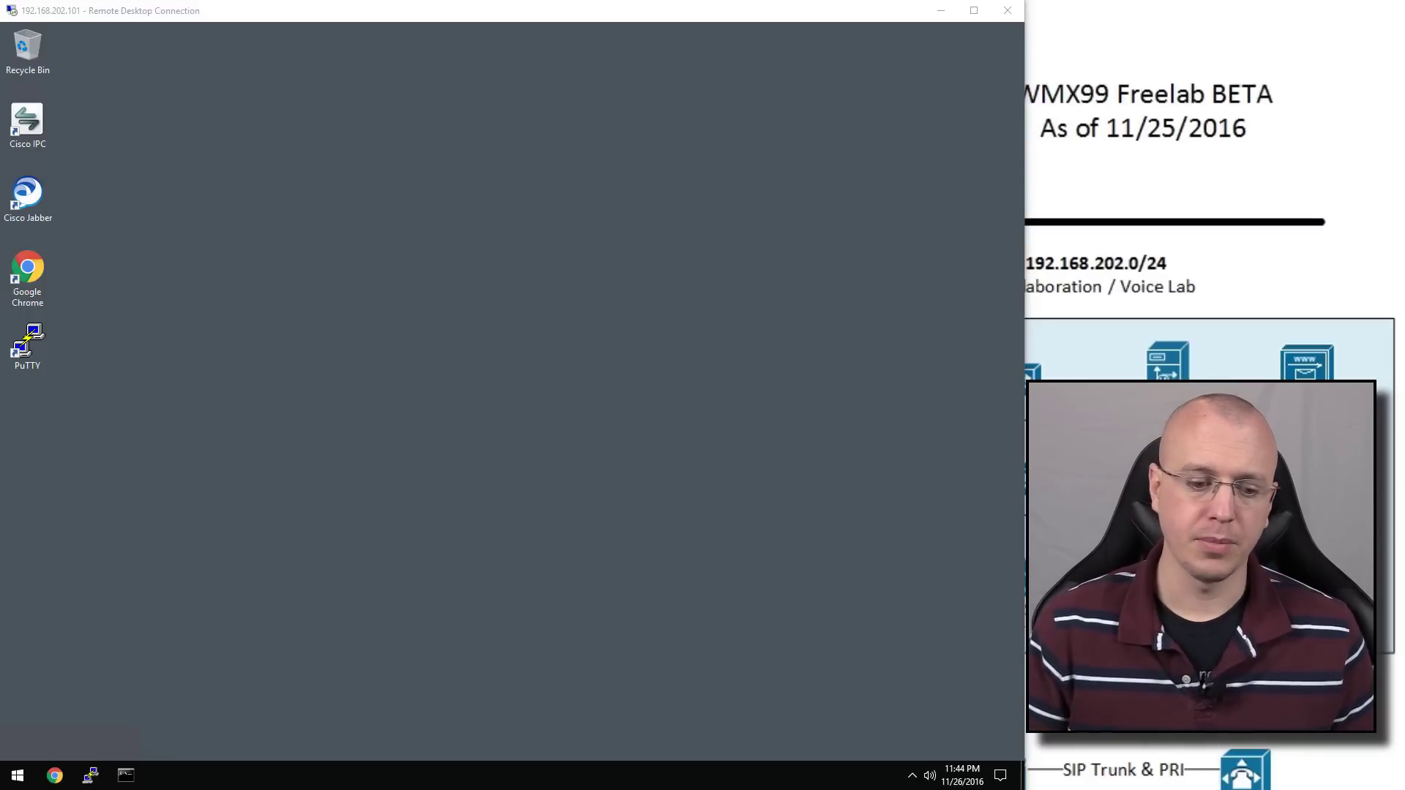
Launch Chrome and open the CUCM PUB1 Console bookmark at 192.168.202.211
{"action": "left_click", "coordinate": [56, 775]}
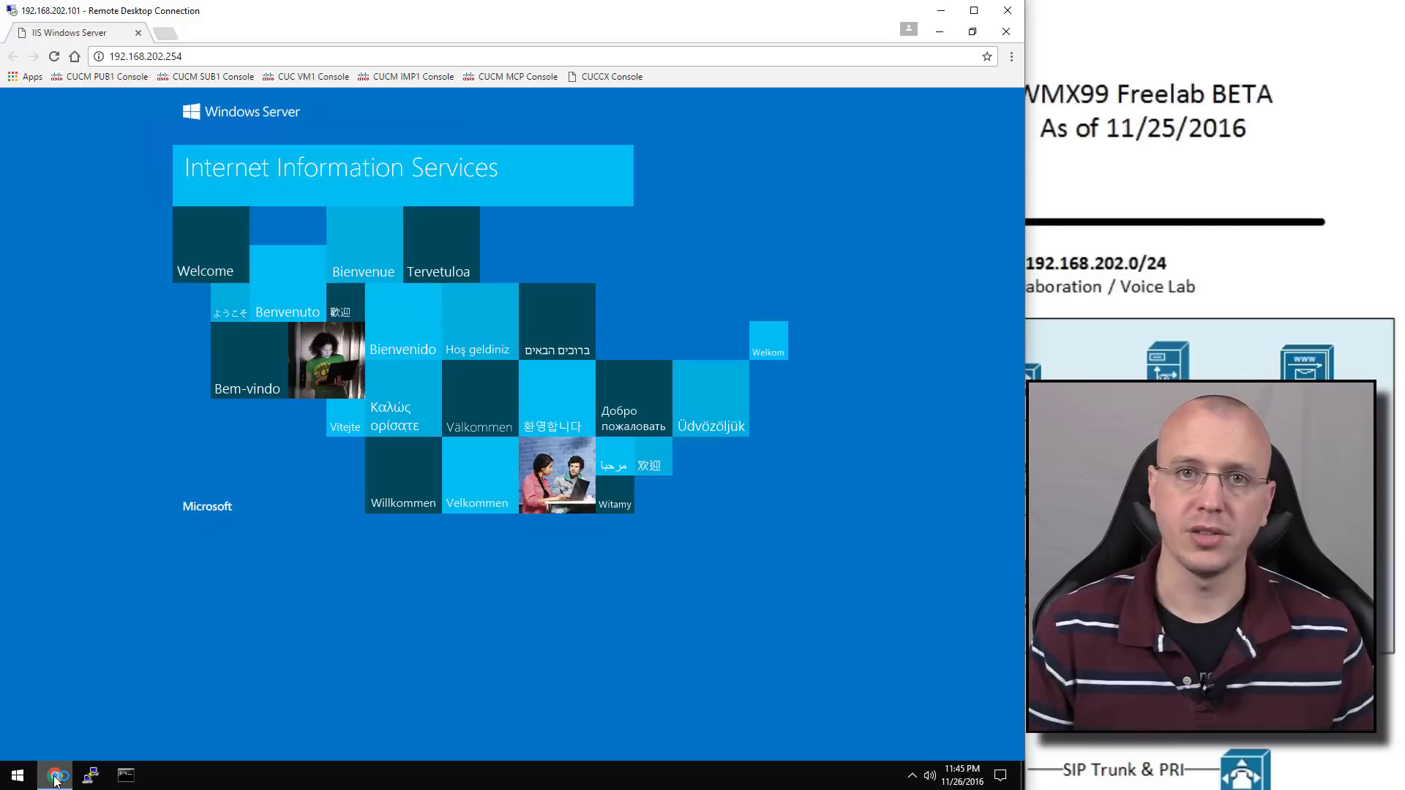
{"action": "left_click", "coordinate": [121, 76]}
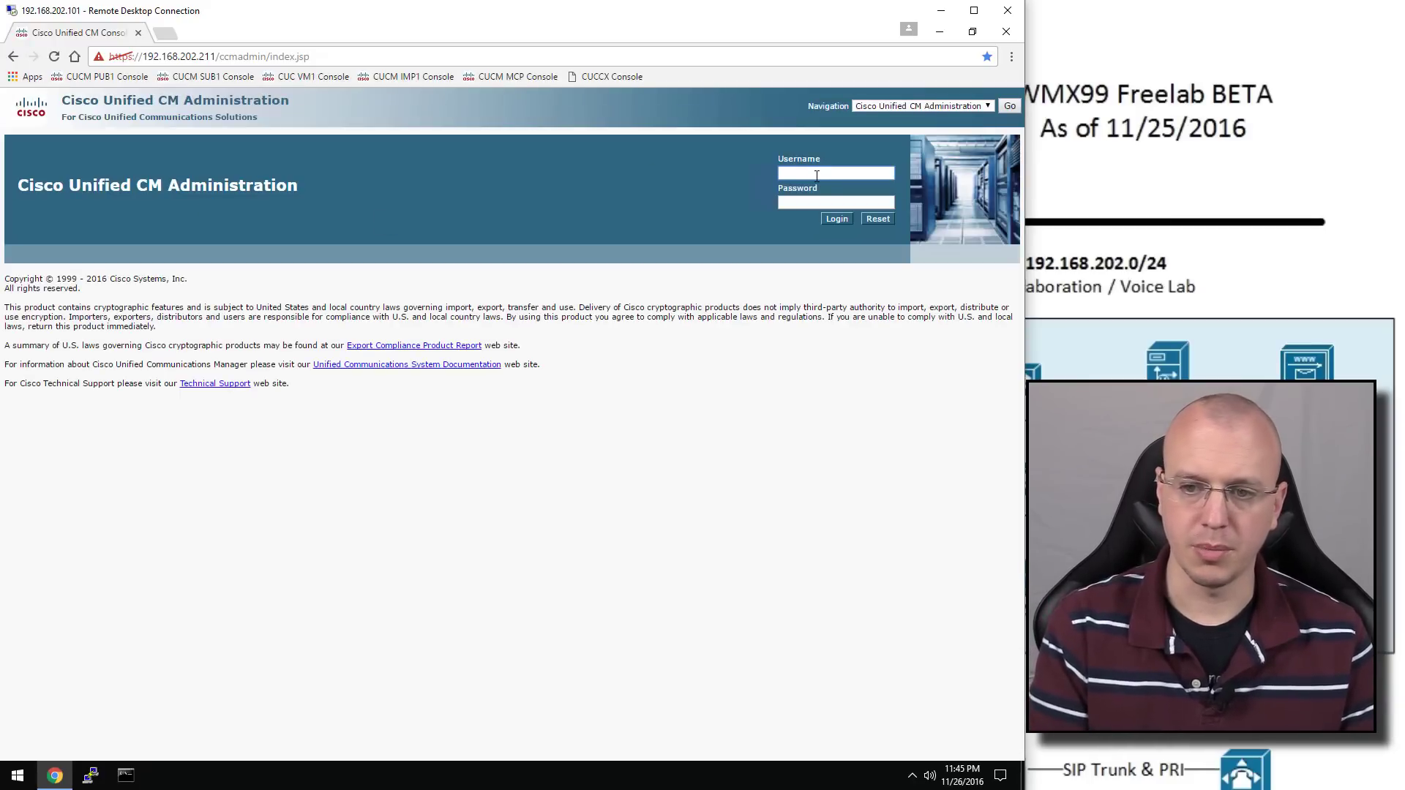
Sign in to Cisco Unified CM Administration with the admin account credentials
{"action": "type", "text": "admin"}
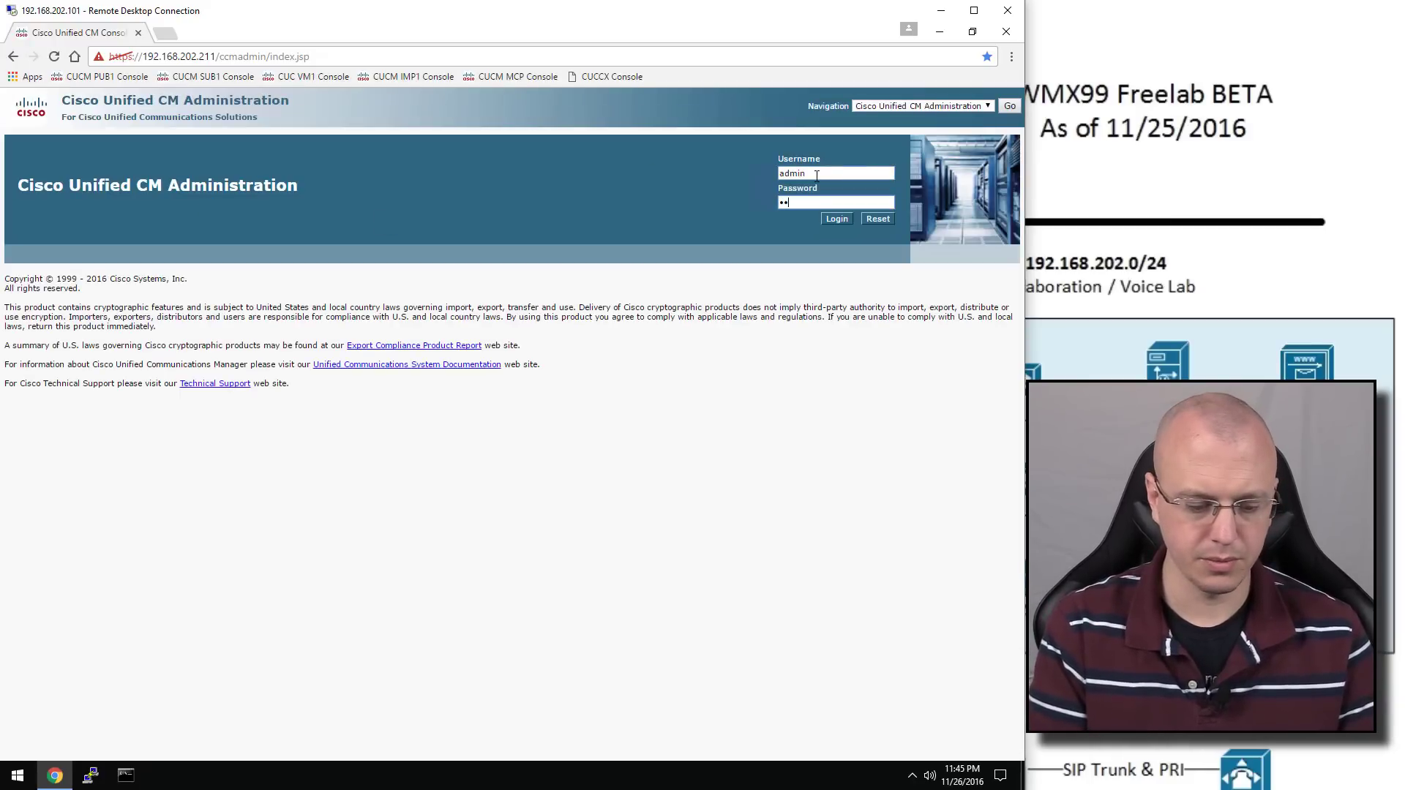
{"action": "key", "text": "Return"}
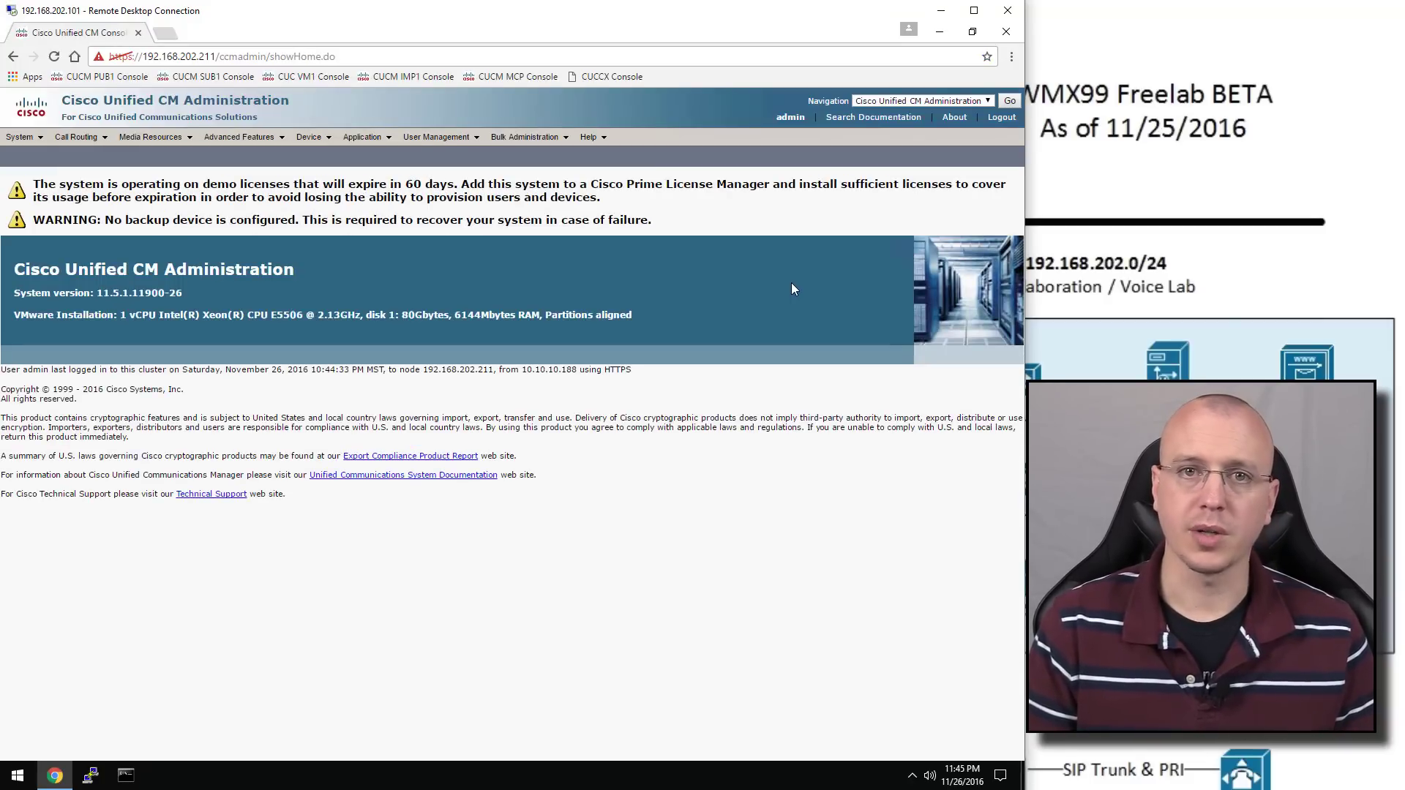
Find the servers under System > Server and open the cucmpub1 entry
{"action": "left_click", "coordinate": [19, 137]}
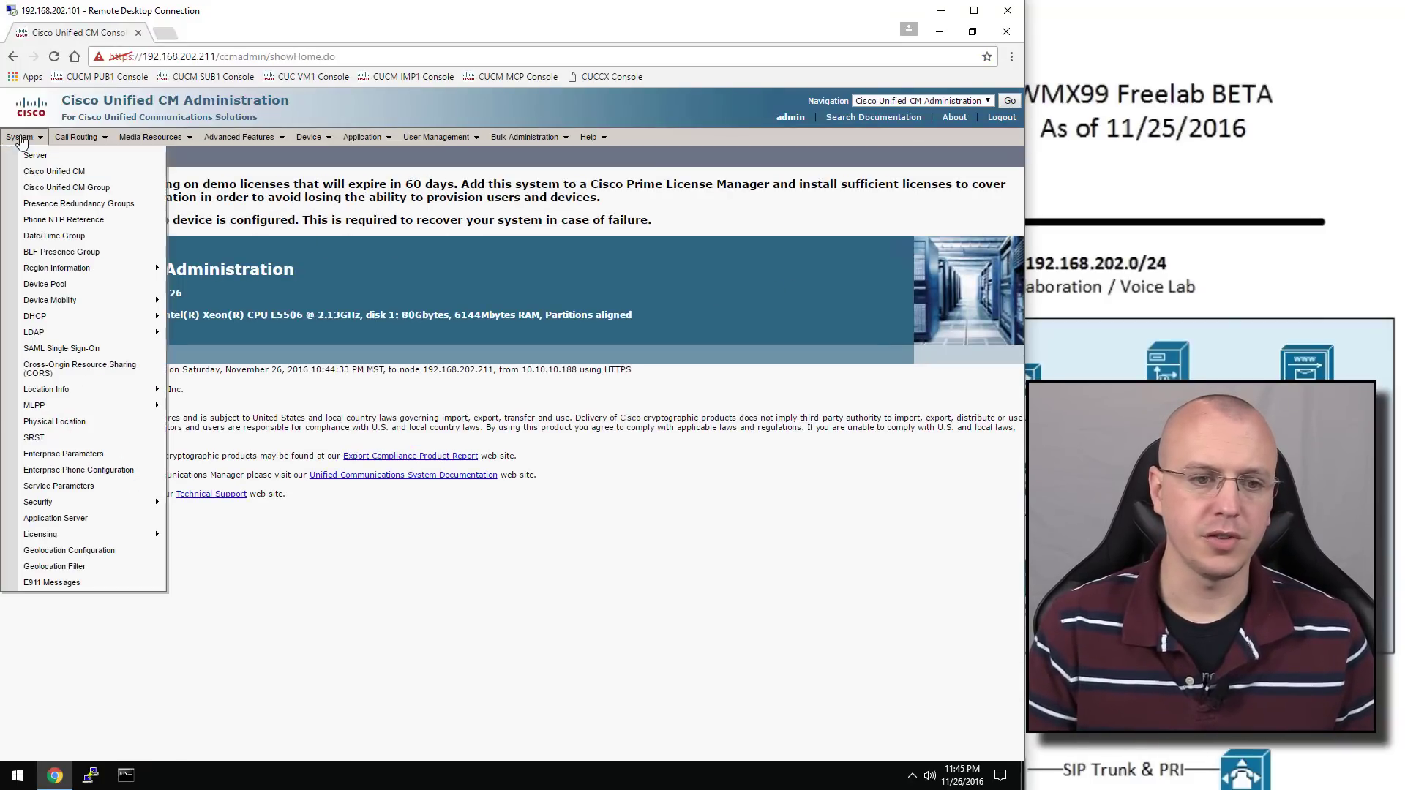
{"action": "left_click", "coordinate": [30, 154]}
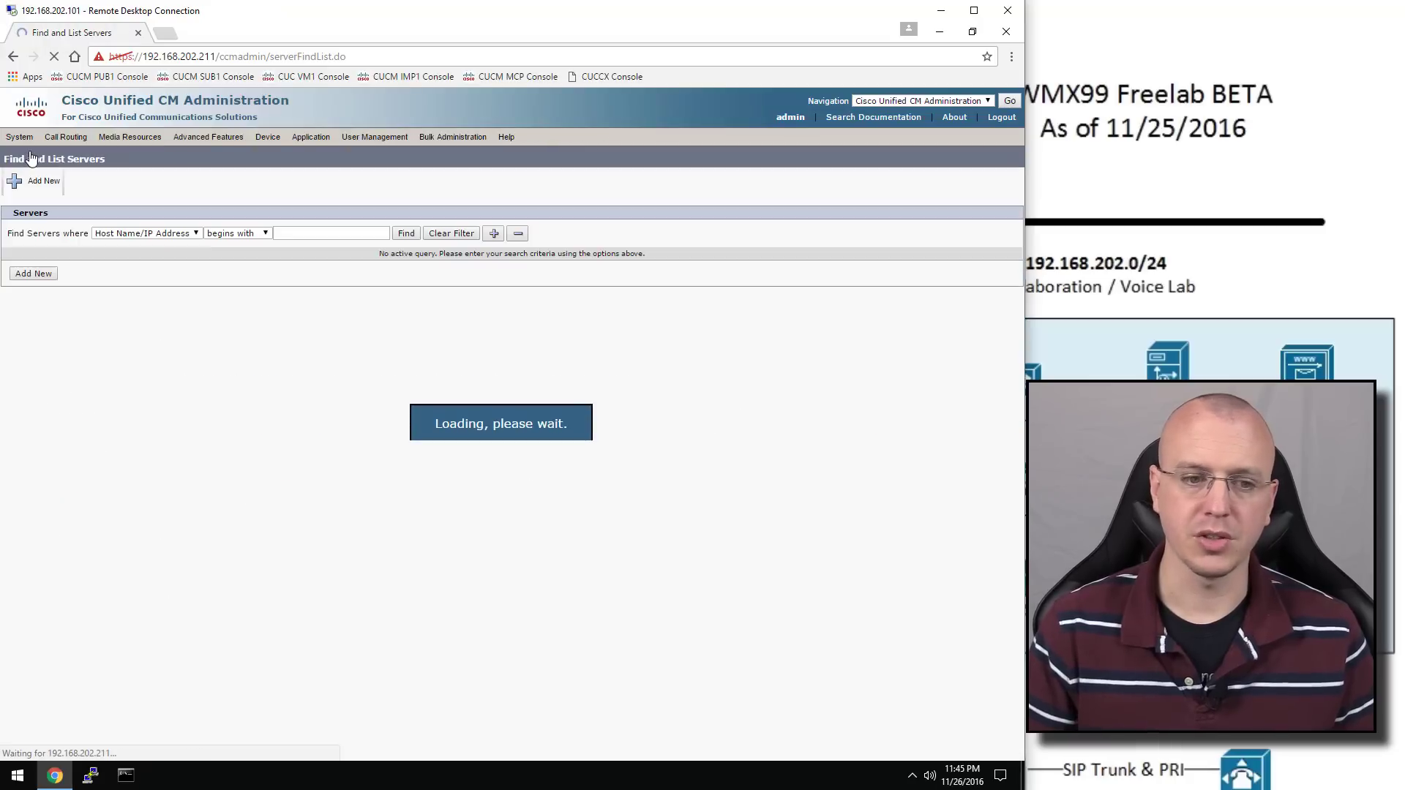
{"action": "left_click", "coordinate": [408, 234]}
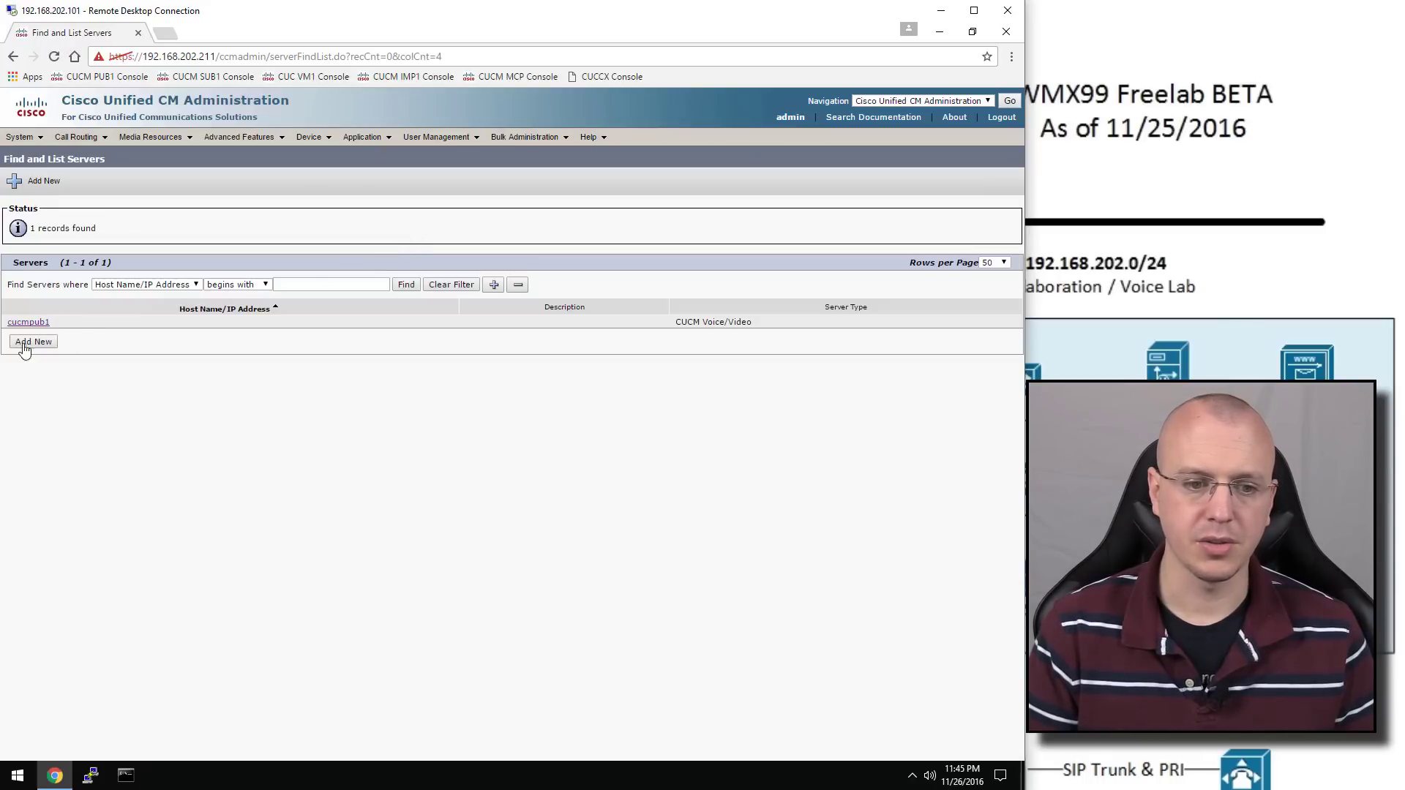
{"action": "left_click", "coordinate": [34, 325]}
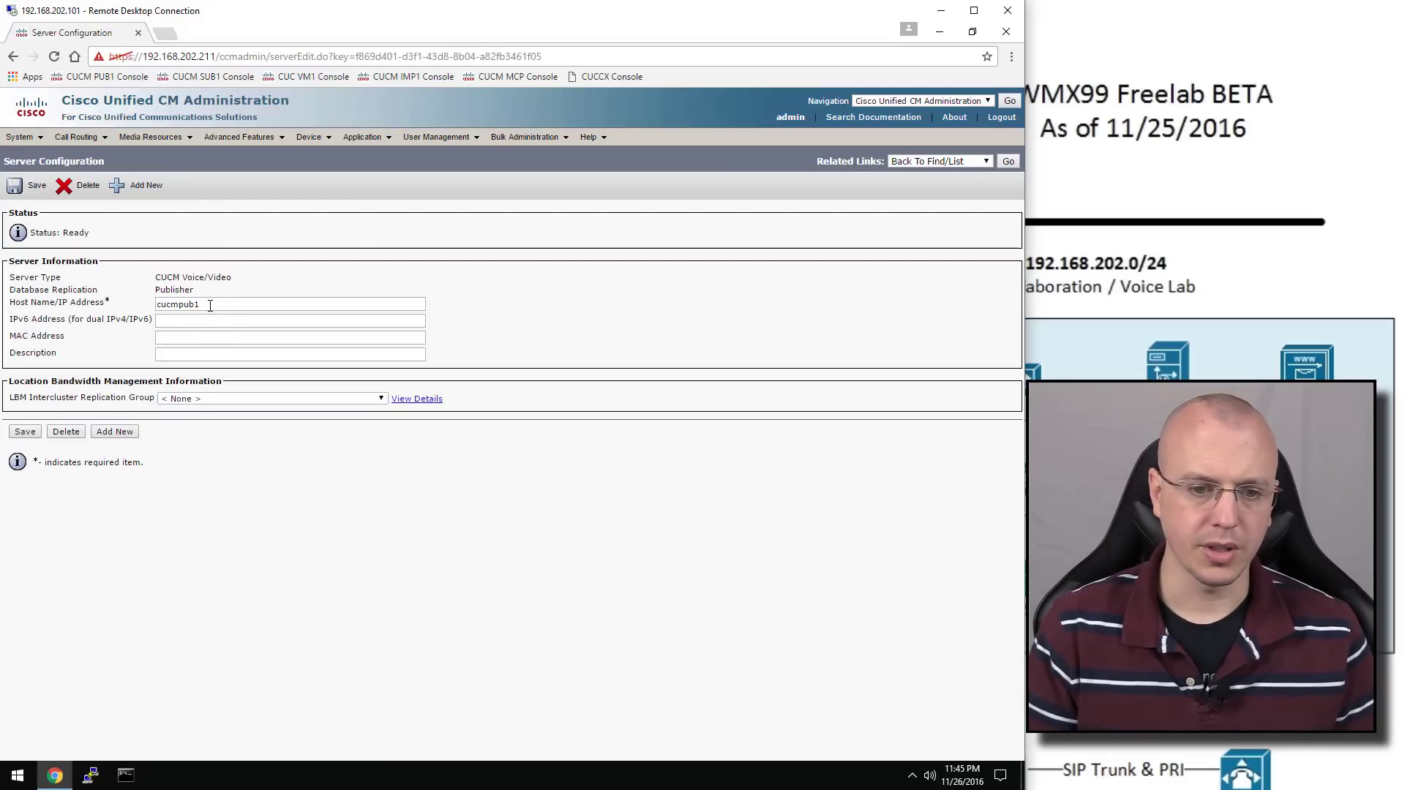
Change its host name to 192.168.202.211, set description cucmpub1, save, and add a new server
{"action": "left_click_drag", "start_coordinate": [211, 304], "coordinate": [128, 297]}
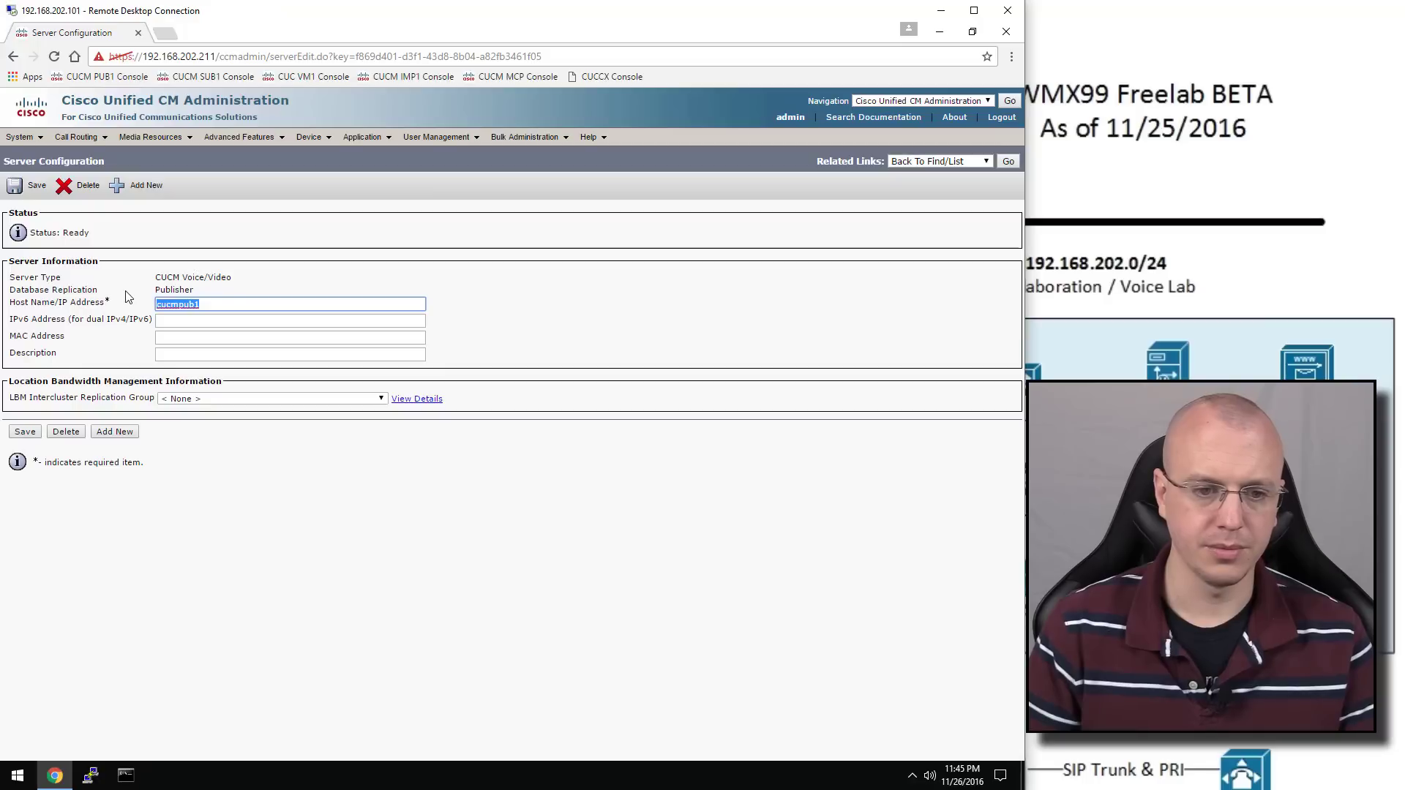
{"action": "type", "text": "192.168"}
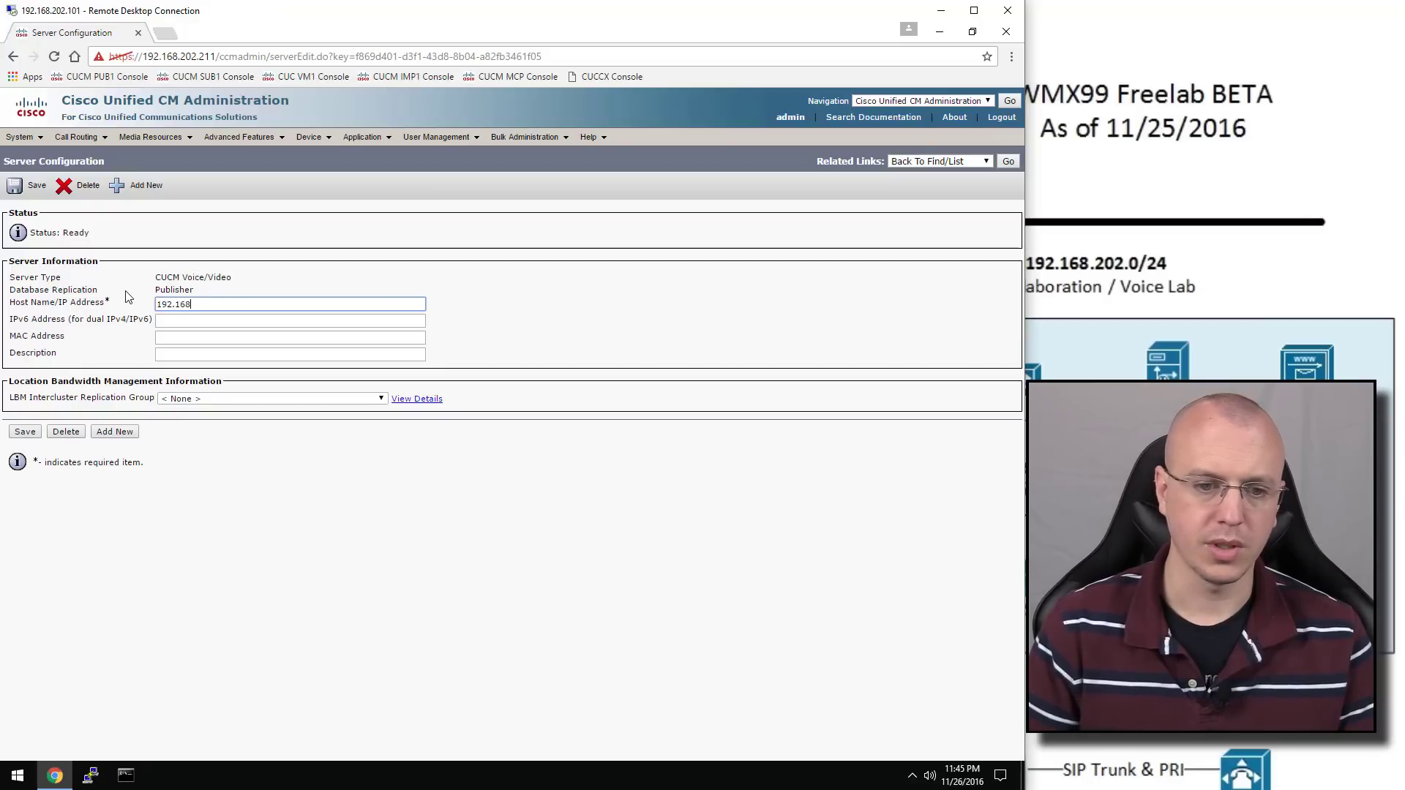
{"action": "type", "text": "202"}
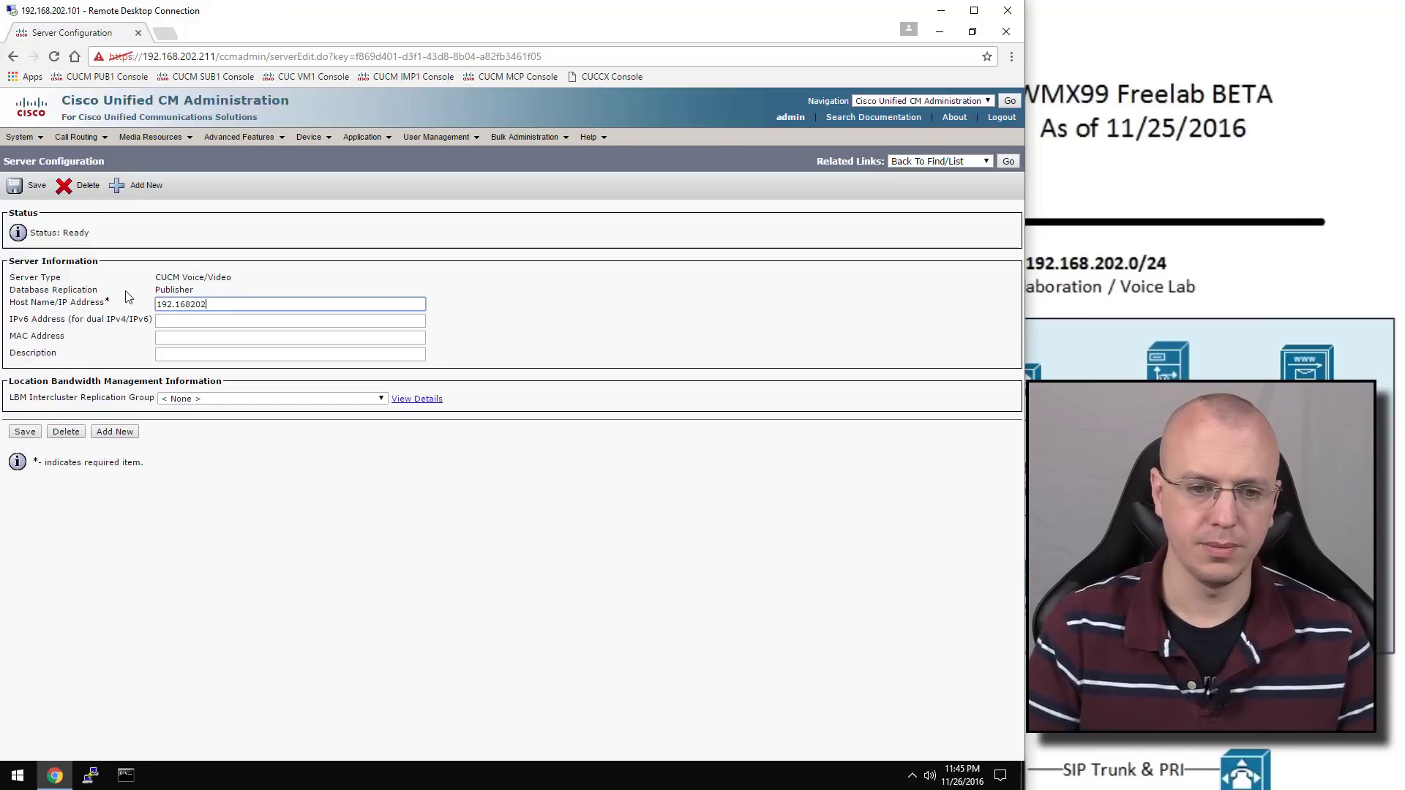
{"action": "key", "text": "BackSpace"}
{"action": "key", "text": "BackSpace"}
{"action": "key", "text": "BackSpace"}
{"action": "type", "text": ".202.211"}
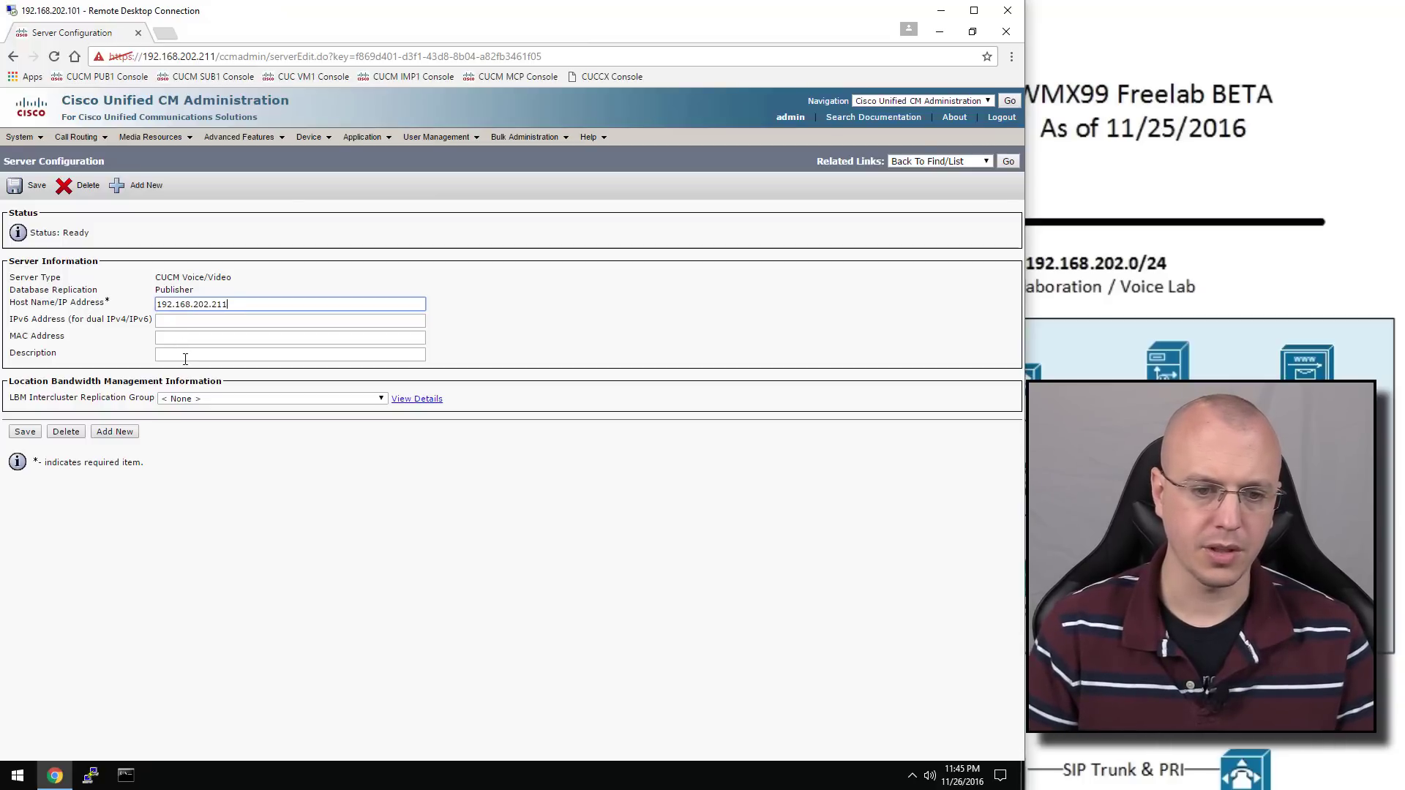
{"action": "left_click", "coordinate": [185, 357]}
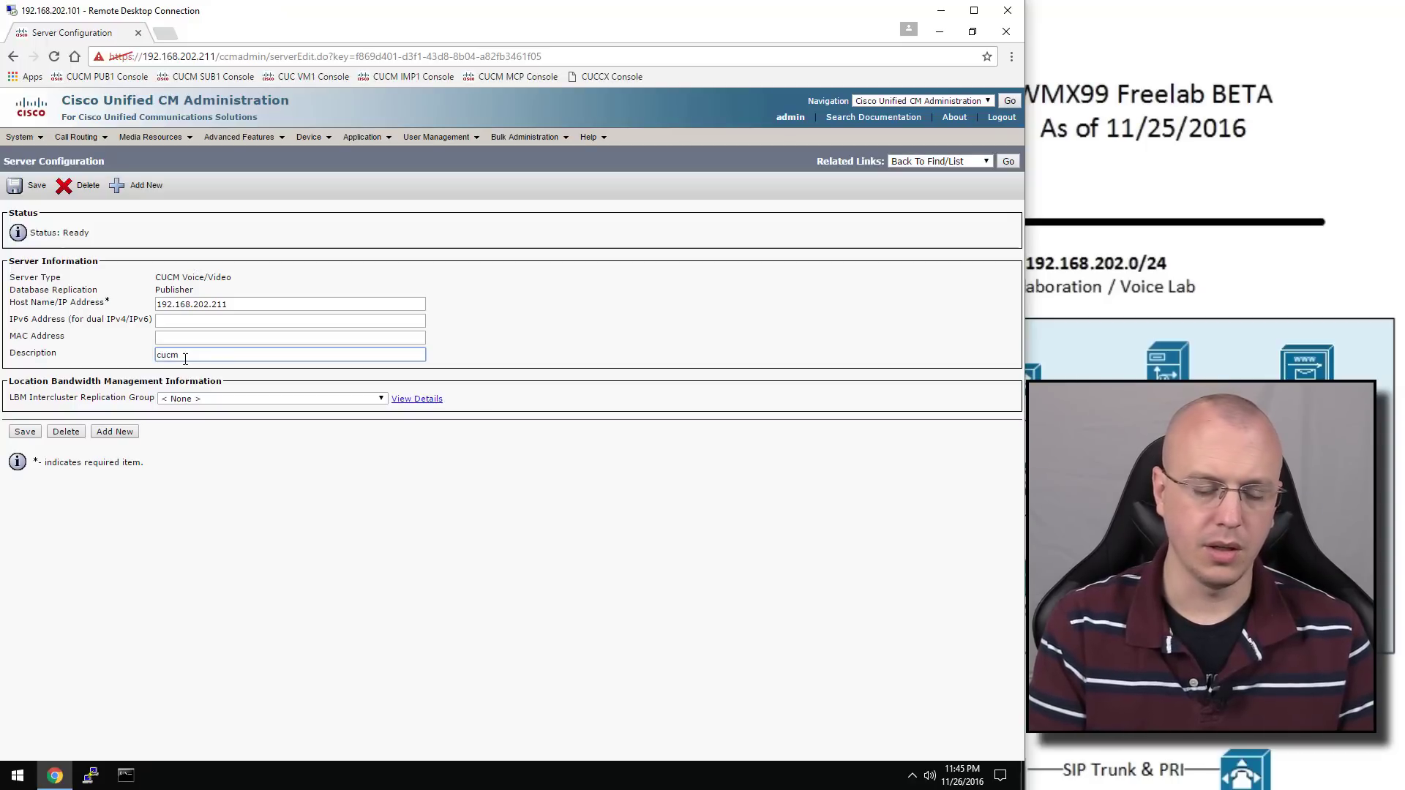
{"action": "type", "text": "cucmpub1"}
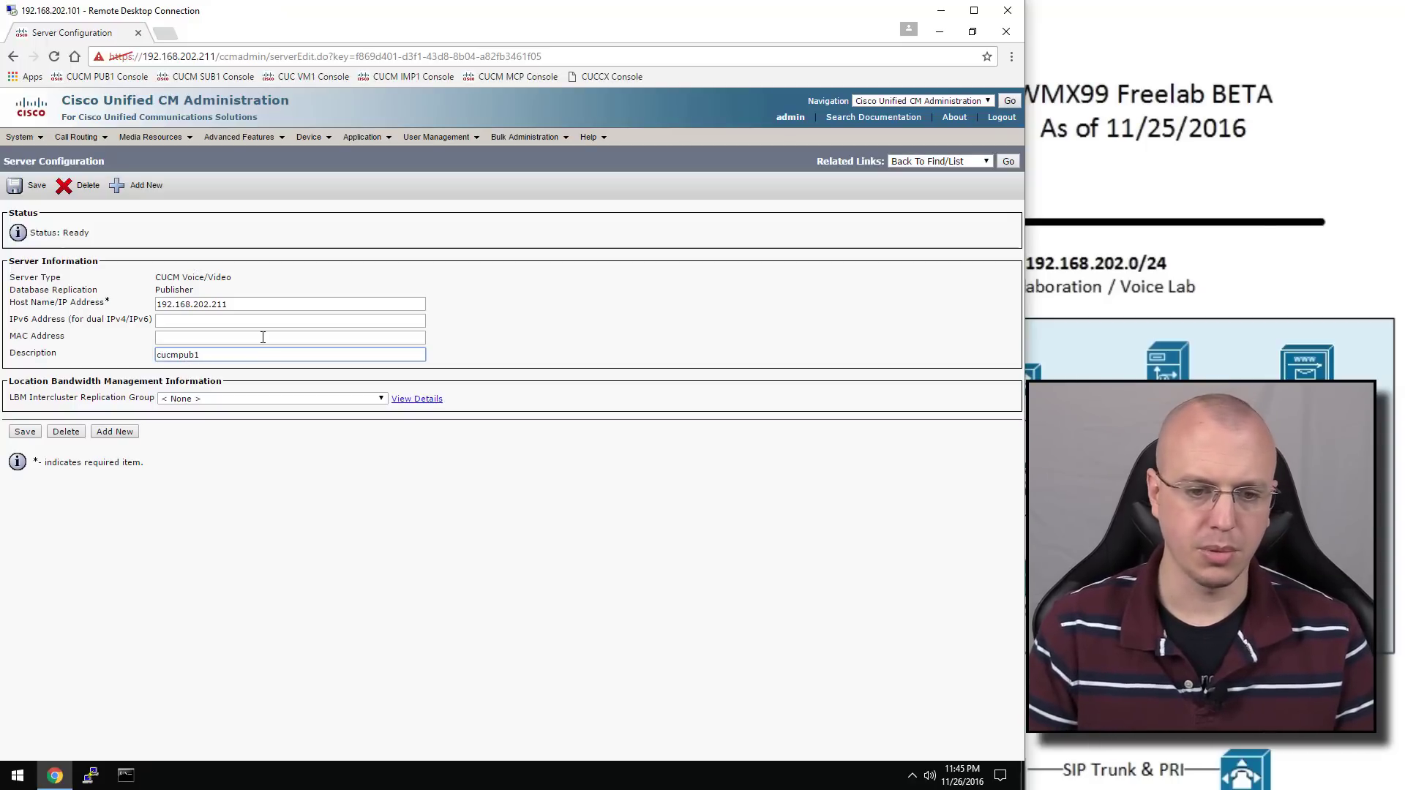
{"action": "left_click", "coordinate": [23, 436]}
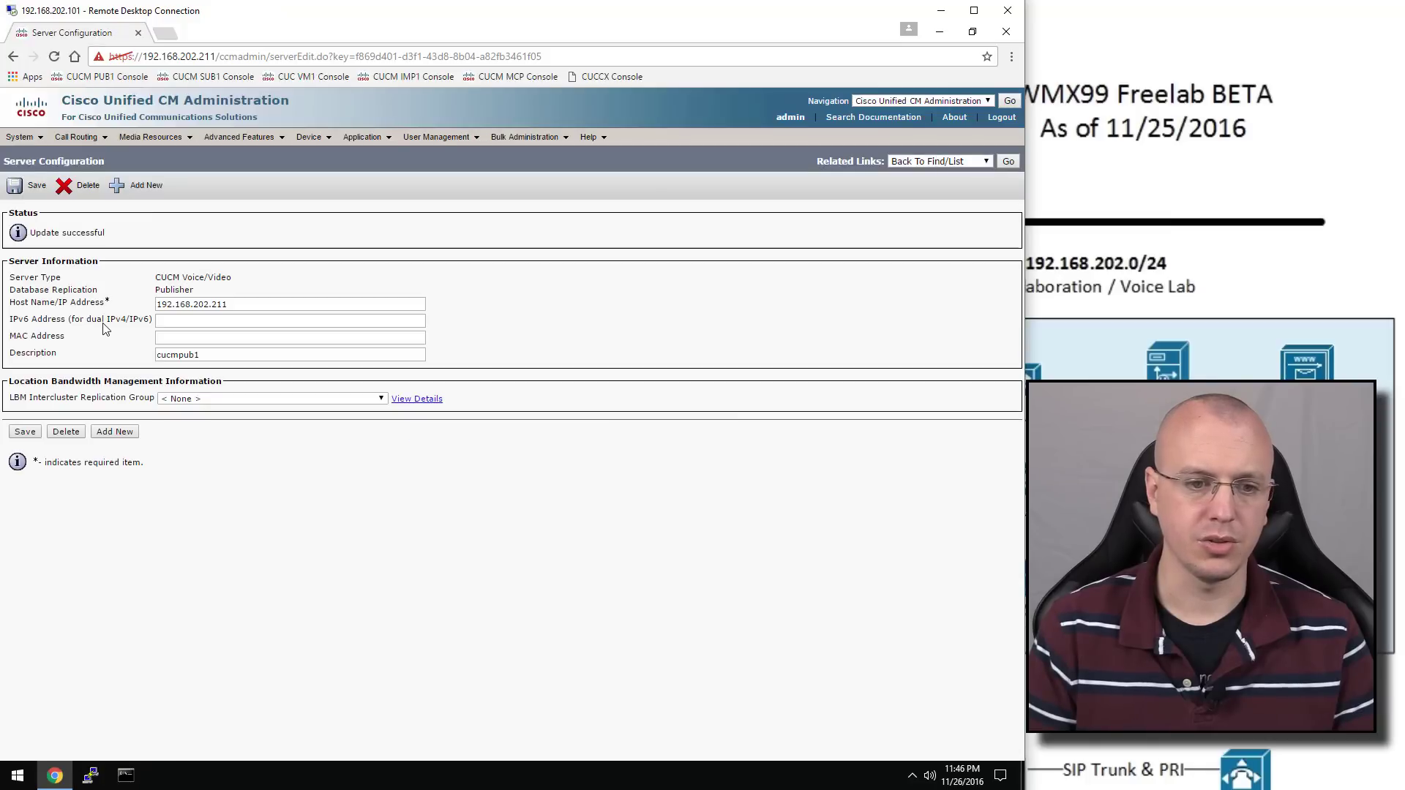
{"action": "left_click", "coordinate": [135, 189]}
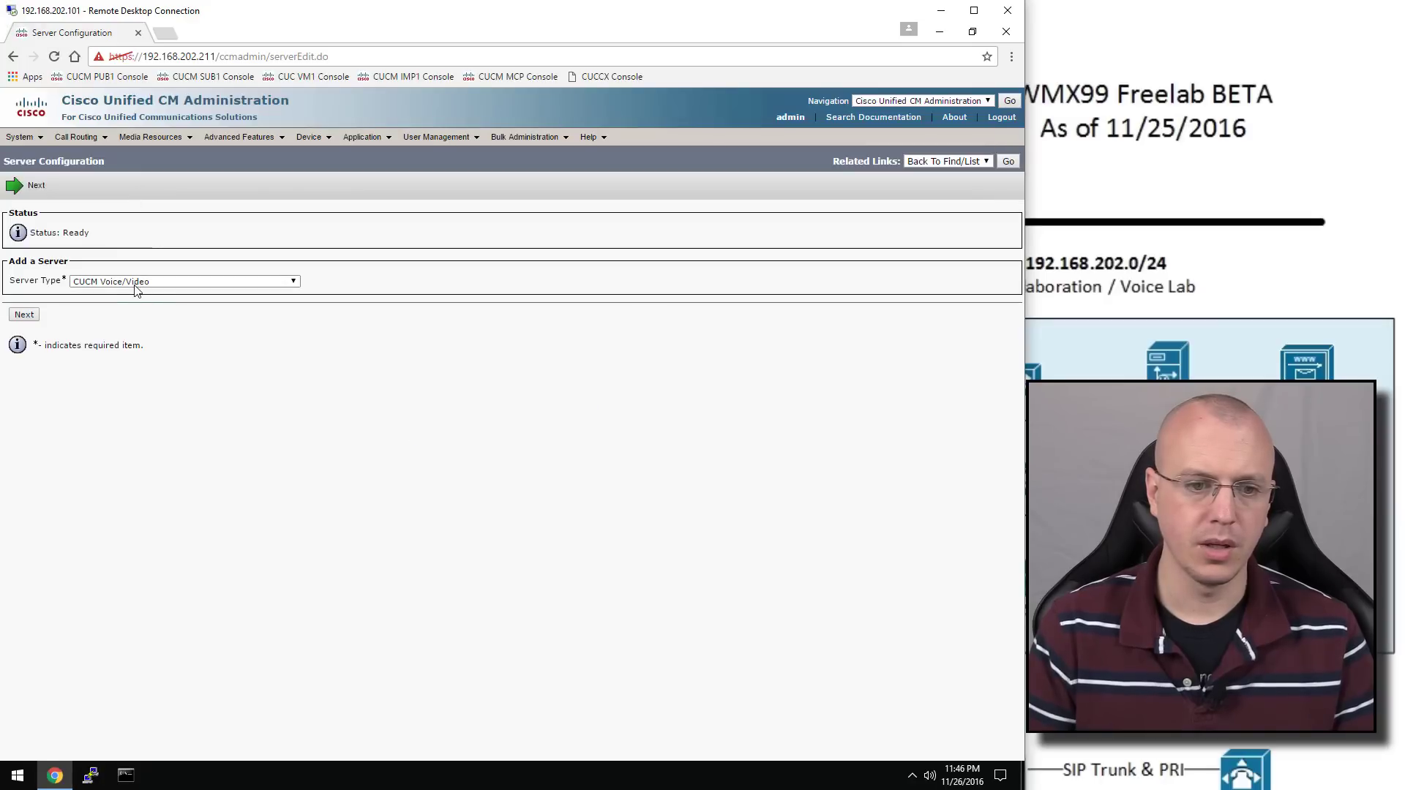
Add CUCM Voice/Video server 192.168.202.212 described as cucmsub1, then start another server entry
{"action": "left_click", "coordinate": [137, 291]}
{"action": "left_click", "coordinate": [139, 296]}
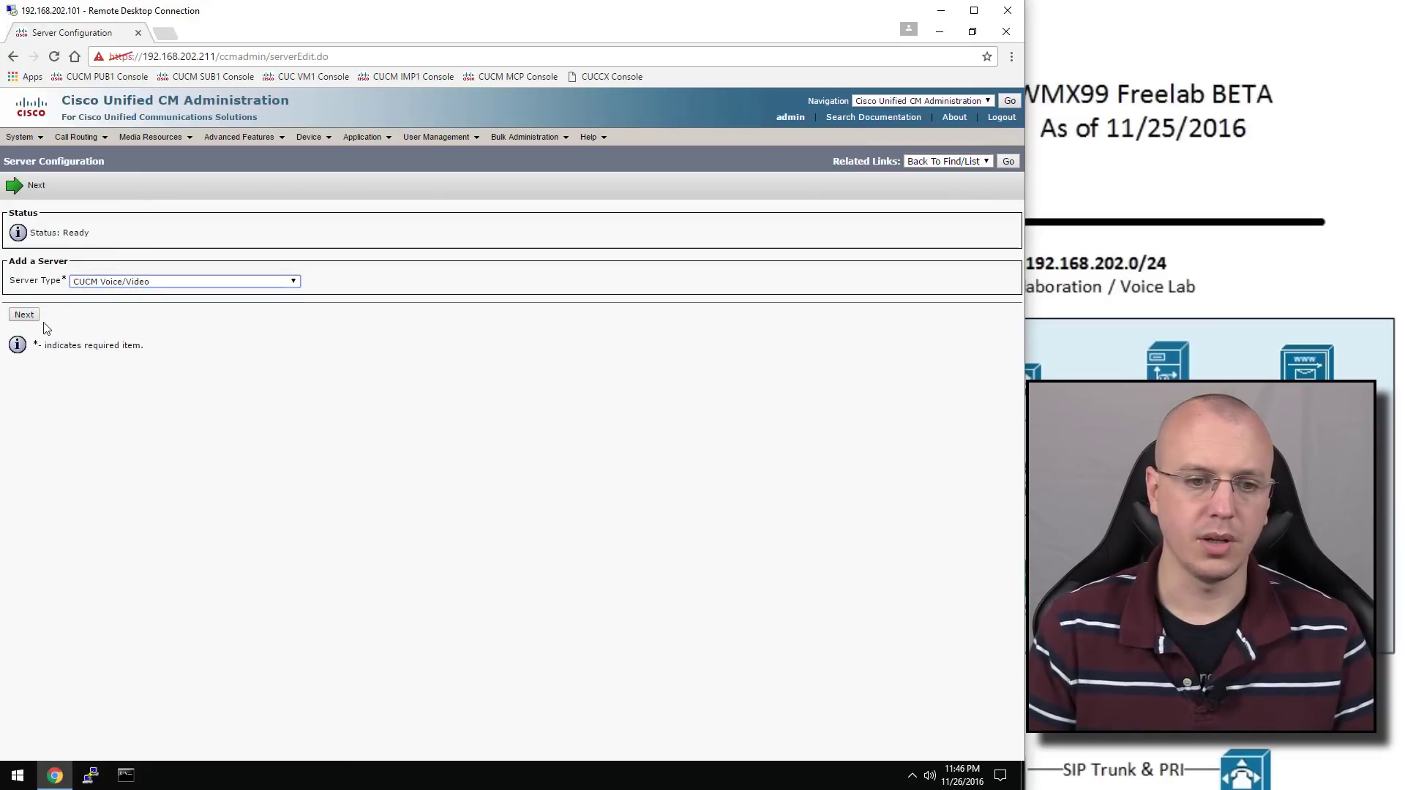
{"action": "left_click", "coordinate": [27, 315]}
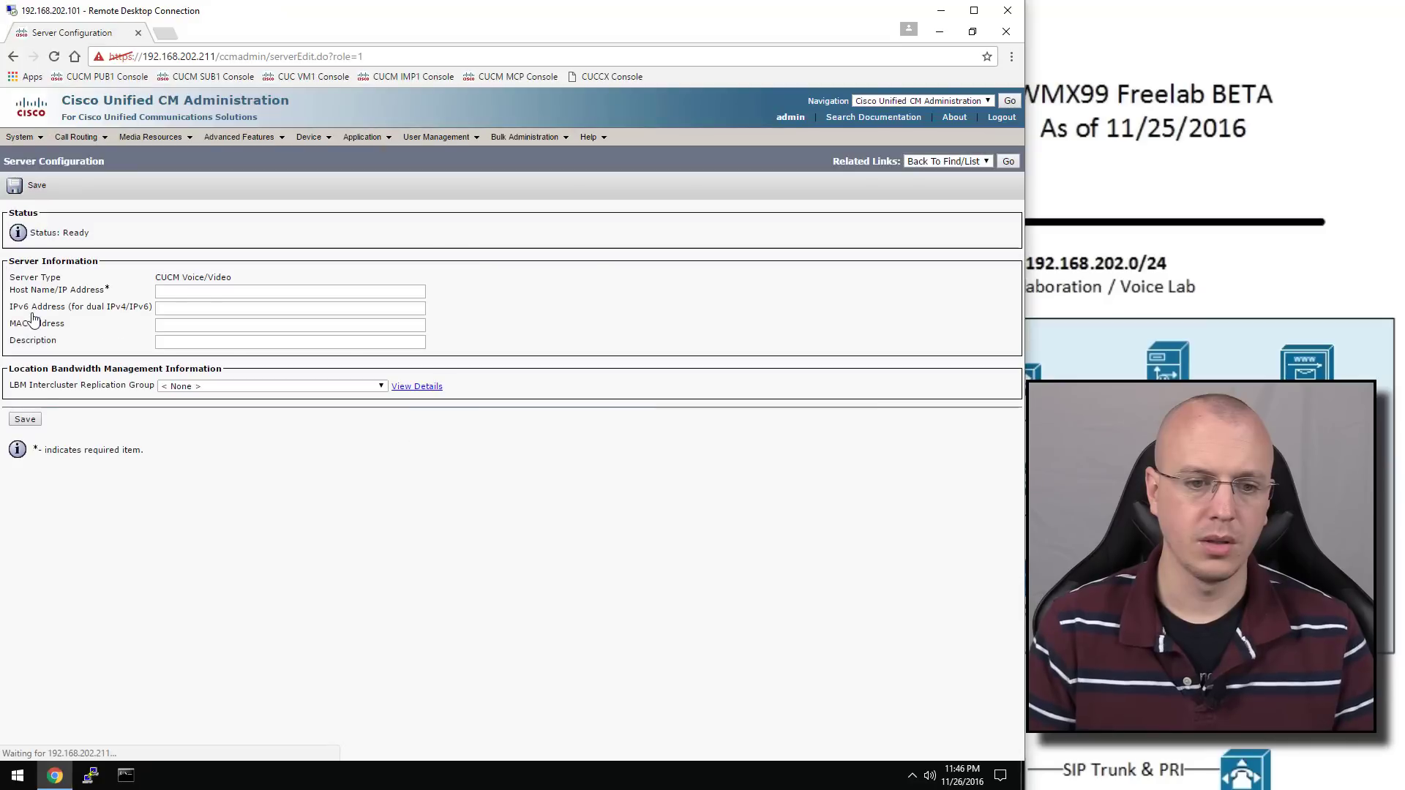
{"action": "left_click", "coordinate": [213, 291]}
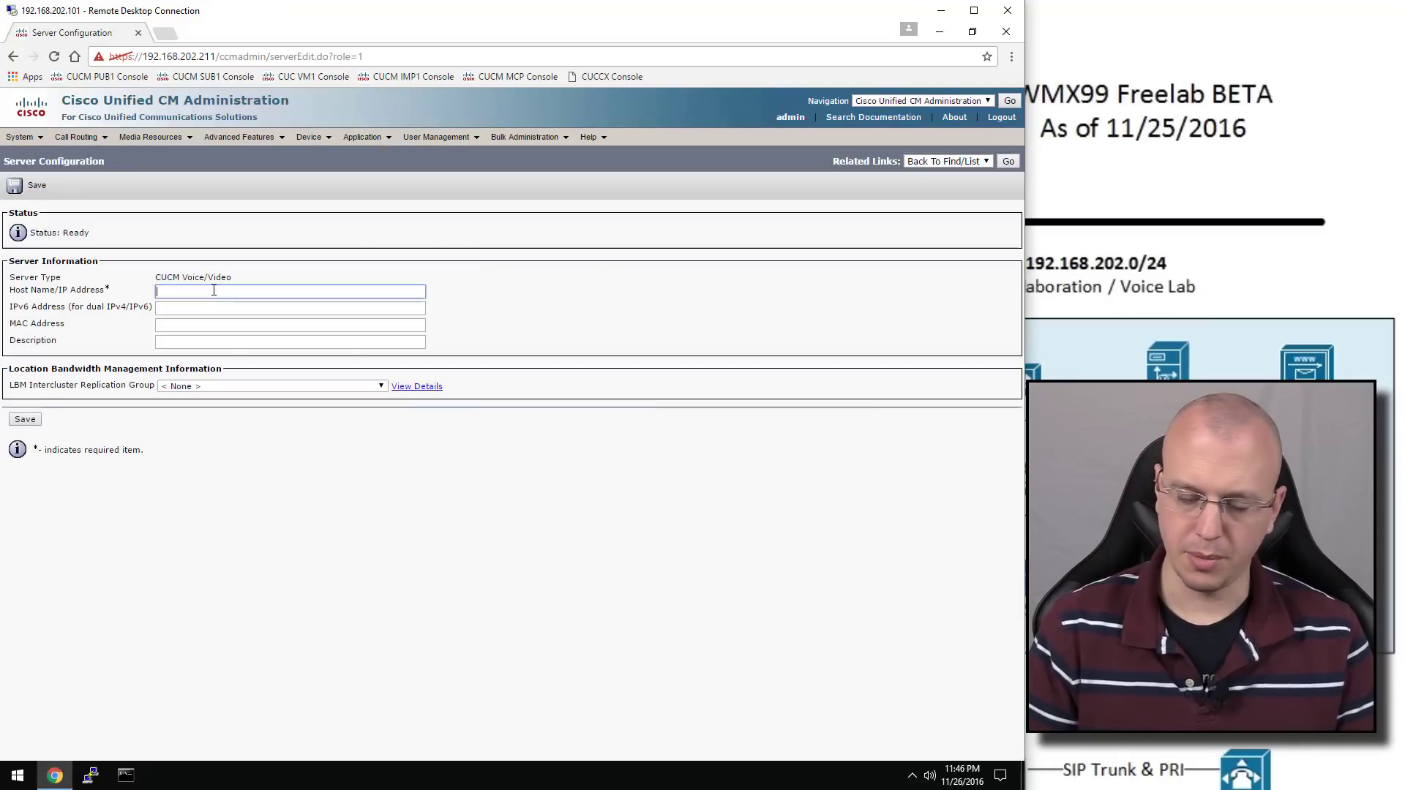
{"action": "type", "text": "192.168"}
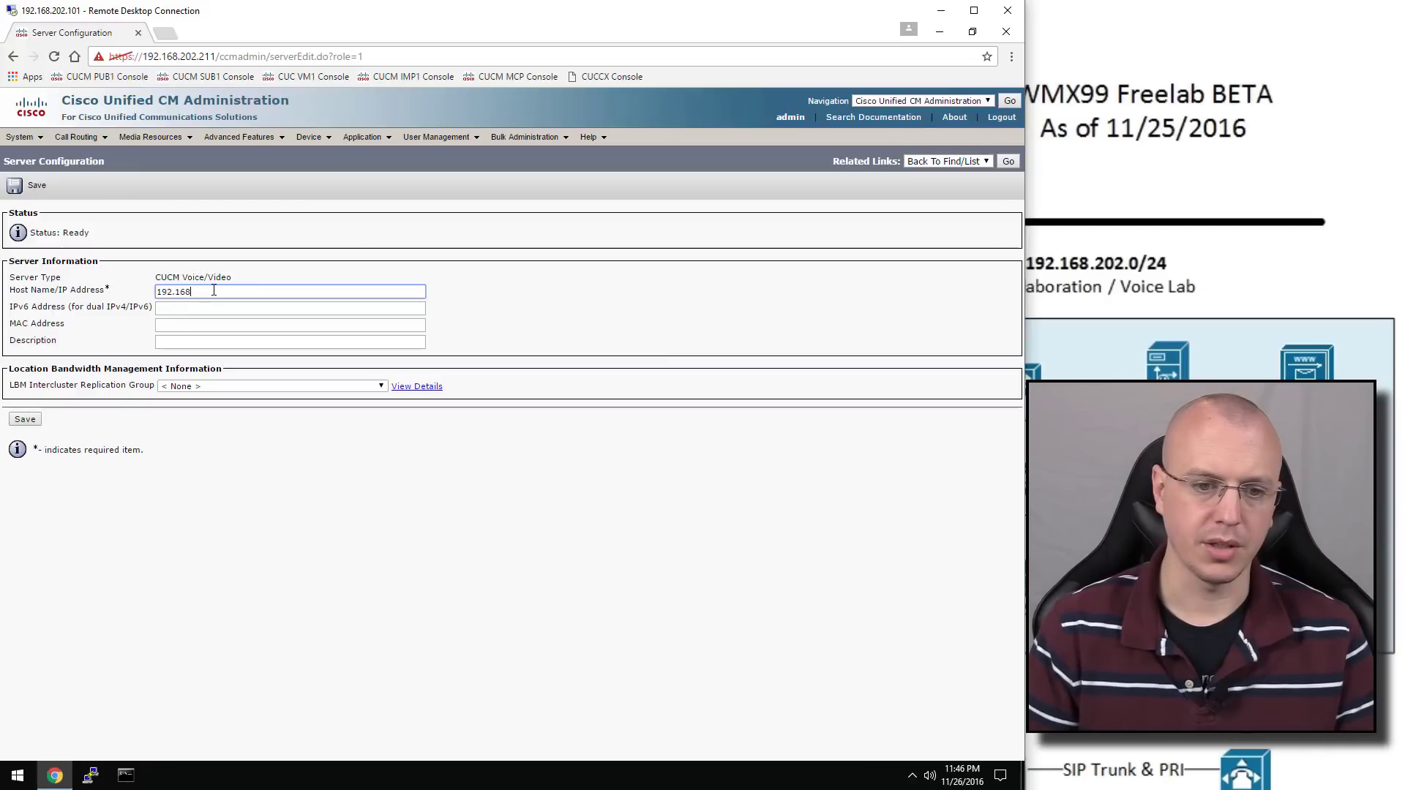
{"action": "type", "text": ".202"}
{"action": "type", "text": ".1"}
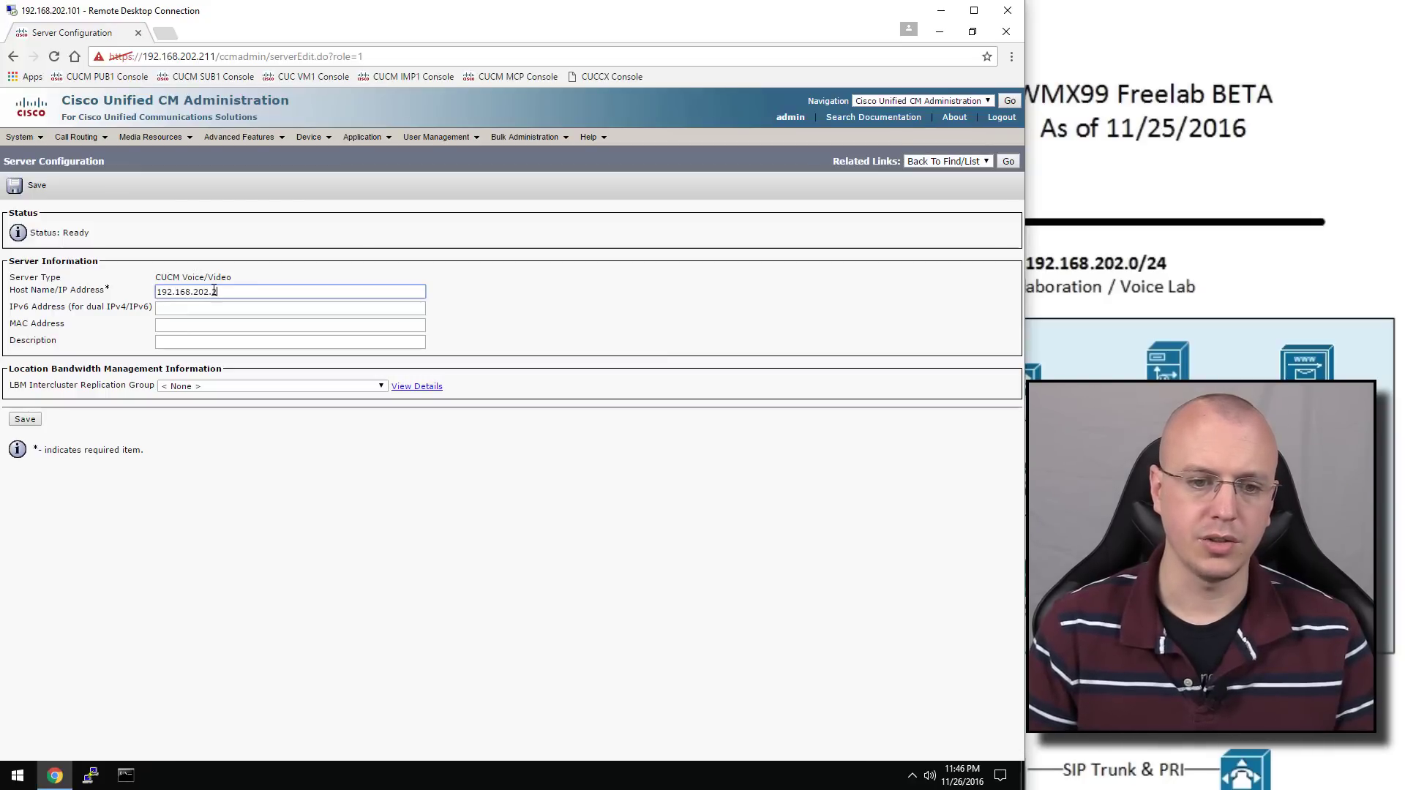
{"action": "type", "text": "12"}
{"action": "left_click", "coordinate": [210, 342]}
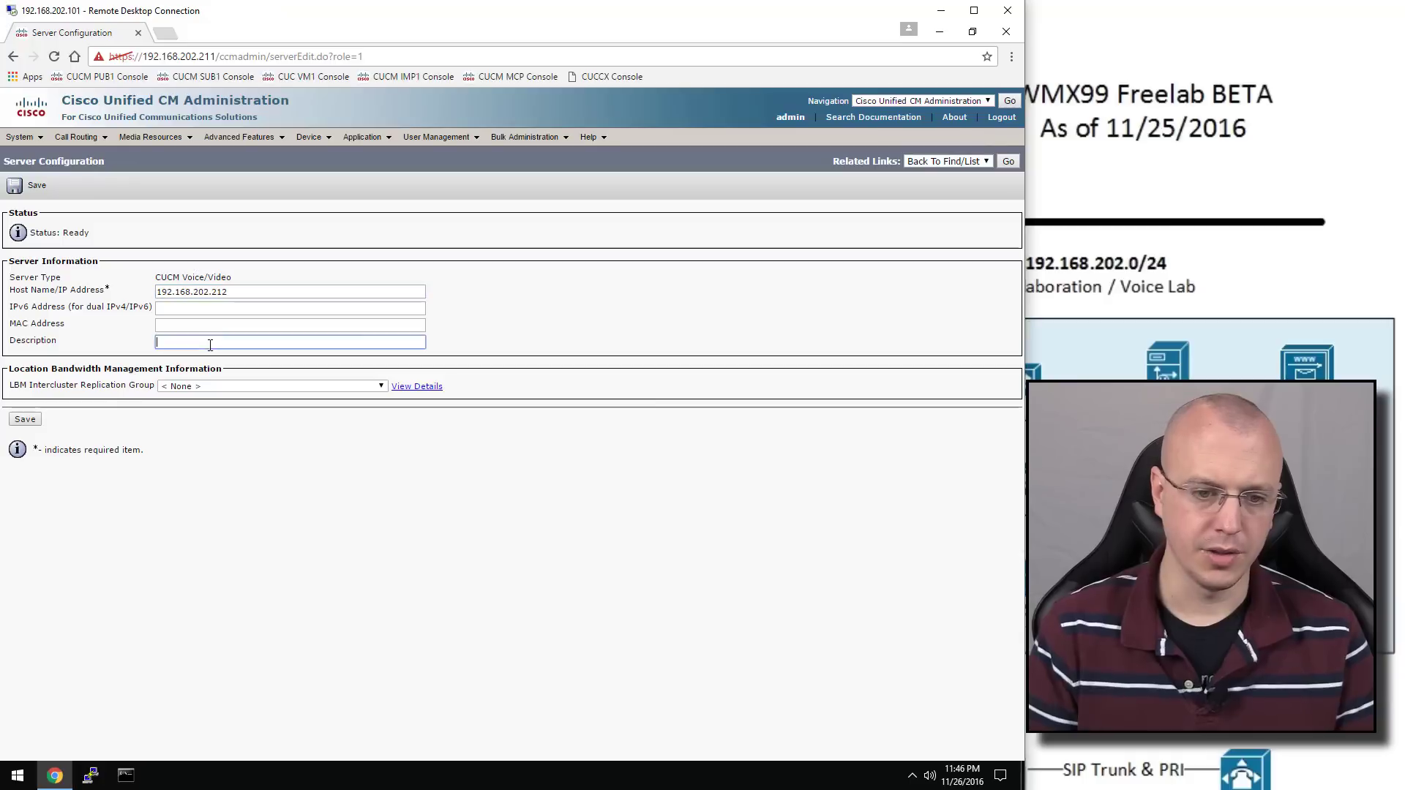
{"action": "type", "text": "cucmsub1"}
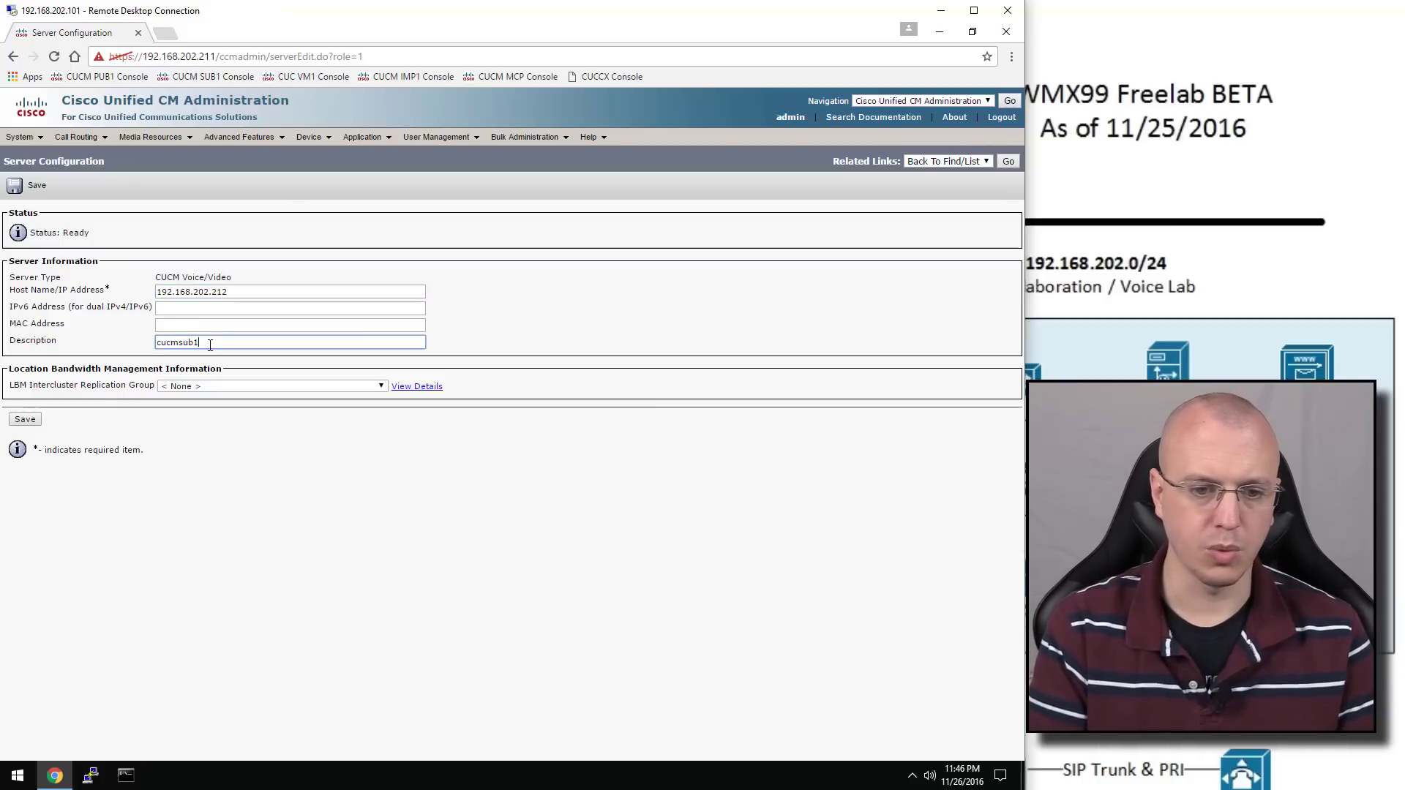
{"action": "left_click", "coordinate": [24, 419]}
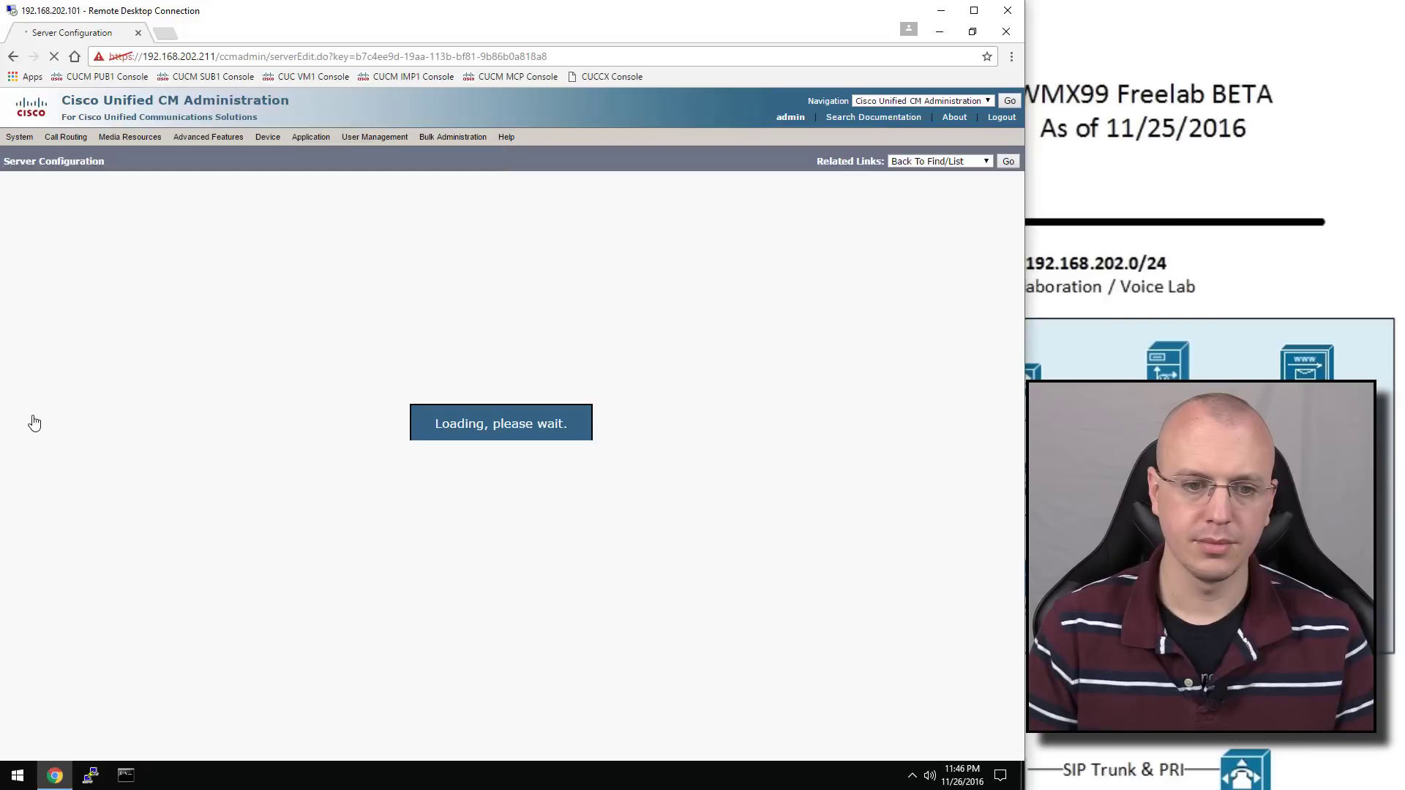
{"action": "left_click", "coordinate": [164, 195]}
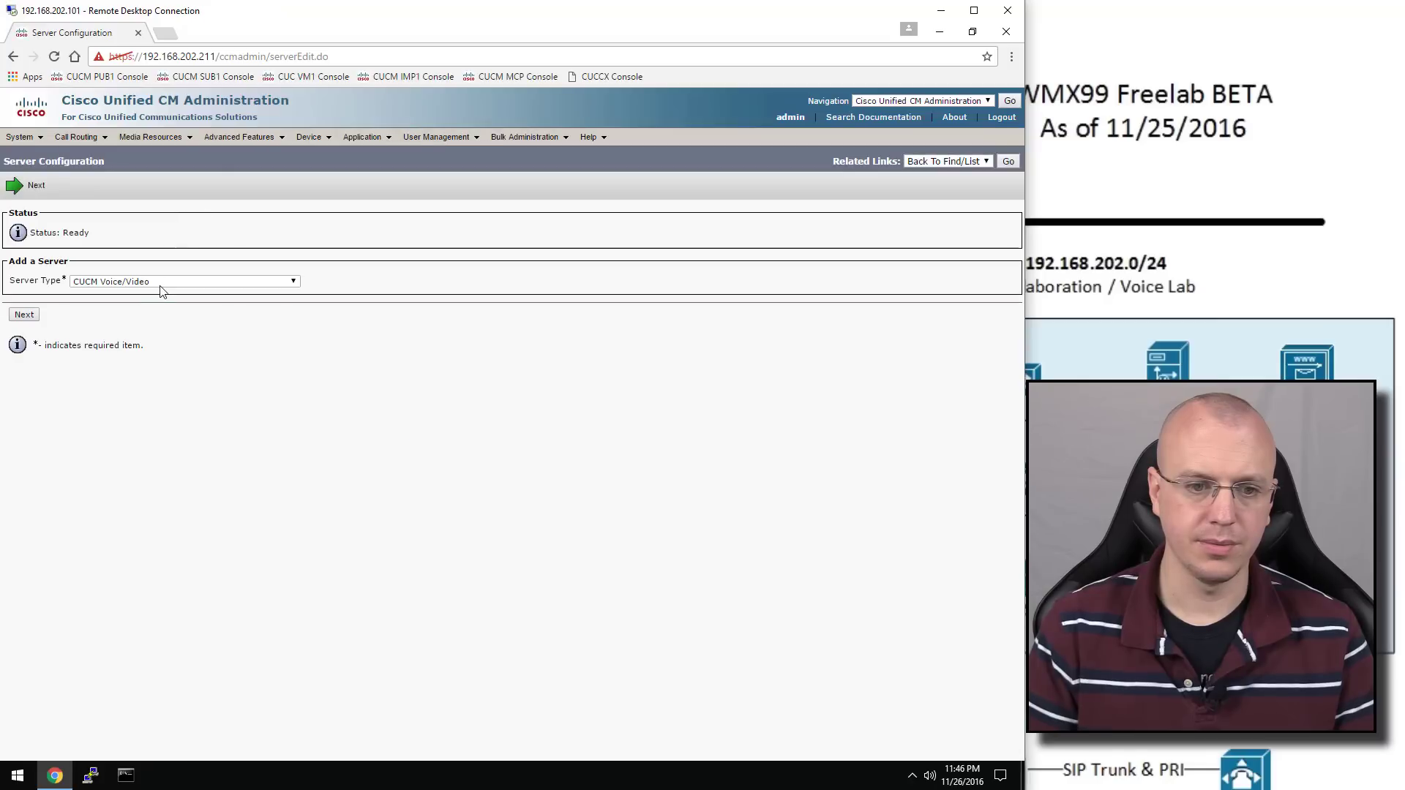
{"action": "left_click", "coordinate": [162, 283]}
Choose CUCM IM and Presence and enter address 192.168.202.214 with description cucmimp1
{"action": "left_click", "coordinate": [174, 300]}
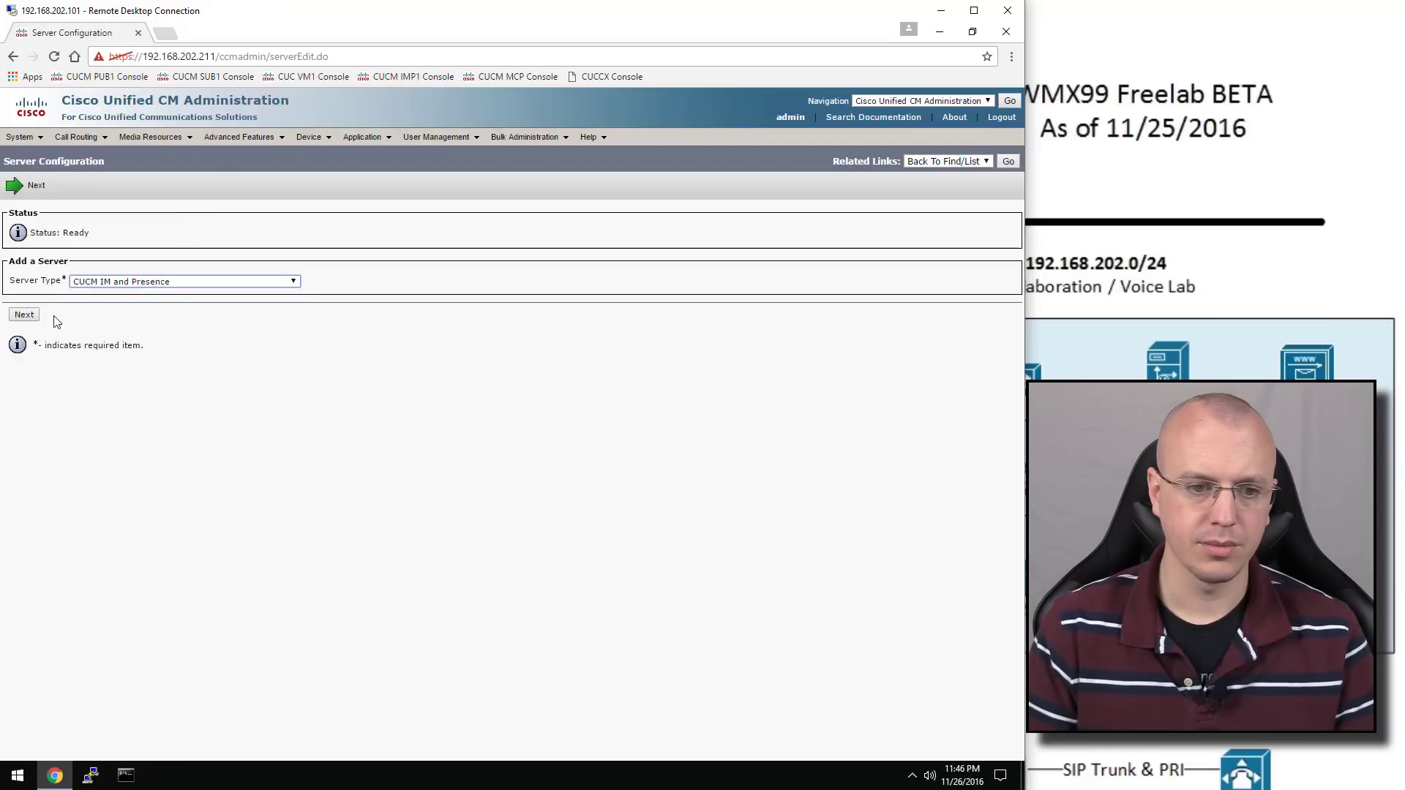
{"action": "left_click", "coordinate": [24, 315]}
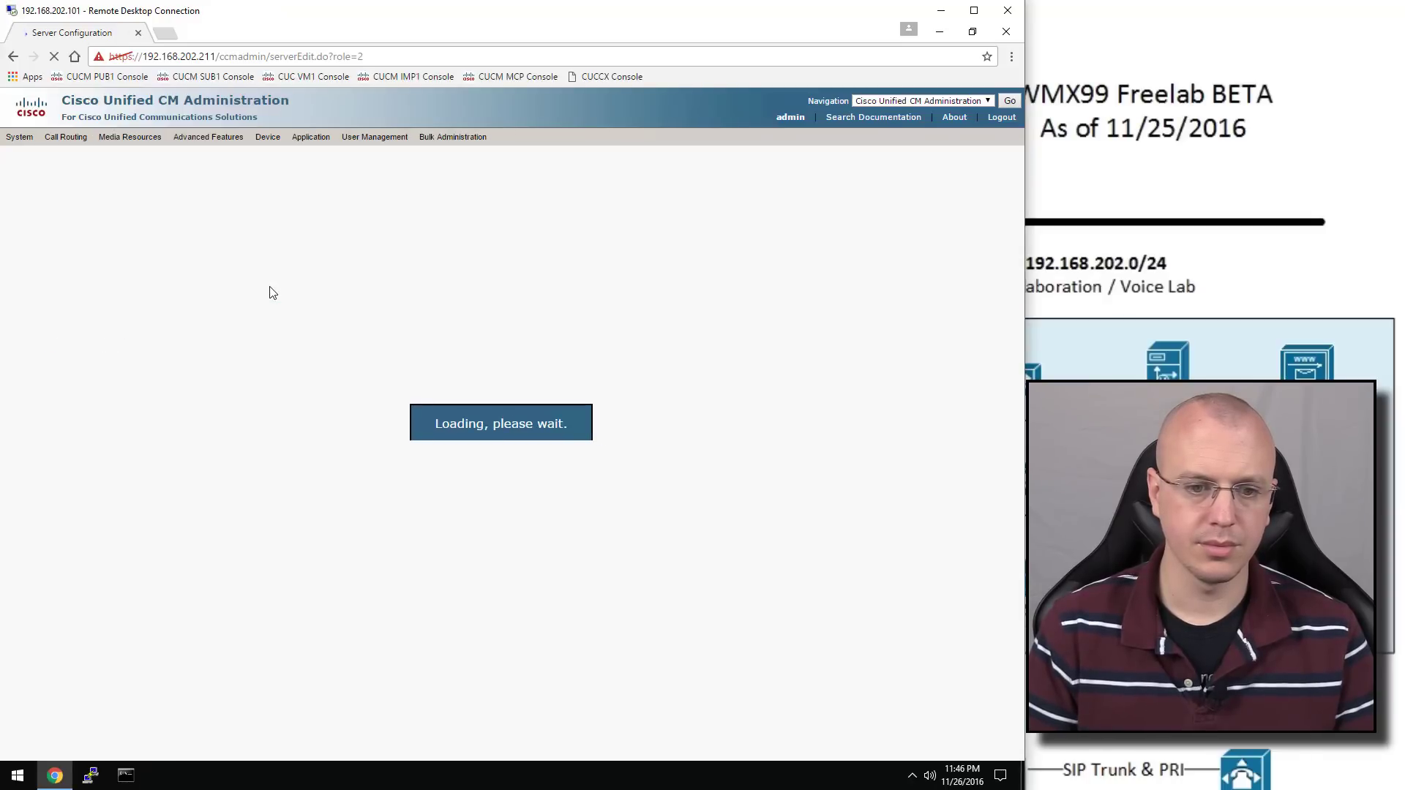
{"action": "left_click", "coordinate": [267, 292]}
{"action": "type", "text": "cuc"}
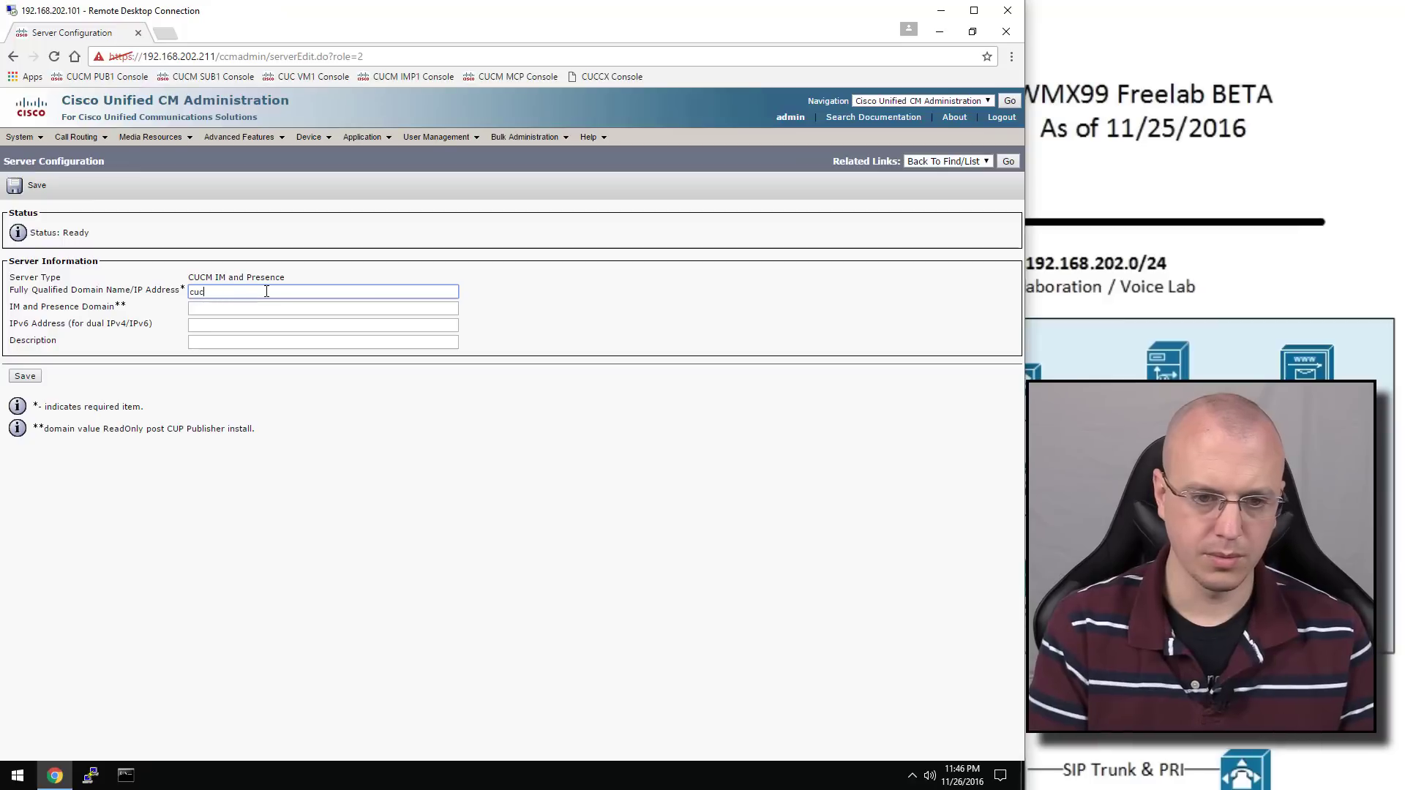
{"action": "type", "text": "mimp1"}
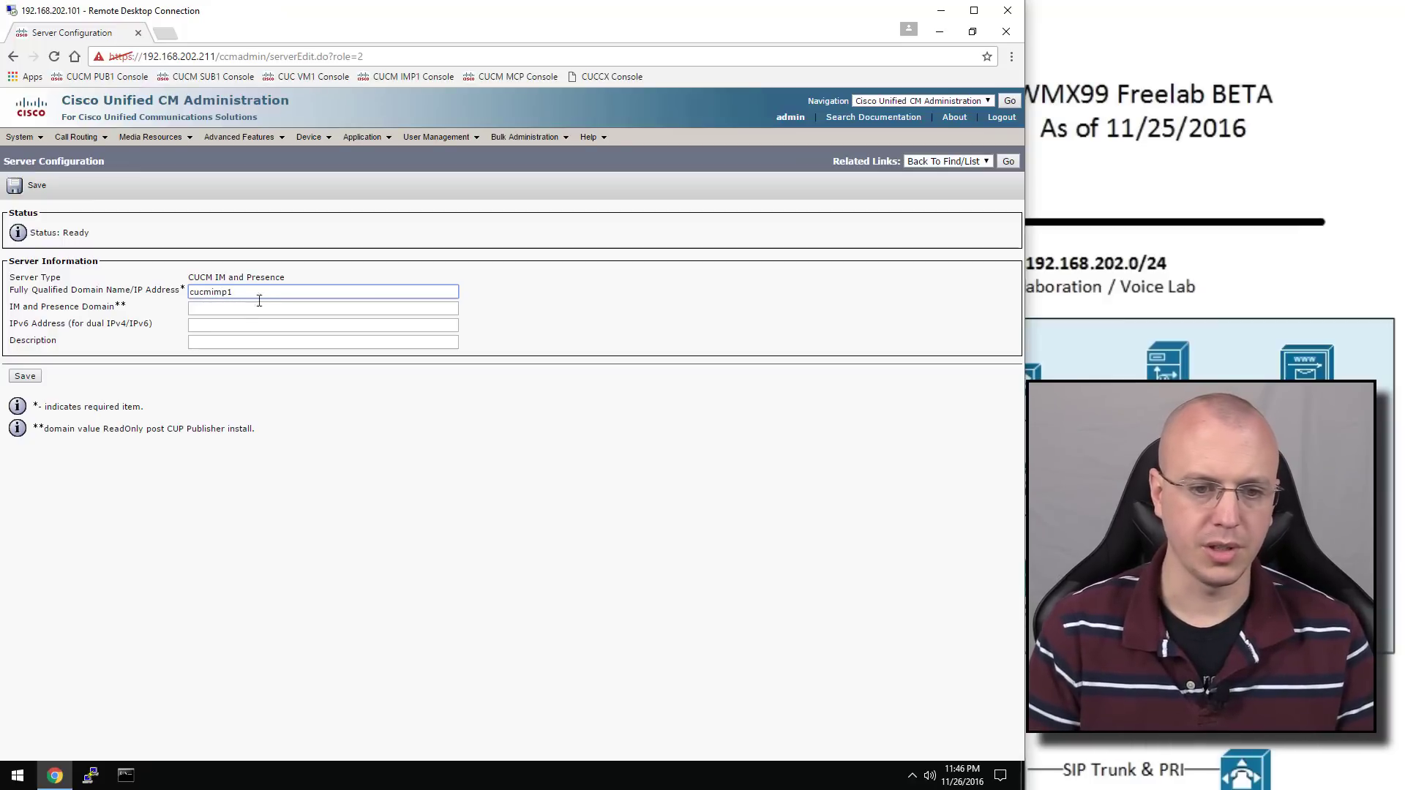
{"action": "left_click", "coordinate": [236, 332]}
{"action": "key", "text": "shift+Tab"}
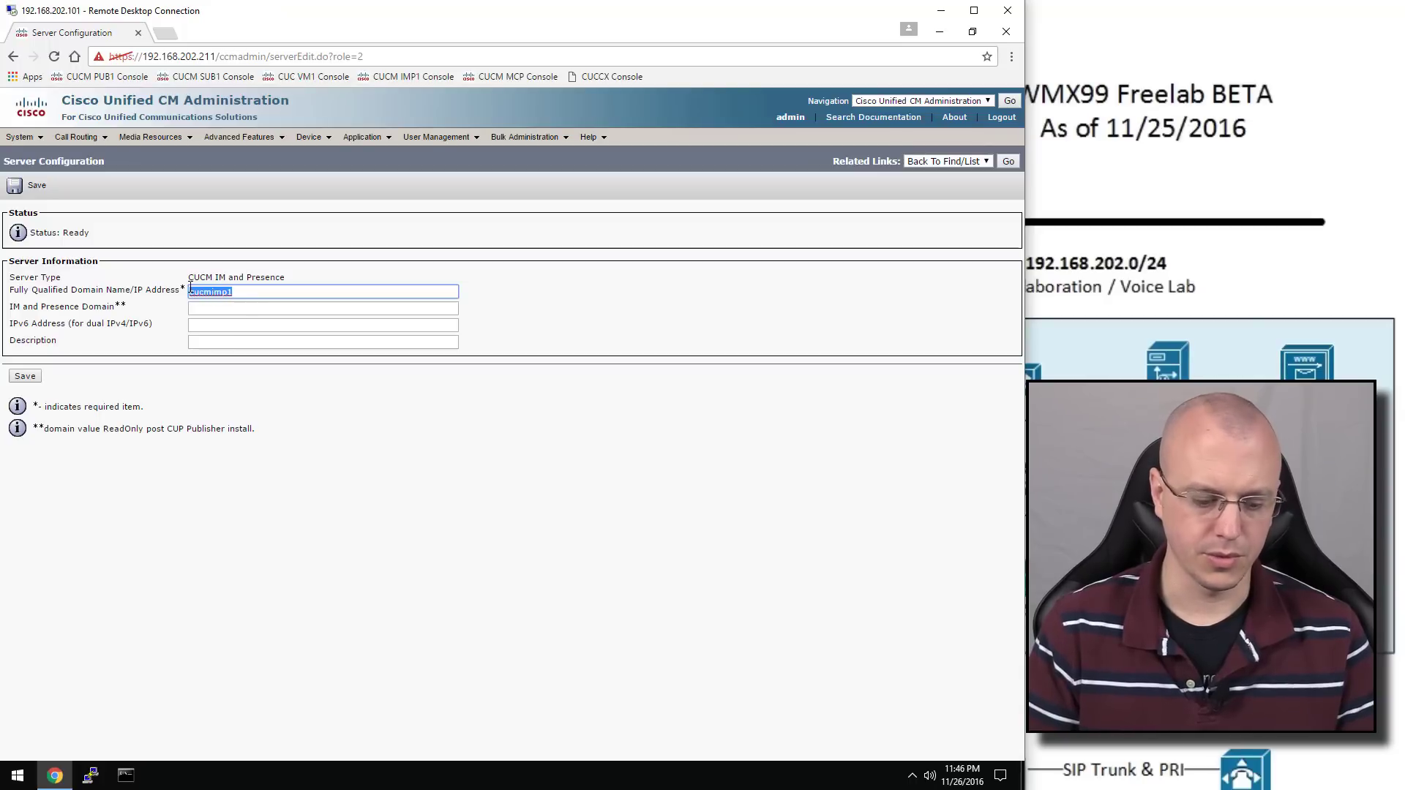
{"action": "key", "text": "ctrl+c"}
{"action": "left_click", "coordinate": [257, 338]}
{"action": "key", "text": "ctrl+v"}
{"action": "left_click_drag", "start_coordinate": [267, 282], "coordinate": [184, 288]}
{"action": "type", "text": "192.1"}
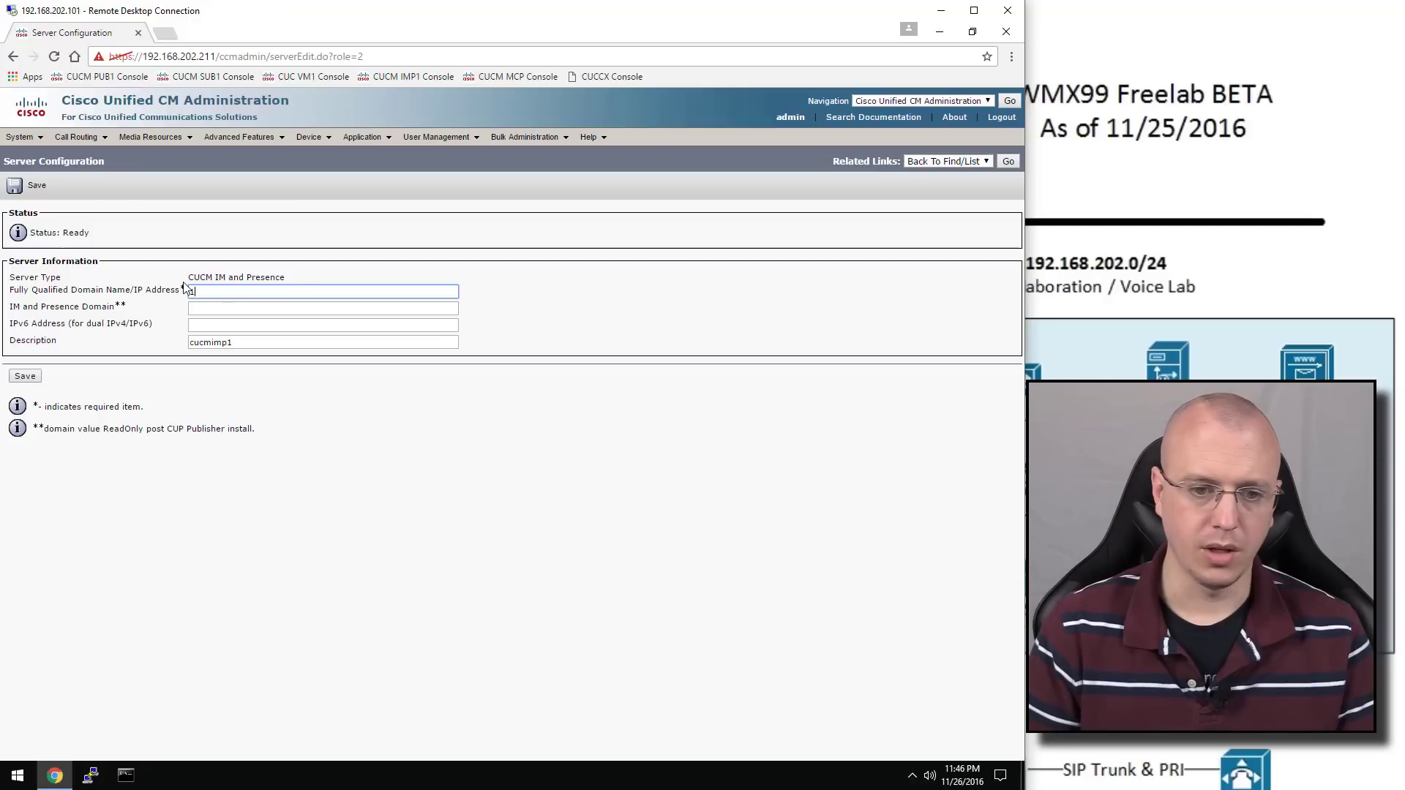
{"action": "type", "text": "68.20"}
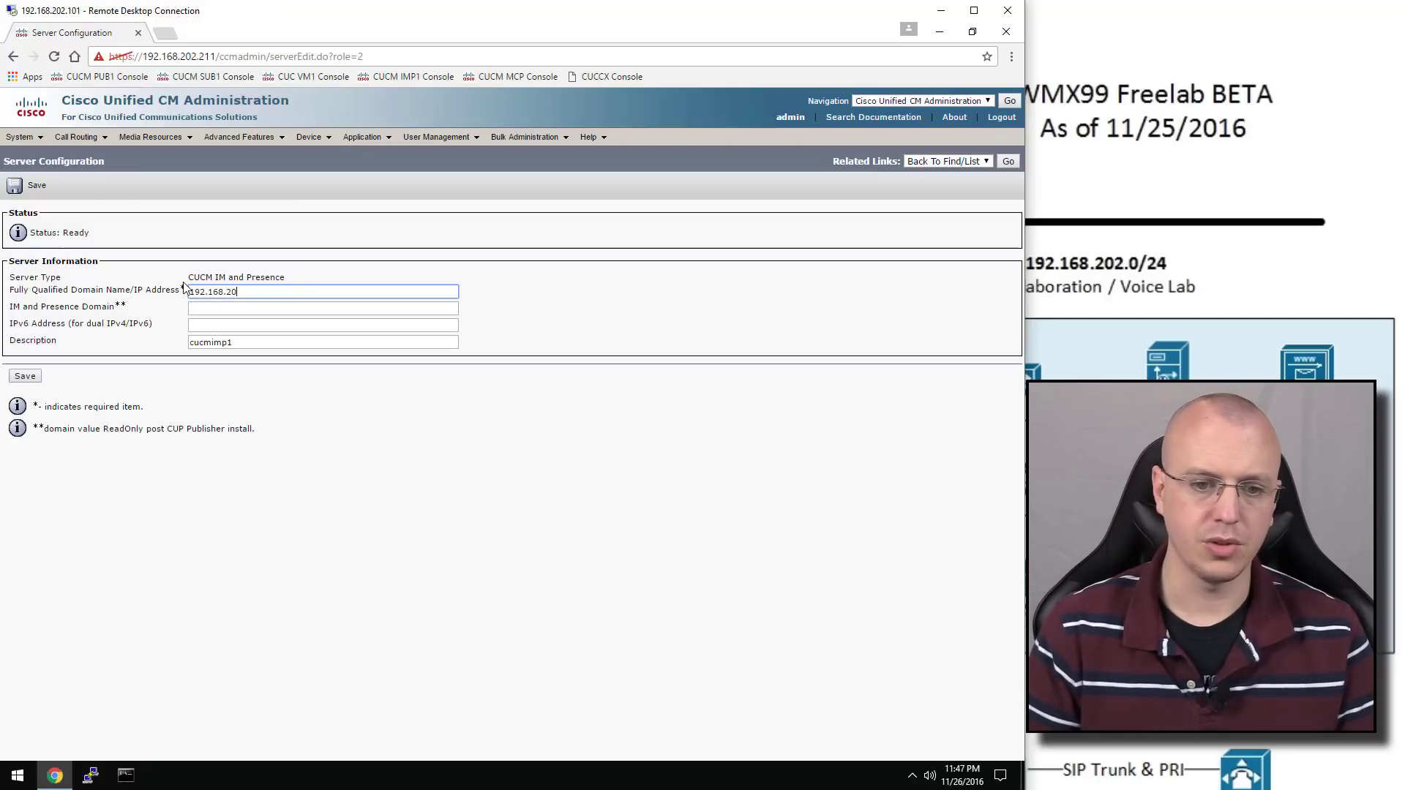
{"action": "type", "text": "2.214"}
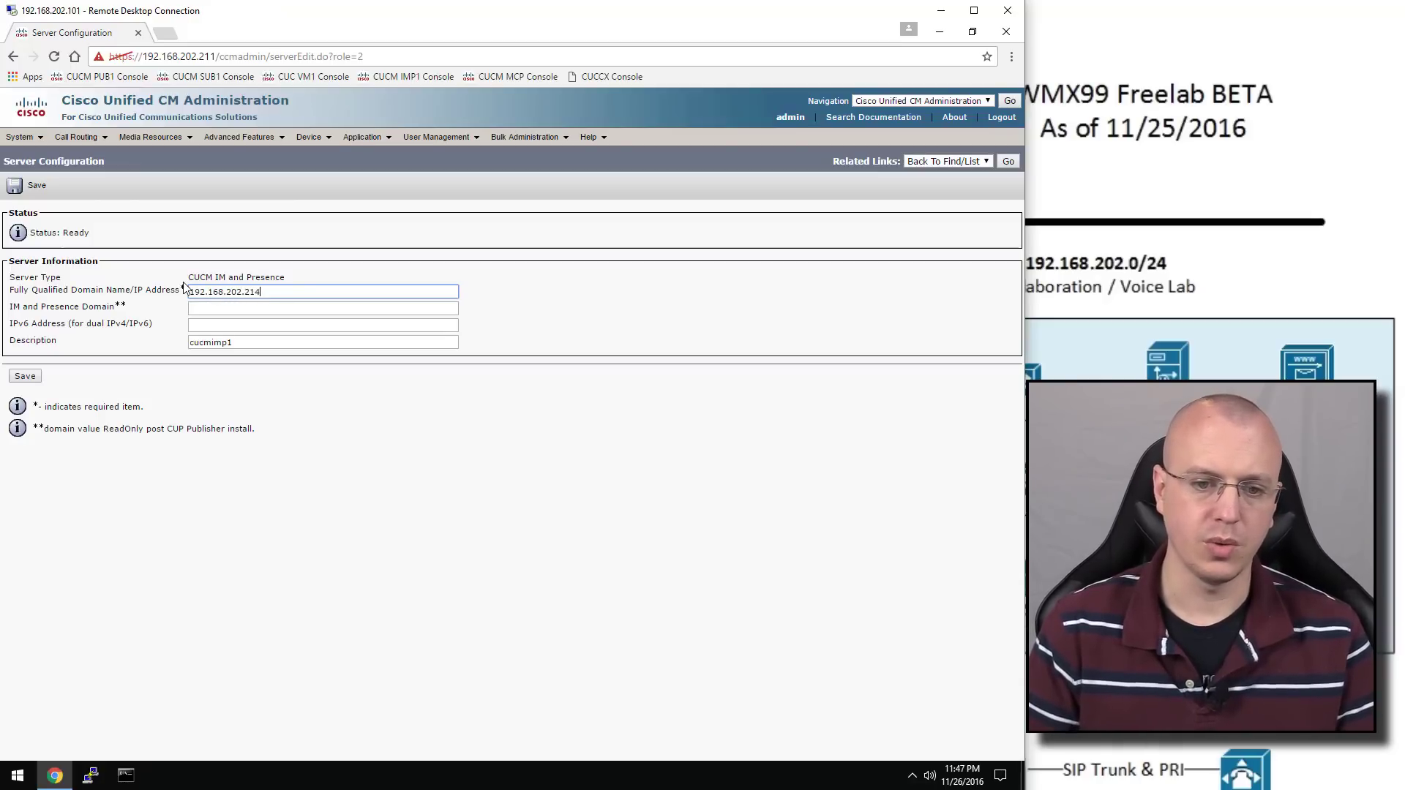
Add the missing IM and Presence domain cucmimp1.freelab.local and save the server
{"action": "left_click", "coordinate": [25, 376]}
{"action": "left_click", "coordinate": [648, 145]}
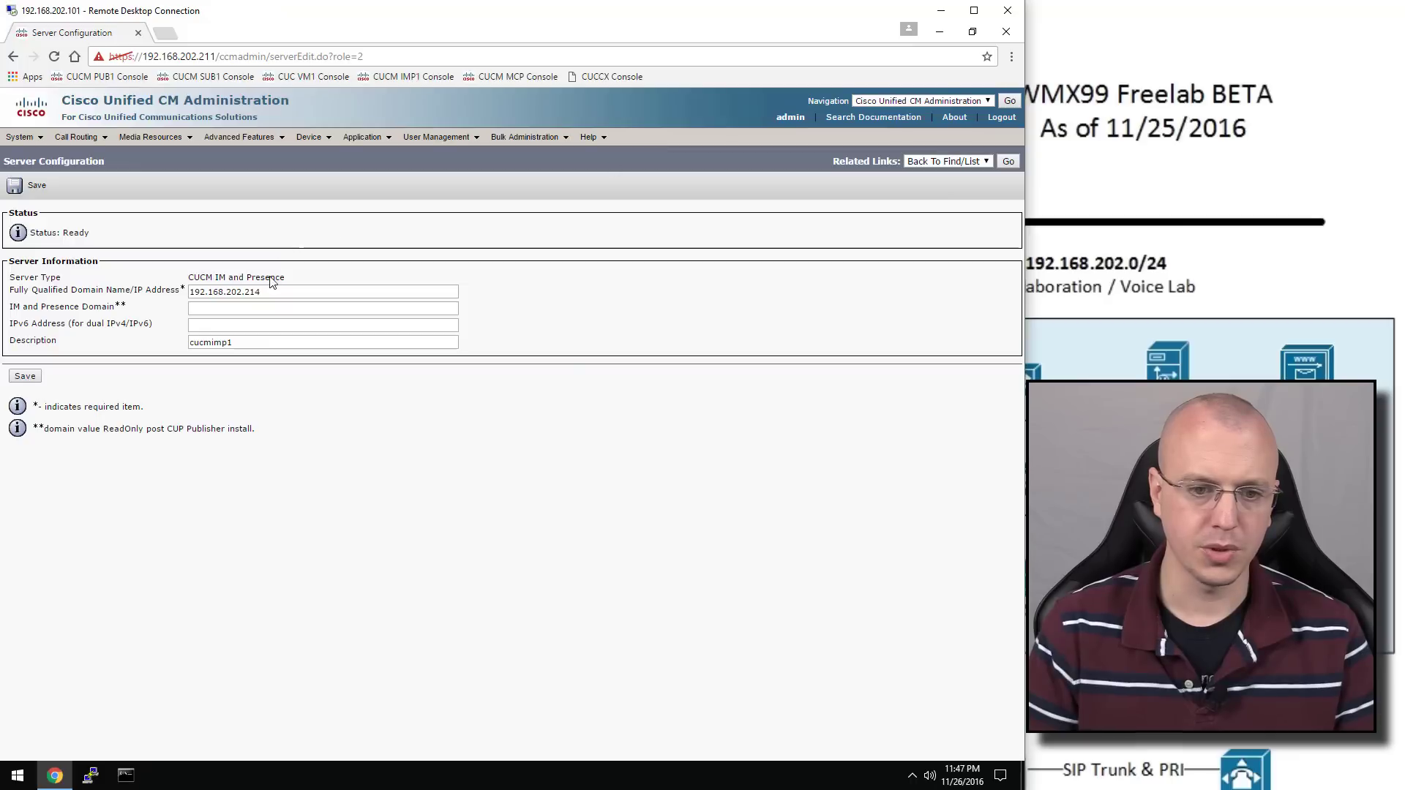
{"action": "left_click", "coordinate": [277, 308]}
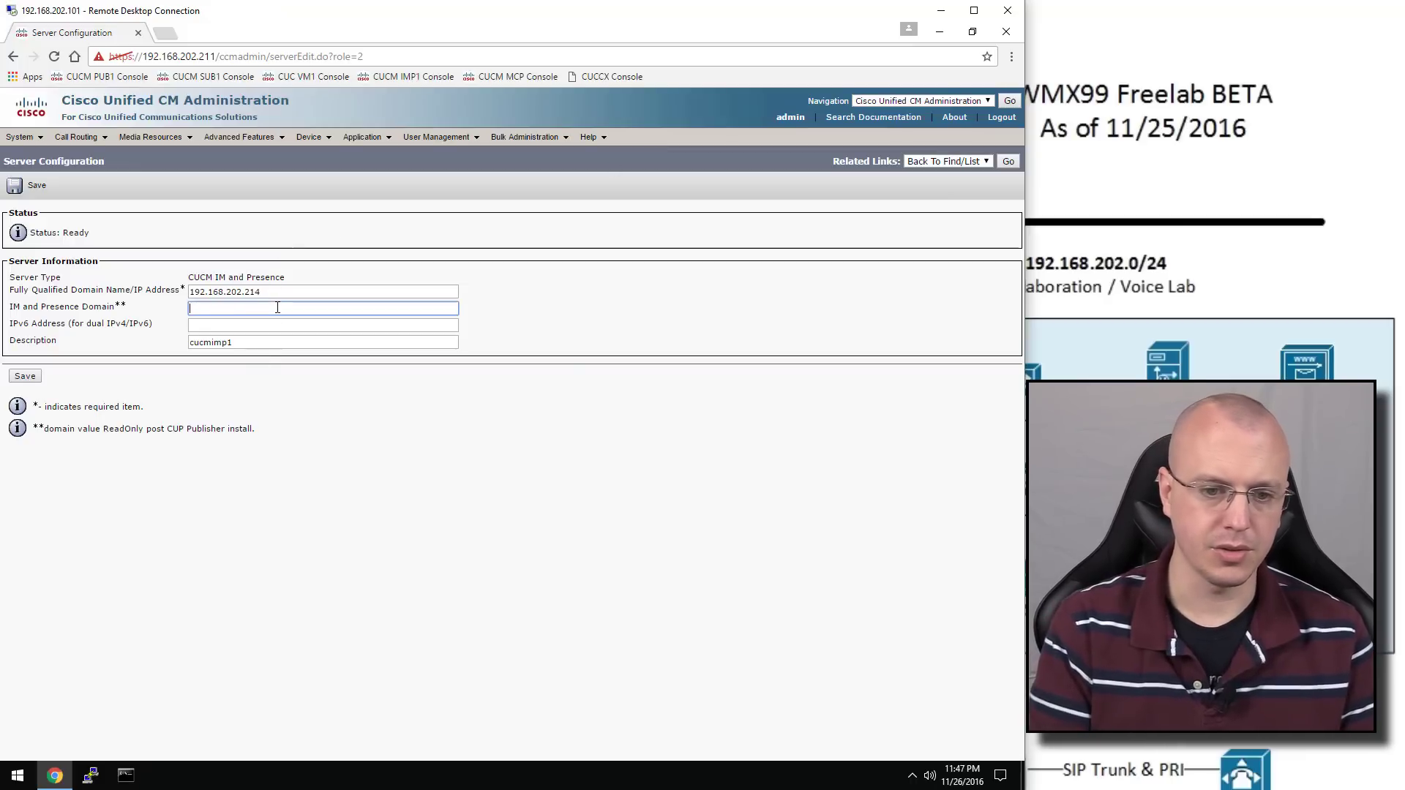
{"action": "type", "text": "cucmimp1."}
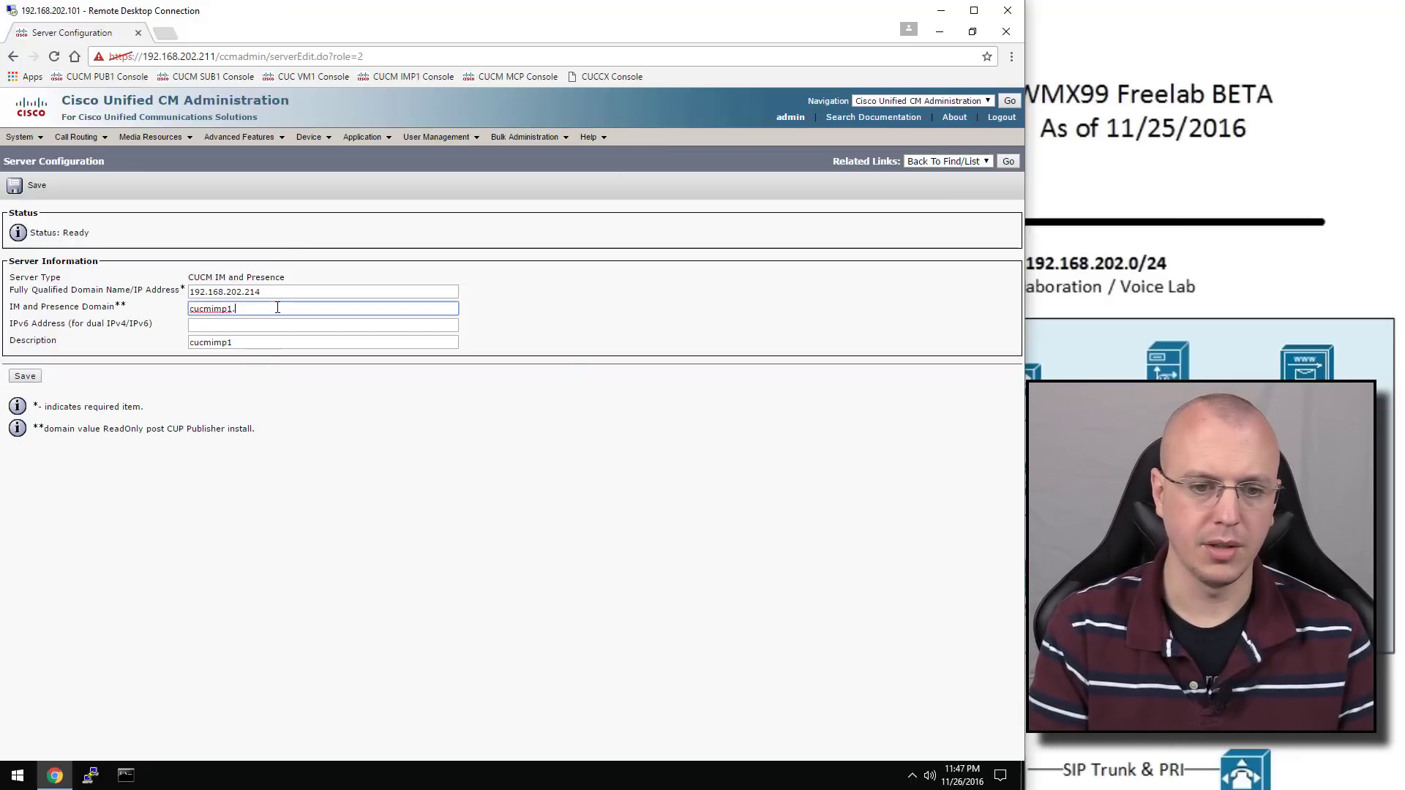
{"action": "type", "text": "freelab.local"}
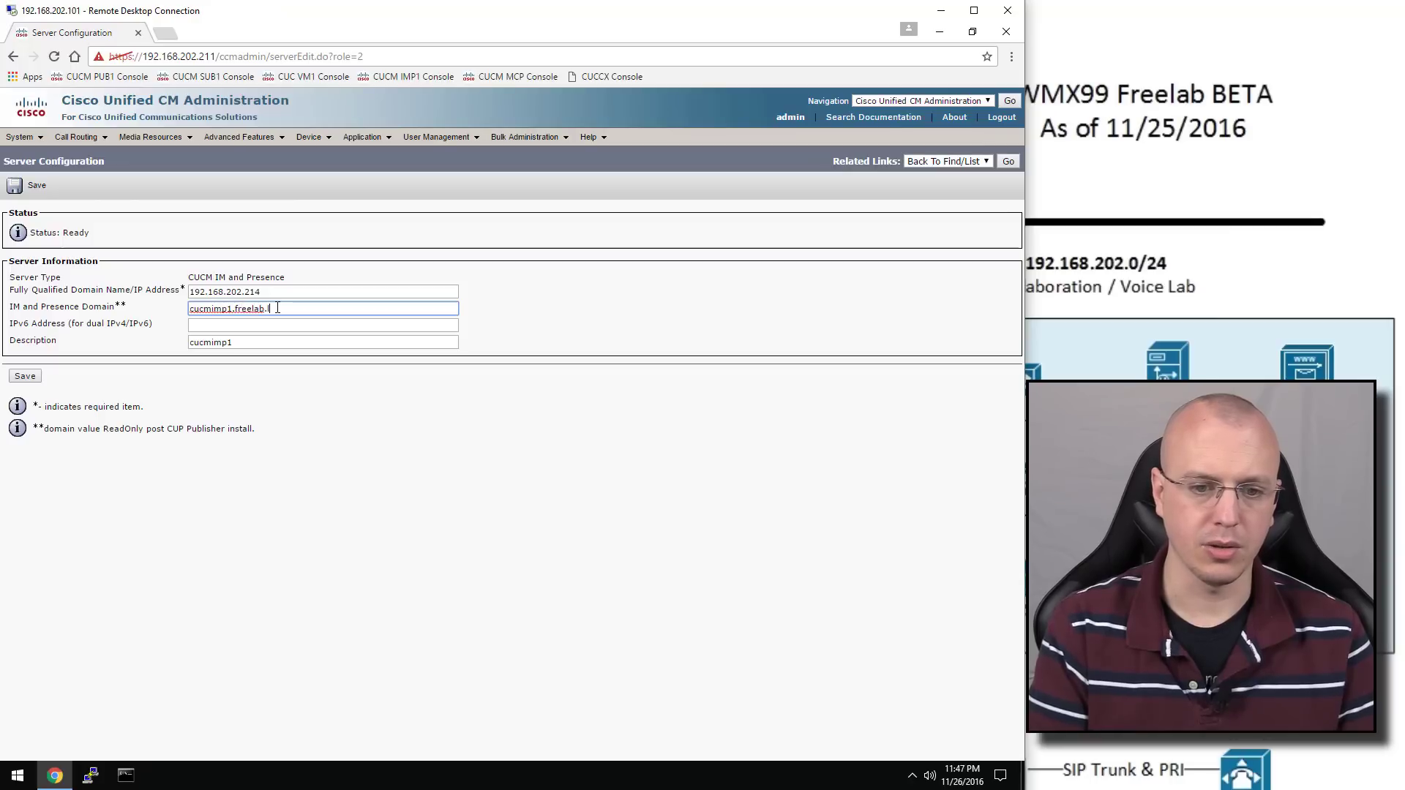
{"action": "left_click", "coordinate": [35, 382]}
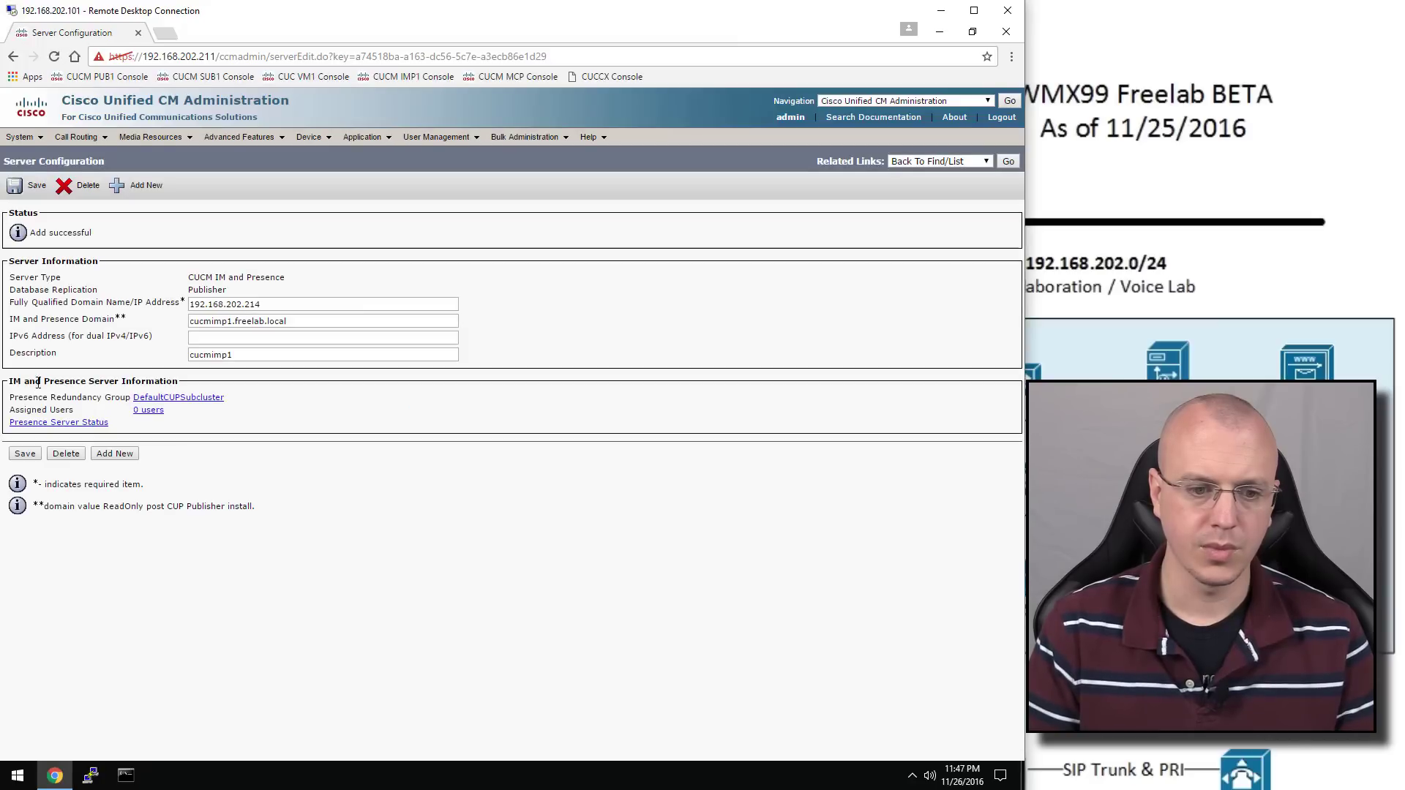
{"action": "left_click", "coordinate": [37, 138]}
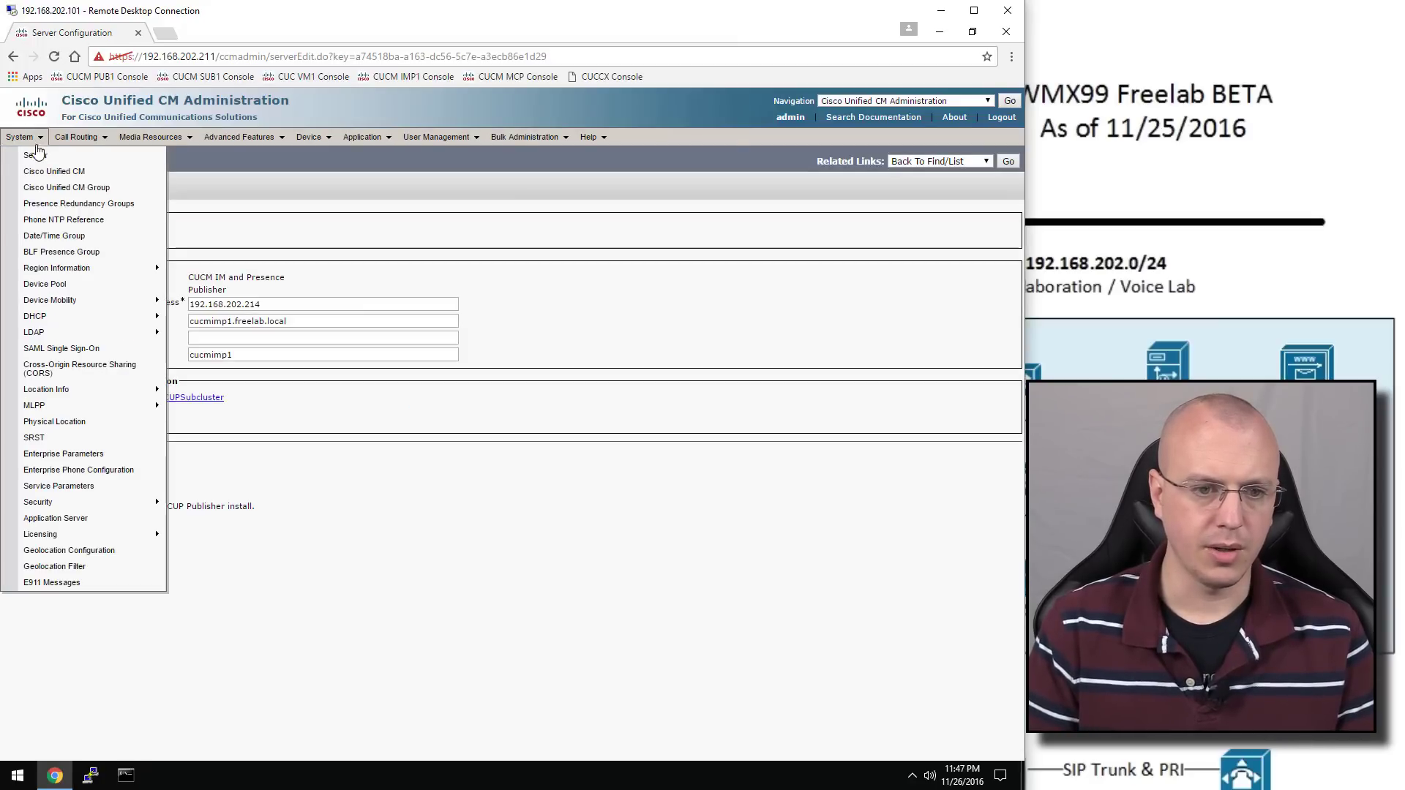
Add and save a Unicast phone NTP reference with IP 192.168.202.253
{"action": "left_click", "coordinate": [112, 222]}
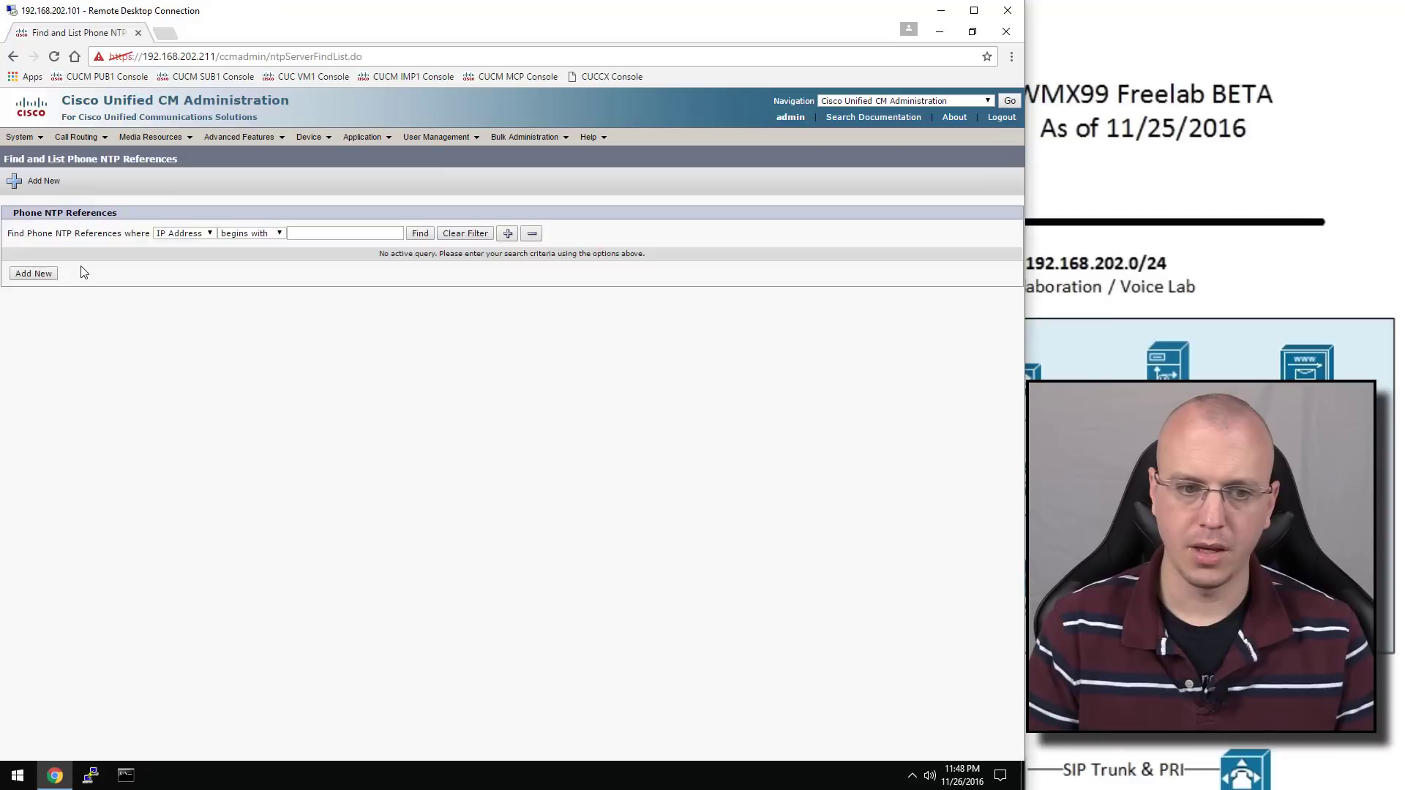
{"action": "left_click", "coordinate": [38, 280]}
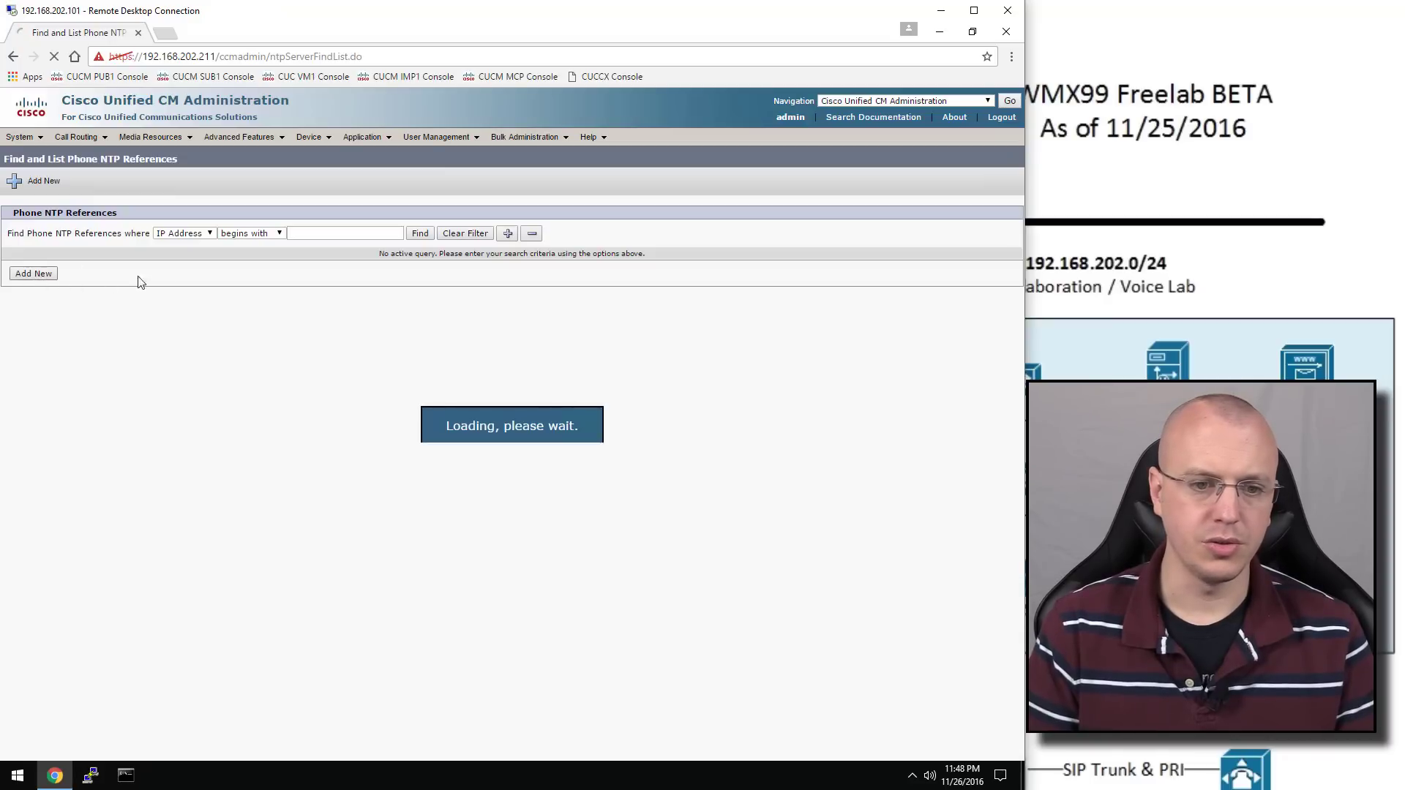
{"action": "left_click", "coordinate": [178, 282]}
{"action": "type", "text": "192."}
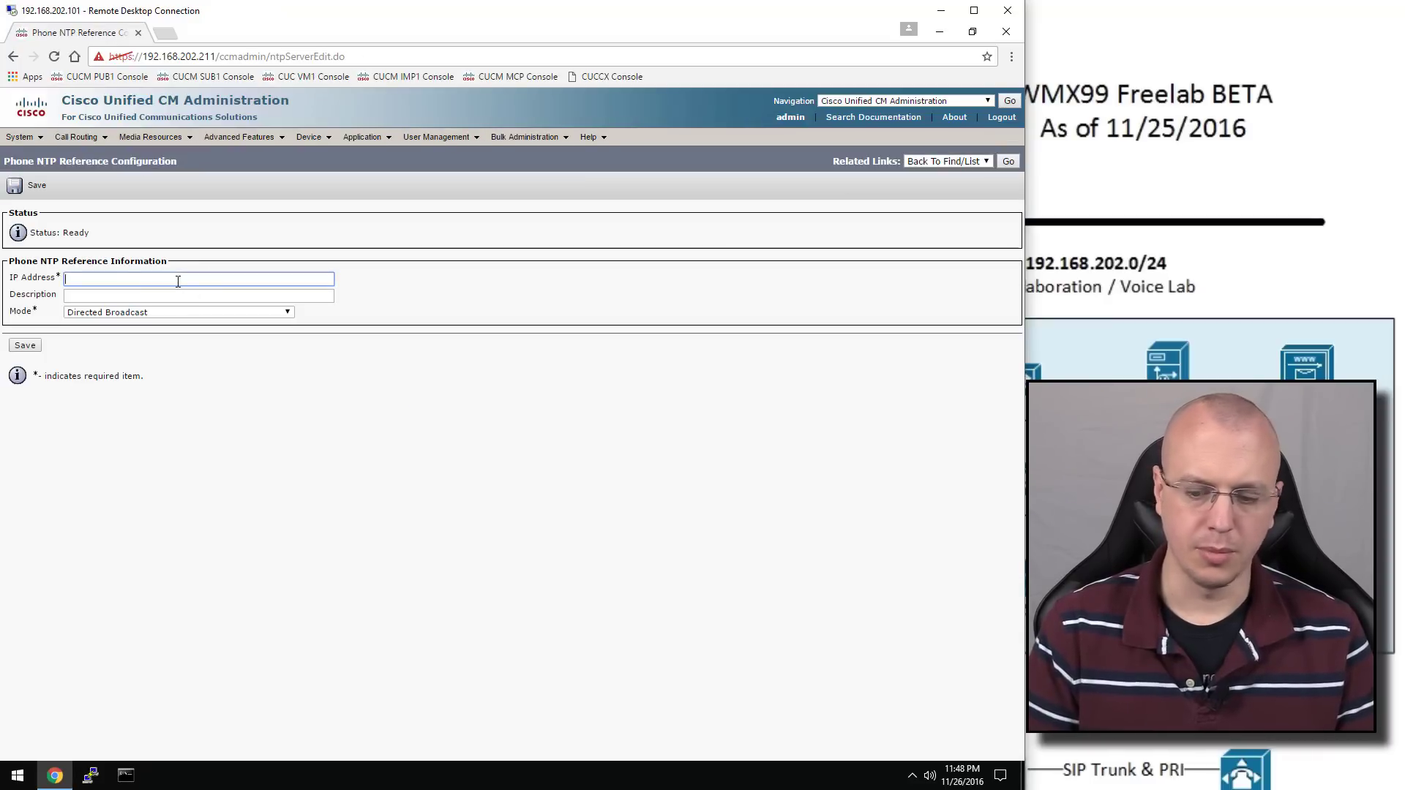
{"action": "type", "text": "168"}
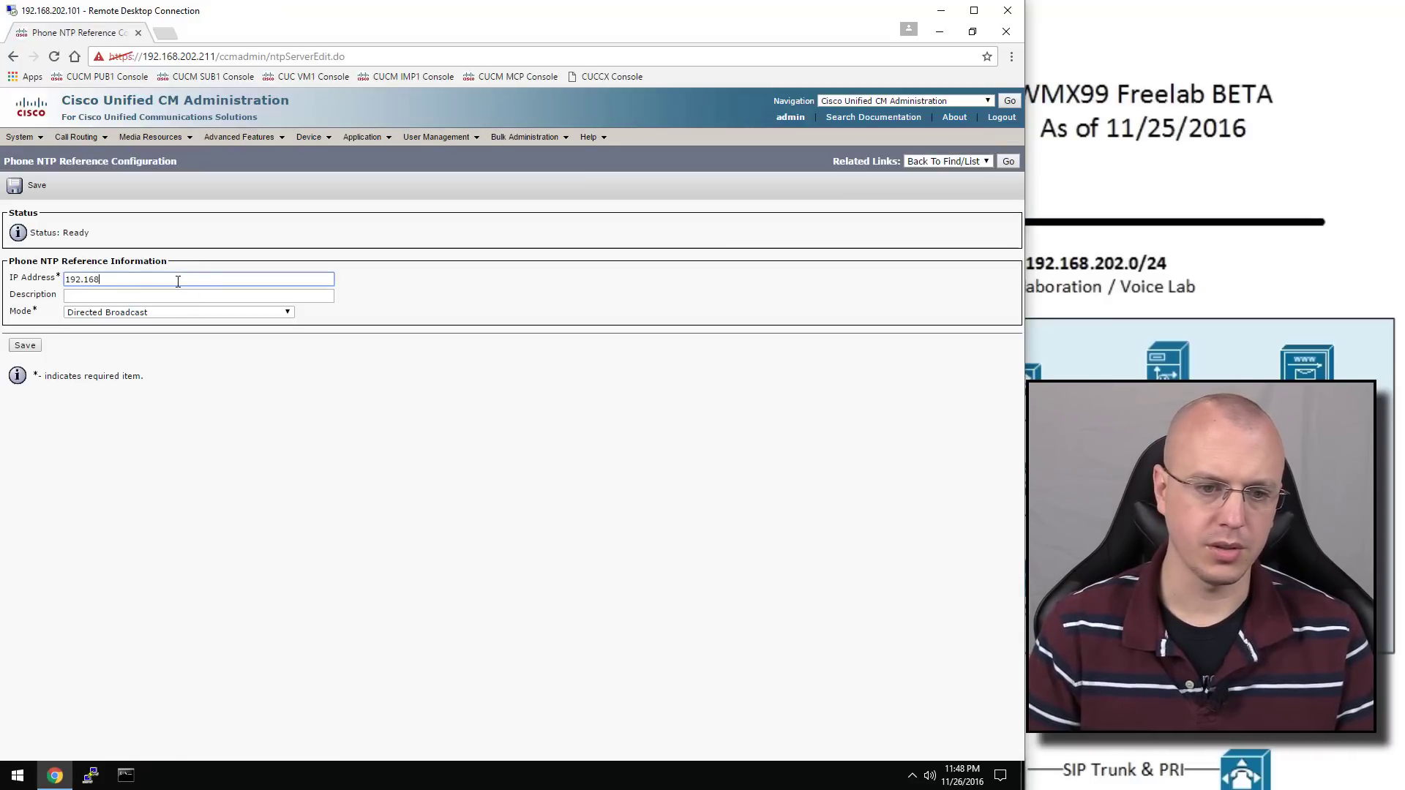
{"action": "type", "text": ".202.253"}
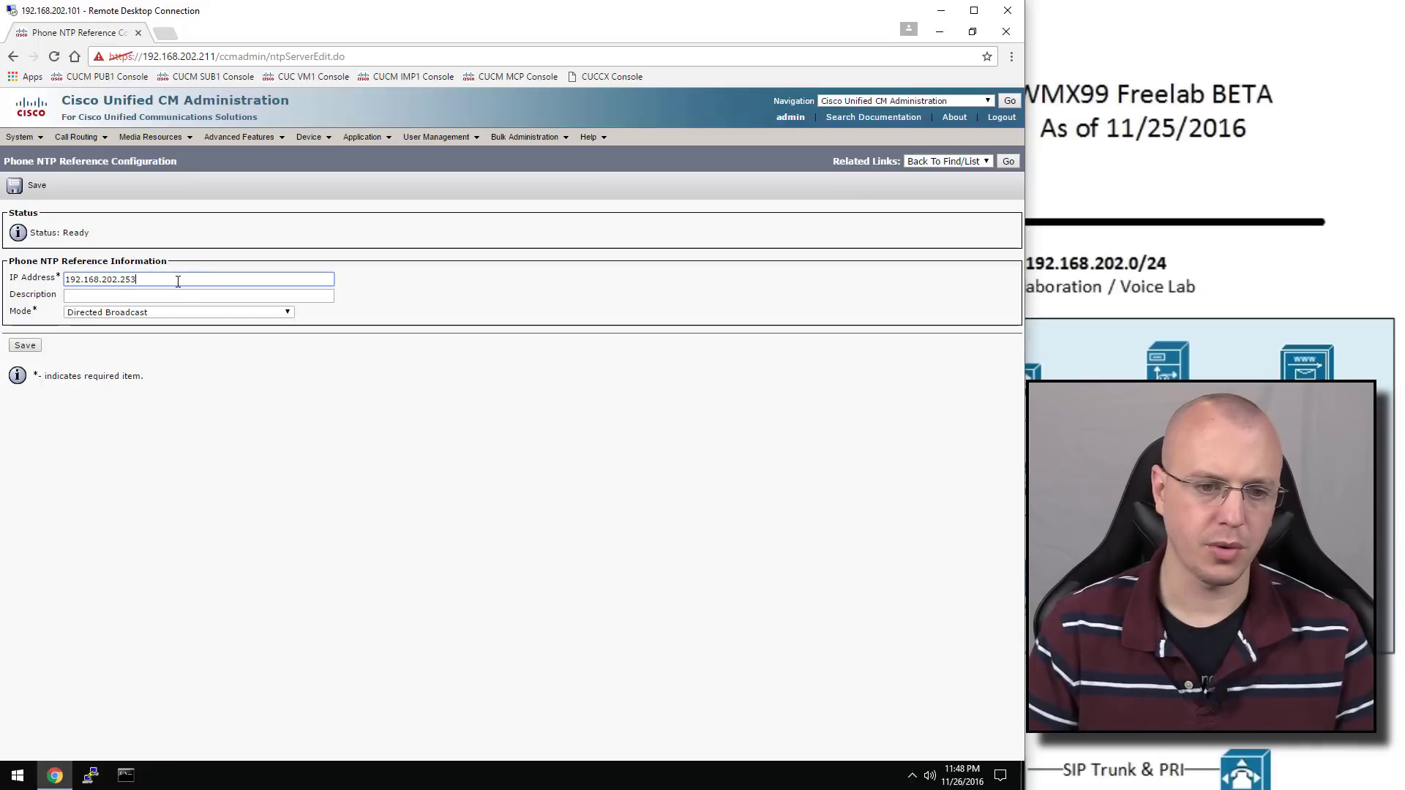
{"action": "left_click", "coordinate": [182, 317]}
{"action": "left_click", "coordinate": [164, 327]}
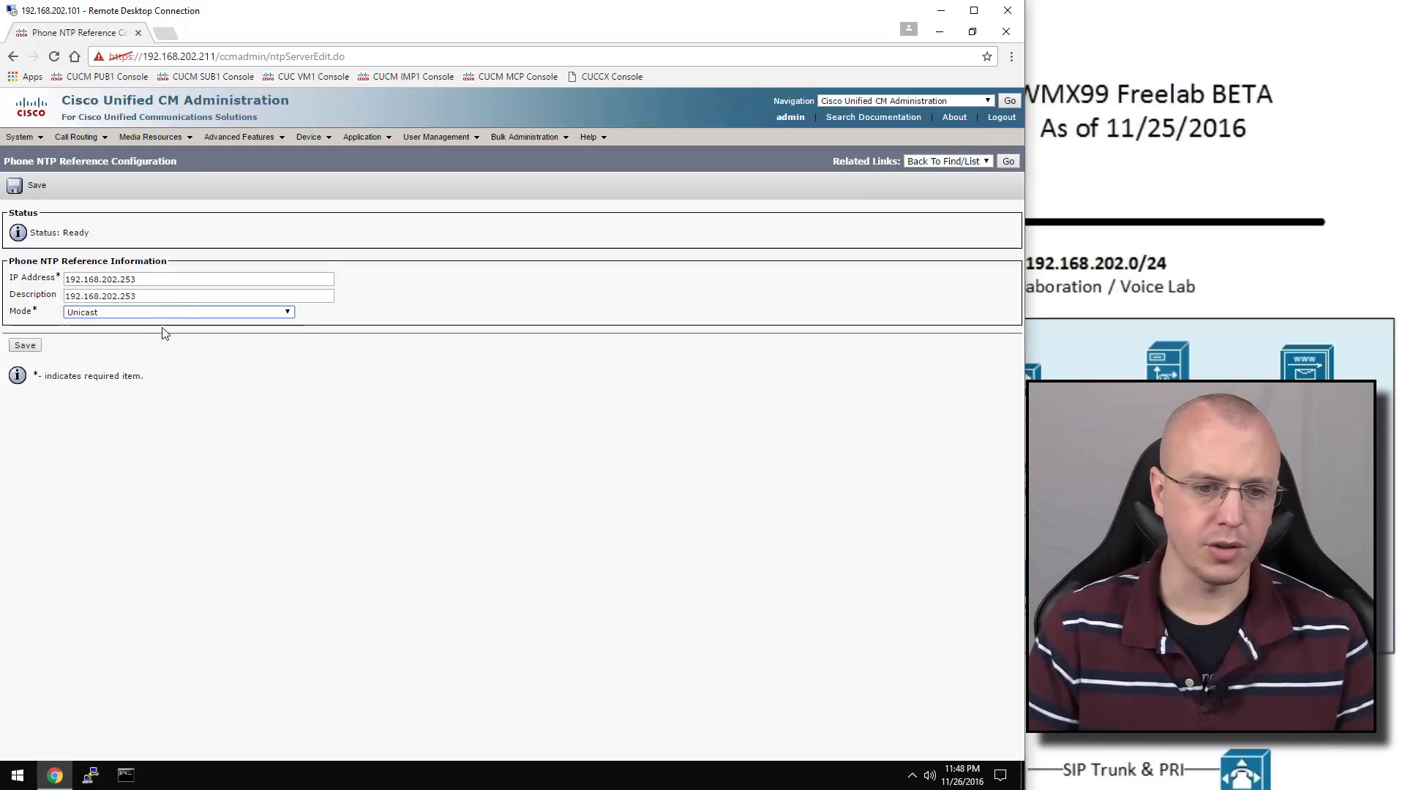
{"action": "left_click", "coordinate": [26, 346]}
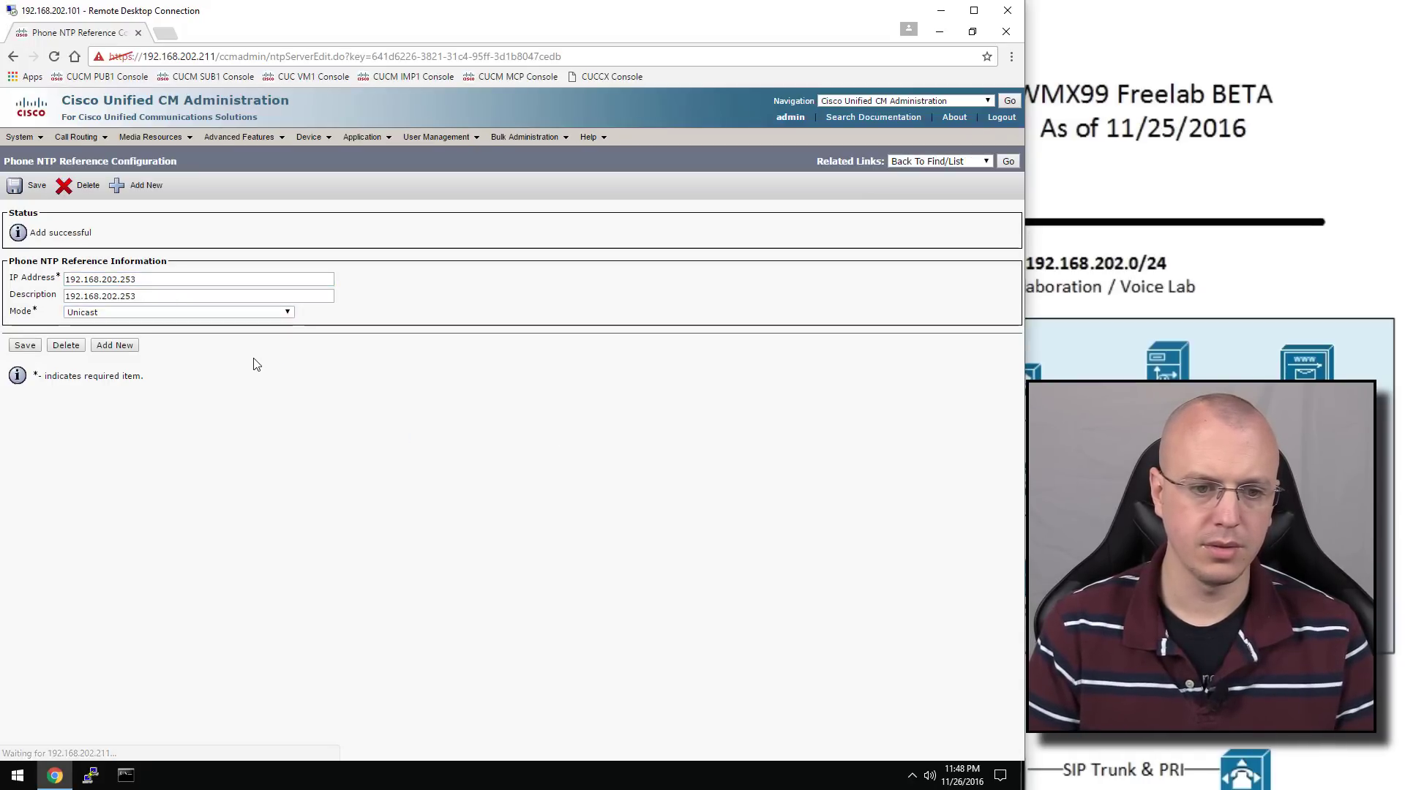
{"action": "mouse_move", "coordinate": [22, 138]}
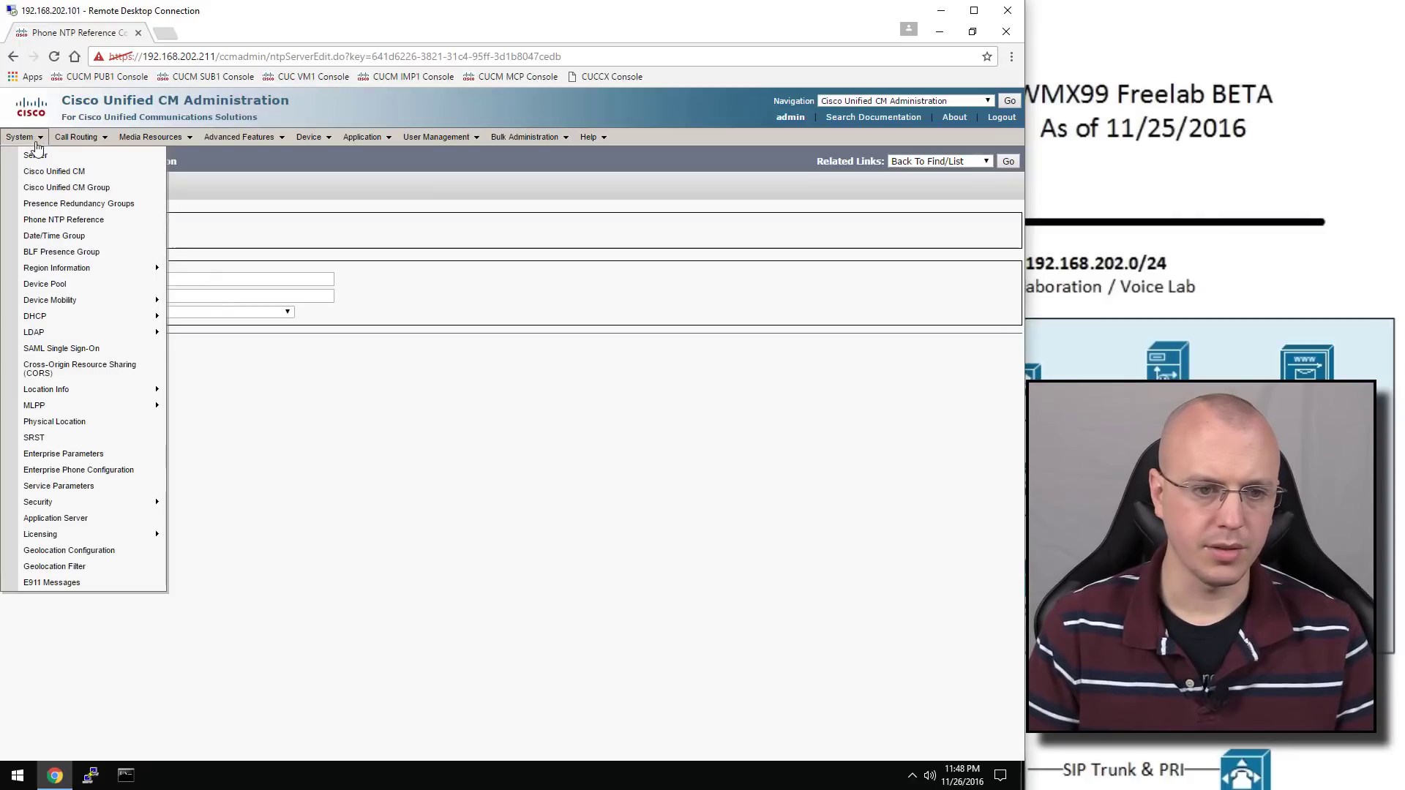
Open the CMLocal date/time group and set GMT-7:00 MST, dot separator, 12-hour format
{"action": "left_click", "coordinate": [127, 242]}
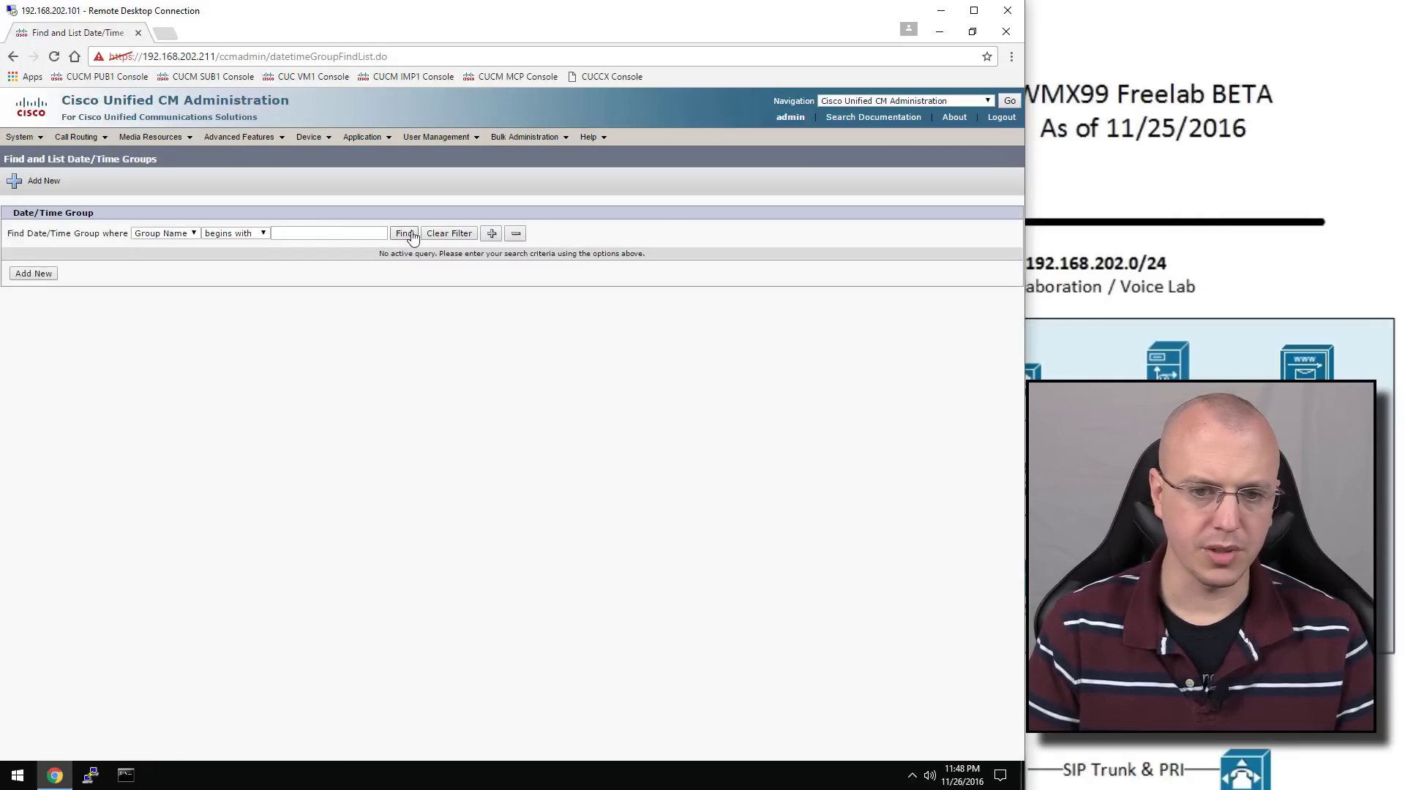
{"action": "left_click", "coordinate": [404, 232]}
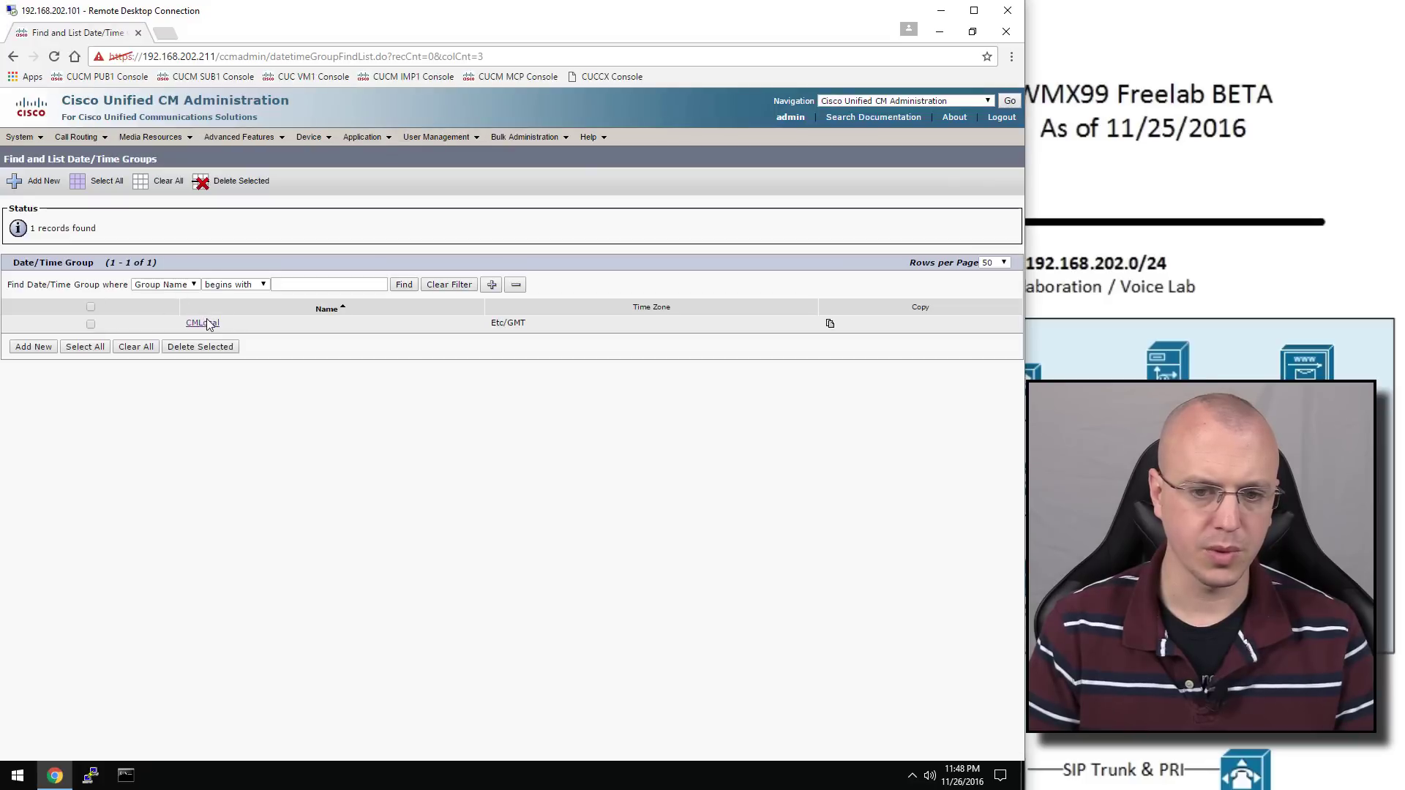
{"action": "left_click", "coordinate": [206, 324]}
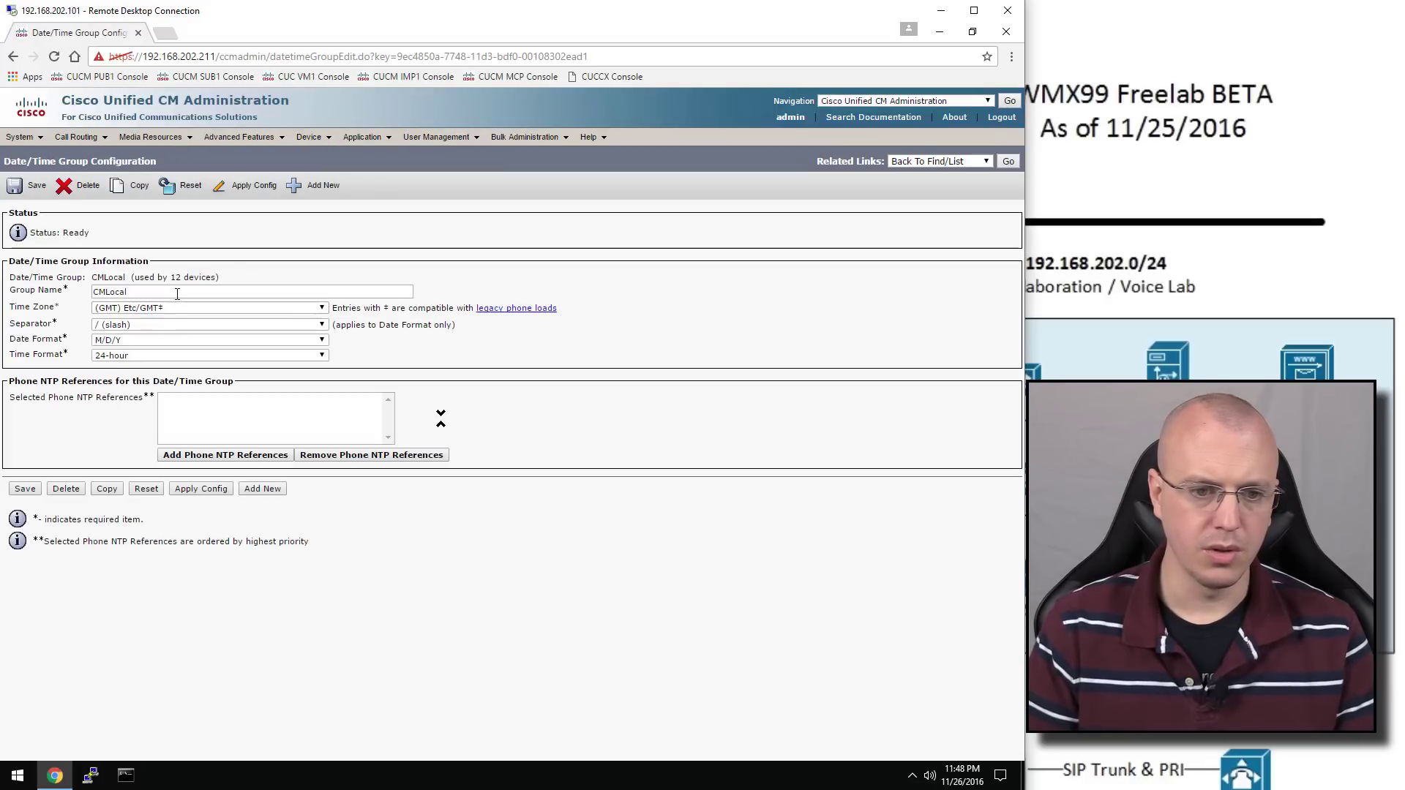
{"action": "left_click", "coordinate": [180, 308]}
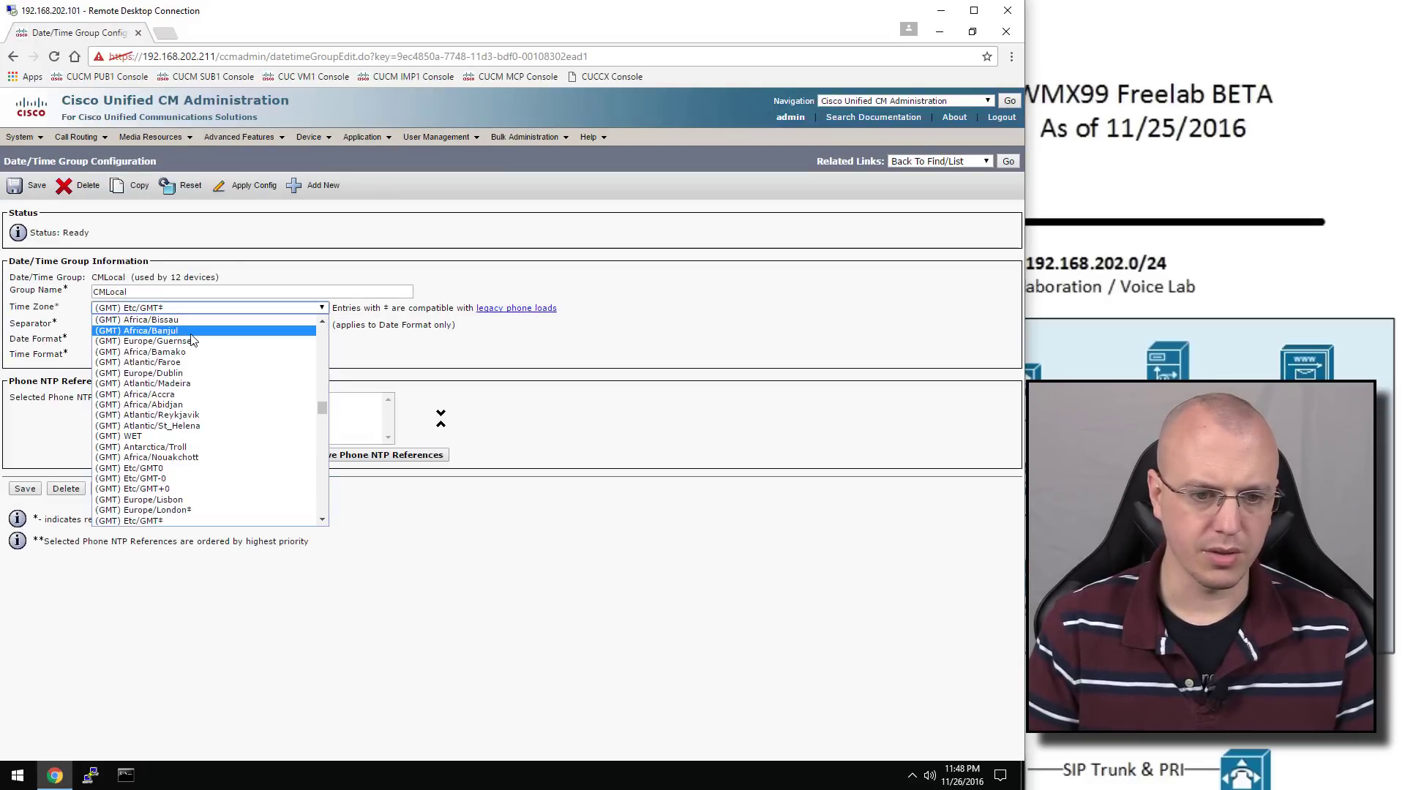
{"action": "scroll", "coordinate": [205, 359], "scroll_direction": "up", "scroll_amount": 20}
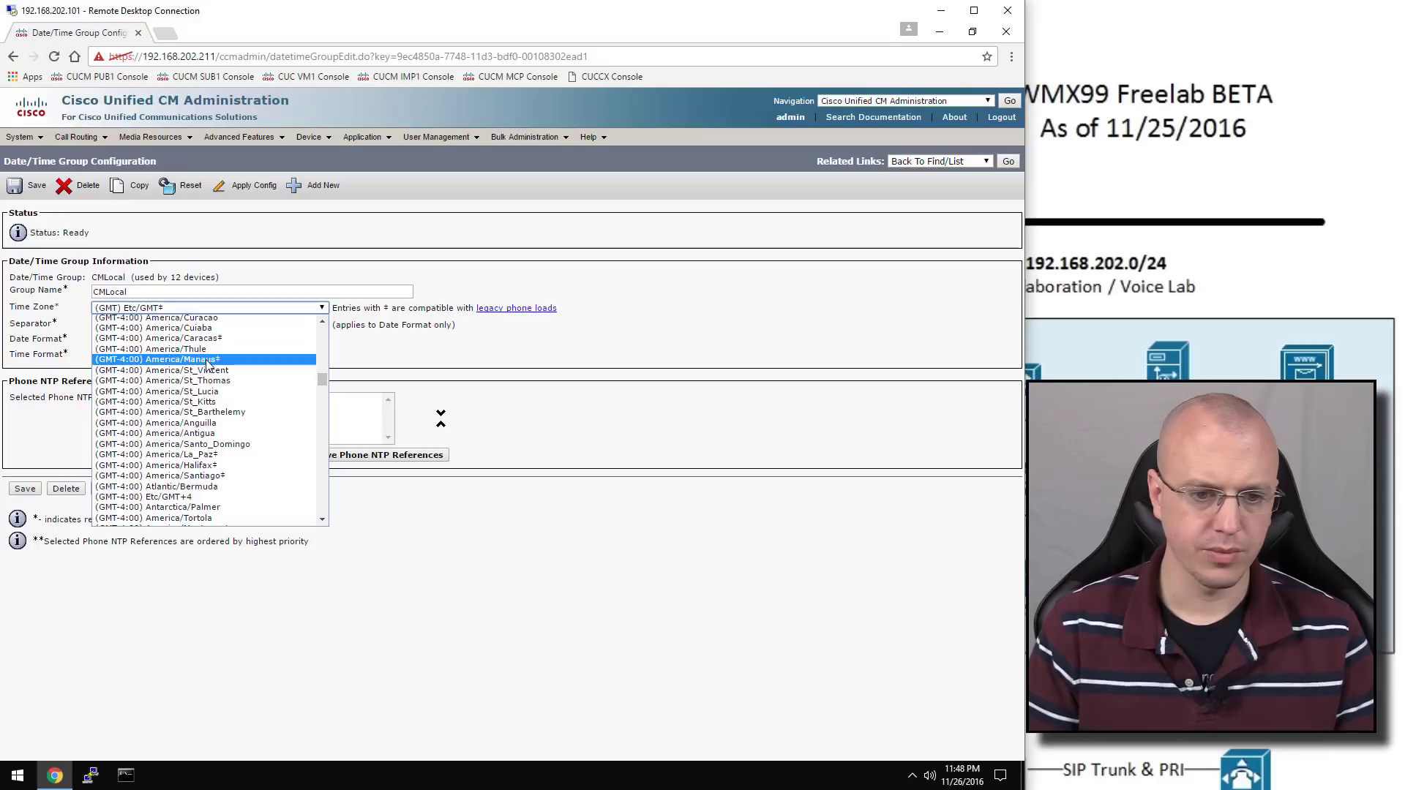
{"action": "scroll", "coordinate": [206, 356], "scroll_direction": "up", "scroll_amount": 3}
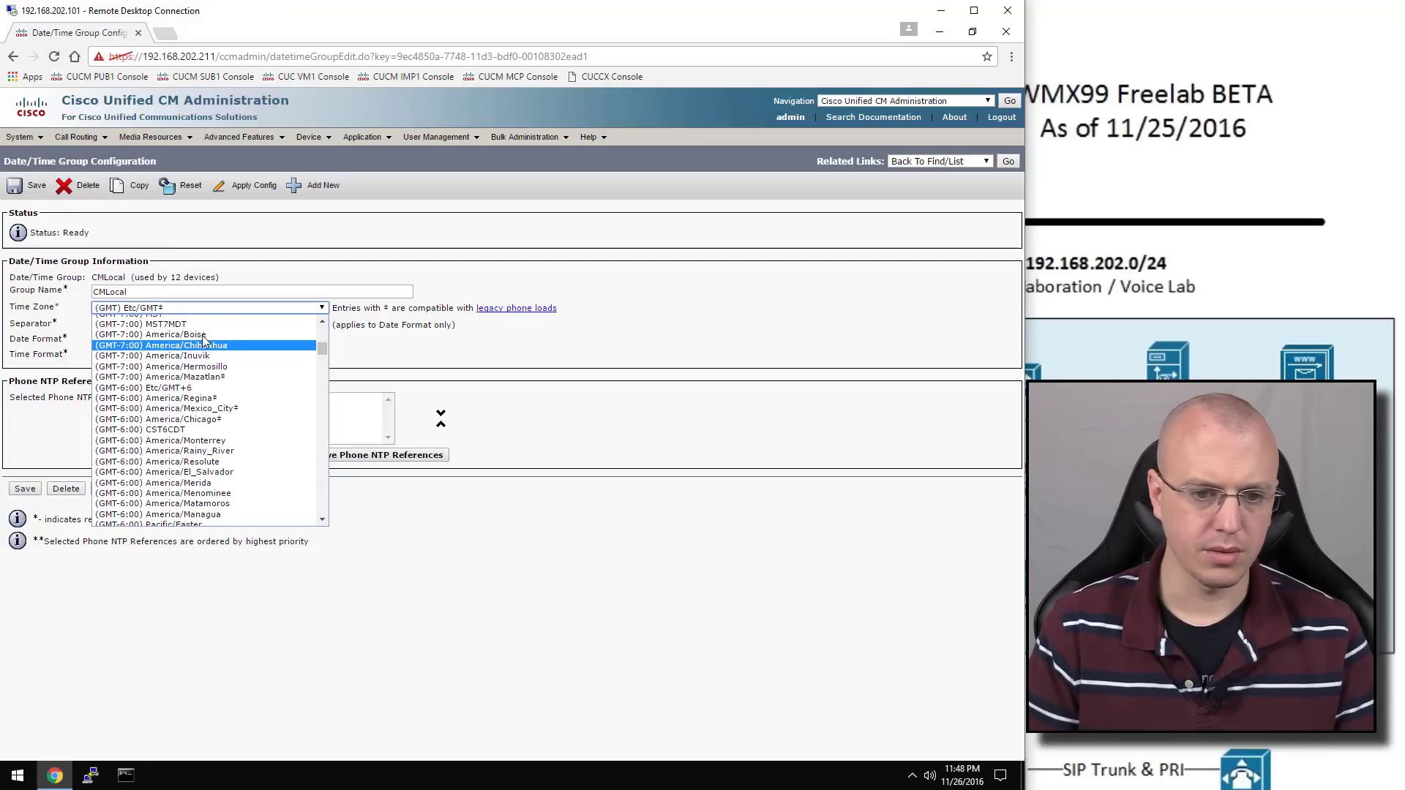
{"action": "left_click", "coordinate": [324, 322]}
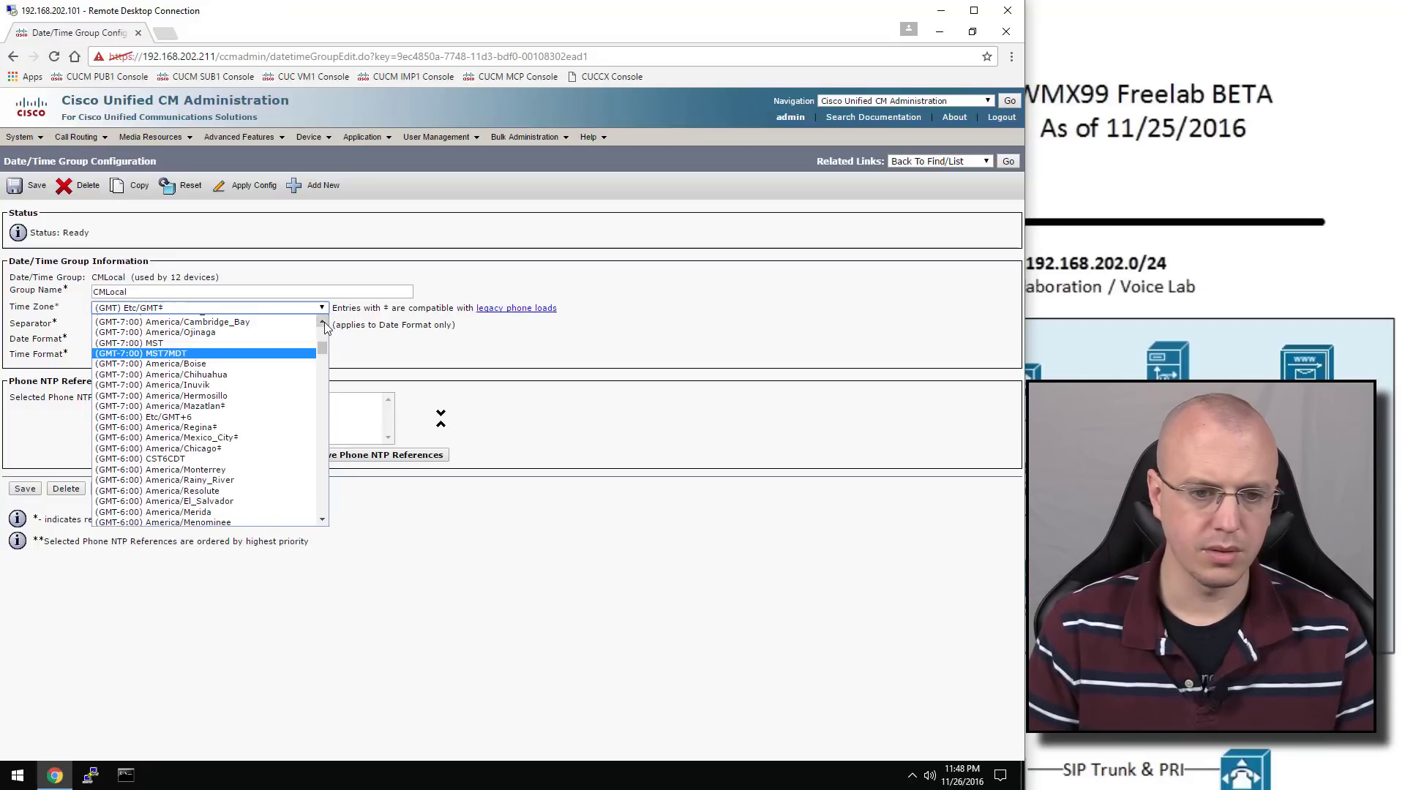
{"action": "left_click", "coordinate": [170, 342]}
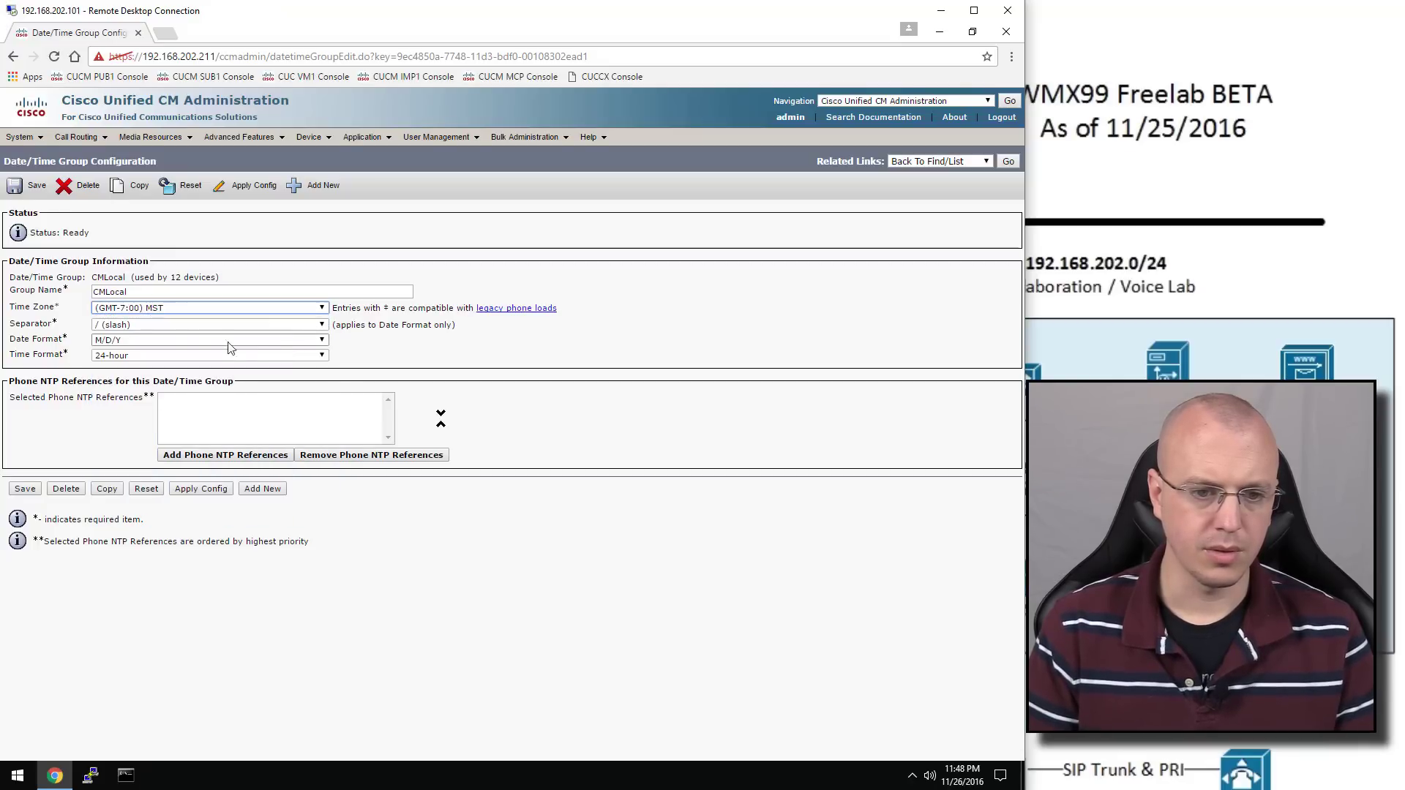
{"action": "left_click", "coordinate": [170, 331]}
{"action": "left_click", "coordinate": [164, 347]}
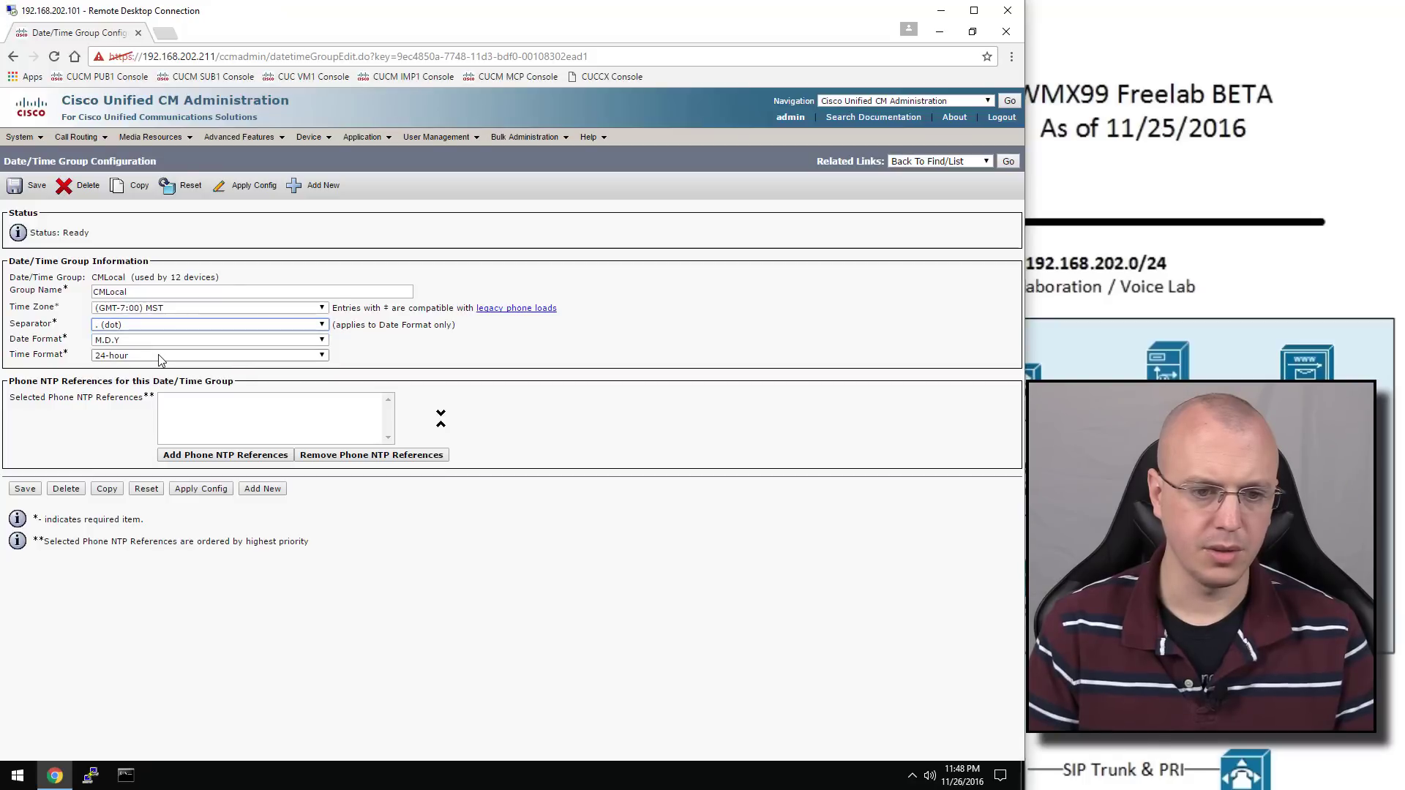
{"action": "left_click", "coordinate": [161, 357]}
{"action": "left_click", "coordinate": [150, 368]}
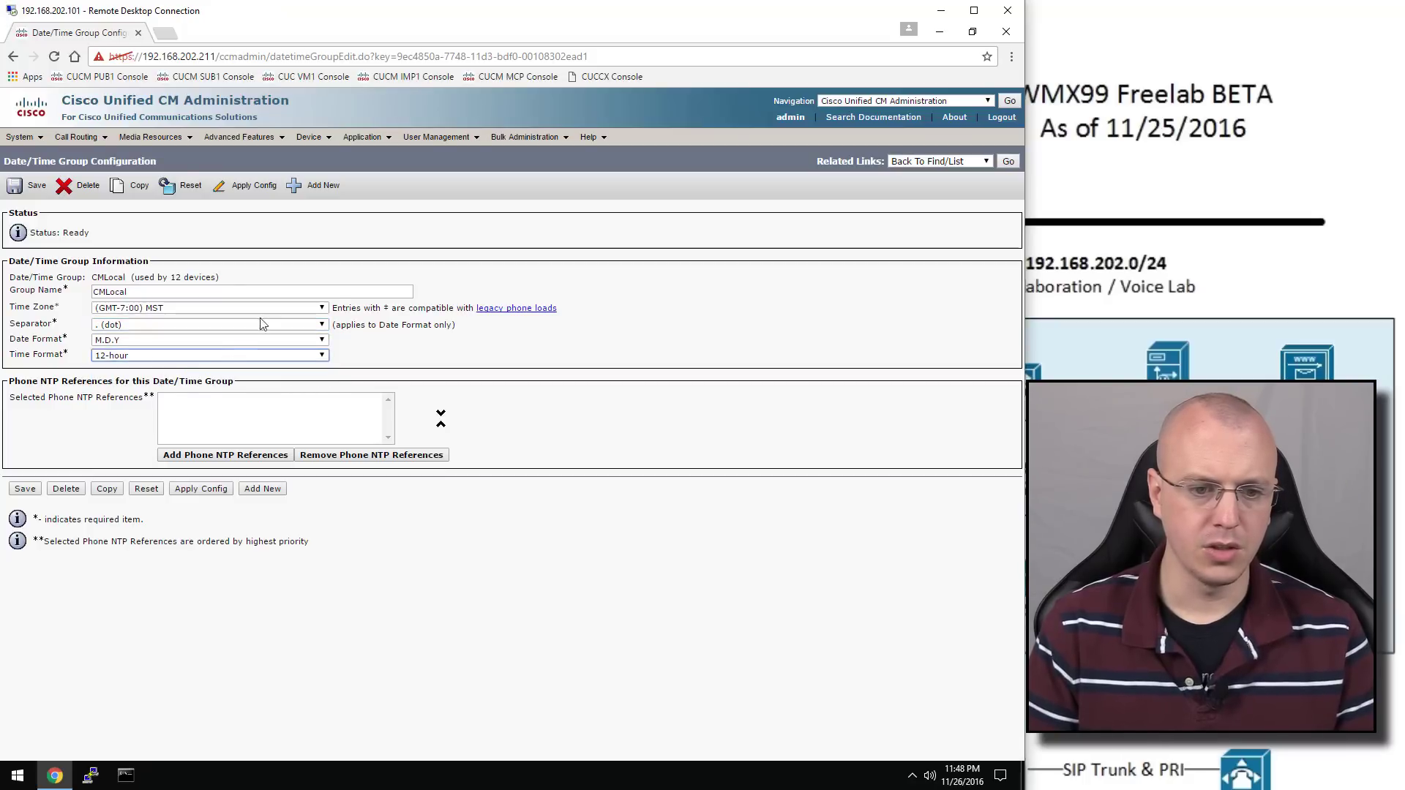
Attach phone NTP reference 192.168.202.253 to CMLocal and save the group
{"action": "left_click", "coordinate": [231, 456]}
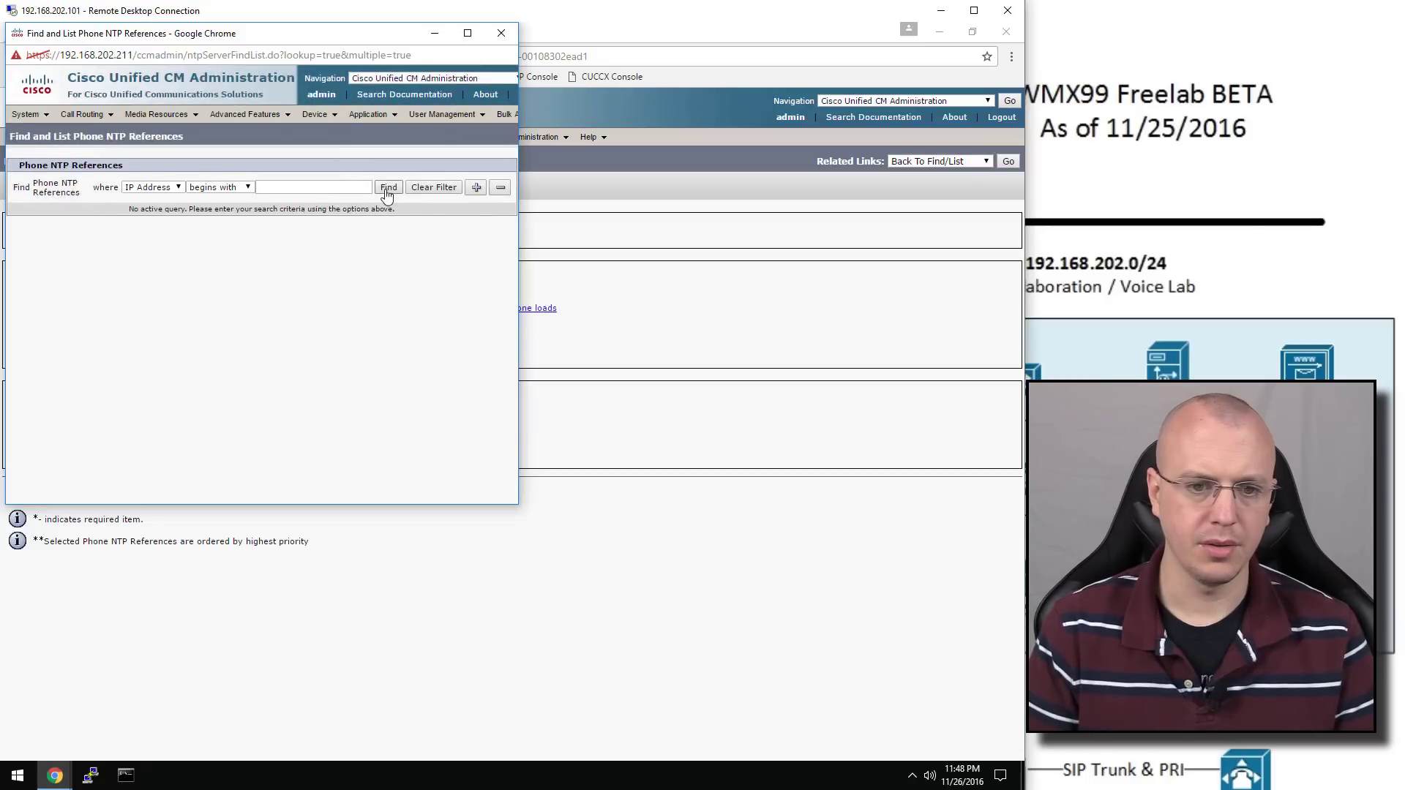
{"action": "left_click", "coordinate": [389, 187]}
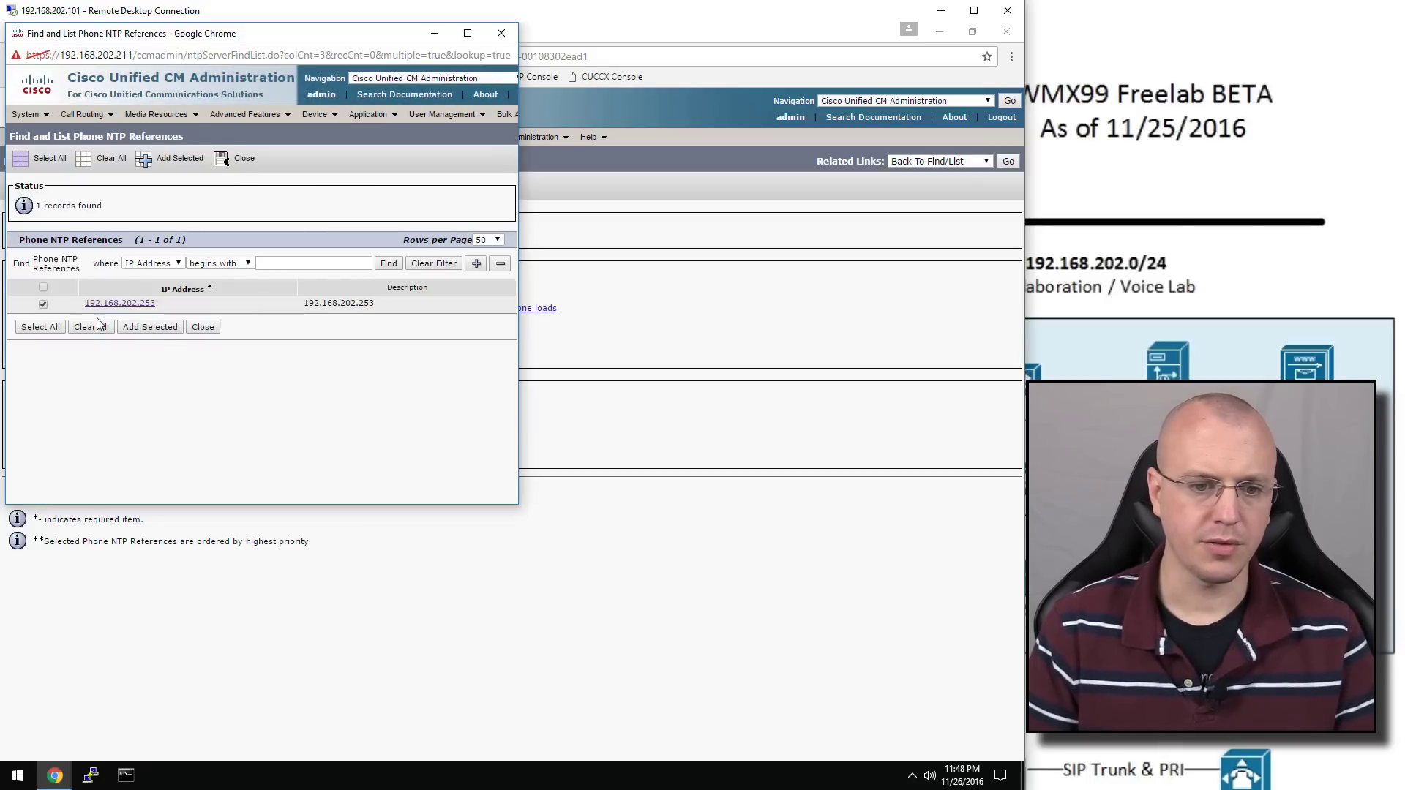
{"action": "left_click", "coordinate": [159, 329]}
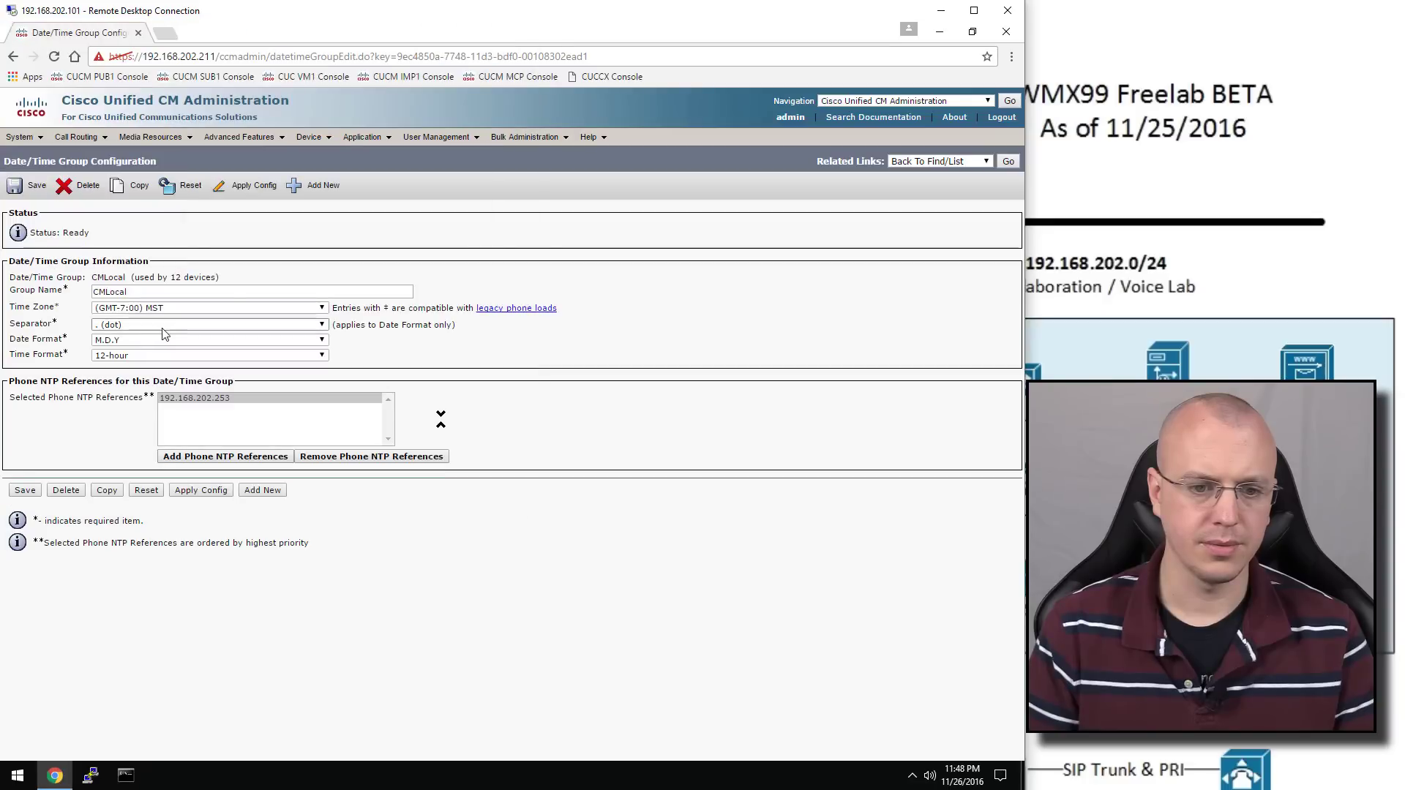
{"action": "left_click", "coordinate": [26, 489]}
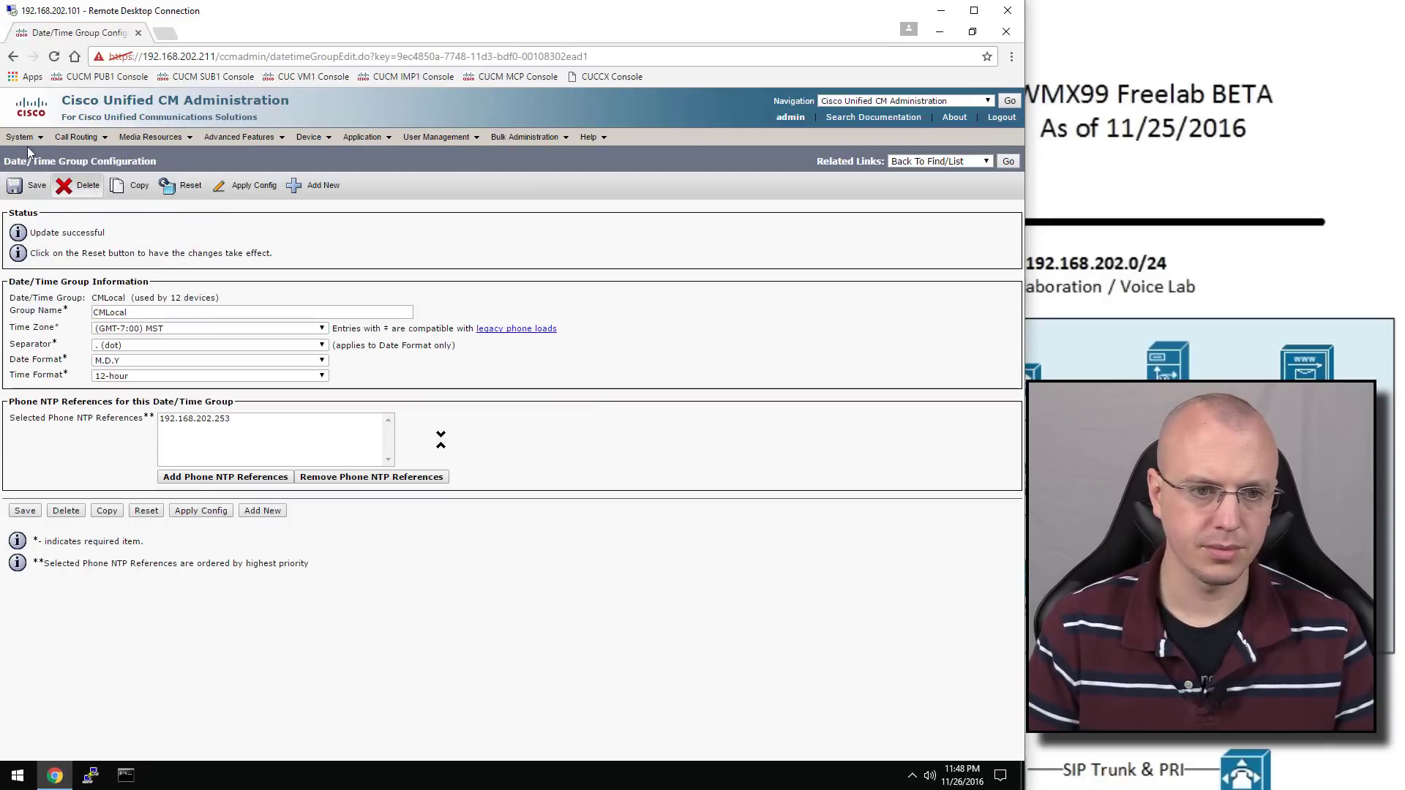
{"action": "left_click", "coordinate": [22, 137]}
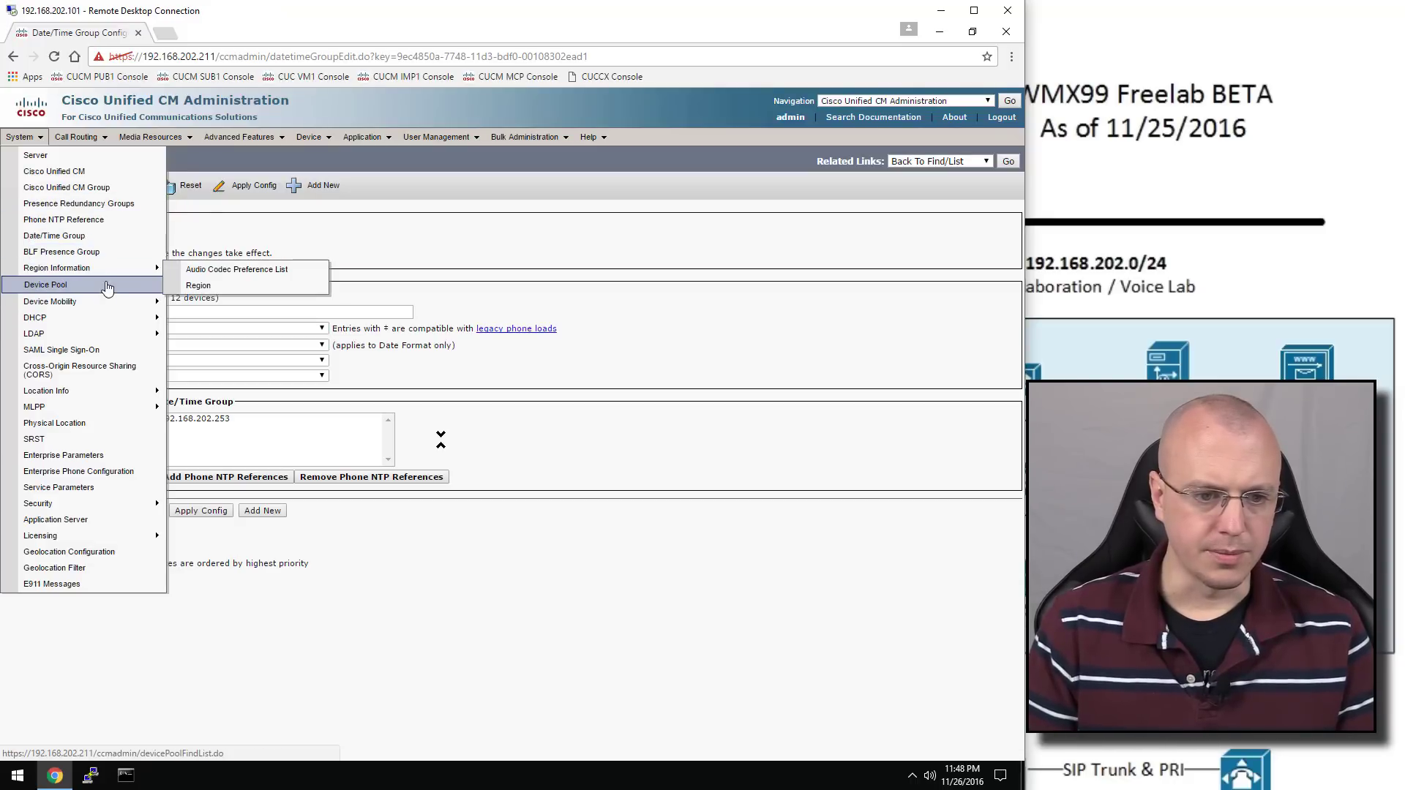
Enable LDAP sync from Microsoft Active Directory with sAMAccountName as user ID, and save
{"action": "mouse_move", "coordinate": [112, 313]}
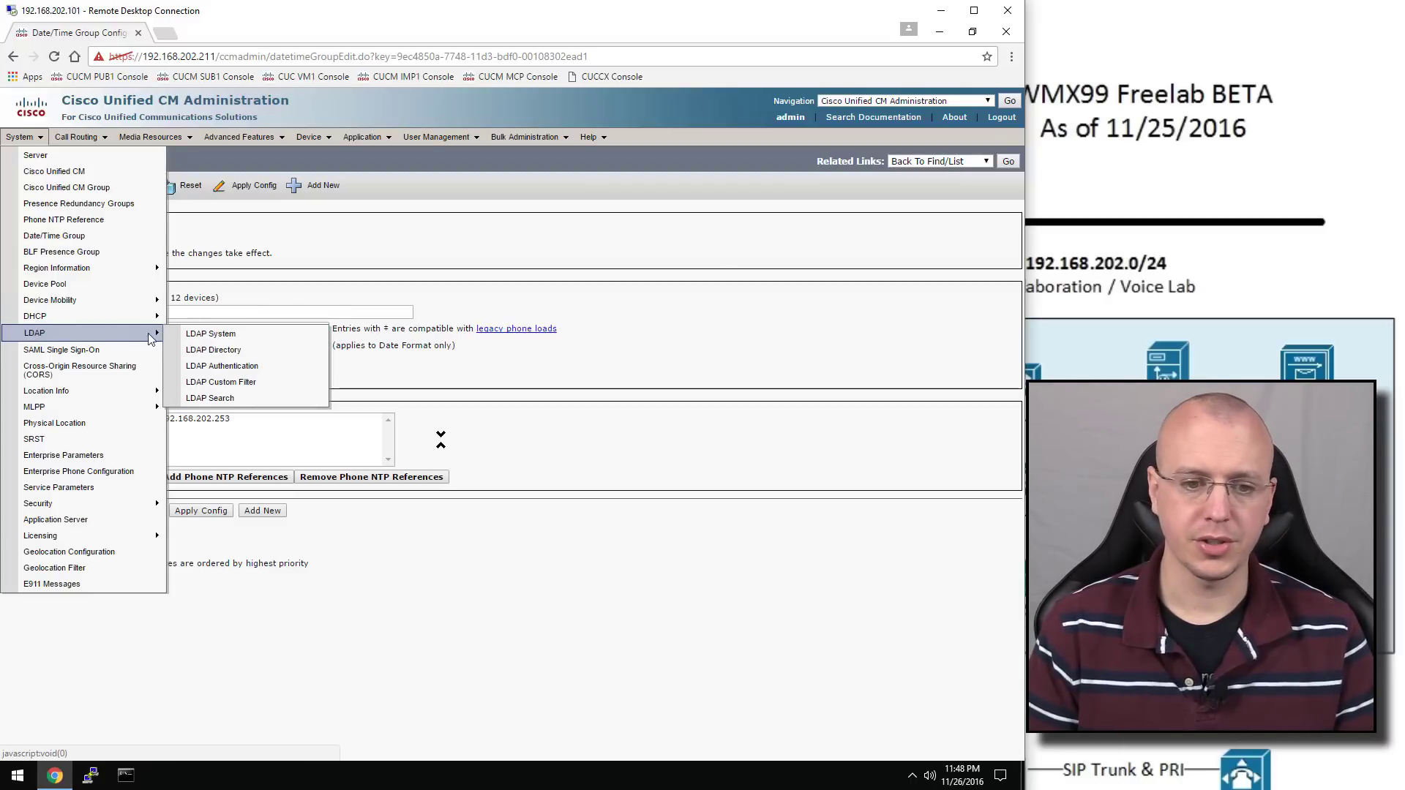
{"action": "left_click", "coordinate": [247, 337]}
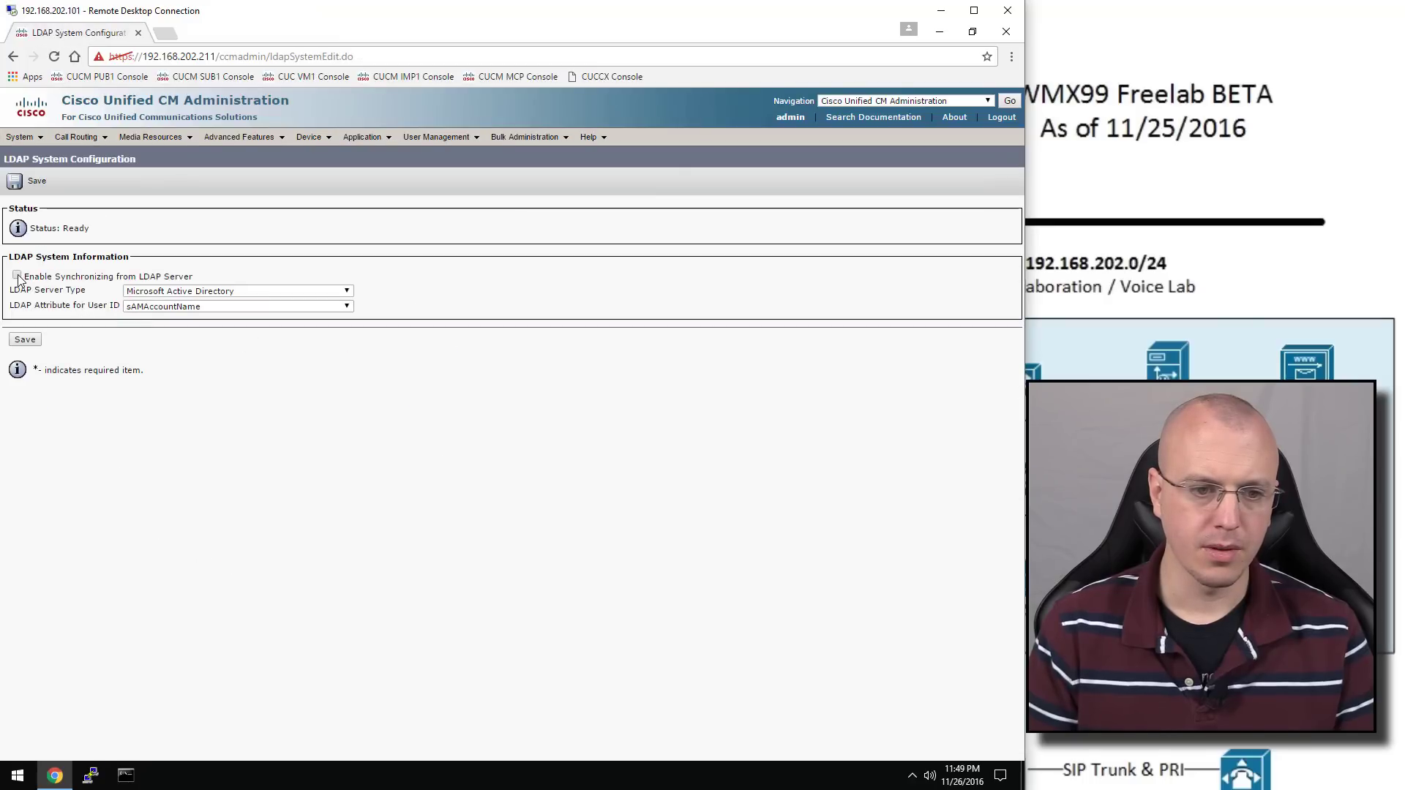
{"action": "left_click", "coordinate": [25, 340]}
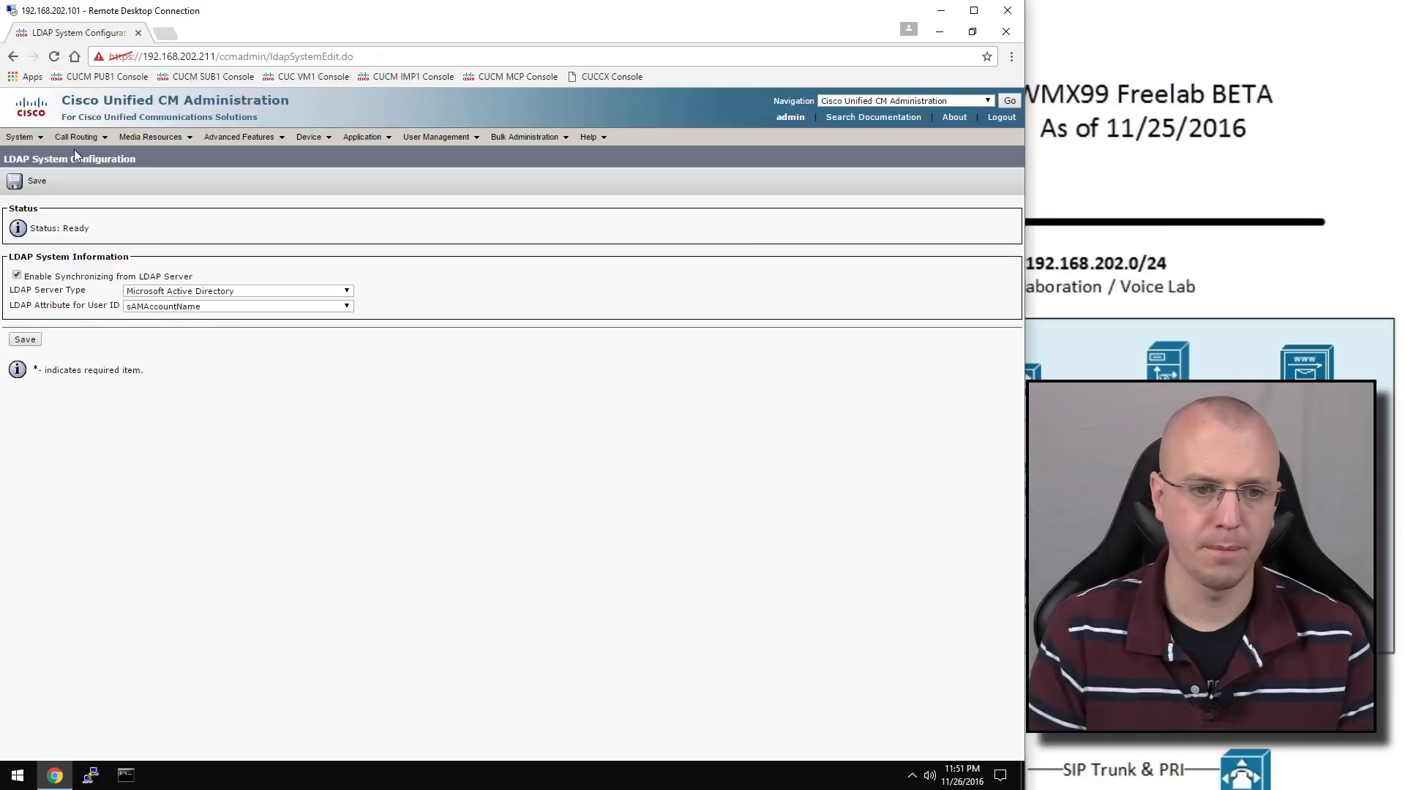
Go to System > Enterprise Parameters
{"action": "mouse_move", "coordinate": [20, 137]}
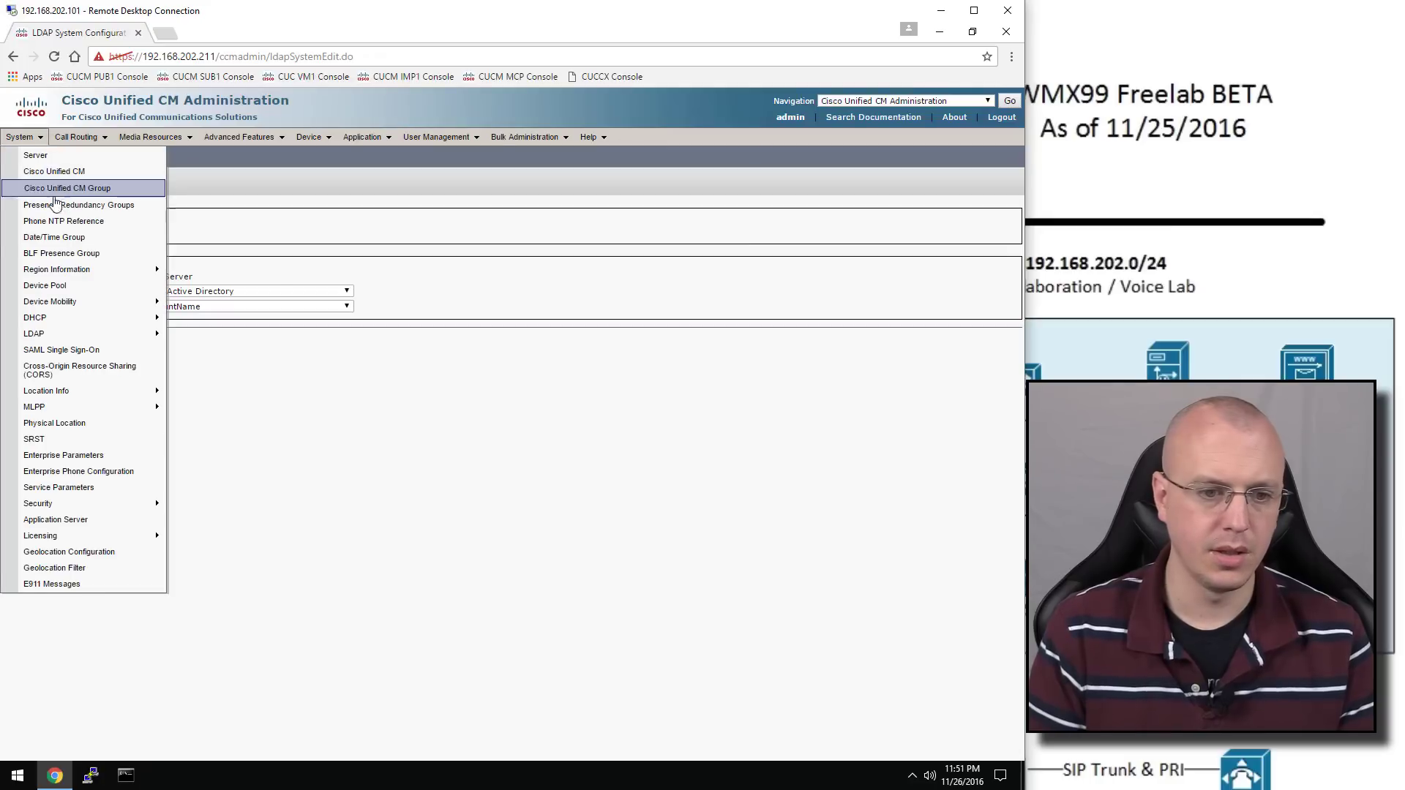
{"action": "mouse_move", "coordinate": [82, 333]}
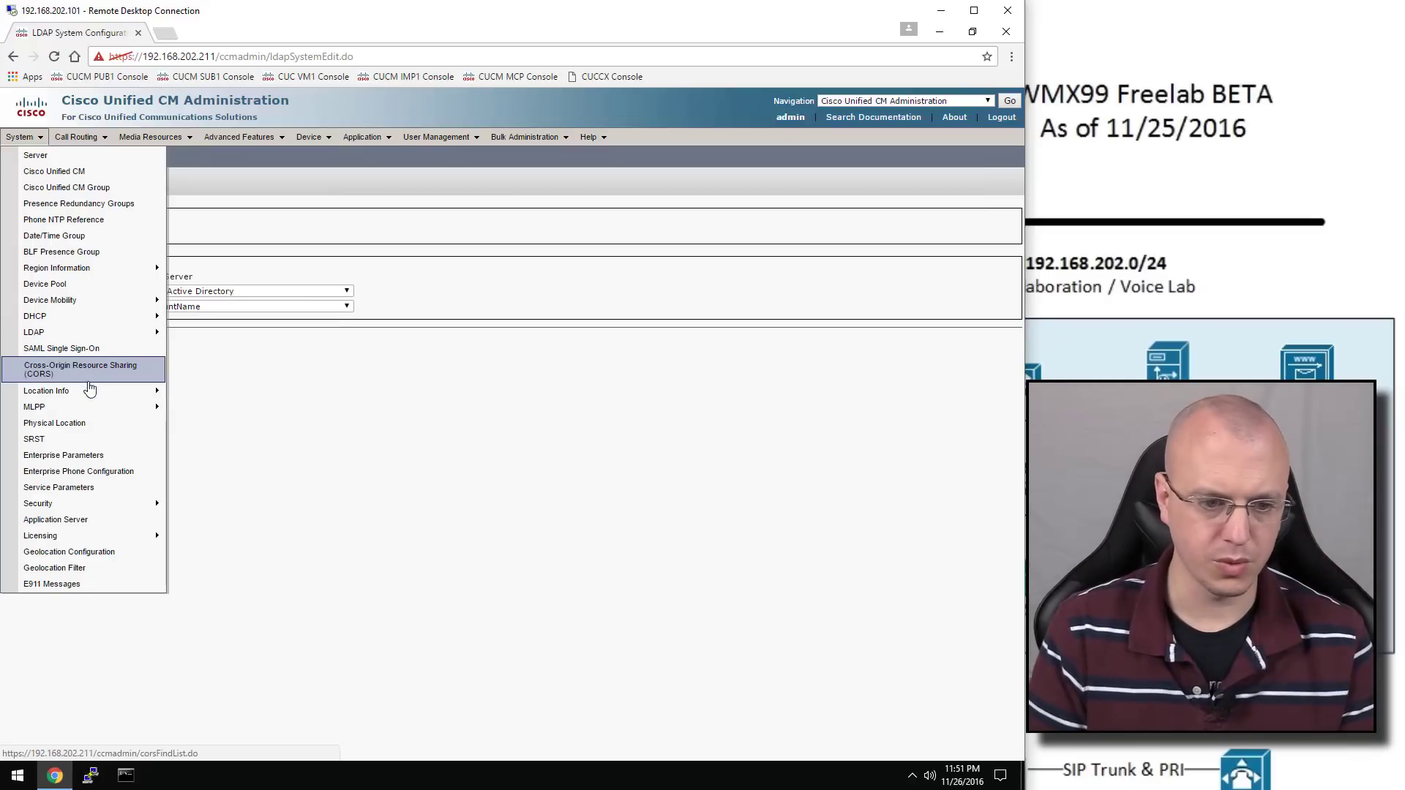
{"action": "mouse_move", "coordinate": [101, 413]}
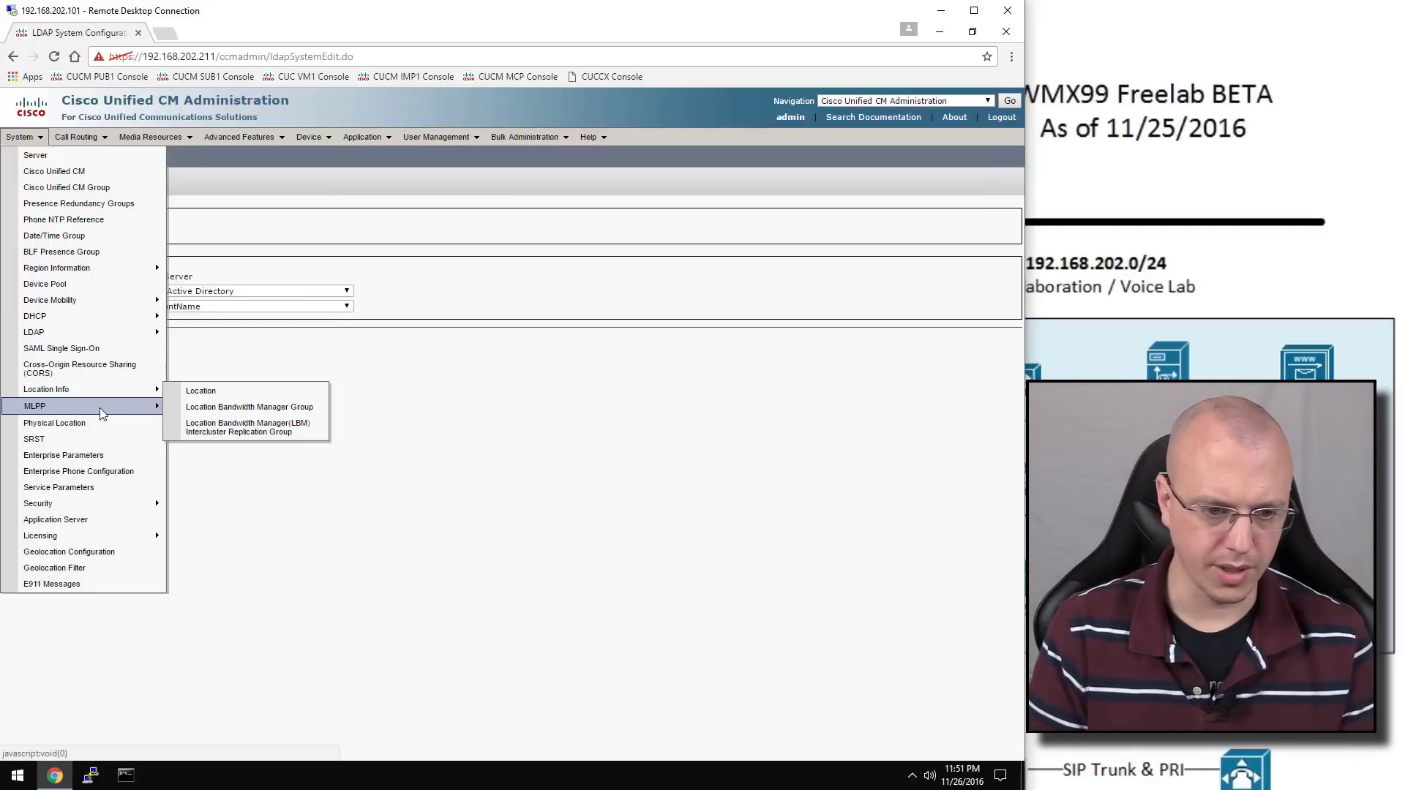
{"action": "left_click", "coordinate": [112, 455]}
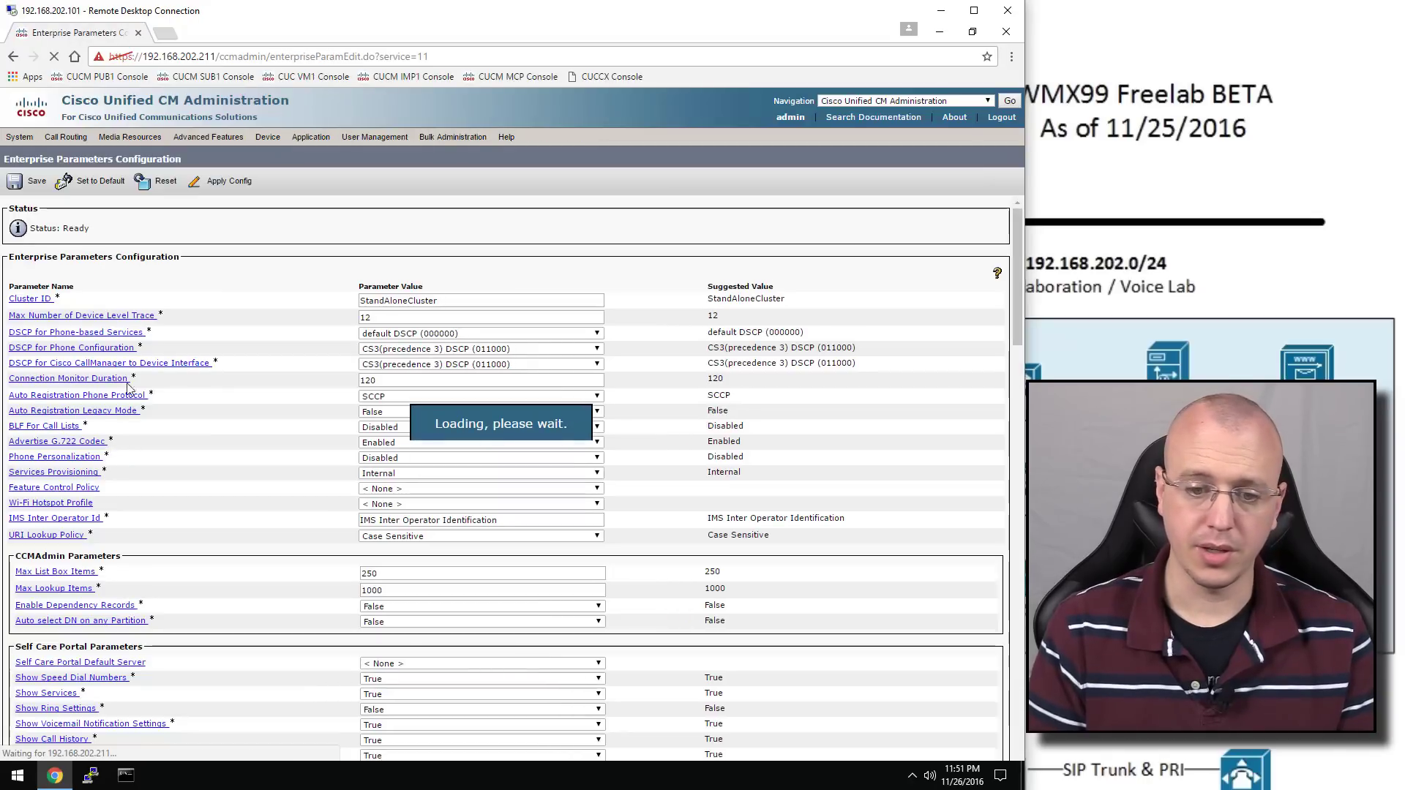
Replace cucmpub1 with 192.168.202.211 in the phone URLs and first secure URLs
{"action": "scroll", "coordinate": [271, 409], "scroll_direction": "down", "scroll_amount": 20}
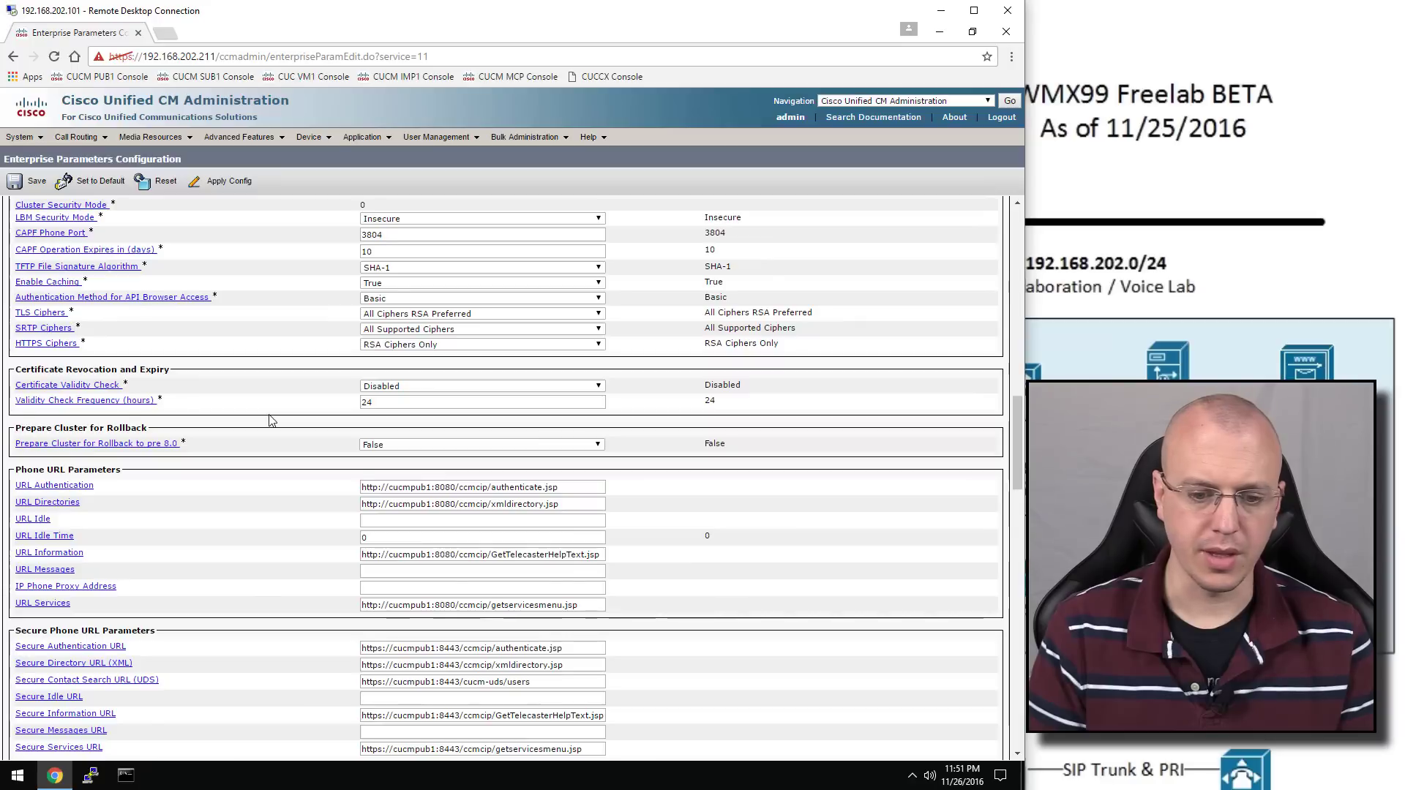
{"action": "left_click_drag", "start_coordinate": [389, 286], "coordinate": [434, 292]}
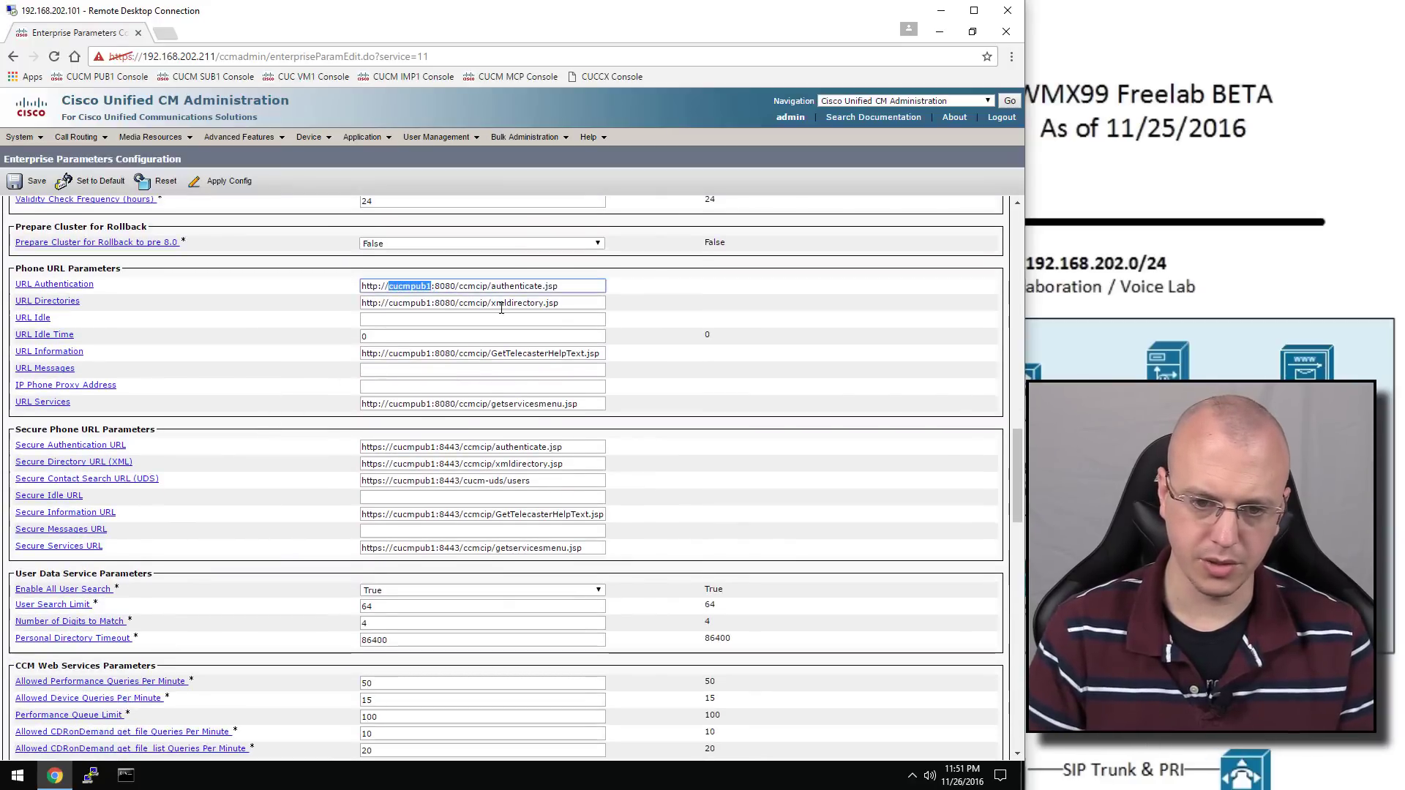
{"action": "type", "text": "192.168"}
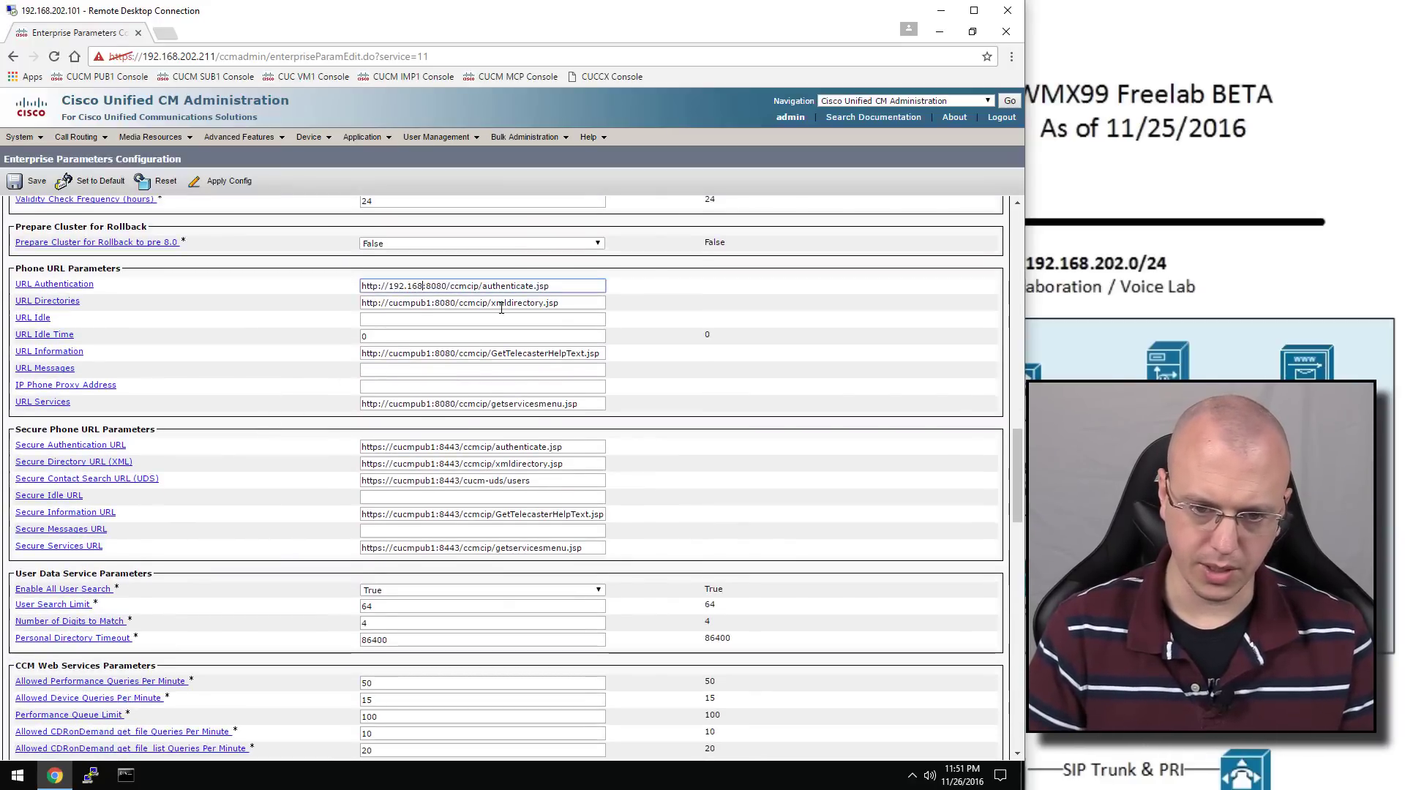
{"action": "type", "text": ".202.21"}
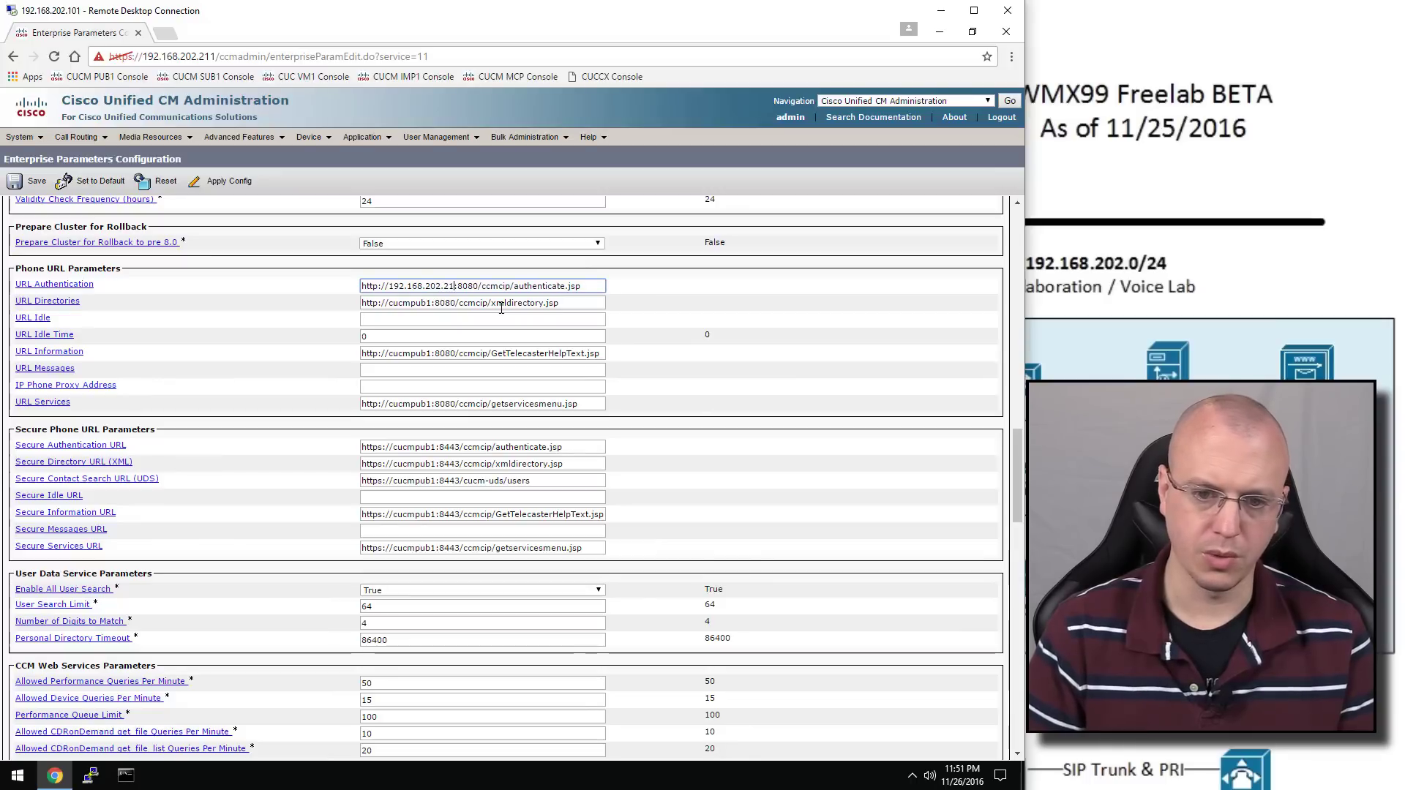
{"action": "type", "text": "1"}
{"action": "key", "text": "shift+Left"}
{"action": "key", "text": "shift+Left"}
{"action": "key", "text": "shift+Left"}
{"action": "key", "text": "shift+Left"}
{"action": "key", "text": "shift+Left"}
{"action": "key", "text": "shift+Left"}
{"action": "key", "text": "shift+Left"}
{"action": "key", "text": "shift+Left"}
{"action": "key", "text": "shift+Left"}
{"action": "key", "text": "shift+Left"}
{"action": "key", "text": "shift+Left"}
{"action": "key", "text": "shift+Left"}
{"action": "key", "text": "shift+Left"}
{"action": "key", "text": "shift+Left"}
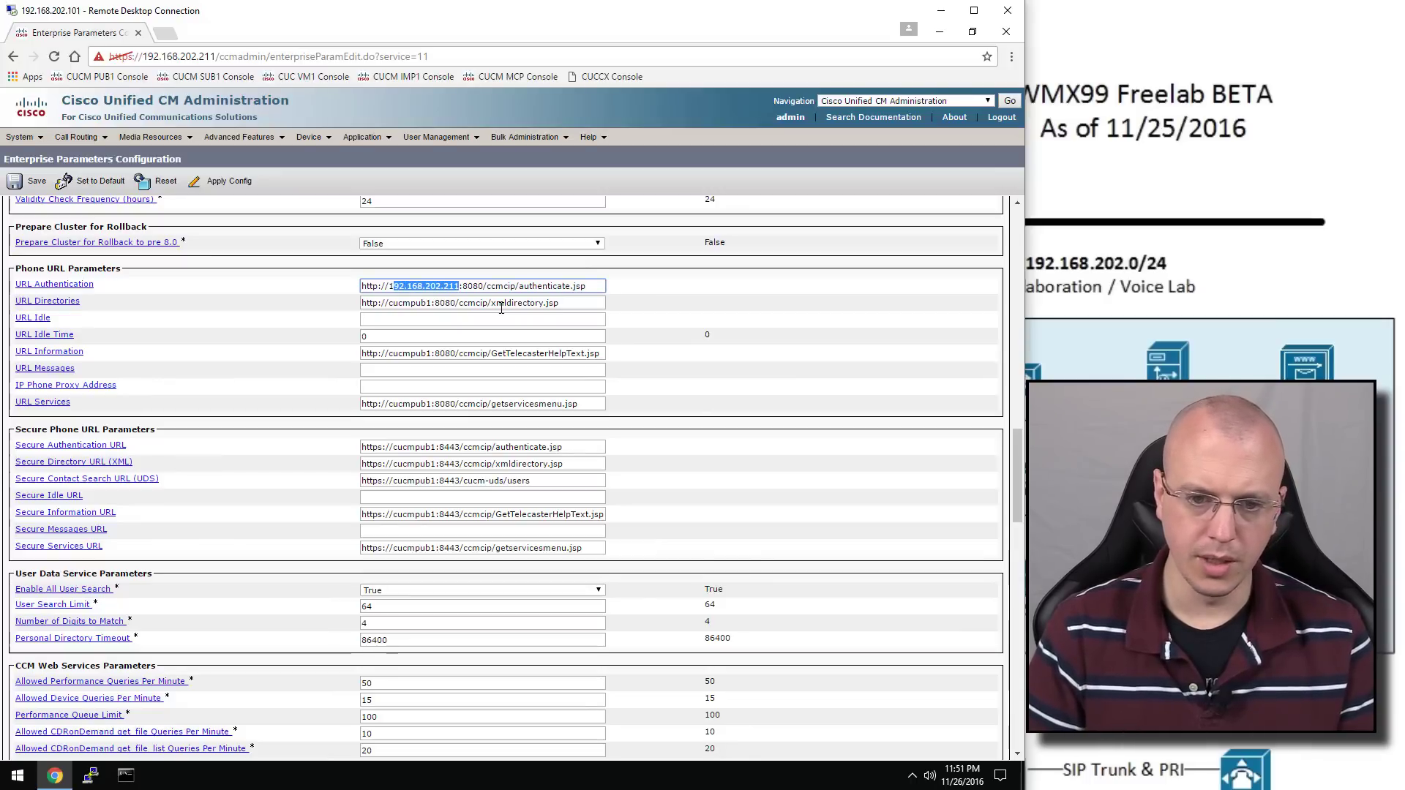
{"action": "double_click", "coordinate": [410, 303]}
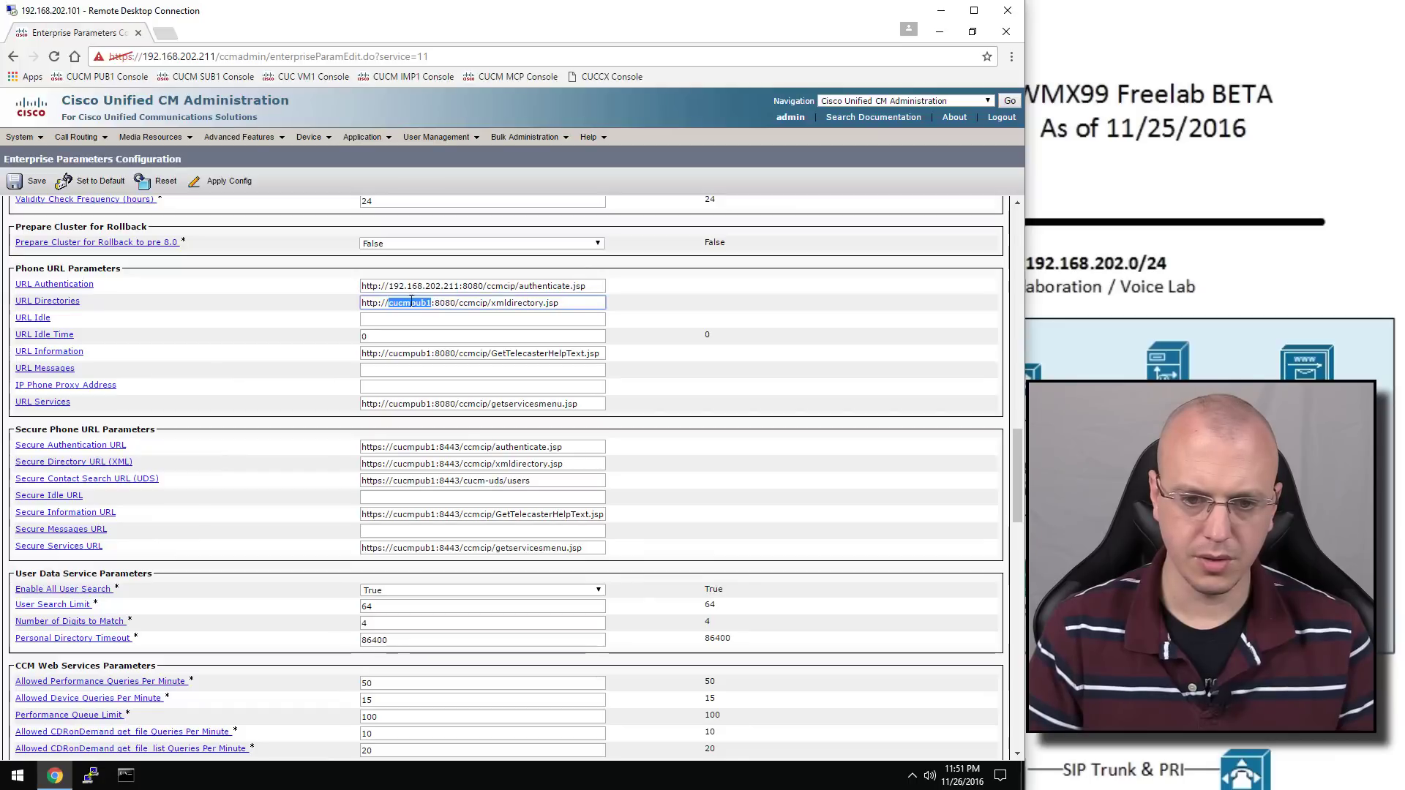
{"action": "type", "text": "192.168.202.211"}
{"action": "double_click", "coordinate": [414, 355]}
{"action": "type", "text": "192.168.202.211"}
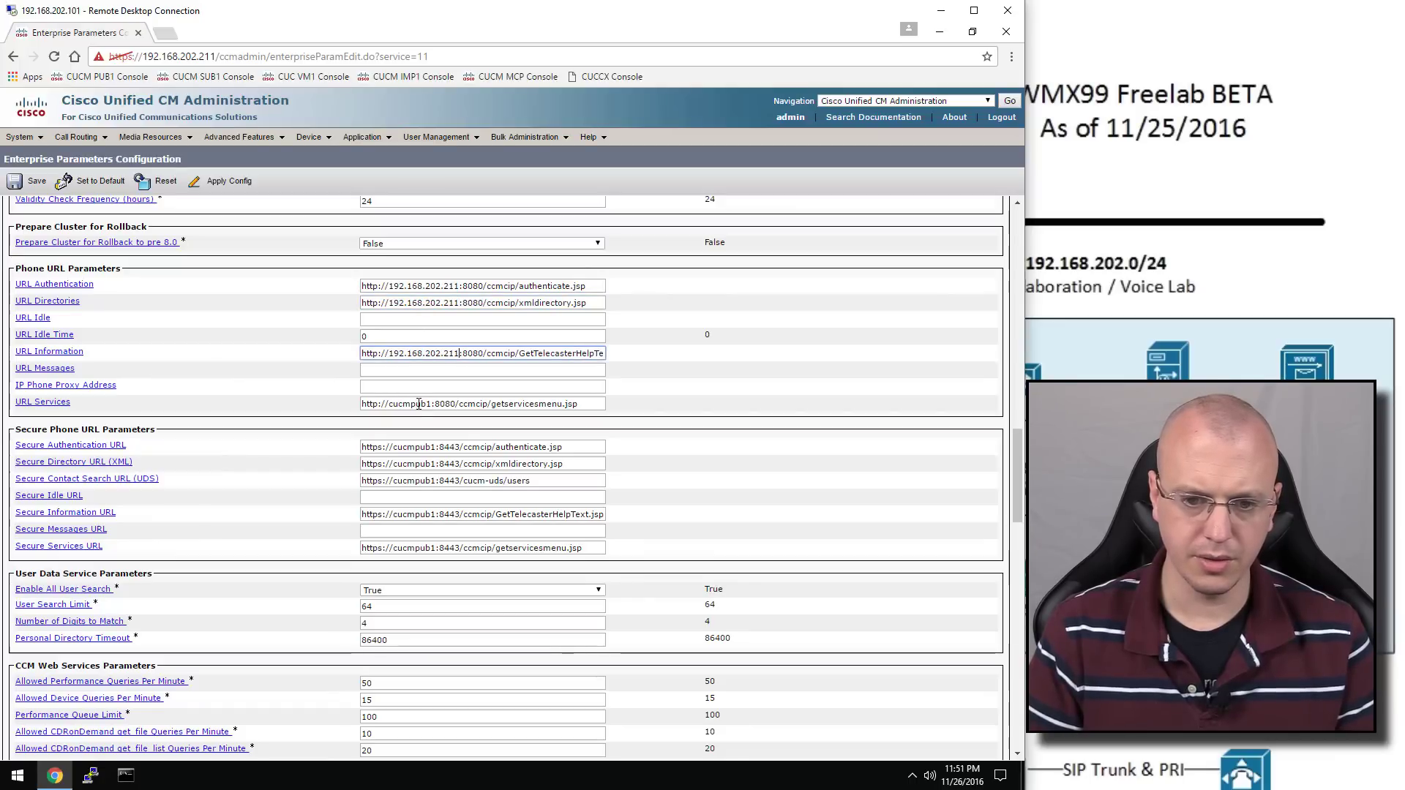
{"action": "double_click", "coordinate": [411, 405]}
{"action": "type", "text": "192.168.202.211"}
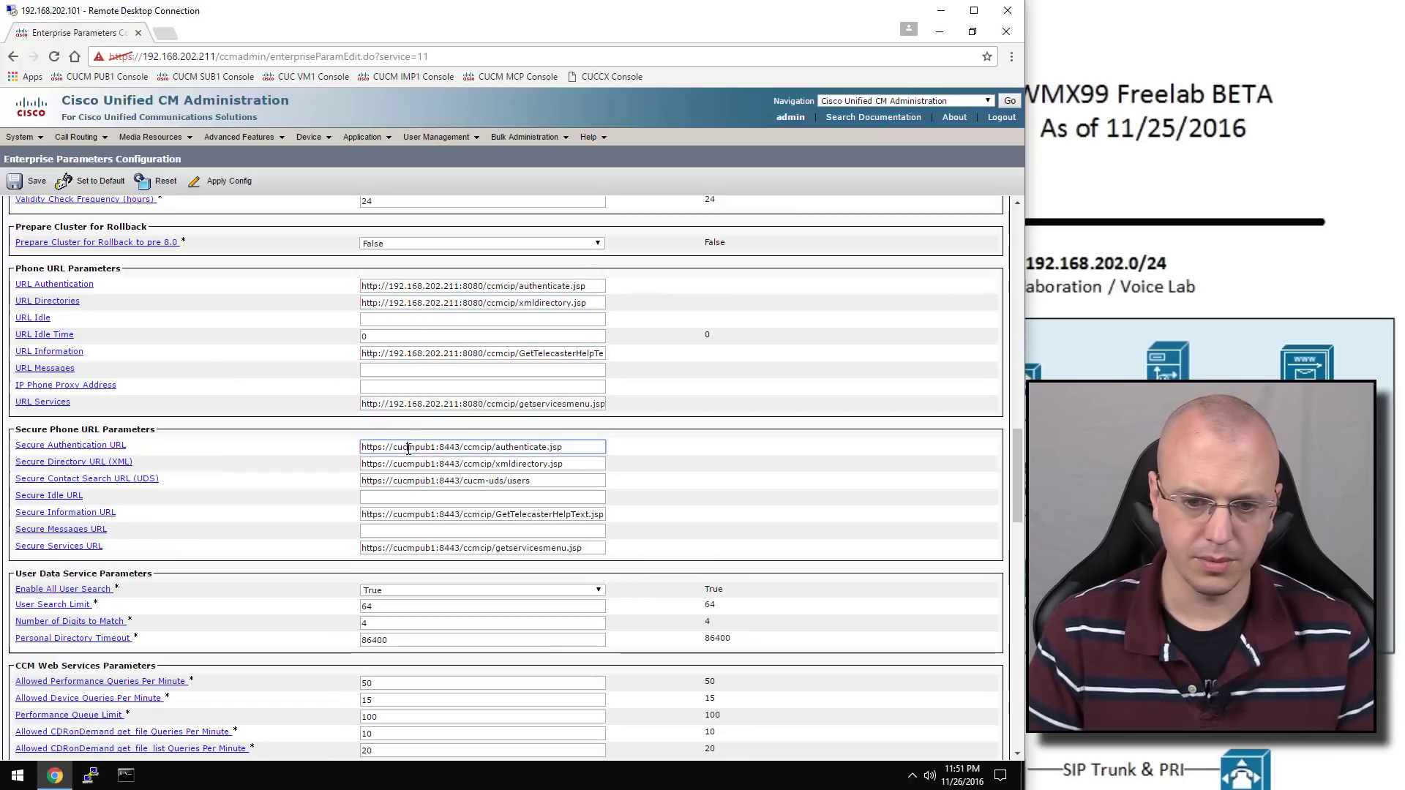
{"action": "double_click", "coordinate": [414, 447]}
{"action": "type", "text": "192.168.202.211"}
{"action": "double_click", "coordinate": [412, 465]}
{"action": "type", "text": "192.168.202.211"}
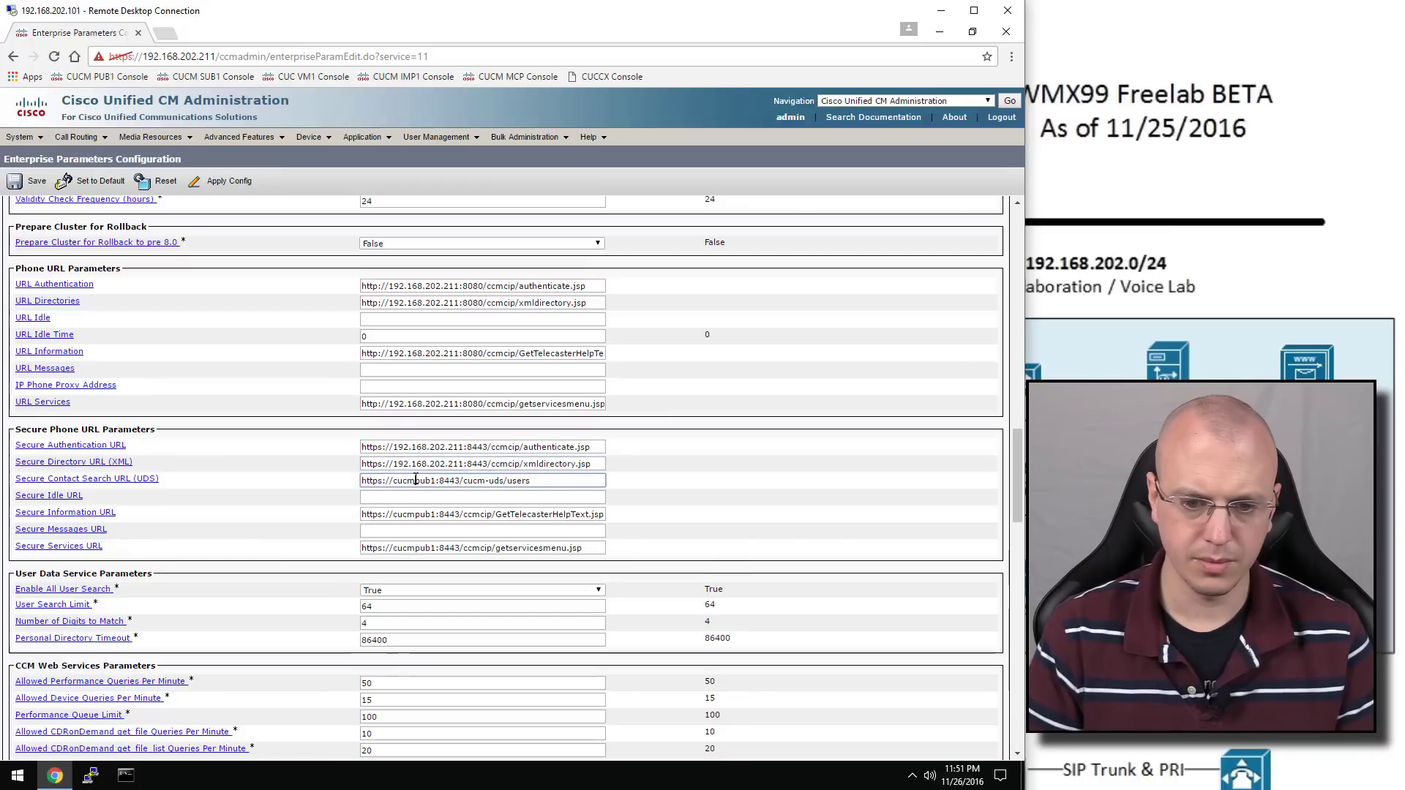
{"action": "double_click", "coordinate": [413, 480]}
{"action": "type", "text": "192.168.202.211"}
Update the Secure Information and Secure Services URLs to 192.168.202.211, then save the parameters
{"action": "left_click", "coordinate": [420, 516]}
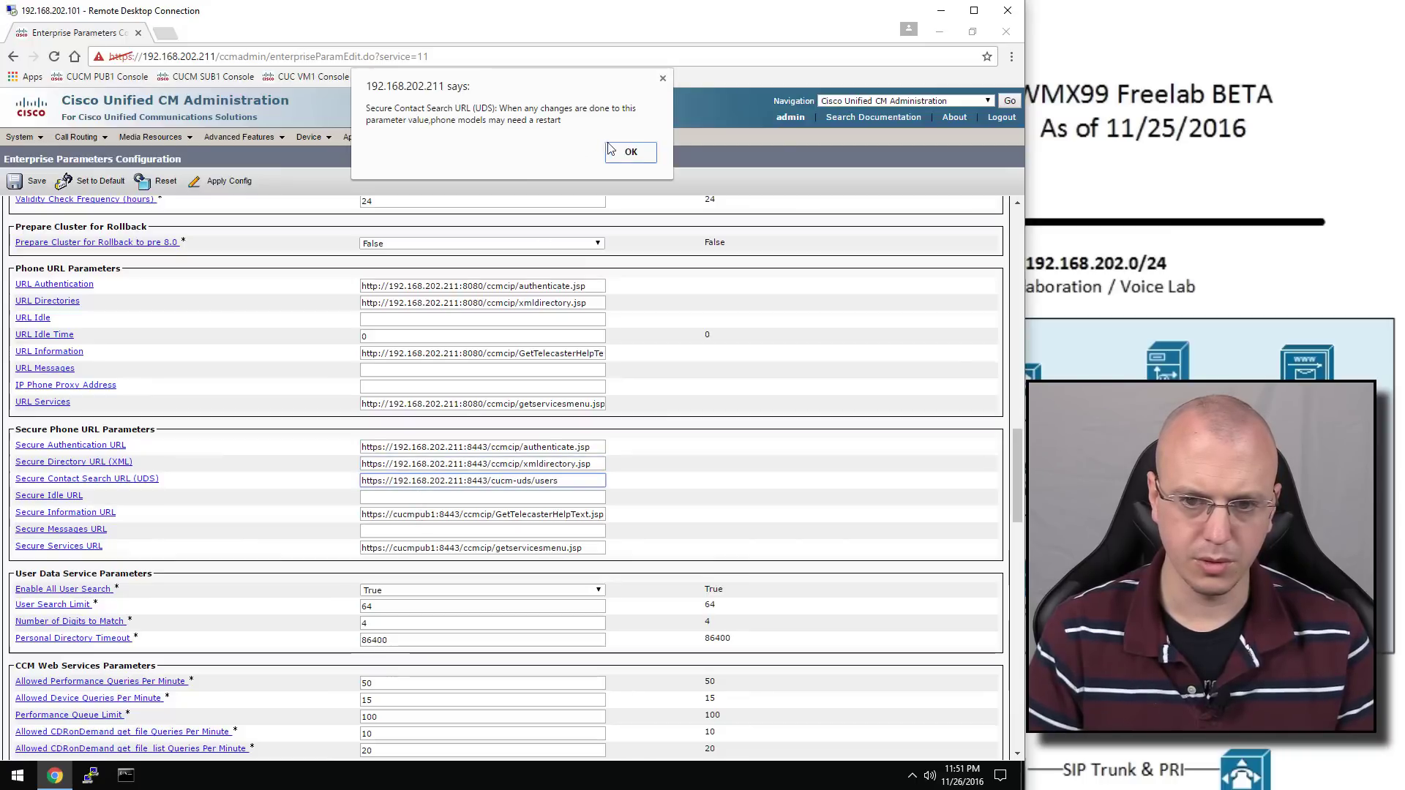
{"action": "left_click", "coordinate": [614, 147]}
{"action": "double_click", "coordinate": [410, 516]}
{"action": "type", "text": "192.168.202.211"}
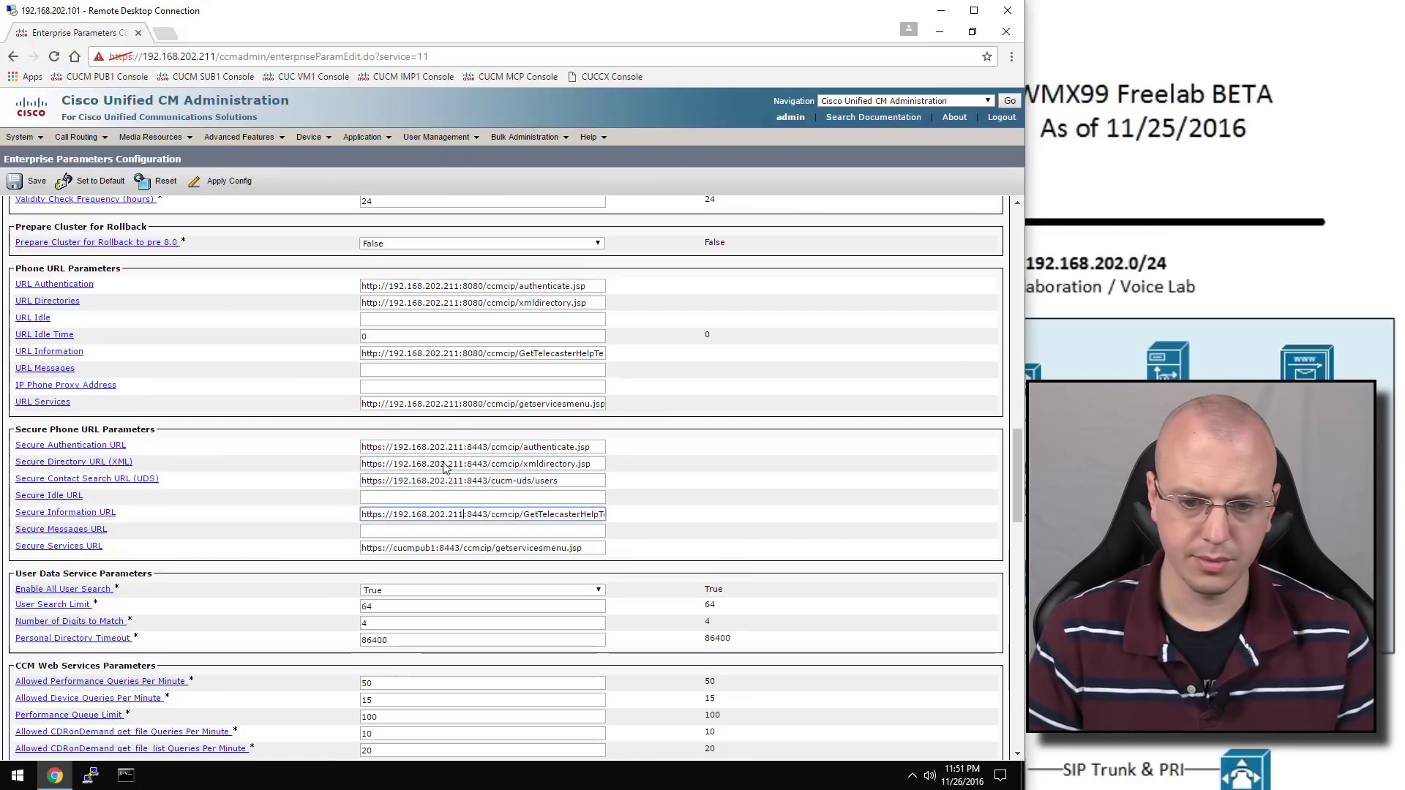
{"action": "double_click", "coordinate": [427, 548]}
{"action": "type", "text": "192.168.202.211"}
{"action": "scroll", "coordinate": [461, 498], "scroll_direction": "down", "scroll_amount": 7}
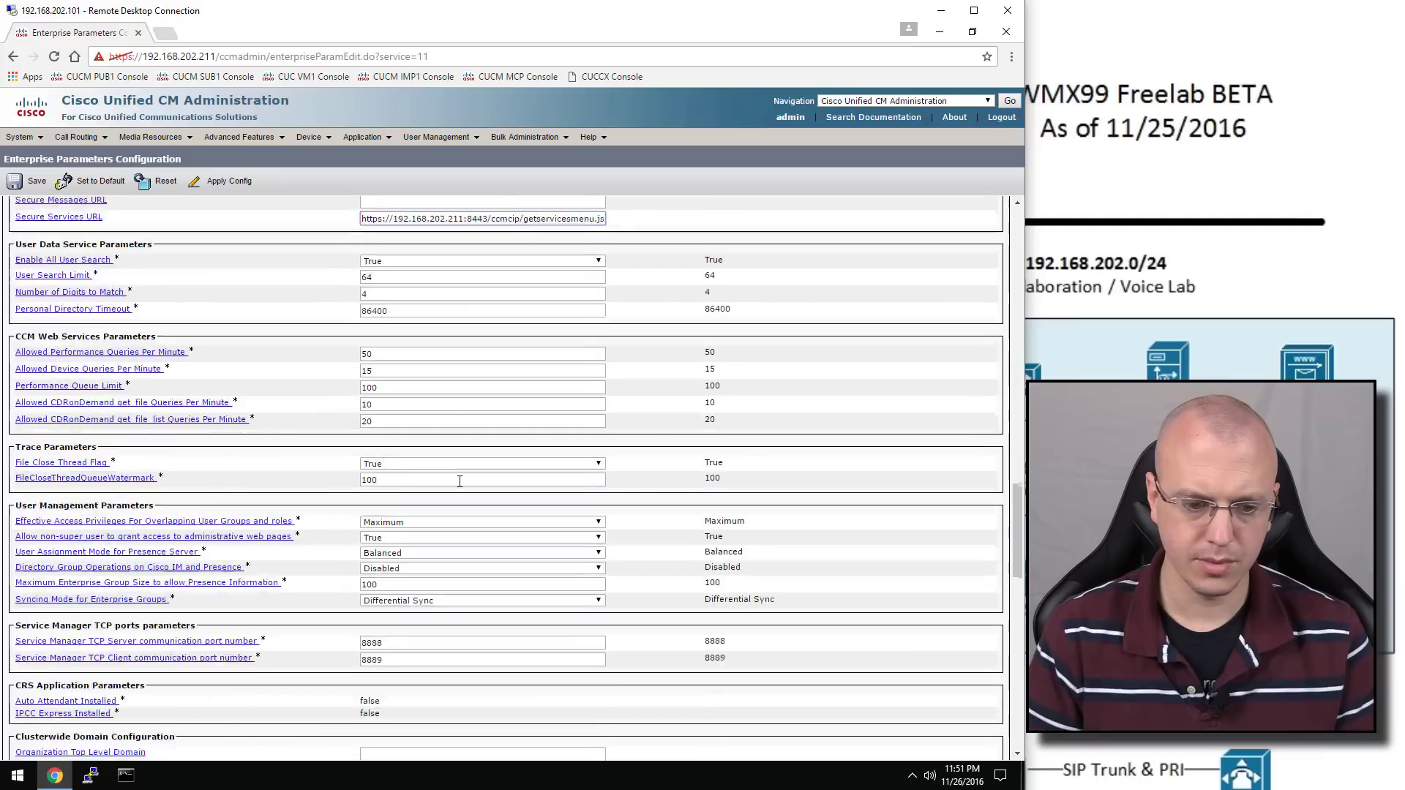
{"action": "scroll", "coordinate": [461, 487], "scroll_direction": "down", "scroll_amount": 12}
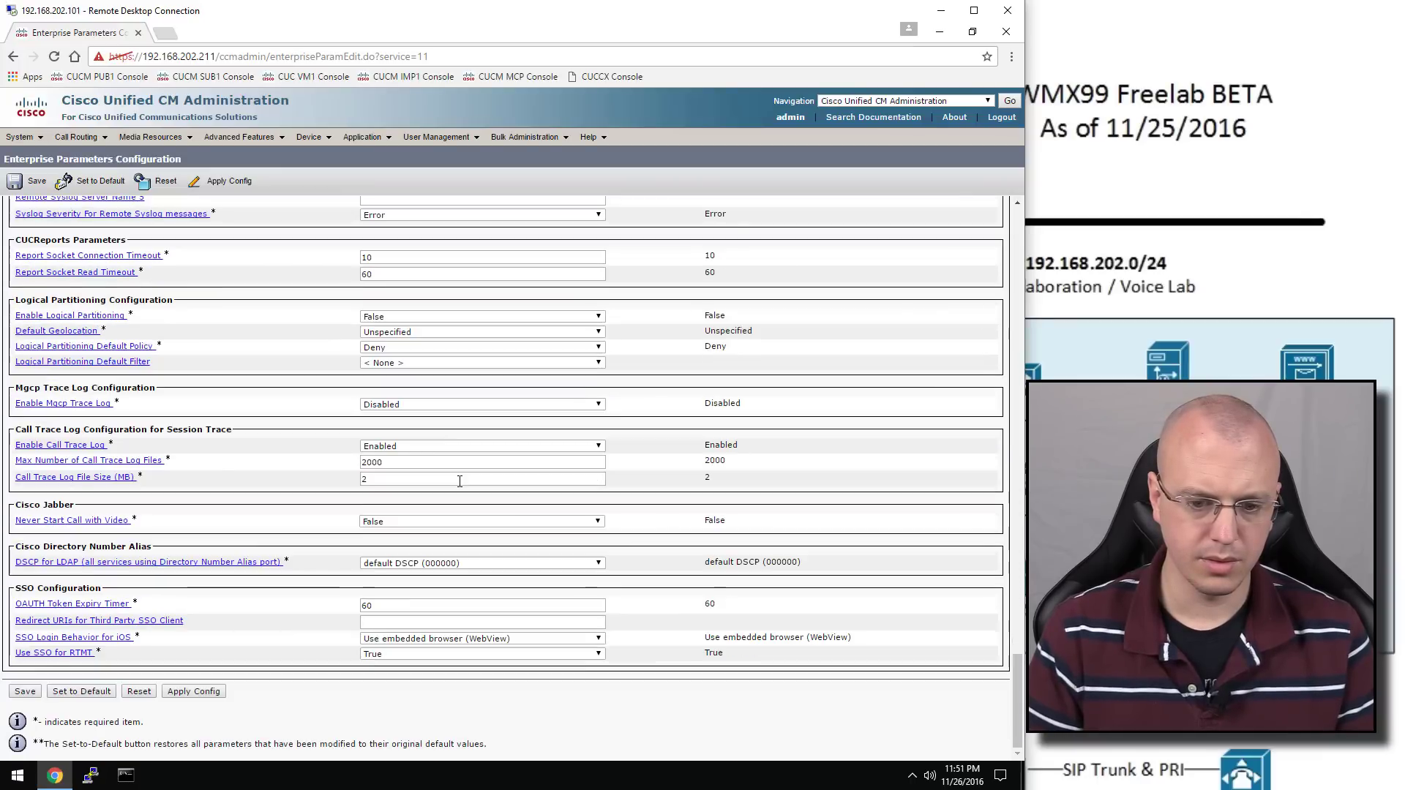
{"action": "scroll", "coordinate": [460, 481], "scroll_direction": "up", "scroll_amount": 7}
{"action": "scroll", "coordinate": [459, 481], "scroll_direction": "up", "scroll_amount": 20}
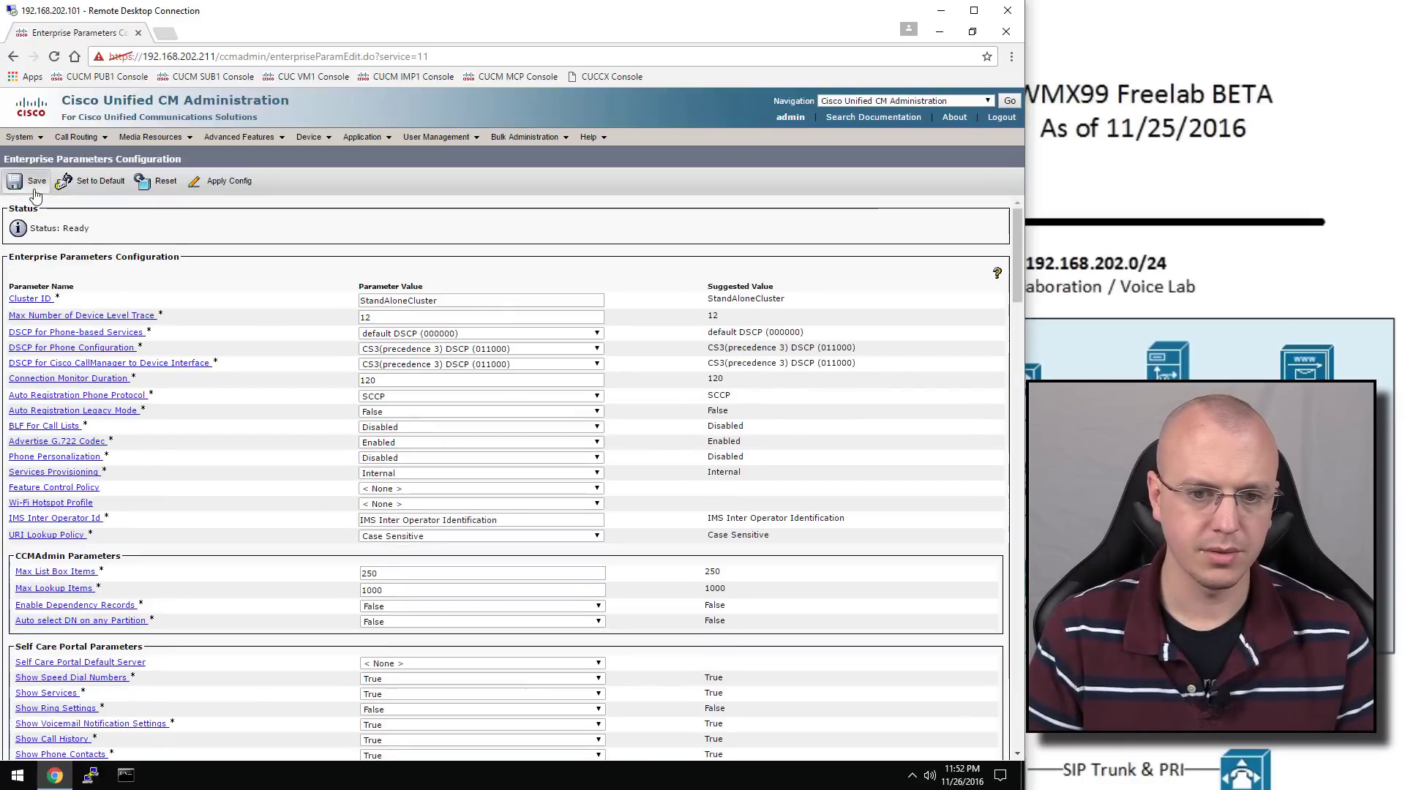
{"action": "left_click", "coordinate": [34, 192]}
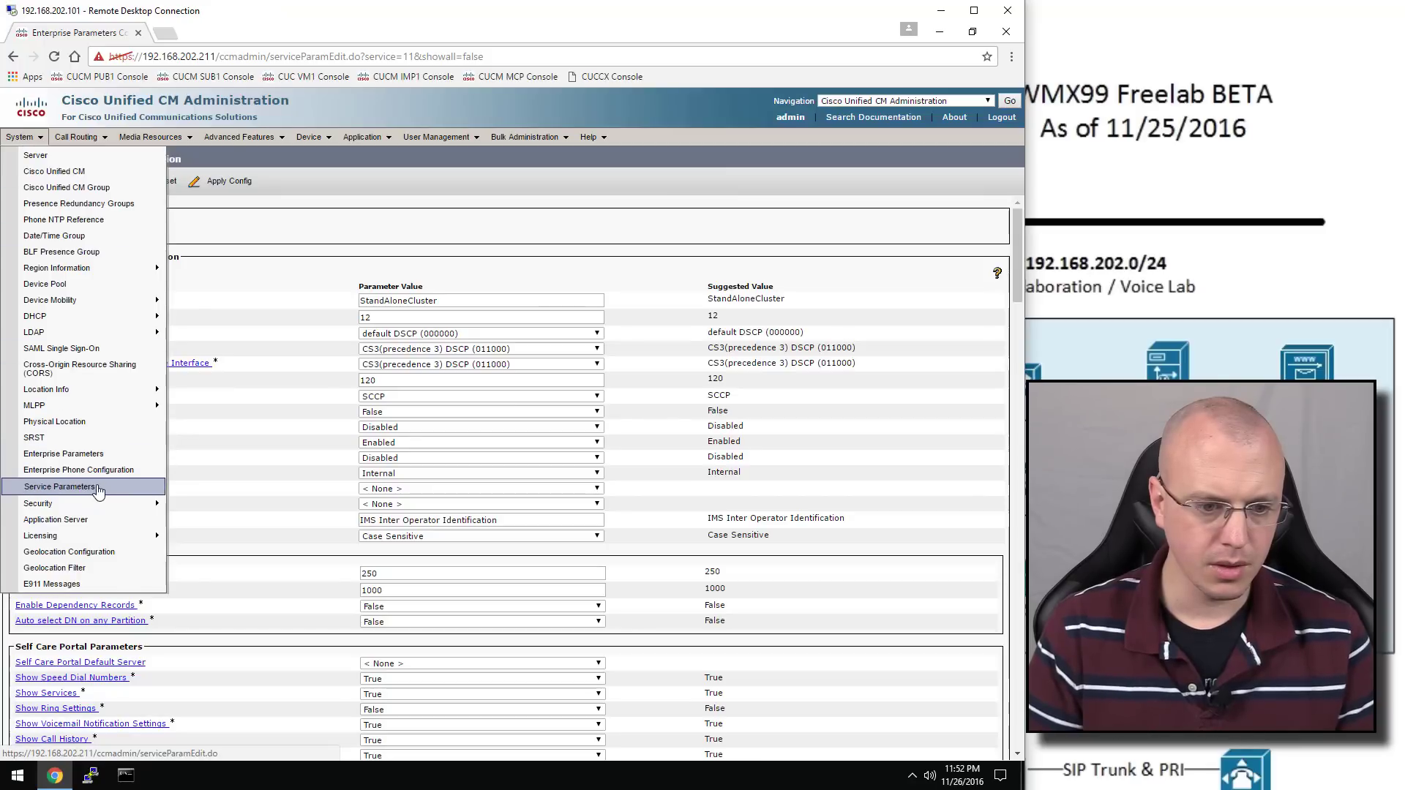
Open the Cisco CallManager service parameters for server 192.168.202.211
{"action": "left_click", "coordinate": [106, 489]}
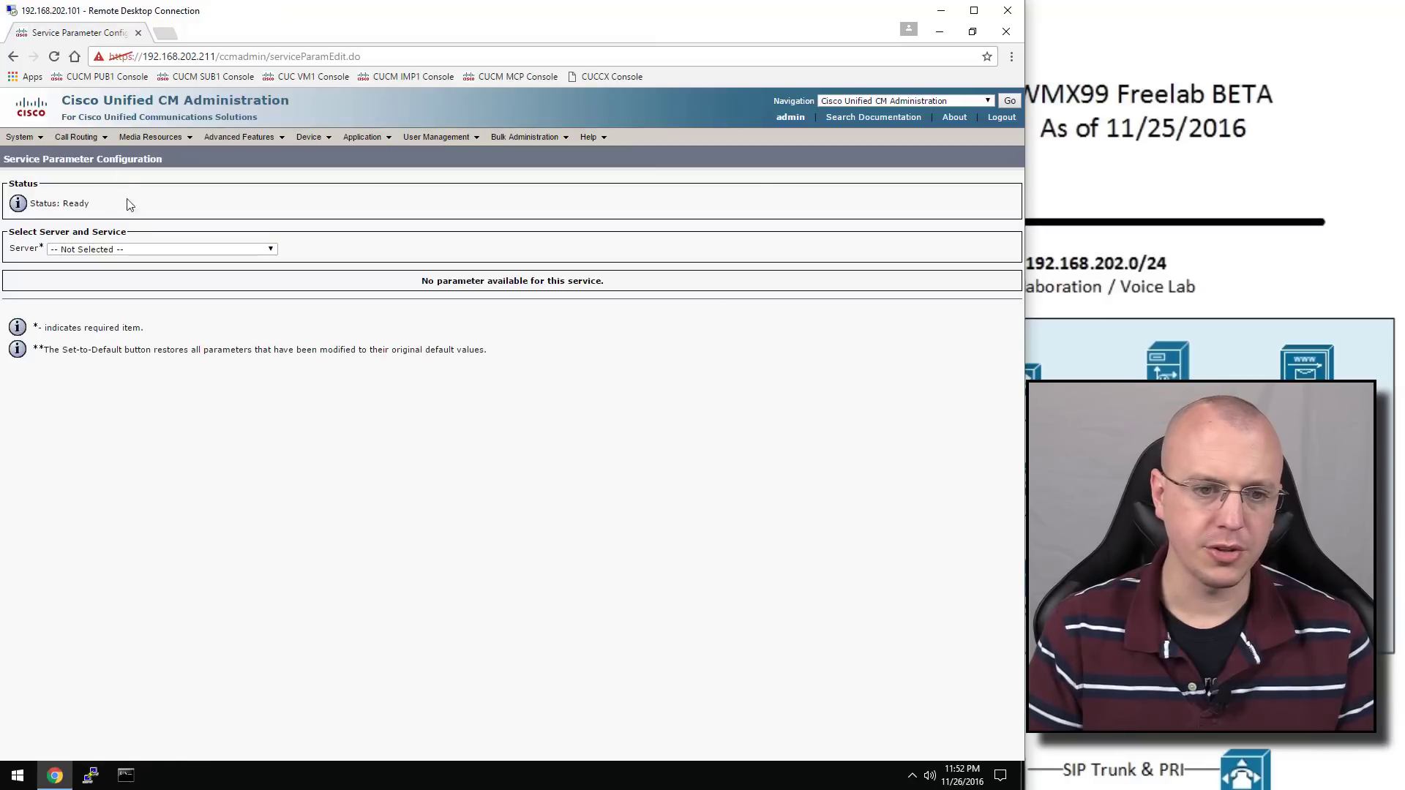
{"action": "left_click", "coordinate": [136, 249]}
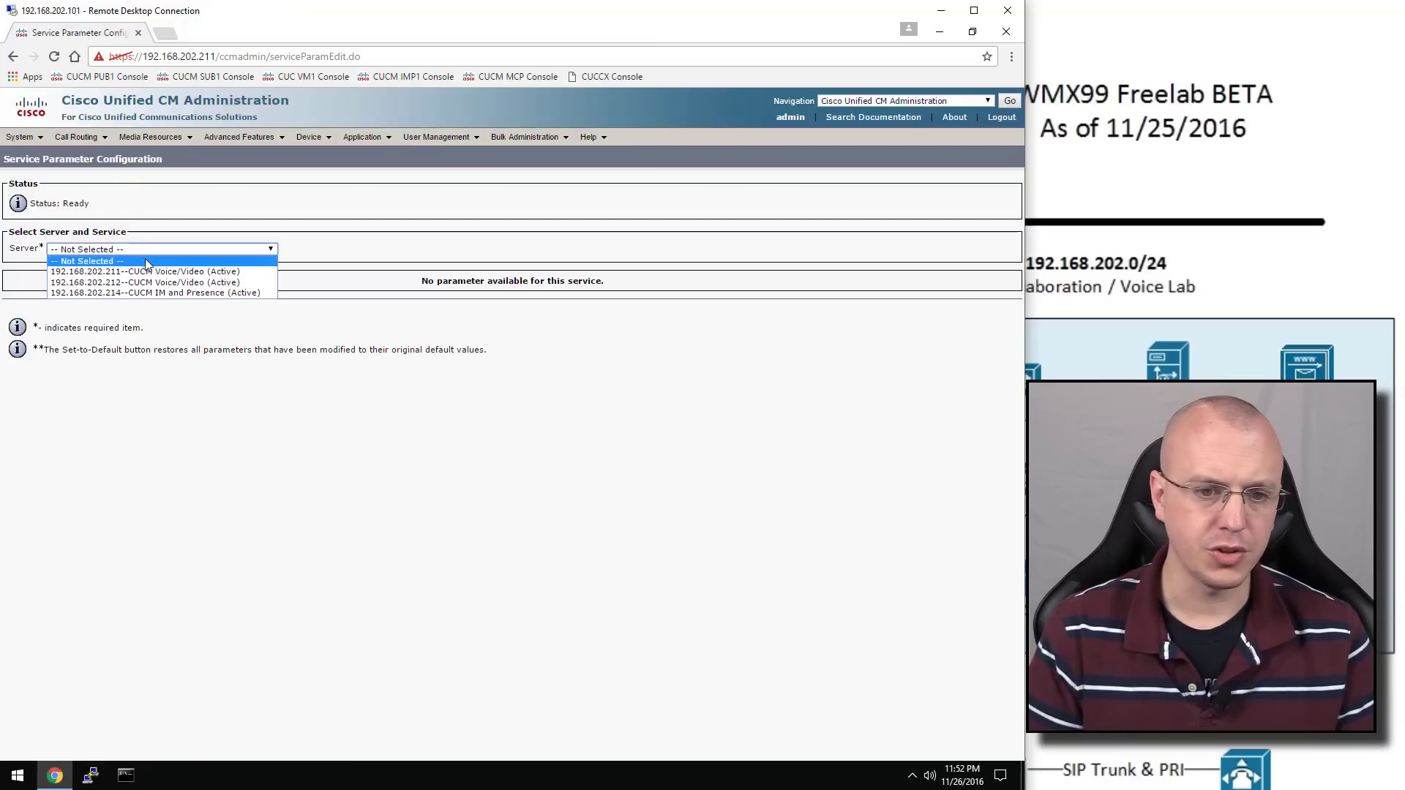
{"action": "left_click", "coordinate": [192, 275]}
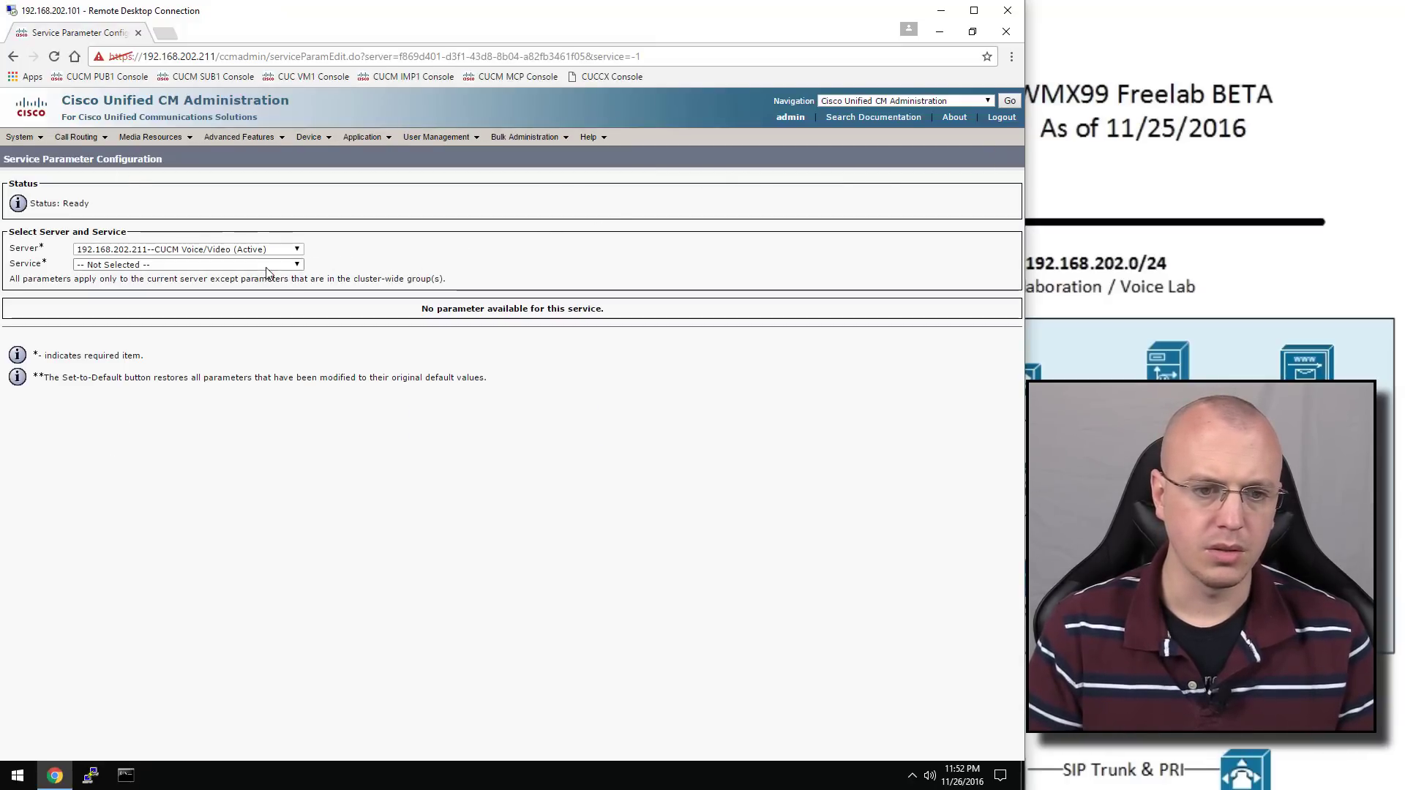
{"action": "left_click", "coordinate": [266, 266]}
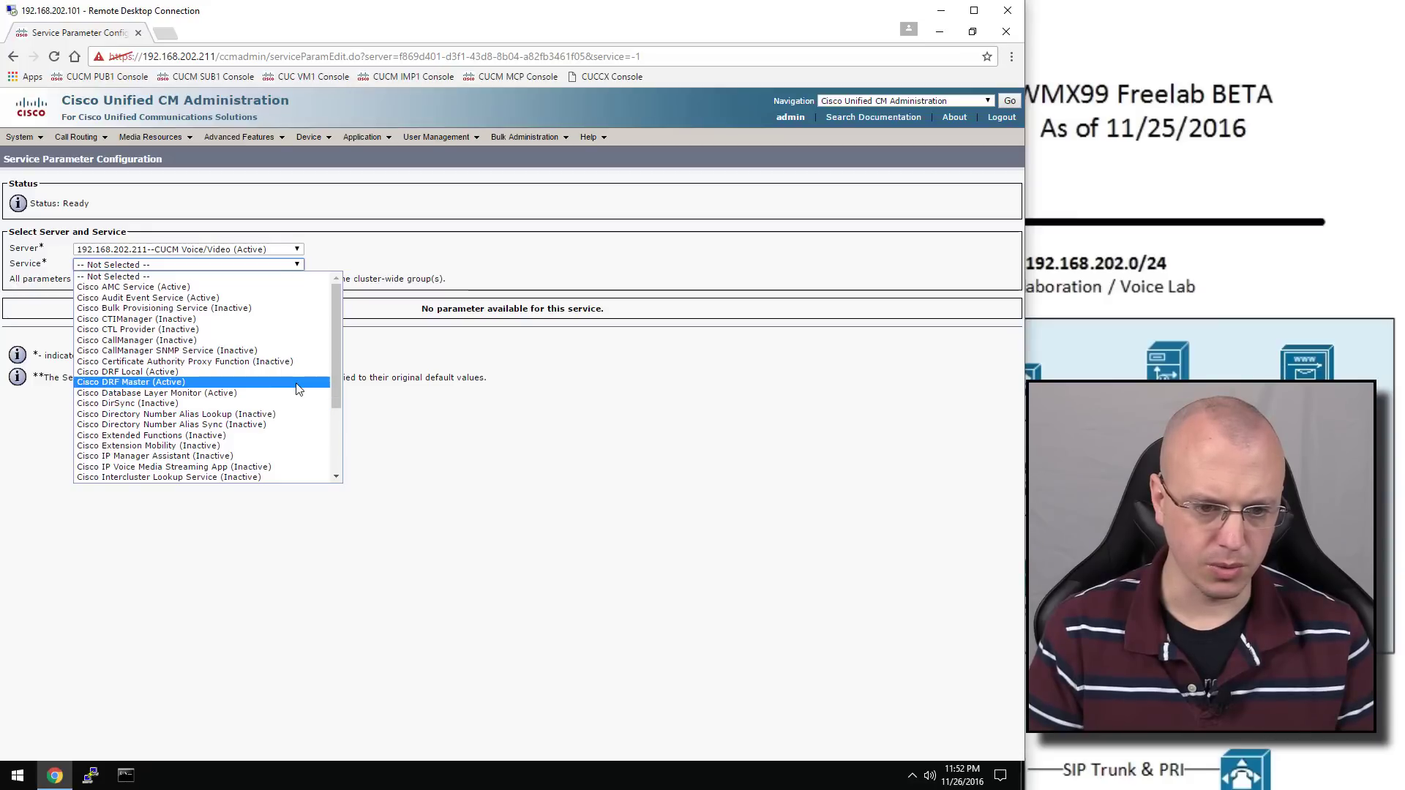
{"action": "left_click", "coordinate": [286, 341]}
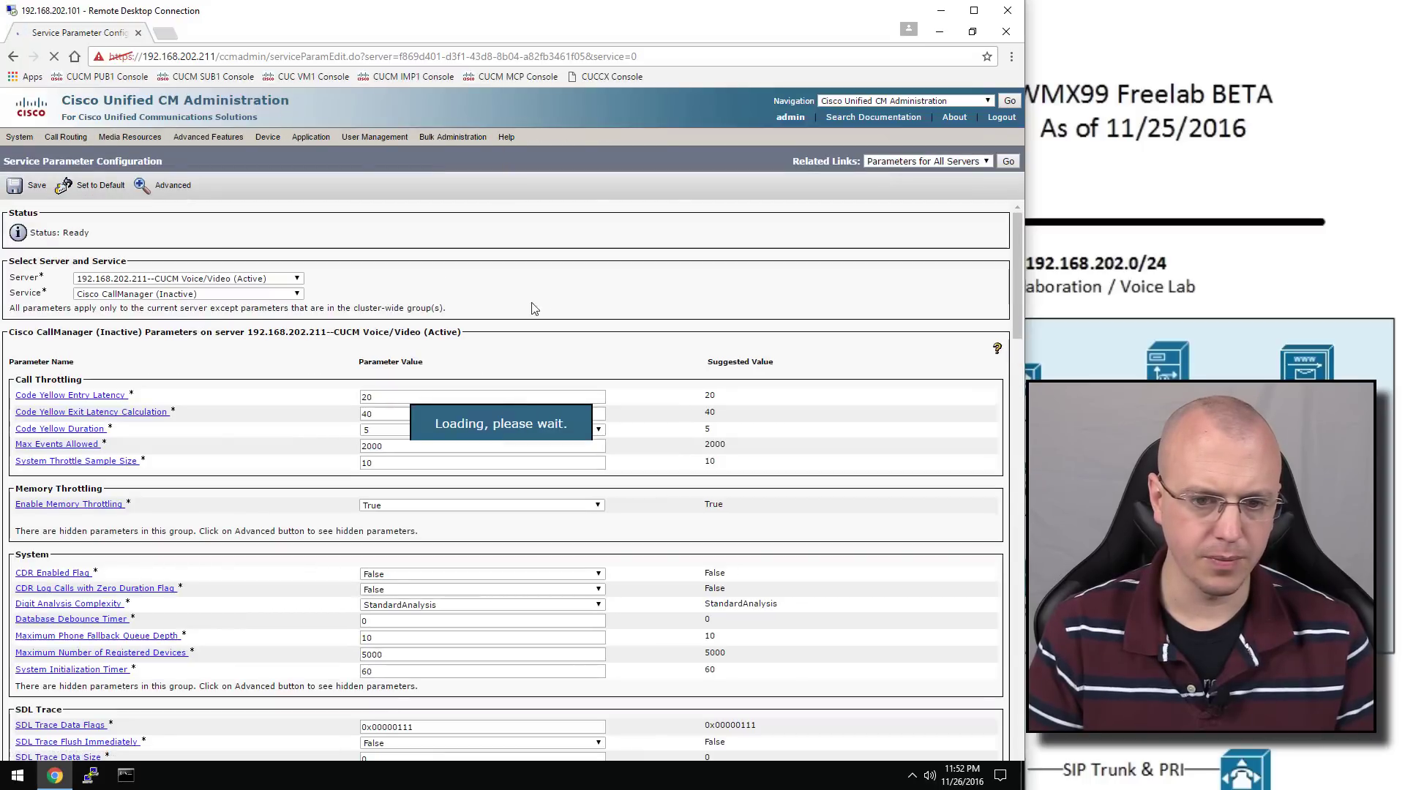
Change the T302 Timer from 15000 to 3000 and save the service parameters
{"action": "key", "text": "ctrl+f"}
{"action": "type", "text": "t302"}
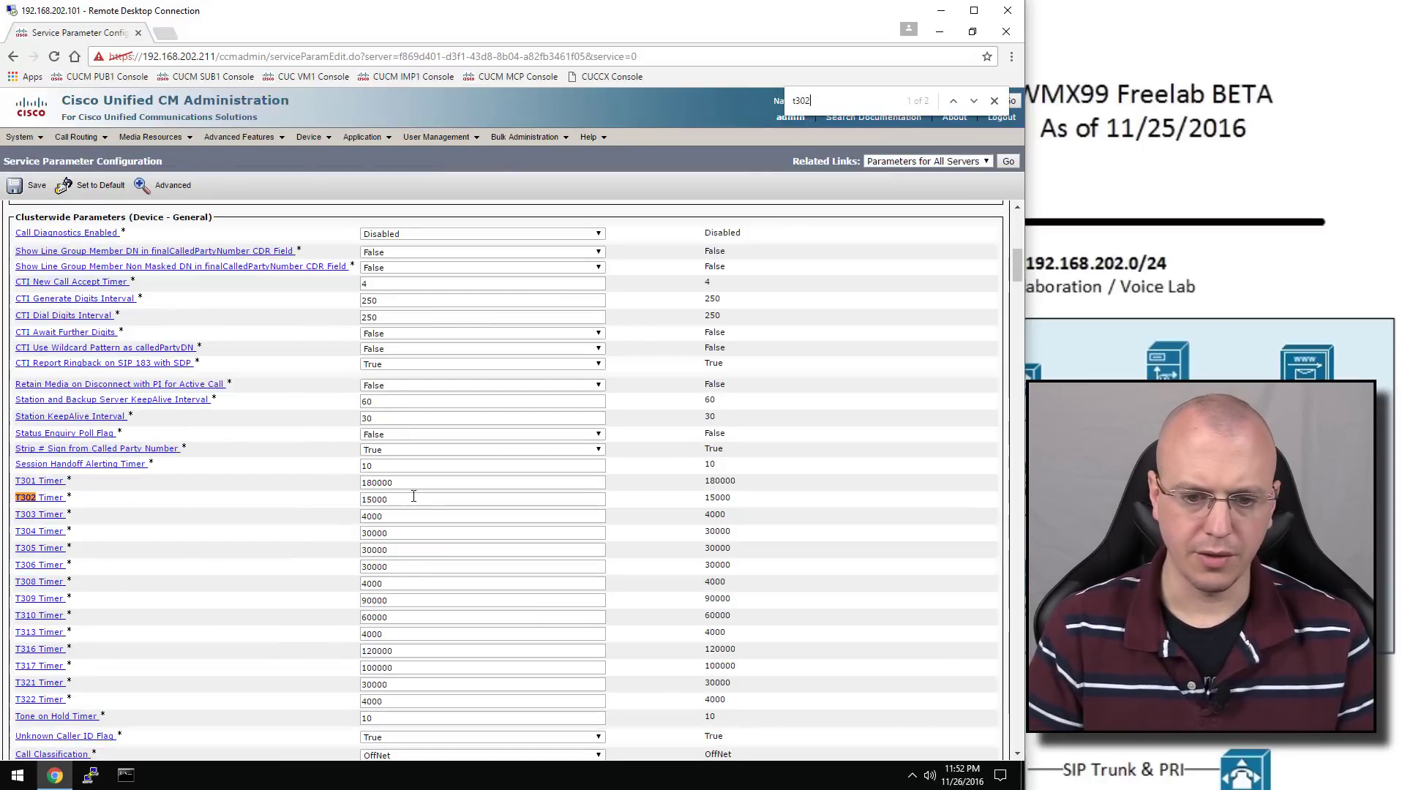
{"action": "left_click_drag", "start_coordinate": [401, 500], "coordinate": [322, 501]}
{"action": "type", "text": "300"}
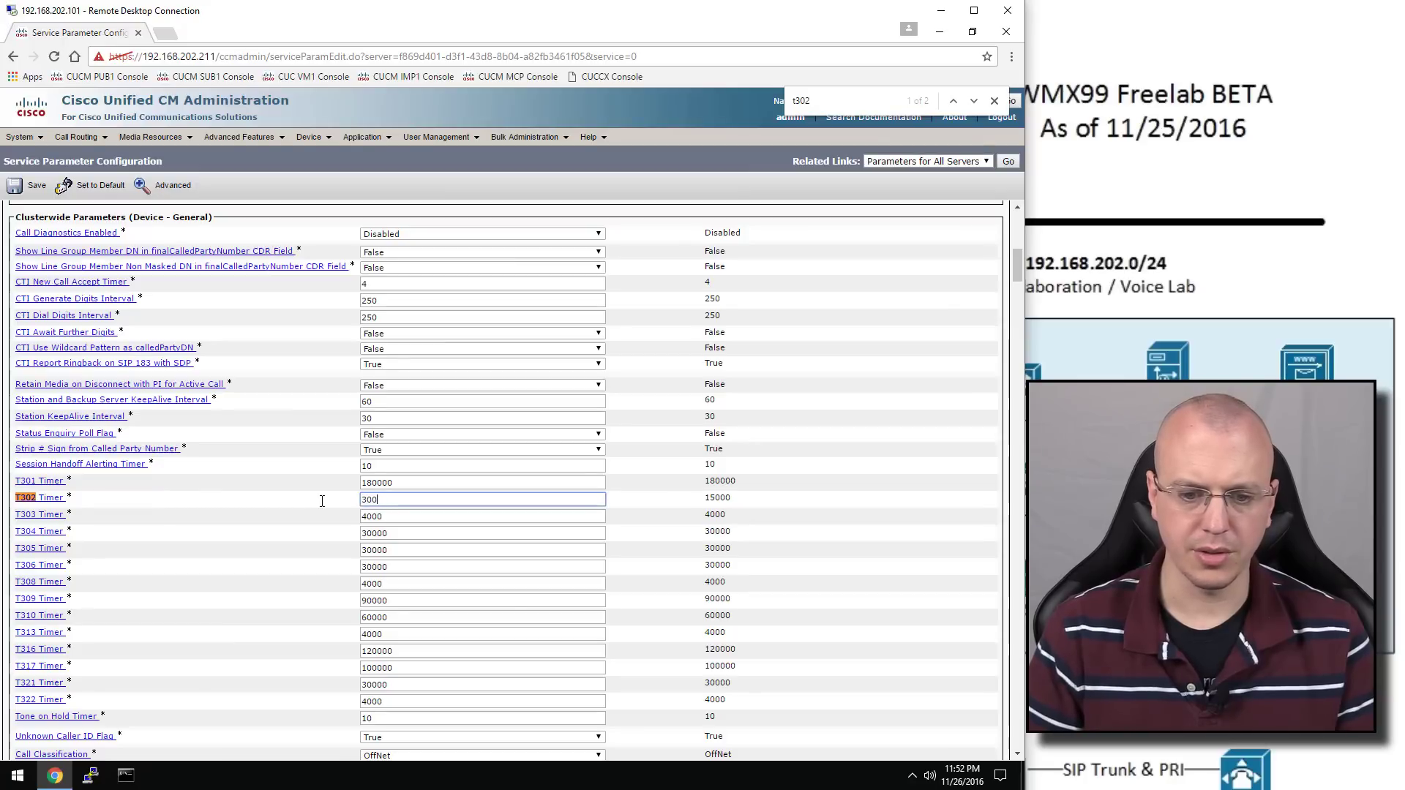
{"action": "type", "text": "0"}
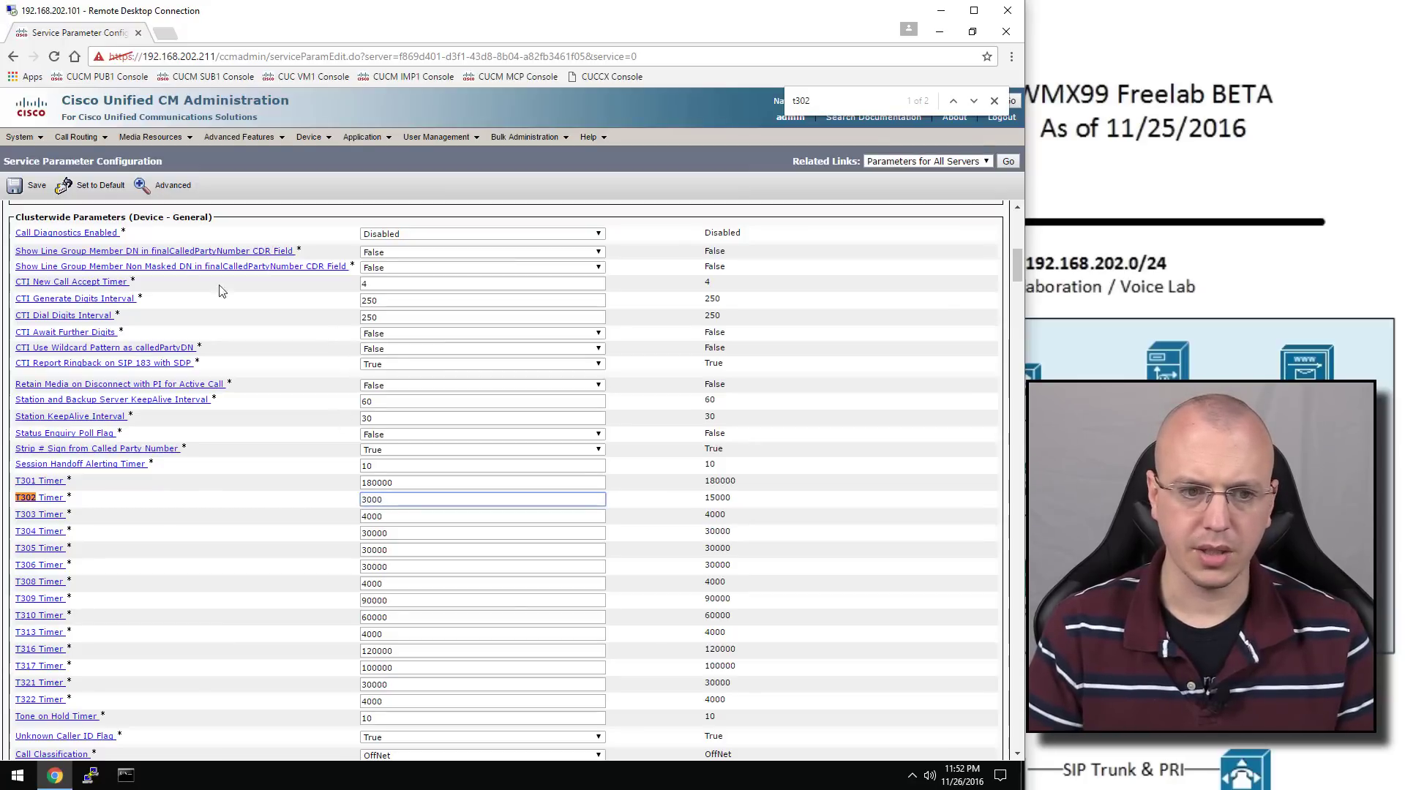
{"action": "left_click", "coordinate": [33, 185]}
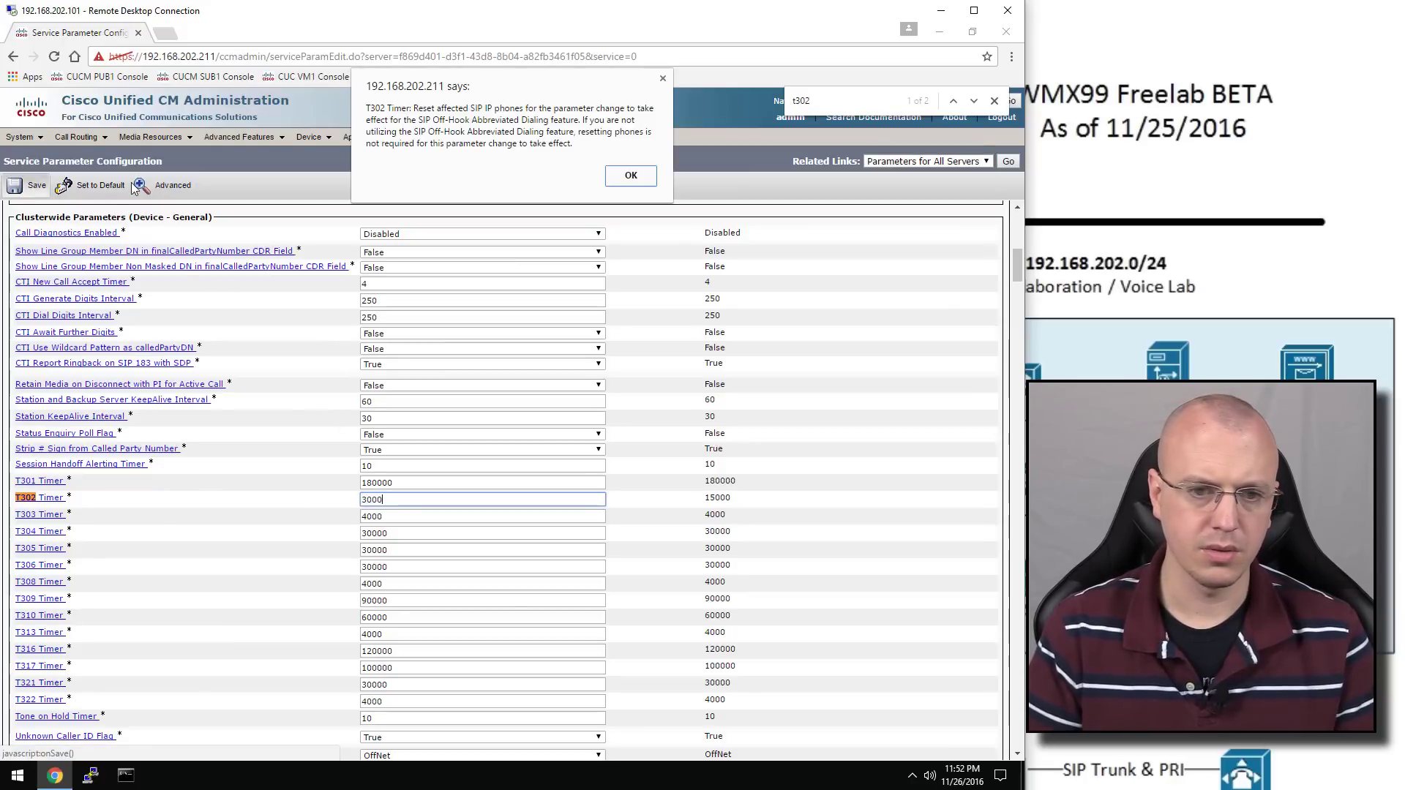
{"action": "left_click", "coordinate": [626, 174]}
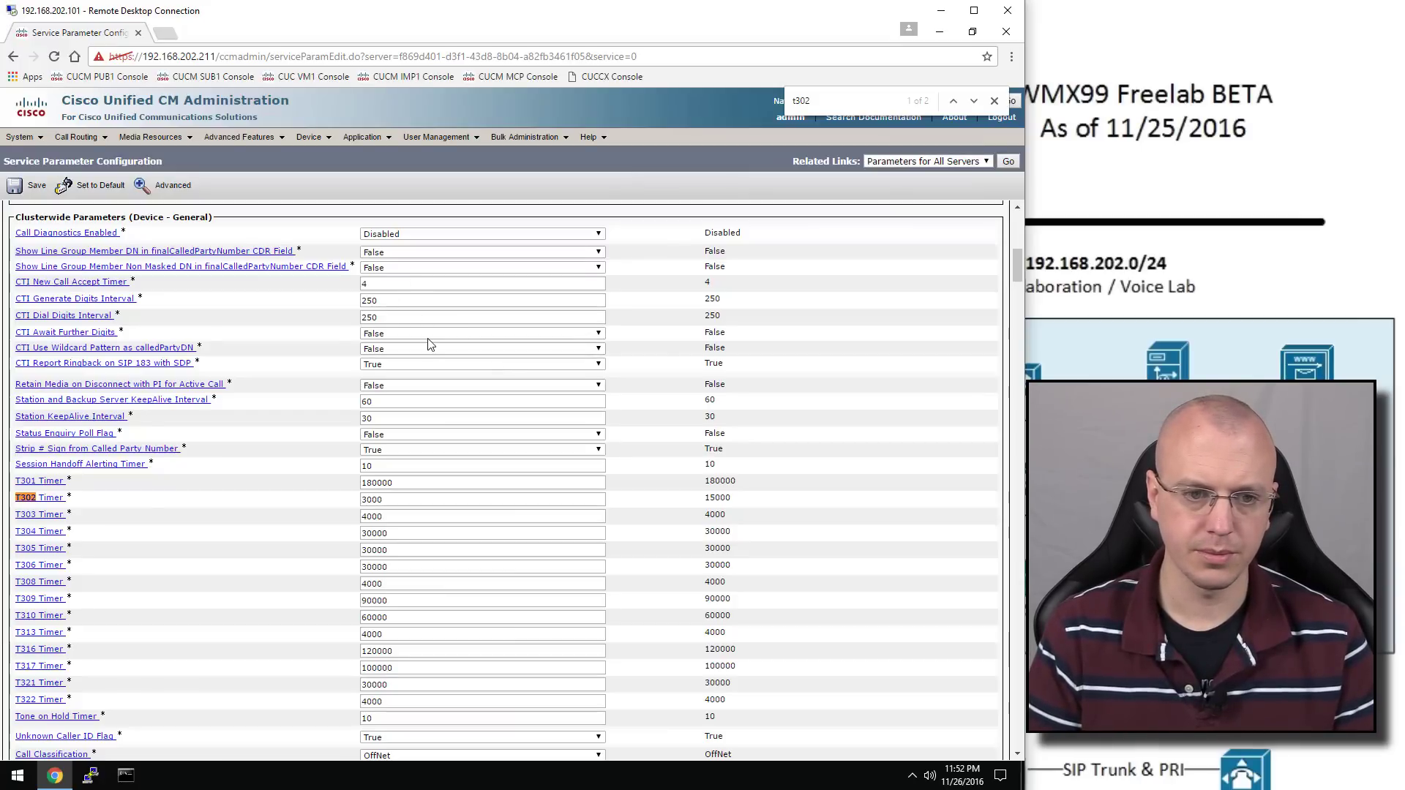
{"action": "scroll", "coordinate": [431, 345], "scroll_direction": "up", "scroll_amount": 15}
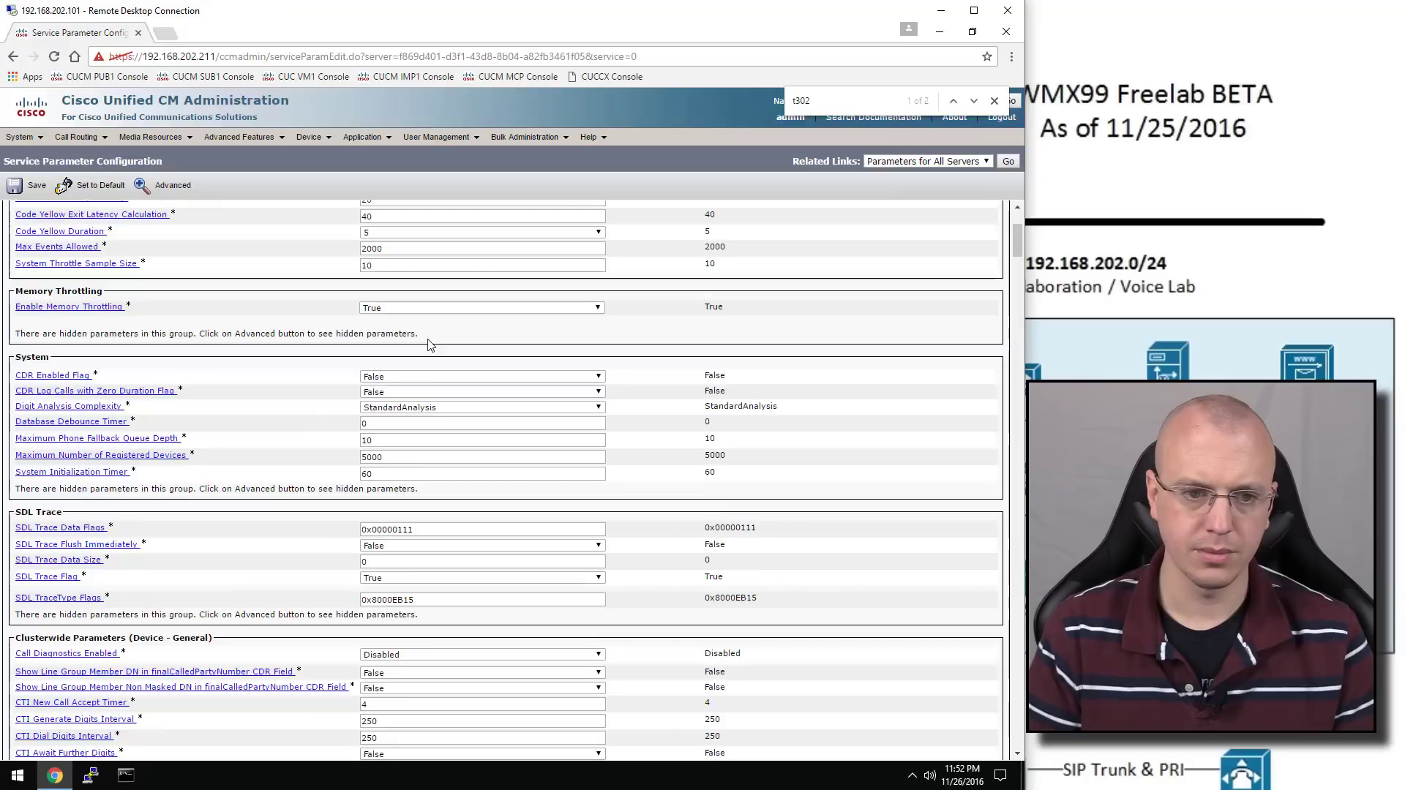
{"action": "left_click", "coordinate": [38, 191]}
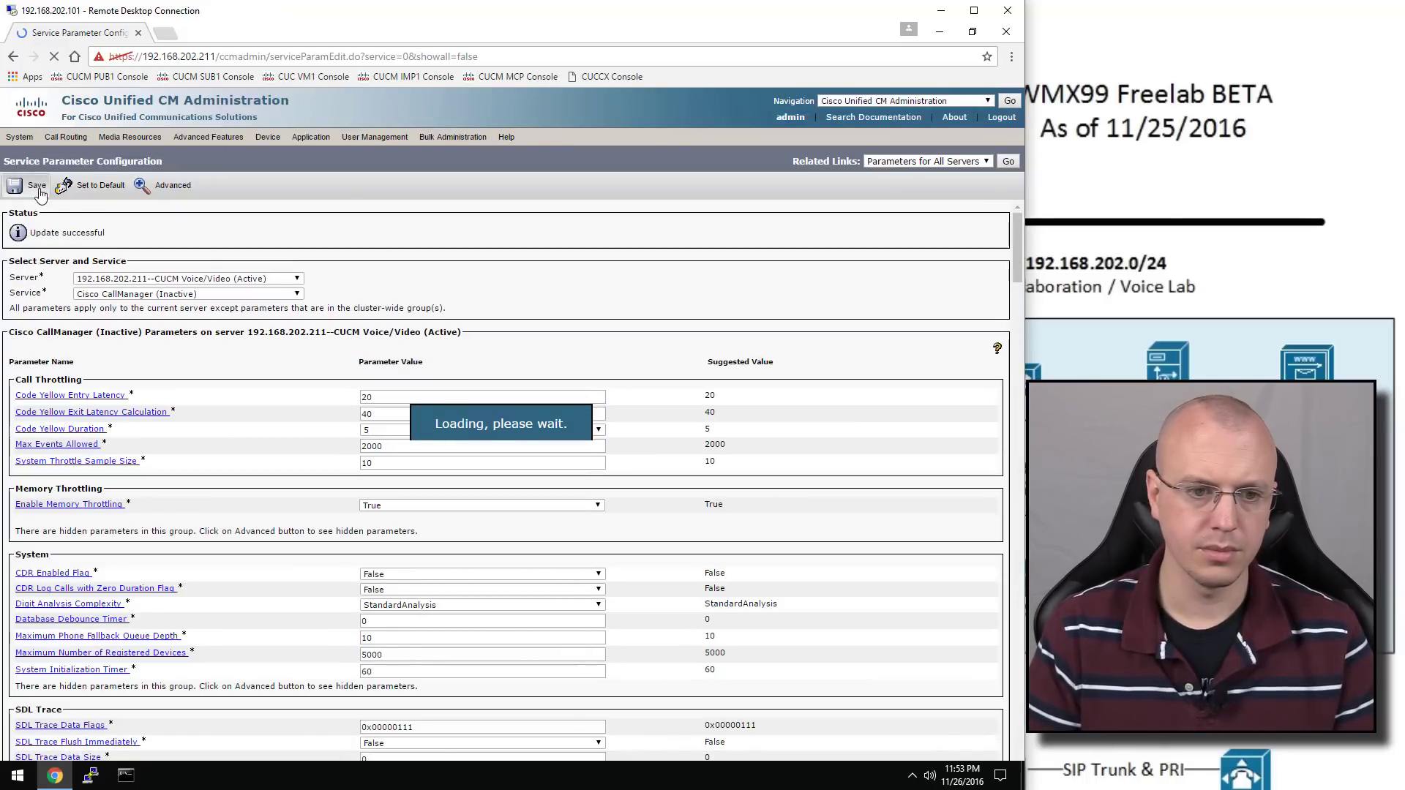
{"action": "mouse_move", "coordinate": [29, 146]}
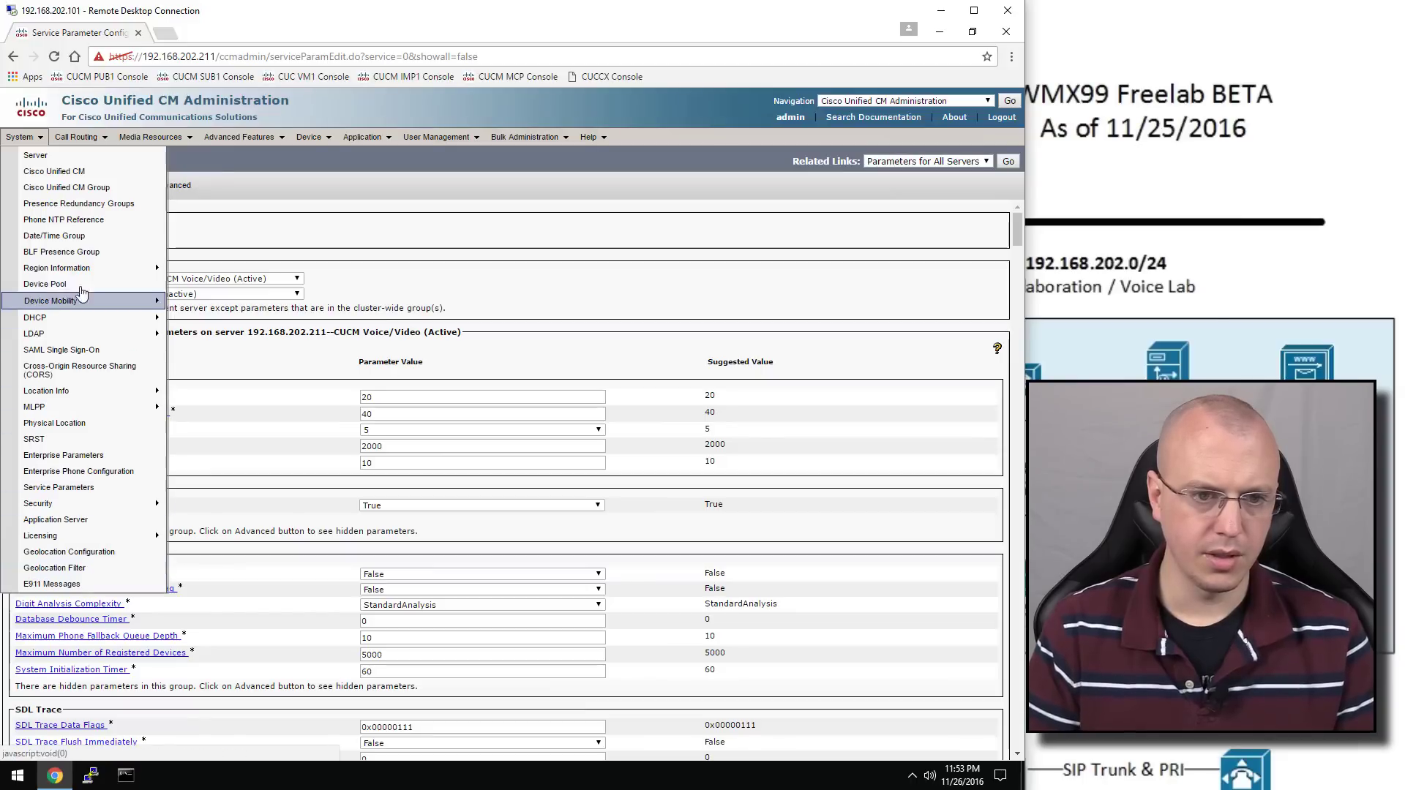
Open Service Activation in Cisco Unified Serviceability for server 192.168.202.211
{"action": "left_click", "coordinate": [942, 104]}
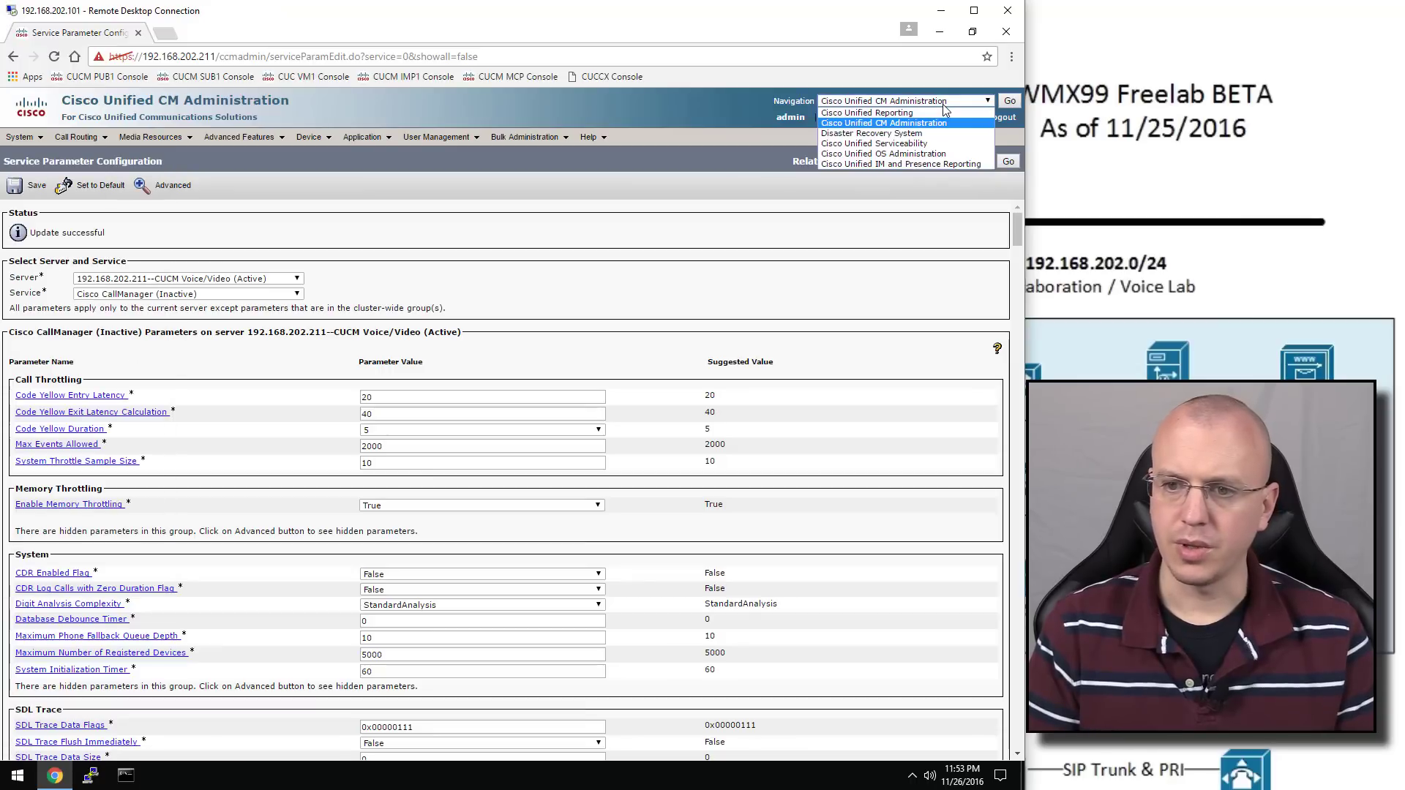
{"action": "left_click", "coordinate": [944, 144]}
{"action": "left_click", "coordinate": [1010, 101]}
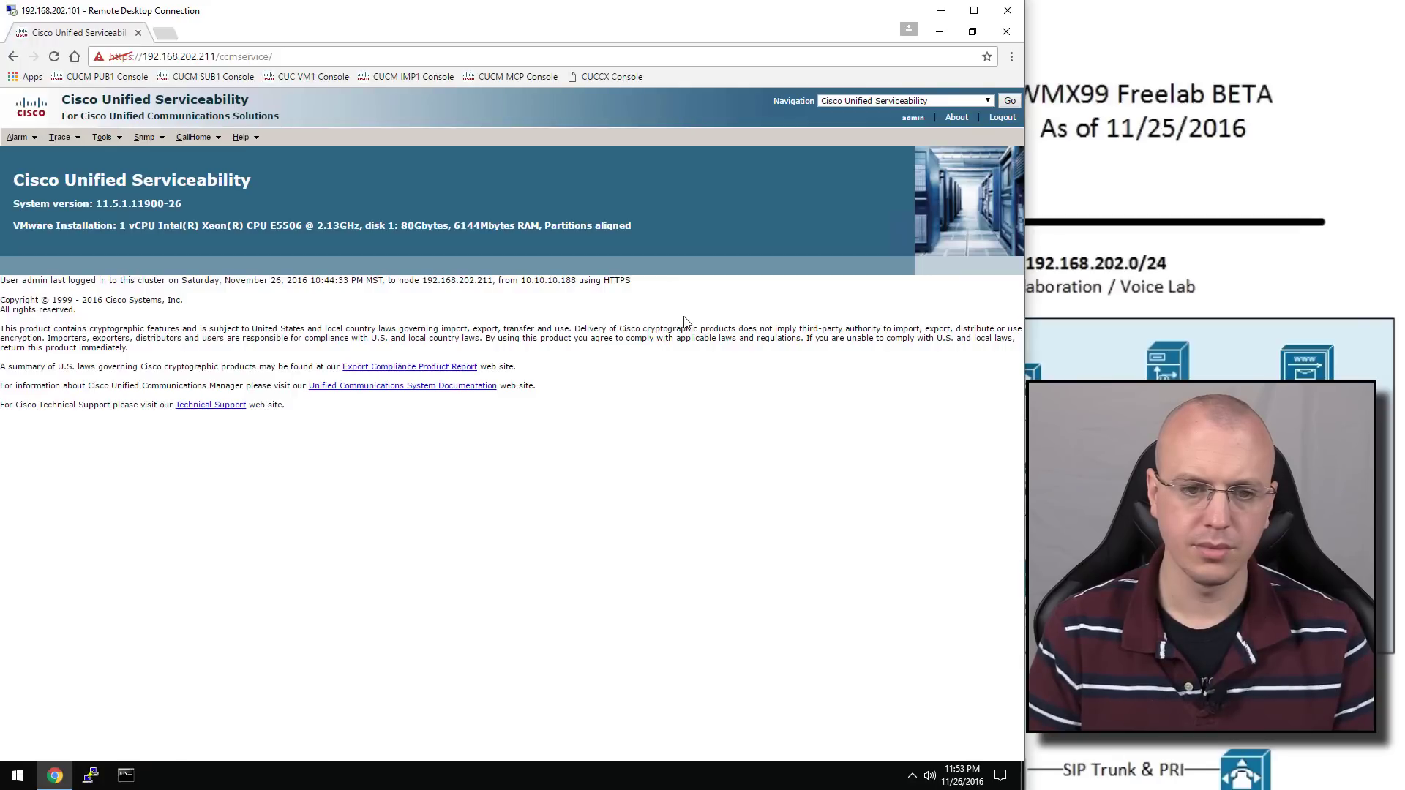
{"action": "left_click", "coordinate": [110, 139]}
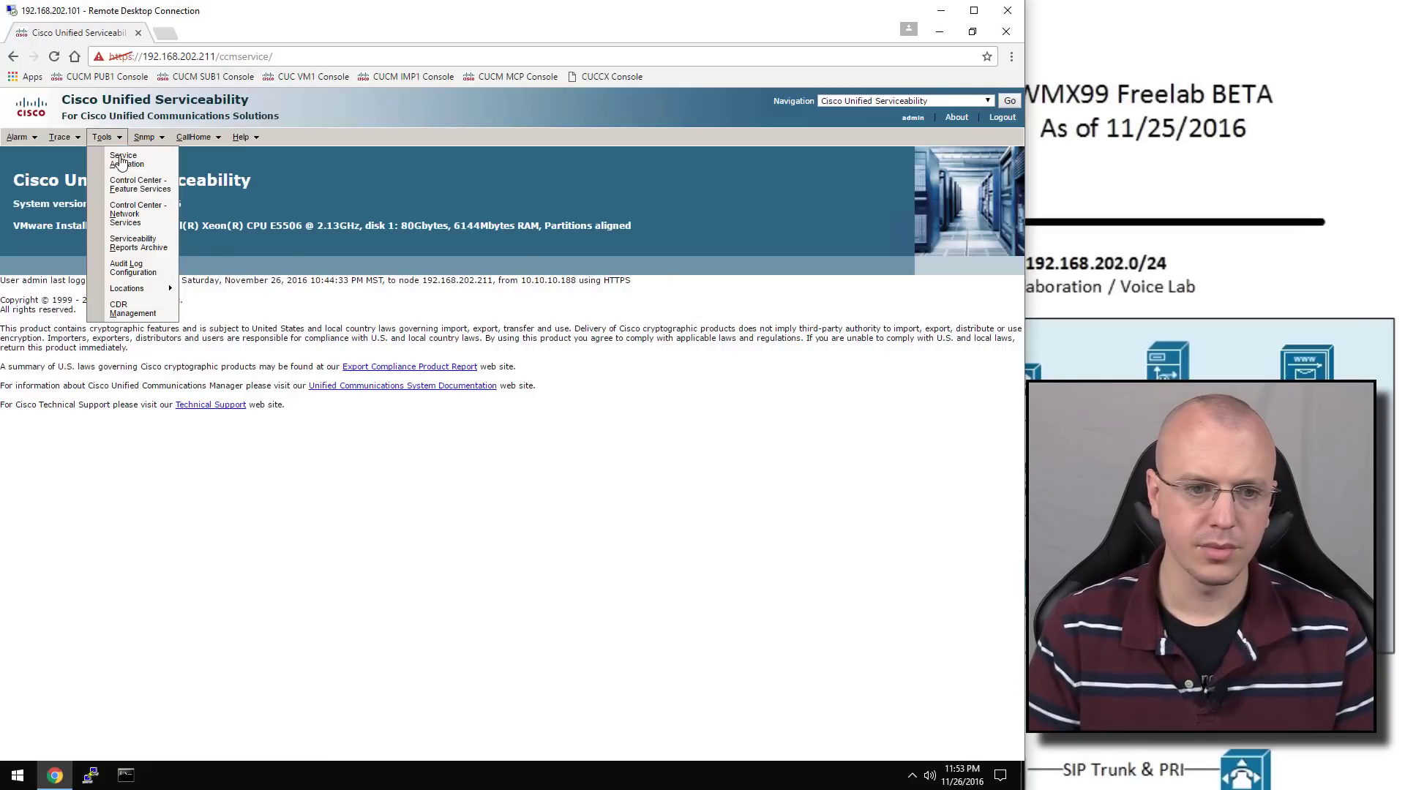
{"action": "left_click", "coordinate": [115, 156]}
{"action": "left_click", "coordinate": [150, 204]}
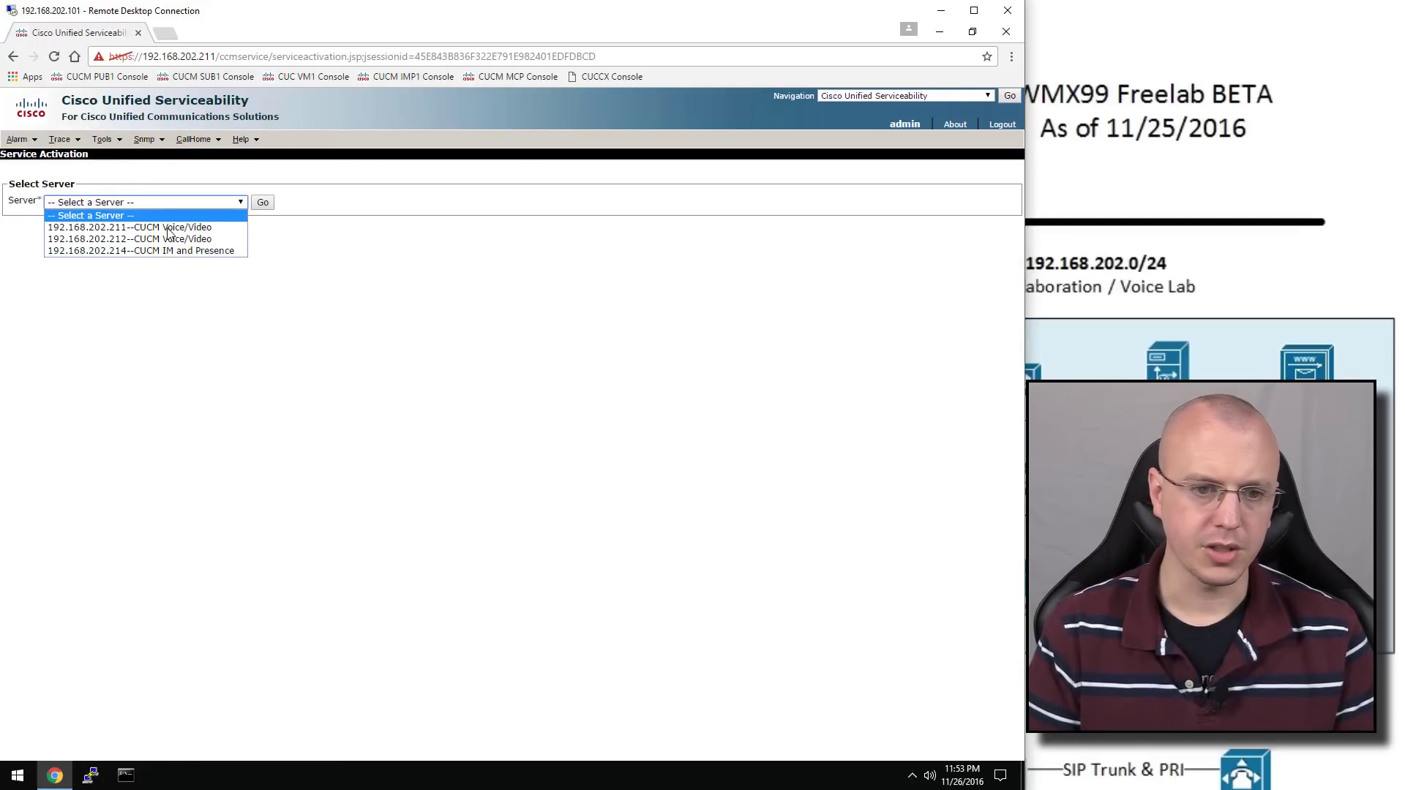
{"action": "left_click", "coordinate": [178, 223]}
{"action": "left_click", "coordinate": [263, 205]}
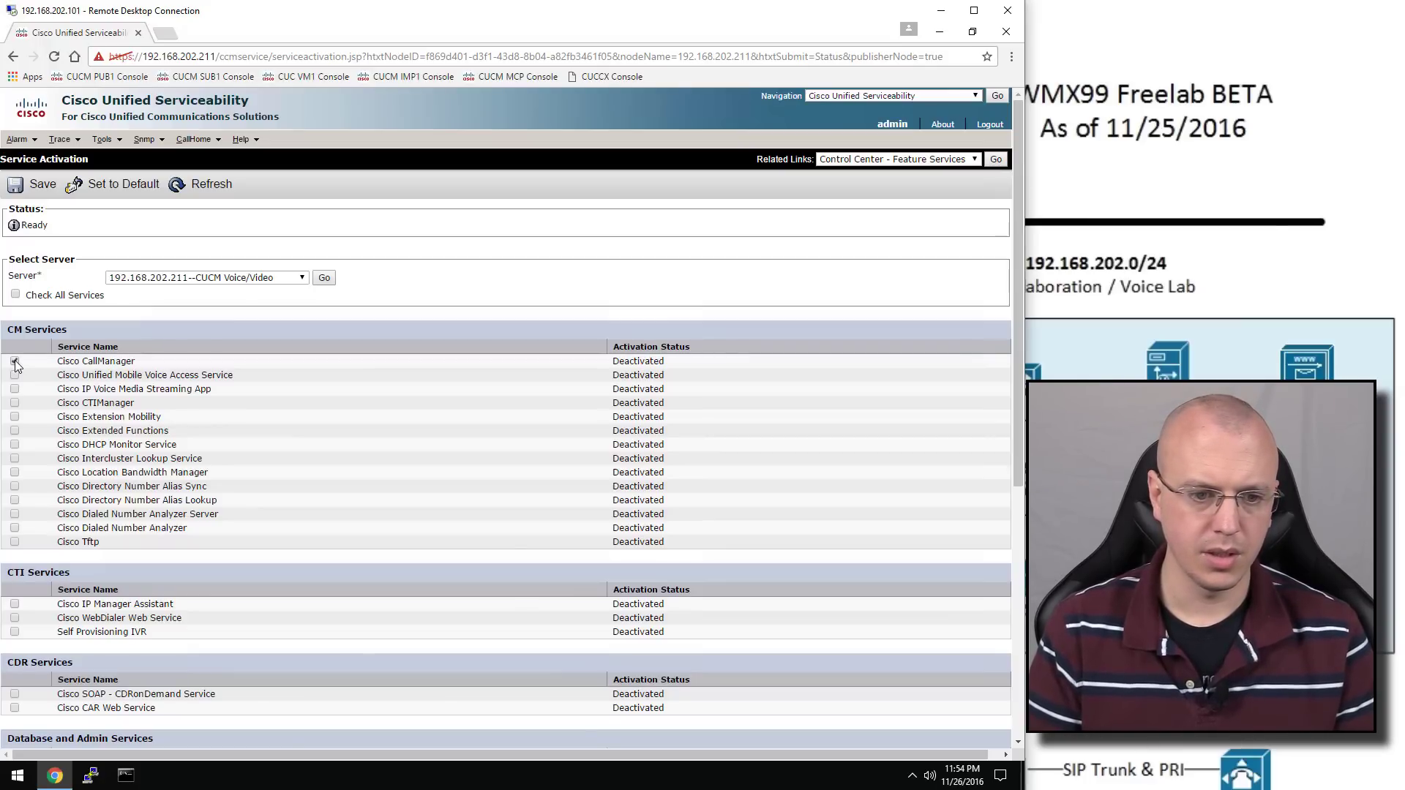
Tick Cisco CTIManager, Cisco Tftp and Cisco DirSync, then save and confirm the activation
{"action": "left_click", "coordinate": [15, 404]}
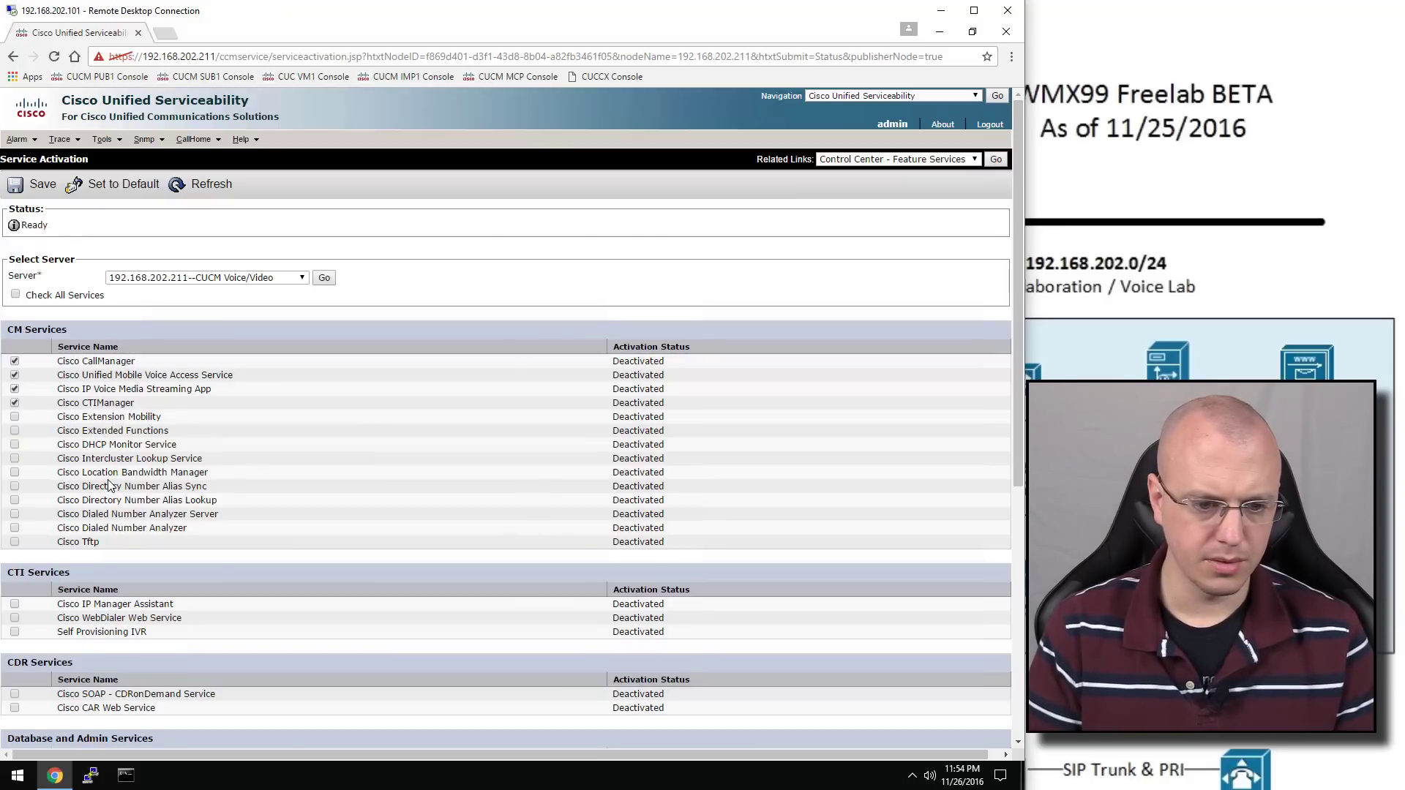
{"action": "left_click", "coordinate": [15, 543]}
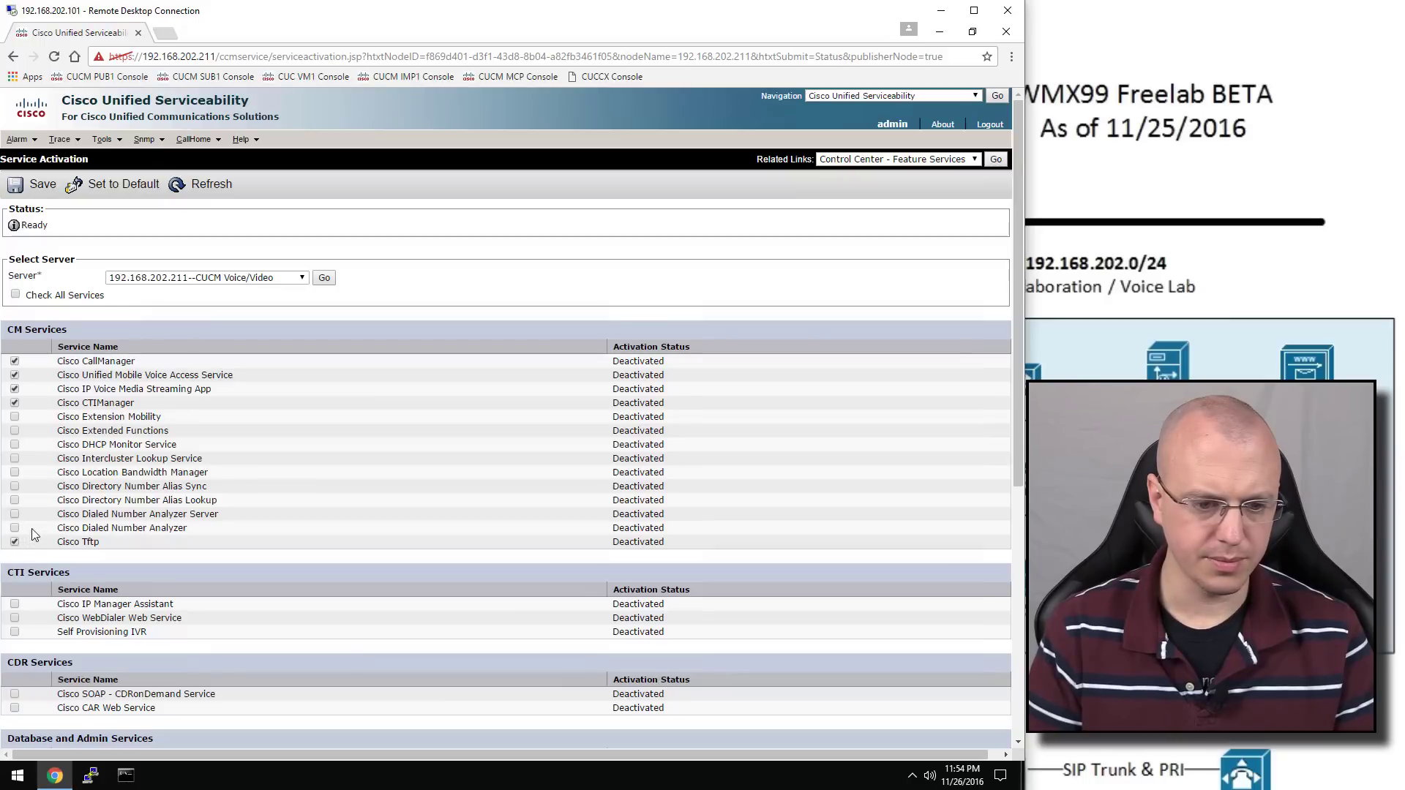
{"action": "scroll", "coordinate": [83, 480], "scroll_direction": "down", "scroll_amount": 1}
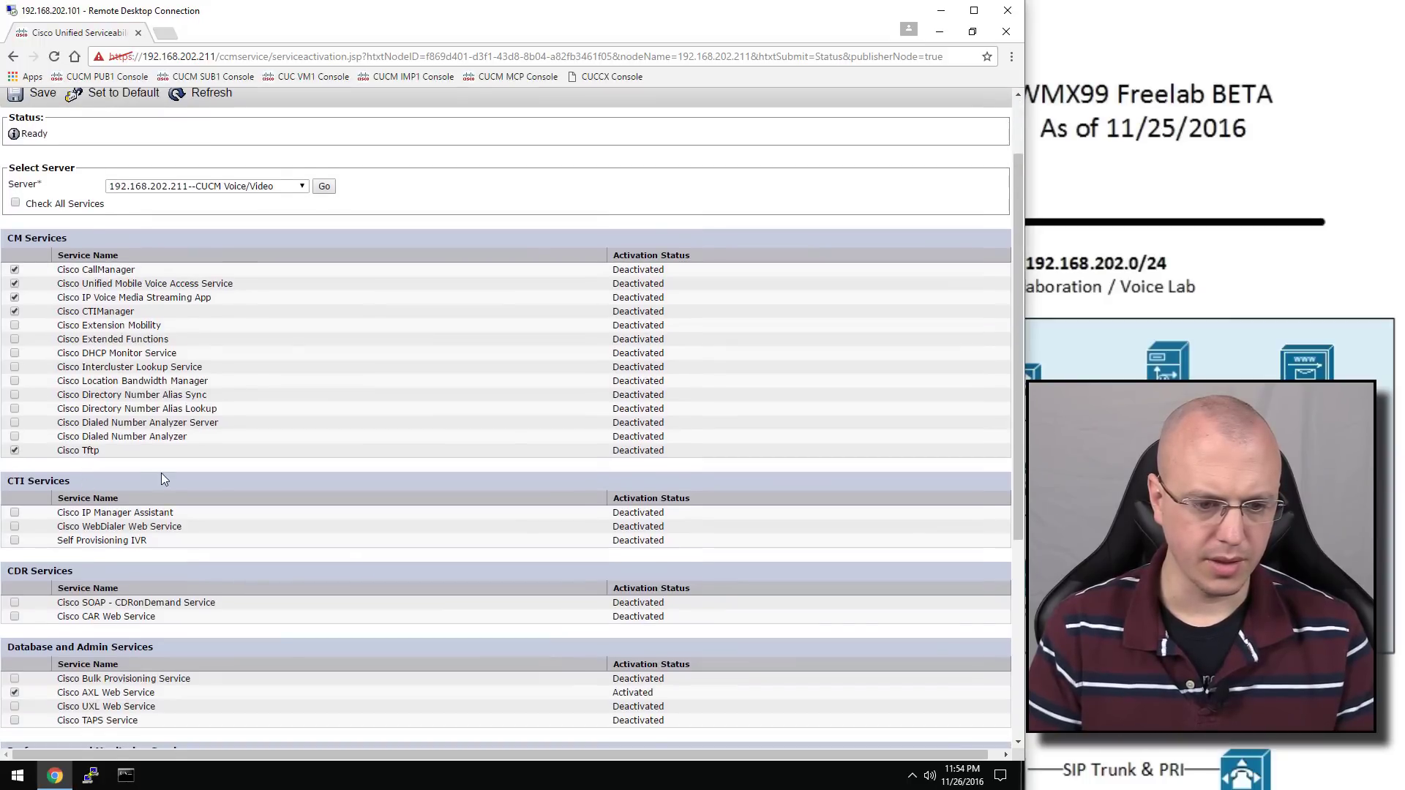
{"action": "scroll", "coordinate": [161, 479], "scroll_direction": "down", "scroll_amount": 1}
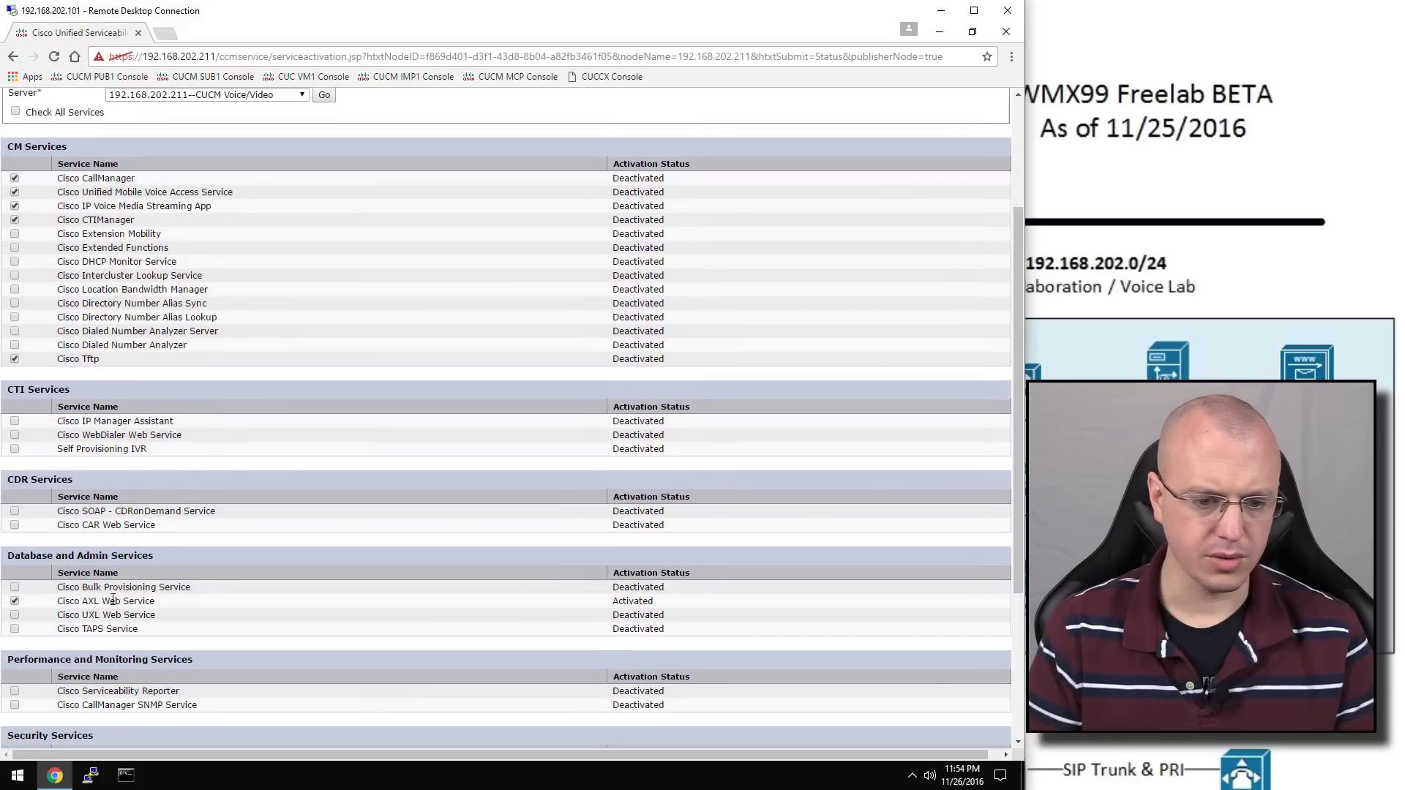
{"action": "scroll", "coordinate": [78, 571], "scroll_direction": "down", "scroll_amount": 3}
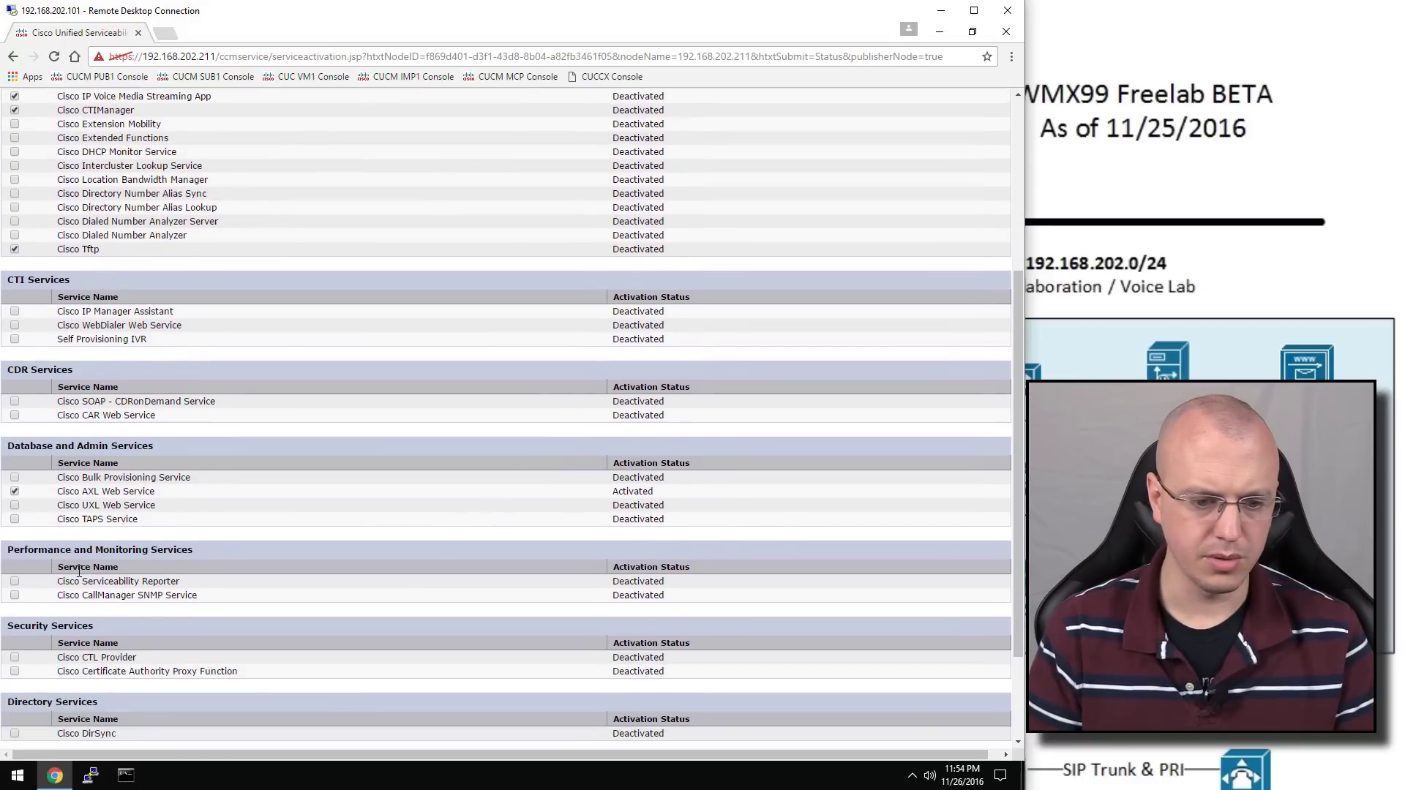
{"action": "scroll", "coordinate": [77, 581], "scroll_direction": "down", "scroll_amount": 3}
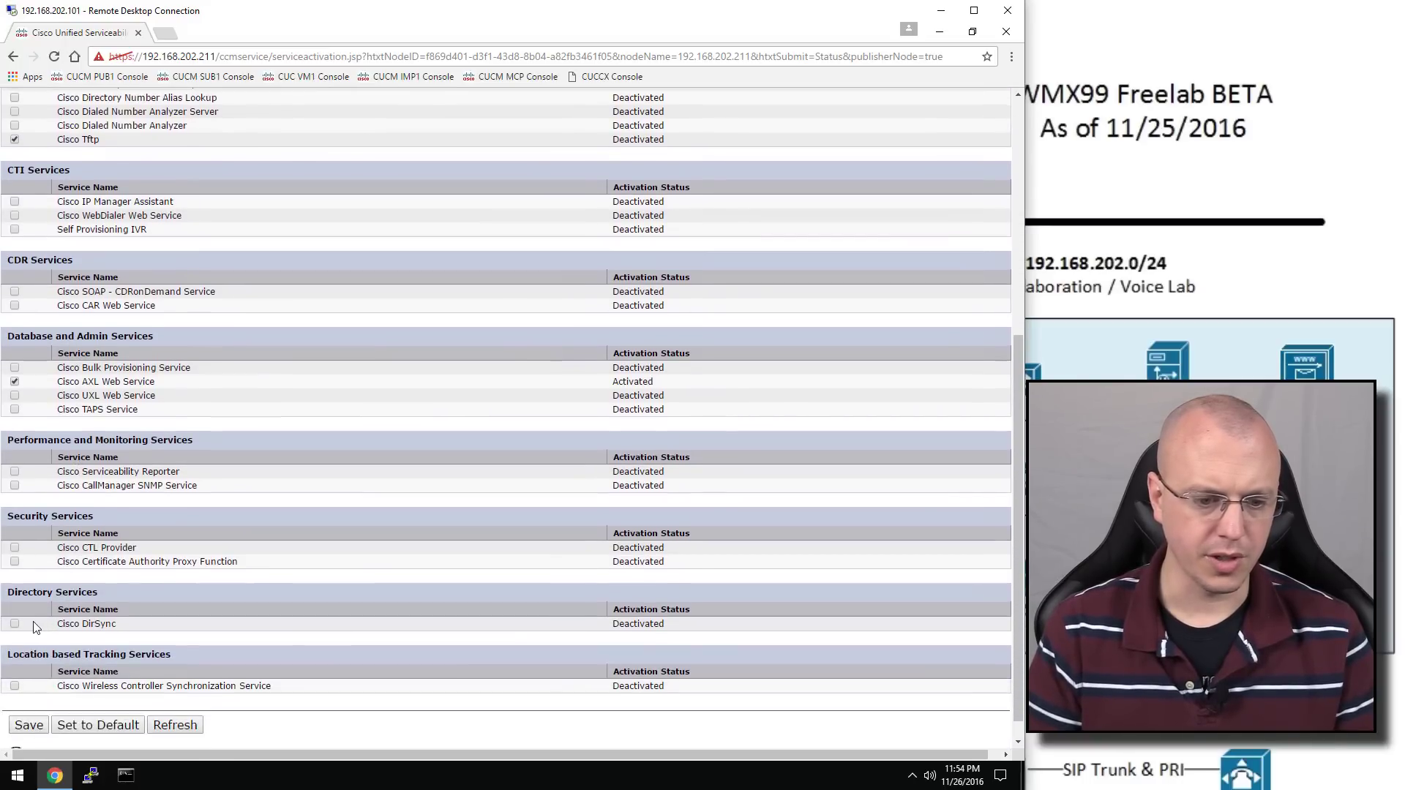
{"action": "left_click", "coordinate": [15, 624]}
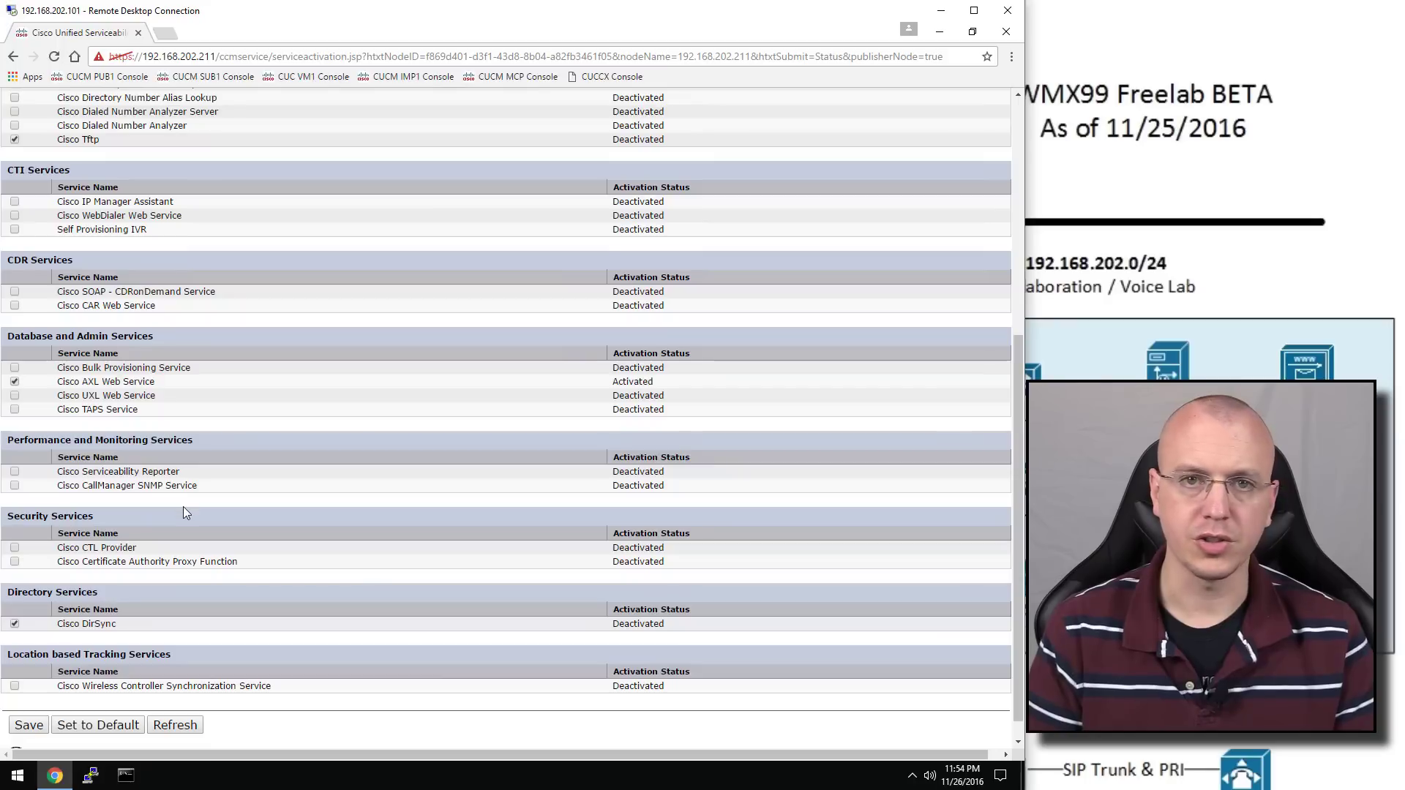
{"action": "left_click", "coordinate": [28, 725]}
{"action": "left_click", "coordinate": [562, 155]}
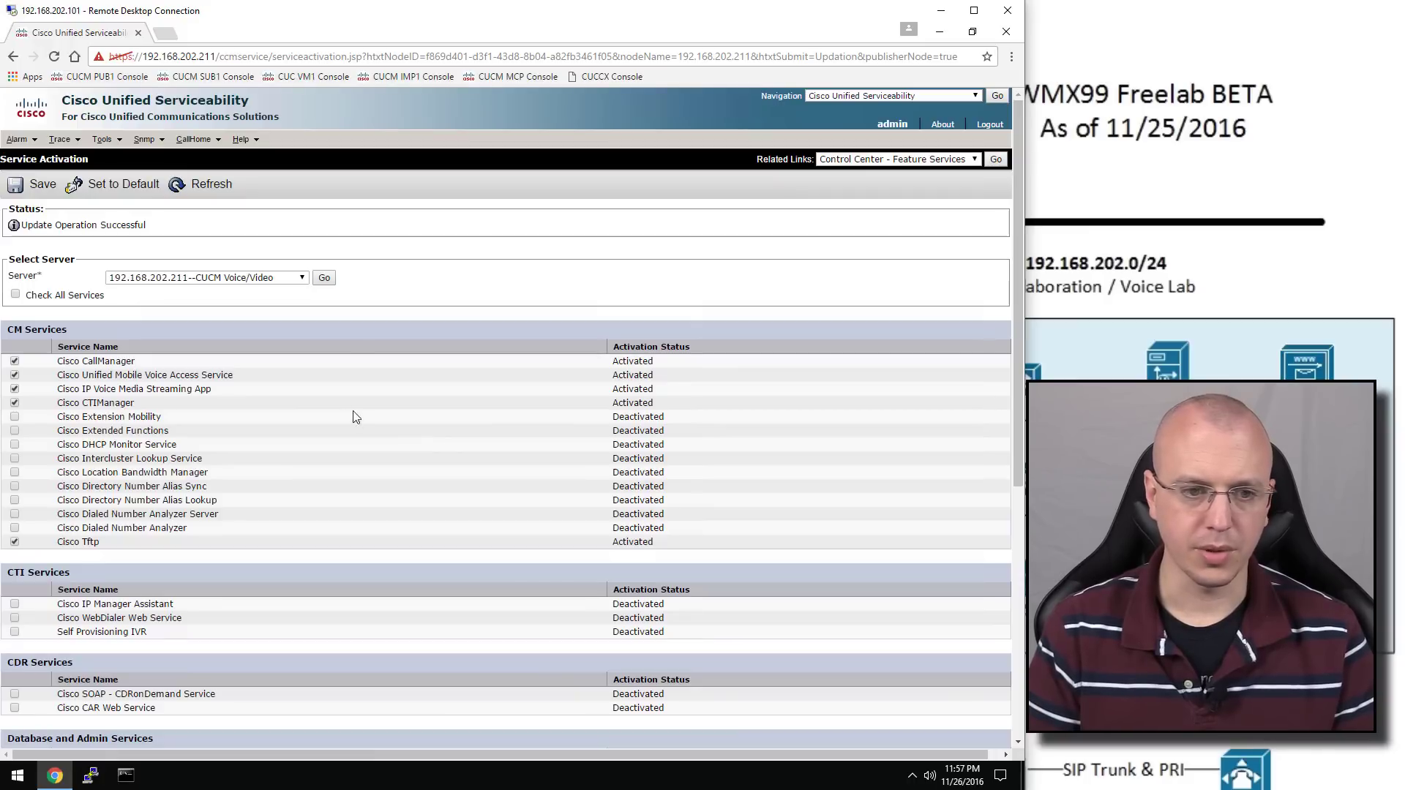
Return to Cisco Unified CM Administration and start a new LDAP Directory
{"action": "left_click", "coordinate": [890, 97]}
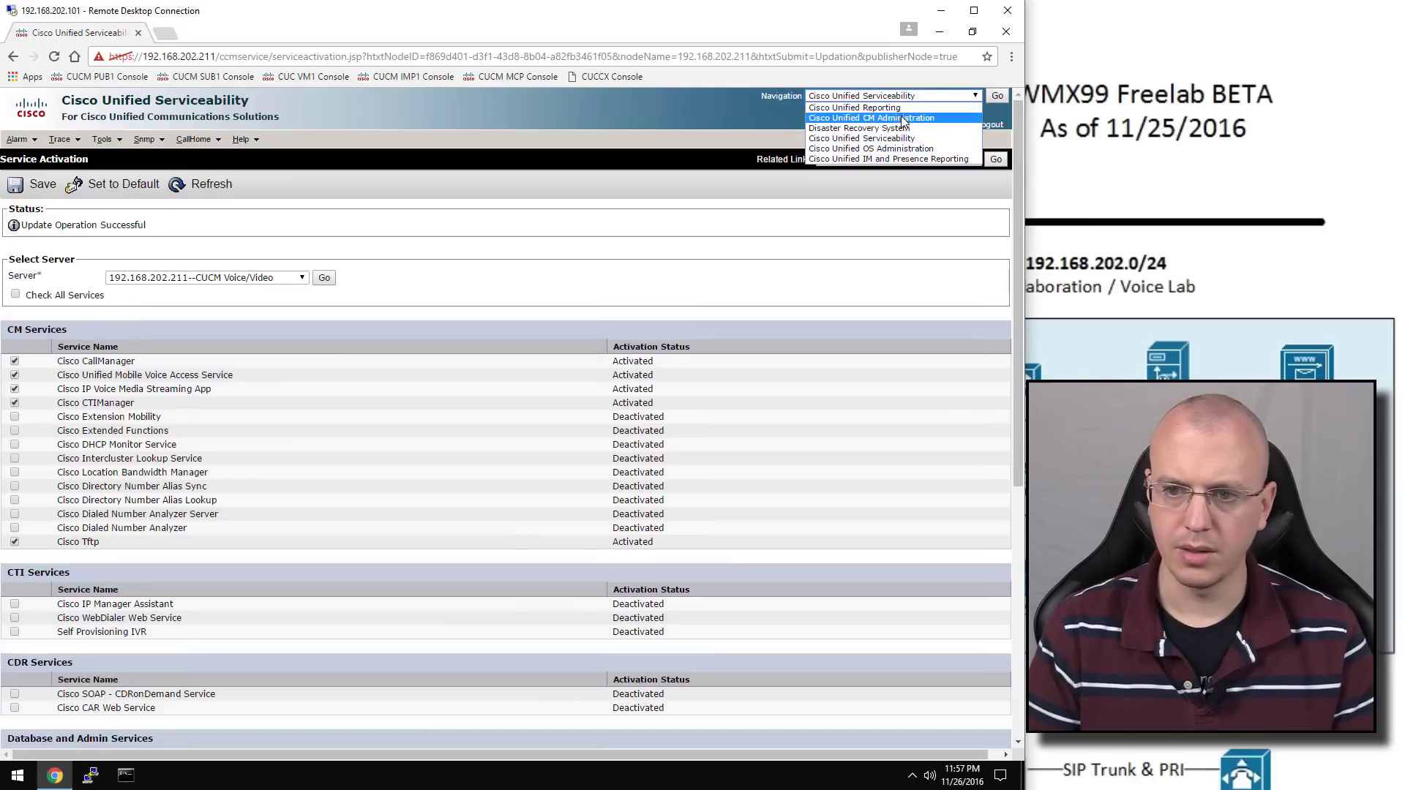
{"action": "left_click", "coordinate": [908, 118]}
{"action": "left_click", "coordinate": [997, 97]}
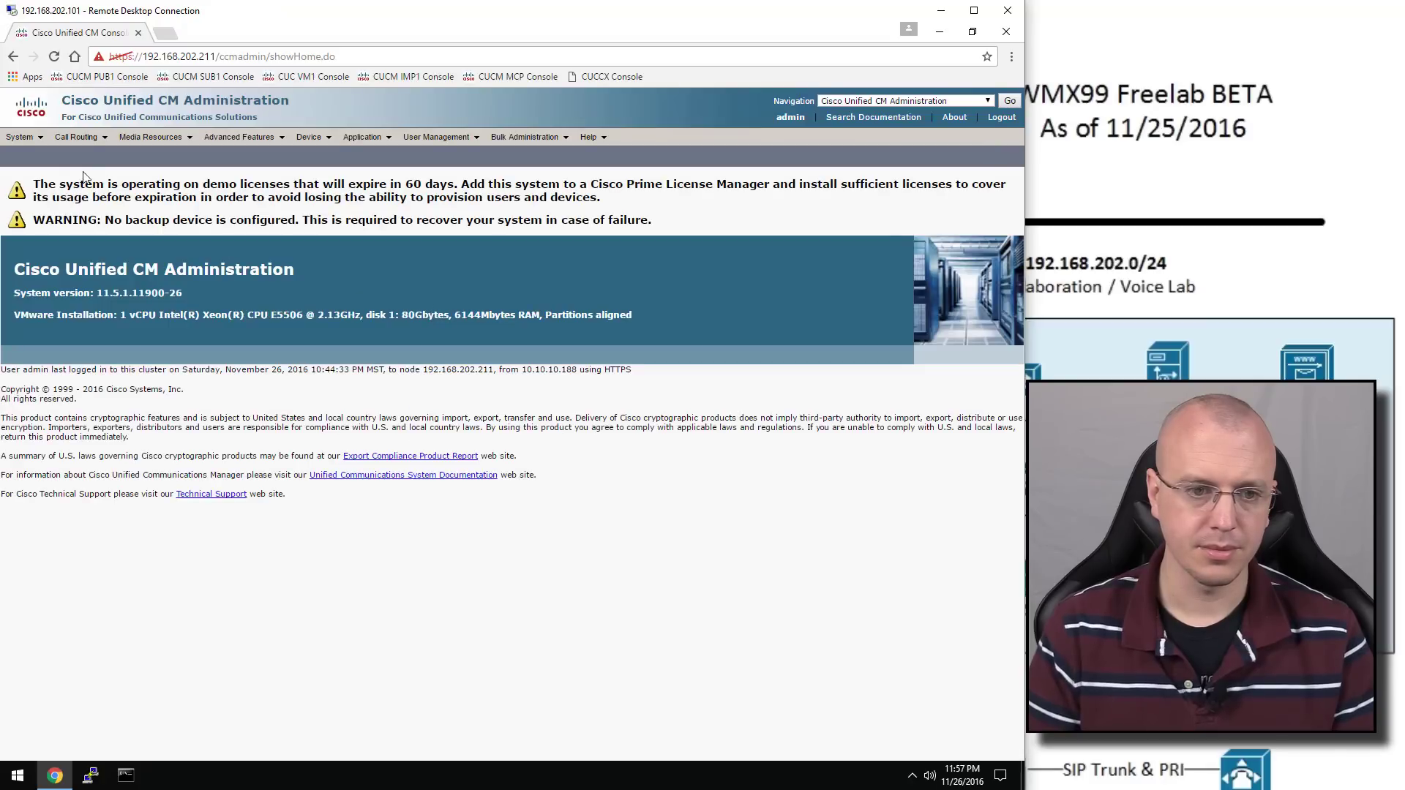
{"action": "left_click", "coordinate": [29, 138]}
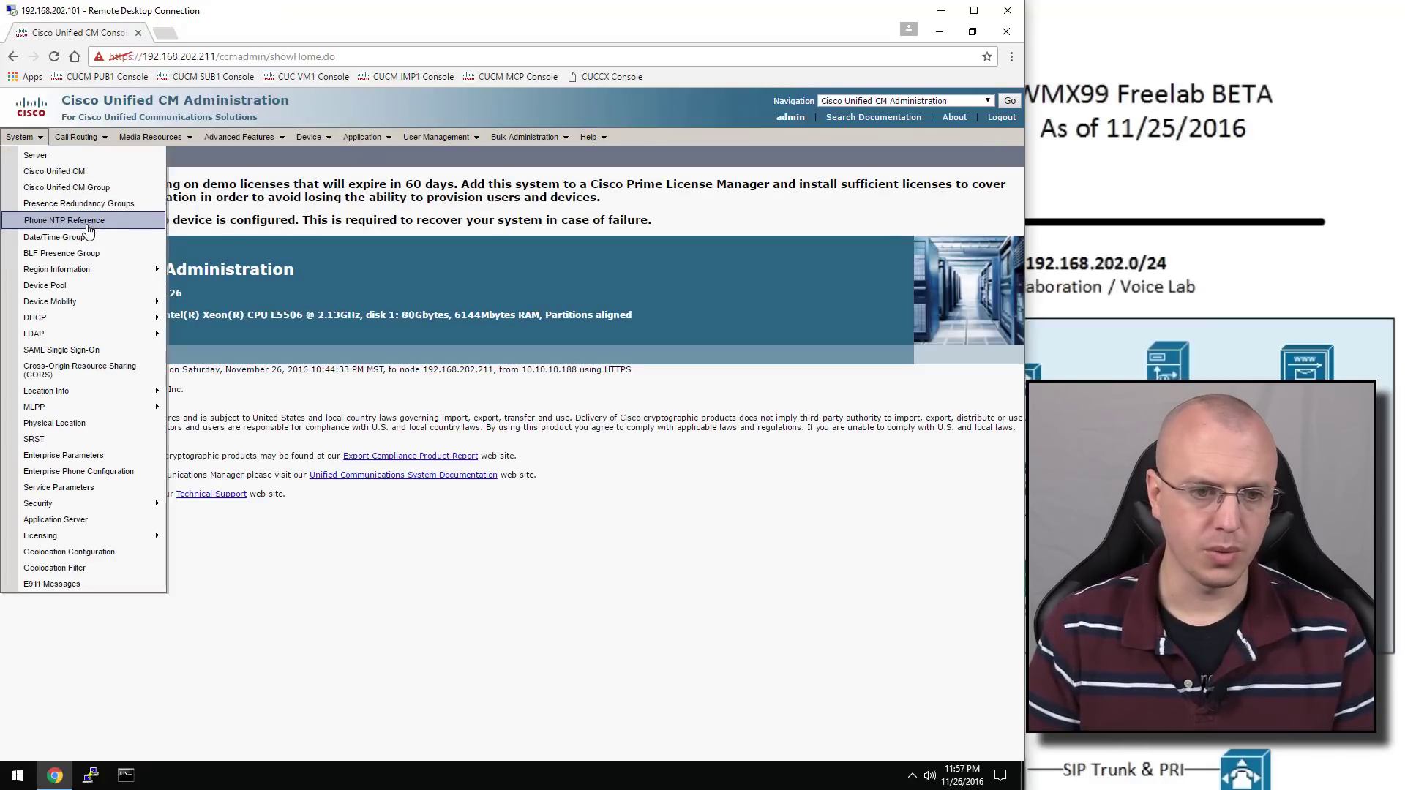
{"action": "mouse_move", "coordinate": [114, 333]}
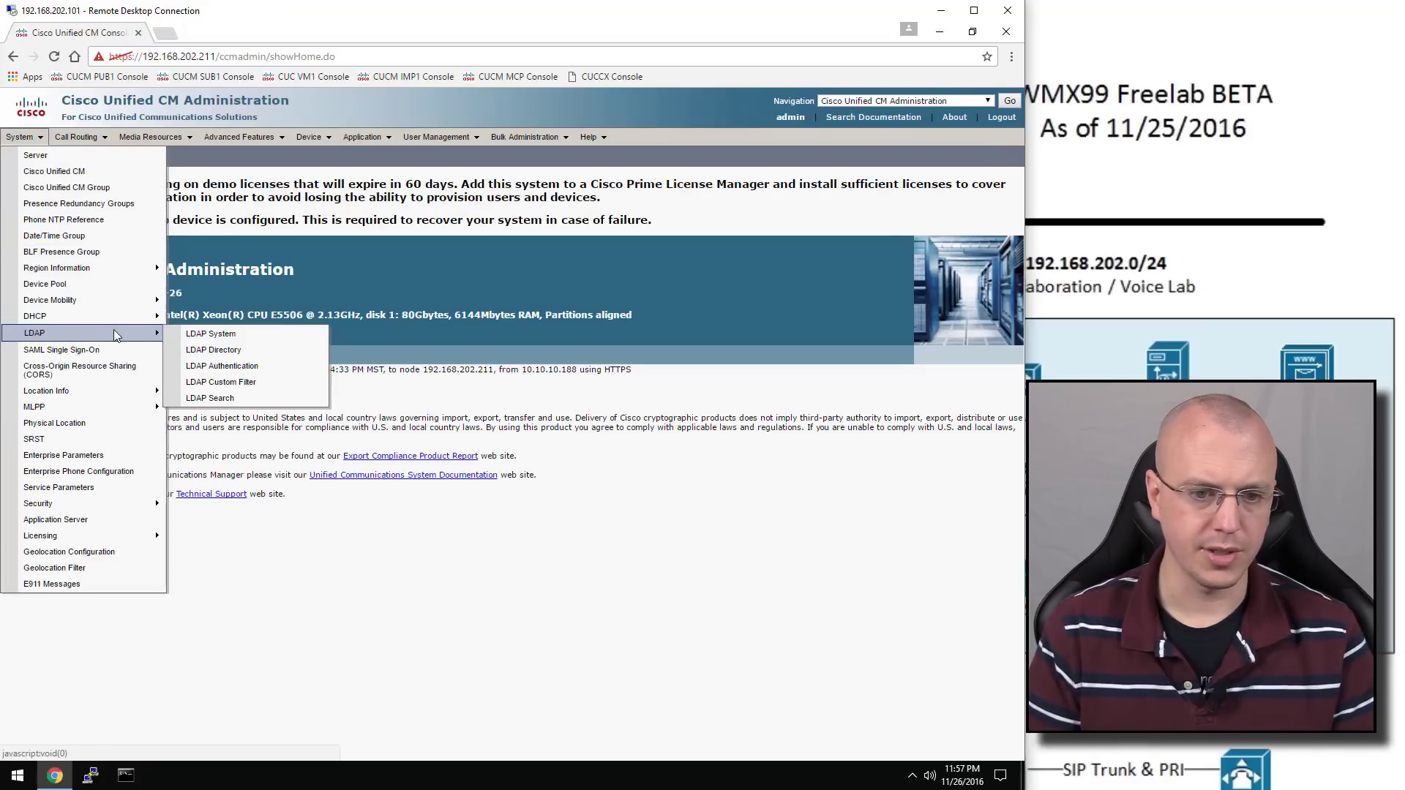
{"action": "left_click", "coordinate": [213, 350]}
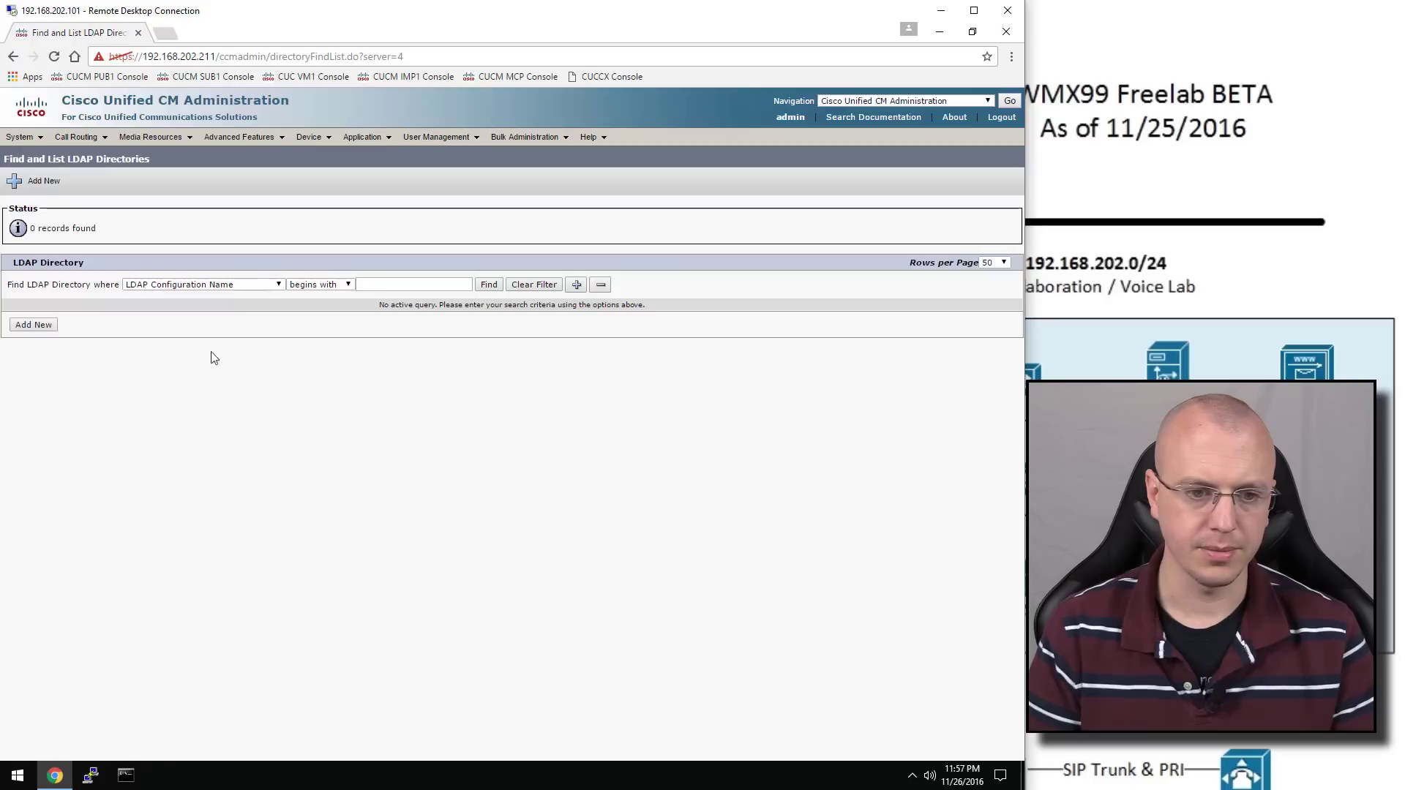
{"action": "left_click", "coordinate": [48, 325]}
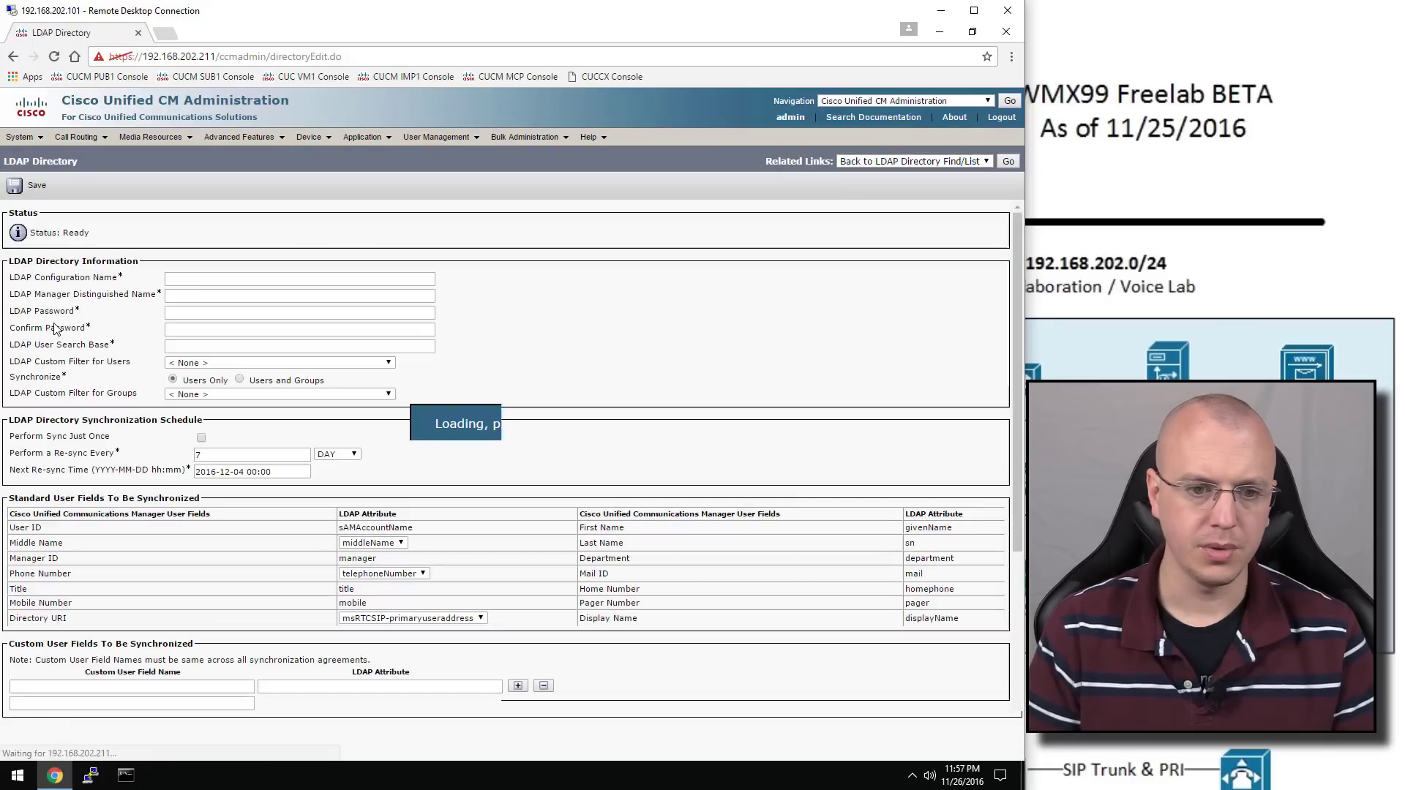
Name it FreeLab_AD, enter the manager account and password, and search base ou=voip,dc=freelab,dc=local
{"action": "left_click", "coordinate": [184, 278]}
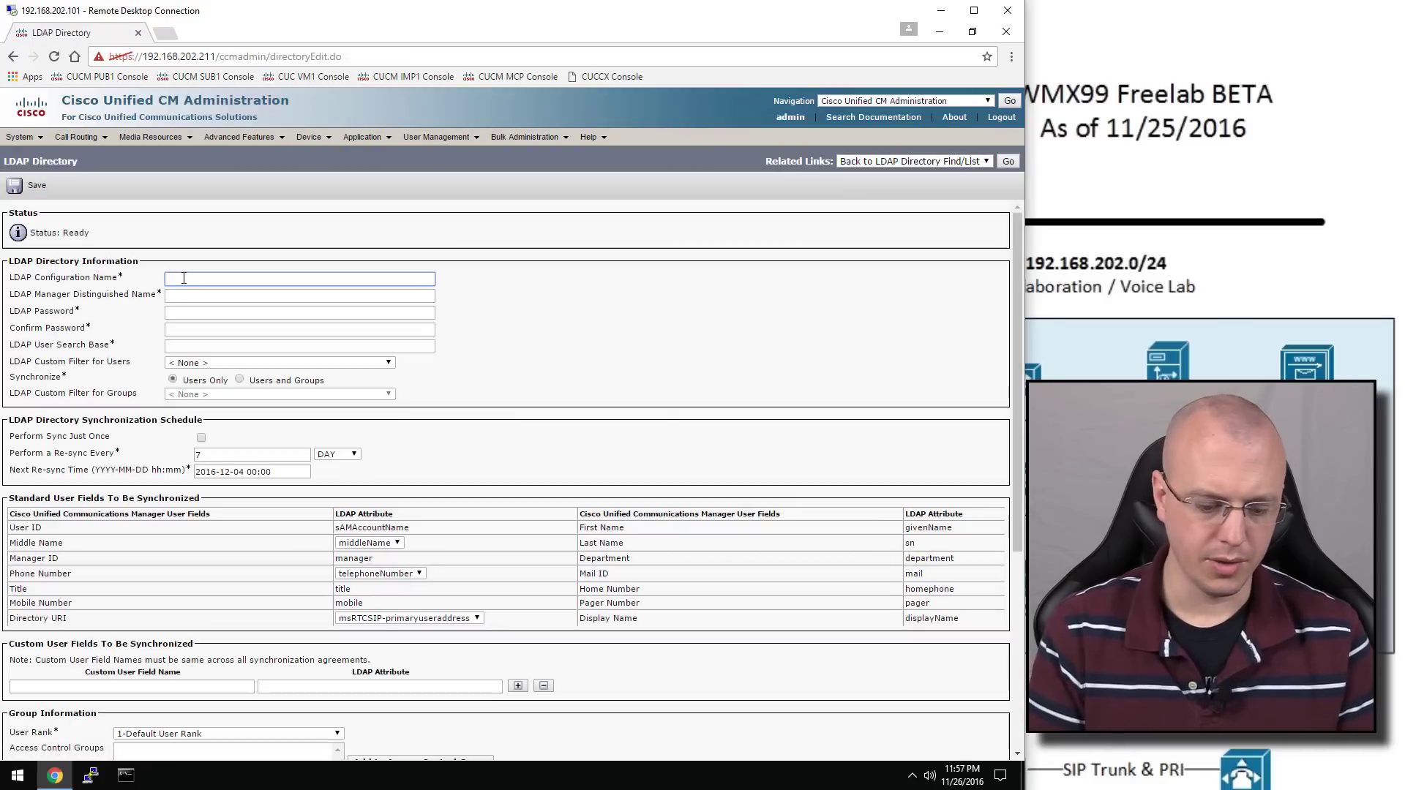
{"action": "type", "text": "FreeL"}
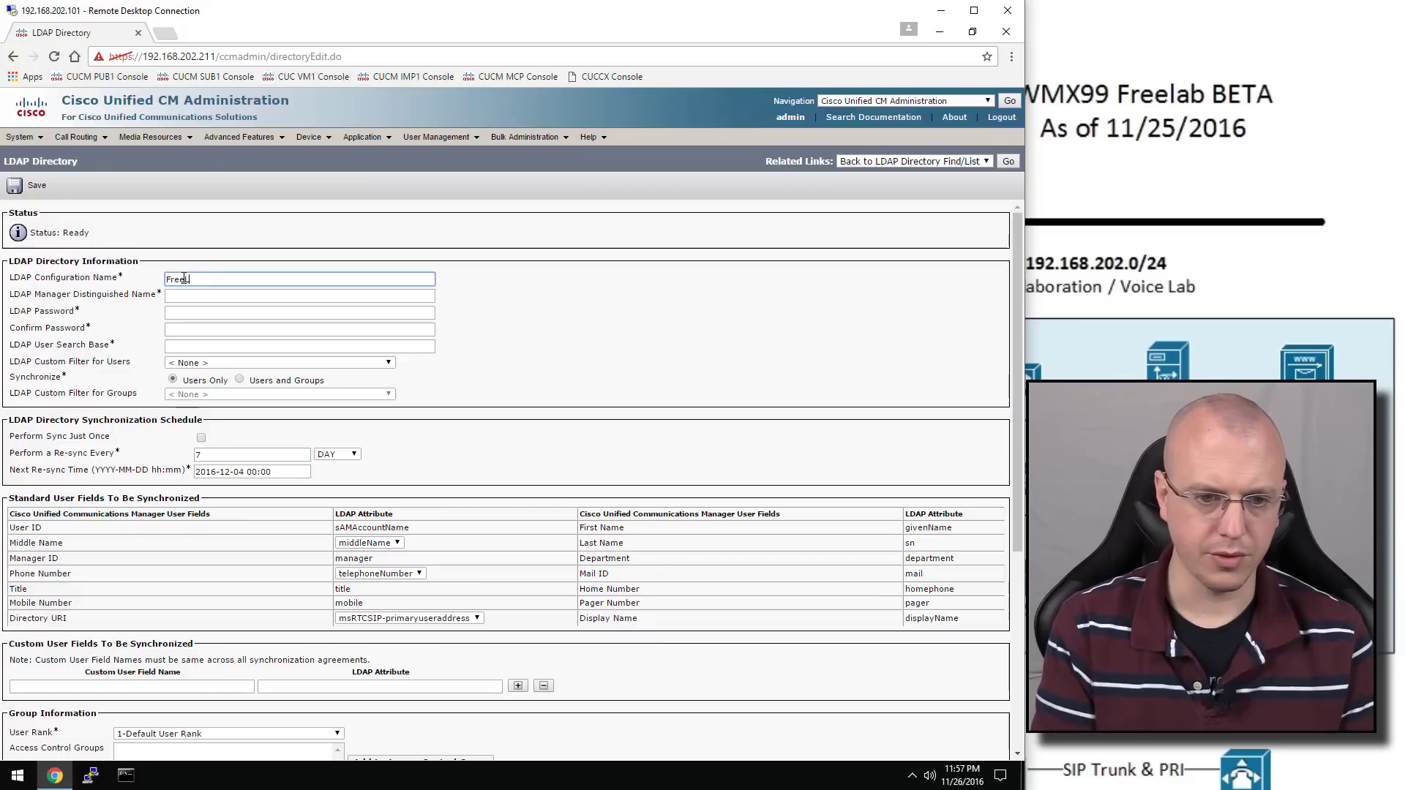
{"action": "type", "text": "ab_"}
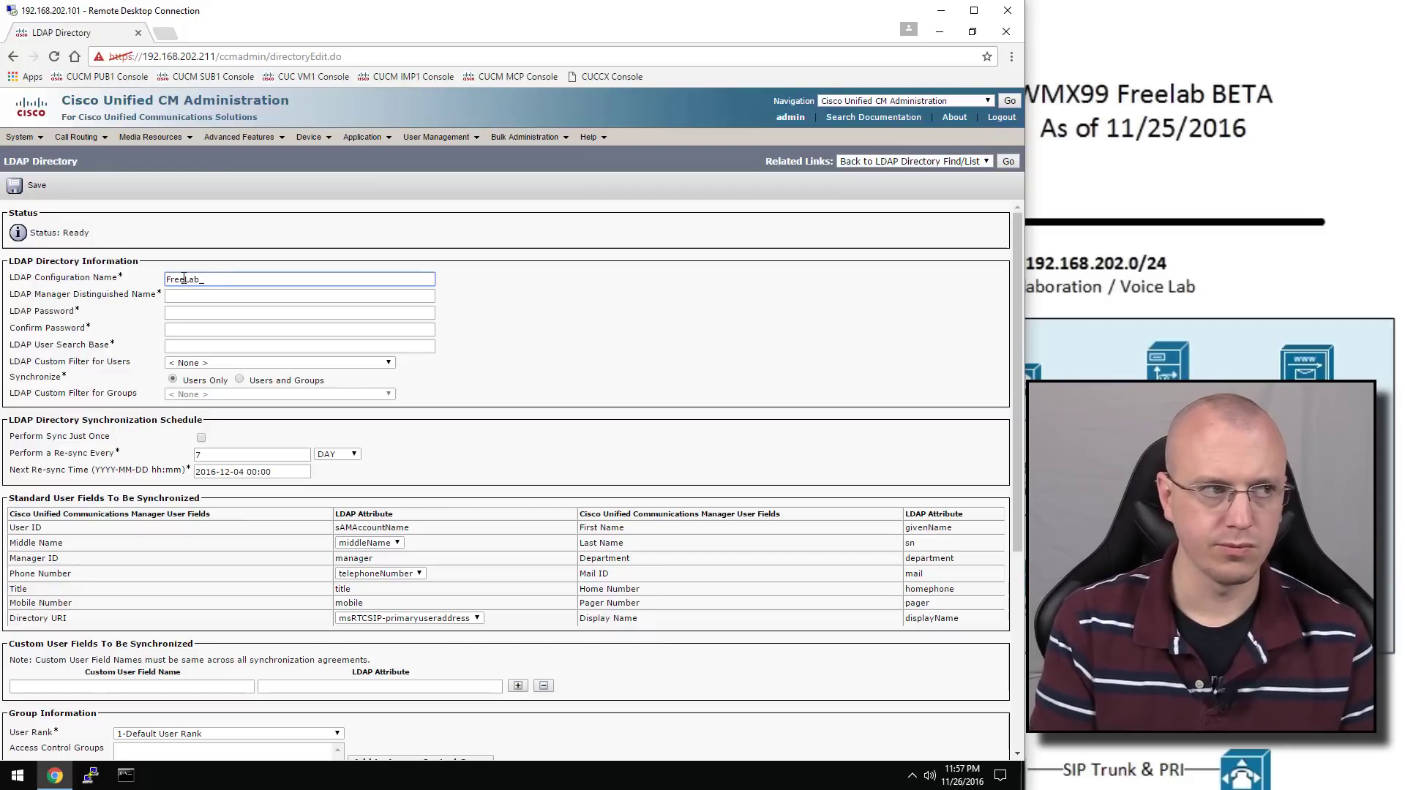
{"action": "type", "text": "AD"}
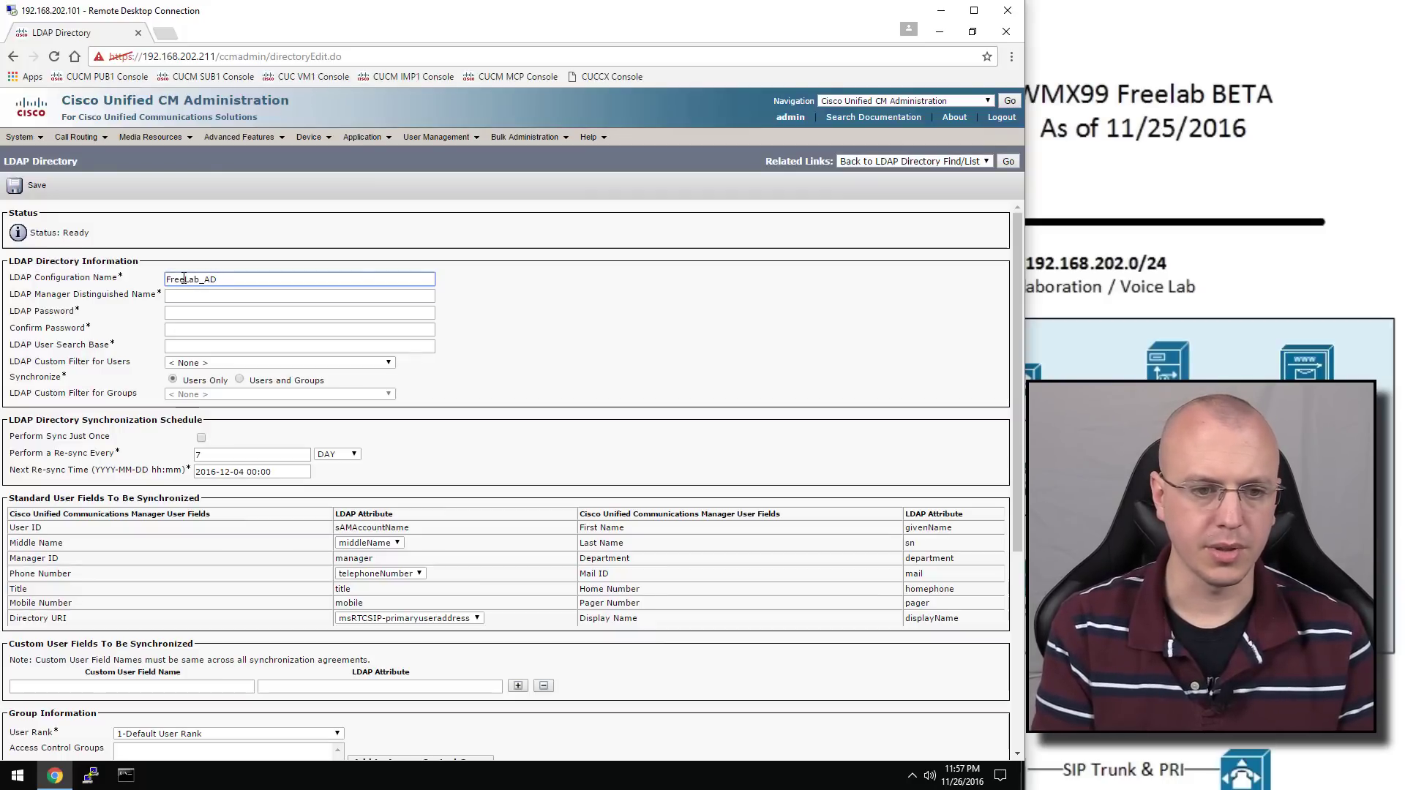
{"action": "key", "text": "Tab"}
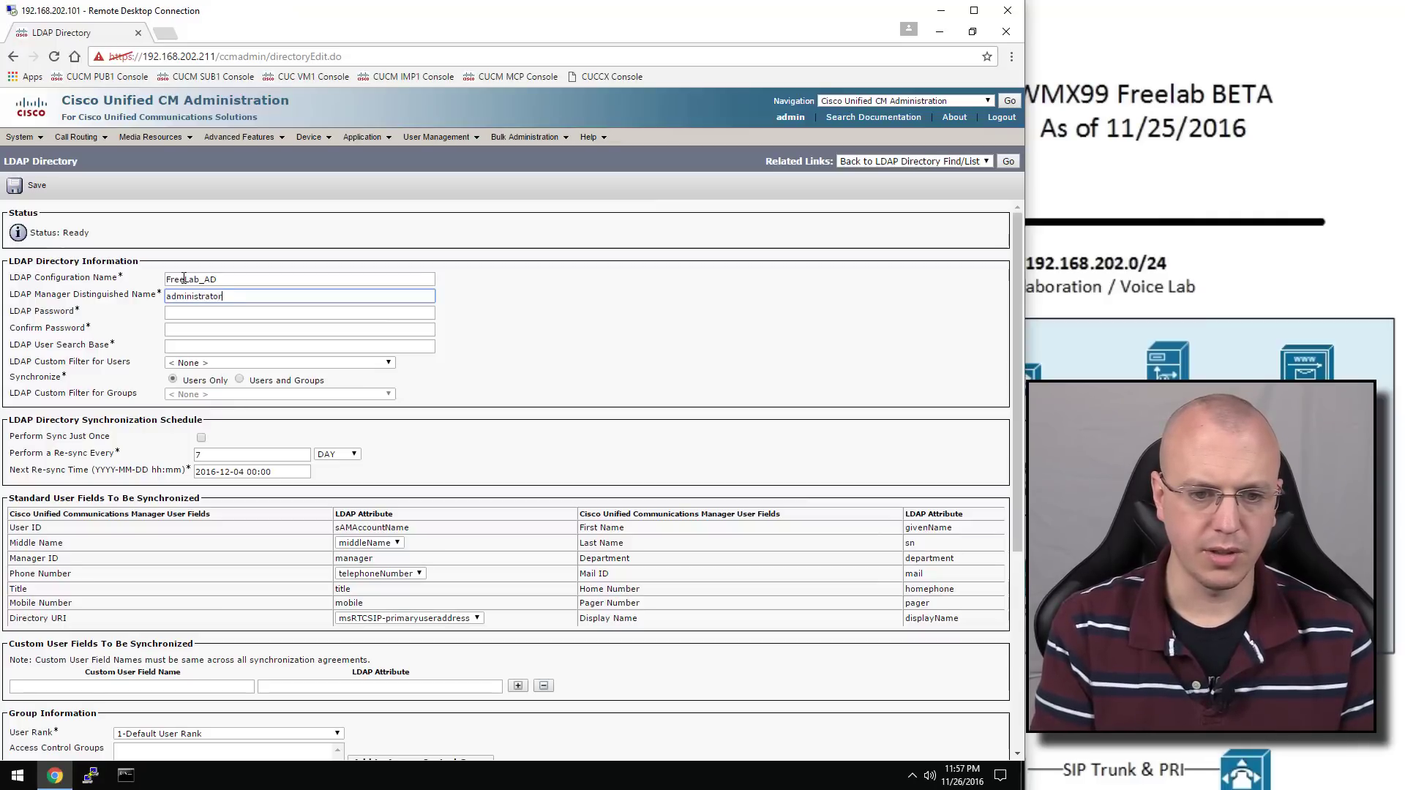
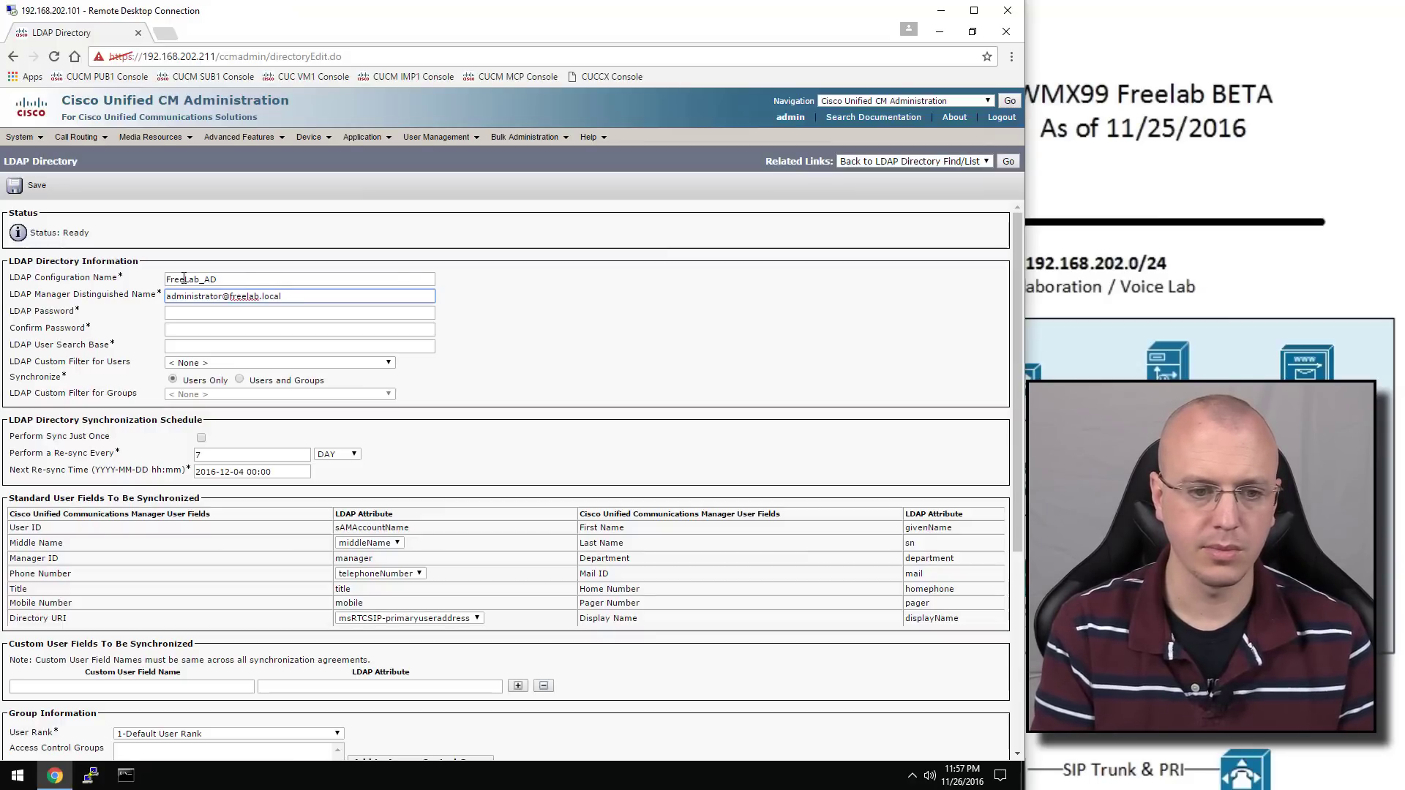
{"action": "key", "text": "Tab"}
{"action": "type", "text": "••"}
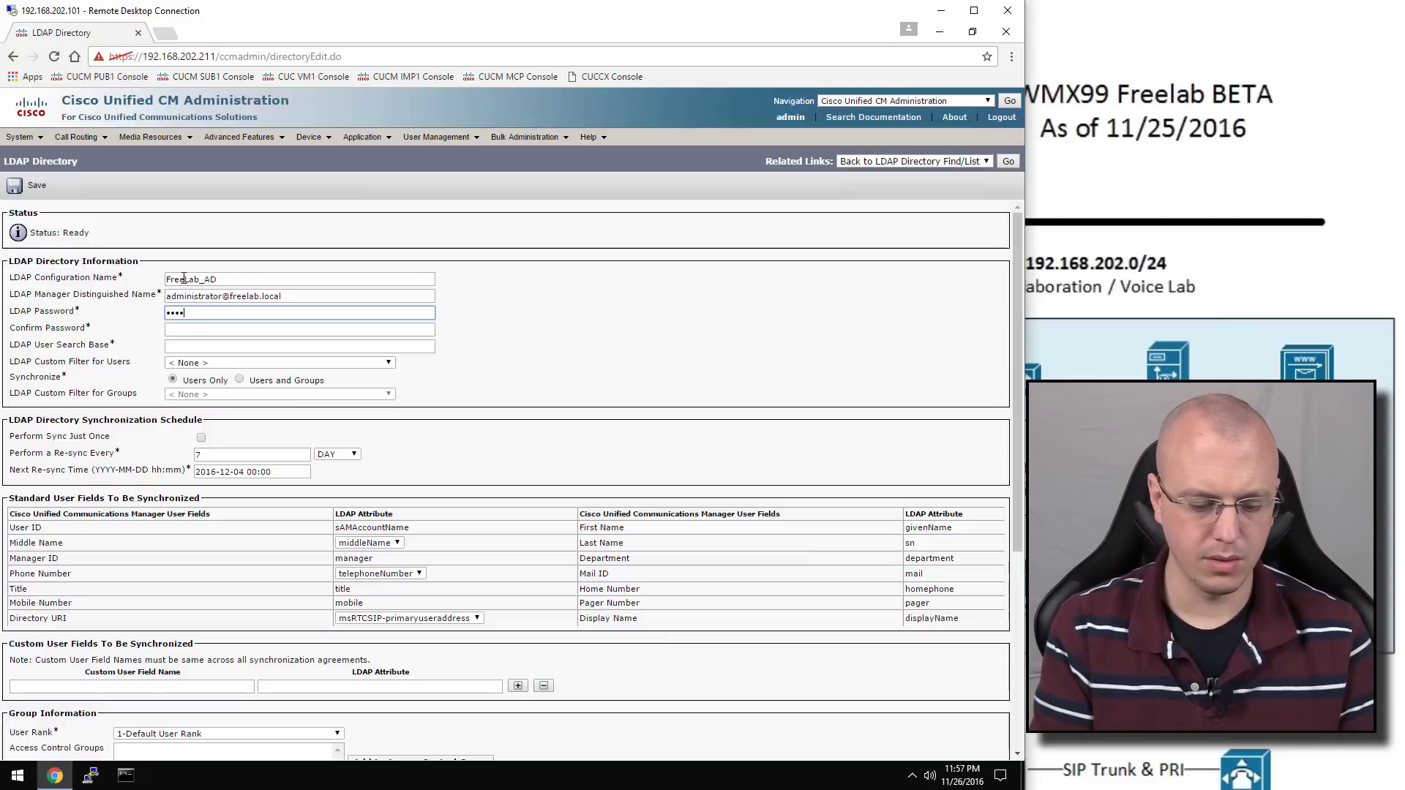
{"action": "key", "text": "Tab"}
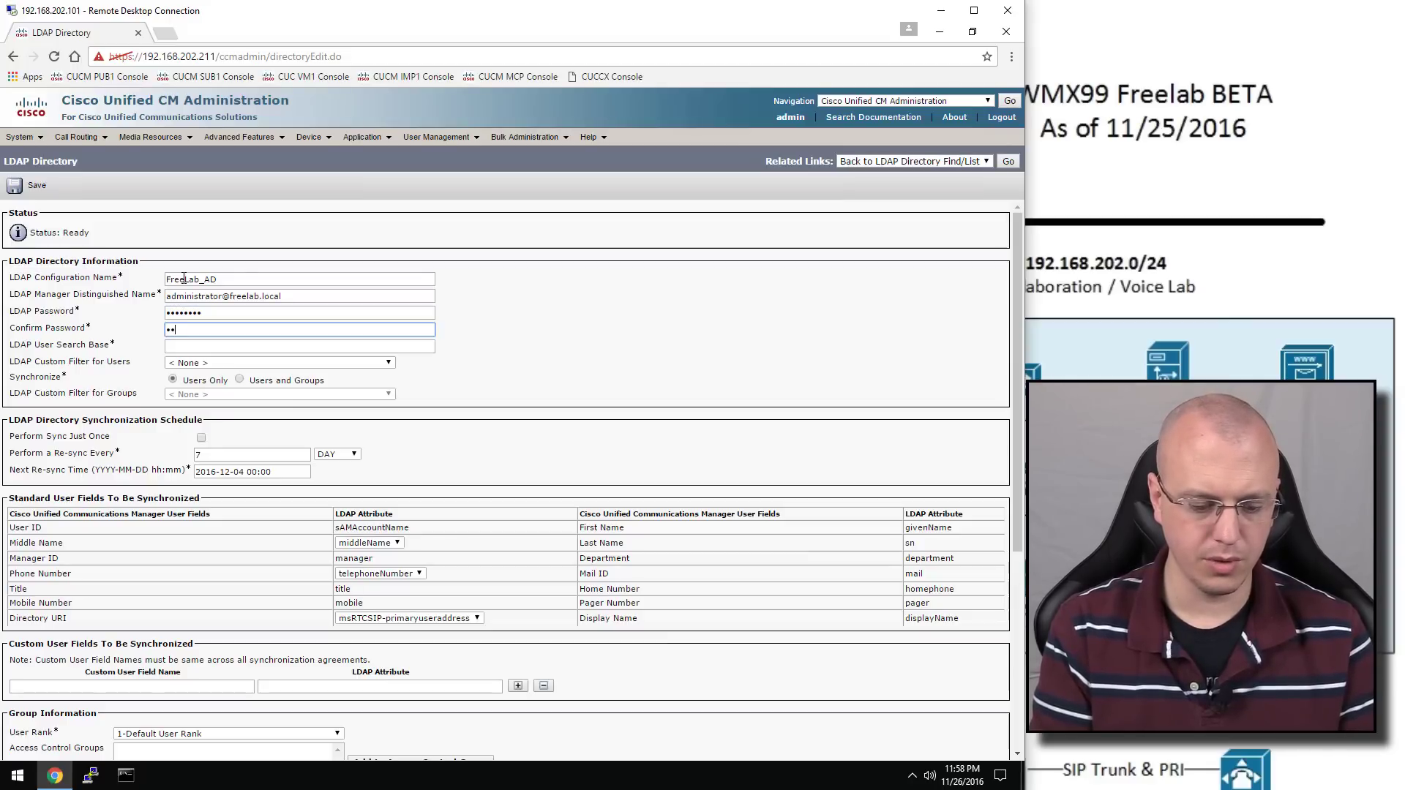
{"action": "type", "text": "••••••••"}
{"action": "key", "text": "Tab"}
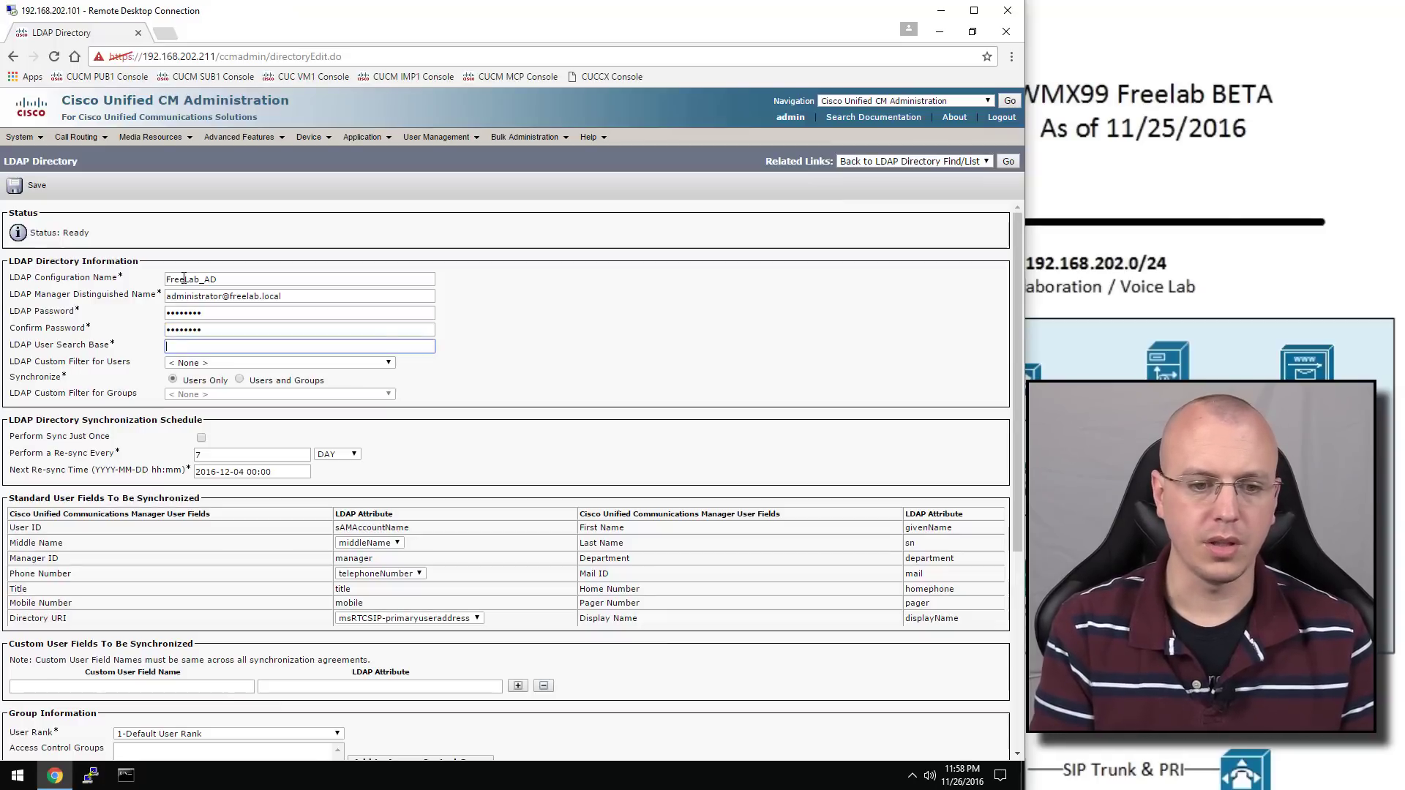
{"action": "type", "text": "ou"}
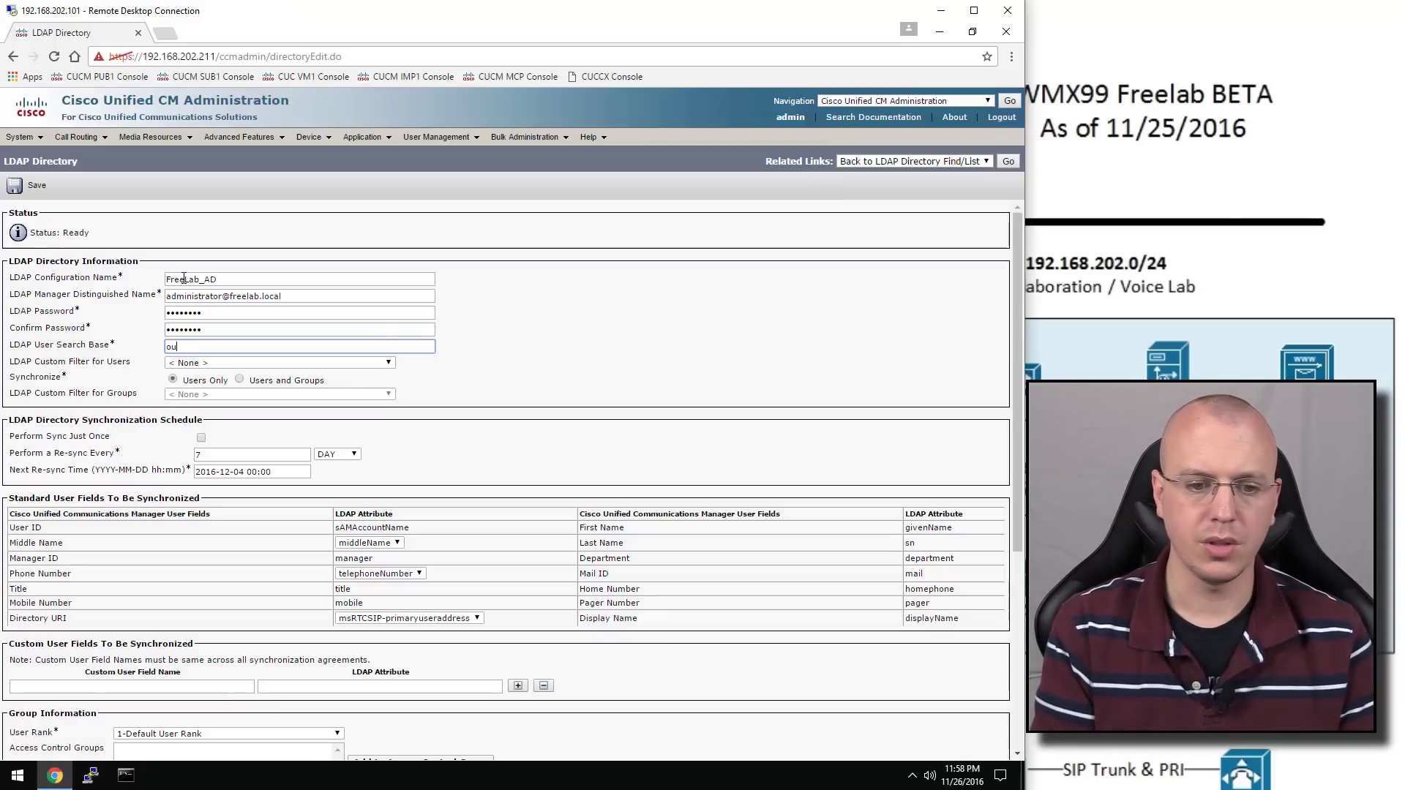
{"action": "type", "text": "=voip,d"}
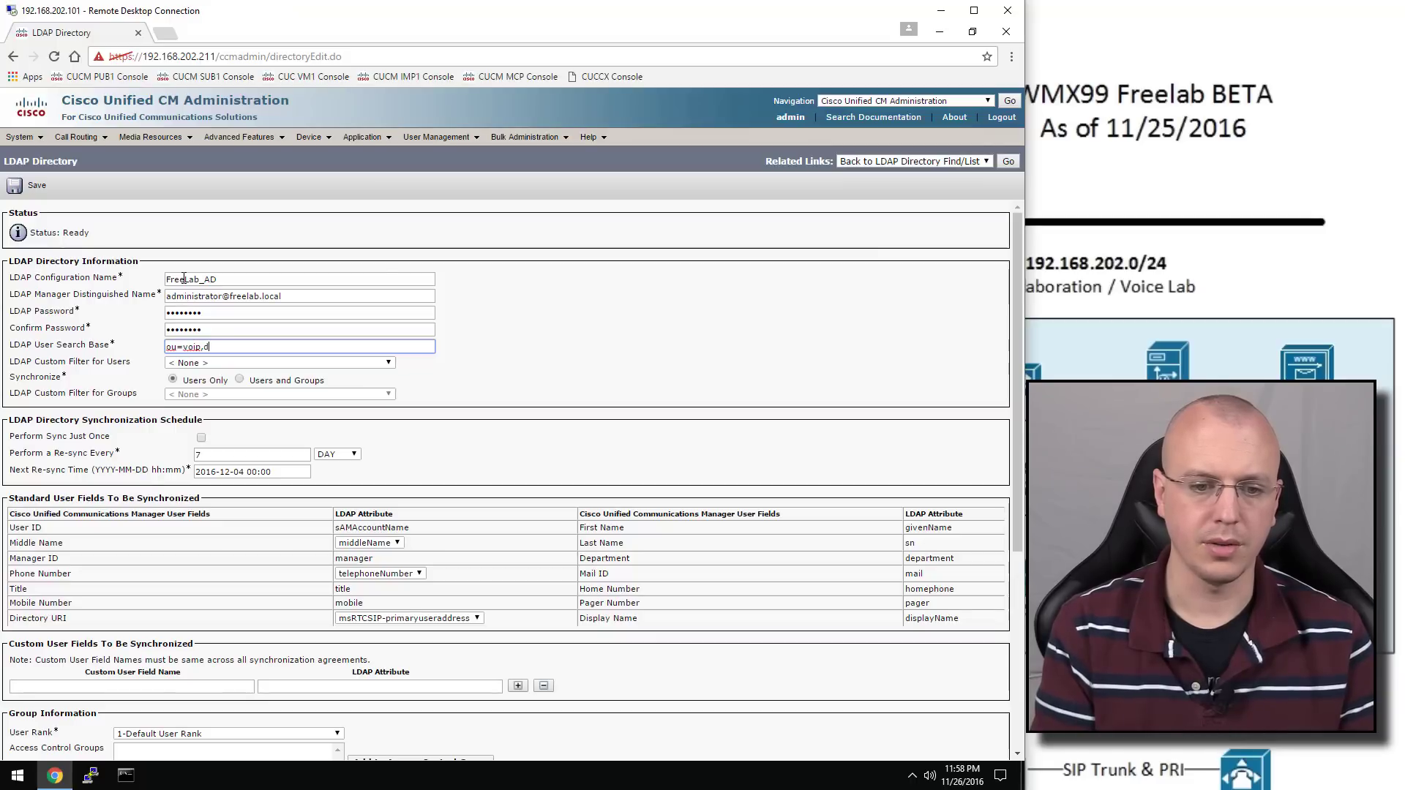
{"action": "type", "text": "c=freel"}
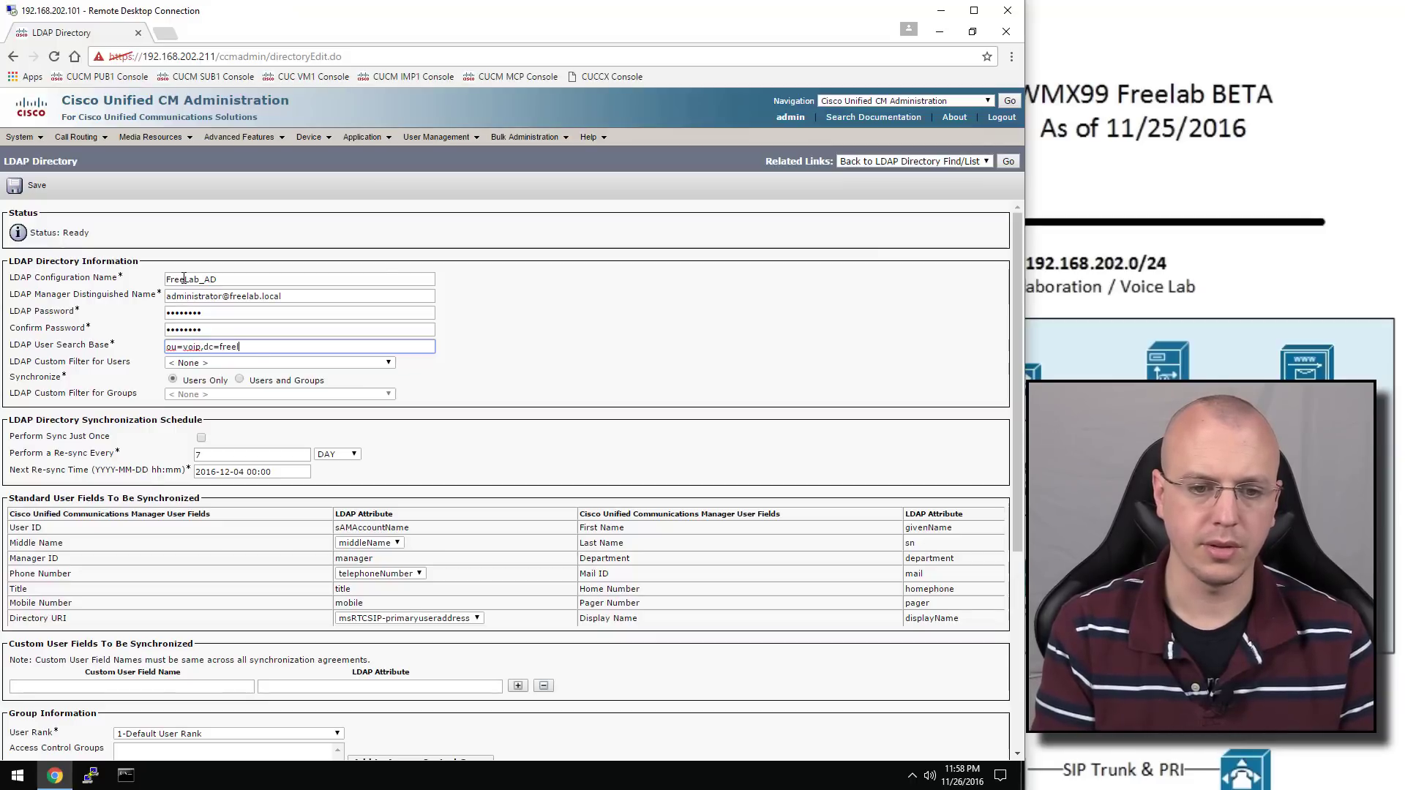
{"action": "type", "text": "ab,dc=local"}
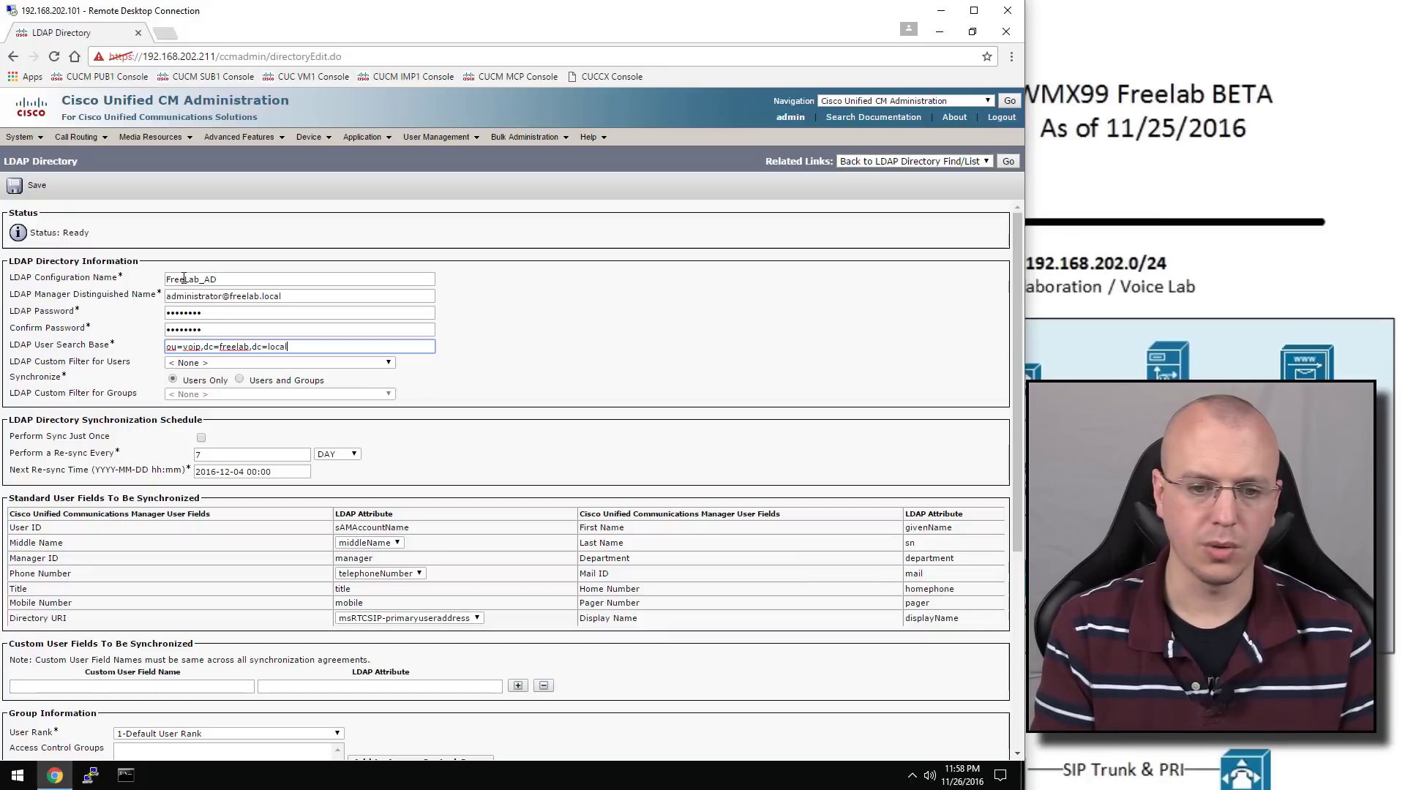
Set the LDAP server host to 192.168.202.254 and save the directory
{"action": "scroll", "coordinate": [224, 410], "scroll_direction": "down", "scroll_amount": 3}
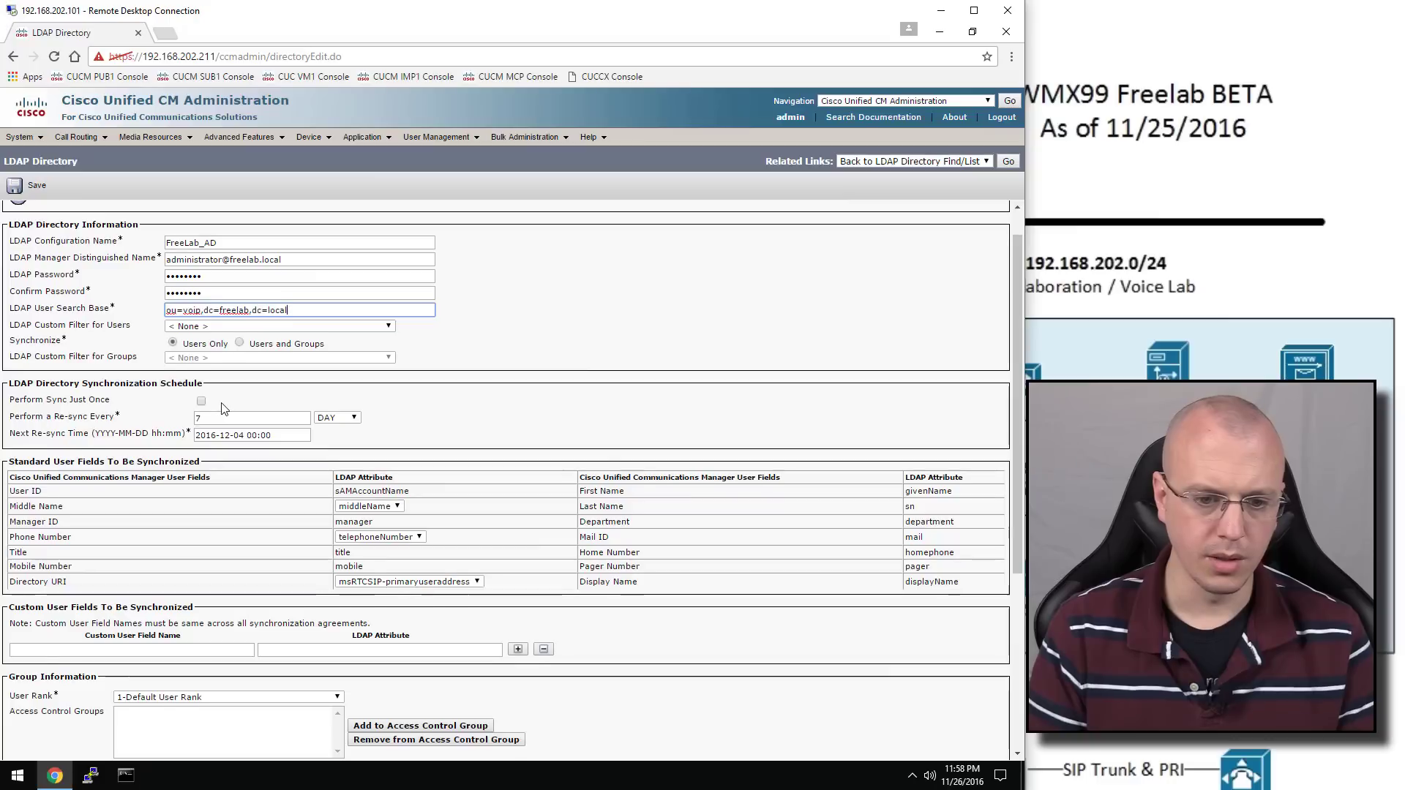
{"action": "scroll", "coordinate": [223, 416], "scroll_direction": "down", "scroll_amount": 2}
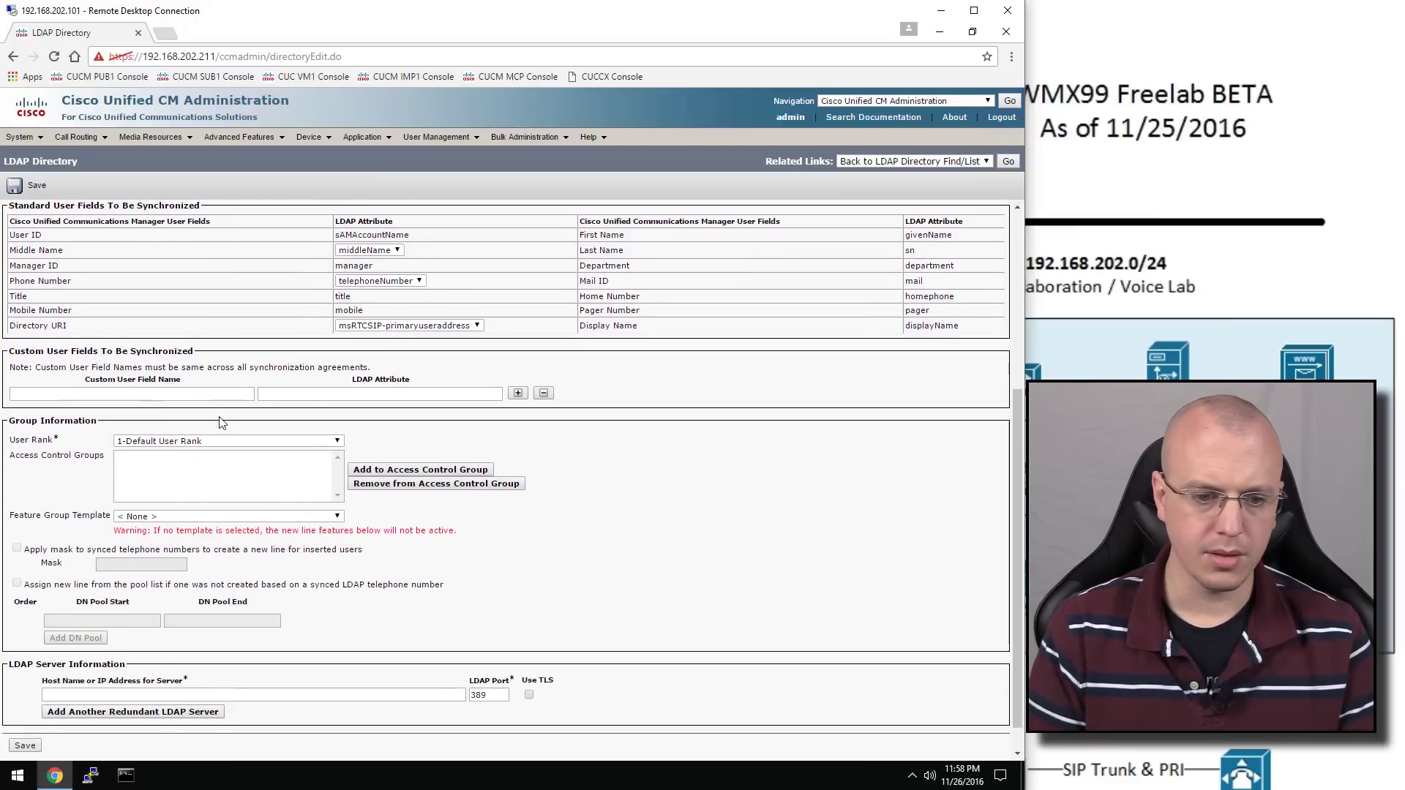
{"action": "scroll", "coordinate": [128, 330], "scroll_direction": "up", "scroll_amount": 3}
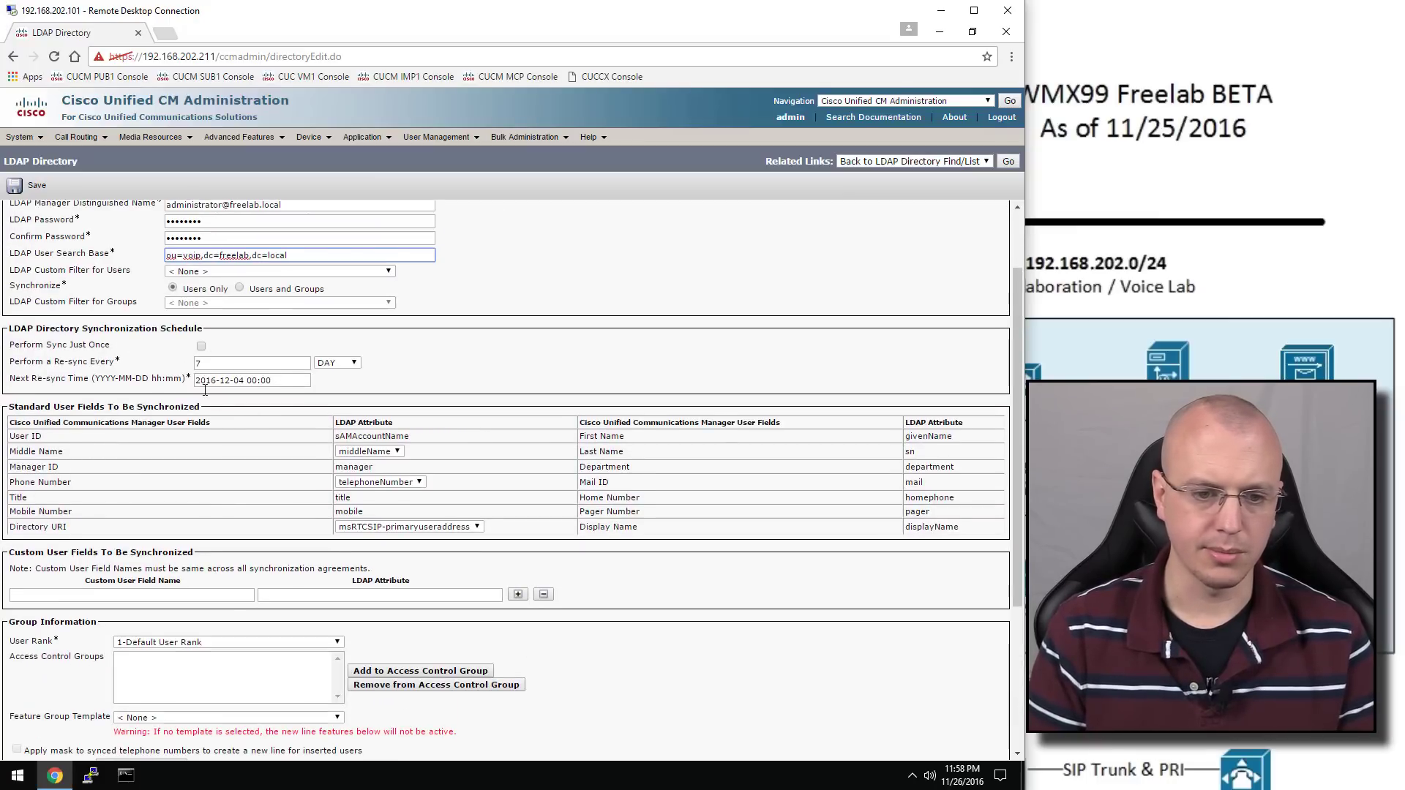
{"action": "scroll", "coordinate": [190, 387], "scroll_direction": "down", "scroll_amount": 3}
{"action": "scroll", "coordinate": [206, 410], "scroll_direction": "down", "scroll_amount": 1}
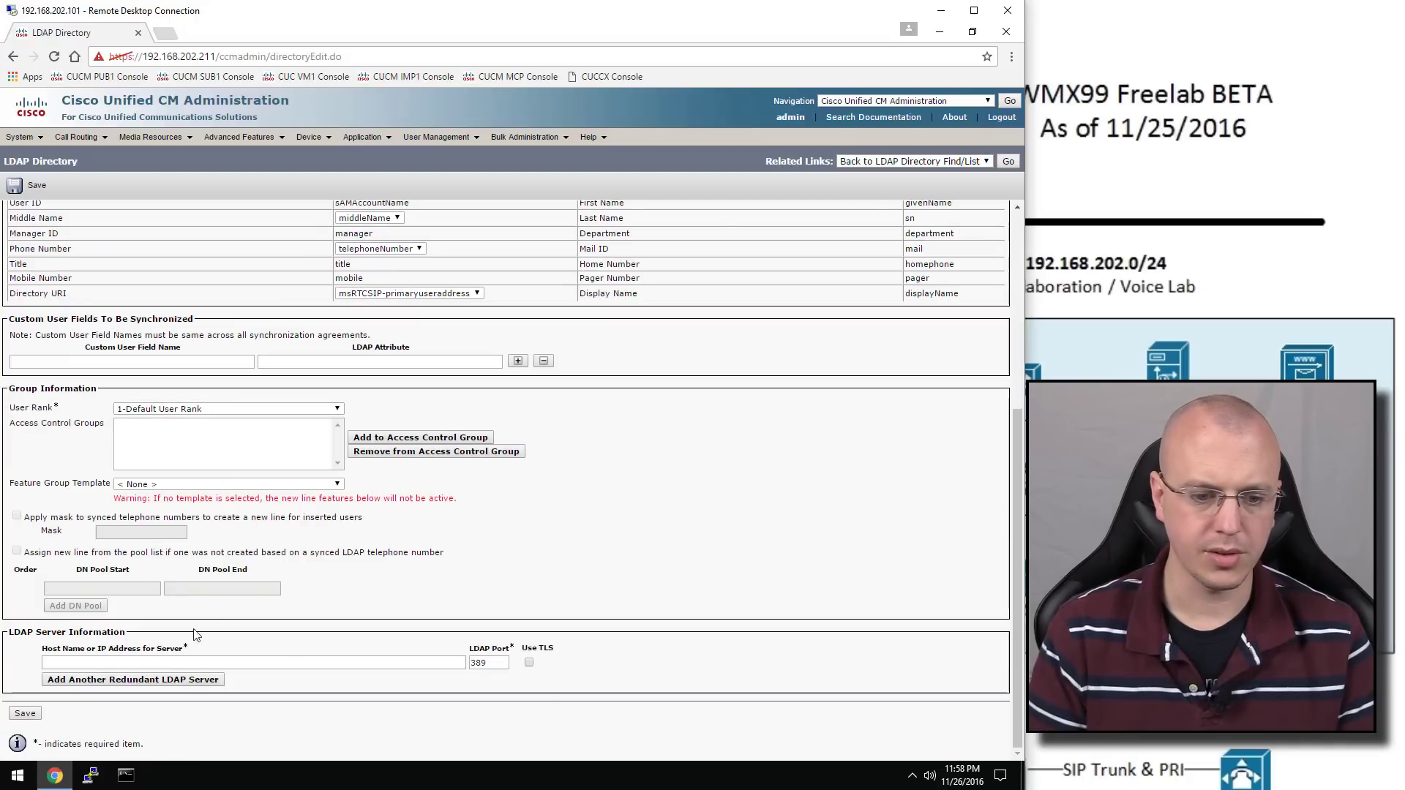
{"action": "left_click", "coordinate": [174, 661]}
{"action": "type", "text": "172"}
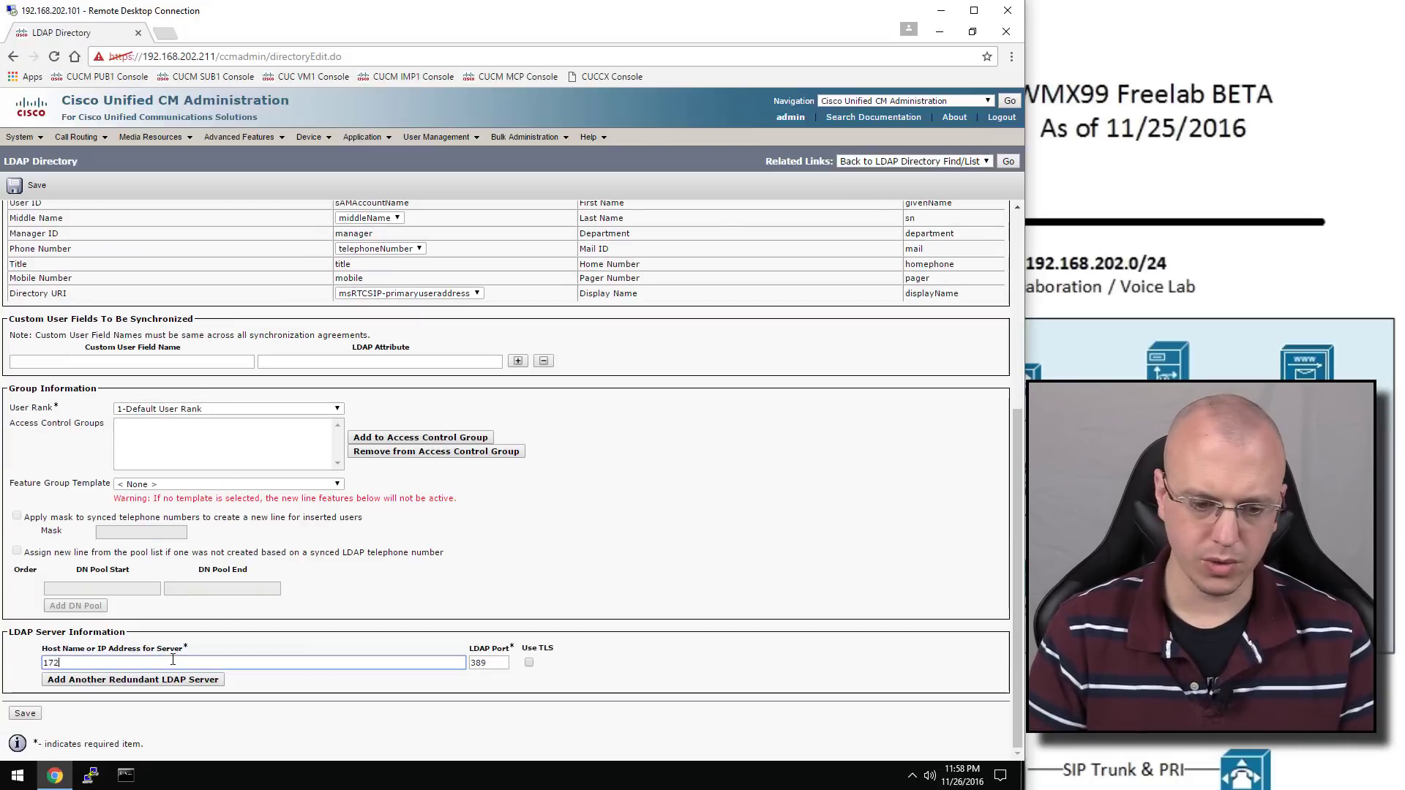
{"action": "type", "text": "192."}
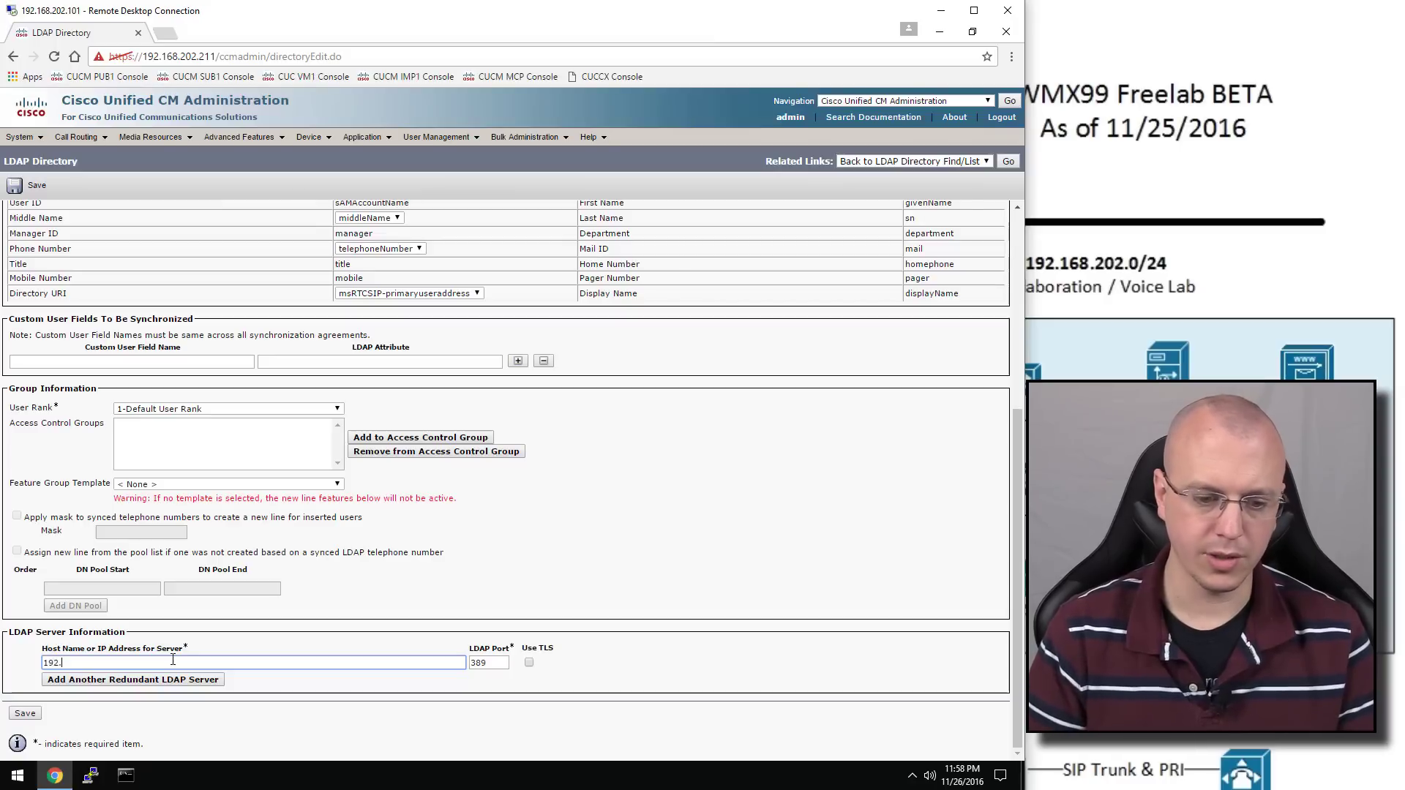
{"action": "type", "text": "168.2"}
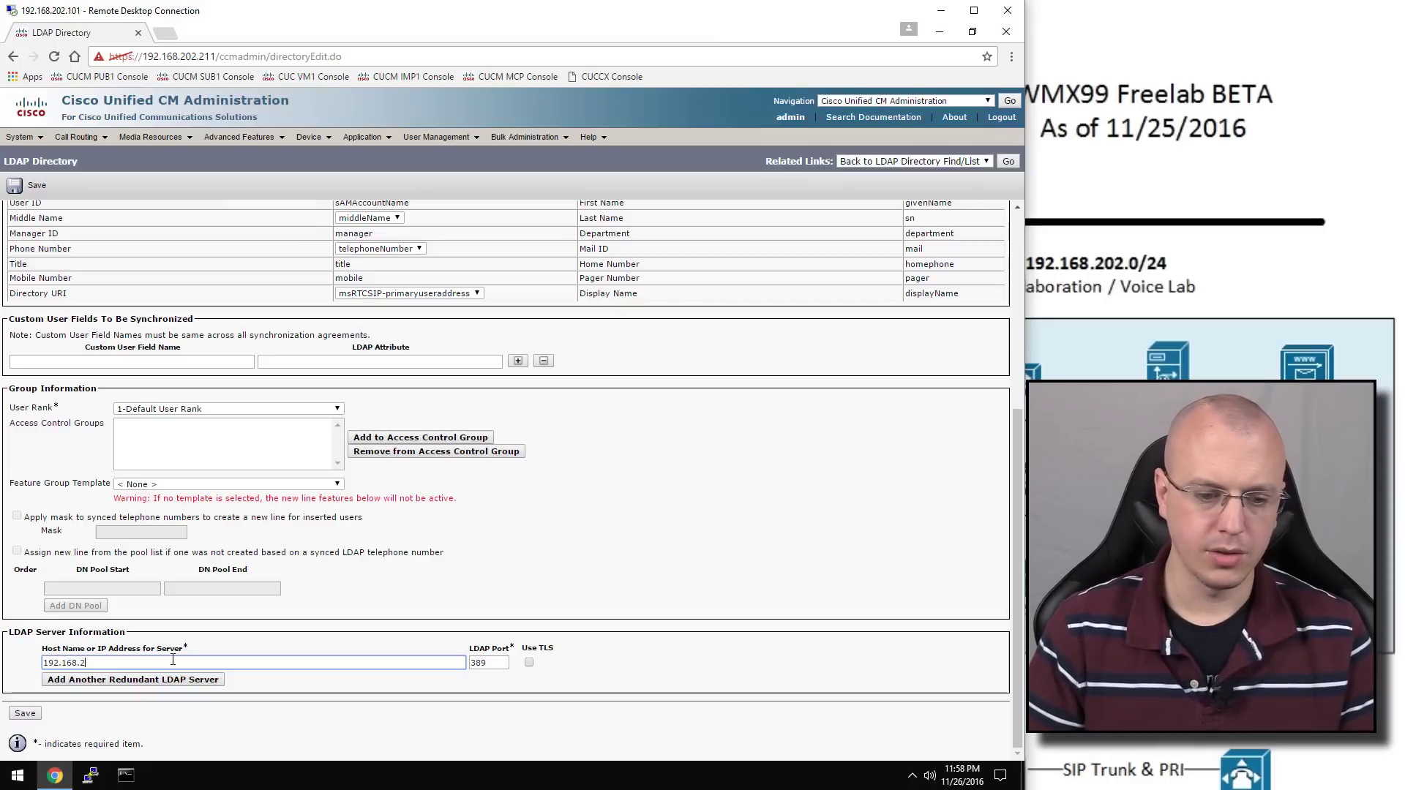
{"action": "type", "text": "02.254"}
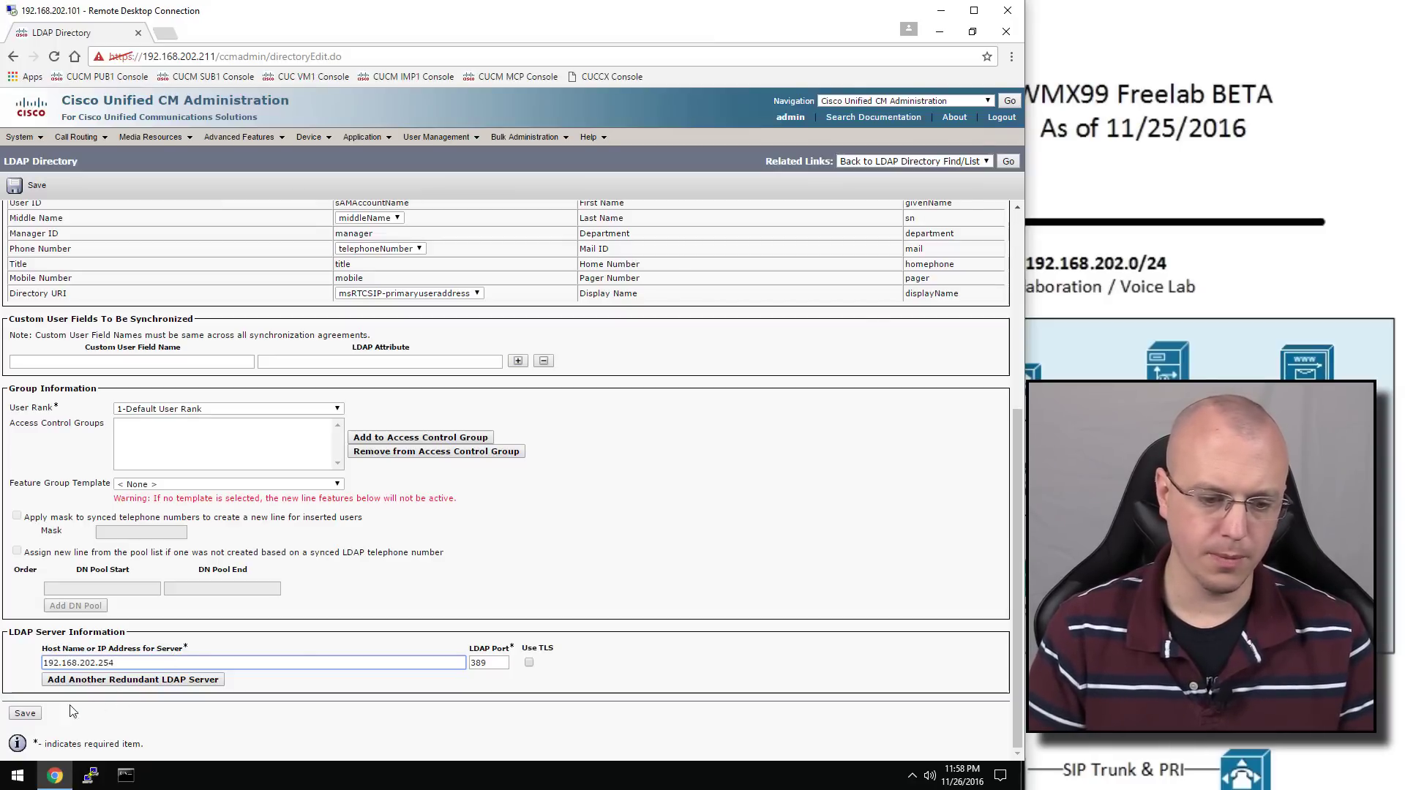
{"action": "left_click", "coordinate": [25, 714]}
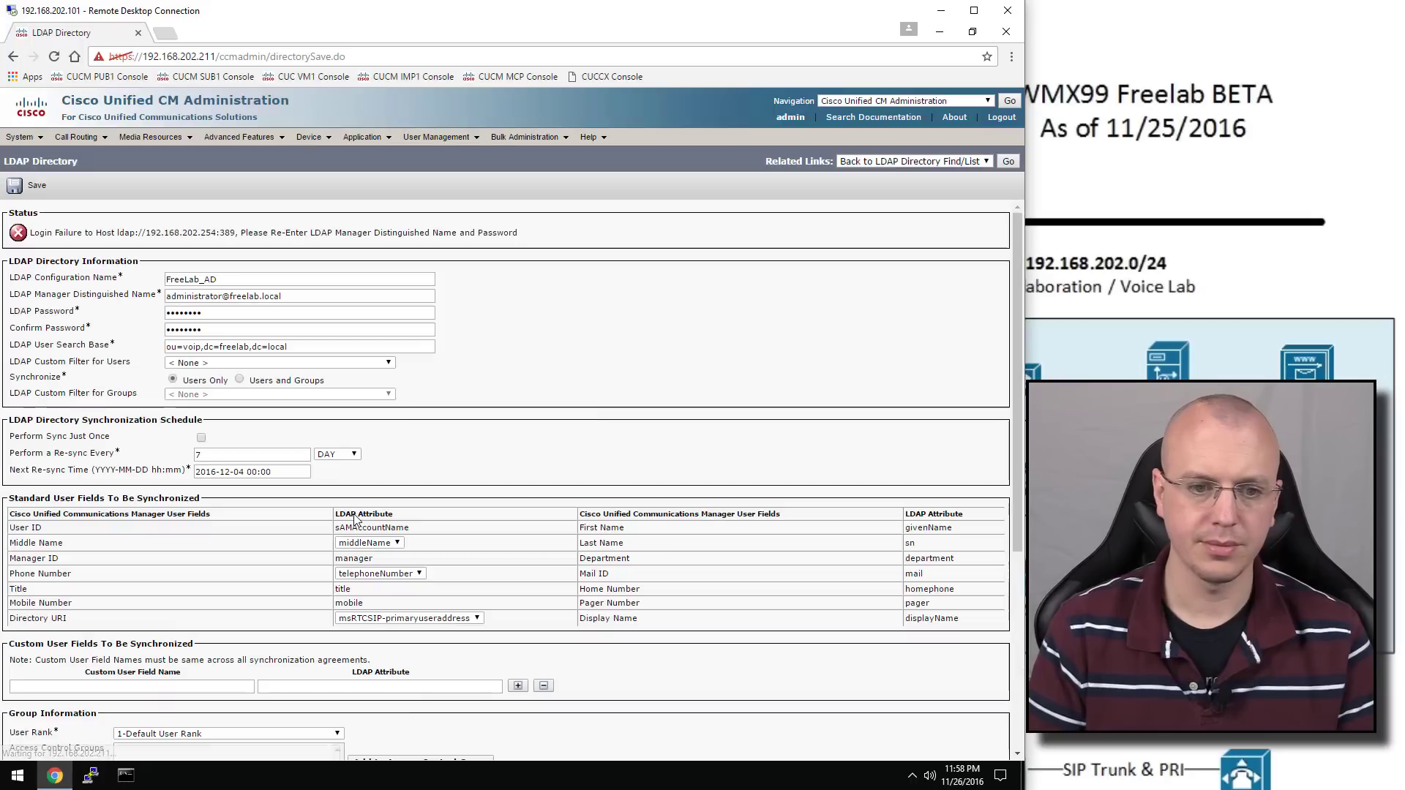
Retype the LDAP manager password and its confirmation, then save FreeLab_AD again
{"action": "left_click", "coordinate": [175, 313]}
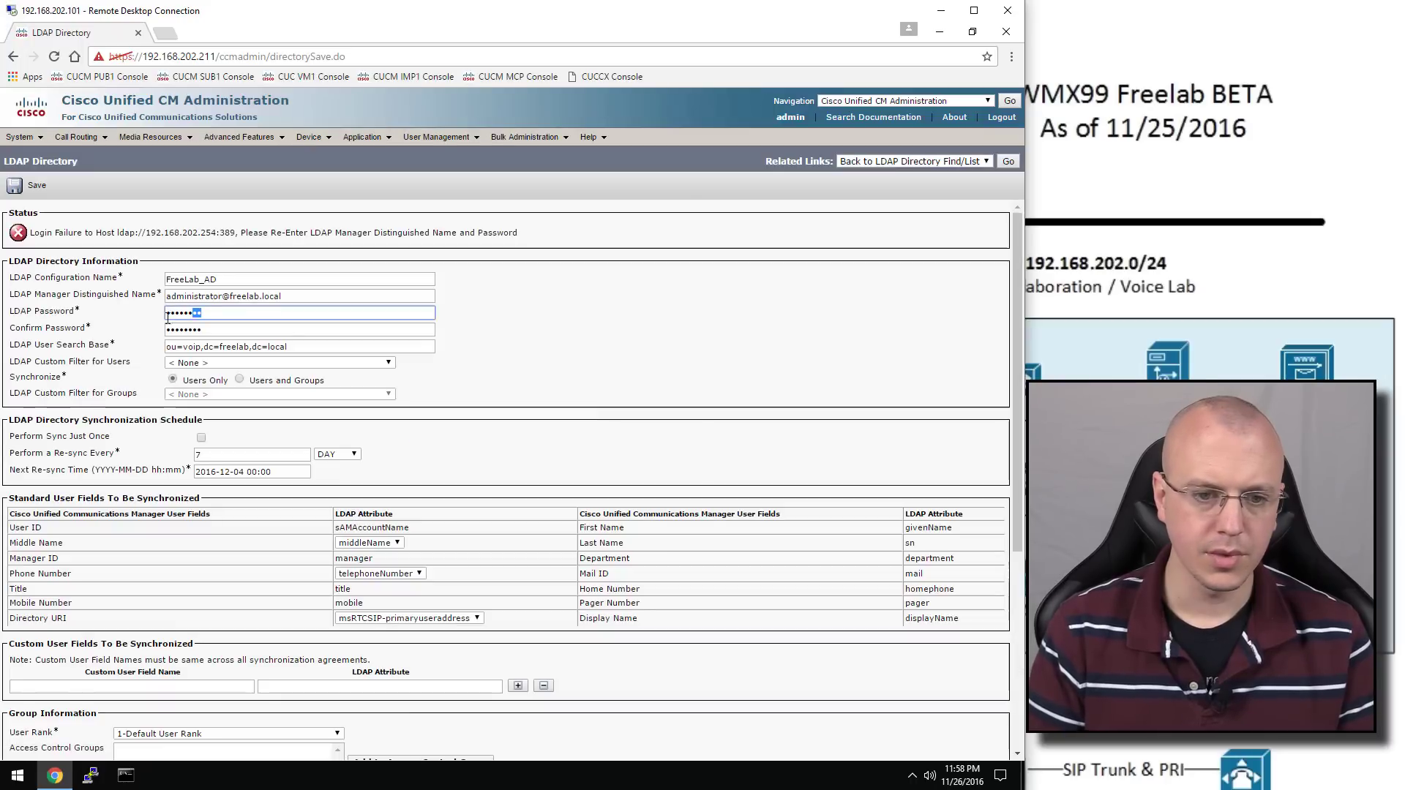
{"action": "key", "text": "ctrl+a"}
{"action": "type", "text": "C1"}
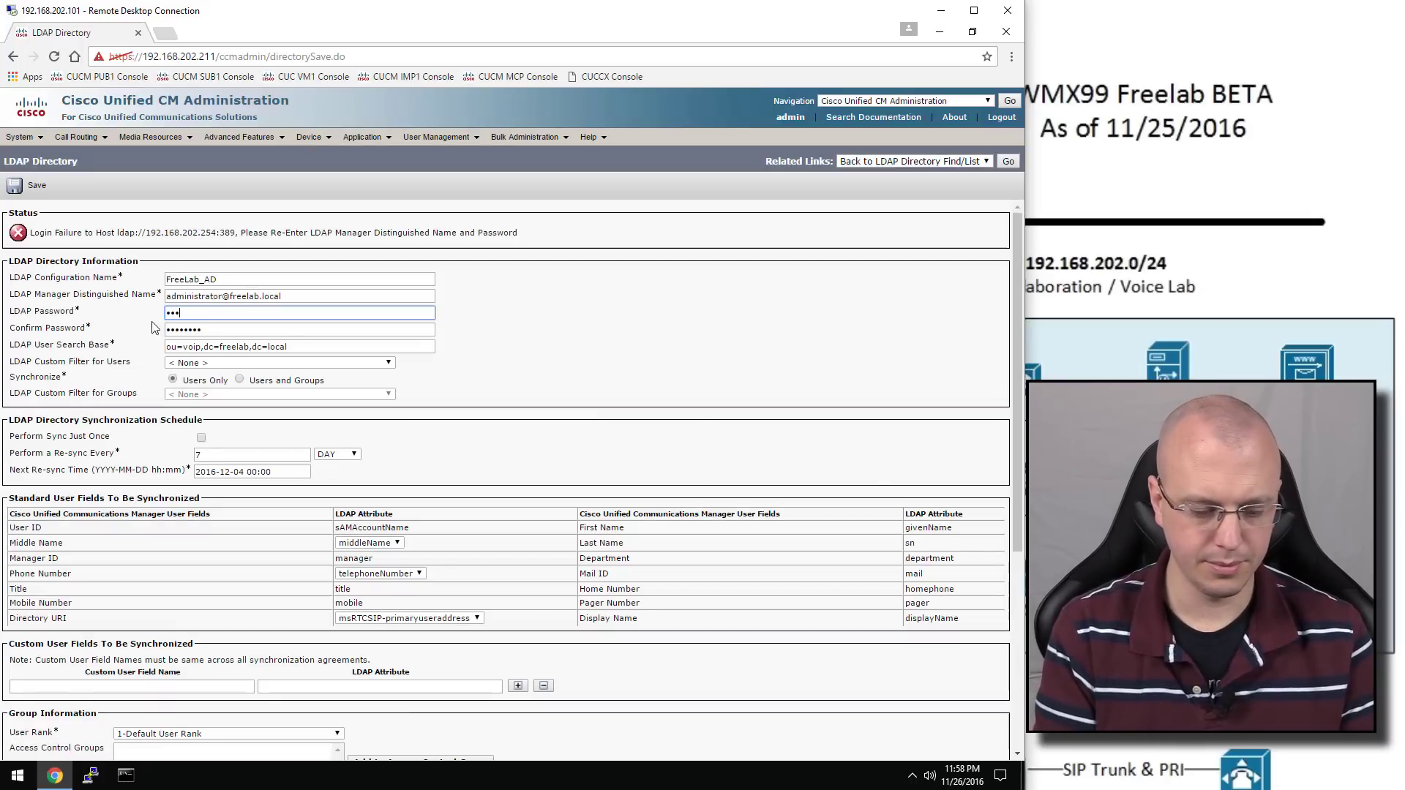
{"action": "type", "text": "sco12"}
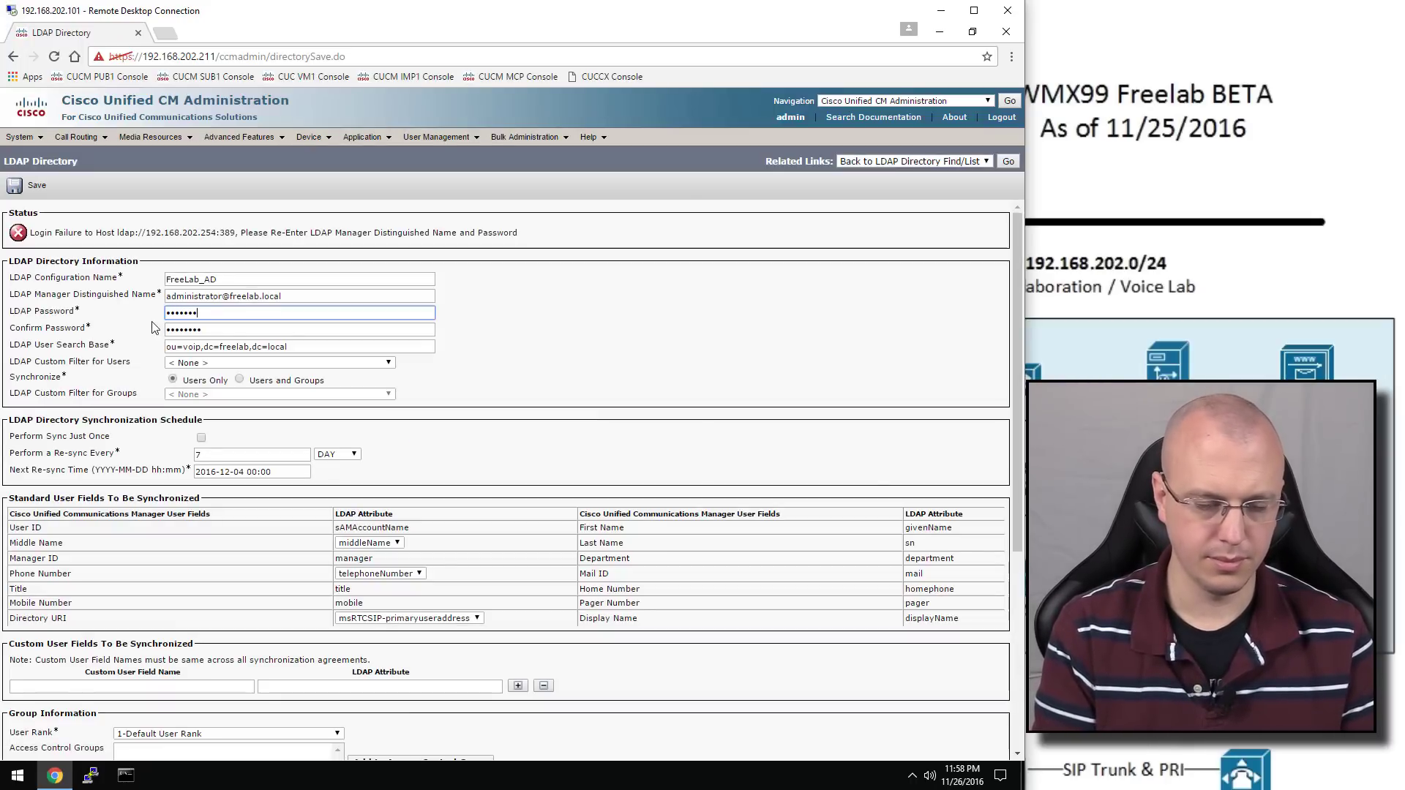
{"action": "type", "text": "3"}
{"action": "key", "text": "Tab"}
{"action": "type", "text": "C1sc"}
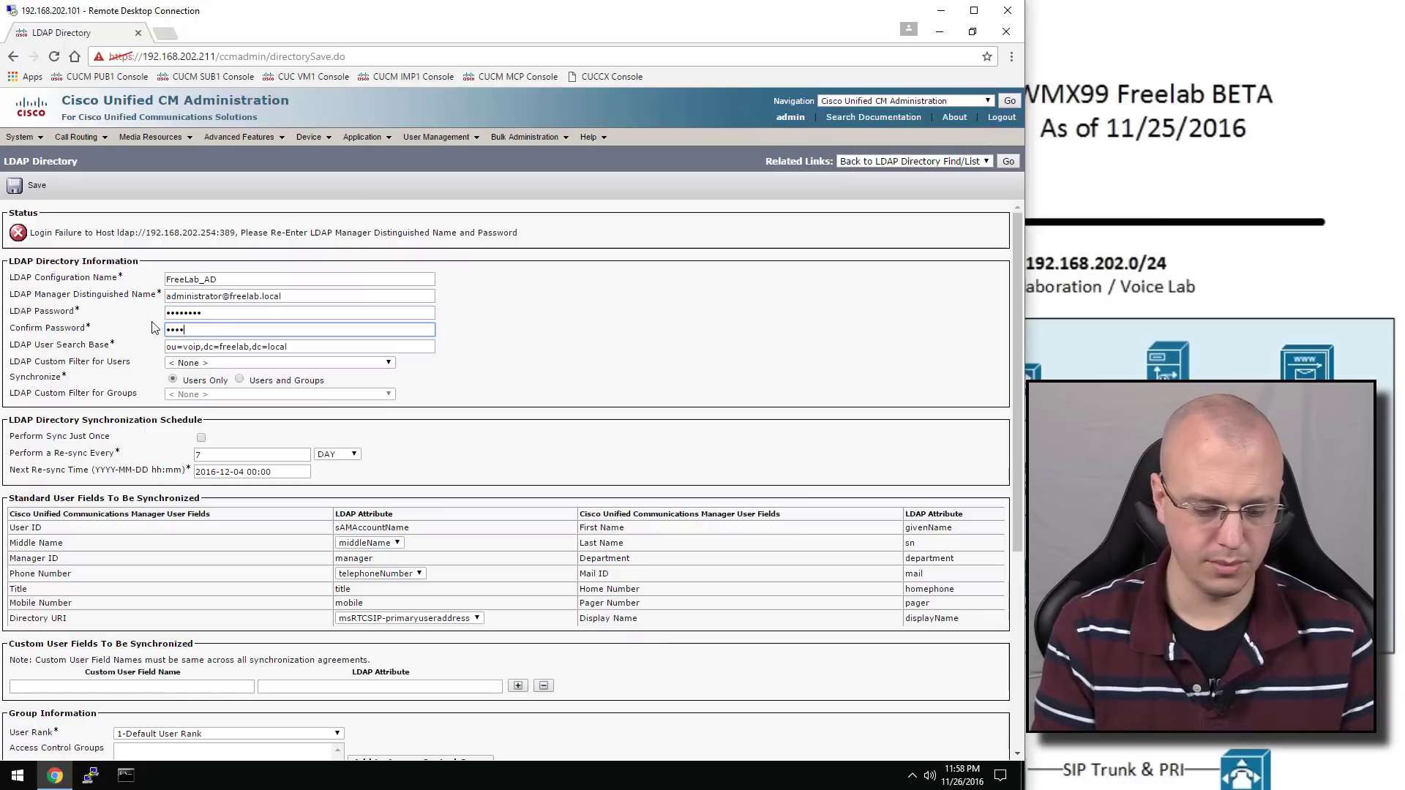
{"action": "left_click", "coordinate": [35, 187]}
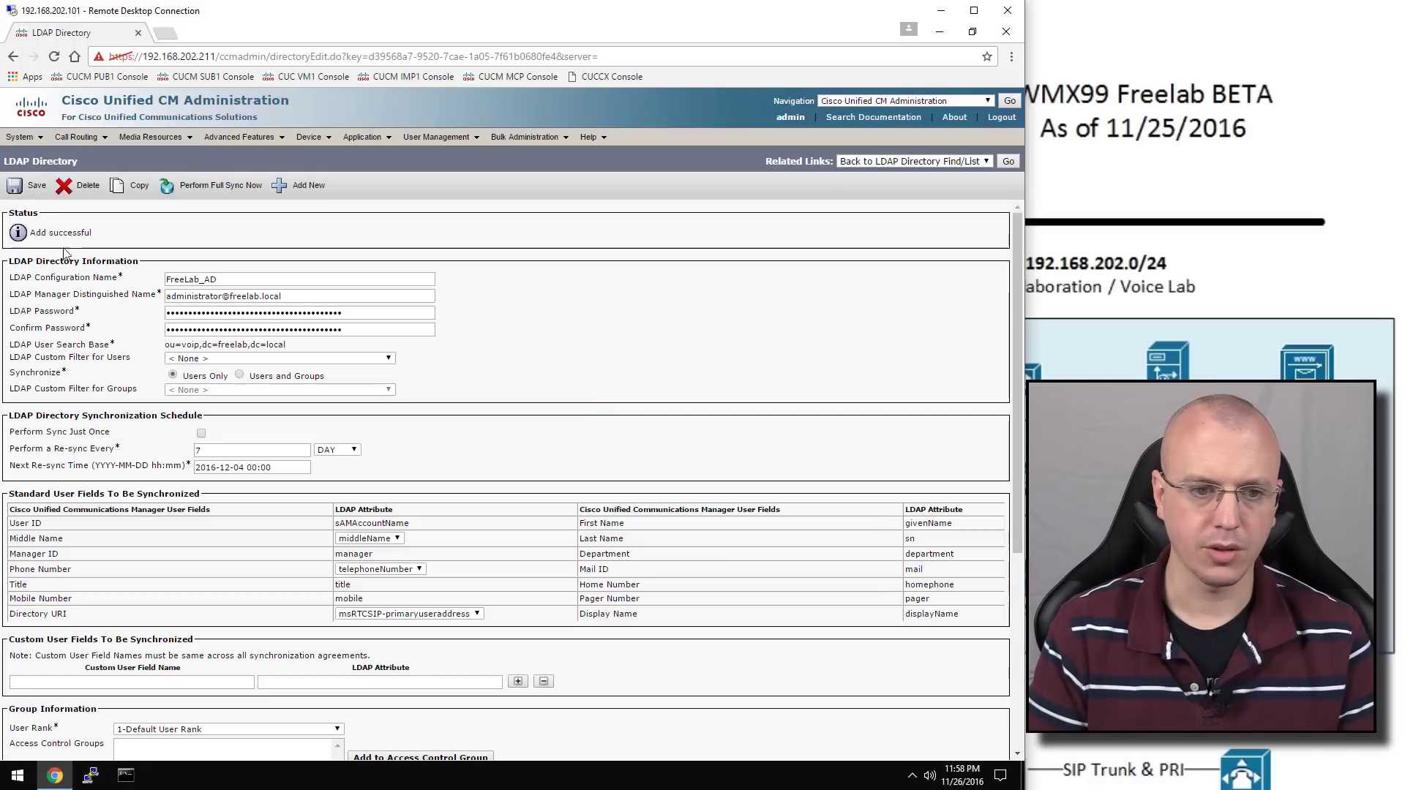
{"action": "mouse_move", "coordinate": [38, 141]}
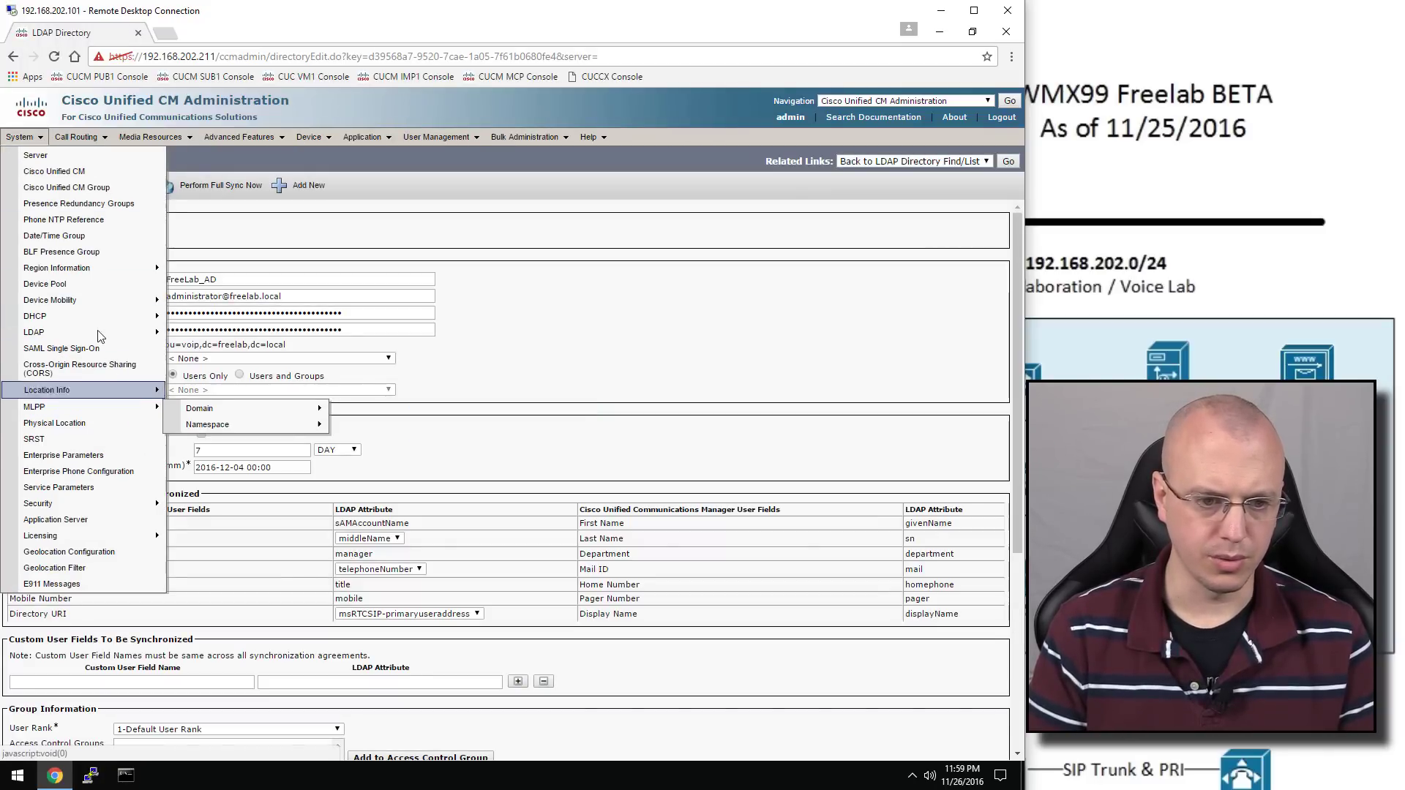
Enable LDAP authentication for end users with the manager account and password
{"action": "mouse_move", "coordinate": [98, 330]}
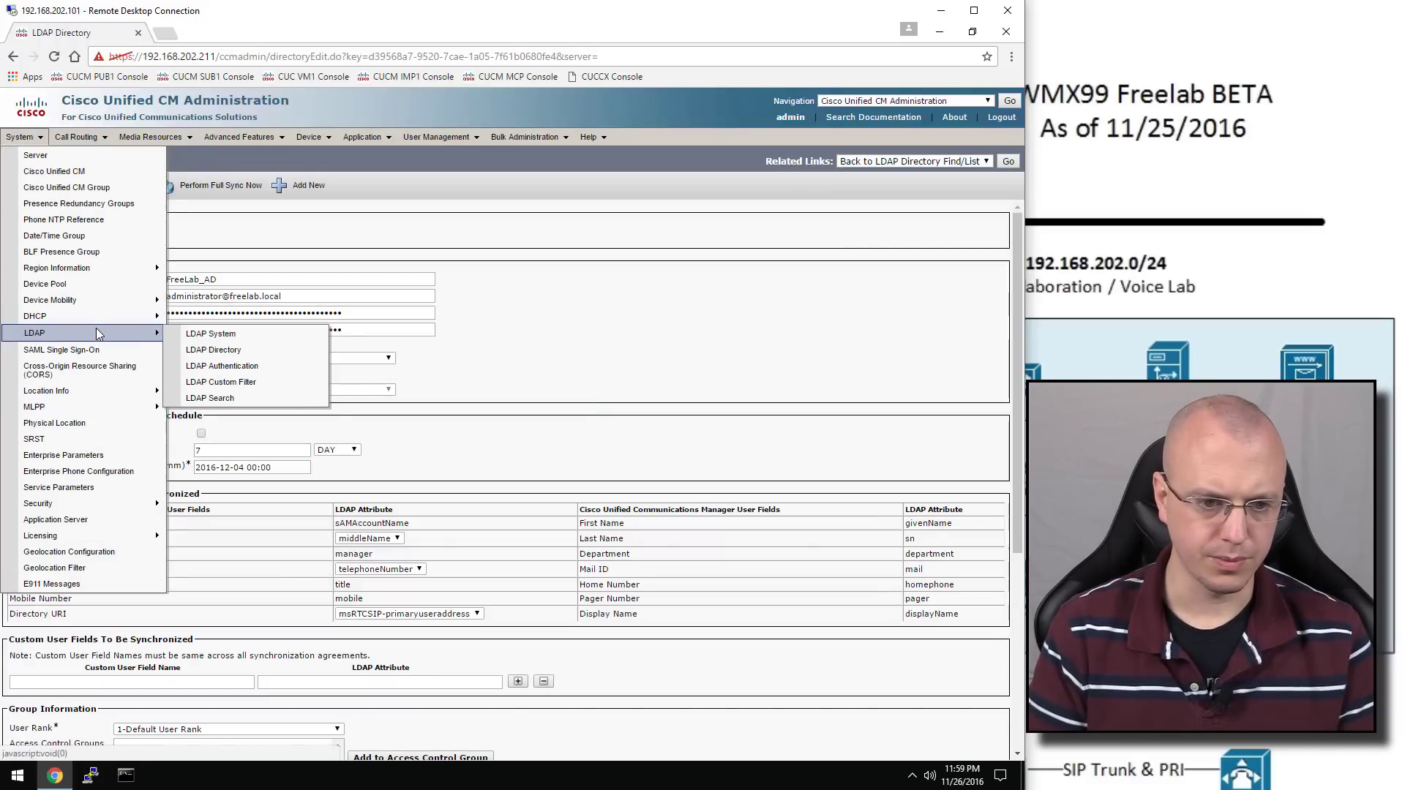
{"action": "left_click", "coordinate": [255, 372]}
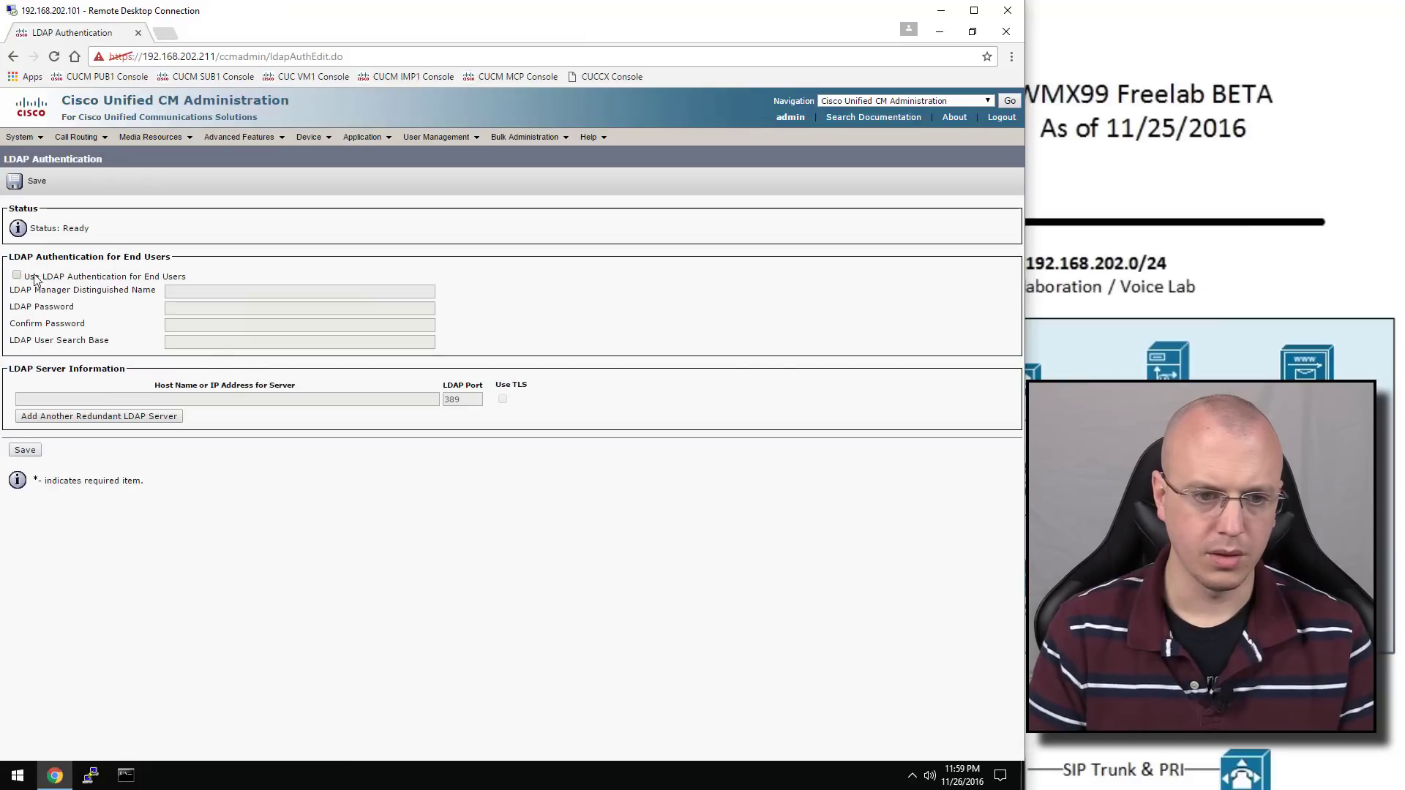
{"action": "left_click", "coordinate": [16, 276]}
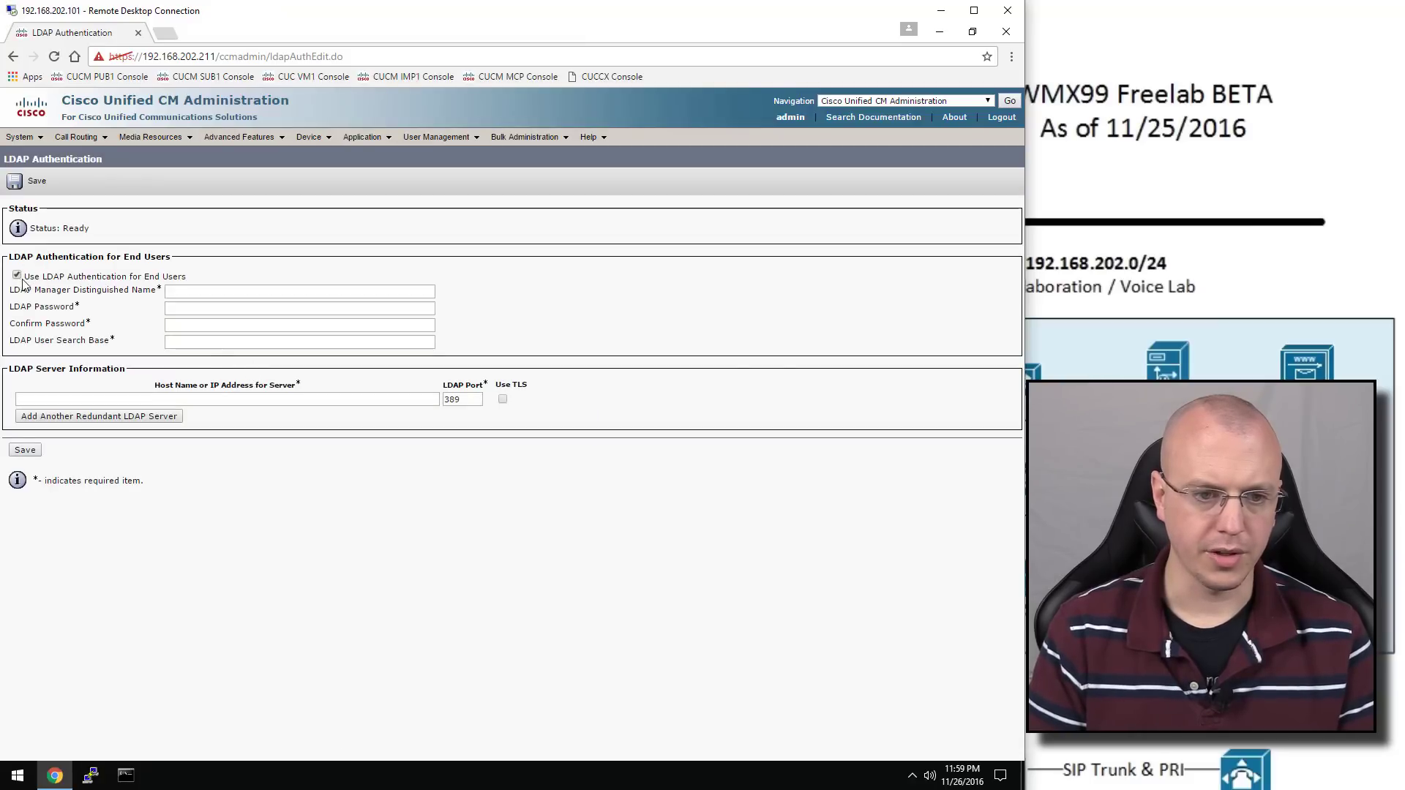
{"action": "left_click", "coordinate": [190, 290]}
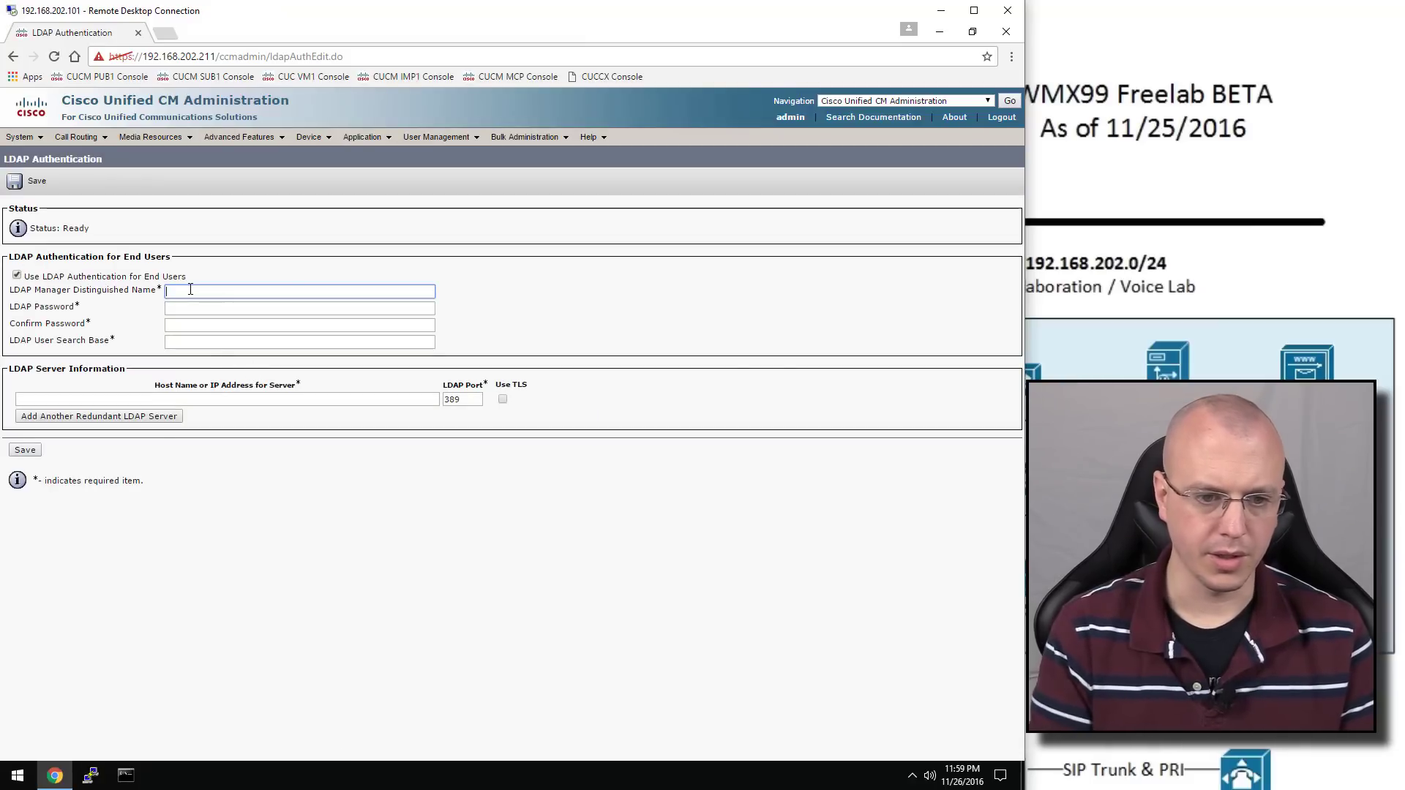
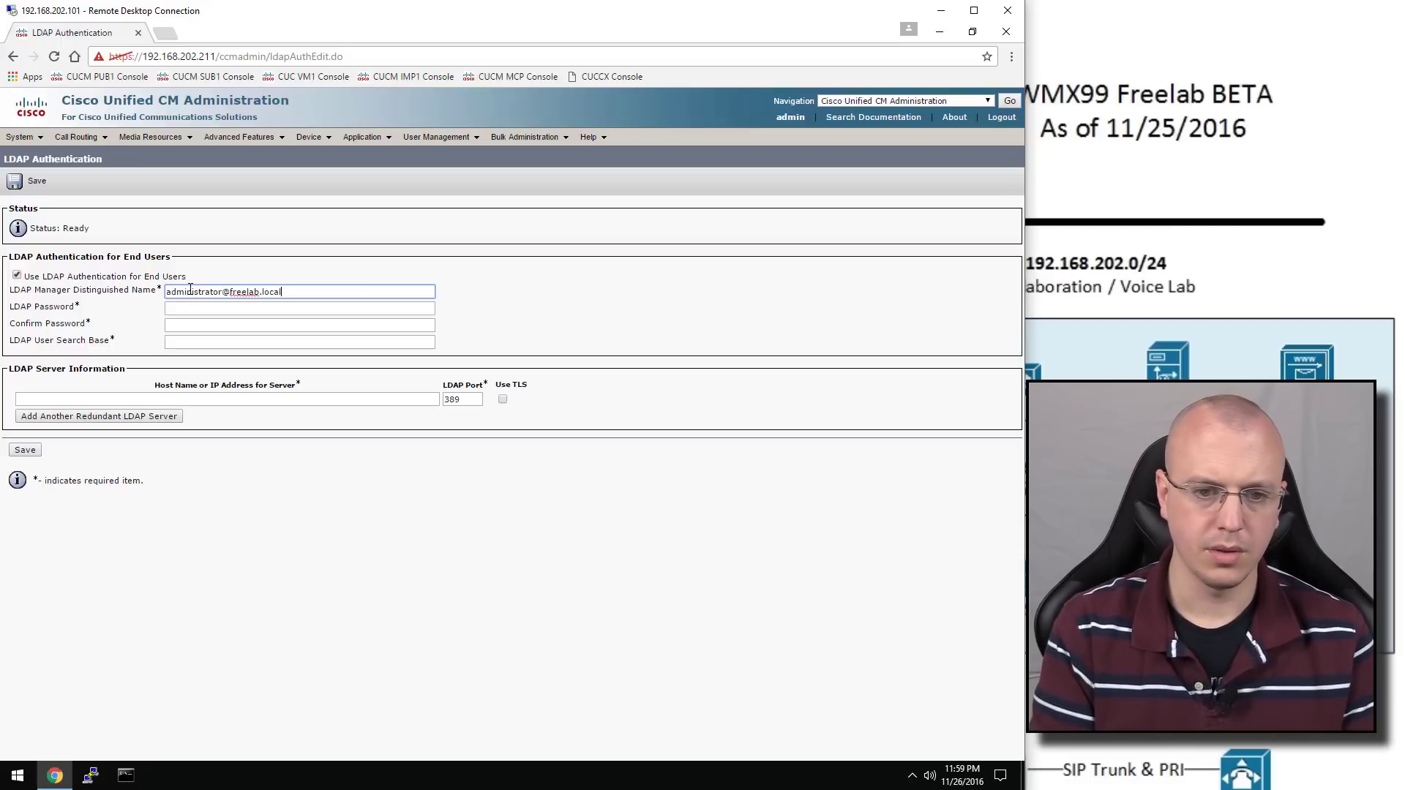
{"action": "key", "text": "Tab"}
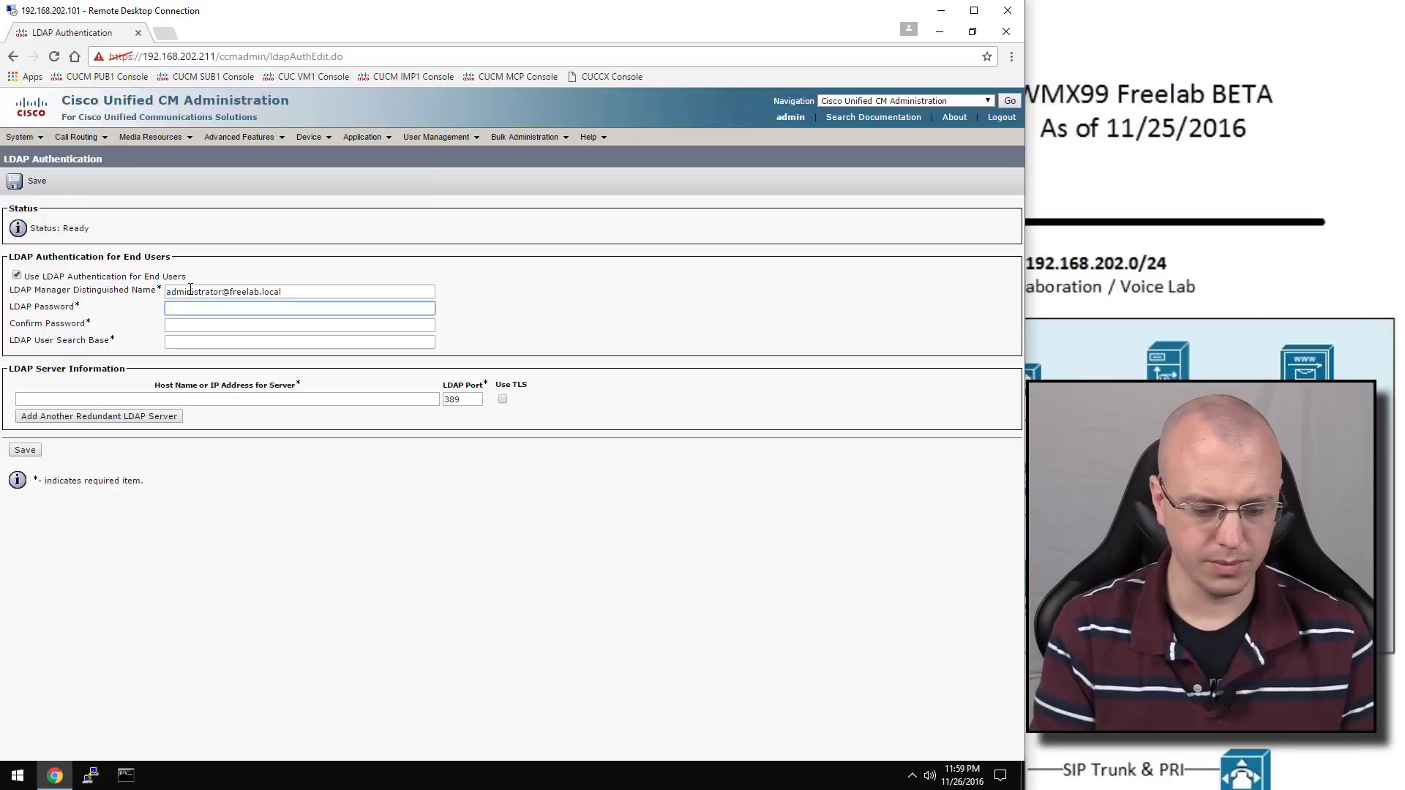
{"action": "type", "text": "Cisco123"}
{"action": "key", "text": "Tab"}
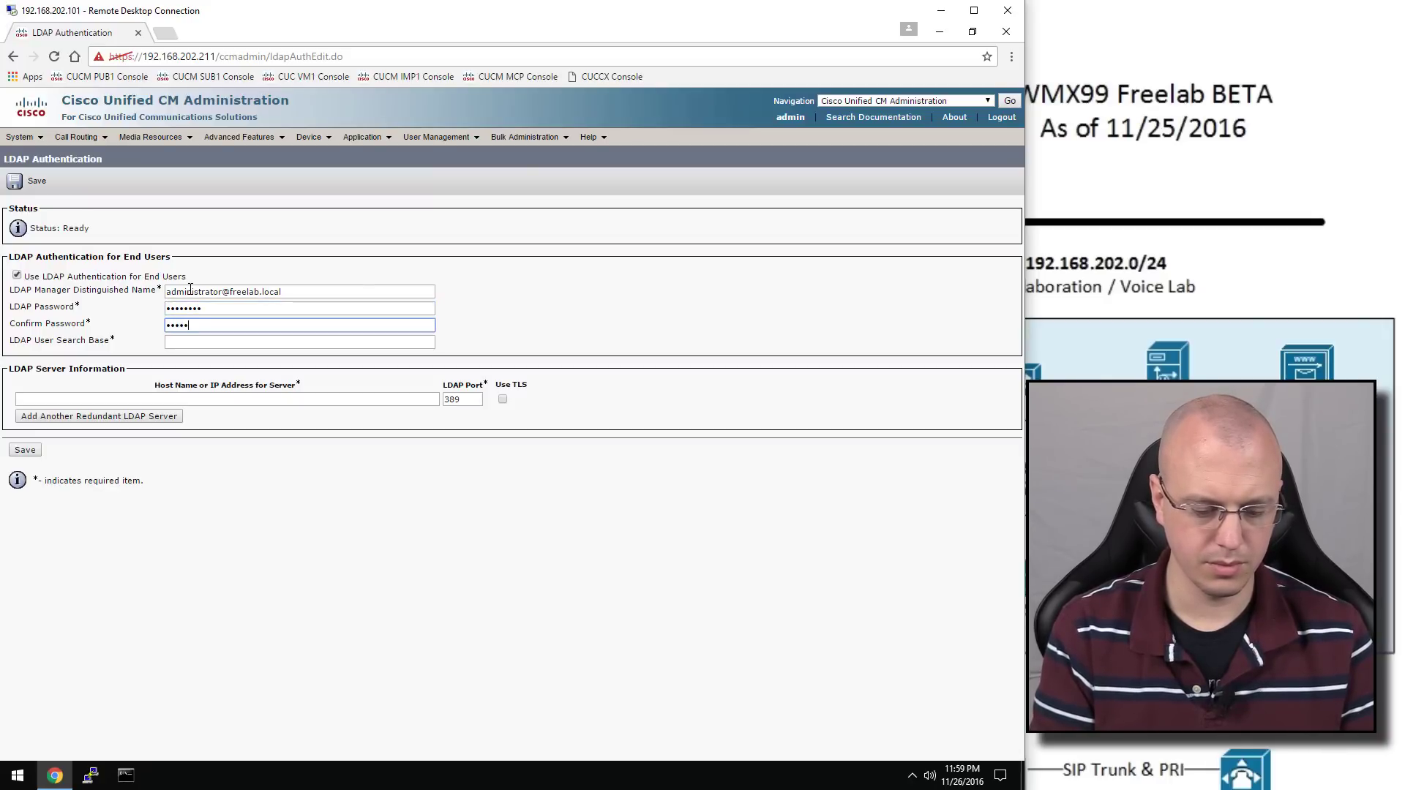
Enter search base ou=voip,dc=freelab,dc=local and server 192.168.202.254, then save
{"action": "key", "text": "Tab"}
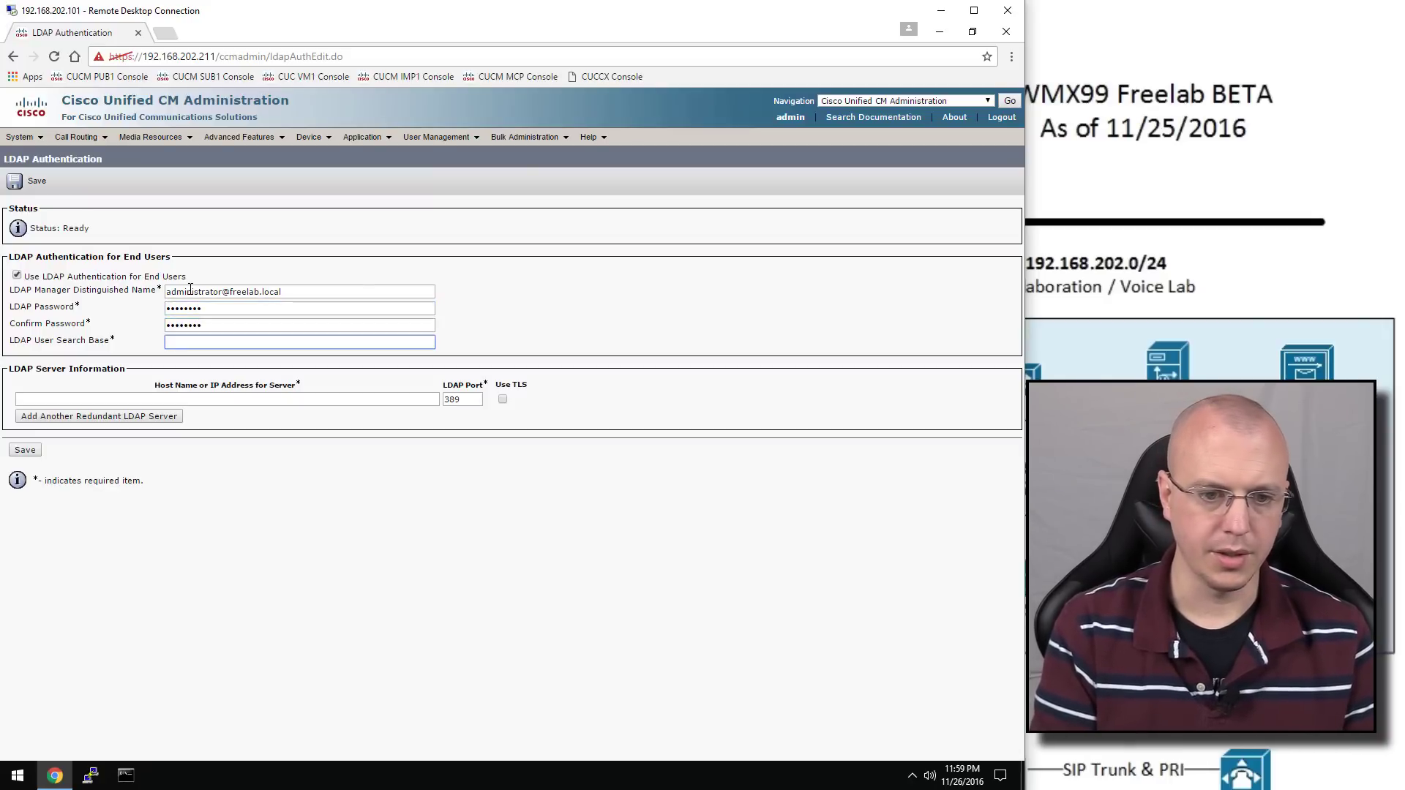
{"action": "type", "text": "ou"}
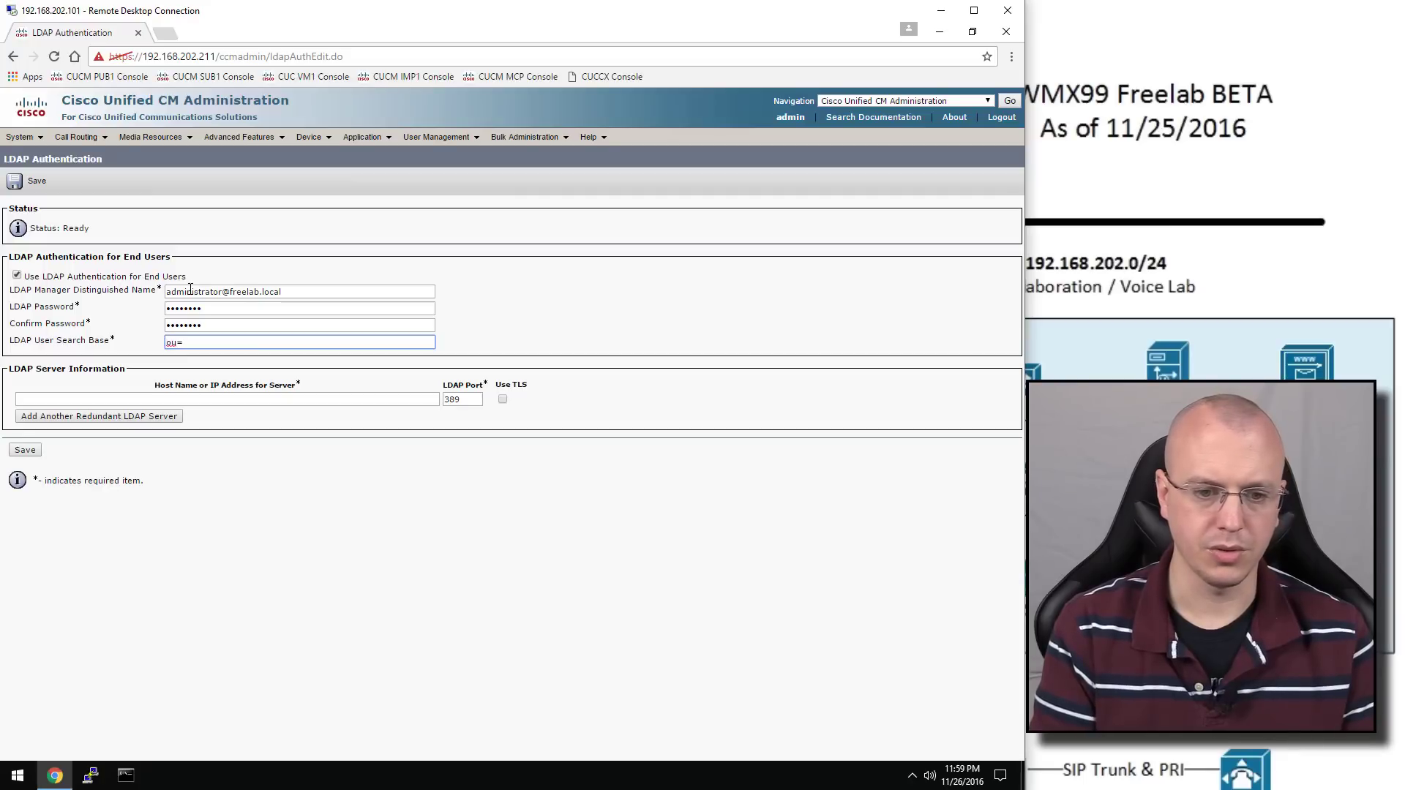
{"action": "type", "text": "=voip"}
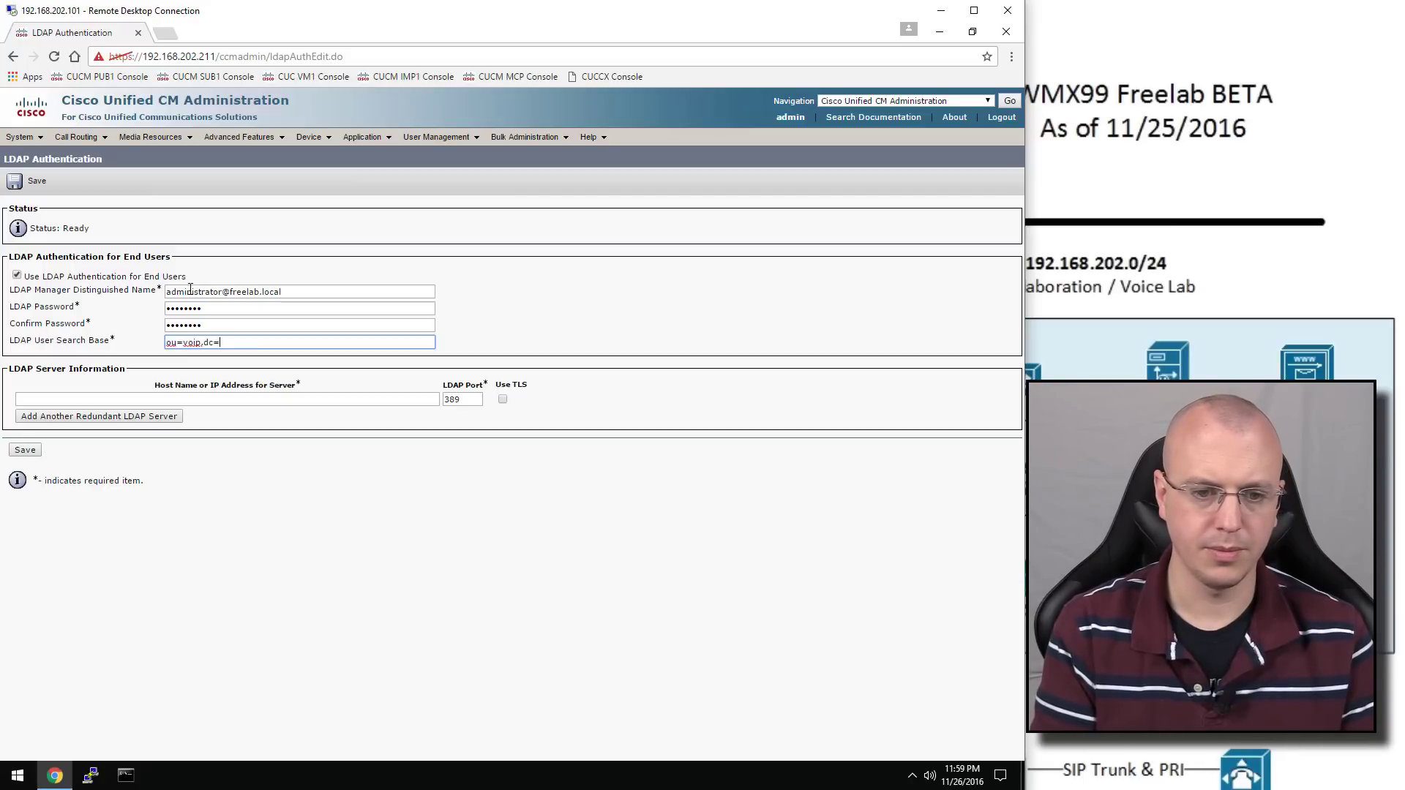
{"action": "type", "text": ",dc=fre"}
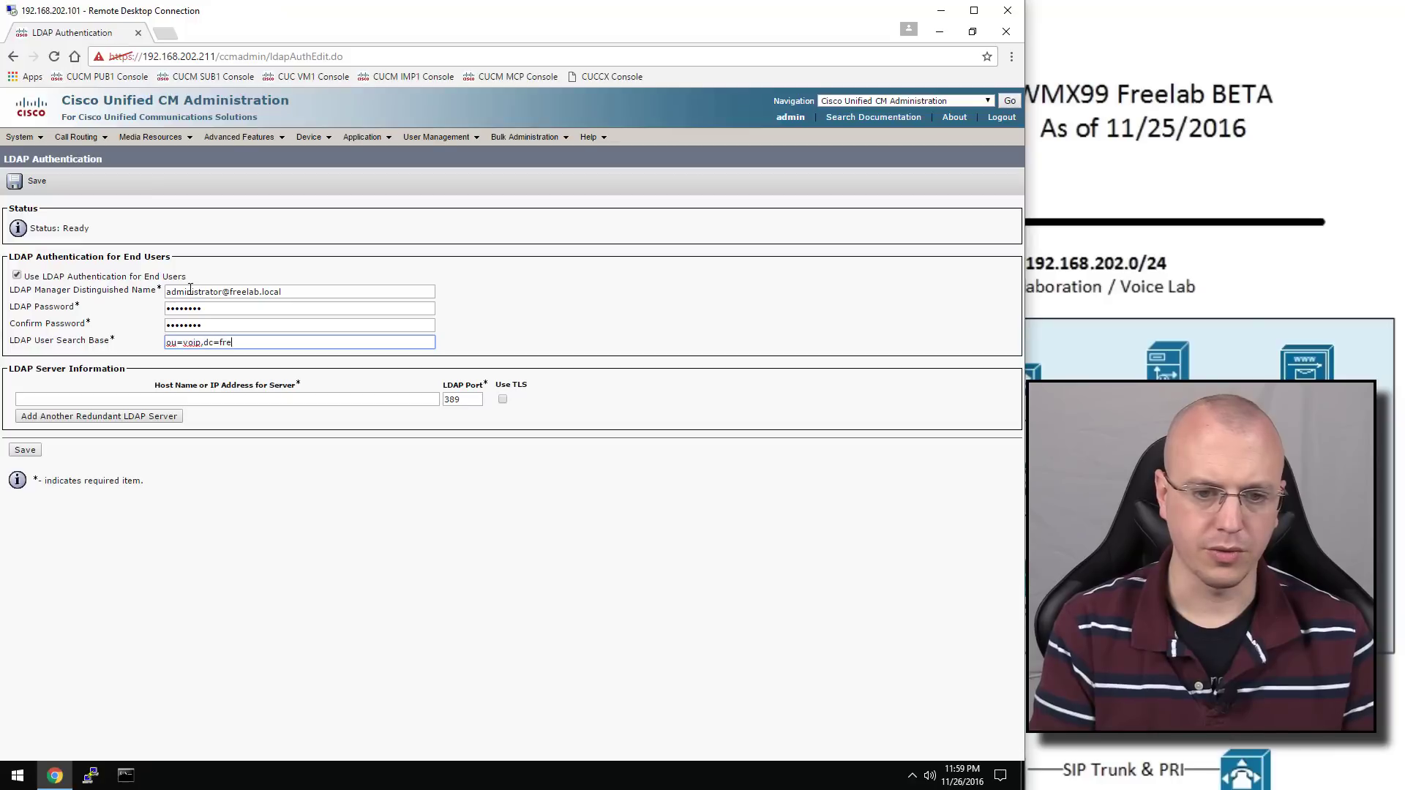
{"action": "type", "text": "elab,dc=local"}
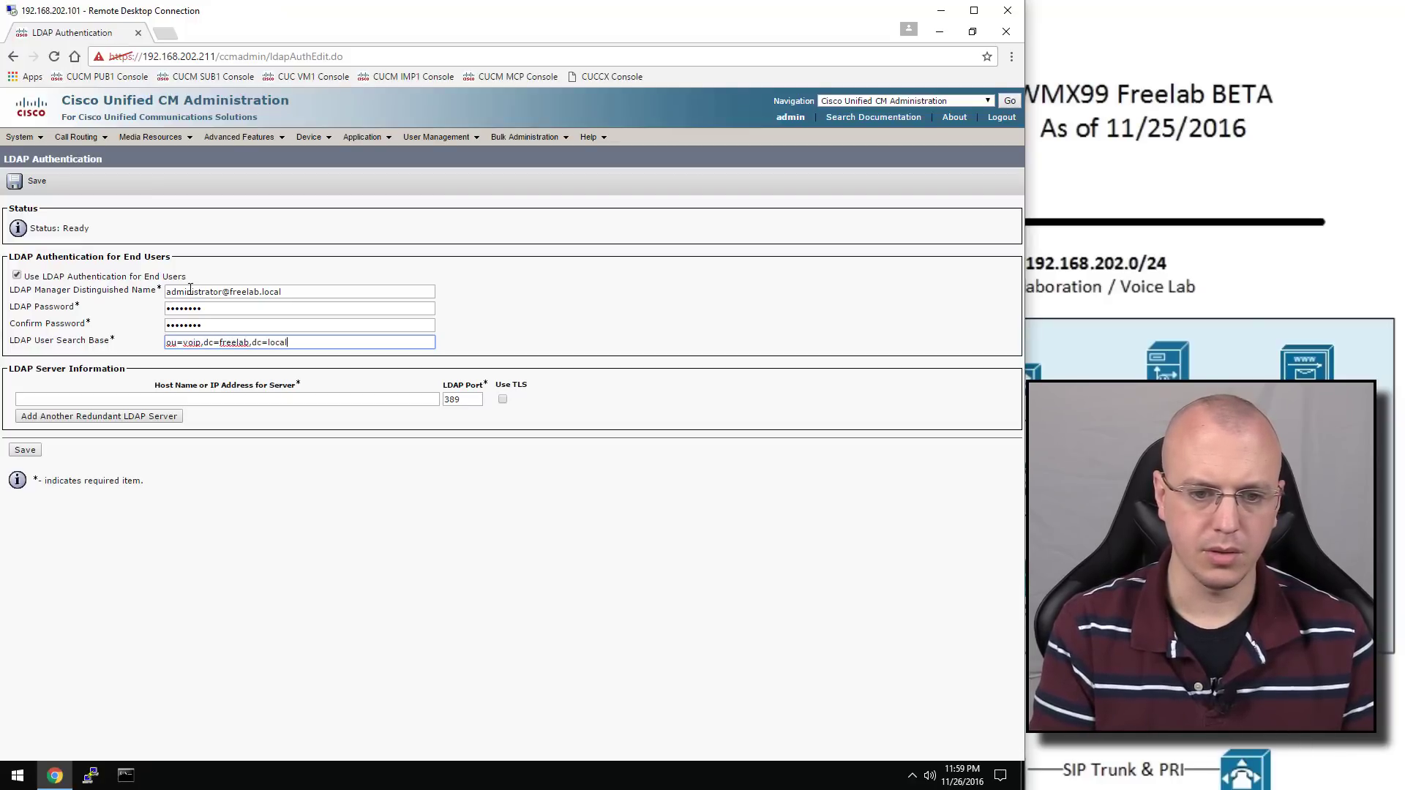
{"action": "key", "text": "Tab"}
{"action": "key", "text": "Tab"}
{"action": "key", "text": "shift+Tab"}
{"action": "type", "text": "192"}
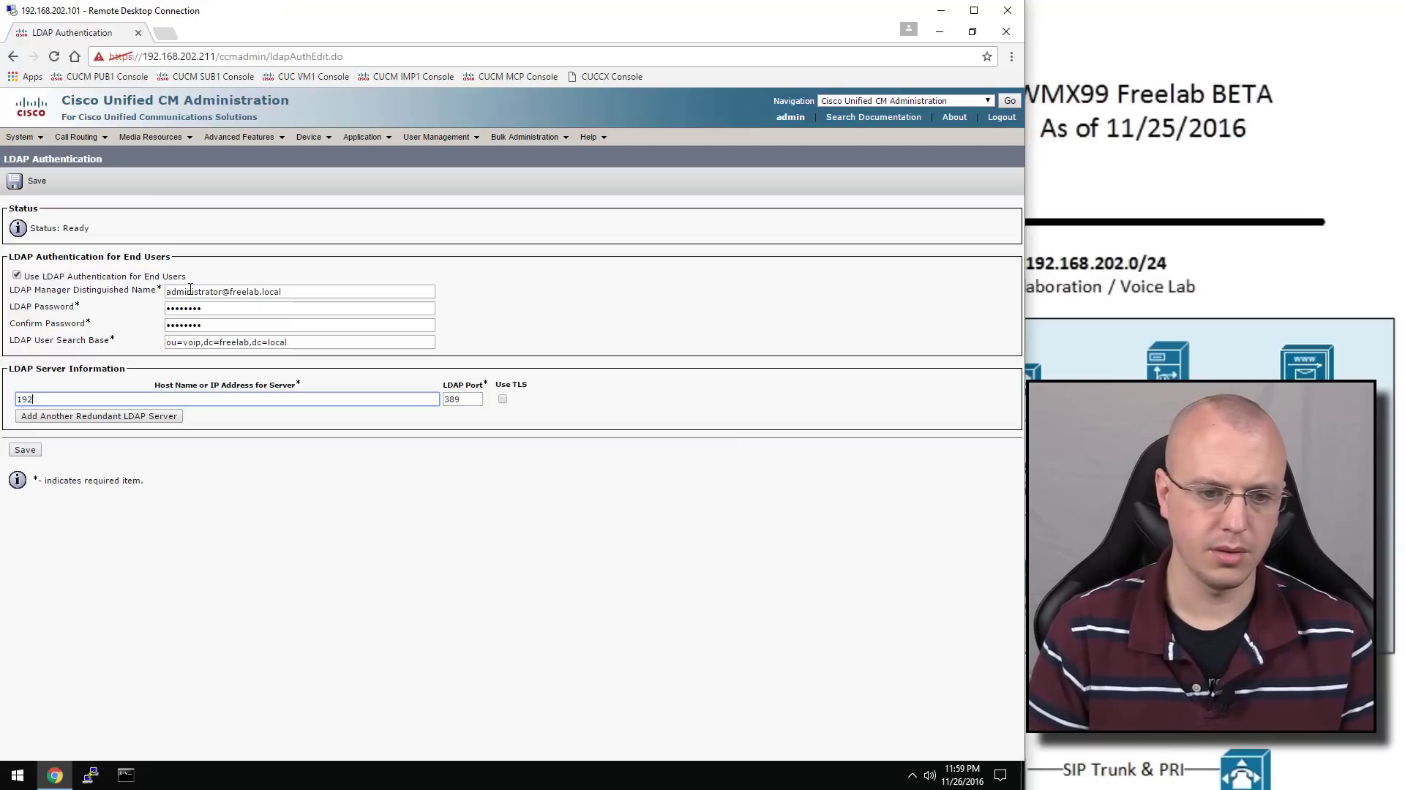
{"action": "type", "text": ".168.202.254"}
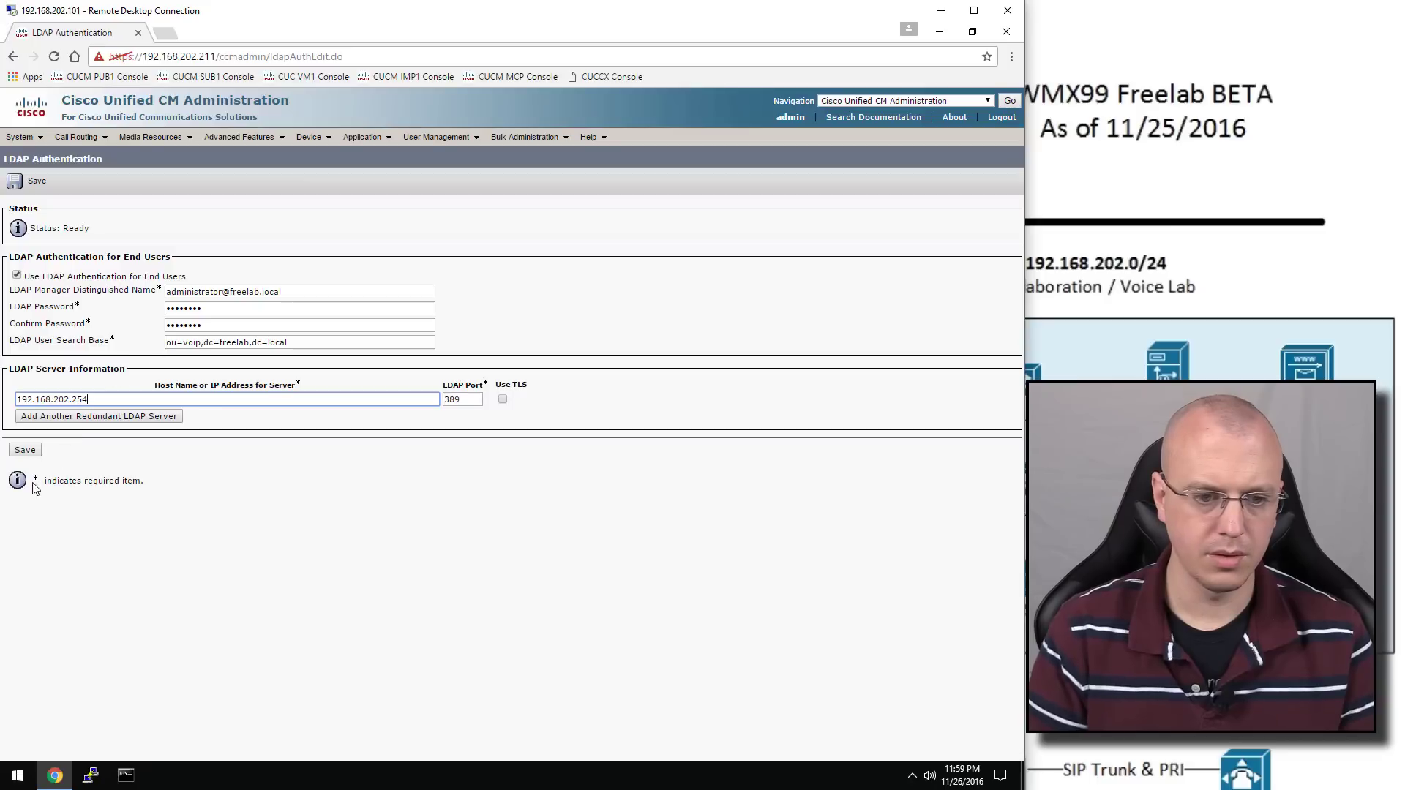
{"action": "left_click", "coordinate": [25, 451]}
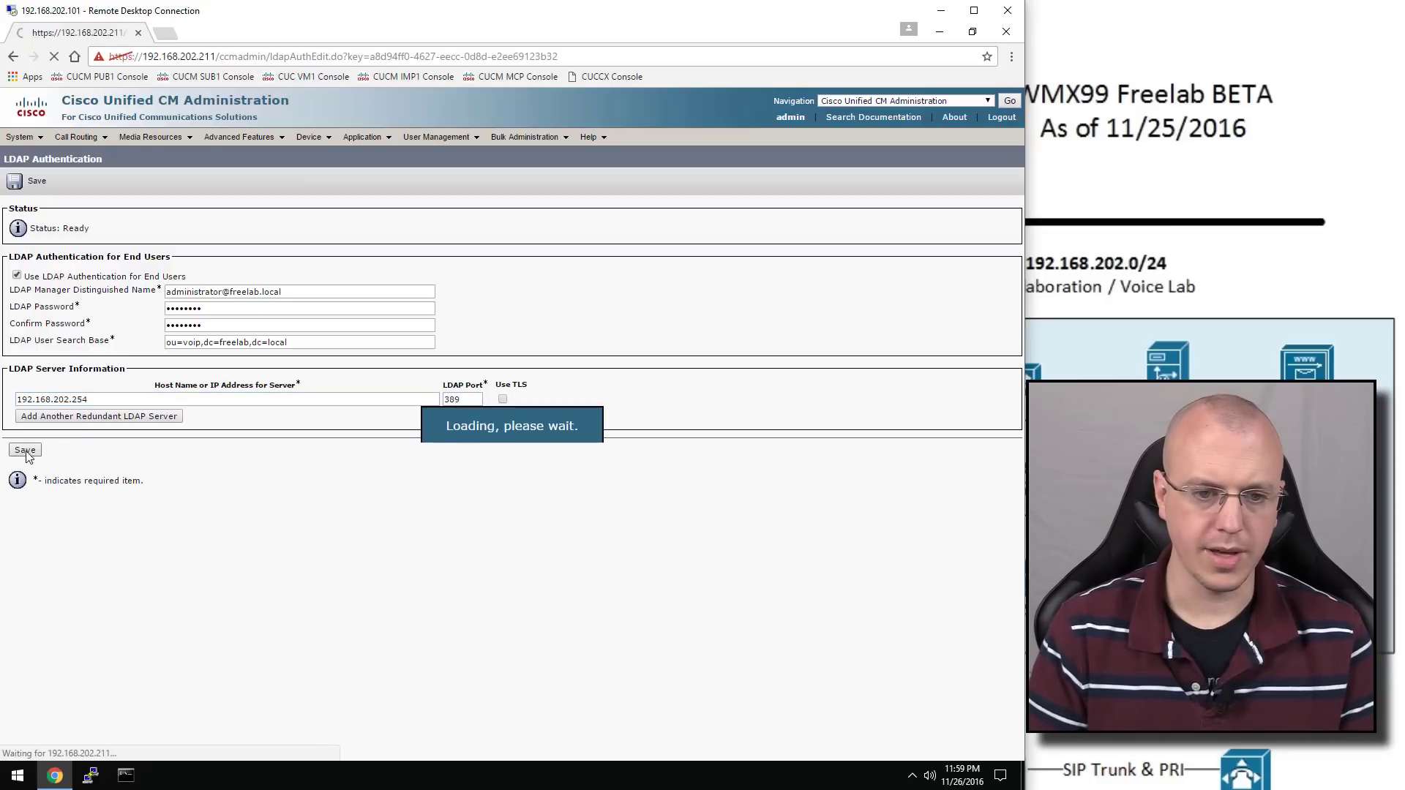
Review the LDAP System Configuration page, then return to the administration home page
{"action": "left_click", "coordinate": [19, 137]}
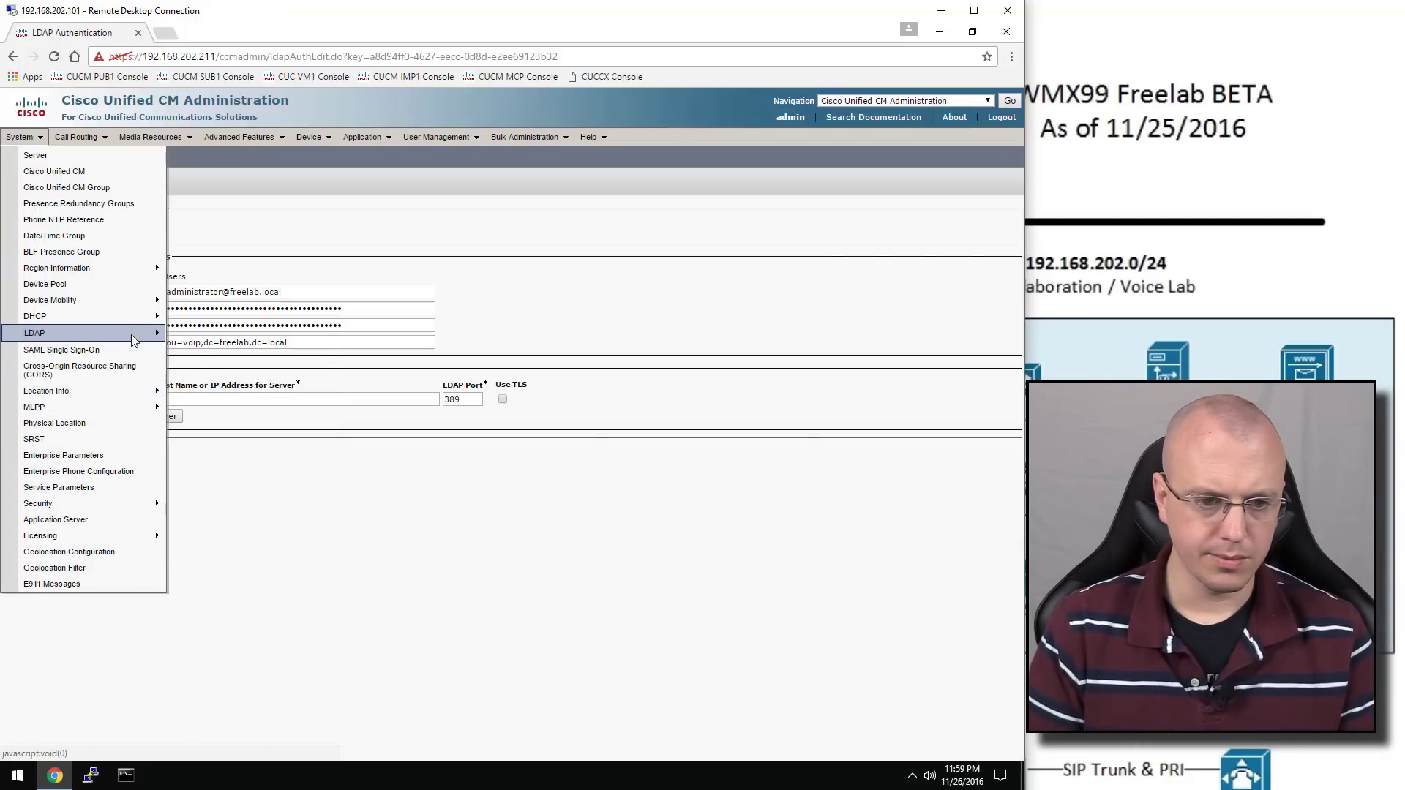
{"action": "mouse_move", "coordinate": [136, 333]}
{"action": "left_click", "coordinate": [188, 335]}
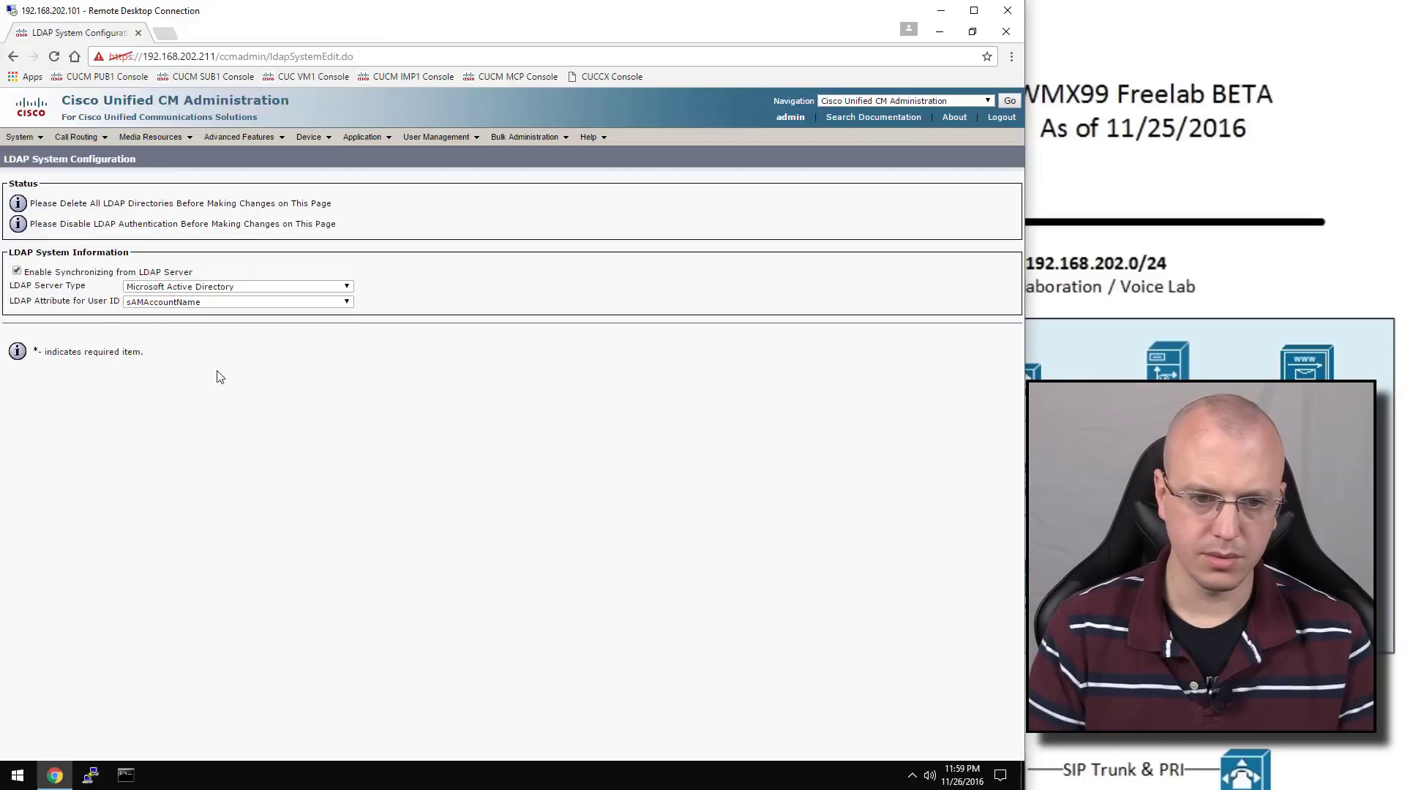
{"action": "left_click", "coordinate": [1010, 101]}
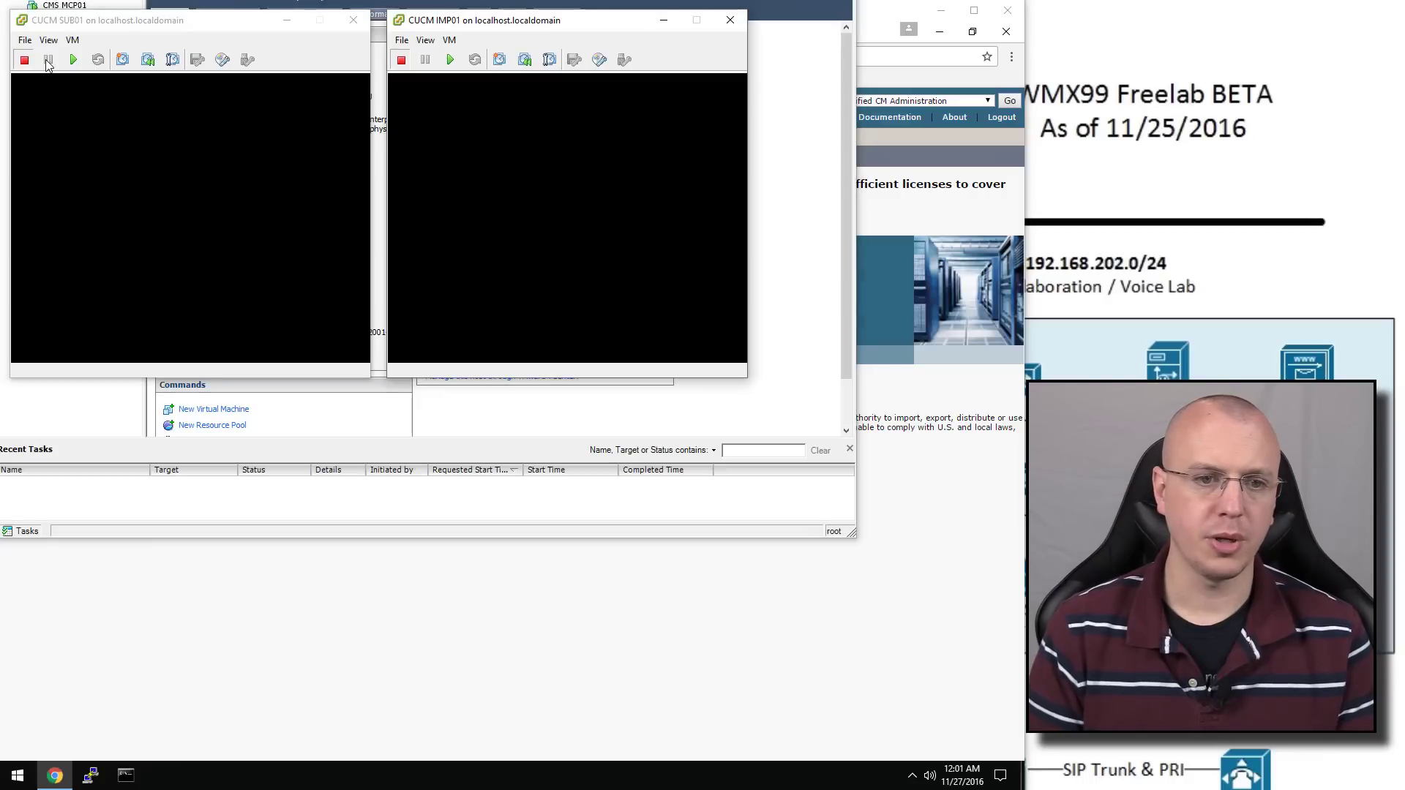
Power on the SUB01 and IMP01 VMs and skip SUB01's install media test
{"action": "left_click", "coordinate": [71, 61]}
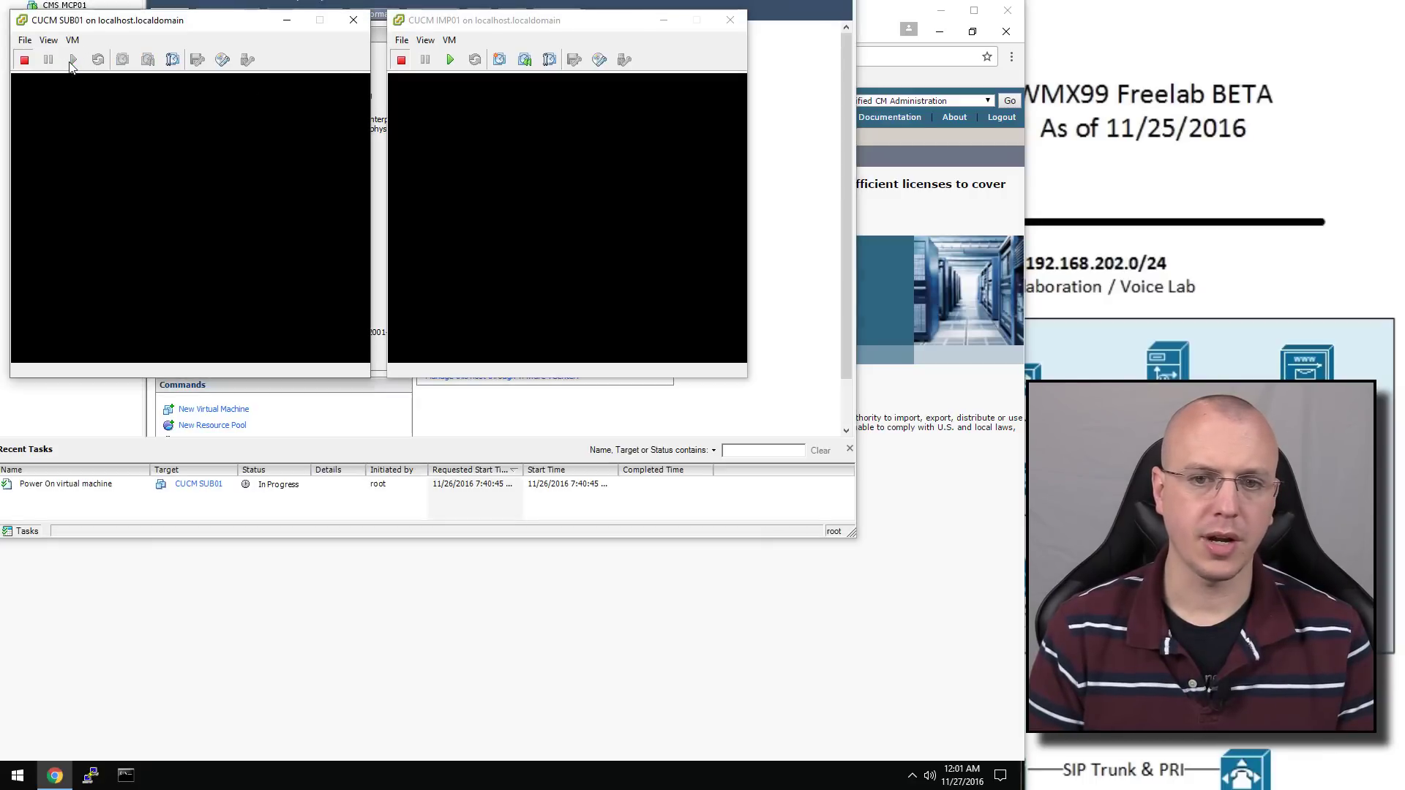
{"action": "left_click", "coordinate": [450, 60]}
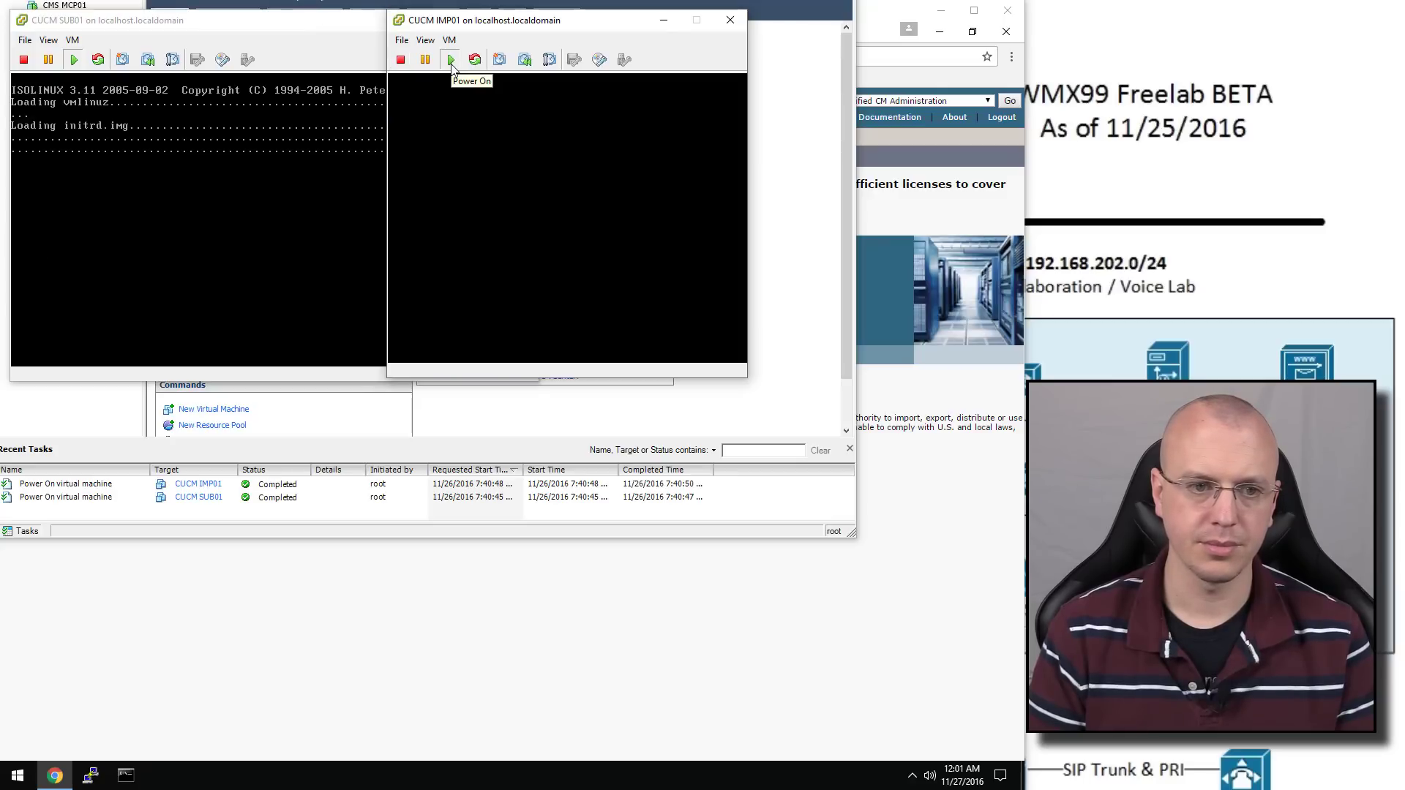
{"action": "left_click_drag", "start_coordinate": [486, 34], "coordinate": [72, 405]}
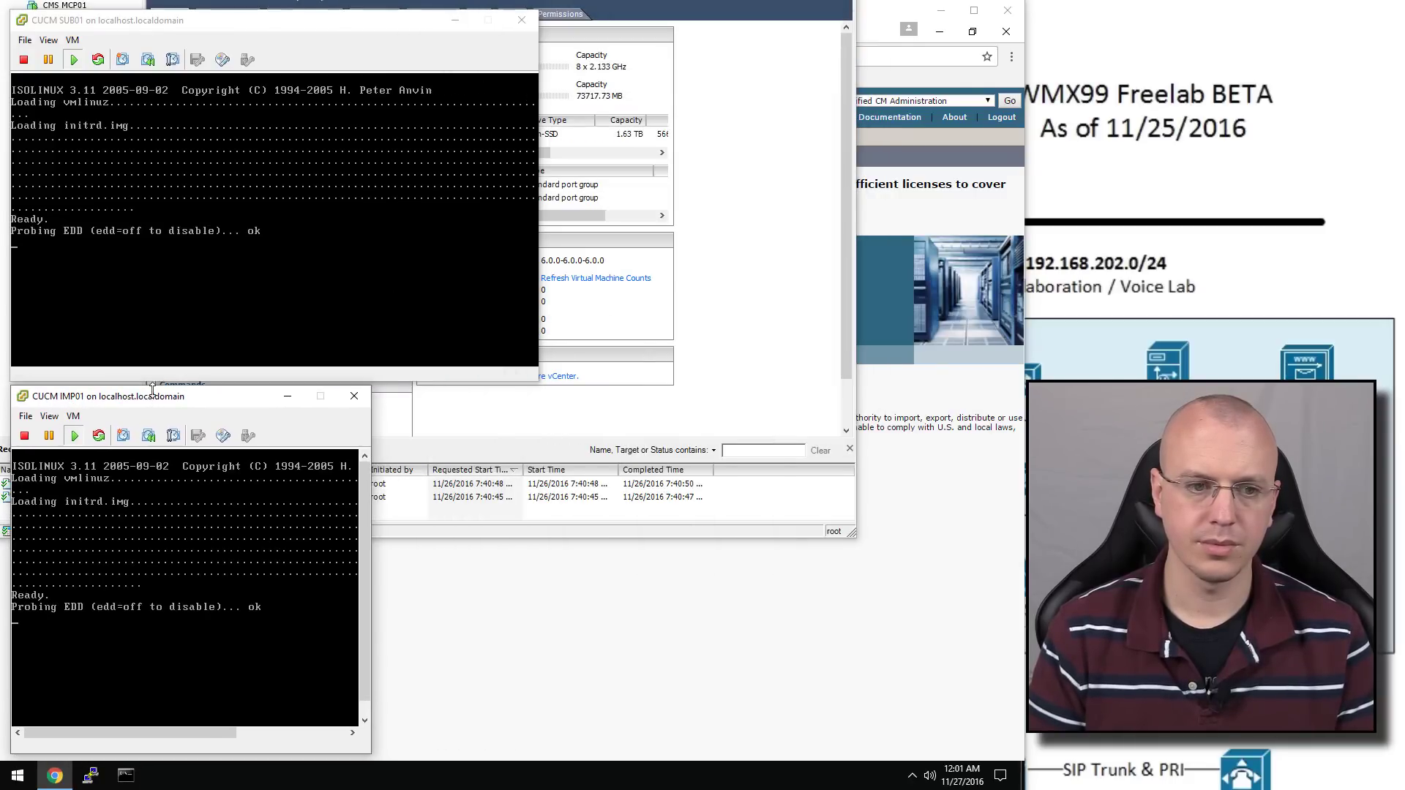
{"action": "left_click", "coordinate": [255, 192]}
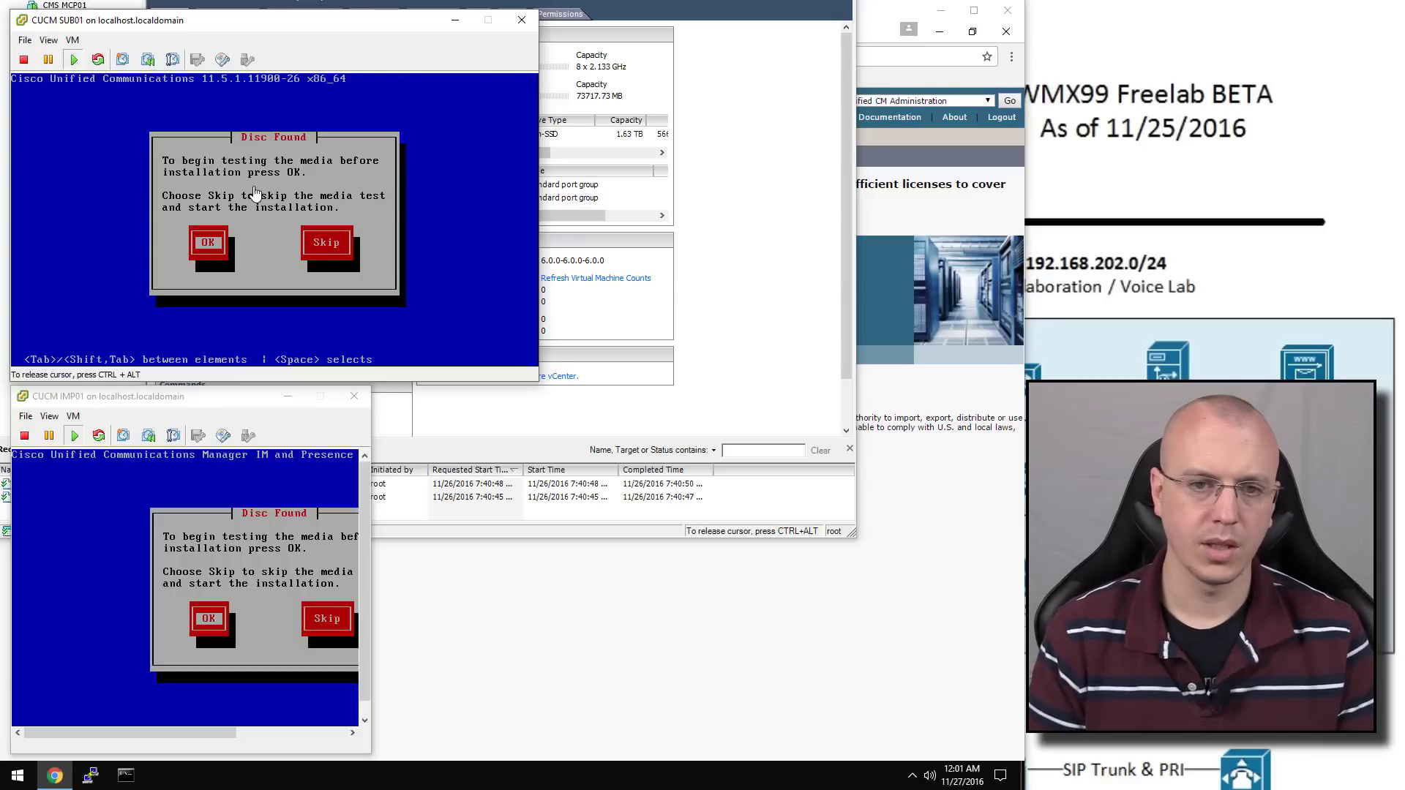
{"action": "key", "text": "Tab"}
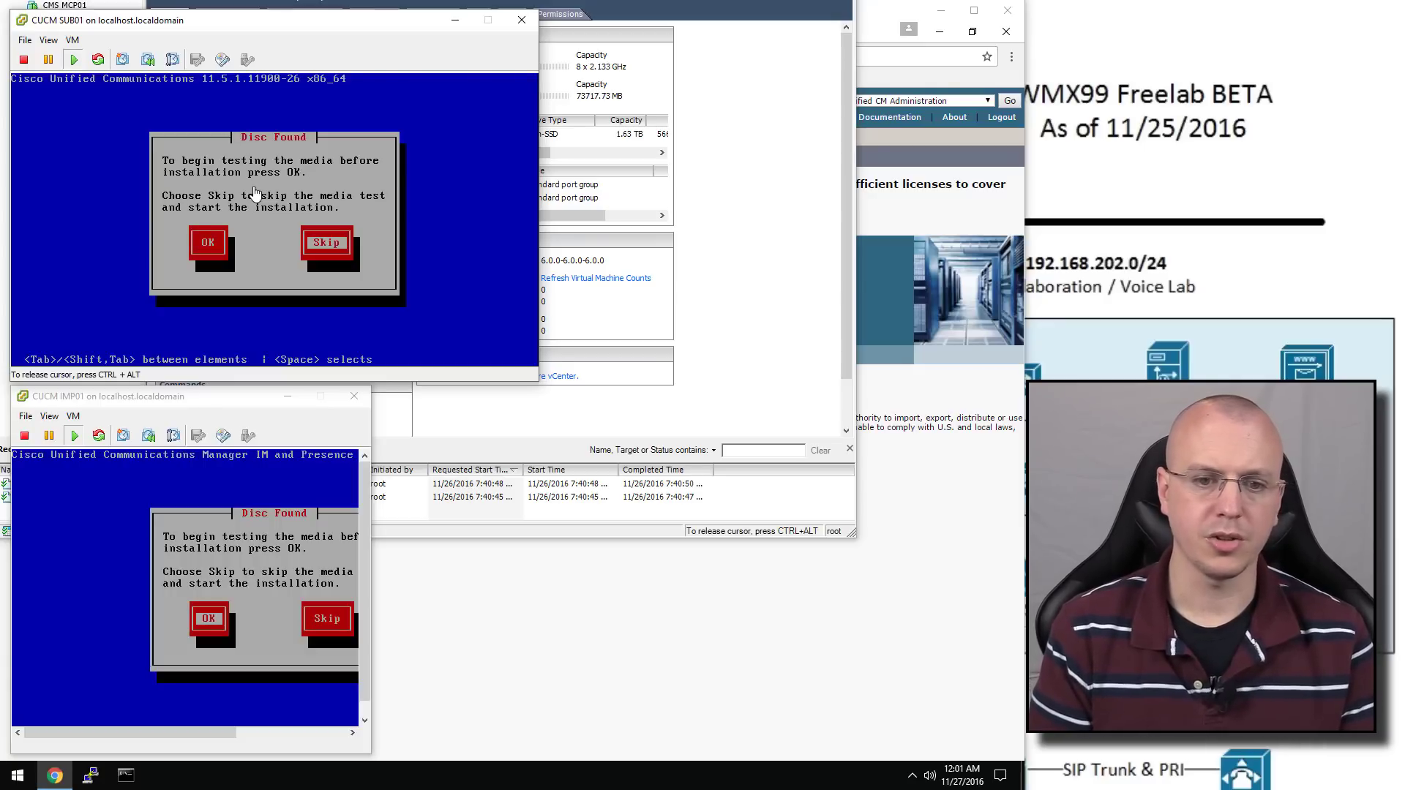
{"action": "key", "text": "Return"}
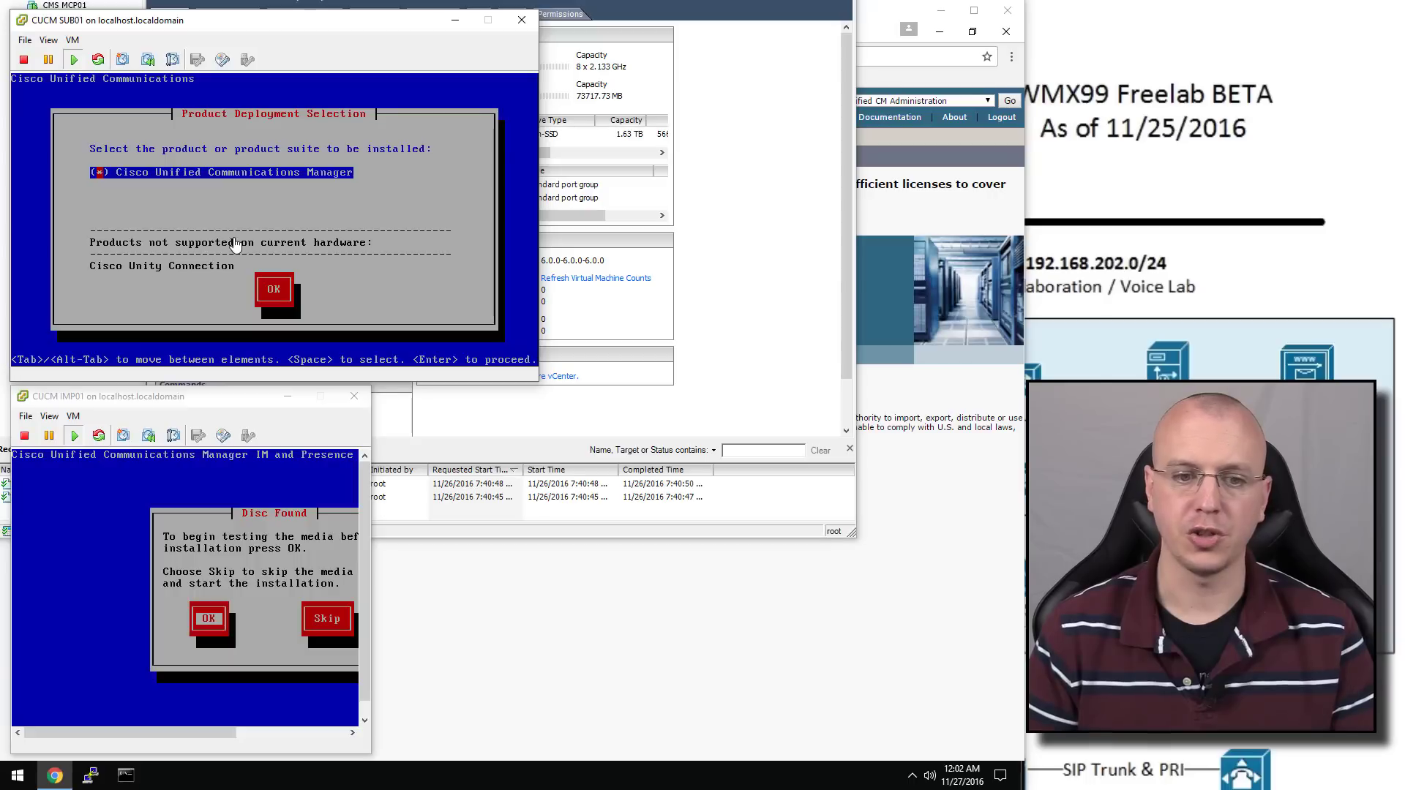
Confirm Cisco Unified Communications Manager as the product, proceed, and decline an upgrade patch
{"action": "left_click", "coordinate": [285, 287]}
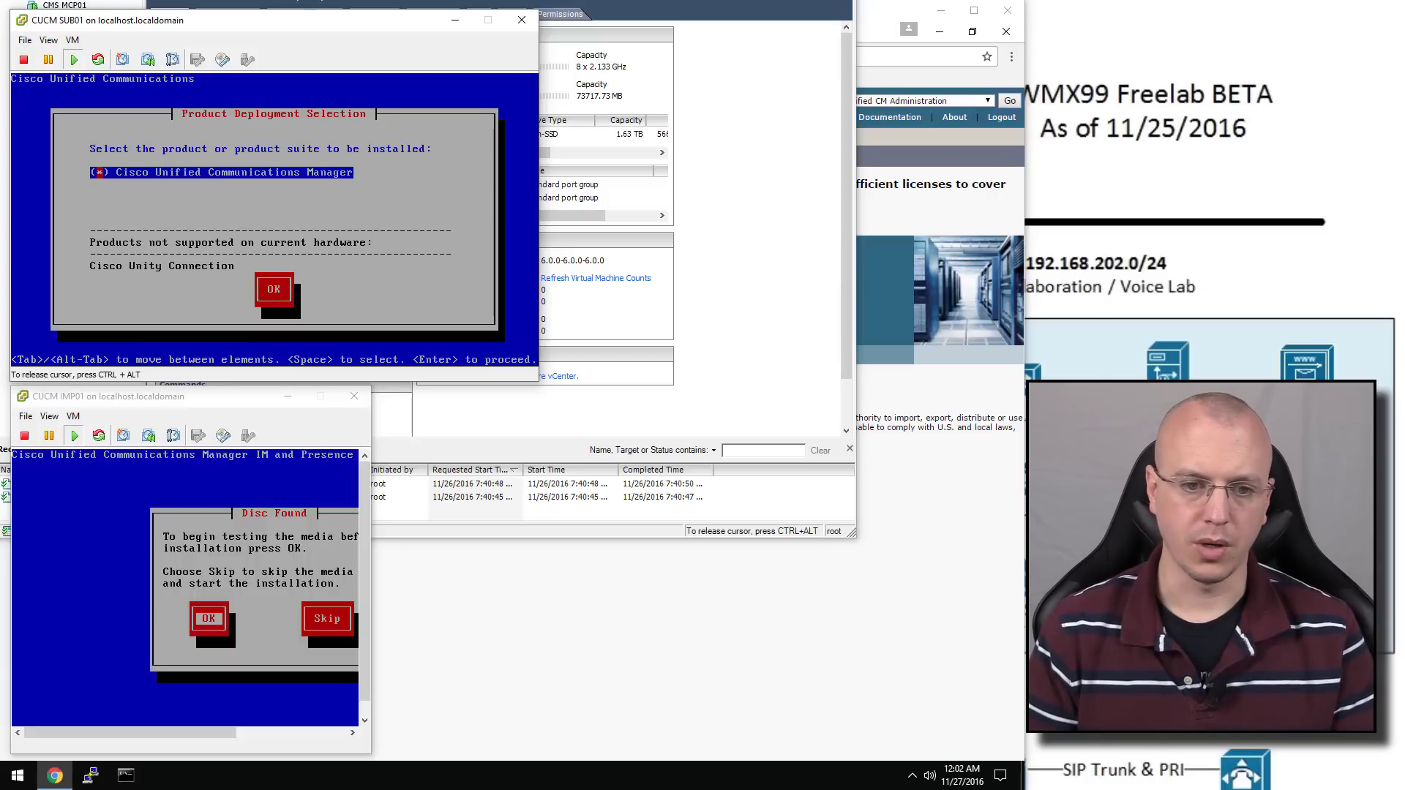
{"action": "key", "text": "Tab"}
{"action": "key", "text": "Return"}
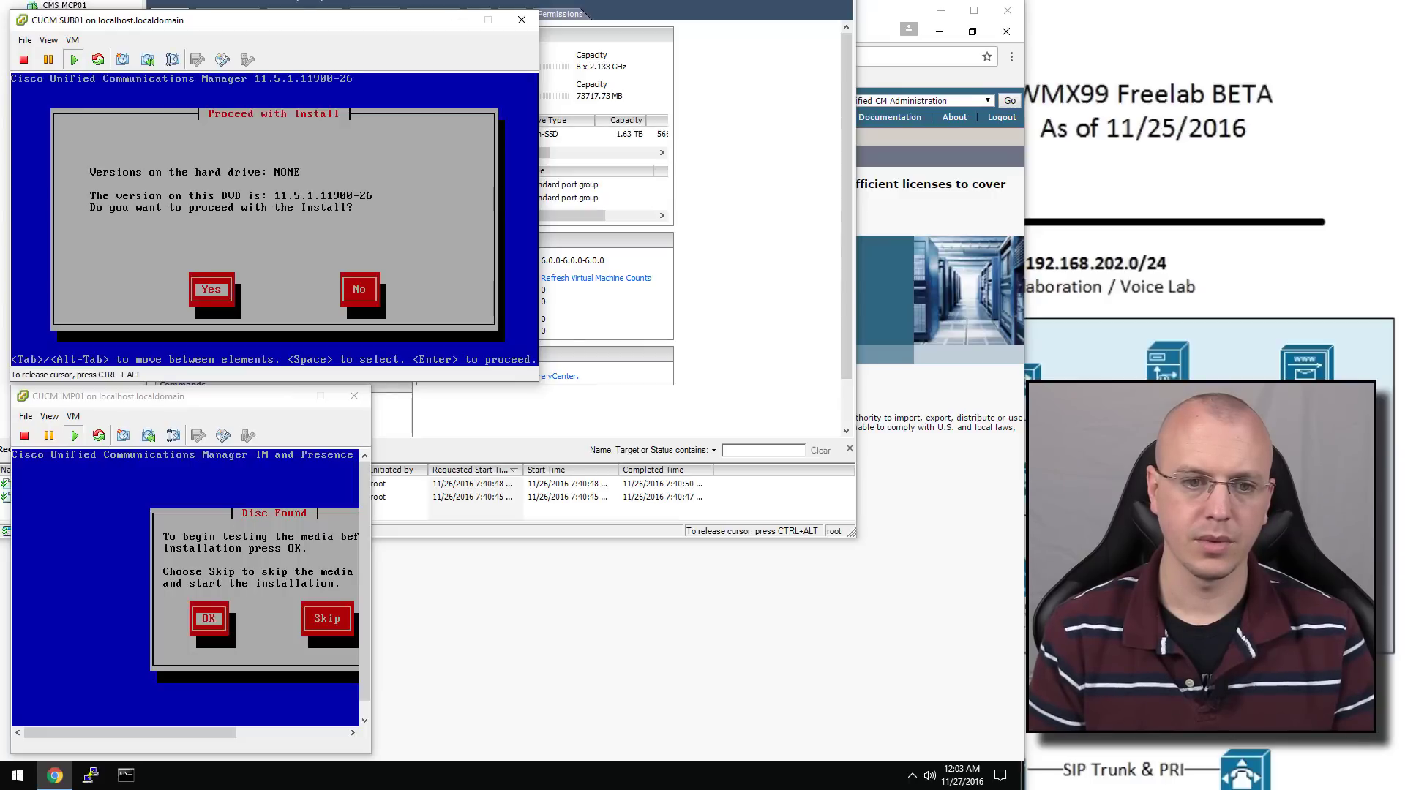
{"action": "key", "text": "Return"}
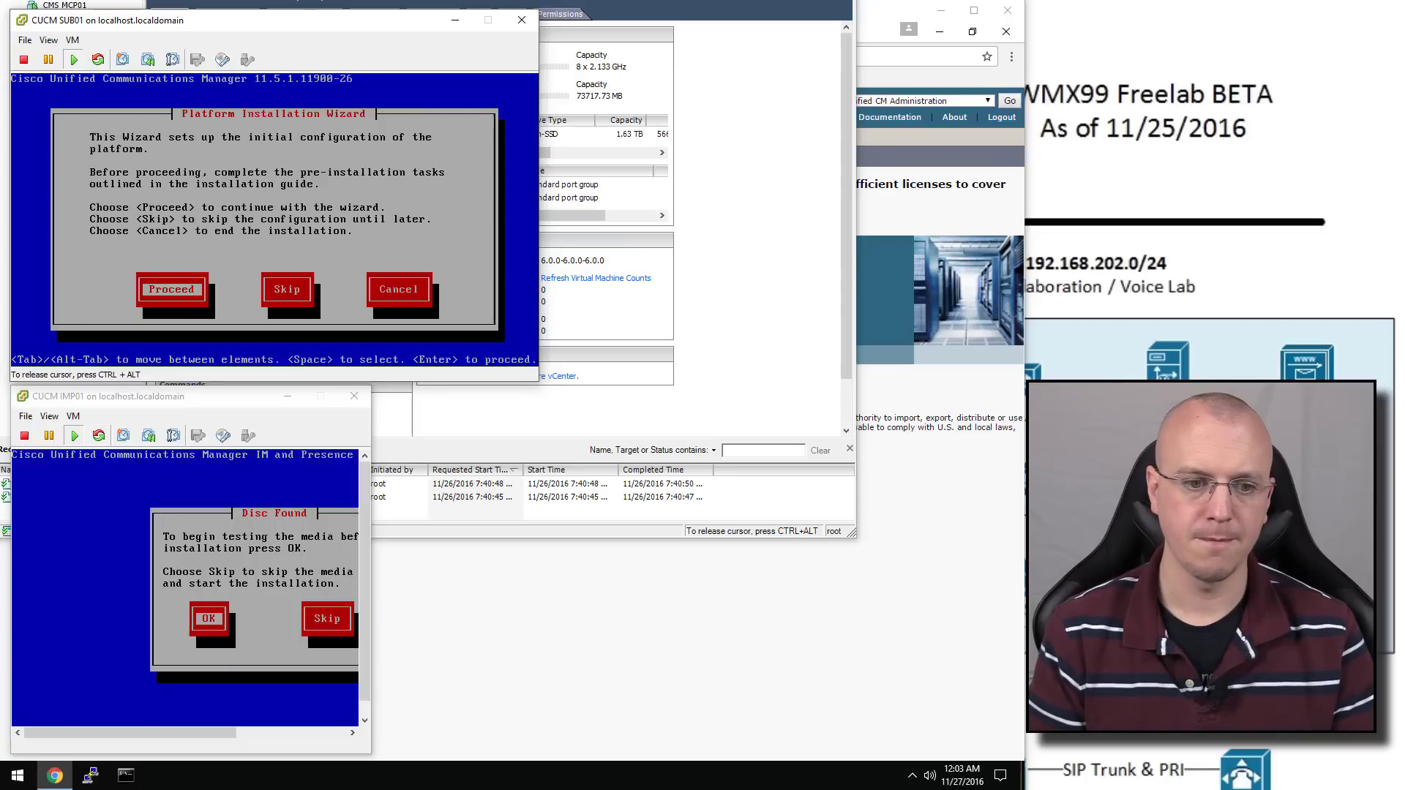
{"action": "key", "text": "Return"}
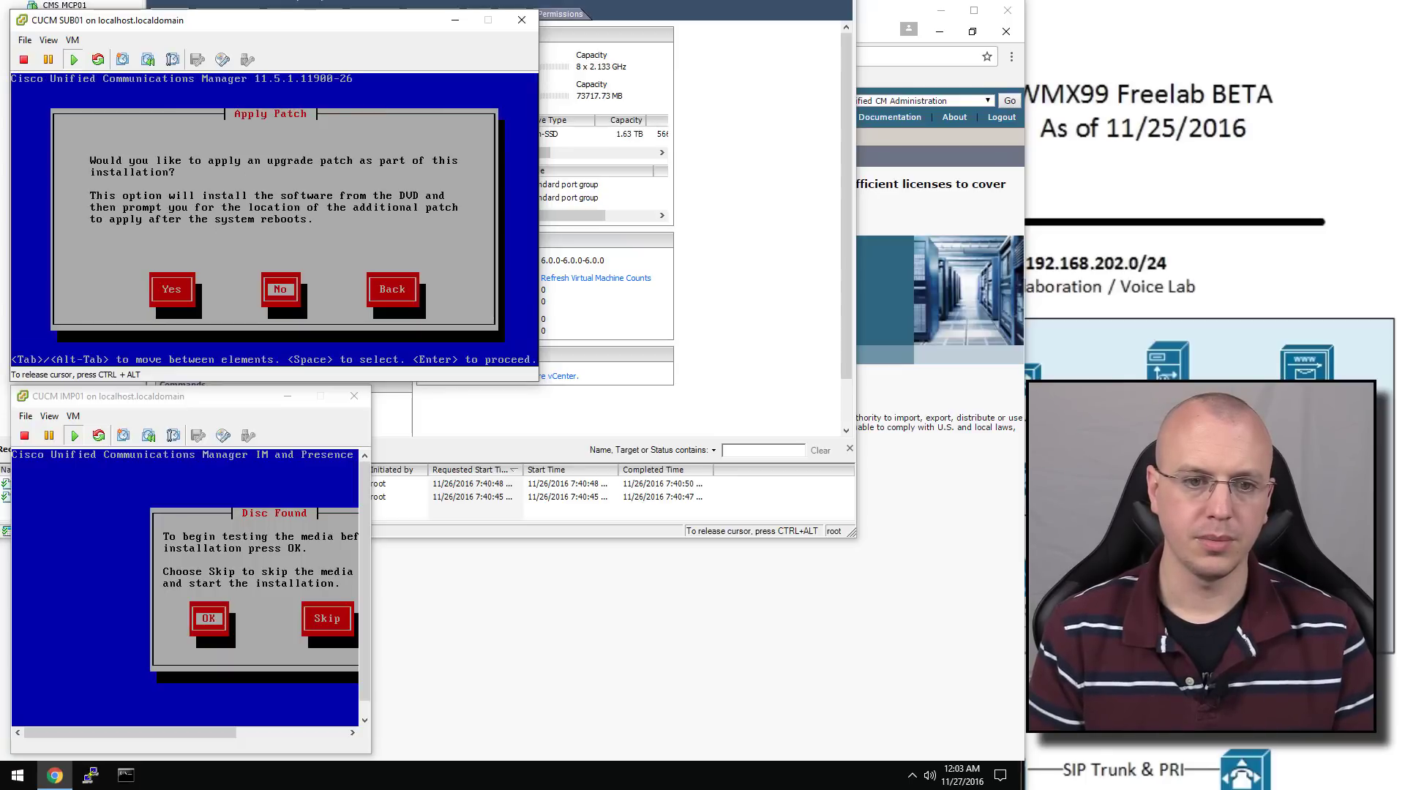
{"action": "key", "text": "Return"}
{"action": "key", "text": "Return"}
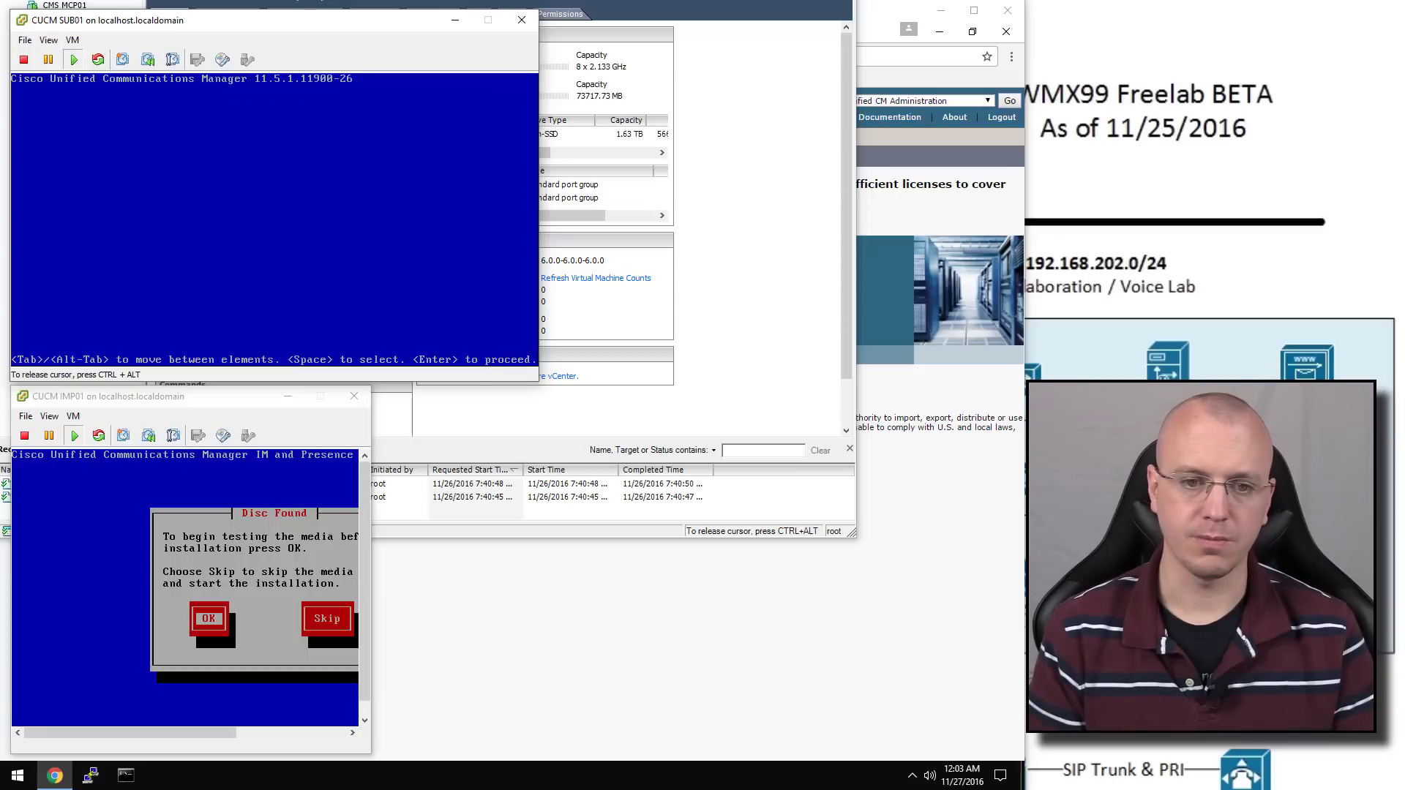
Select the America/Denver timezone, accept host-determined NIC settings and keep the default MTU
{"action": "key", "text": "Up"}
{"action": "key", "text": "Up"}
{"action": "key", "text": "Up"}
{"action": "key", "text": "Up"}
{"action": "key", "text": "Up"}
{"action": "key", "text": "Up"}
{"action": "key", "text": "Up"}
{"action": "key", "text": "Up"}
{"action": "key", "text": "Up"}
{"action": "key", "text": "Up"}
{"action": "key", "text": "Up"}
{"action": "key", "text": "Up"}
{"action": "key", "text": "Up"}
{"action": "key", "text": "Up"}
{"action": "key", "text": "Up"}
{"action": "key", "text": "Up"}
{"action": "key", "text": "Up"}
{"action": "key", "text": "Up"}
{"action": "key", "text": "Up"}
{"action": "key", "text": "Up"}
{"action": "key", "text": "Up"}
{"action": "key", "text": "Up"}
{"action": "key", "text": "Up"}
{"action": "key", "text": "Up"}
{"action": "key", "text": "Up"}
{"action": "key", "text": "Up"}
{"action": "key", "text": "Up"}
{"action": "key", "text": "Up"}
{"action": "key", "text": "Up"}
{"action": "key", "text": "Up"}
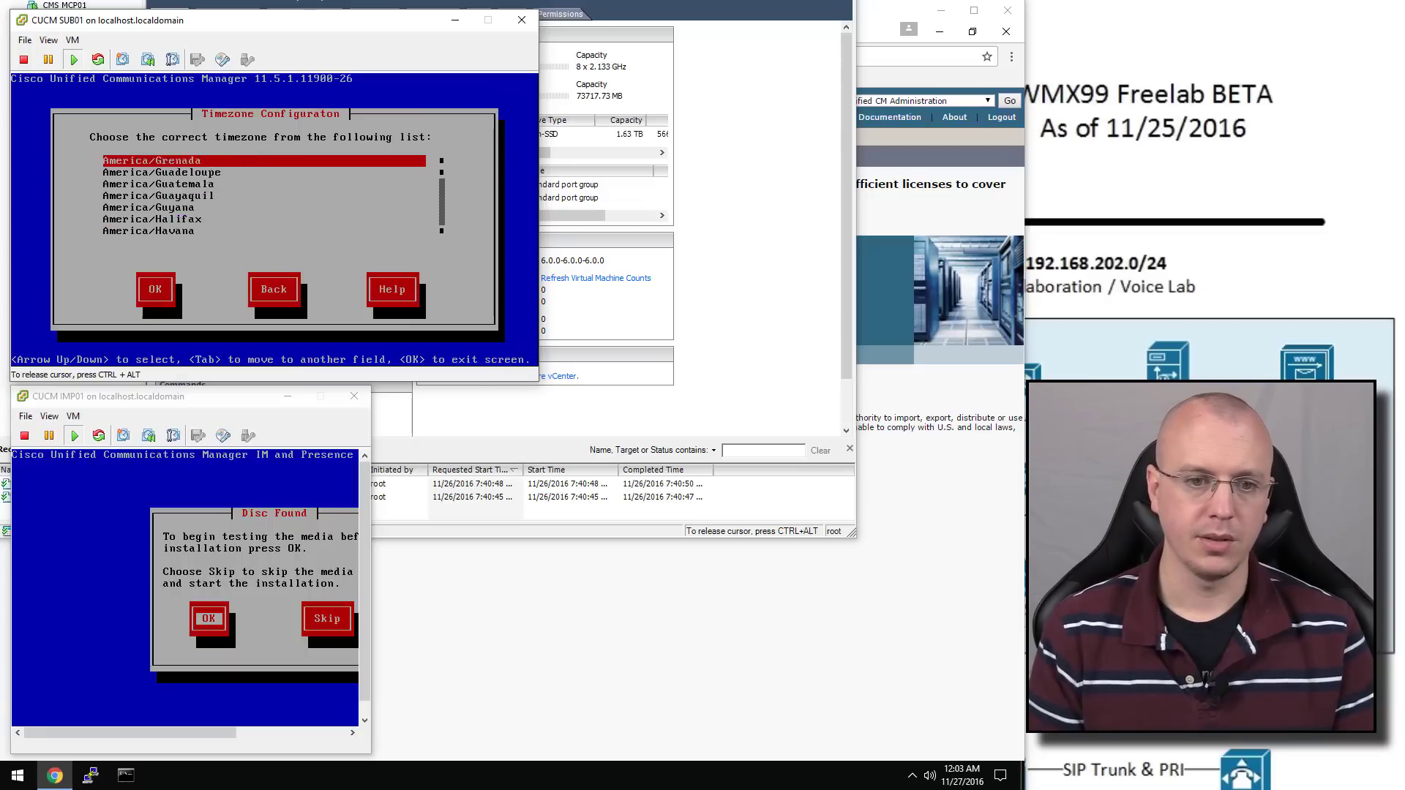
{"action": "key", "text": "Down"}
{"action": "key", "text": "Down"}
{"action": "key", "text": "Down"}
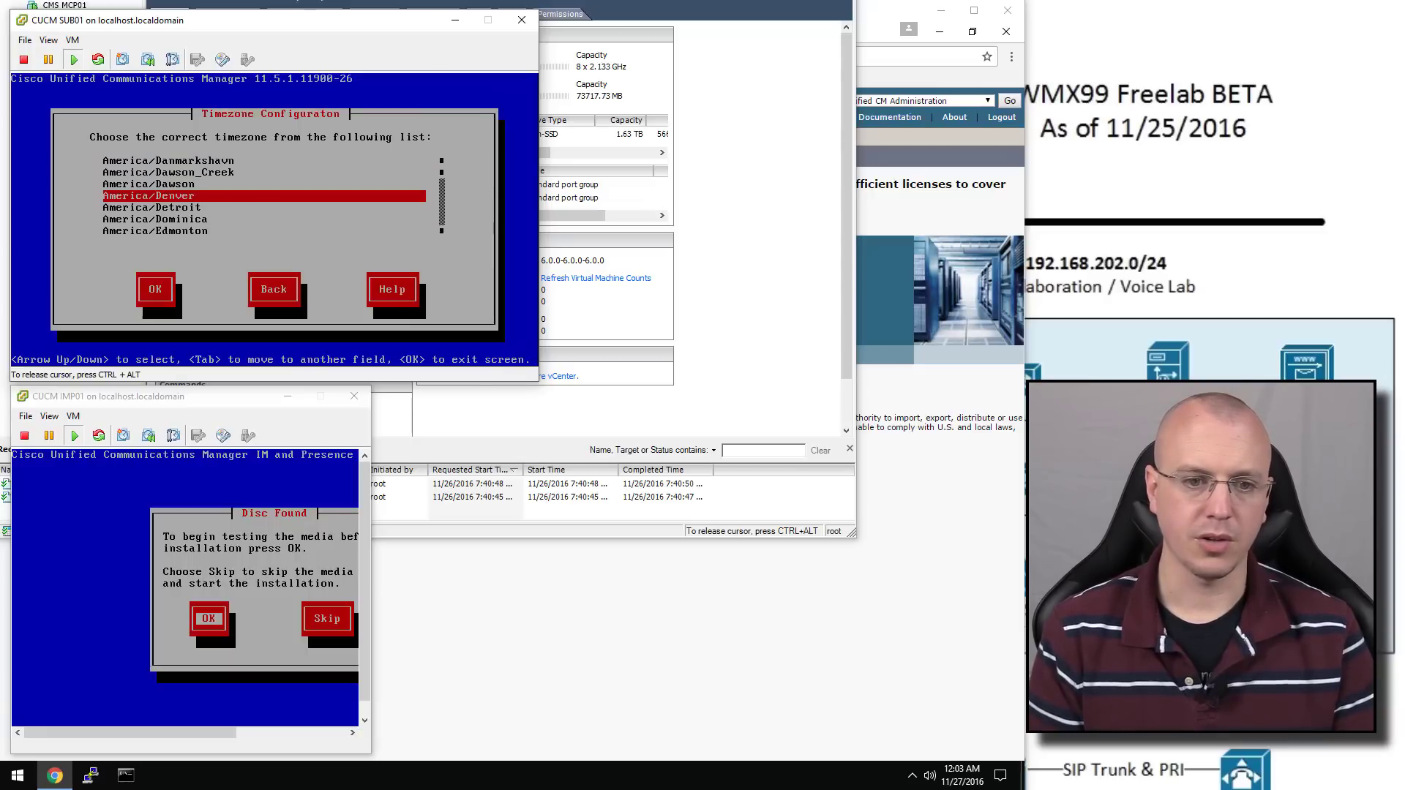
{"action": "key", "text": "Tab"}
{"action": "key", "text": "Return"}
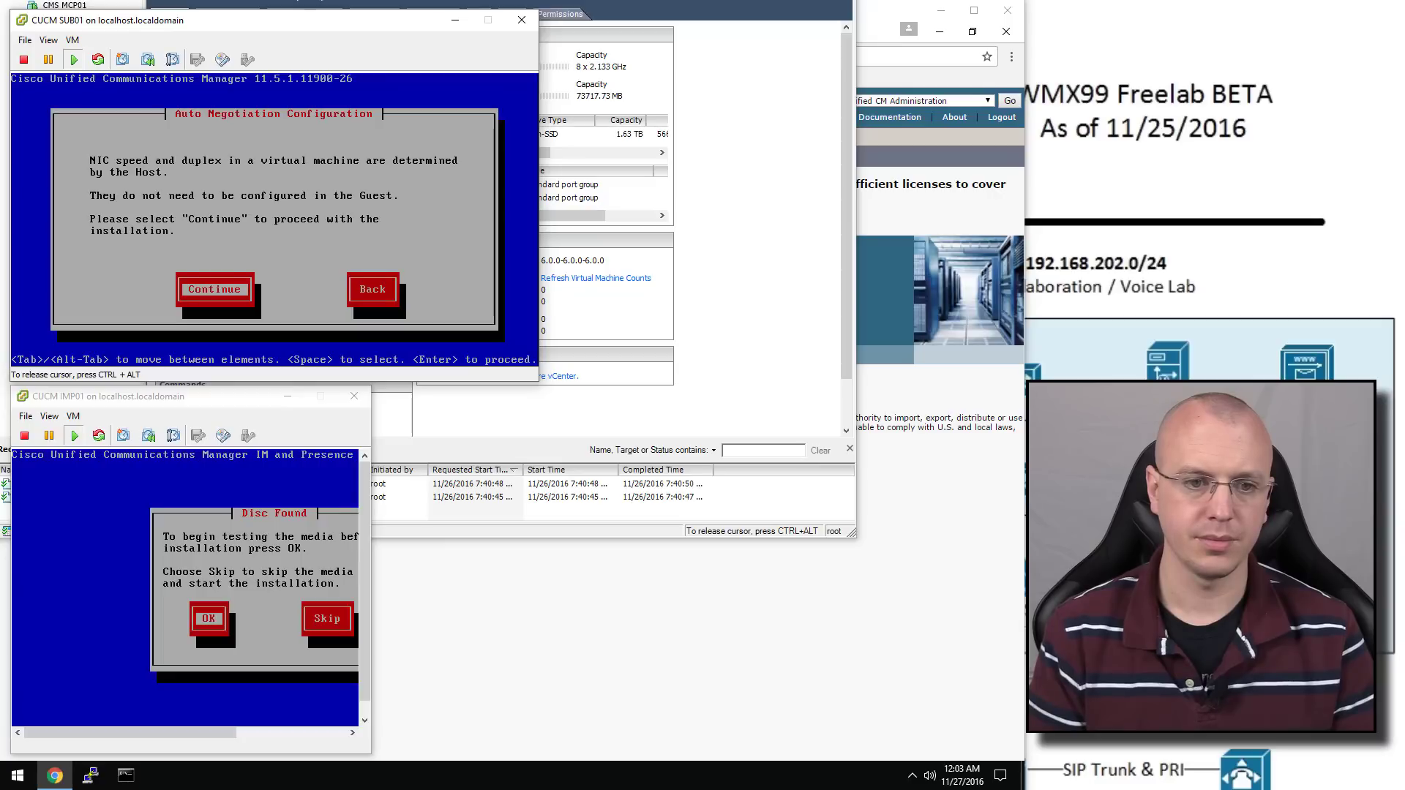
{"action": "key", "text": "Return"}
{"action": "key", "text": "Return"}
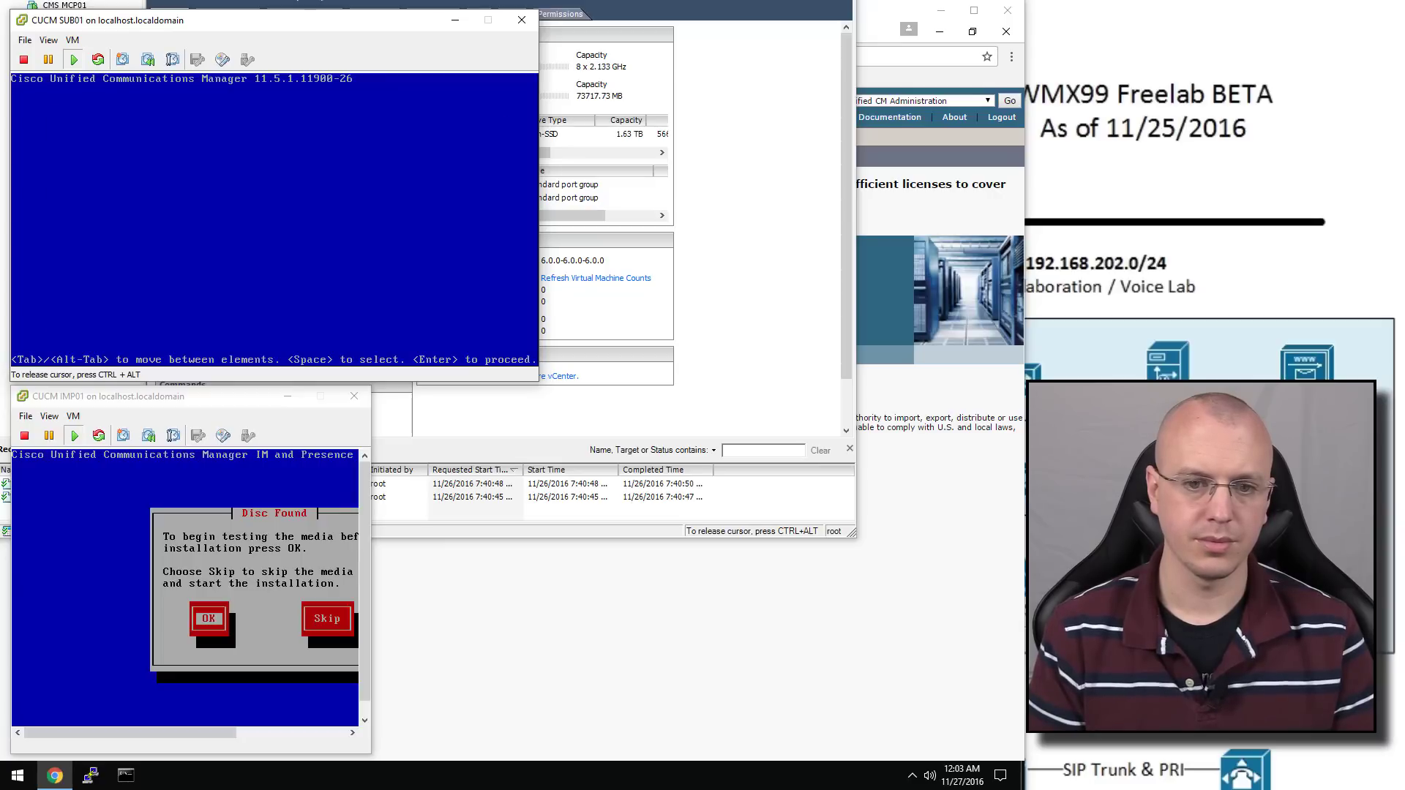
{"action": "key", "text": "Return"}
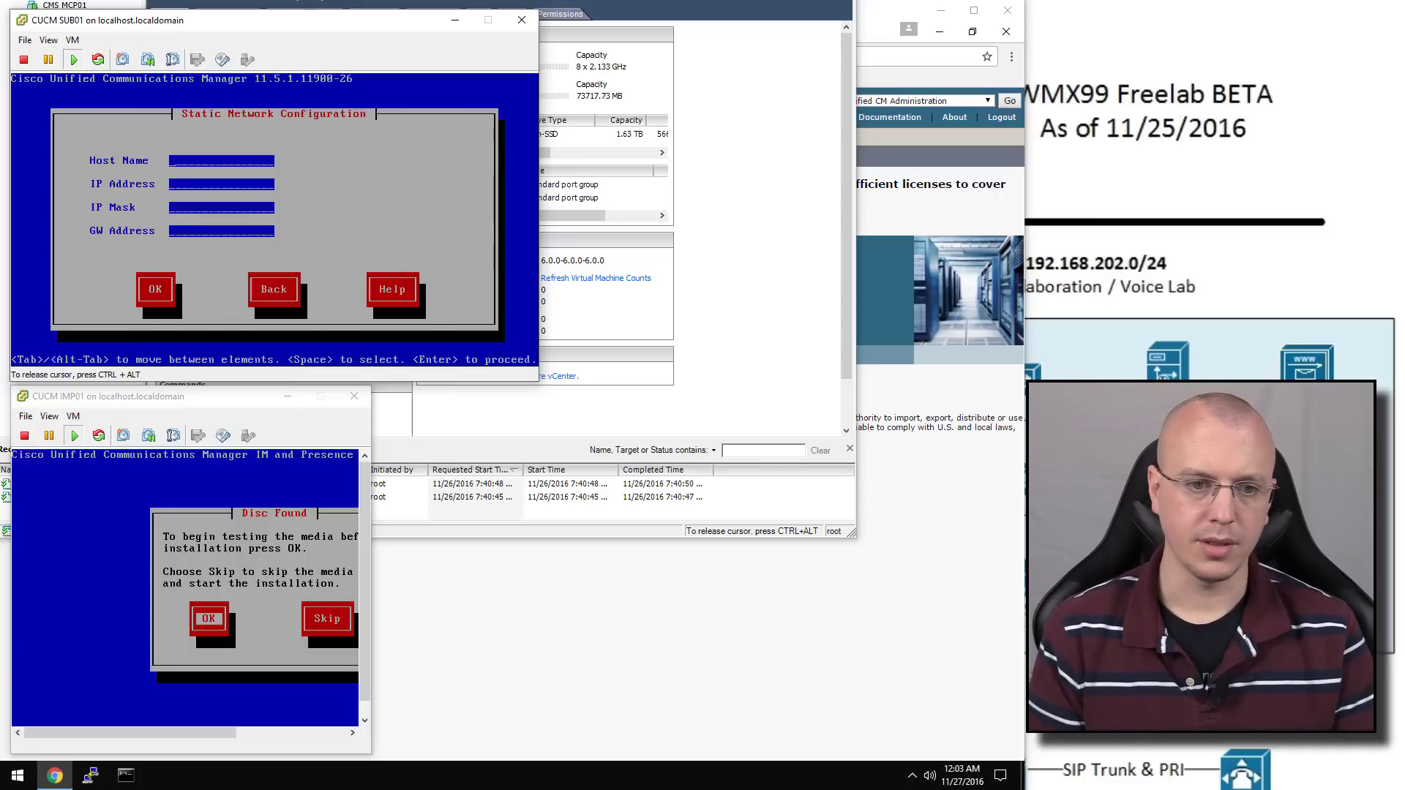
Enter host cucmsub1, IP 192.168.202.212, mask 255.255.255.0, gateway 192.168.202.1, and decline DNS client
{"action": "type", "text": "cucmsub1"}
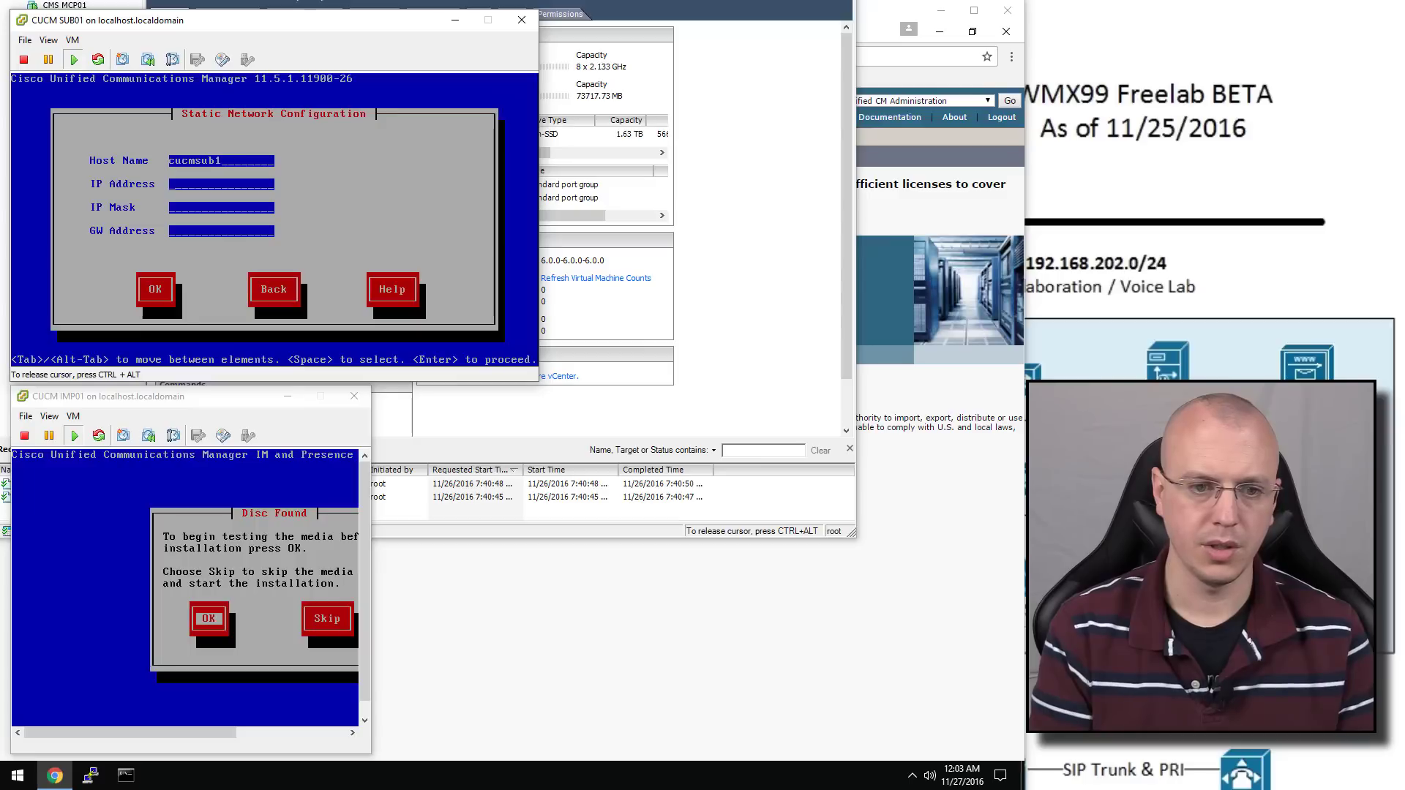
{"action": "key", "text": "Tab"}
{"action": "type", "text": "192.1"}
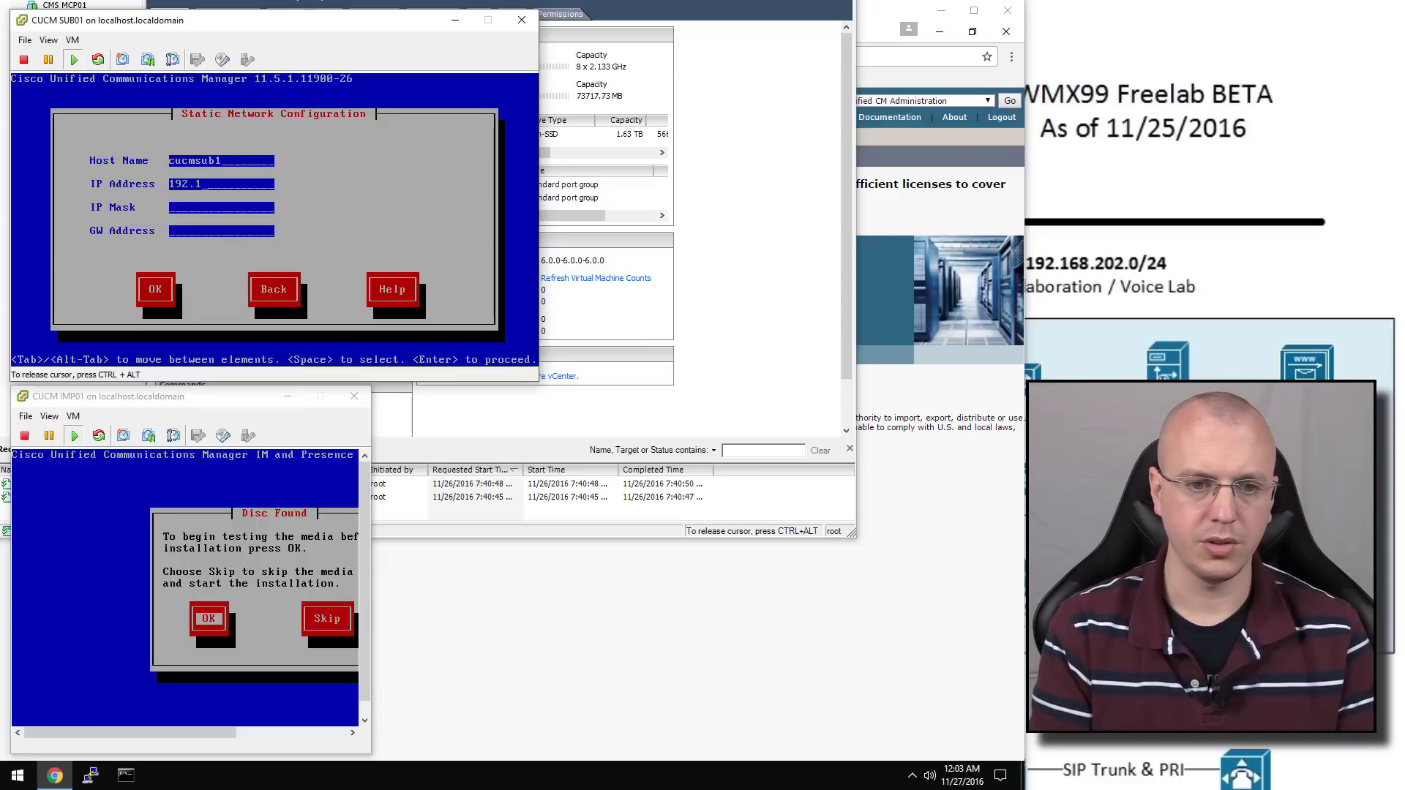
{"action": "type", "text": "68.202"}
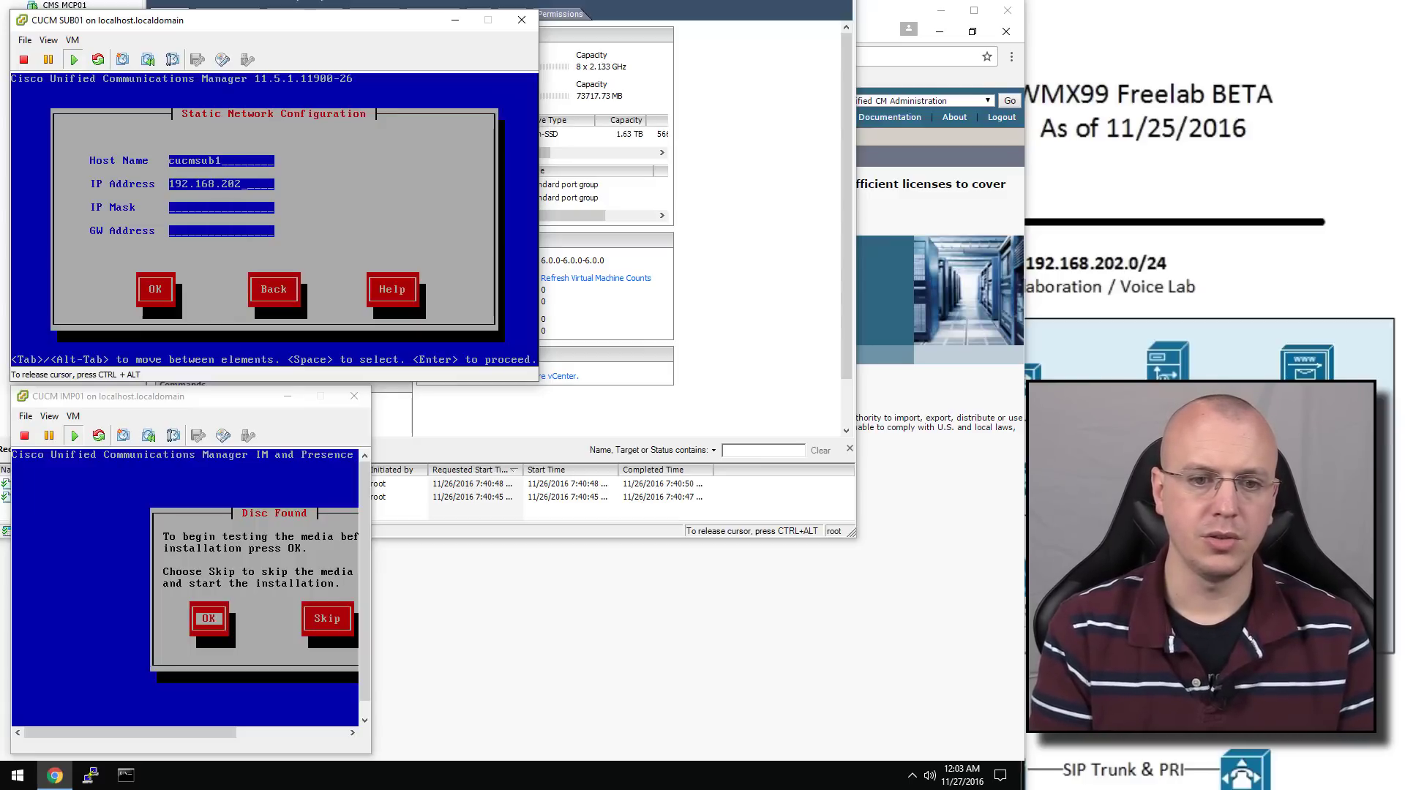
{"action": "type", "text": ".2"}
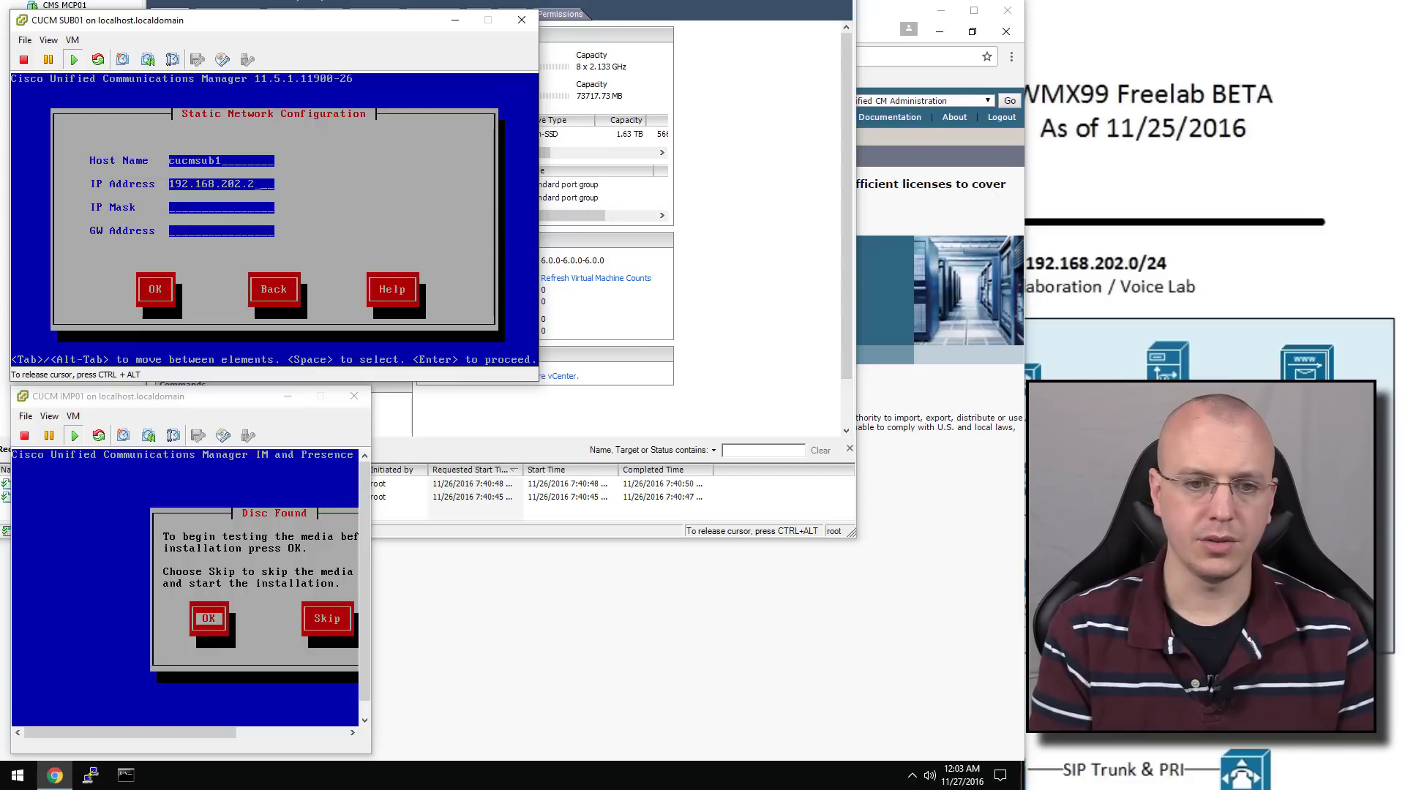
{"action": "type", "text": "12"}
{"action": "key", "text": "Tab"}
{"action": "type", "text": "255.255.255.0"}
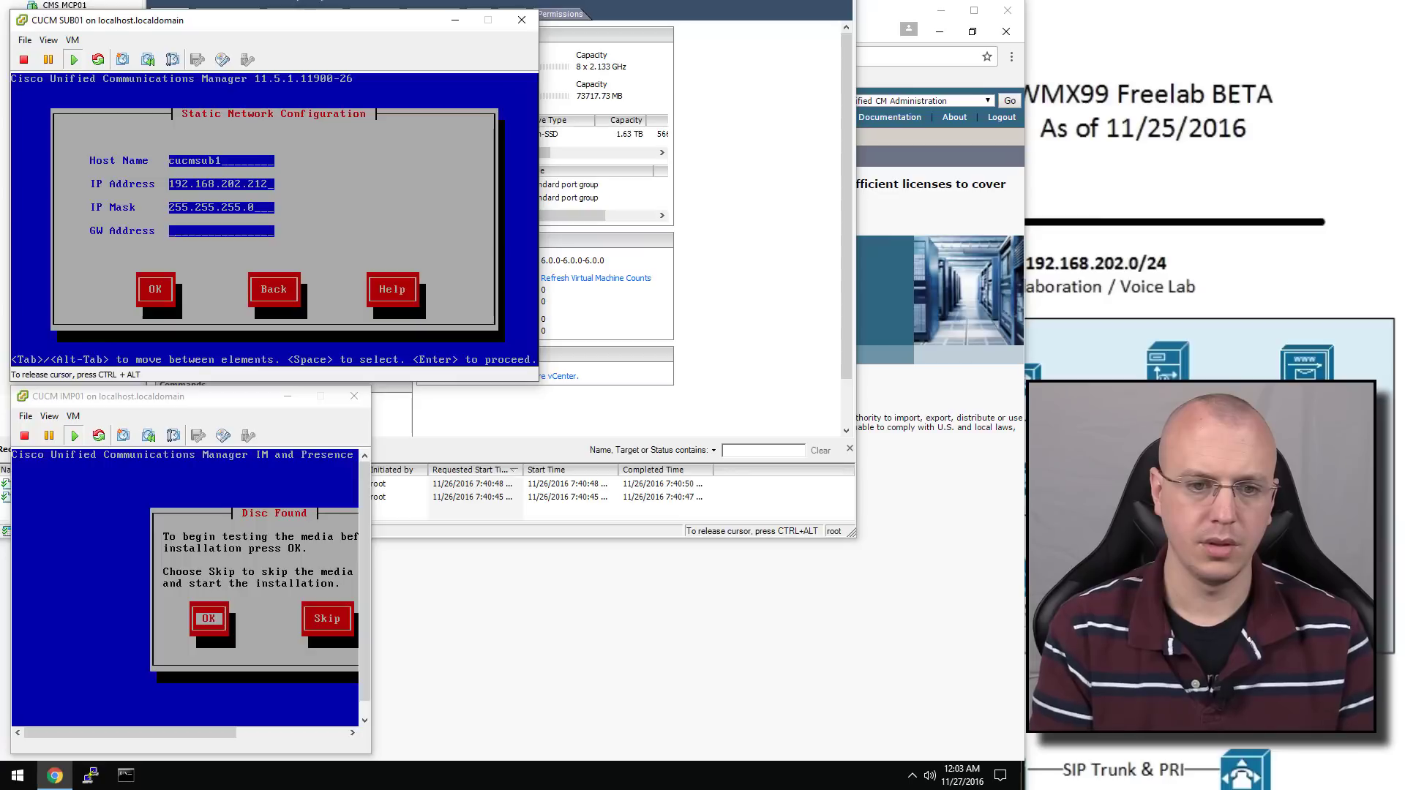
{"action": "type", "text": "192.168.202.1"}
{"action": "key", "text": "Tab"}
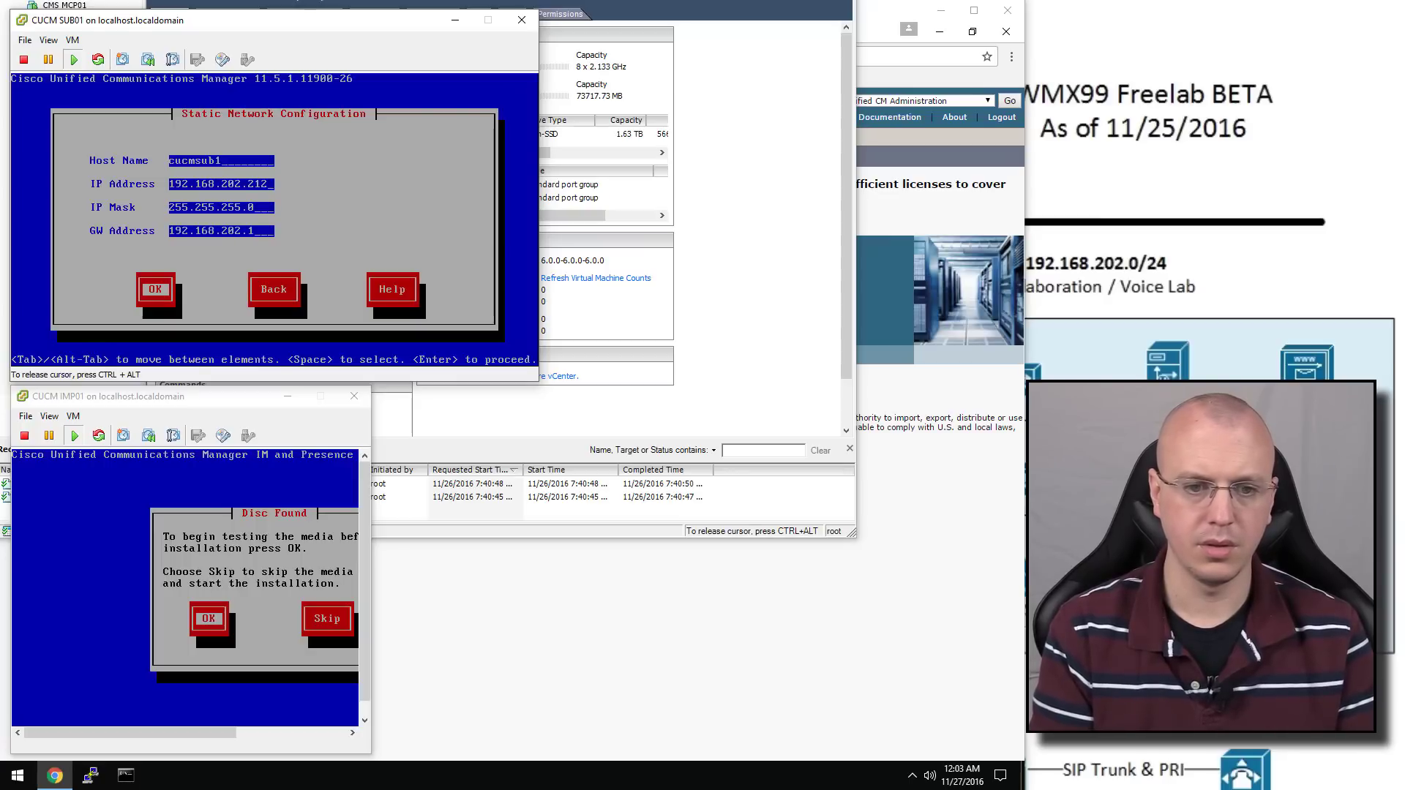
{"action": "key", "text": "Return"}
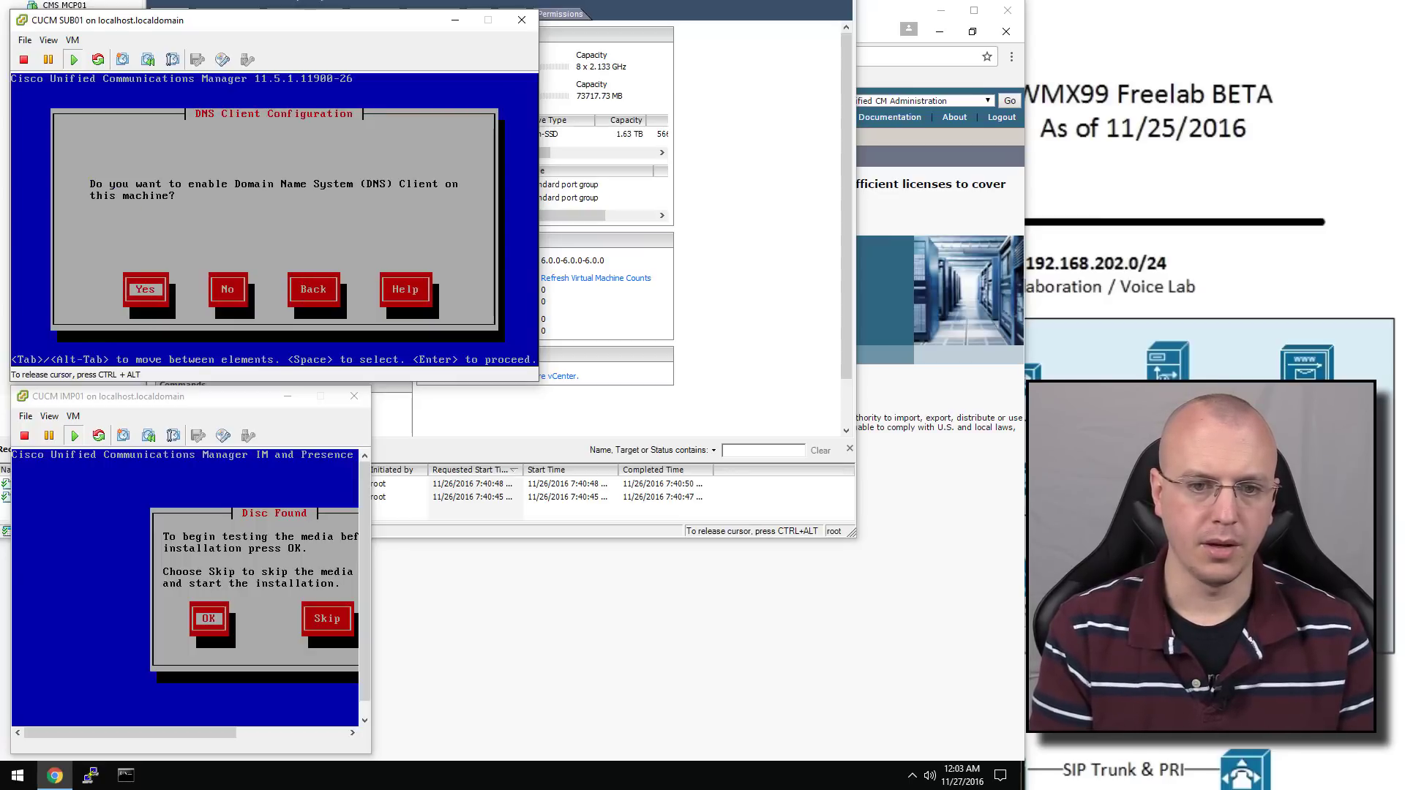
{"action": "key", "text": "Tab"}
{"action": "key", "text": "Return"}
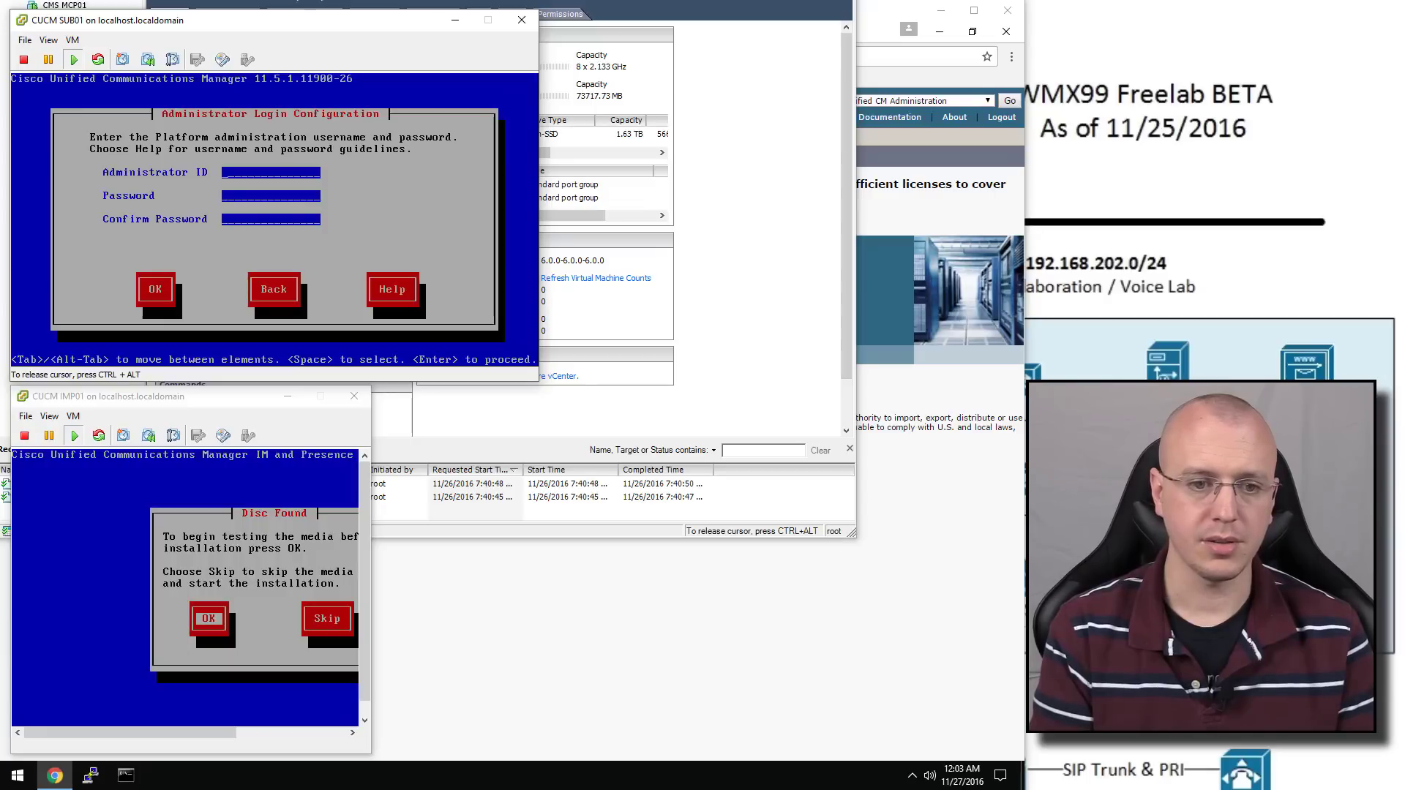
Enter the administrator login ID and password and confirm them
{"action": "type", "text": "admin"}
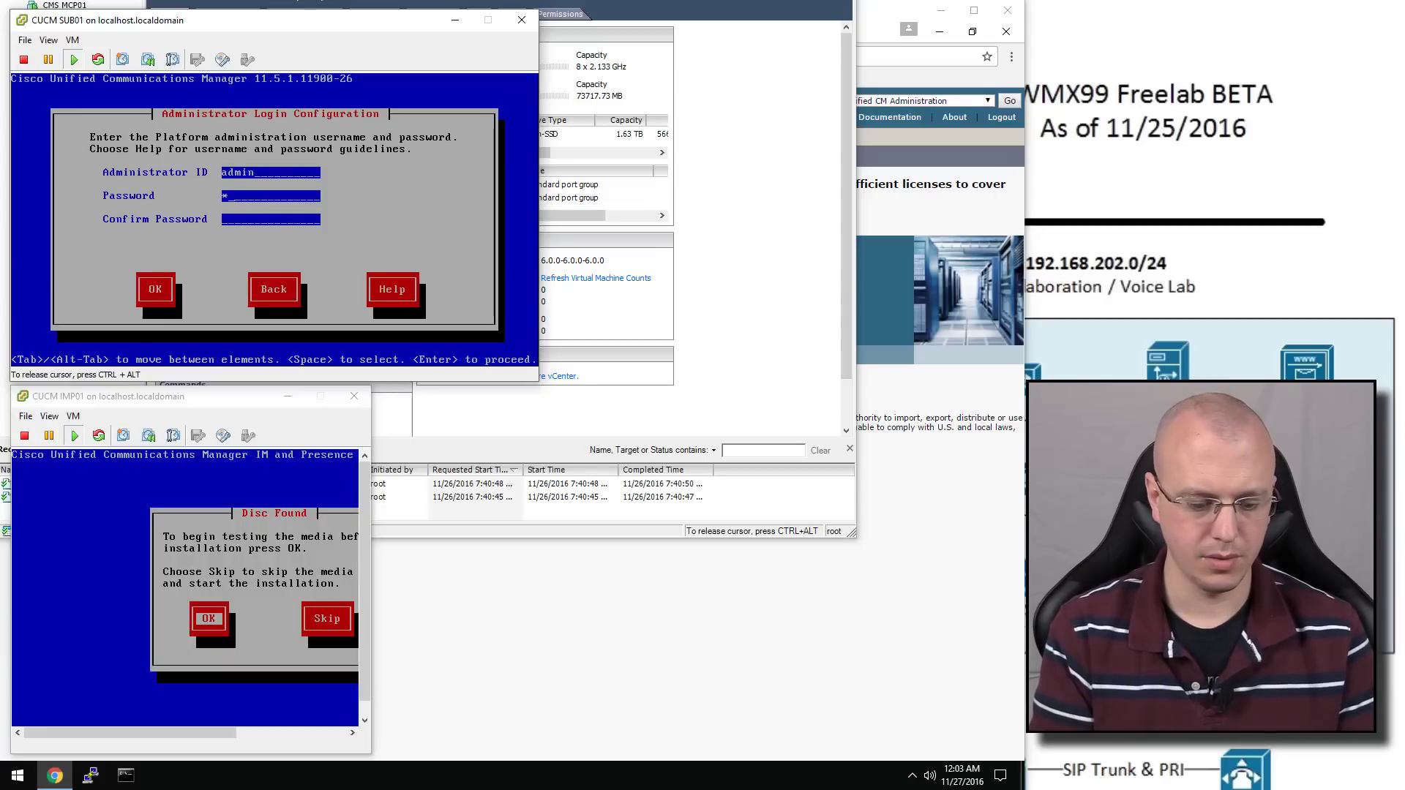
{"action": "type", "text": "*********"}
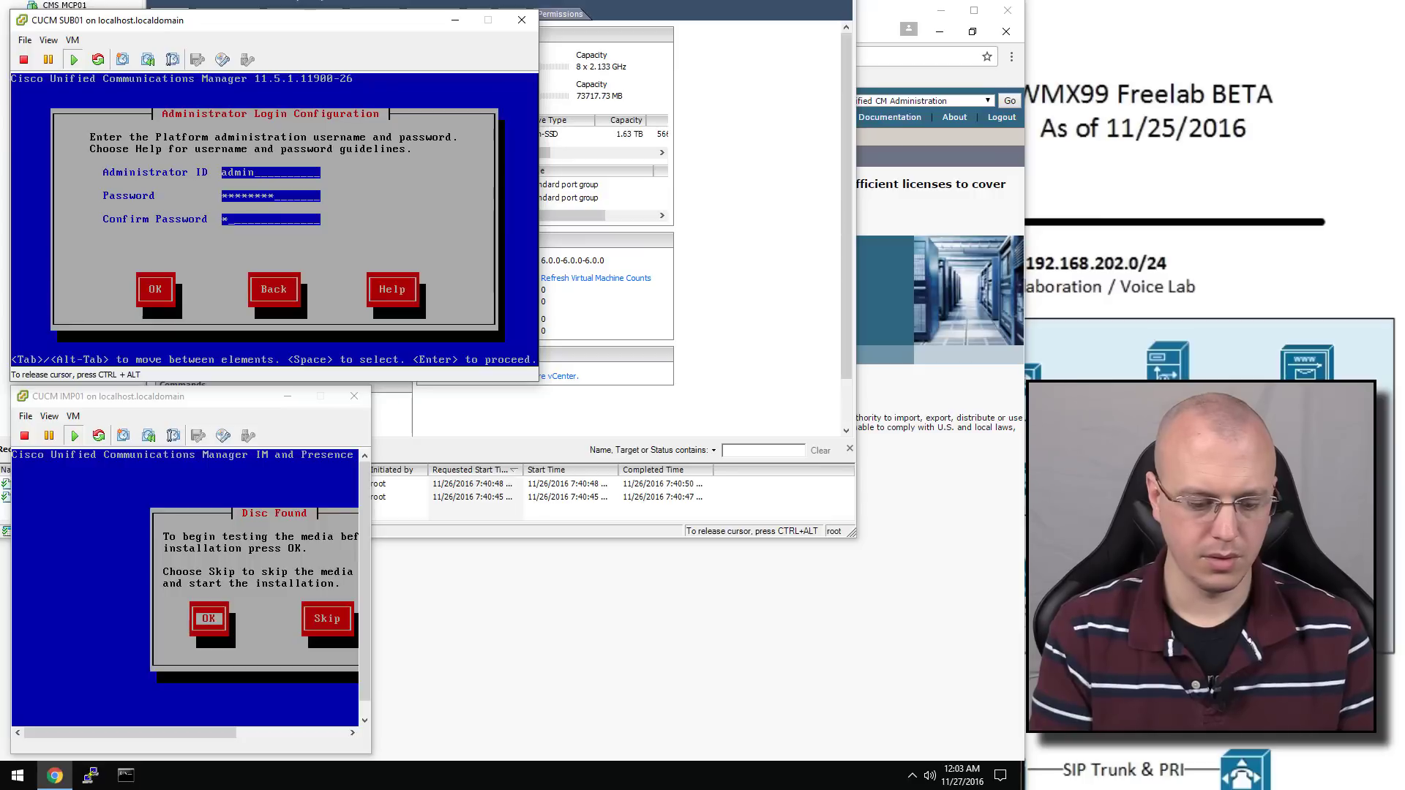
{"action": "key", "text": "Tab"}
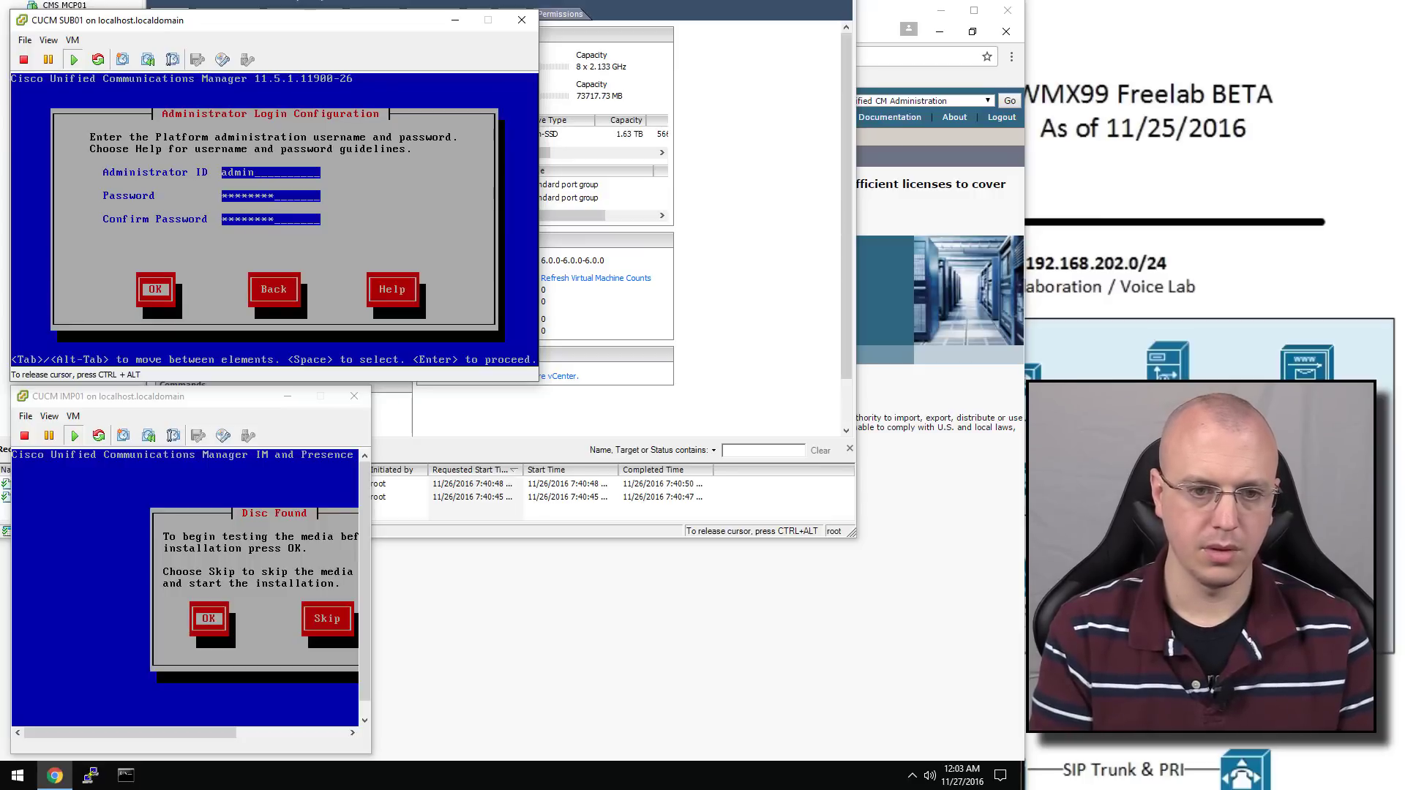
{"action": "key", "text": "Return"}
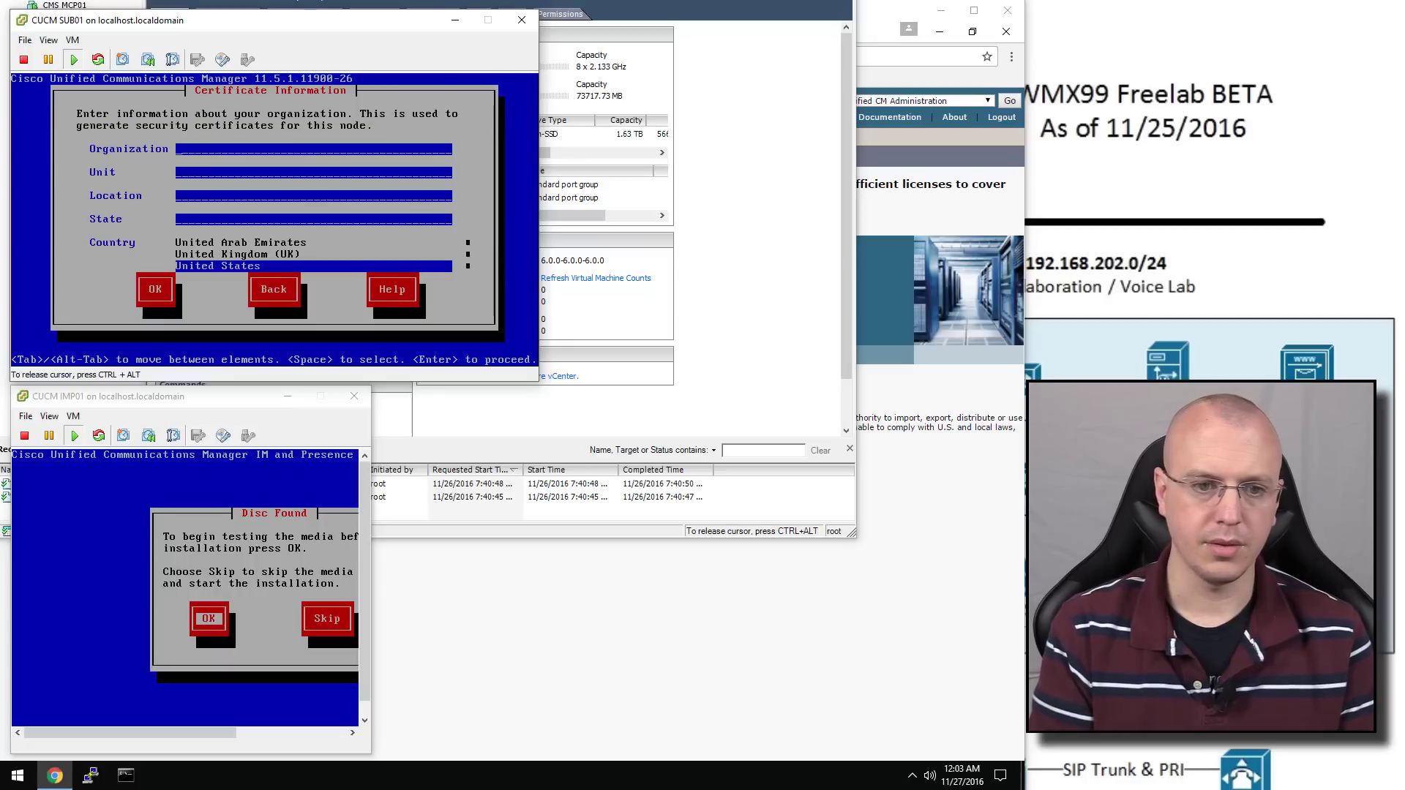
Fill certificate details YouTube, FreeLab, Interwebs, CO, United States and accept
{"action": "type", "text": "YouTube"}
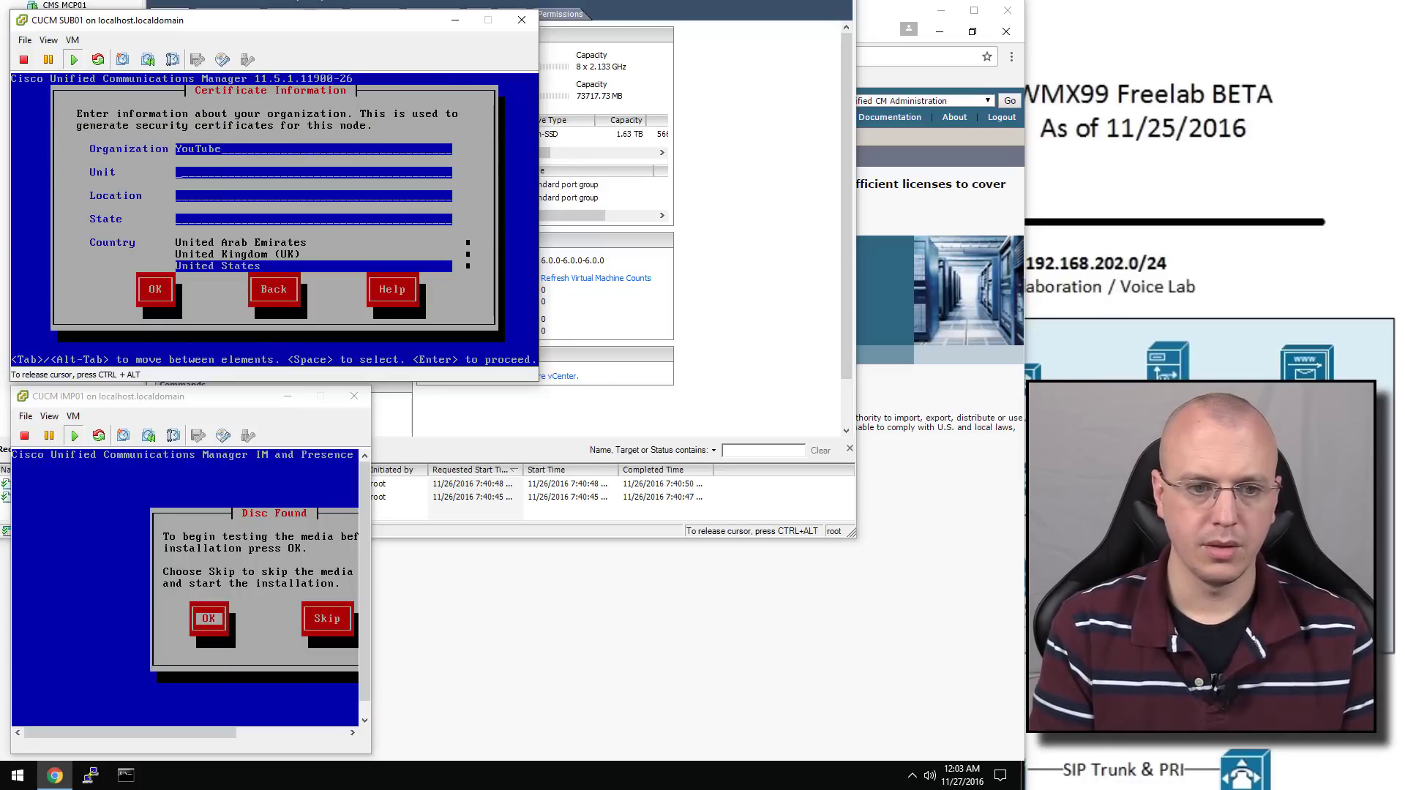
{"action": "type", "text": "FreeLab"}
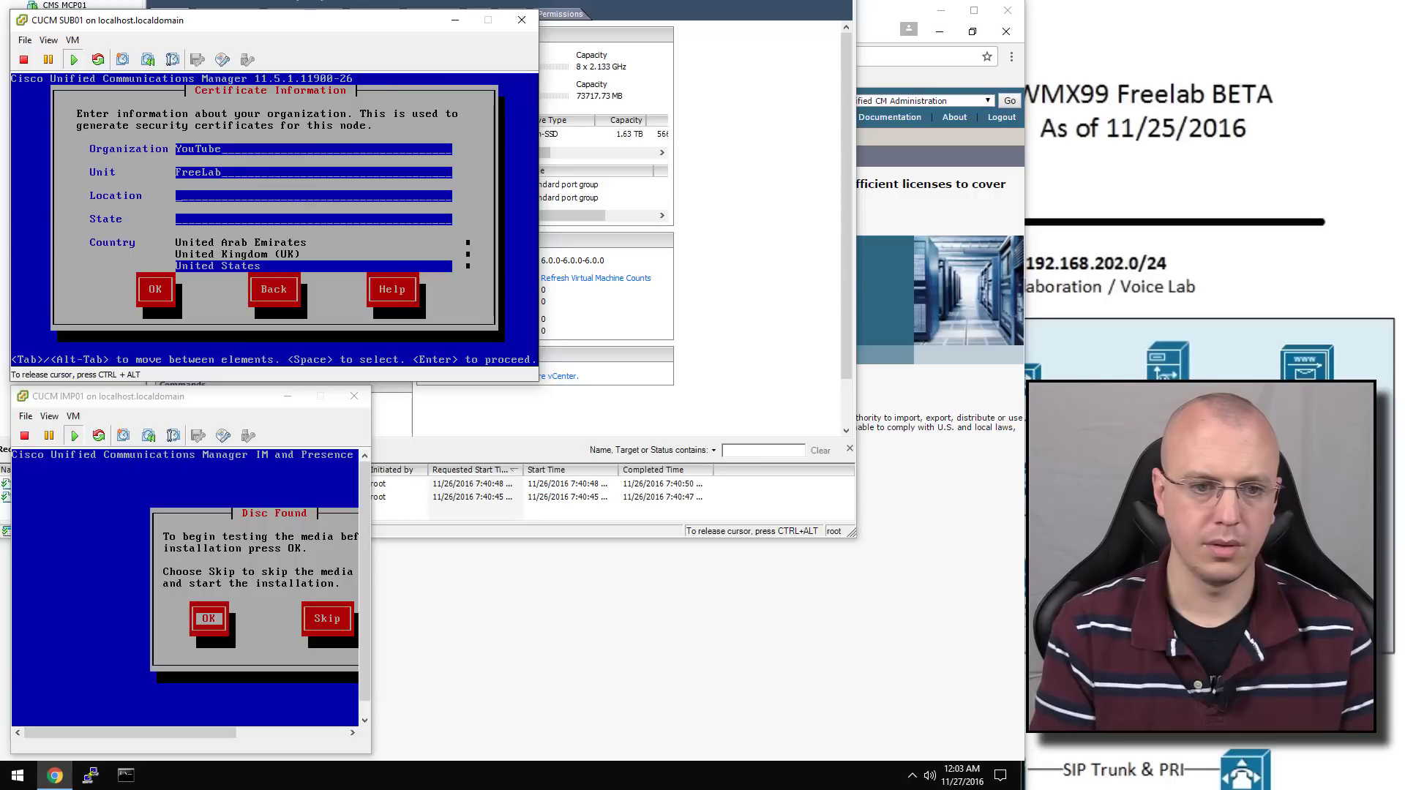
{"action": "key", "text": "Tab"}
{"action": "type", "text": "Interwe"}
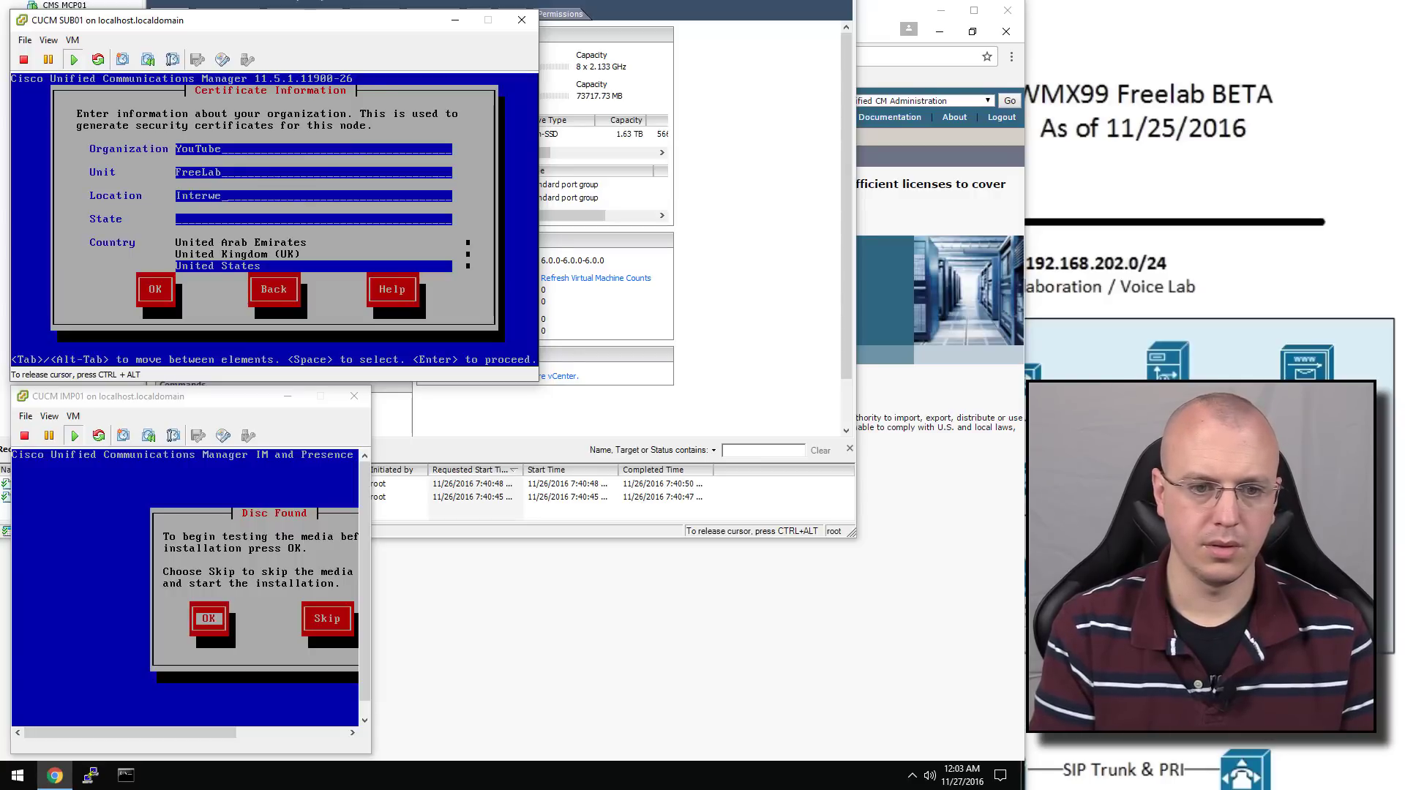
{"action": "type", "text": "bs"}
{"action": "key", "text": "Tab"}
{"action": "key", "text": "Tab"}
{"action": "key", "text": "Tab"}
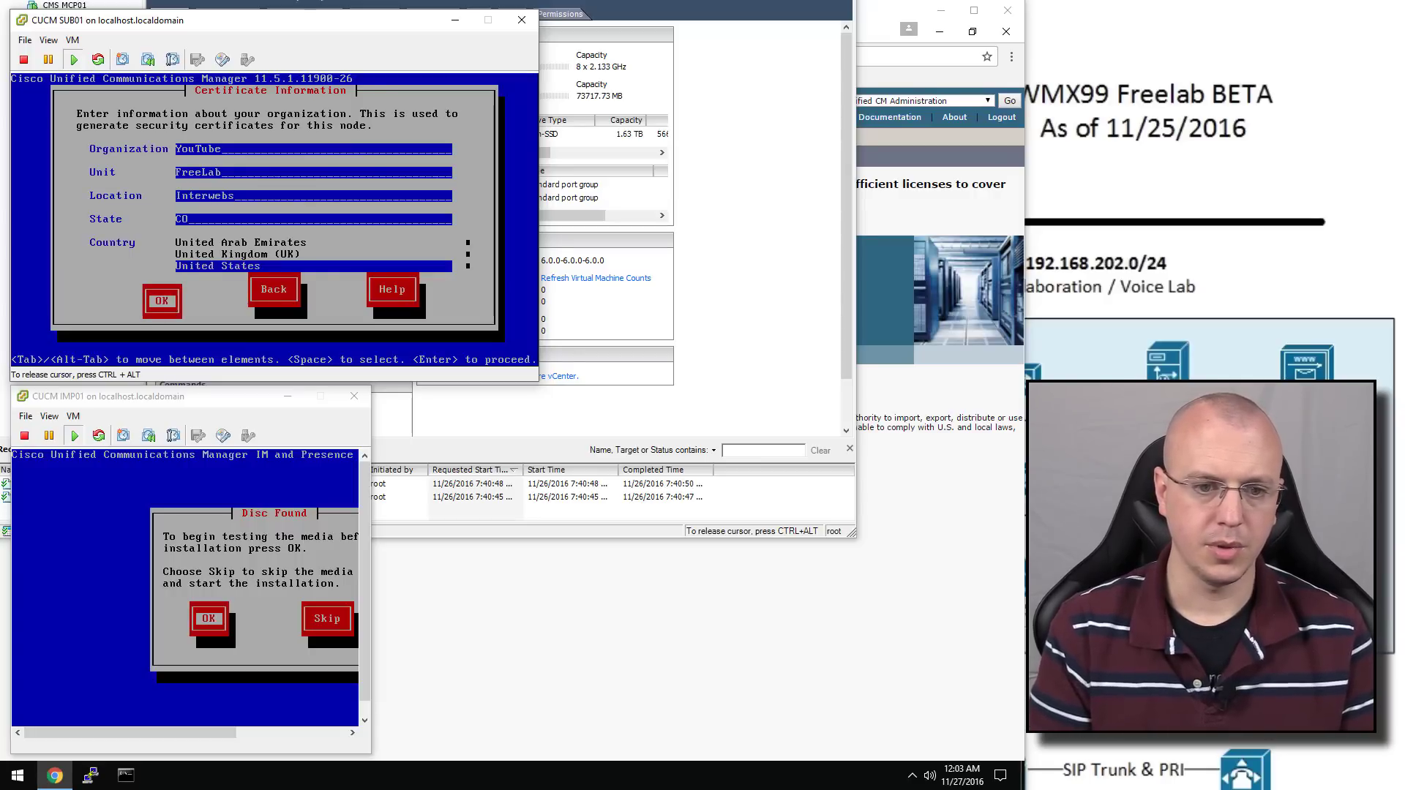
{"action": "key", "text": "Return"}
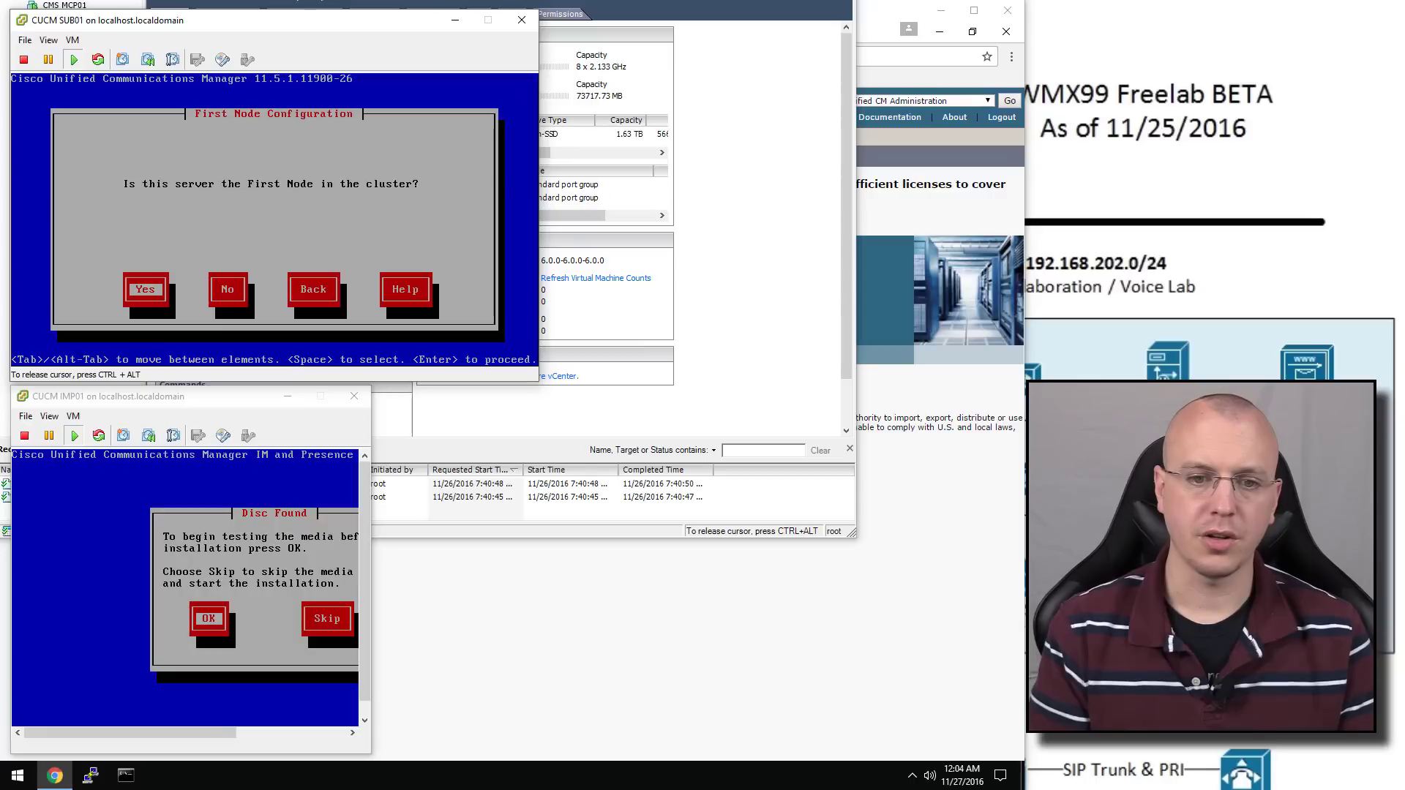
Mark SUB01 as not the first node, acknowledge the warning, and skip the connectivity pause
{"action": "key", "text": "Tab"}
{"action": "key", "text": "Return"}
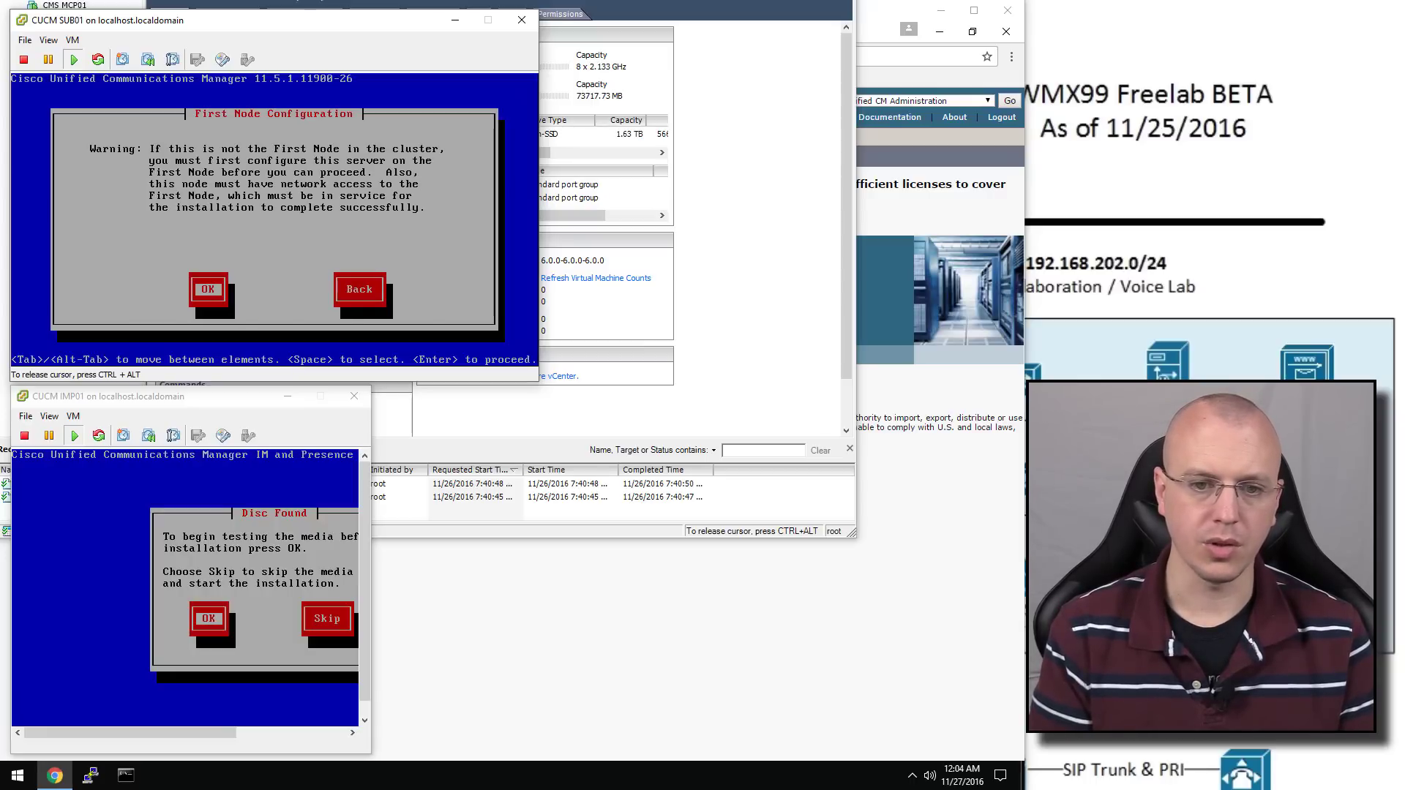
{"action": "key", "text": "Return"}
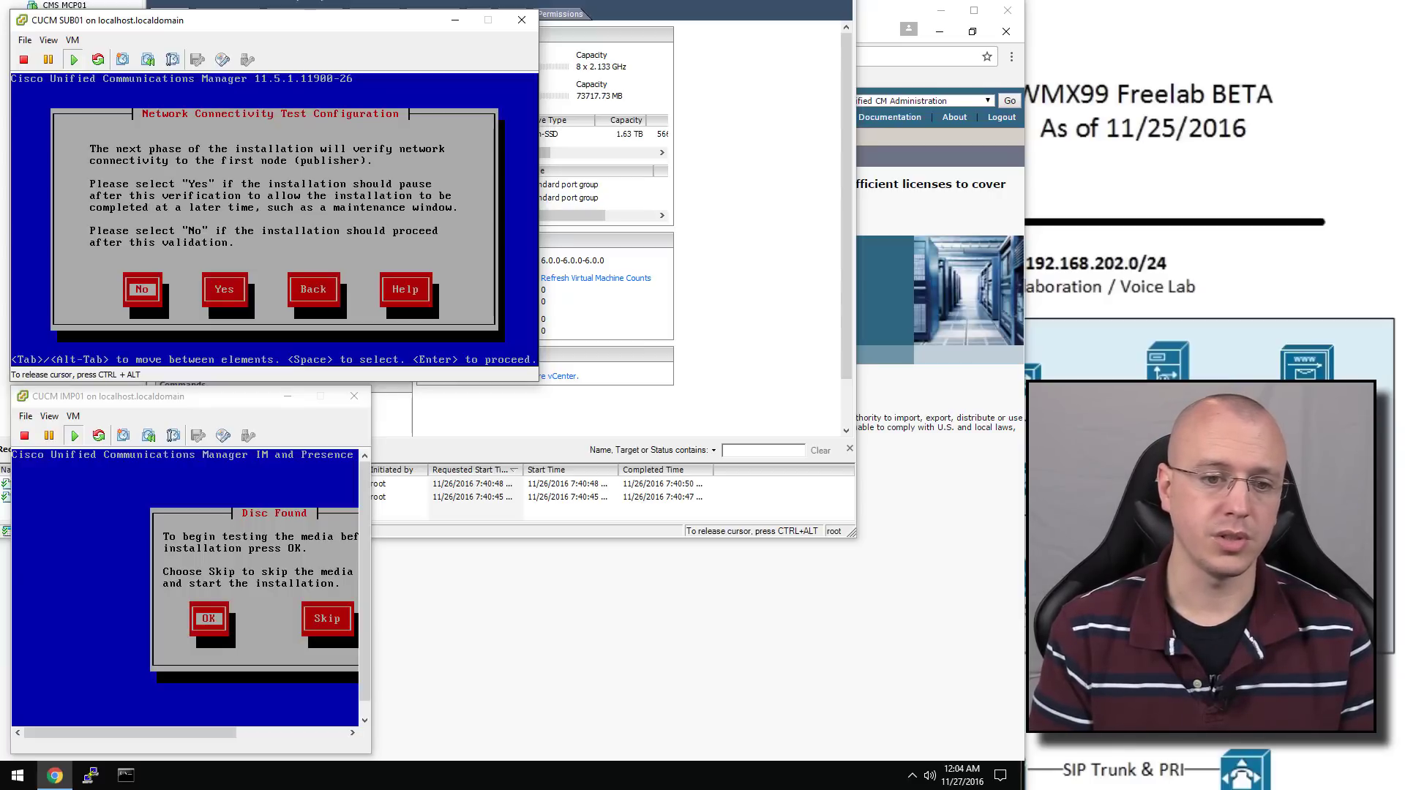
{"action": "key", "text": "Return"}
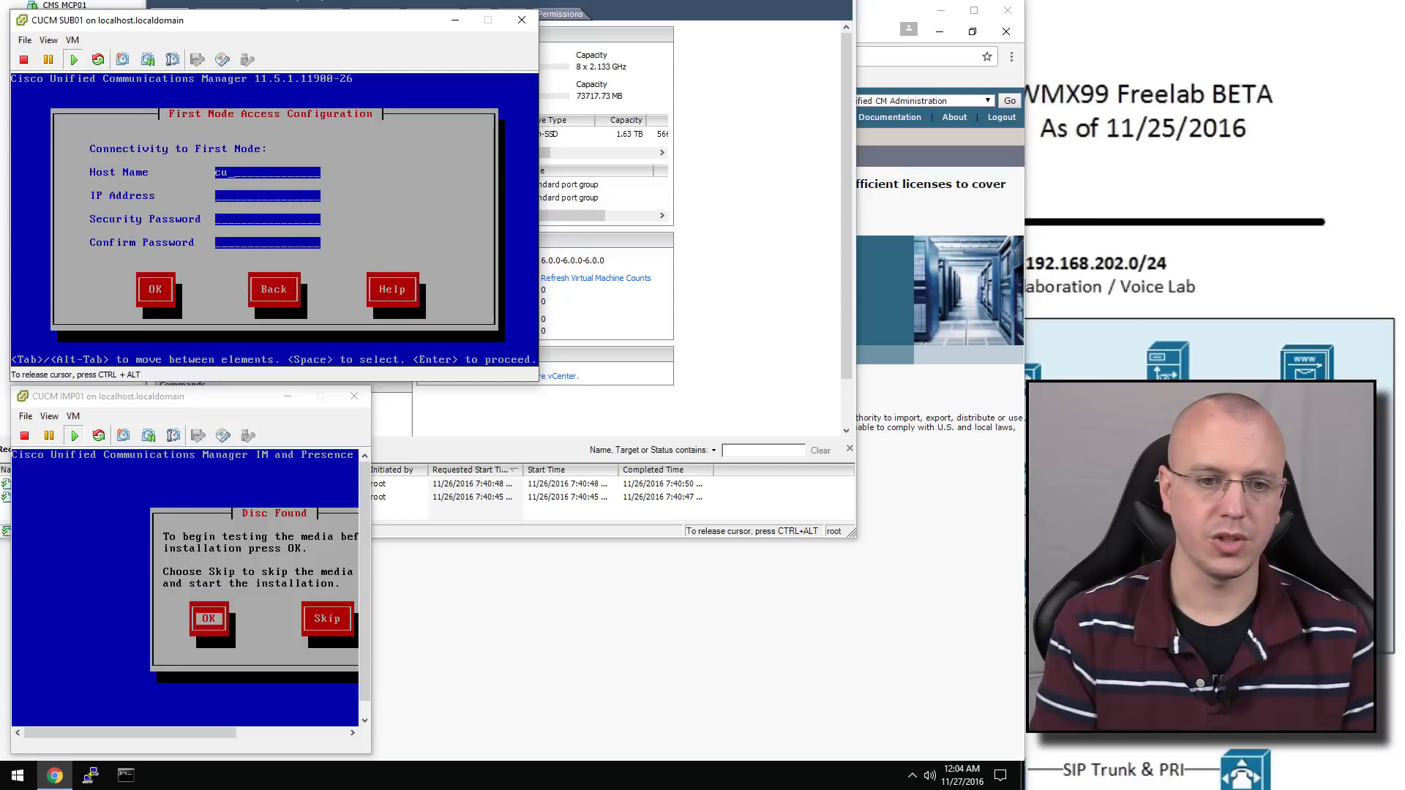
Enter publisher cucmpub1 at 192.168.202.211 and type the security password twice
{"action": "type", "text": "cucmp"}
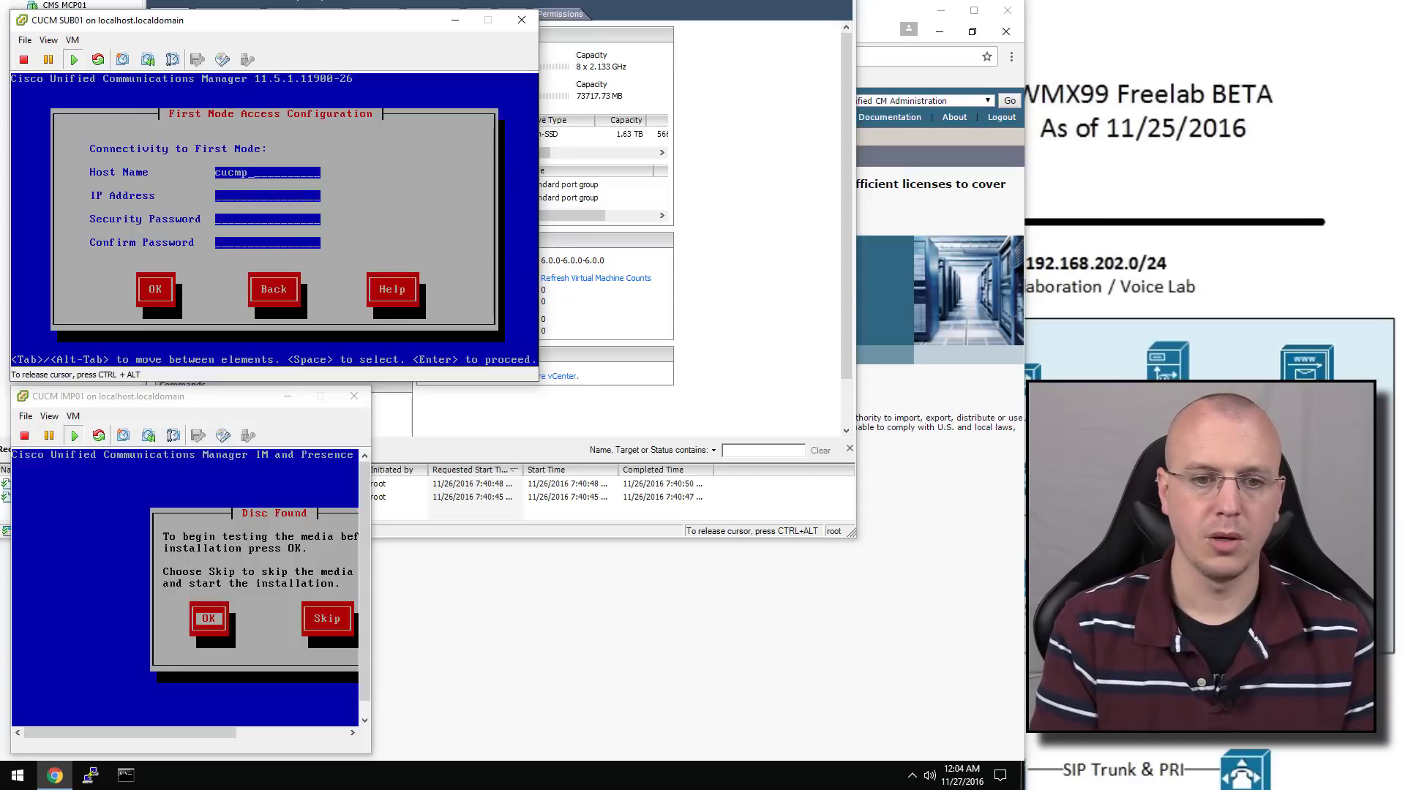
{"action": "type", "text": "ub1"}
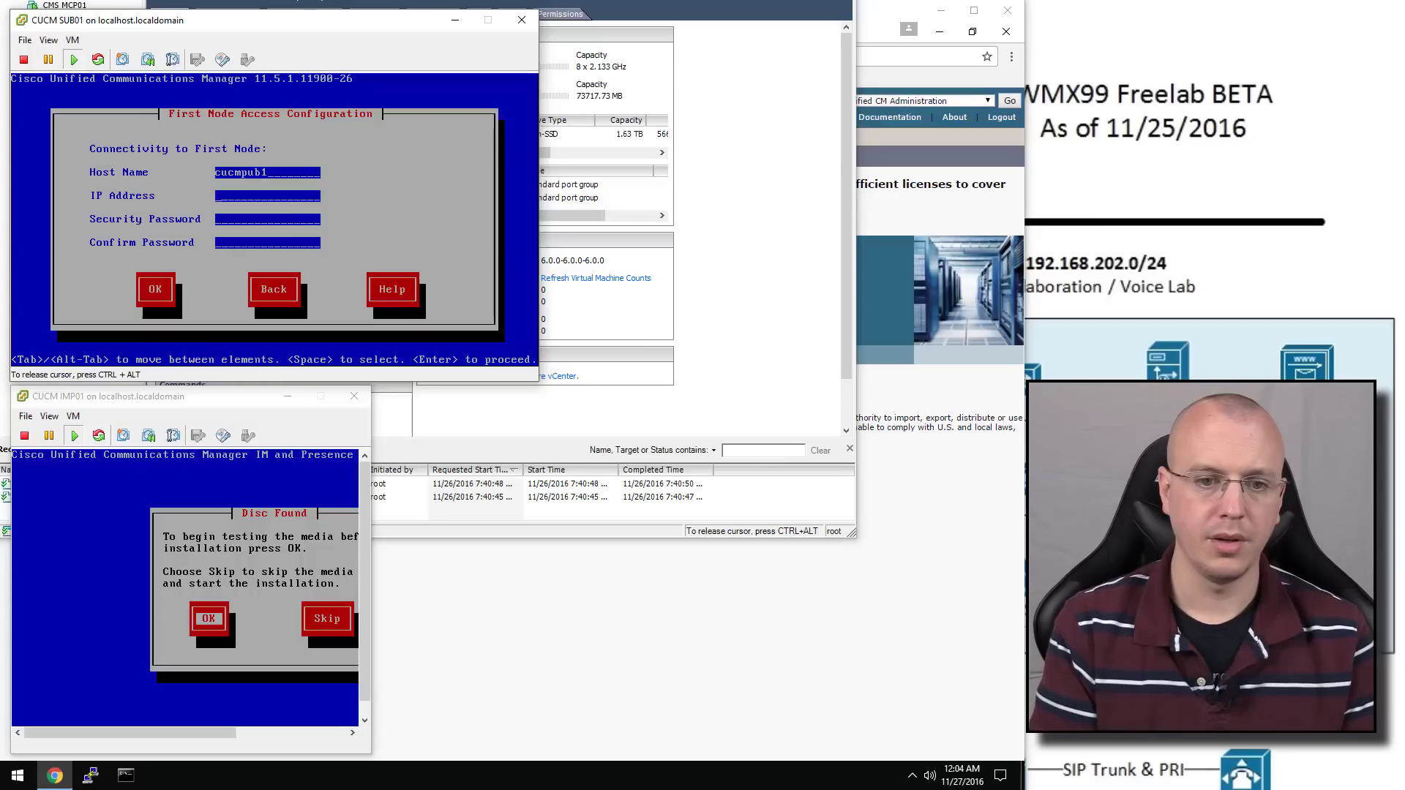
{"action": "type", "text": "192.168."}
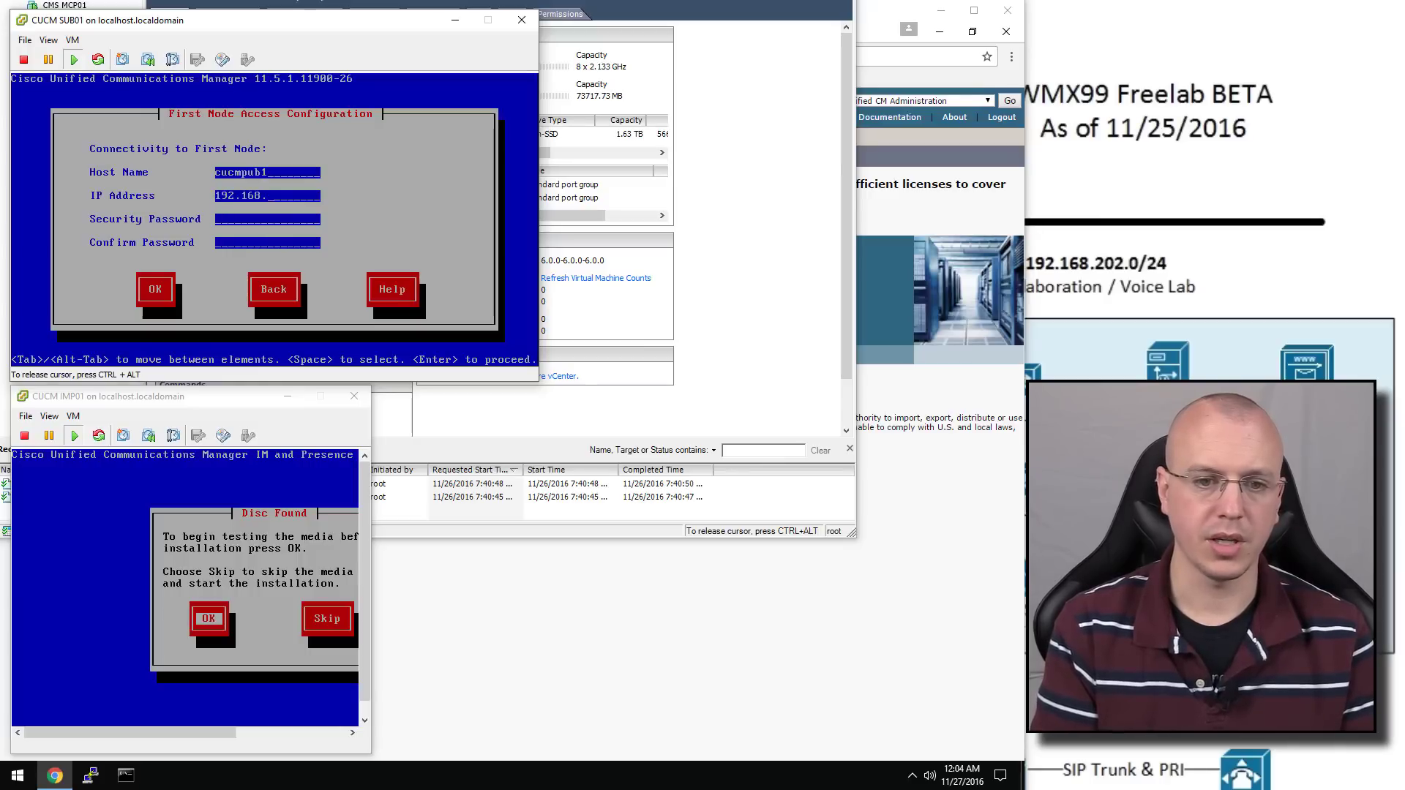
{"action": "type", "text": "202."}
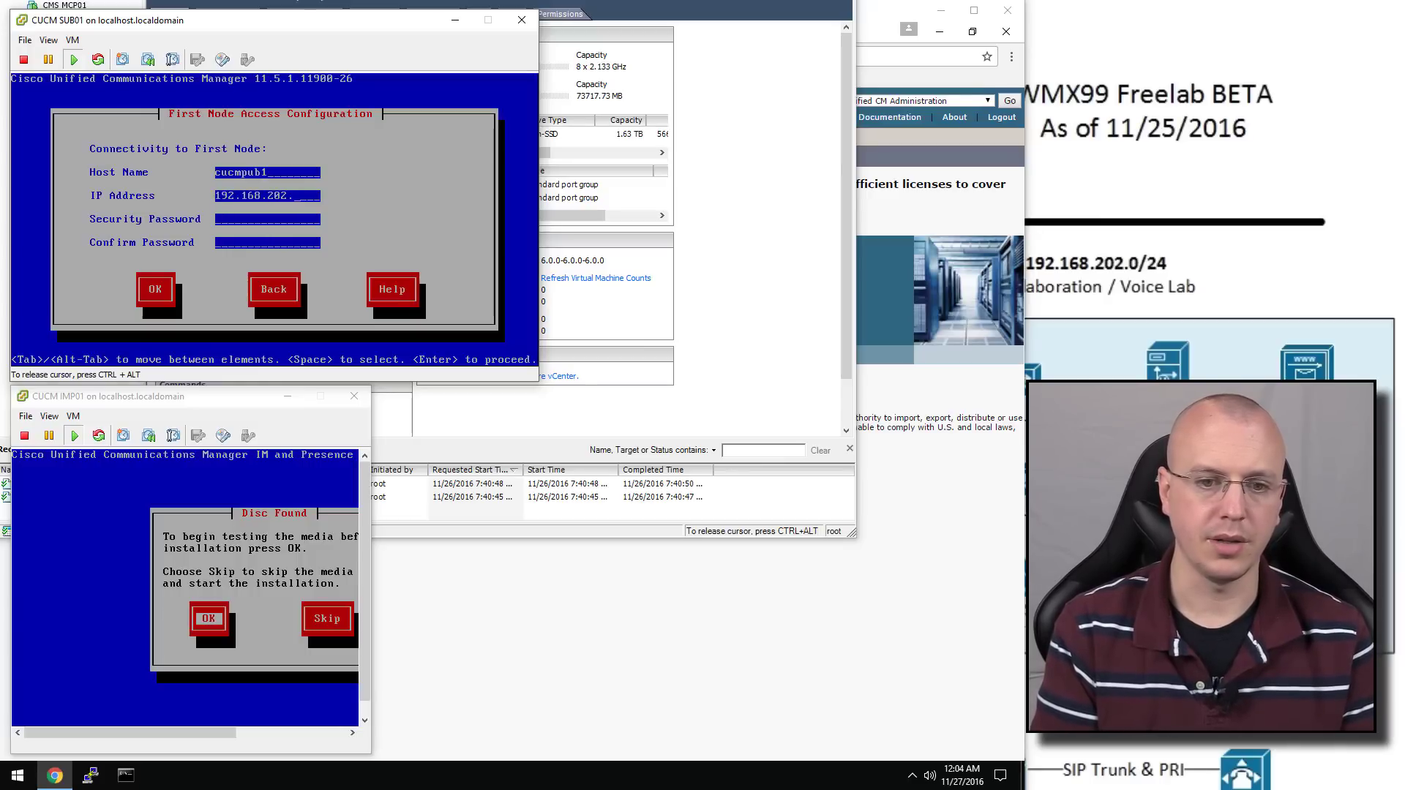
{"action": "type", "text": "211"}
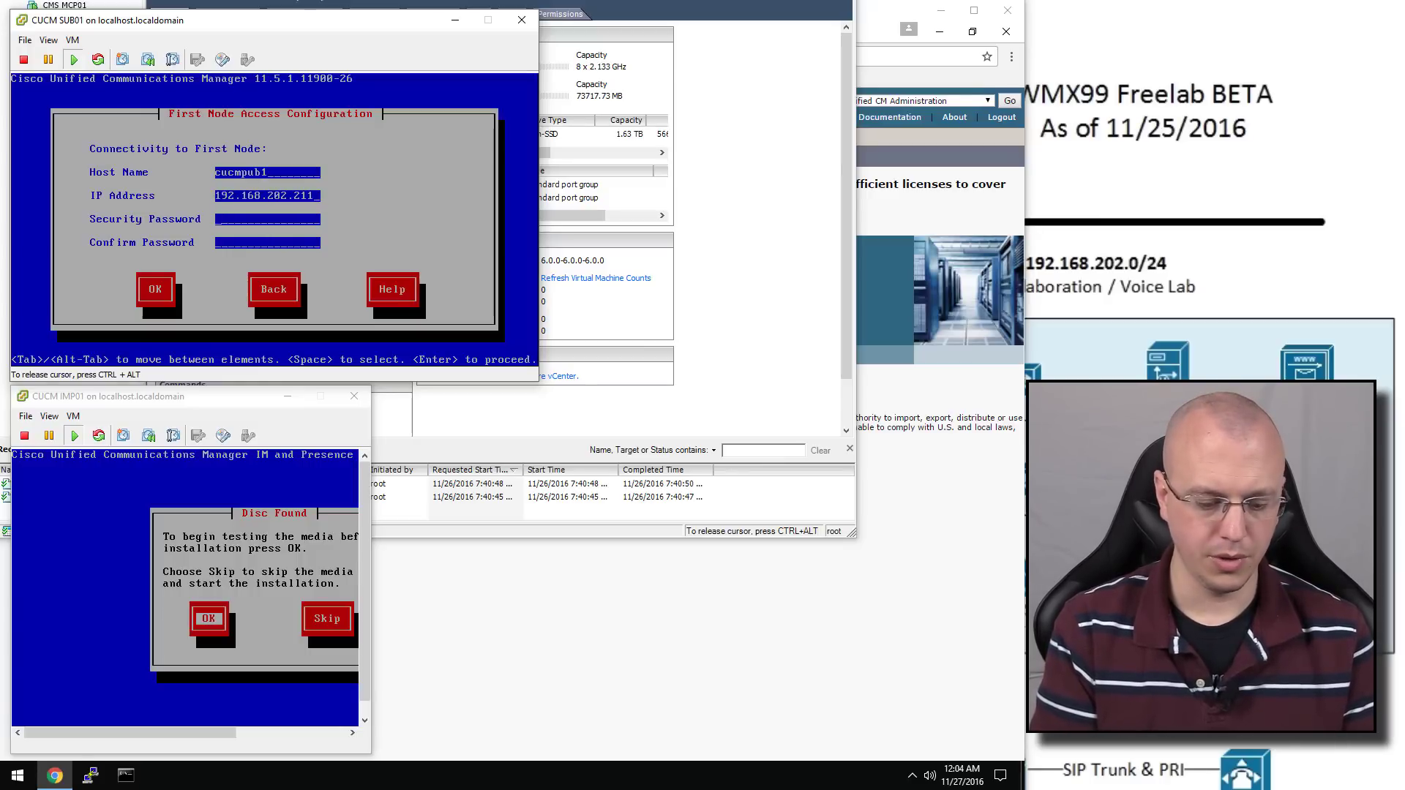
{"action": "type", "text": "********"}
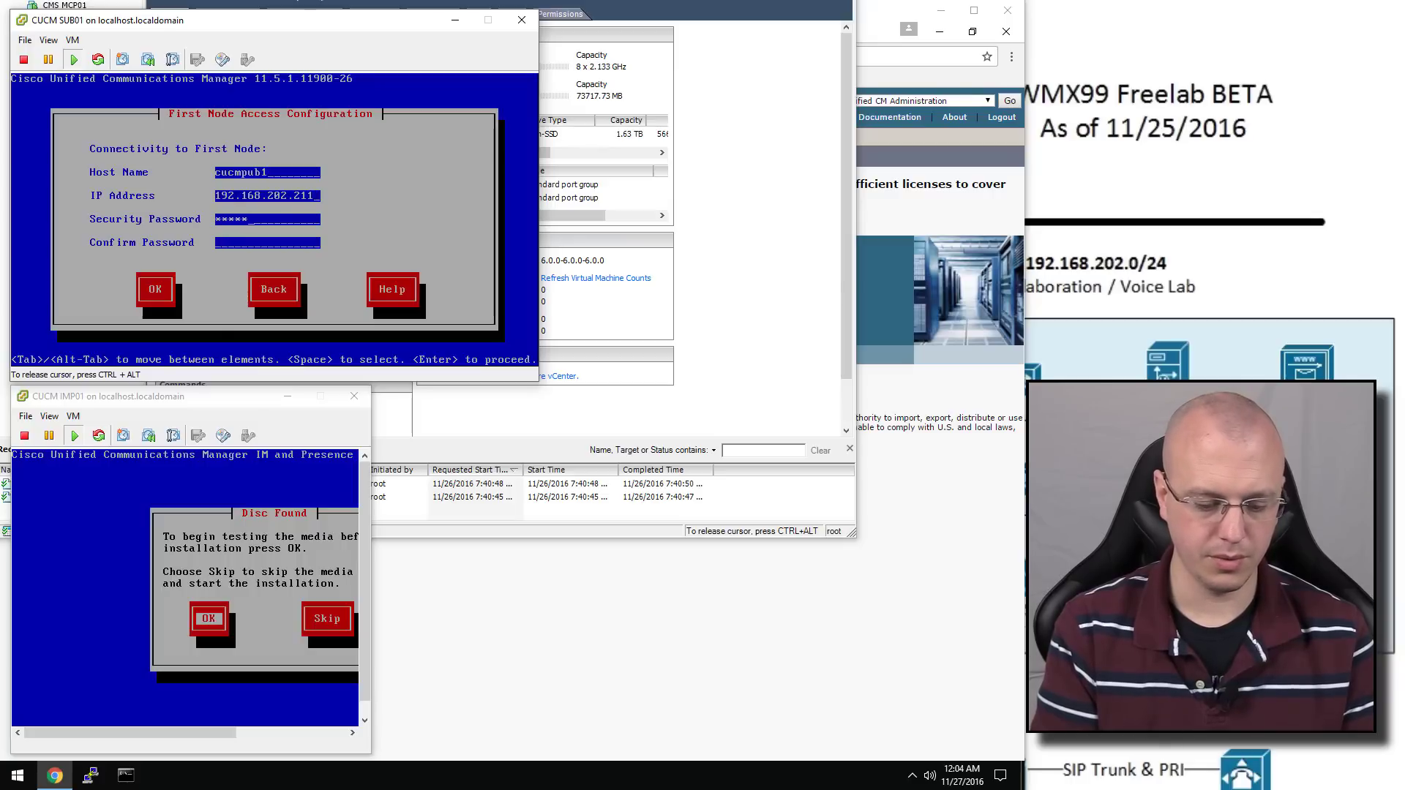
{"action": "key", "text": "Tab"}
{"action": "type", "text": "***"}
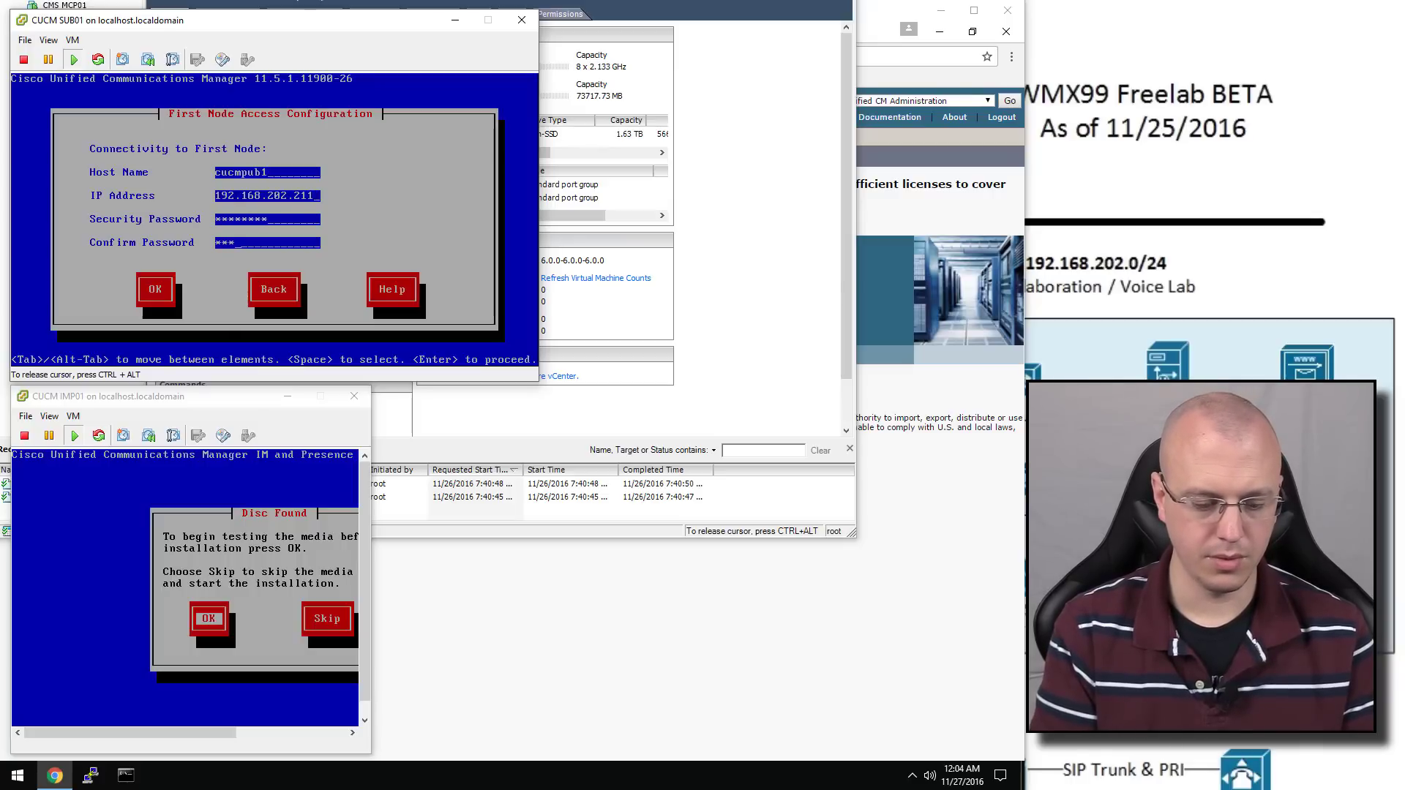
{"action": "type", "text": "*****"}
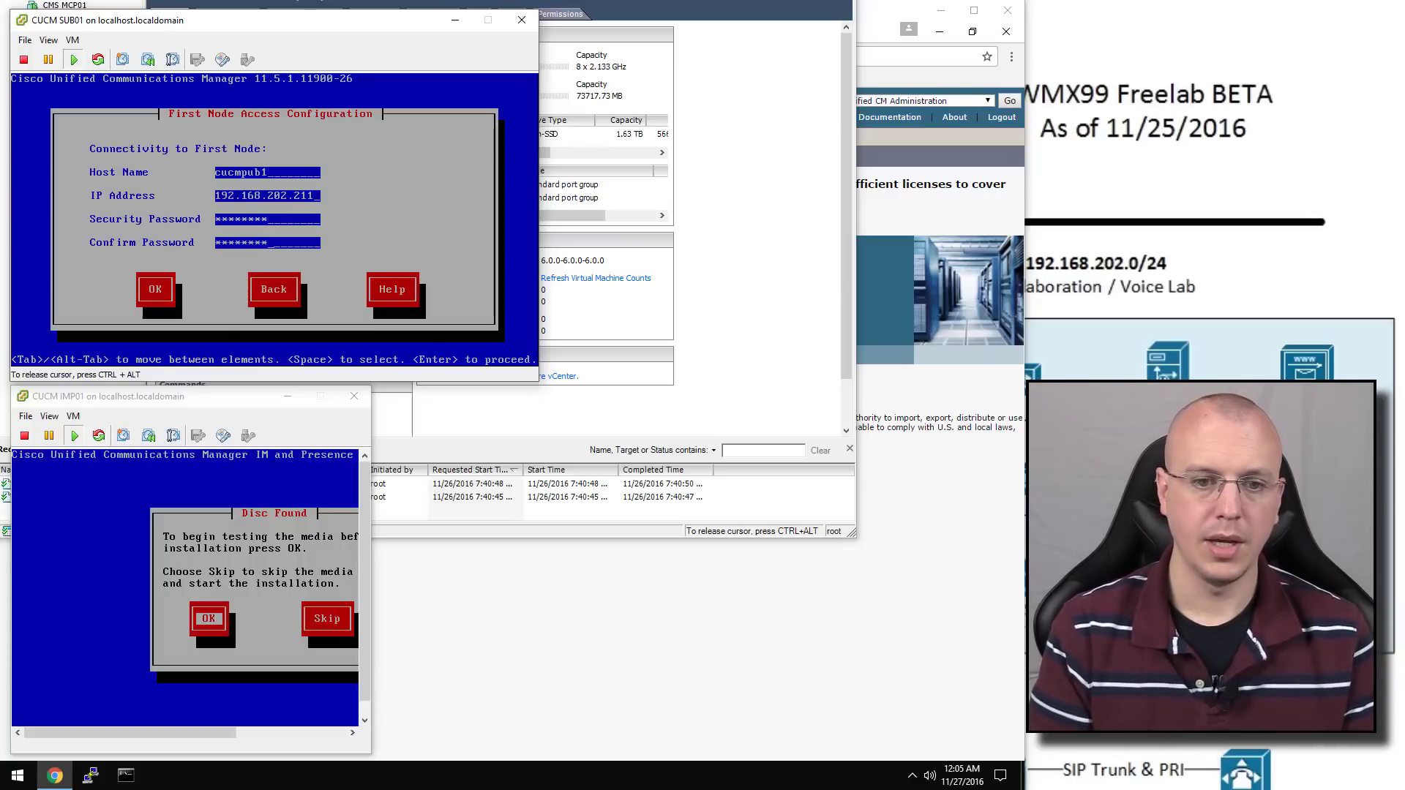
{"action": "left_click", "coordinate": [643, 598]}
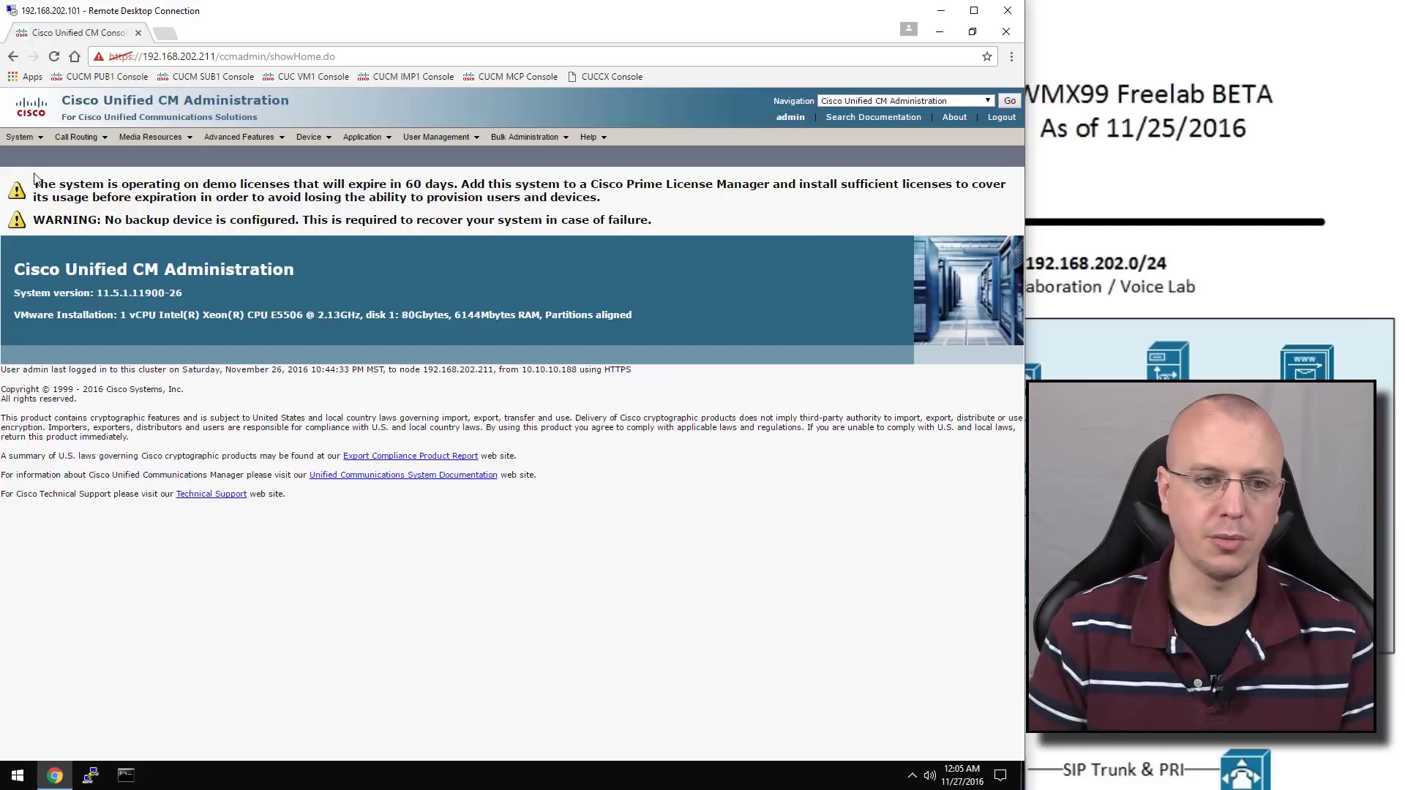
{"action": "mouse_move", "coordinate": [21, 138]}
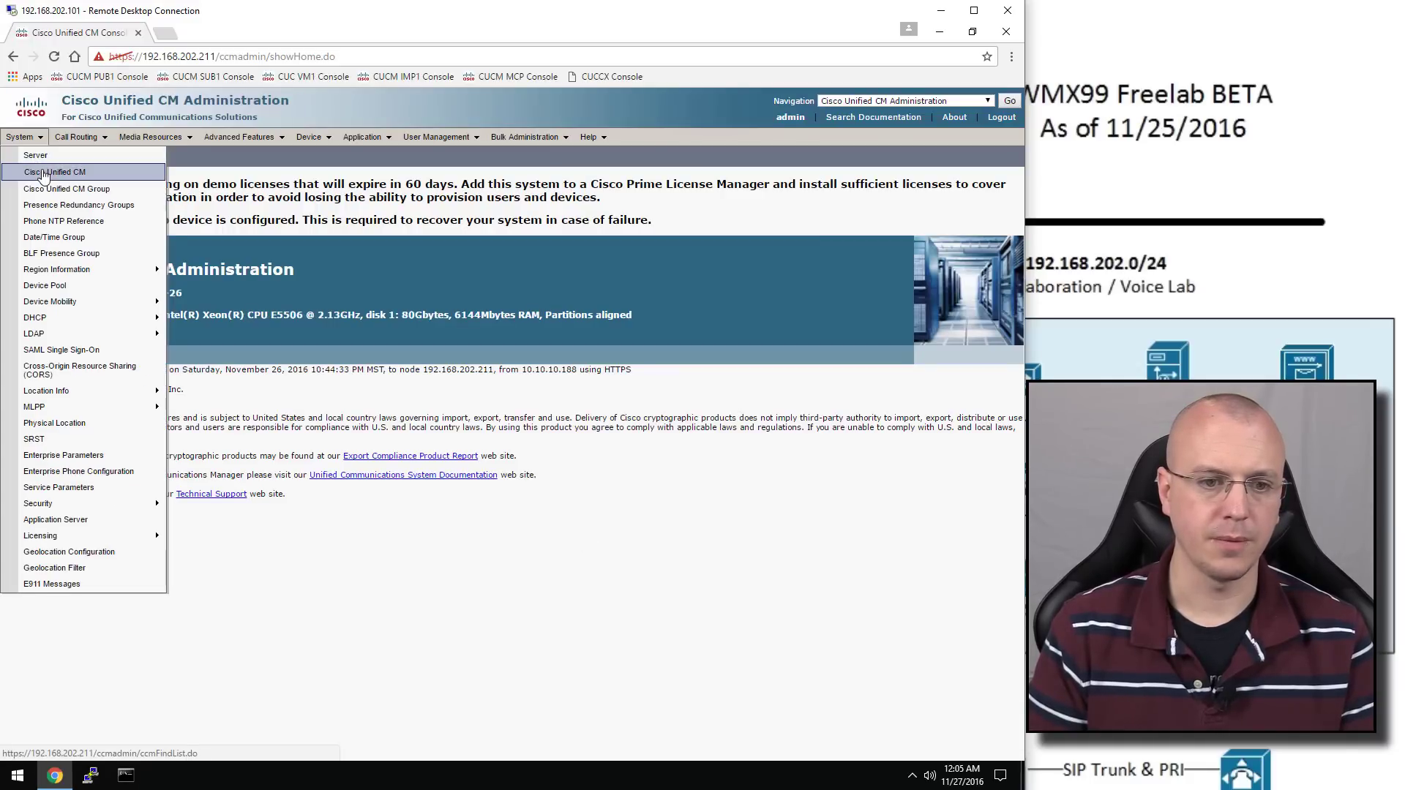
{"action": "left_click", "coordinate": [44, 175]}
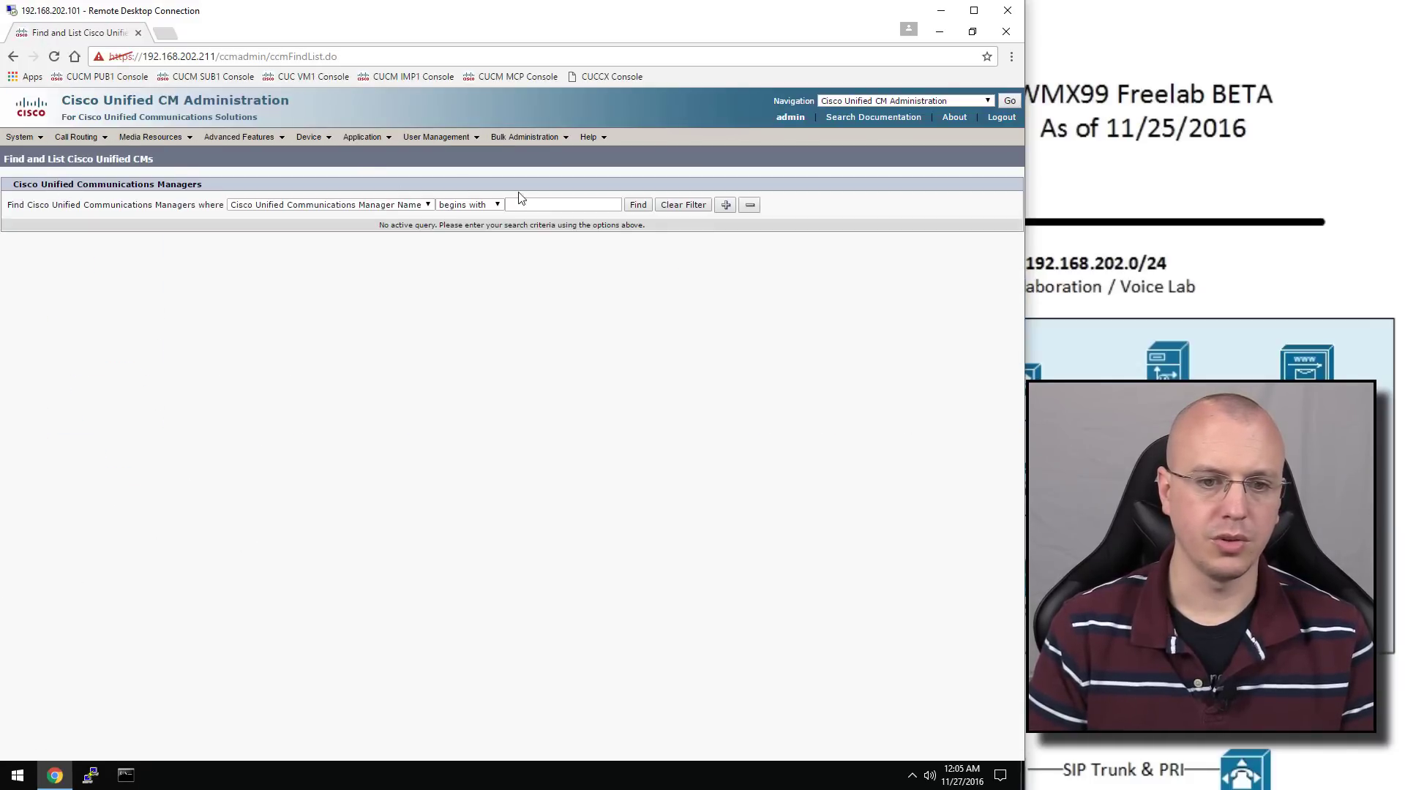
{"action": "left_click", "coordinate": [637, 209]}
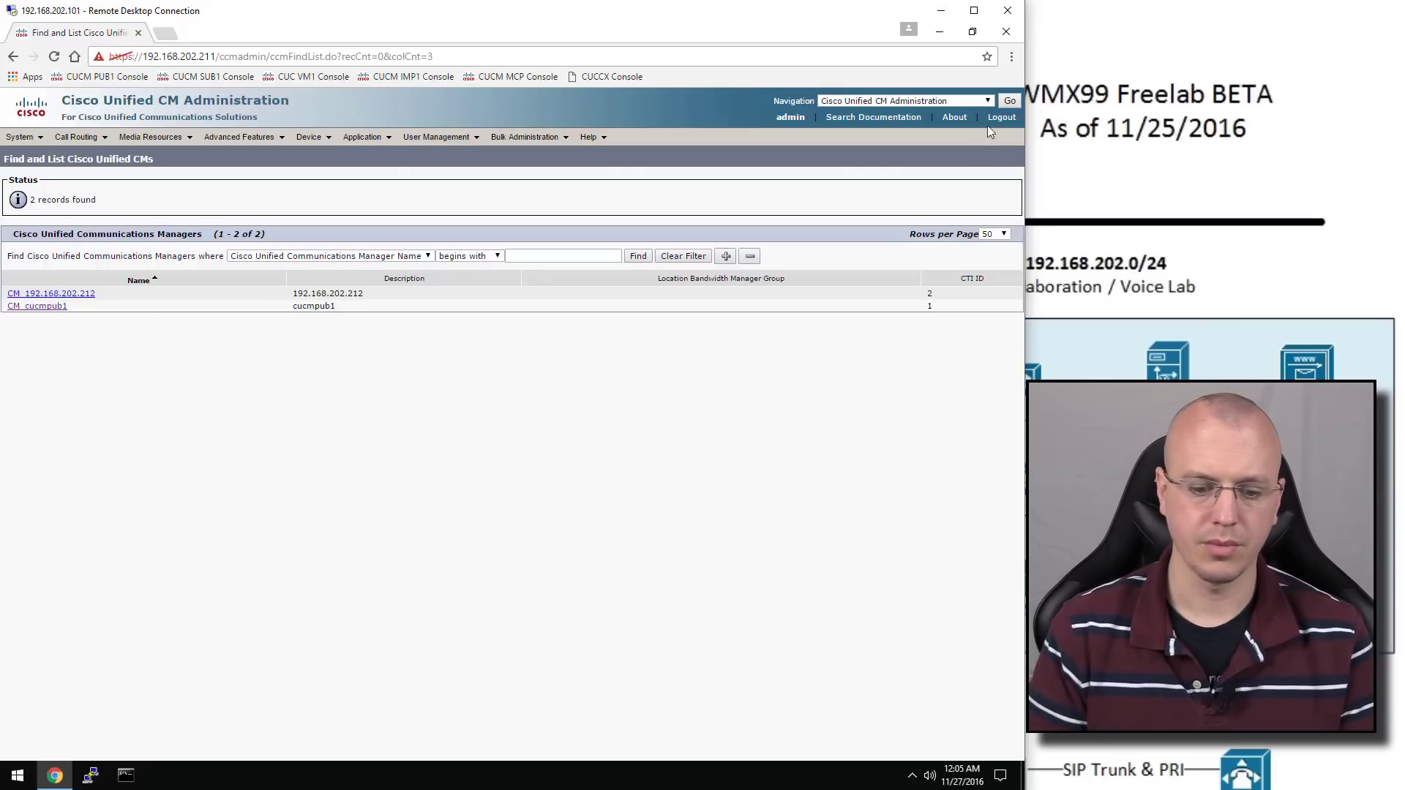
{"action": "left_click", "coordinate": [942, 4]}
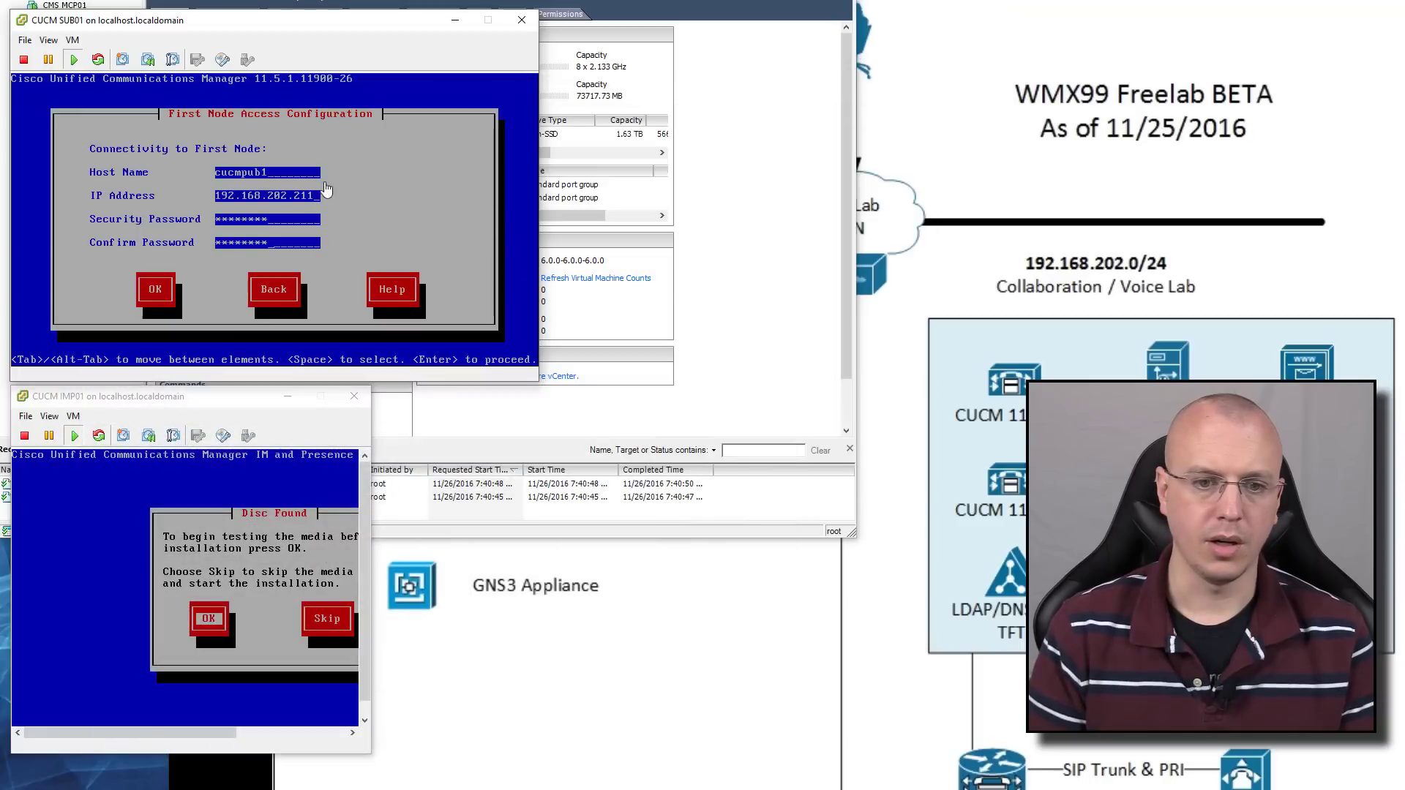
Submit SUB01's first node access details for publisher cucmpub1
{"action": "left_click", "coordinate": [257, 186]}
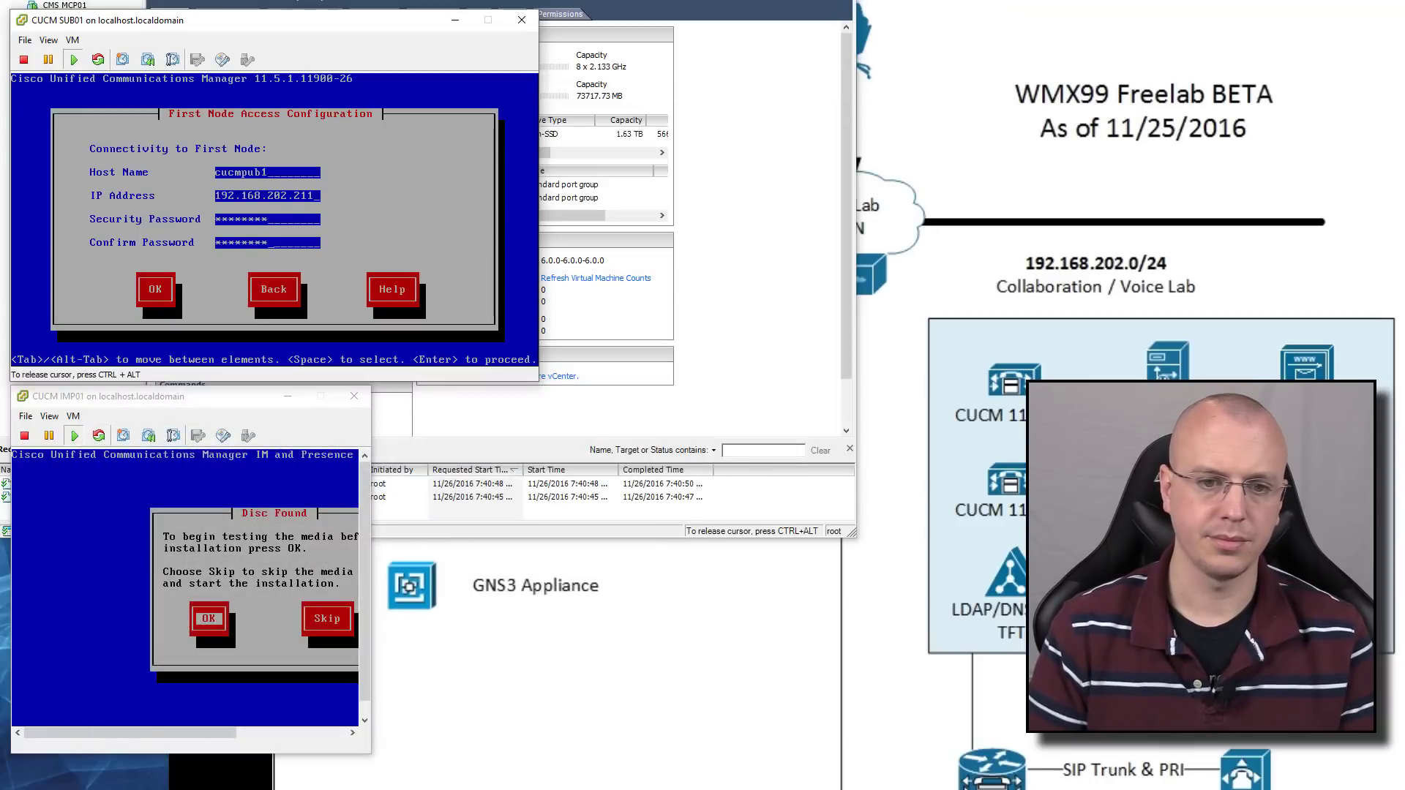
{"action": "key", "text": "Tab"}
{"action": "key", "text": "Return"}
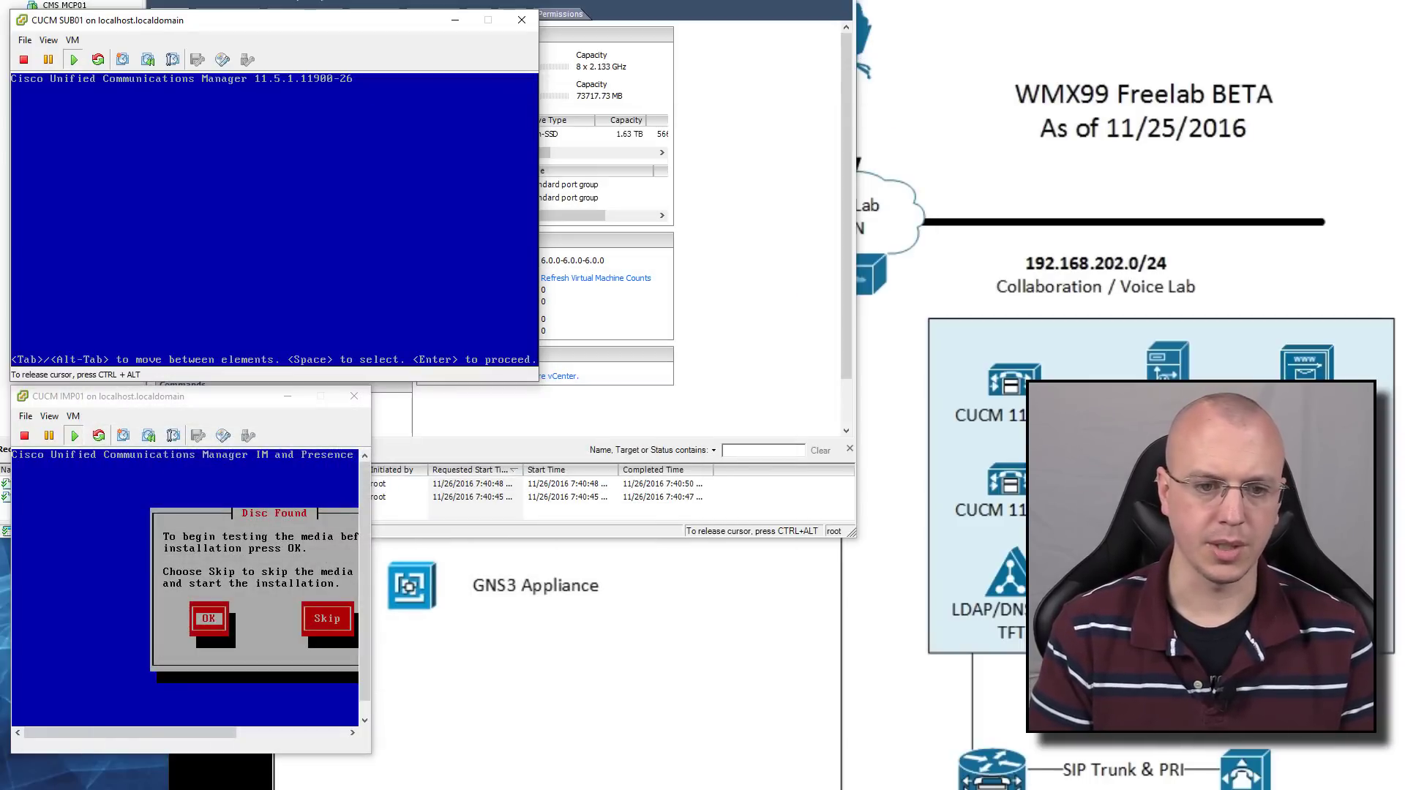
Decline SMTP host setup and confirm SUB01's platform configuration to start installation
{"action": "key", "text": "Tab"}
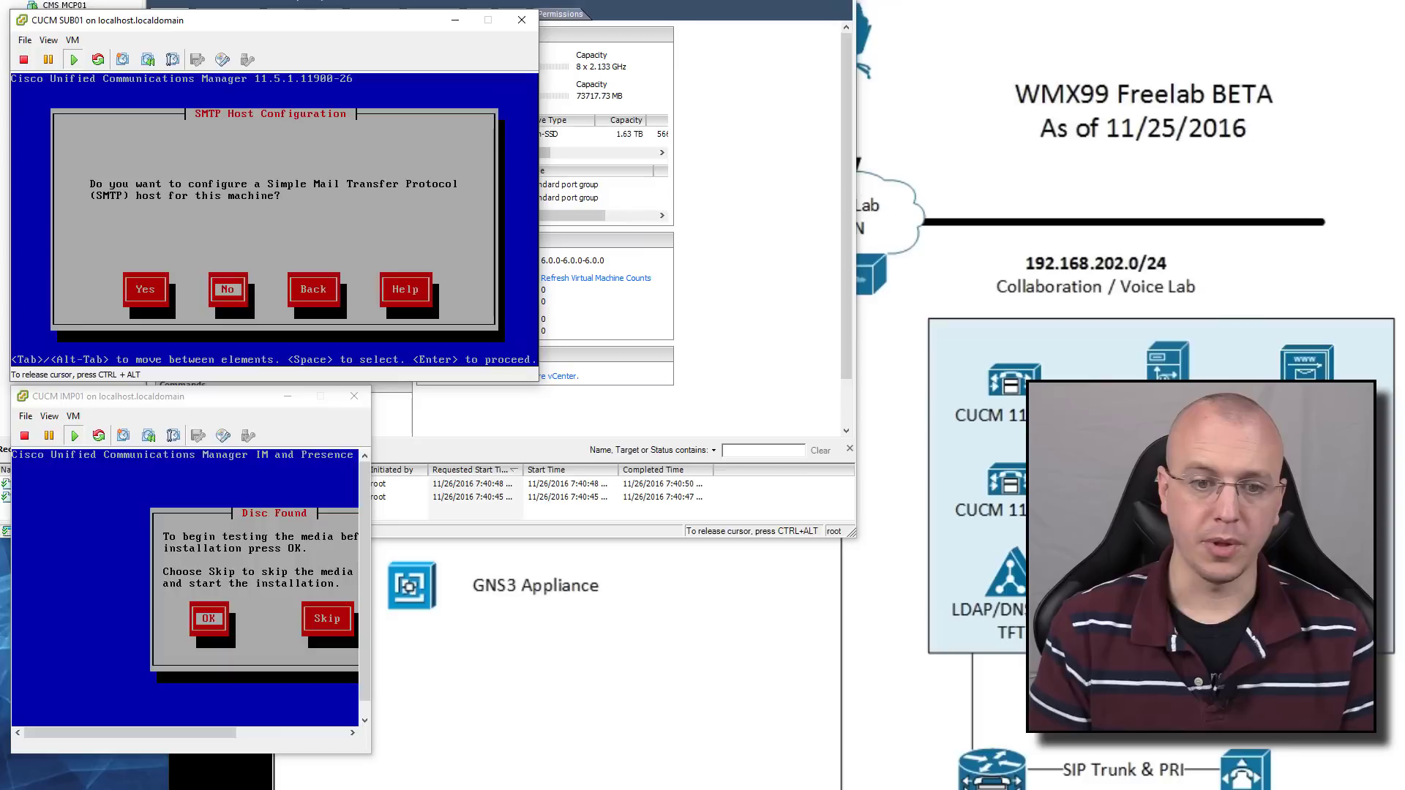
{"action": "key", "text": "Return"}
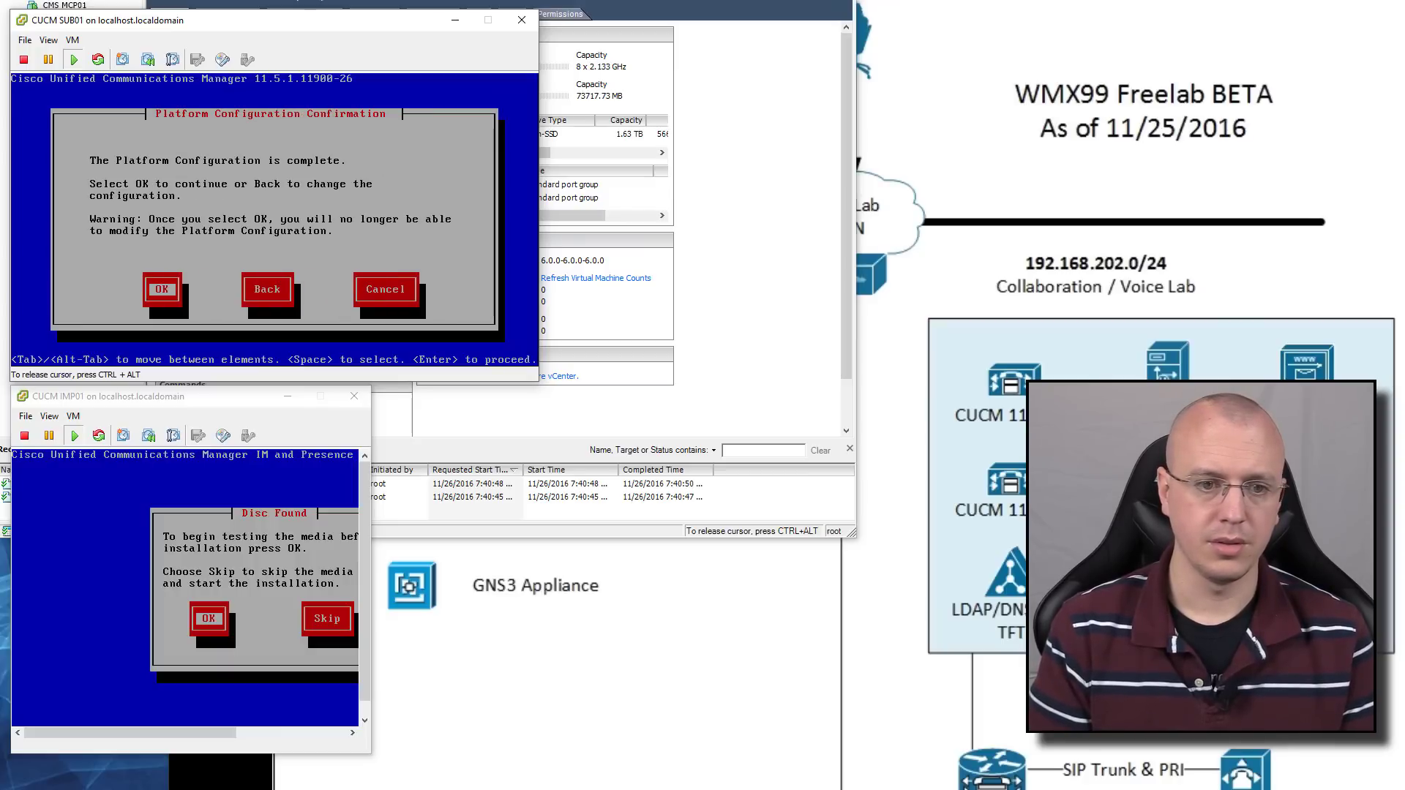
{"action": "key", "text": "Return"}
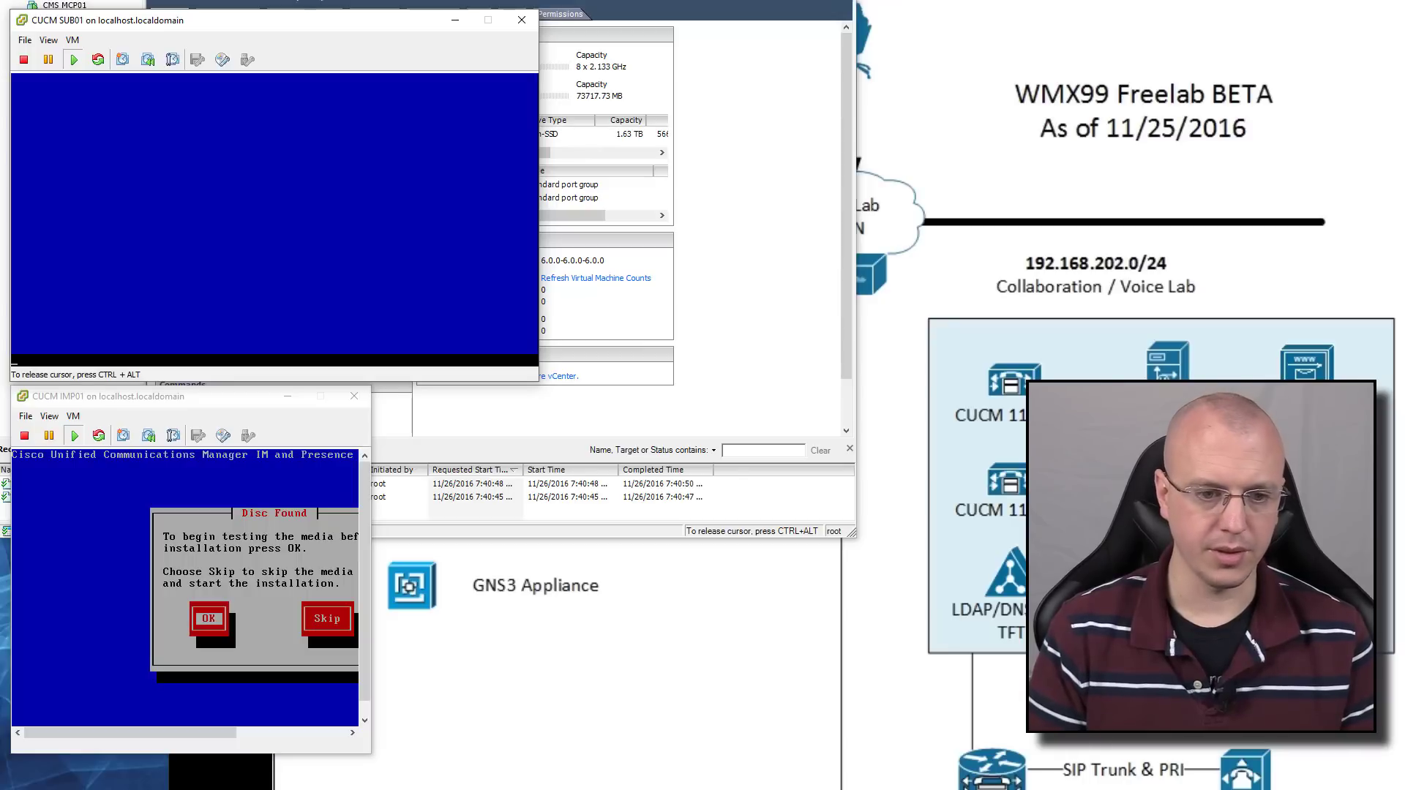
{"action": "key", "text": "ctrl+alt"}
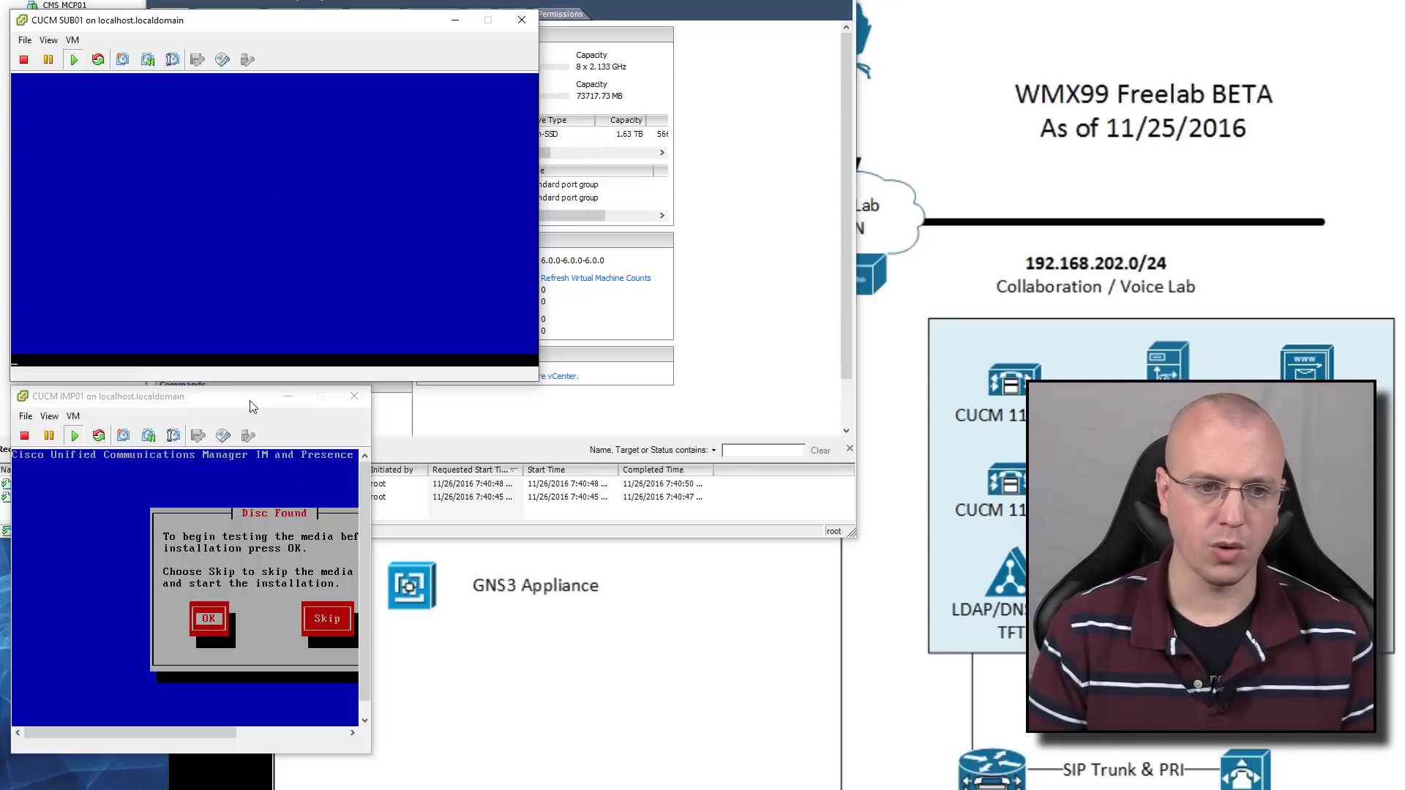
Enlarge the IMP01 console, run the installation media check, and accept its Success result
{"action": "left_click_drag", "start_coordinate": [250, 405], "coordinate": [253, 28]}
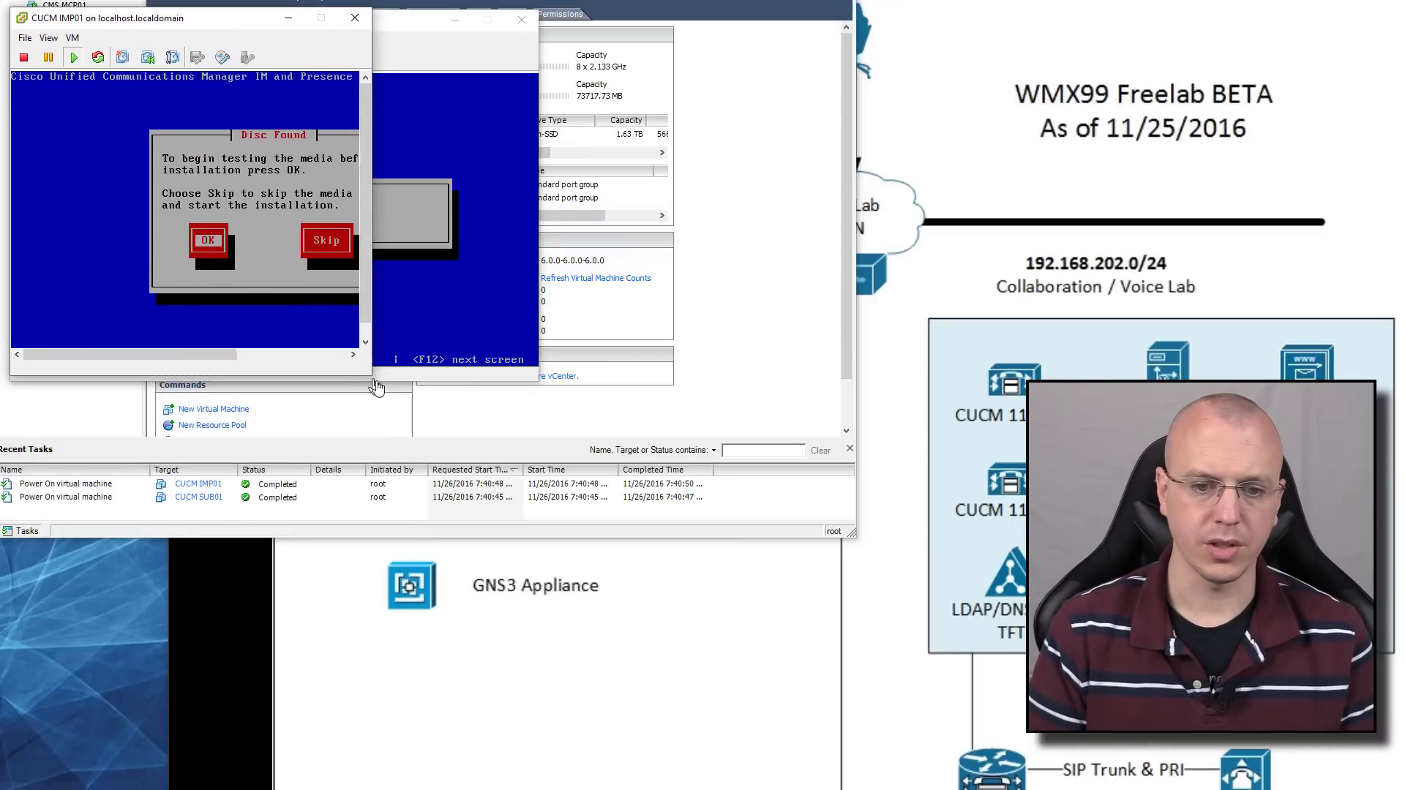
{"action": "left_click_drag", "start_coordinate": [368, 376], "coordinate": [537, 433]}
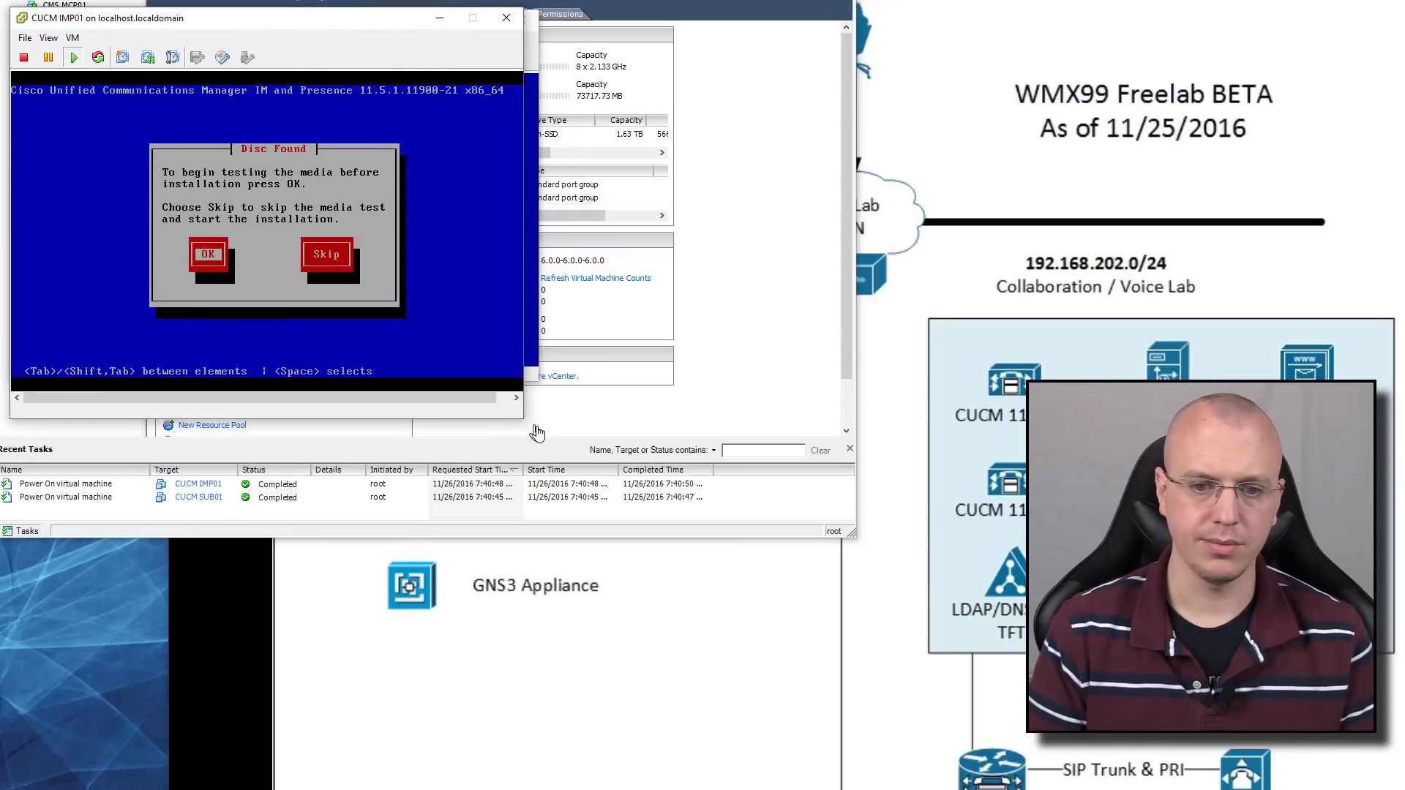
{"action": "left_click", "coordinate": [418, 301]}
{"action": "key", "text": "Return"}
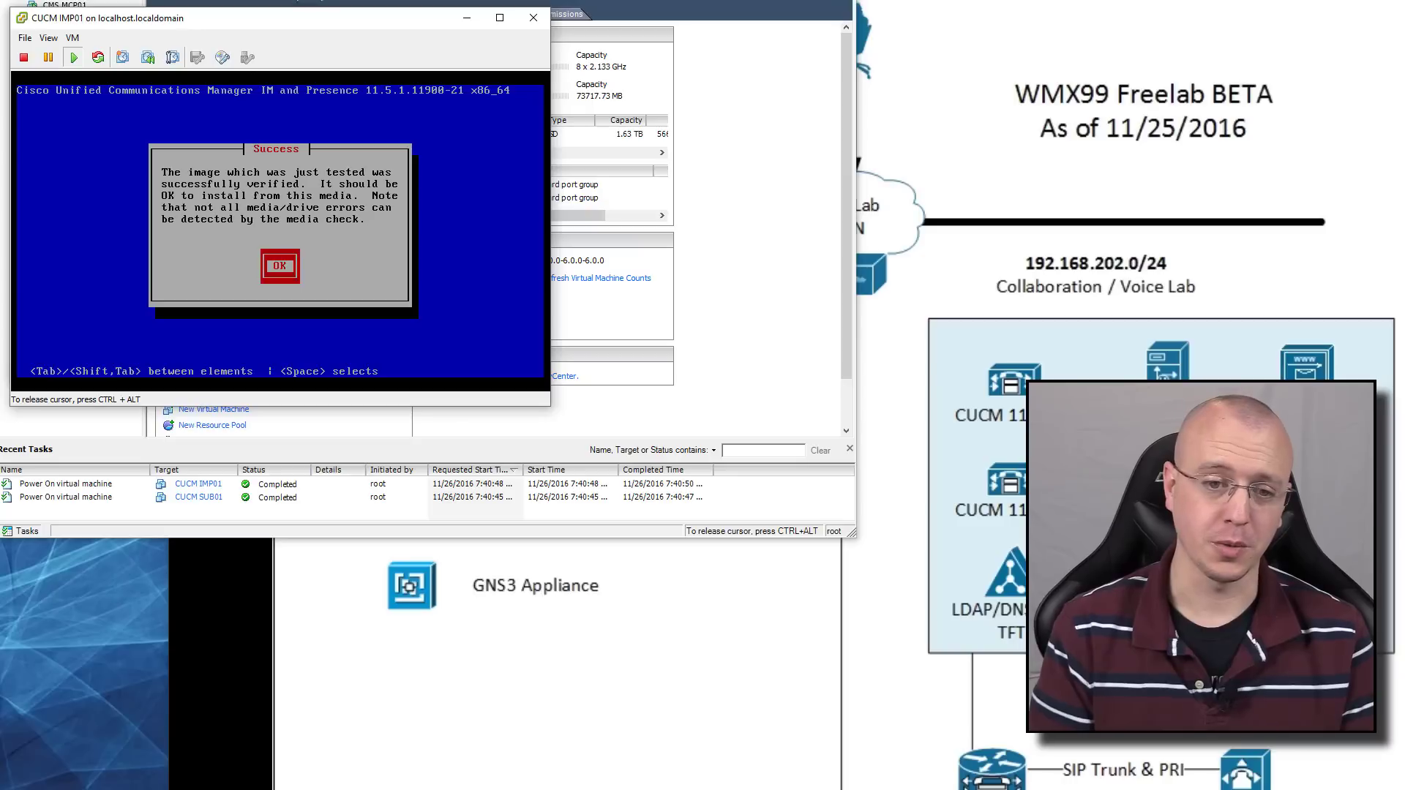
{"action": "key", "text": "Return"}
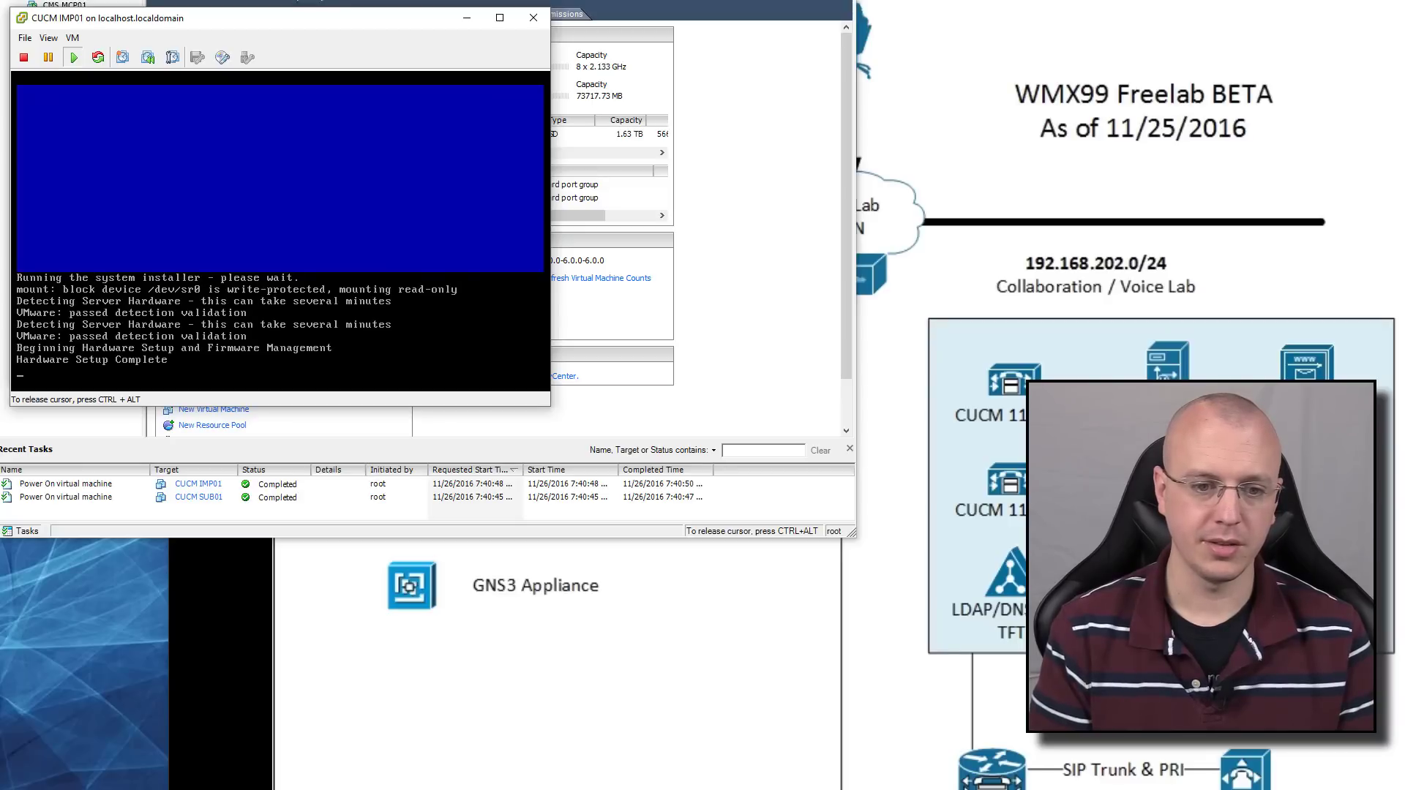
Set IMP01's timezone to America/Denver, keep the default MTU, and decline DHCP
{"action": "key", "text": "Return"}
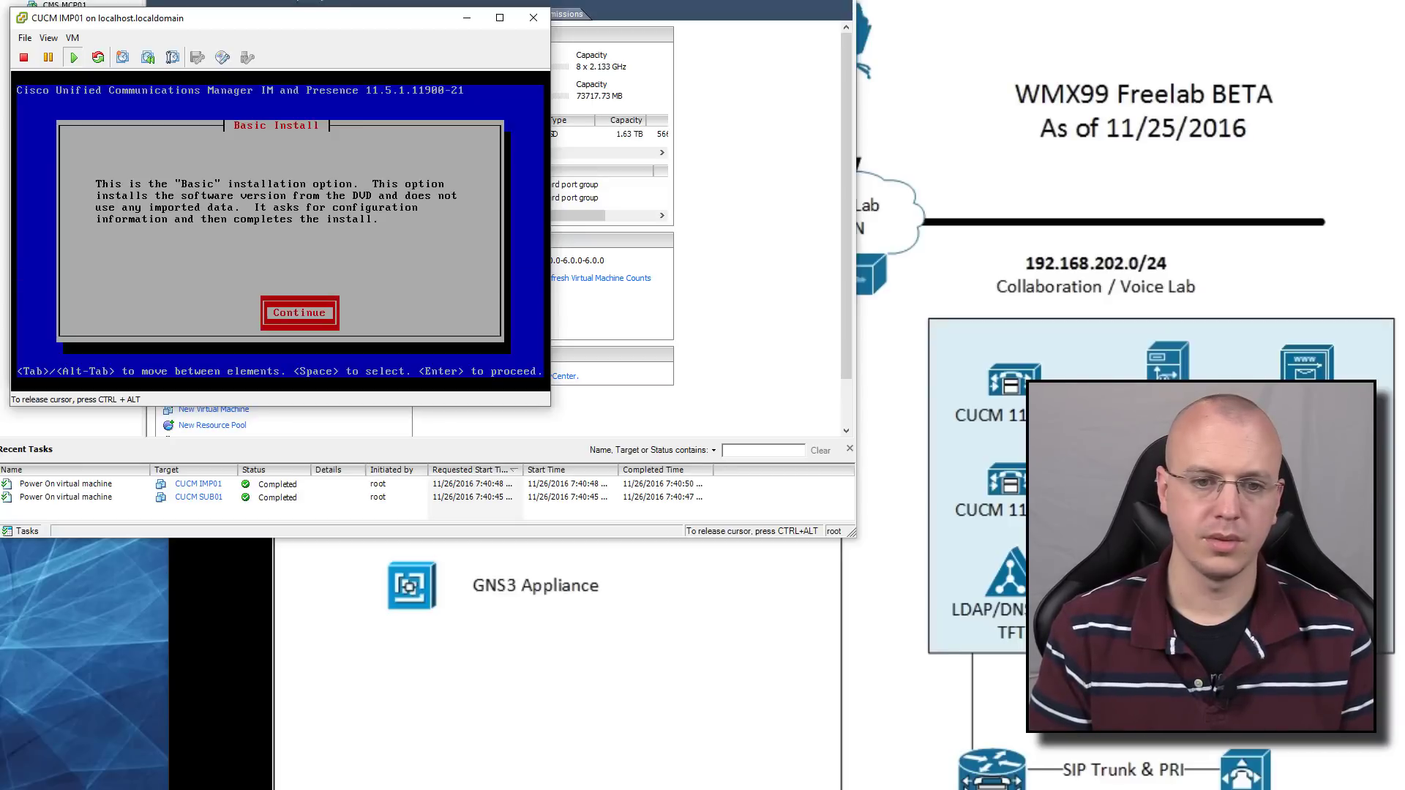
{"action": "key", "text": "Tab"}
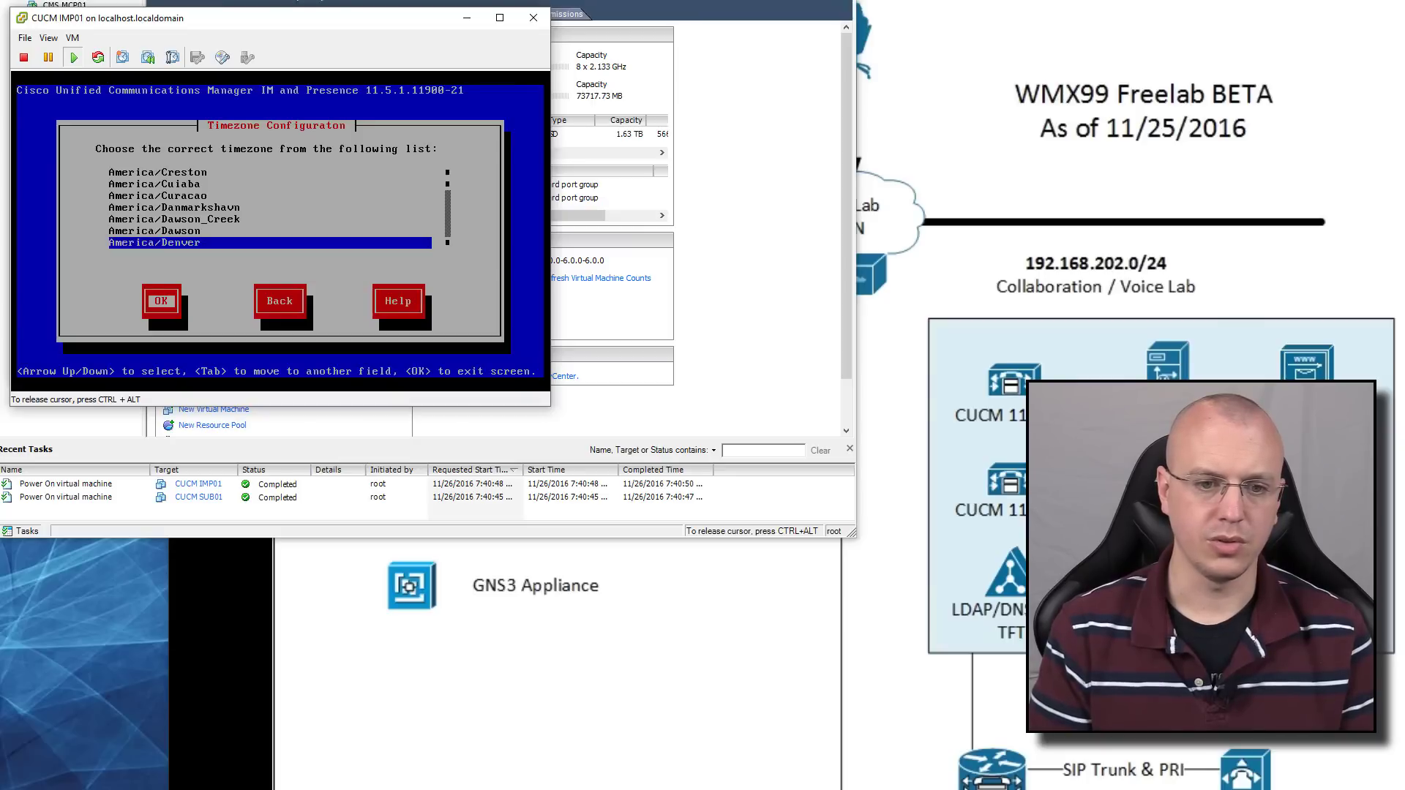
{"action": "key", "text": "Return"}
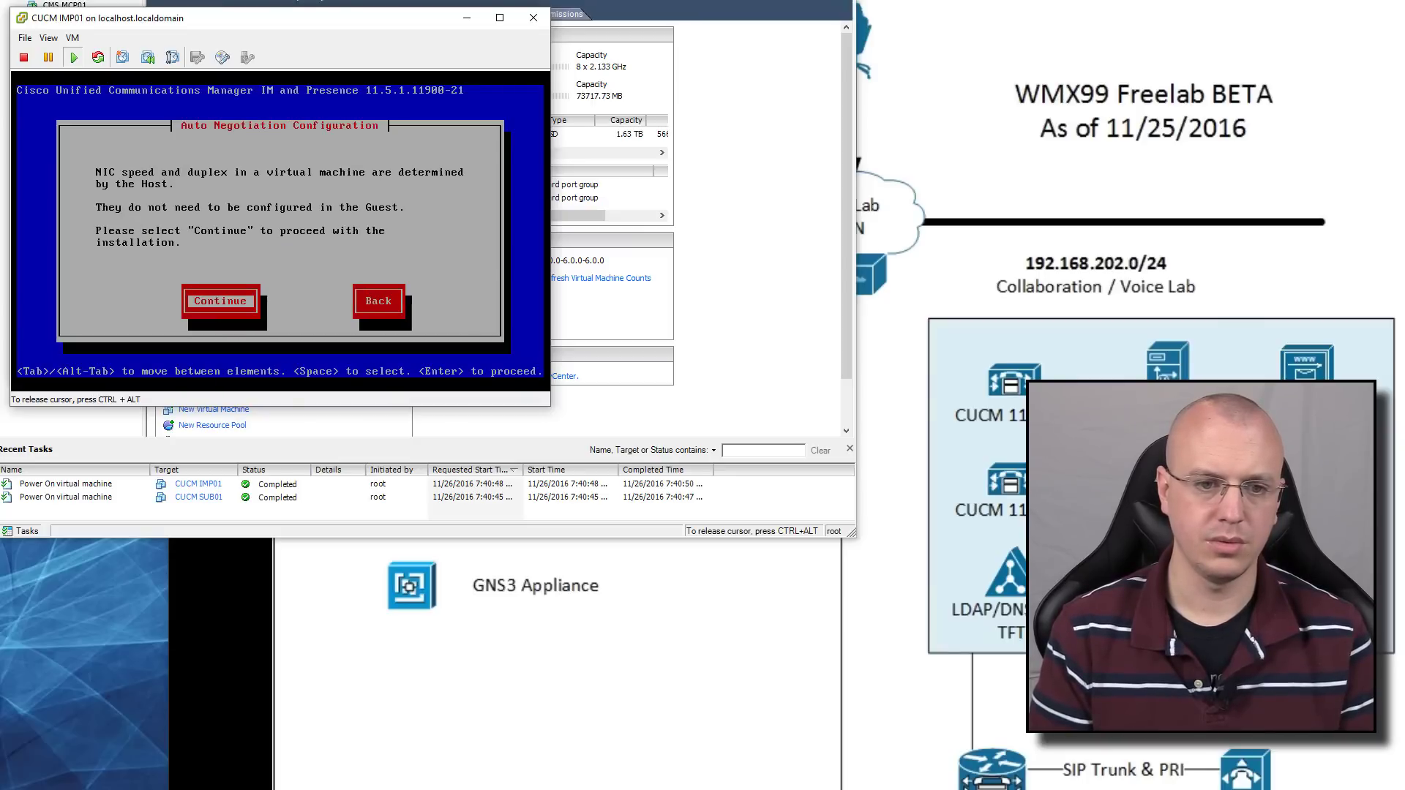
{"action": "key", "text": "Return"}
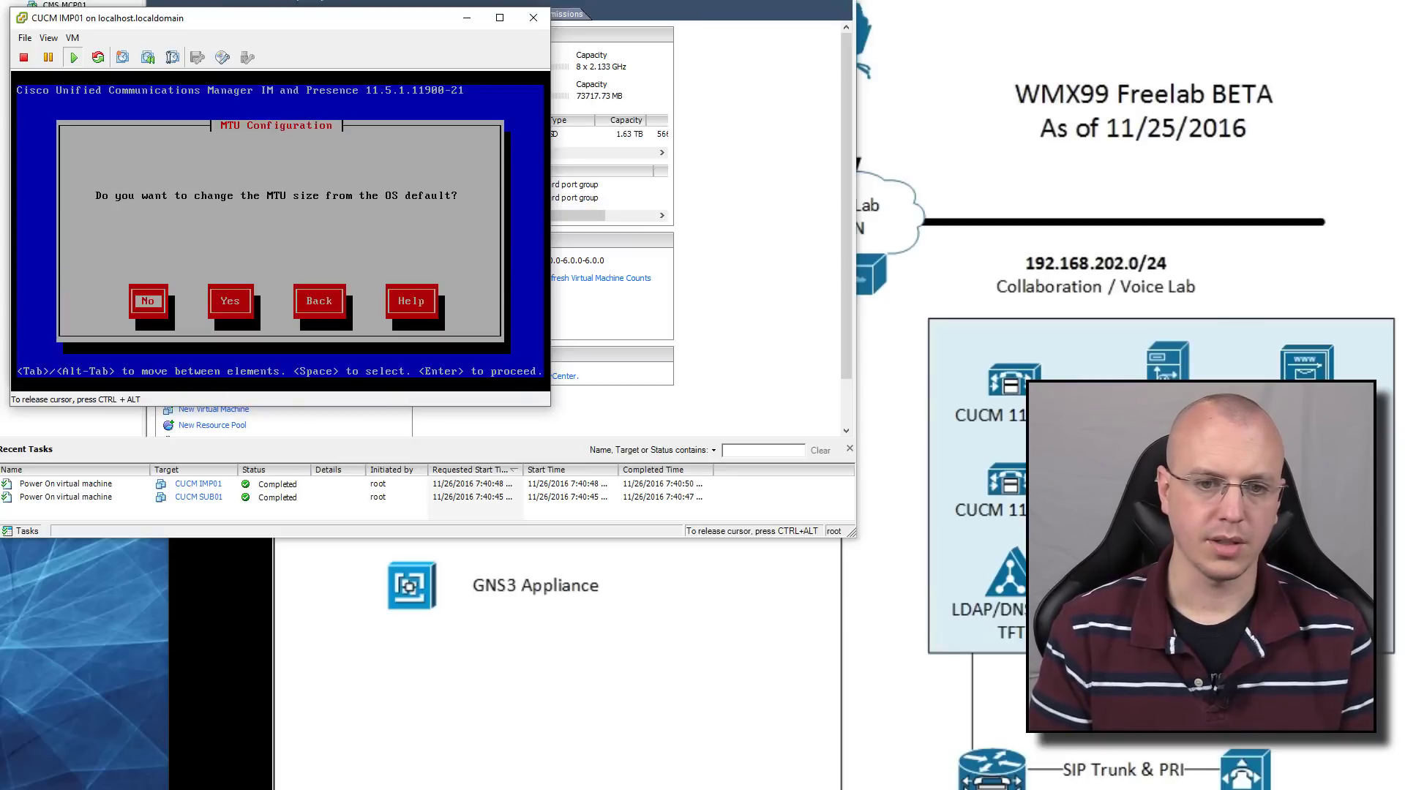
{"action": "key", "text": "Return"}
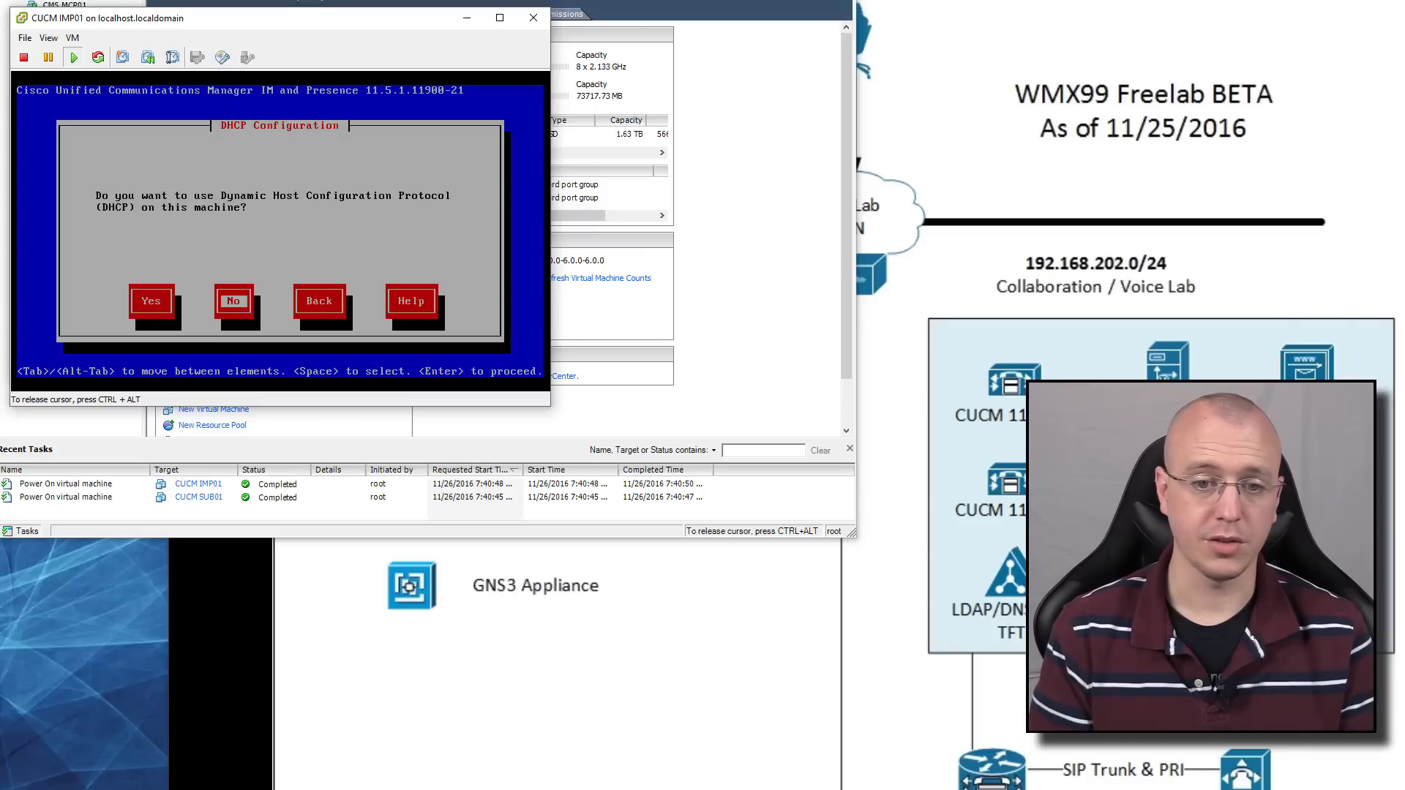
{"action": "key", "text": "Return"}
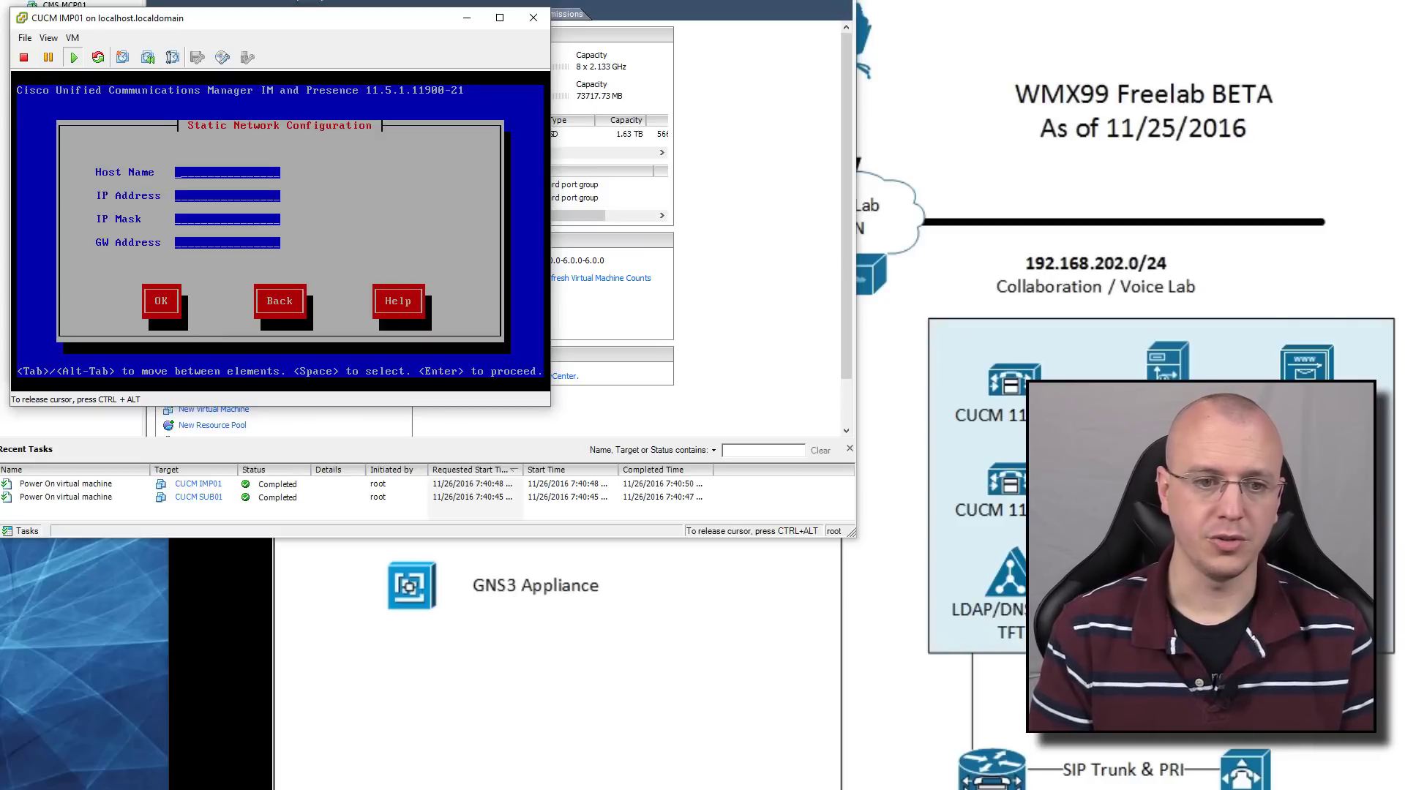
Give IMP01 static host cucmimp1, IP 192.168.202.214, mask 255.255.255.0, gateway, with DNS disabled
{"action": "type", "text": "cucmimp1"}
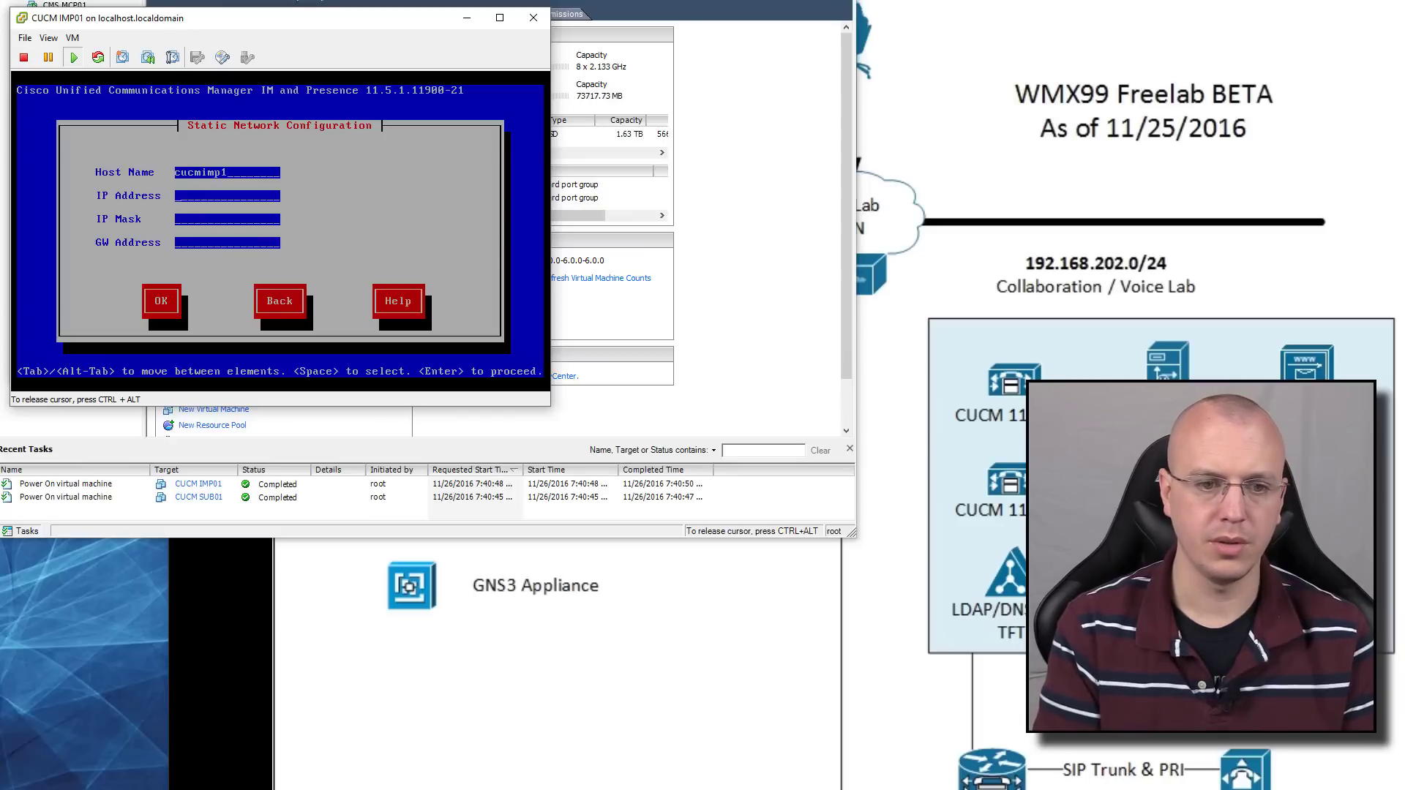
{"action": "type", "text": "192.168"}
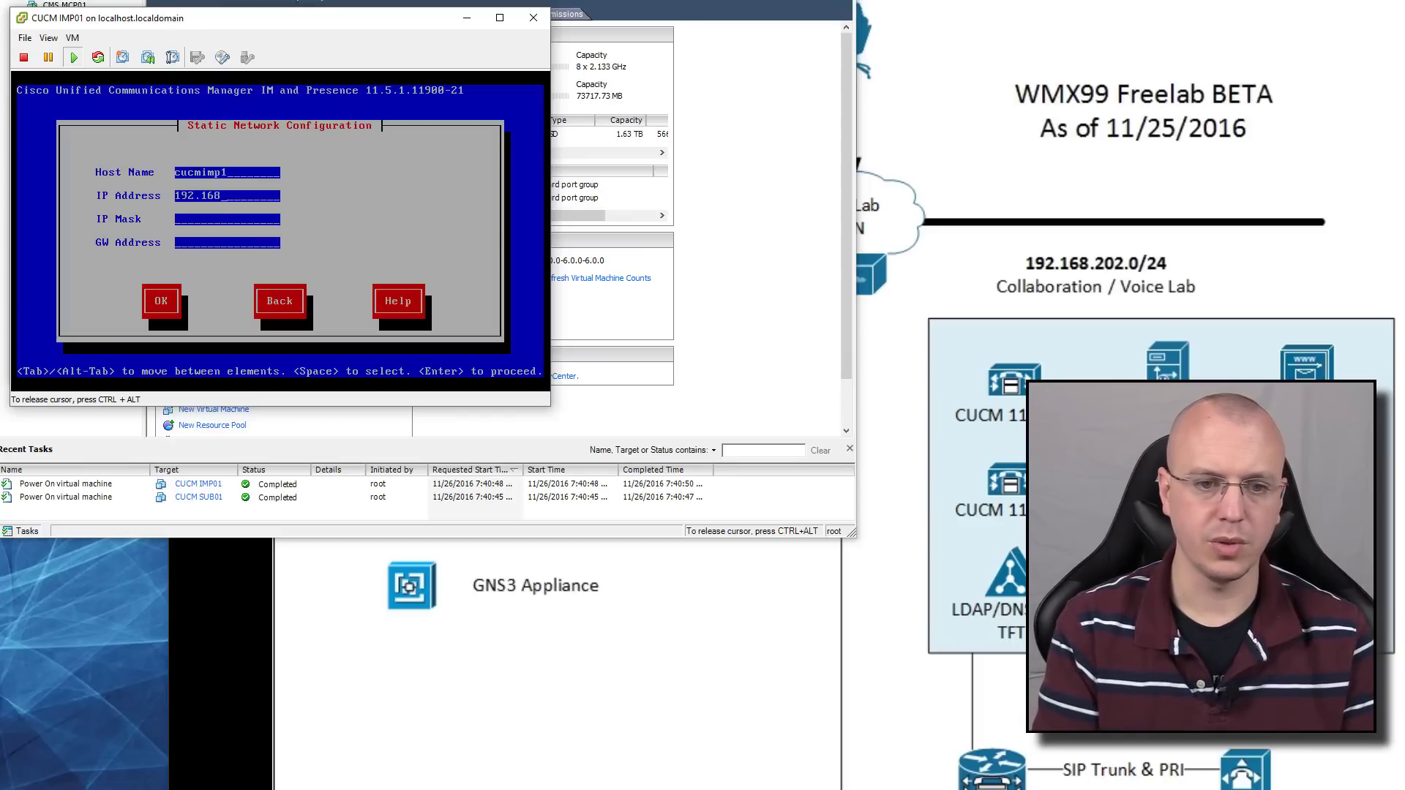
{"action": "type", "text": ".202.214"}
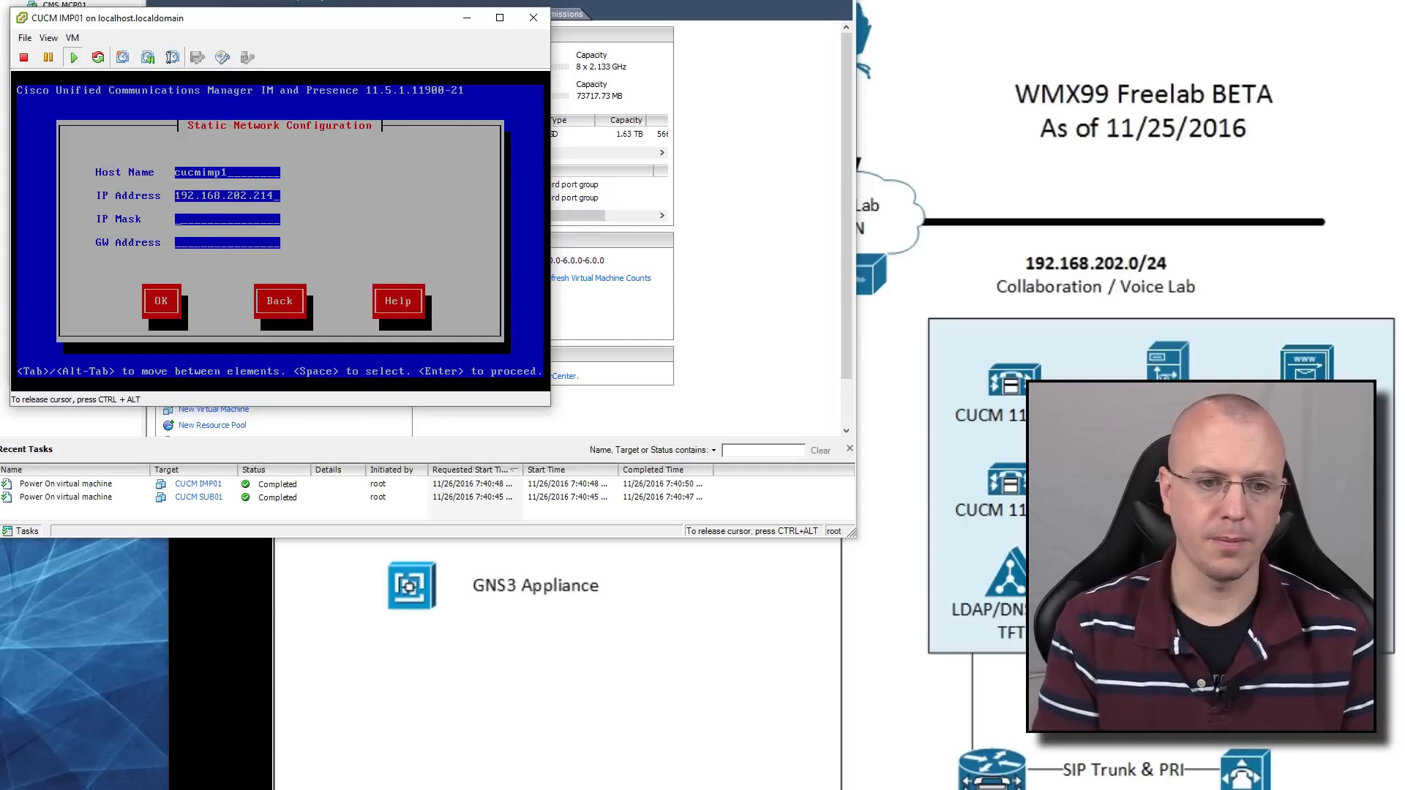
{"action": "key", "text": "Tab"}
{"action": "type", "text": "255.255.255.0"}
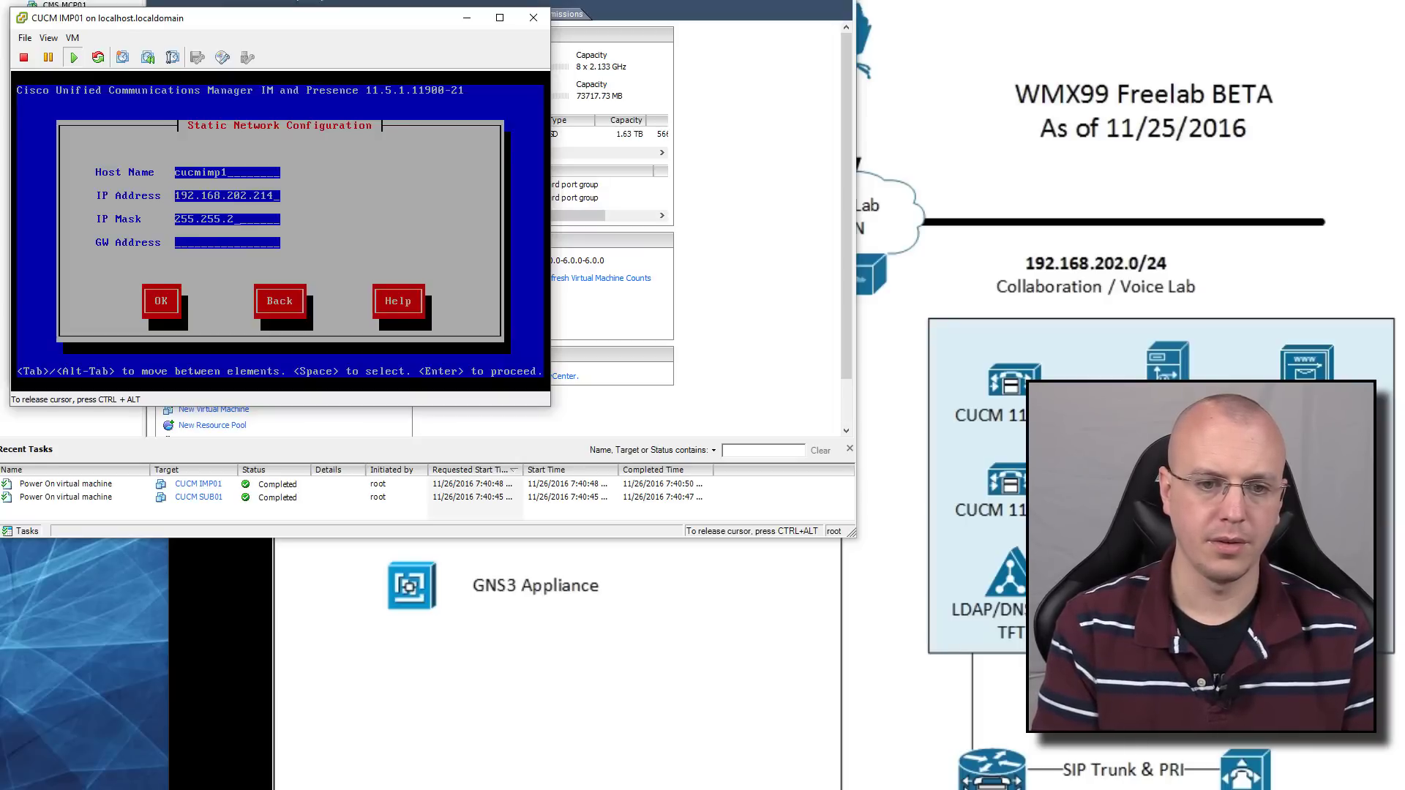
{"action": "key", "text": "Tab"}
{"action": "type", "text": "192.168.202"}
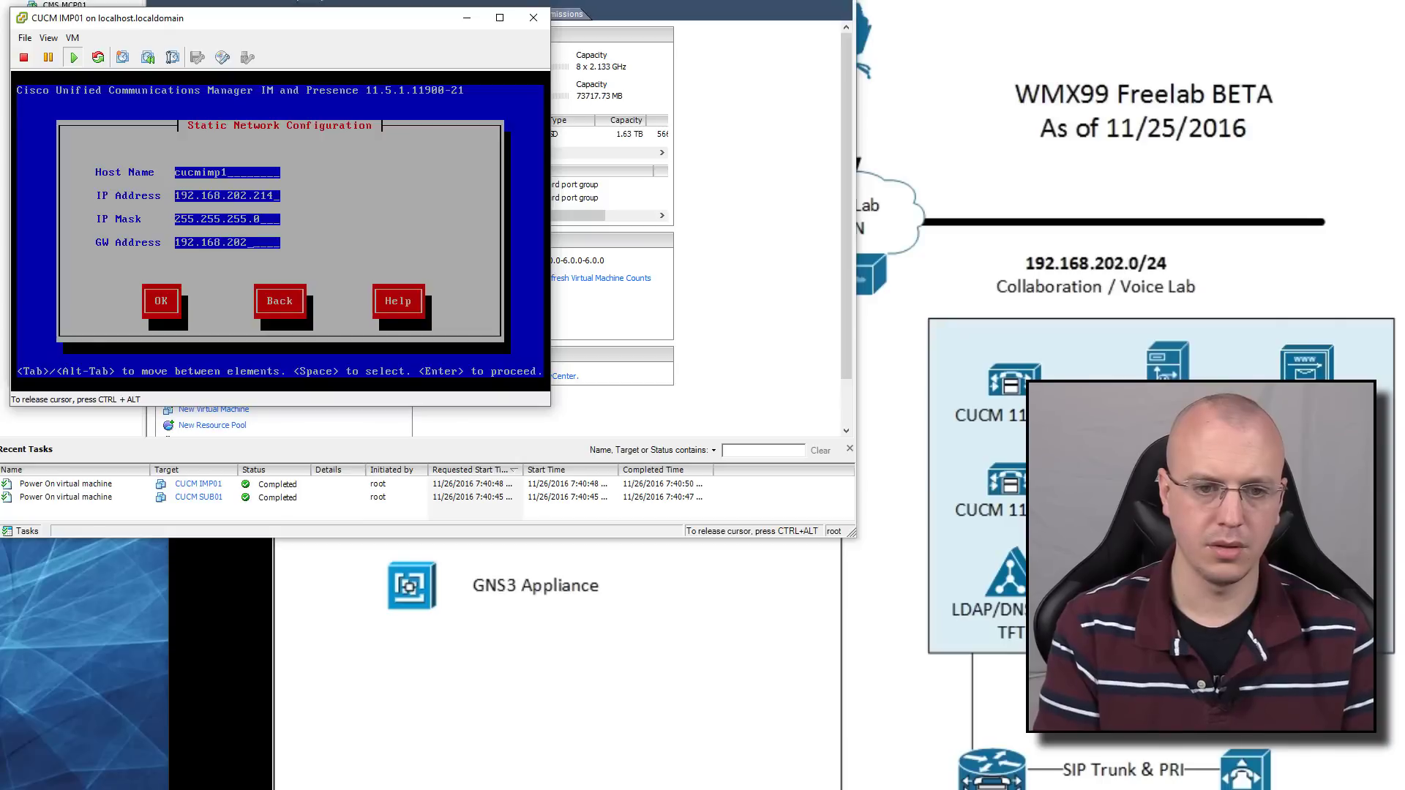
{"action": "key", "text": "Tab"}
{"action": "key", "text": "Return"}
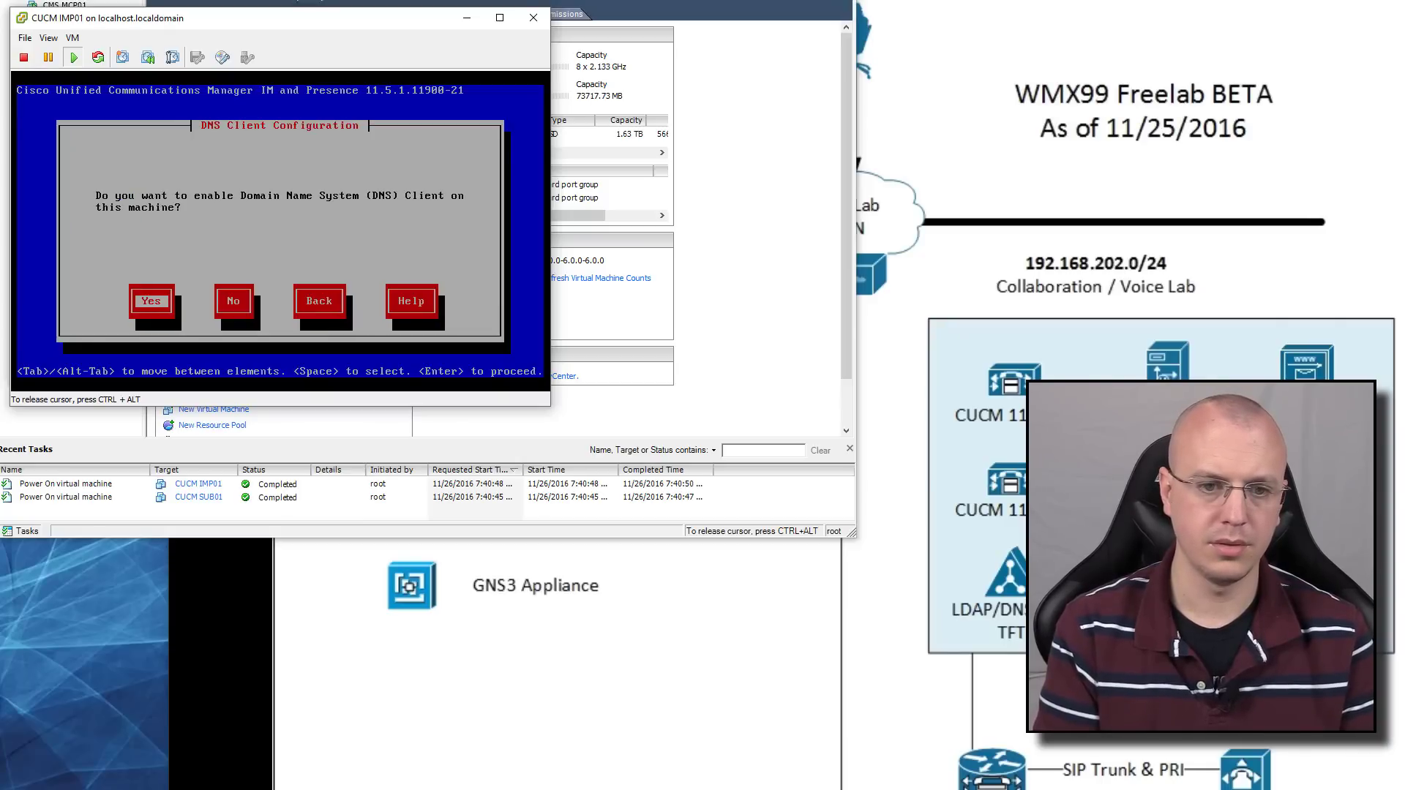
{"action": "key", "text": "Tab"}
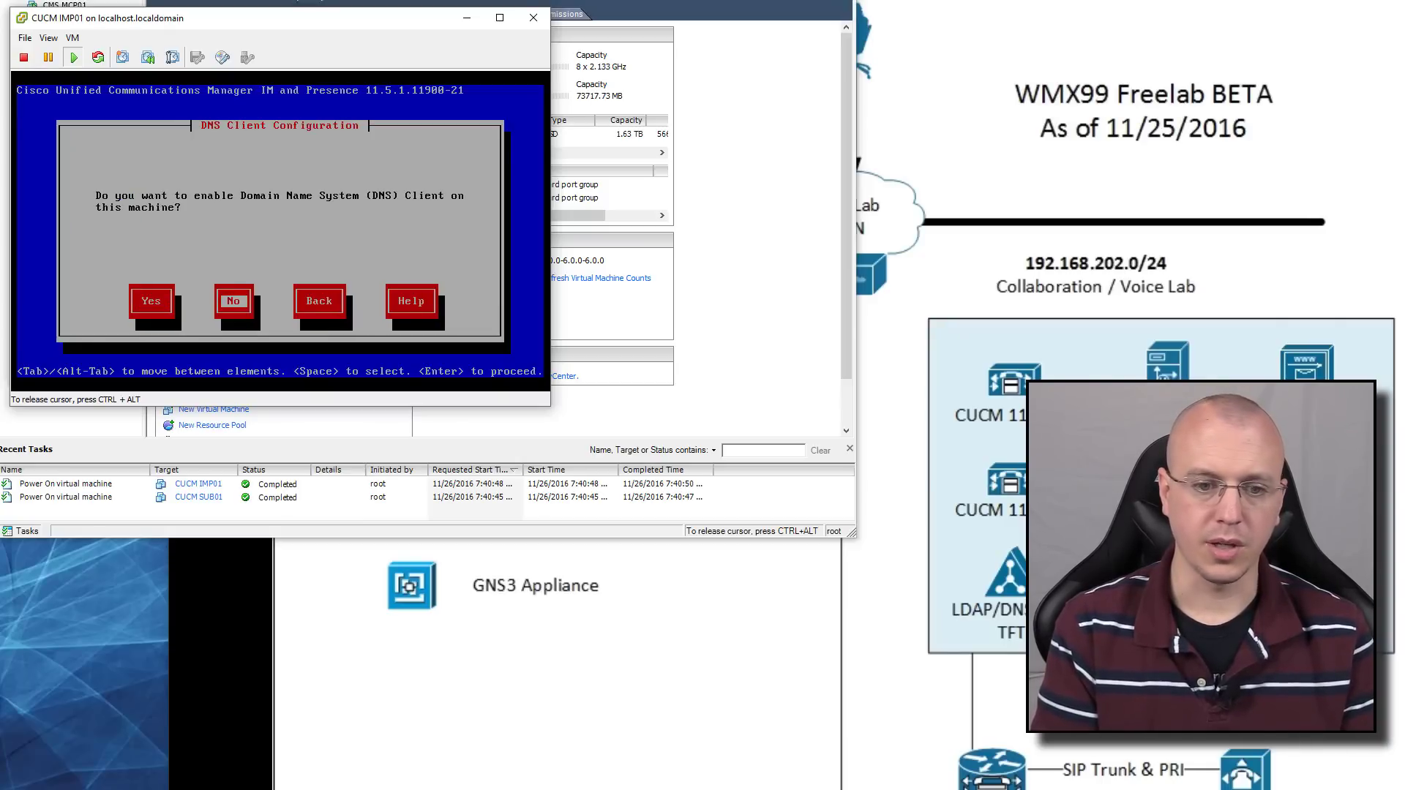
{"action": "key", "text": "Return"}
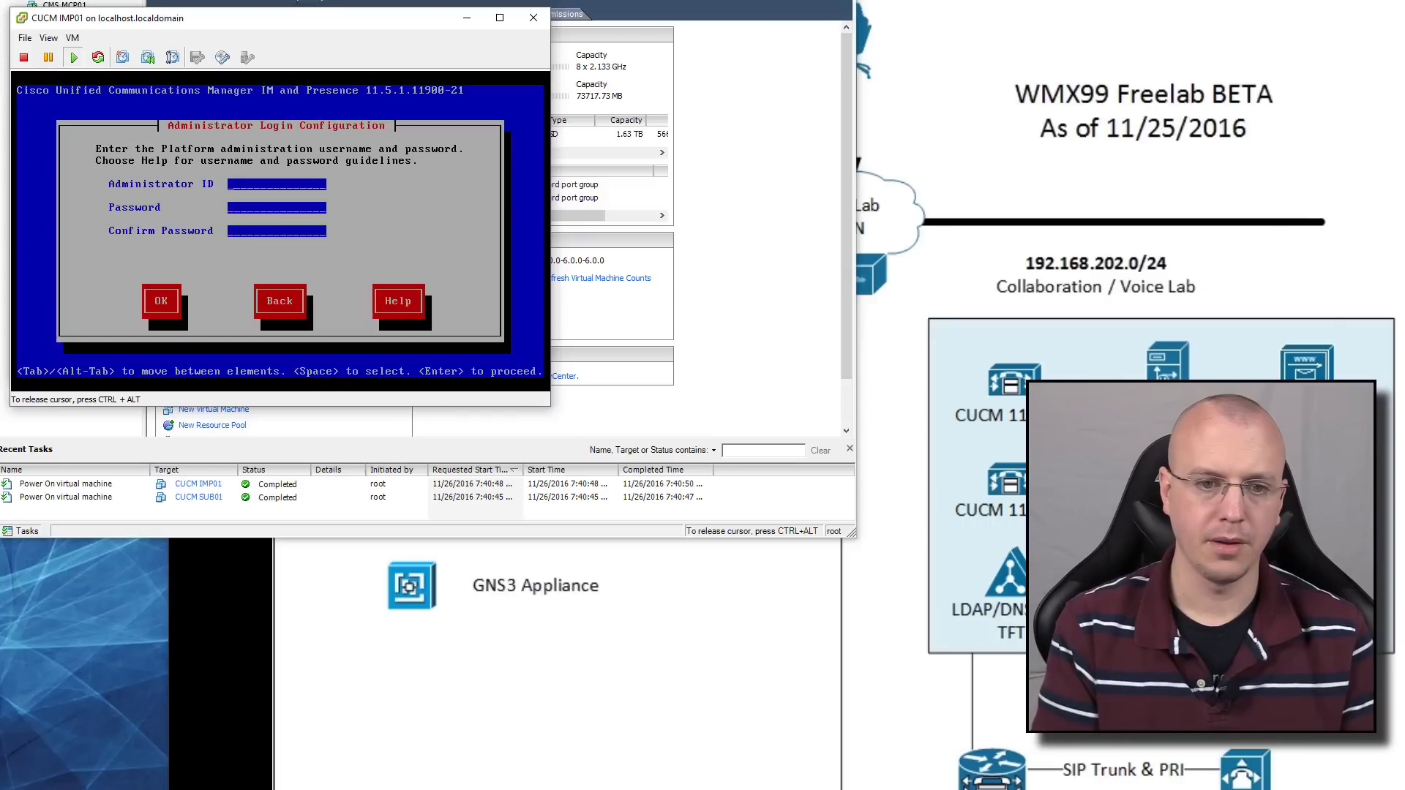
Set IMP01's platform administrator ID to admin and enter its password twice
{"action": "type", "text": "admin"}
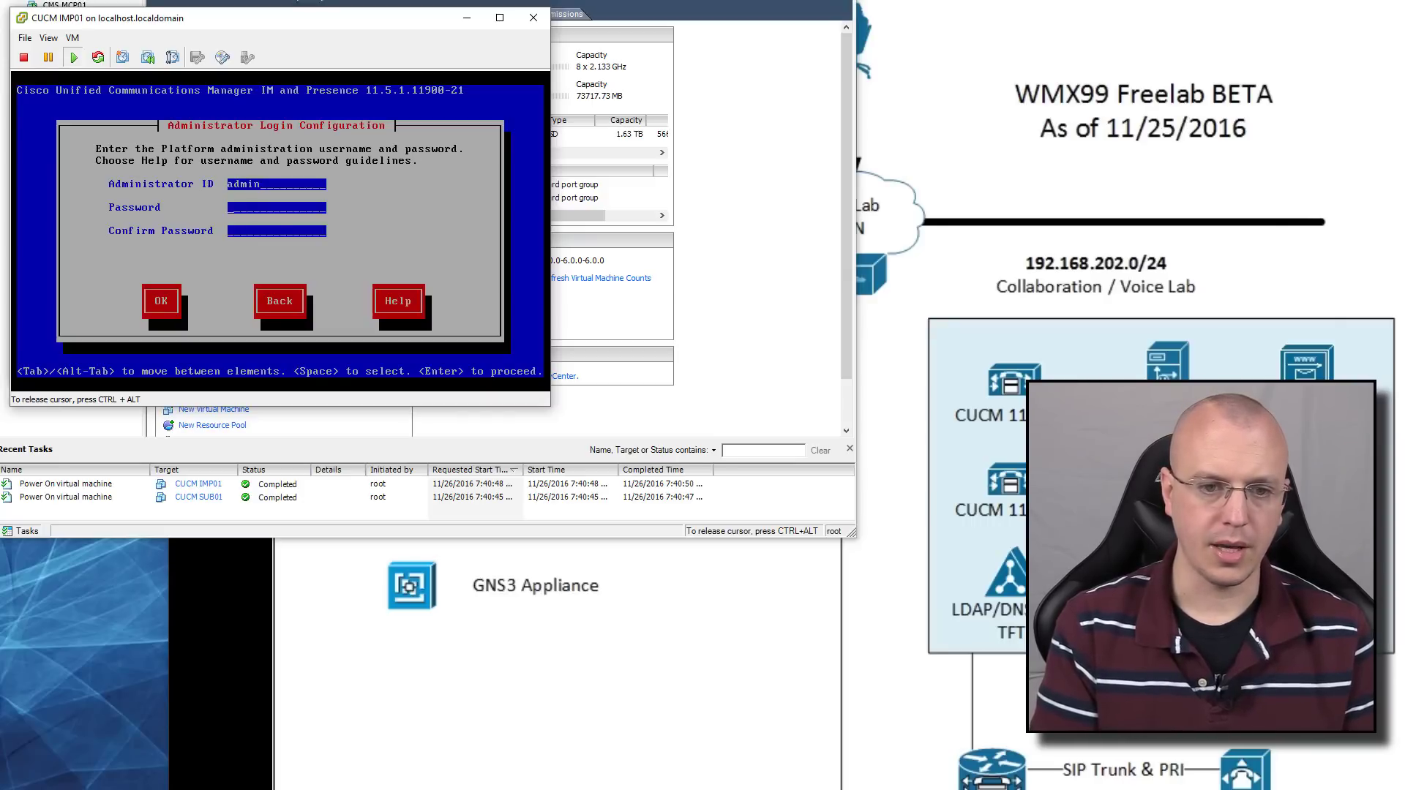
{"action": "type", "text": "****"}
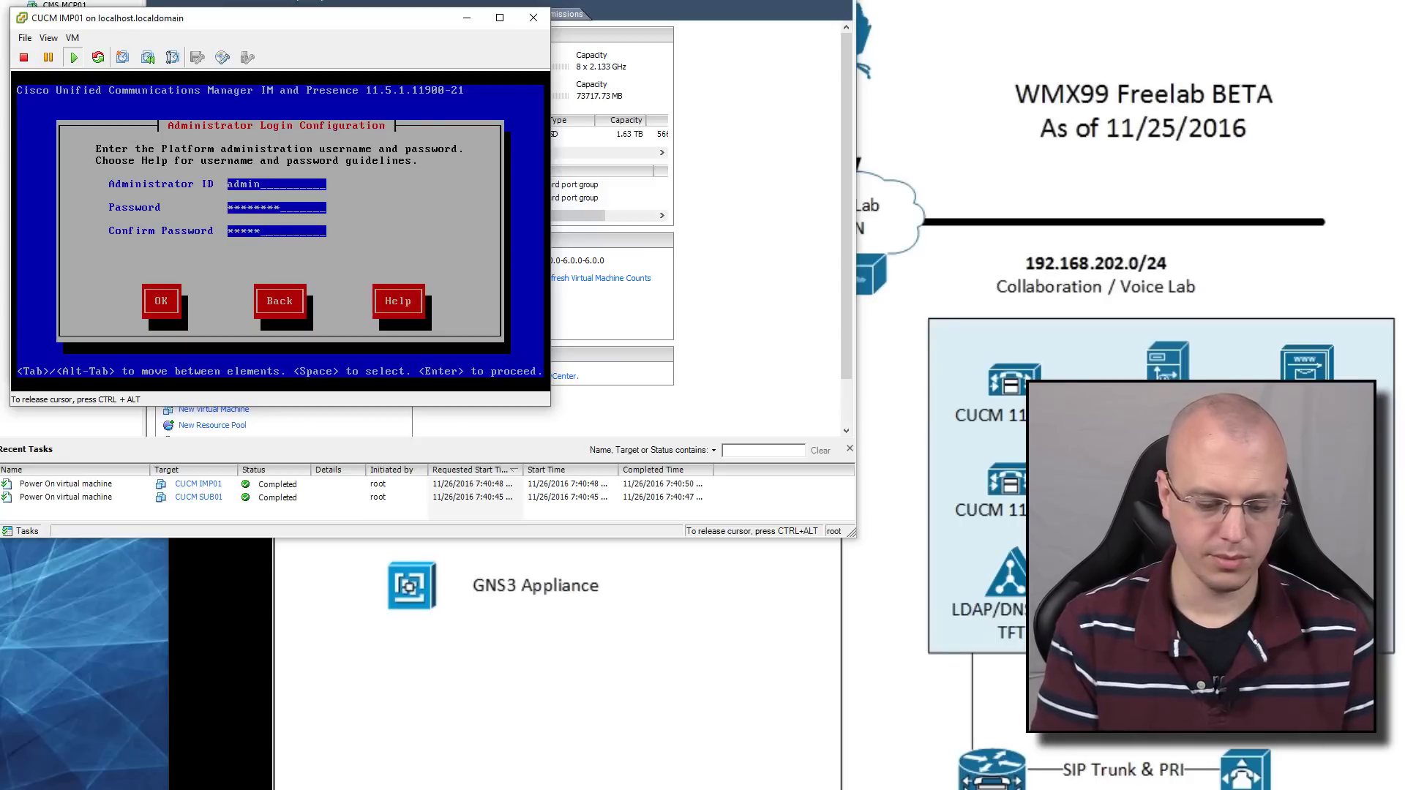
{"action": "key", "text": "Tab"}
{"action": "key", "text": "Return"}
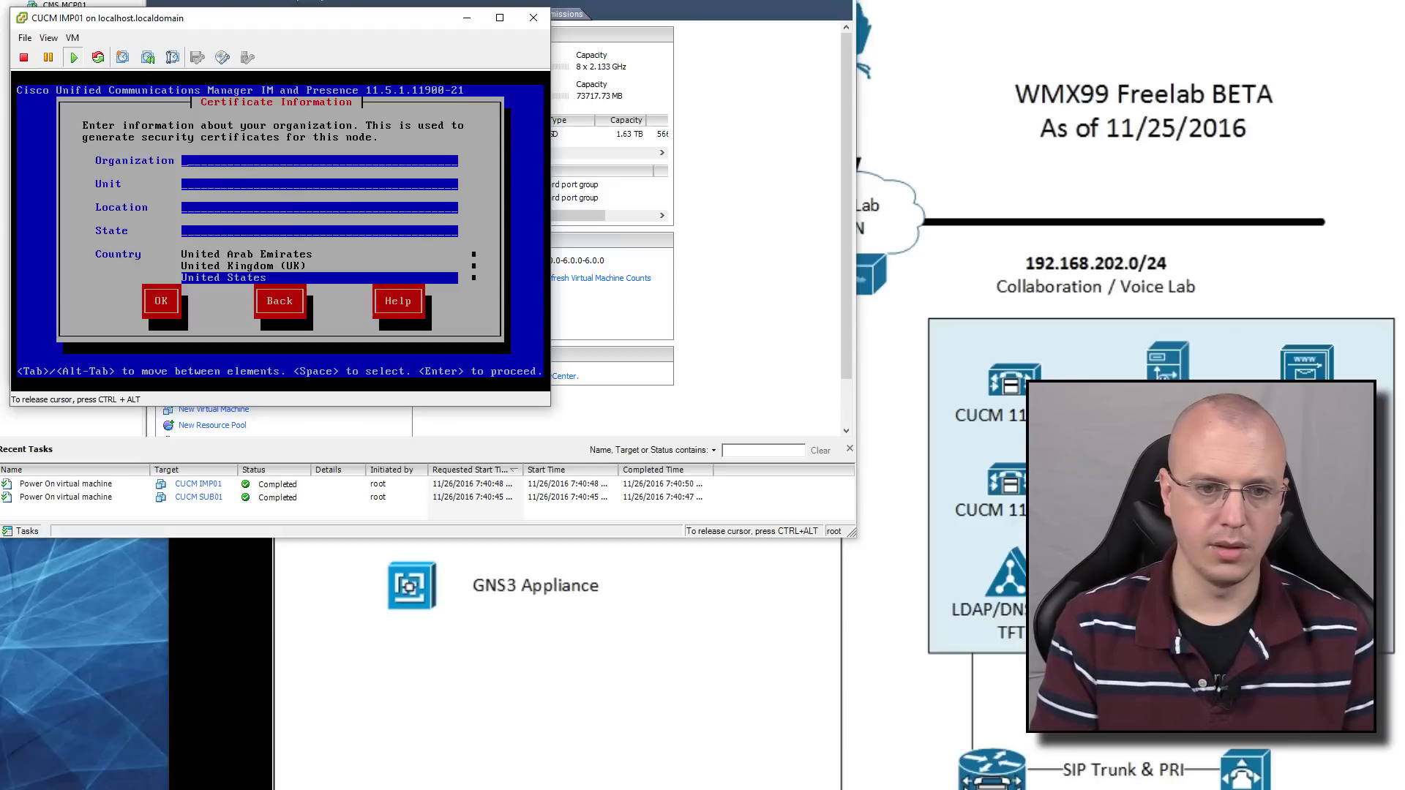
Fill certificate details: organization YouTube, unit FreeLab, location, state, and United States
{"action": "type", "text": "YouTu"}
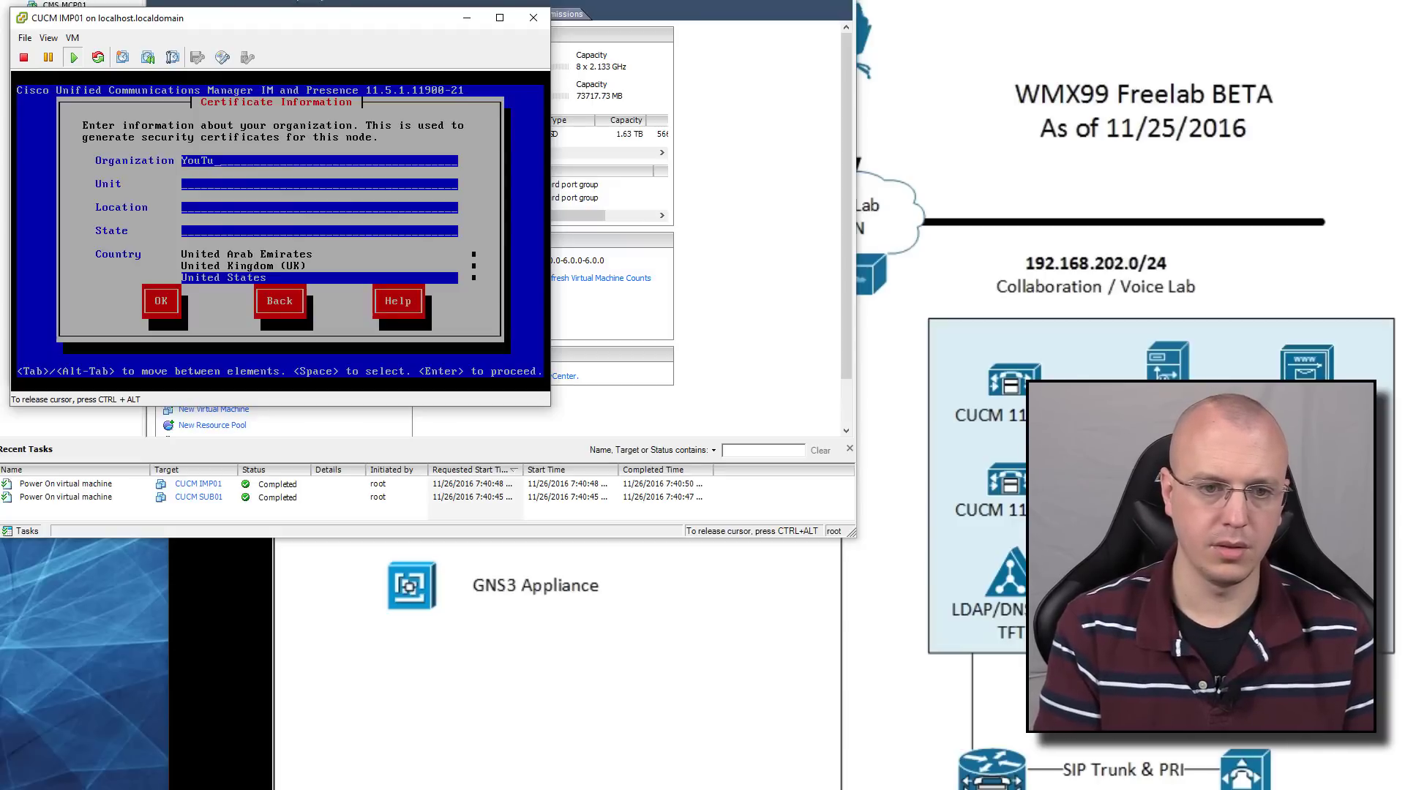
{"action": "type", "text": "beFreeL"}
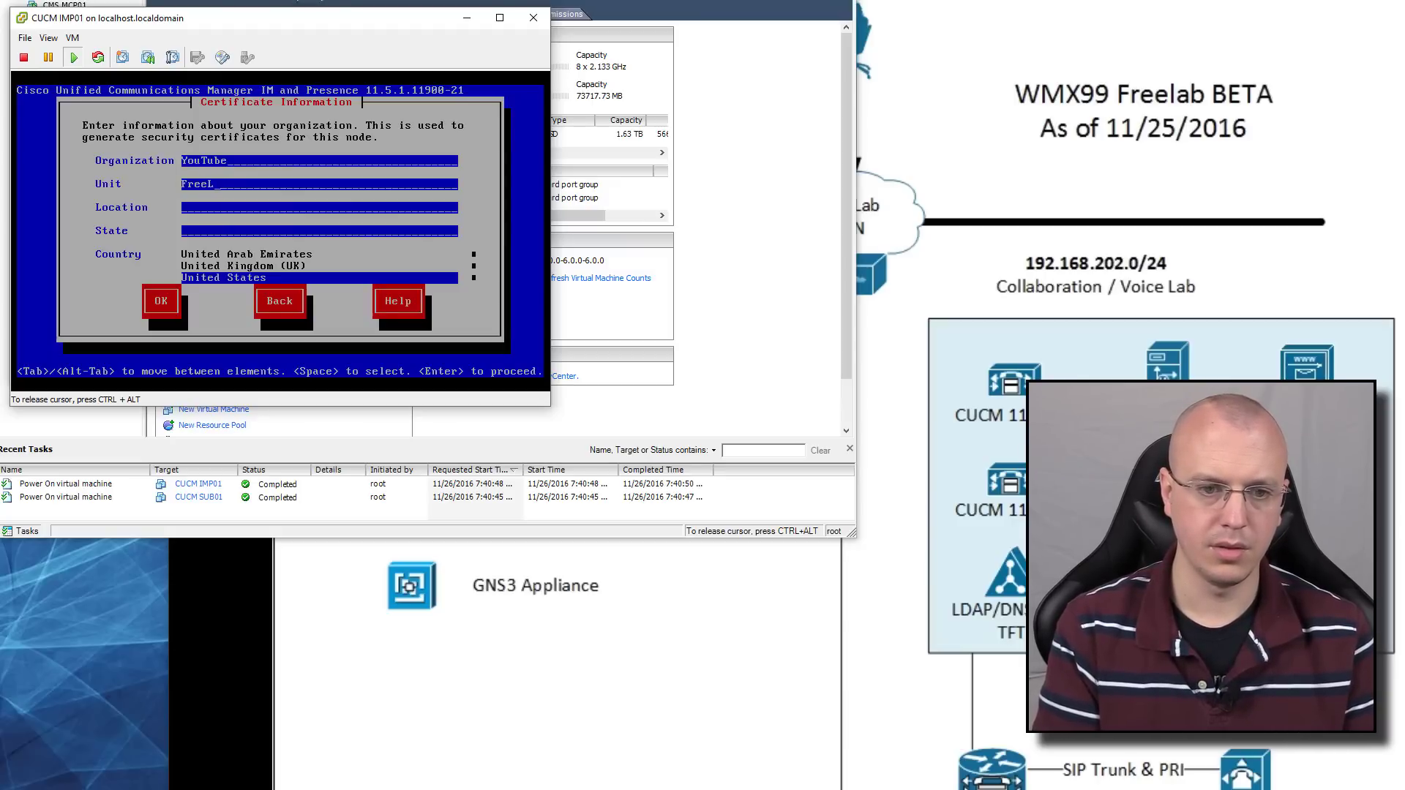
{"action": "type", "text": "abInterwe"}
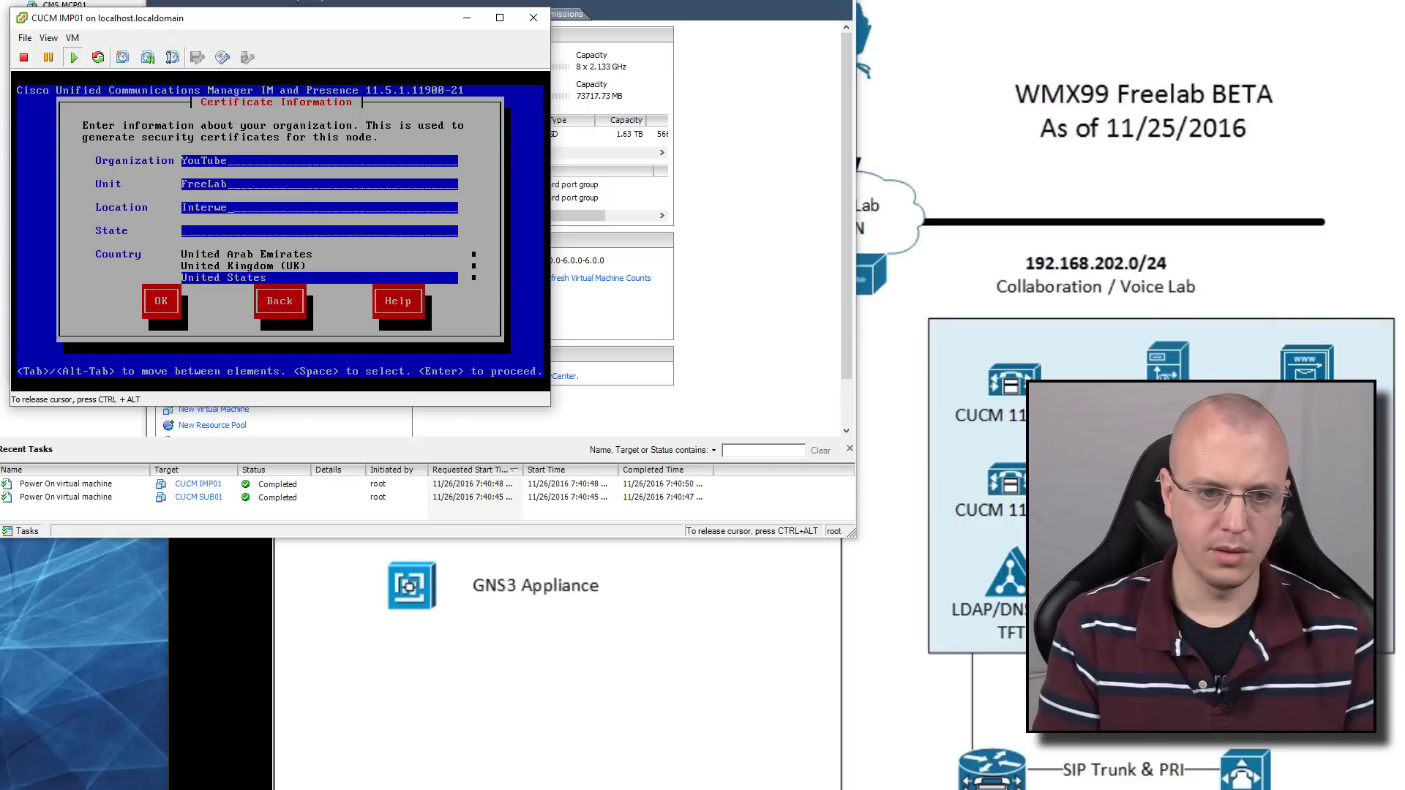
{"action": "key", "text": "Tab"}
{"action": "key", "text": "Tab"}
{"action": "key", "text": "Tab"}
{"action": "key", "text": "Return"}
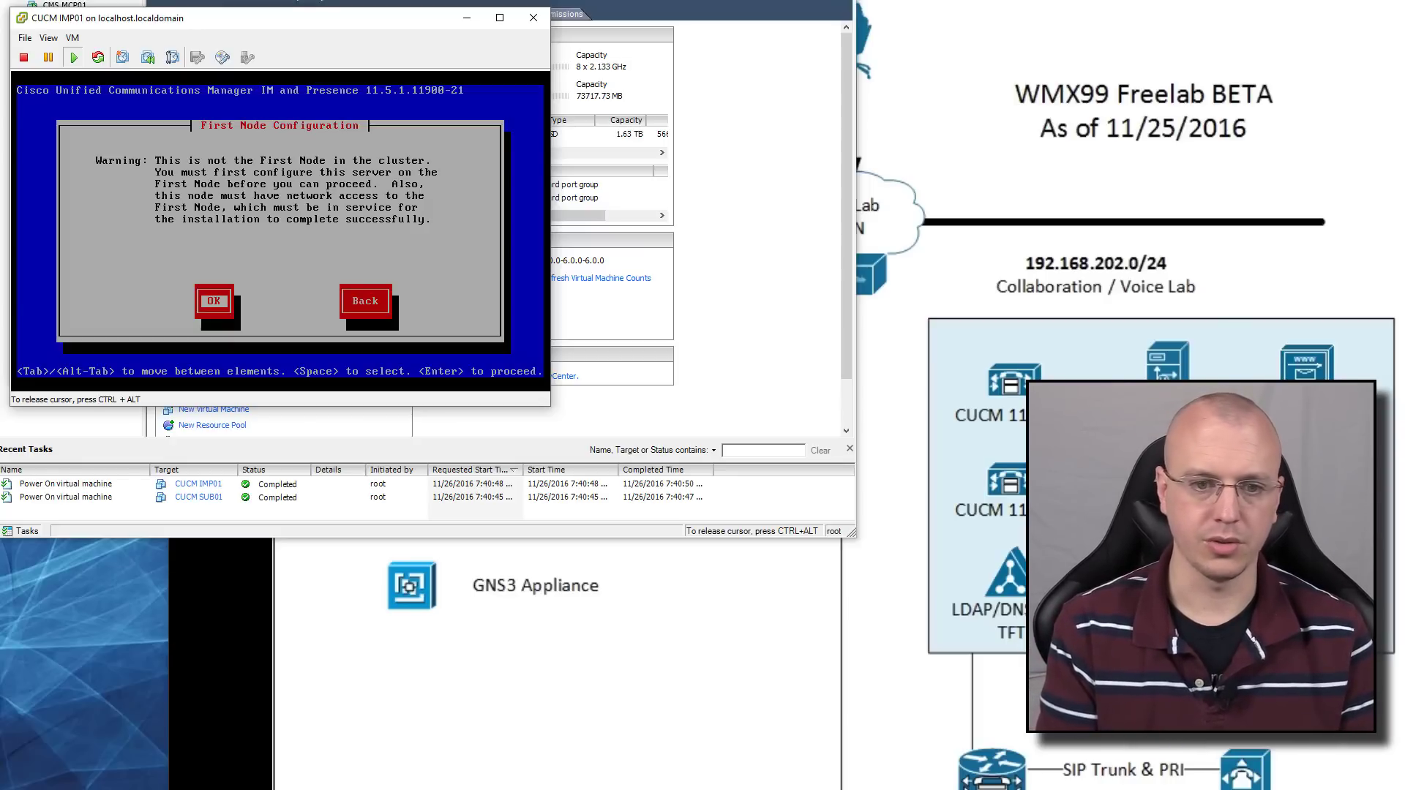
Point IMP01 to publisher cucmpub1 at 192.168.202.211 with the security password, skipping the pause
{"action": "key", "text": "Return"}
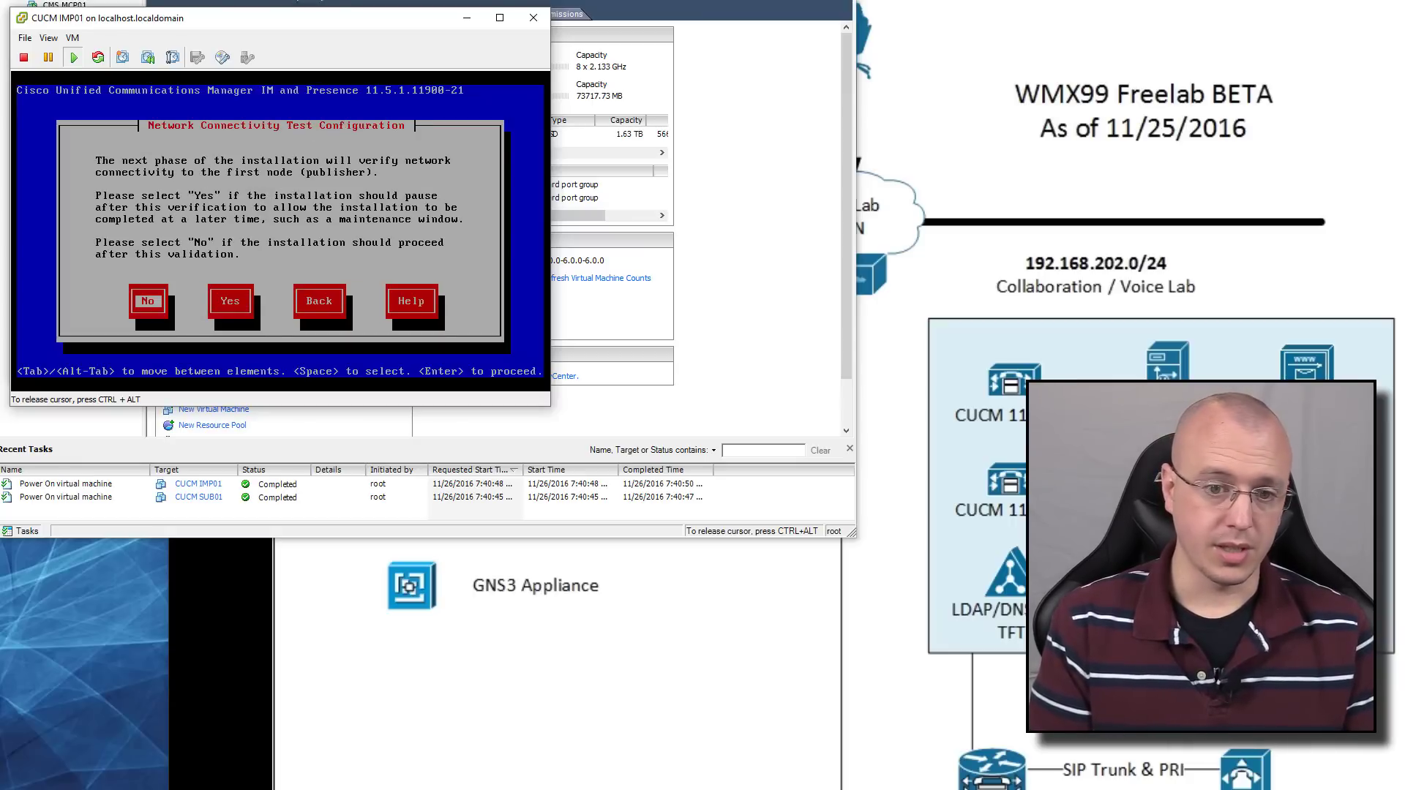
{"action": "key", "text": "Return"}
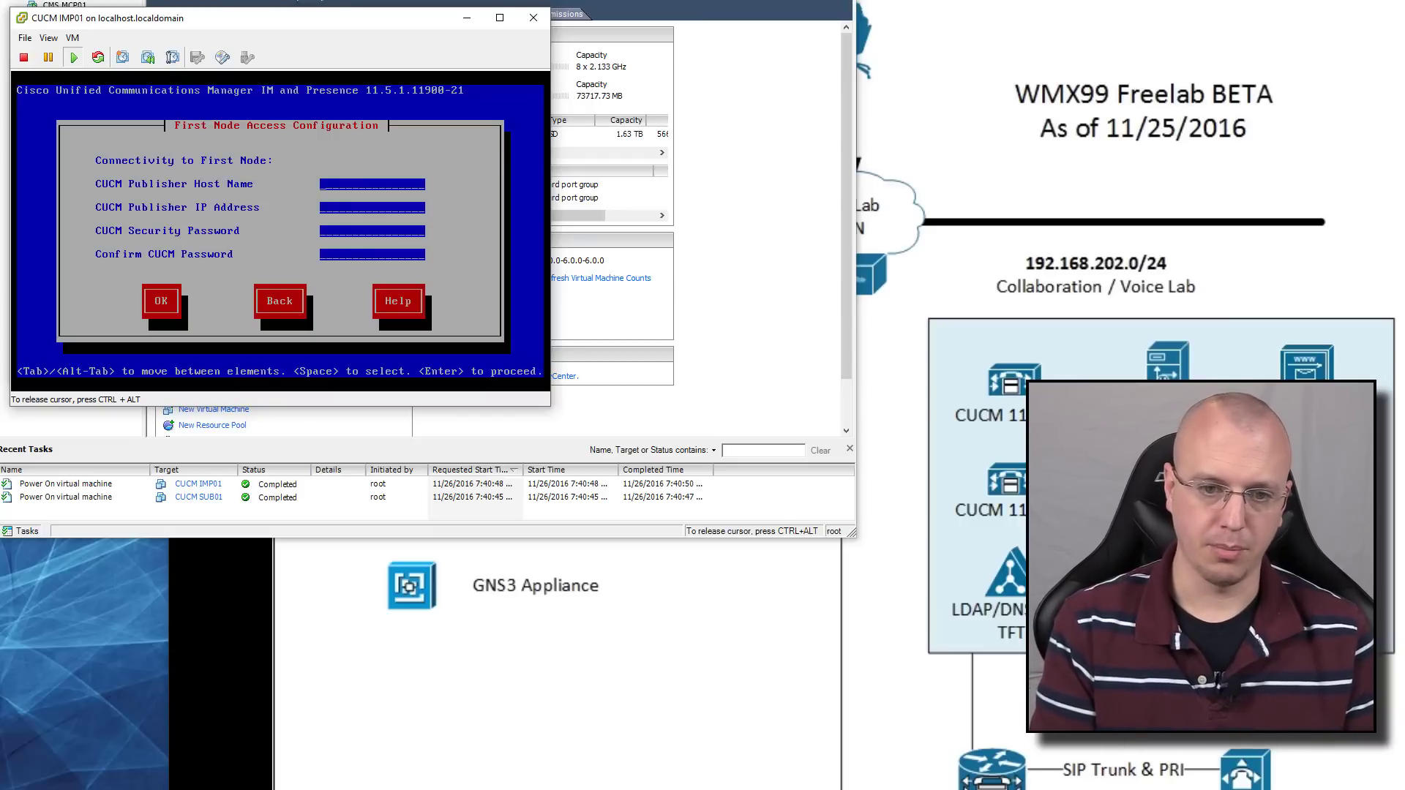
{"action": "type", "text": "cucm"}
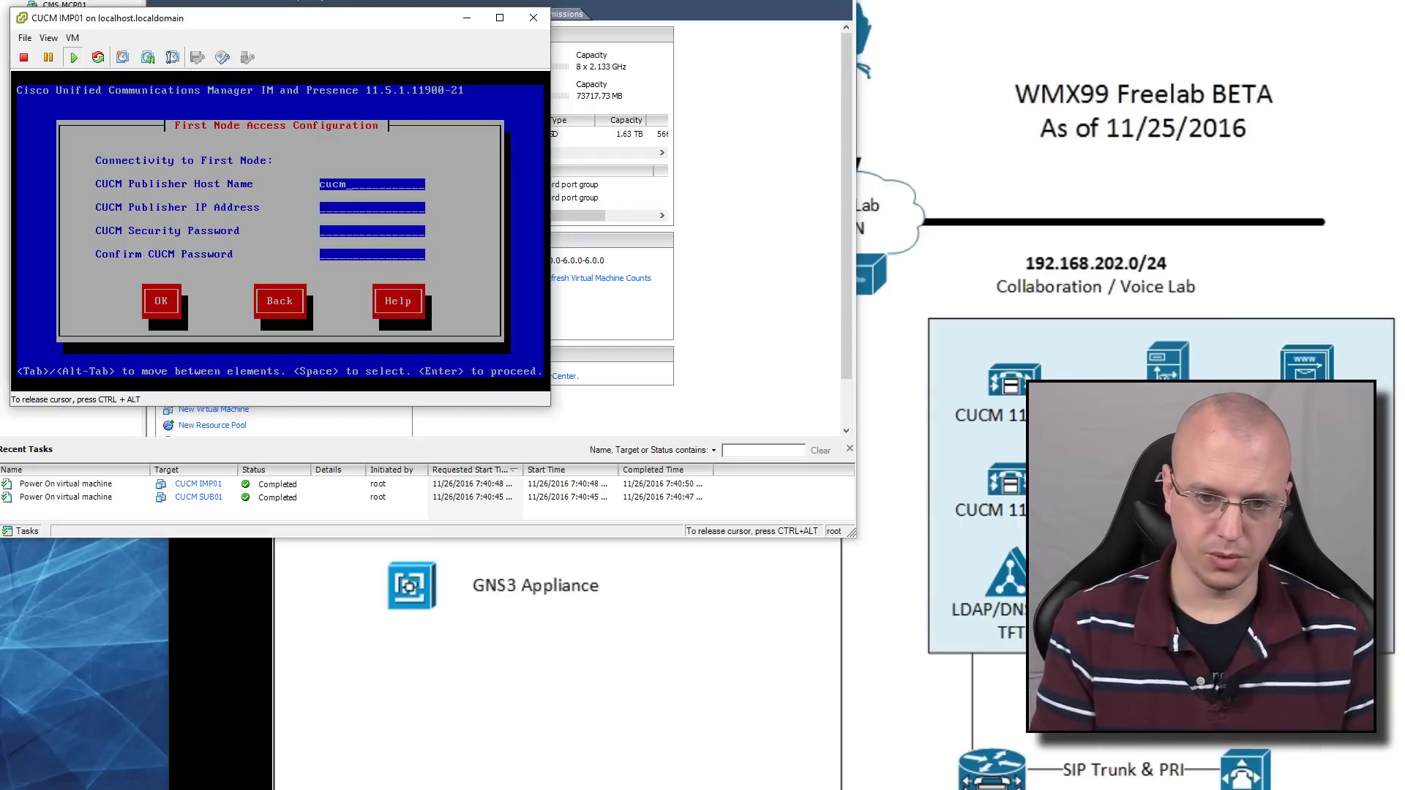
{"action": "type", "text": "pub1192.1"}
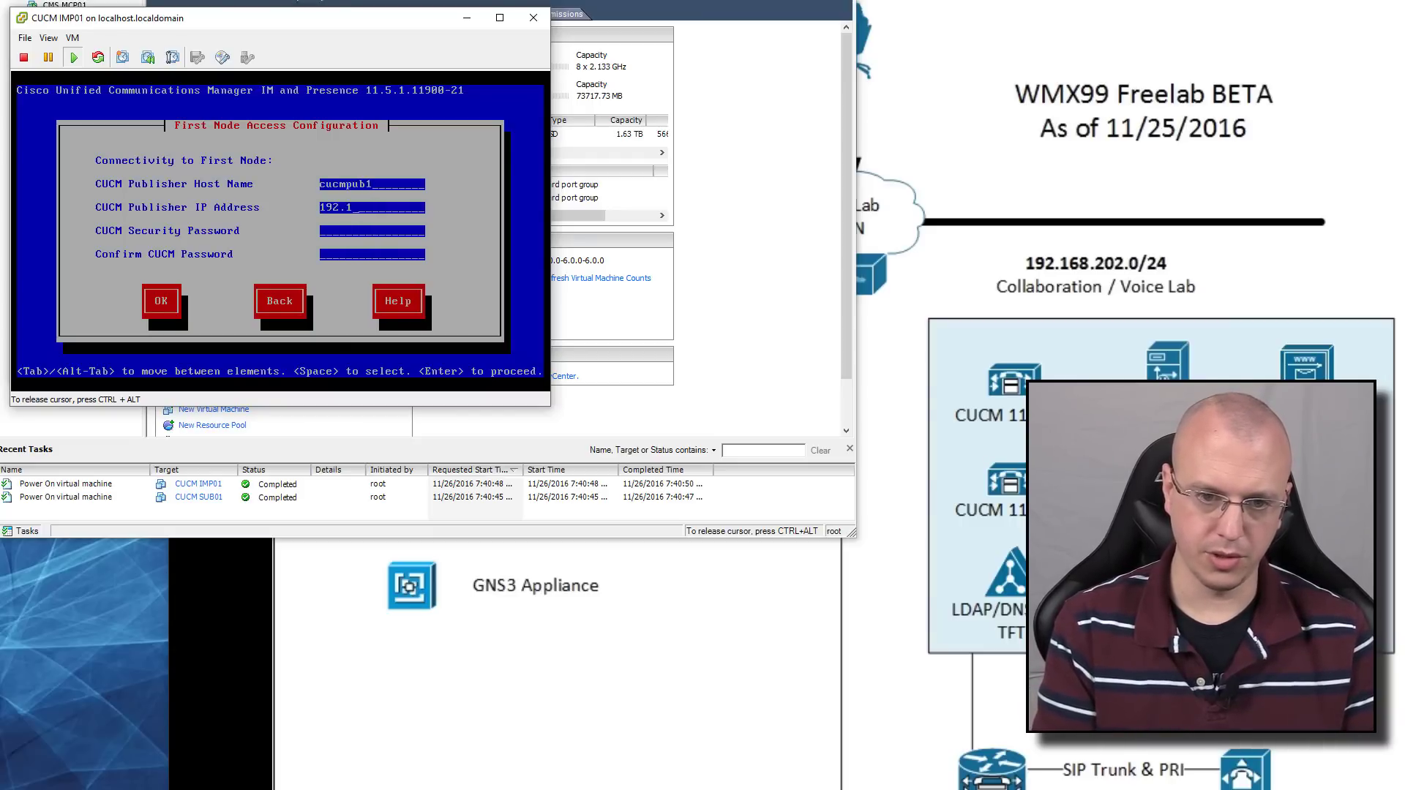
{"action": "type", "text": "68.202.2"}
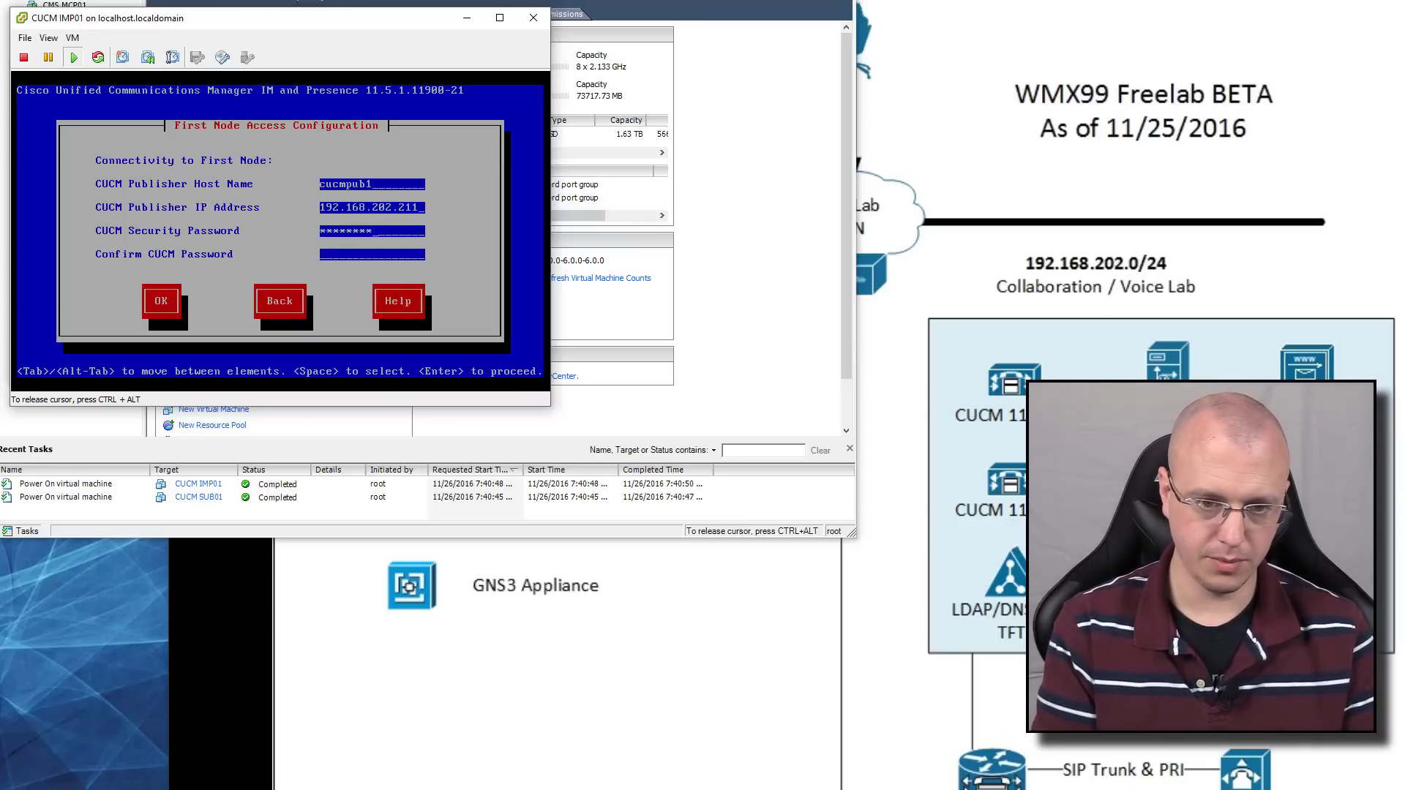
{"action": "type", "text": "********"}
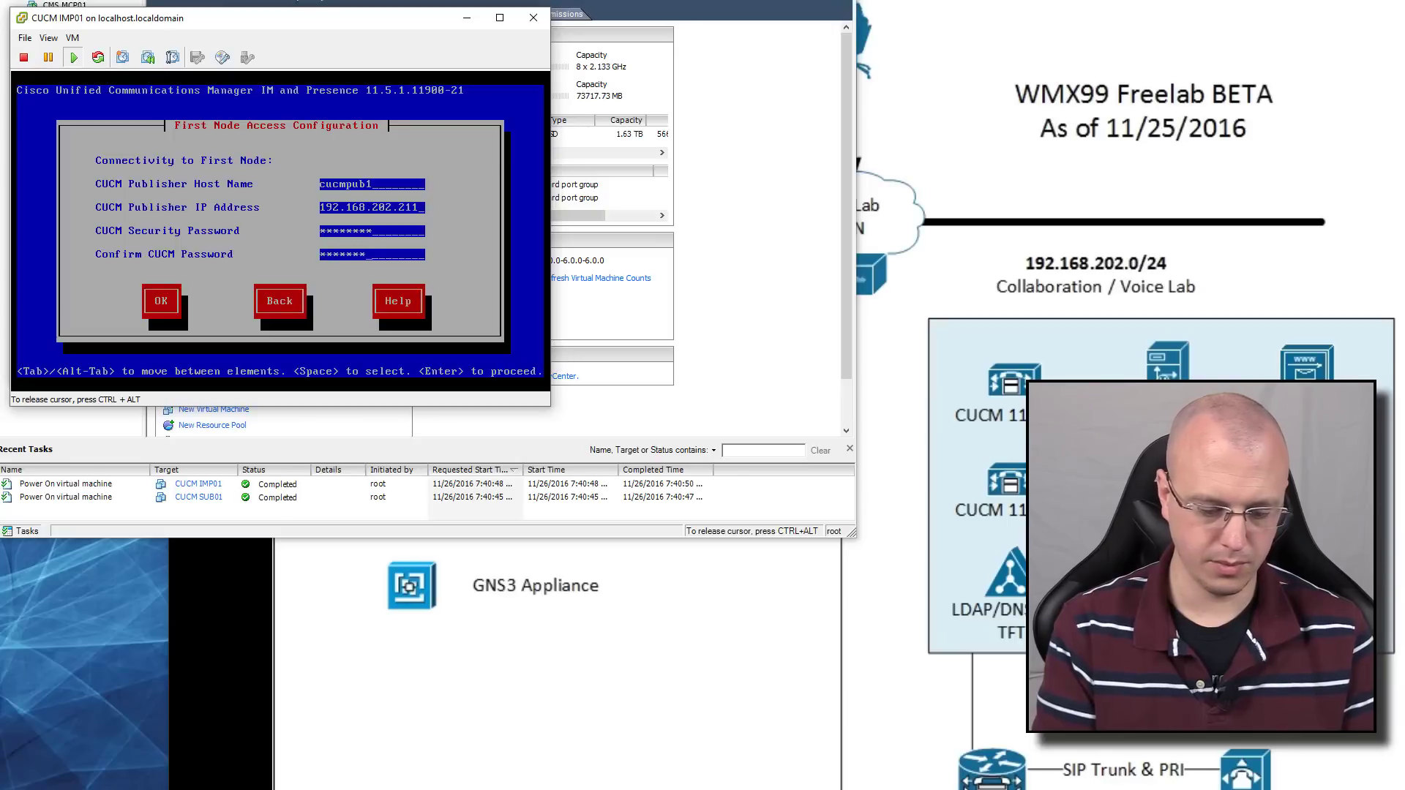
{"action": "key", "text": "Tab"}
{"action": "key", "text": "Return"}
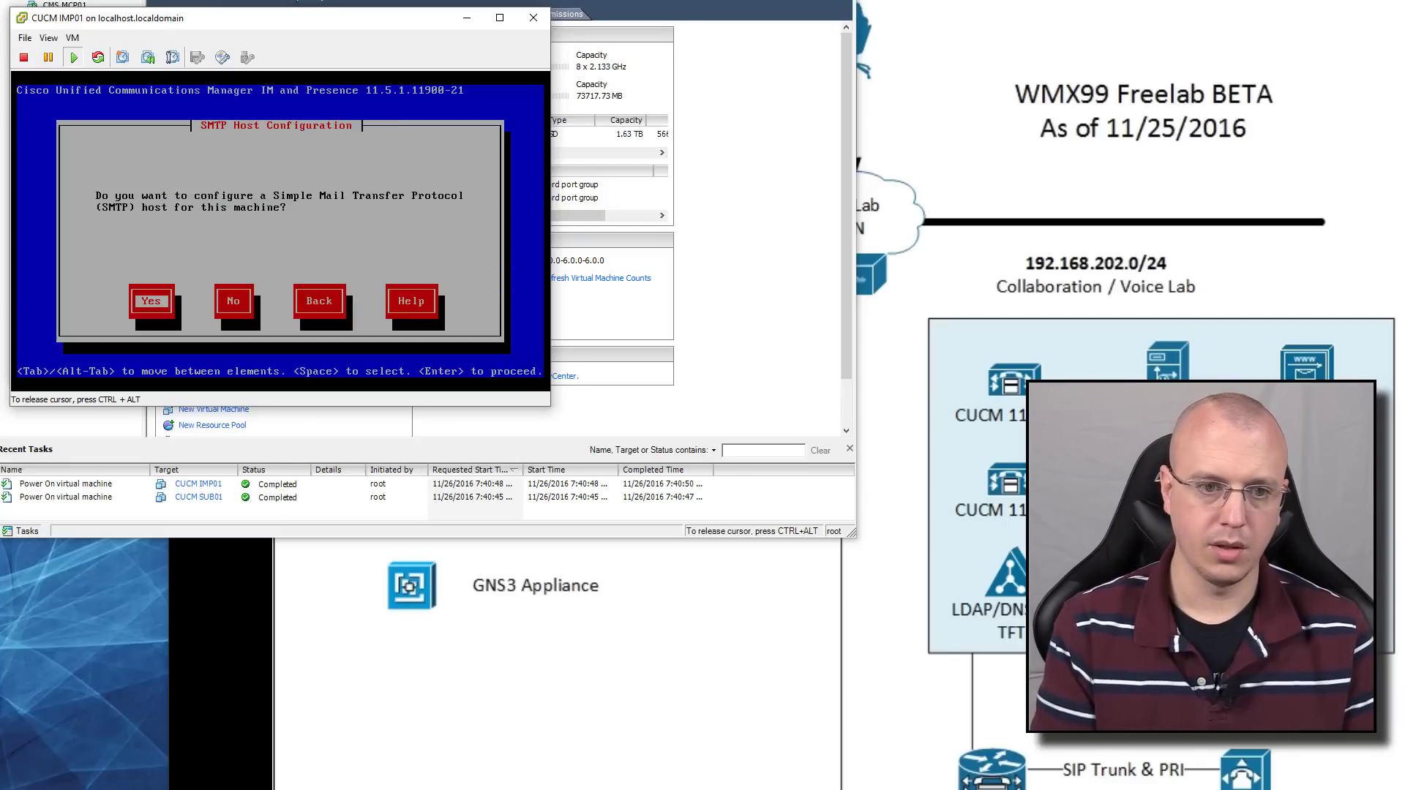
Decline SMTP host setup and confirm IMP01's platform configuration to begin installing
{"action": "key", "text": "Tab"}
{"action": "key", "text": "Return"}
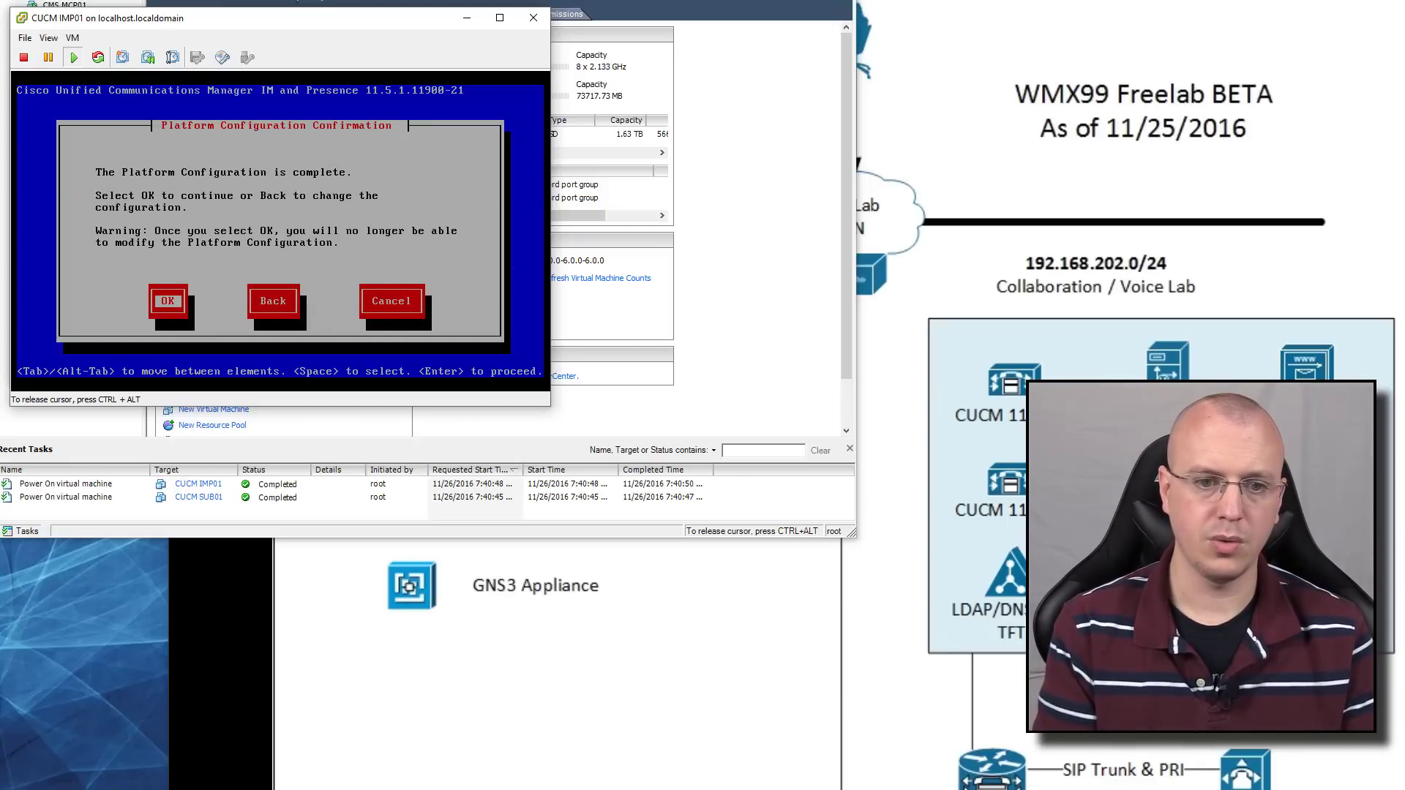
{"action": "key", "text": "Return"}
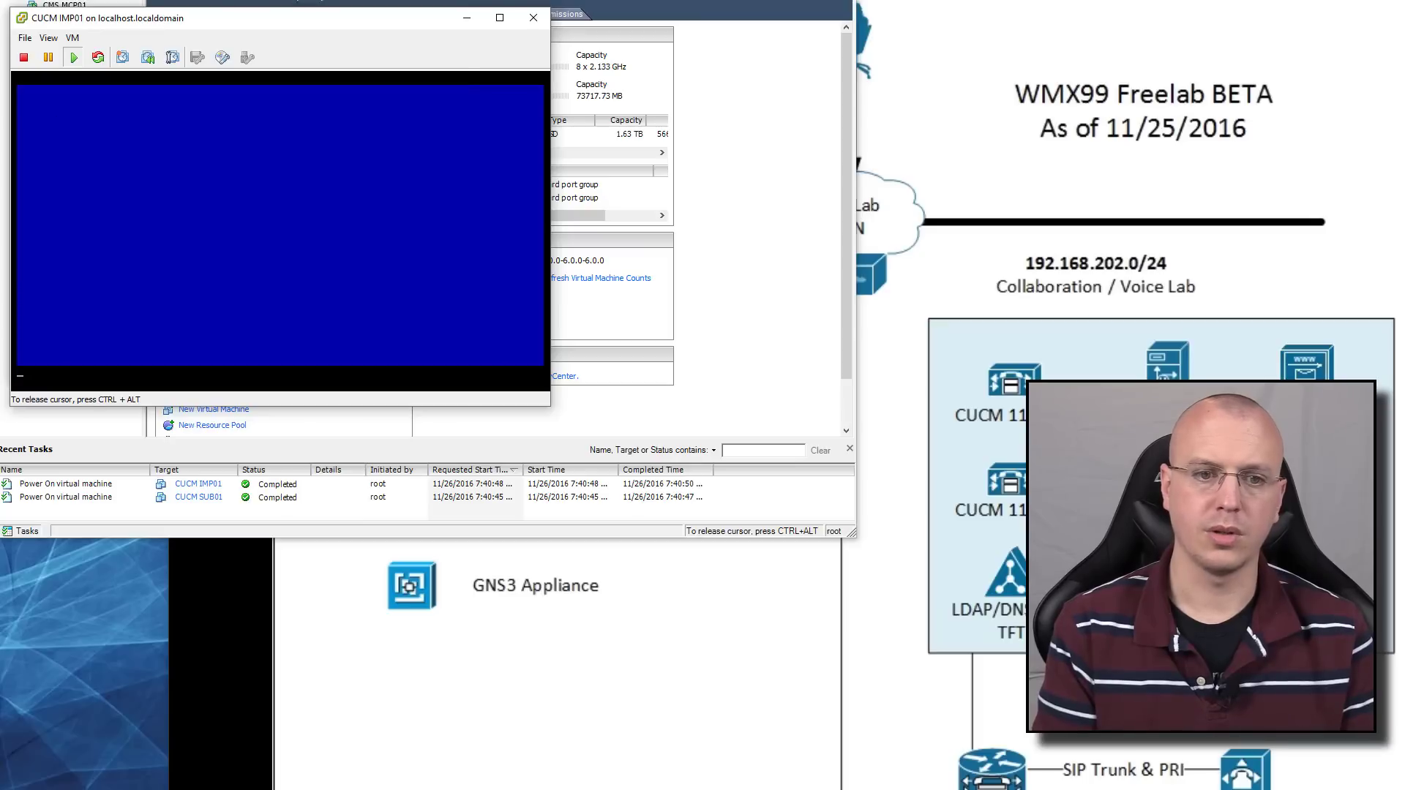
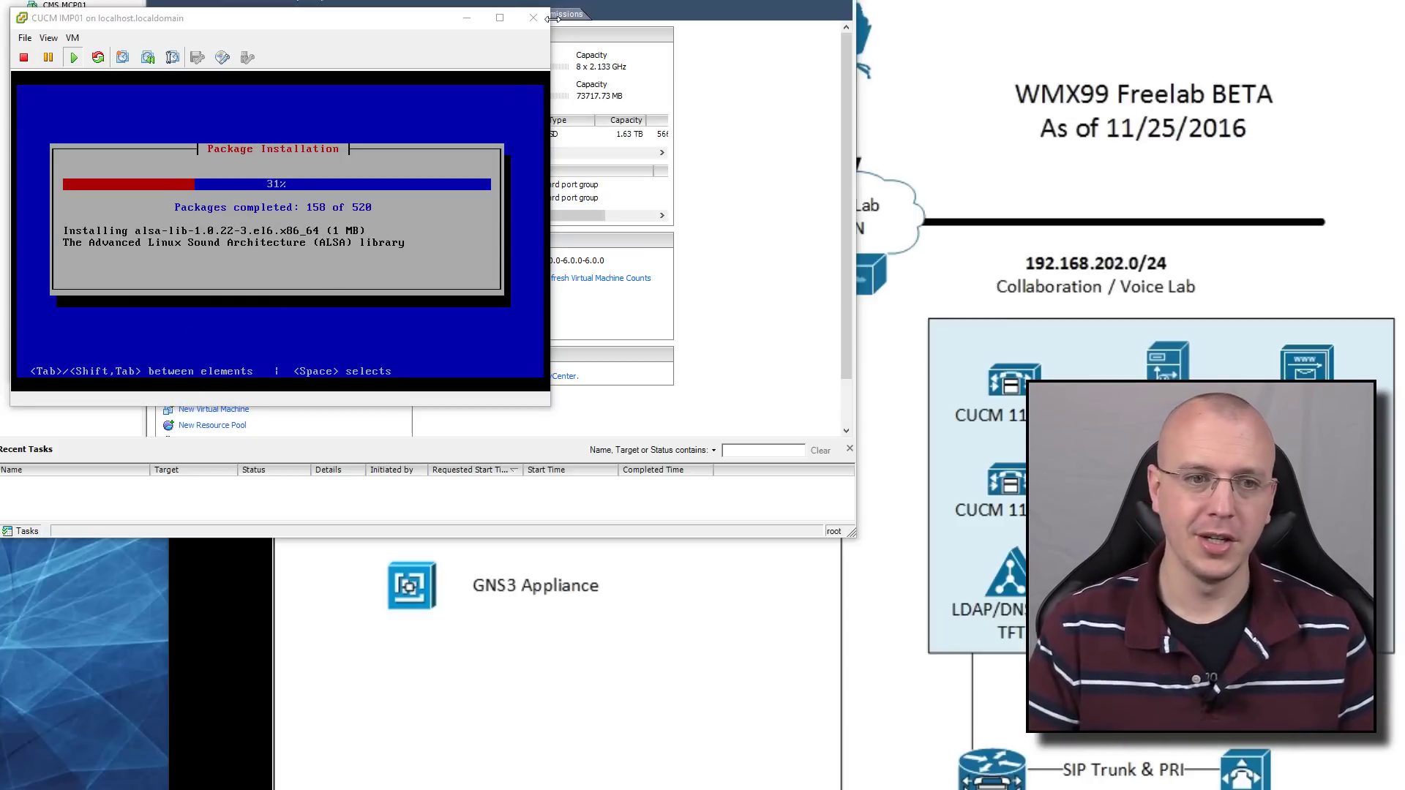
Minimize the CUCM IMP01 console and show CUC VM01's Summary, highlighting the application version in its notes
{"action": "left_click", "coordinate": [472, 22]}
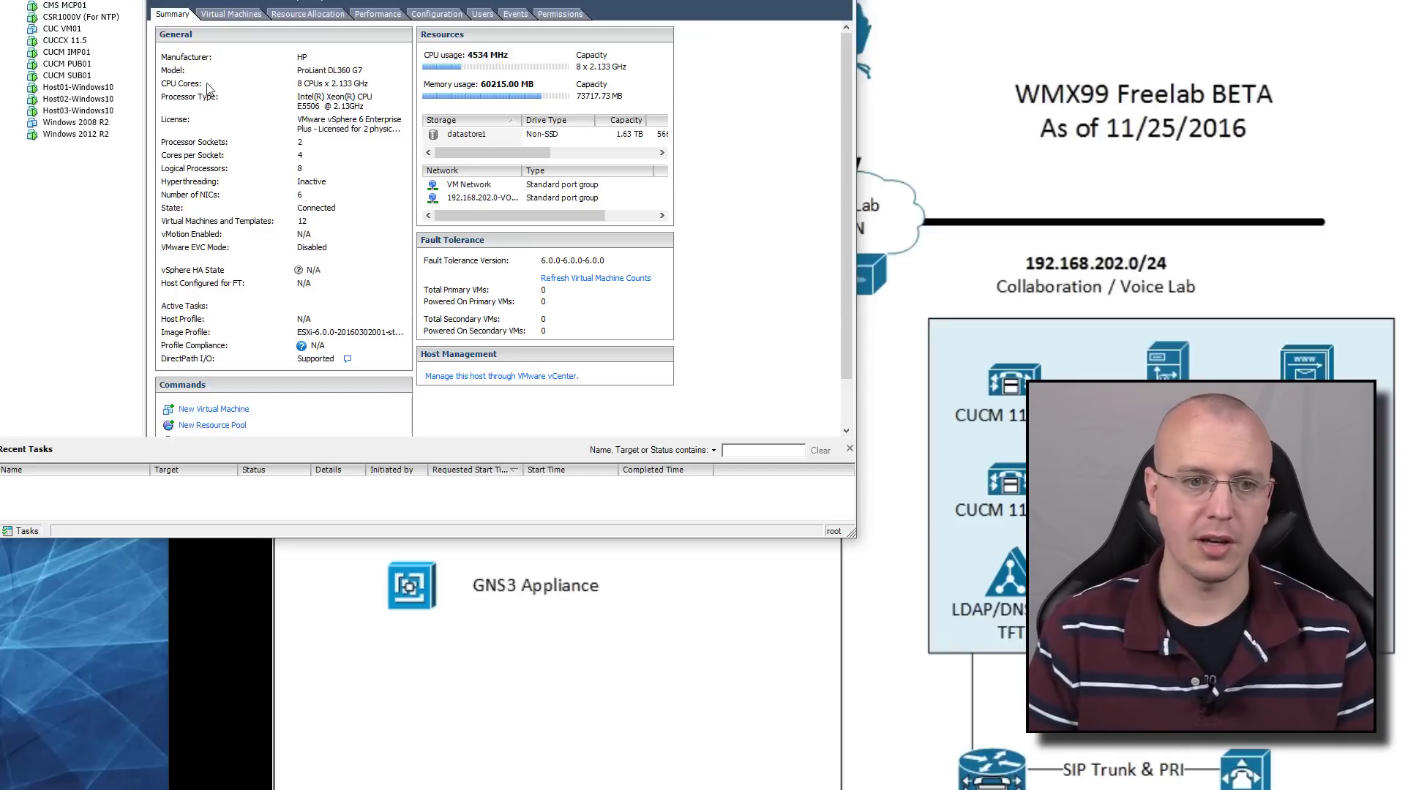
{"action": "right_click", "coordinate": [76, 29]}
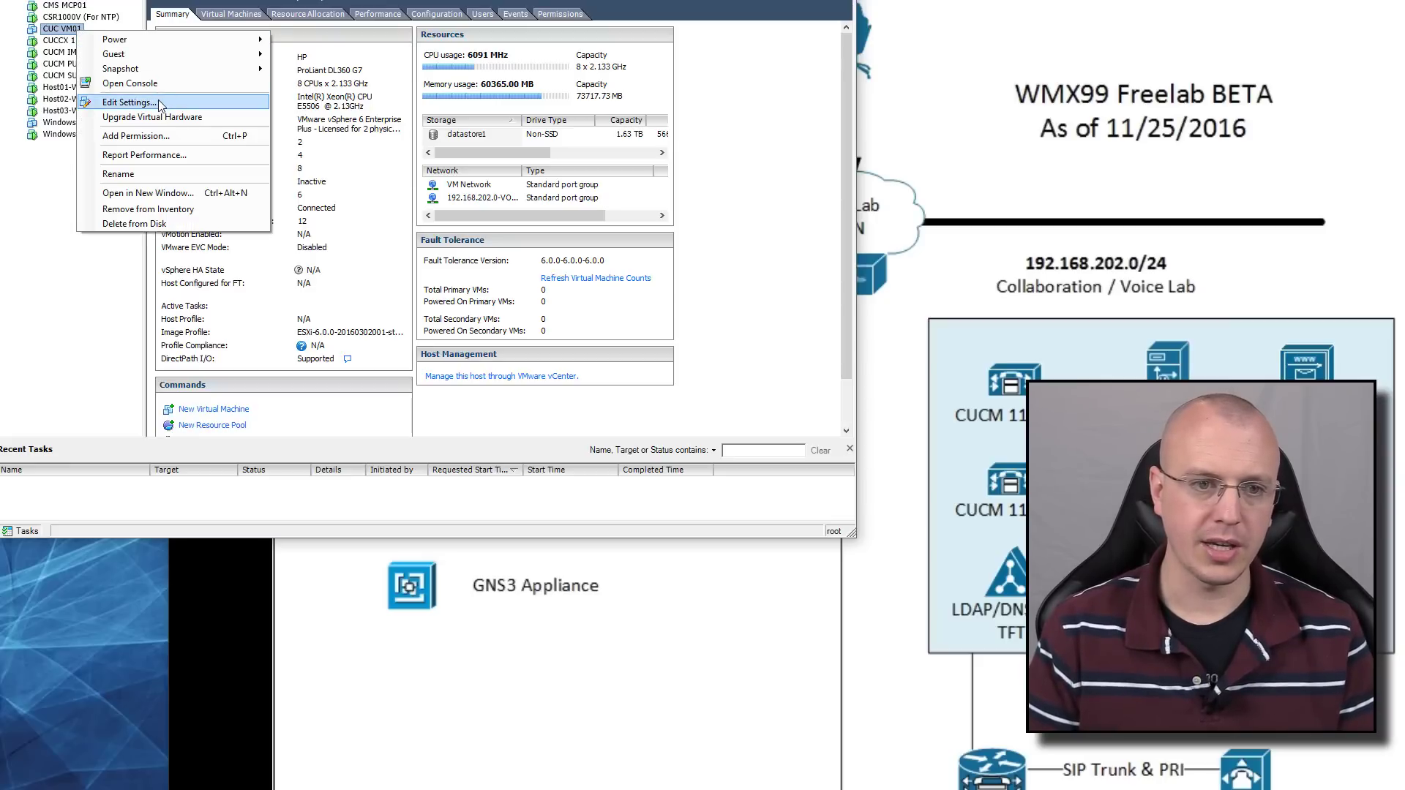
{"action": "left_click", "coordinate": [62, 29]}
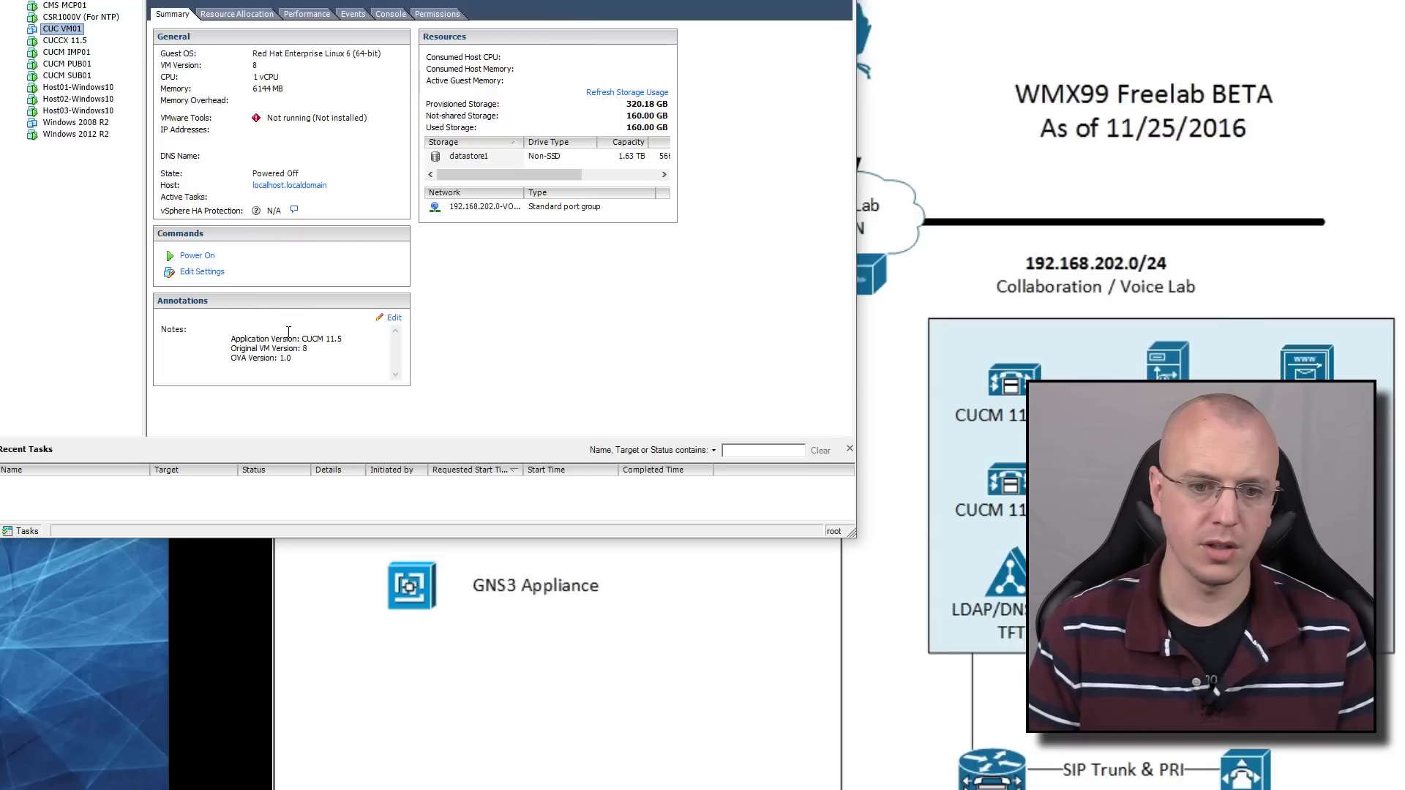
{"action": "left_click_drag", "start_coordinate": [342, 340], "coordinate": [270, 341]}
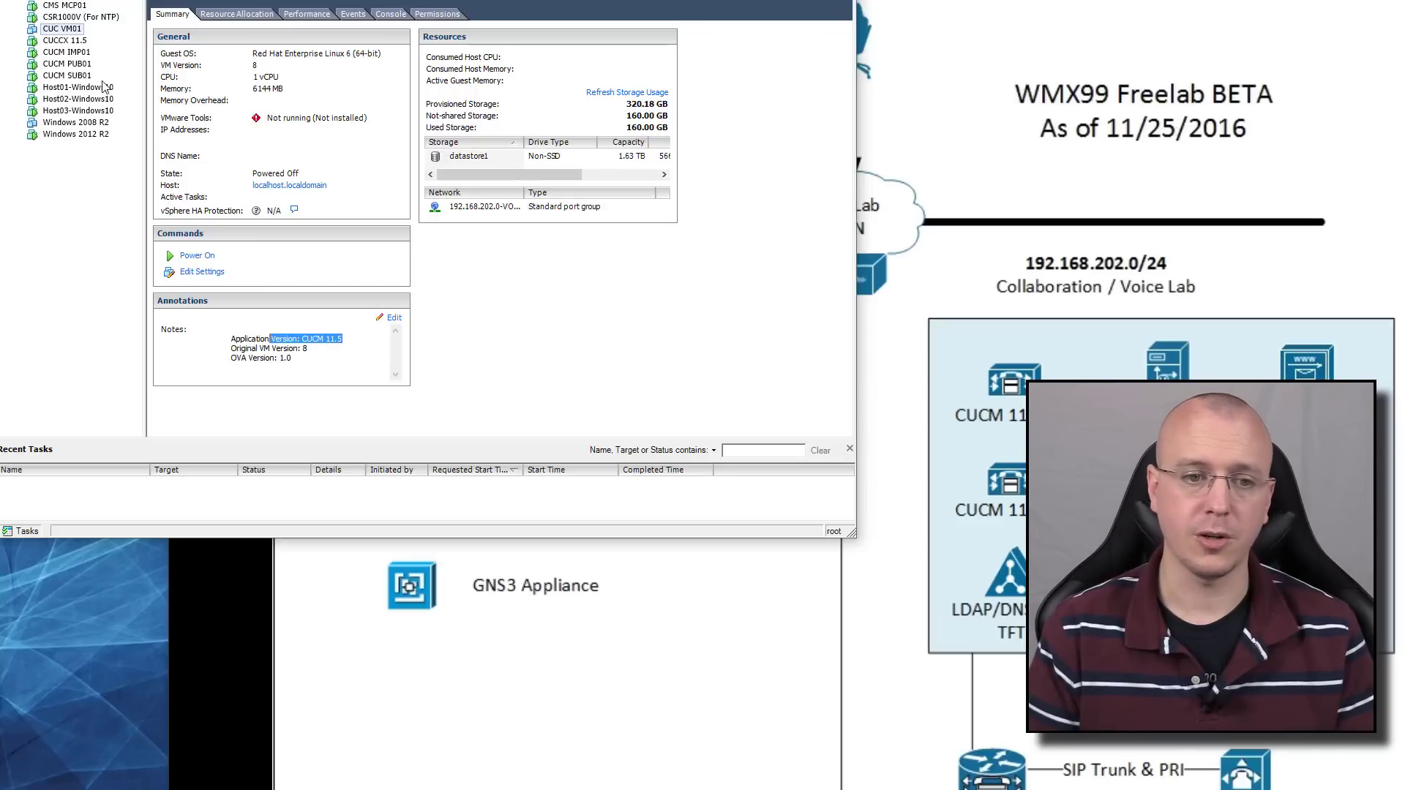
Review CUC VM01's floppy drive and hard disk in Edit Settings, then close the dialog
{"action": "left_click", "coordinate": [200, 276]}
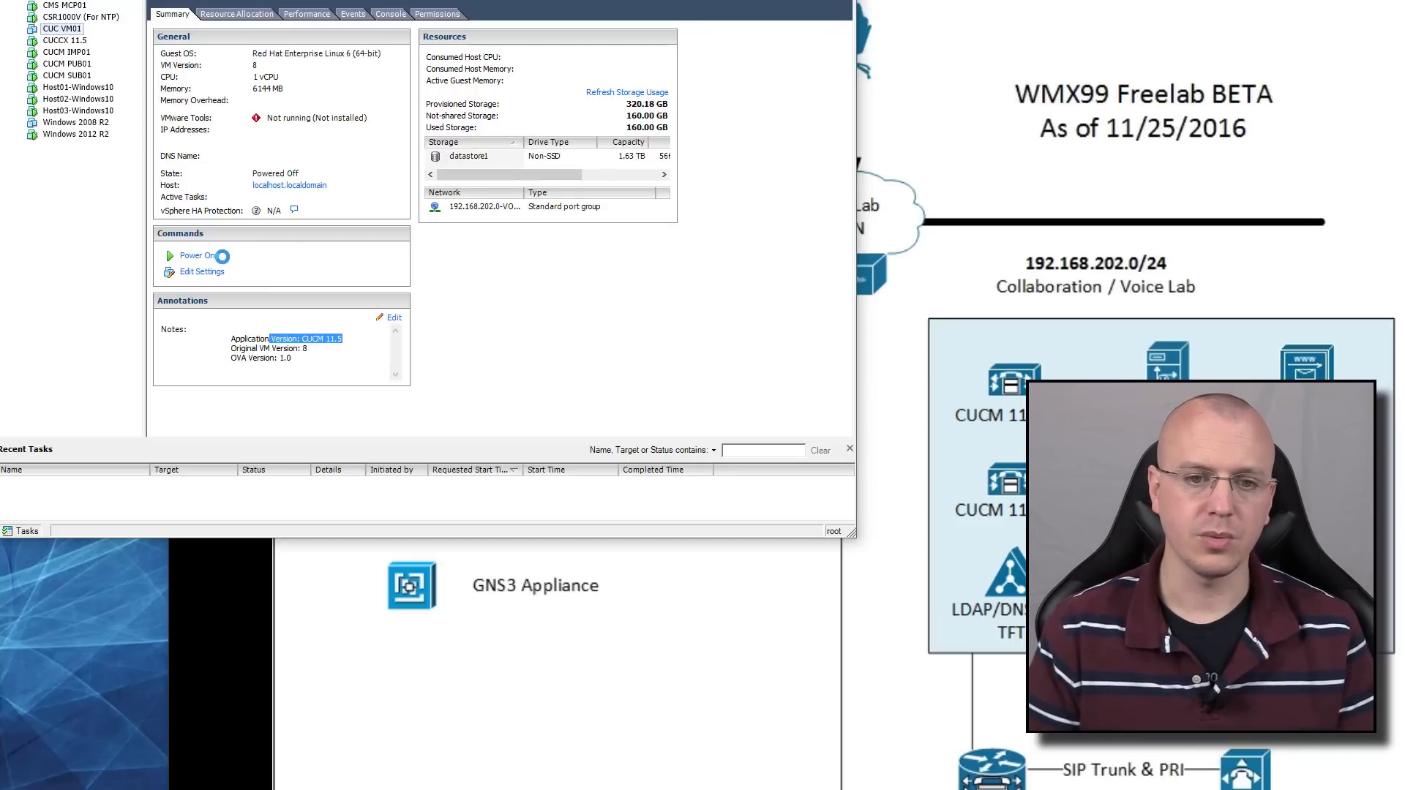
{"action": "left_click", "coordinate": [239, 171]}
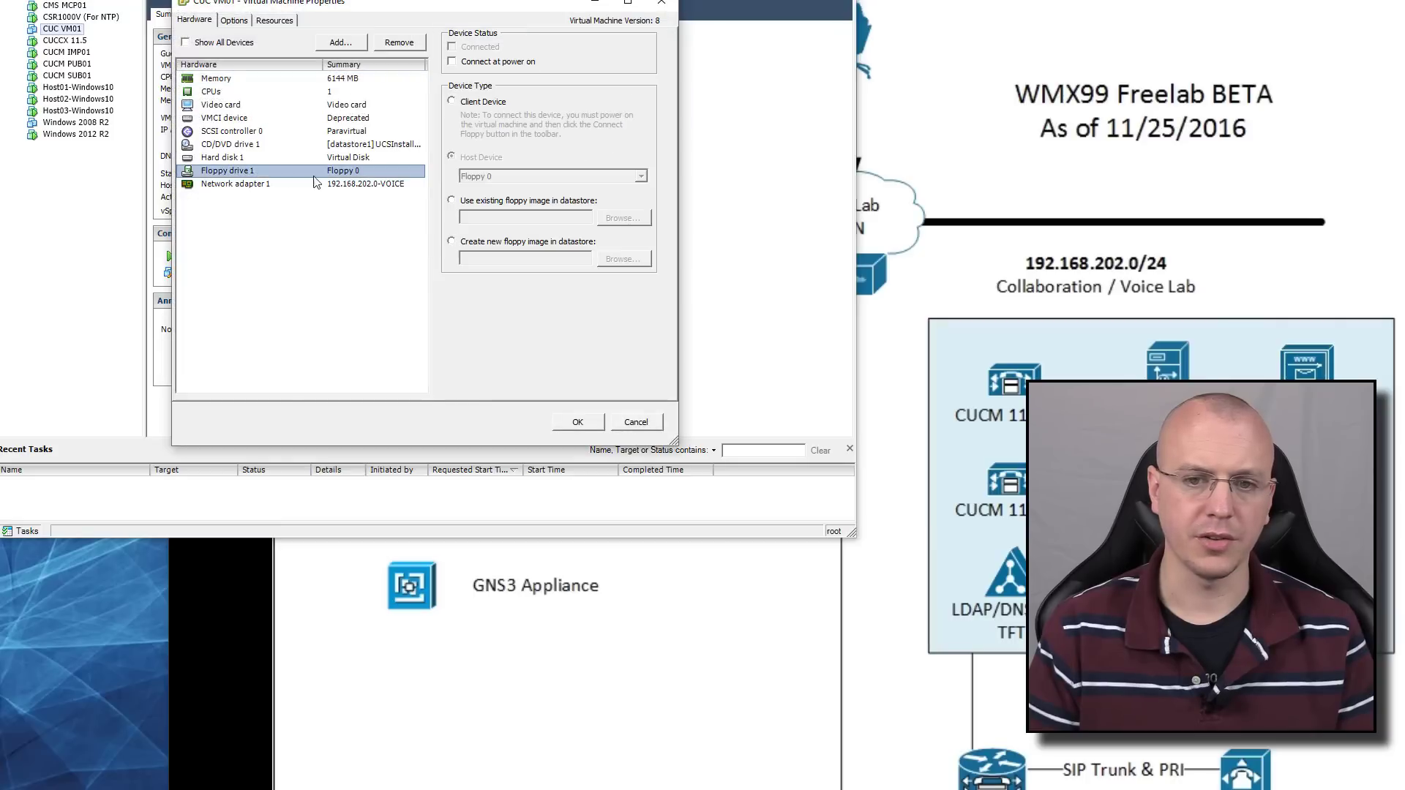
{"action": "left_click", "coordinate": [247, 159]}
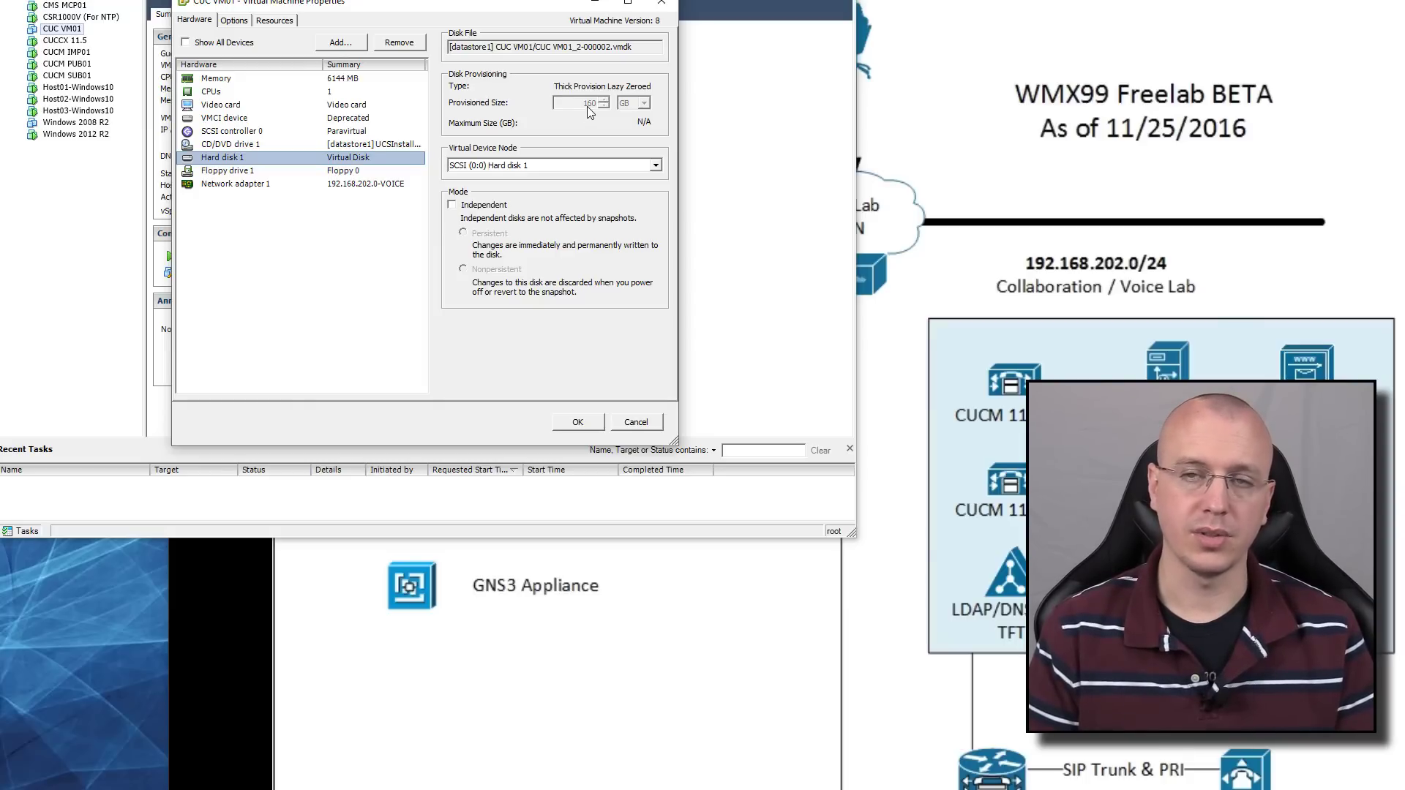
{"action": "left_click", "coordinate": [636, 422]}
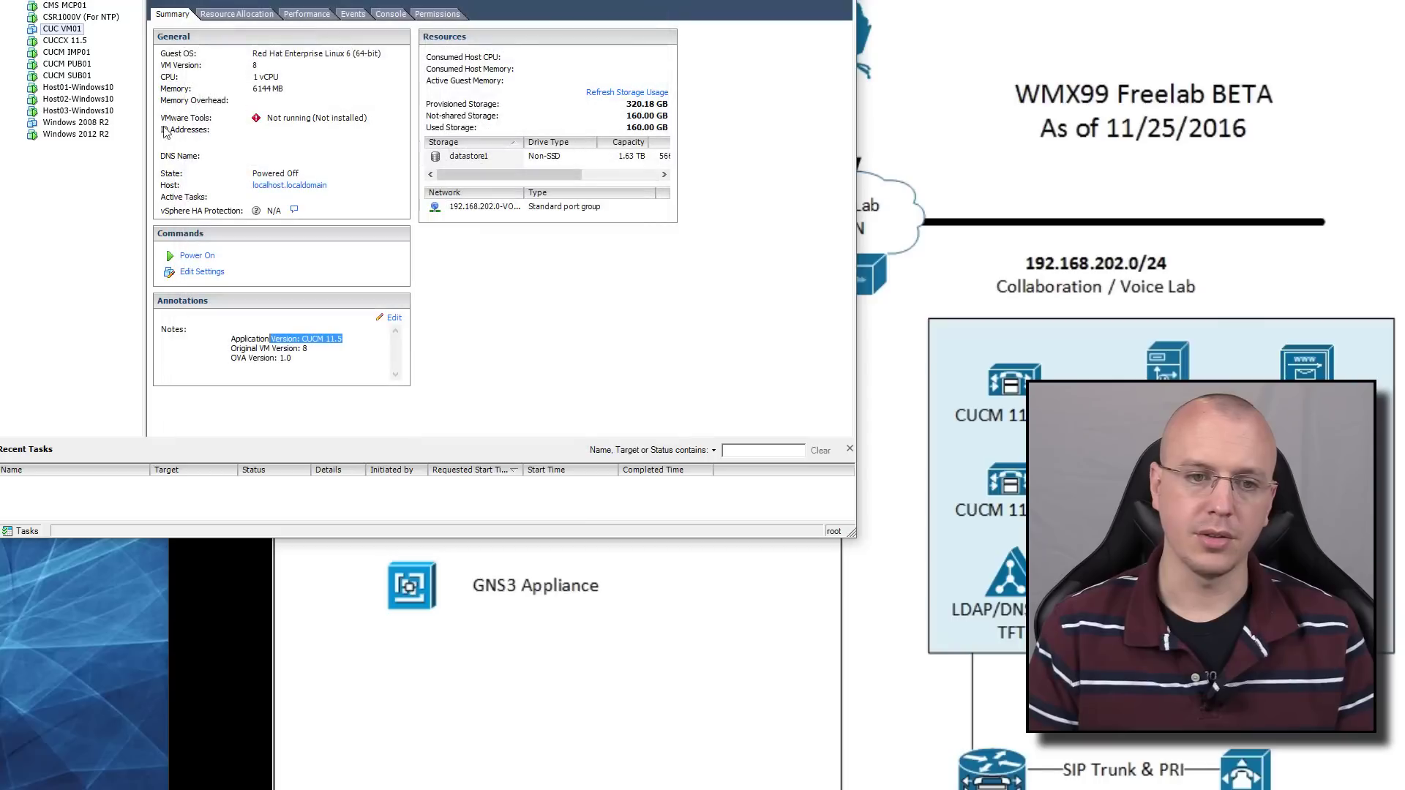
Open the CUC VM01 console and power the virtual machine on
{"action": "right_click", "coordinate": [73, 30]}
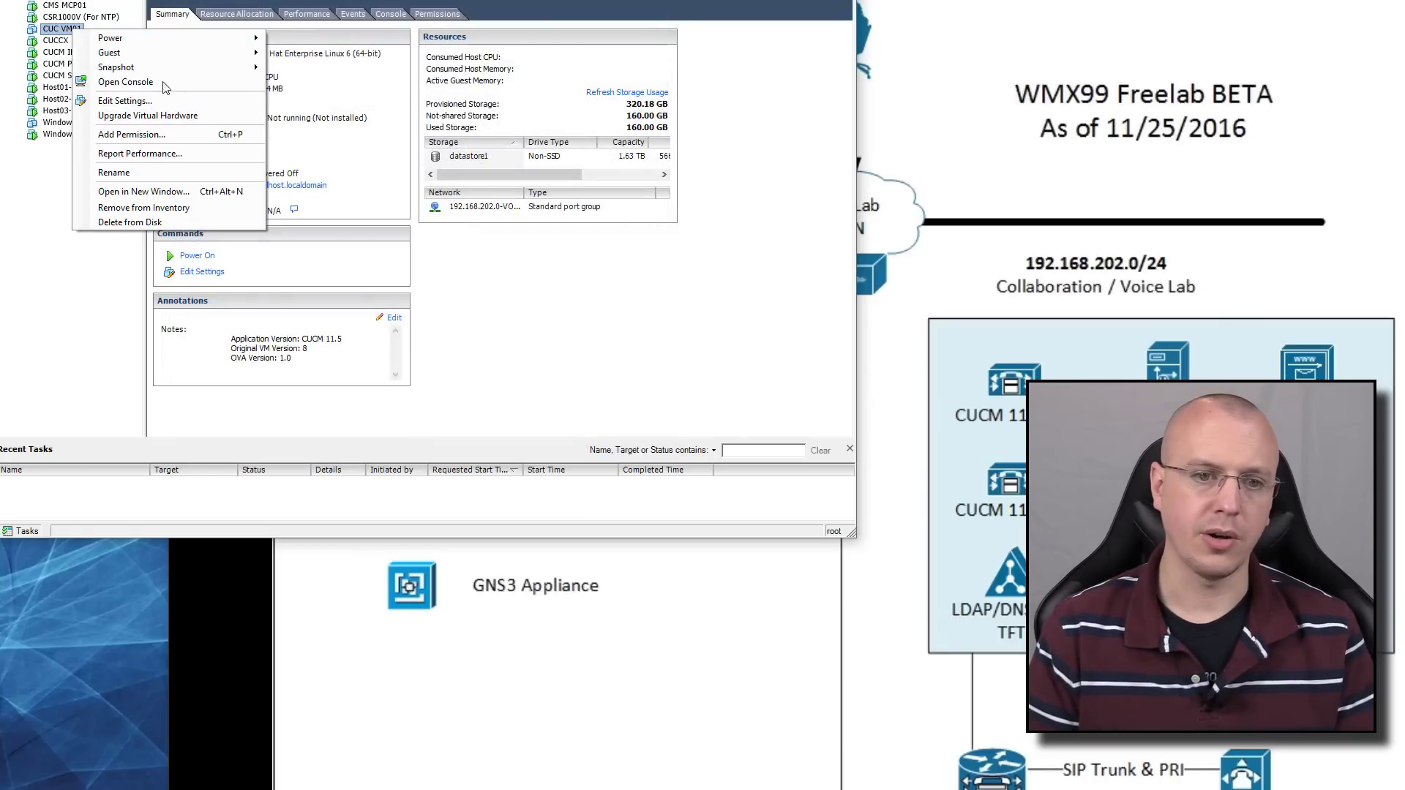
{"action": "left_click", "coordinate": [165, 81]}
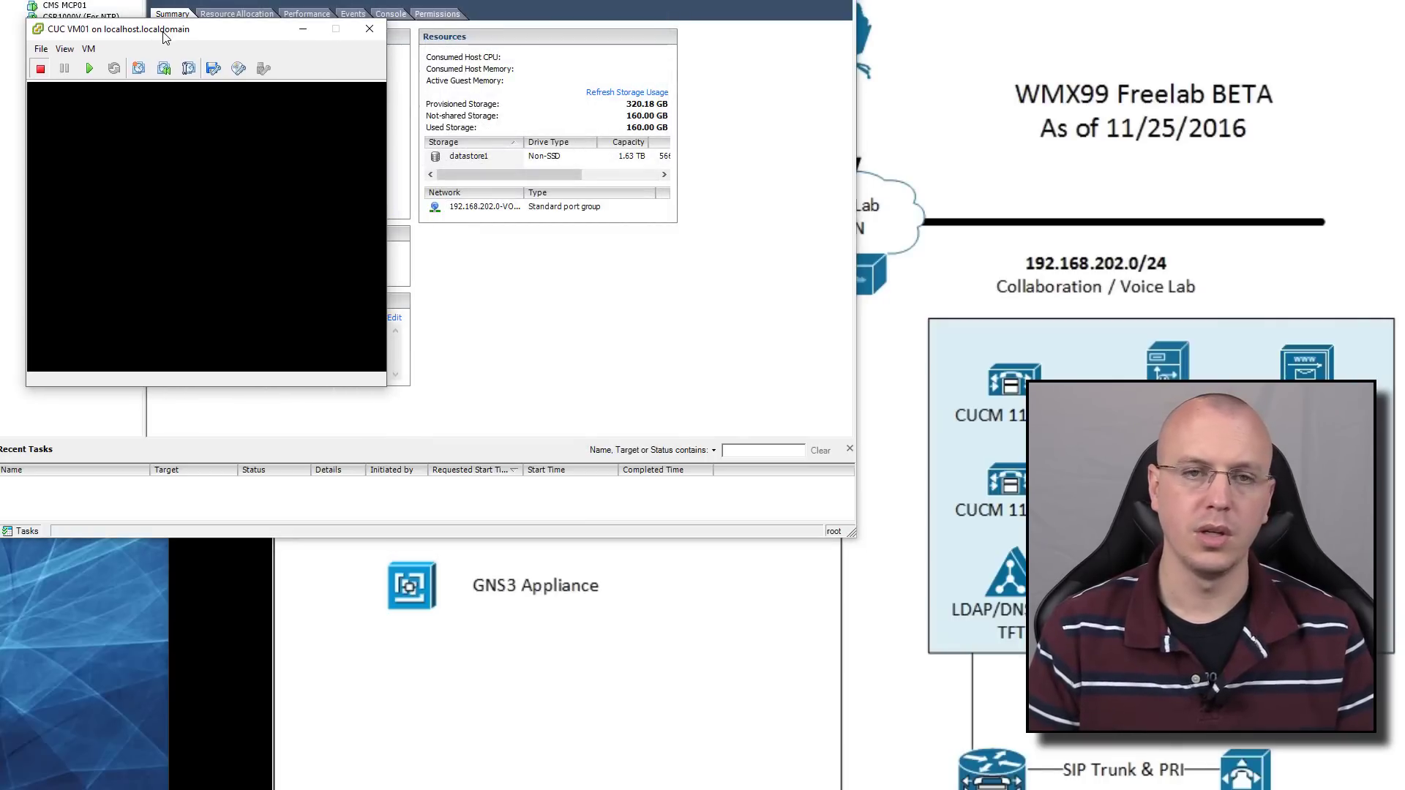
{"action": "left_click", "coordinate": [91, 68]}
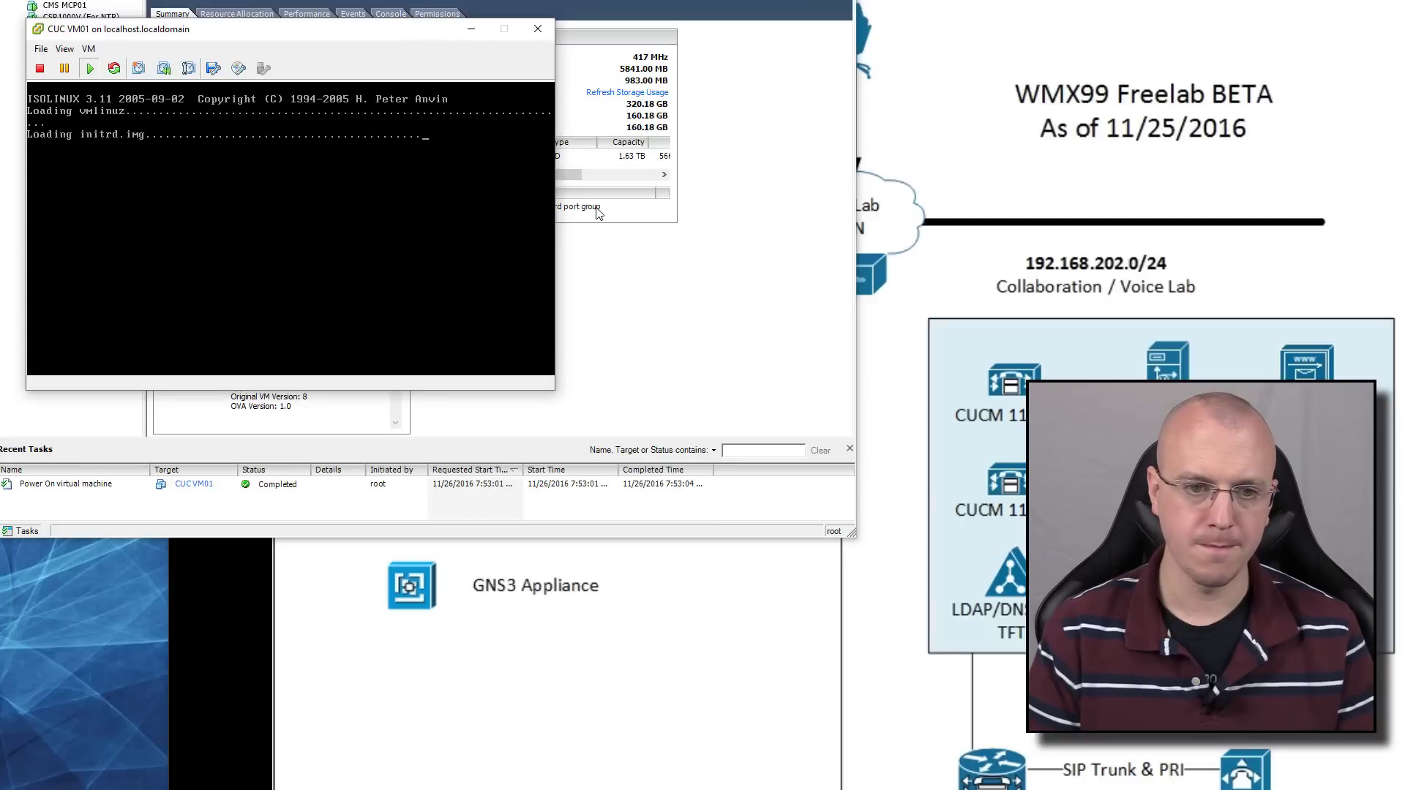
Skip the media test and choose Cisco Unity Connection as the product to install
{"action": "key", "text": "Tab"}
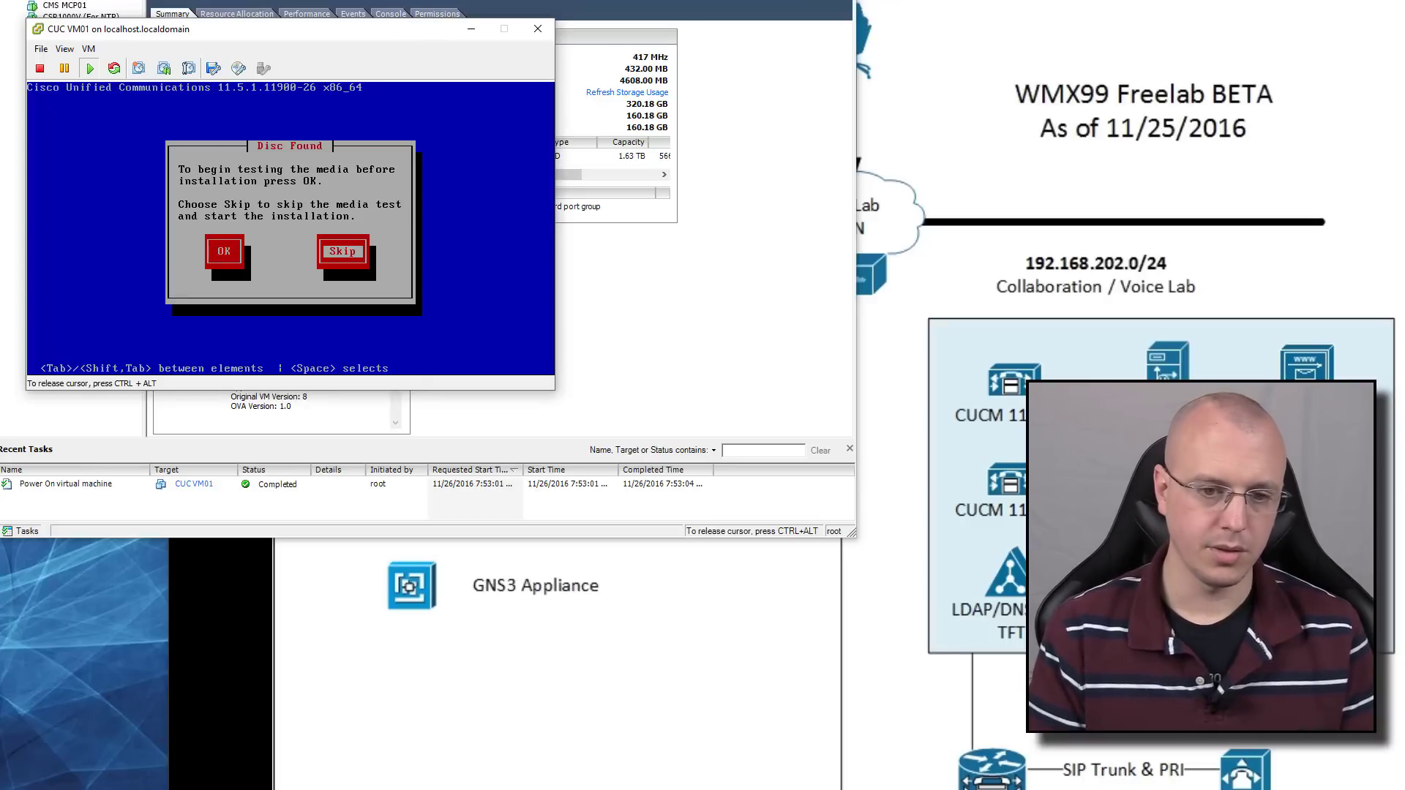
{"action": "key", "text": "Return"}
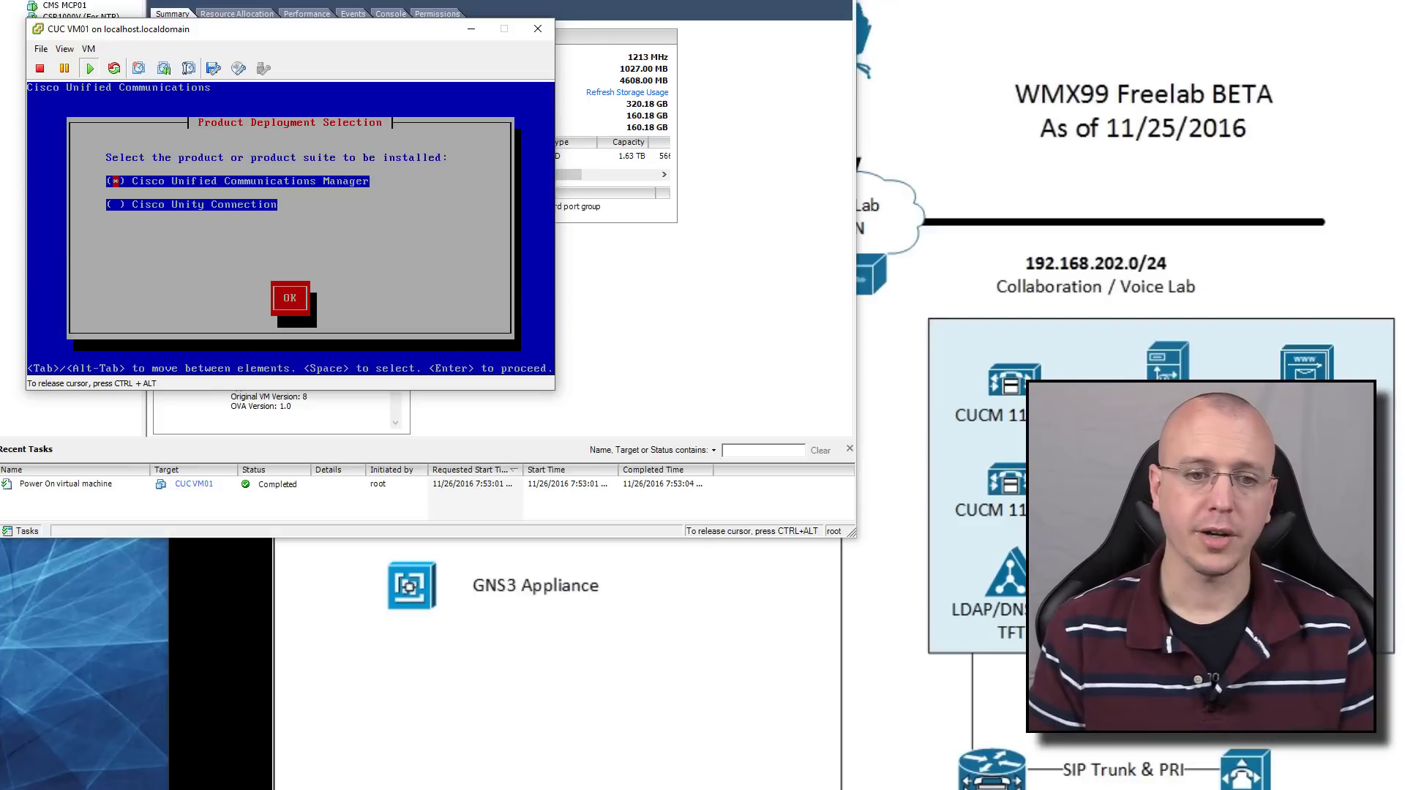
{"action": "key", "text": "Down"}
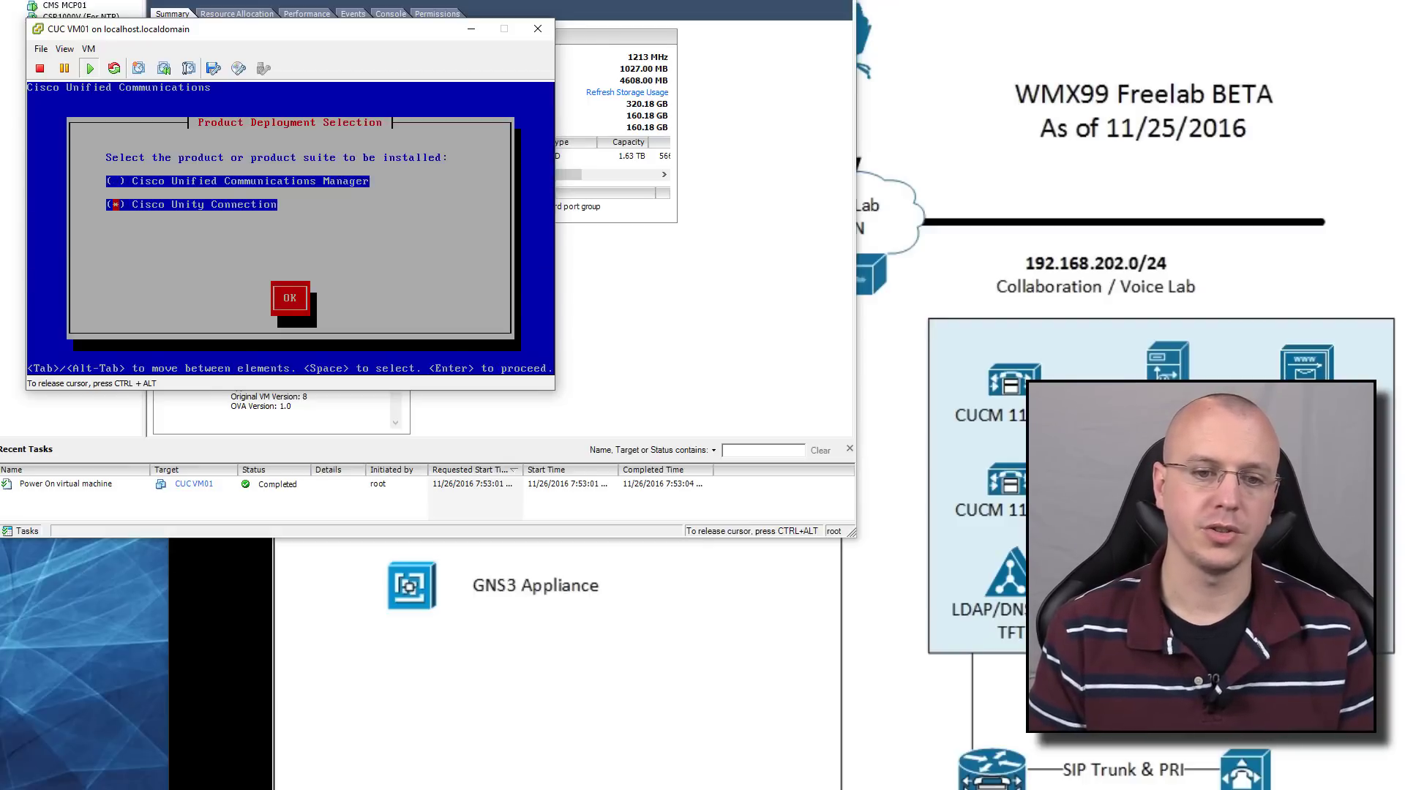
{"action": "key", "text": "Tab"}
{"action": "key", "text": "Return"}
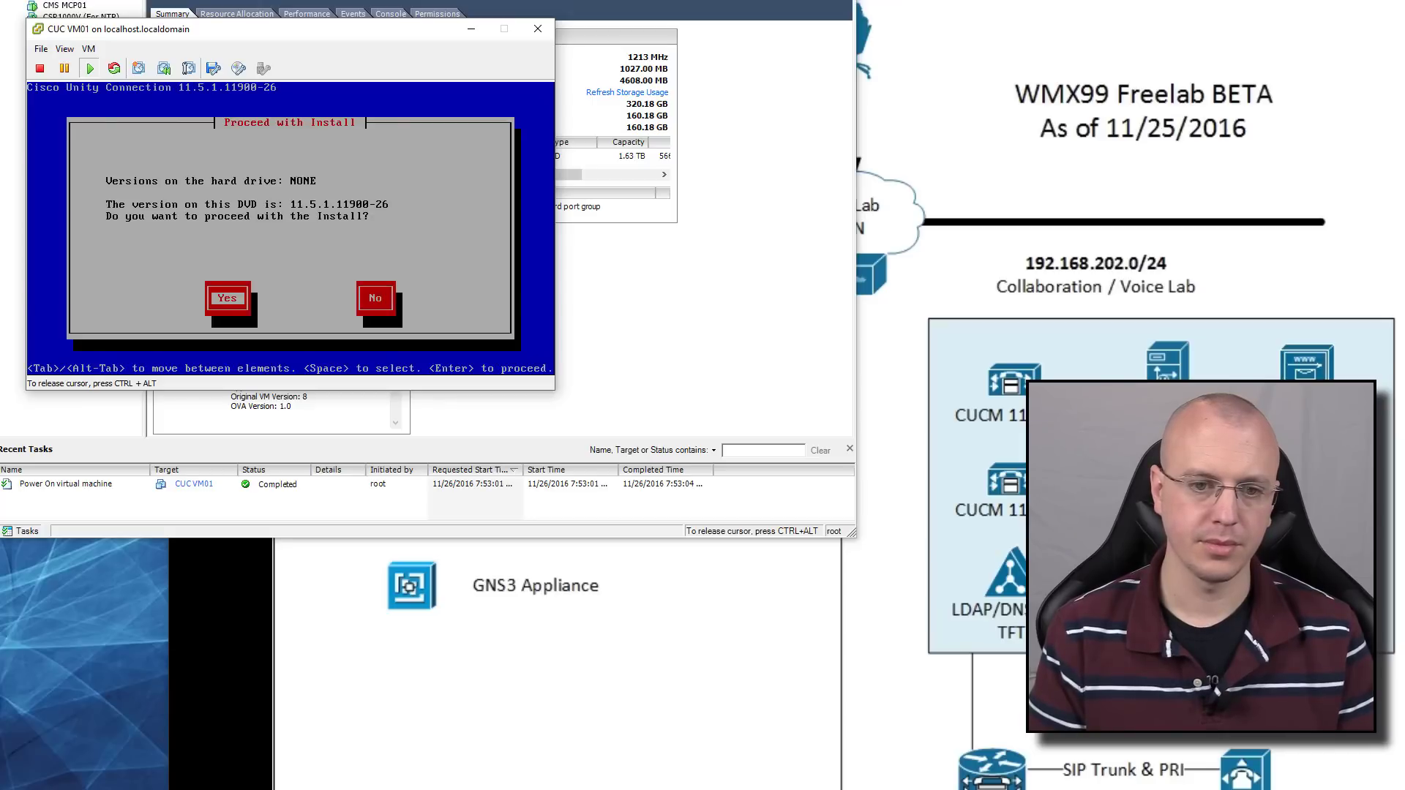
Proceed with the install, decline an upgrade patch and continue with Basic Install
{"action": "key", "text": "Return"}
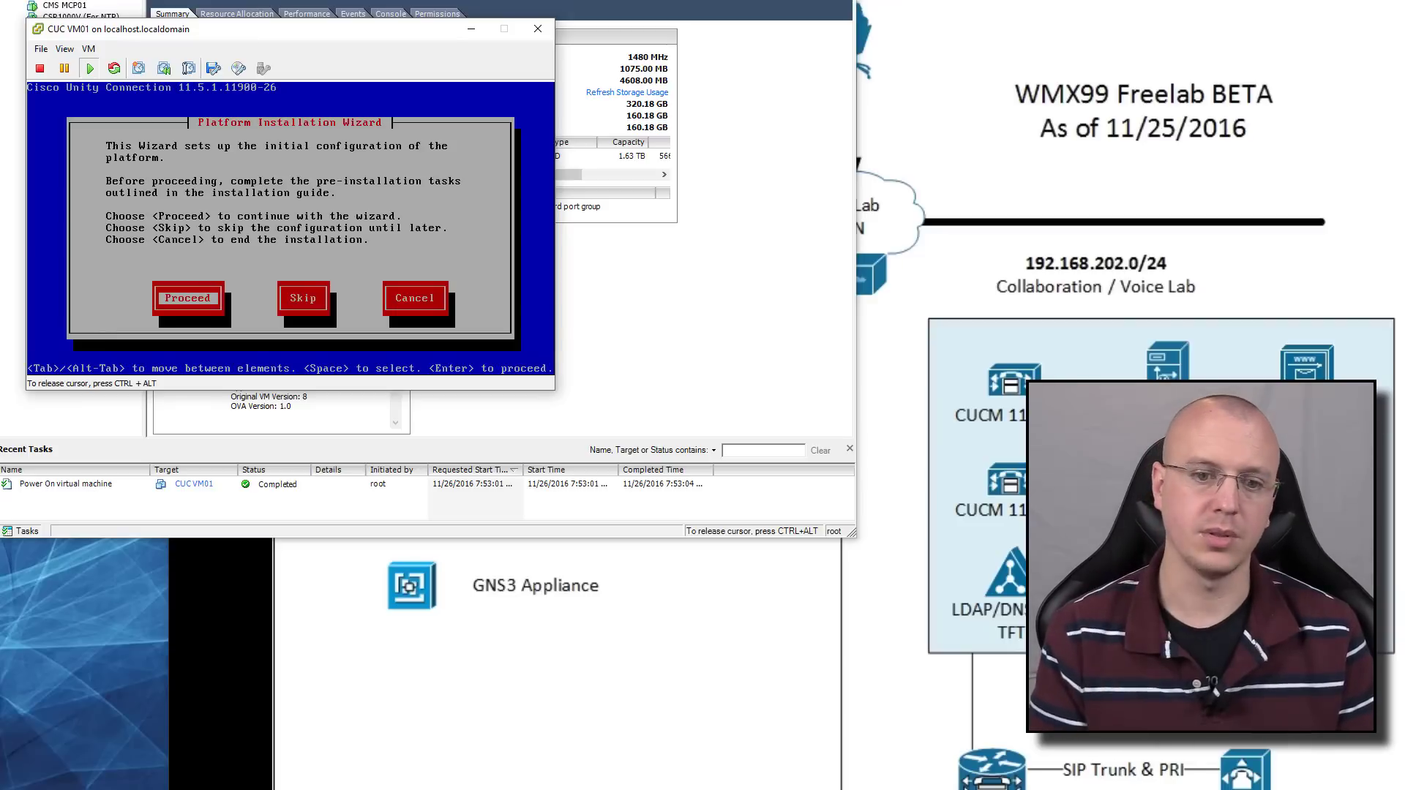
{"action": "key", "text": "Return"}
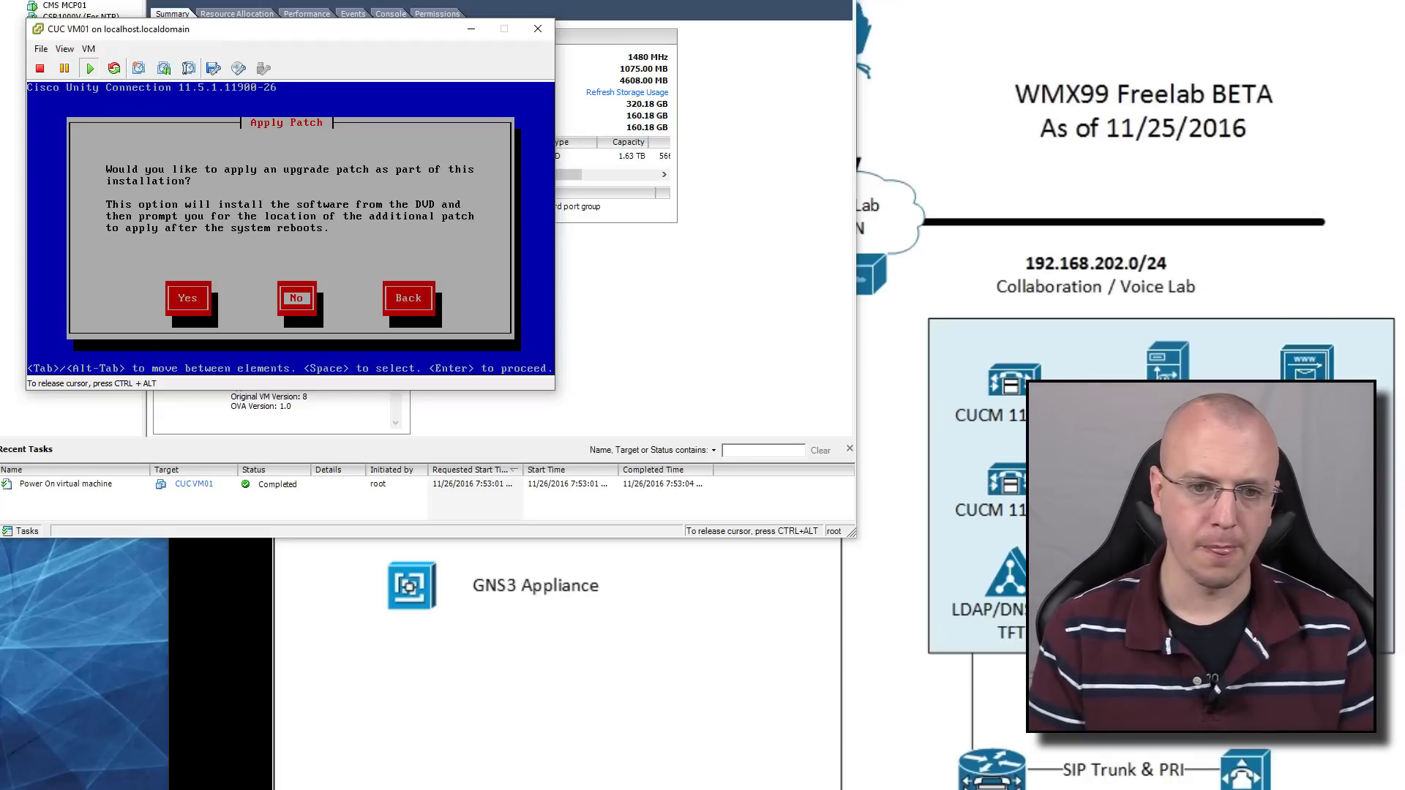
{"action": "key", "text": "Return"}
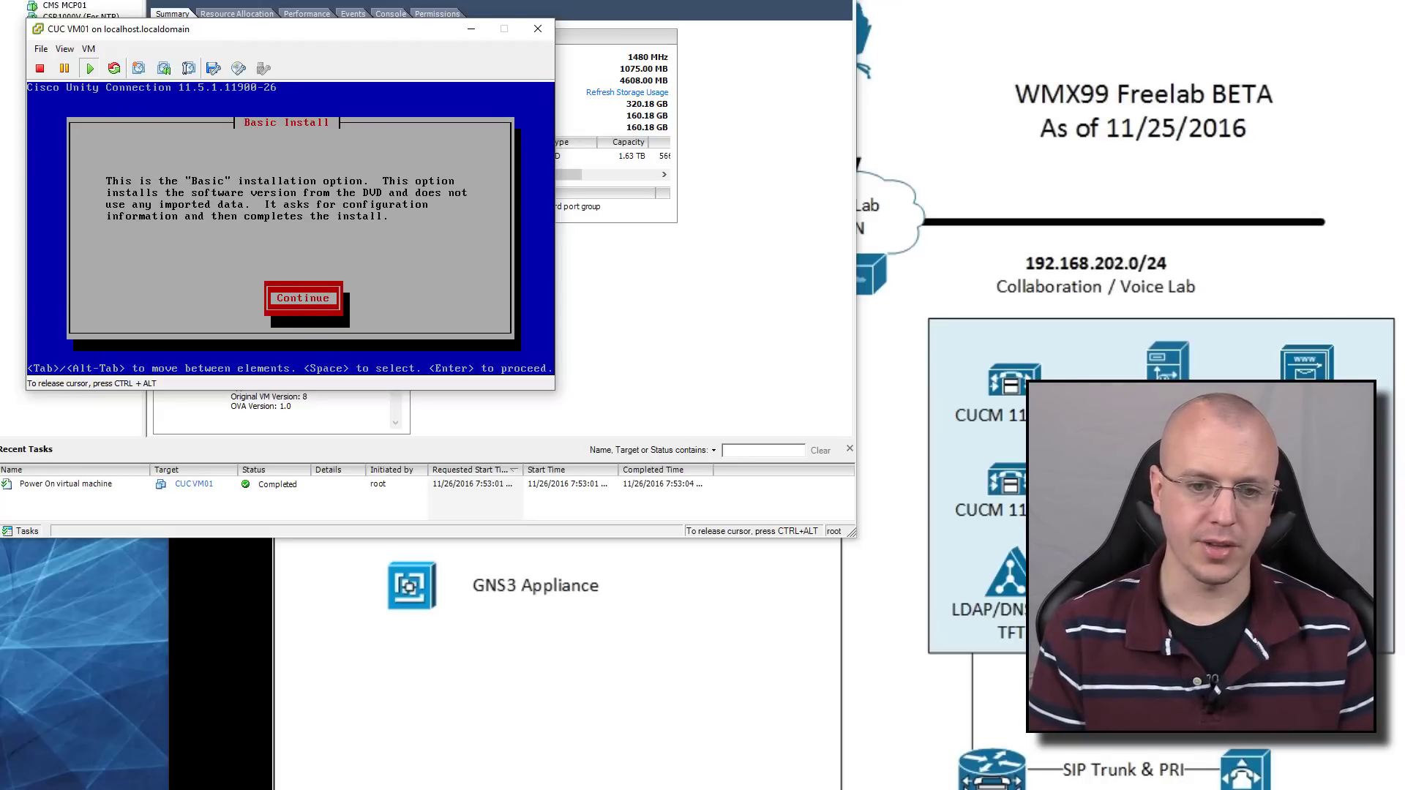
{"action": "key", "text": "Return"}
{"action": "key", "text": "Up"}
{"action": "key", "text": "Up"}
{"action": "key", "text": "Up"}
{"action": "key", "text": "Up"}
{"action": "key", "text": "Up"}
{"action": "key", "text": "Up"}
{"action": "key", "text": "Up"}
{"action": "key", "text": "Up"}
{"action": "key", "text": "Up"}
{"action": "key", "text": "Up"}
{"action": "key", "text": "Up"}
{"action": "key", "text": "Up"}
{"action": "key", "text": "Up"}
{"action": "key", "text": "Up"}
{"action": "key", "text": "Up"}
{"action": "key", "text": "Up"}
{"action": "key", "text": "Up"}
{"action": "key", "text": "Up"}
{"action": "key", "text": "Up"}
{"action": "key", "text": "Up"}
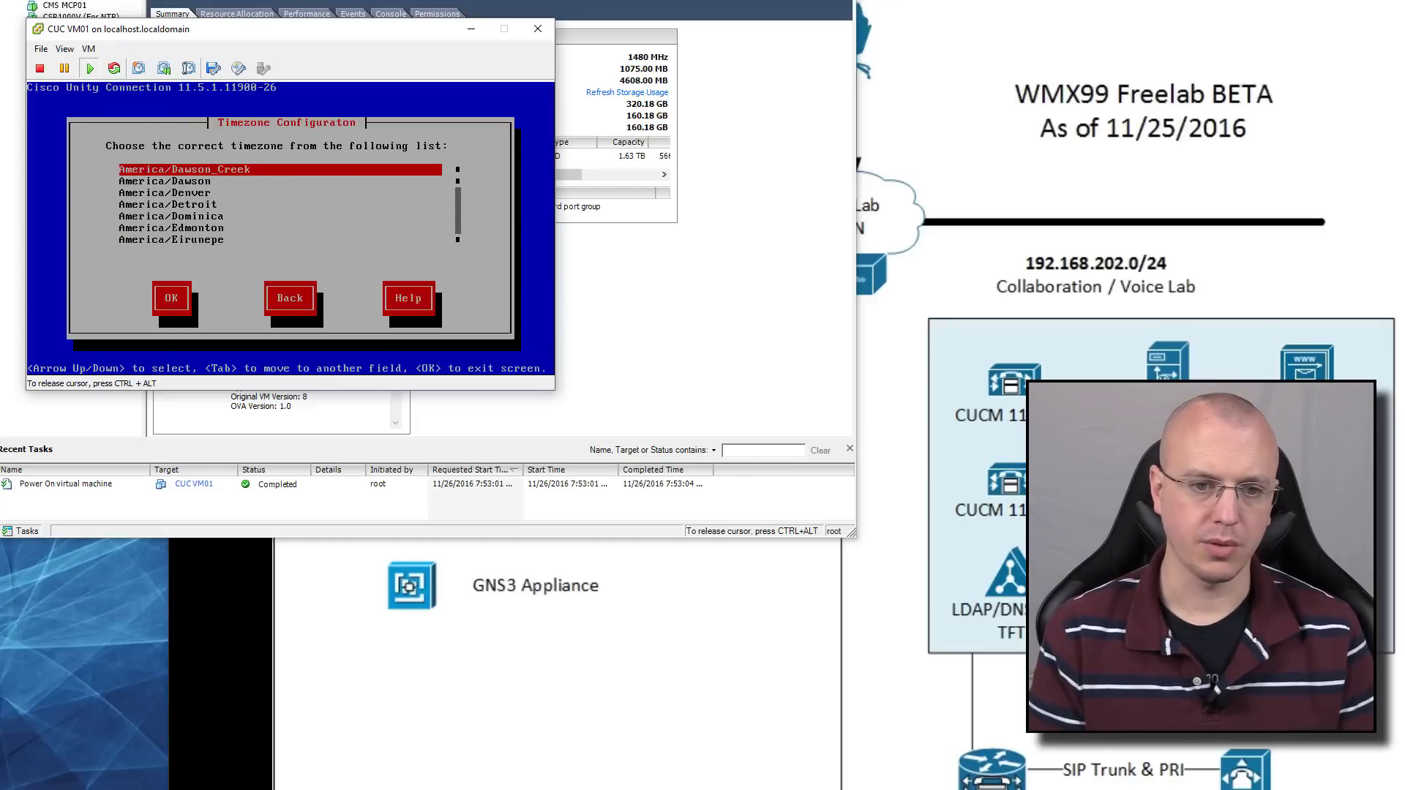
Set timezone America/Denver, keep auto-negotiation and the default MTU, and decline DHCP
{"action": "key", "text": "Down"}
{"action": "key", "text": "Down"}
{"action": "key", "text": "Tab"}
{"action": "key", "text": "Return"}
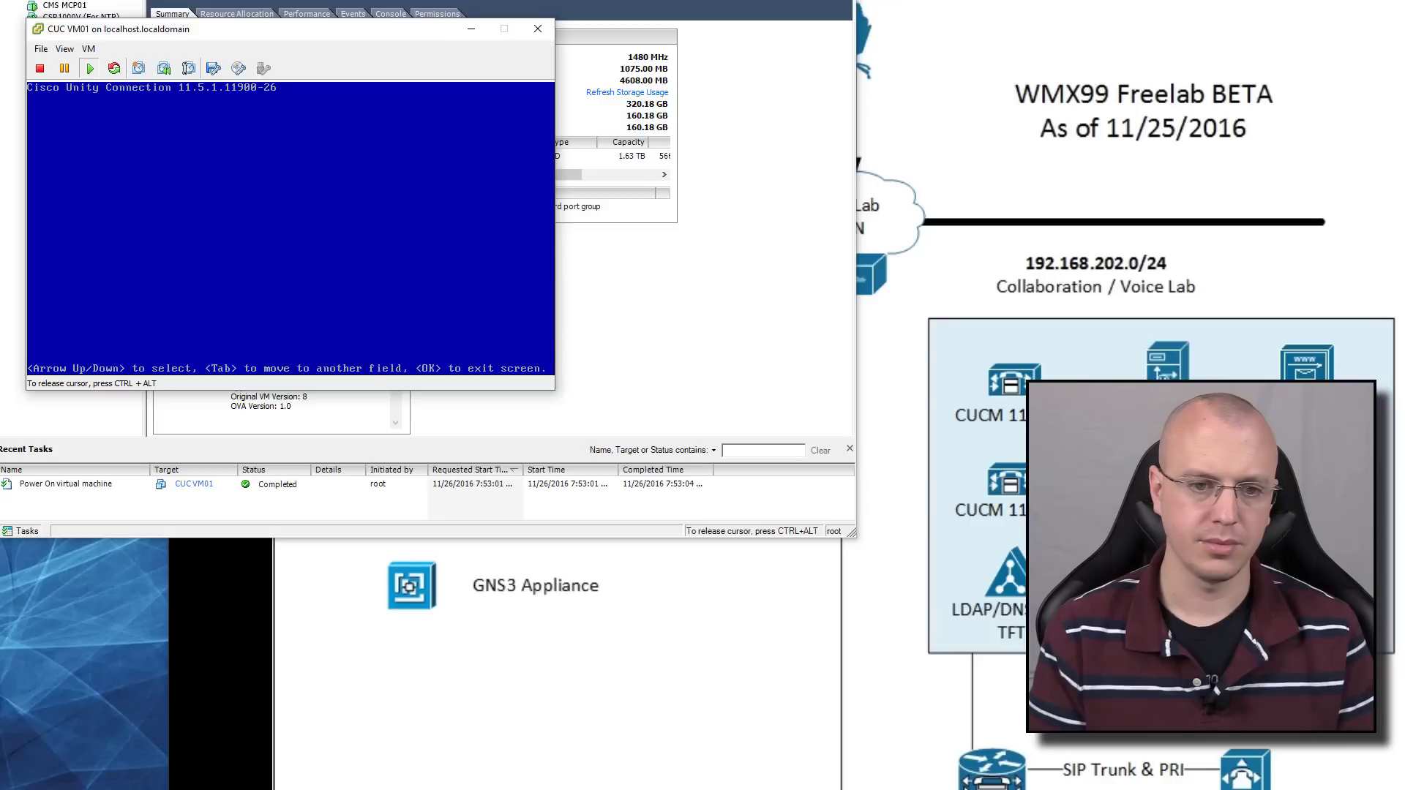
{"action": "key", "text": "Return"}
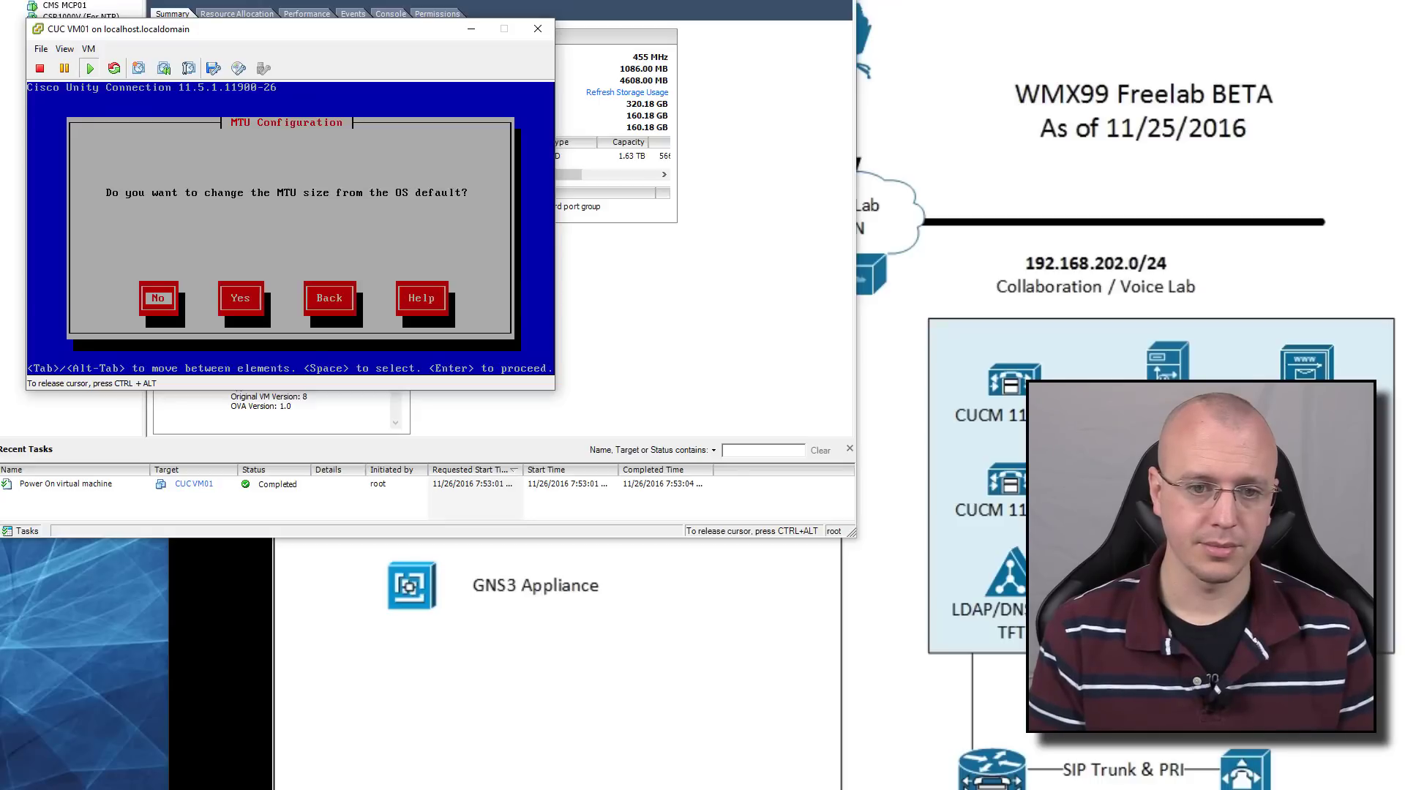
{"action": "key", "text": "Return"}
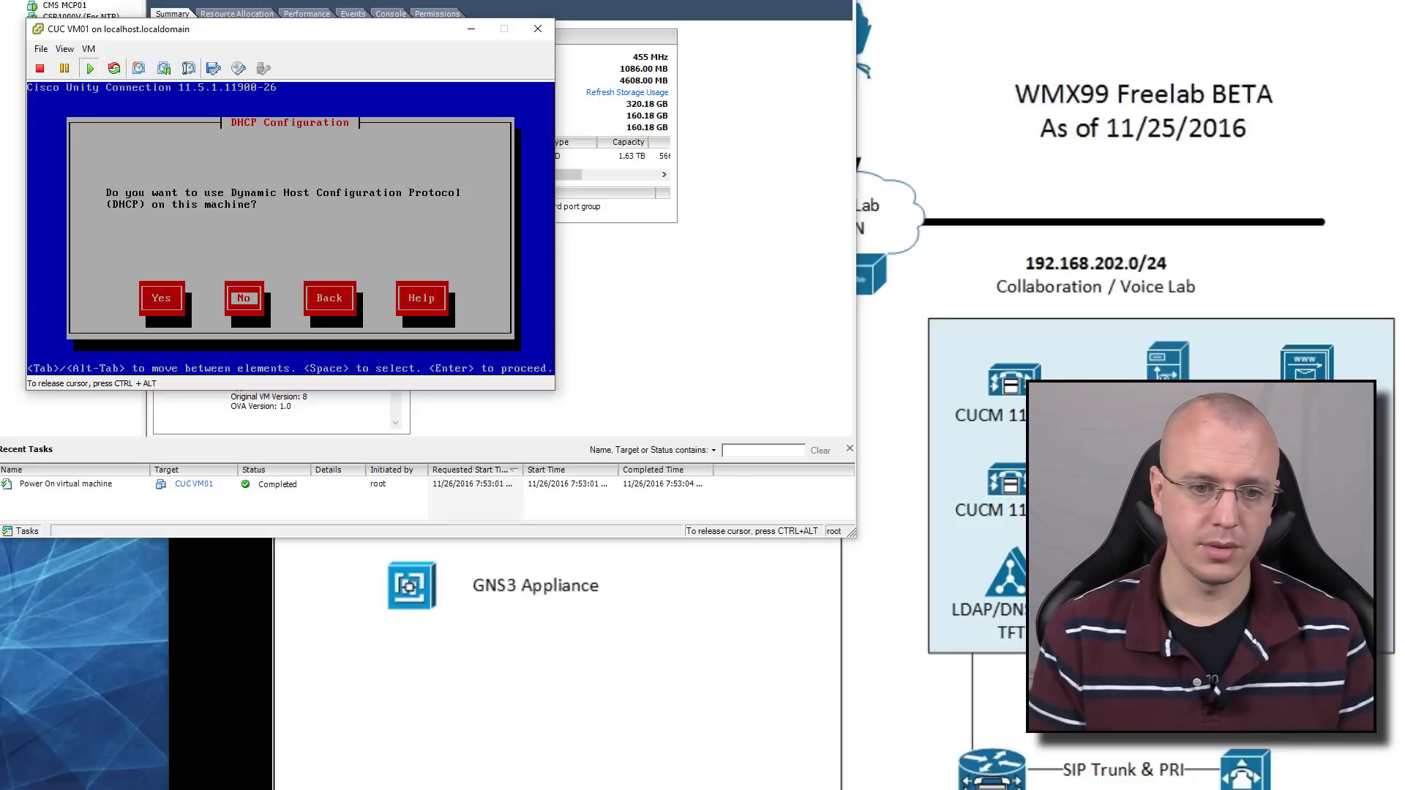
{"action": "key", "text": "Return"}
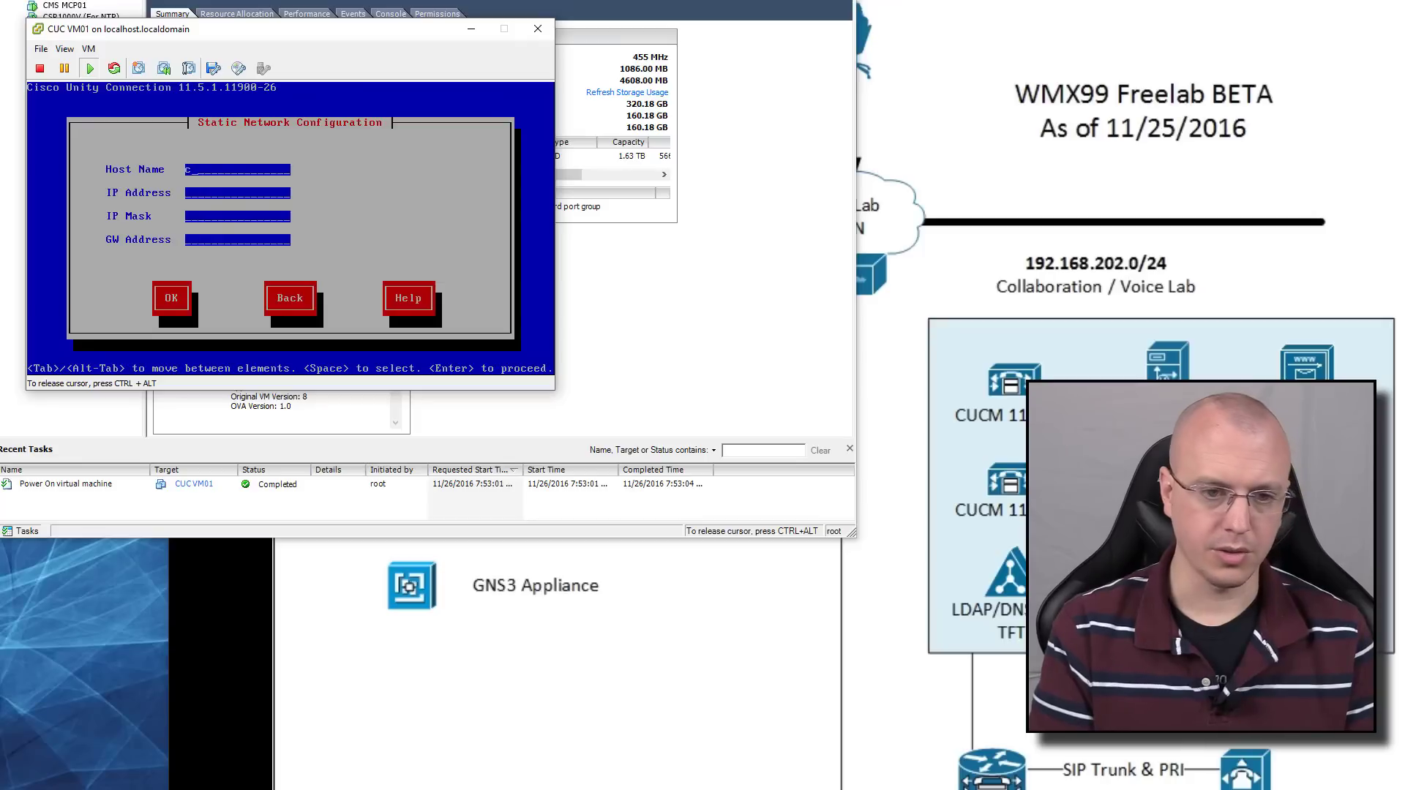
Enter cucvm1 as the host name
{"action": "type", "text": "cucmvm1"}
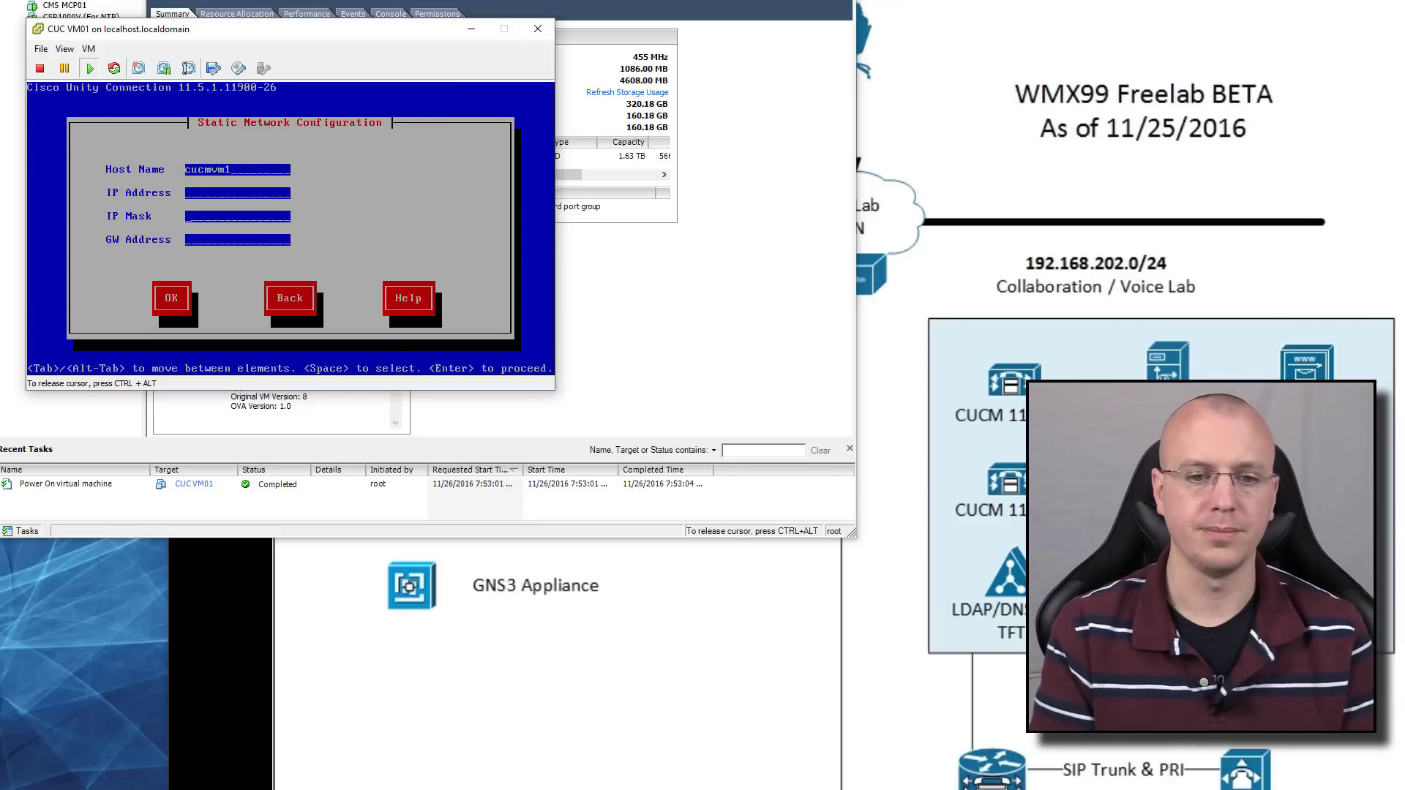
{"action": "key", "text": "BackSpace"}
{"action": "key", "text": "BackSpace"}
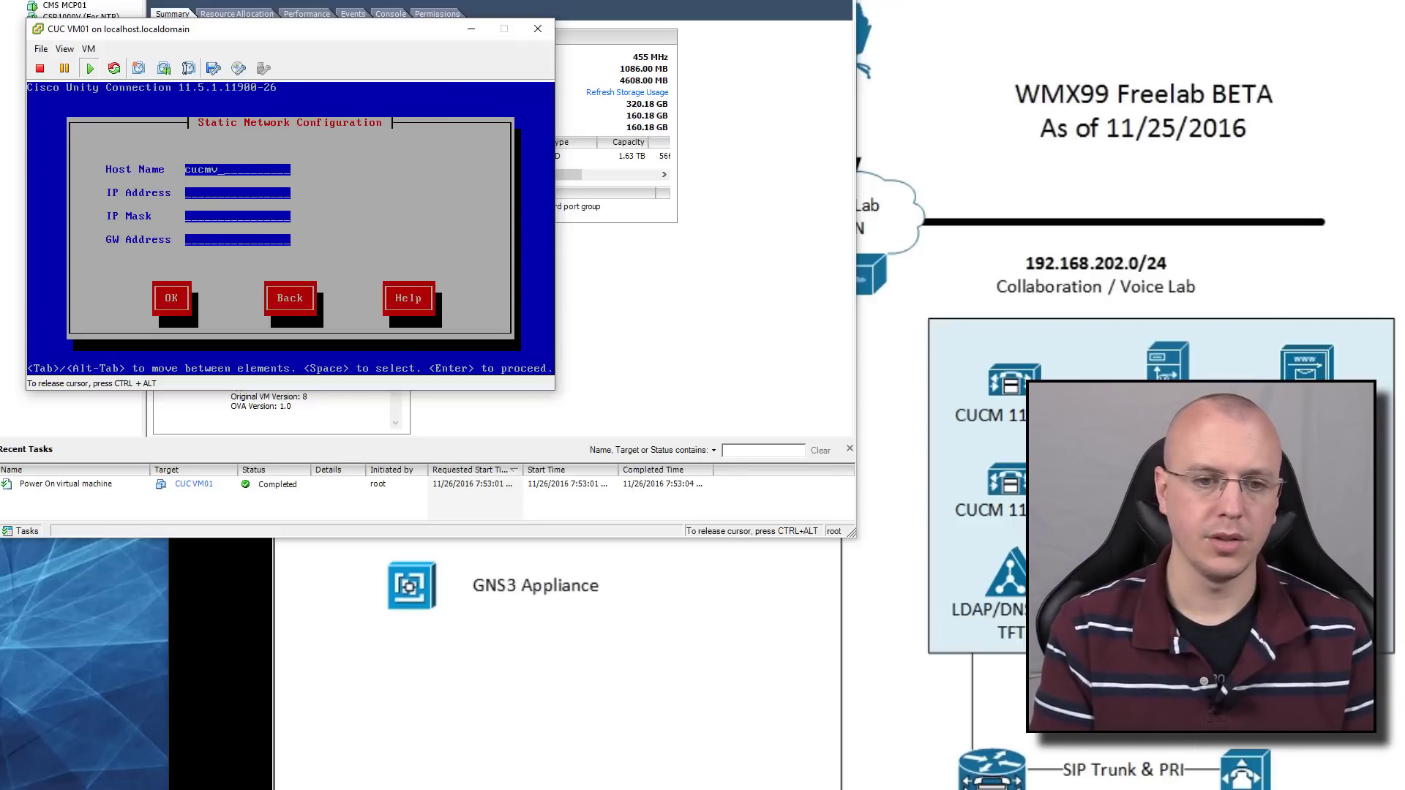
{"action": "key", "text": "BackSpace"}
{"action": "key", "text": "BackSpace"}
{"action": "key", "text": "BackSpace"}
{"action": "key", "text": "BackSpace"}
{"action": "key", "text": "BackSpace"}
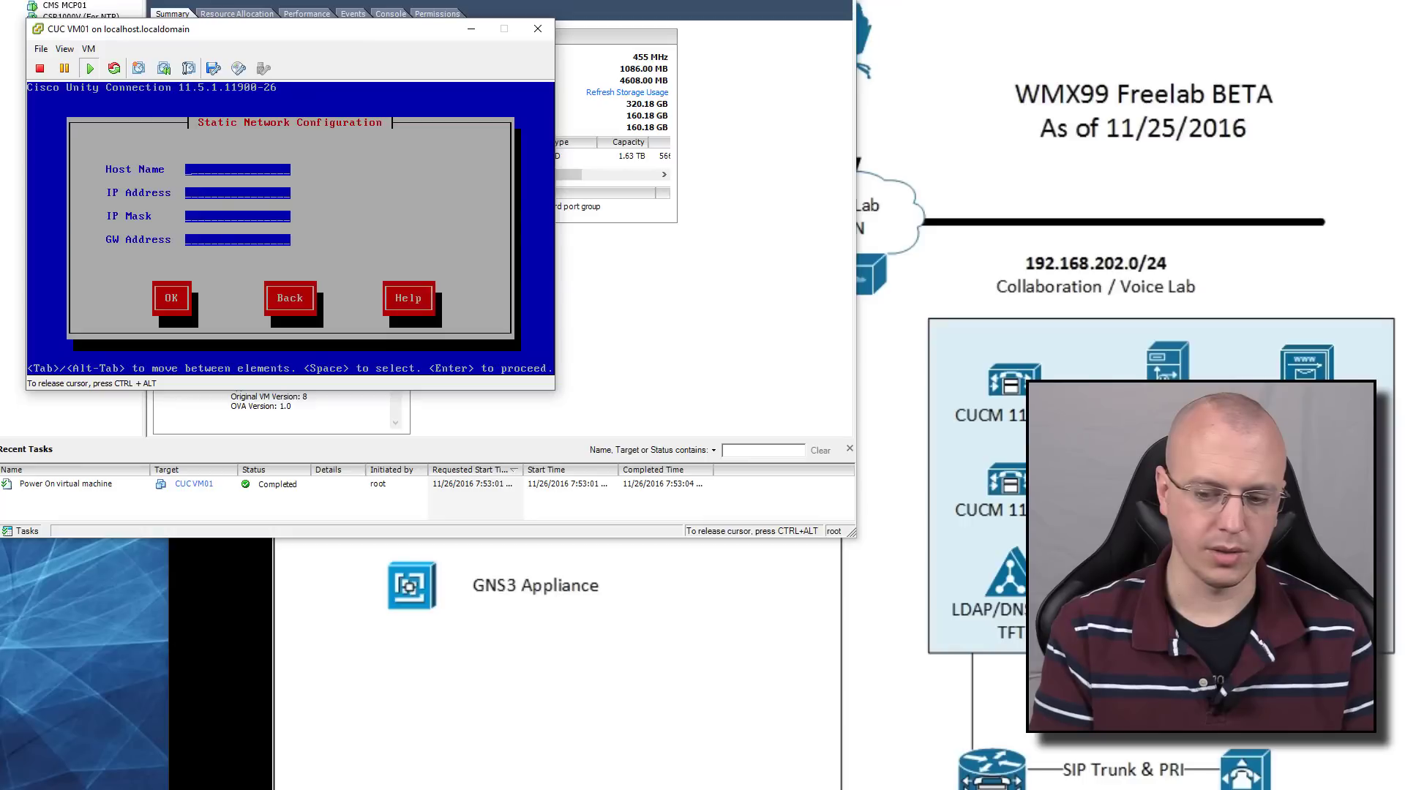
{"action": "type", "text": "cucvm1"}
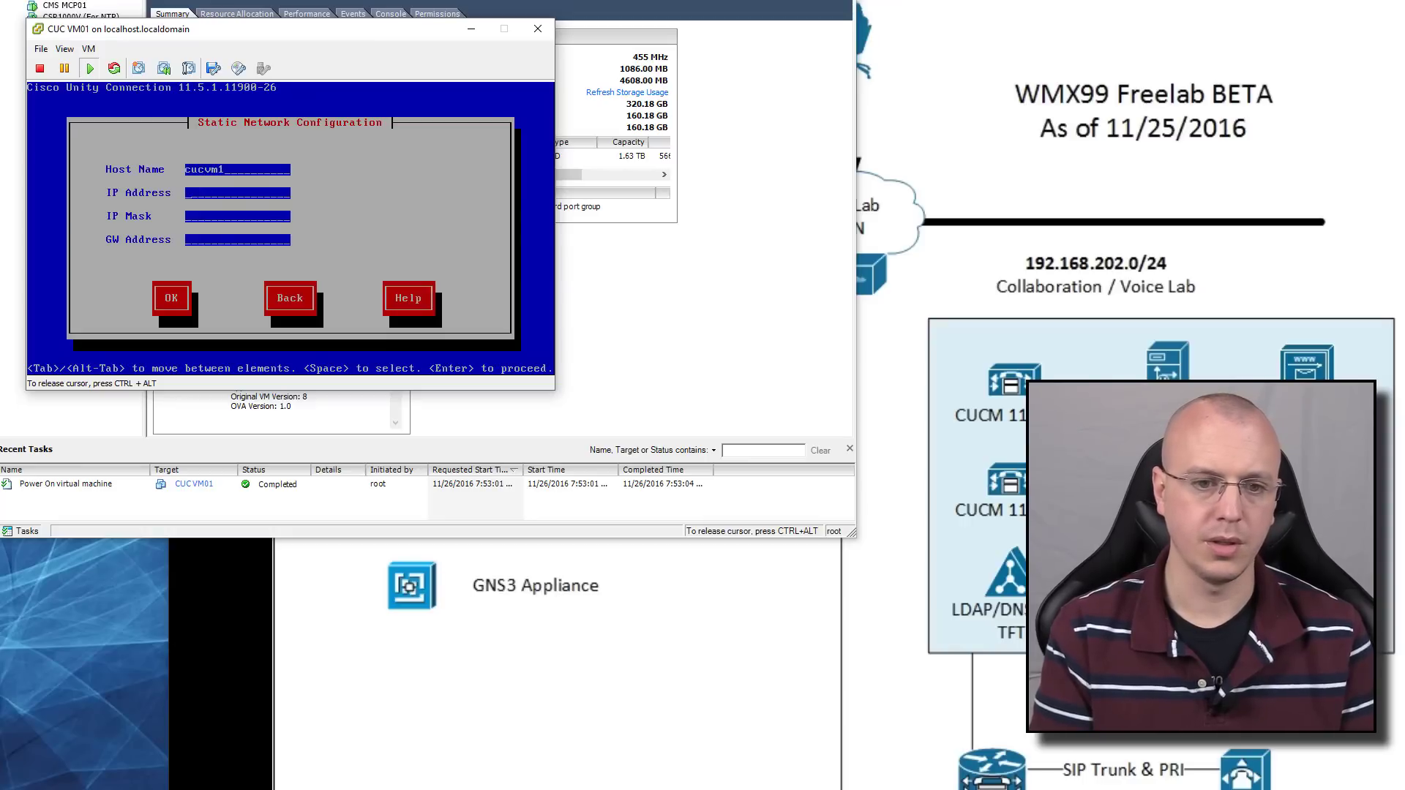
Enter IP 192.168.202.213, mask 255.255.255.0 and gateway 192.168.202.1, and confirm
{"action": "key", "text": "Tab"}
{"action": "type", "text": "192.168."}
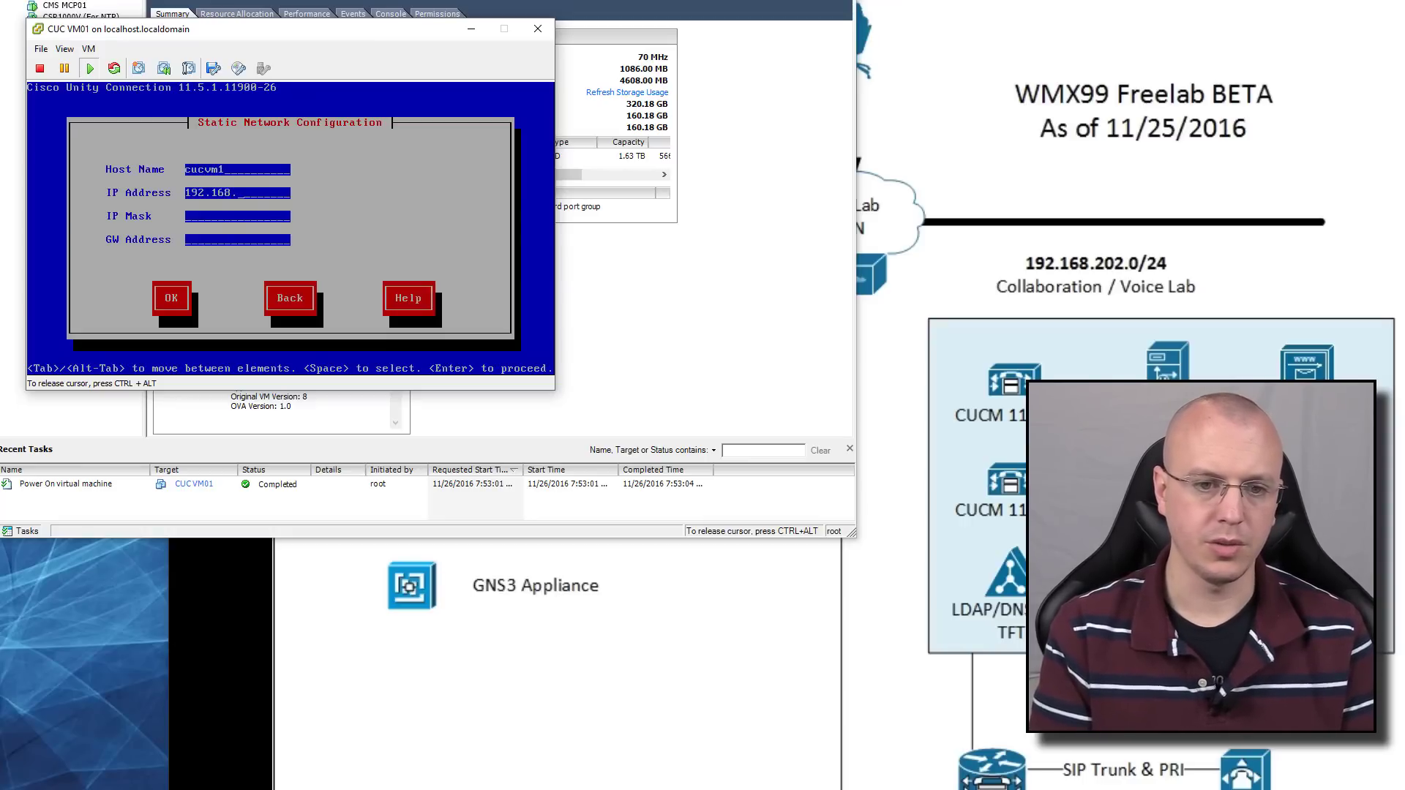
{"action": "type", "text": "202.1"}
{"action": "type", "text": "10"}
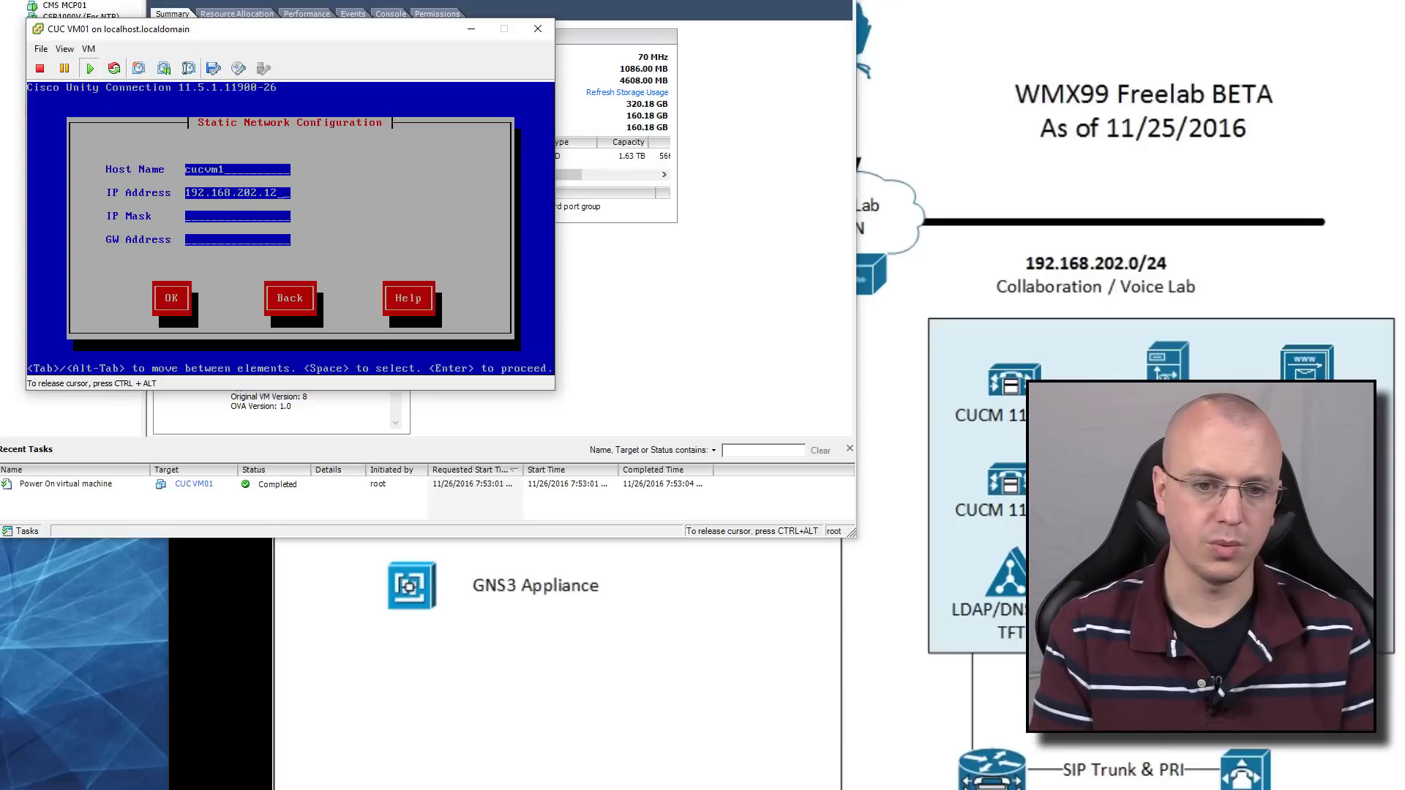
{"action": "key", "text": "BackSpace"}
{"action": "key", "text": "BackSpace"}
{"action": "key", "text": "BackSpace"}
{"action": "type", "text": "213"}
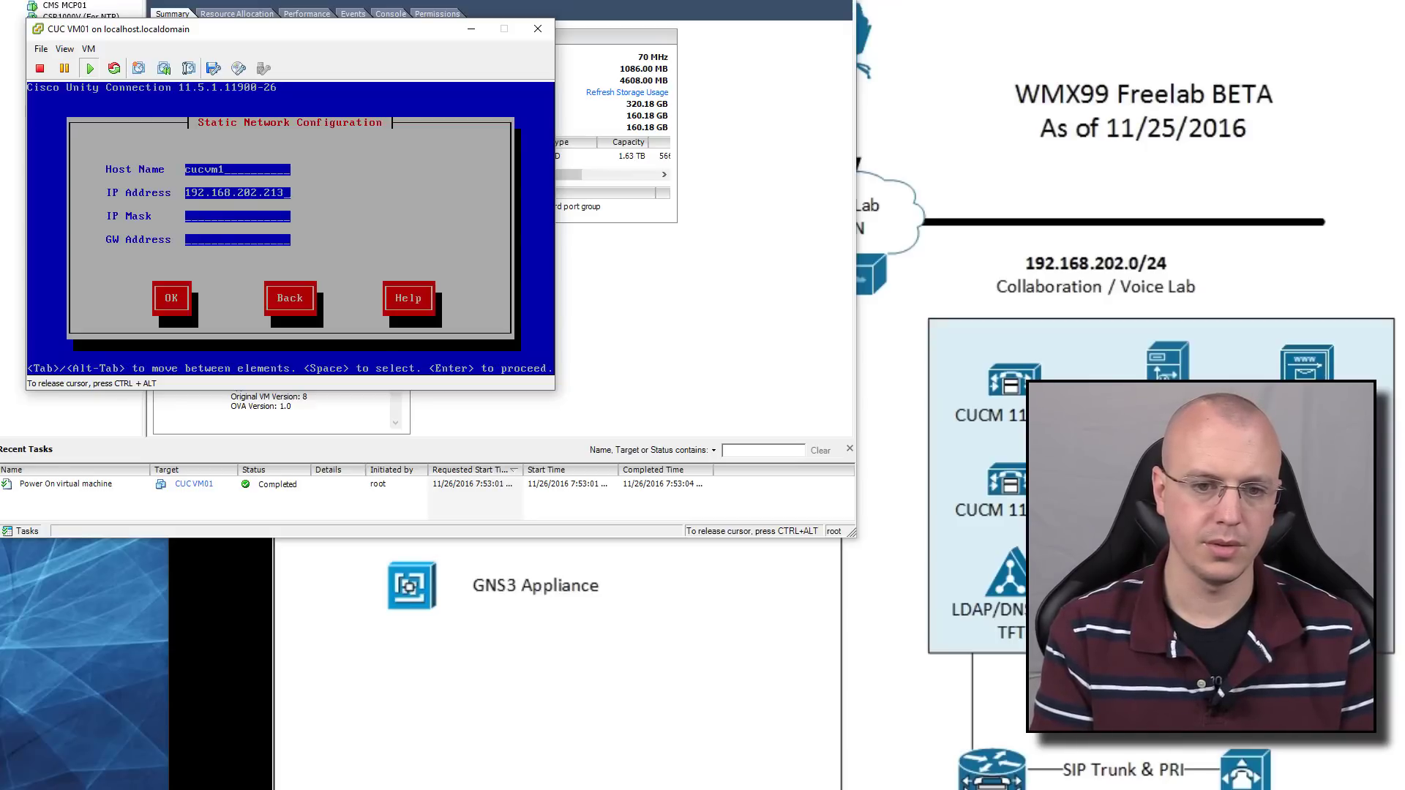
{"action": "key", "text": "Tab"}
{"action": "type", "text": "255.255.255.0"}
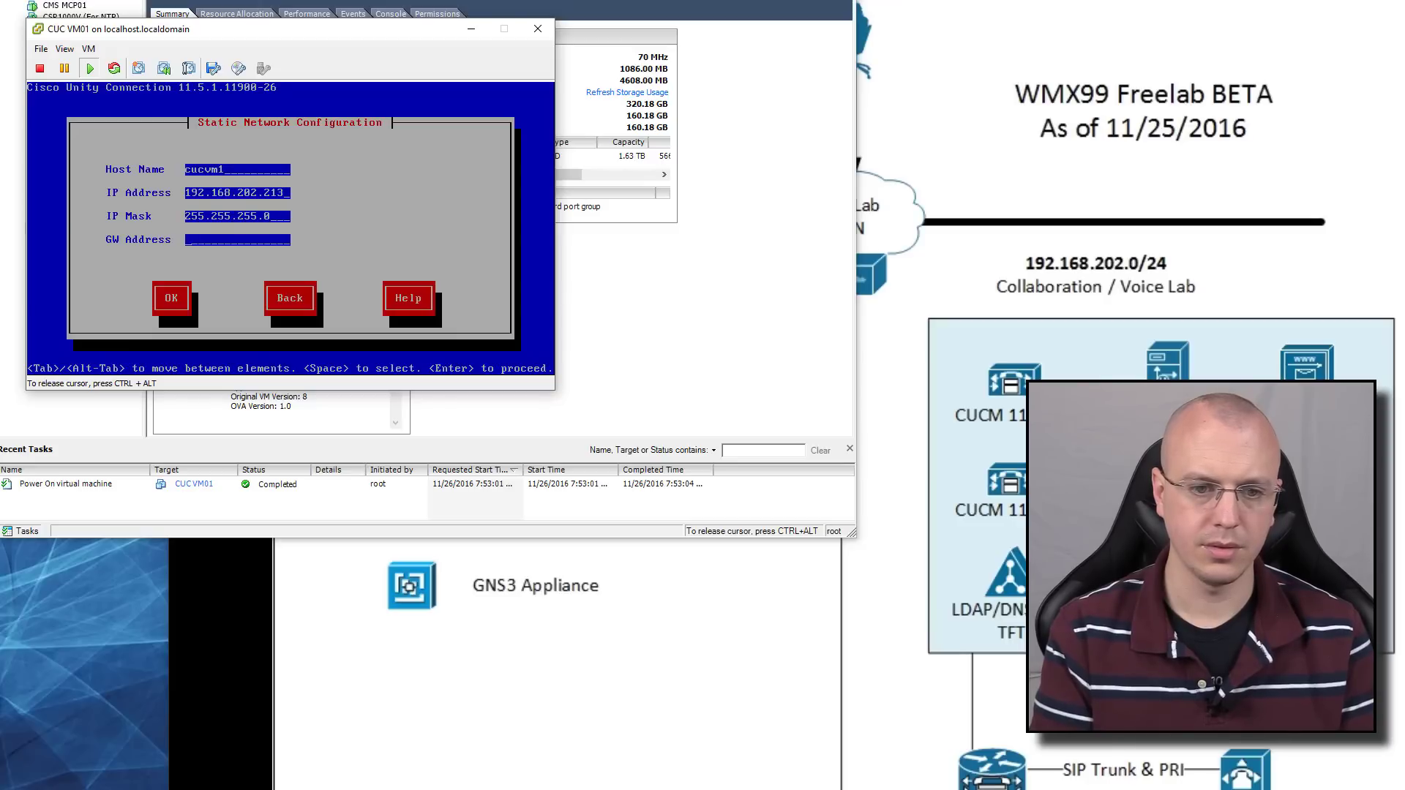
{"action": "key", "text": "Tab"}
{"action": "type", "text": "192.168.202.1"}
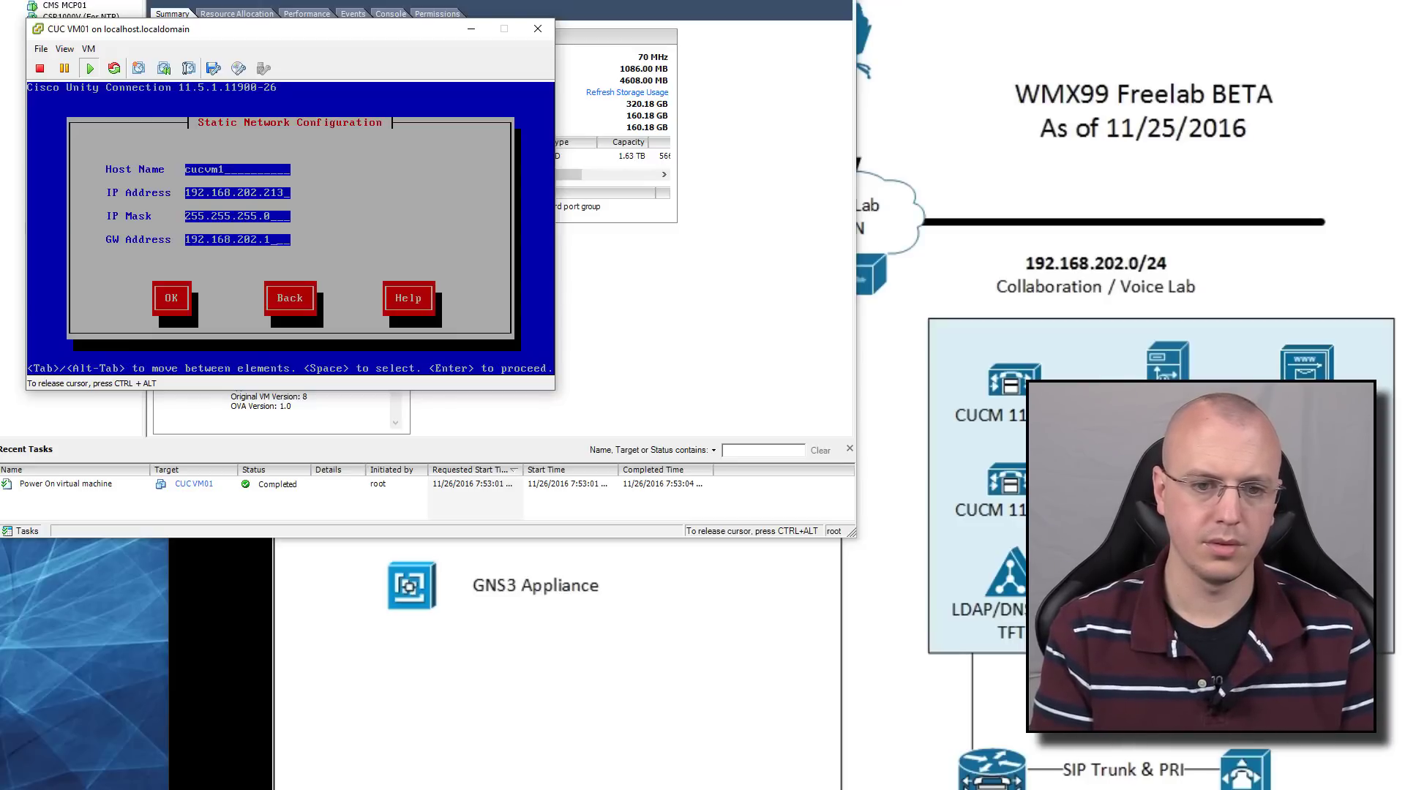
{"action": "key", "text": "Tab"}
{"action": "key", "text": "Return"}
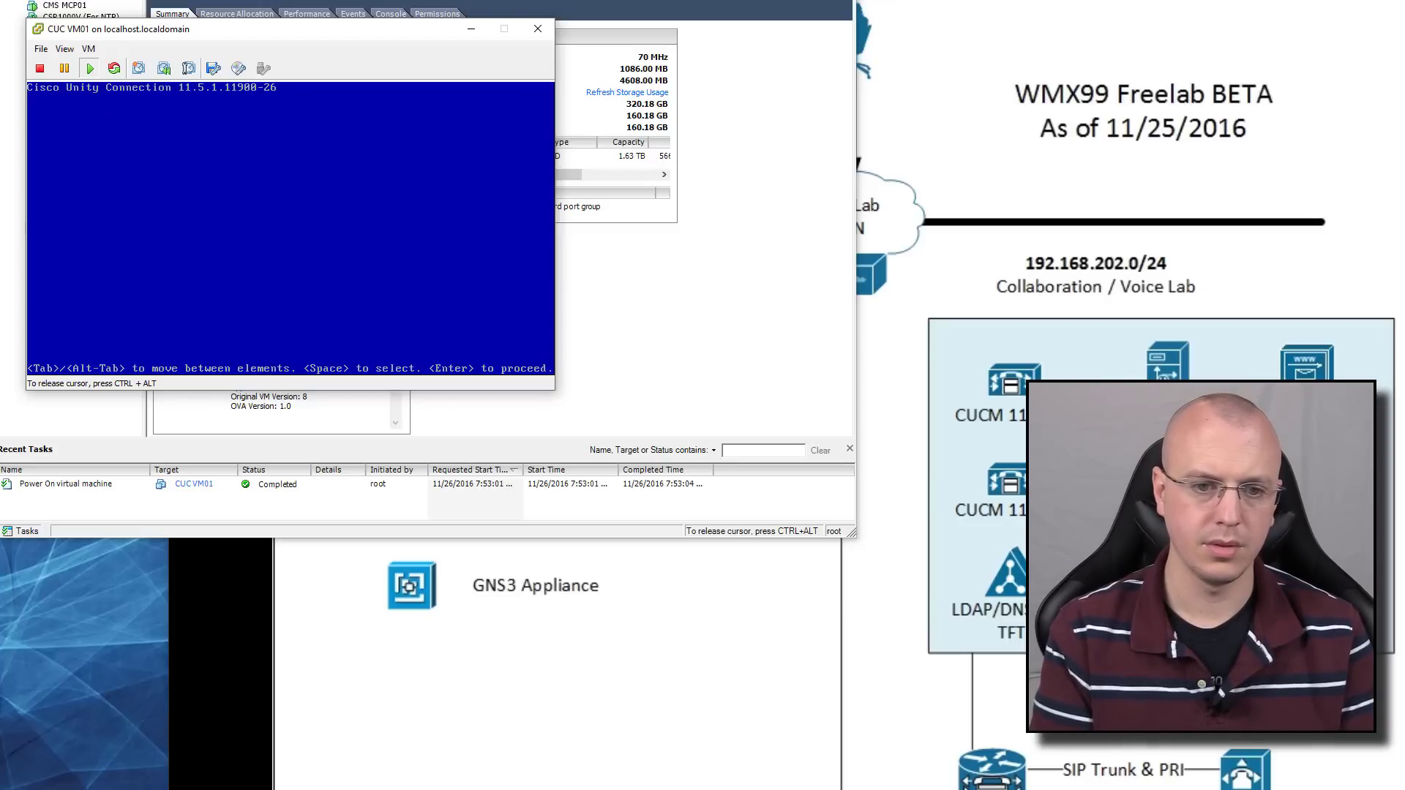
Decline the DNS client and set administrator ID admin with its password
{"action": "key", "text": "Tab"}
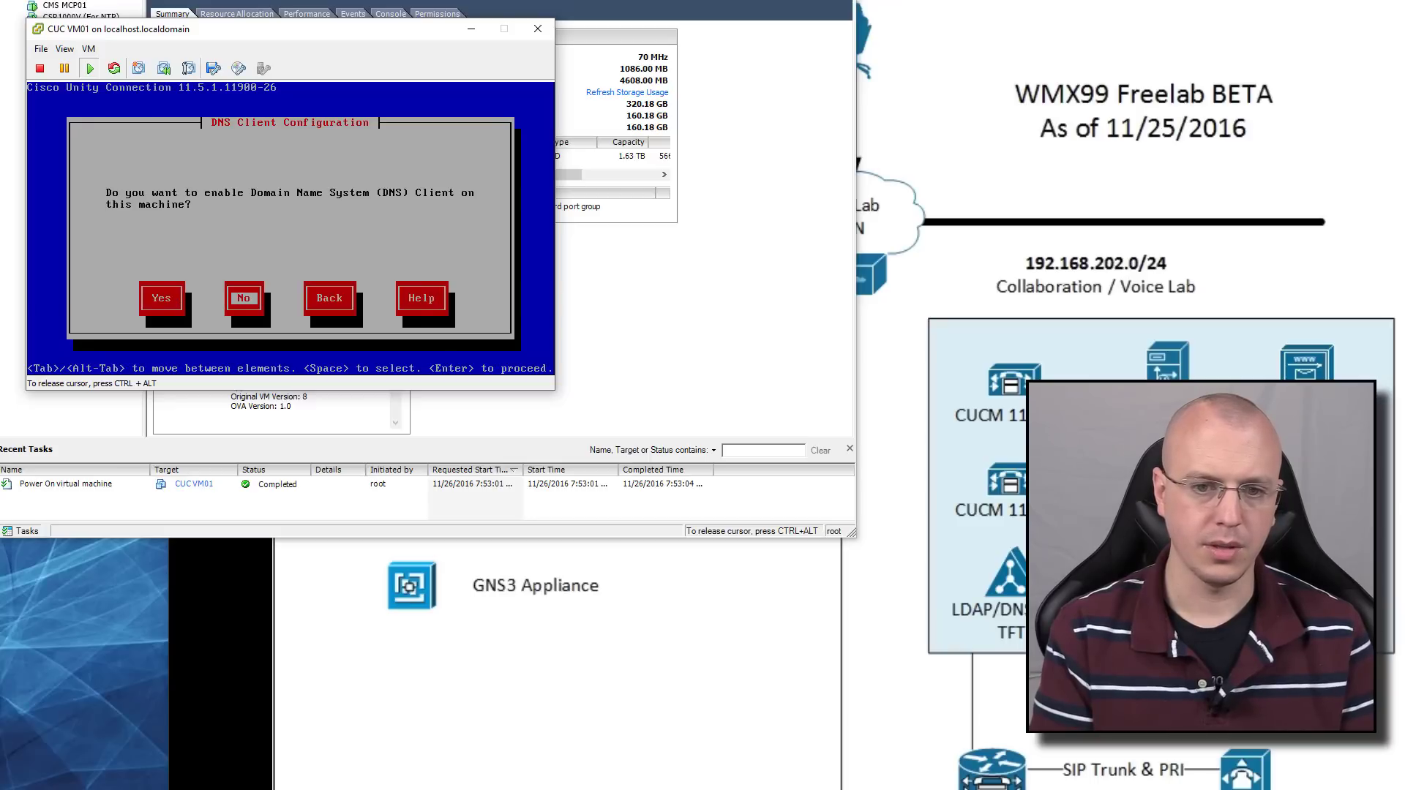
{"action": "key", "text": "Return"}
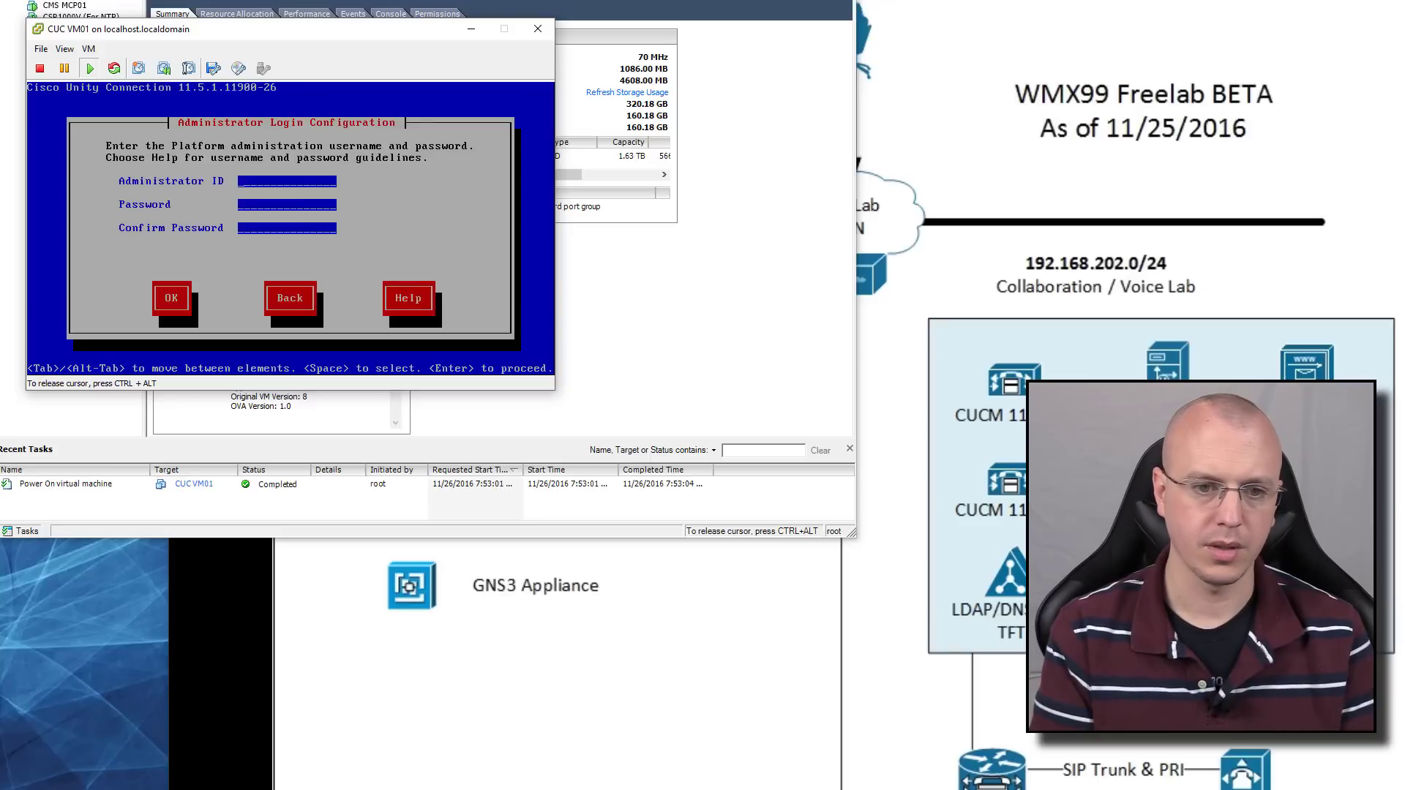
{"action": "type", "text": "admin"}
{"action": "key", "text": "Tab"}
{"action": "type", "text": "*"}
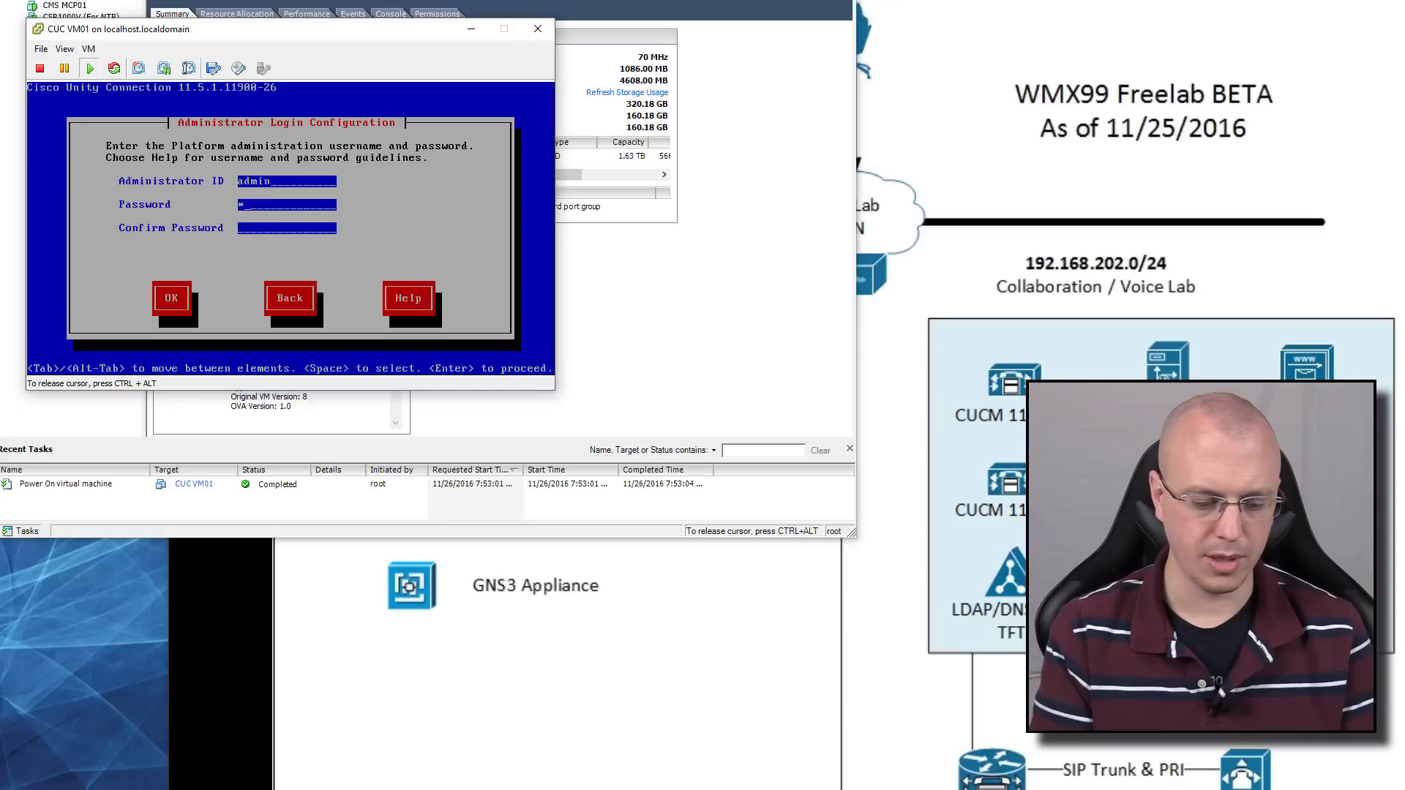
{"action": "type", "text": "********"}
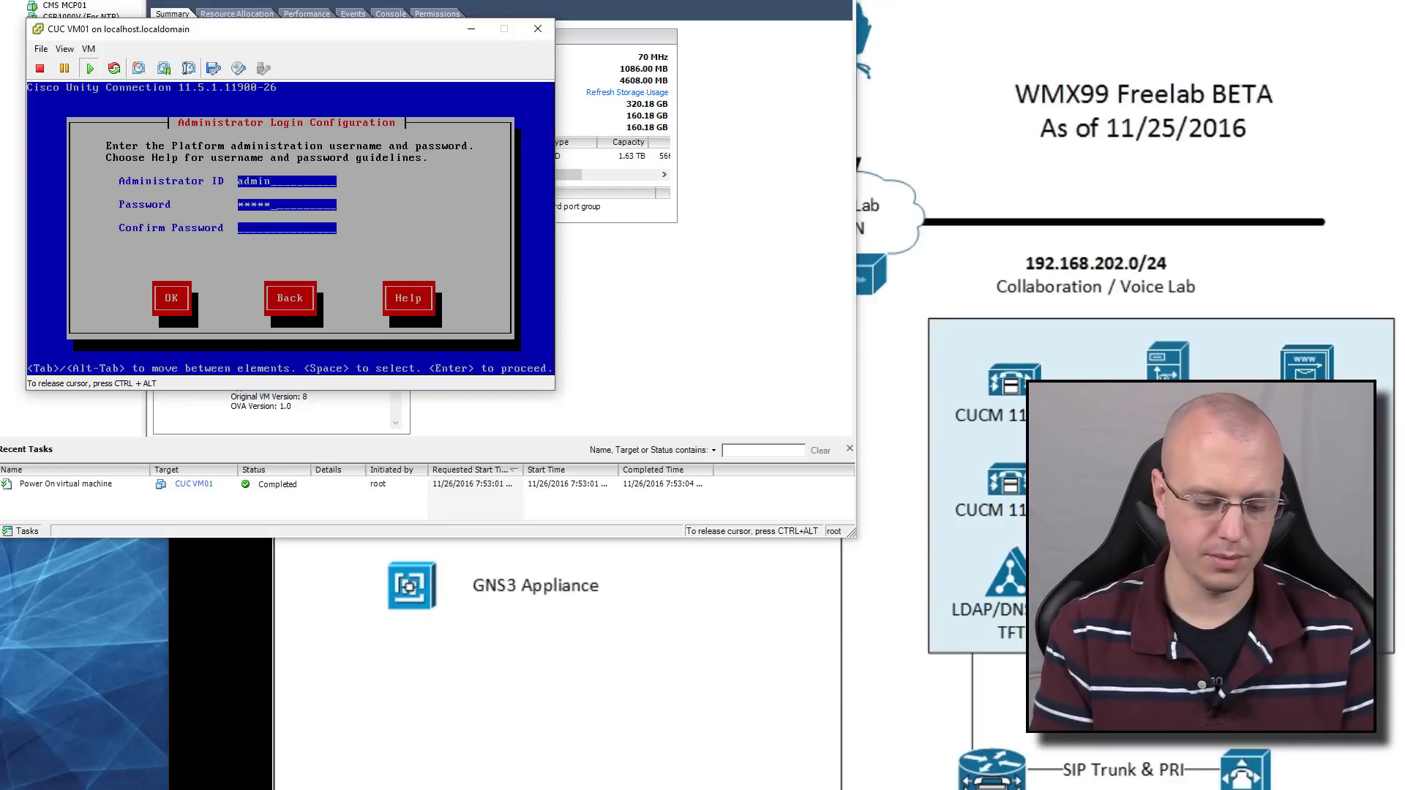
{"action": "key", "text": "Tab"}
{"action": "type", "text": "*******"}
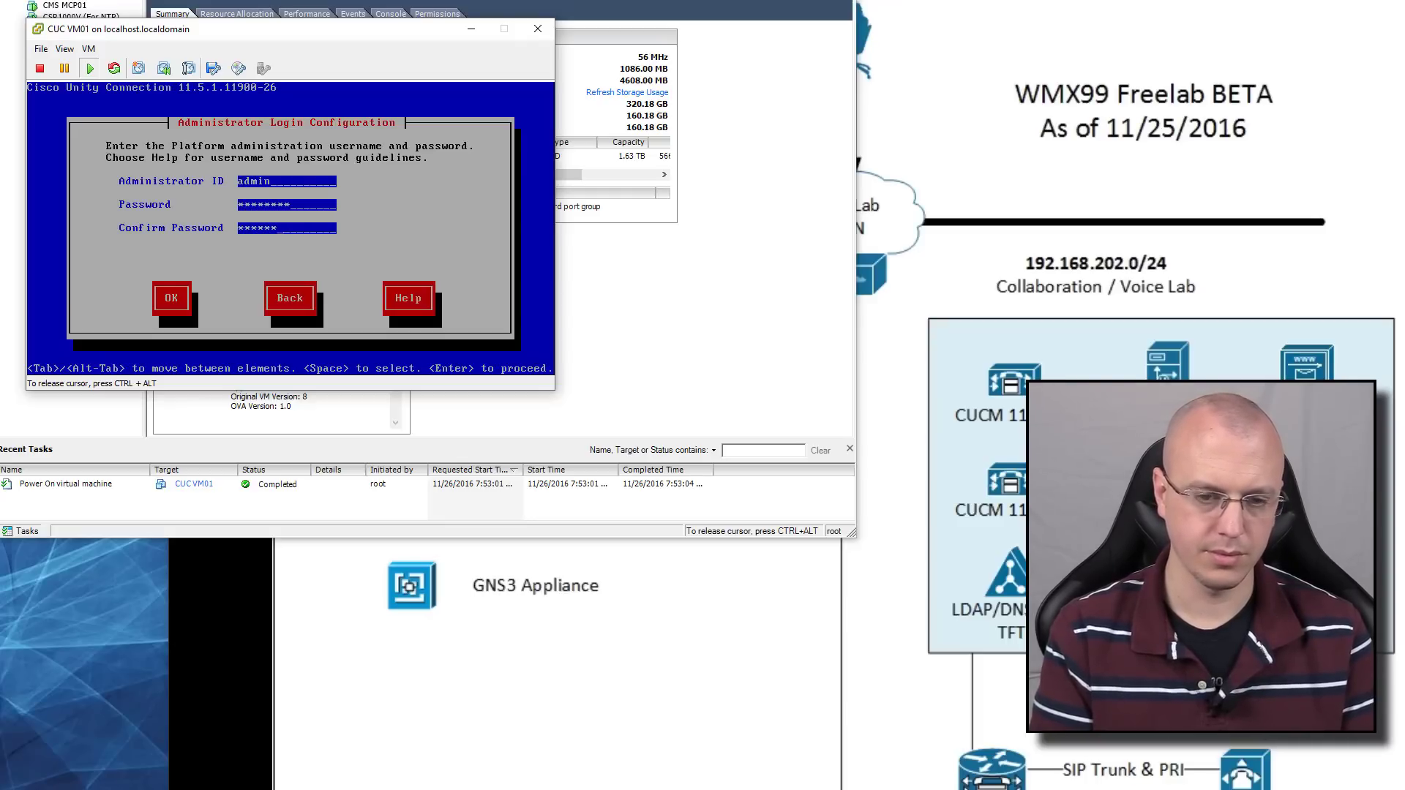
{"action": "type", "text": "*"}
{"action": "key", "text": "Tab"}
{"action": "key", "text": "Return"}
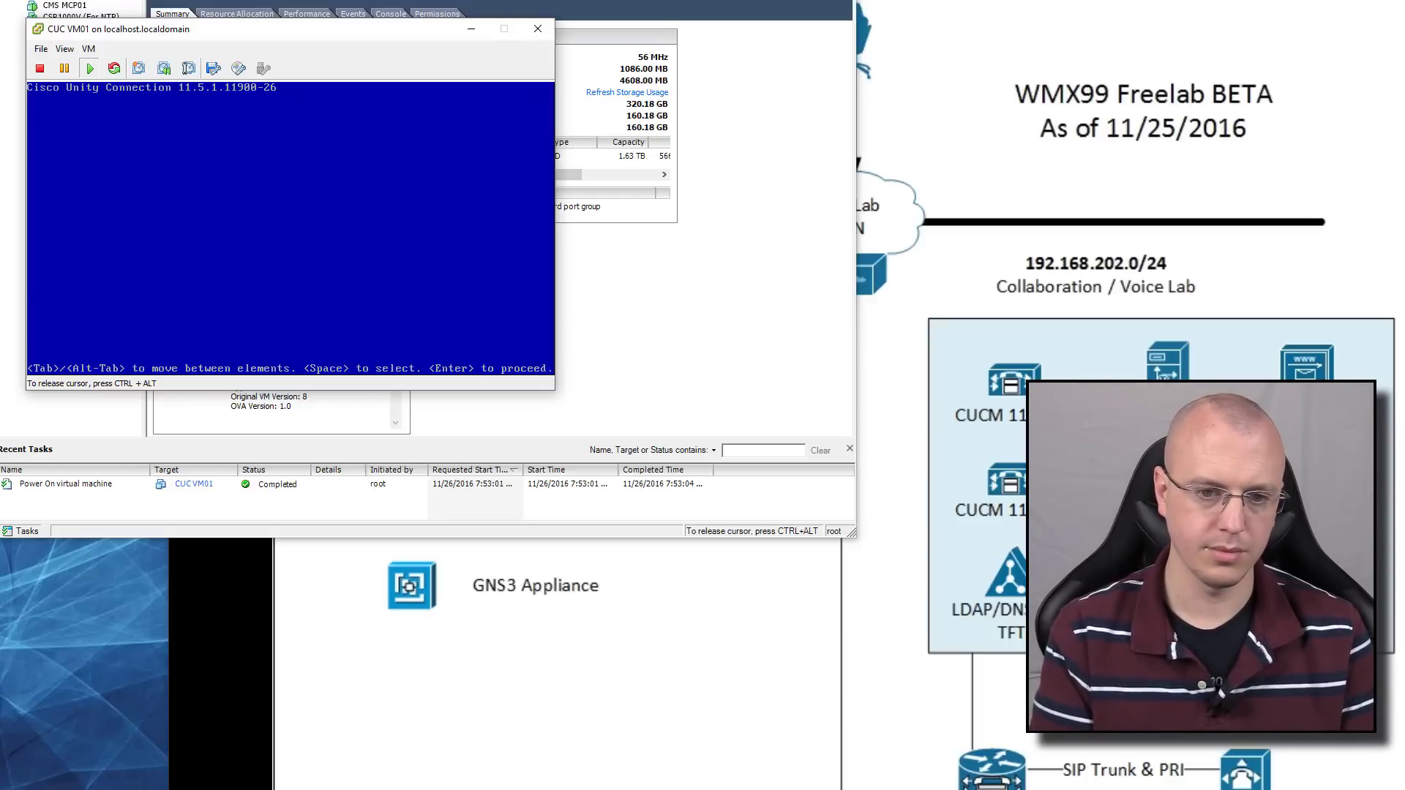
Enter certificate details YouTube and FreeLabInterwebs, confirm, and make this the first cluster node
{"action": "type", "text": "YouTube"}
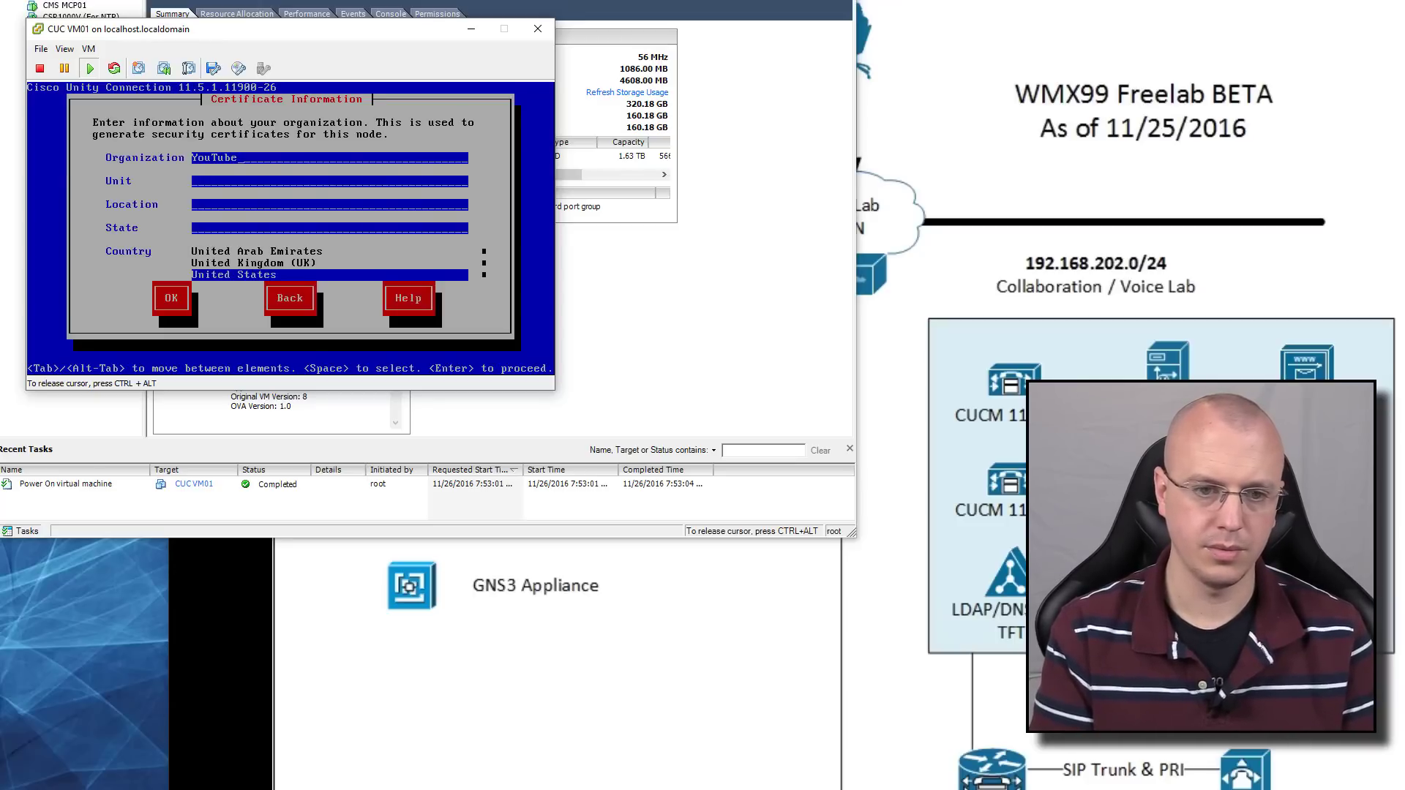
{"action": "key", "text": "Tab"}
{"action": "type", "text": "Free"}
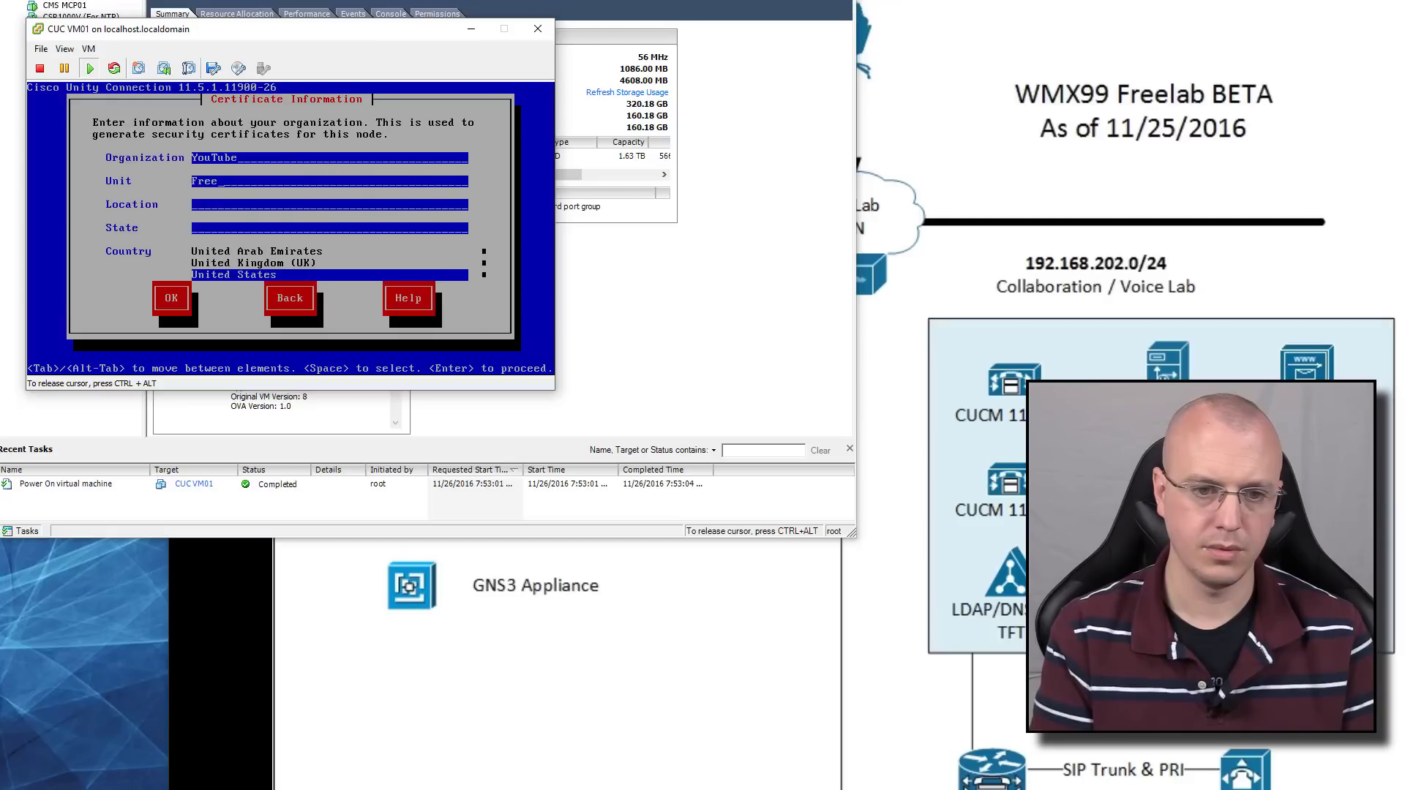
{"action": "type", "text": "LabI"}
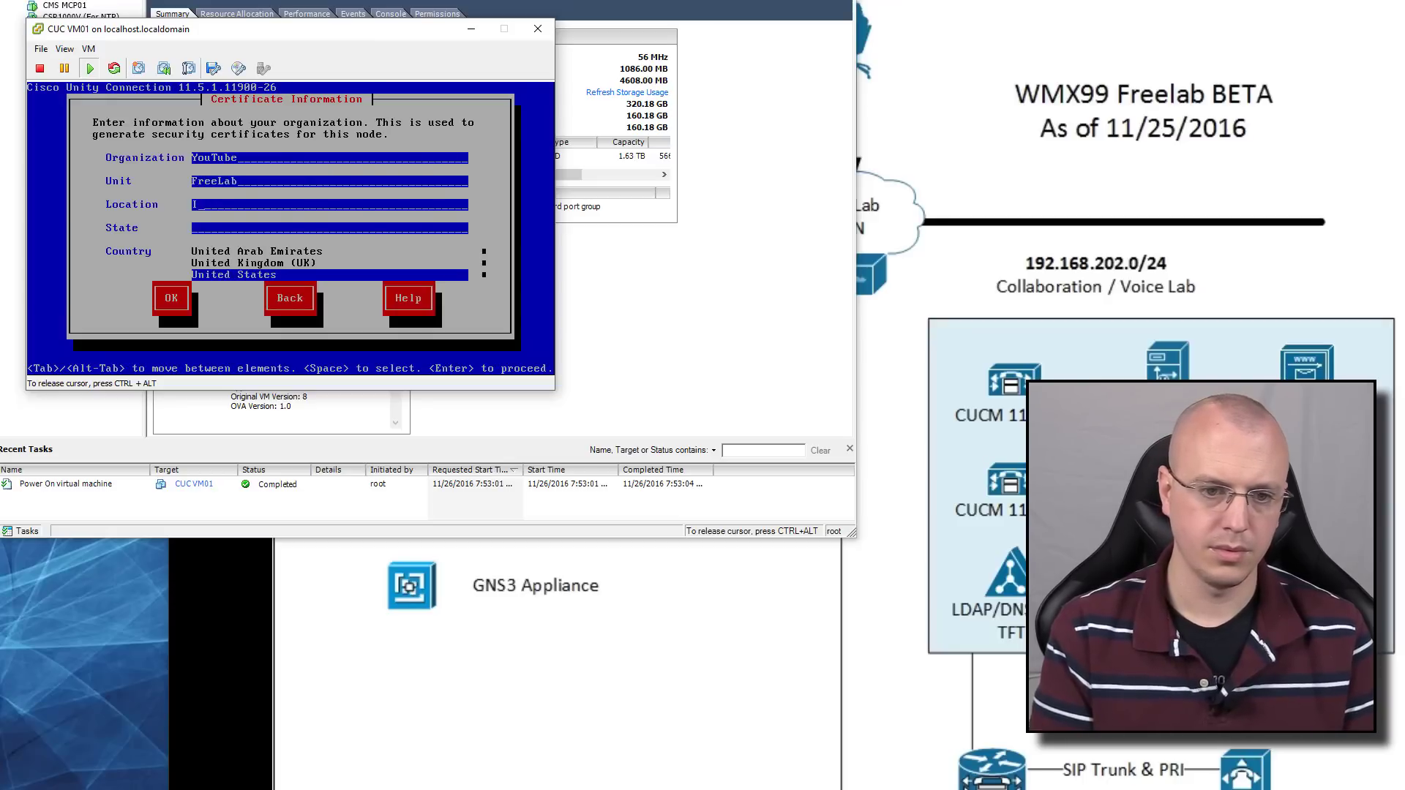
{"action": "type", "text": "nterwebs"}
{"action": "key", "text": "Tab"}
{"action": "type", "text": "C"}
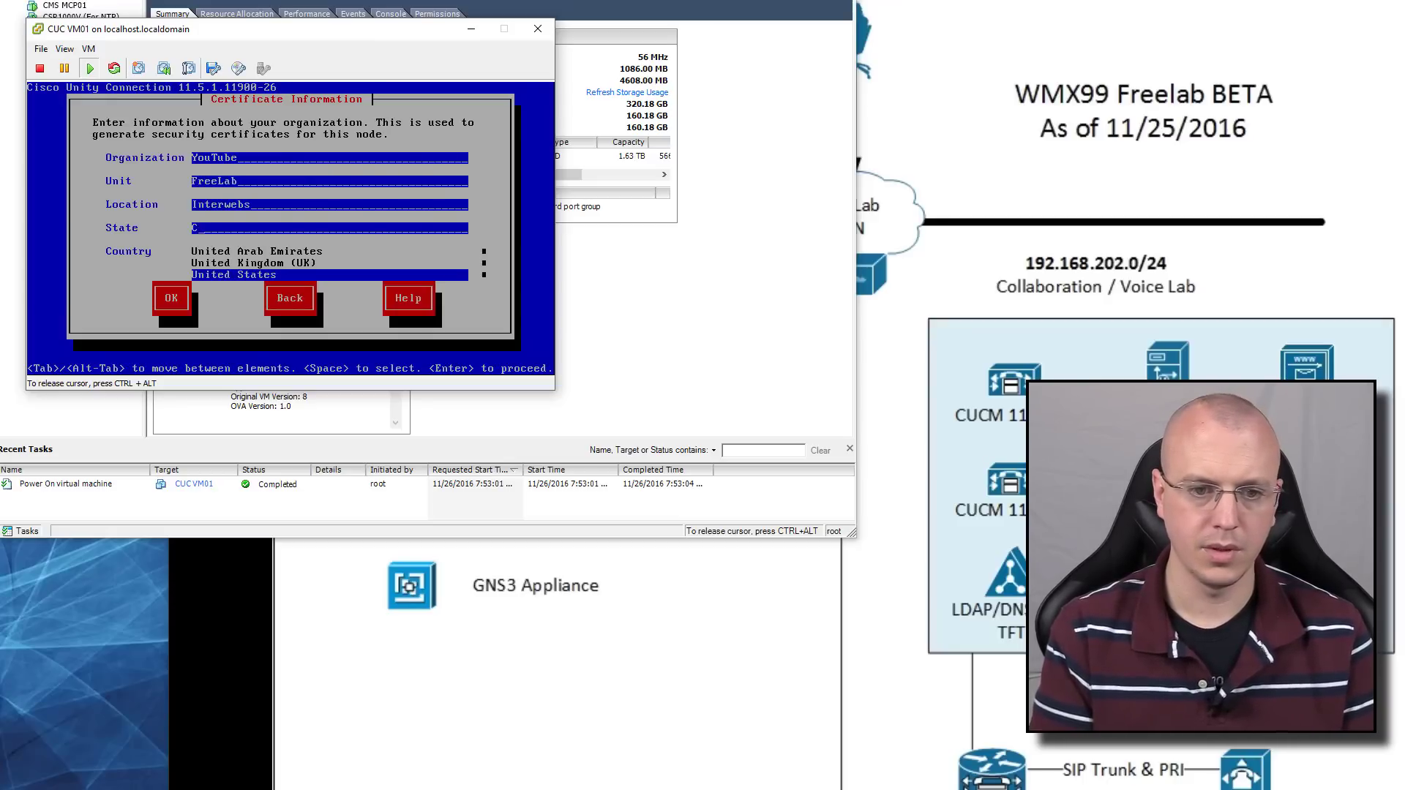
{"action": "key", "text": "Tab"}
{"action": "key", "text": "Tab"}
{"action": "key", "text": "Return"}
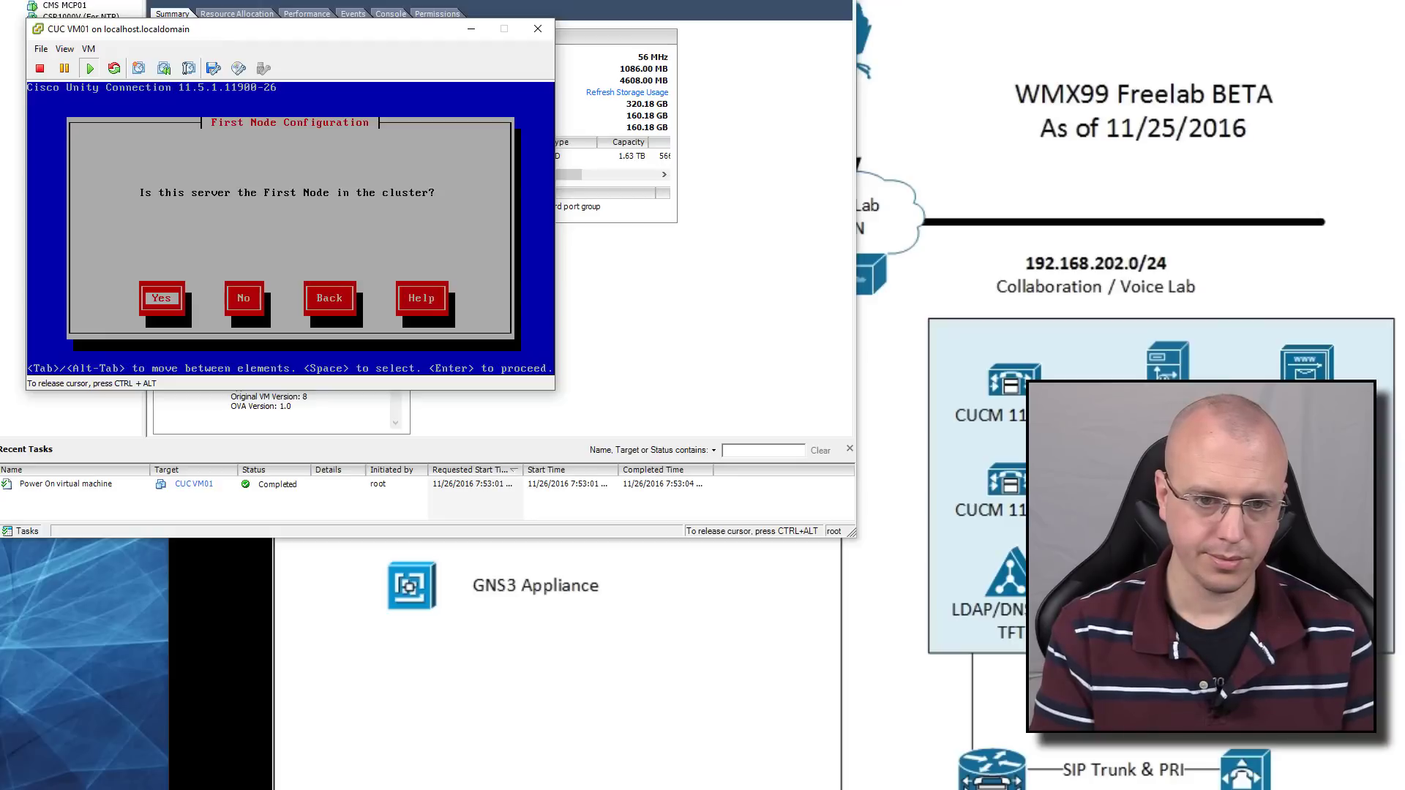
{"action": "key", "text": "Return"}
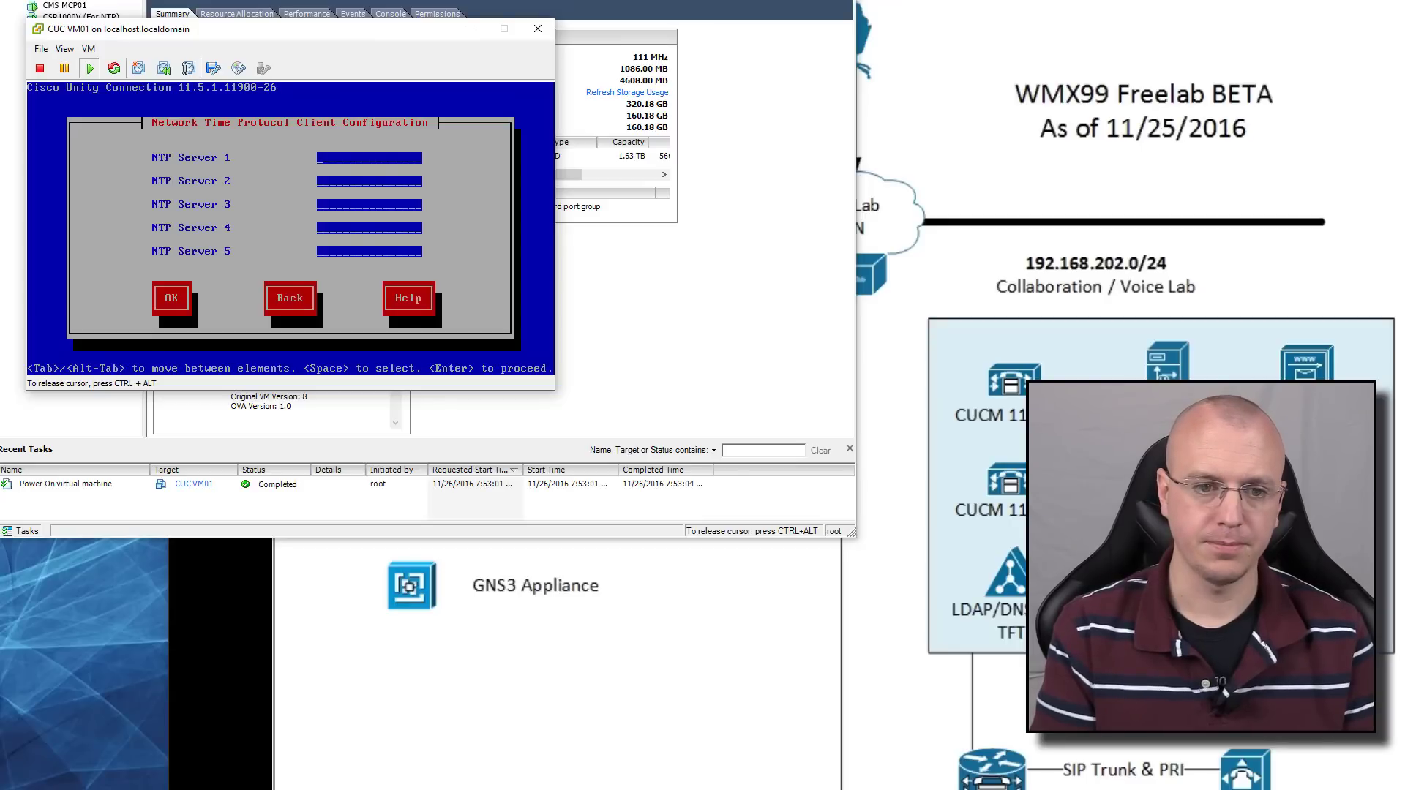
Set NTP Server 1 to 192.168.202.253 and confirm
{"action": "type", "text": "192."}
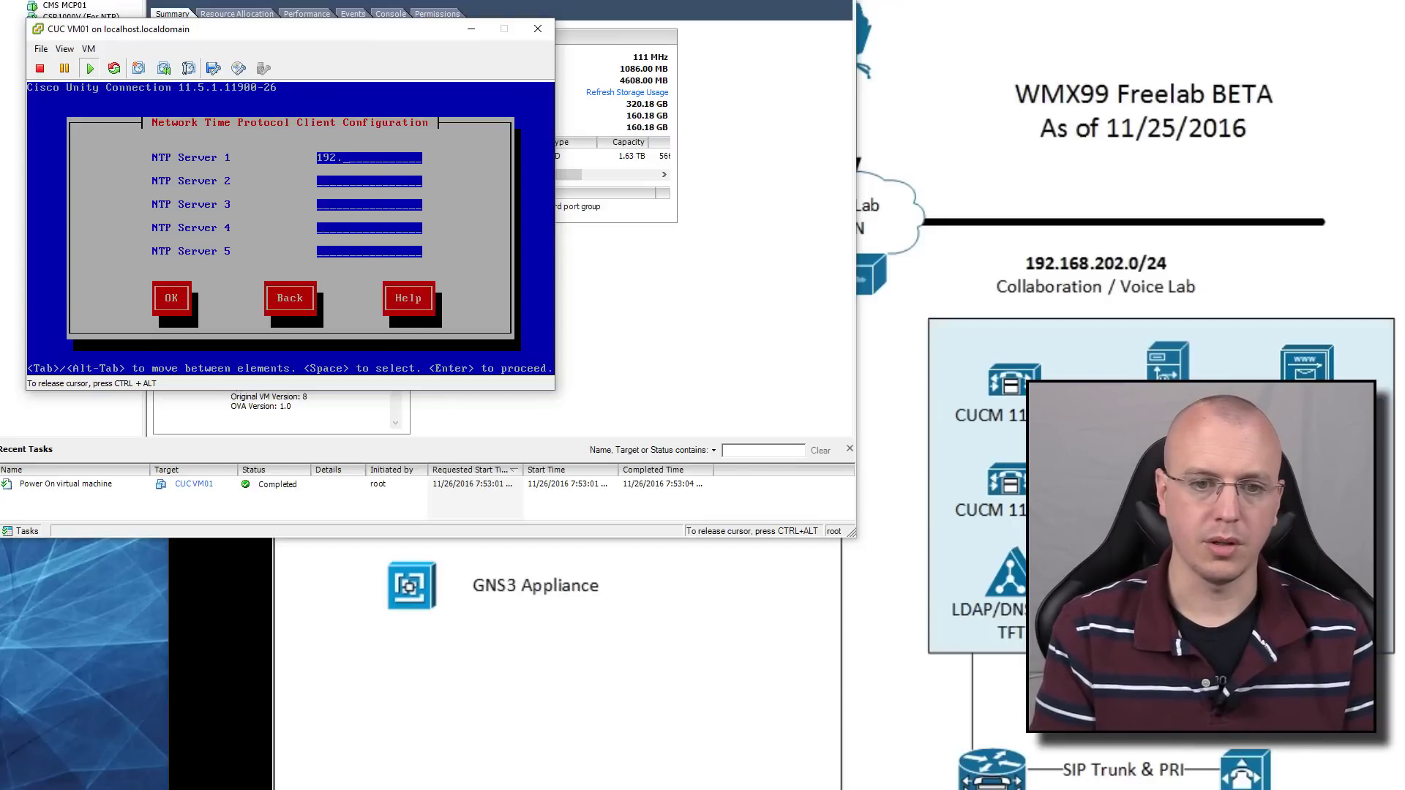
{"action": "type", "text": "1"}
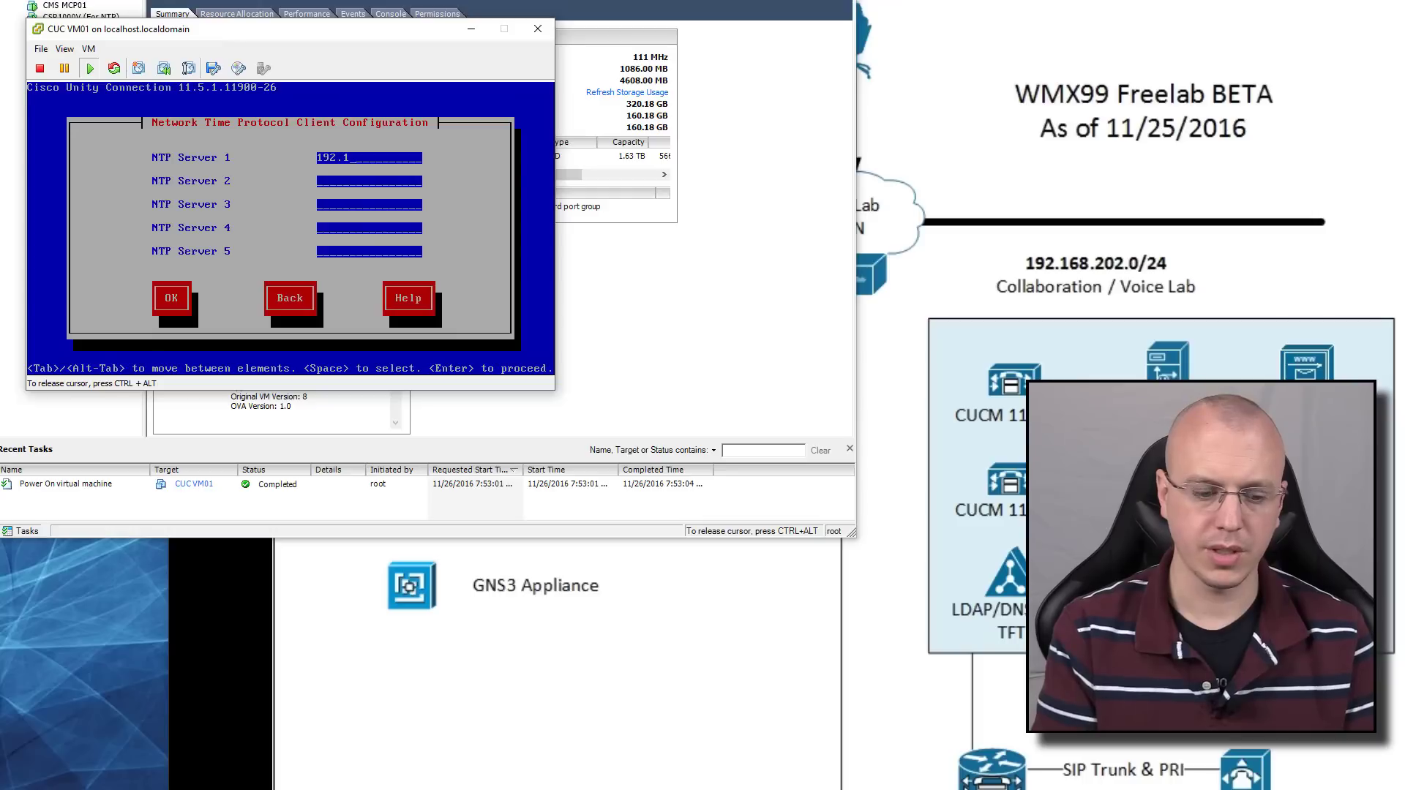
{"action": "type", "text": "68.202.253"}
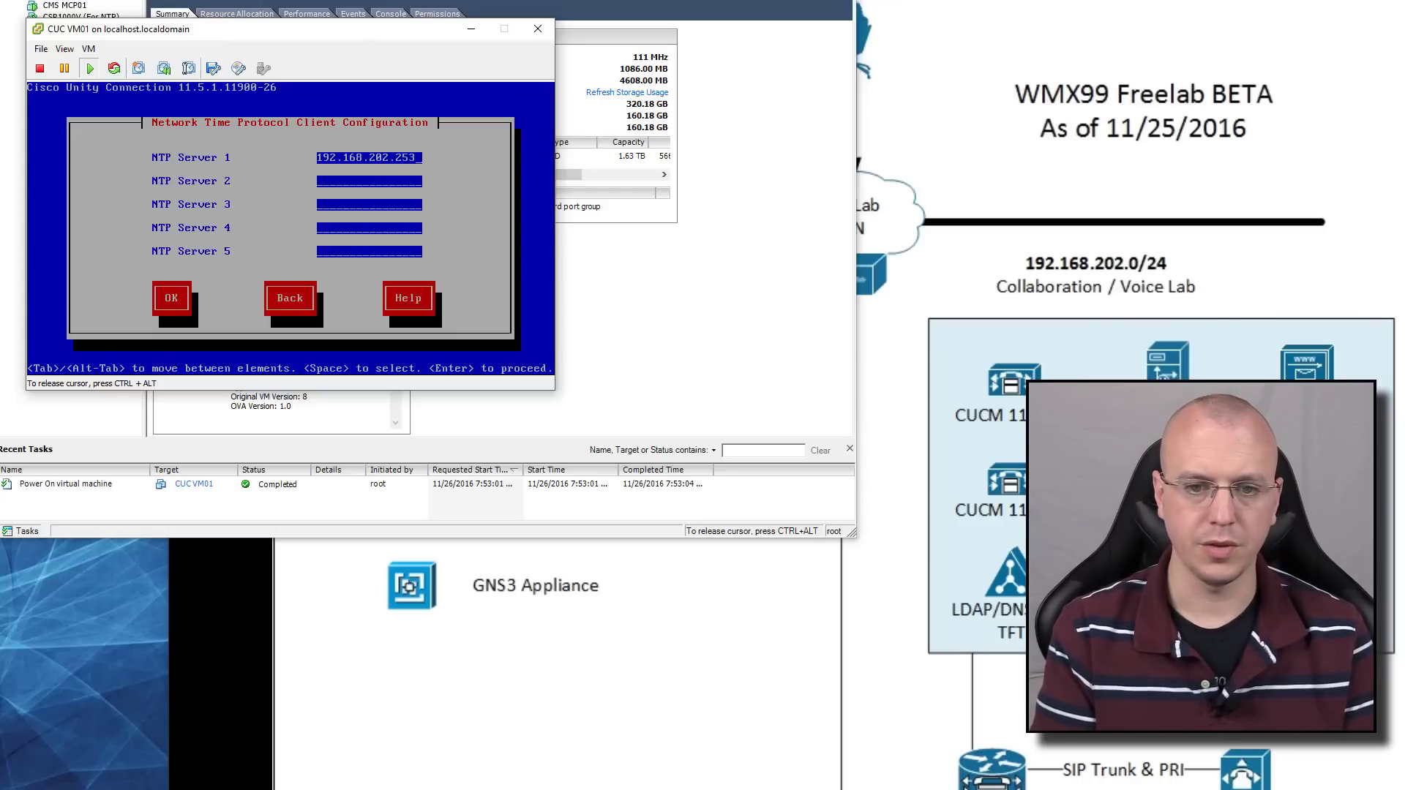
{"action": "key", "text": "Return"}
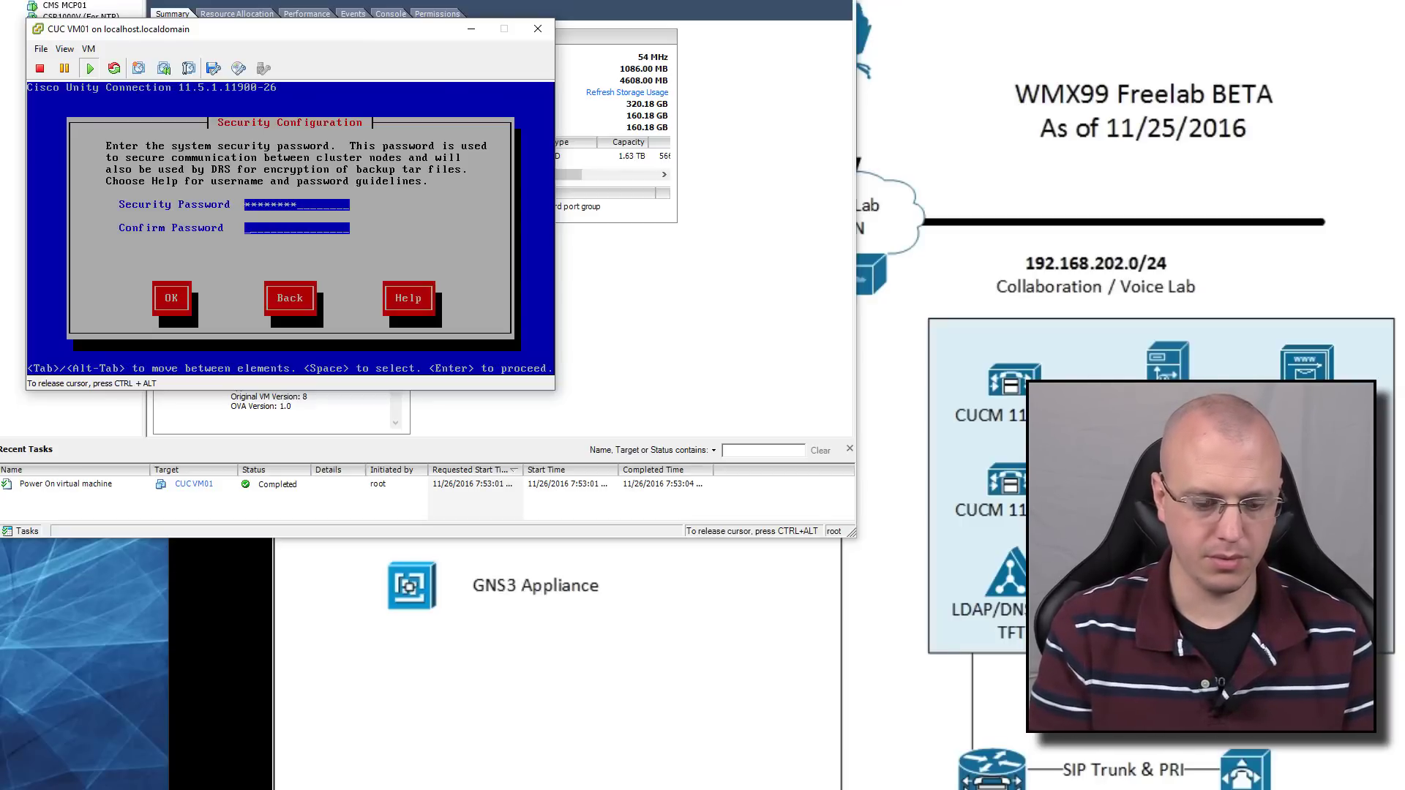
Confirm the system security password and decline SMTP host setup
{"action": "type", "text": "*********"}
{"action": "key", "text": "Tab"}
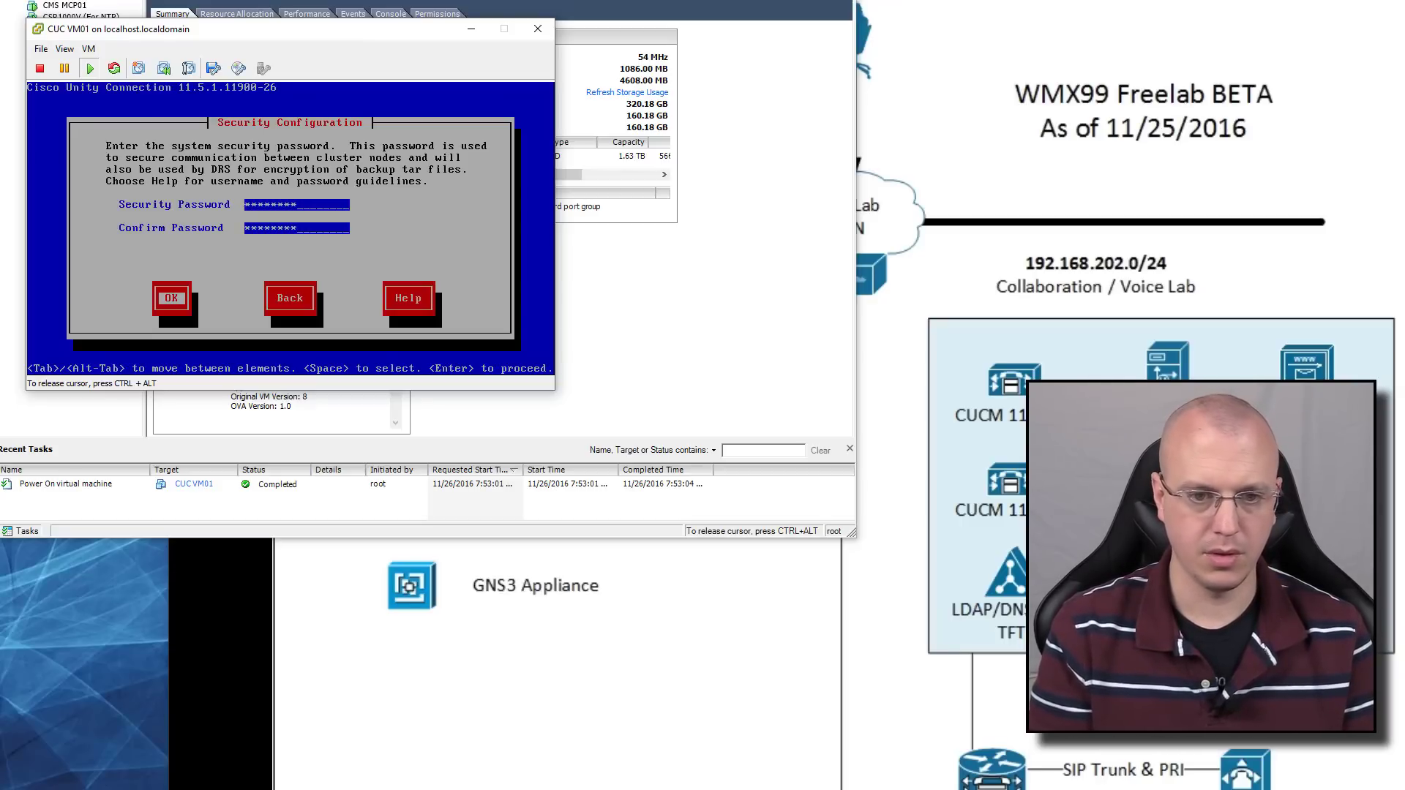
{"action": "key", "text": "Return"}
{"action": "key", "text": "Tab"}
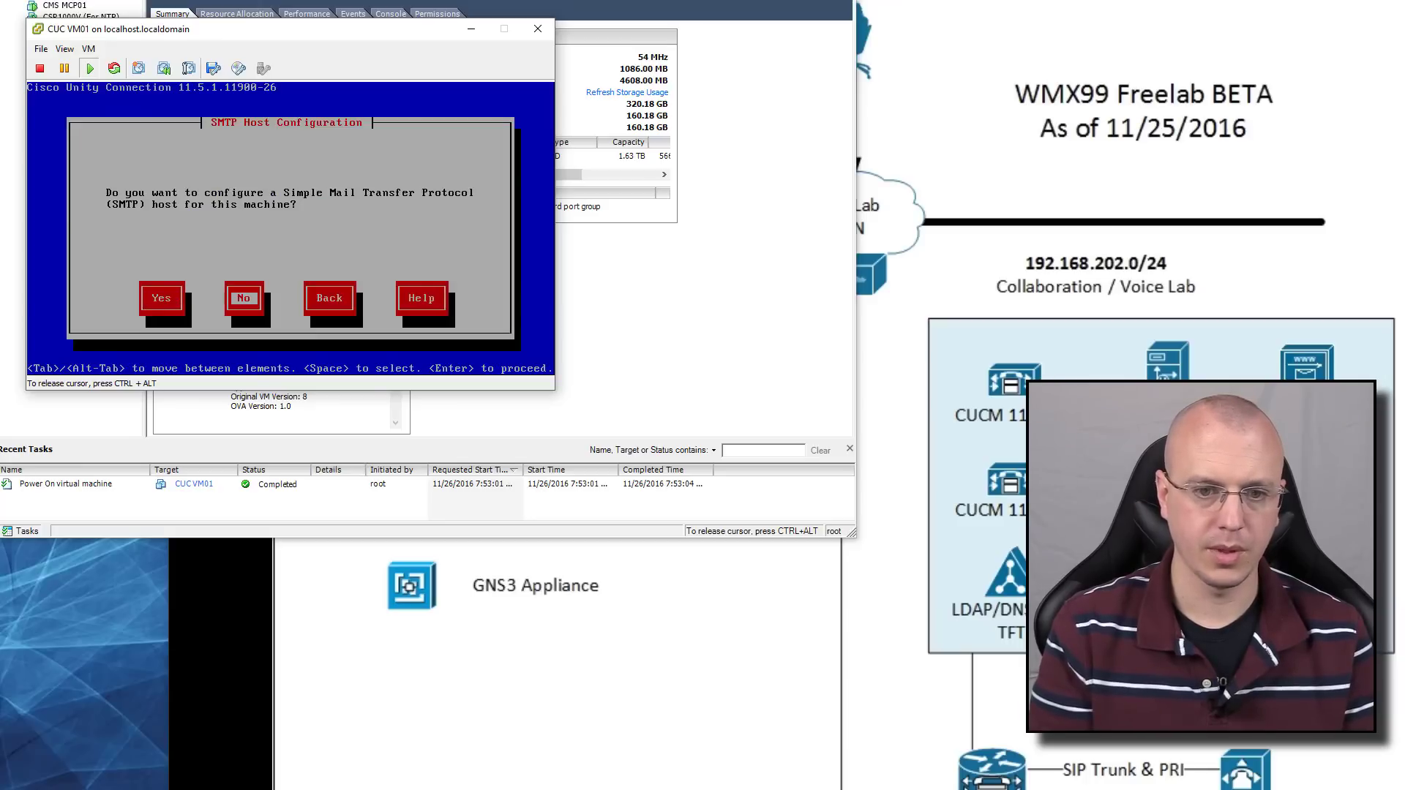
{"action": "key", "text": "Return"}
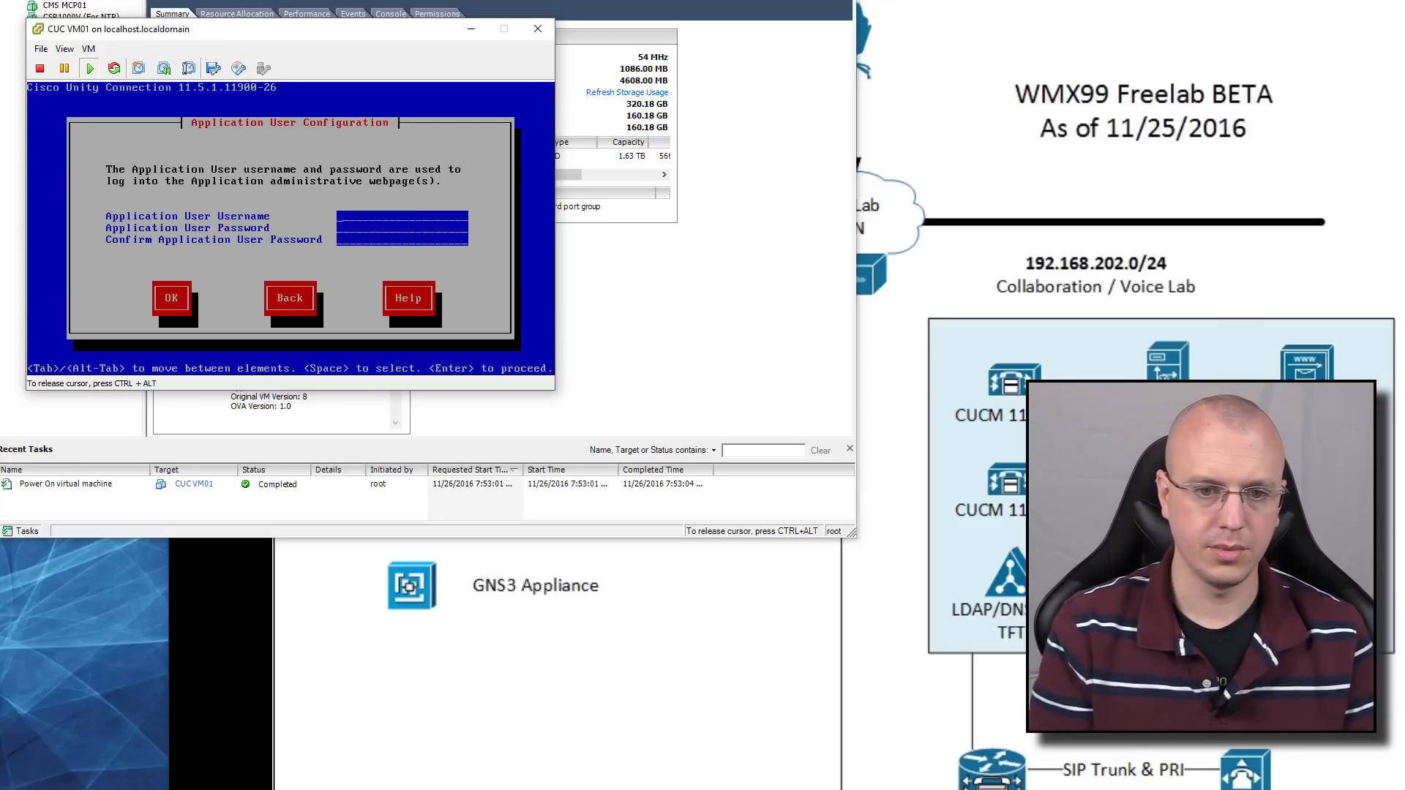
Set the application user to admin with its password and confirm
{"action": "type", "text": "admin"}
{"action": "key", "text": "Tab"}
{"action": "type", "text": "c"}
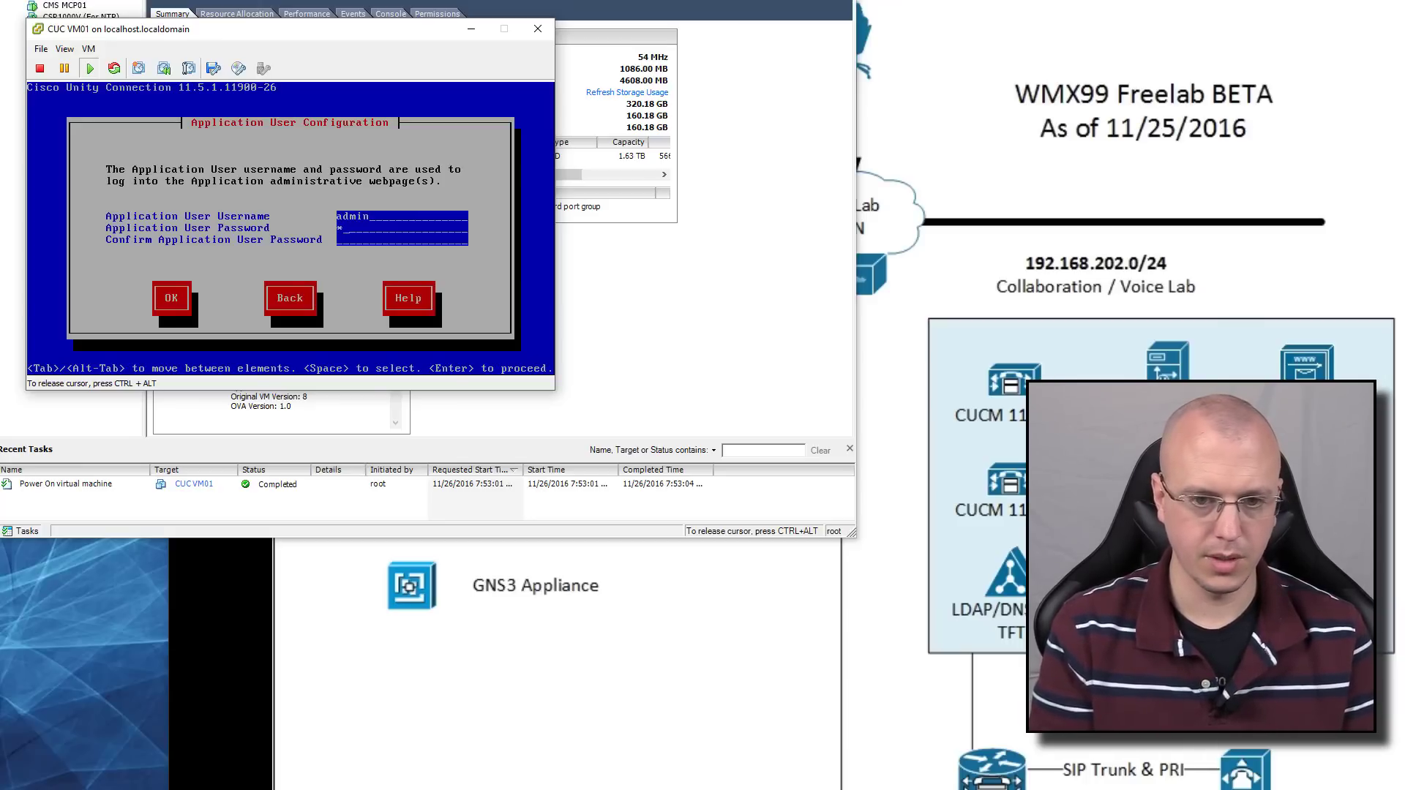
{"action": "type", "text": "isco123"}
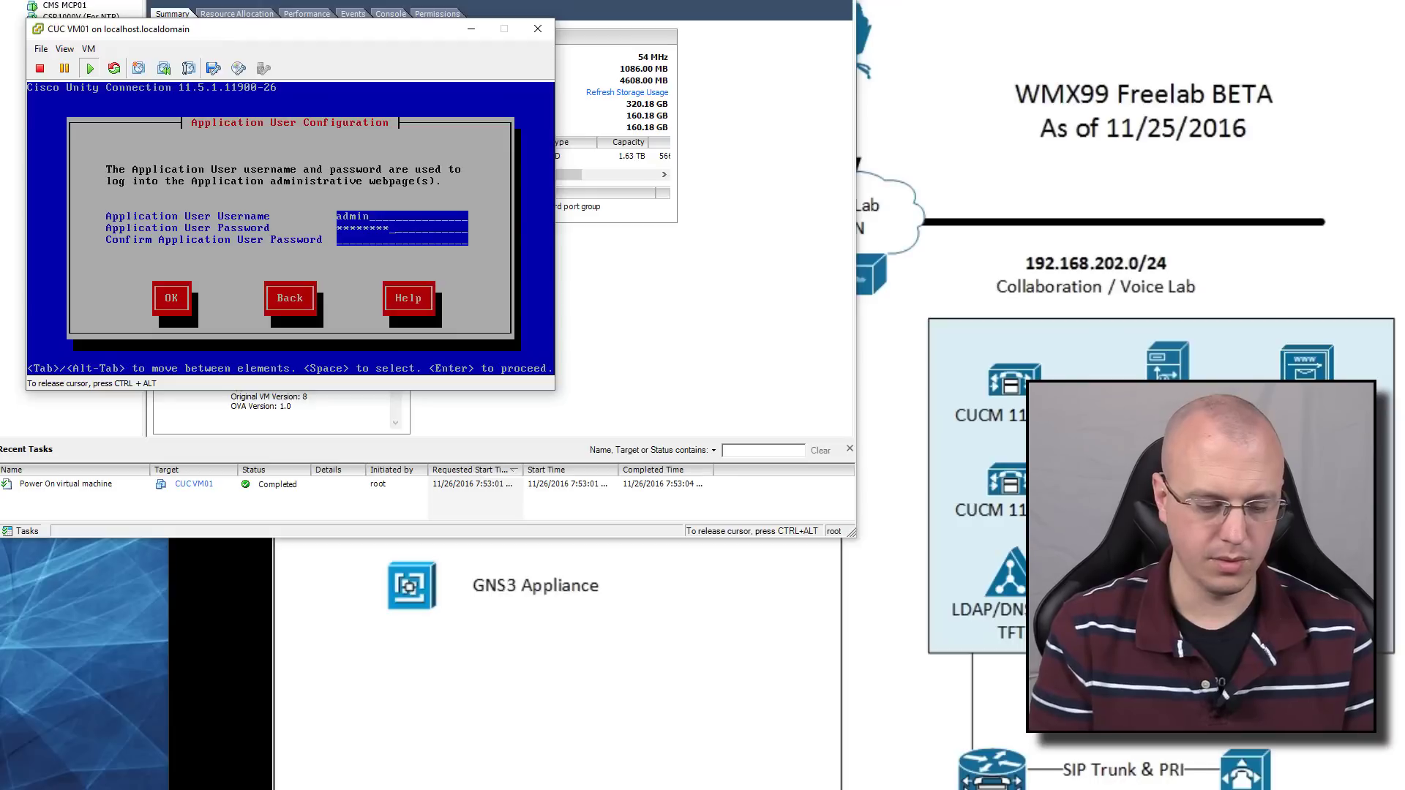
{"action": "type", "text": "cisco12"}
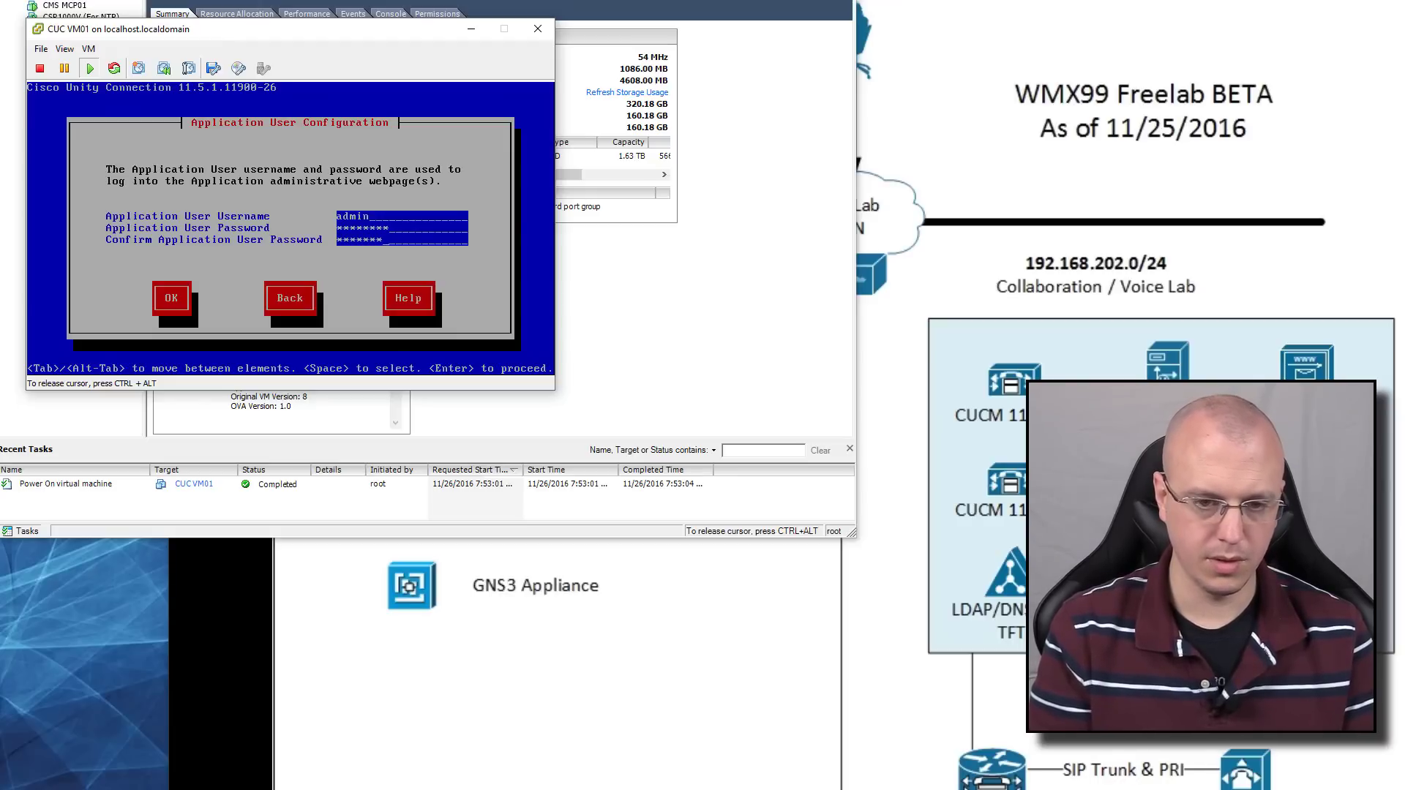
{"action": "type", "text": "3"}
{"action": "key", "text": "Tab"}
{"action": "key", "text": "Return"}
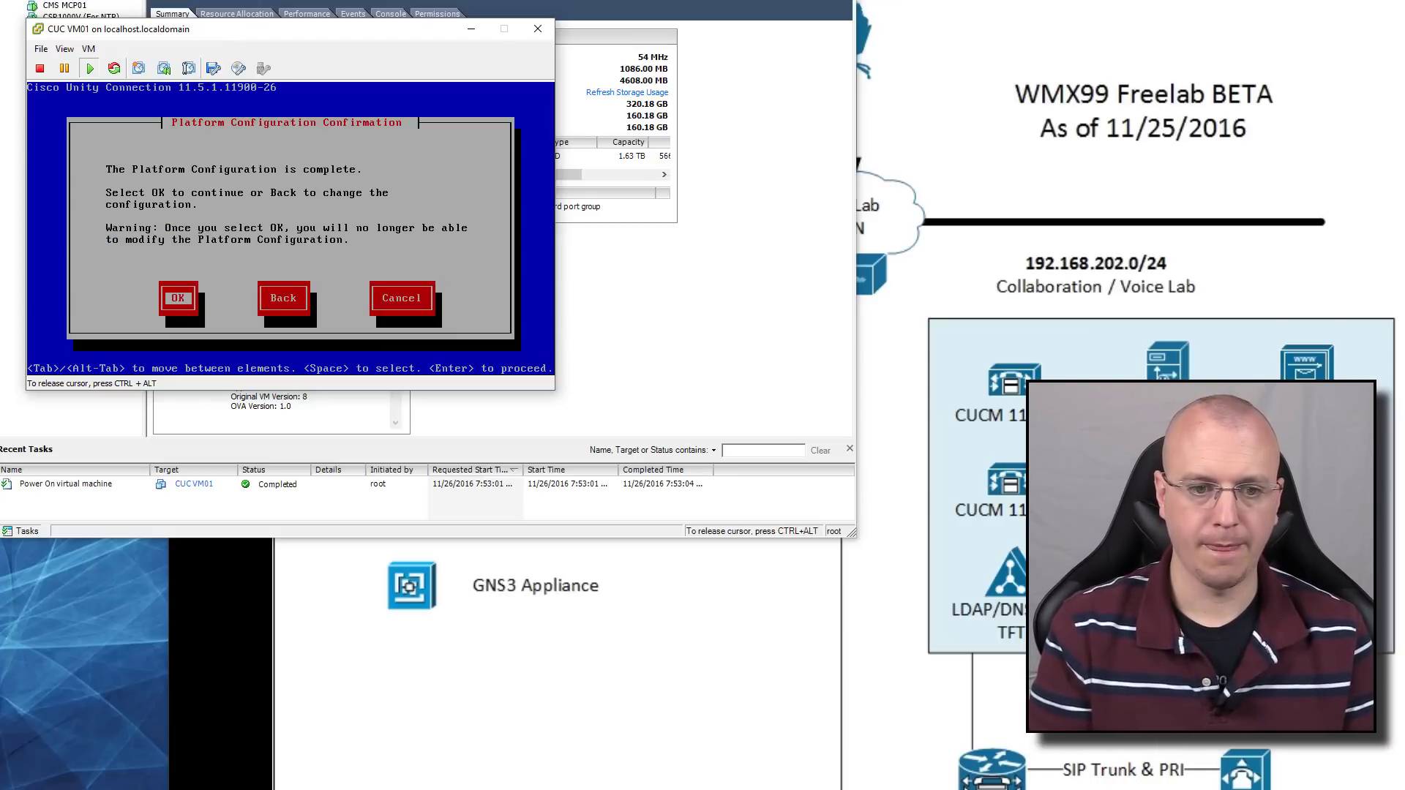
Accept the platform configuration and choose to re-initialize all virtual disks
{"action": "key", "text": "Return"}
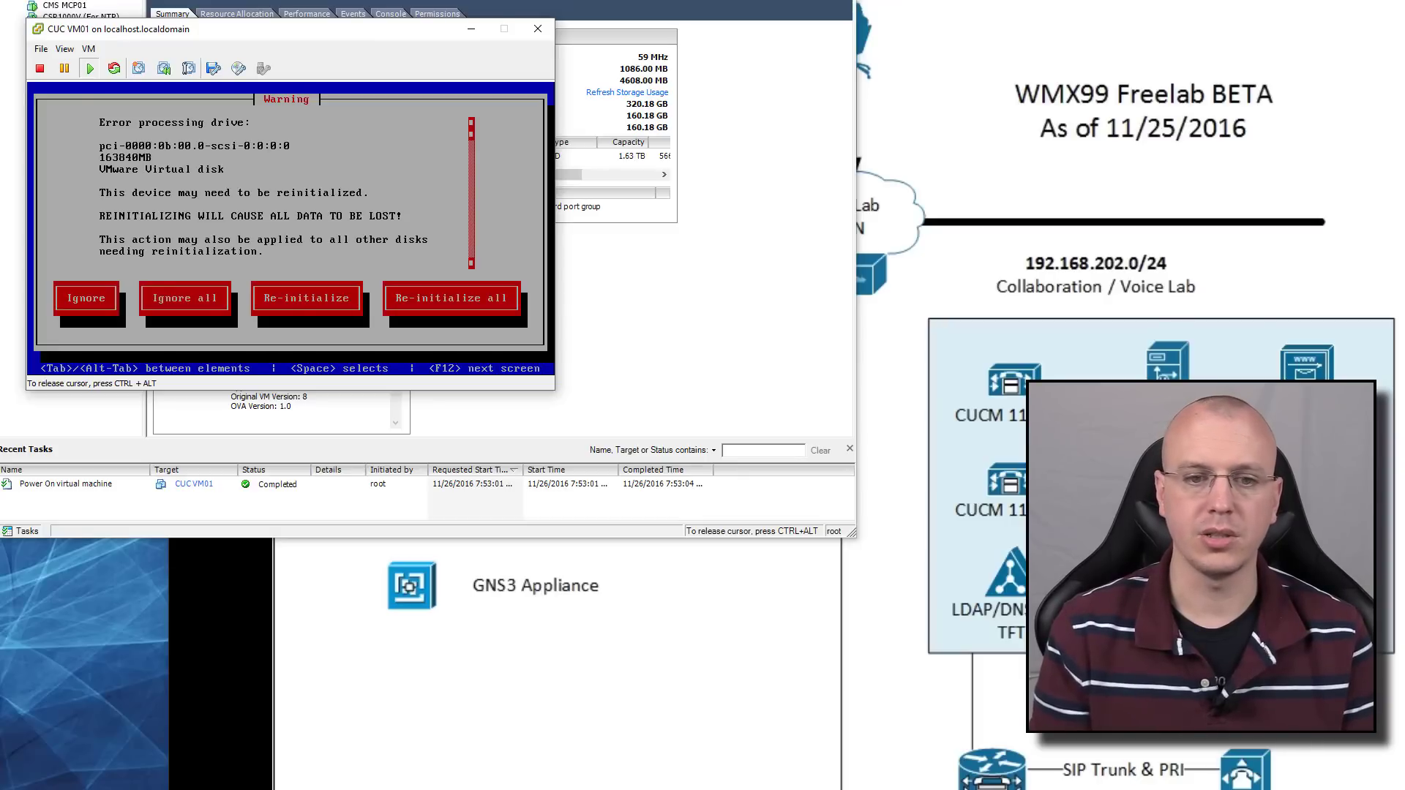
{"action": "key", "text": "Tab"}
{"action": "key", "text": "Tab"}
{"action": "key", "text": "Tab"}
{"action": "key", "text": "Tab"}
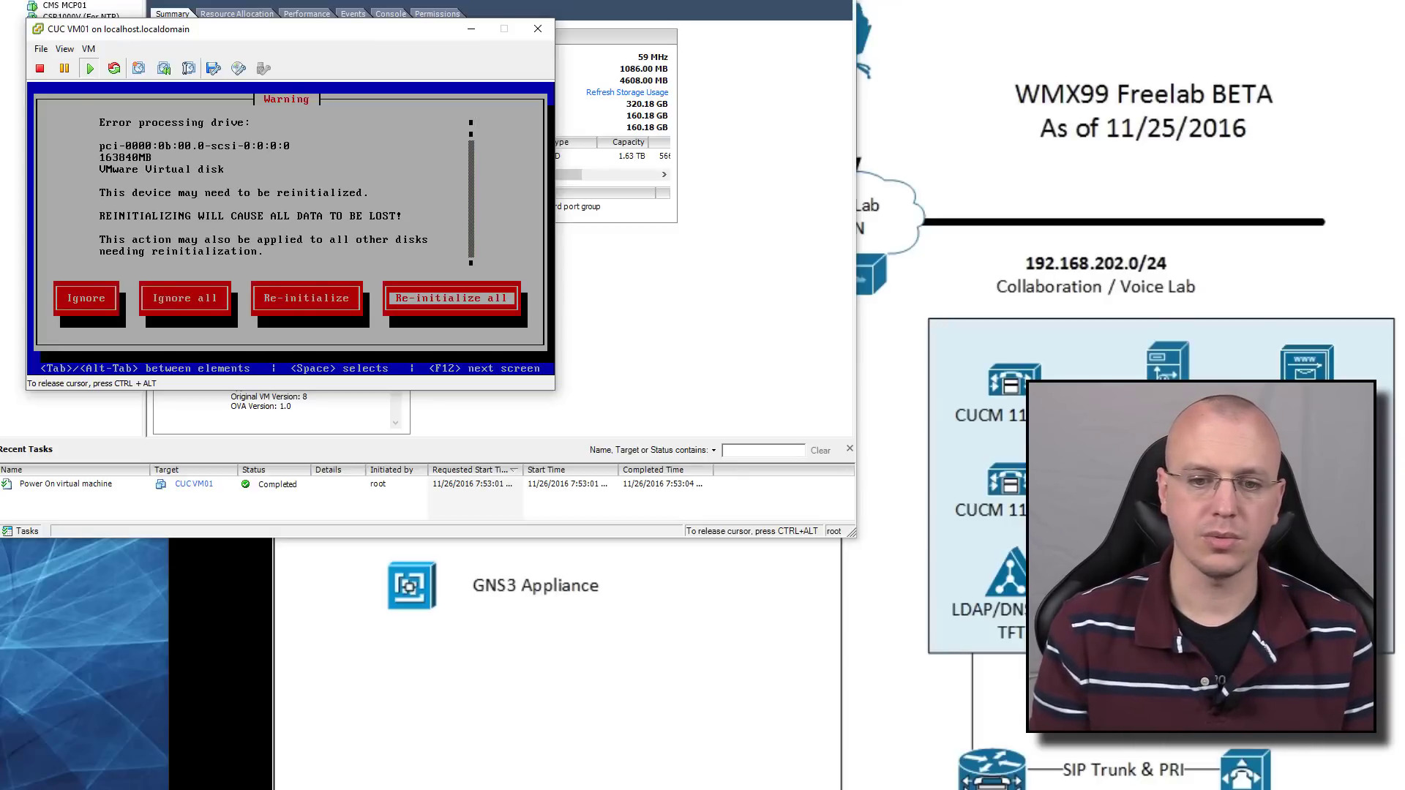
{"action": "key", "text": "space"}
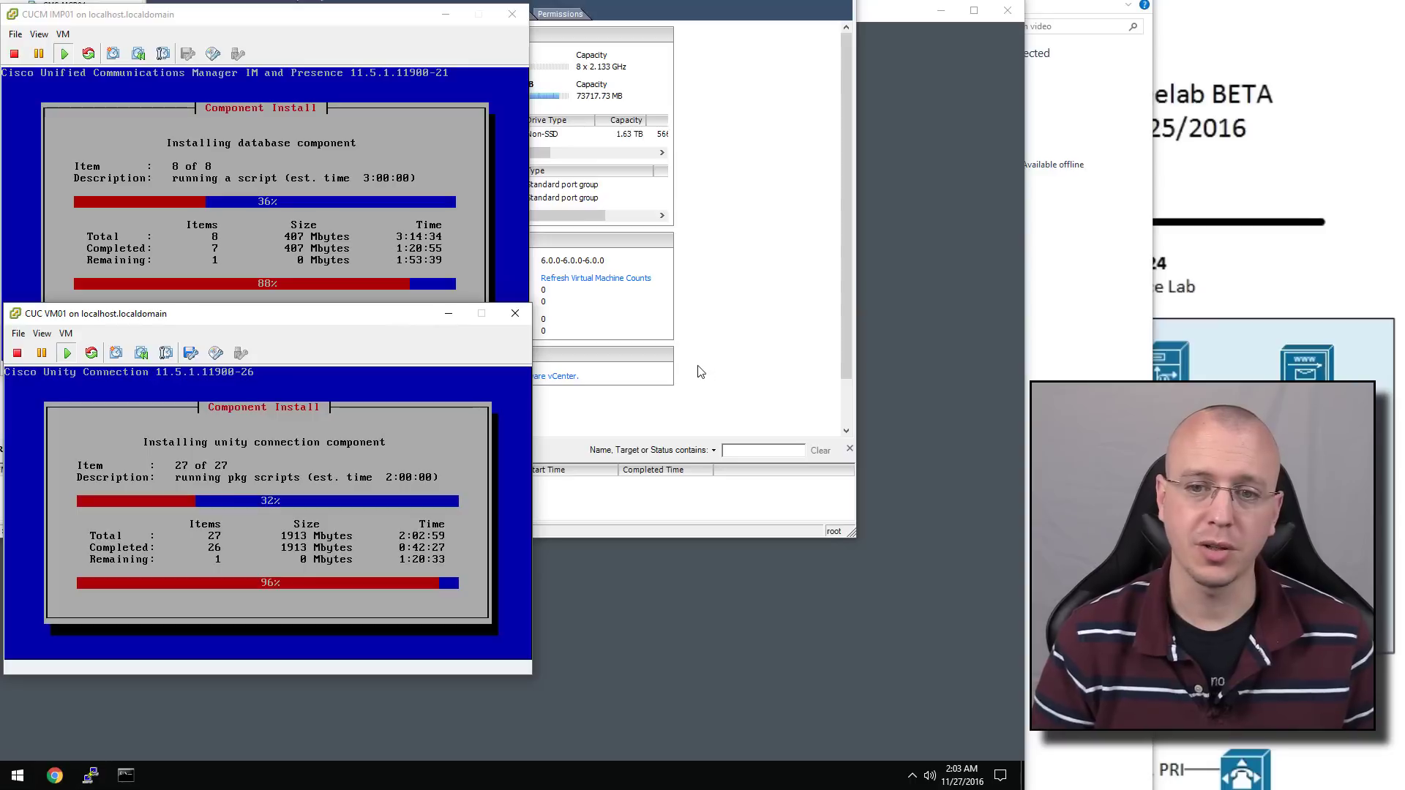
Bring vSphere forward to view host usage: 5468 MHz CPU and 69152 MB memory
{"action": "left_click", "coordinate": [737, 311]}
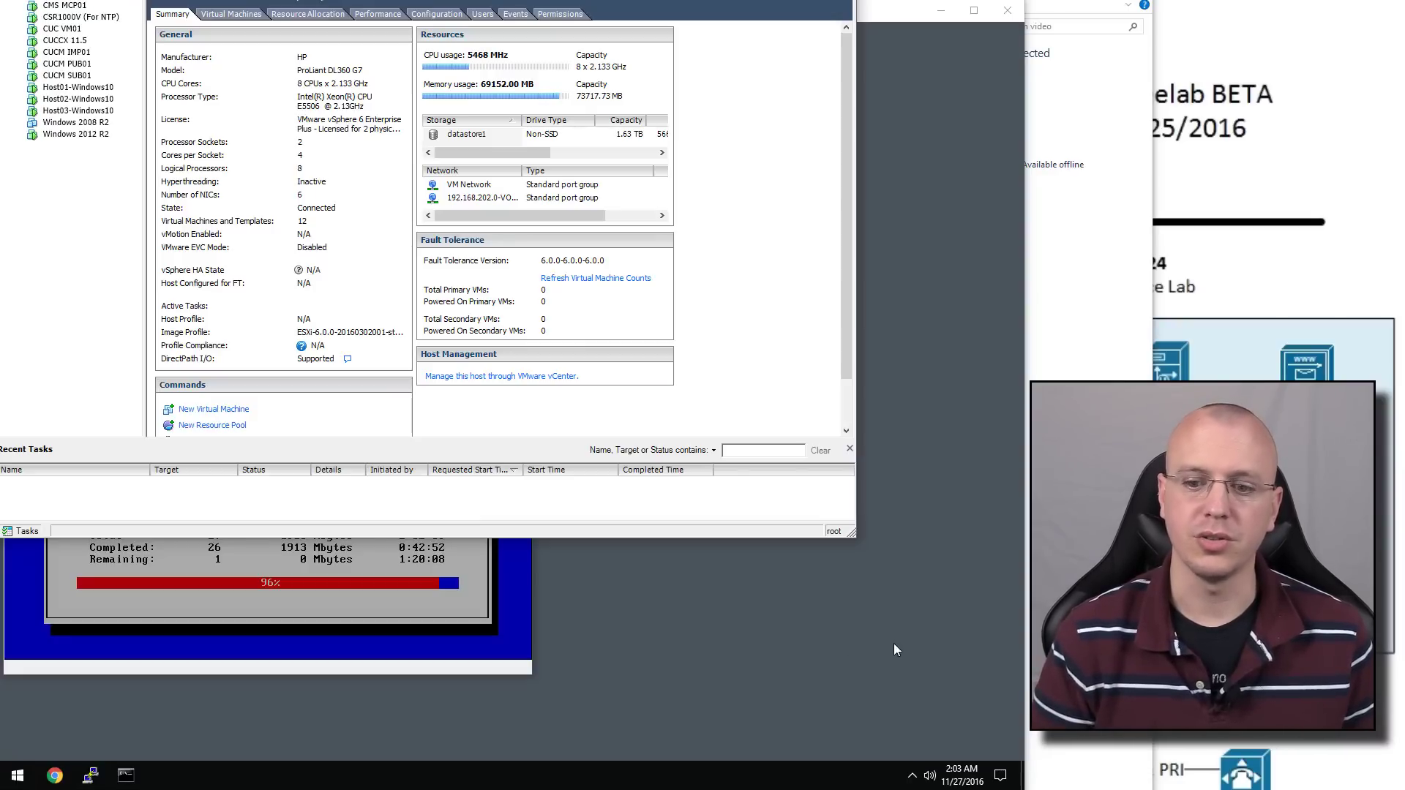
Open the CUCM PUB1 Console page in Chrome and log in as admin with the account password
{"action": "key", "text": "super+d"}
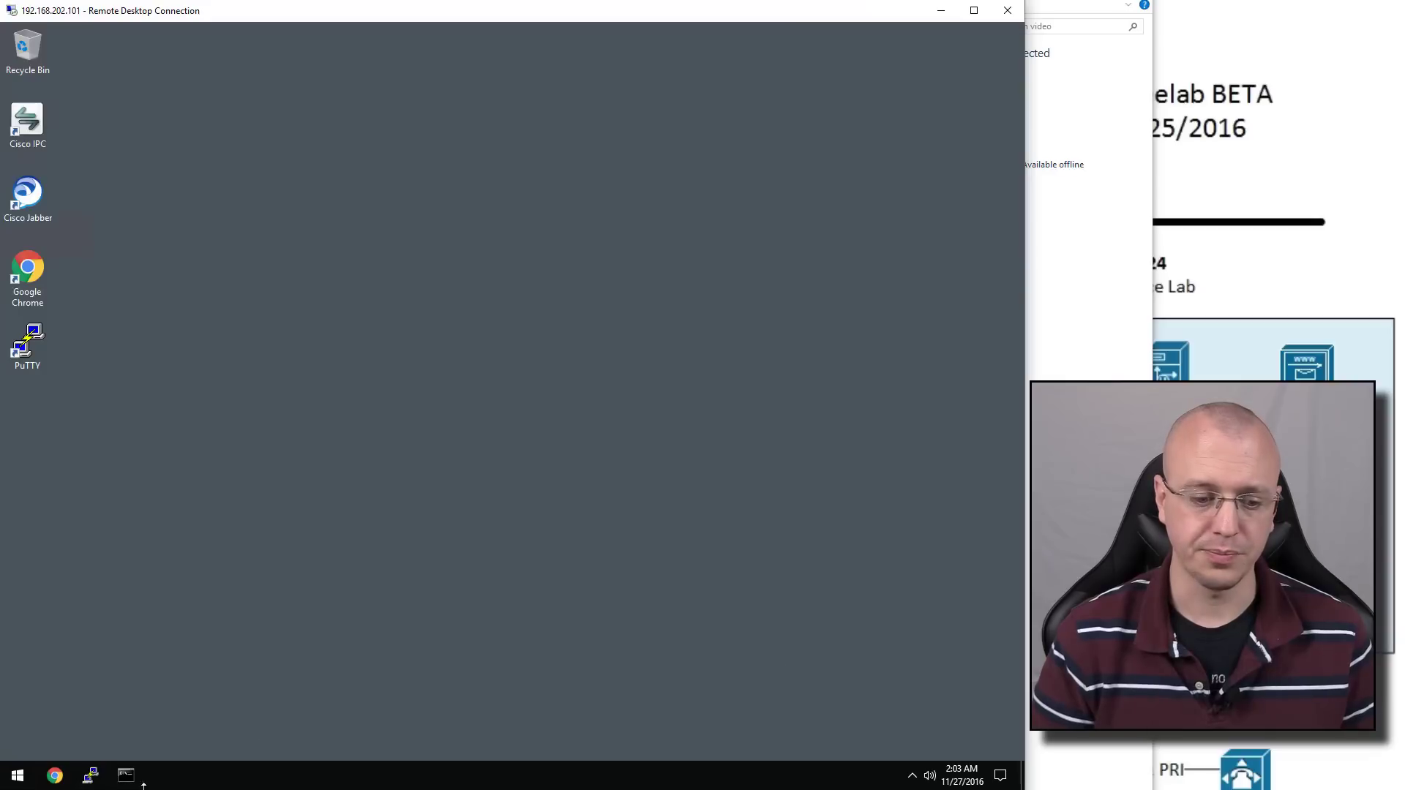
{"action": "left_click", "coordinate": [55, 776]}
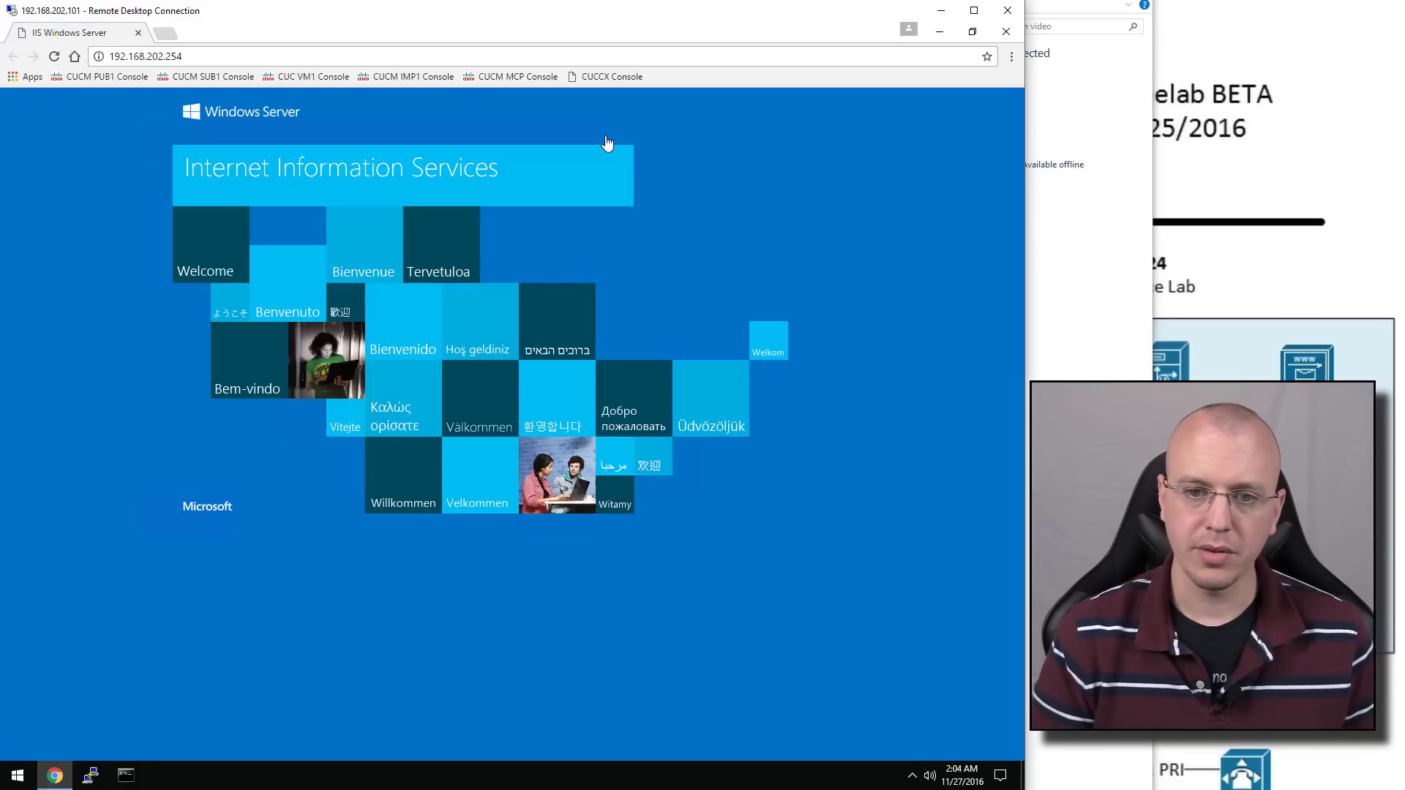
{"action": "left_click", "coordinate": [121, 78]}
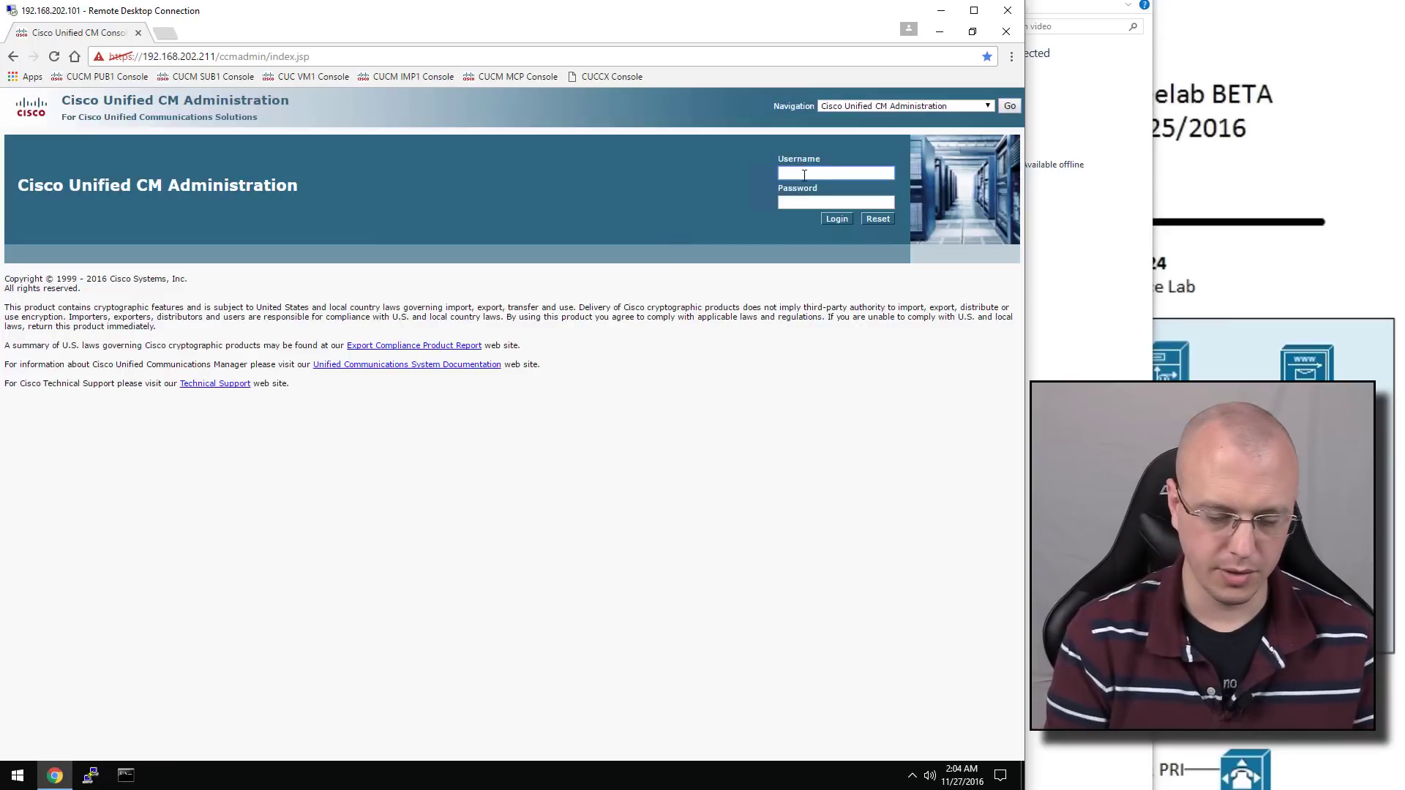
{"action": "type", "text": "amdi"}
{"action": "key", "text": "BackSpace"}
{"action": "key", "text": "BackSpace"}
{"action": "key", "text": "BackSpace"}
{"action": "type", "text": "dmin"}
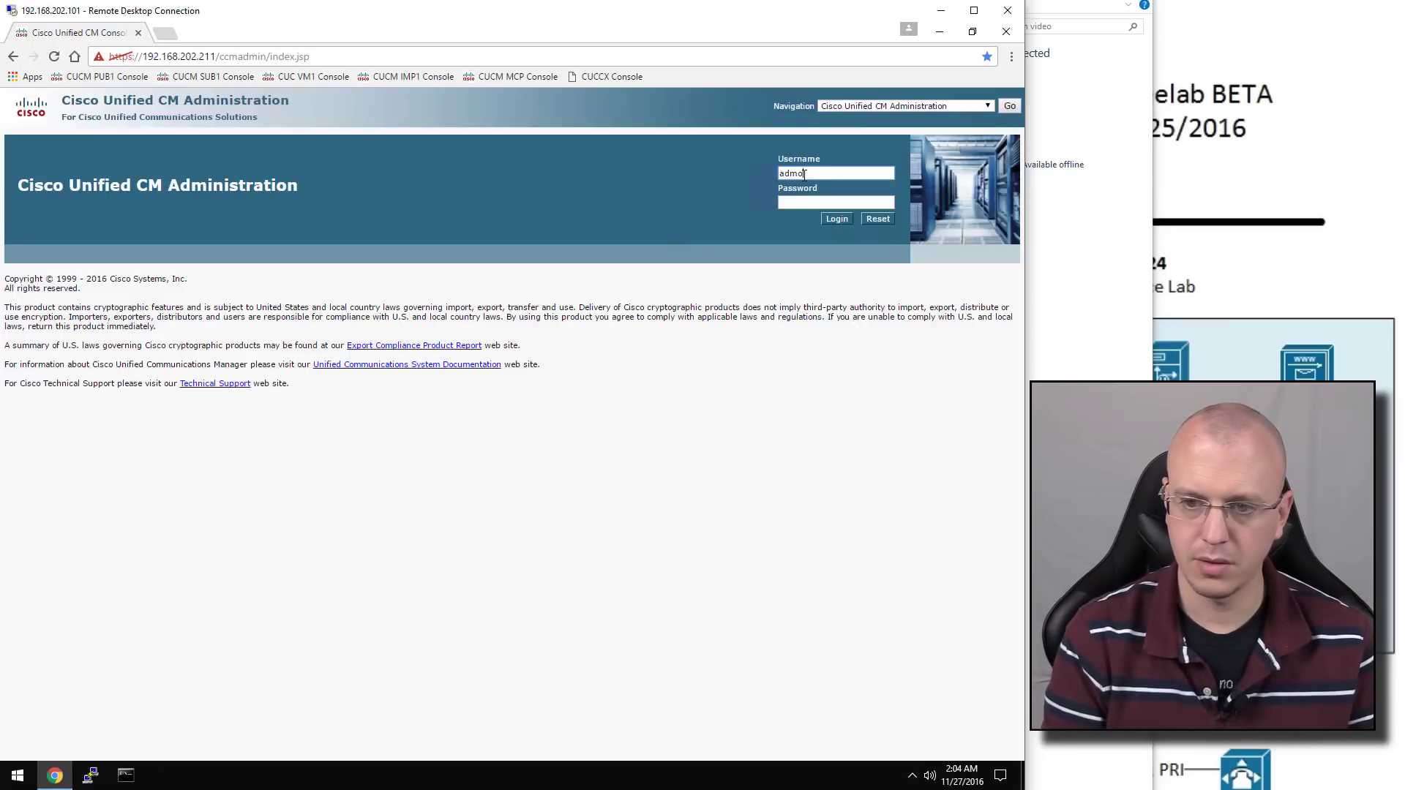
{"action": "key", "text": "Tab"}
{"action": "type", "text": "••"}
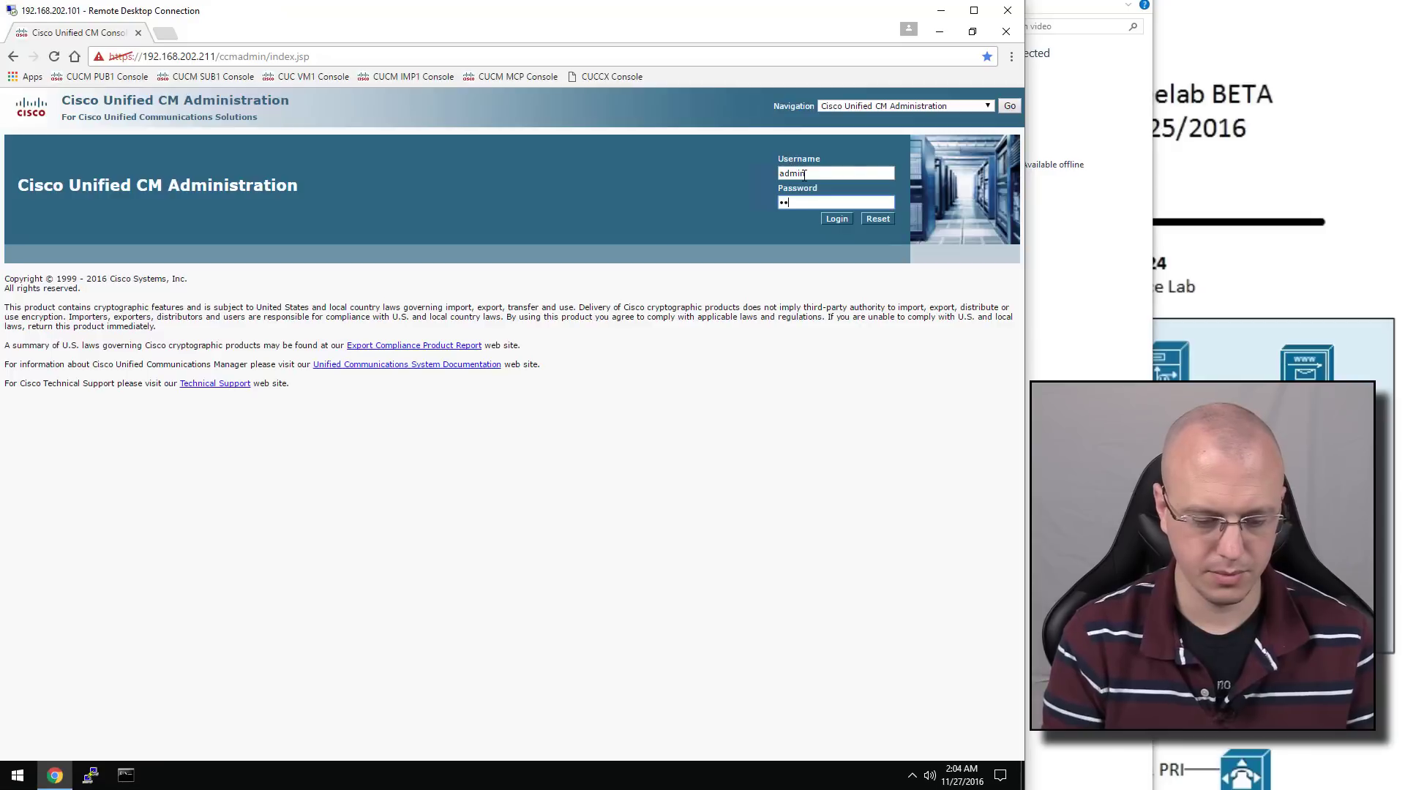
{"action": "type", "text": "••••••"}
{"action": "key", "text": "Return"}
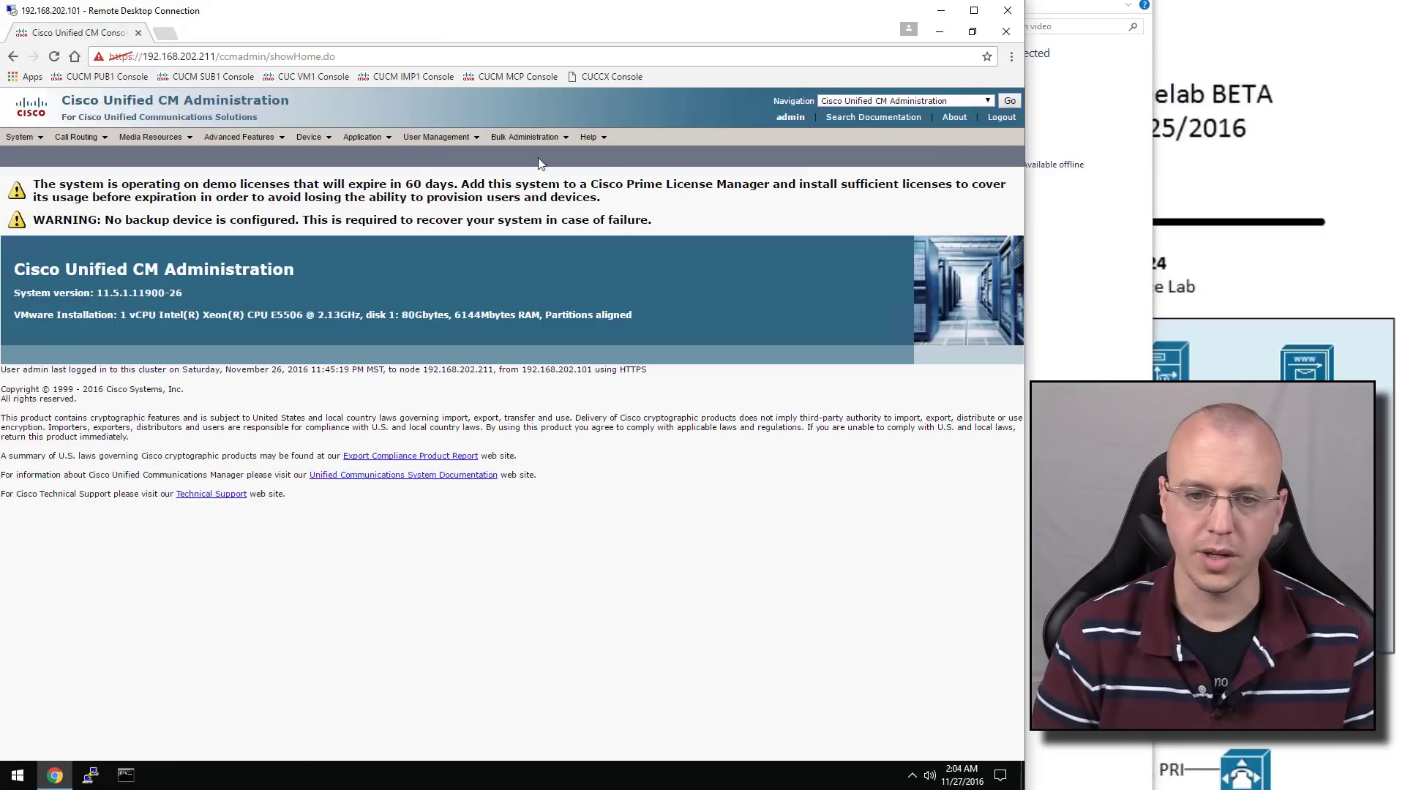
Search the End User list for all end users
{"action": "mouse_move", "coordinate": [443, 137]}
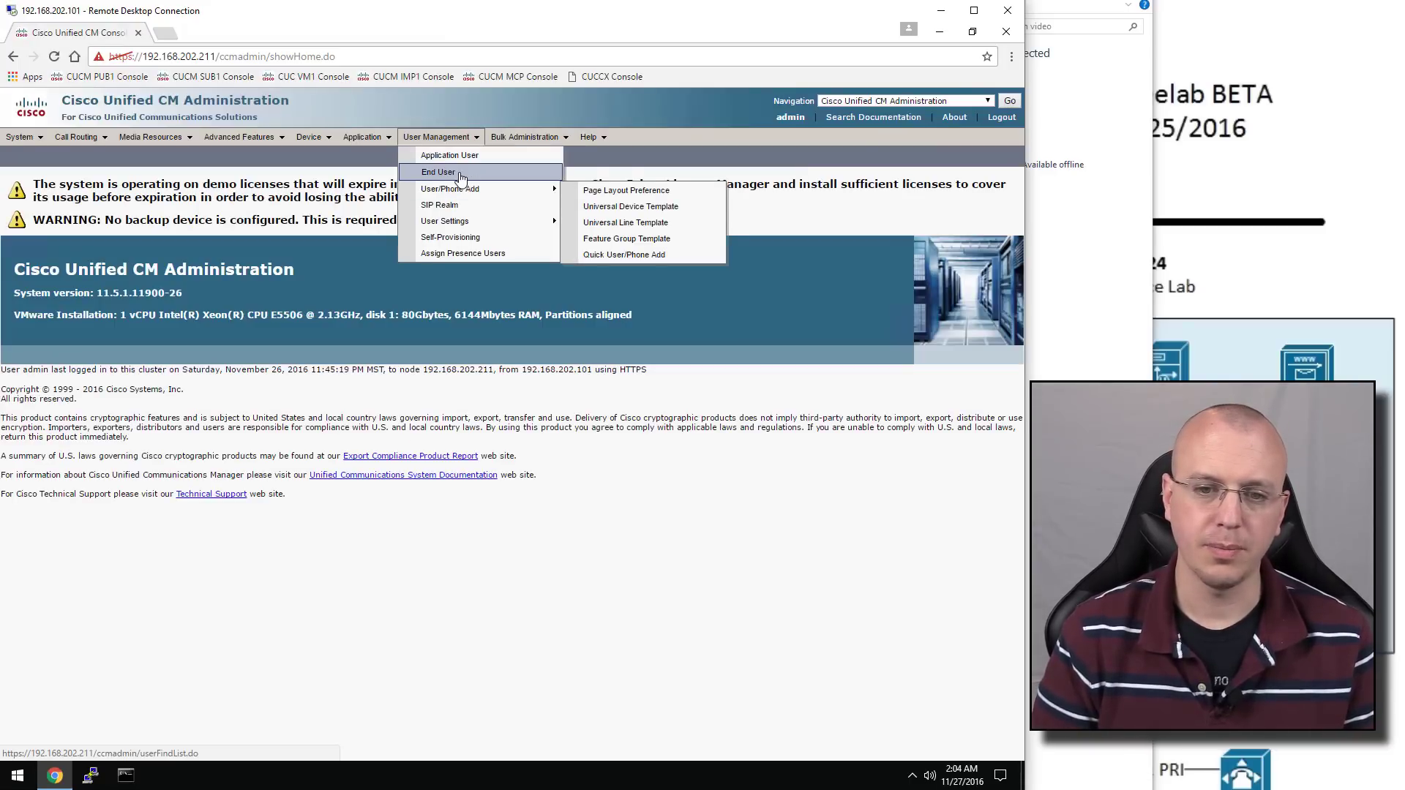
{"action": "left_click", "coordinate": [460, 174]}
{"action": "left_click", "coordinate": [414, 234]}
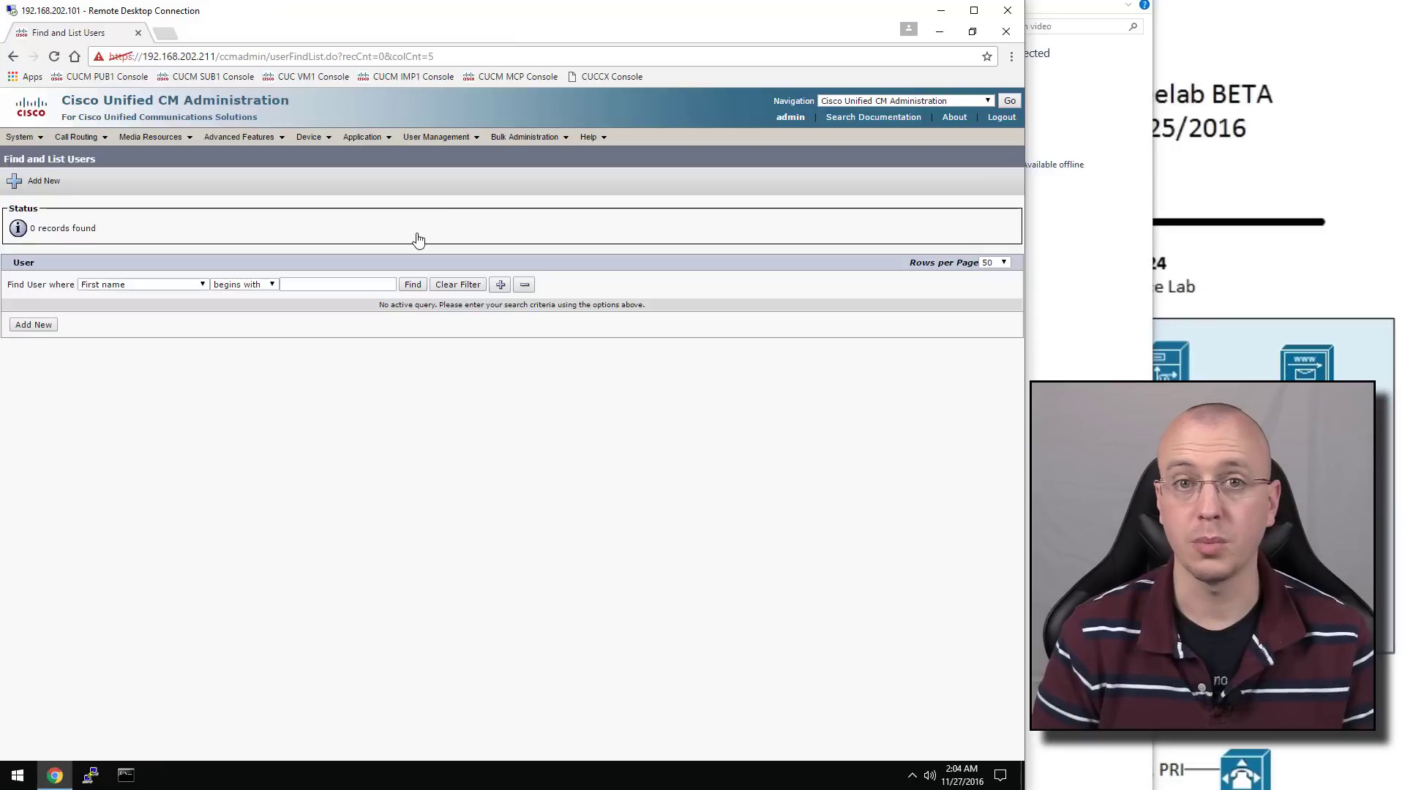
Find all configured LDAP directories under System > LDAP > LDAP Directory
{"action": "left_click", "coordinate": [19, 140]}
{"action": "mouse_move", "coordinate": [105, 334]}
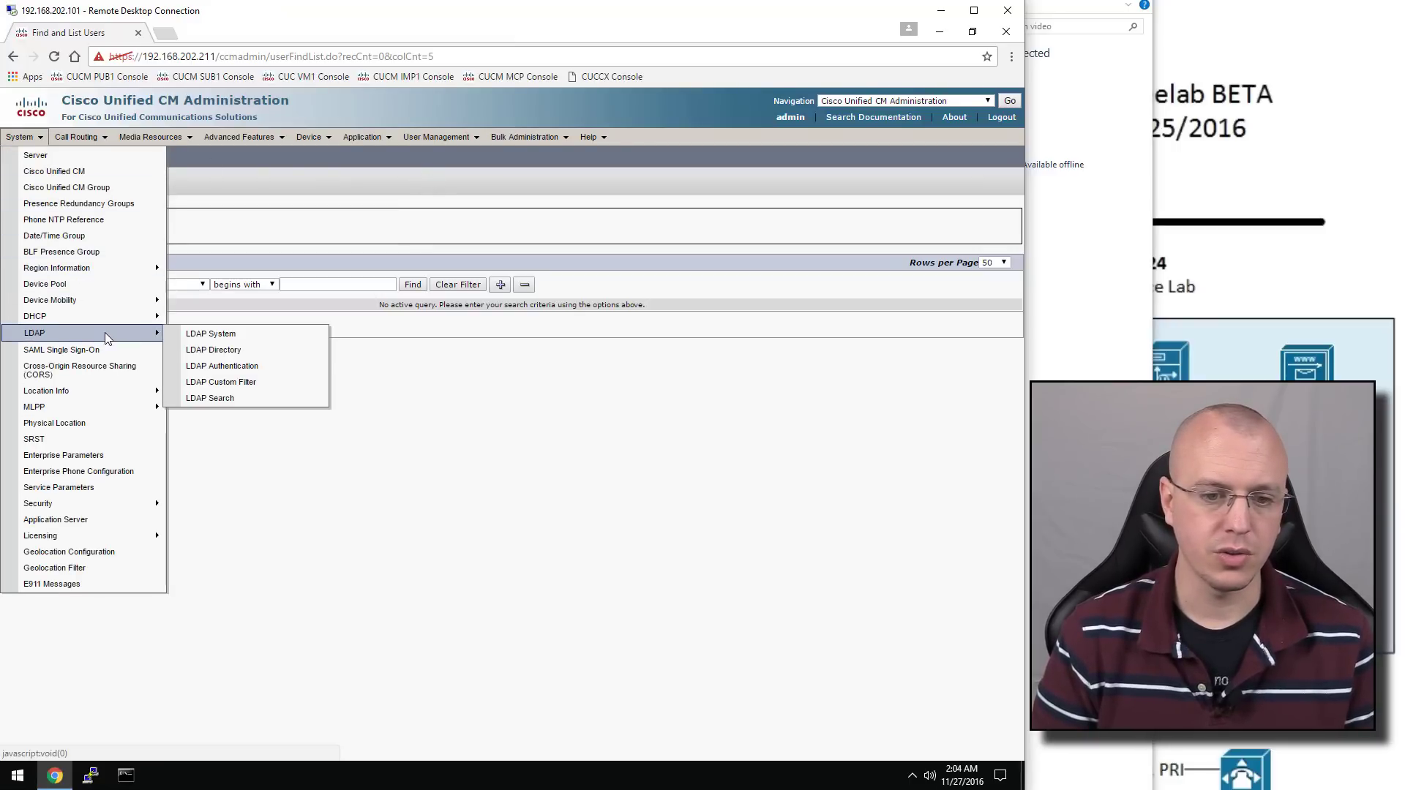
{"action": "left_click", "coordinate": [197, 350]}
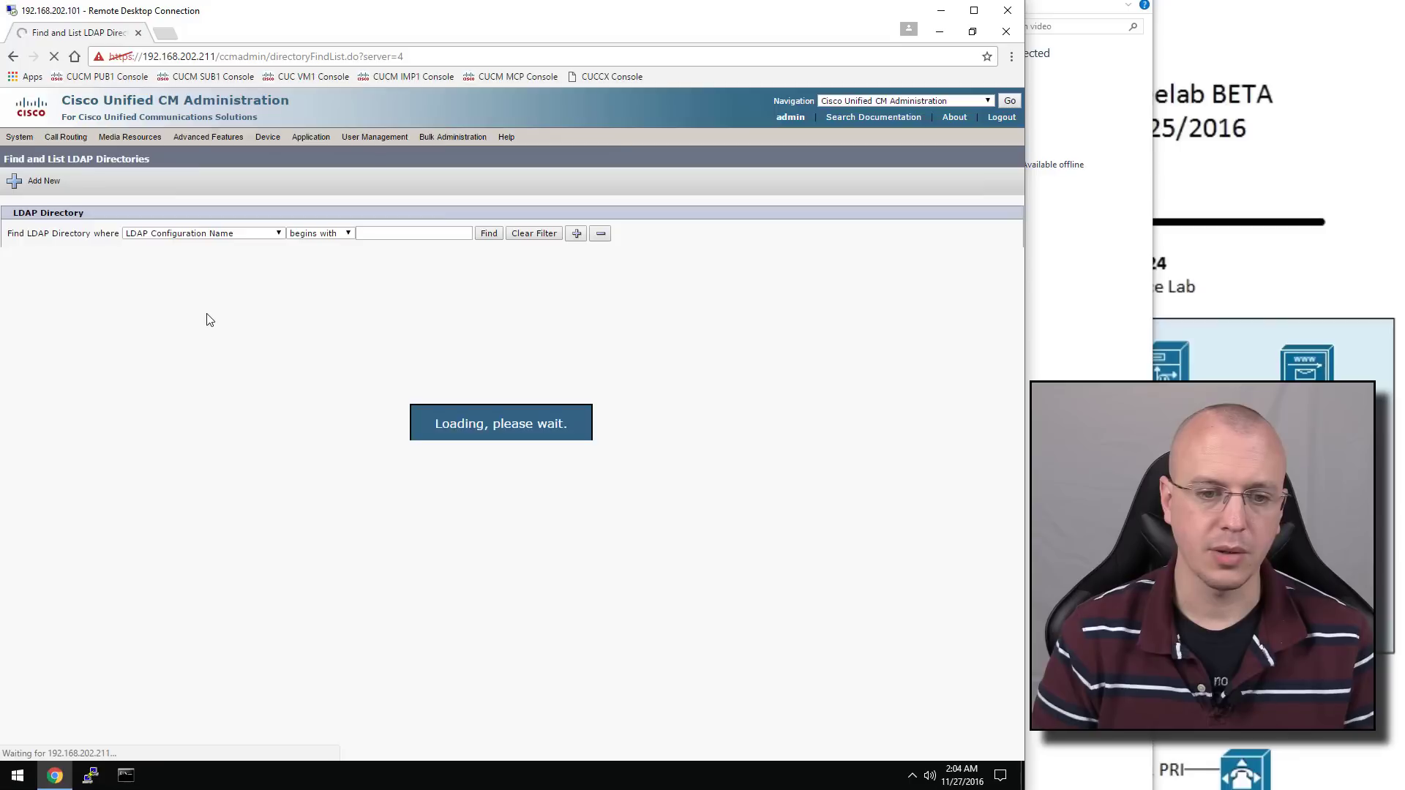
{"action": "left_click", "coordinate": [486, 233]}
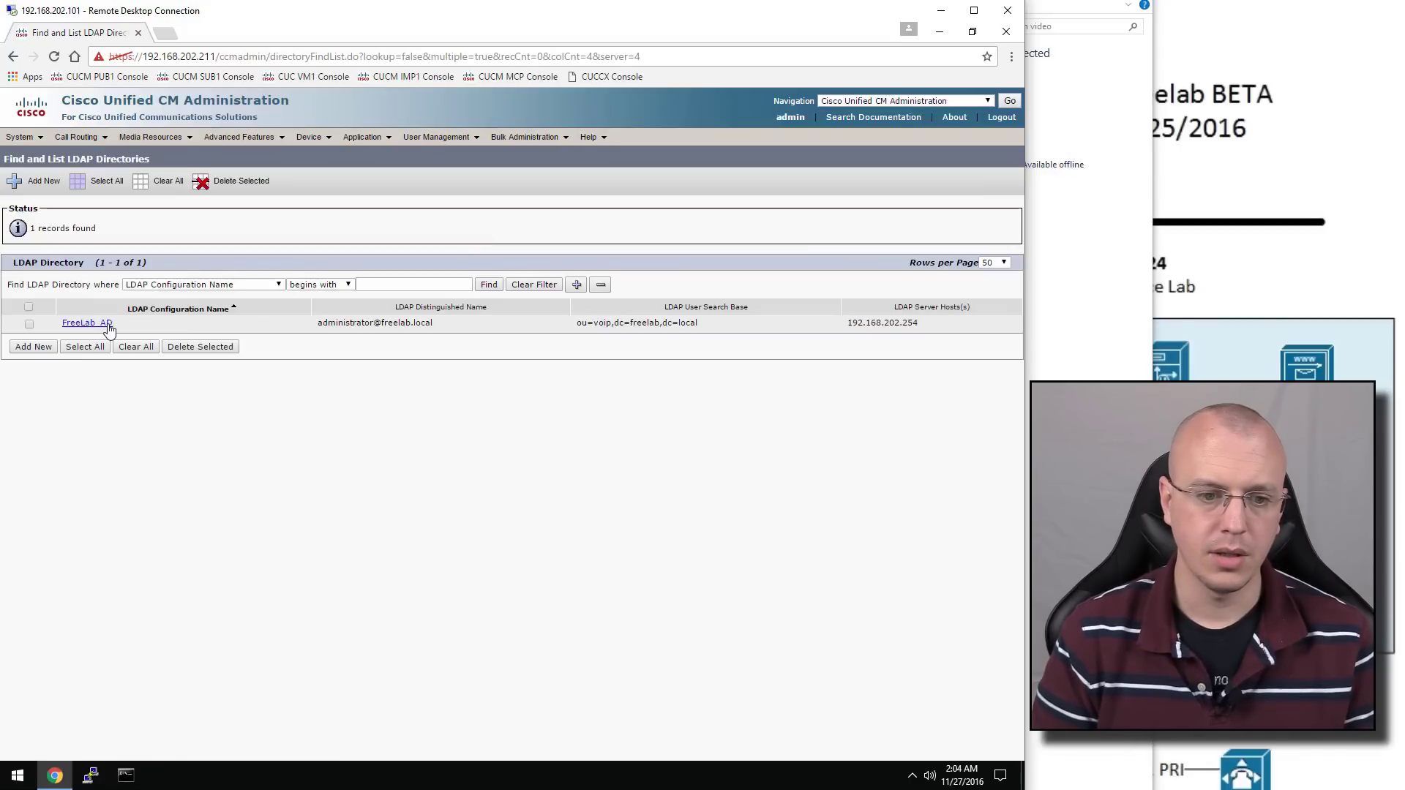
Perform a full sync of FreeLab_AD, then return to the list and reopen the directory
{"action": "left_click", "coordinate": [107, 324]}
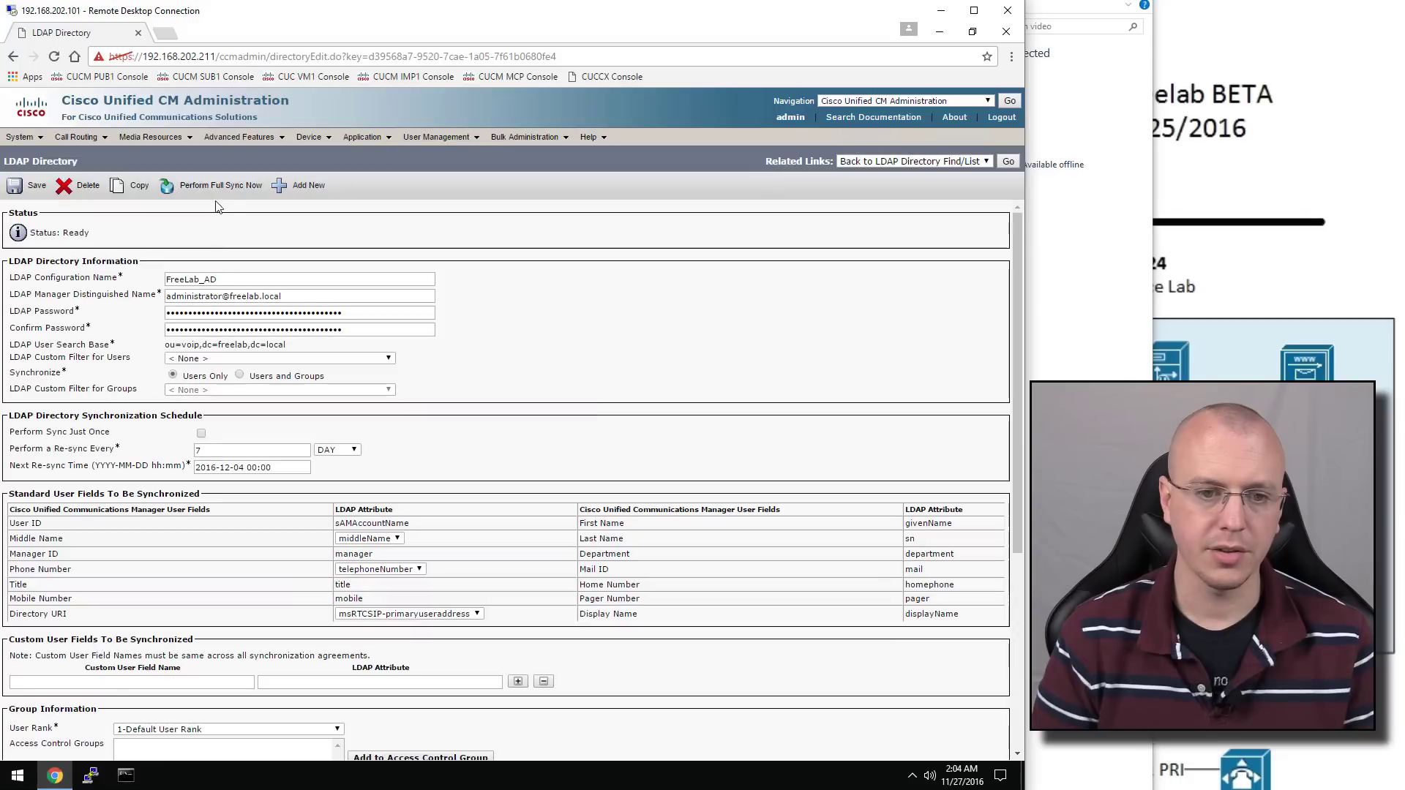
{"action": "left_click", "coordinate": [214, 186]}
{"action": "left_click", "coordinate": [572, 164]}
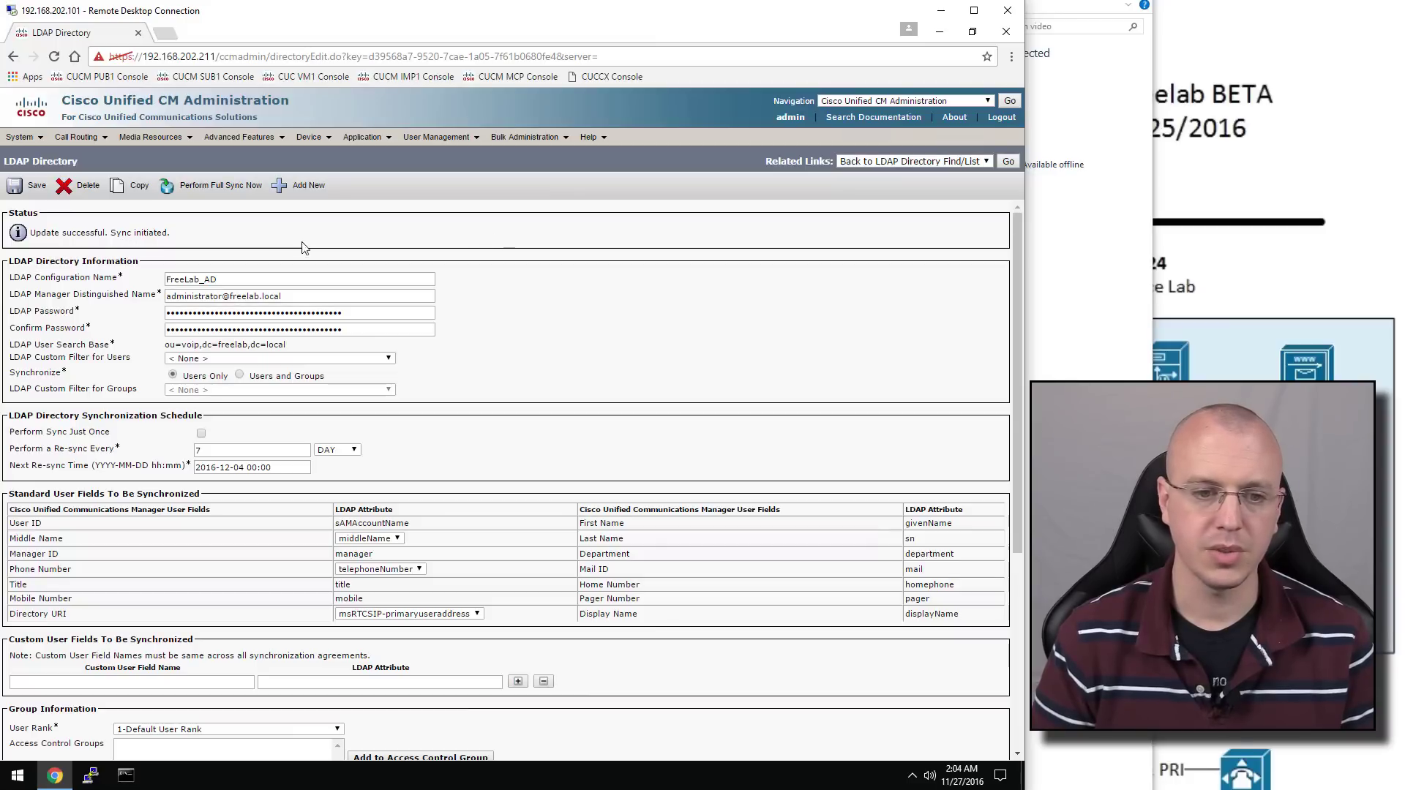
{"action": "left_click", "coordinate": [1010, 162]}
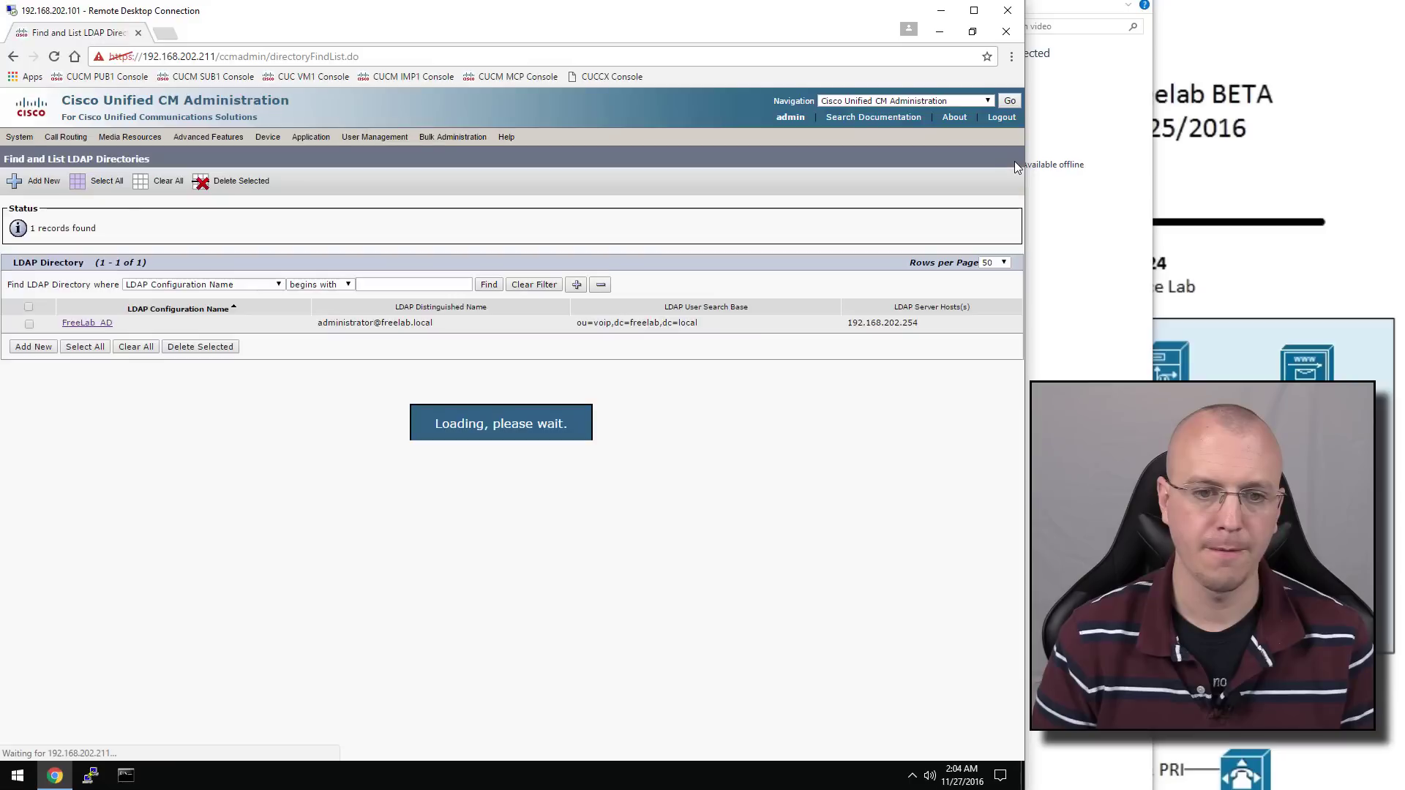
{"action": "left_click", "coordinate": [90, 324]}
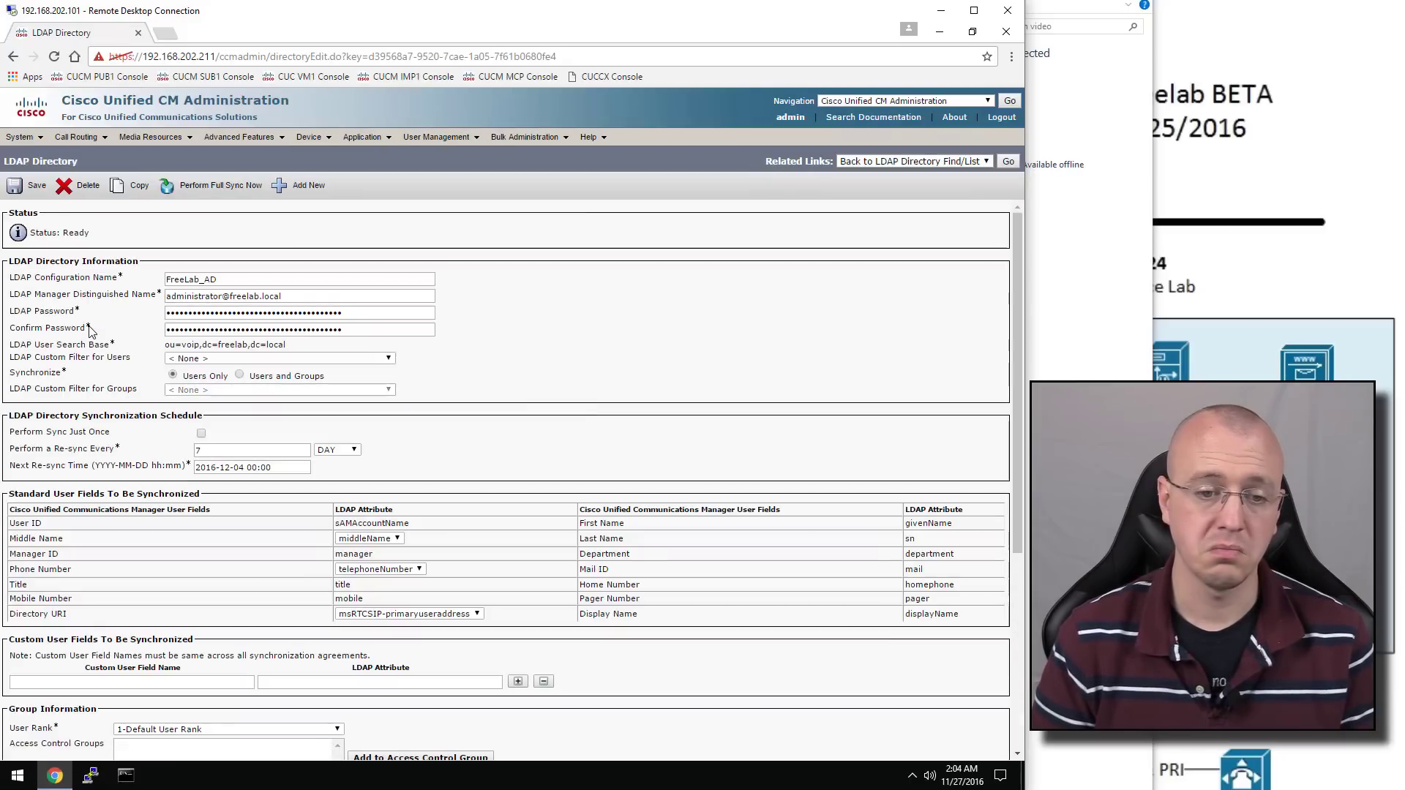
List the end users, confirming four Enabled LDAP Synchronized Users
{"action": "mouse_move", "coordinate": [431, 138]}
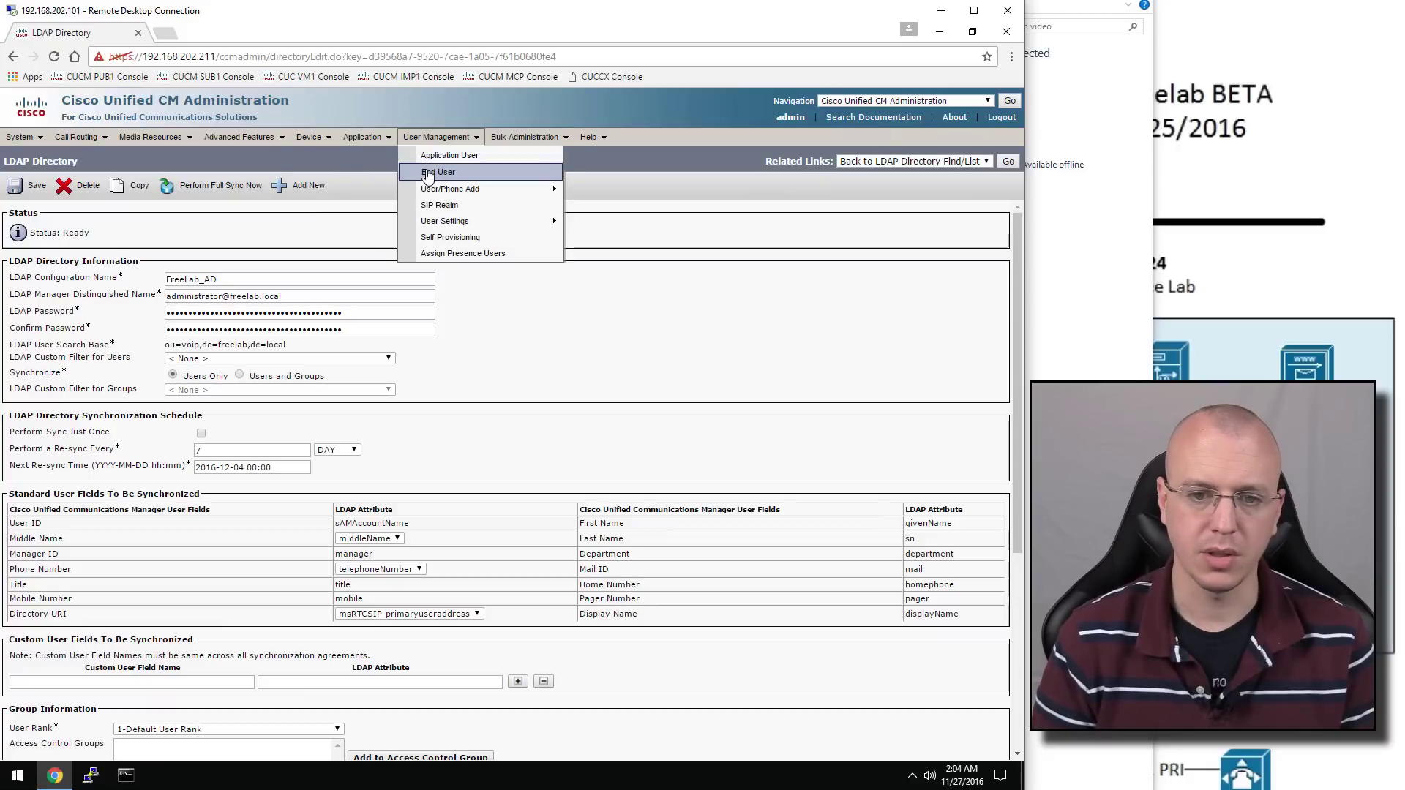
{"action": "left_click", "coordinate": [426, 172]}
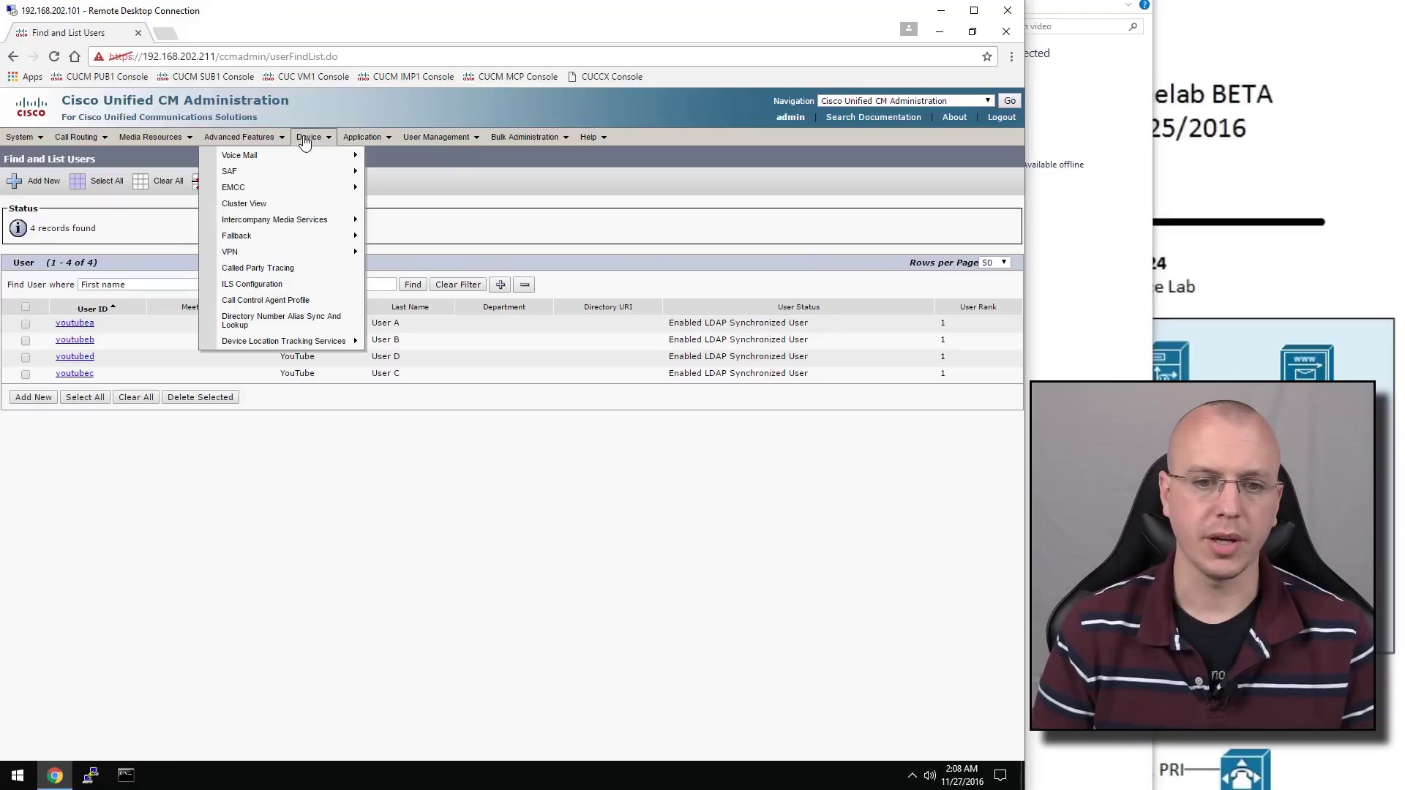
Start adding a new phone with Cisco IP Communicator as the phone type
{"action": "left_click", "coordinate": [331, 206]}
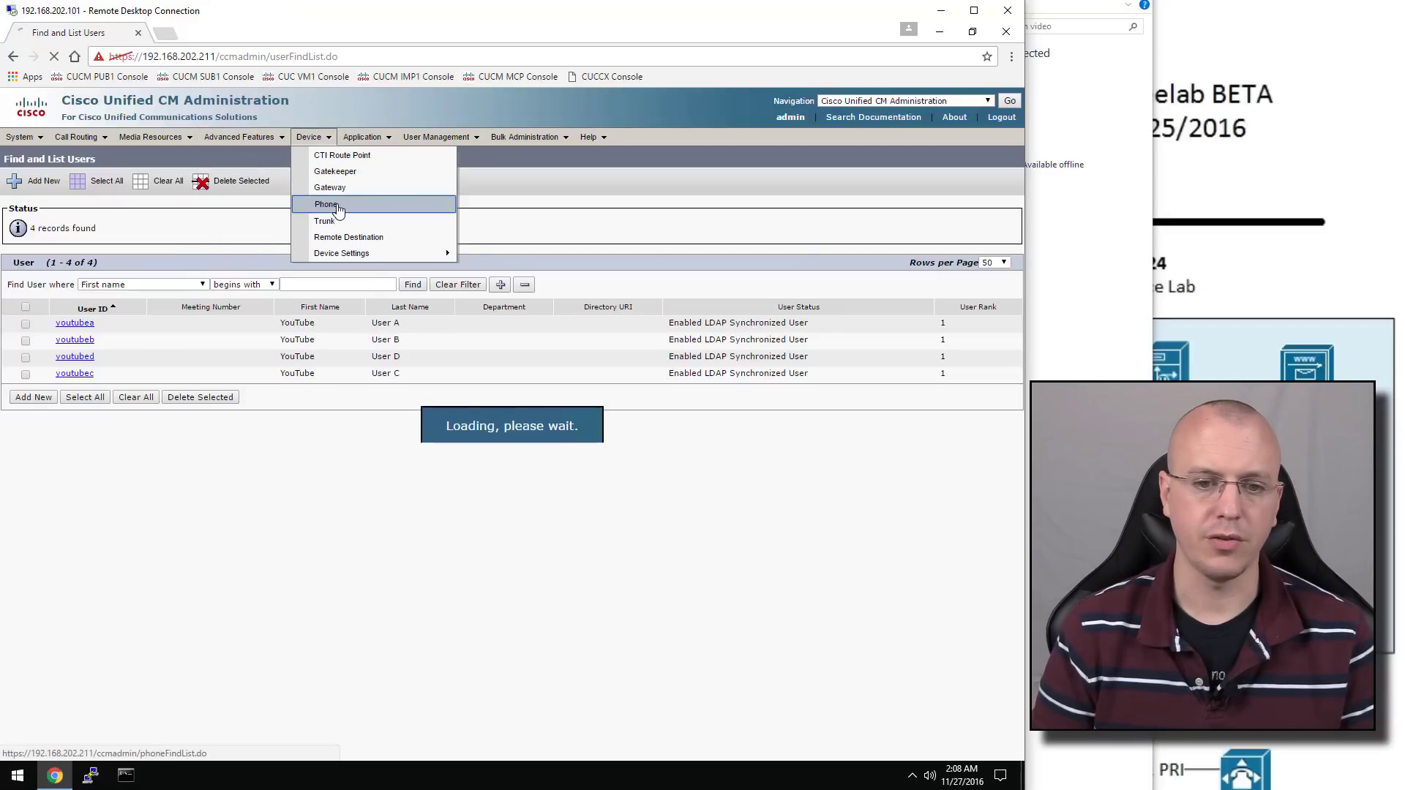
{"action": "left_click", "coordinate": [436, 286]}
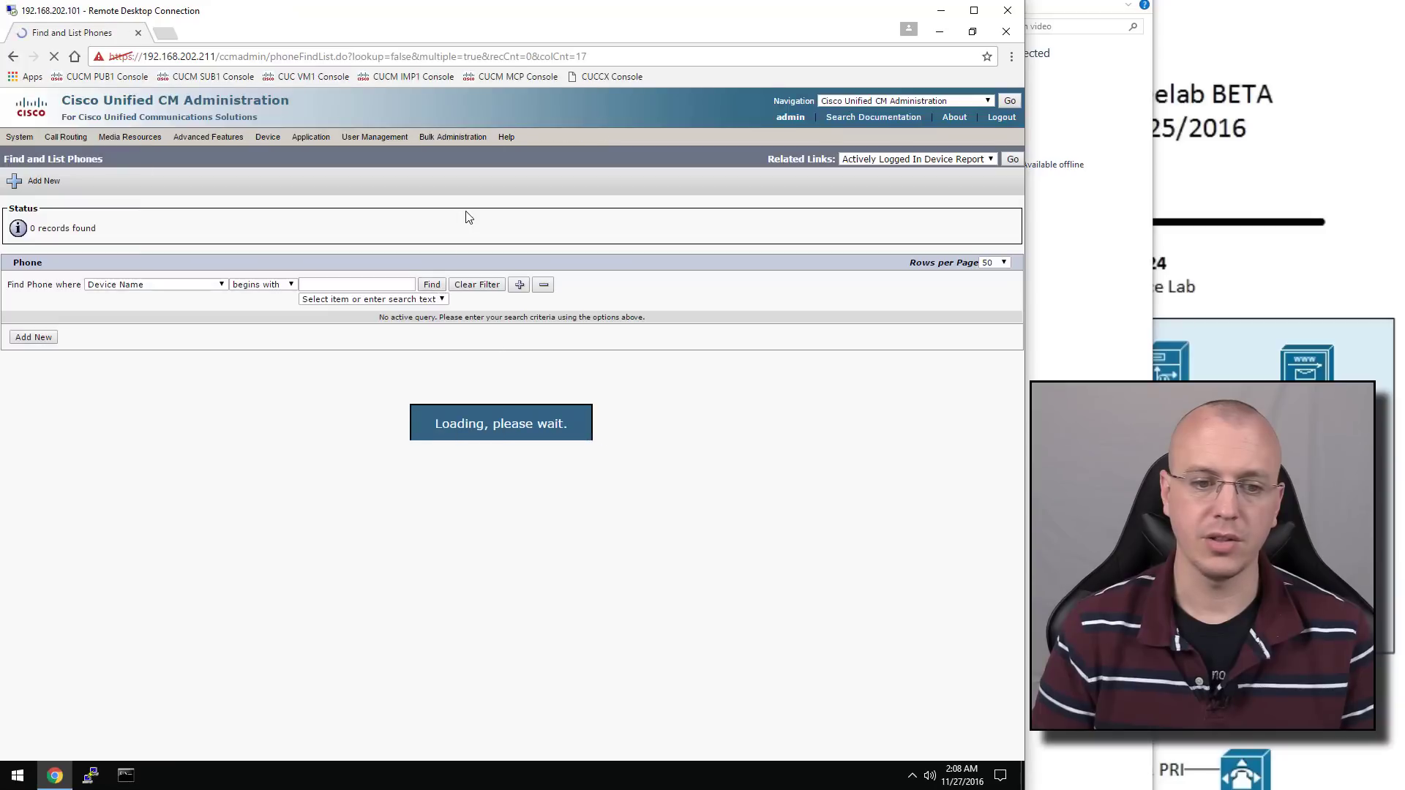
{"action": "left_click", "coordinate": [33, 338]}
{"action": "left_click", "coordinate": [245, 282]}
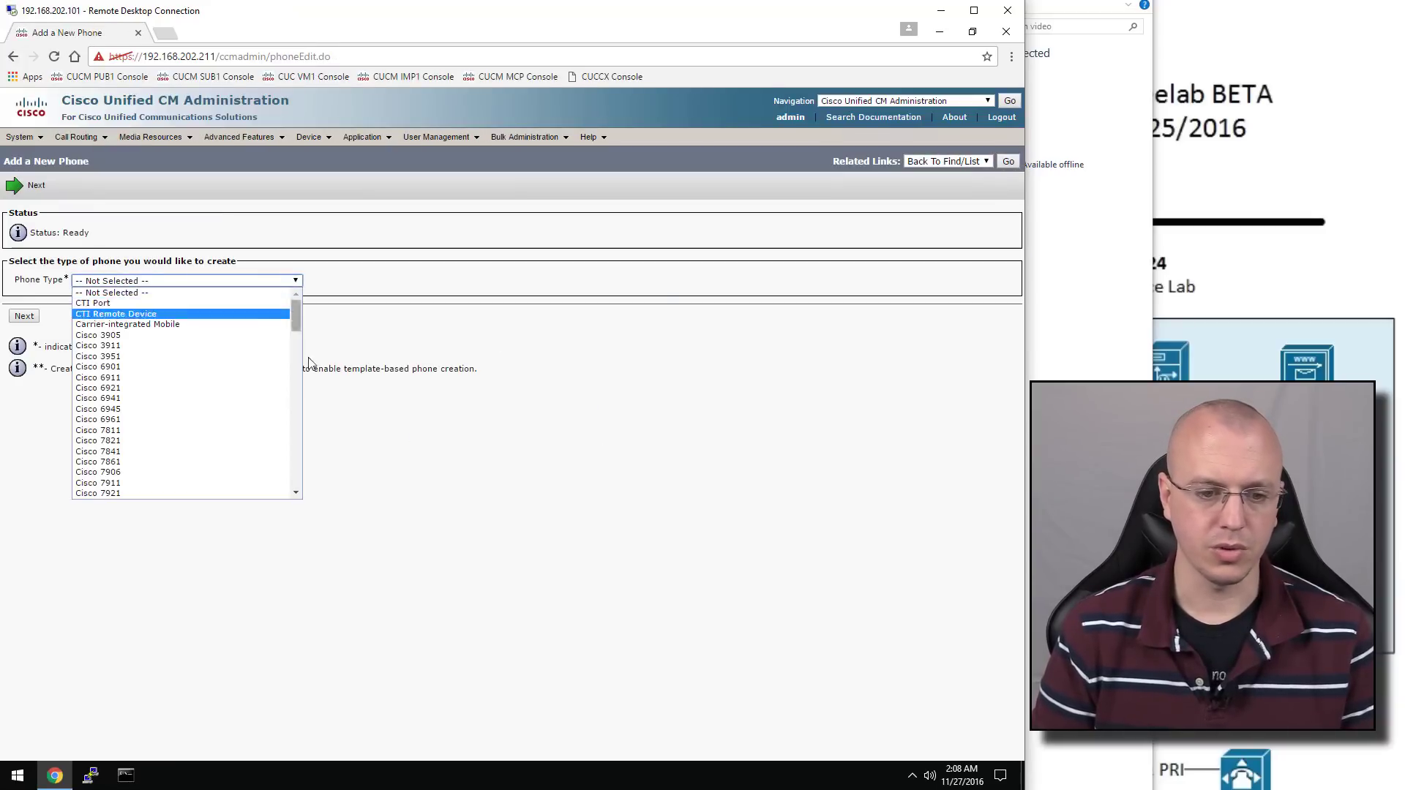
{"action": "left_click", "coordinate": [307, 359]}
{"action": "left_click", "coordinate": [270, 285]}
{"action": "left_click_drag", "start_coordinate": [296, 308], "coordinate": [320, 408]}
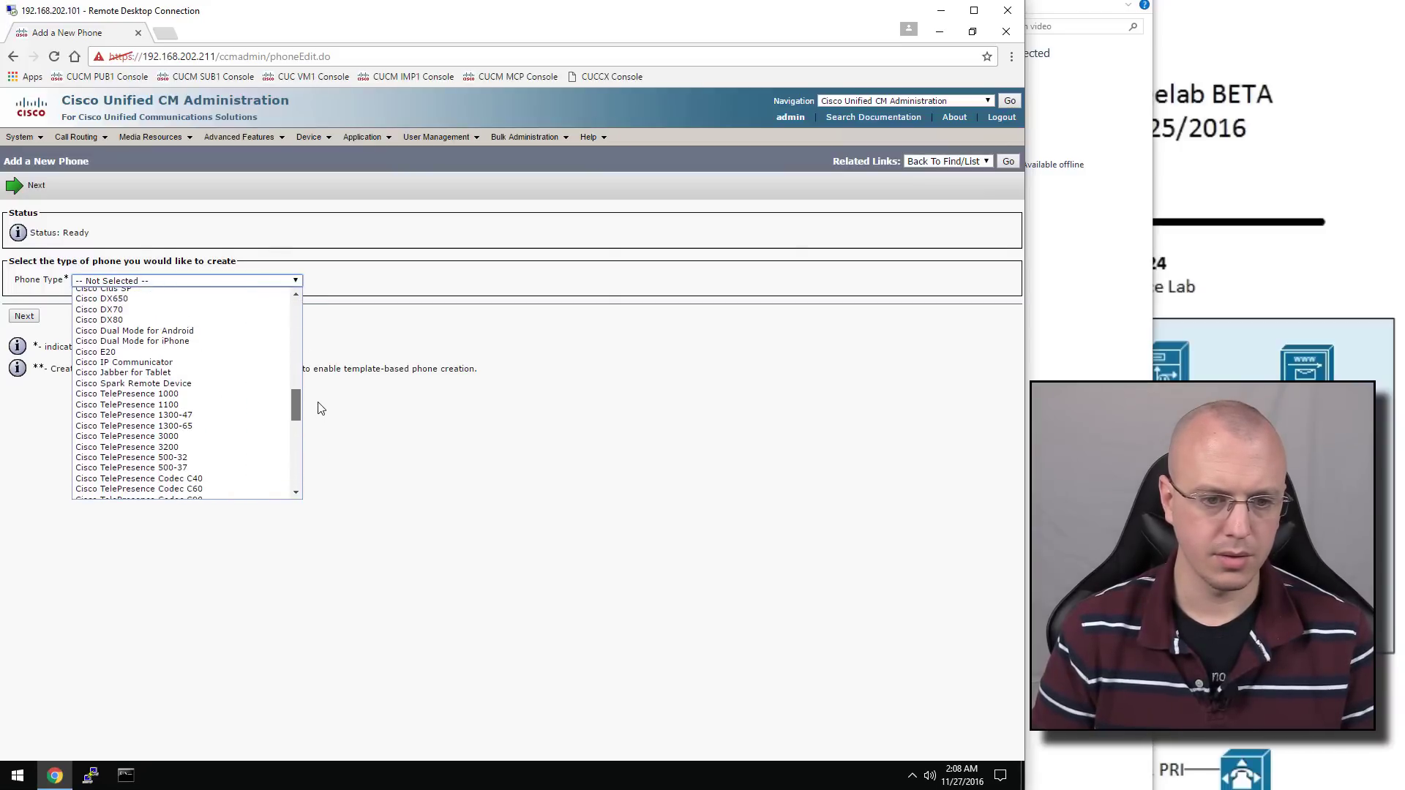
{"action": "left_click", "coordinate": [192, 362]}
Choose SIP as the device protocol and continue to the configuration form
{"action": "left_click", "coordinate": [24, 316]}
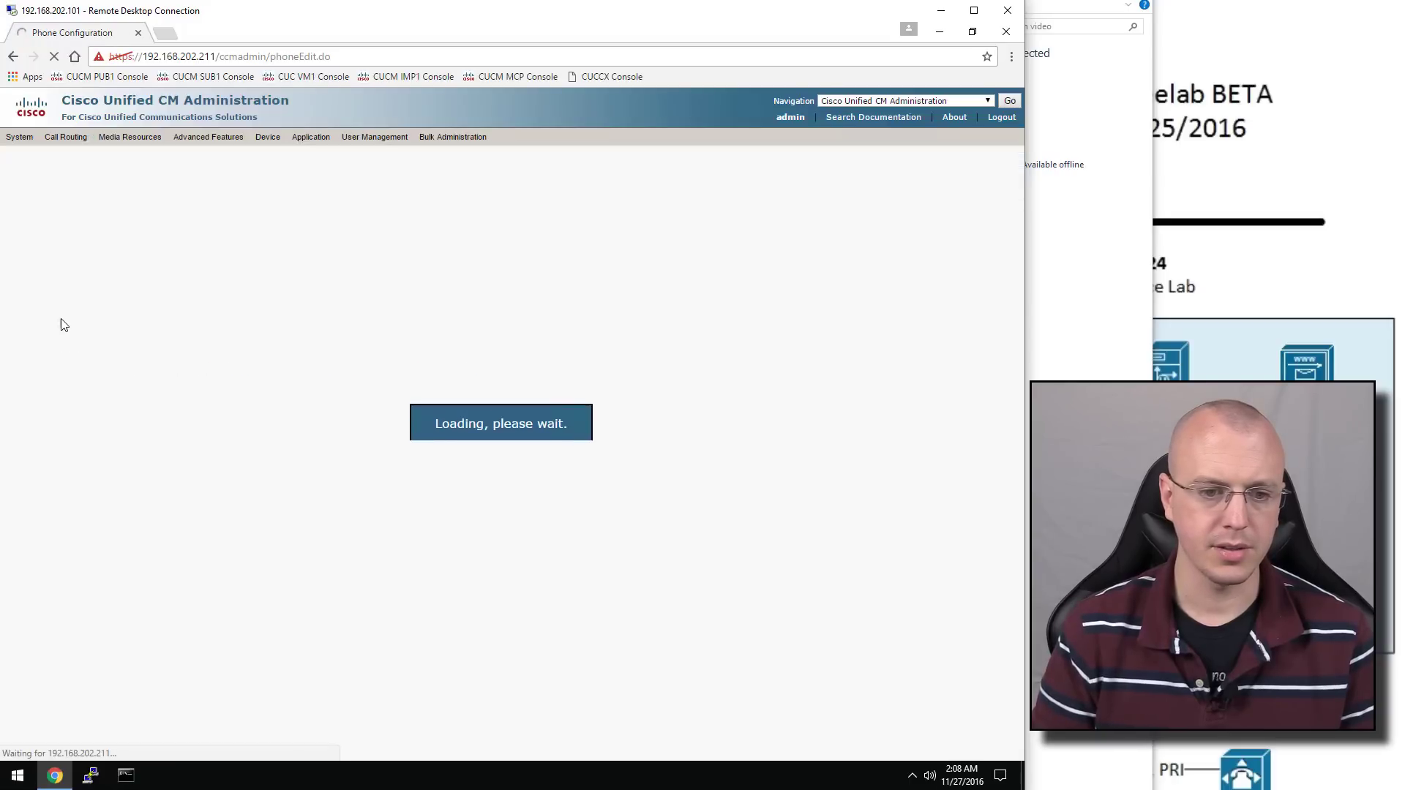
{"action": "left_click", "coordinate": [168, 293]}
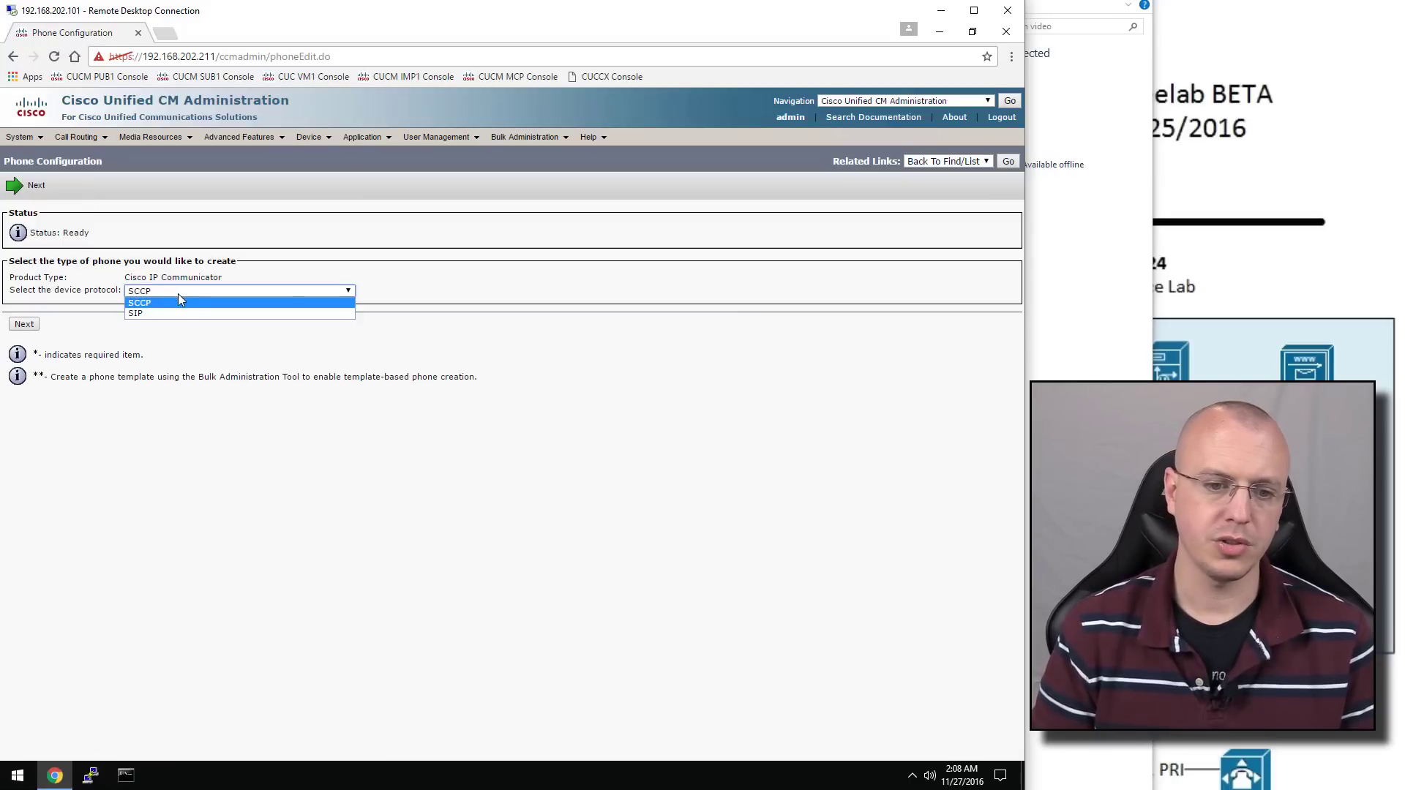
{"action": "left_click", "coordinate": [185, 315]}
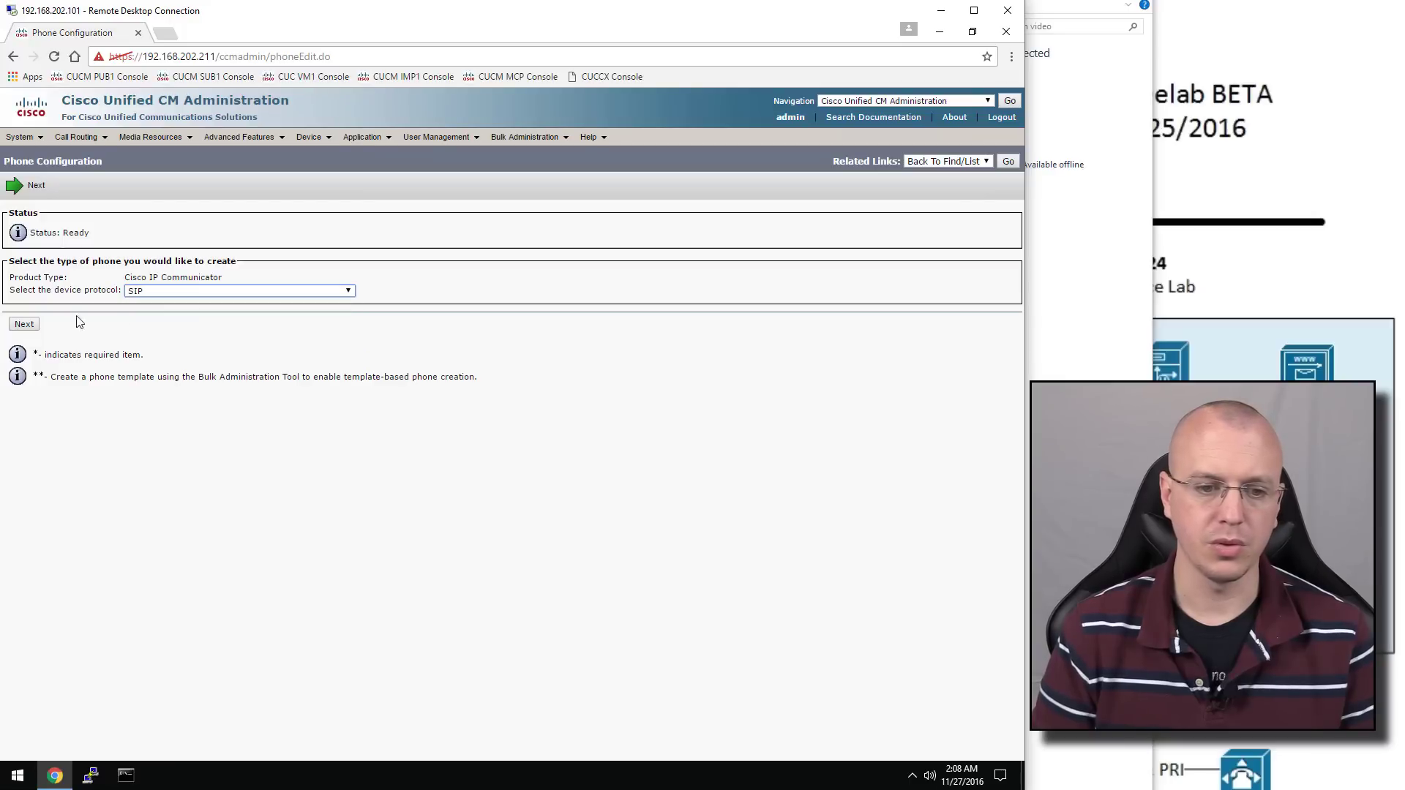
{"action": "left_click", "coordinate": [26, 327]}
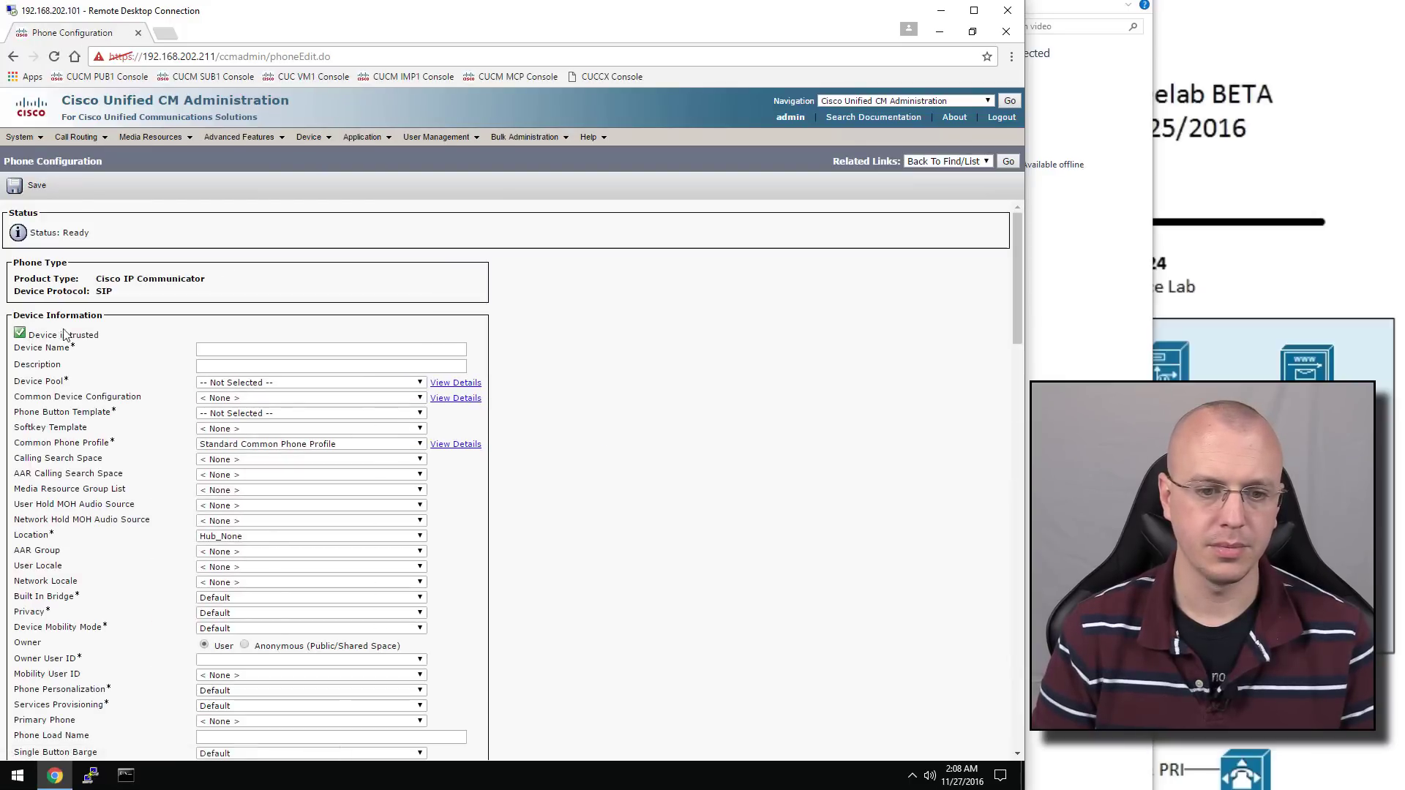
Name the device YTA and describe it as 'YouTube User A's CIPC'
{"action": "left_click", "coordinate": [226, 349]}
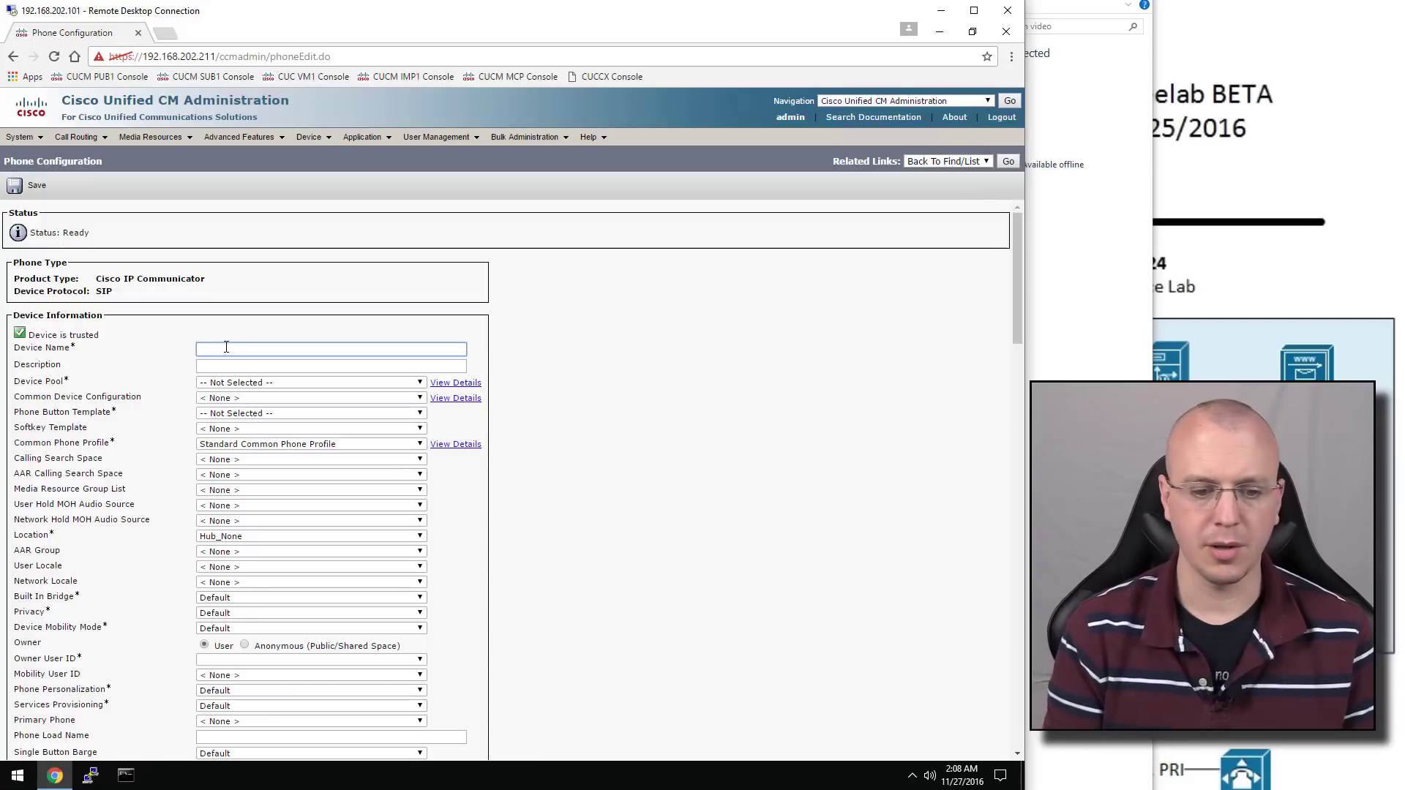
{"action": "type", "text": "TYA"}
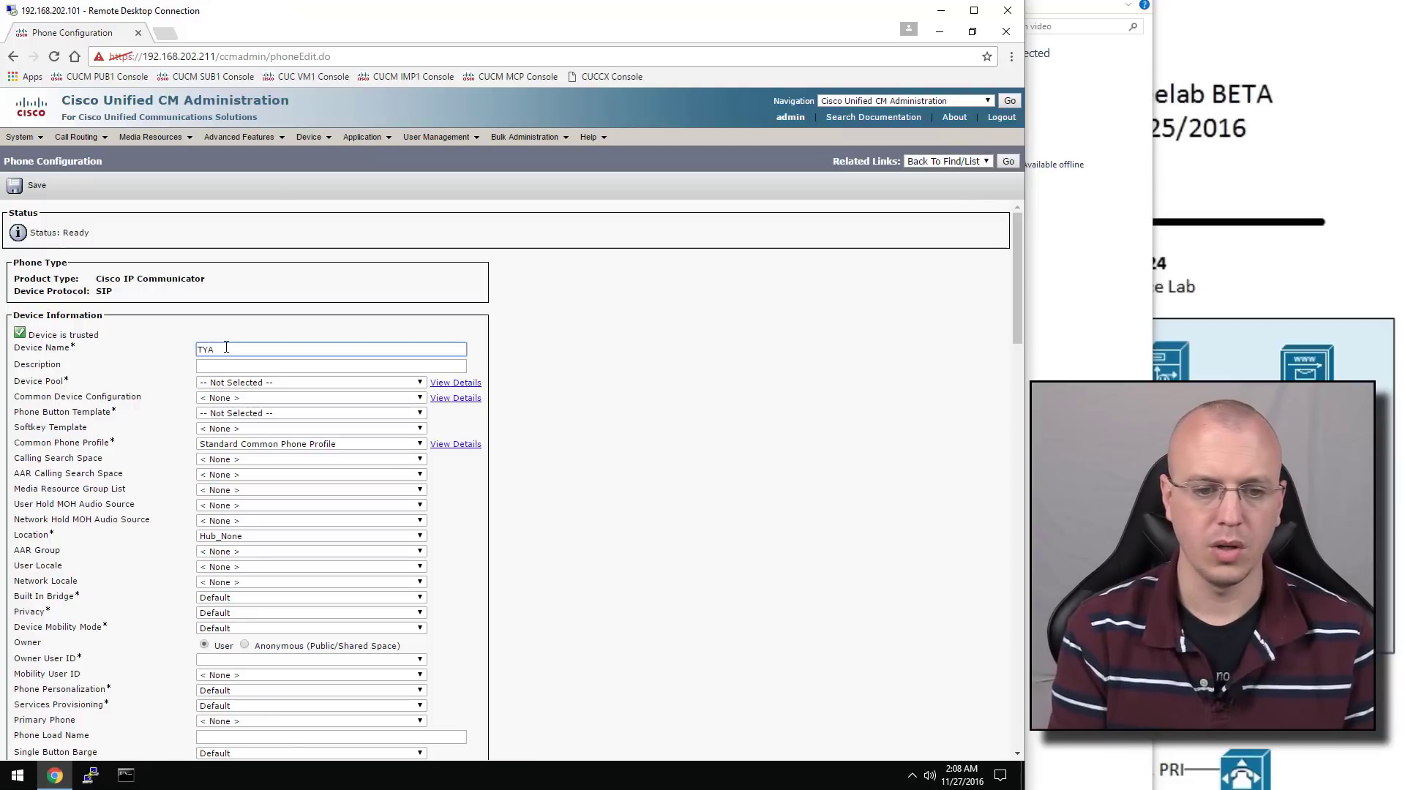
{"action": "key", "text": "BackSpace"}
{"action": "key", "text": "BackSpace"}
{"action": "key", "text": "BackSpace"}
{"action": "type", "text": "YTA"}
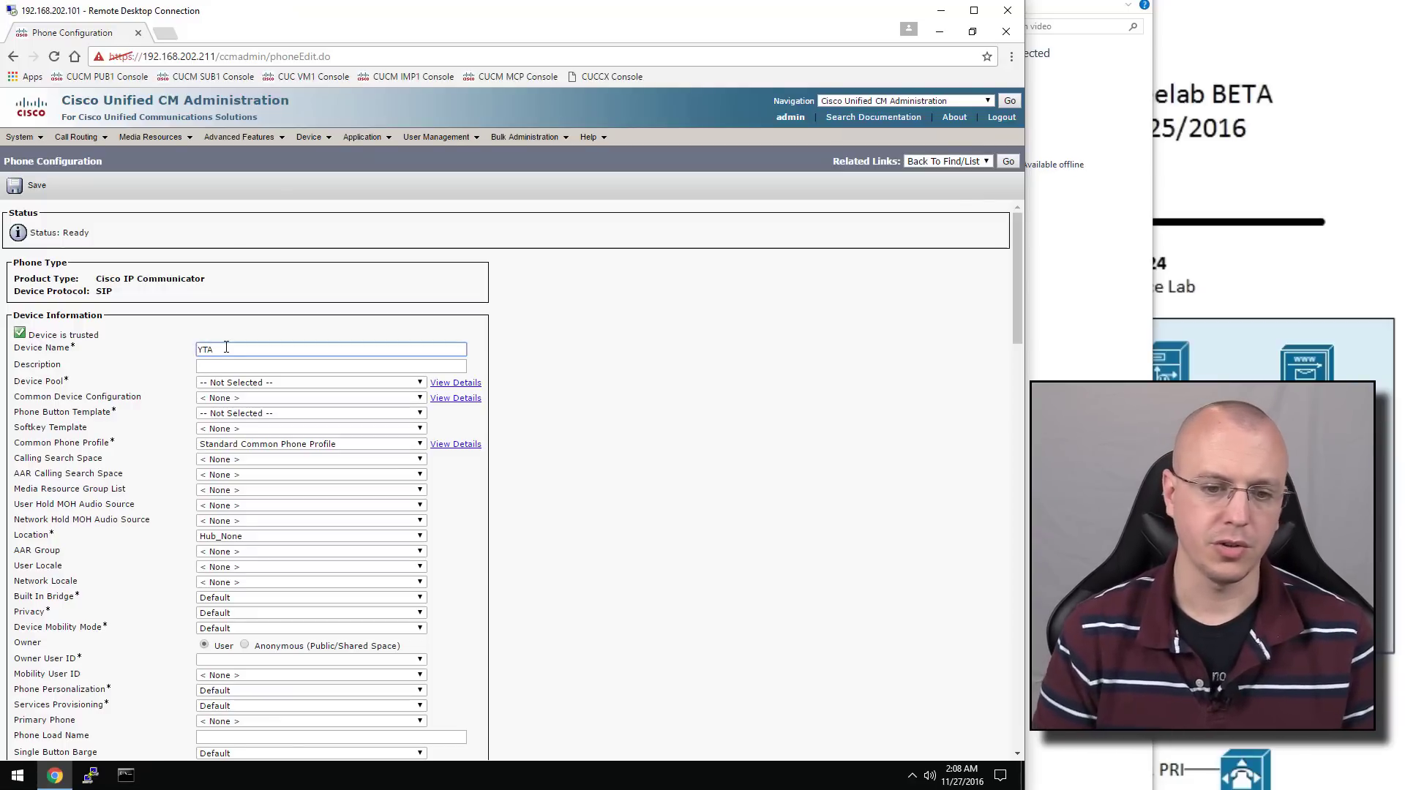
{"action": "left_click", "coordinate": [240, 366]}
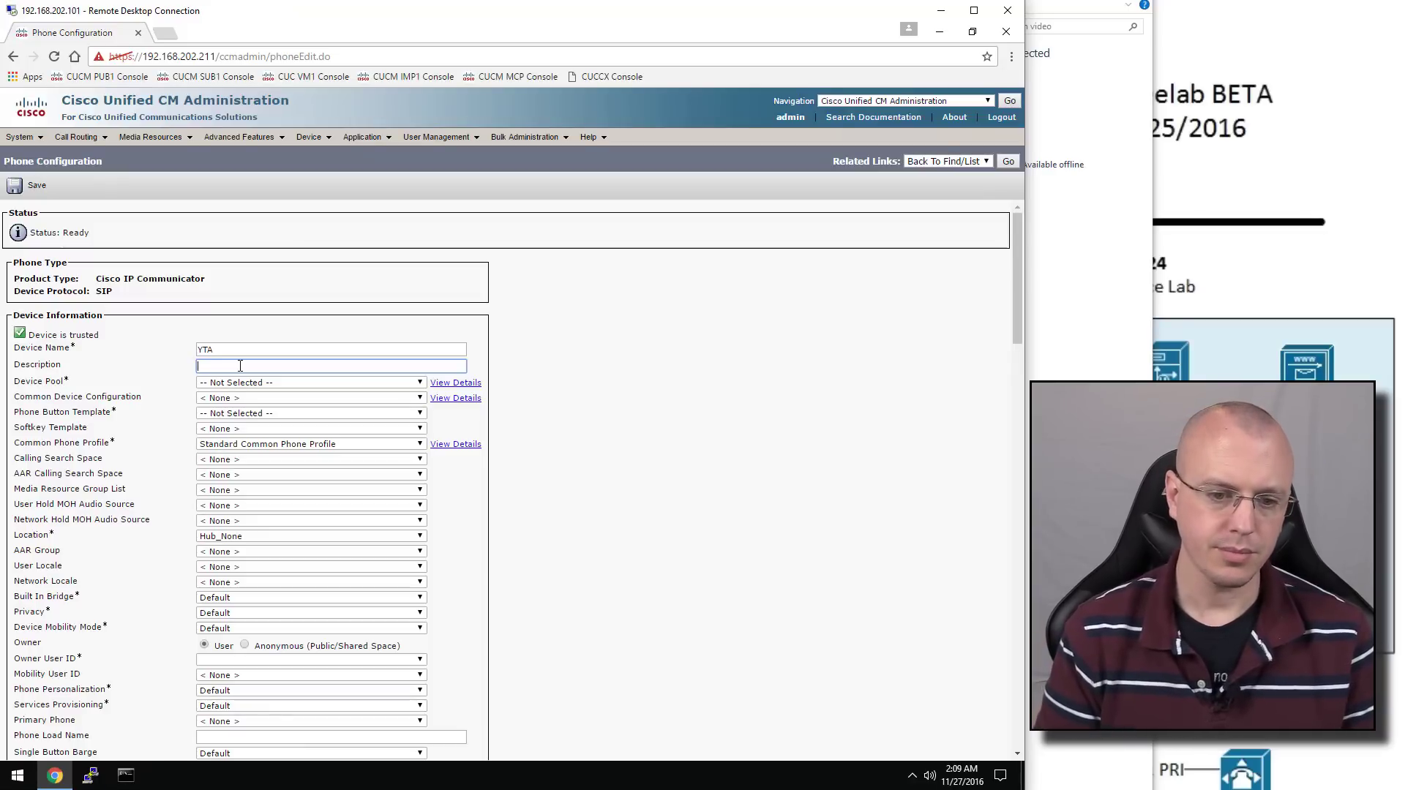
{"action": "type", "text": "Tube User A"}
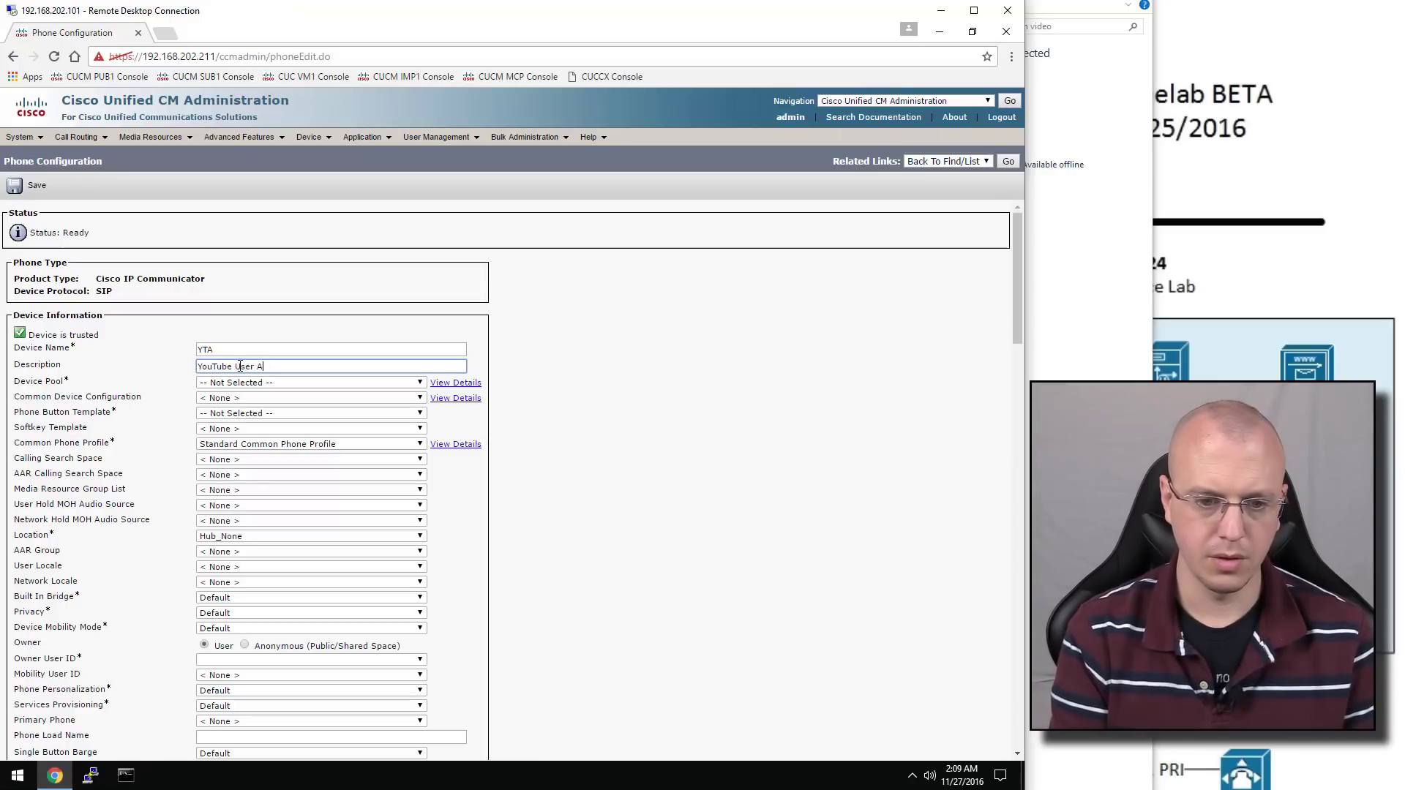
{"action": "type", "text": "'s CIPC"}
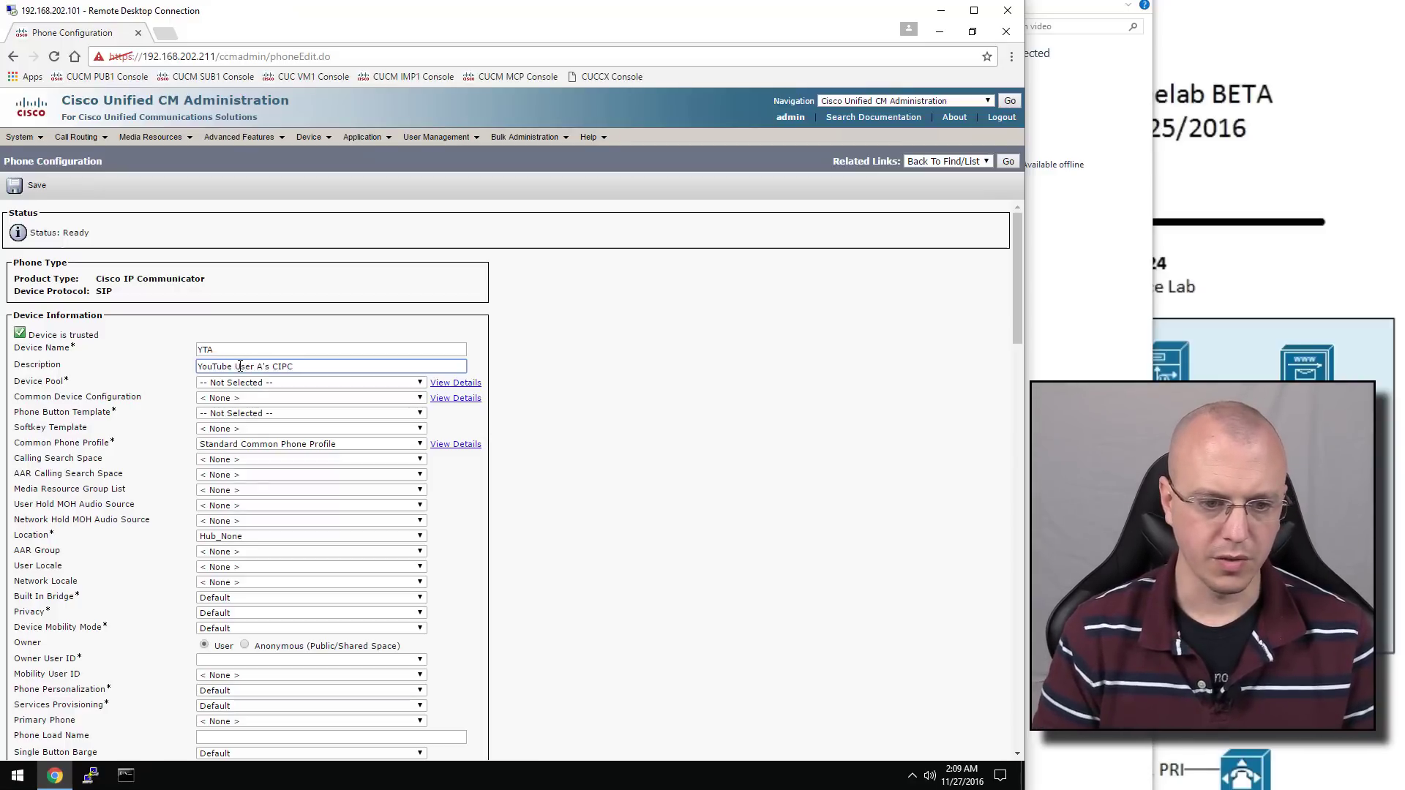
Set device pool to Default and phone button template to Standard CIPC SIP
{"action": "left_click", "coordinate": [255, 383]}
{"action": "left_click", "coordinate": [255, 405]}
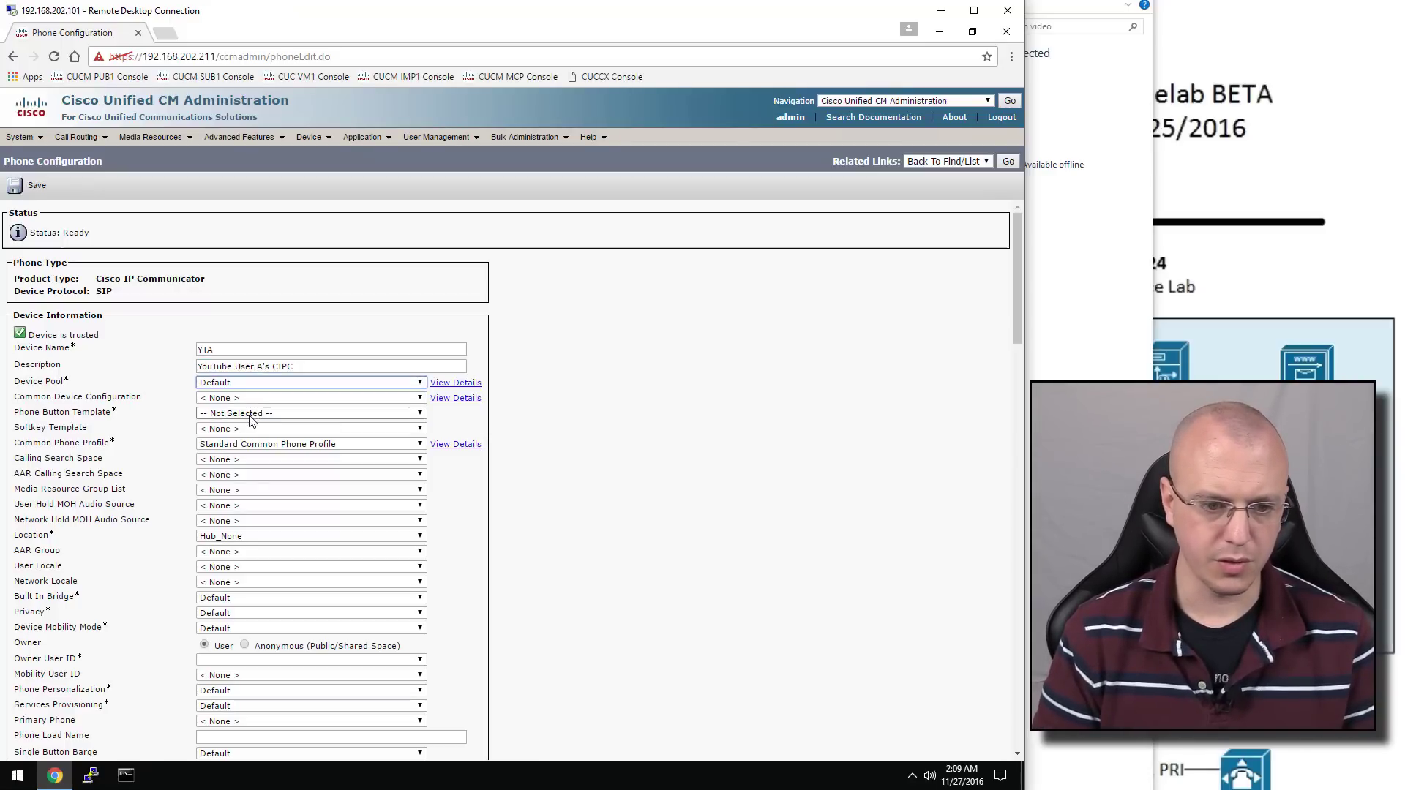
{"action": "left_click", "coordinate": [260, 414]}
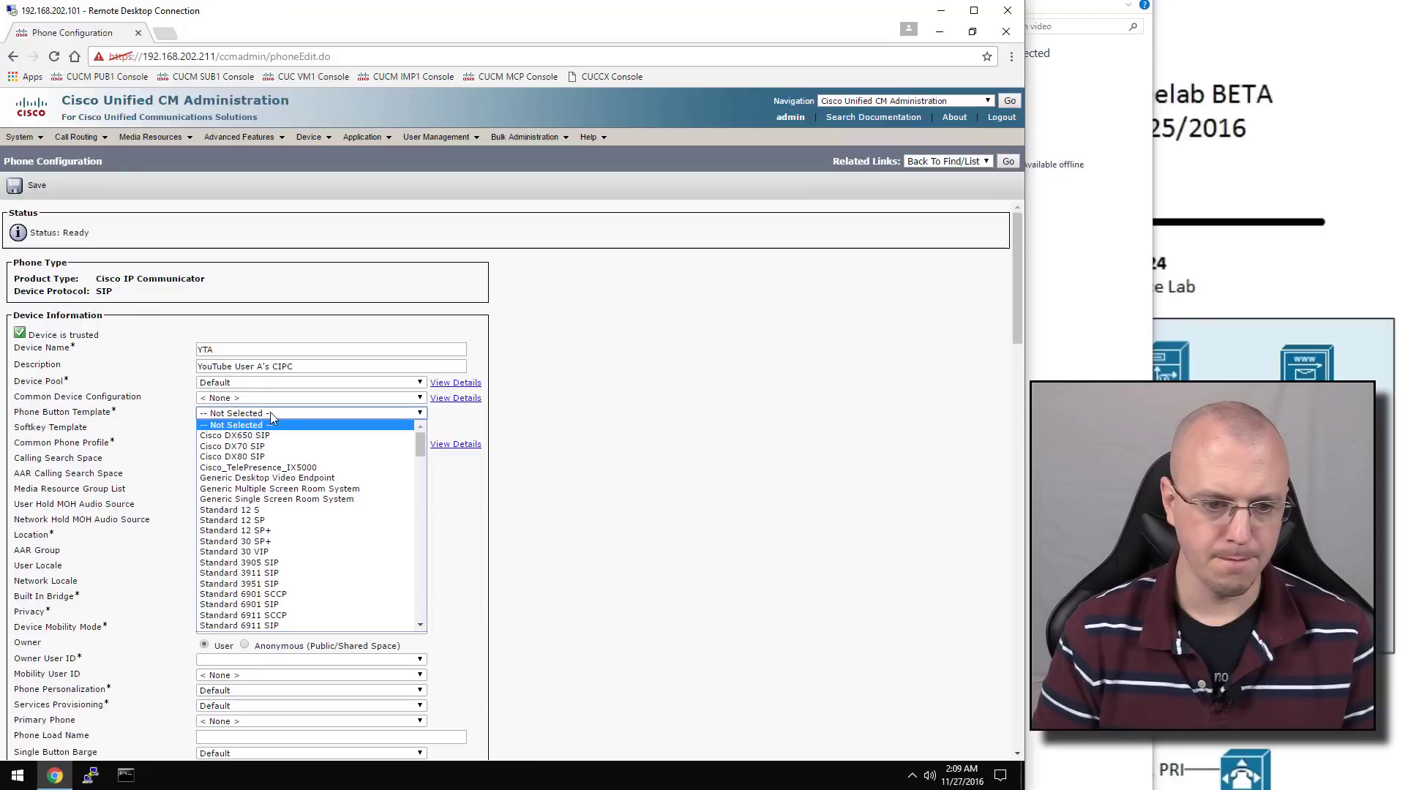
{"action": "scroll", "coordinate": [291, 512], "scroll_direction": "down", "scroll_amount": 15}
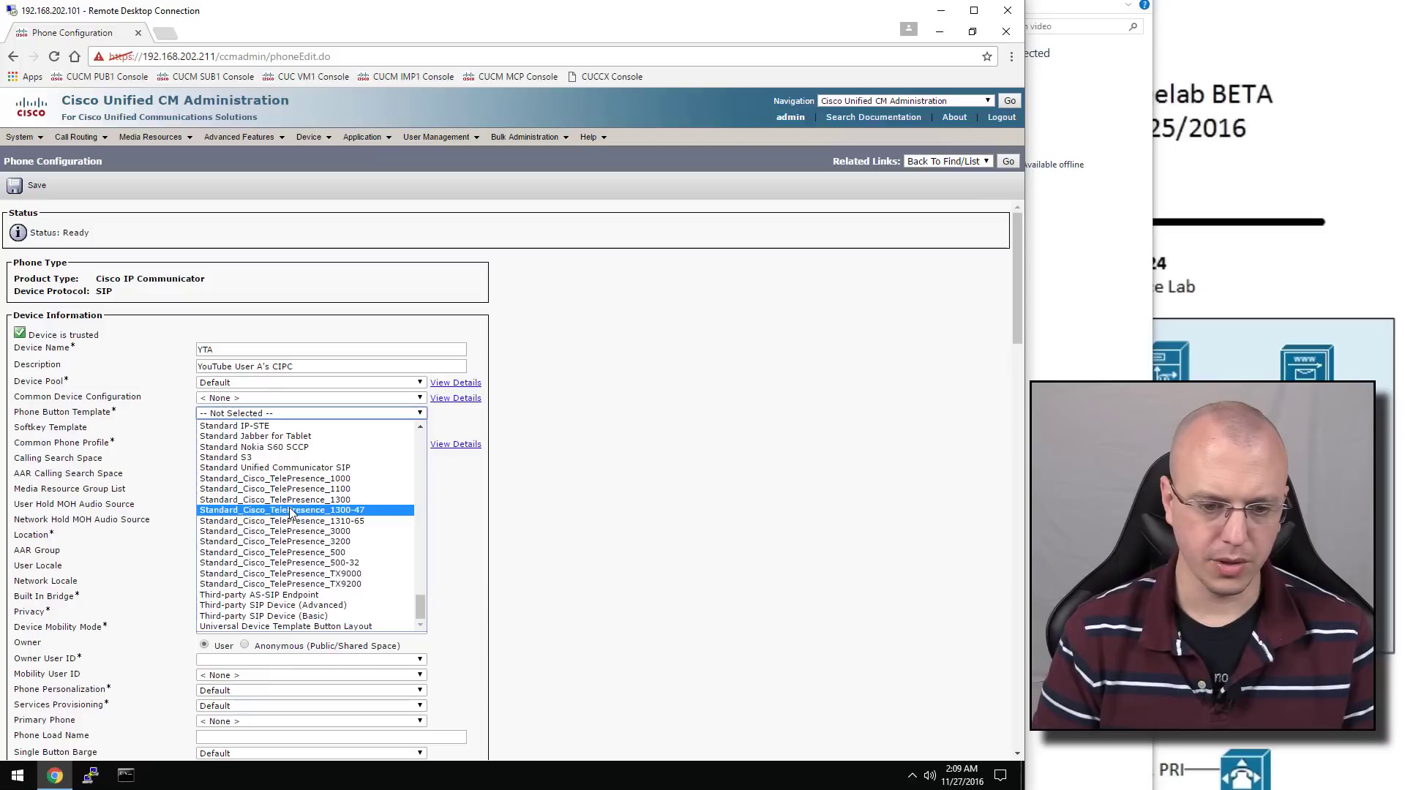
{"action": "scroll", "coordinate": [291, 513], "scroll_direction": "up", "scroll_amount": 8}
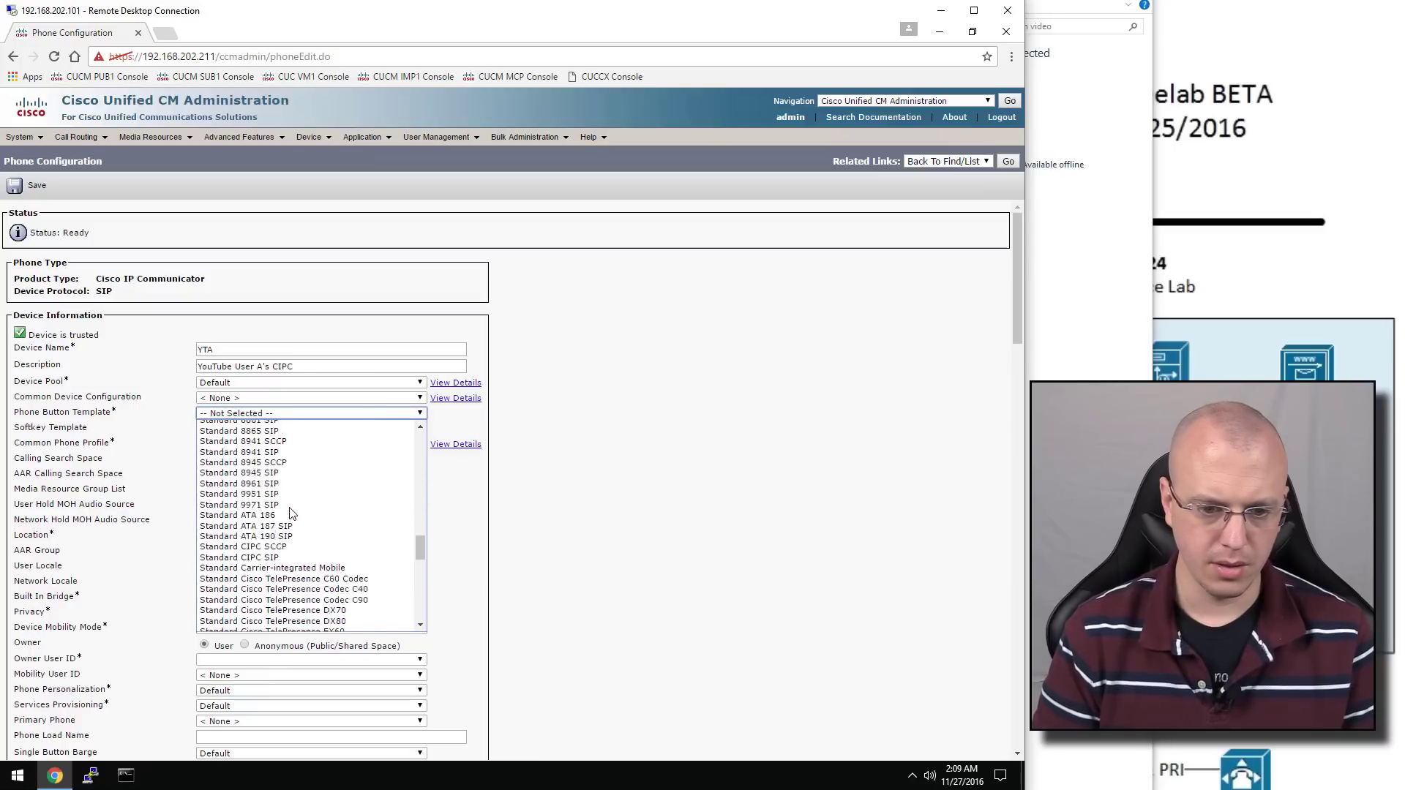
{"action": "scroll", "coordinate": [305, 630], "scroll_direction": "down", "scroll_amount": 1}
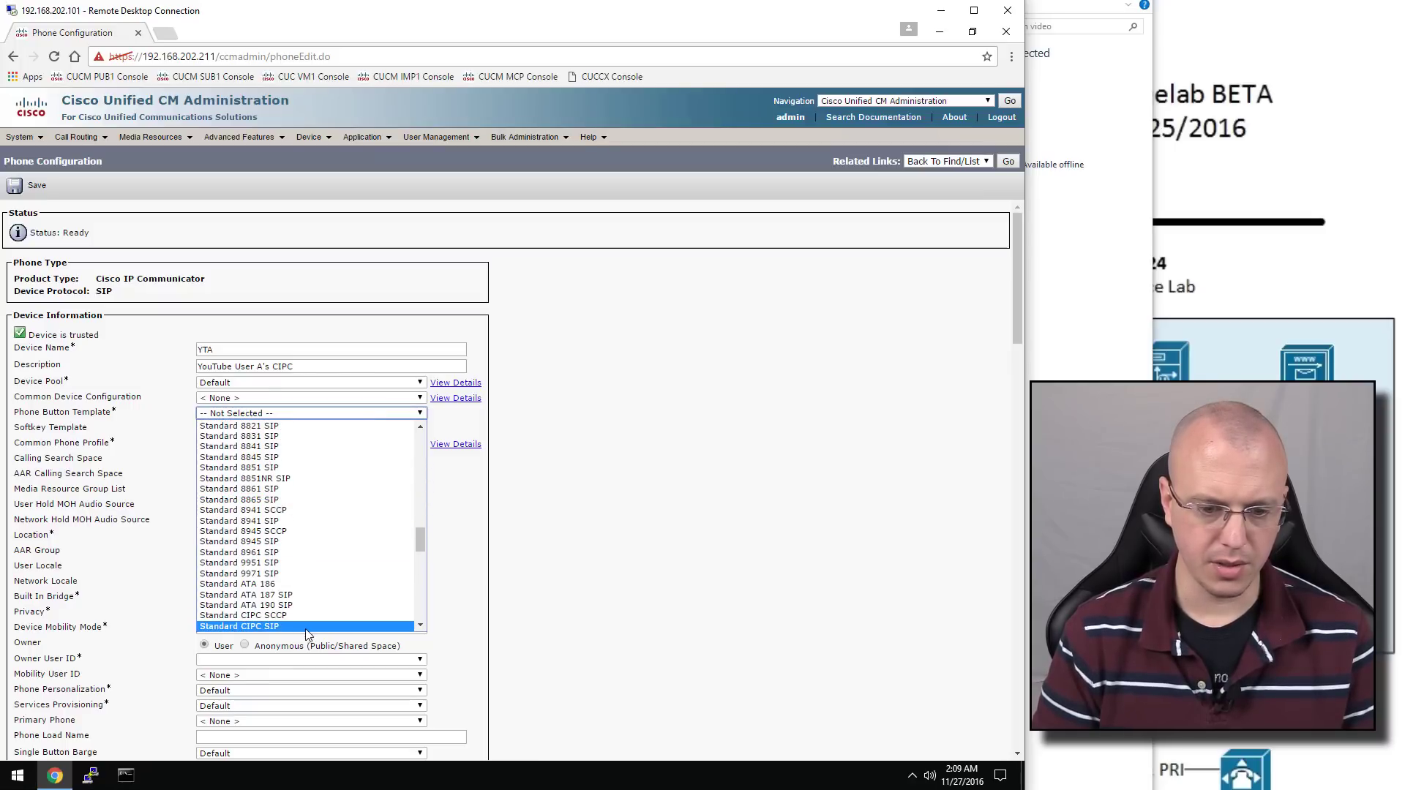
{"action": "left_click", "coordinate": [306, 626]}
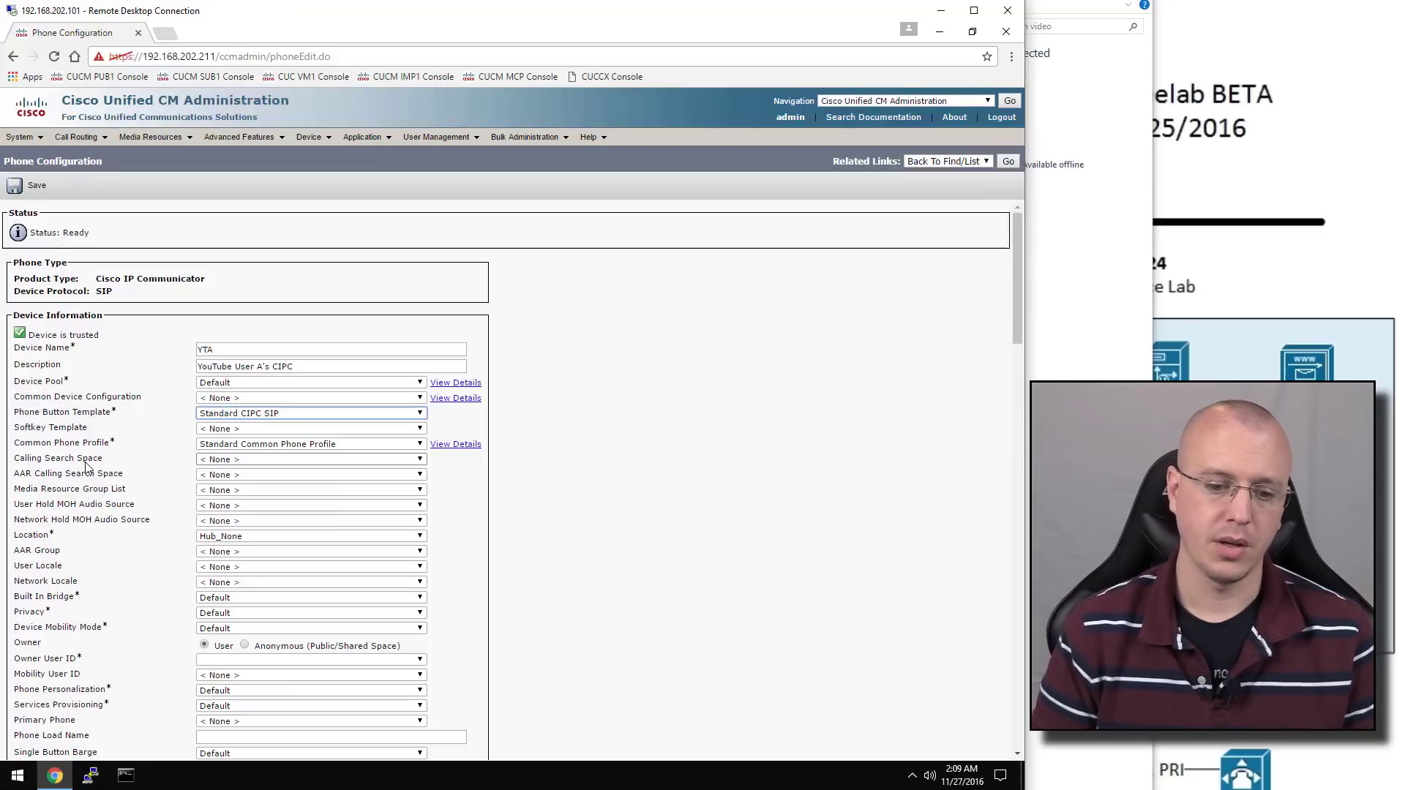
Assign YouTube User A's account as the YTA phone's Owner User ID
{"action": "left_click", "coordinate": [273, 658]}
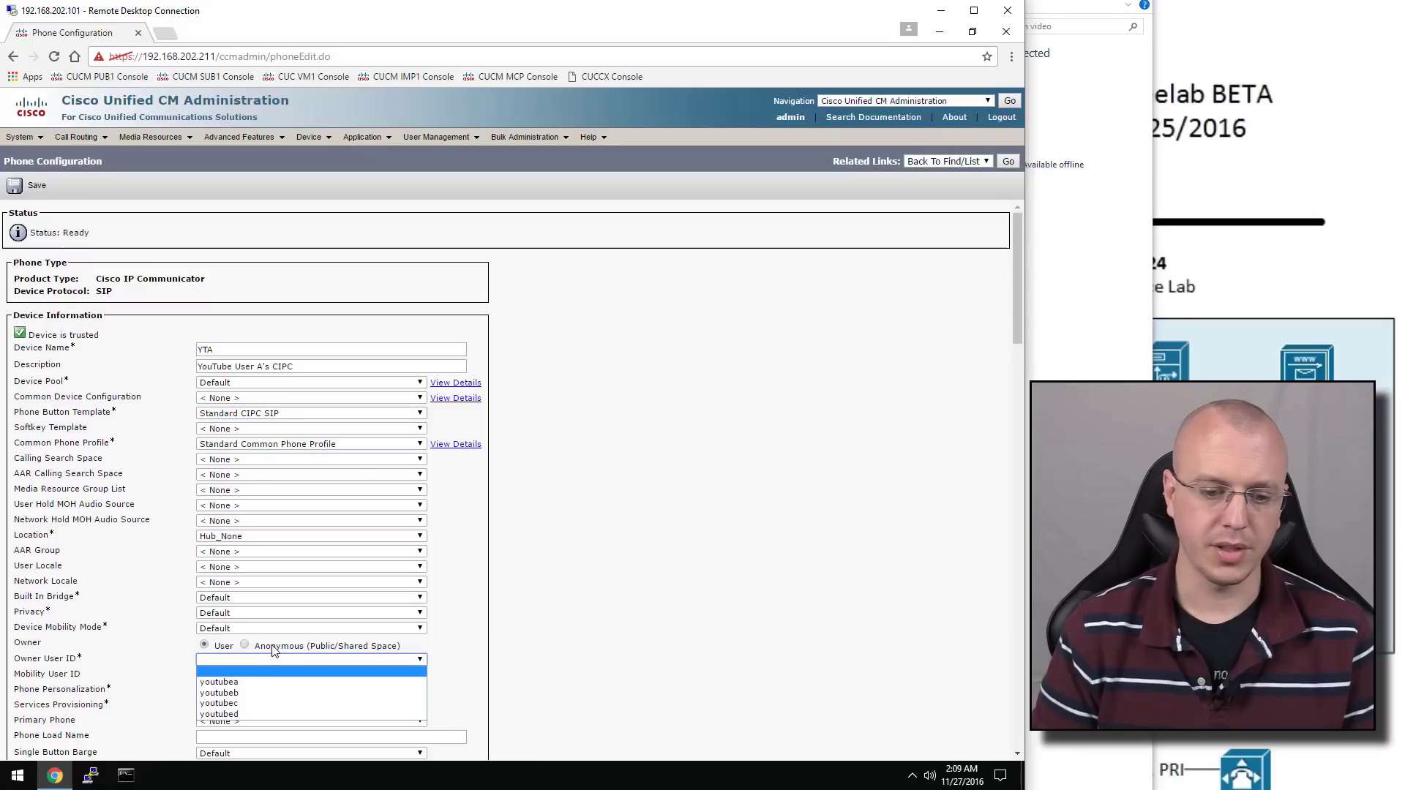
{"action": "left_click", "coordinate": [262, 682]}
{"action": "scroll", "coordinate": [488, 584], "scroll_direction": "down", "scroll_amount": 3}
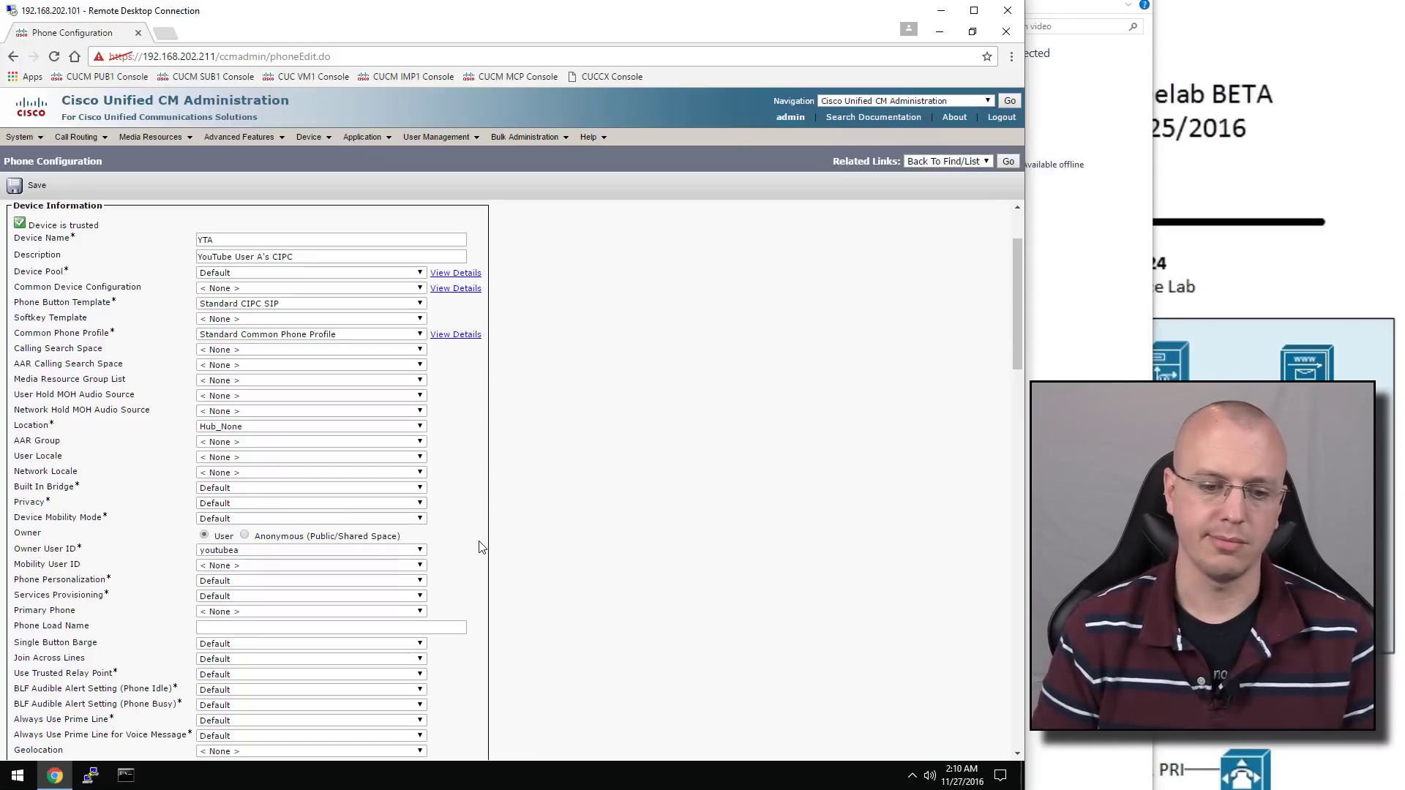
{"action": "scroll", "coordinate": [481, 547], "scroll_direction": "down", "scroll_amount": 1}
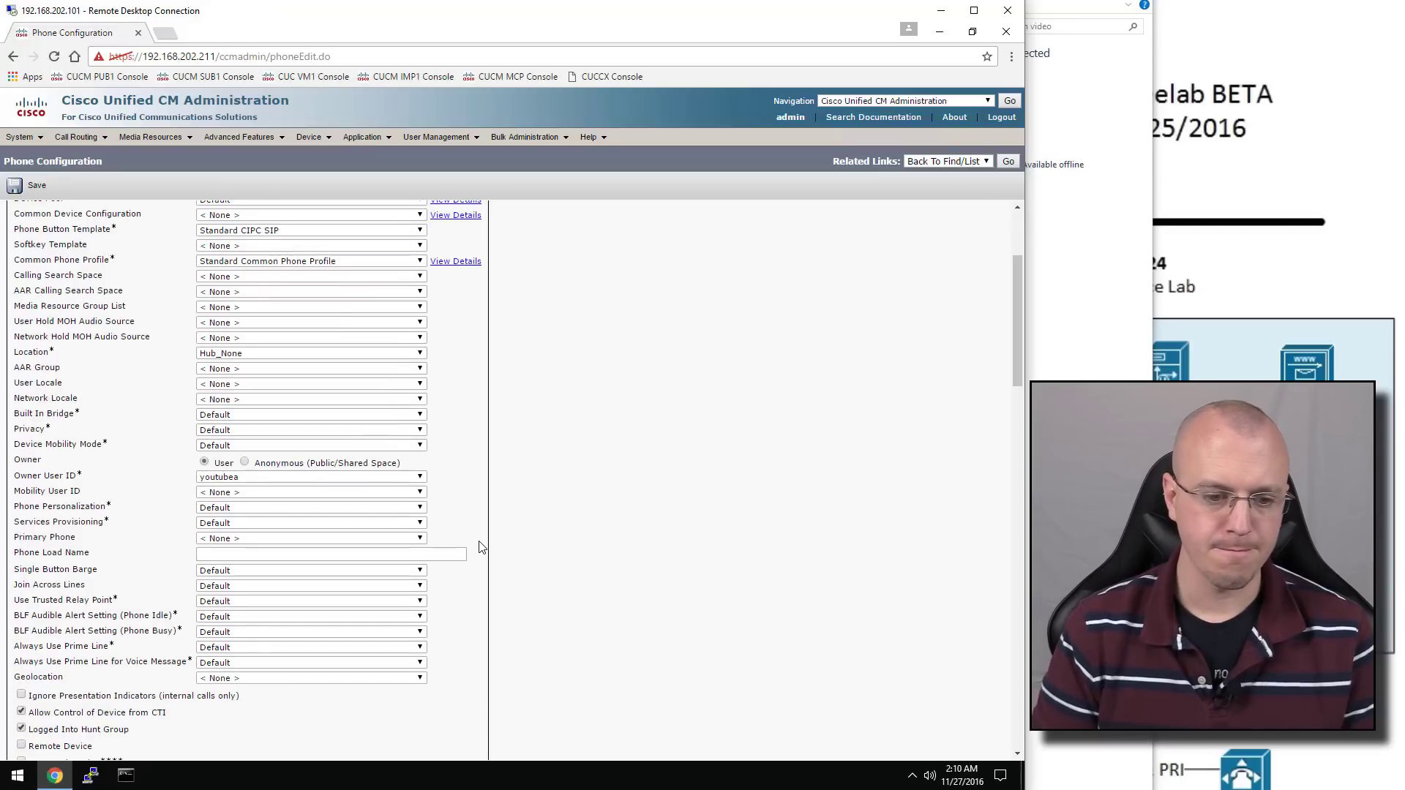
{"action": "scroll", "coordinate": [481, 547], "scroll_direction": "down", "scroll_amount": 2}
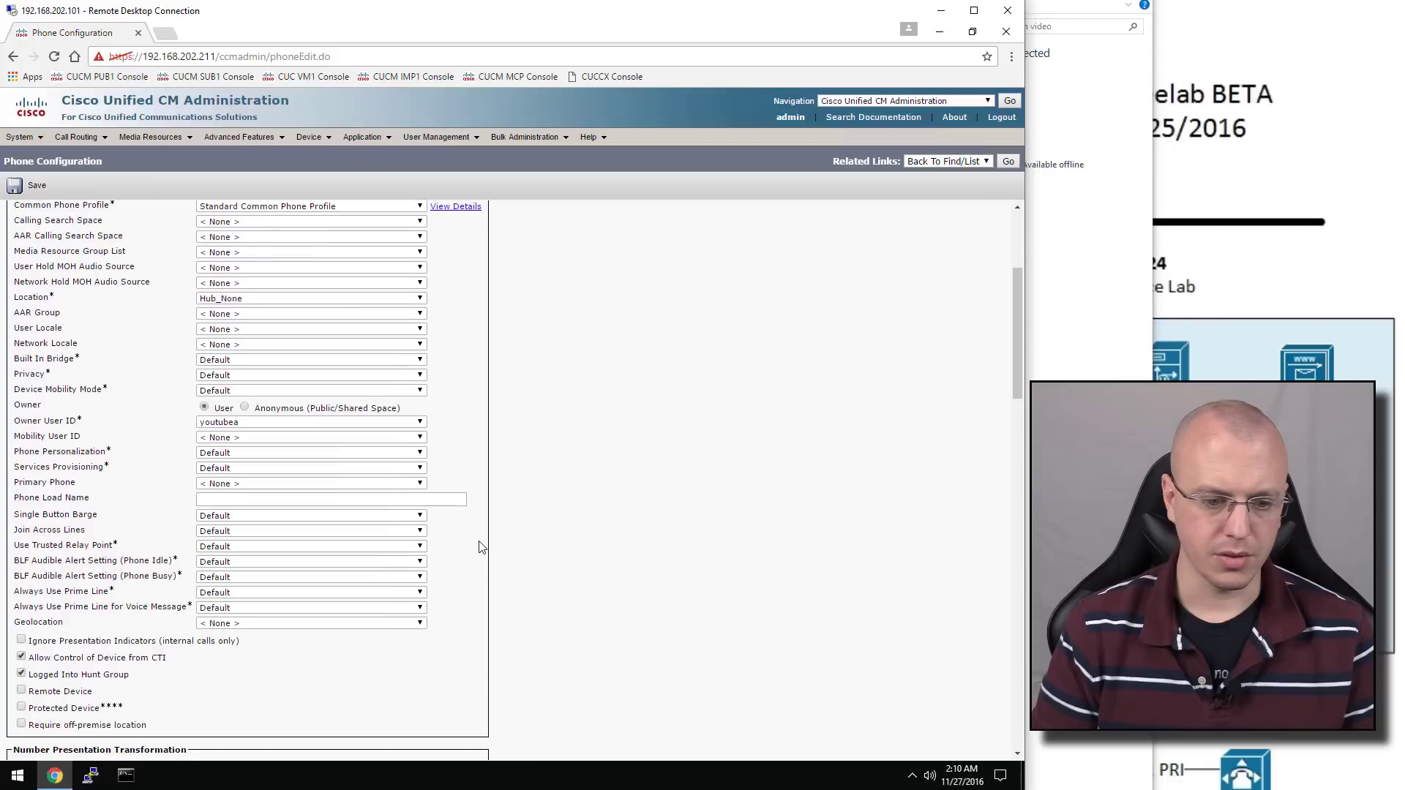
{"action": "scroll", "coordinate": [481, 547], "scroll_direction": "down", "scroll_amount": 4}
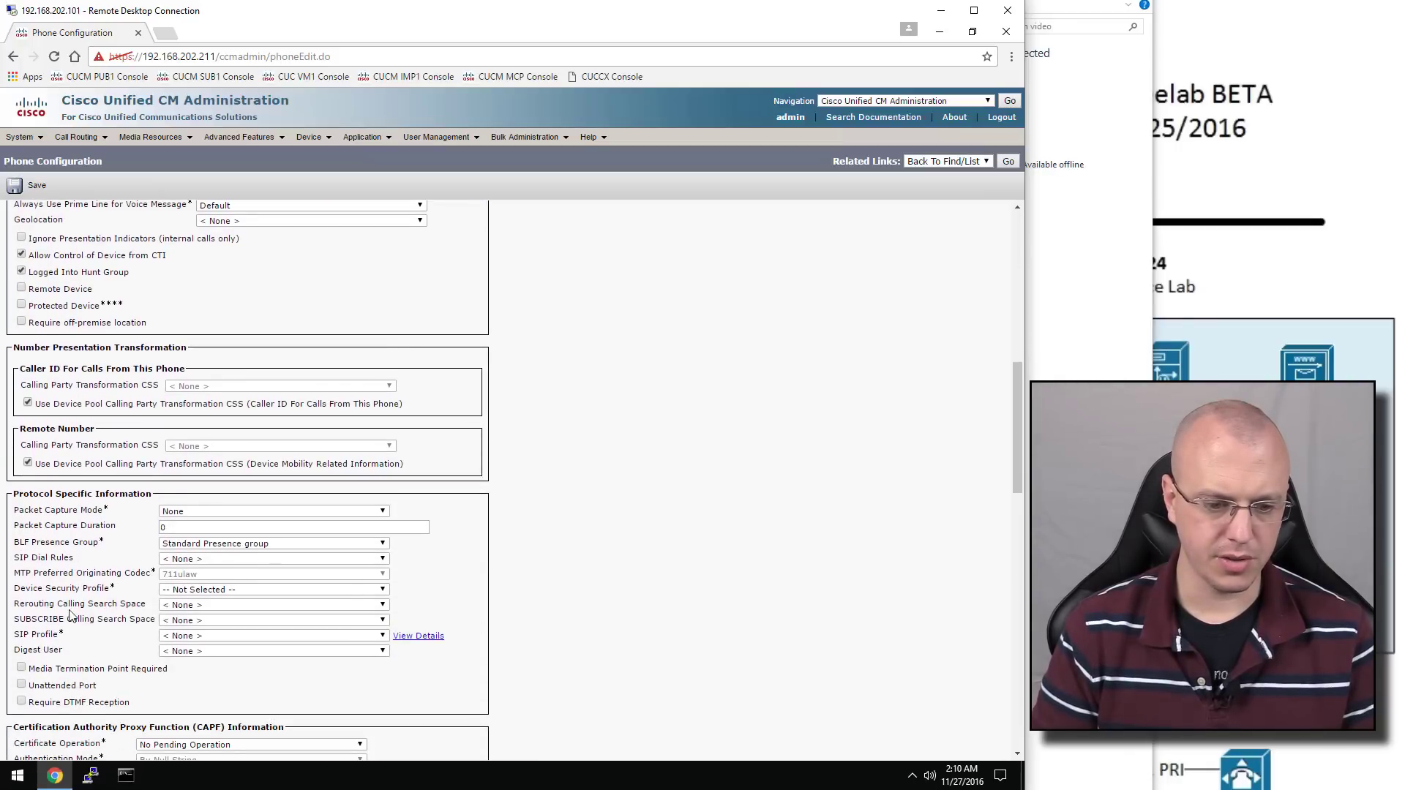
Set Standard SIP Profile and the Cisco IP Communicator - Standard SIP Non-Secure security profile
{"action": "left_click", "coordinate": [163, 636]}
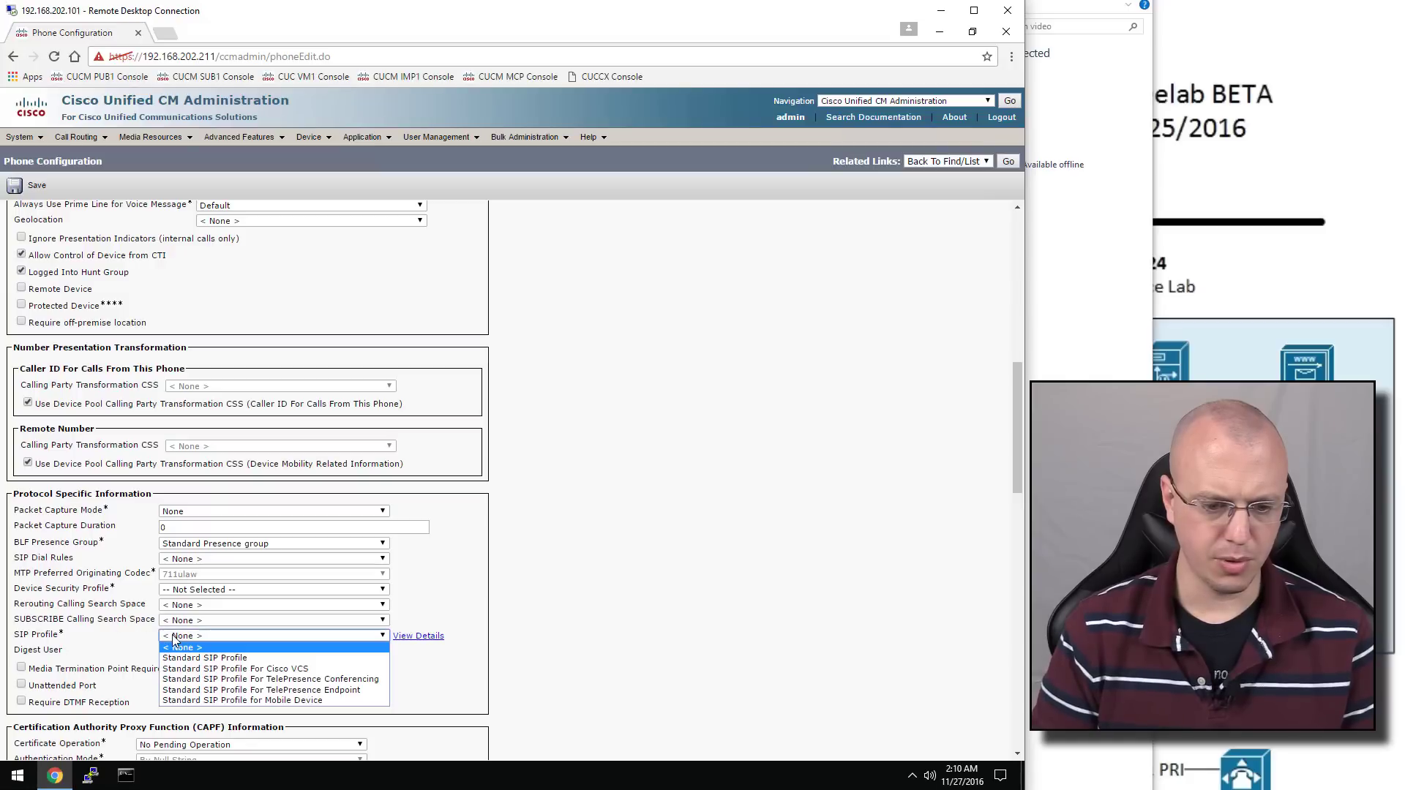
{"action": "left_click", "coordinate": [257, 659]}
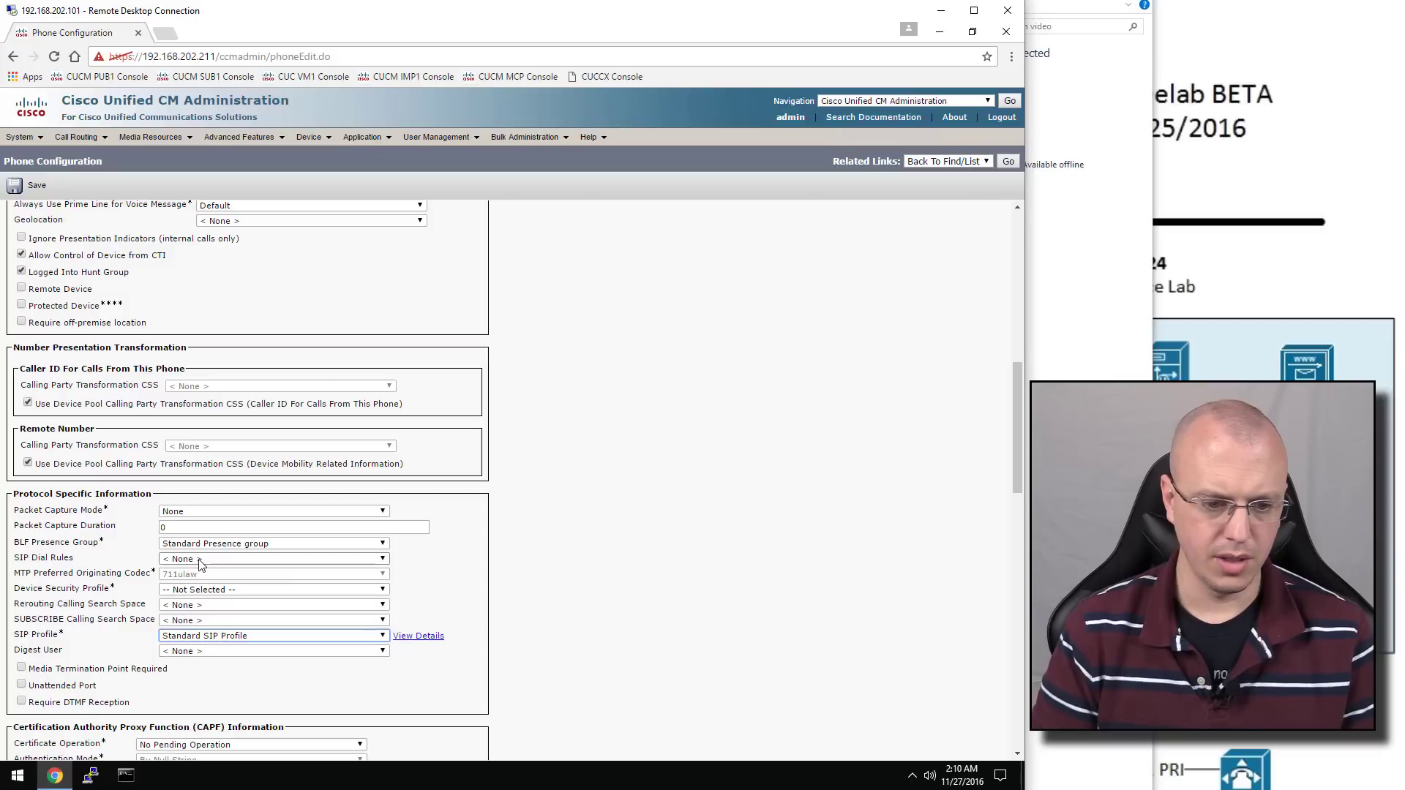
{"action": "left_click", "coordinate": [205, 589]}
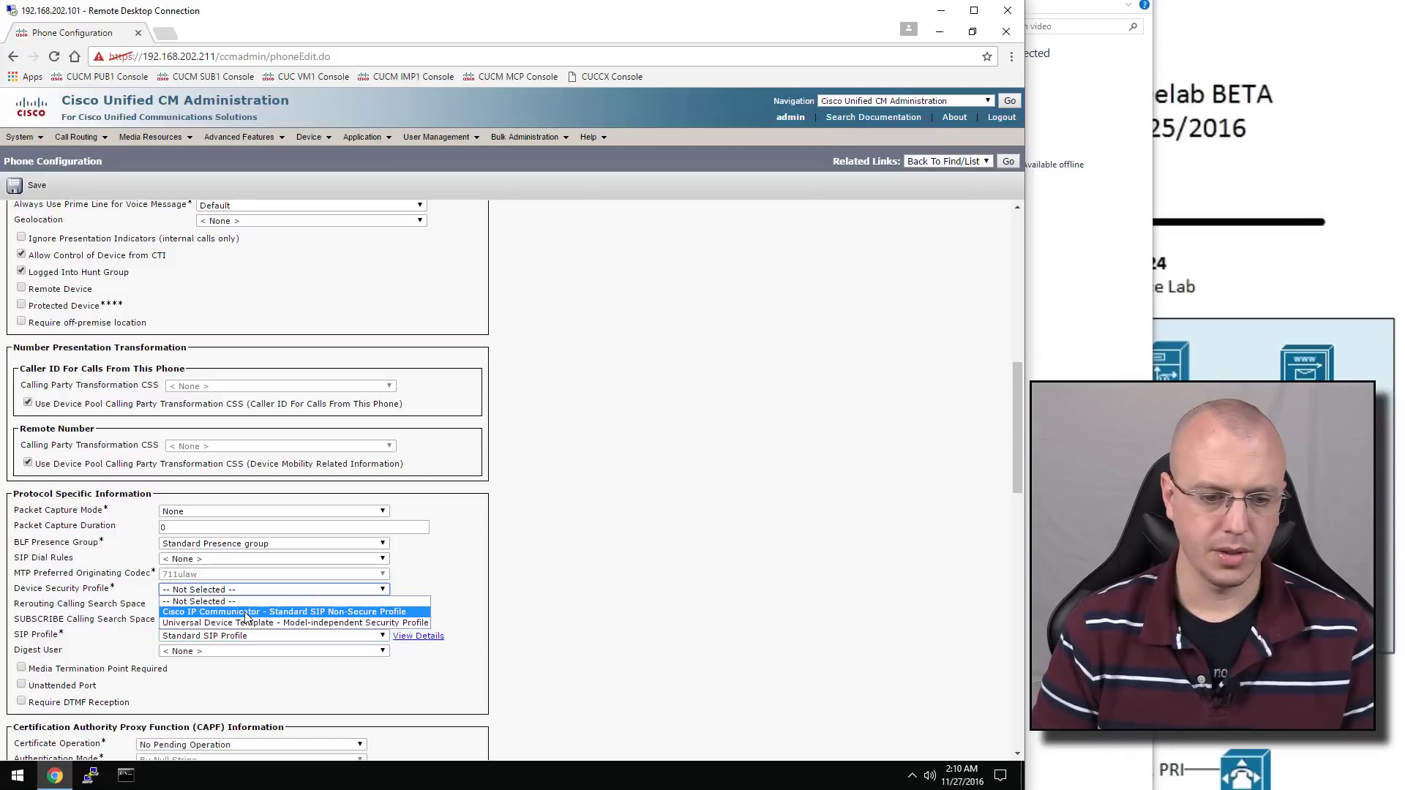
{"action": "left_click", "coordinate": [246, 613]}
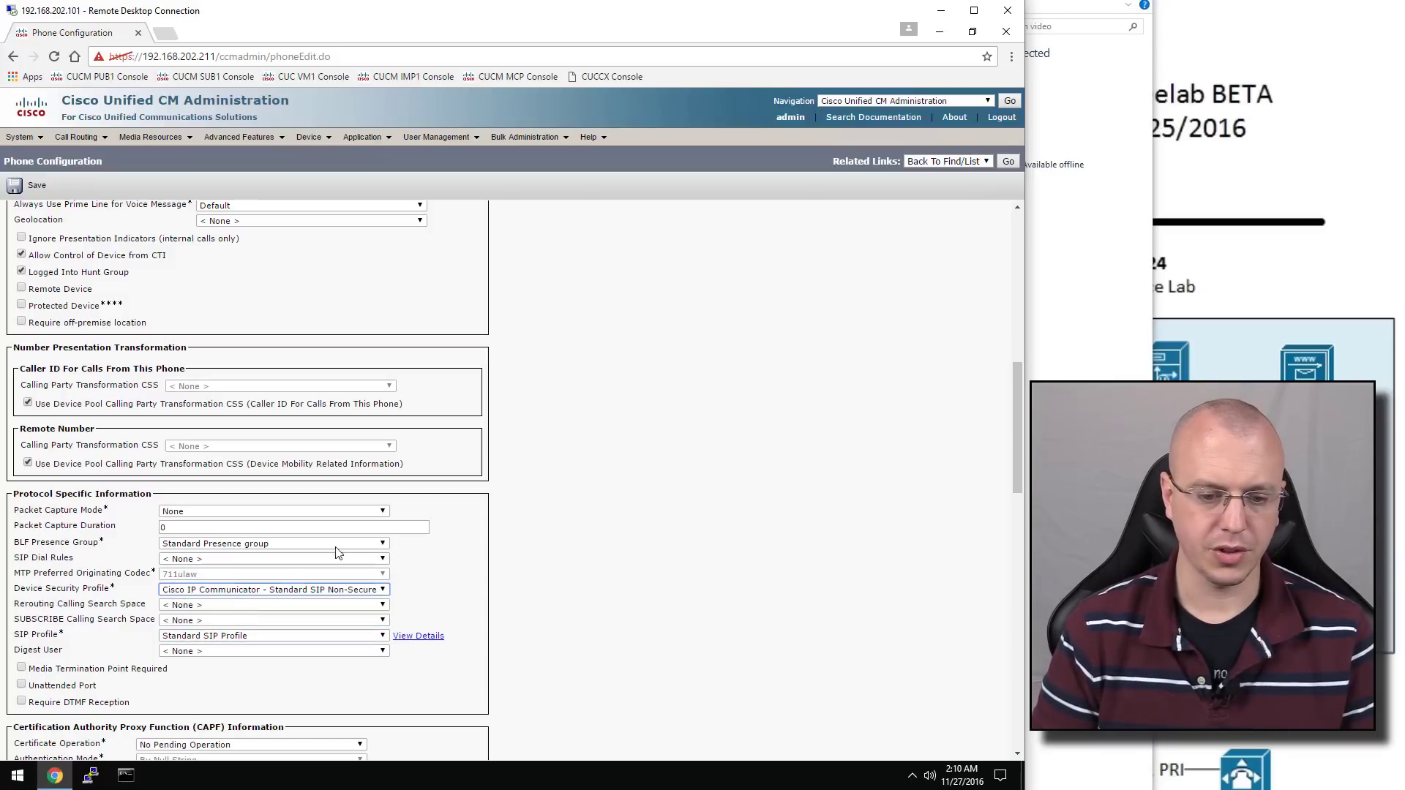
{"action": "scroll", "coordinate": [470, 534], "scroll_direction": "down", "scroll_amount": 1}
{"action": "scroll", "coordinate": [471, 533], "scroll_direction": "down", "scroll_amount": 9}
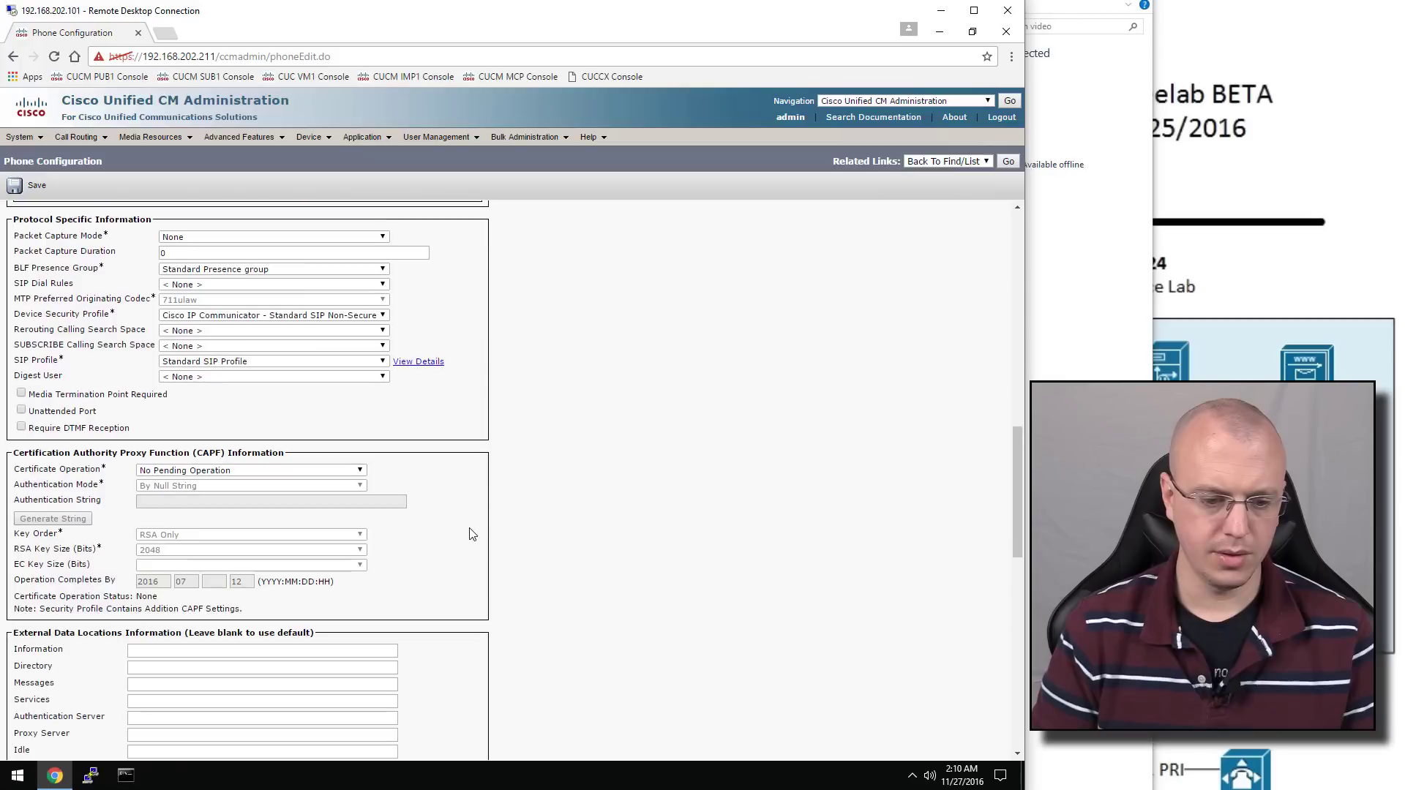
{"action": "scroll", "coordinate": [471, 534], "scroll_direction": "down", "scroll_amount": 1}
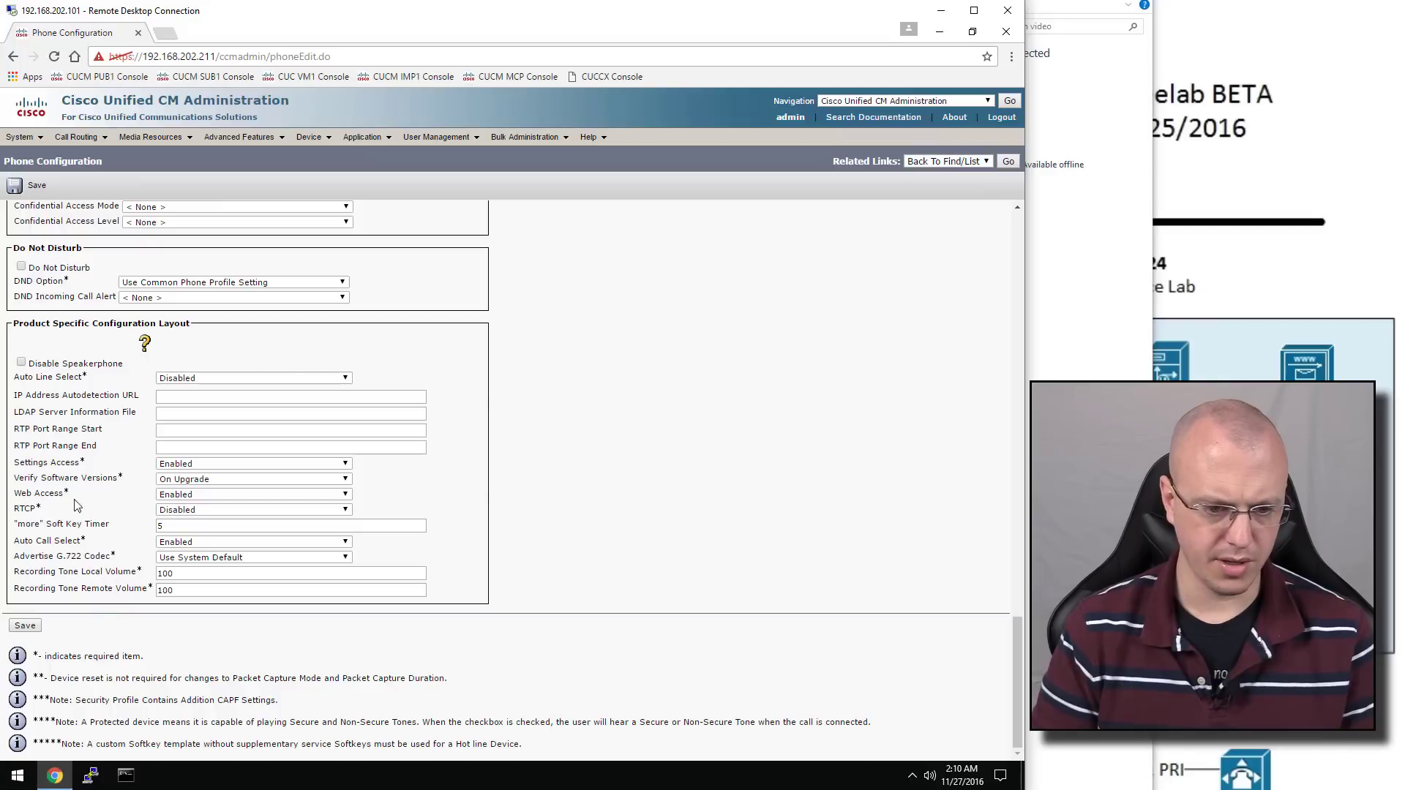
Save the YTA phone and acknowledge the Apply Config alert
{"action": "left_click", "coordinate": [25, 627]}
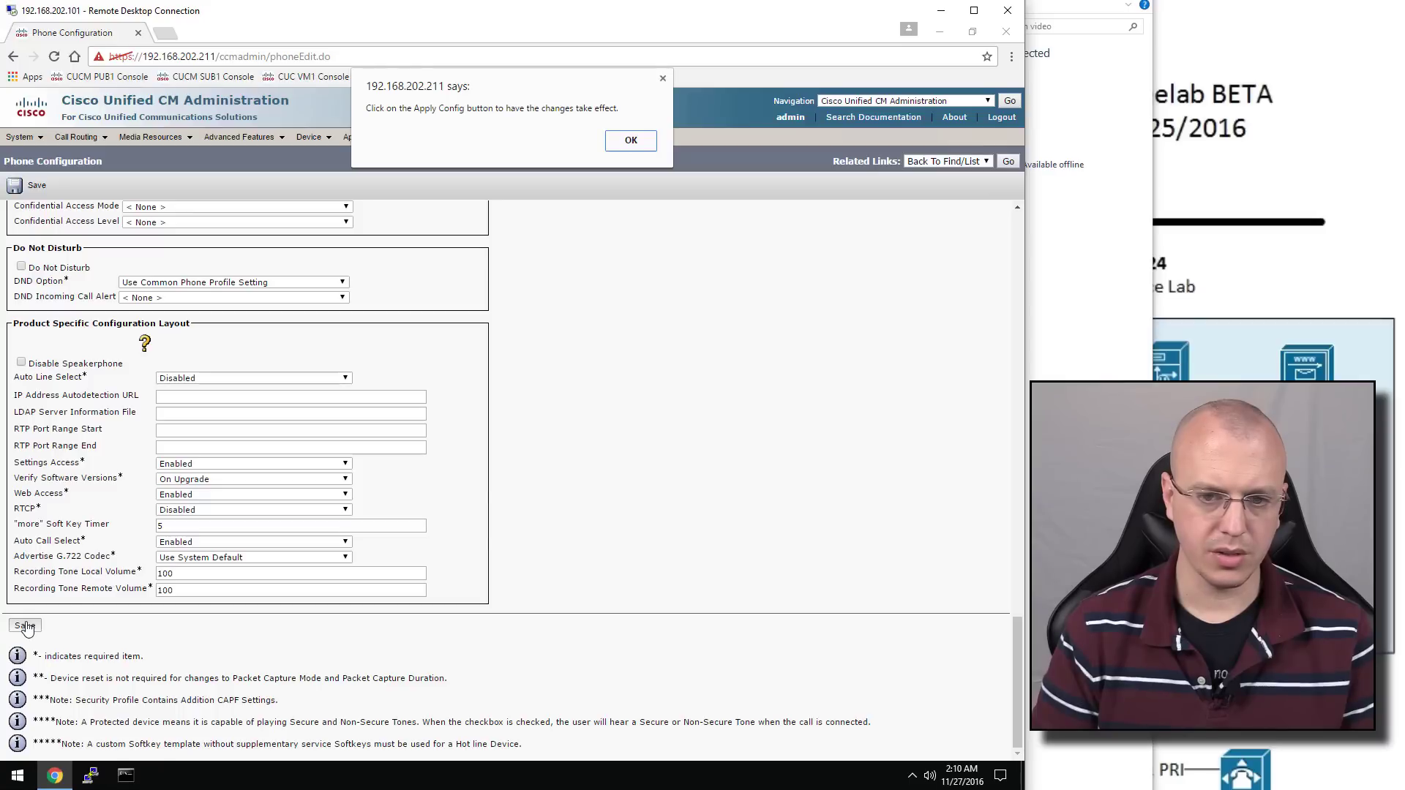
{"action": "left_click", "coordinate": [632, 140]}
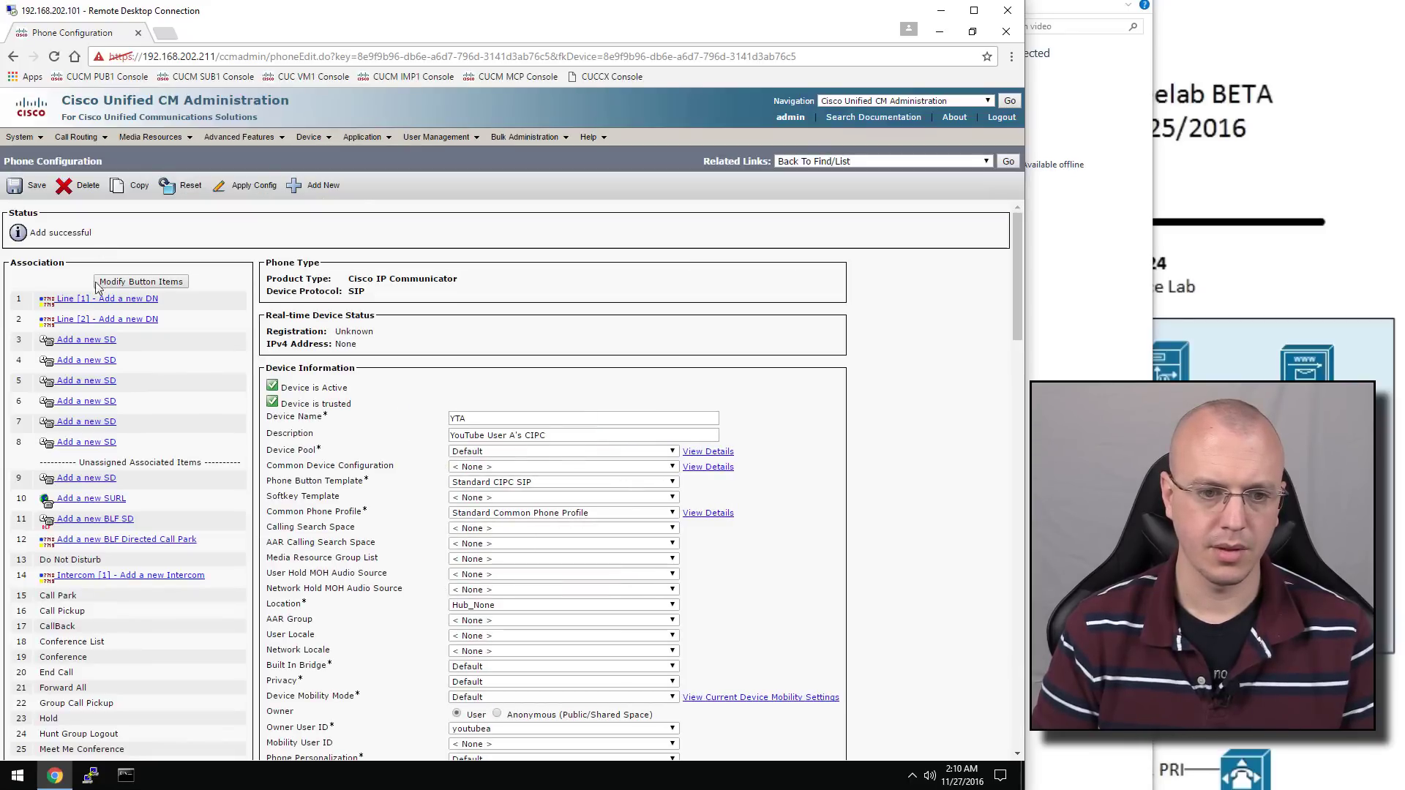
Add directory number 2001 to line 1, described 'YouTube A's Phone' with alerting name YouTube User A
{"action": "left_click", "coordinate": [107, 301]}
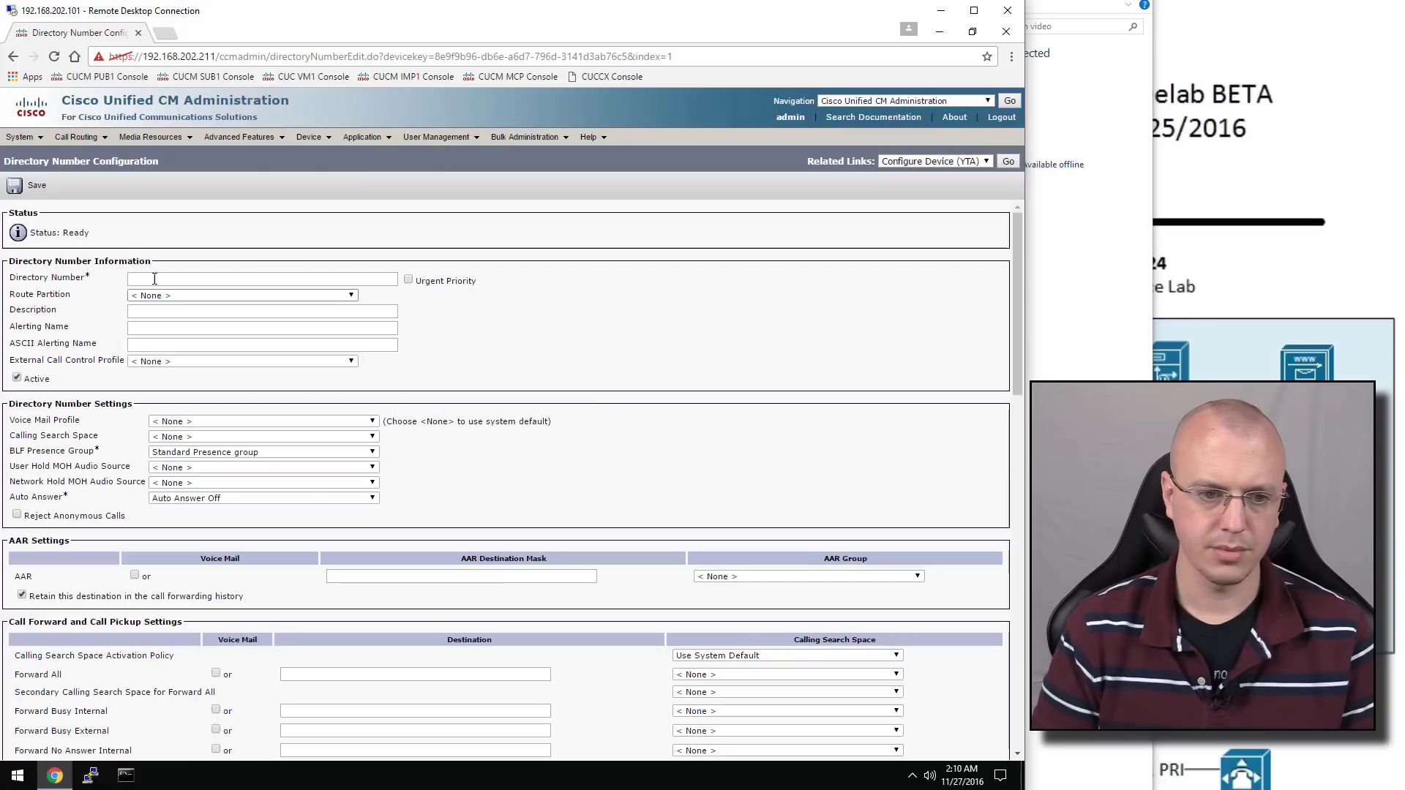
{"action": "left_click", "coordinate": [155, 278]}
{"action": "type", "text": "2001"}
{"action": "key", "text": "Tab"}
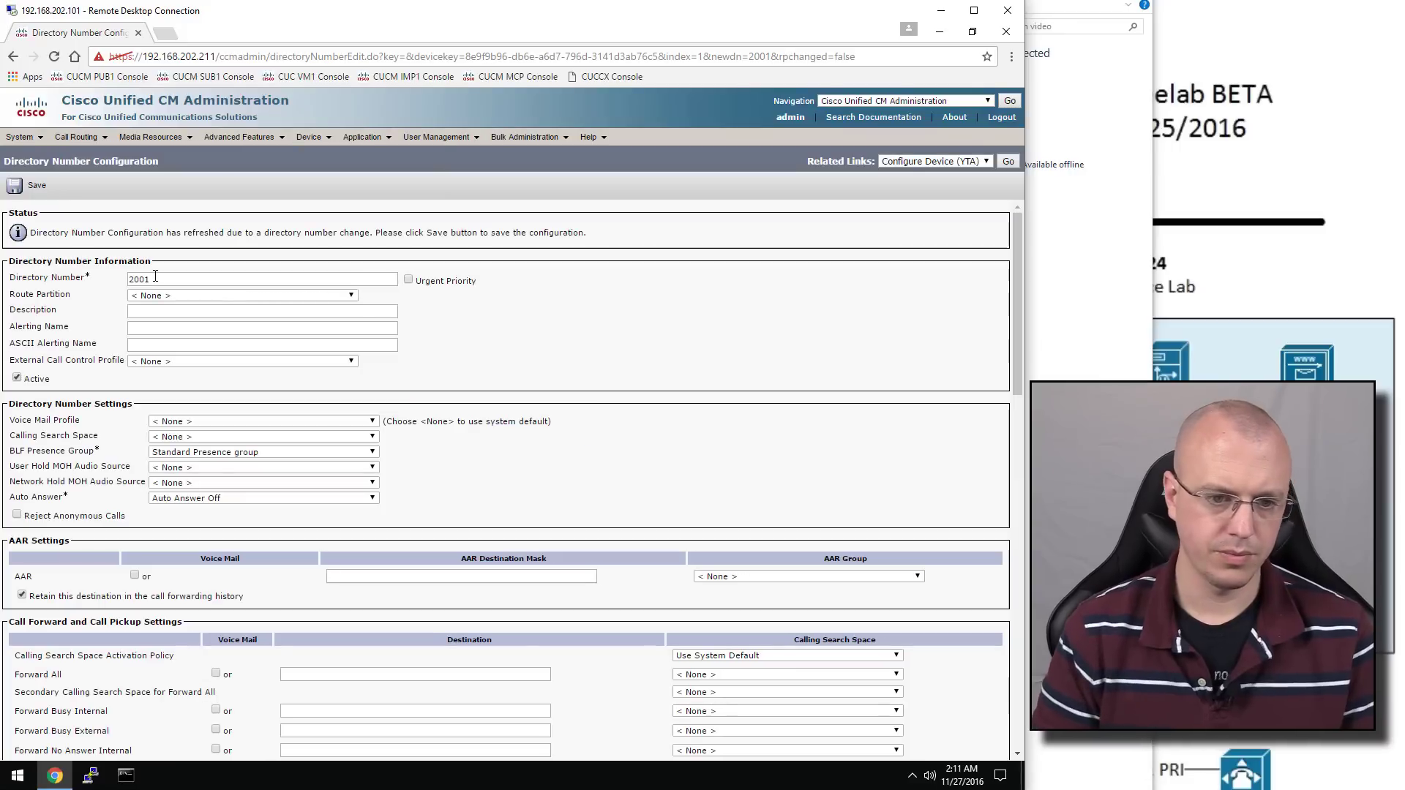
{"action": "mouse_move", "coordinate": [168, 322]}
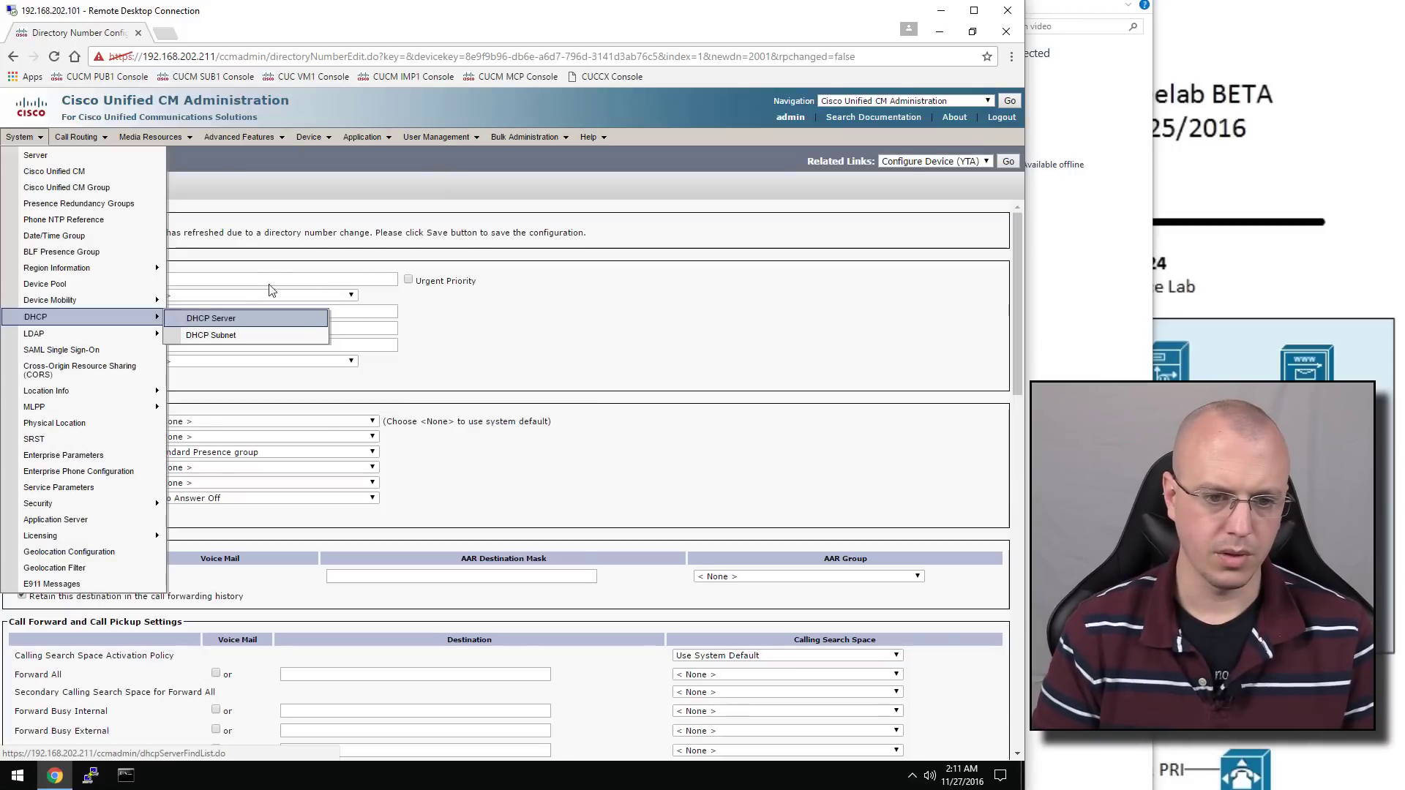
{"action": "left_click", "coordinate": [374, 311]}
{"action": "type", "text": "YouTube A's PH"}
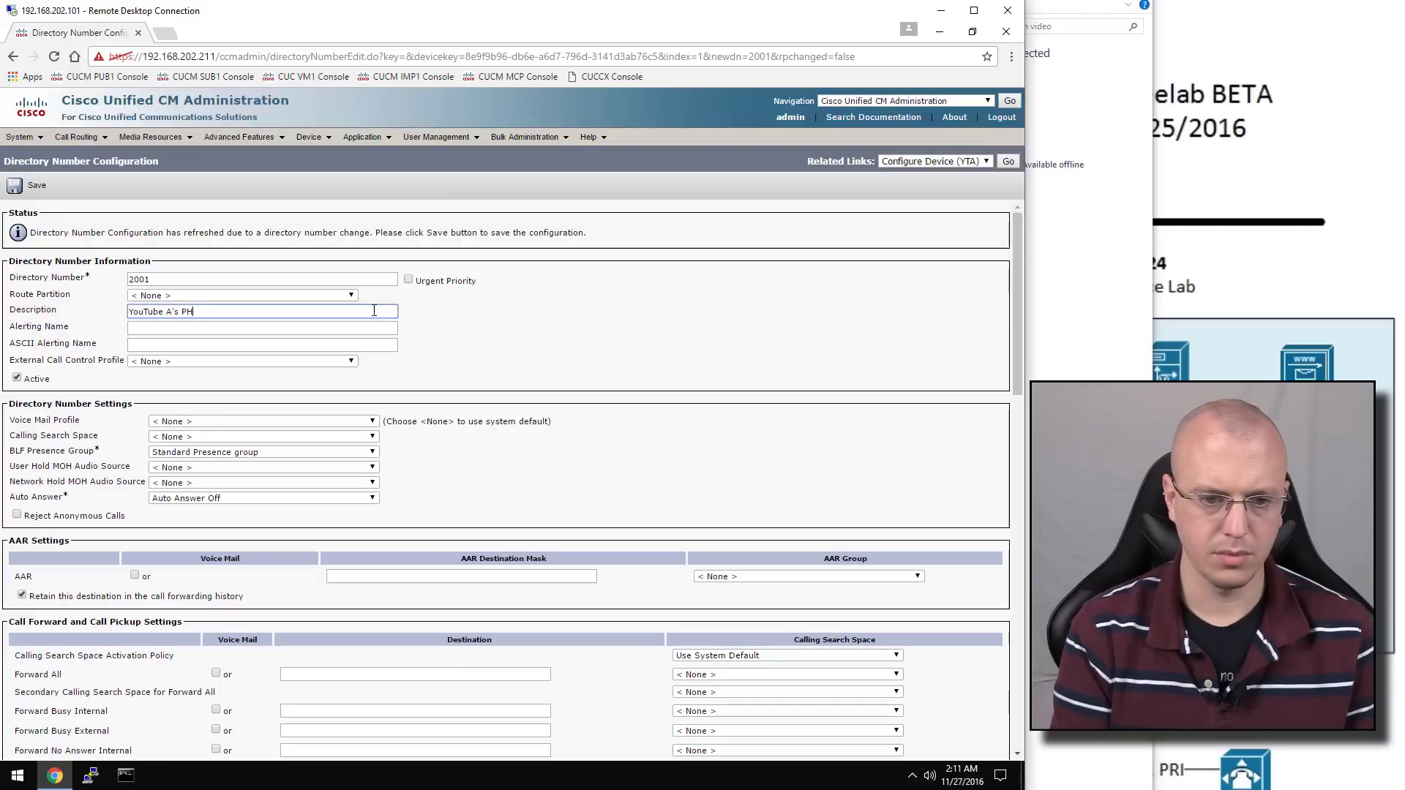
{"action": "type", "text": "one"}
{"action": "key", "text": "Tab"}
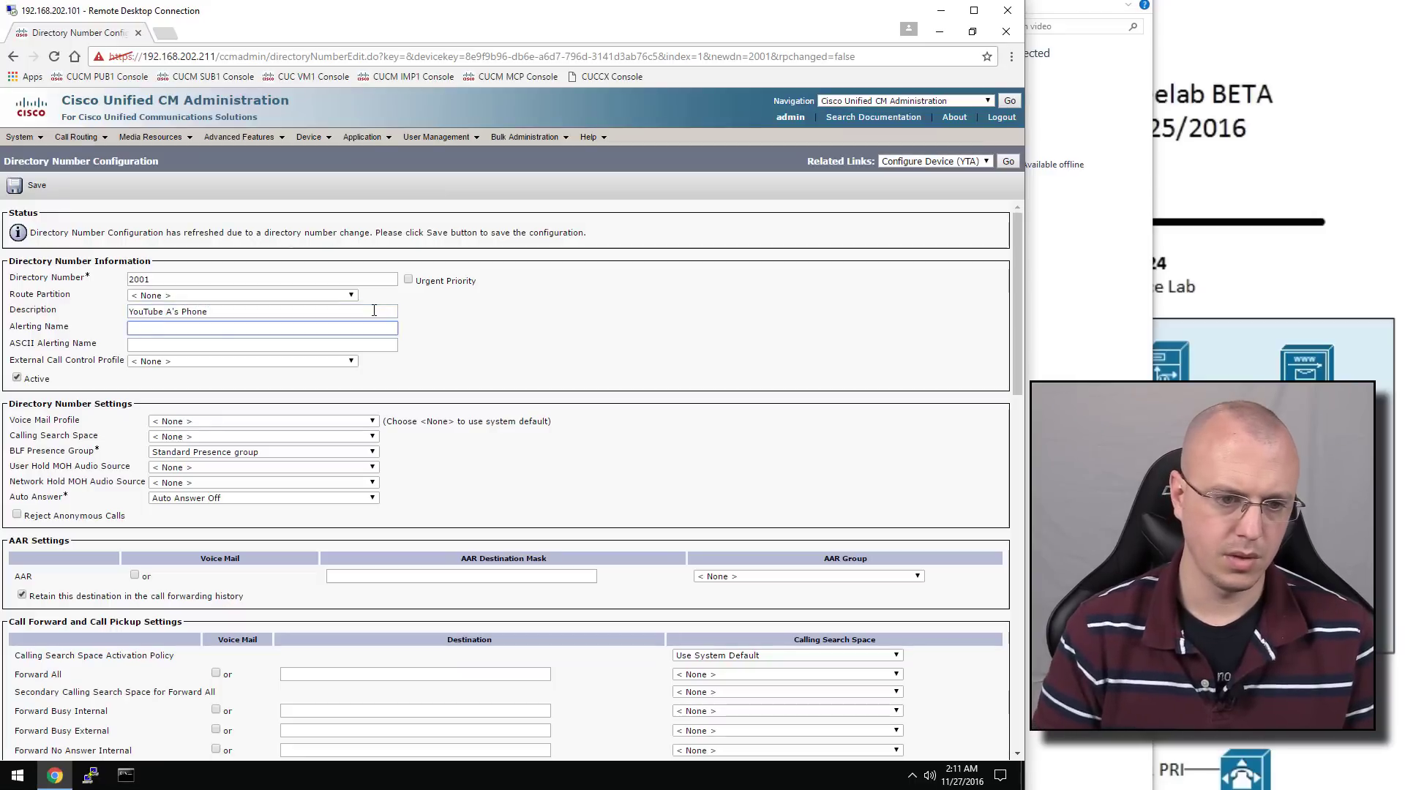
{"action": "type", "text": "YouTube User A"}
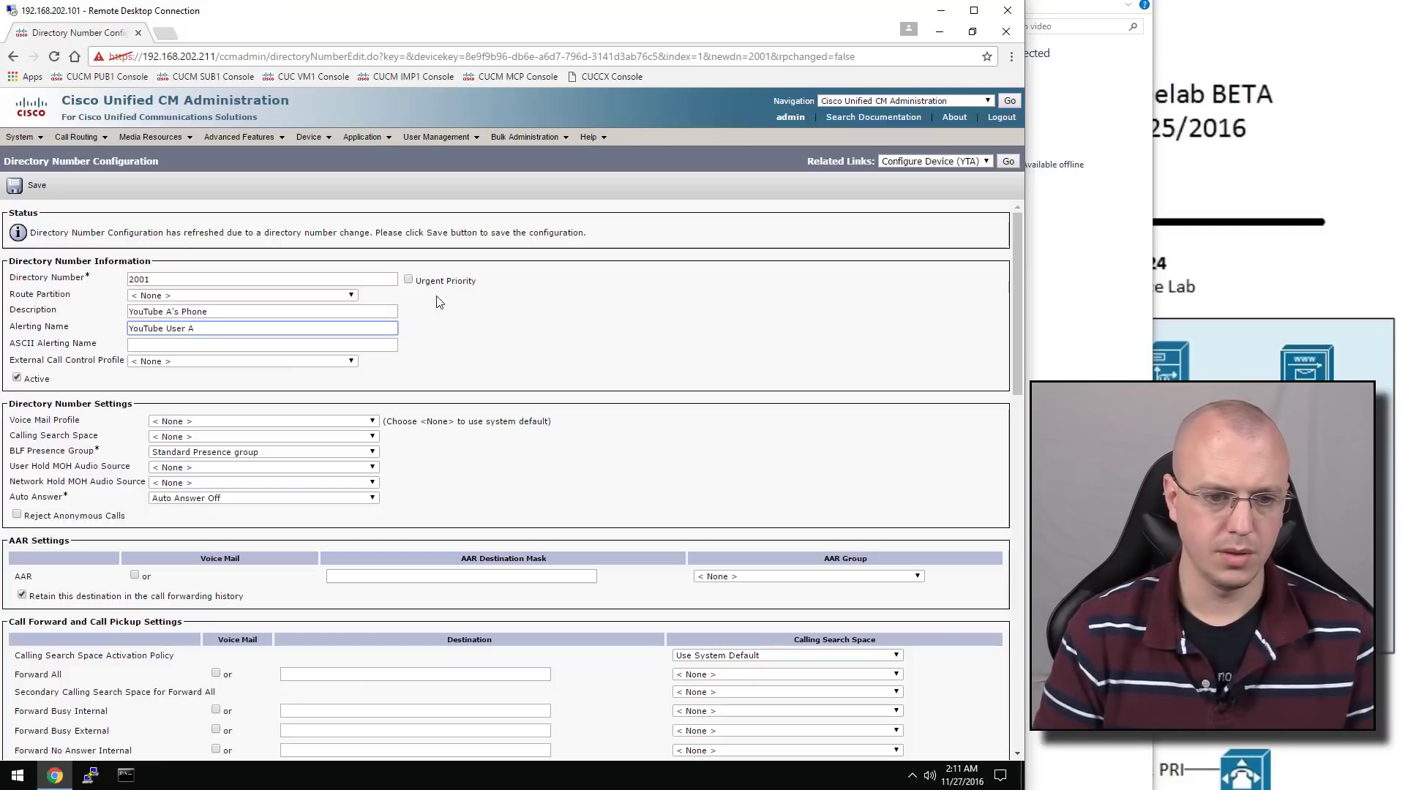
{"action": "key", "text": "Tab"}
Leave the voice mail profile at None and save the line
{"action": "scroll", "coordinate": [433, 306], "scroll_direction": "down", "scroll_amount": 1}
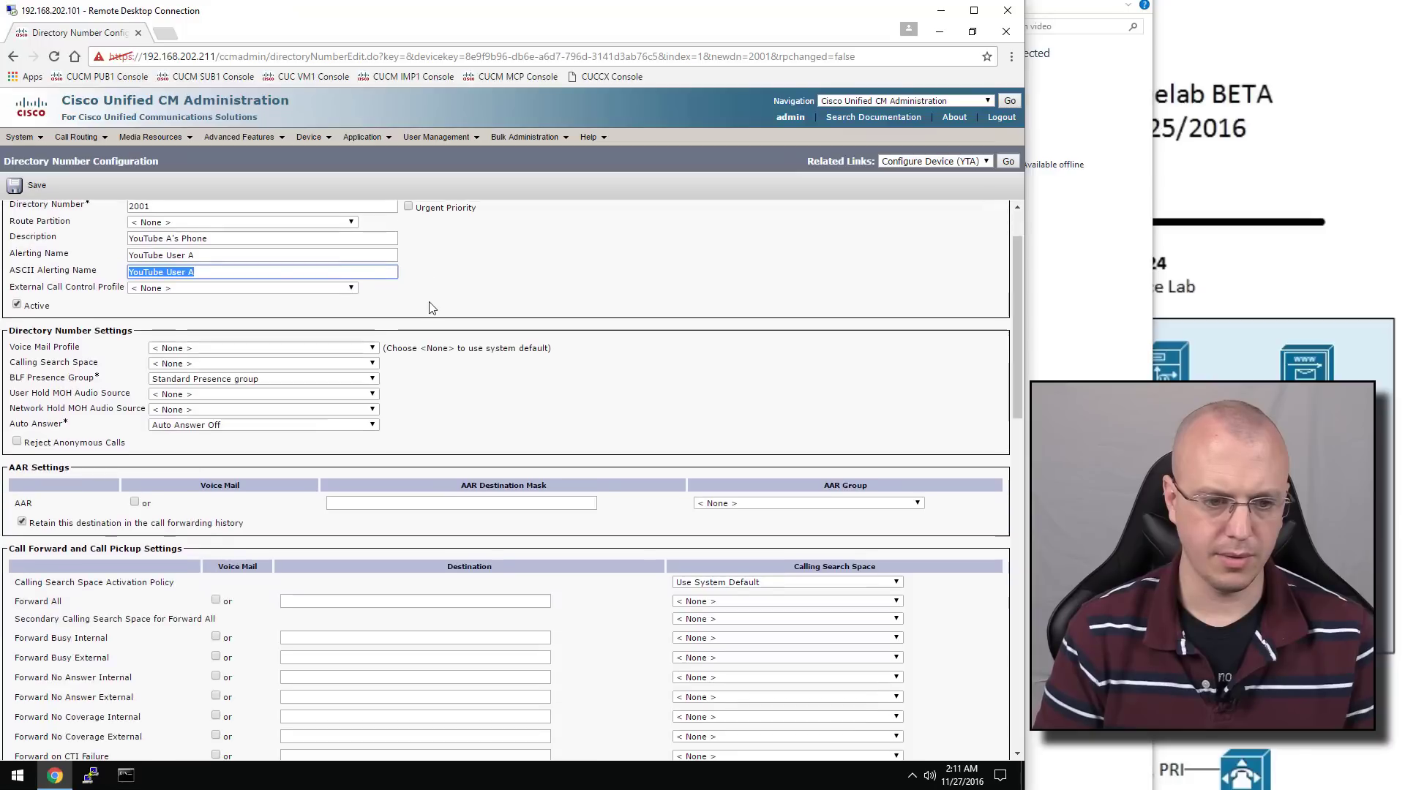
{"action": "left_click", "coordinate": [322, 348]}
{"action": "left_click", "coordinate": [322, 349]}
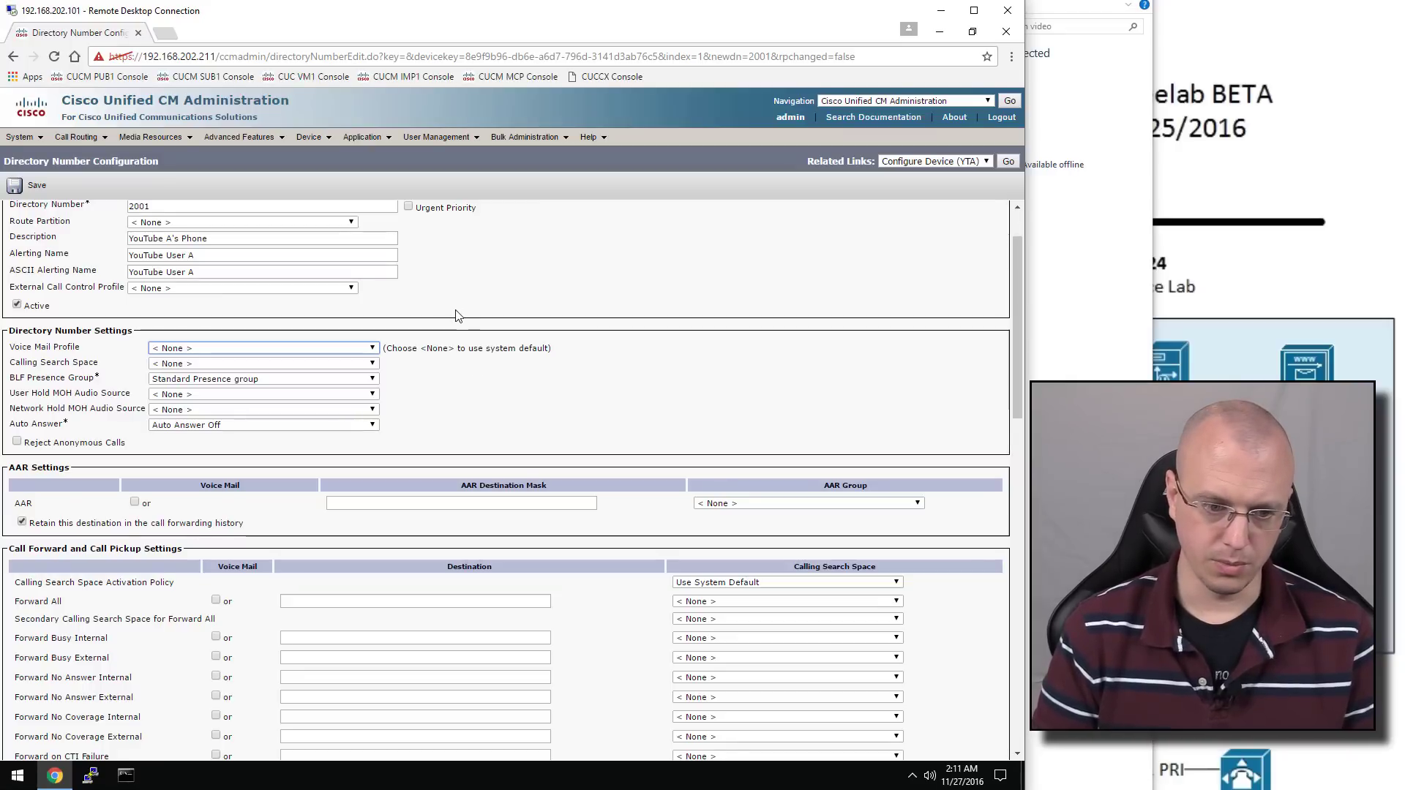
{"action": "scroll", "coordinate": [457, 307], "scroll_direction": "down", "scroll_amount": 5}
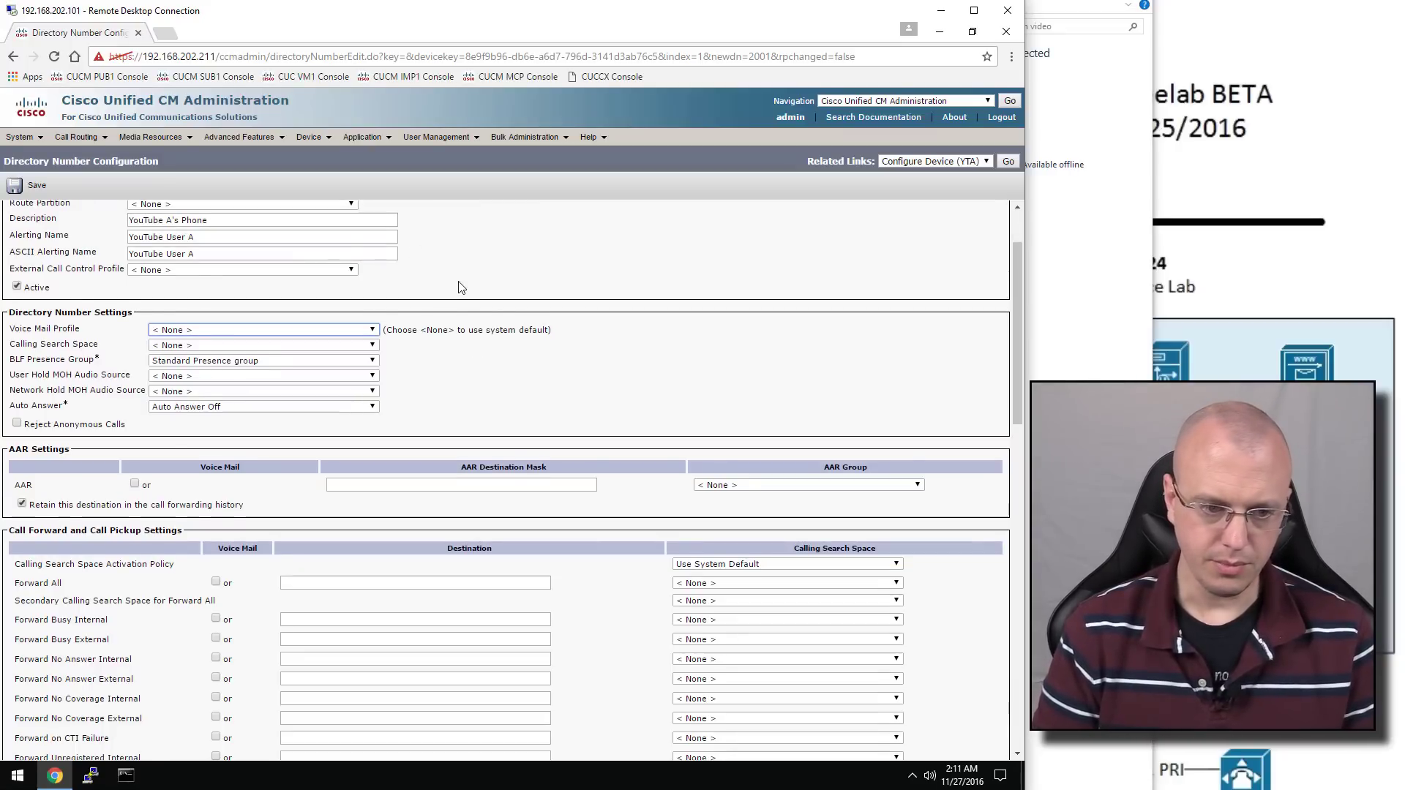
{"action": "scroll", "coordinate": [462, 289], "scroll_direction": "down", "scroll_amount": 10}
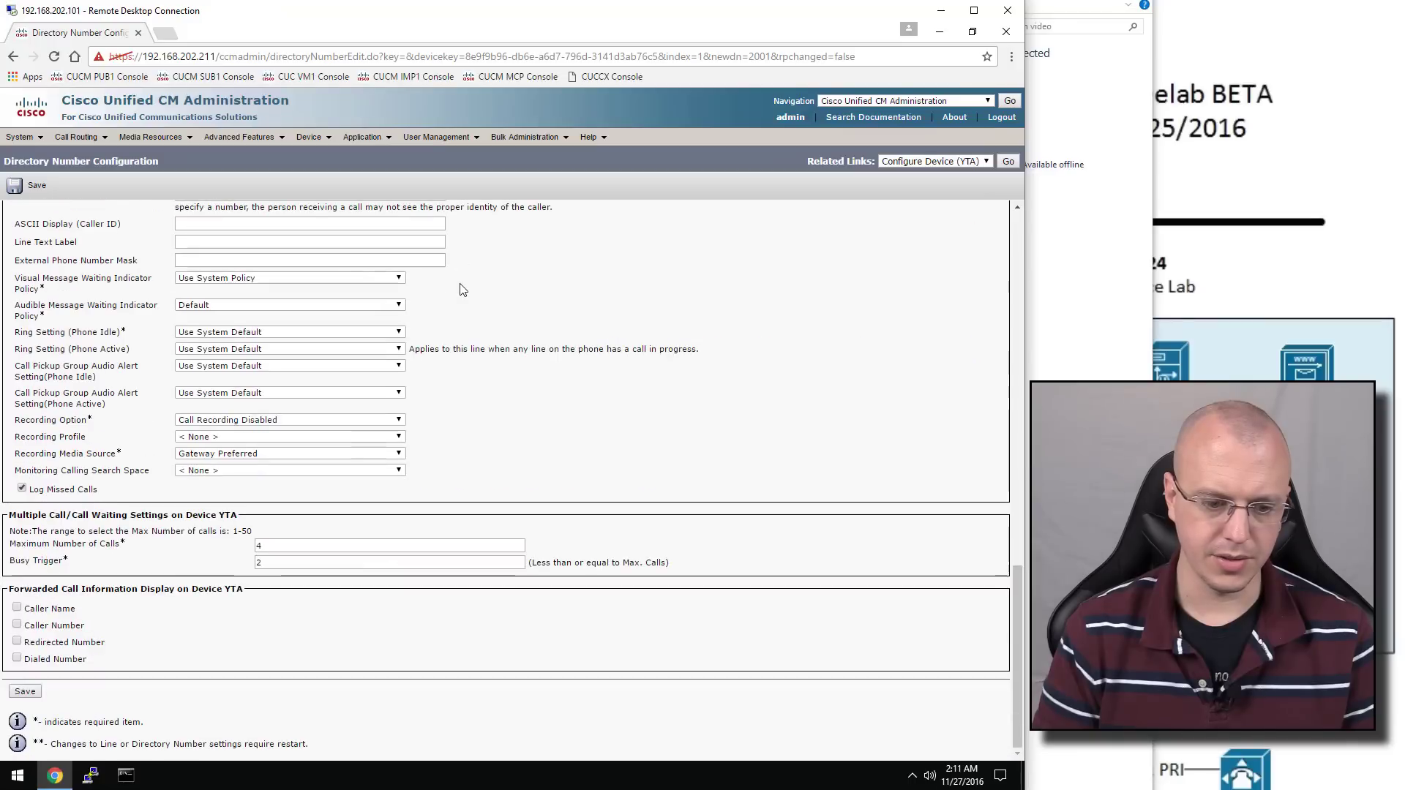
{"action": "left_click", "coordinate": [27, 691]}
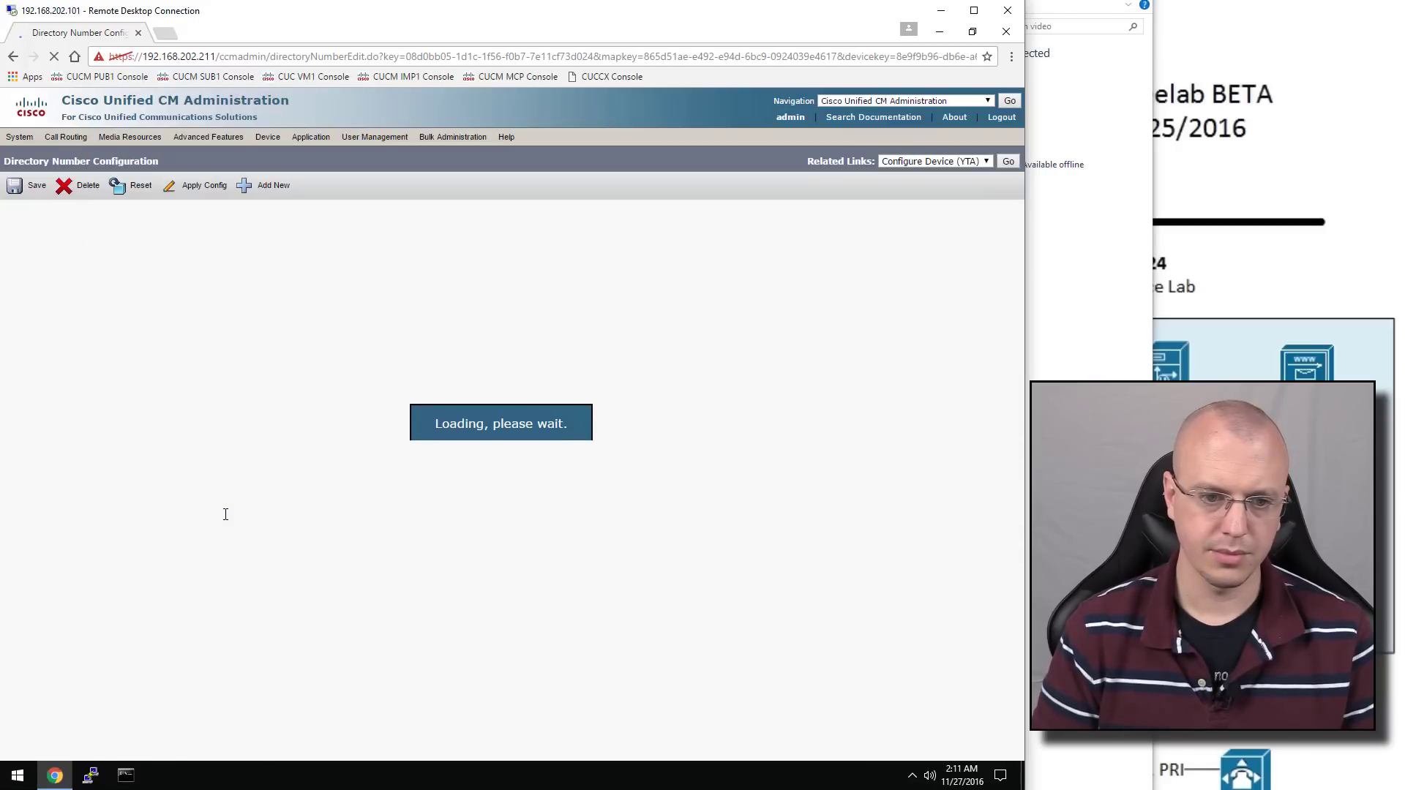
Associate the first listed end user with line 2001
{"action": "scroll", "coordinate": [391, 408], "scroll_direction": "down", "scroll_amount": 20}
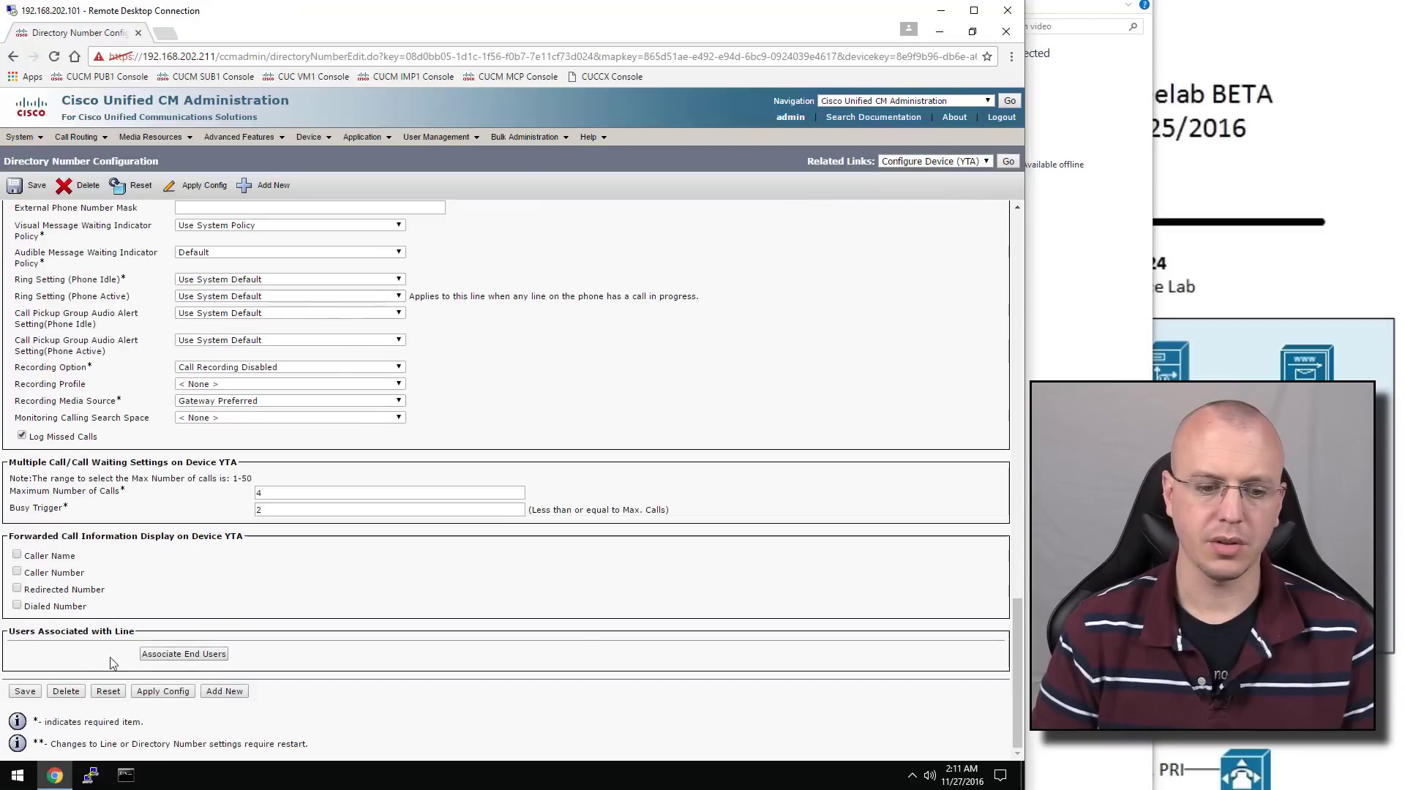
{"action": "left_click", "coordinate": [182, 656]}
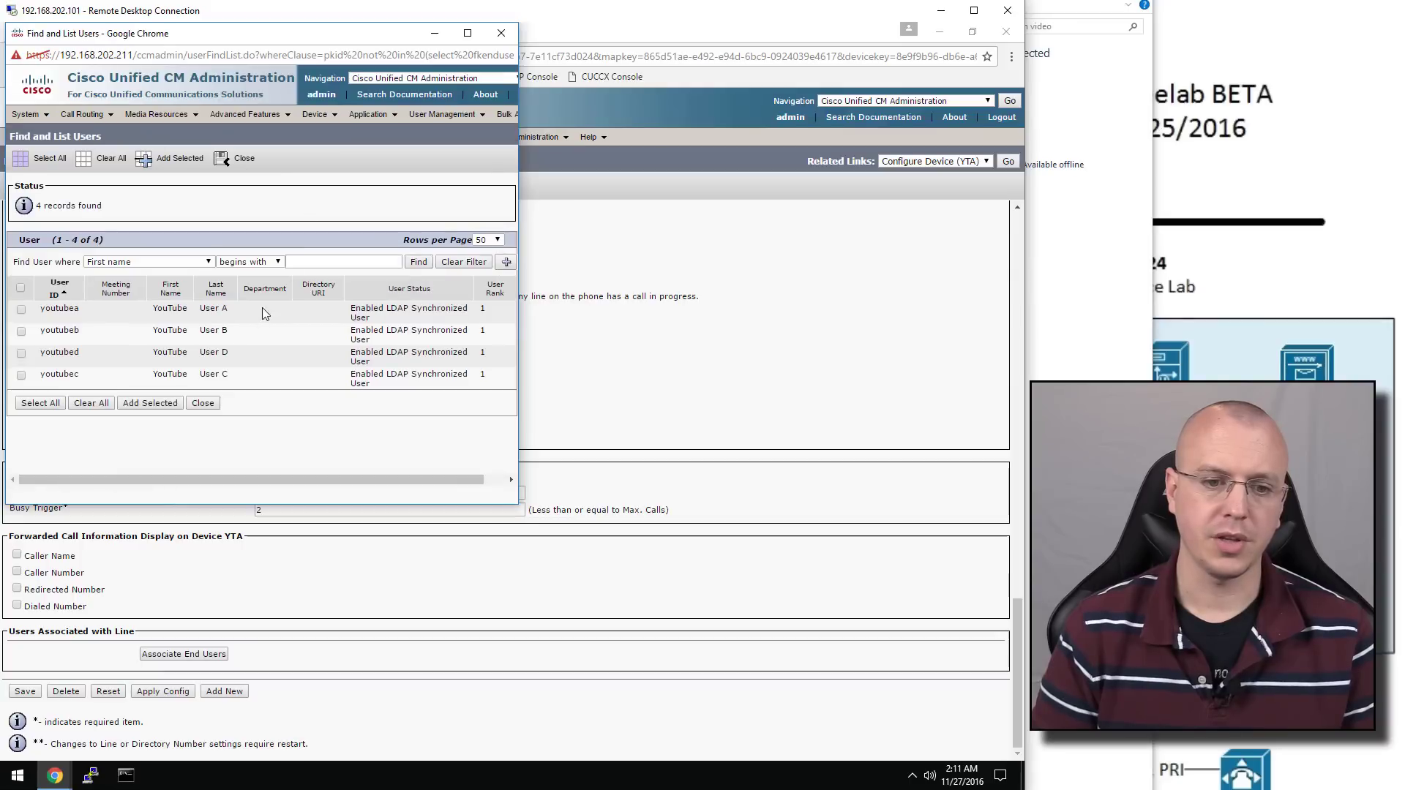
{"action": "left_click", "coordinate": [21, 310]}
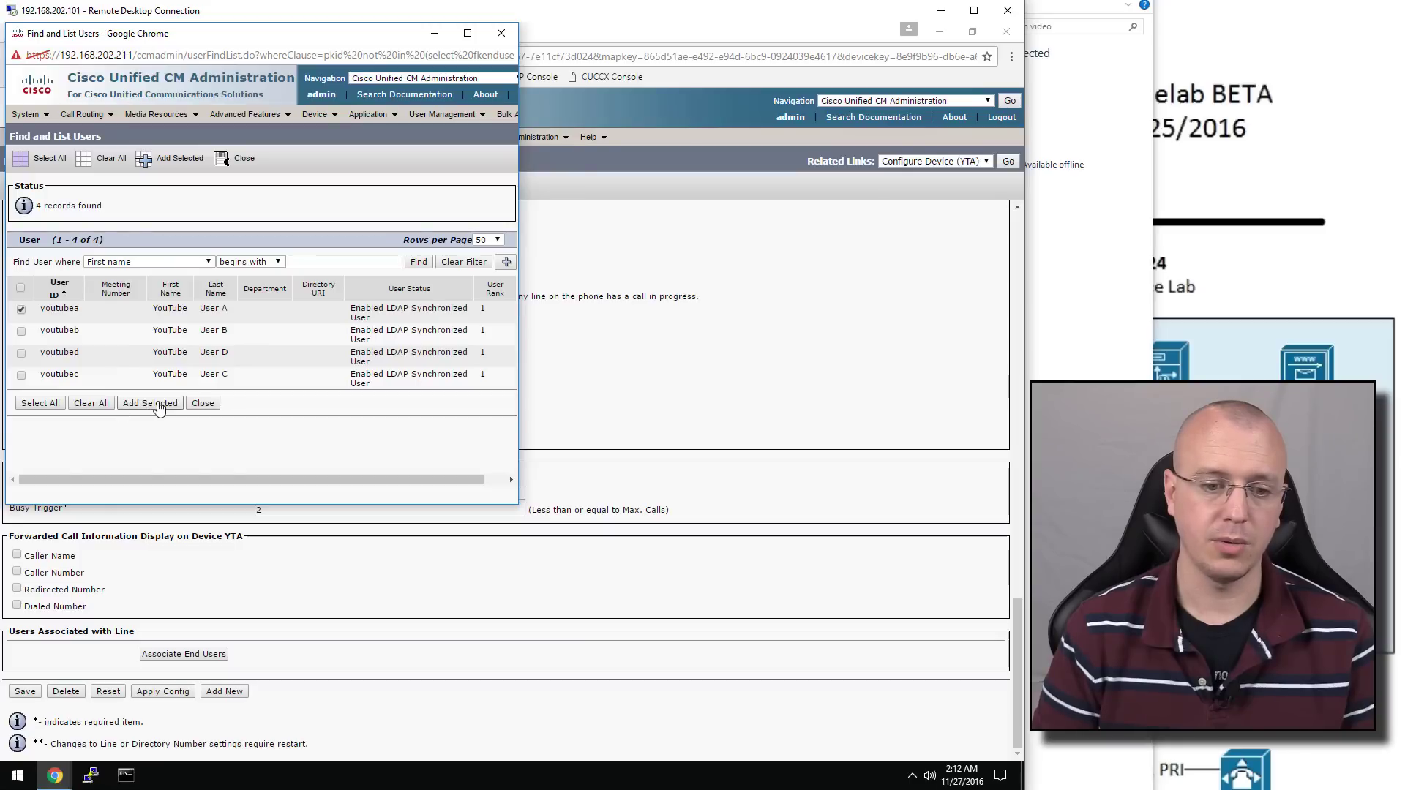
{"action": "left_click", "coordinate": [151, 403]}
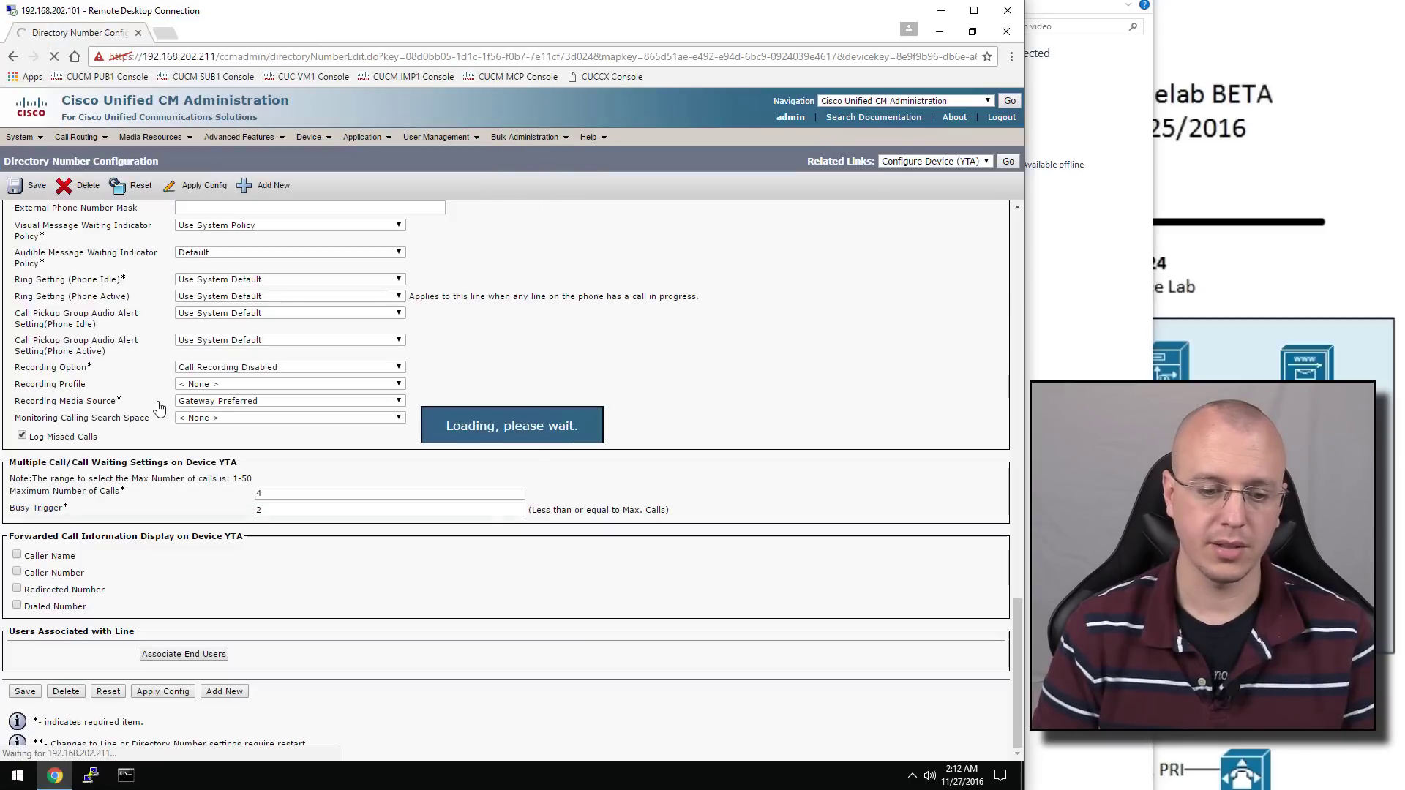
Save the line, return to phone YTA's configuration, and minimize the browser
{"action": "scroll", "coordinate": [245, 486], "scroll_direction": "down", "scroll_amount": 20}
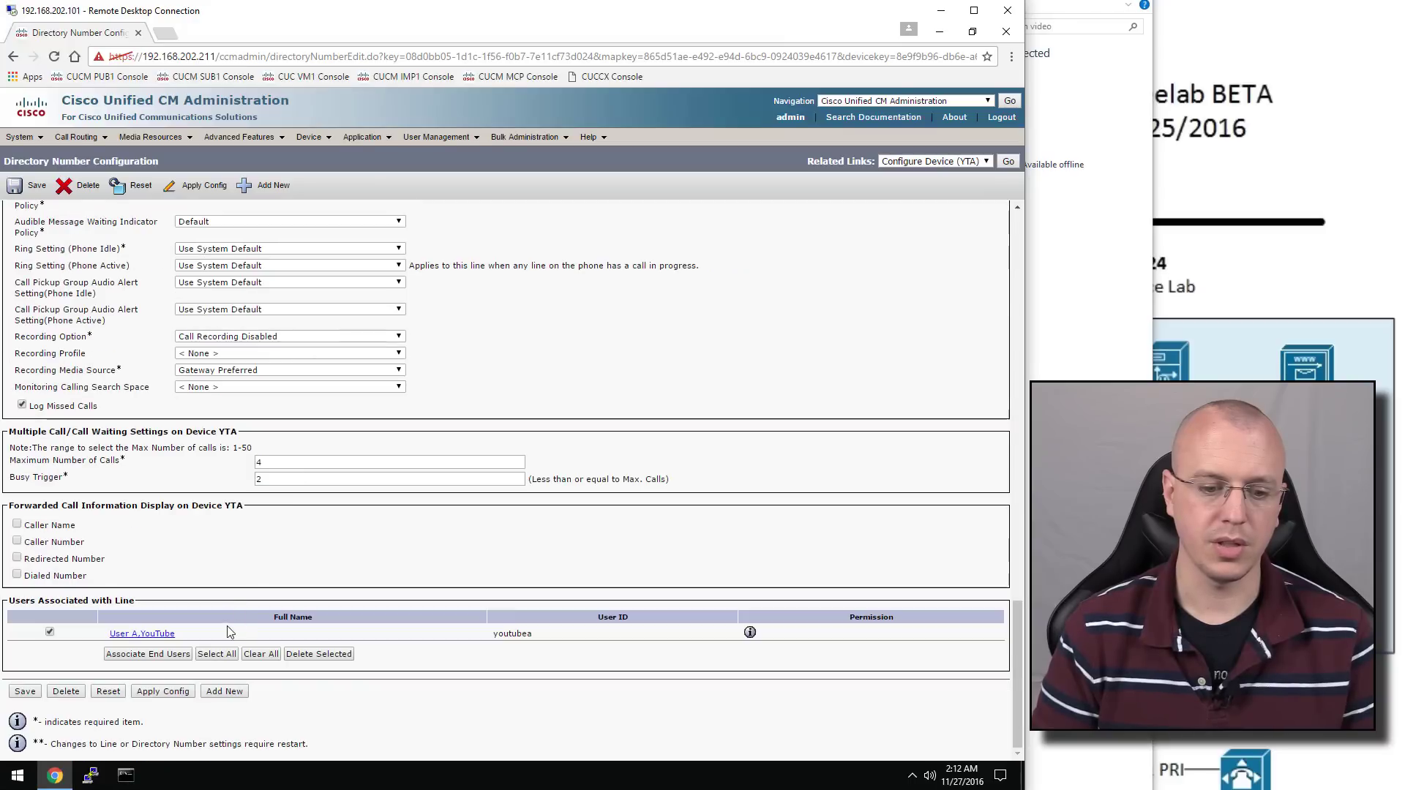
{"action": "scroll", "coordinate": [230, 613], "scroll_direction": "up", "scroll_amount": 15}
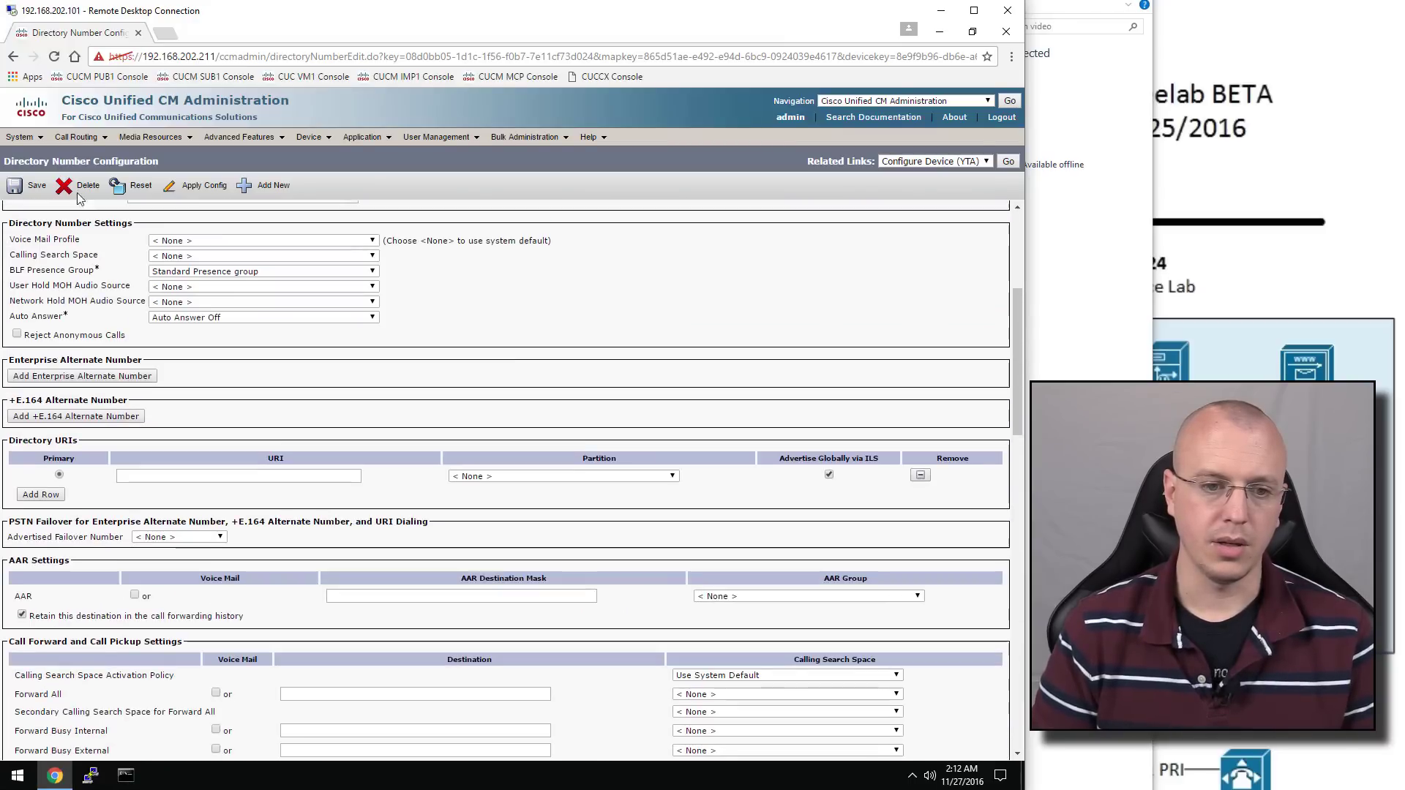
{"action": "left_click", "coordinate": [32, 191]}
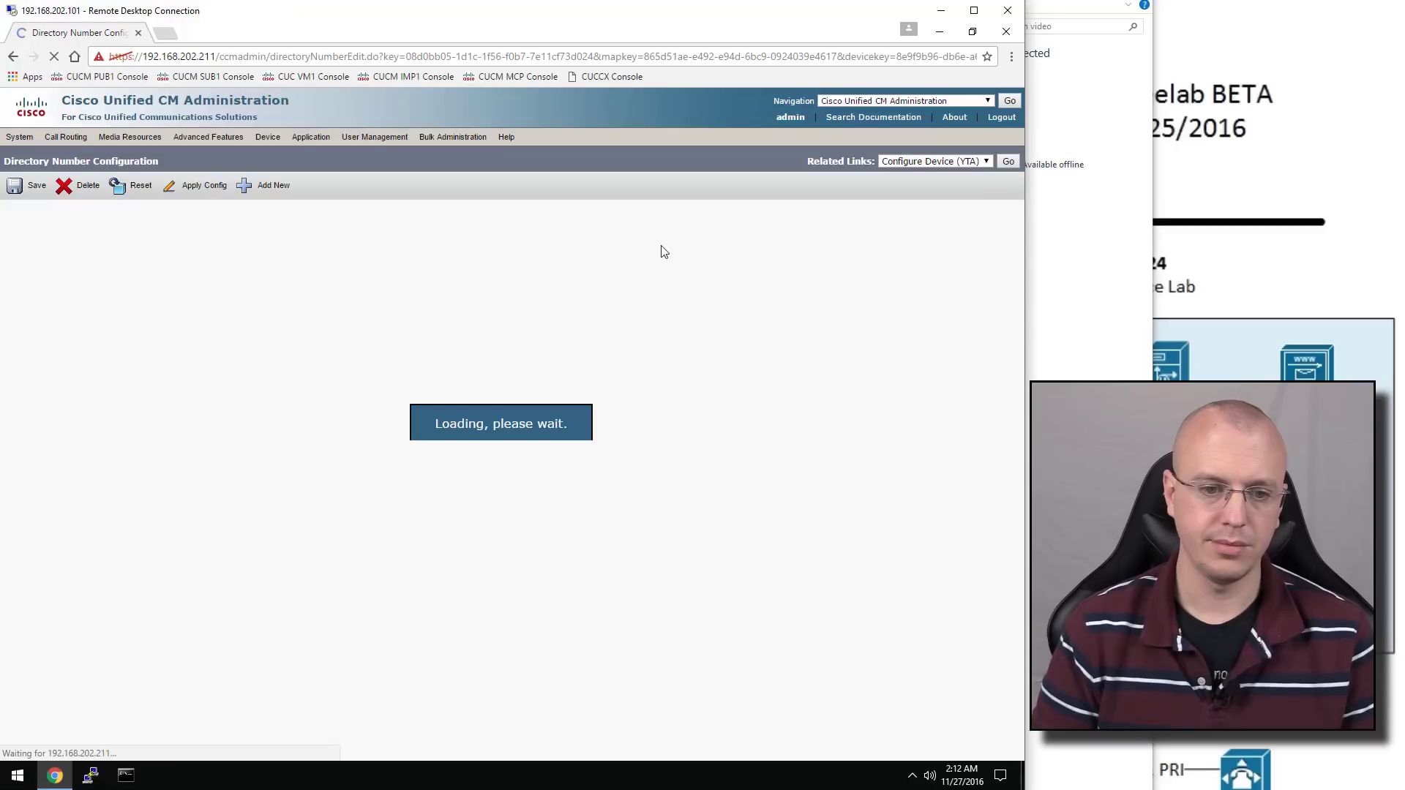
{"action": "left_click", "coordinate": [1009, 162]}
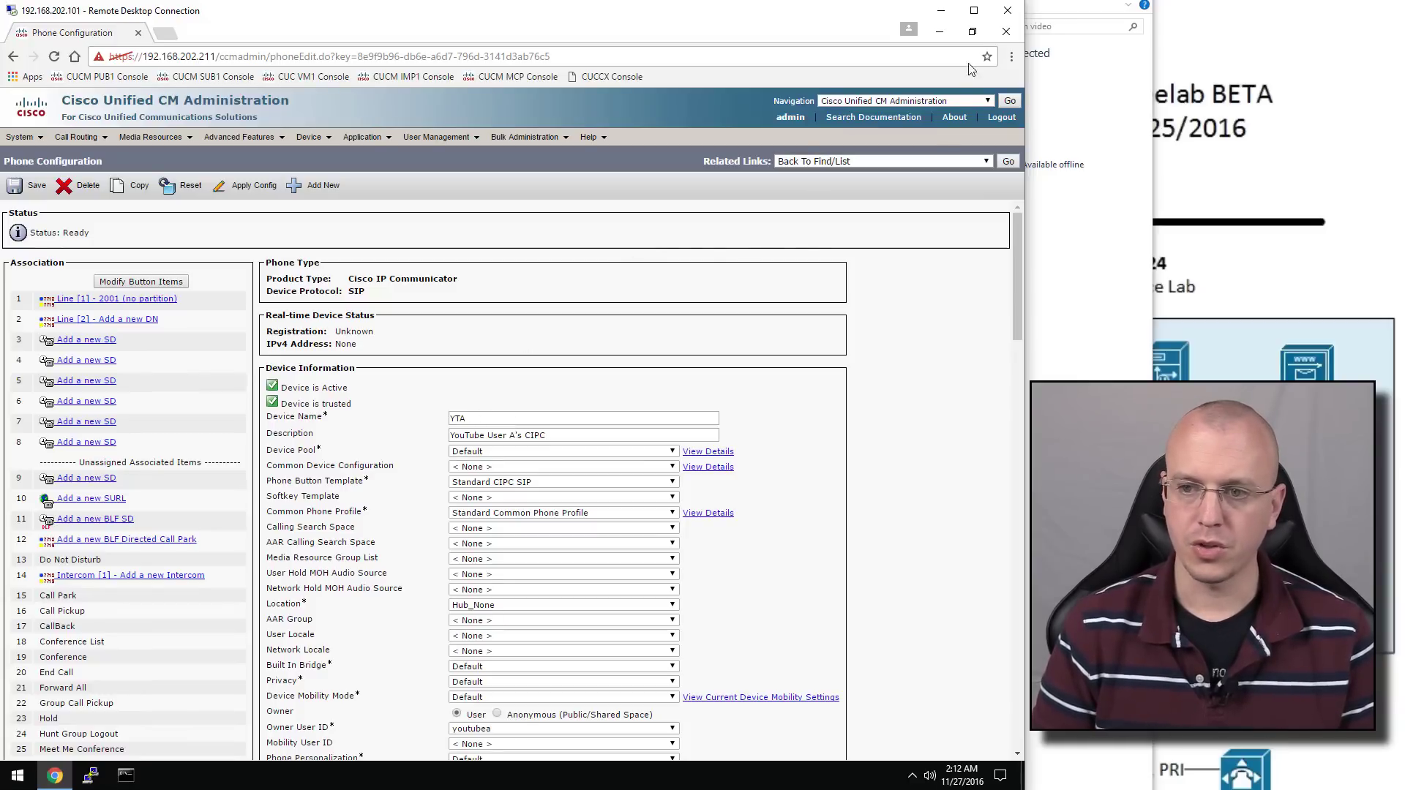
{"action": "left_click", "coordinate": [940, 31]}
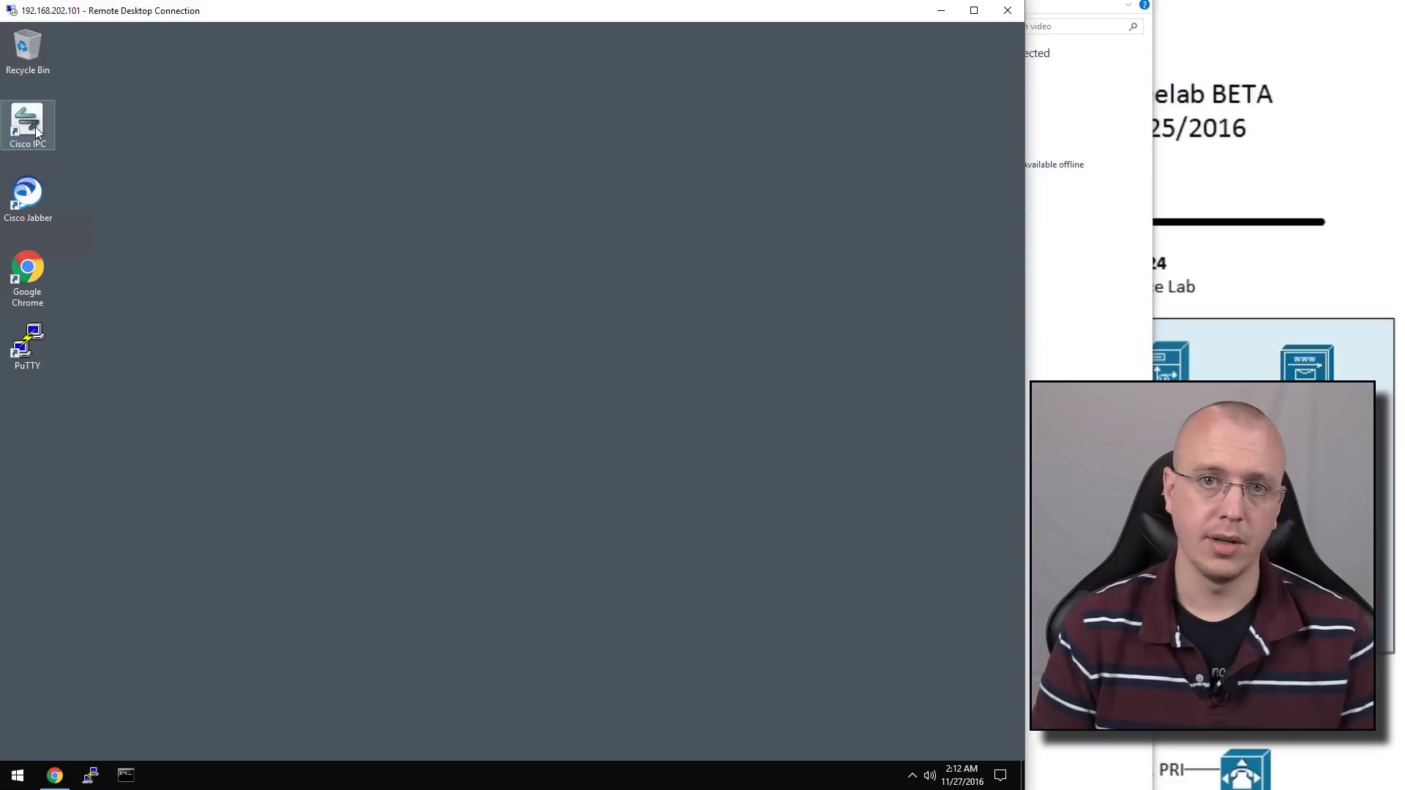
Launch Cisco IP Communicator from its desktop shortcut as administrator, approving the UAC prompt
{"action": "right_click", "coordinate": [36, 129]}
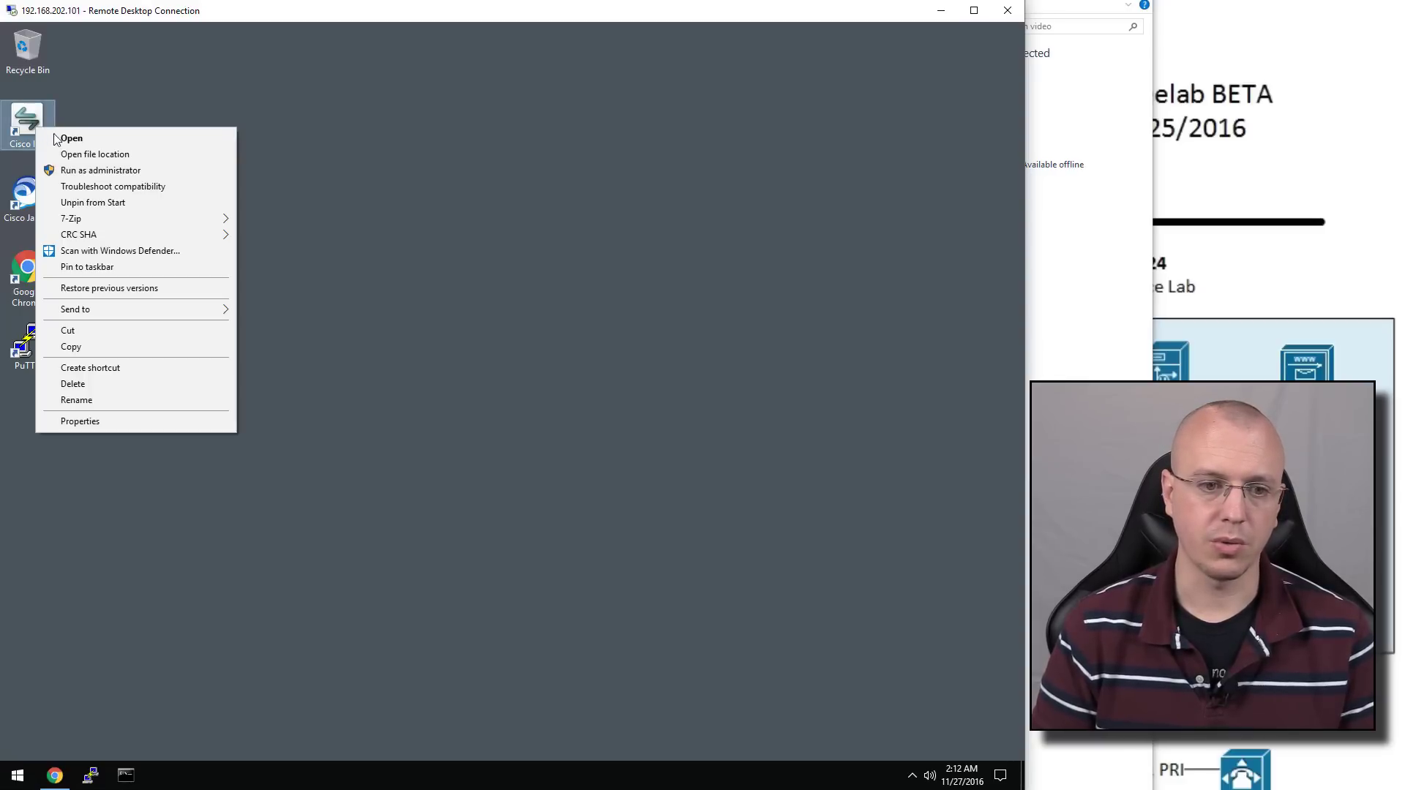
{"action": "left_click", "coordinate": [87, 171]}
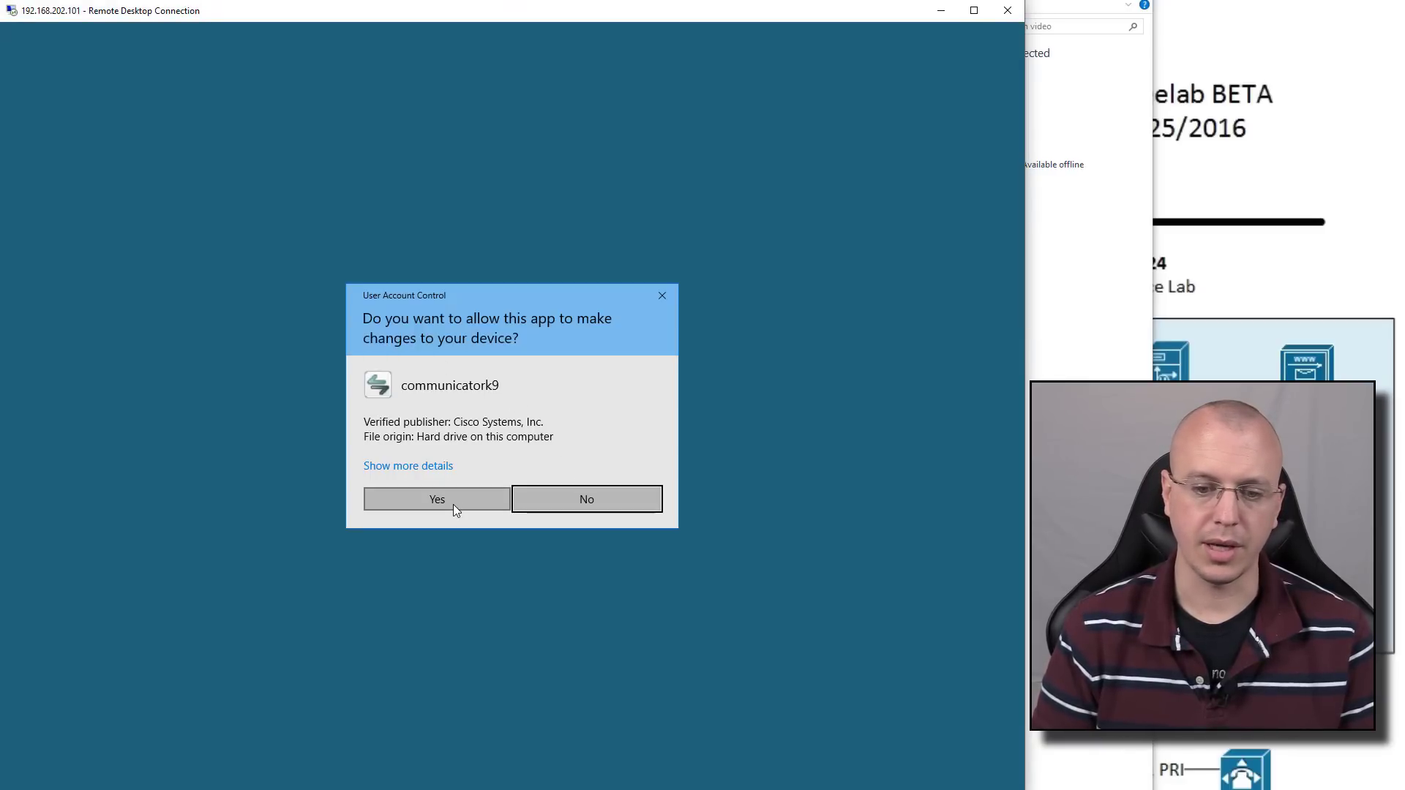
{"action": "left_click", "coordinate": [454, 506]}
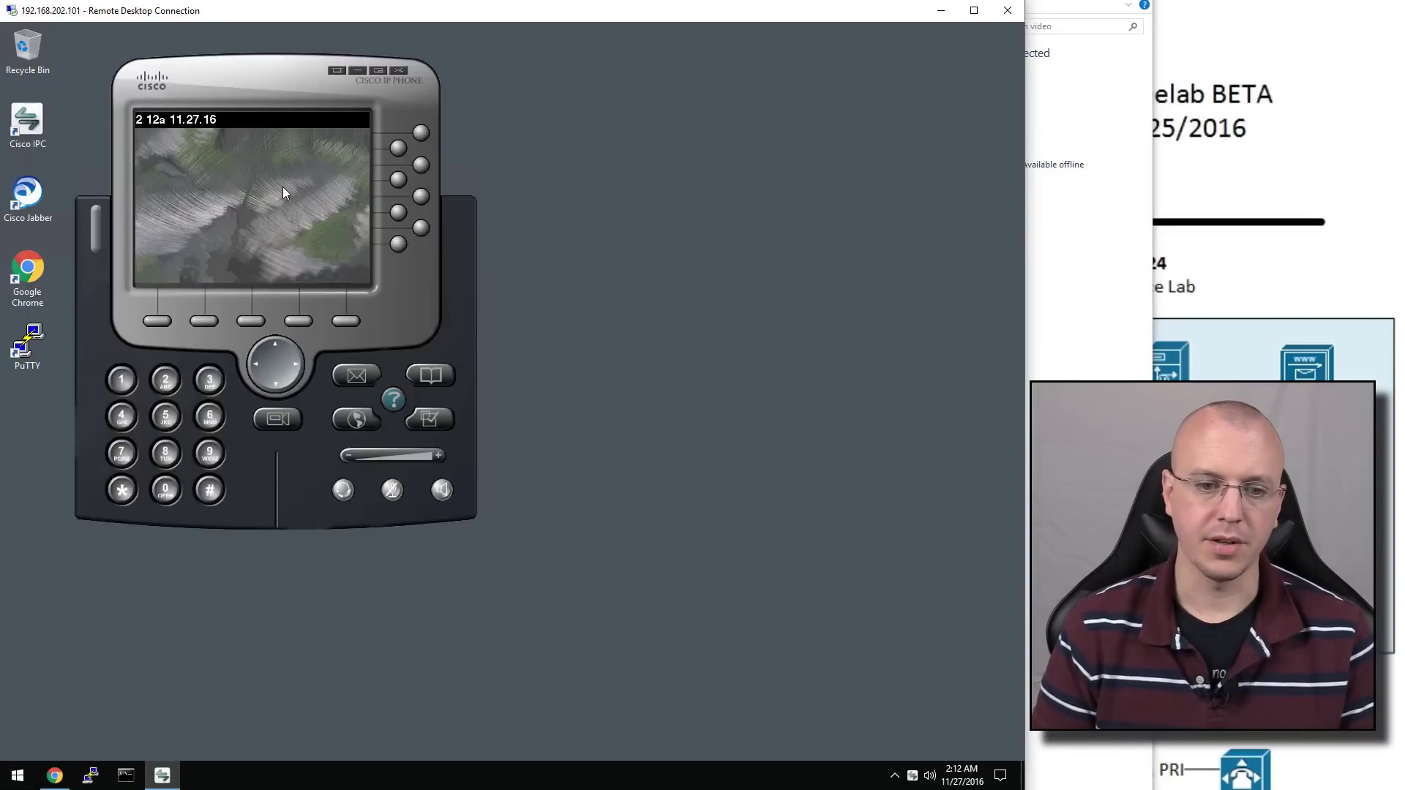
Set the softphone's network device name to YTA and let it restart
{"action": "right_click", "coordinate": [306, 227]}
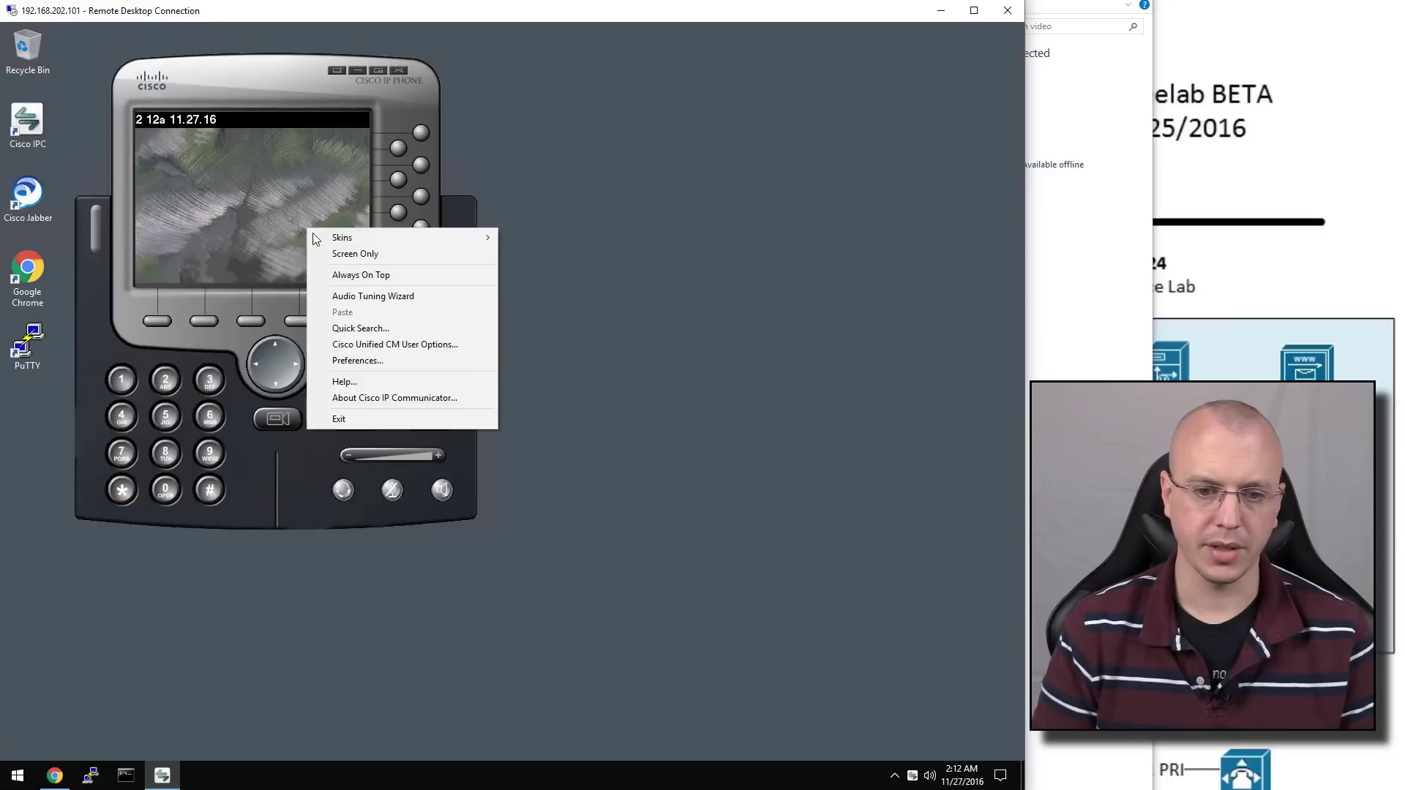
{"action": "mouse_move", "coordinate": [318, 235]}
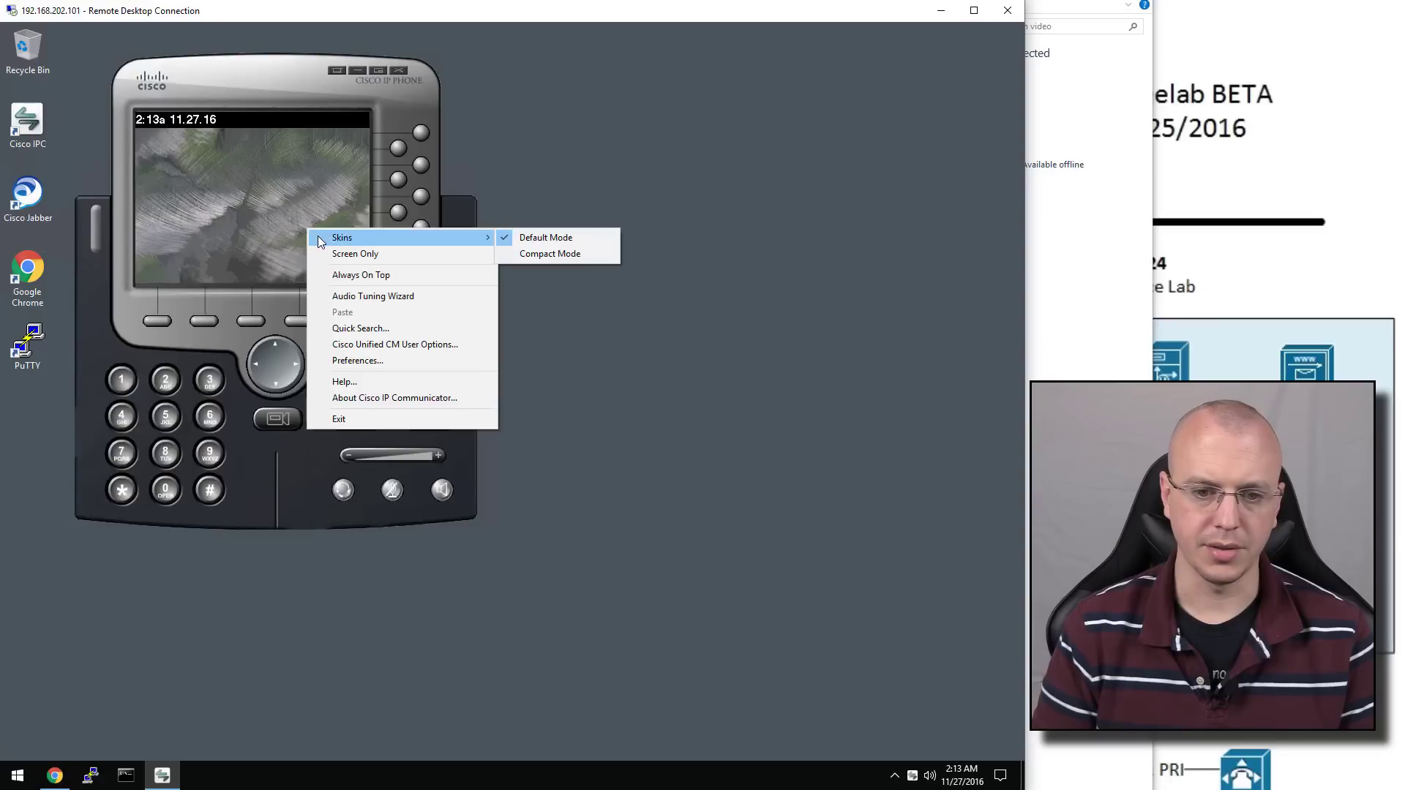
{"action": "left_click", "coordinate": [402, 361]}
{"action": "left_click", "coordinate": [146, 161]}
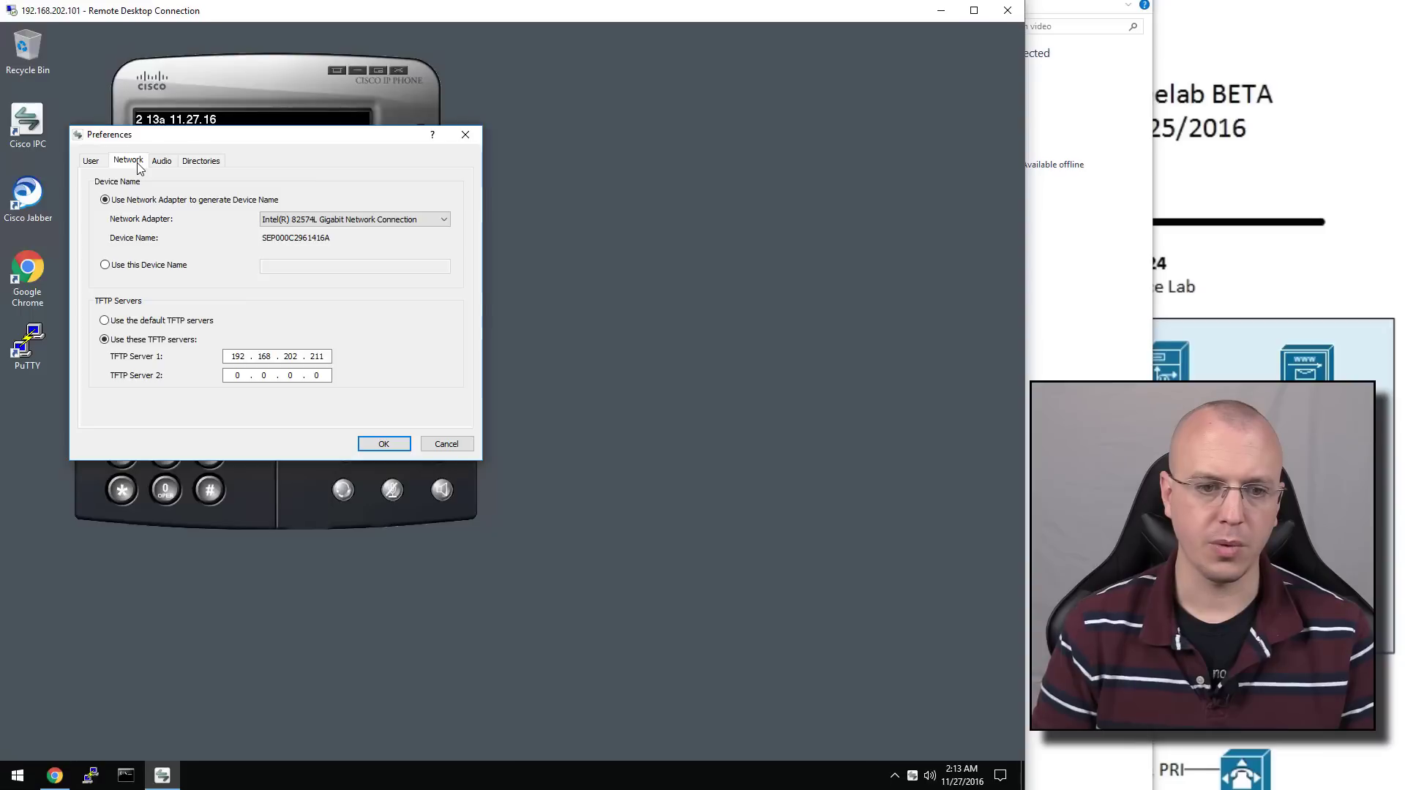
{"action": "left_click", "coordinate": [148, 270]}
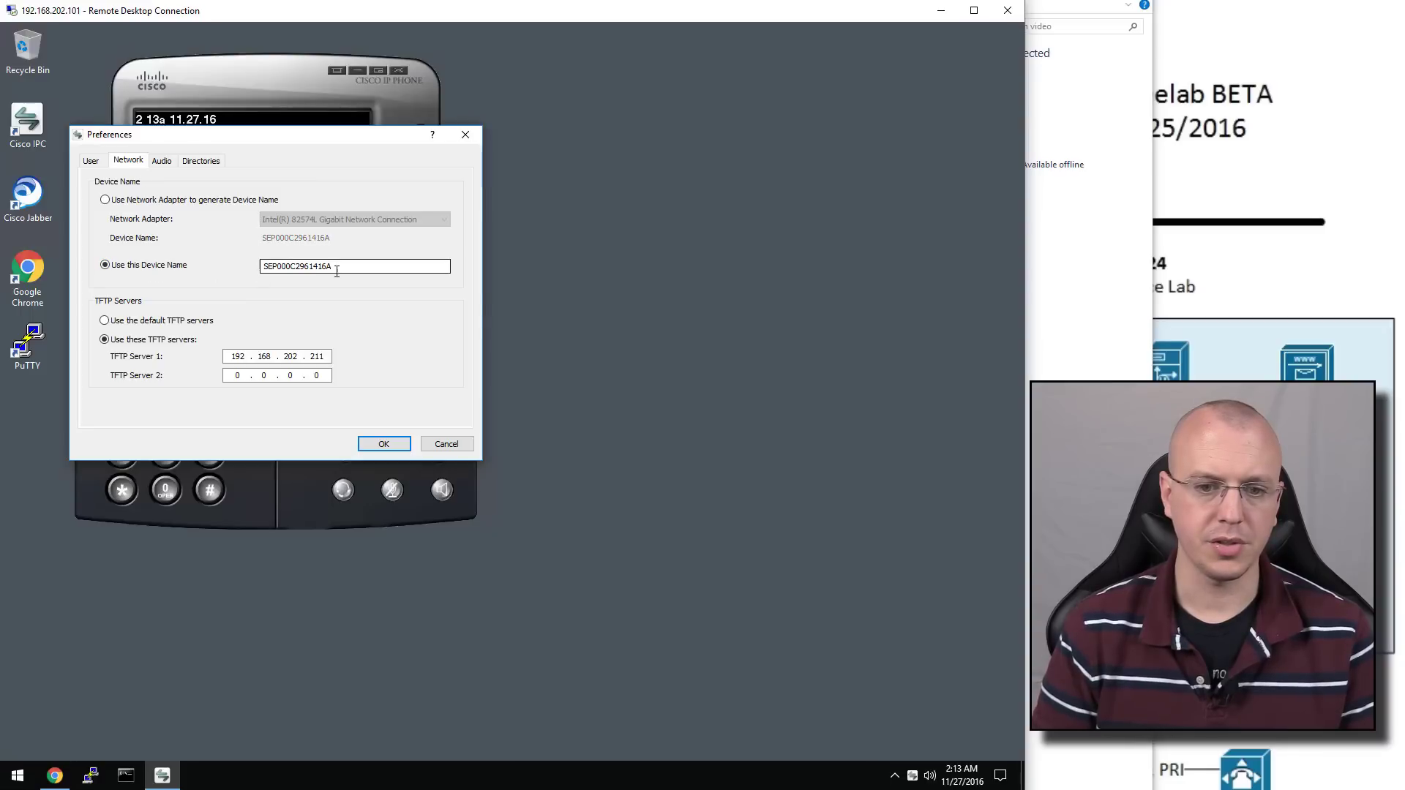
{"action": "double_click", "coordinate": [377, 268]}
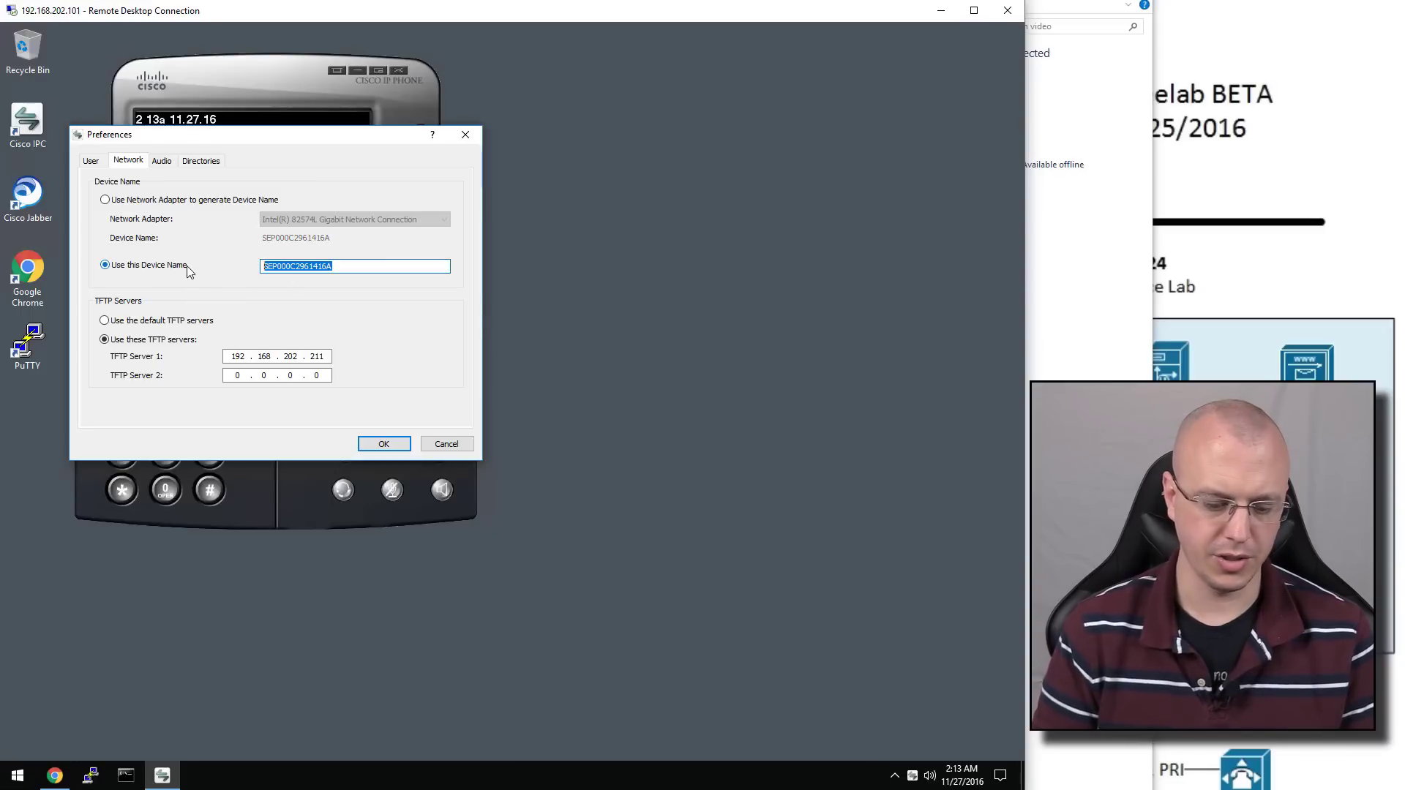
{"action": "type", "text": "TY"}
{"action": "key", "text": "BackSpace"}
{"action": "key", "text": "BackSpace"}
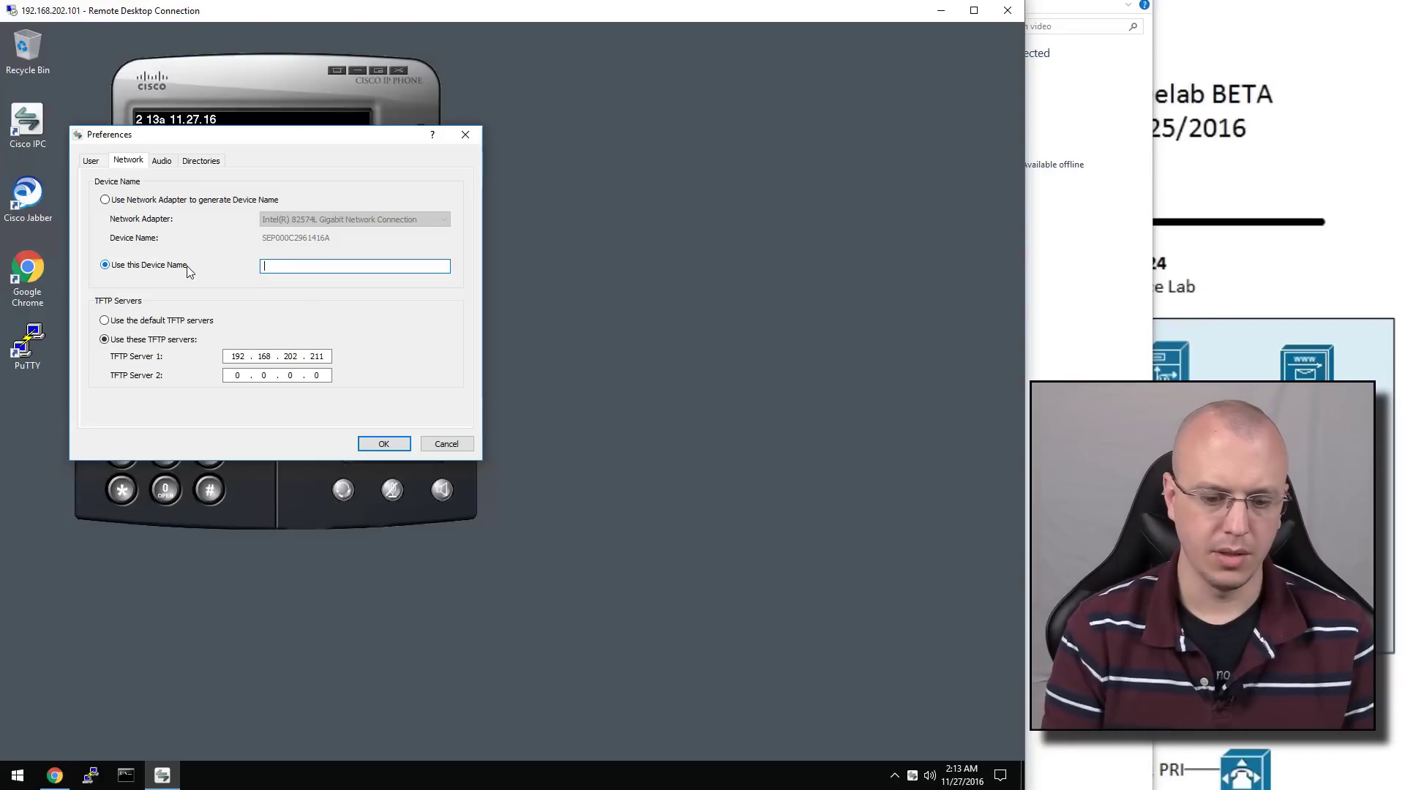
{"action": "type", "text": "YTA"}
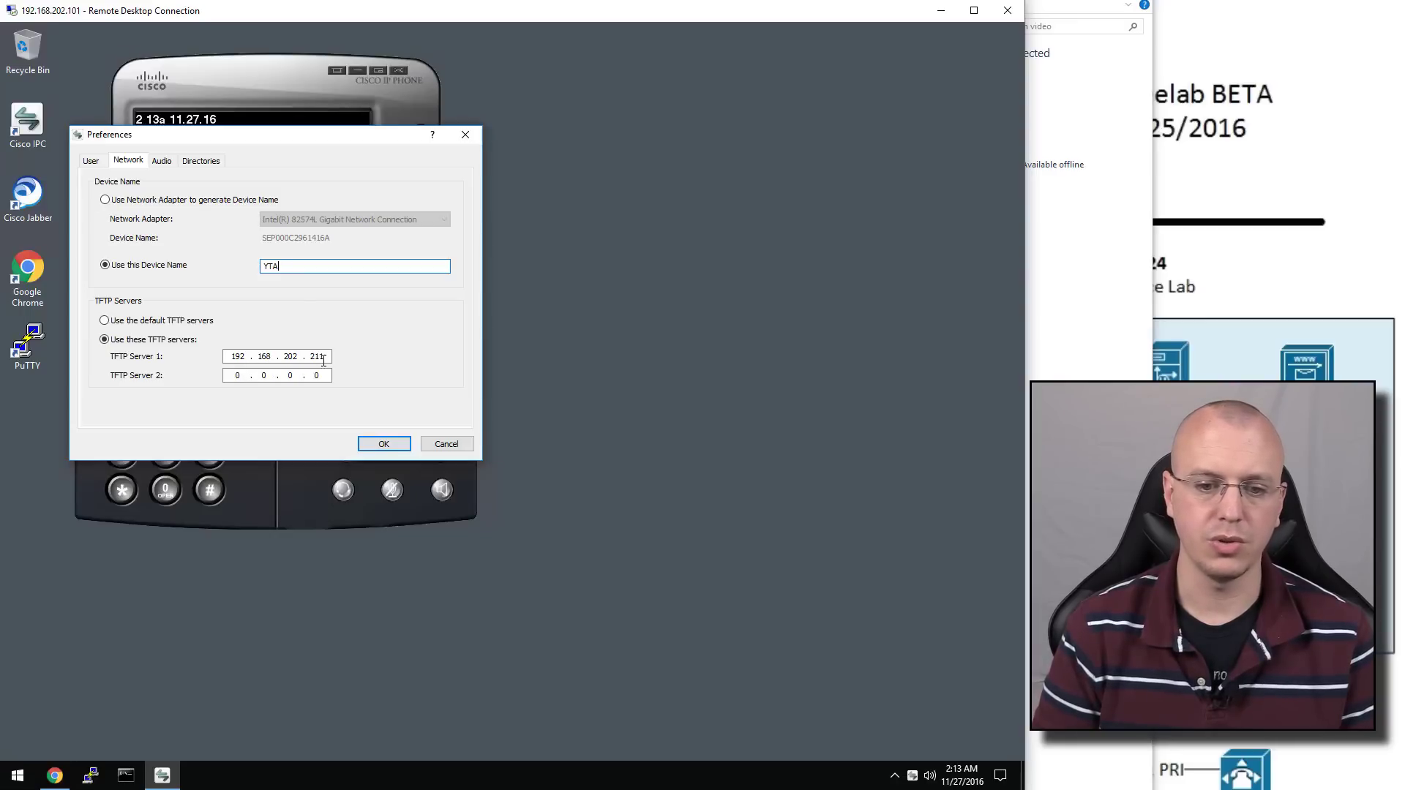
{"action": "left_click", "coordinate": [396, 445]}
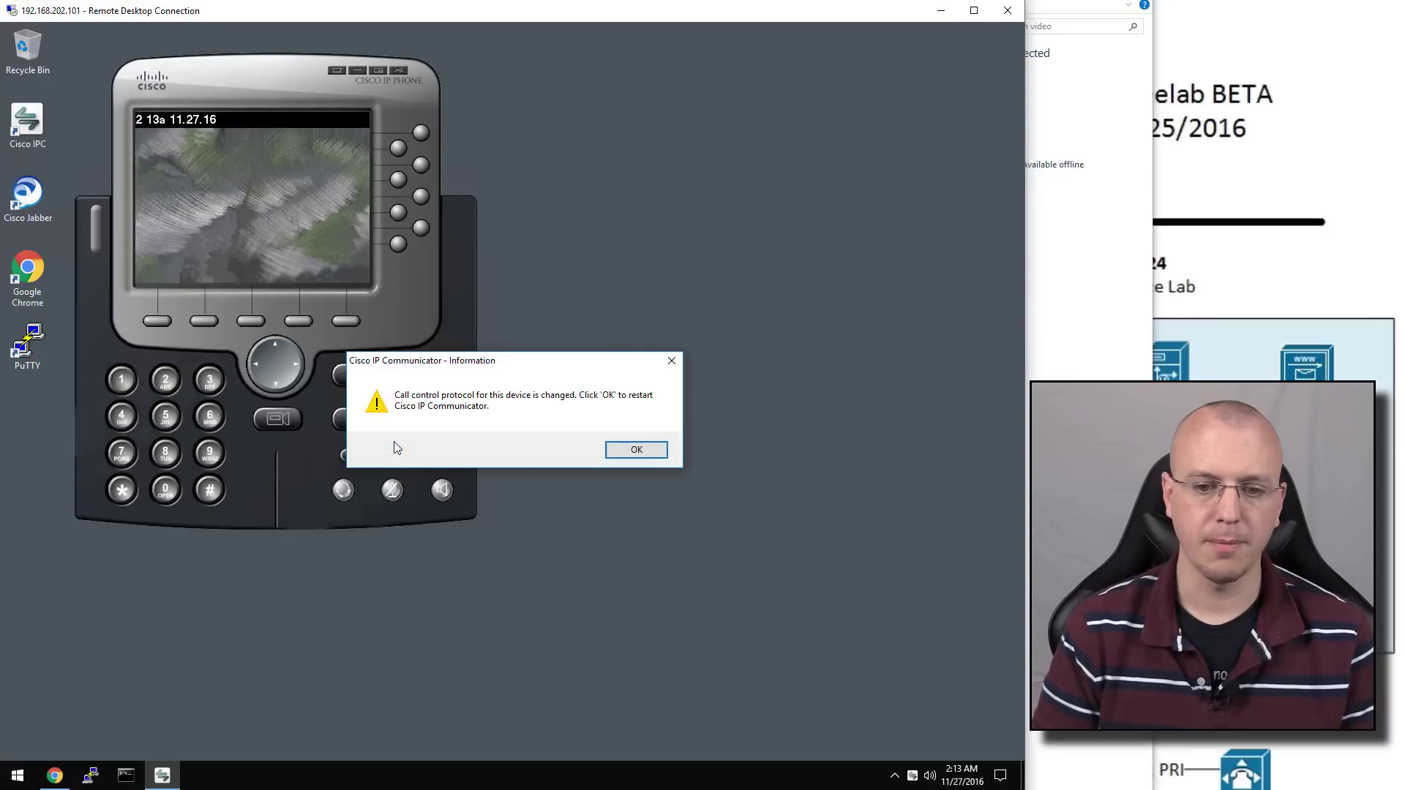
{"action": "left_click", "coordinate": [636, 450]}
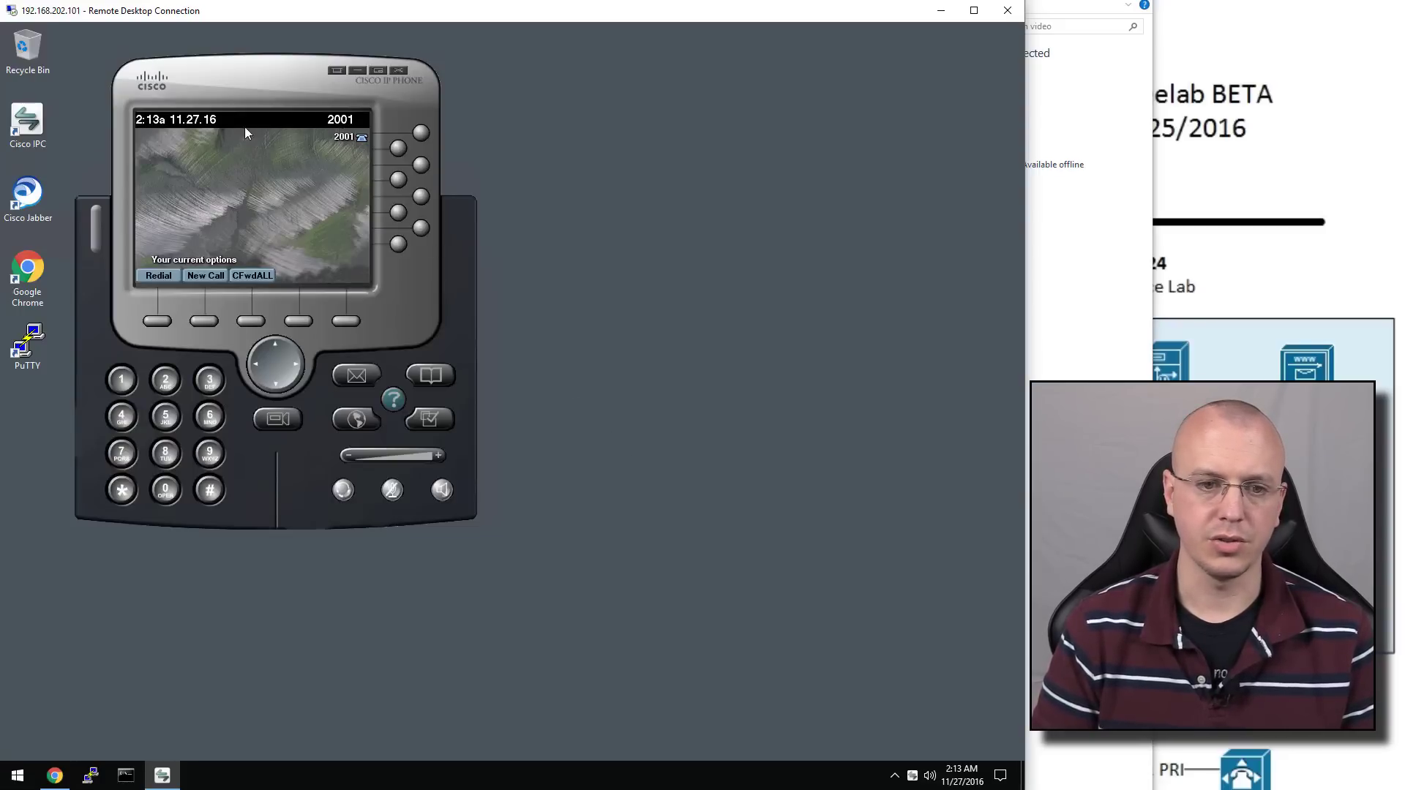
{"action": "left_click_drag", "start_coordinate": [222, 84], "coordinate": [235, 77]}
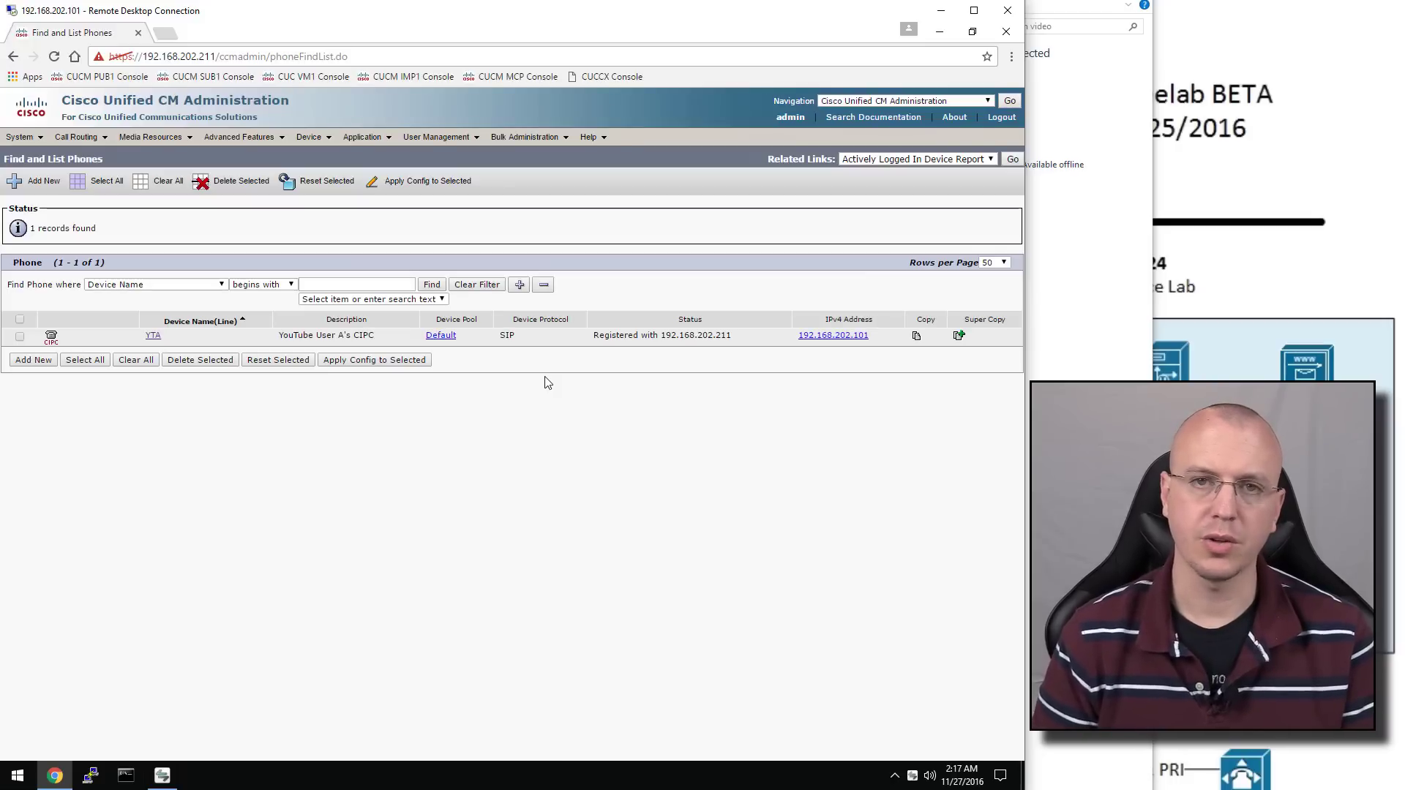
Open the CM_cucmpub1 server page from System > Cisco Unified CM
{"action": "left_click", "coordinate": [26, 137]}
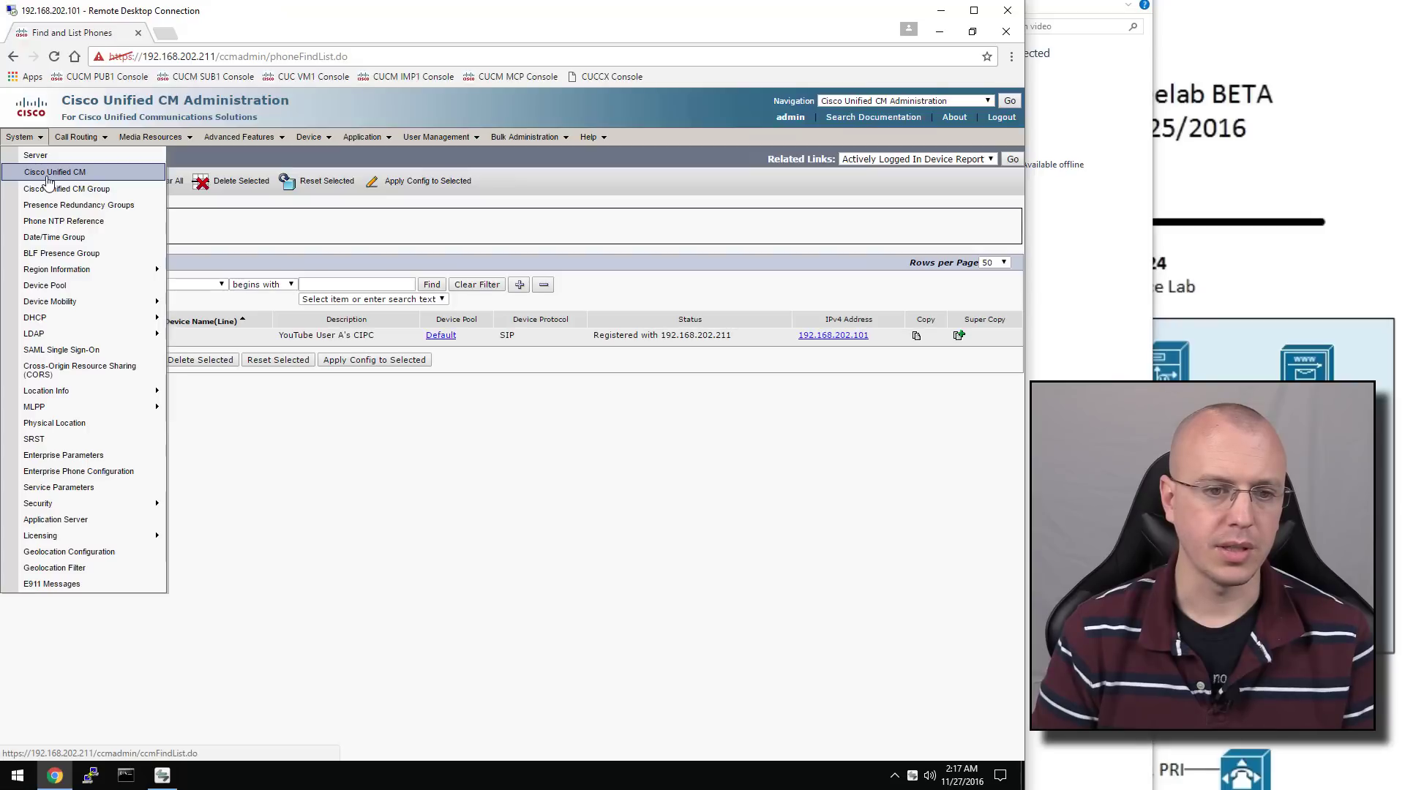
{"action": "left_click", "coordinate": [48, 176]}
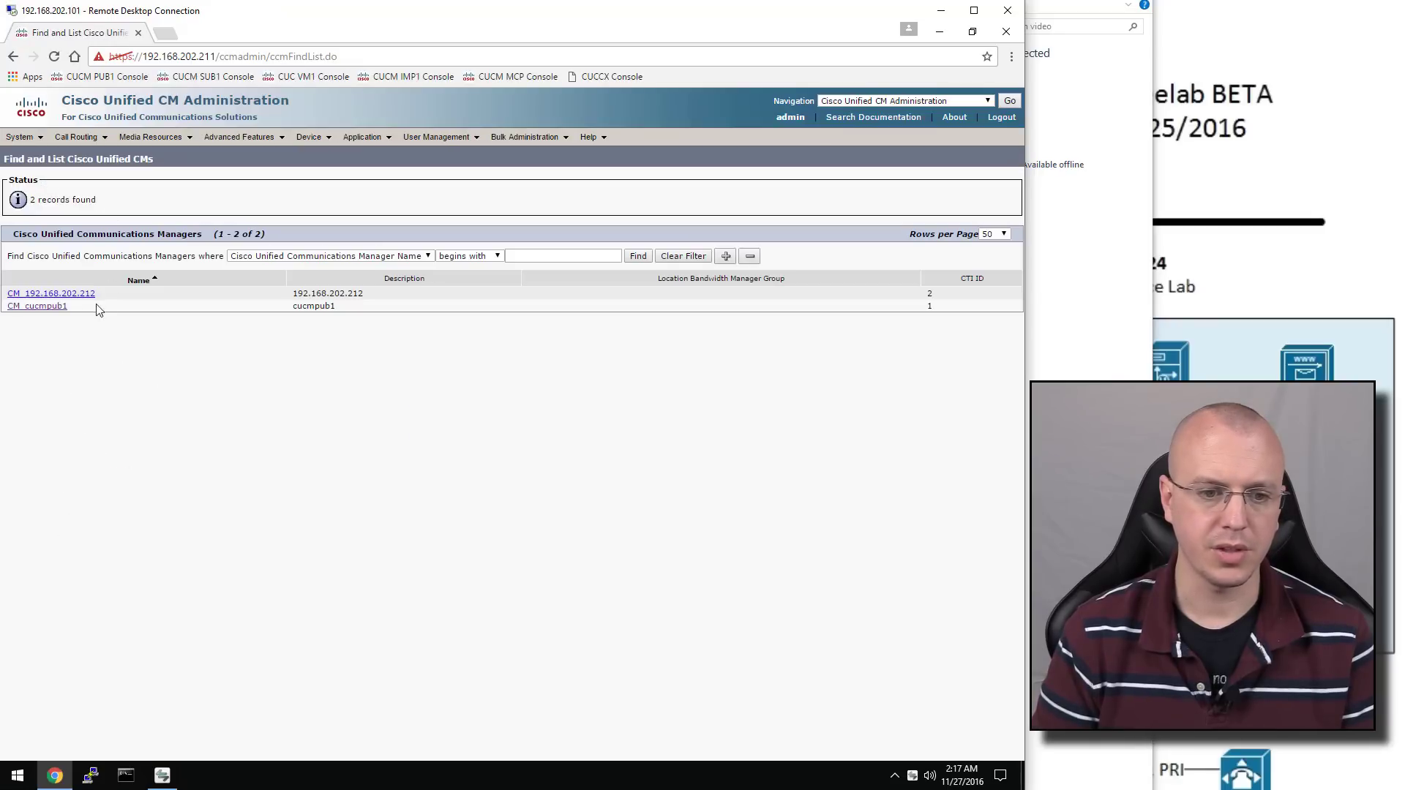
{"action": "left_click", "coordinate": [50, 308]}
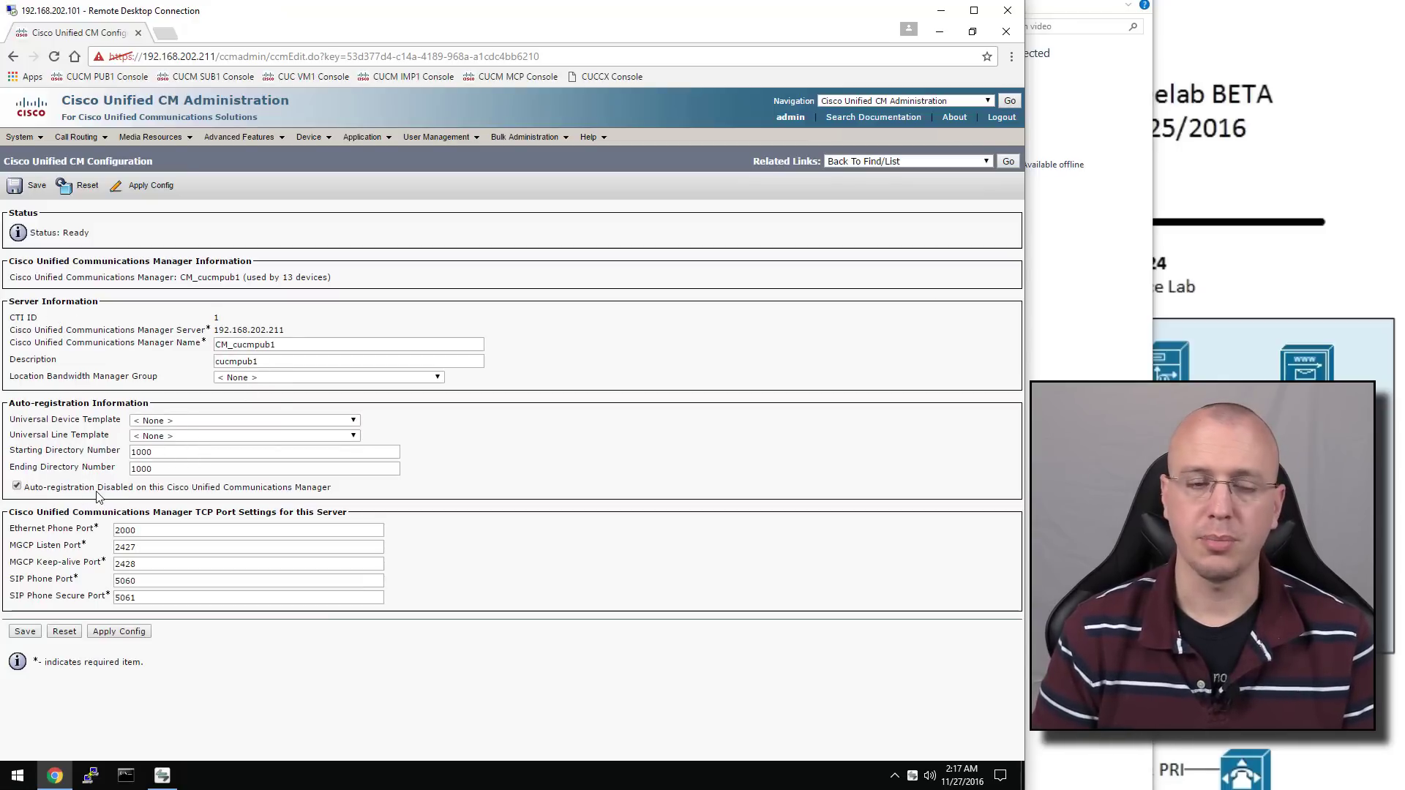
Choose the Auto-registration Template device template and the TAG Sample Line Template
{"action": "left_click", "coordinate": [176, 423]}
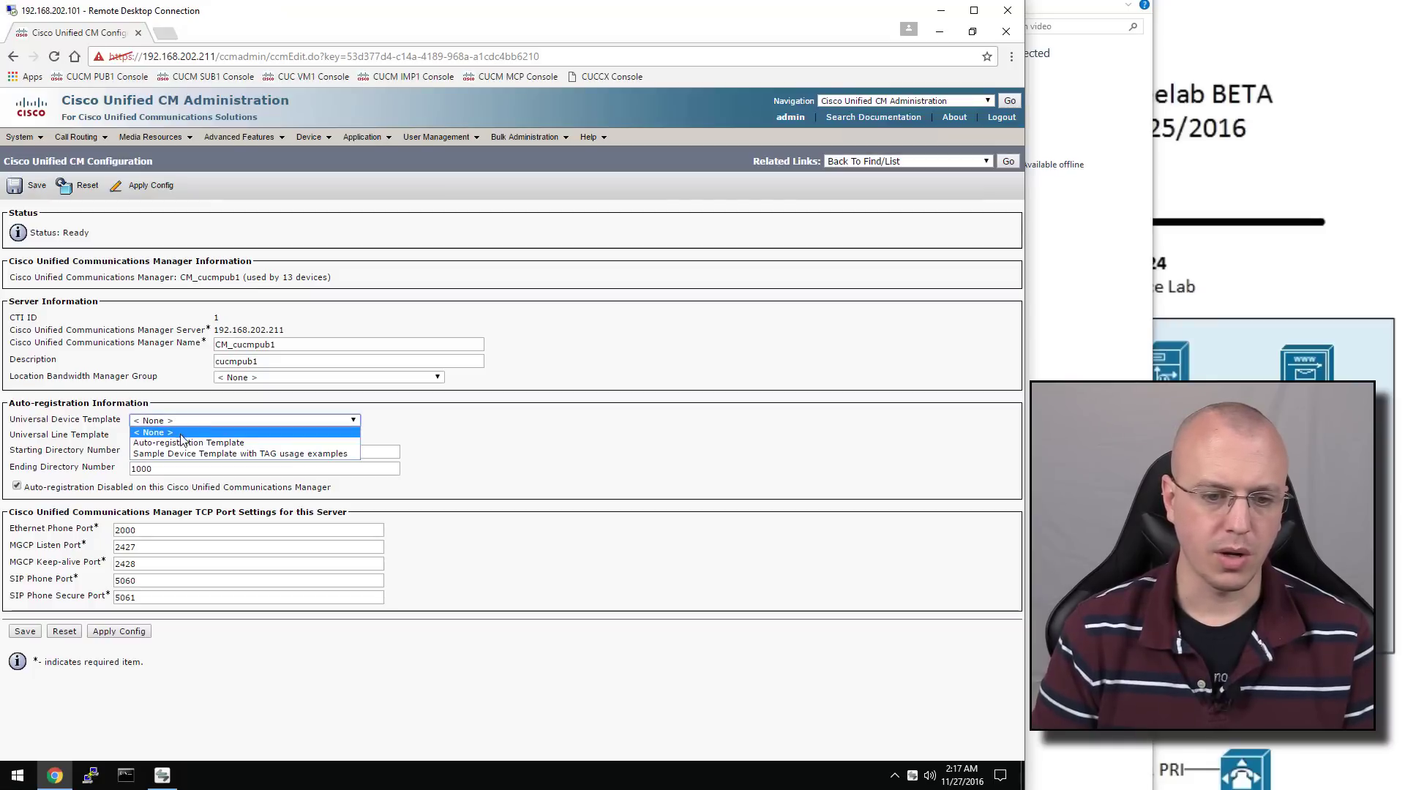
{"action": "left_click", "coordinate": [205, 445]}
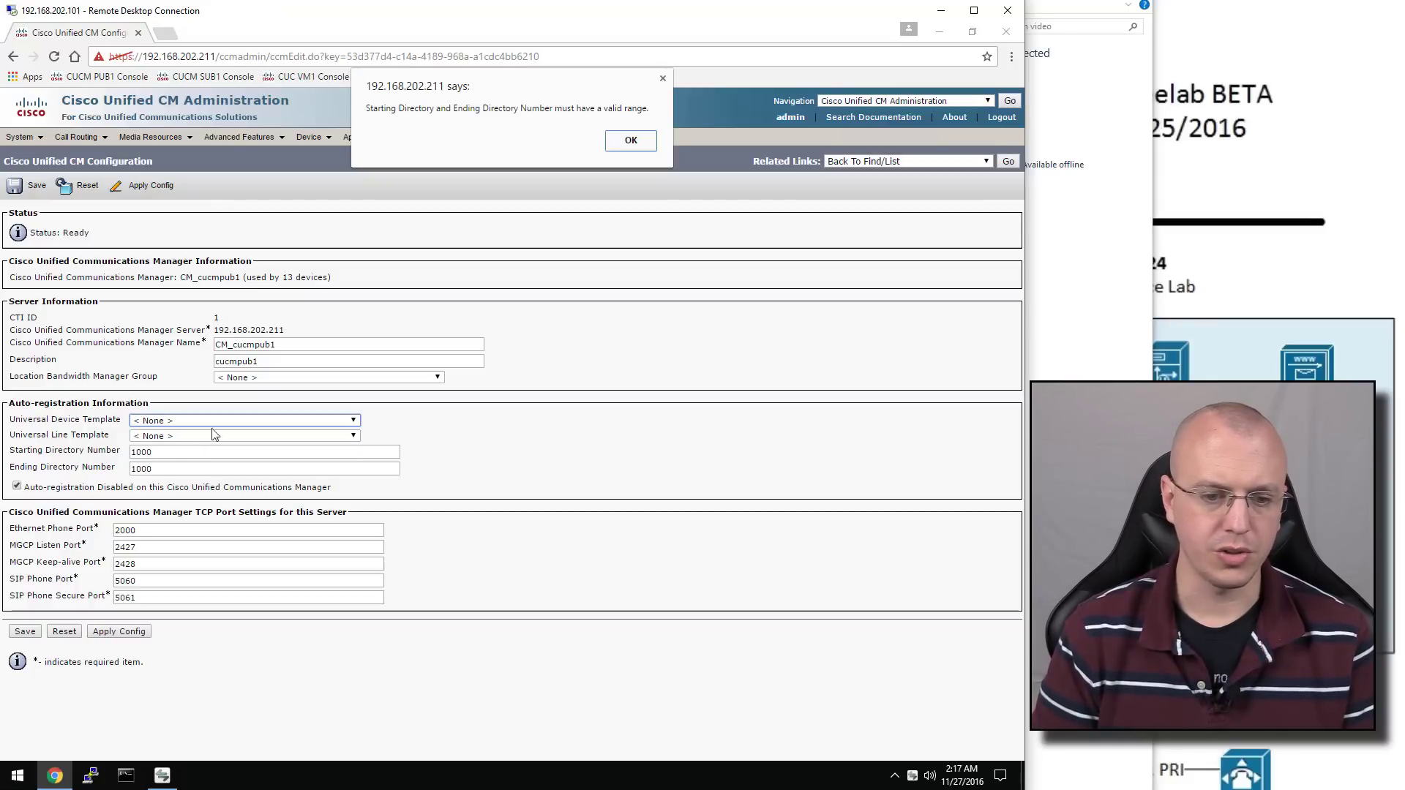
{"action": "left_click", "coordinate": [655, 148]}
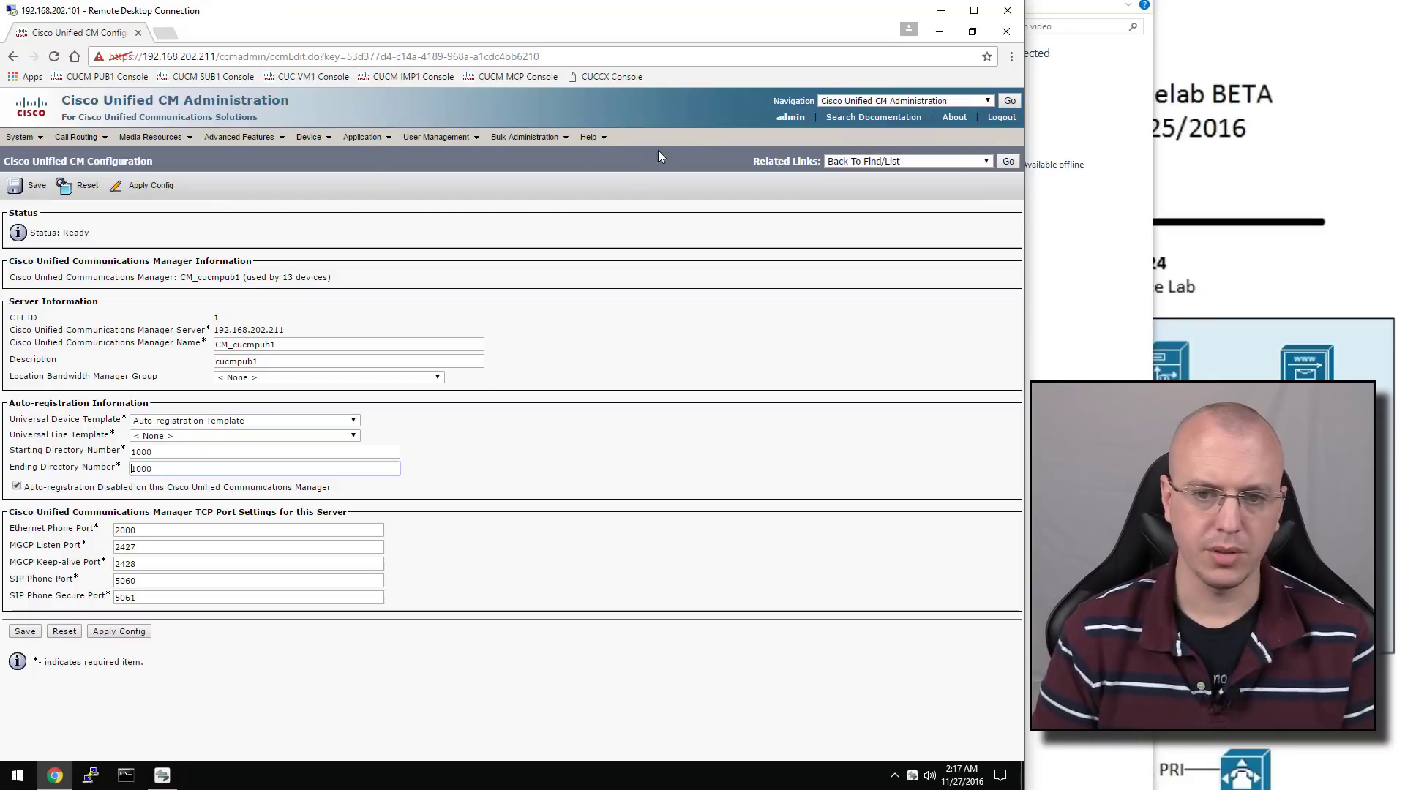
{"action": "left_click", "coordinate": [210, 438]}
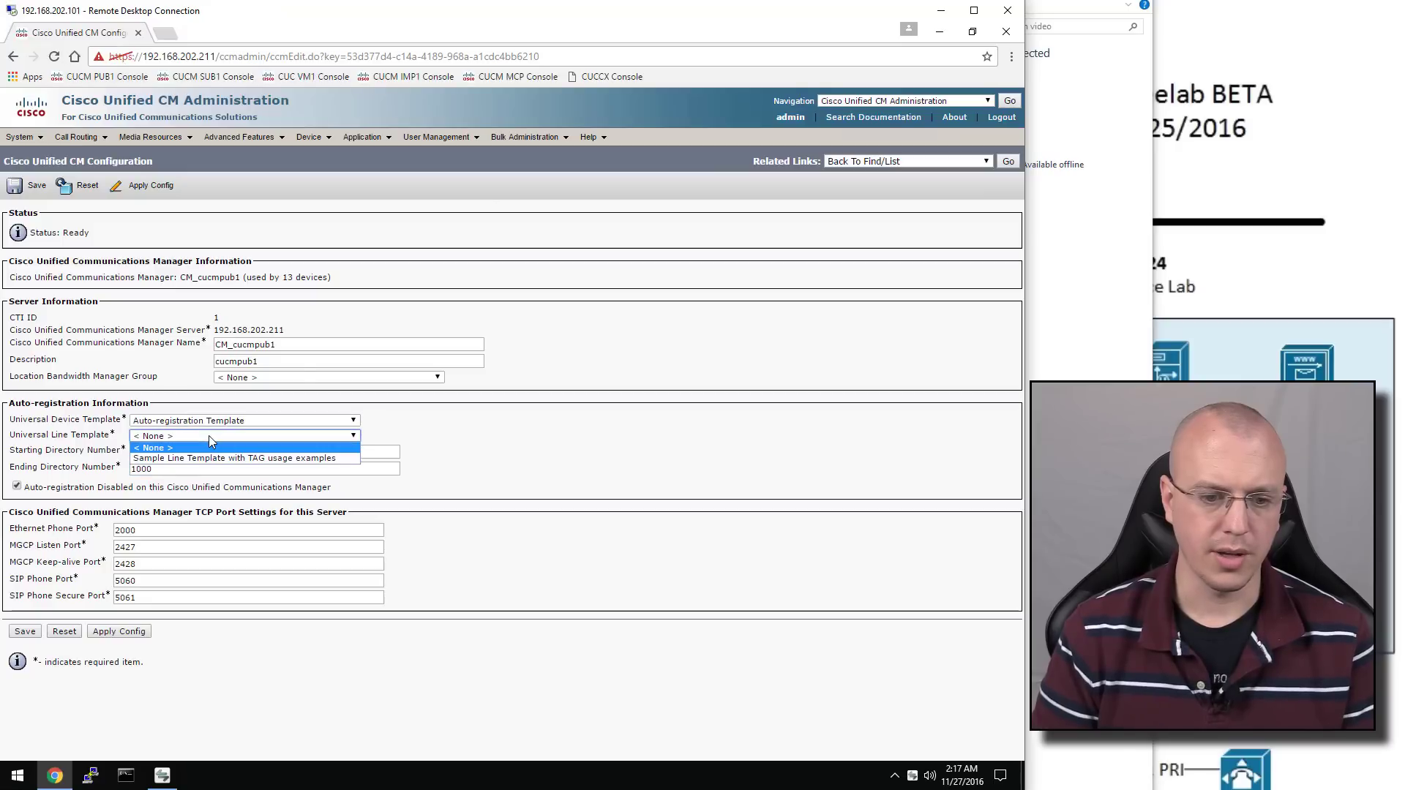
{"action": "left_click", "coordinate": [239, 460]}
{"action": "left_click", "coordinate": [642, 169]}
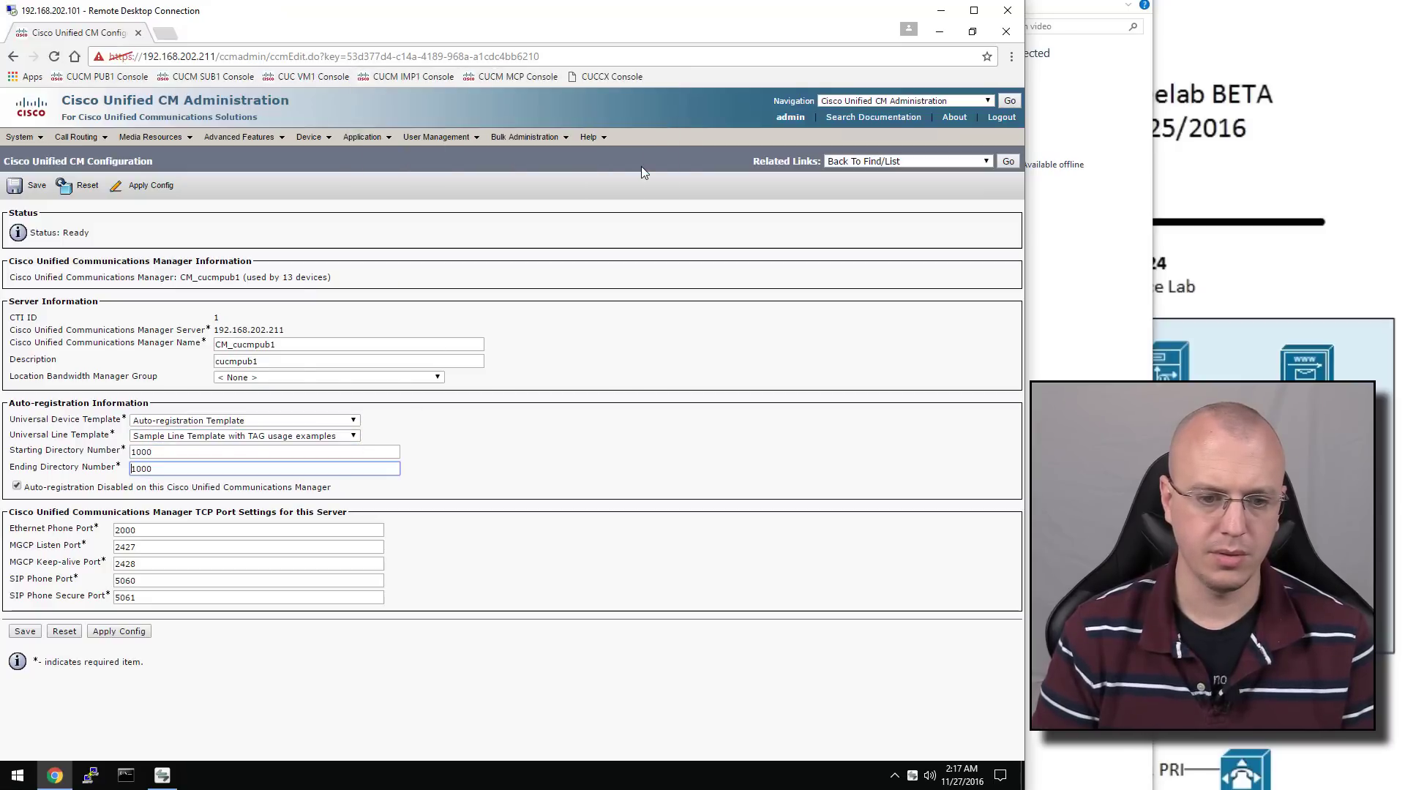
Set the directory number range 3001–3009, enable auto-registration, and save
{"action": "double_click", "coordinate": [174, 453]}
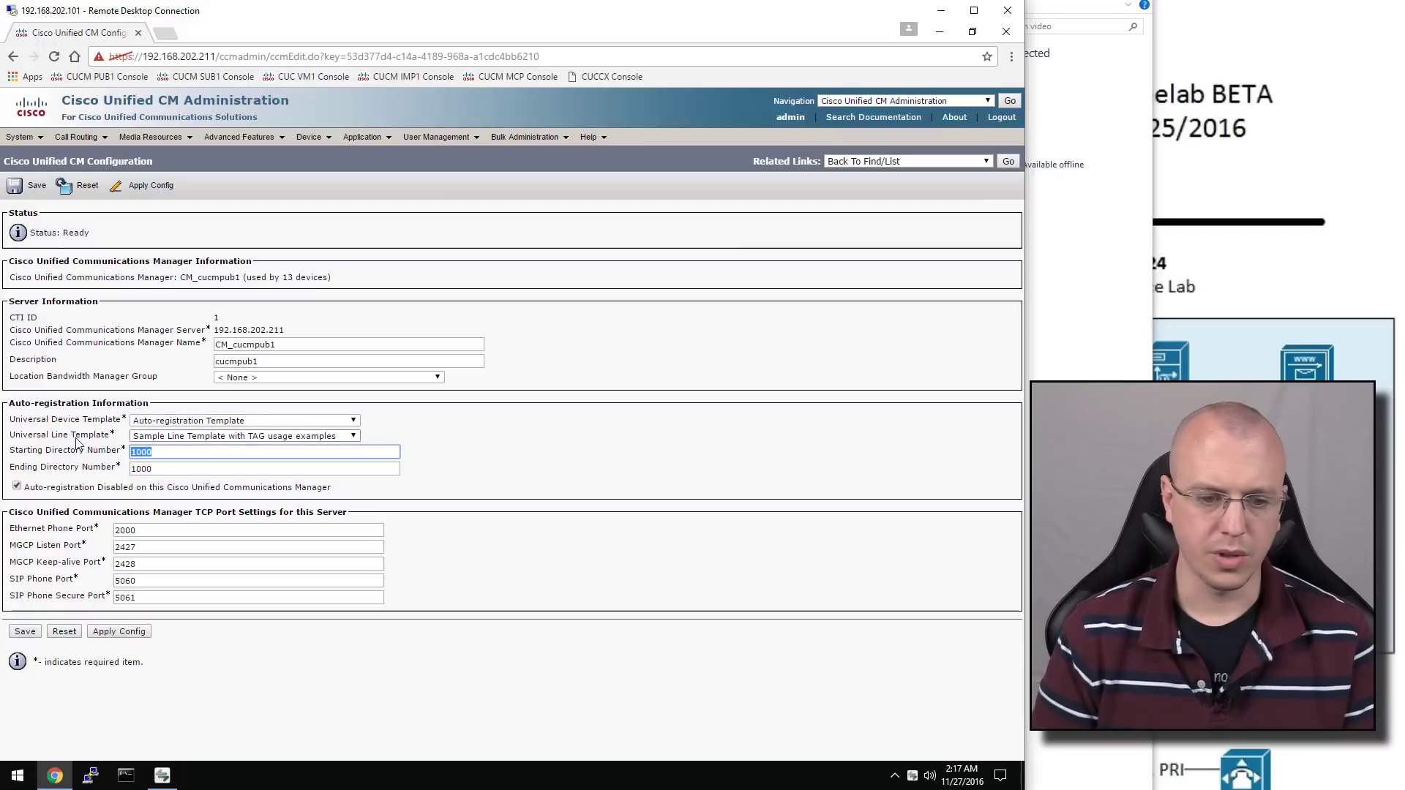
{"action": "type", "text": "3001"}
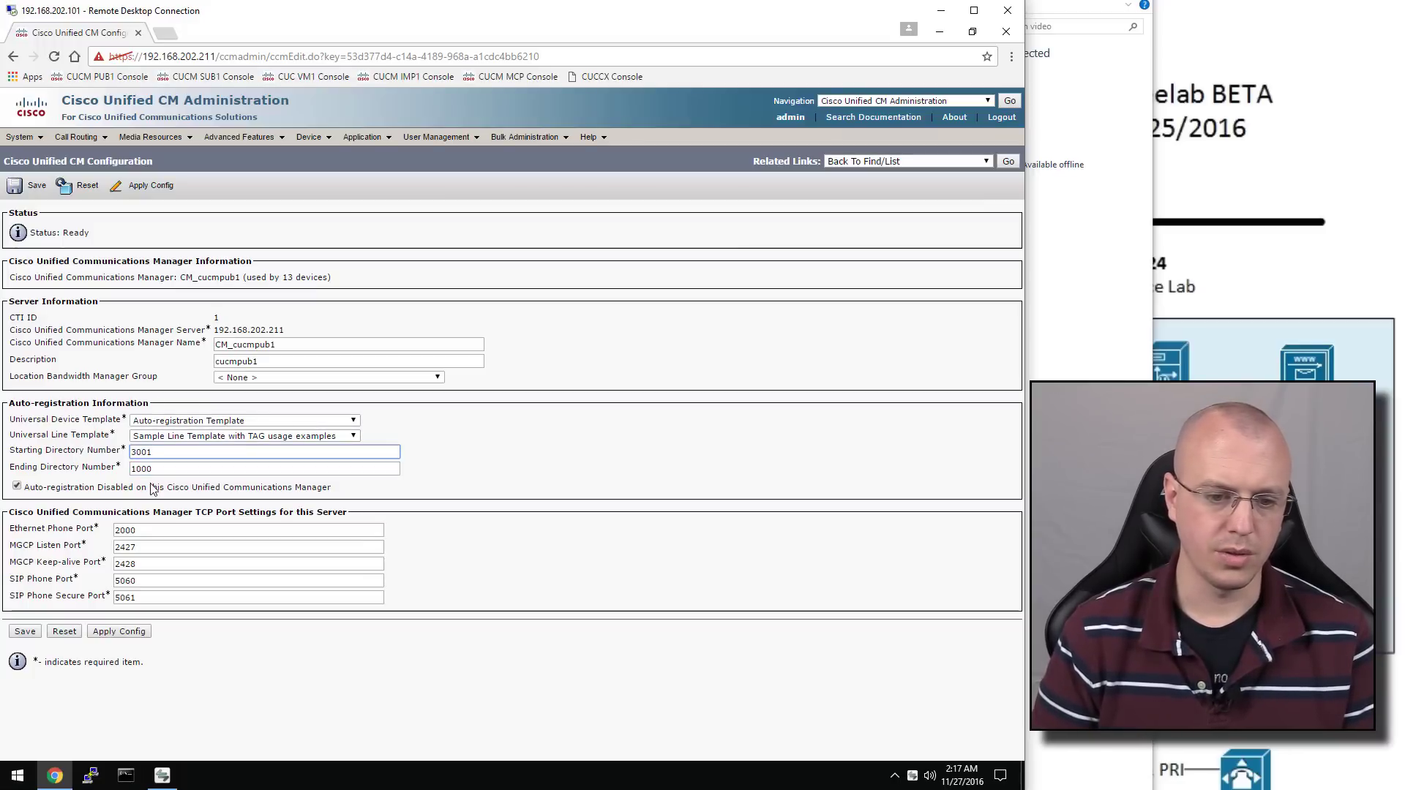
{"action": "left_click", "coordinate": [159, 469]}
{"action": "left_click", "coordinate": [618, 174]}
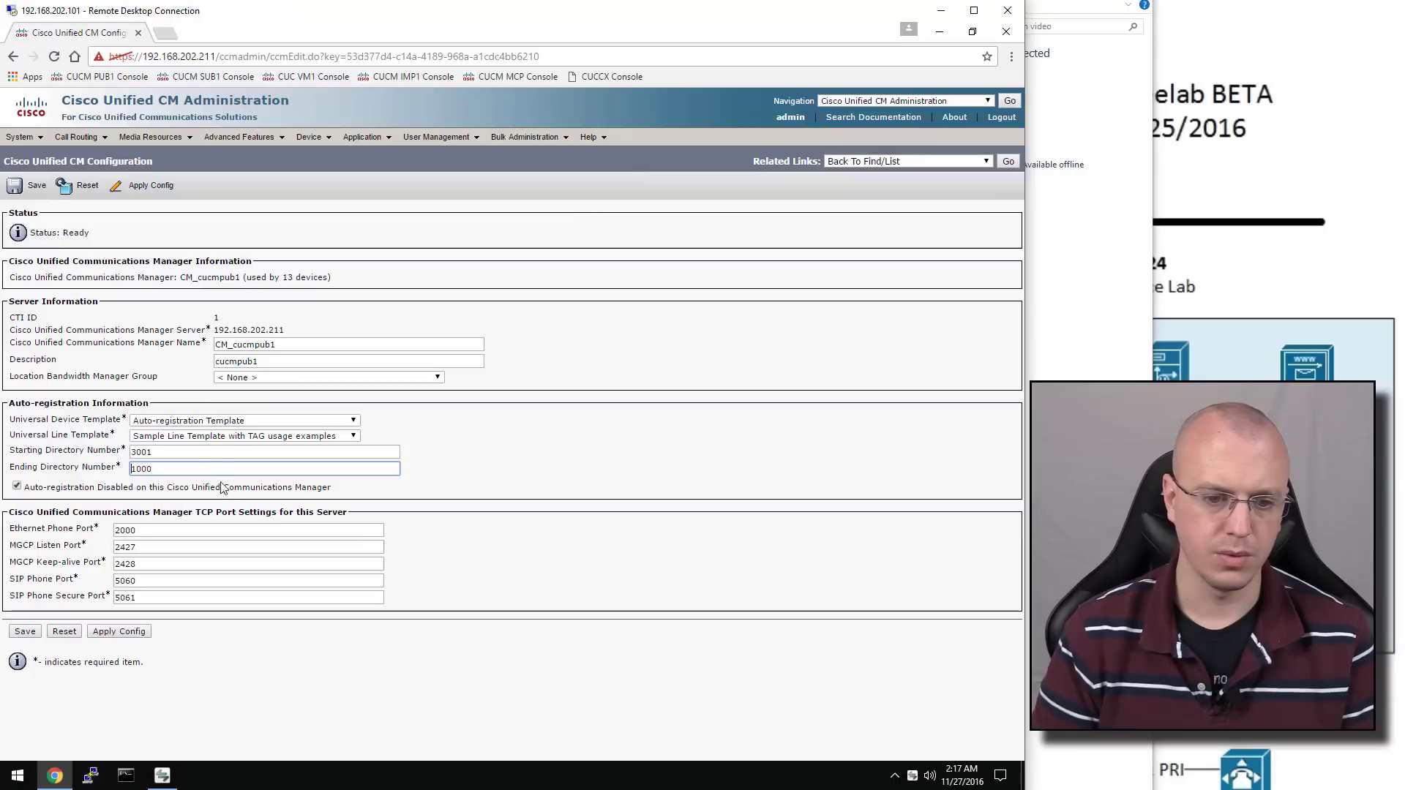
{"action": "double_click", "coordinate": [165, 469]}
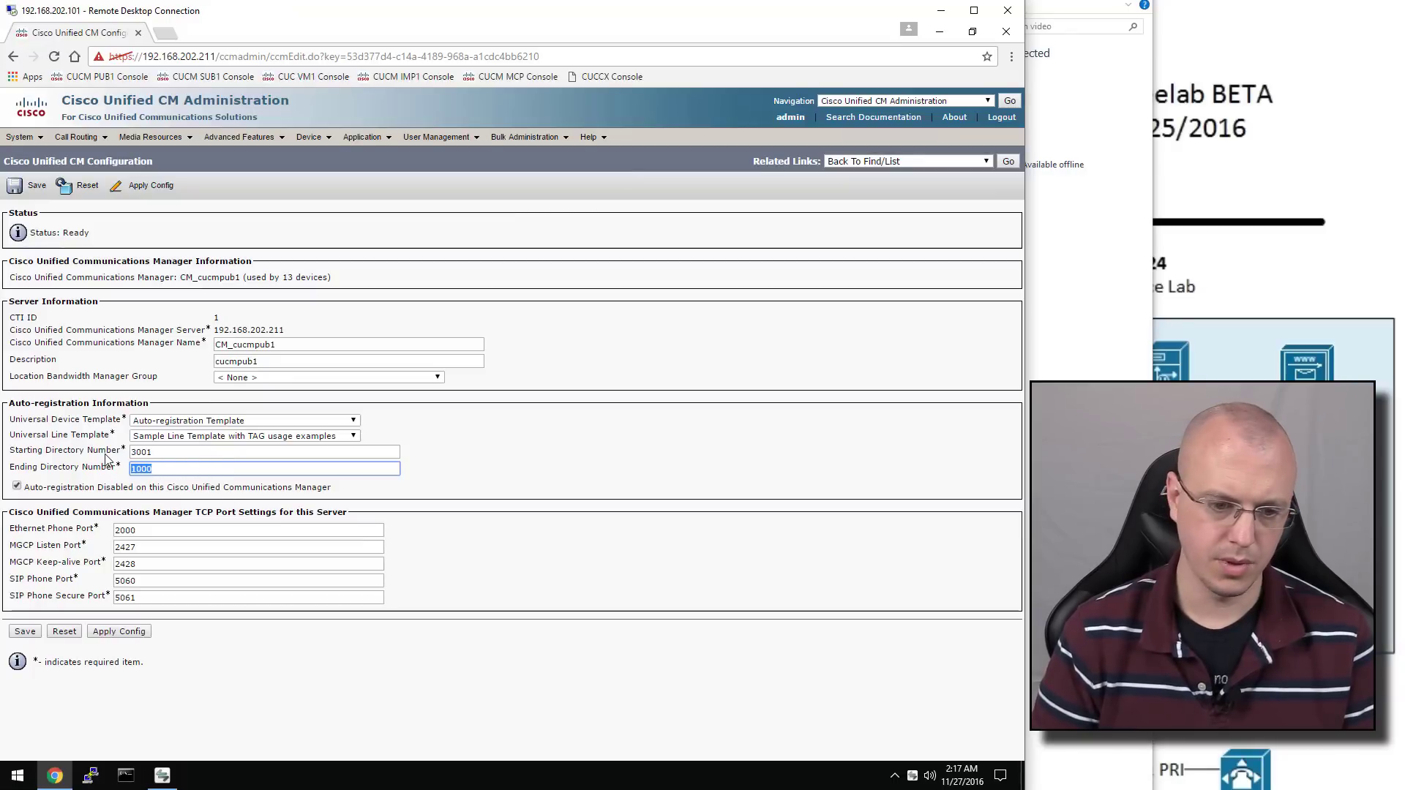
{"action": "type", "text": "3009"}
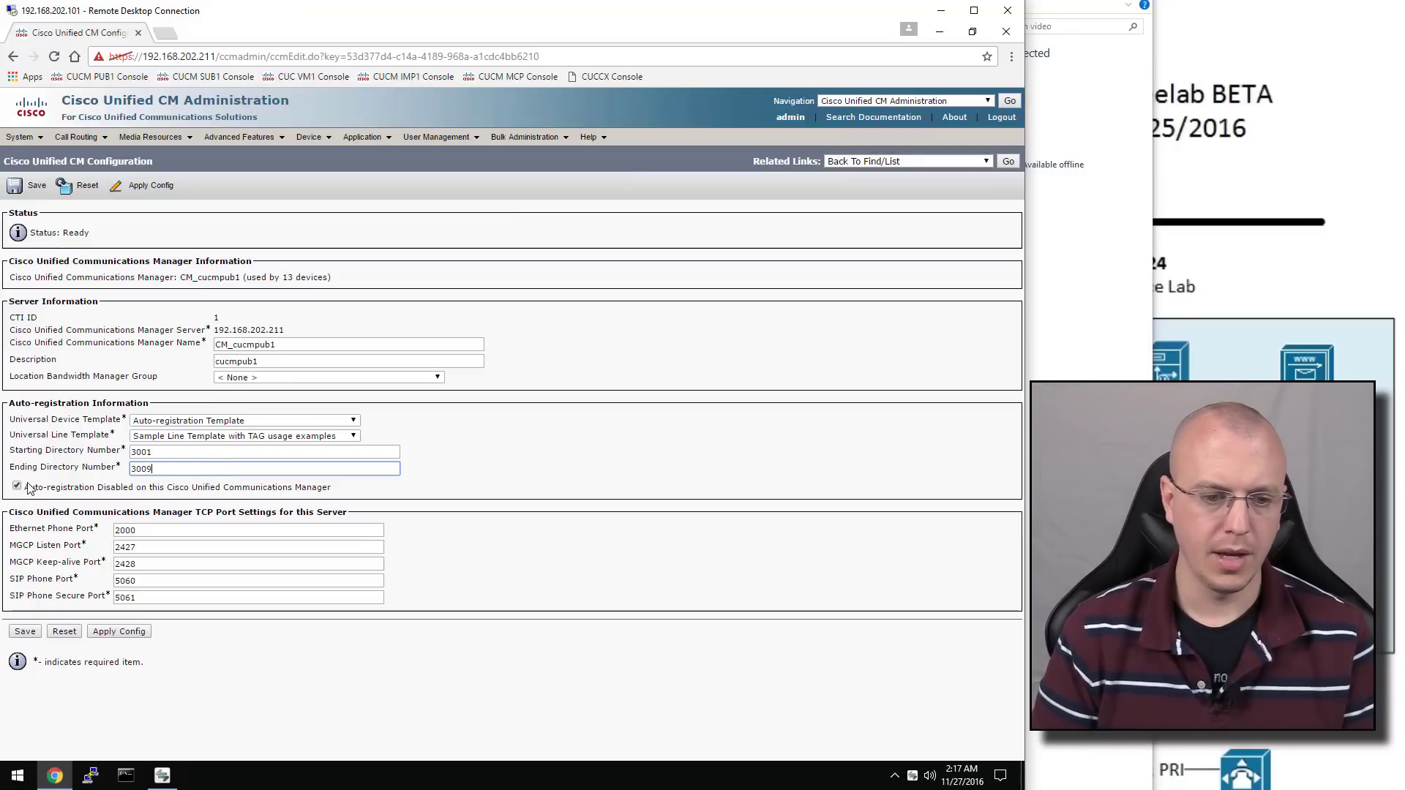
{"action": "left_click", "coordinate": [16, 486]}
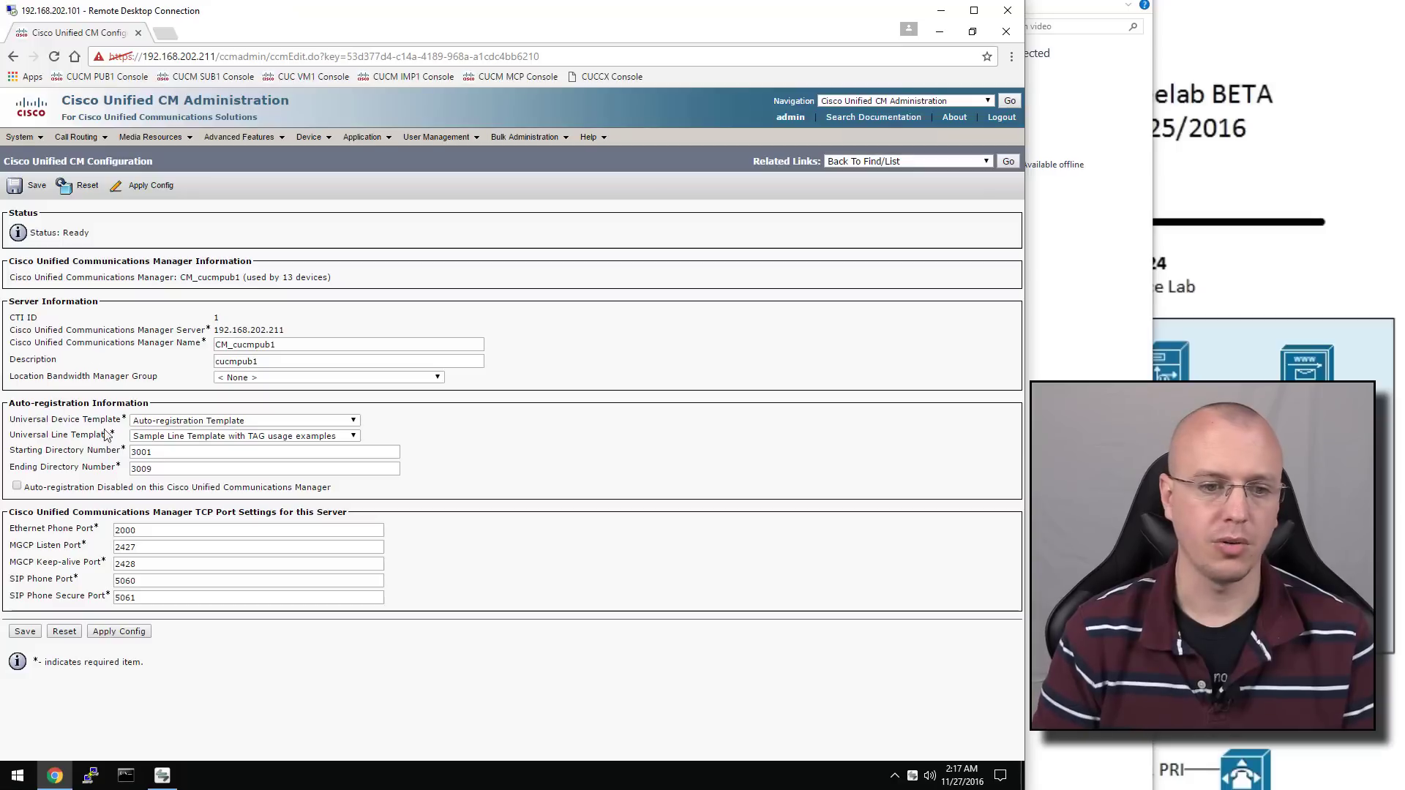
{"action": "left_click", "coordinate": [32, 194]}
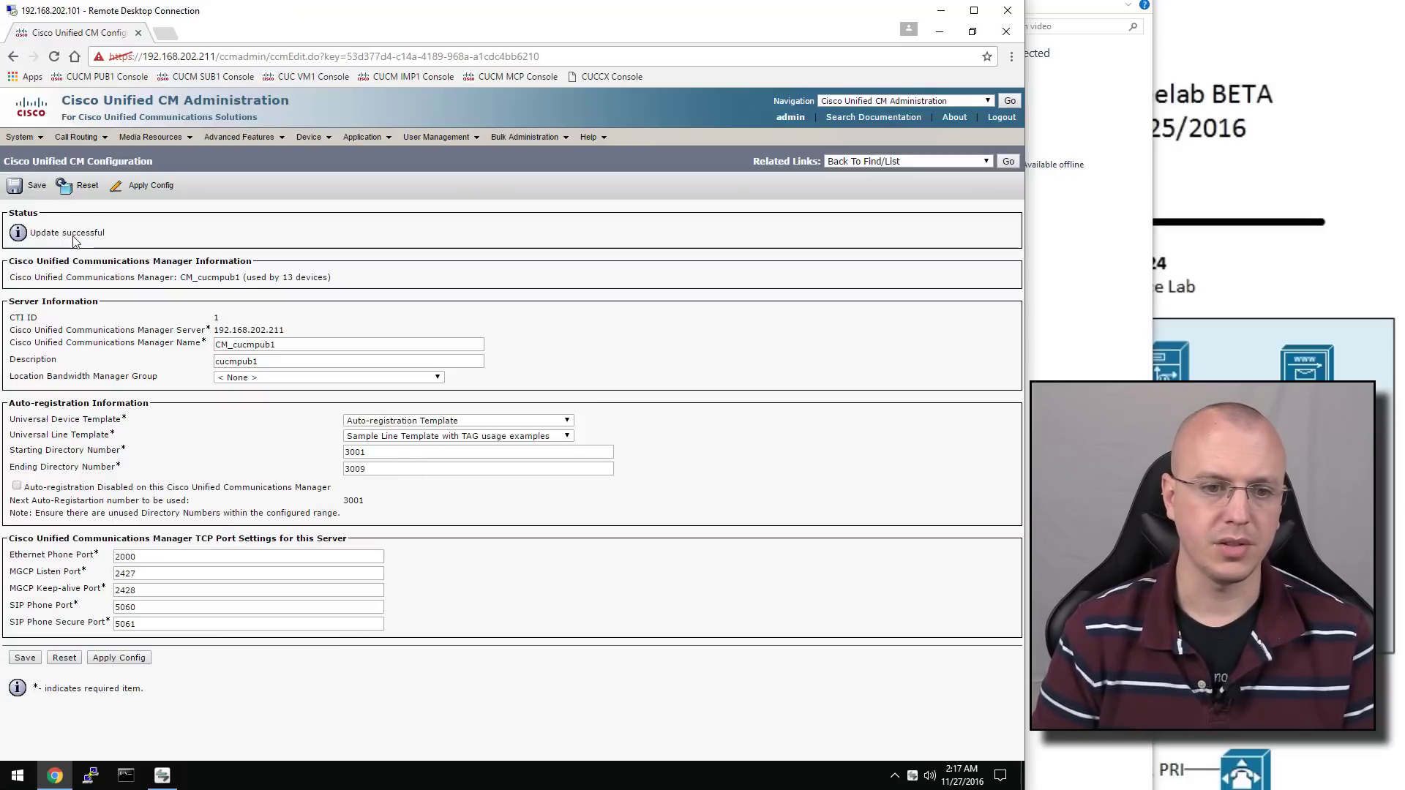
Reset all 13 devices on the server and close the reset window
{"action": "left_click", "coordinate": [73, 187]}
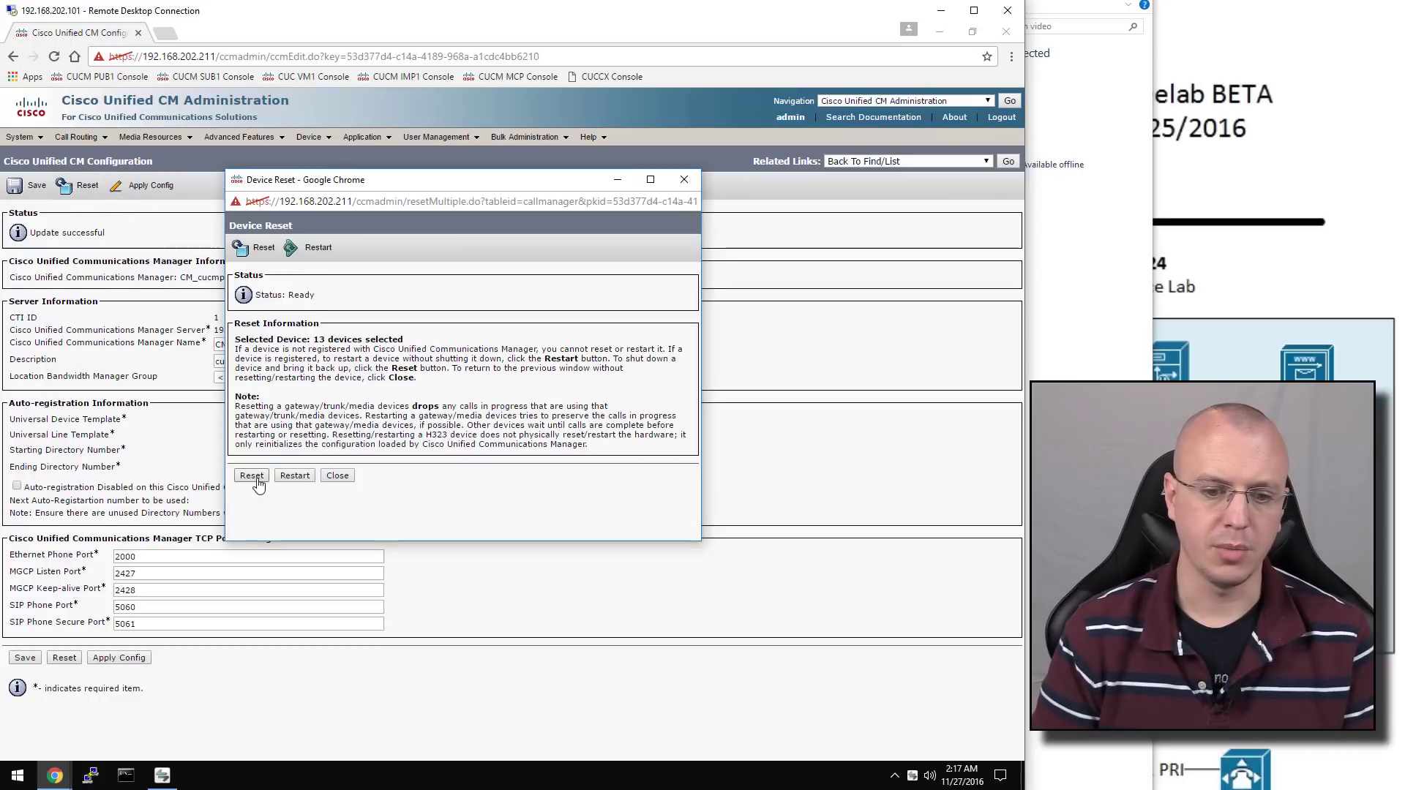
{"action": "left_click", "coordinate": [253, 477]}
{"action": "left_click", "coordinate": [337, 476]}
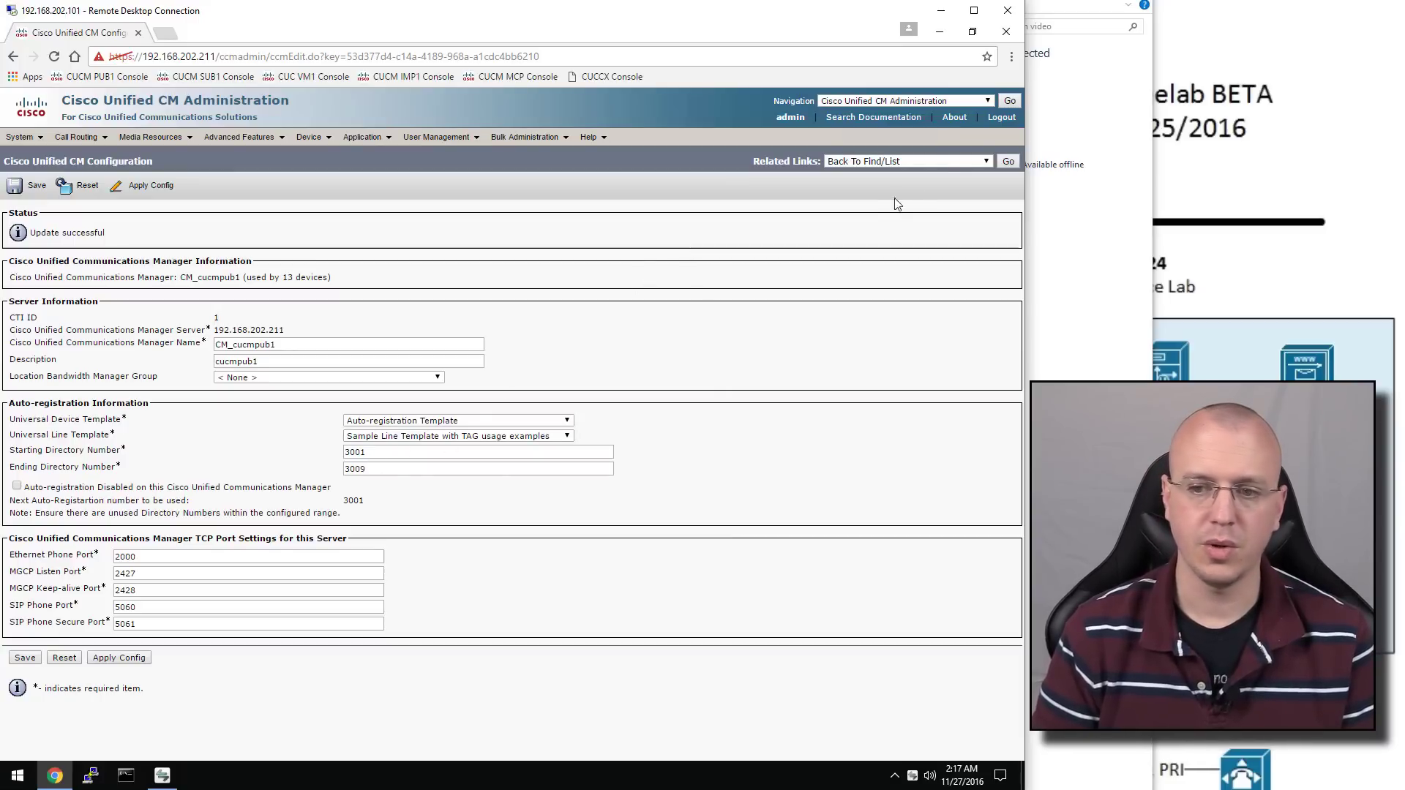
List all phones via Device > Phone and Find, showing Auto 3001–3004 and YTA
{"action": "mouse_move", "coordinate": [309, 137]}
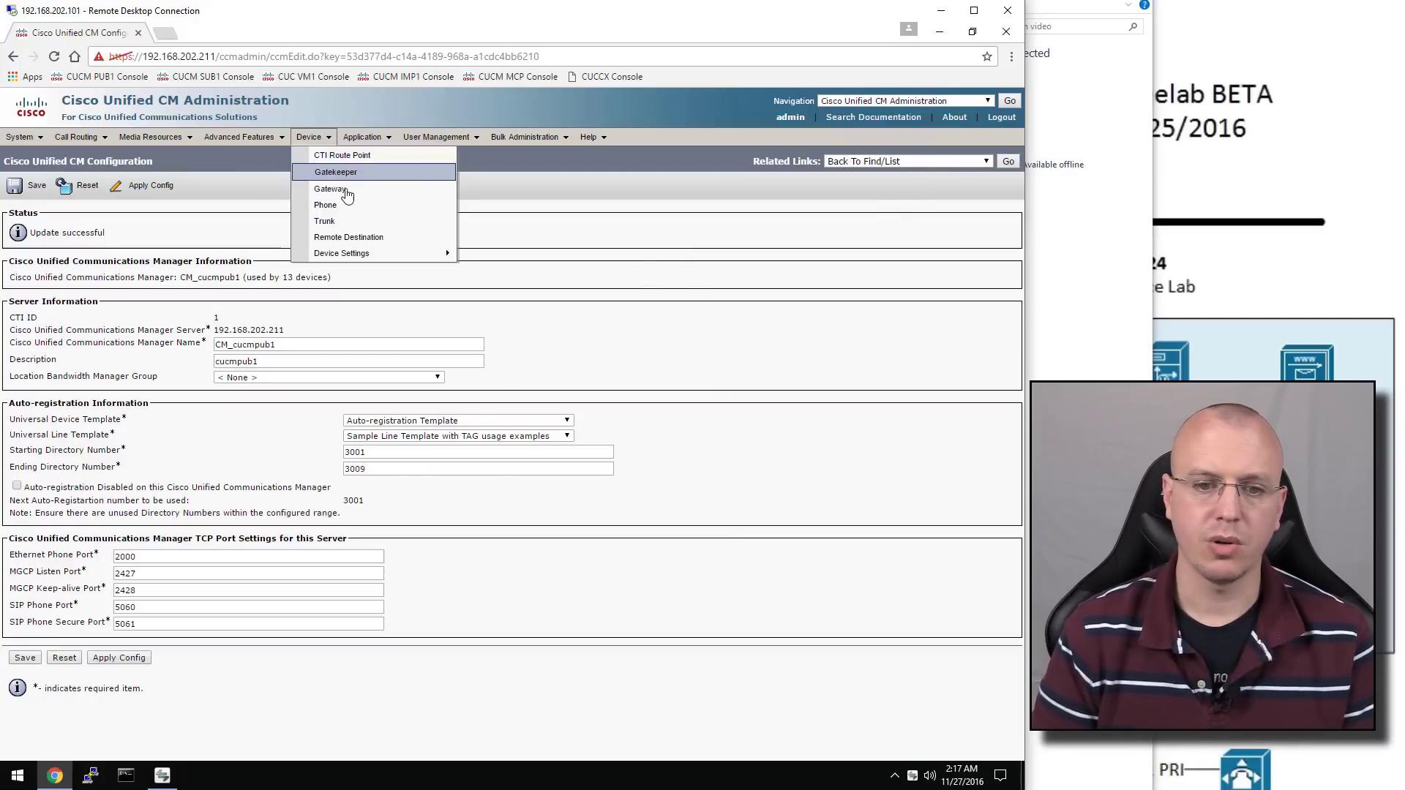
{"action": "left_click", "coordinate": [347, 208]}
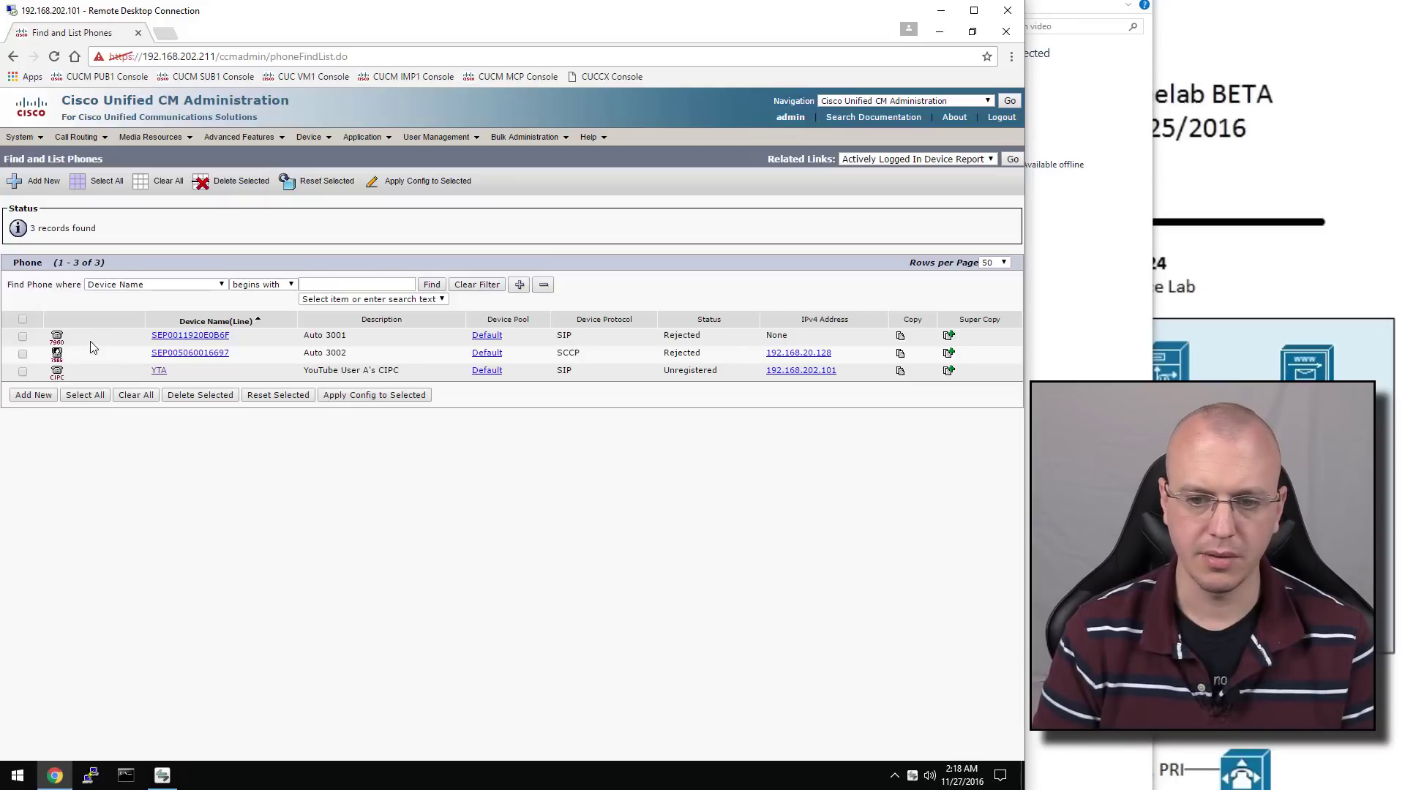
{"action": "left_click", "coordinate": [433, 285]}
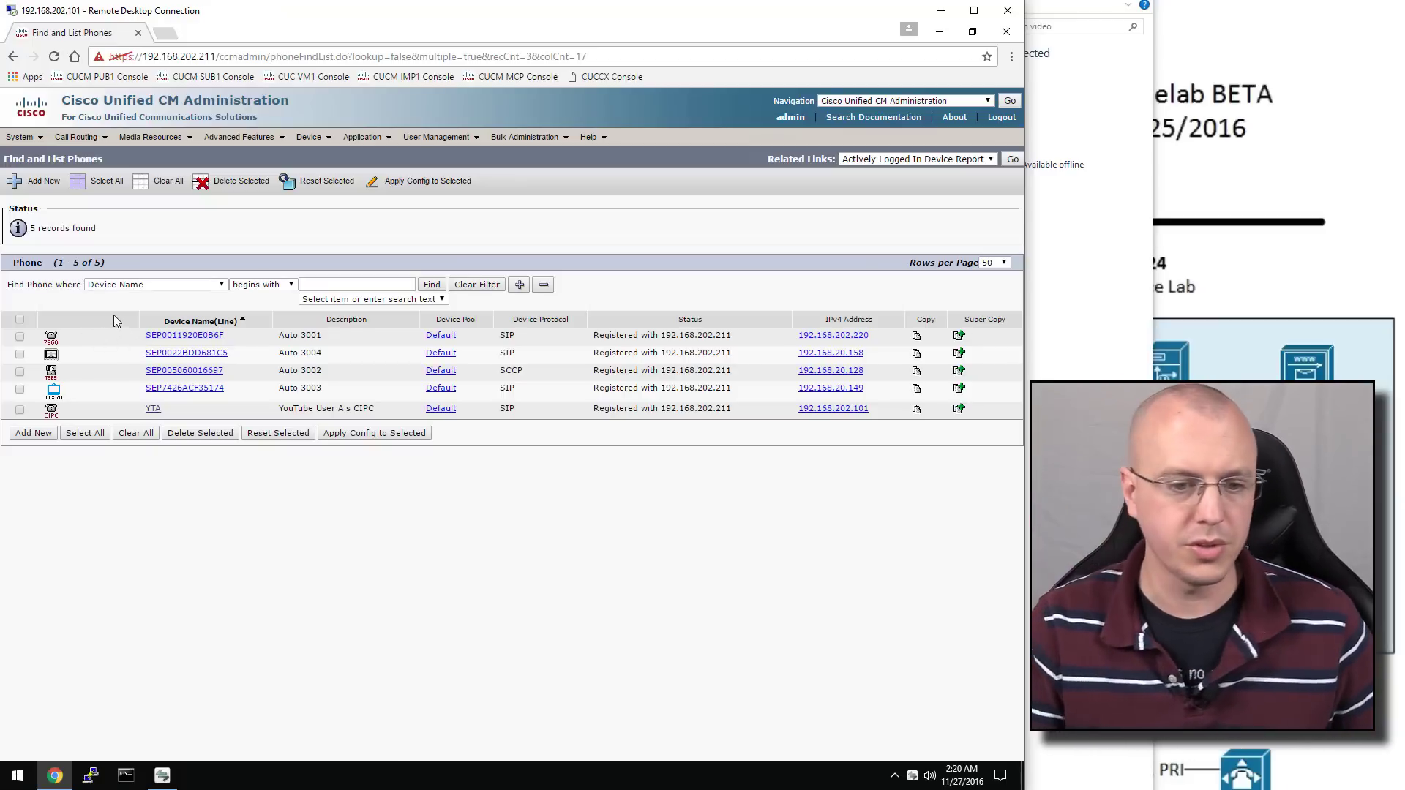
On the Cisco 7985 phone, pick the Standard 7985 button template and describe it as 'Youtube User B'
{"action": "left_click", "coordinate": [197, 372]}
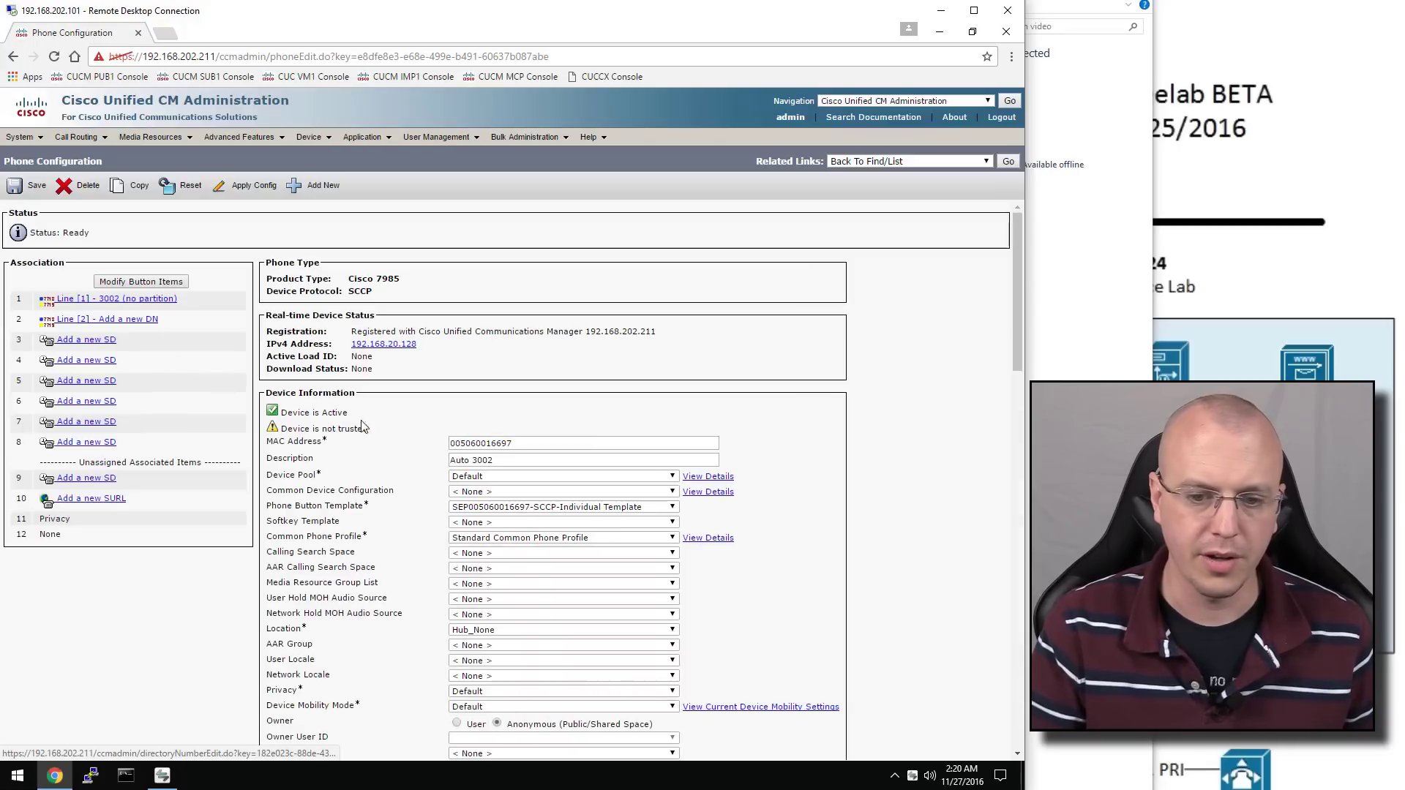
{"action": "left_click", "coordinate": [549, 515]}
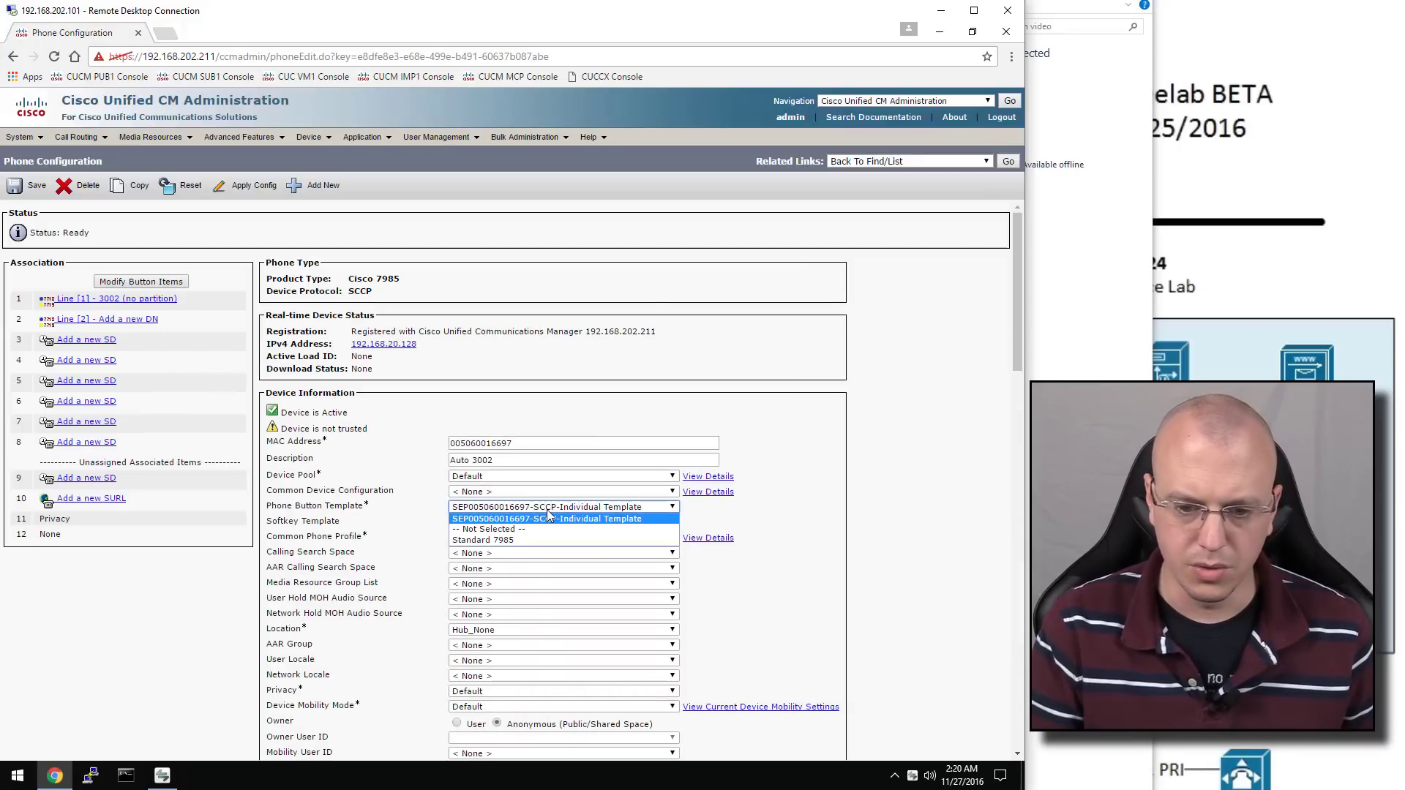
{"action": "left_click", "coordinate": [545, 540]}
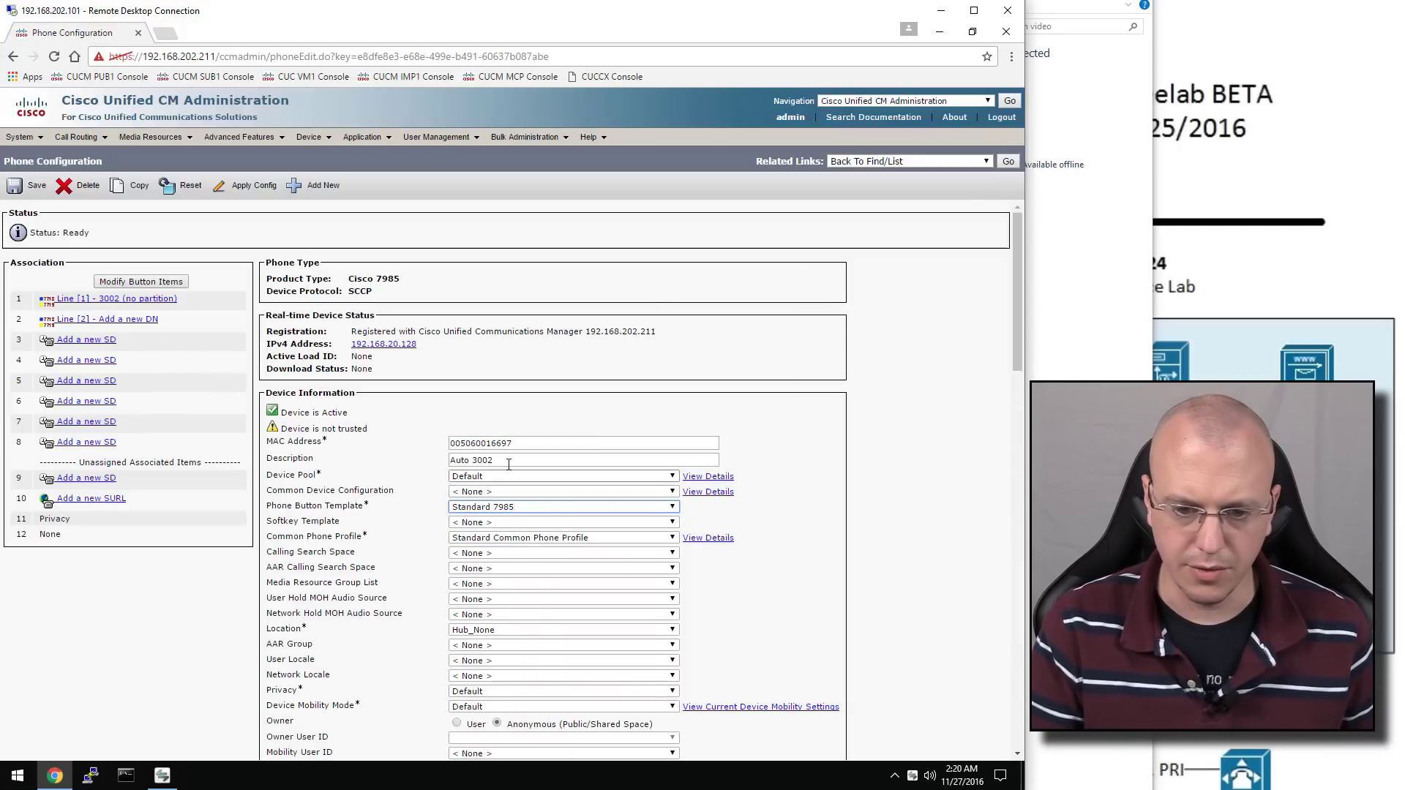
{"action": "left_click_drag", "start_coordinate": [505, 460], "coordinate": [431, 458]}
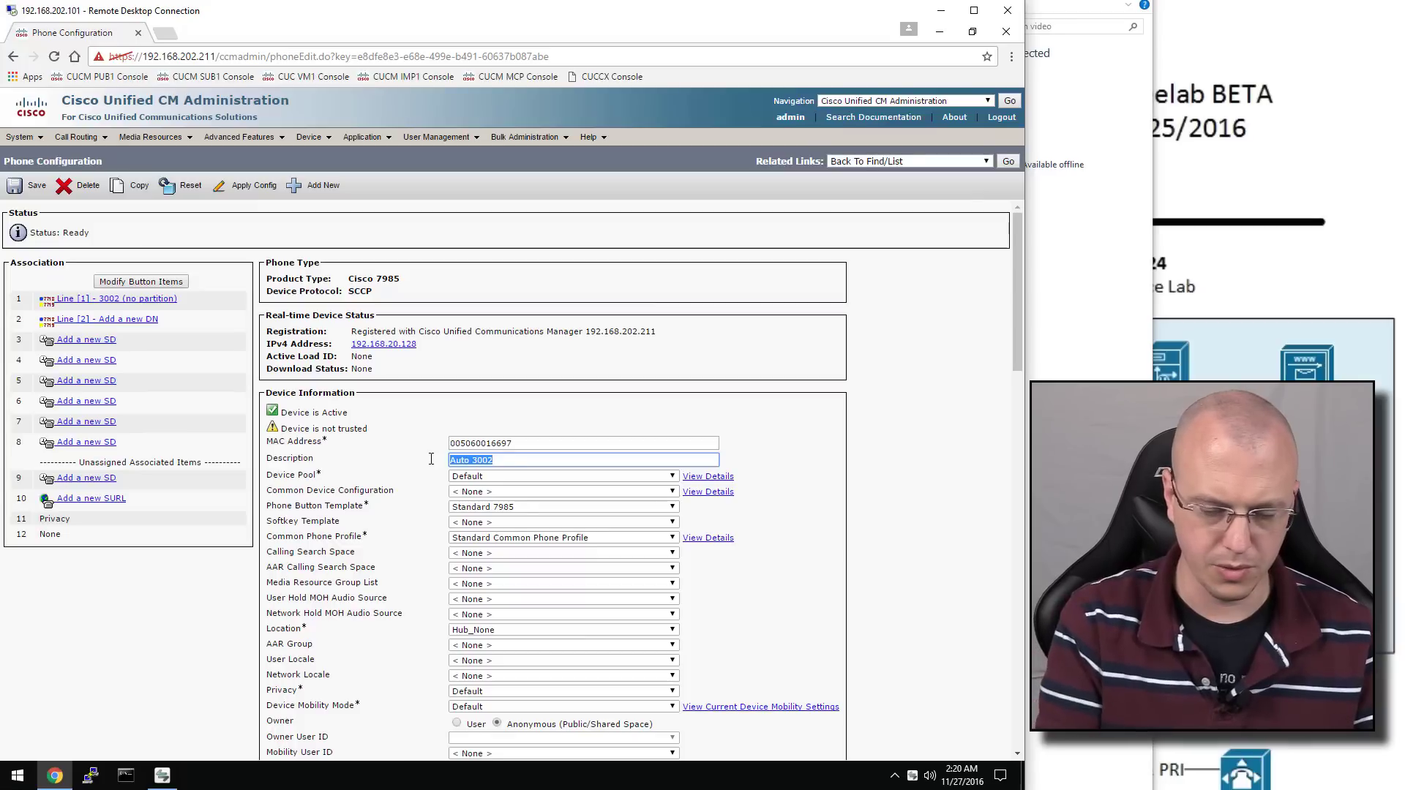
{"action": "type", "text": "Youtube U"}
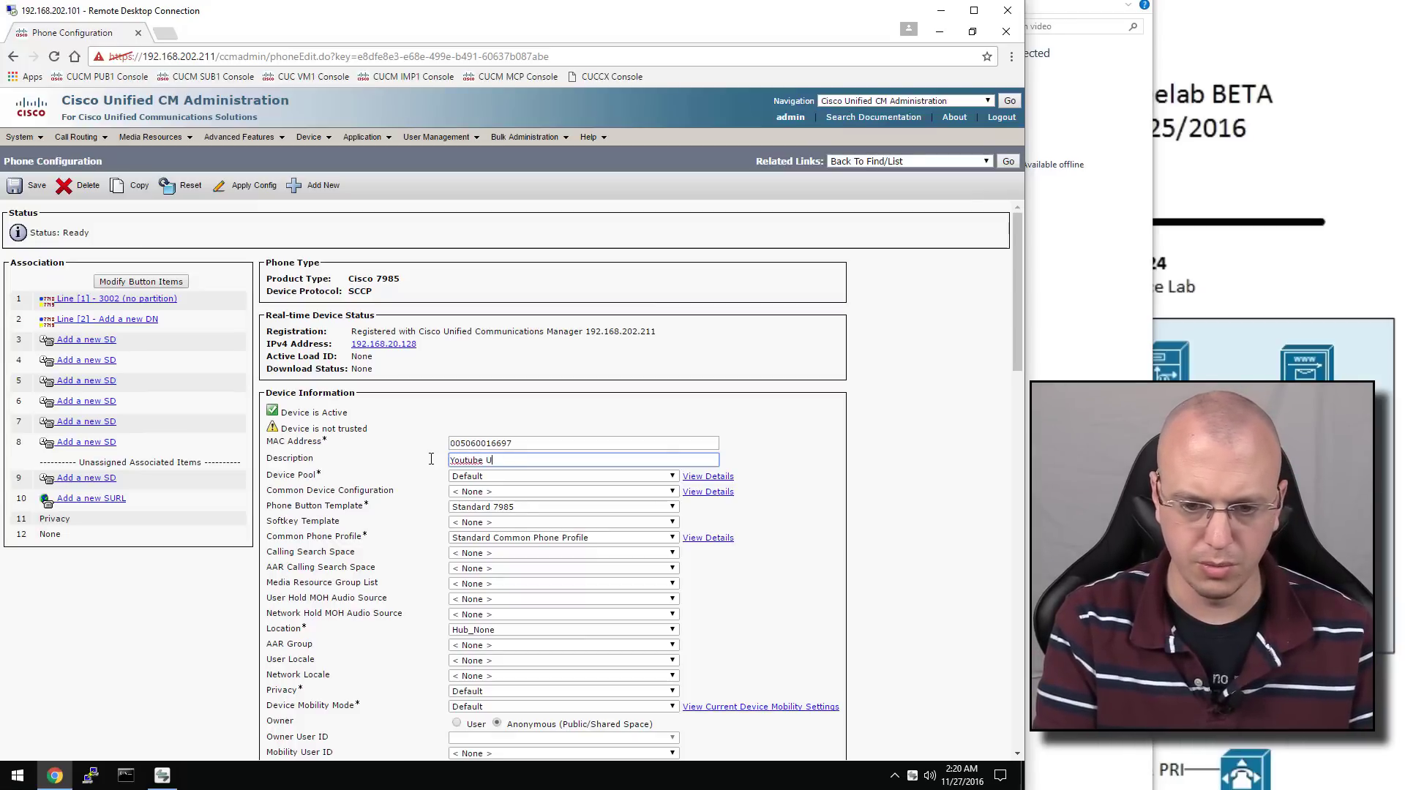
{"action": "type", "text": "ser "}
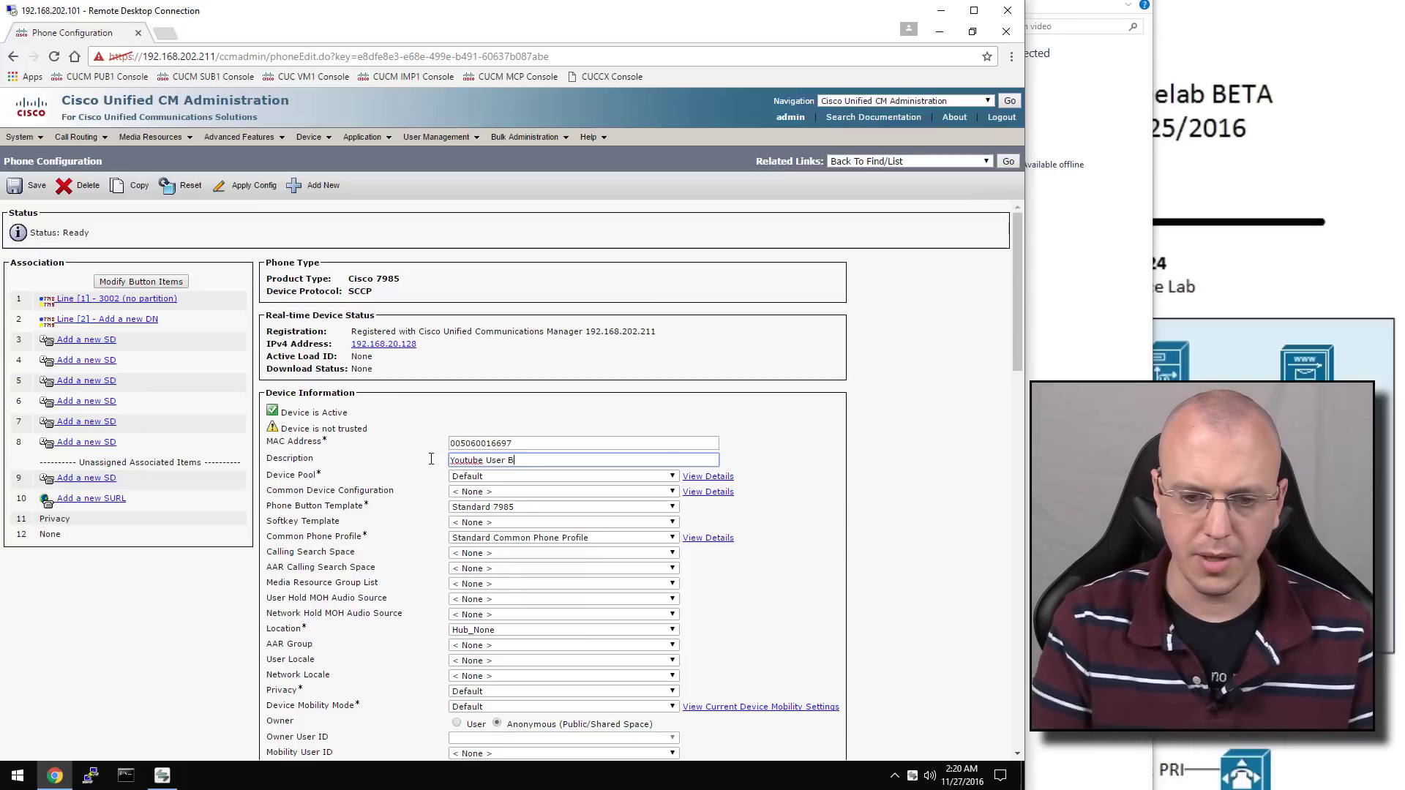
{"action": "type", "text": "B"}
{"action": "scroll", "coordinate": [511, 461], "scroll_direction": "down", "scroll_amount": 1}
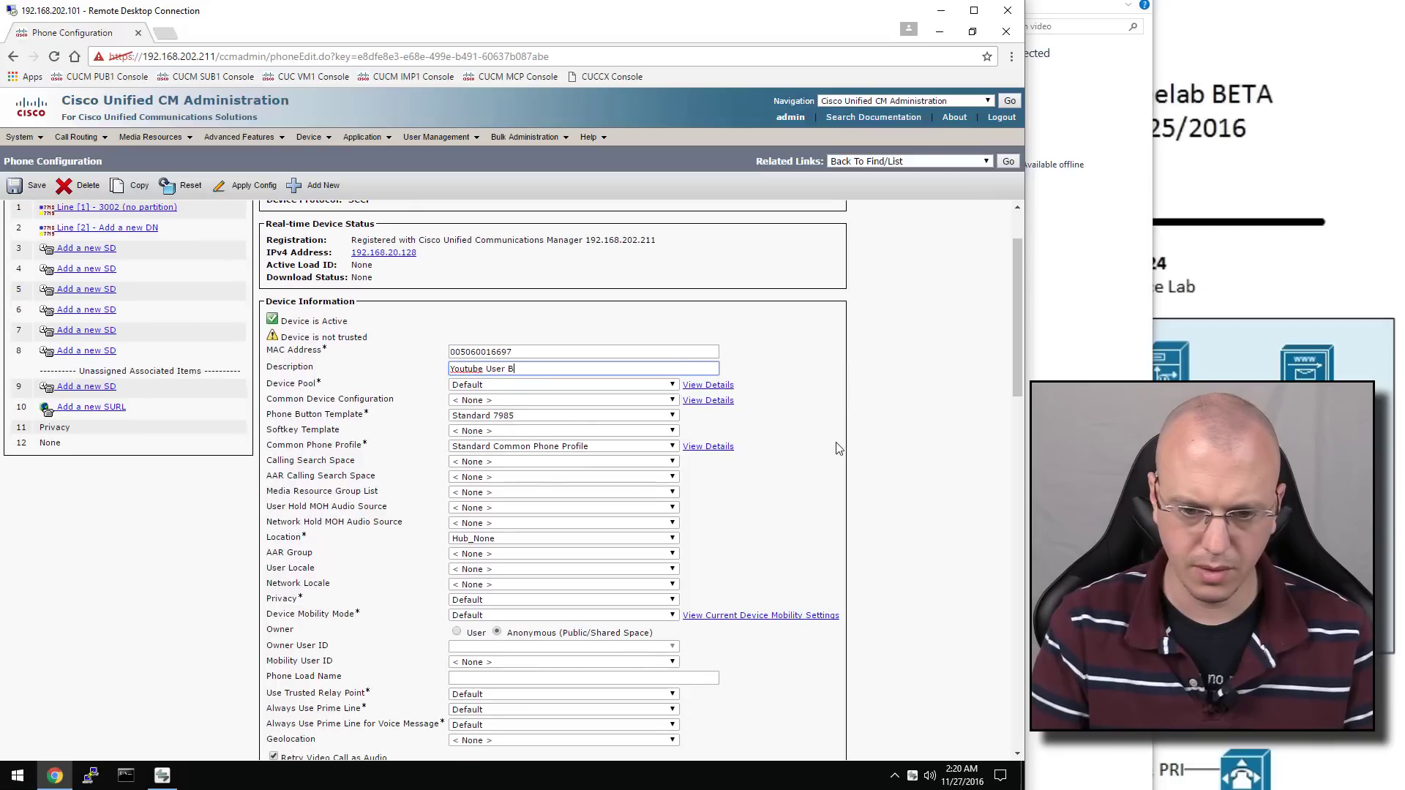
{"action": "left_click", "coordinate": [839, 442]}
Make User B the phone's owner and save the configuration
{"action": "scroll", "coordinate": [839, 443], "scroll_direction": "down", "scroll_amount": 1}
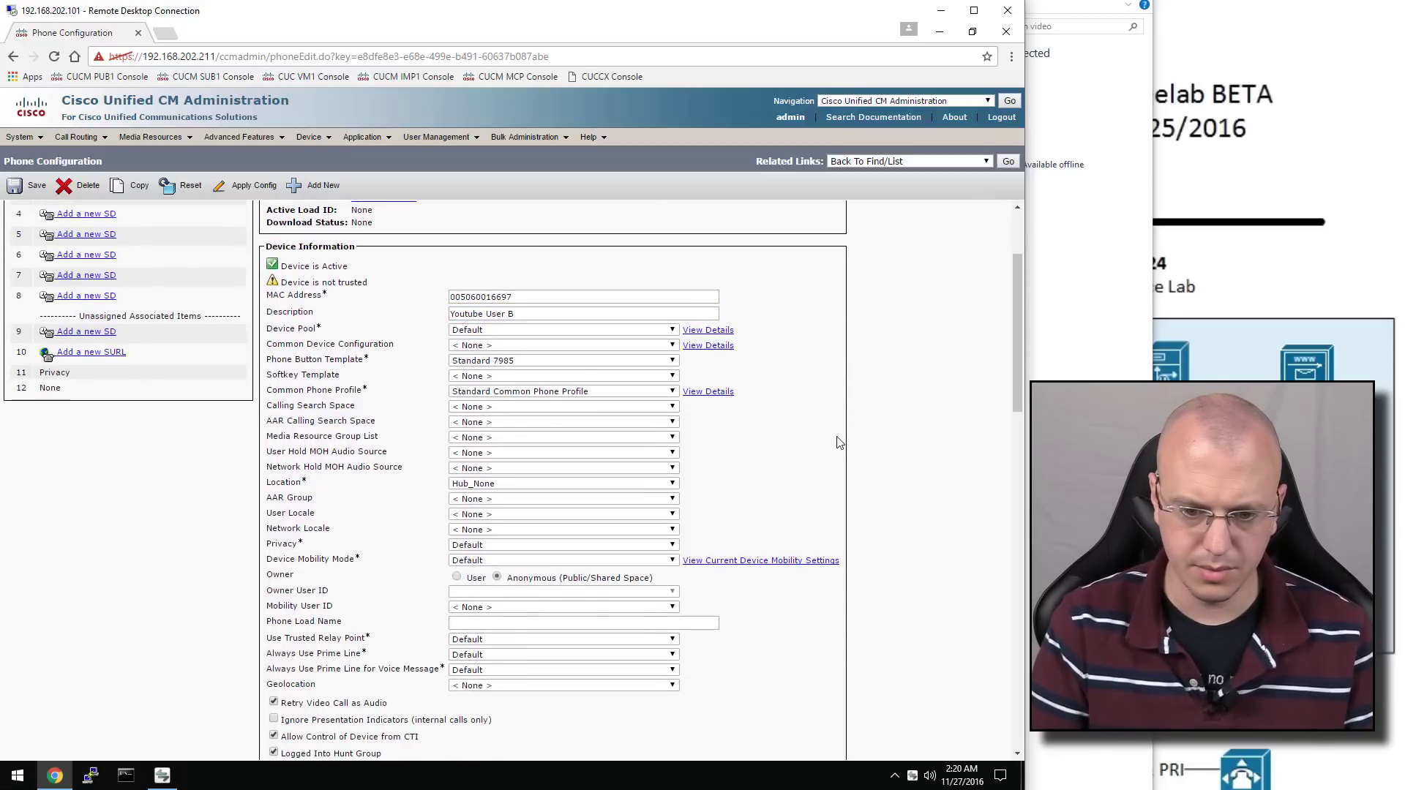
{"action": "left_click", "coordinate": [457, 577]}
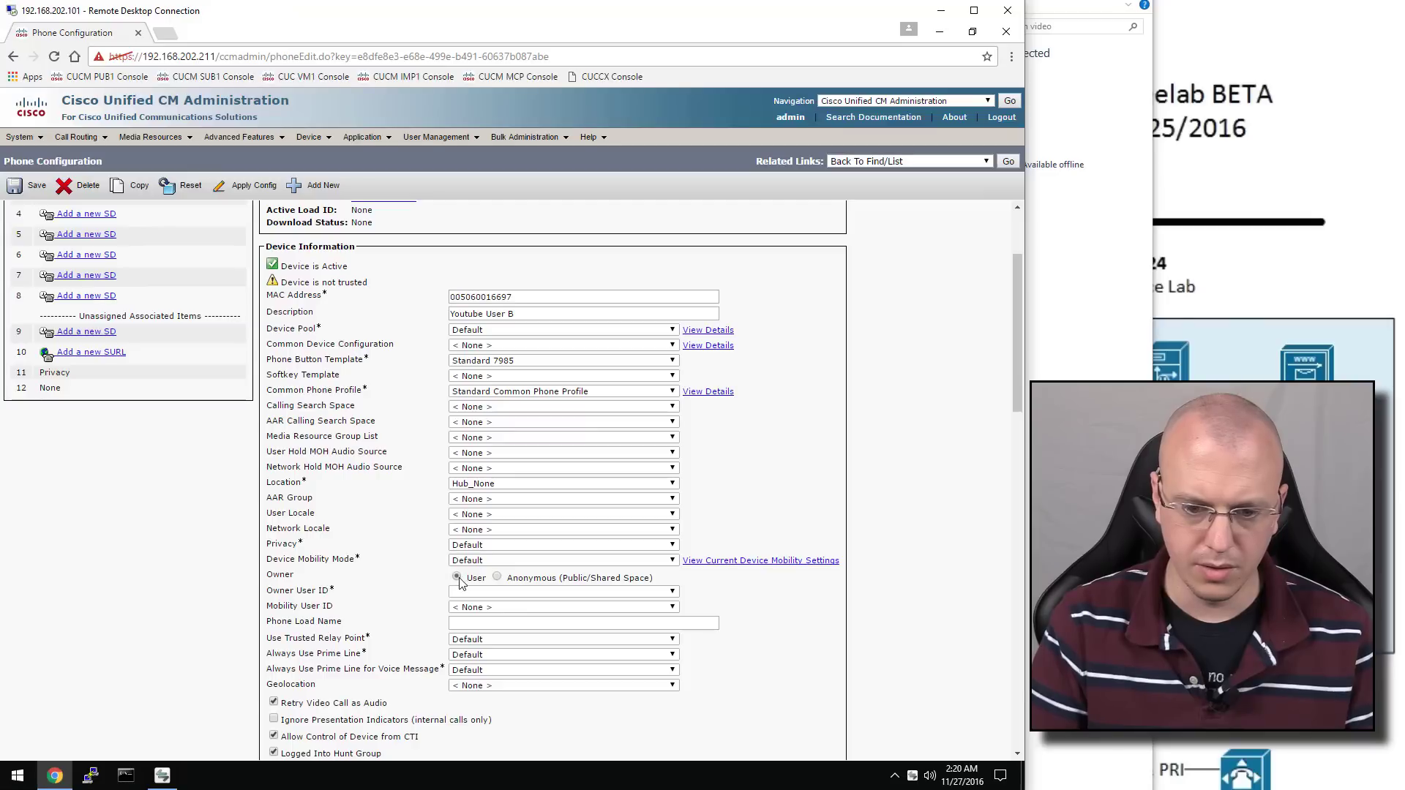
{"action": "left_click", "coordinate": [474, 593]}
{"action": "left_click", "coordinate": [473, 625]}
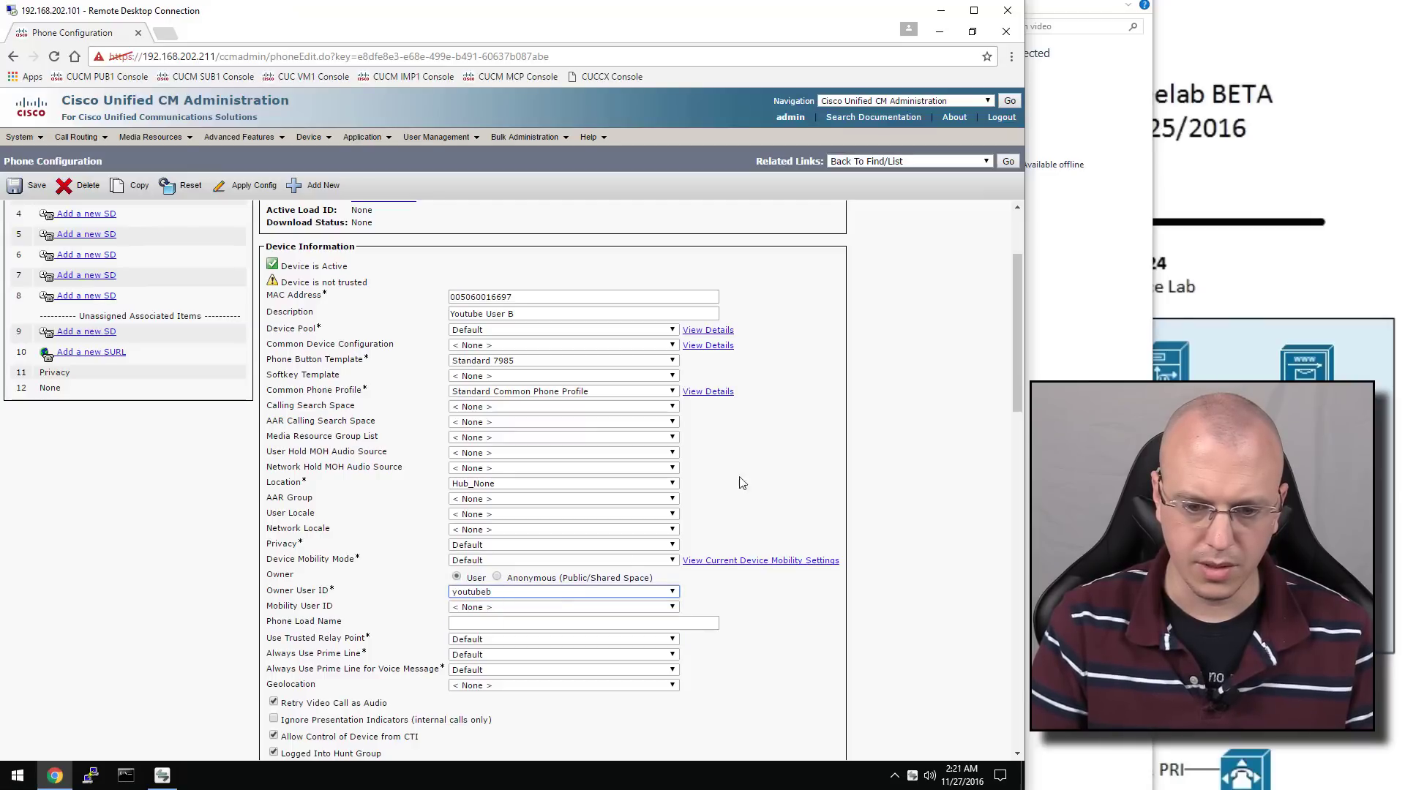
{"action": "scroll", "coordinate": [754, 479], "scroll_direction": "down", "scroll_amount": 1}
{"action": "scroll", "coordinate": [754, 479], "scroll_direction": "down", "scroll_amount": 8}
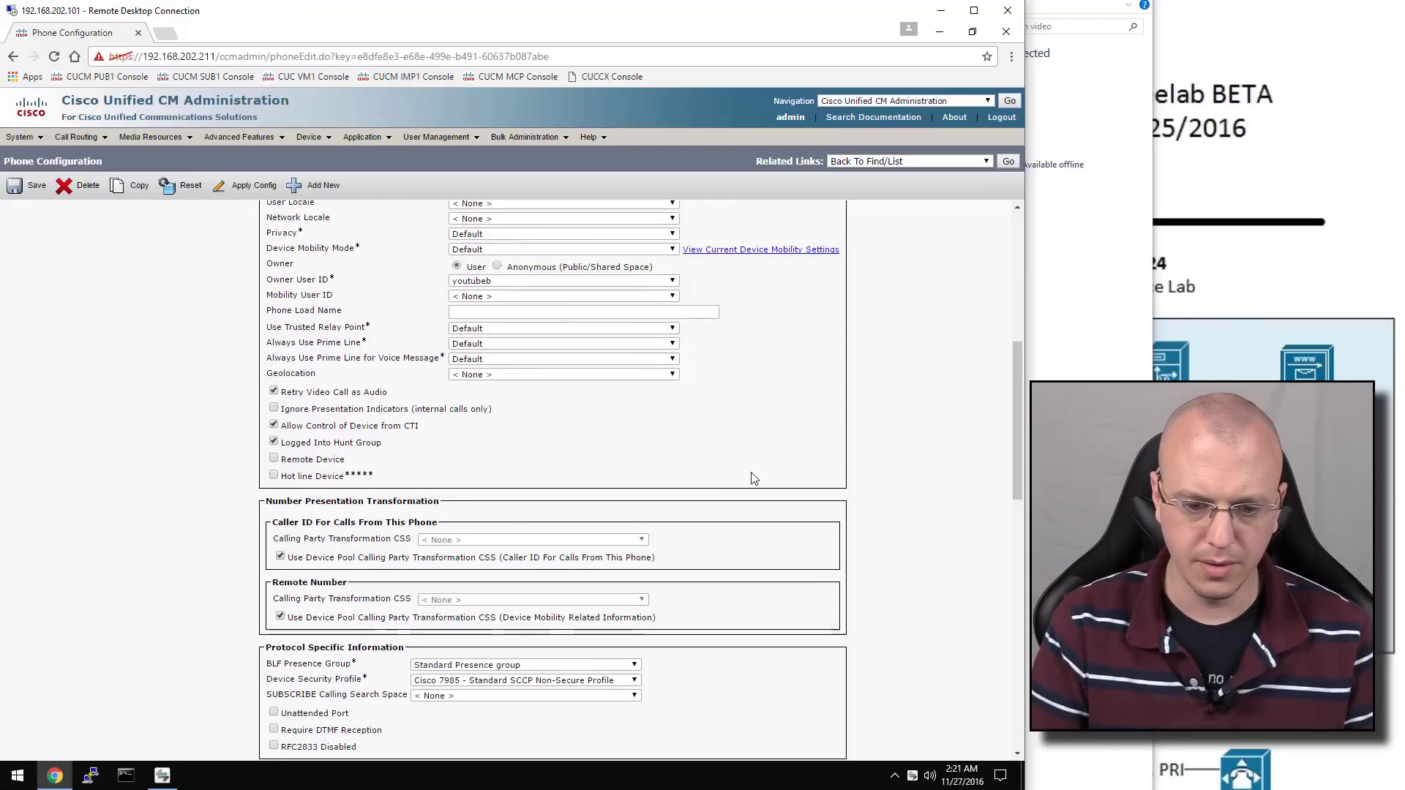
{"action": "scroll", "coordinate": [754, 480], "scroll_direction": "down", "scroll_amount": 12}
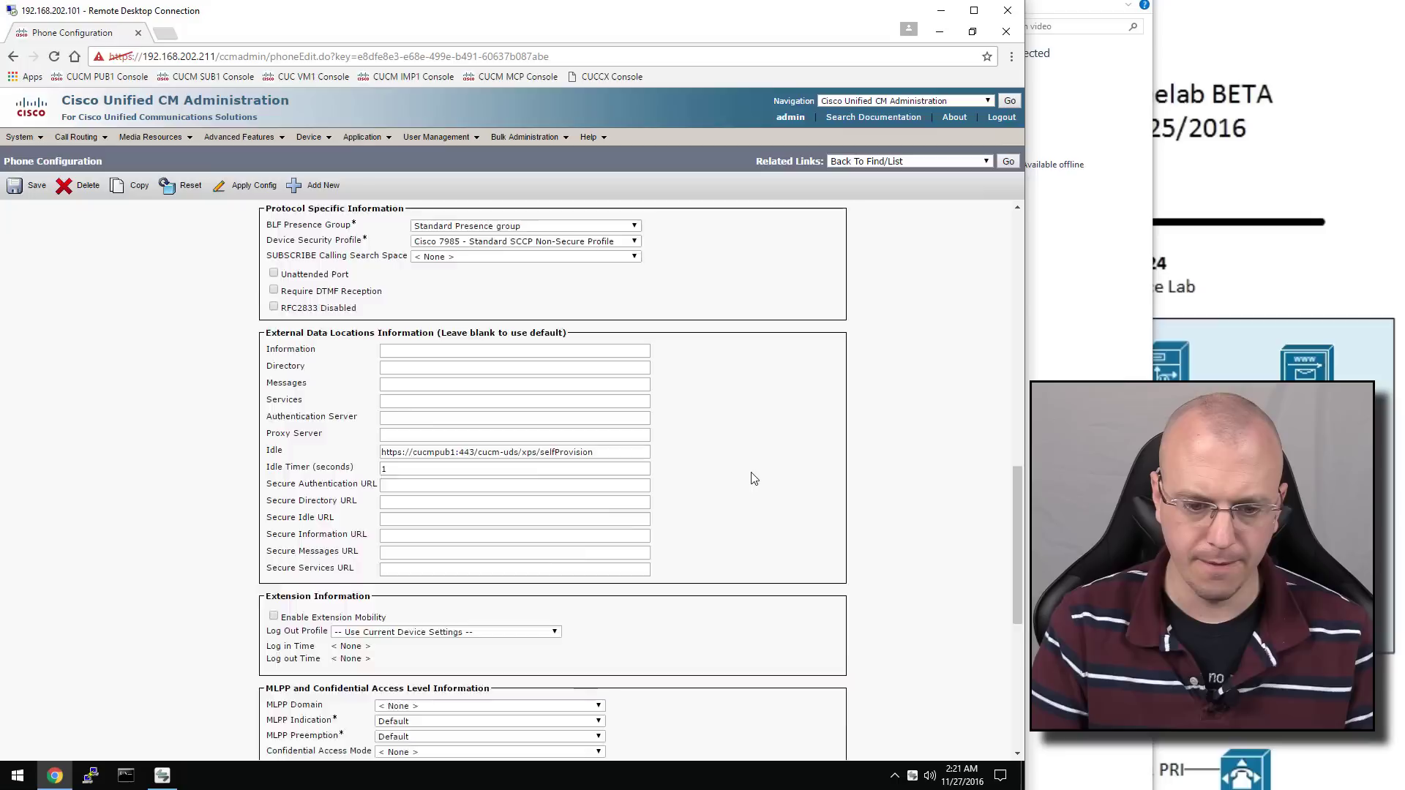
{"action": "scroll", "coordinate": [754, 480], "scroll_direction": "up", "scroll_amount": 13}
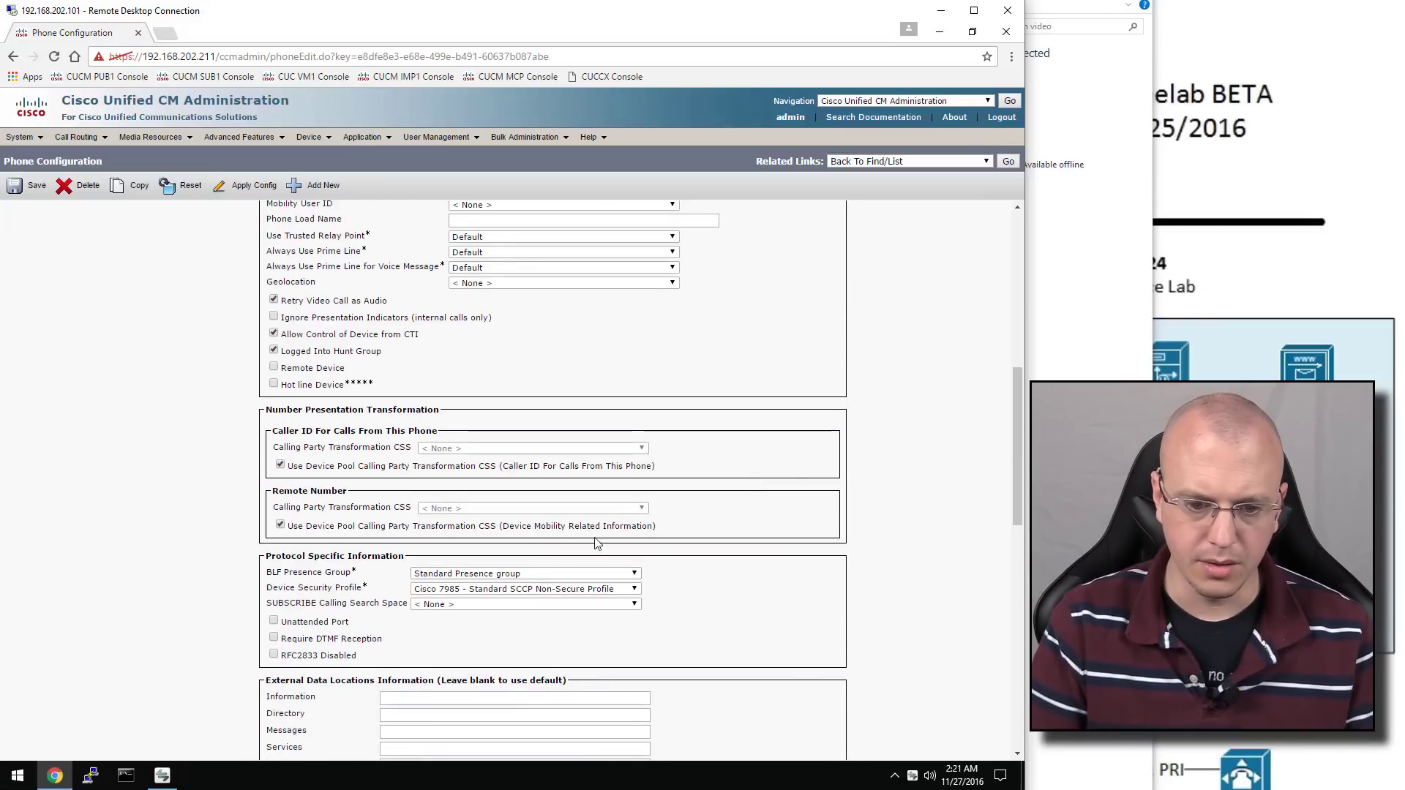
{"action": "scroll", "coordinate": [598, 541], "scroll_direction": "up", "scroll_amount": 4}
{"action": "scroll", "coordinate": [598, 541], "scroll_direction": "up", "scroll_amount": 1}
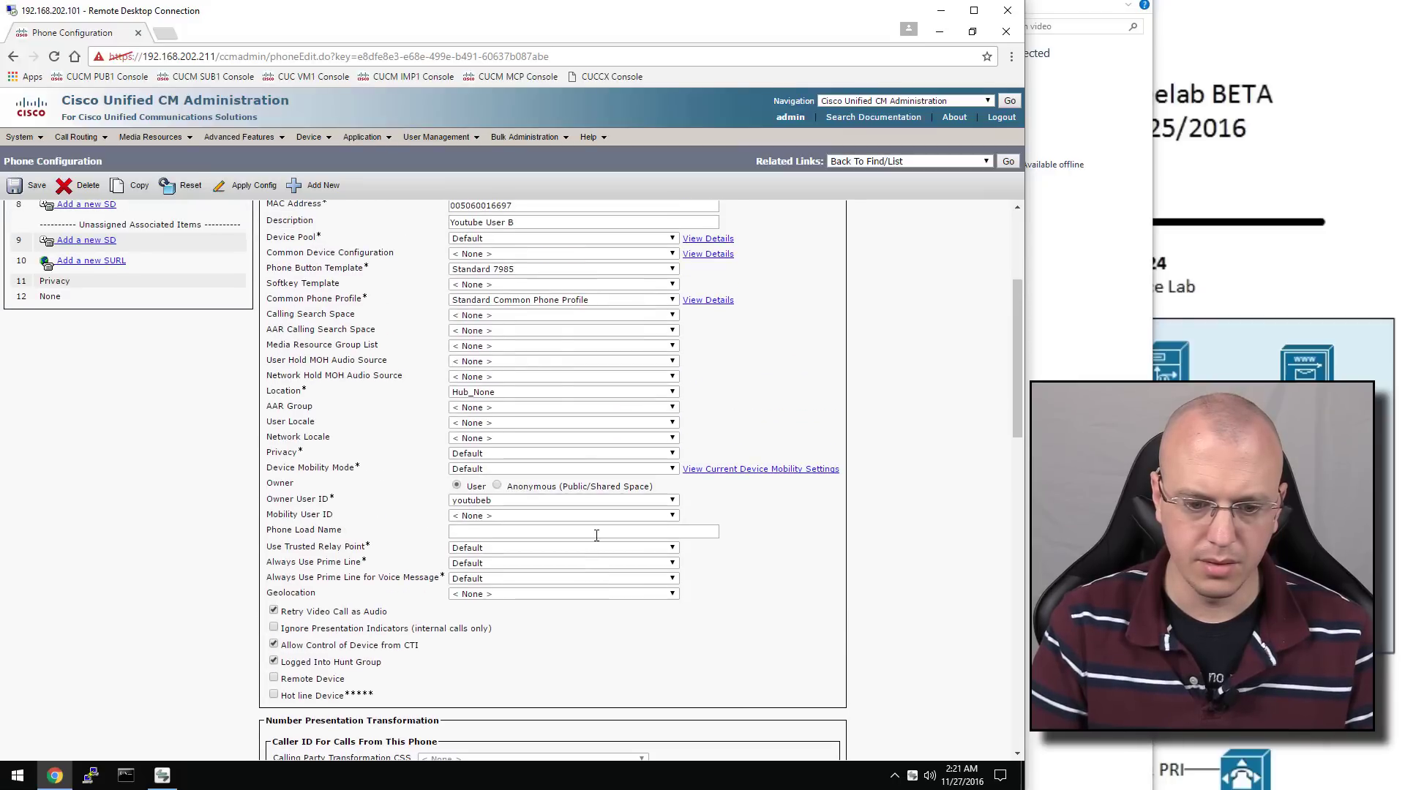
{"action": "scroll", "coordinate": [597, 535], "scroll_direction": "down", "scroll_amount": 1}
{"action": "left_click", "coordinate": [26, 192]}
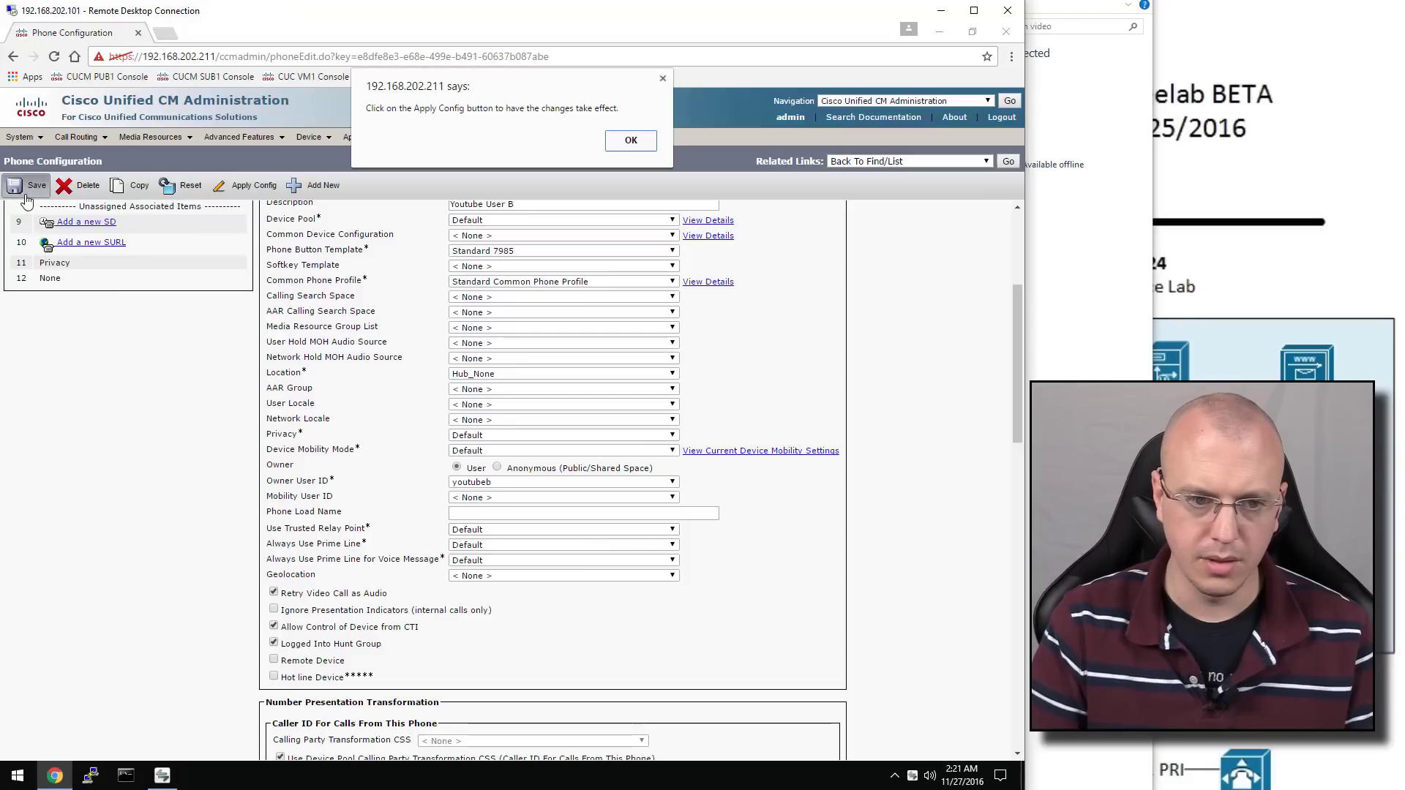
{"action": "left_click", "coordinate": [618, 140]}
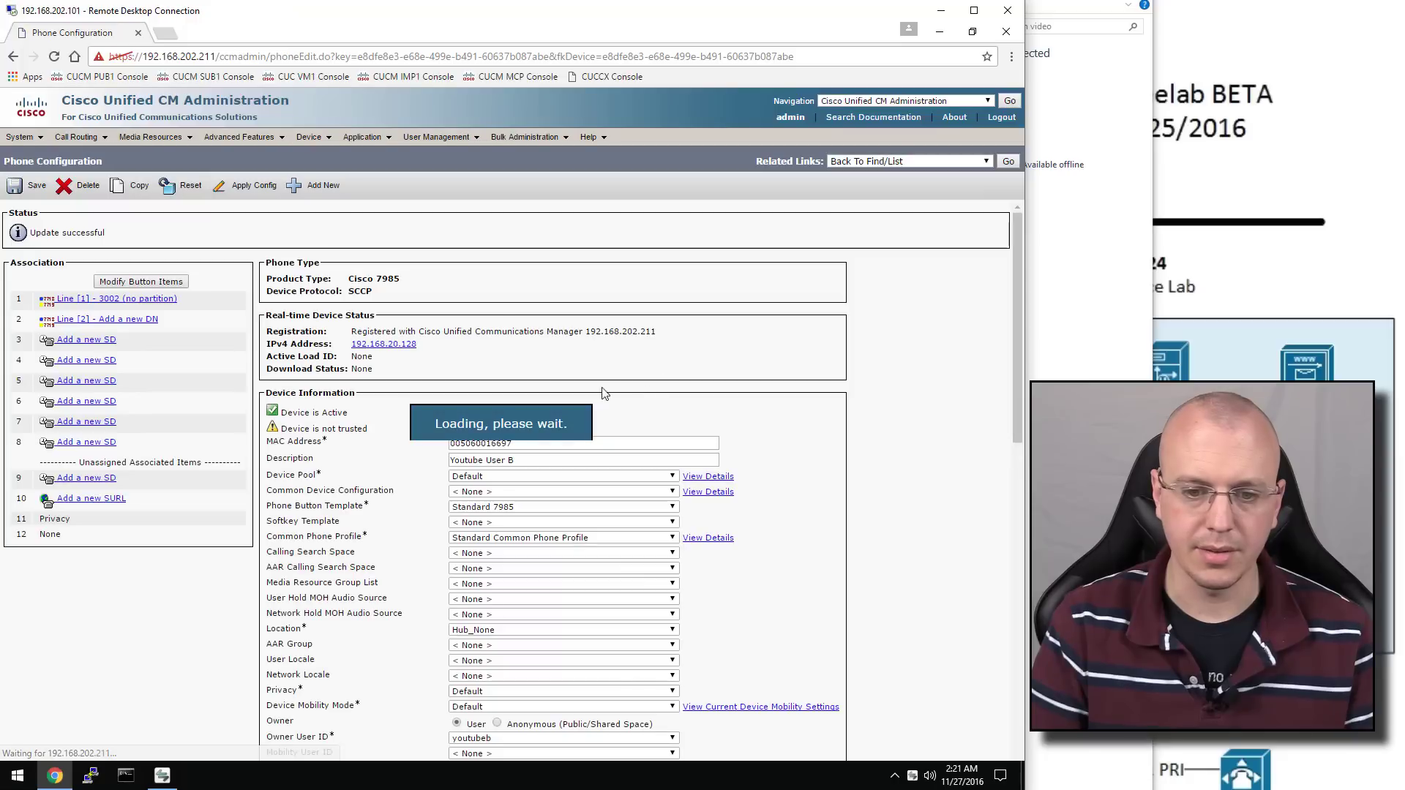
Renumber the 7985's line to 2002 with description and alerting name 'YouTube User B'
{"action": "left_click", "coordinate": [143, 300]}
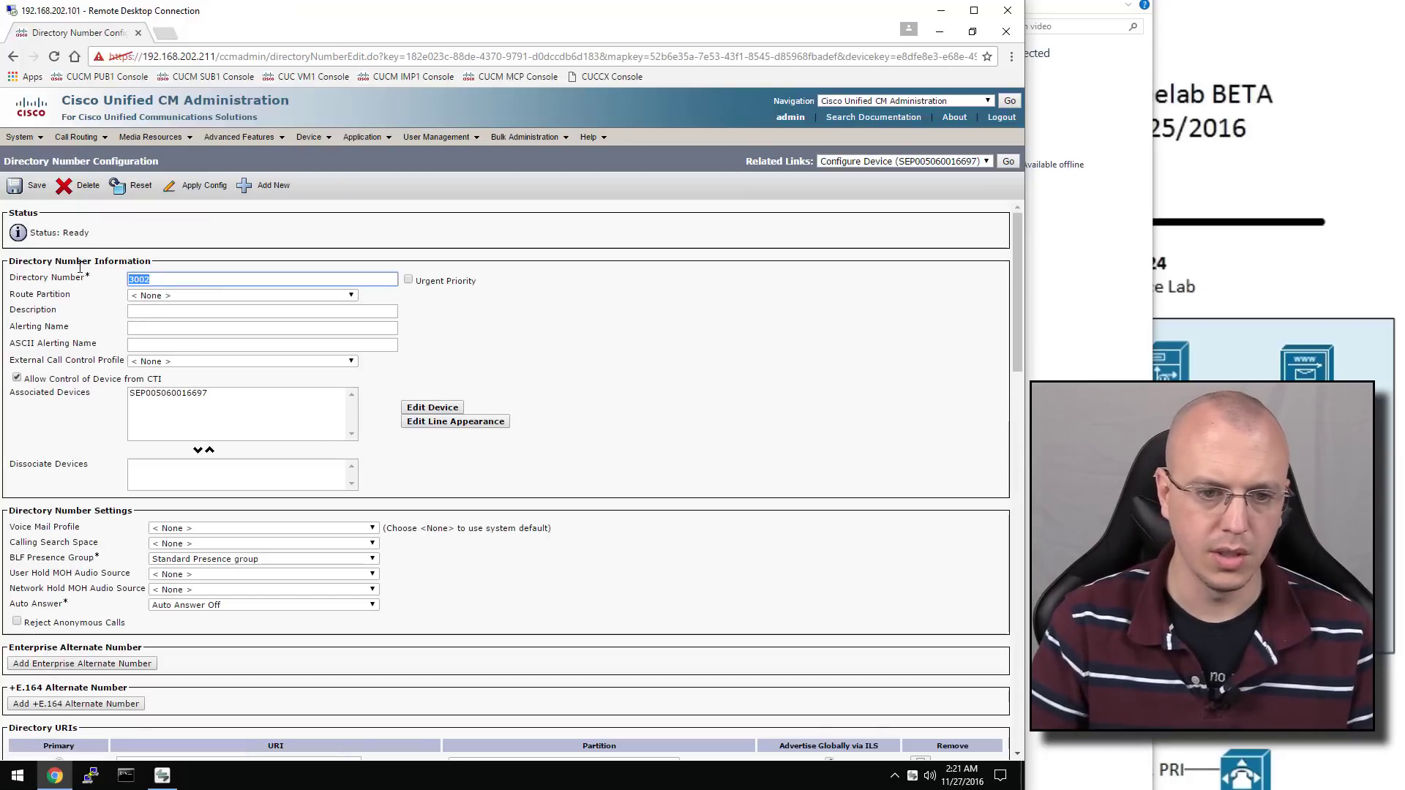
{"action": "type", "text": "3004"}
{"action": "key", "text": "Tab"}
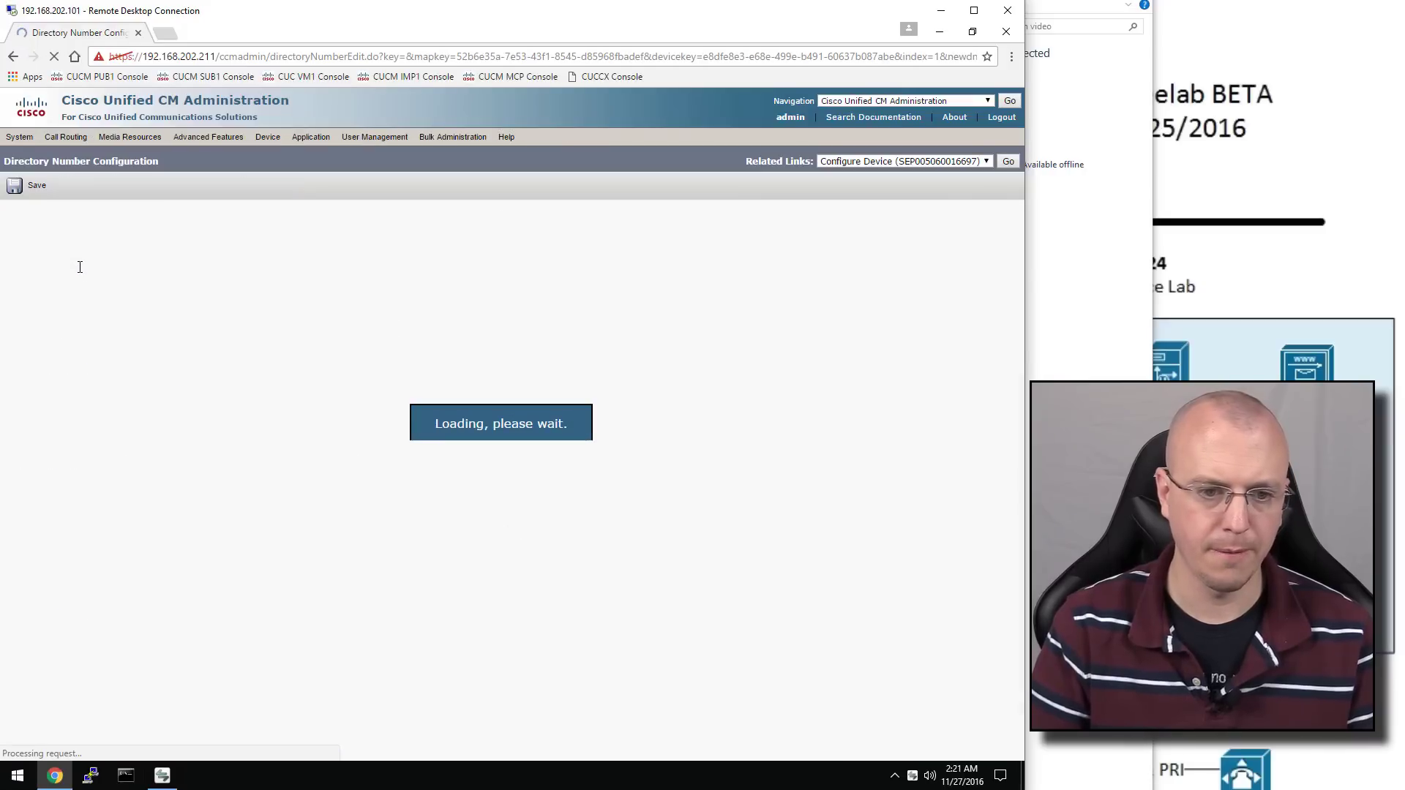
{"action": "left_click", "coordinate": [160, 312]}
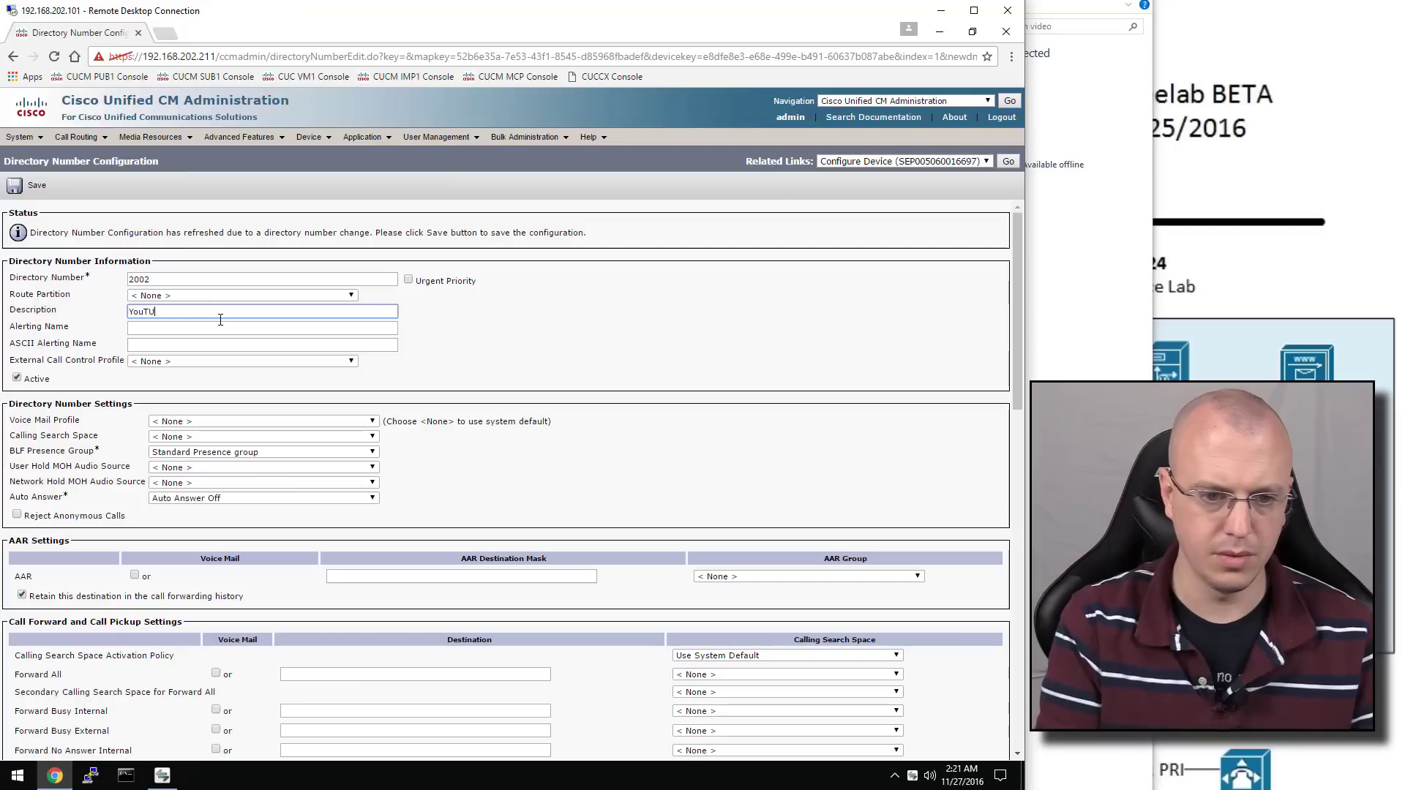
{"action": "key", "text": "Tab"}
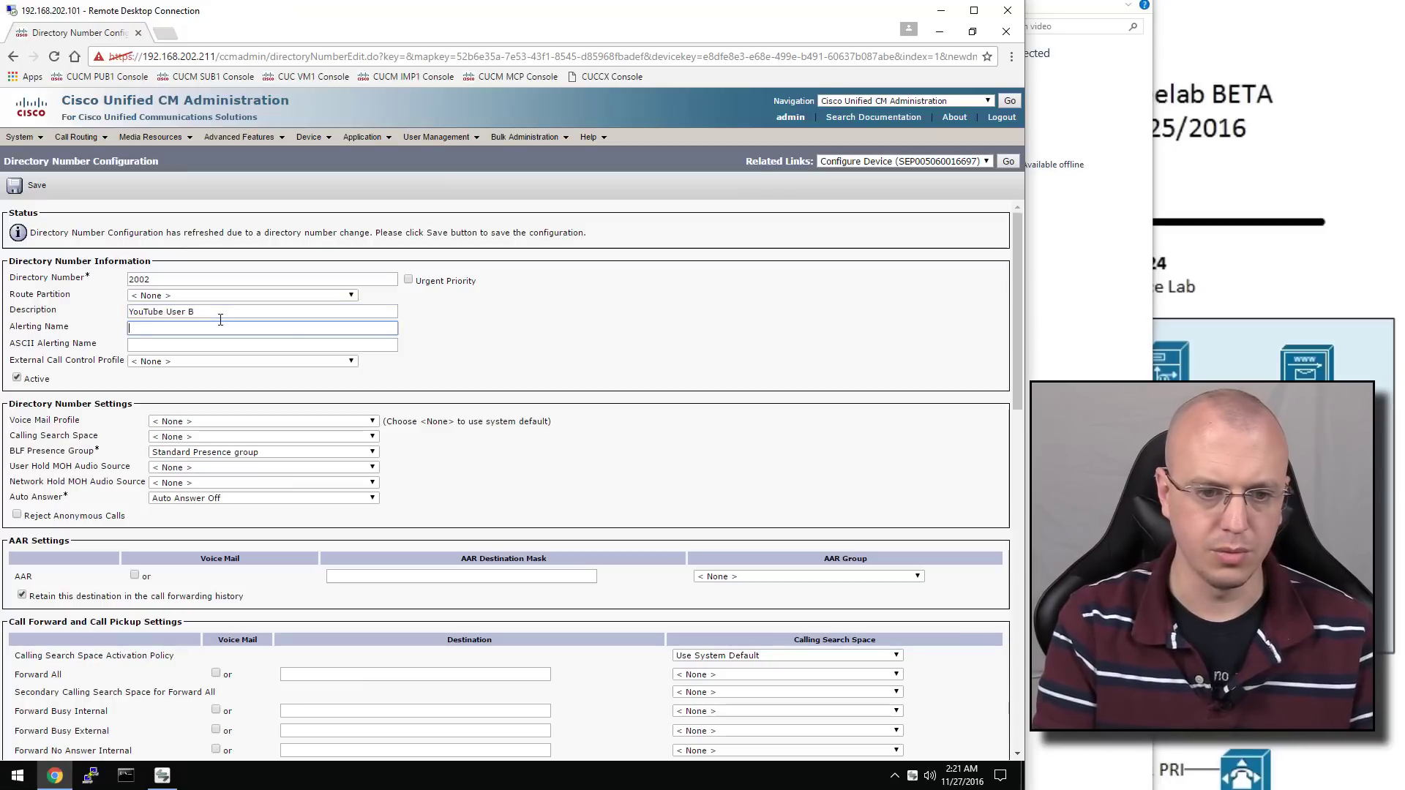
{"action": "type", "text": "Y"}
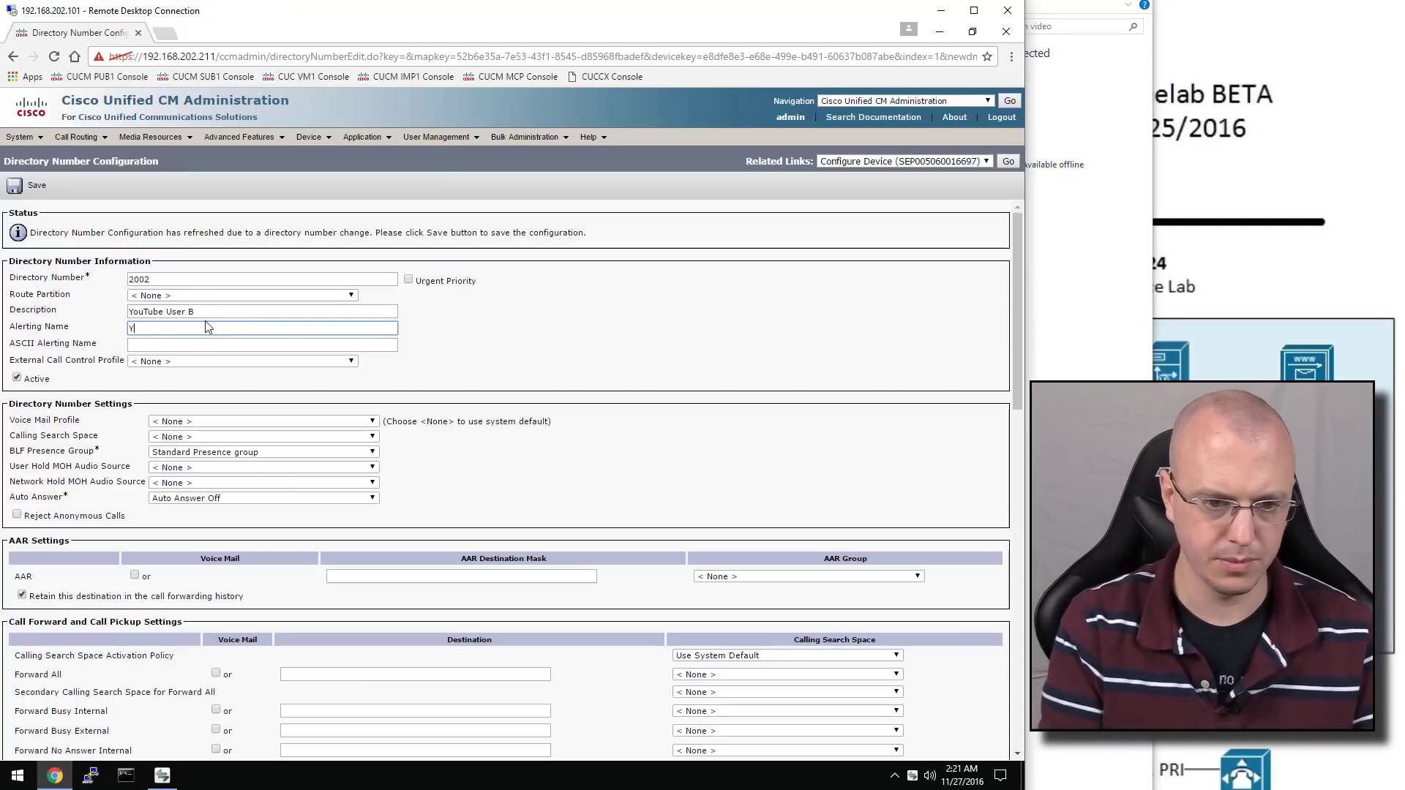
{"action": "type", "text": "ouTube Use"}
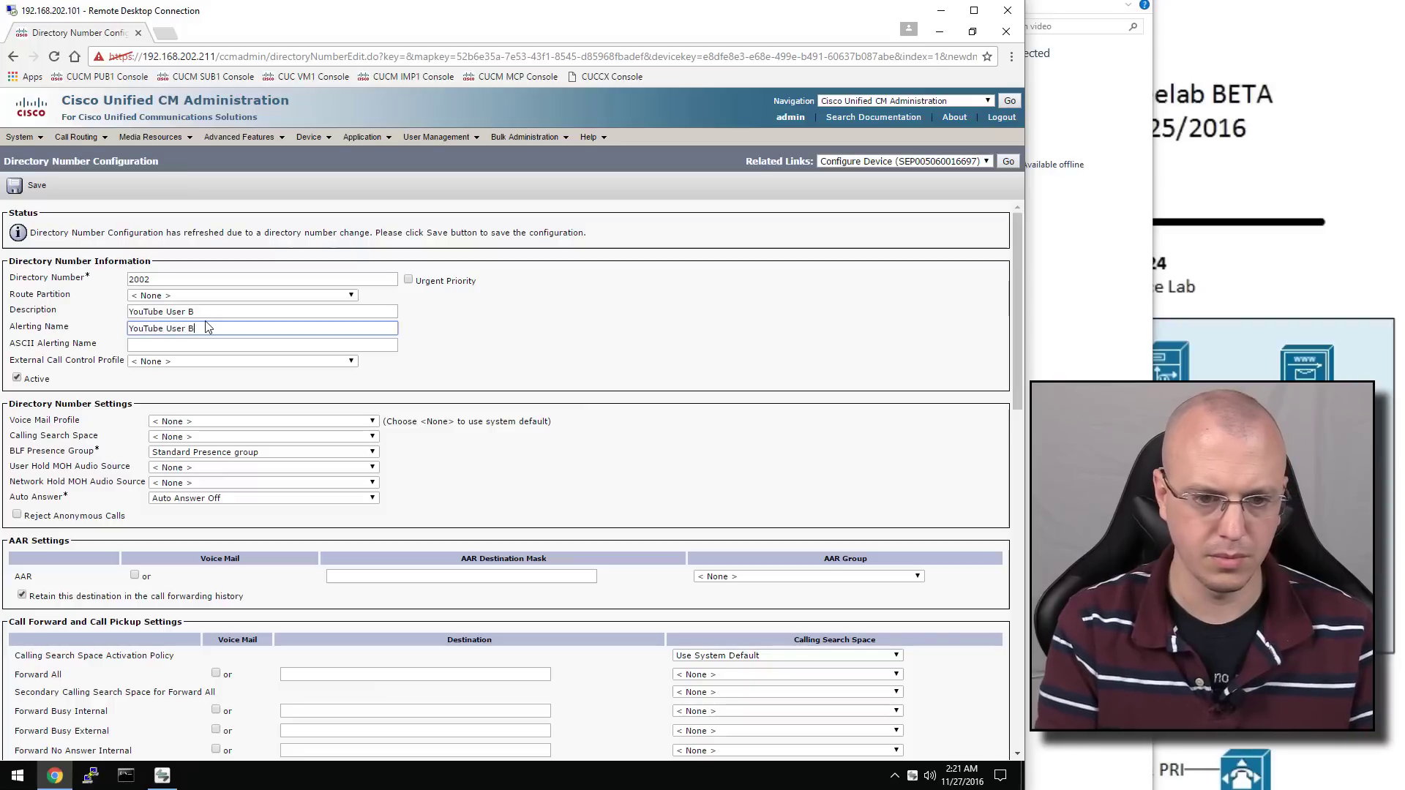
{"action": "type", "text": "r B"}
{"action": "key", "text": "Tab"}
Change the line text label to 2002 and save the line
{"action": "scroll", "coordinate": [313, 406], "scroll_direction": "down", "scroll_amount": 6}
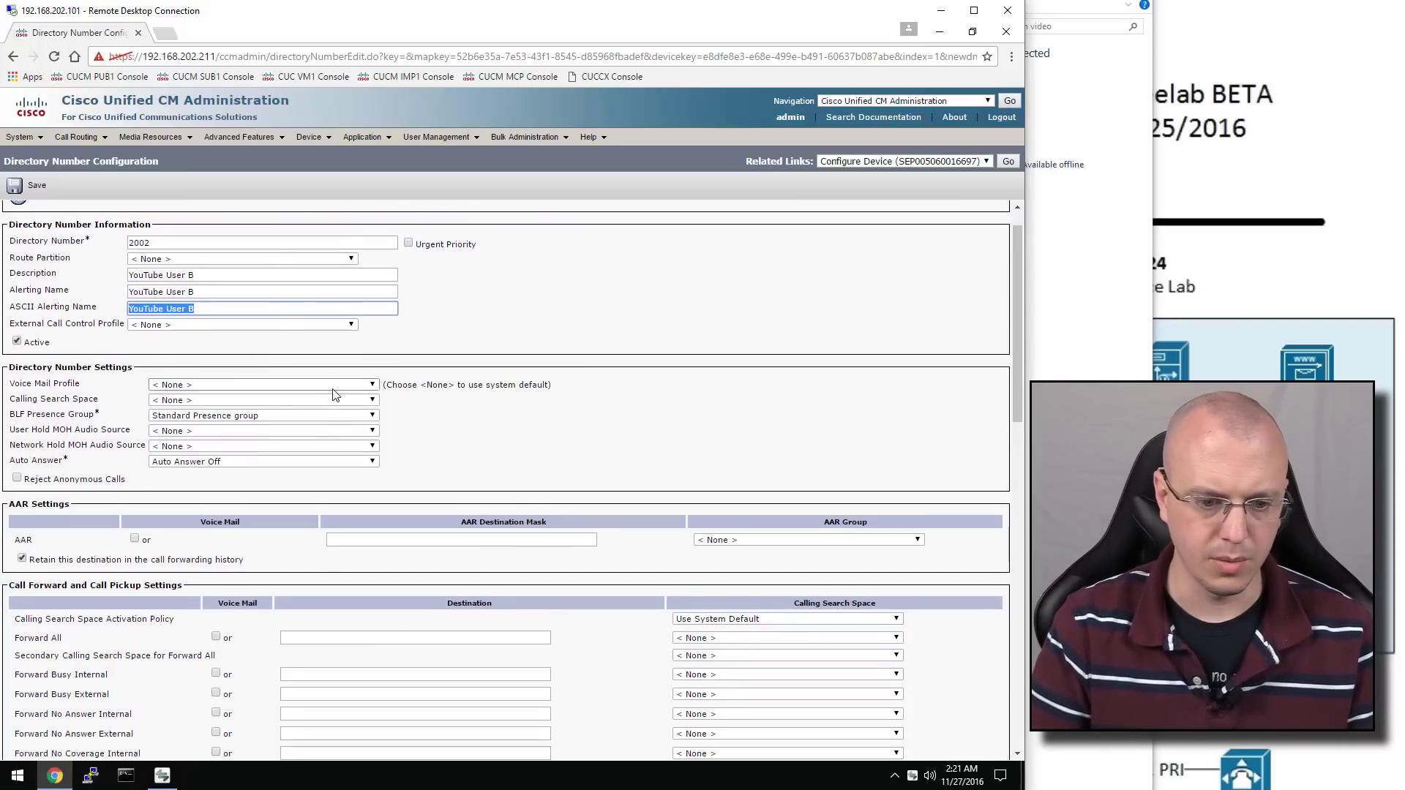
{"action": "scroll", "coordinate": [334, 389], "scroll_direction": "down", "scroll_amount": 5}
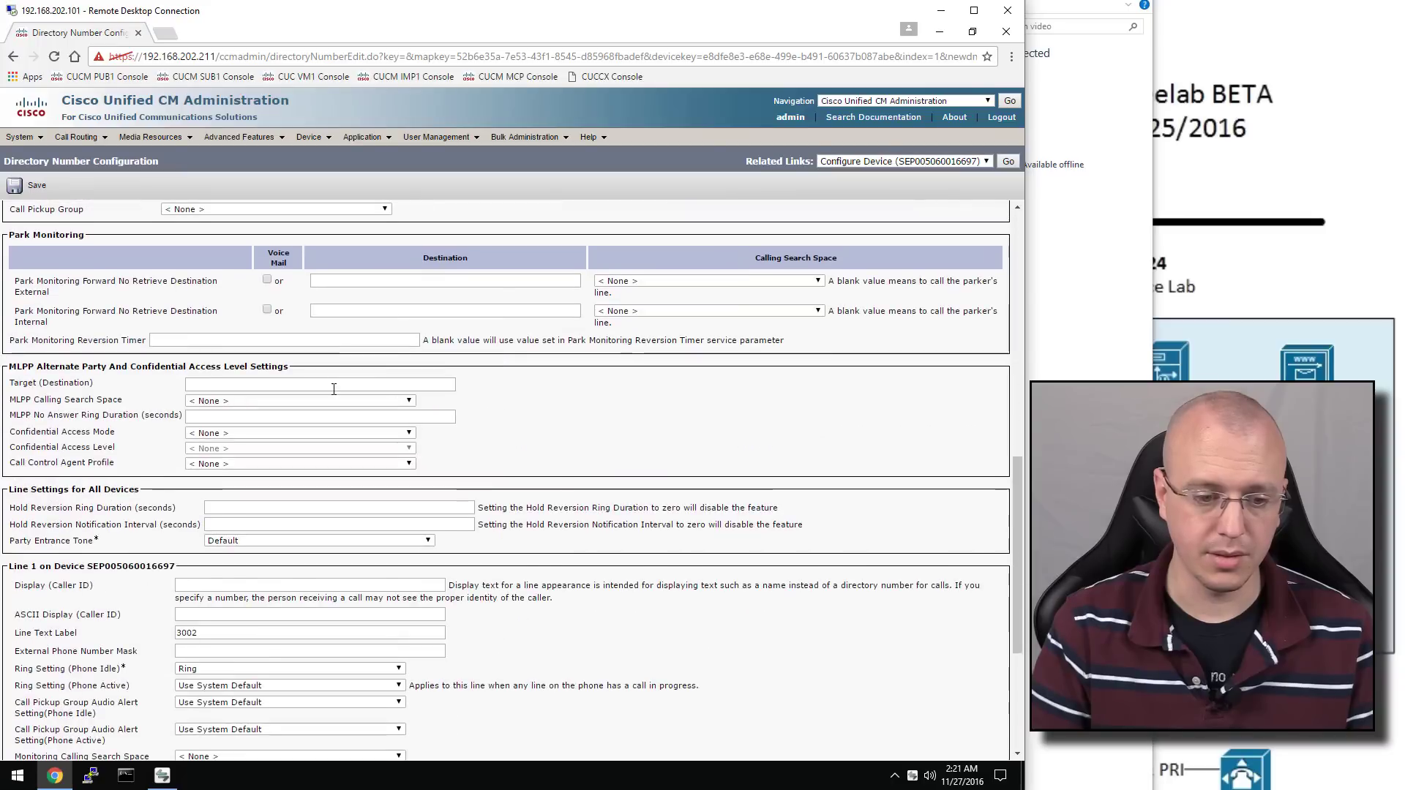
{"action": "scroll", "coordinate": [328, 419], "scroll_direction": "down", "scroll_amount": 1}
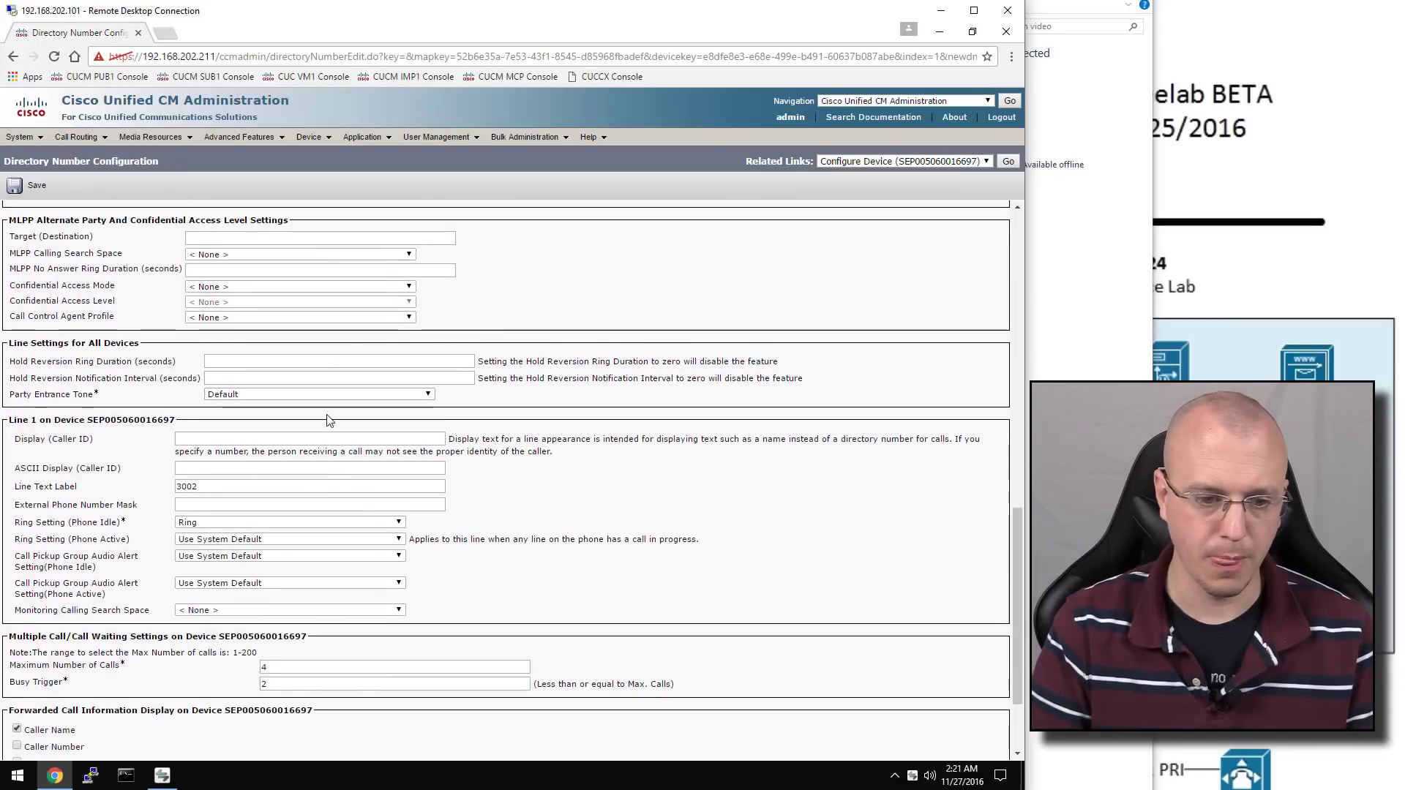
{"action": "scroll", "coordinate": [202, 432], "scroll_direction": "down", "scroll_amount": 1}
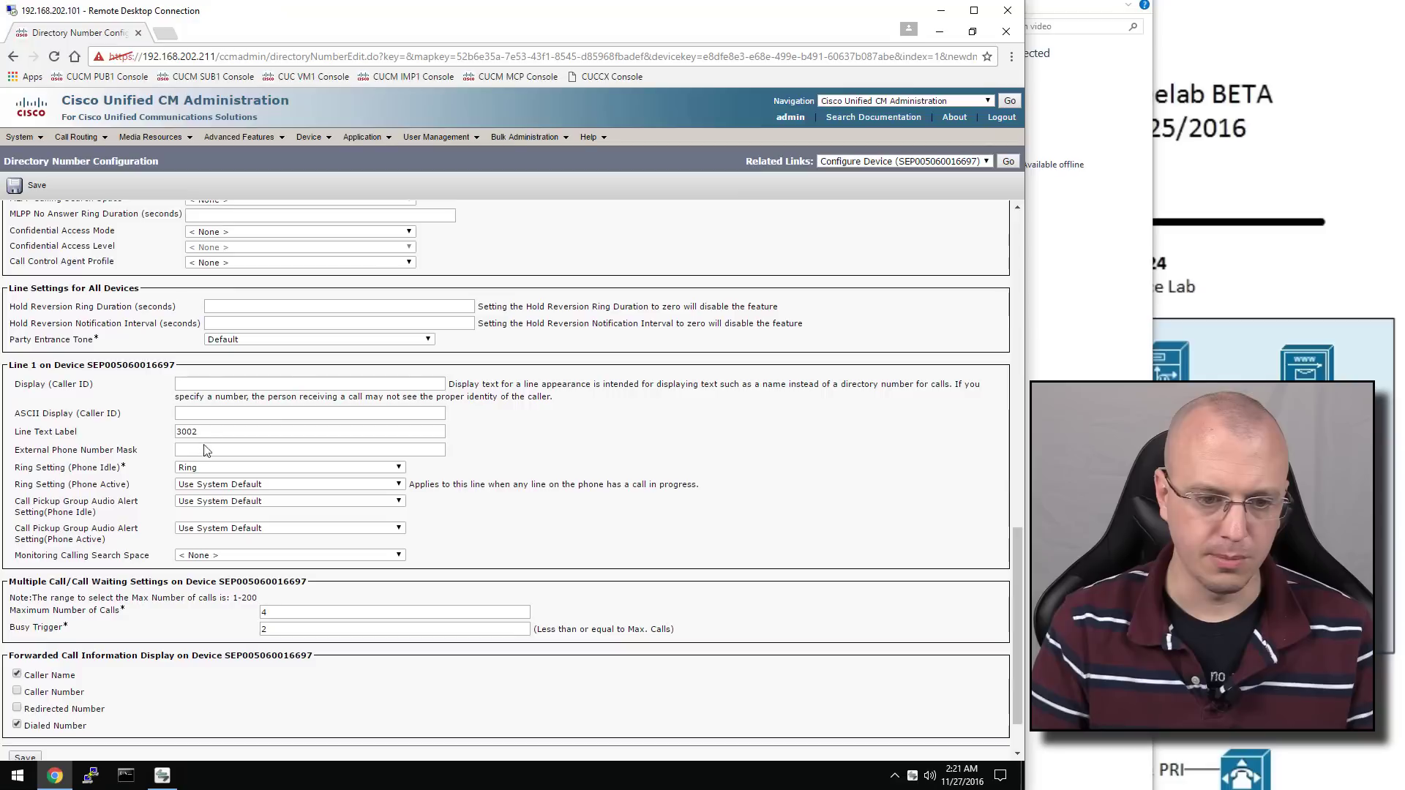
{"action": "left_click_drag", "start_coordinate": [206, 435], "coordinate": [140, 425]}
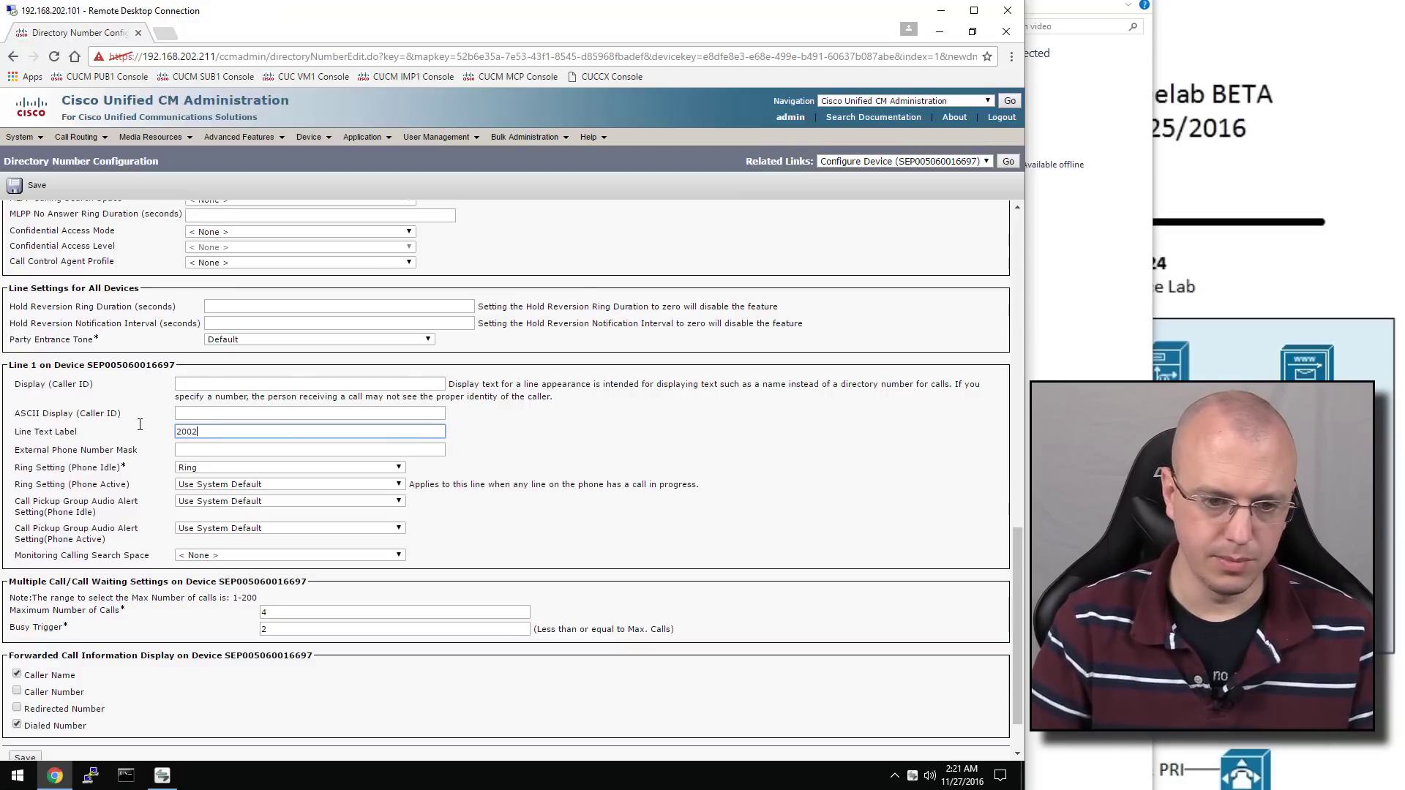
{"action": "scroll", "coordinate": [140, 424], "scroll_direction": "down", "scroll_amount": 1}
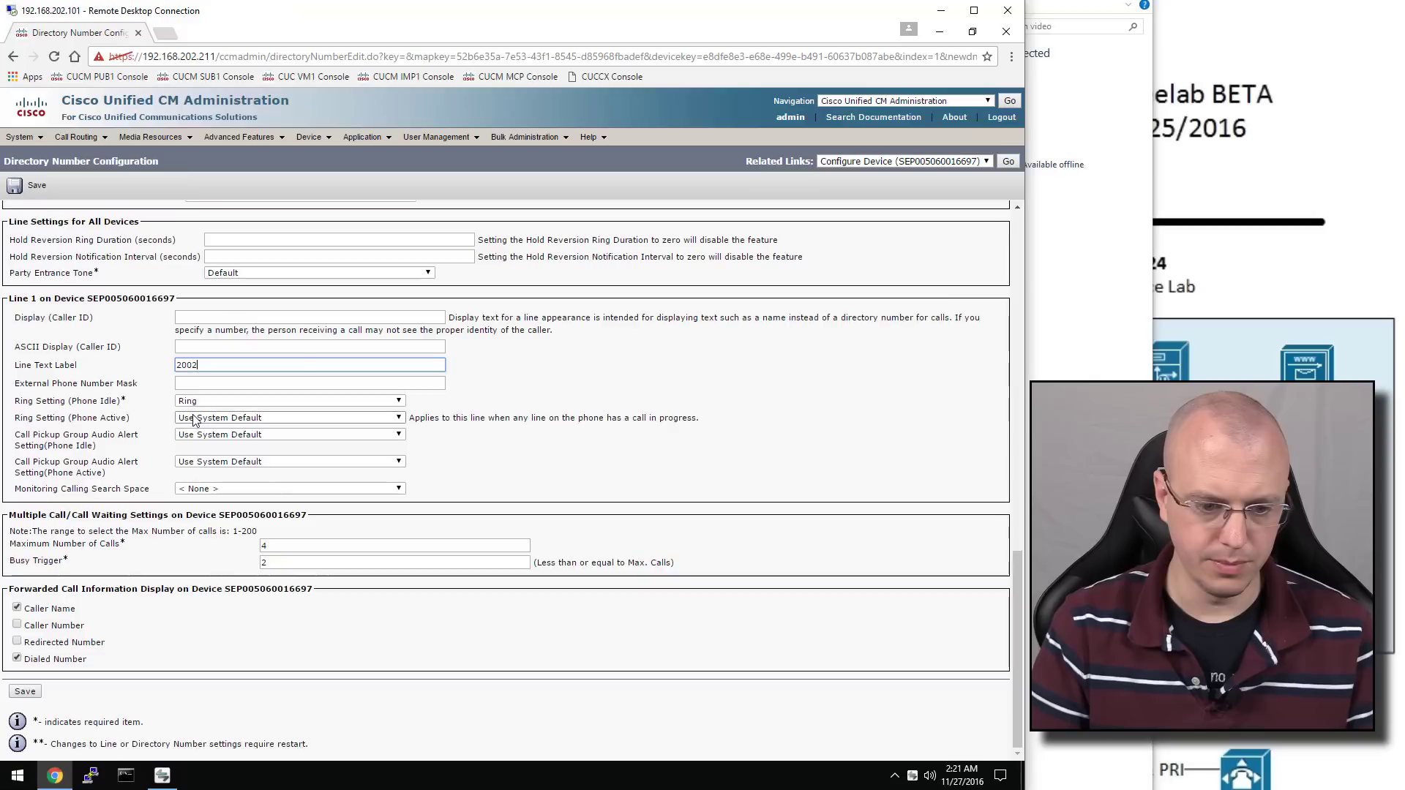
{"action": "left_click", "coordinate": [24, 692]}
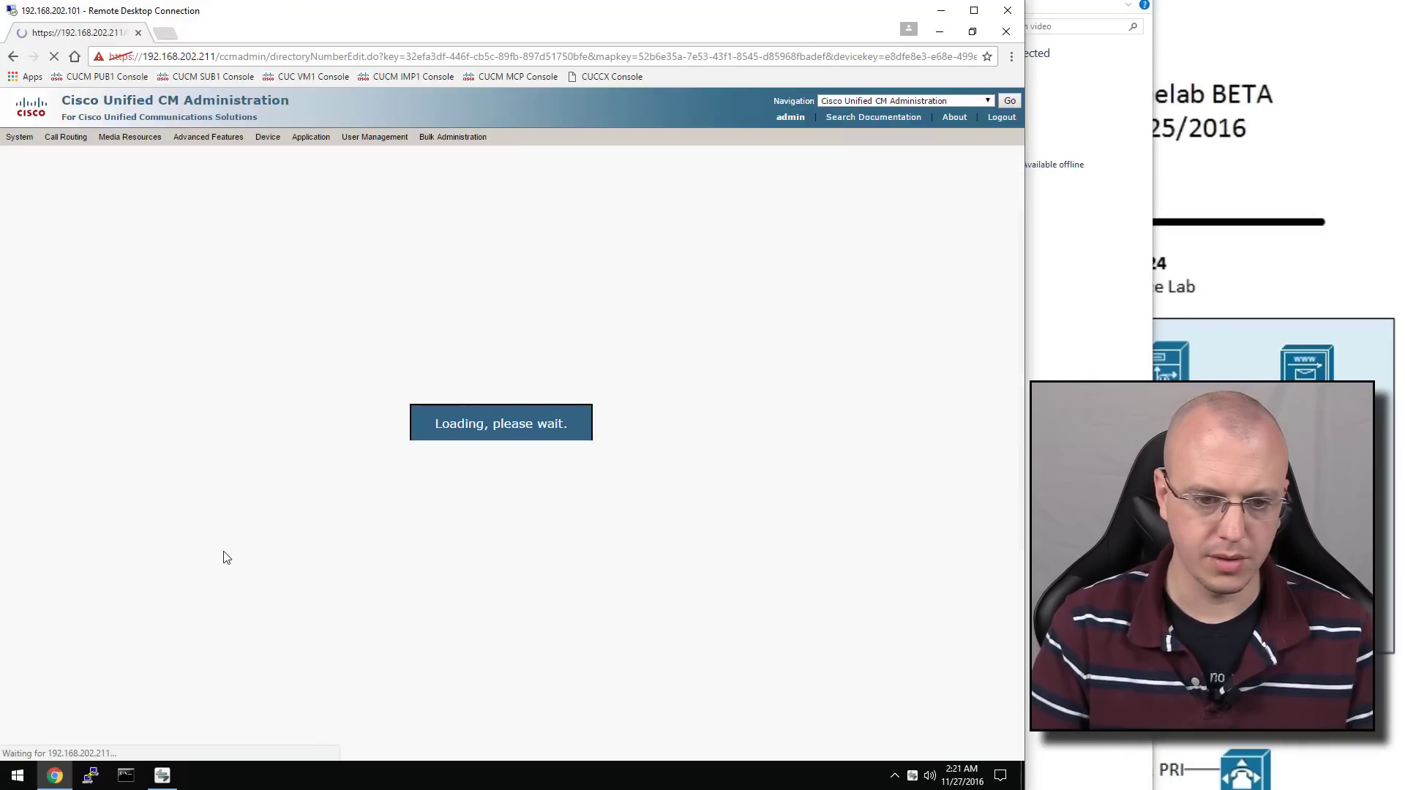
Associate User B with line 2002 and save
{"action": "scroll", "coordinate": [223, 560], "scroll_direction": "down", "scroll_amount": 15}
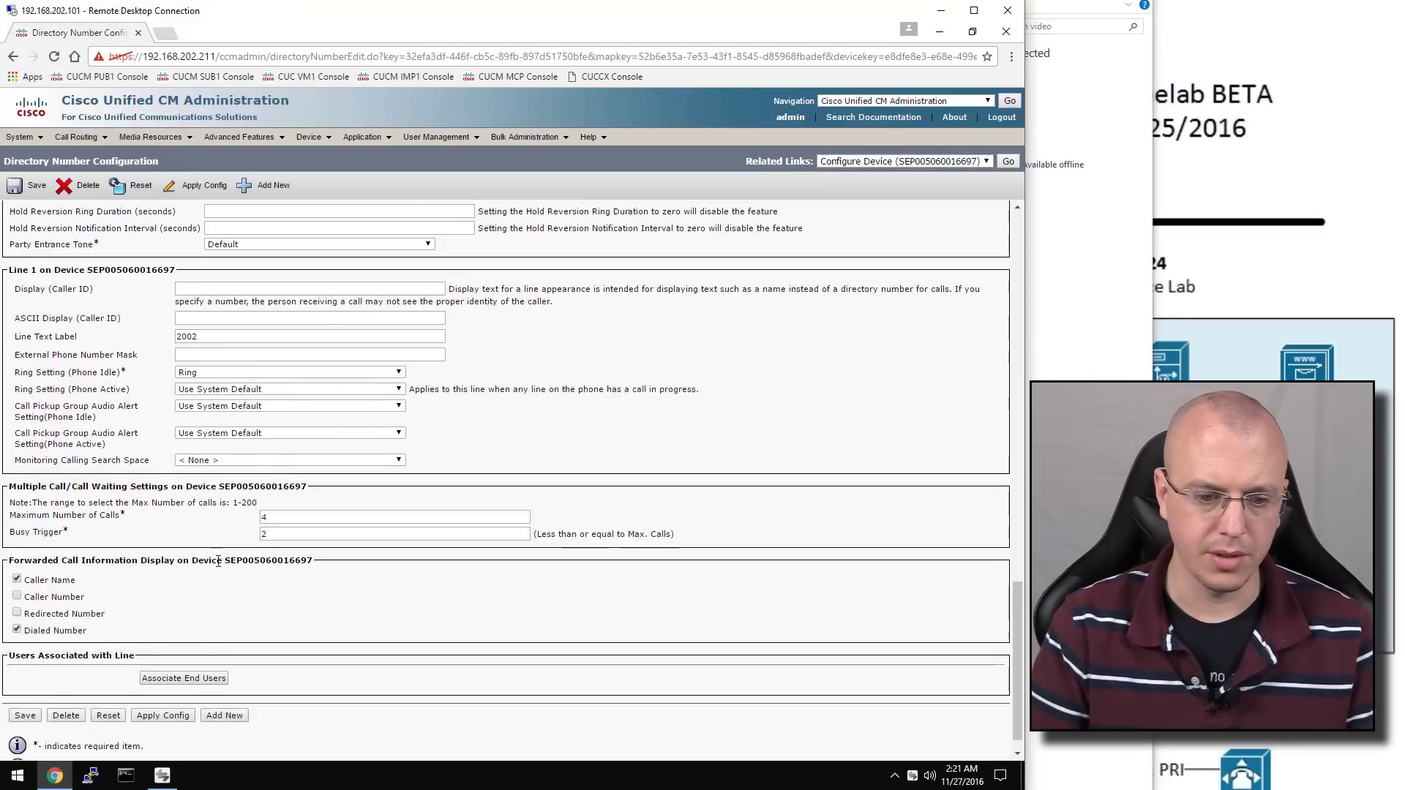
{"action": "scroll", "coordinate": [218, 561], "scroll_direction": "down", "scroll_amount": 1}
{"action": "left_click", "coordinate": [184, 655]}
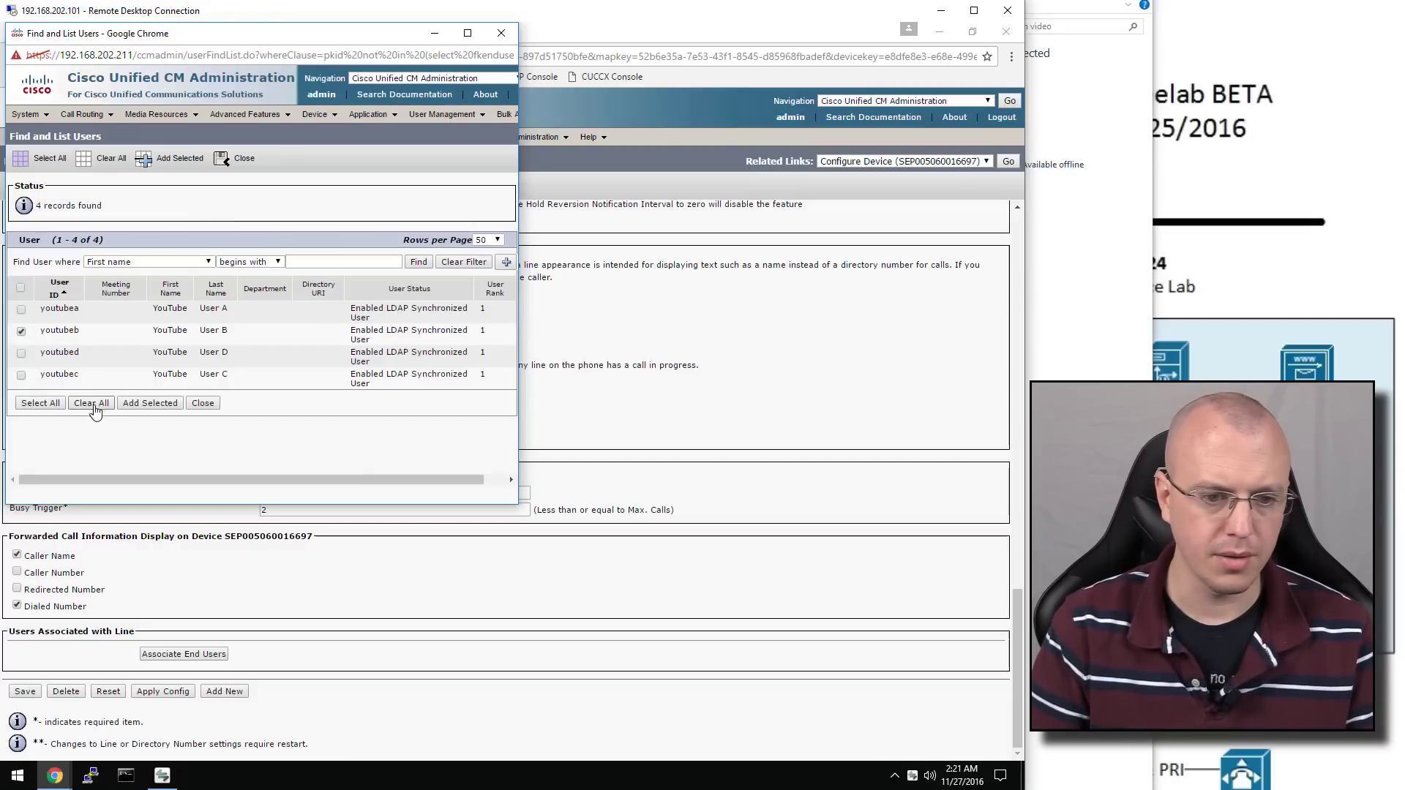
{"action": "left_click", "coordinate": [150, 403]}
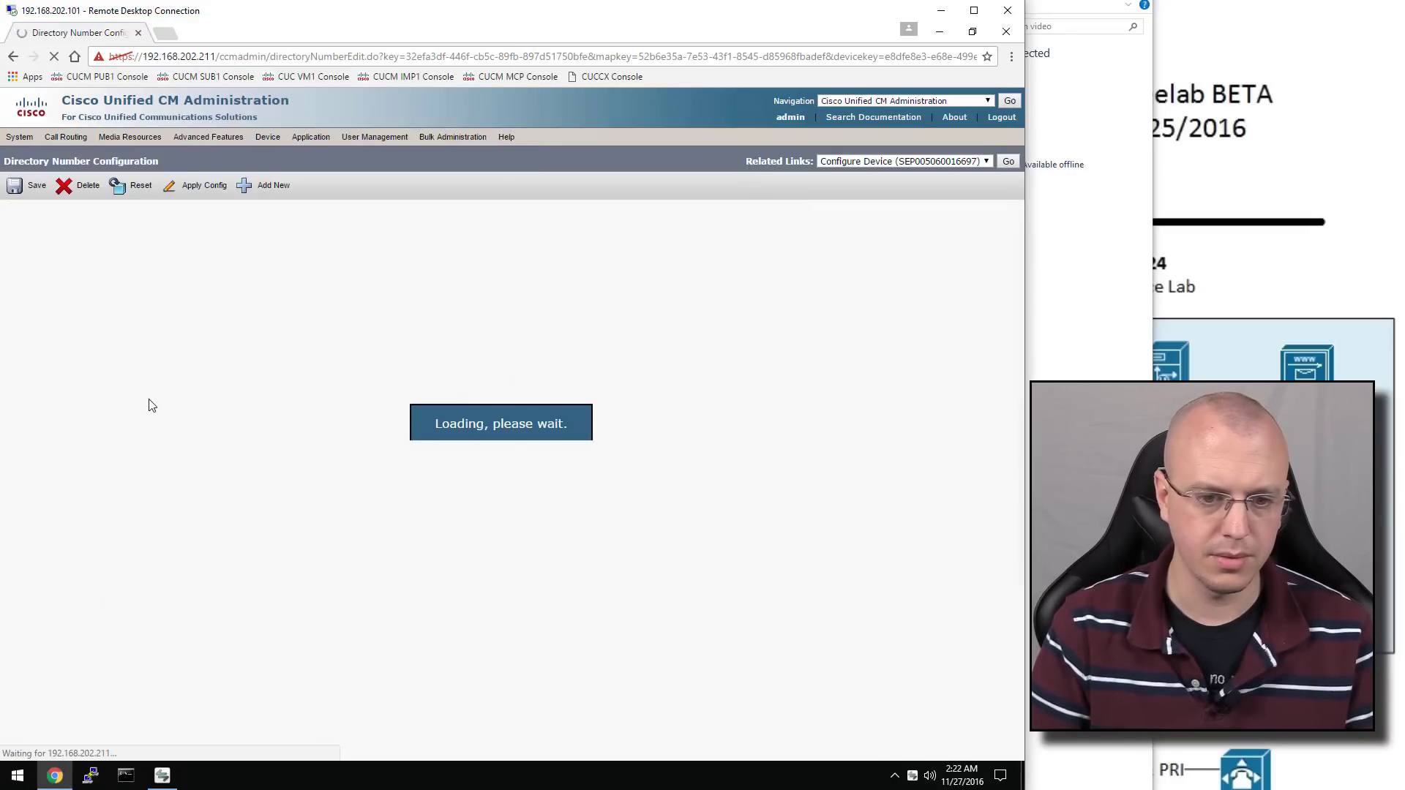
{"action": "left_click", "coordinate": [33, 187]}
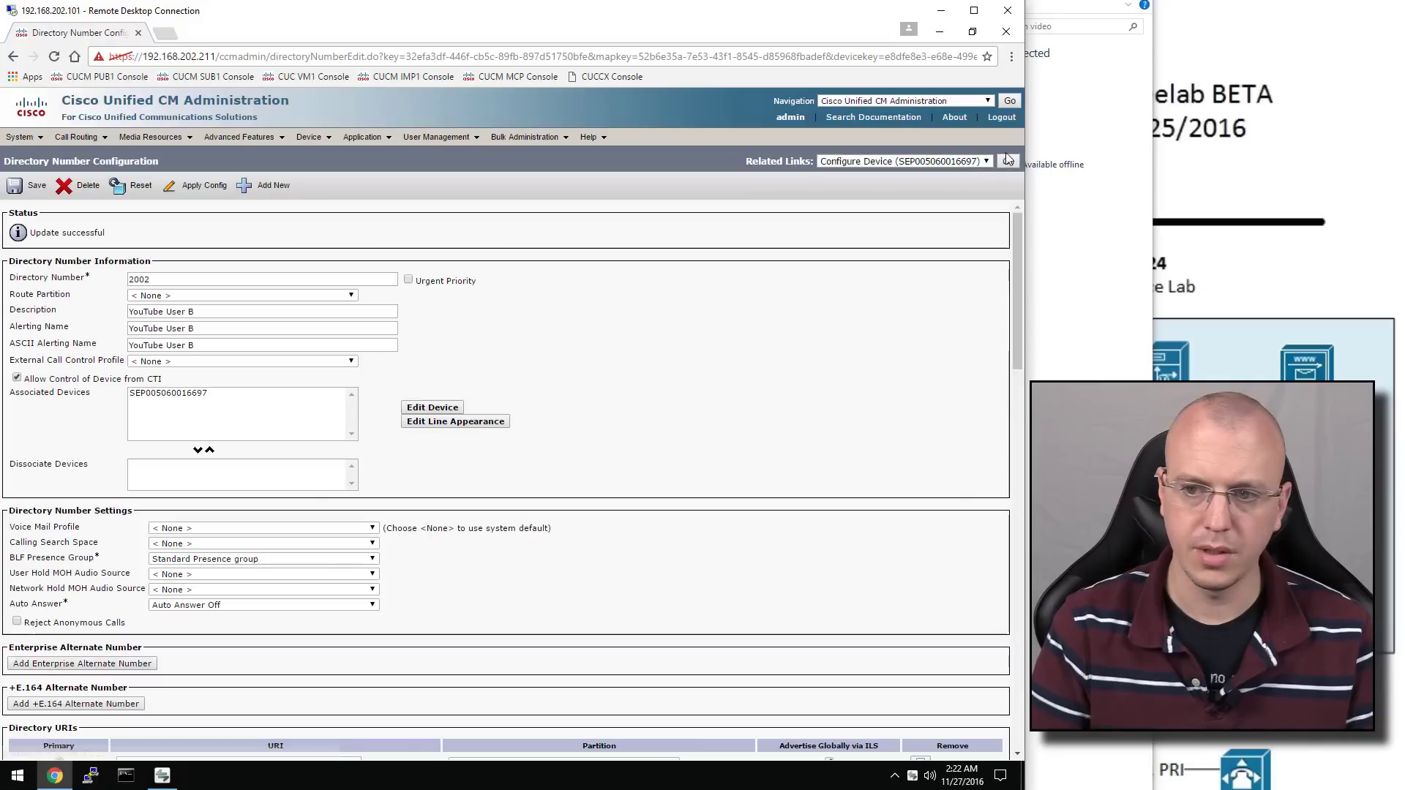
Jump to the line's phone, then return to the full phone list via Device > Phone
{"action": "left_click", "coordinate": [1010, 161]}
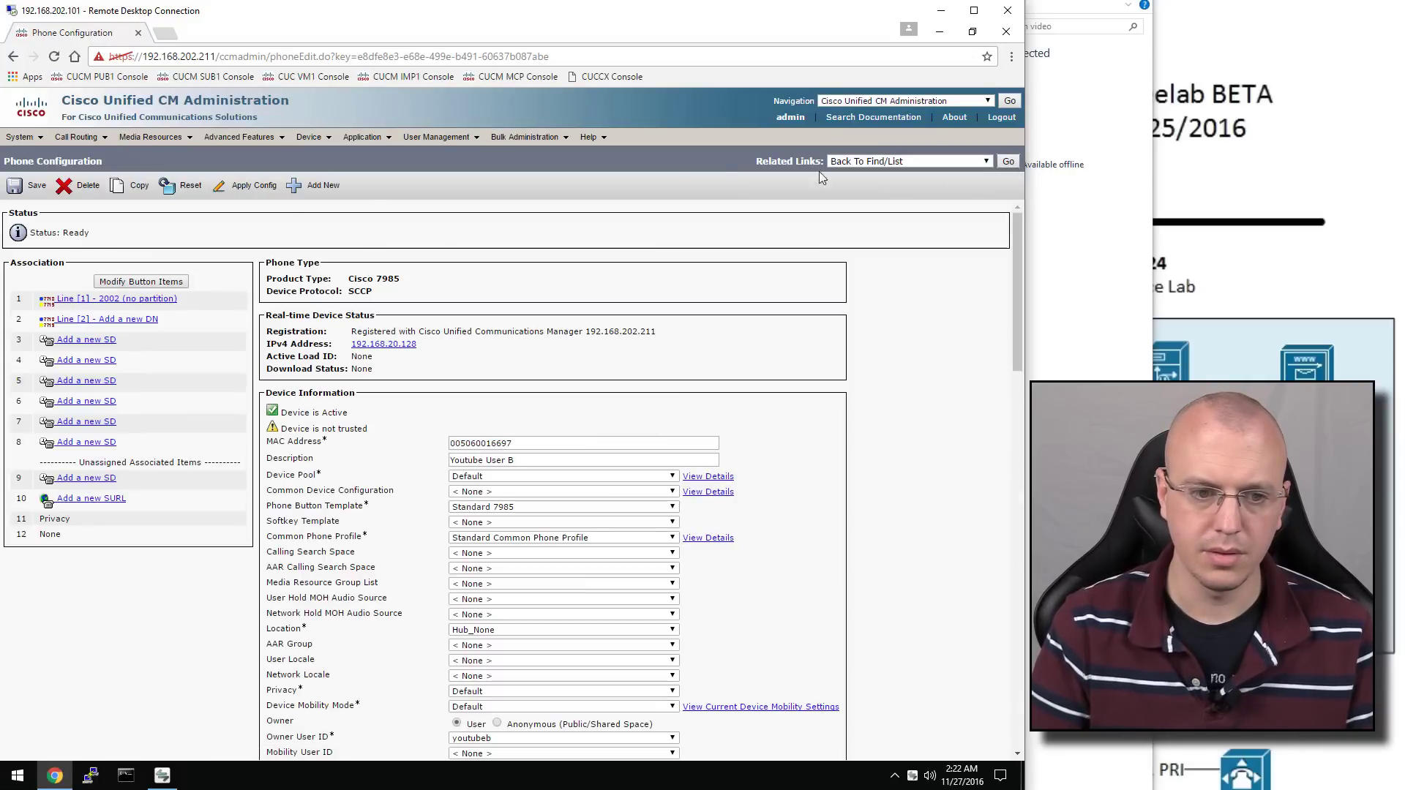
{"action": "scroll", "coordinate": [424, 408], "scroll_direction": "down", "scroll_amount": 5}
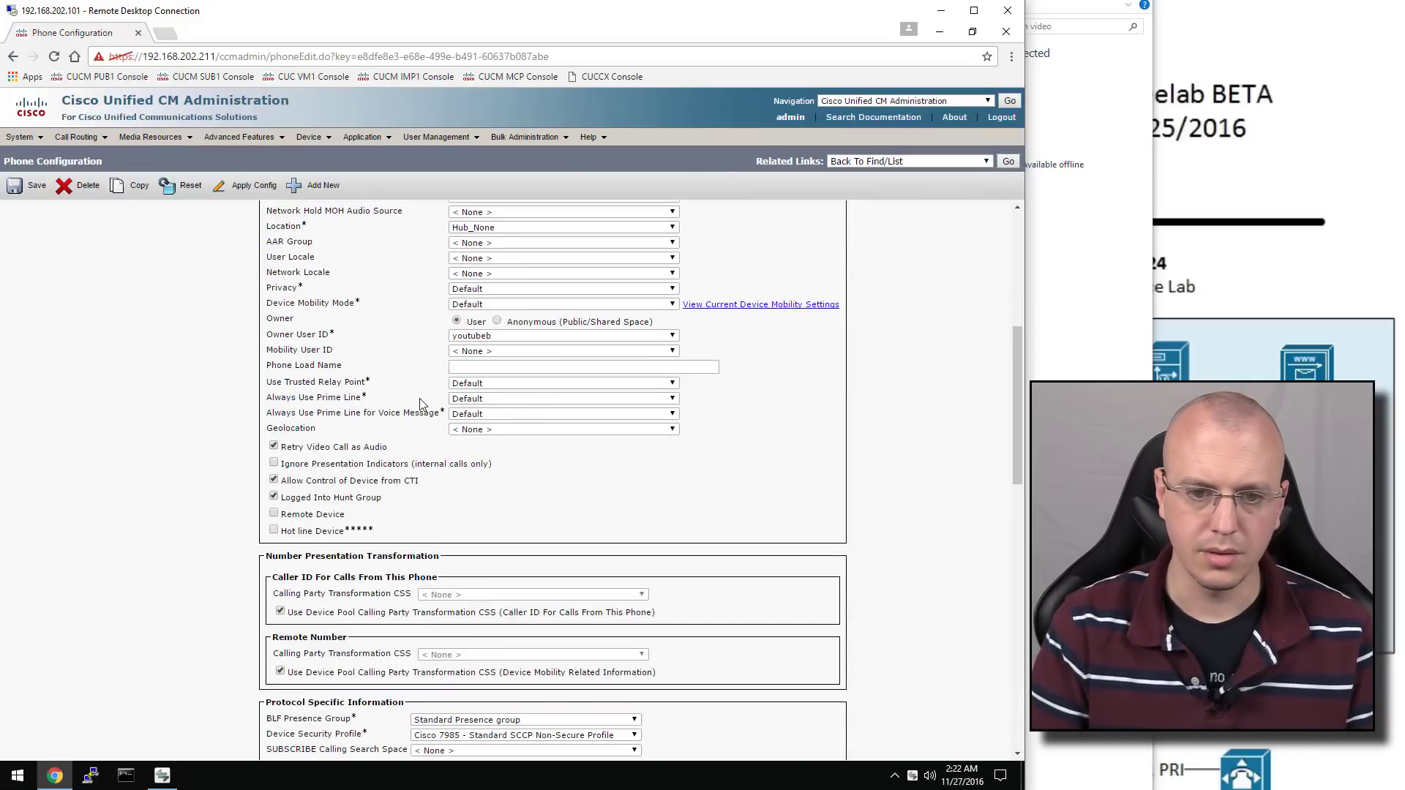
{"action": "mouse_move", "coordinate": [308, 136]}
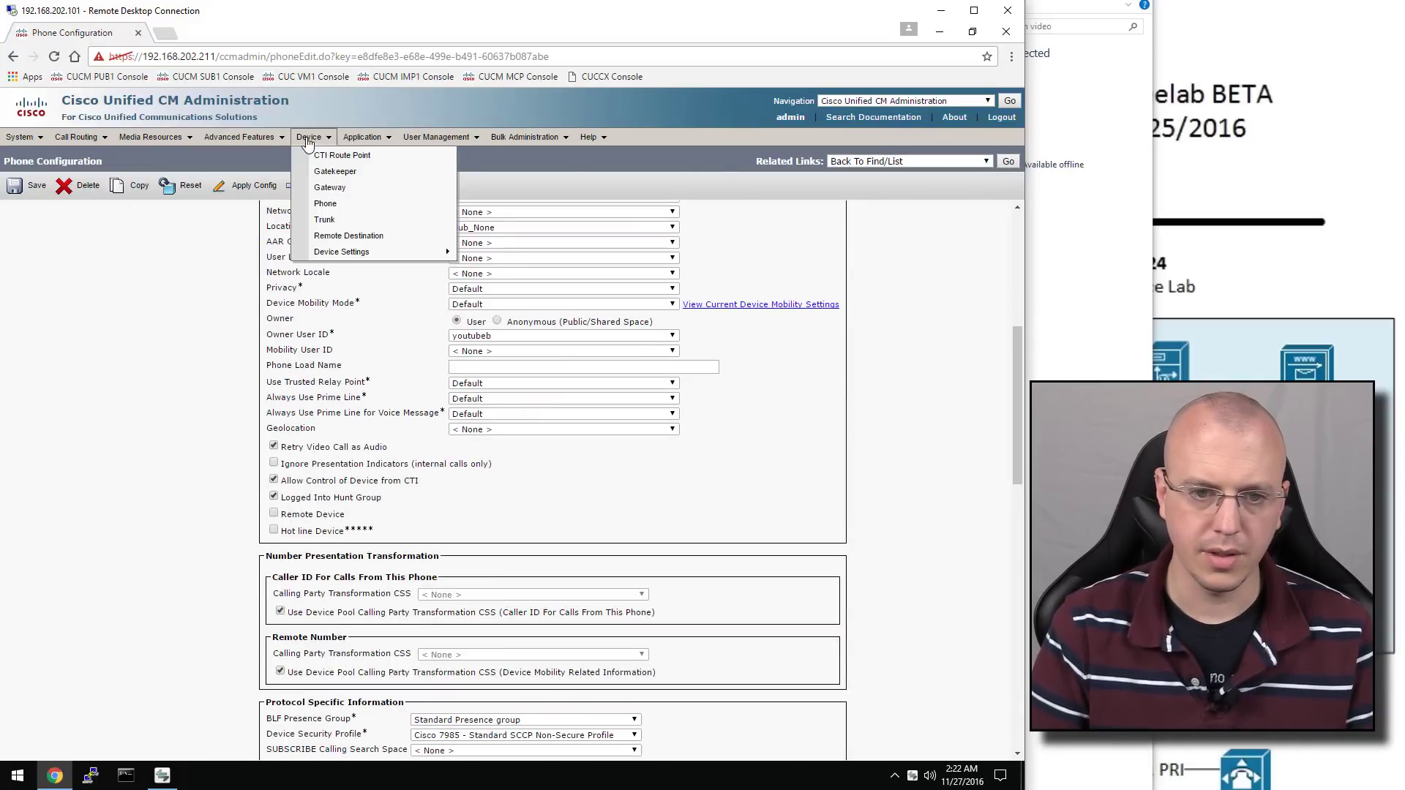
{"action": "left_click", "coordinate": [335, 204]}
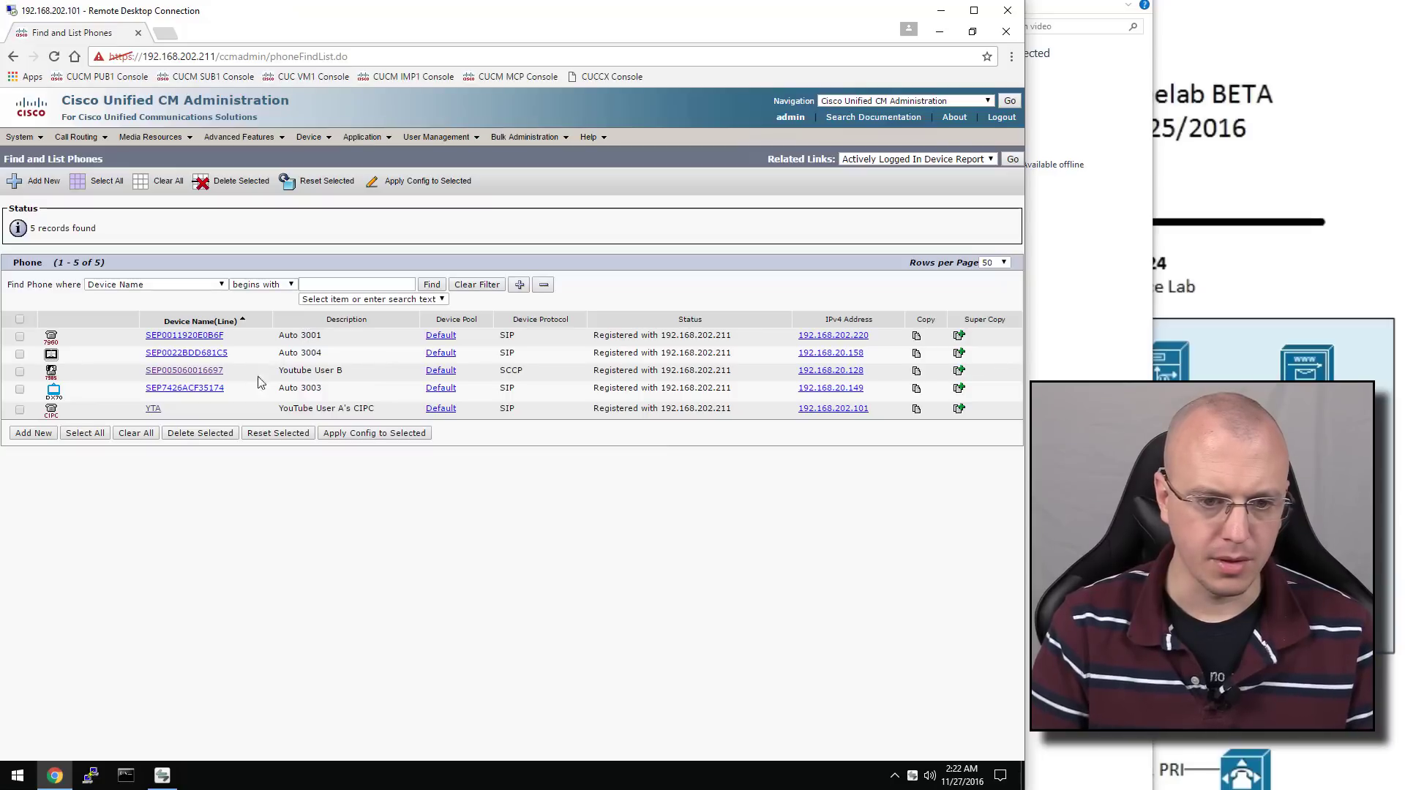
On the DX70 phone, set the description to 'YouTube User C' and make User C the owner
{"action": "left_click", "coordinate": [210, 389]}
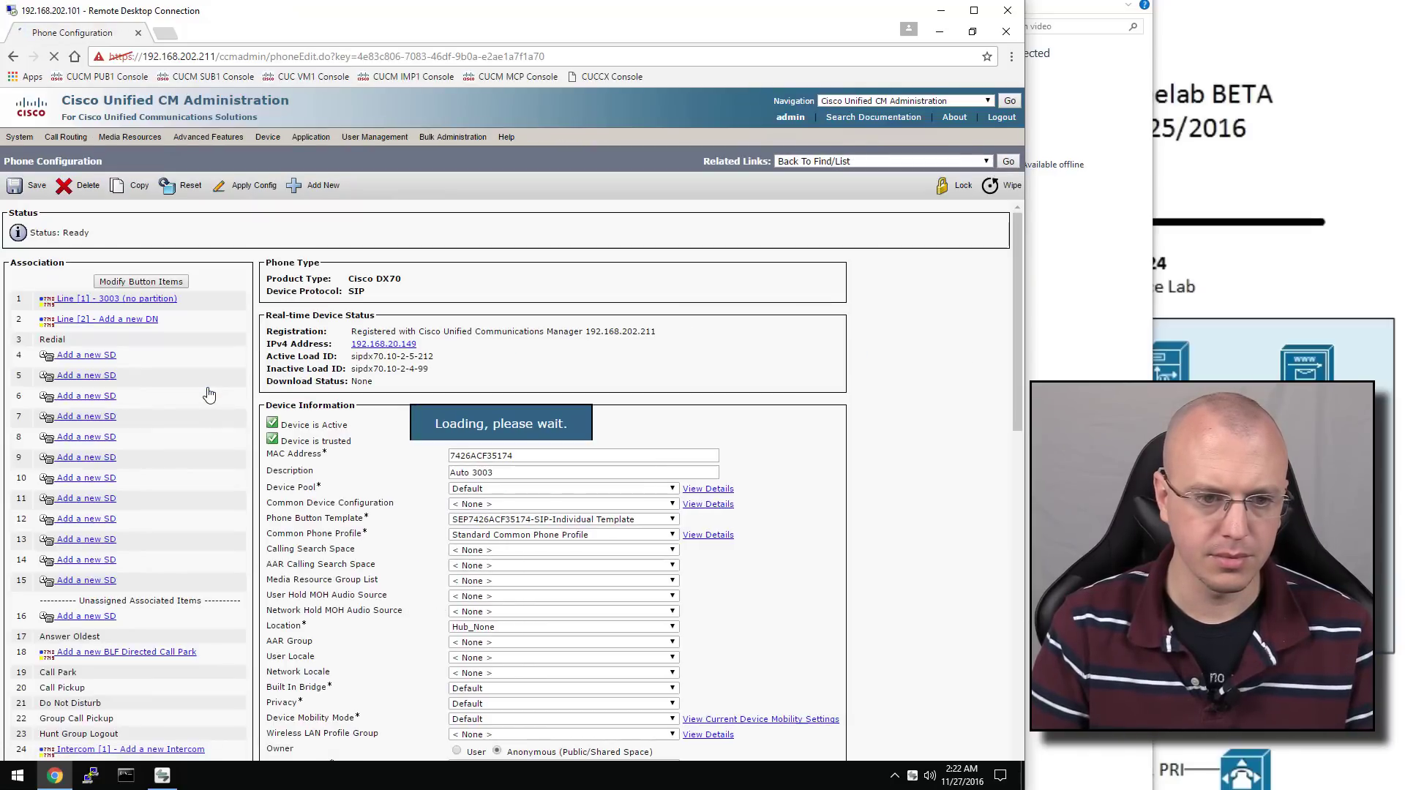
{"action": "triple_click", "coordinate": [524, 472]}
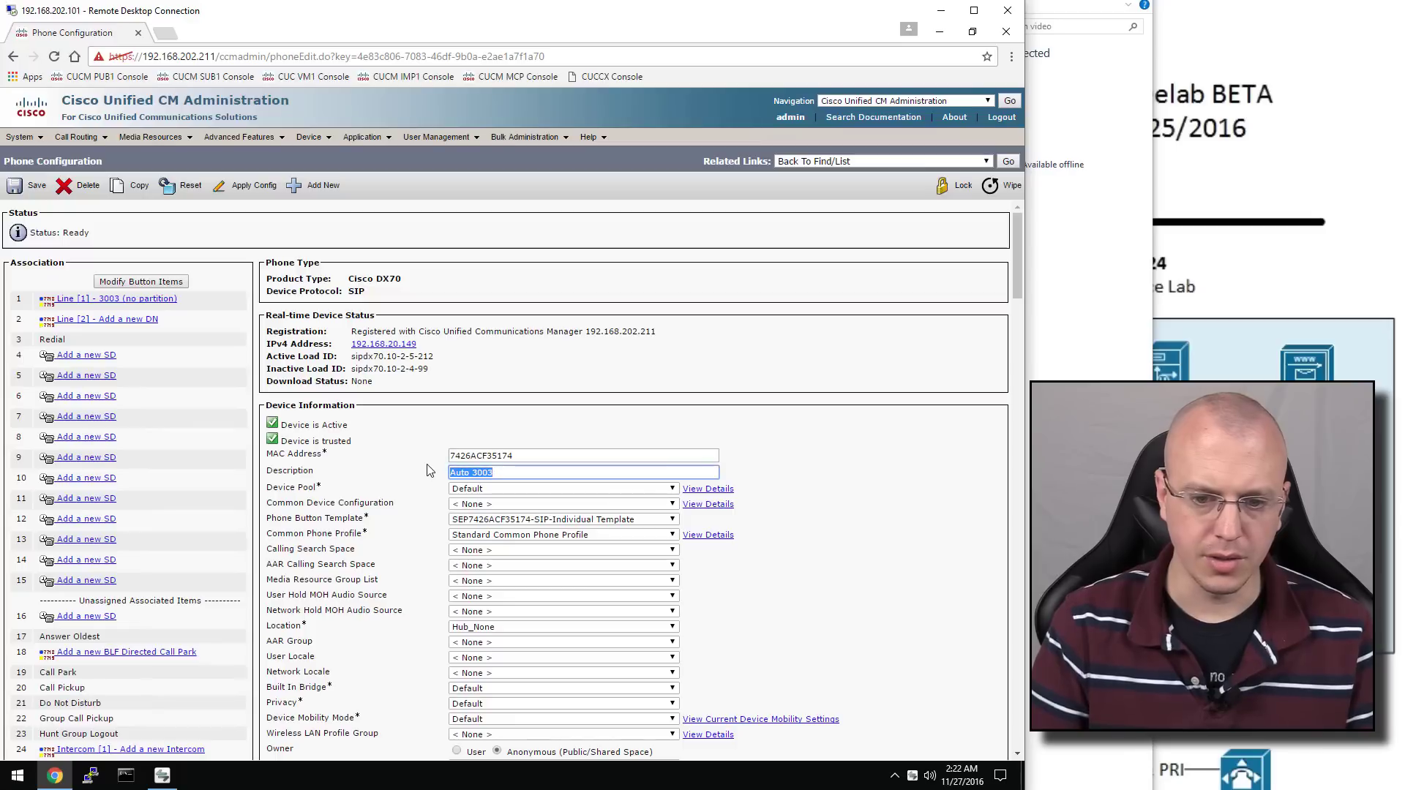
{"action": "type", "text": "Yout"}
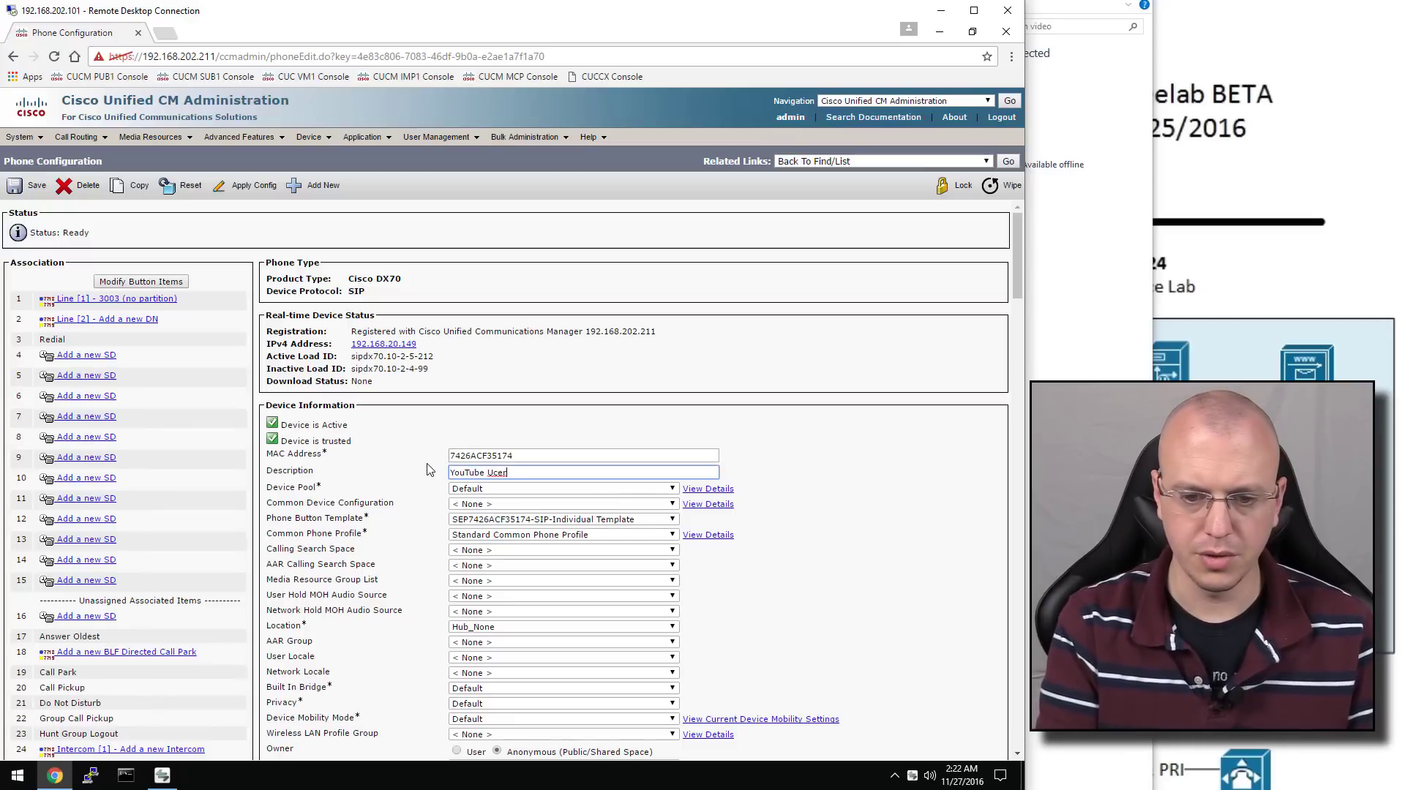
{"action": "scroll", "coordinate": [431, 469], "scroll_direction": "down", "scroll_amount": 3}
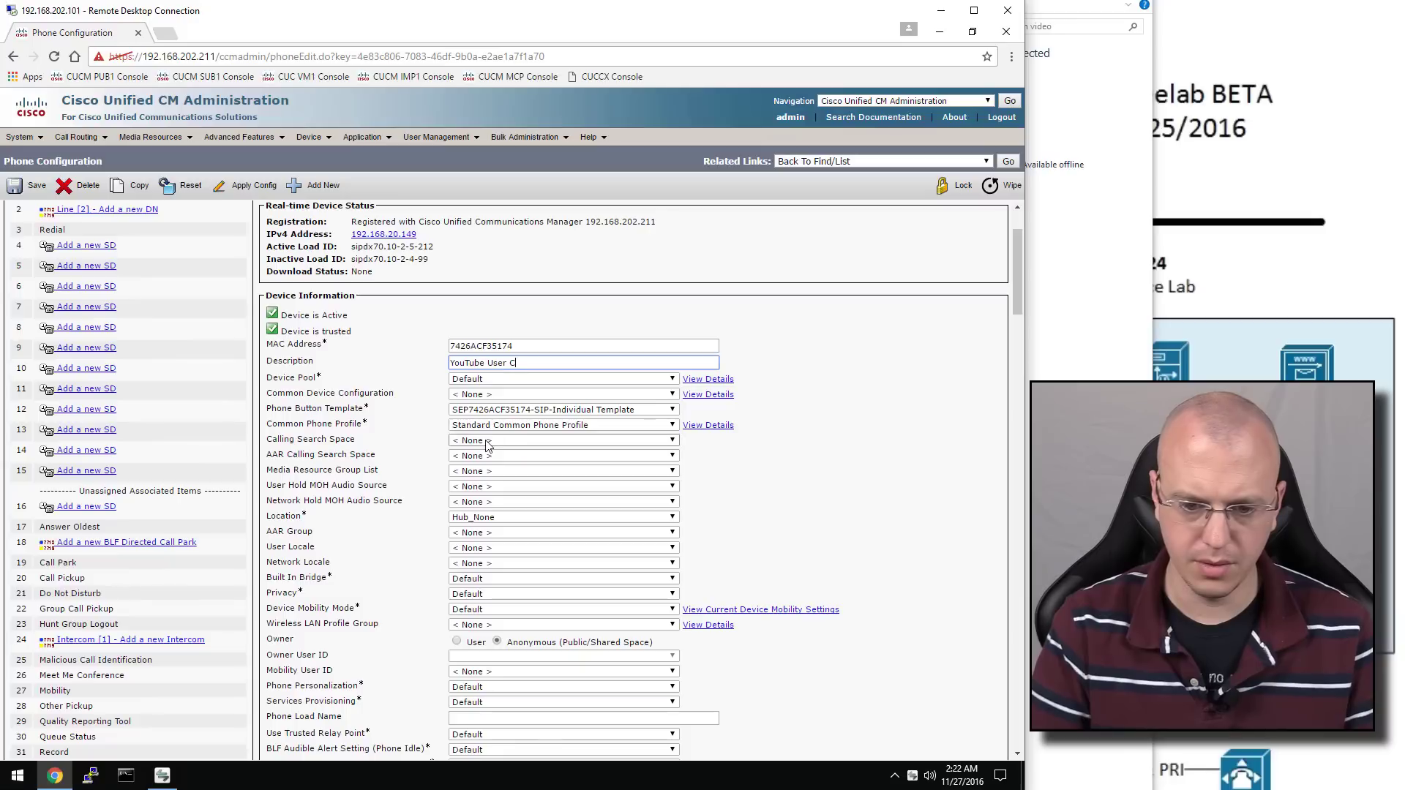
{"action": "left_click", "coordinate": [457, 569]}
{"action": "left_click", "coordinate": [472, 584]}
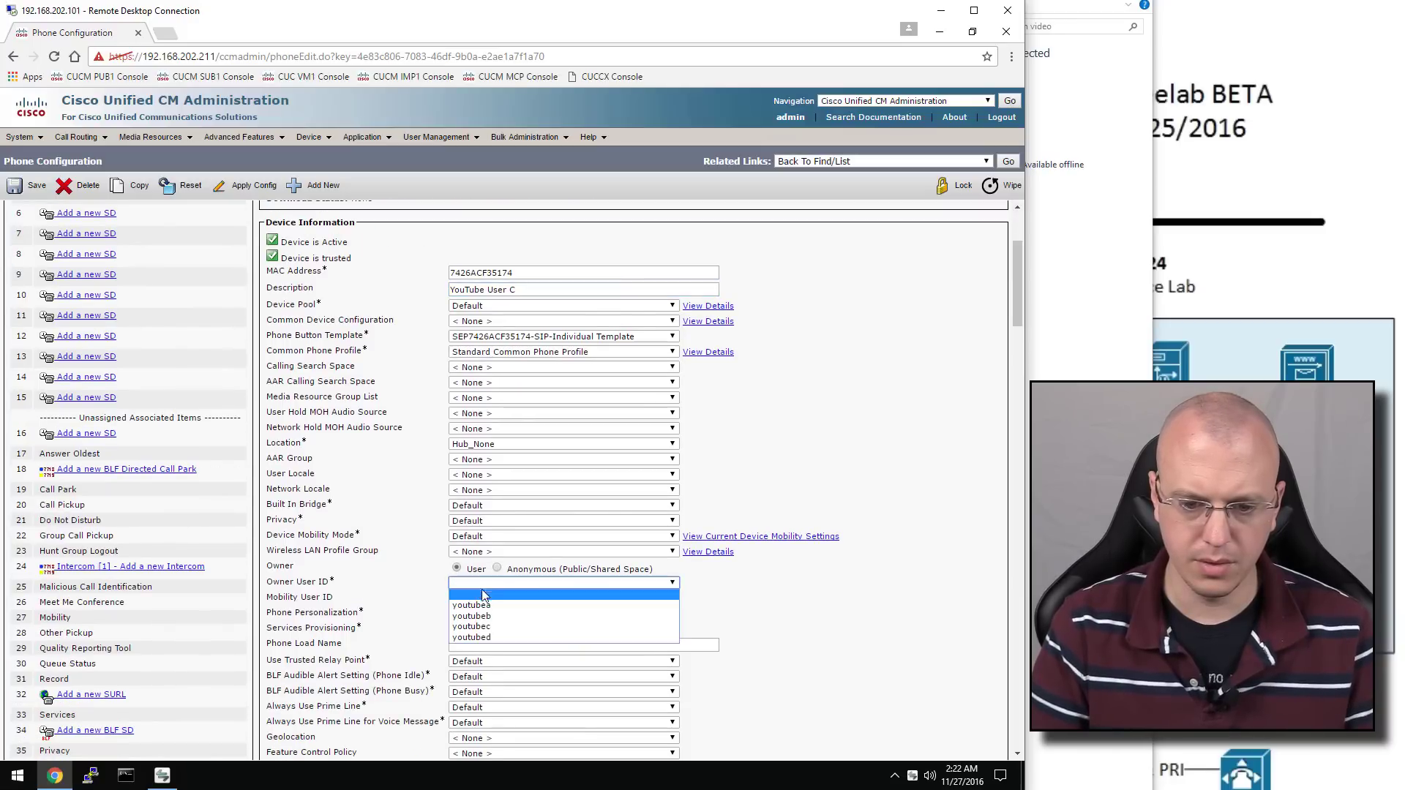
{"action": "left_click", "coordinate": [495, 628]}
{"action": "left_click", "coordinate": [866, 472]}
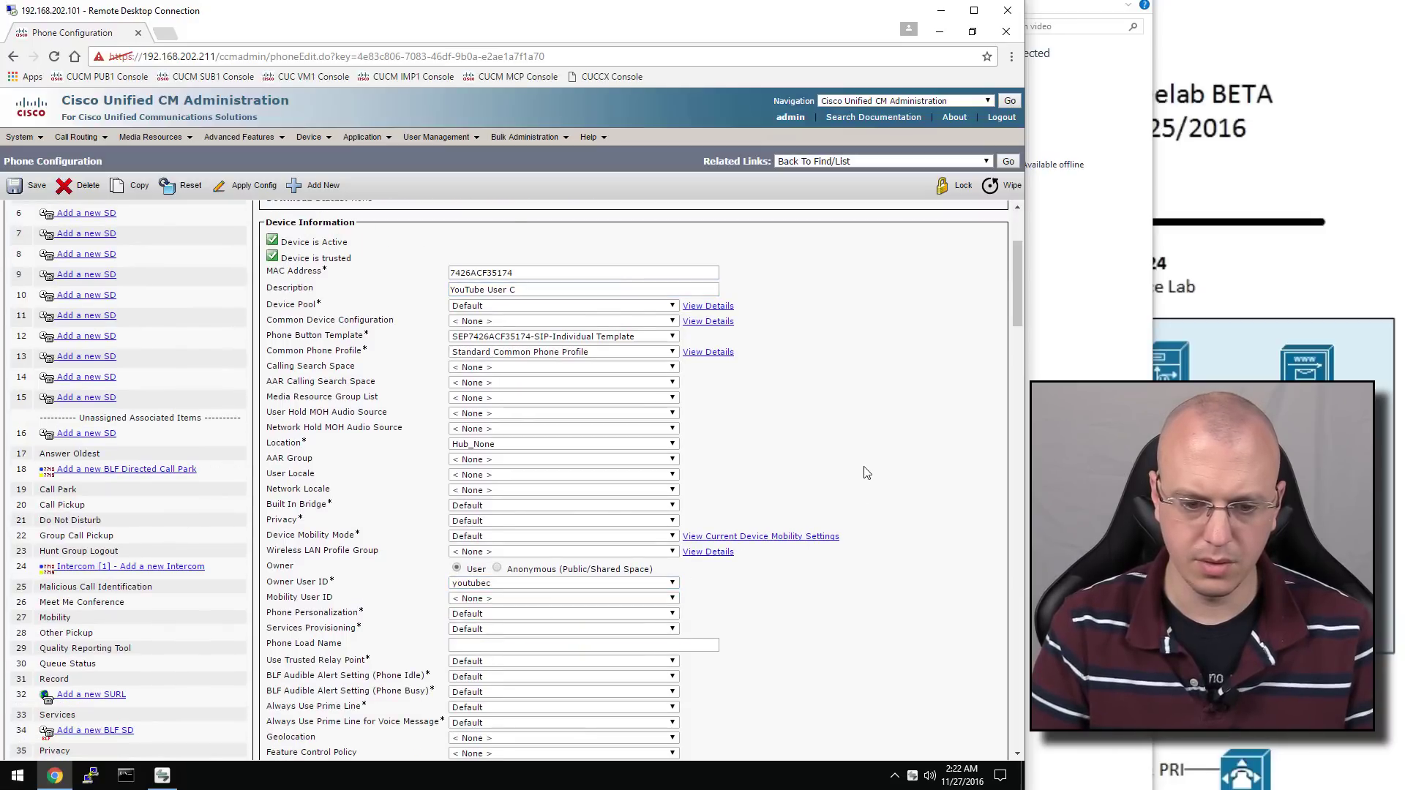
Leave the digest user unset, use the DX70 Standard SIP Non-Secure Profile and Standard SIP Profile
{"action": "scroll", "coordinate": [866, 473], "scroll_direction": "down", "scroll_amount": 8}
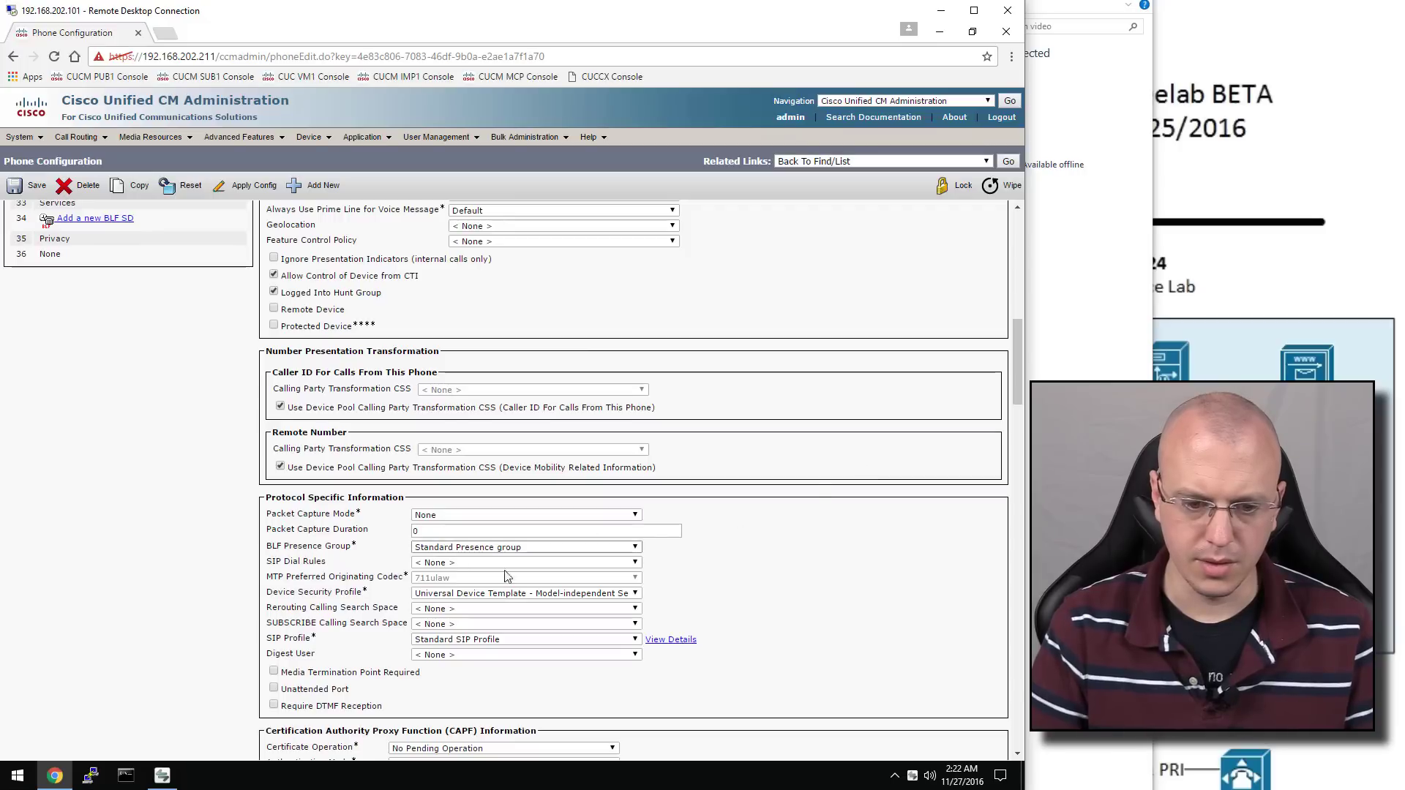
{"action": "scroll", "coordinate": [468, 644], "scroll_direction": "down", "scroll_amount": 1}
{"action": "left_click", "coordinate": [463, 636]}
{"action": "left_click", "coordinate": [461, 648]}
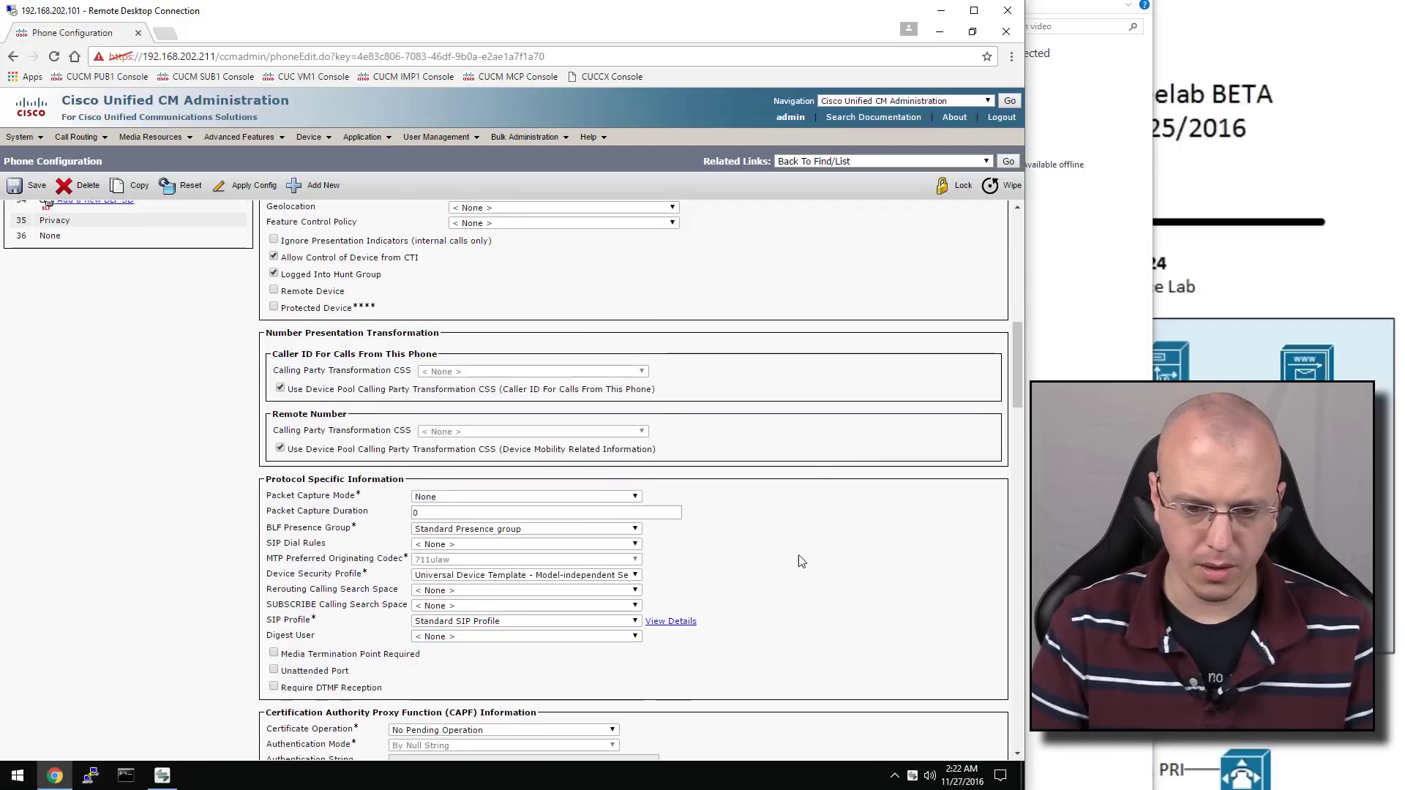
{"action": "left_click", "coordinate": [438, 579]}
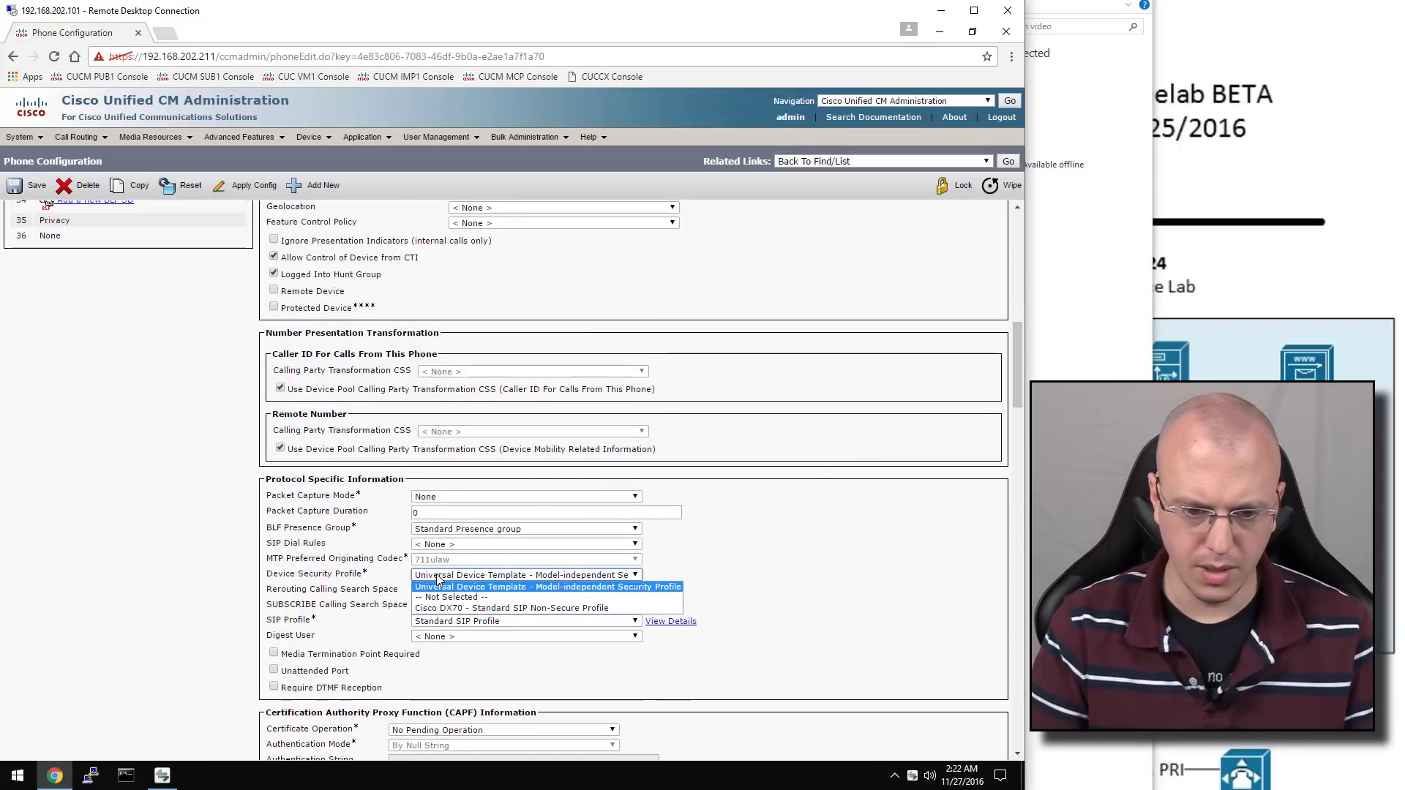
{"action": "left_click", "coordinate": [480, 607]}
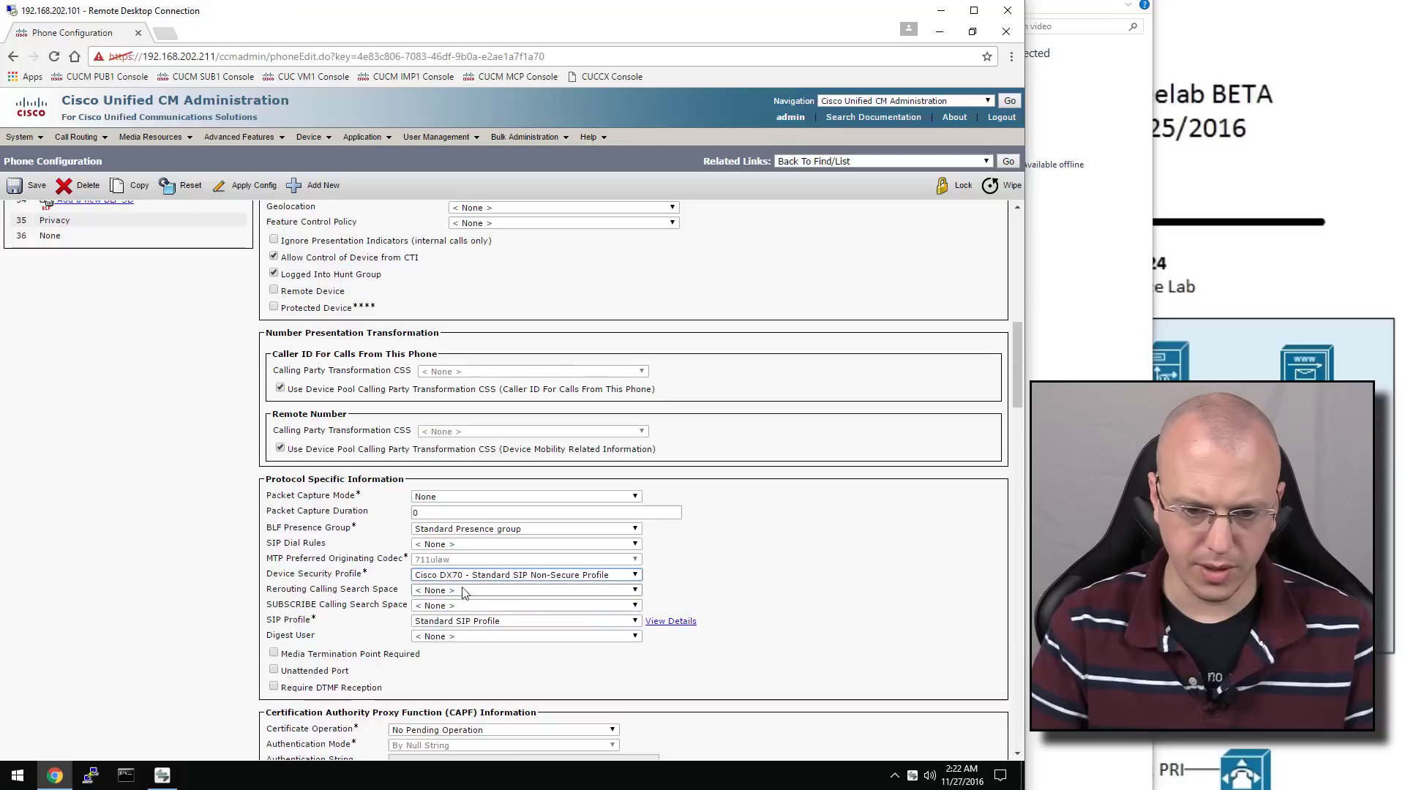
{"action": "left_click", "coordinate": [438, 623]}
{"action": "left_click", "coordinate": [484, 634]}
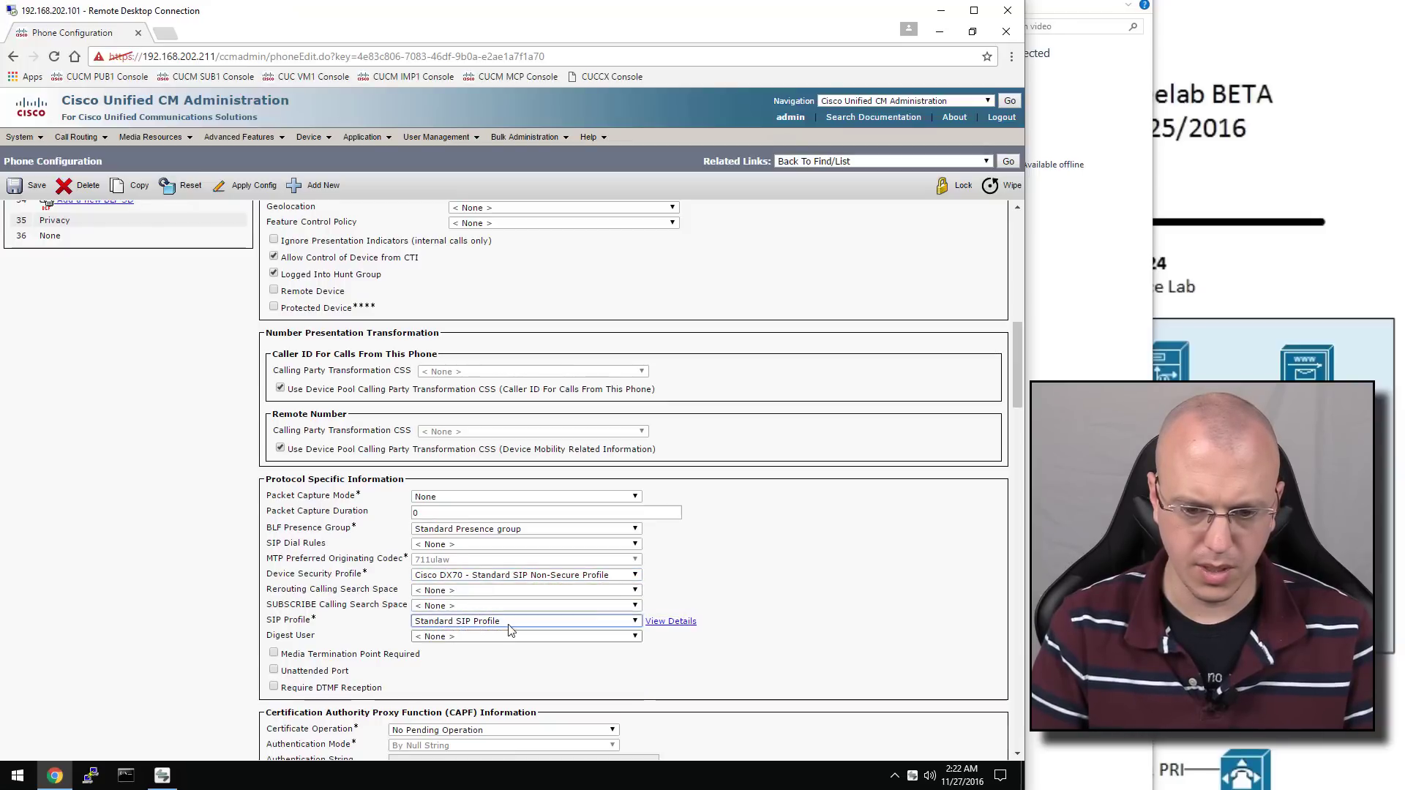
Save the DX70 phone configuration and dismiss the apply-config alert
{"action": "scroll", "coordinate": [783, 556], "scroll_direction": "down", "scroll_amount": 2}
{"action": "scroll", "coordinate": [789, 555], "scroll_direction": "down", "scroll_amount": 10}
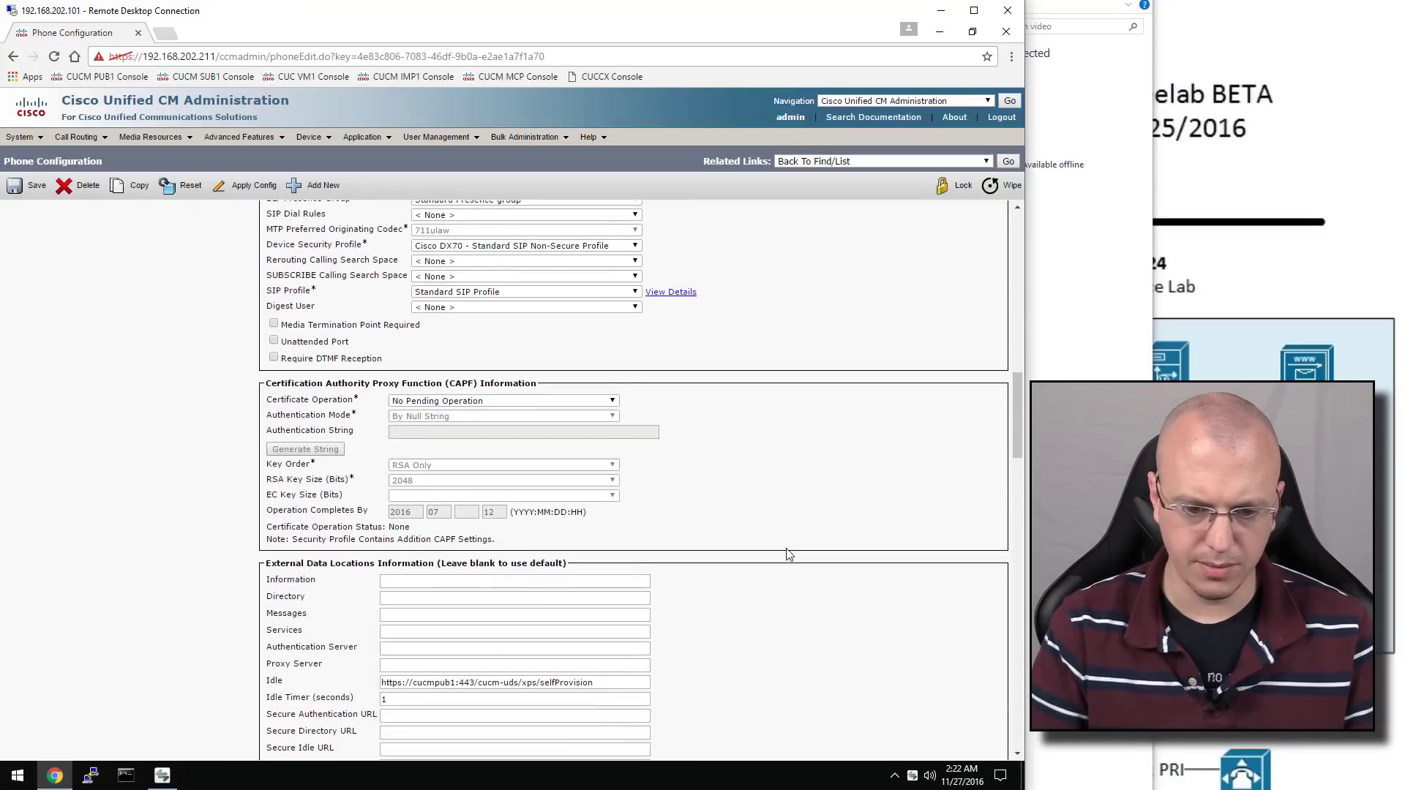
{"action": "scroll", "coordinate": [788, 555], "scroll_direction": "down", "scroll_amount": 4}
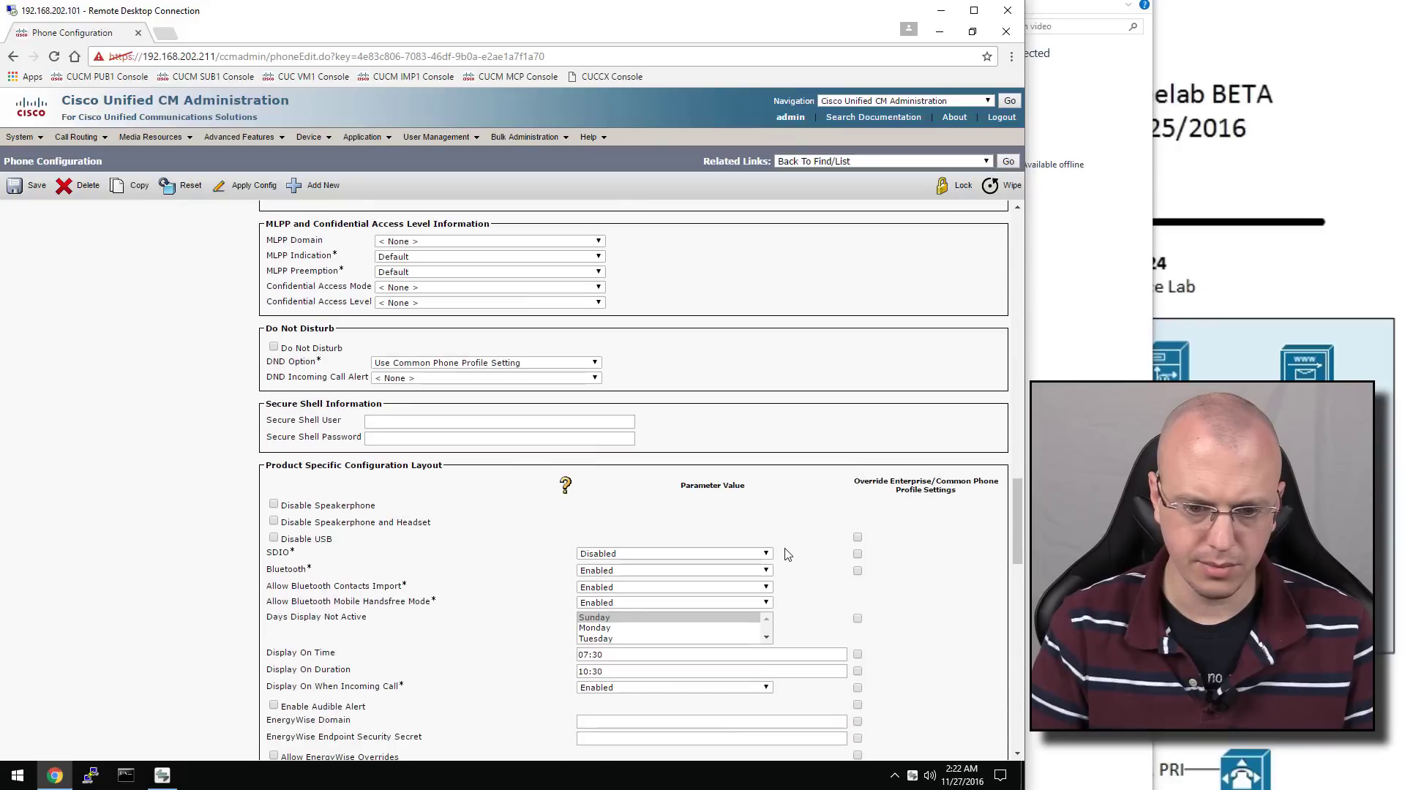
{"action": "scroll", "coordinate": [787, 555], "scroll_direction": "down", "scroll_amount": 12}
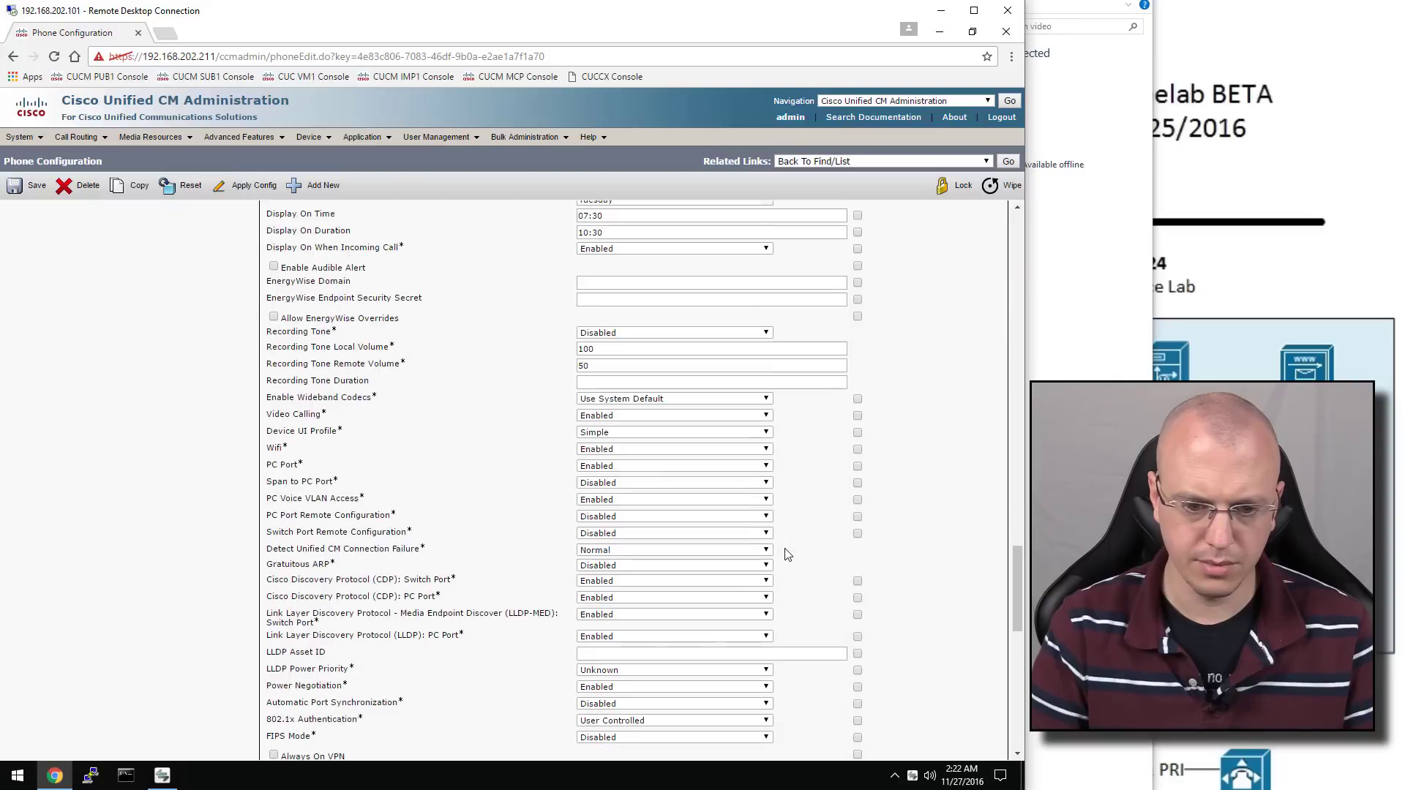
{"action": "scroll", "coordinate": [788, 555], "scroll_direction": "down", "scroll_amount": 5}
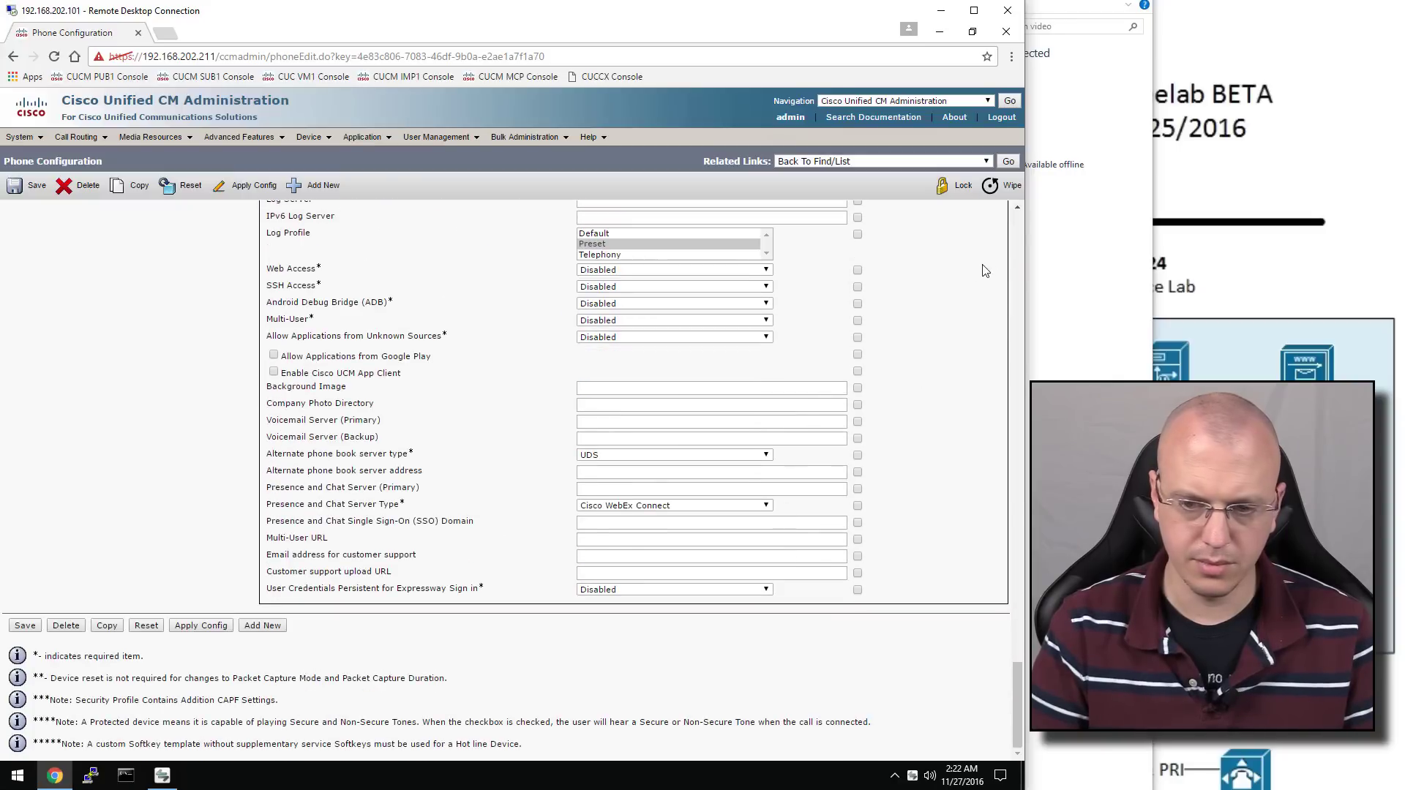
{"action": "left_click", "coordinate": [1021, 222]}
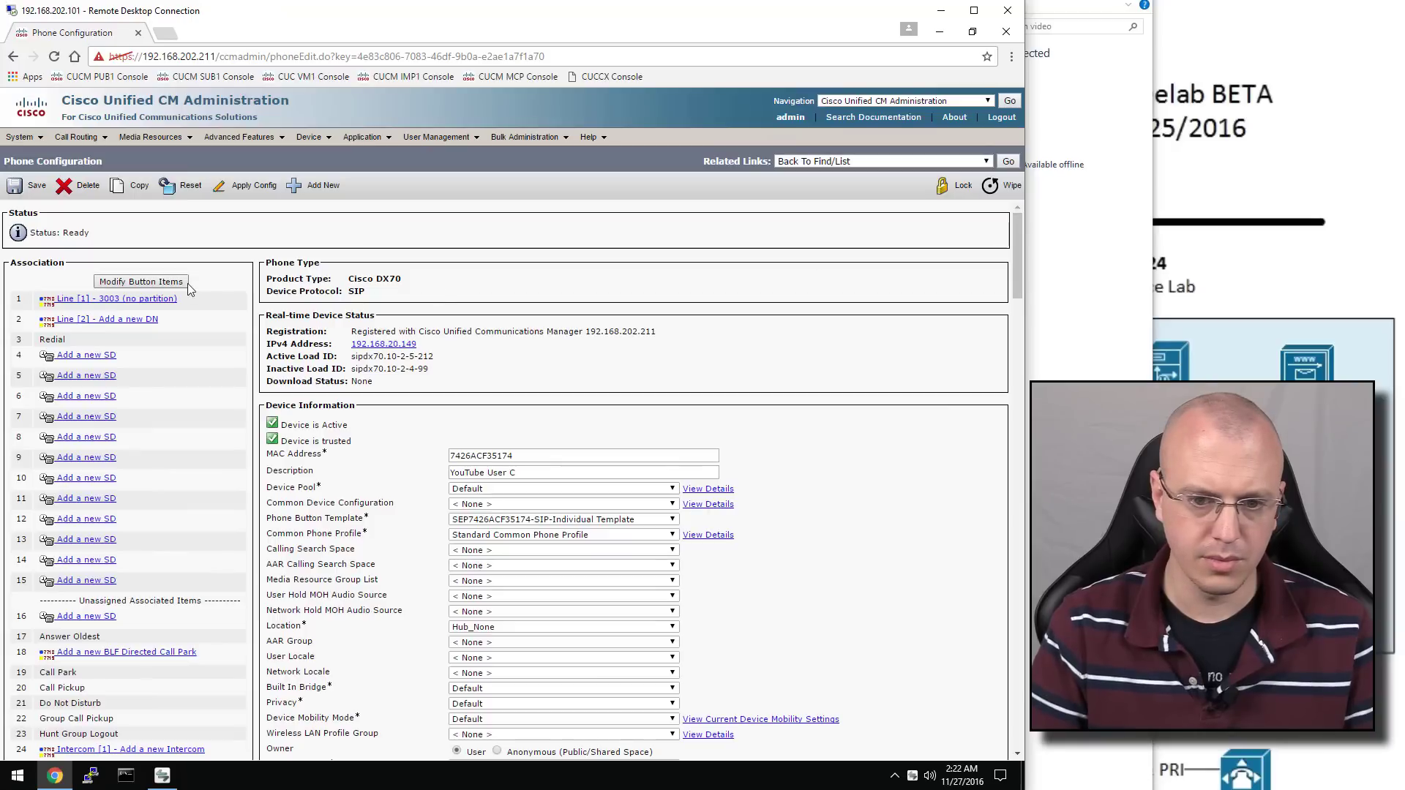
{"action": "left_click", "coordinate": [34, 188]}
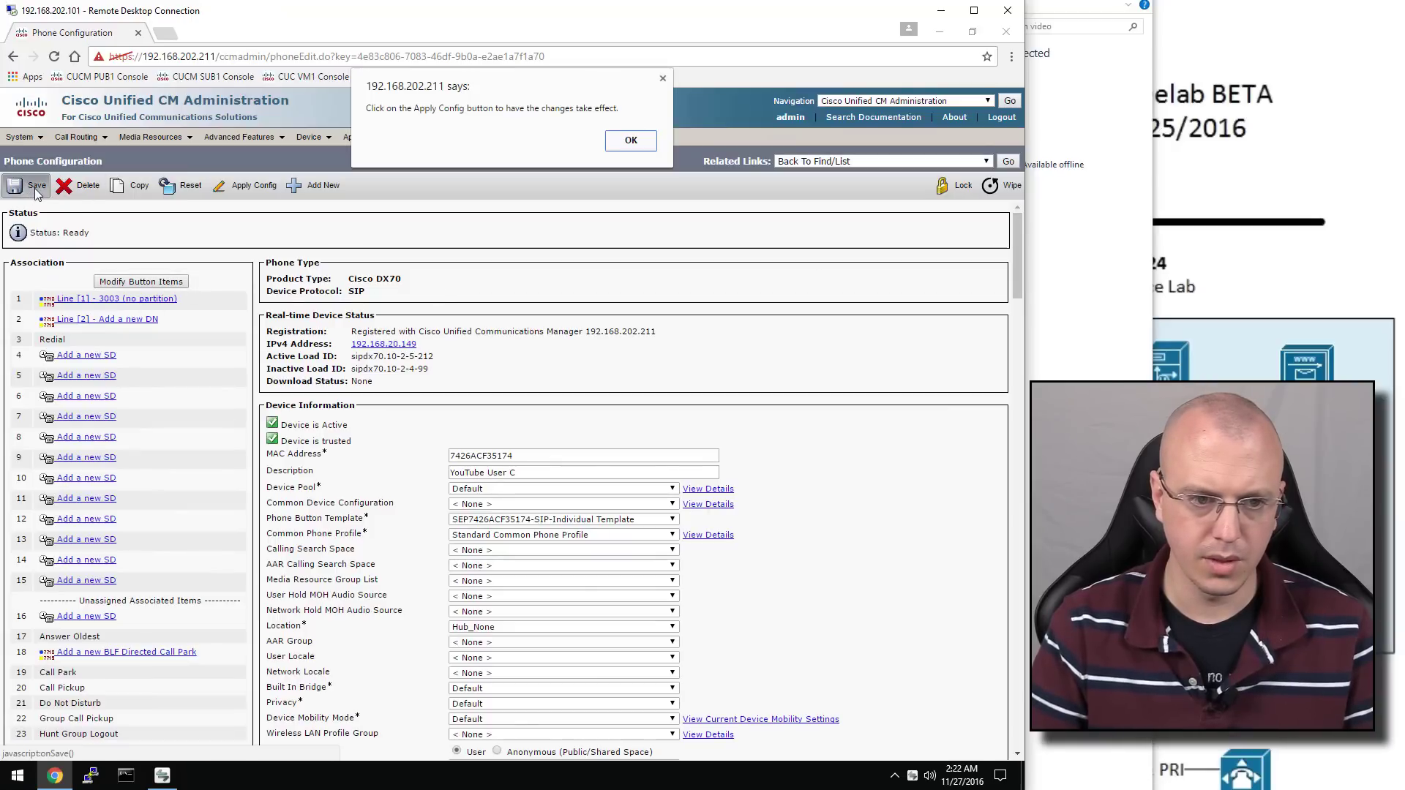
{"action": "left_click", "coordinate": [630, 140]}
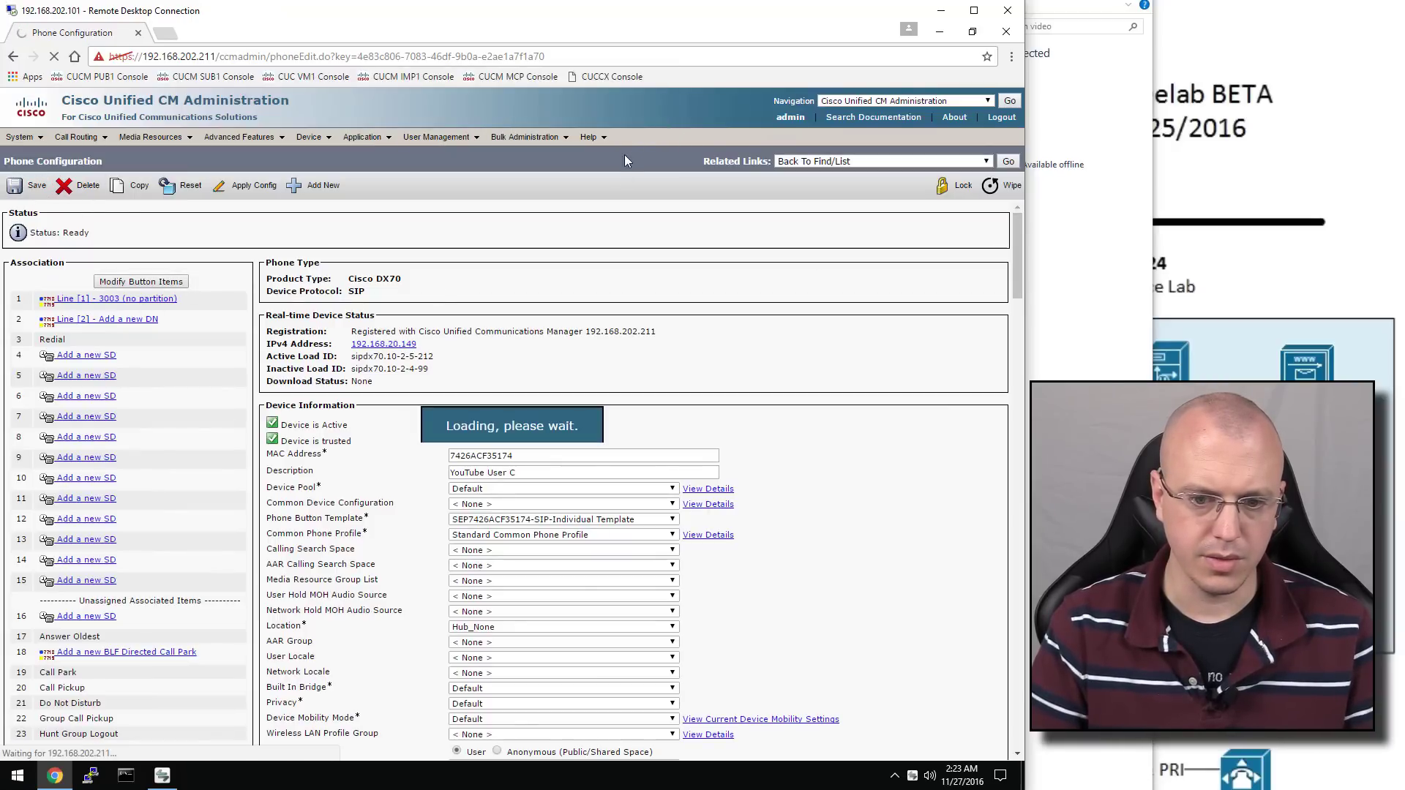
Set line 1's directory number to 2003 and its alerting name for YouTube User C
{"action": "left_click", "coordinate": [141, 306]}
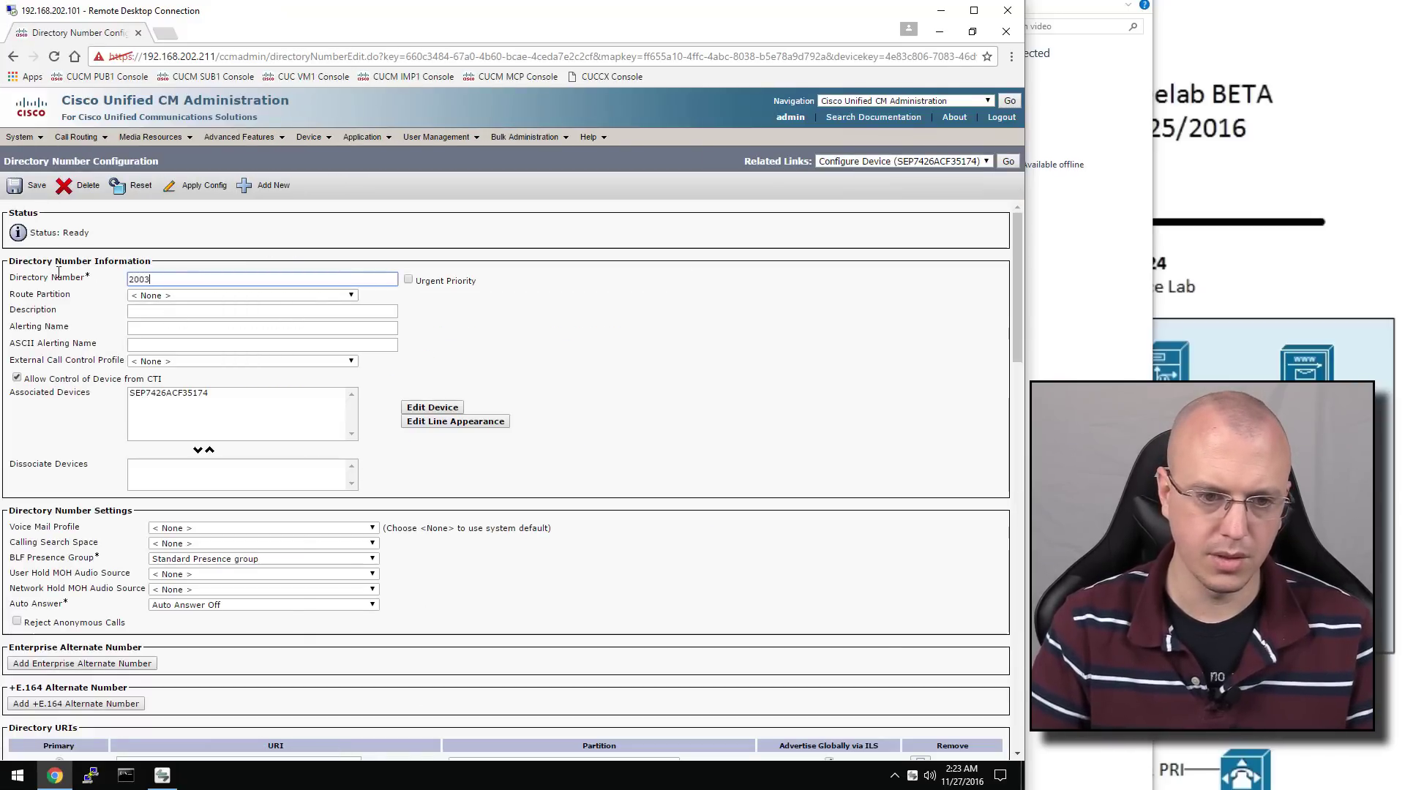
{"action": "left_click", "coordinate": [174, 314]}
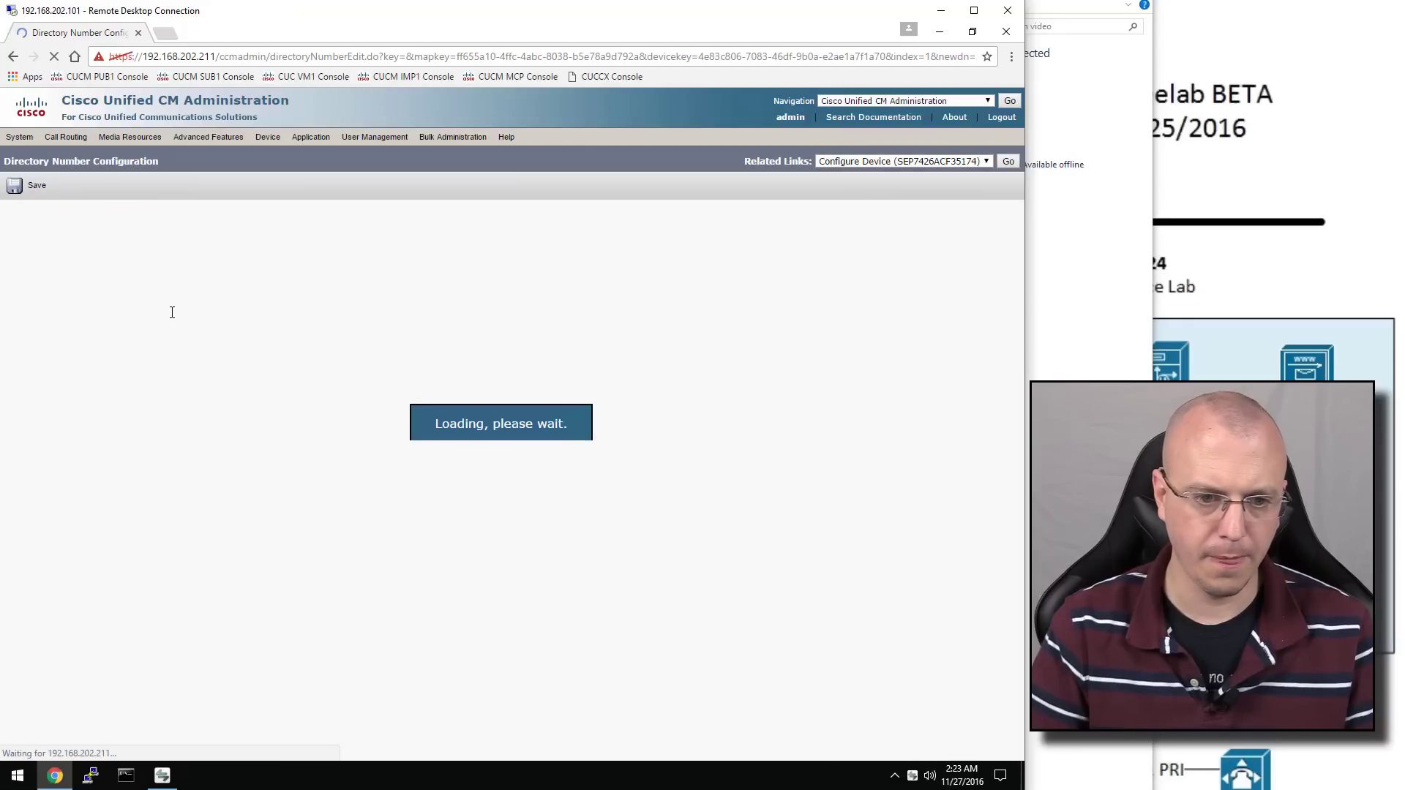
{"action": "left_click", "coordinate": [169, 328]}
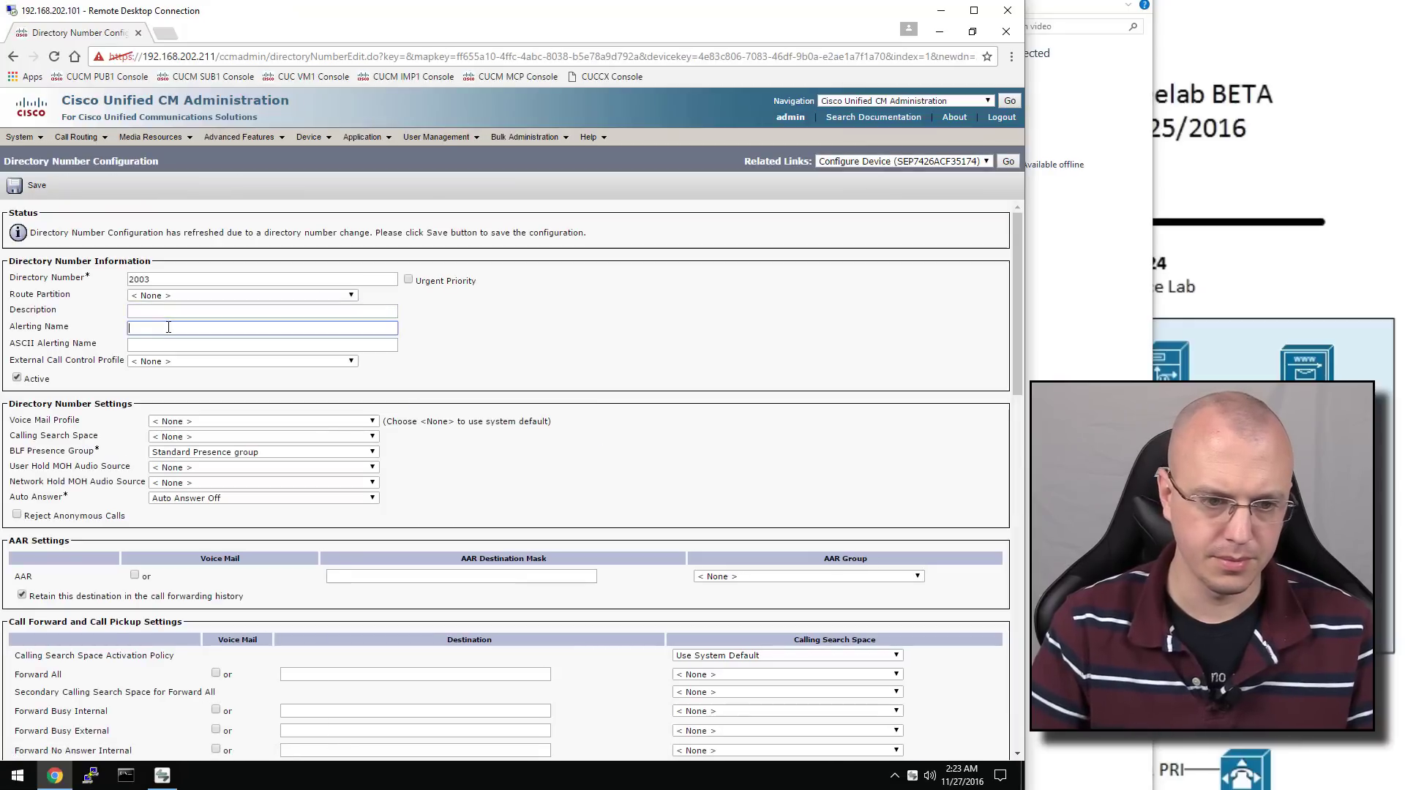
{"action": "type", "text": "YouTube User "}
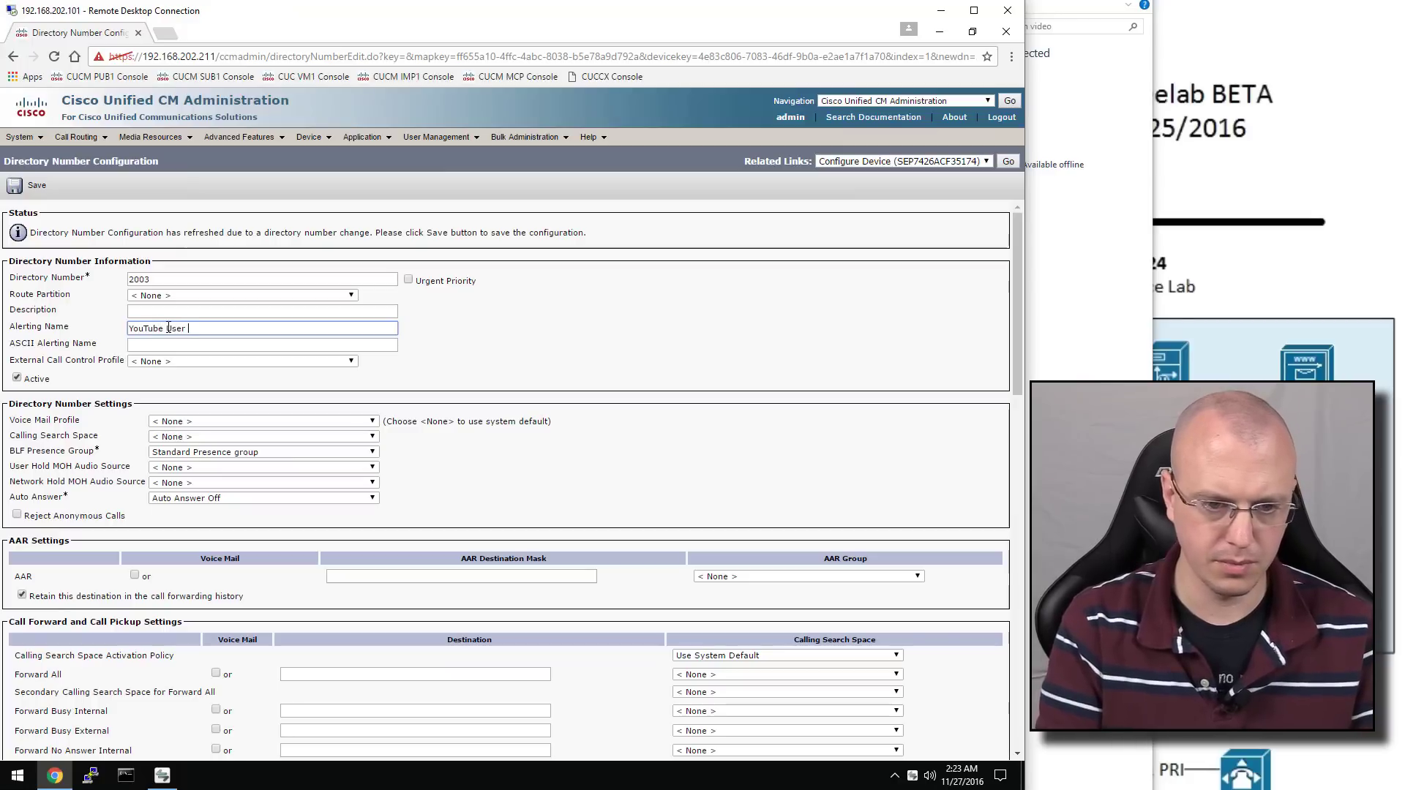
{"action": "type", "text": "3"}
{"action": "key", "text": "Tab"}
Change the line text label to 2003 and save the line
{"action": "scroll", "coordinate": [579, 343], "scroll_direction": "down", "scroll_amount": 5}
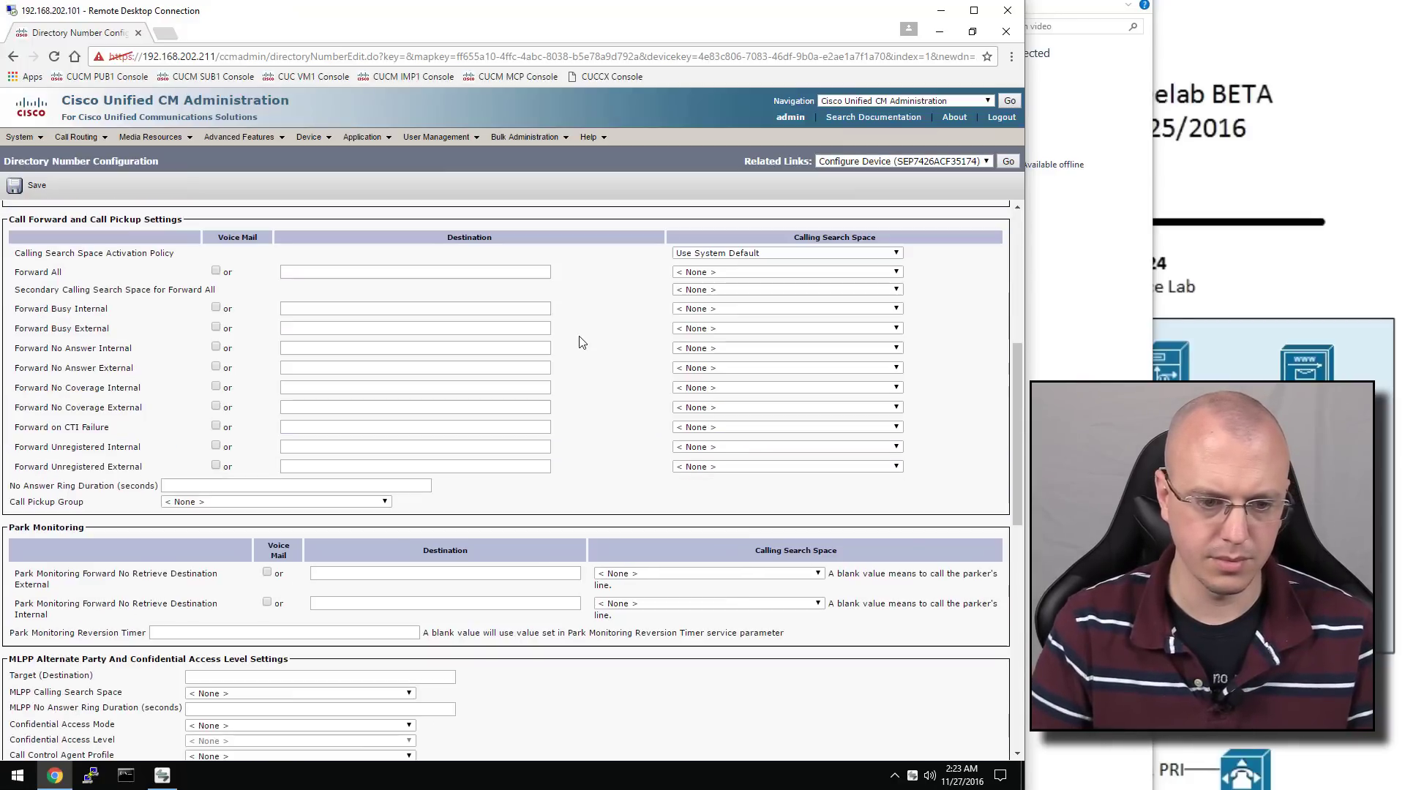
{"action": "scroll", "coordinate": [579, 343], "scroll_direction": "down", "scroll_amount": 6}
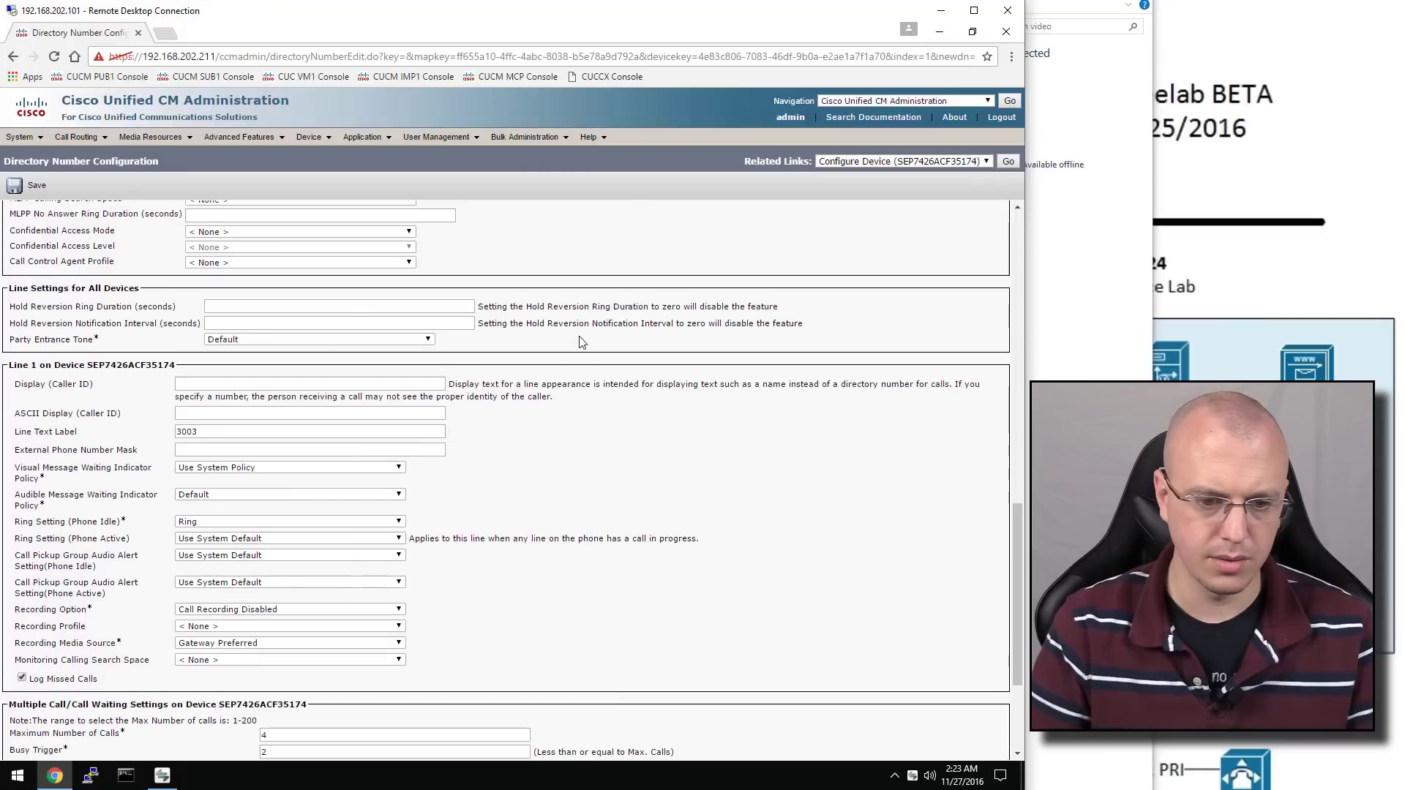
{"action": "left_click_drag", "start_coordinate": [305, 438], "coordinate": [123, 427]}
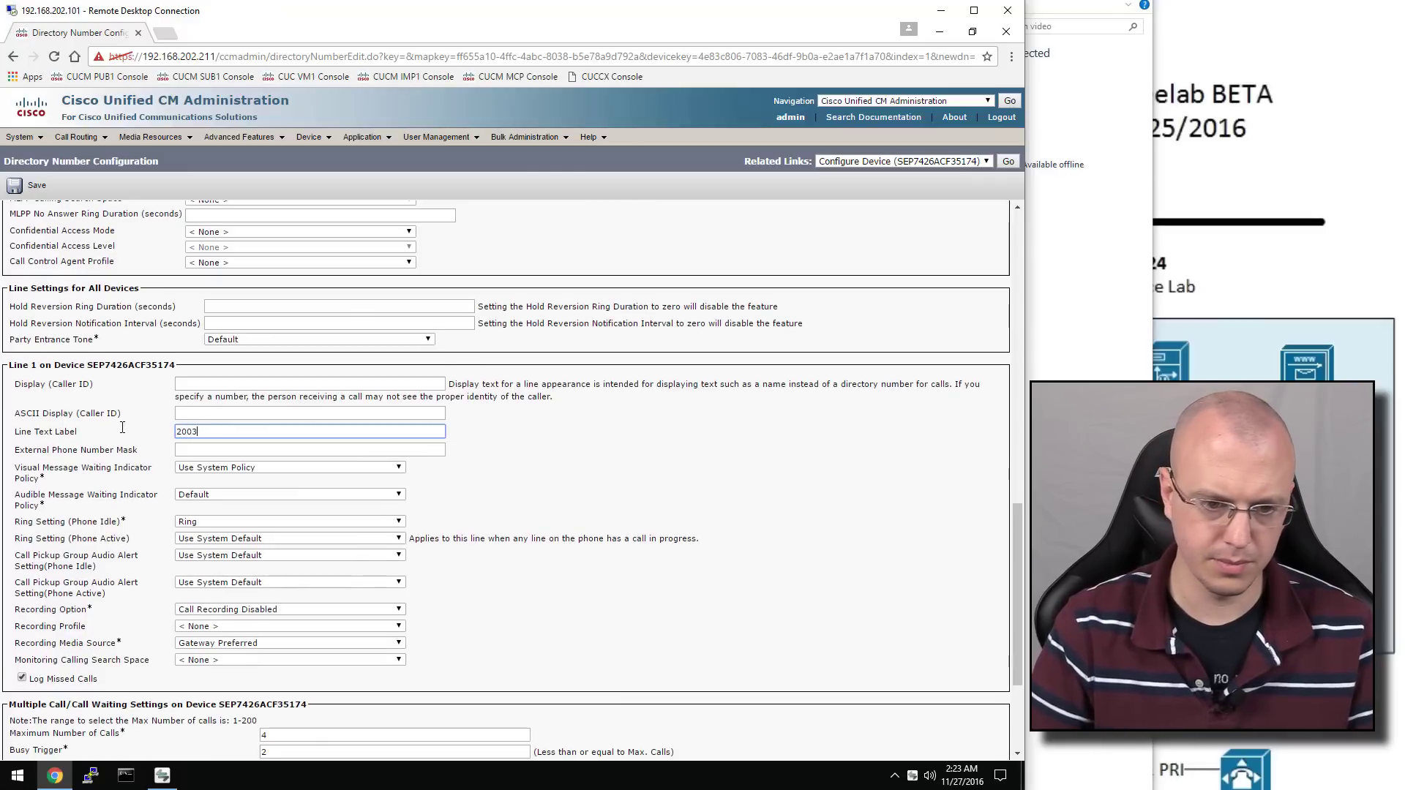
{"action": "type", "text": "2003"}
{"action": "scroll", "coordinate": [122, 428], "scroll_direction": "down", "scroll_amount": 3}
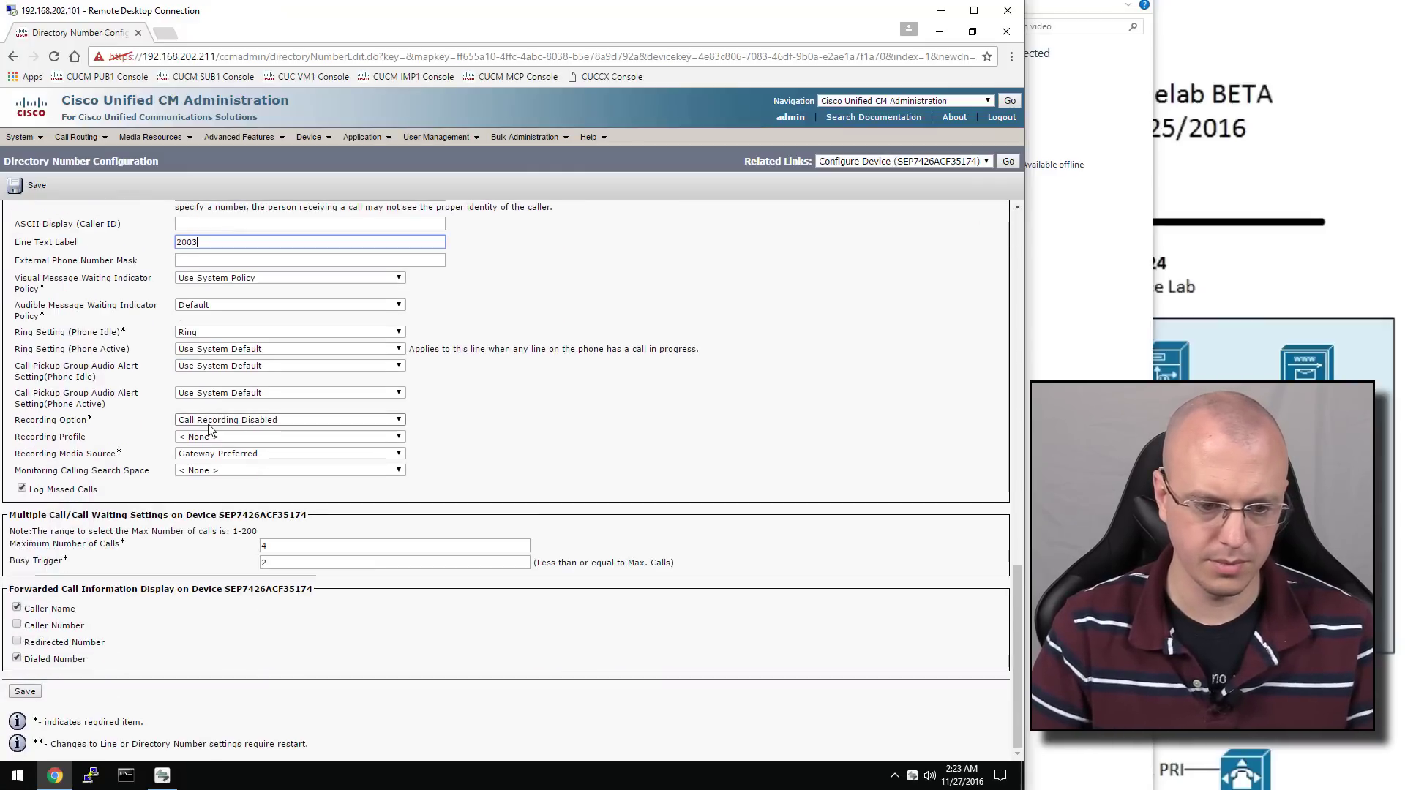
{"action": "left_click", "coordinate": [27, 692]}
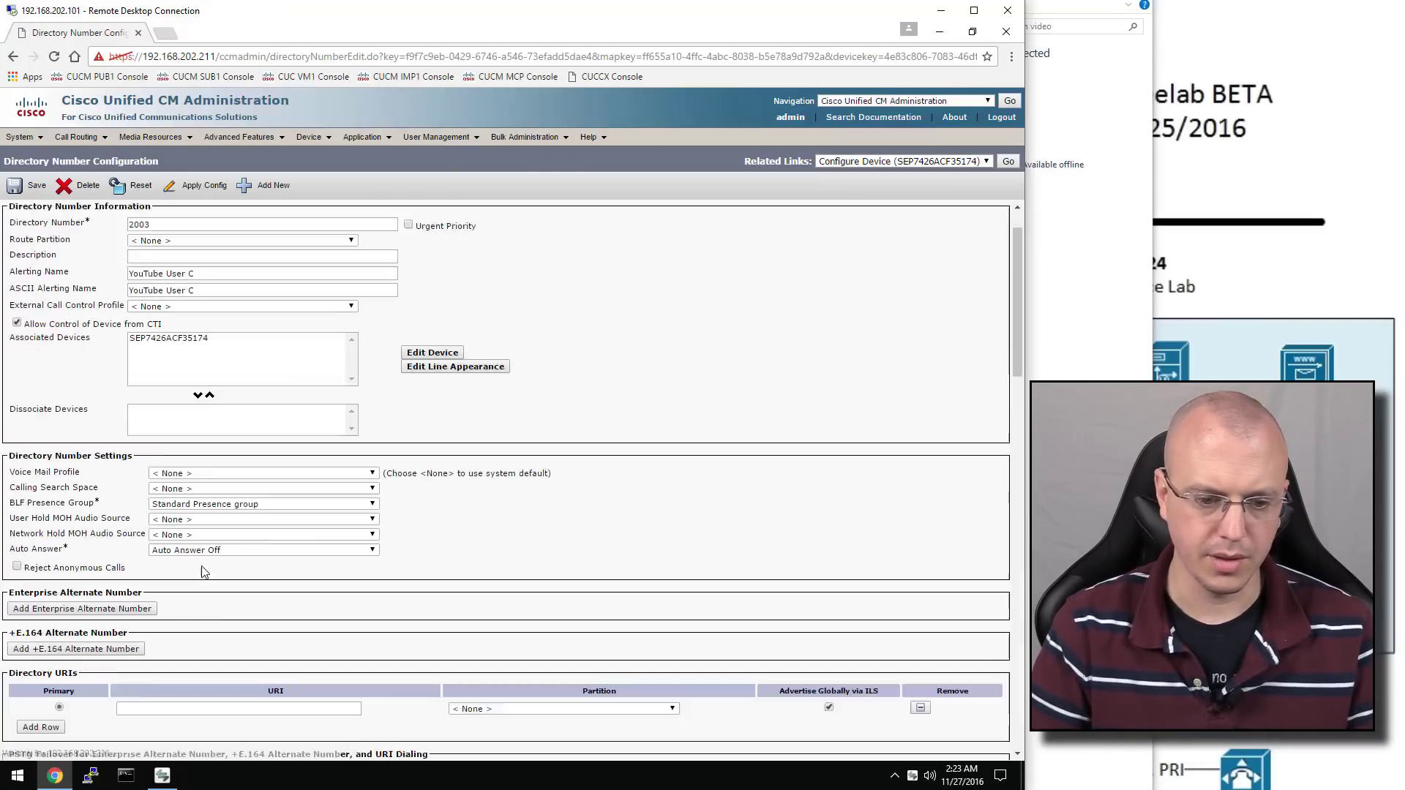
Associate User C with line 2003, then return to the DX70 phone page
{"action": "scroll", "coordinate": [204, 573], "scroll_direction": "down", "scroll_amount": 15}
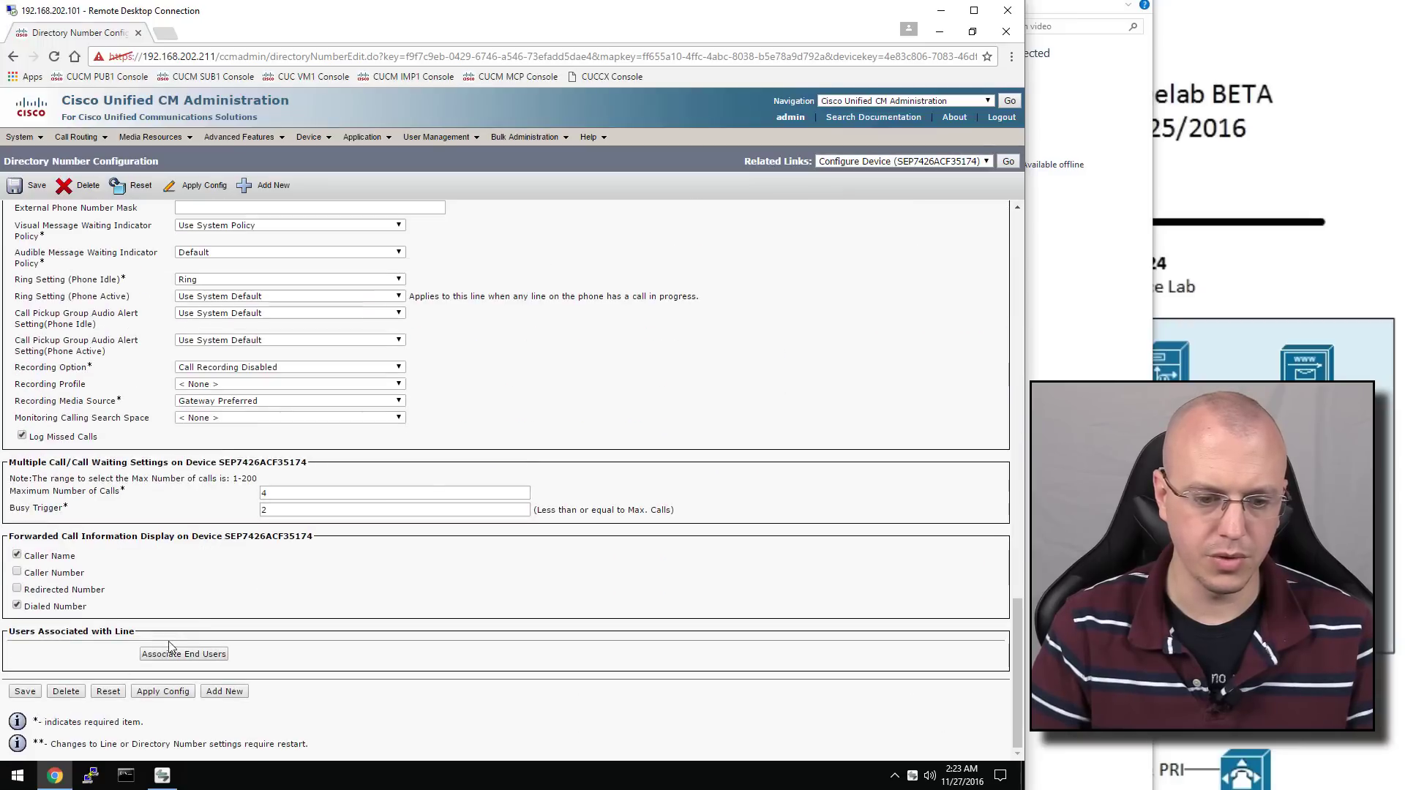
{"action": "left_click", "coordinate": [171, 654]}
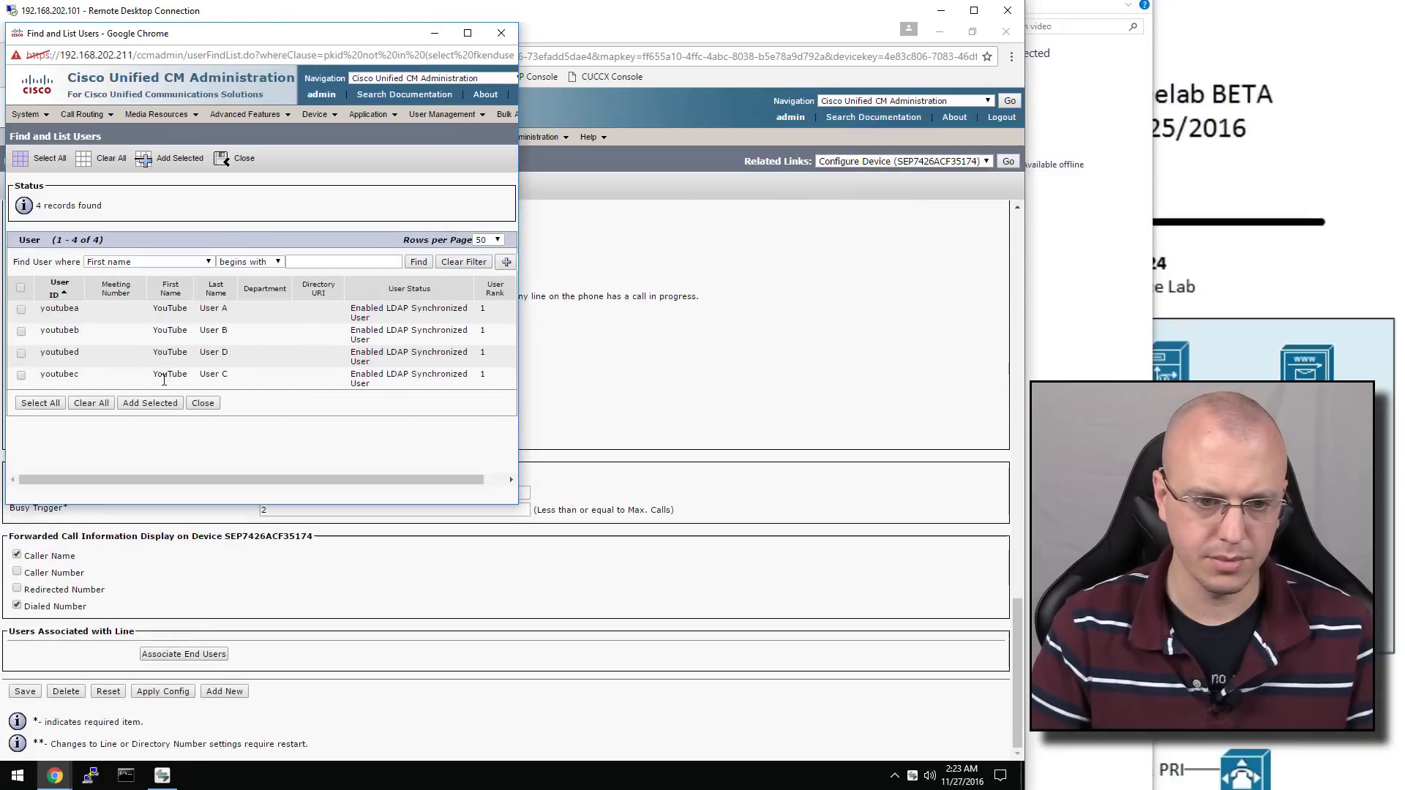
{"action": "left_click", "coordinate": [21, 375]}
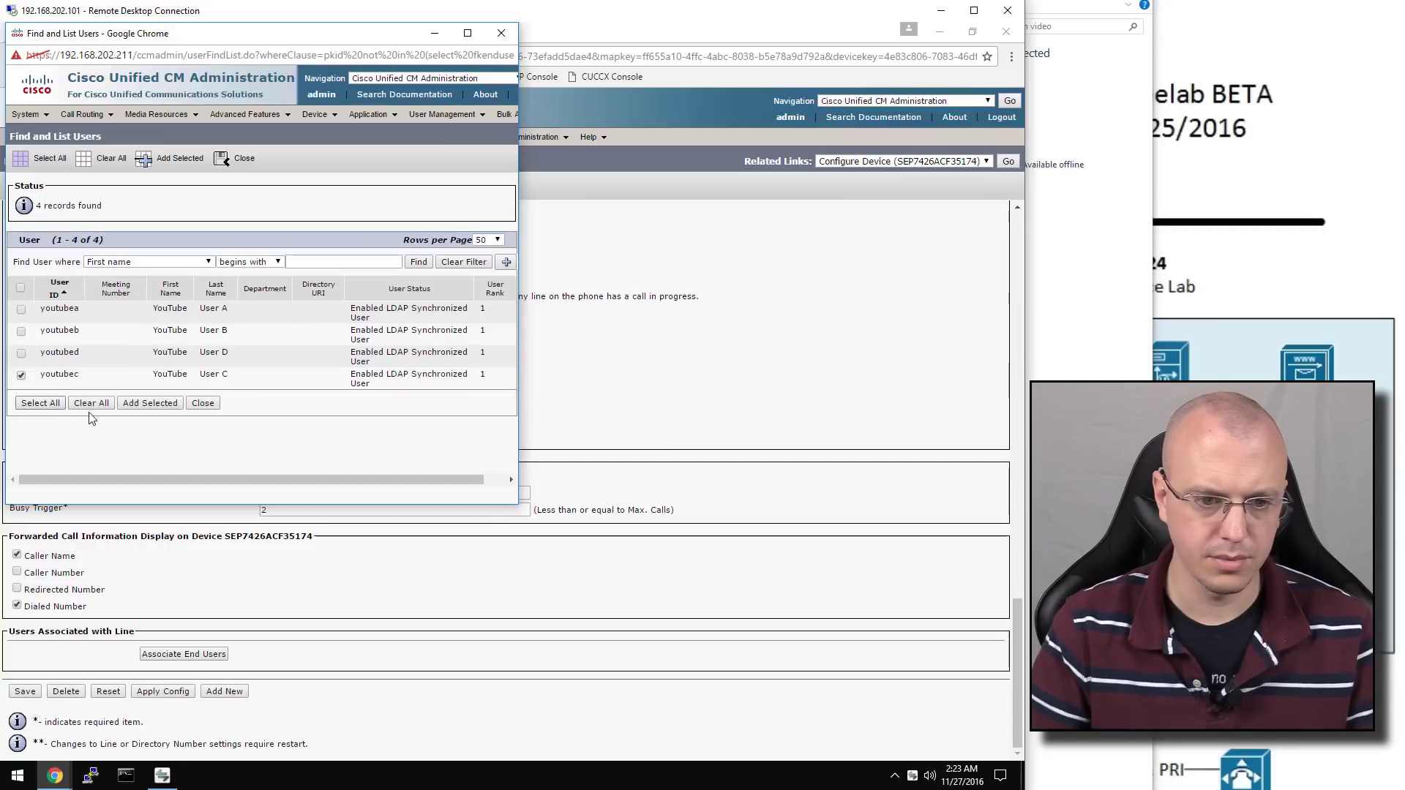
{"action": "left_click", "coordinate": [150, 403]}
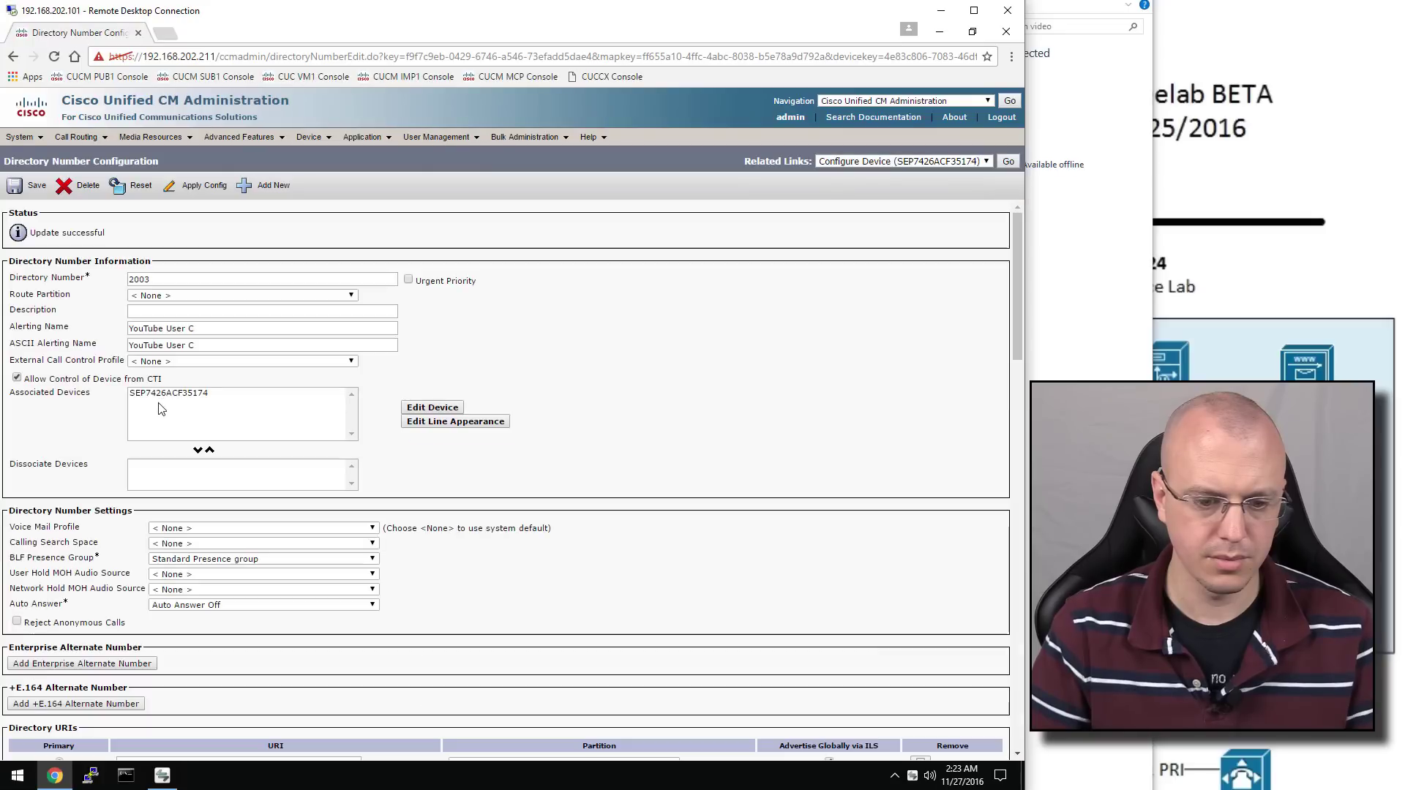
{"action": "left_click", "coordinate": [1013, 161]}
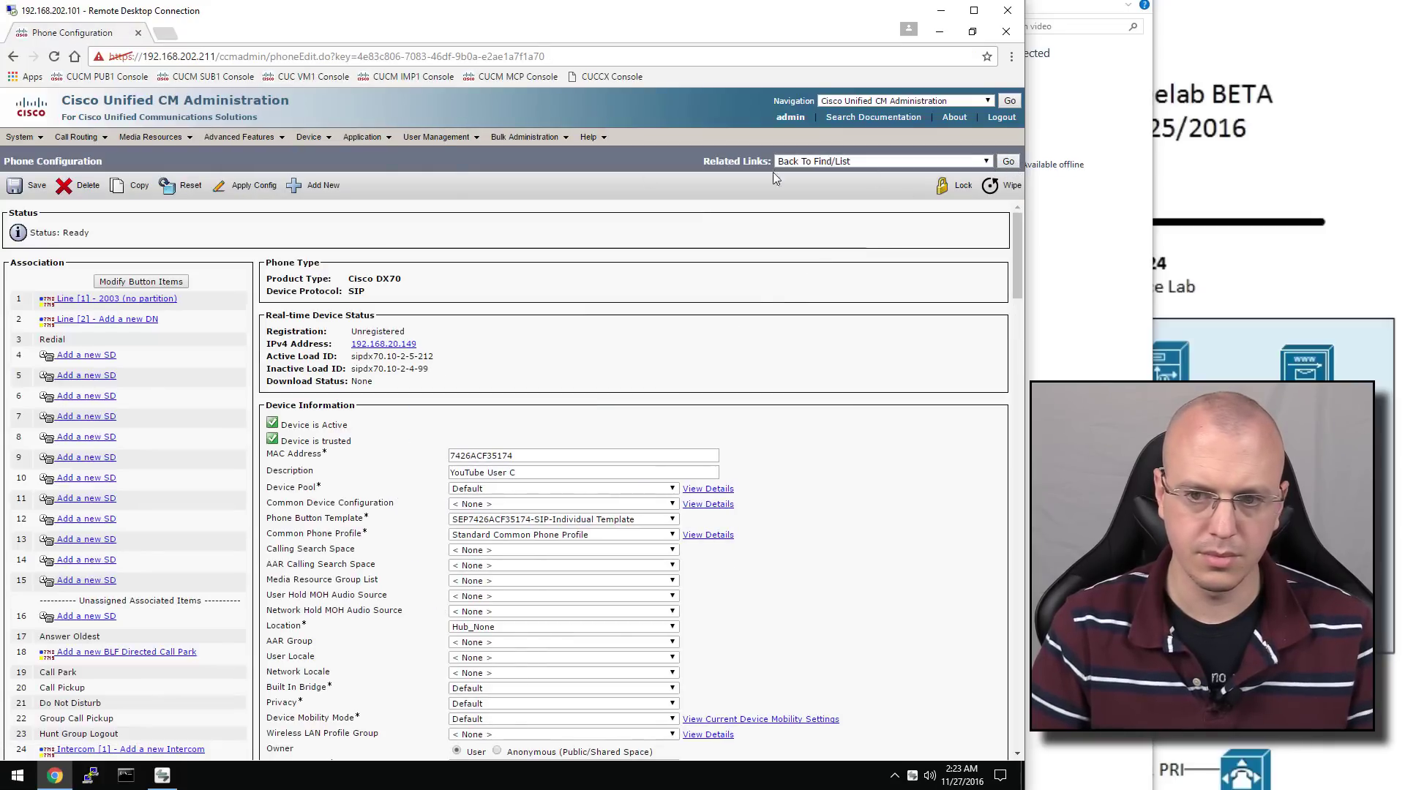
Describe the Cisco Cius phone as 'YouTube User D' and make User D its owner
{"action": "left_click", "coordinate": [308, 137]}
{"action": "left_click", "coordinate": [338, 208]}
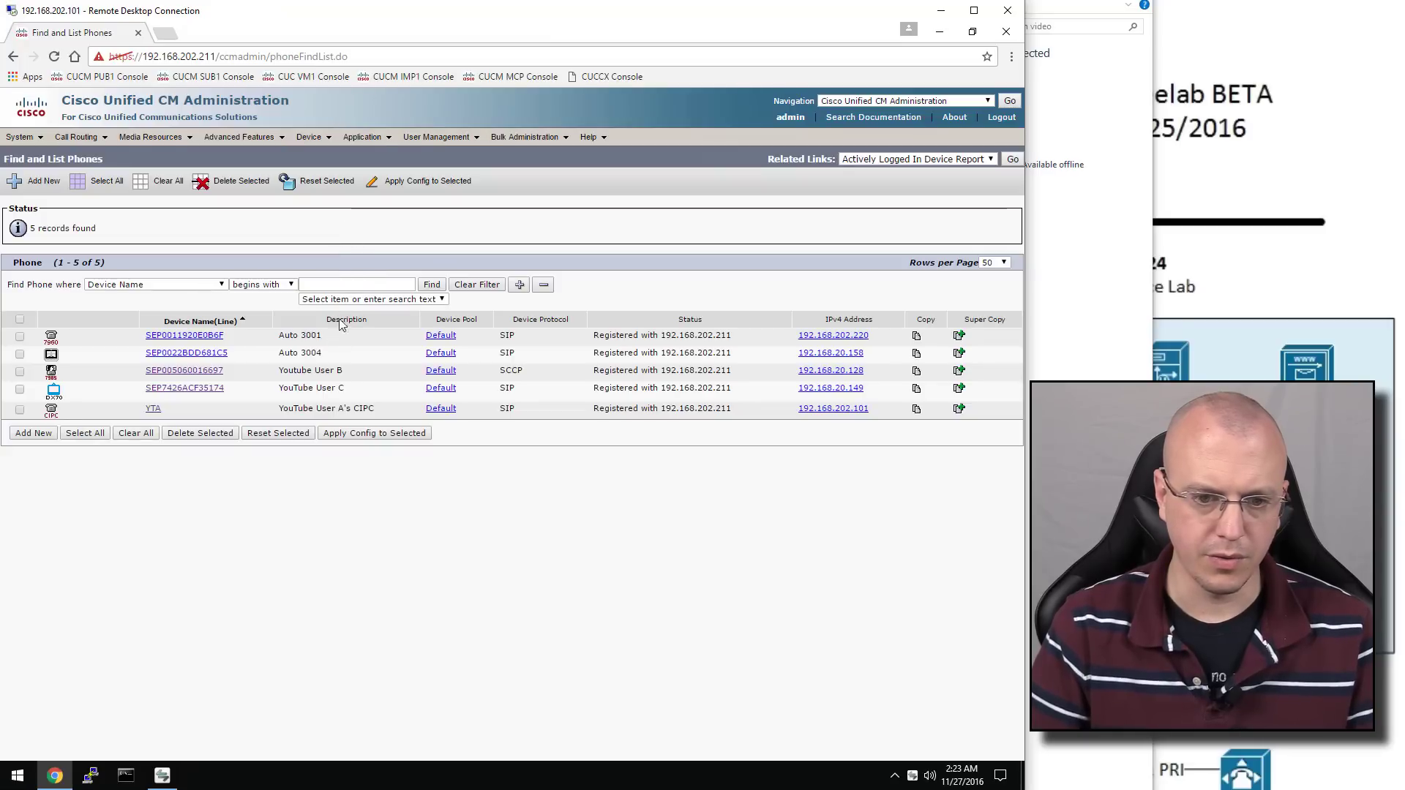
{"action": "left_click", "coordinate": [217, 354]}
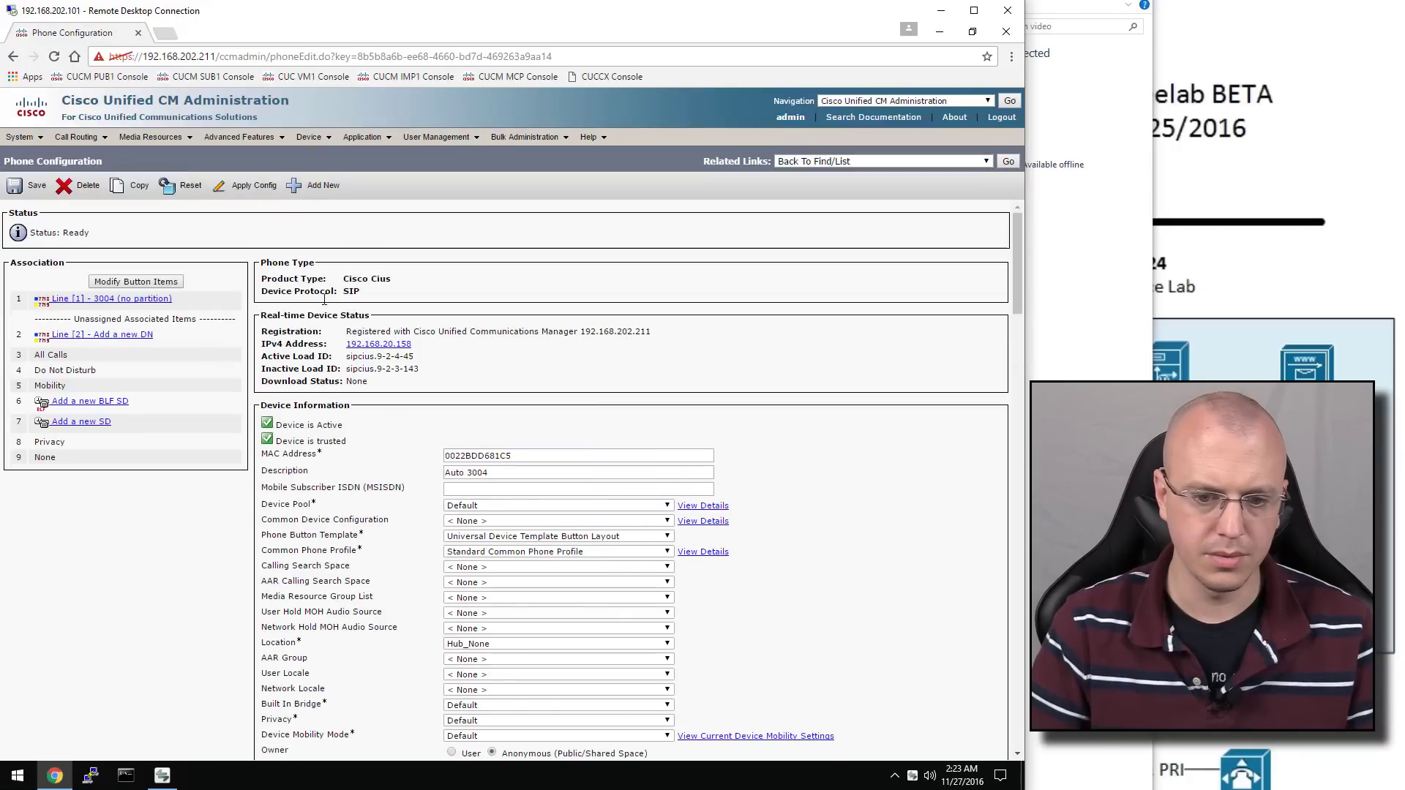
{"action": "triple_click", "coordinate": [514, 471]}
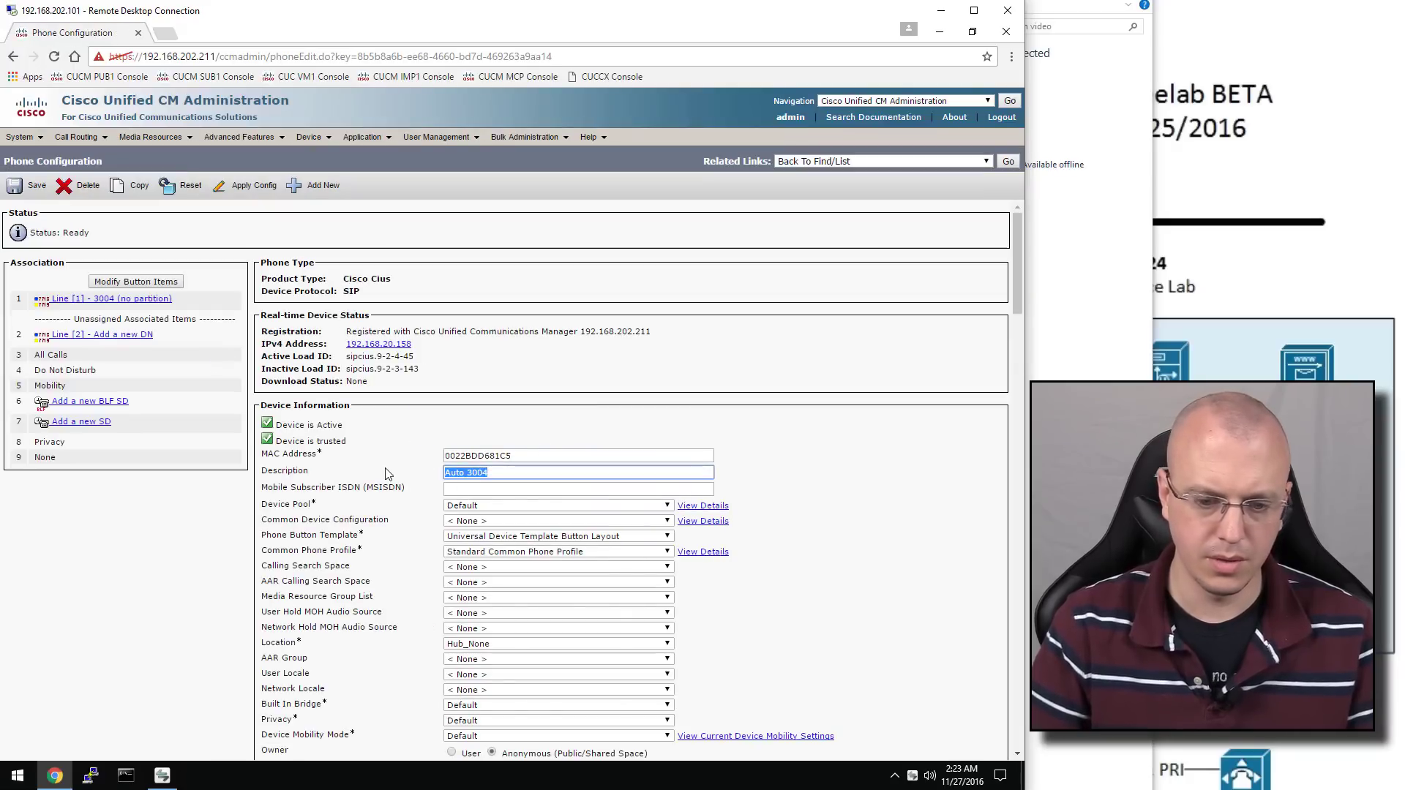
{"action": "type", "text": "YouTube User"}
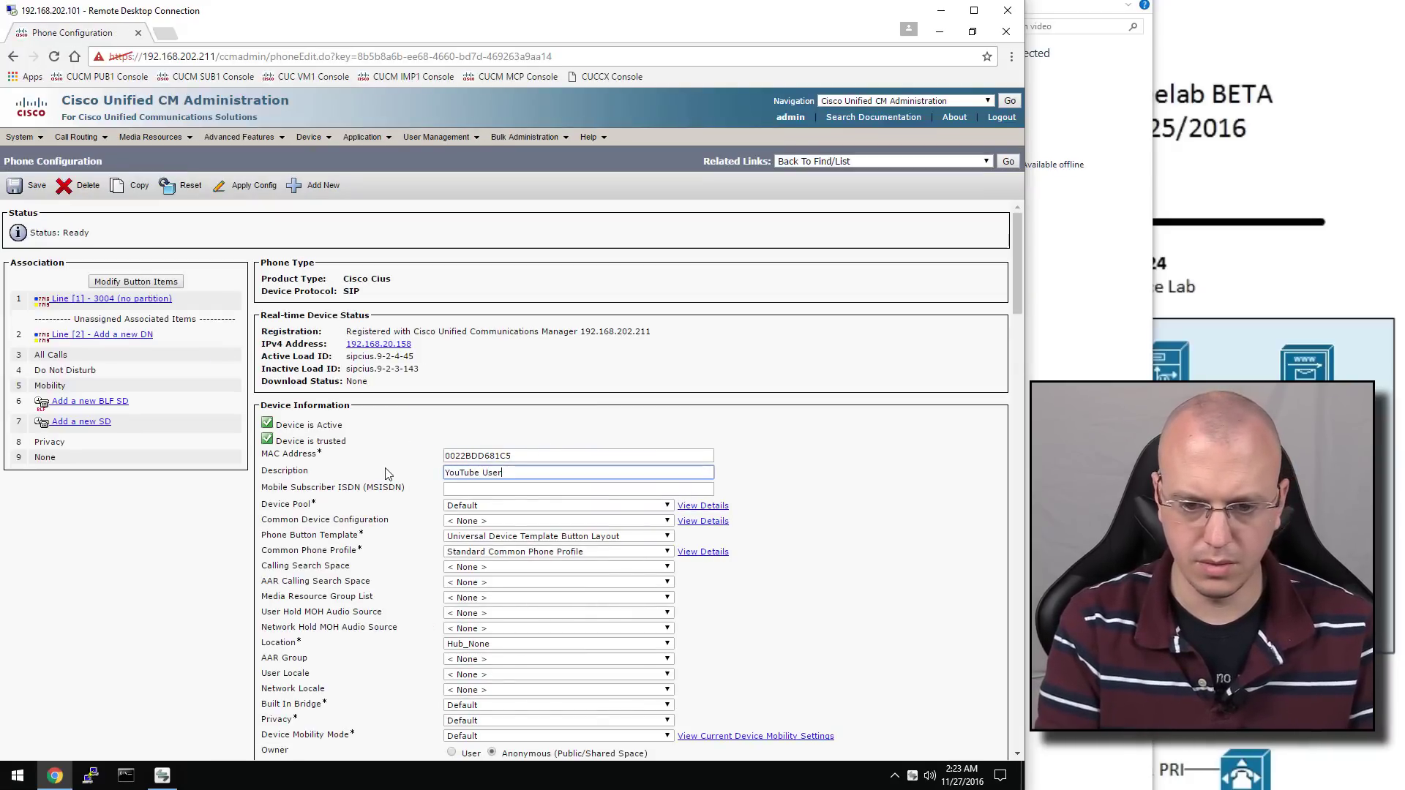
{"action": "type", "text": " D"}
{"action": "scroll", "coordinate": [513, 527], "scroll_direction": "down", "scroll_amount": 3}
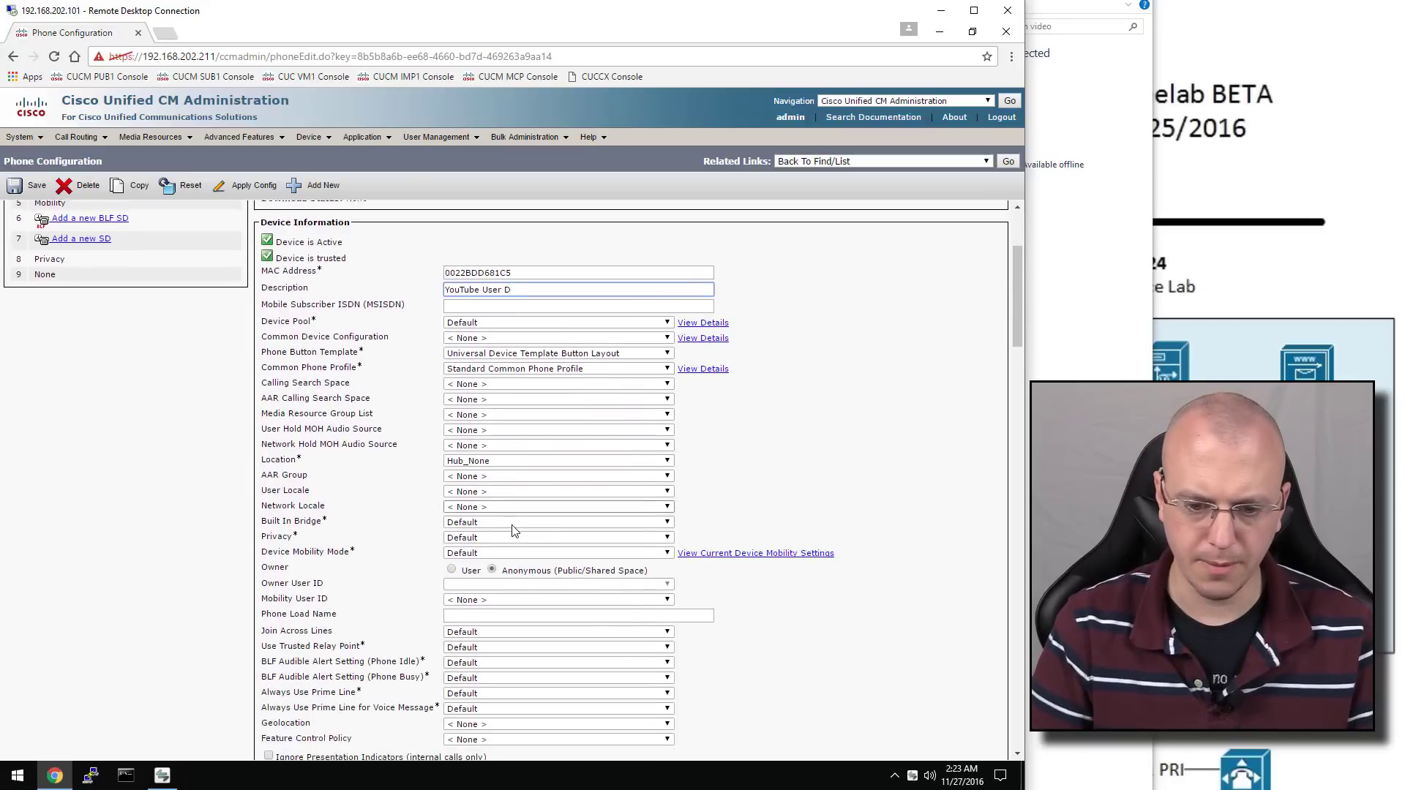
{"action": "left_click", "coordinate": [472, 551]}
{"action": "left_click", "coordinate": [471, 568]}
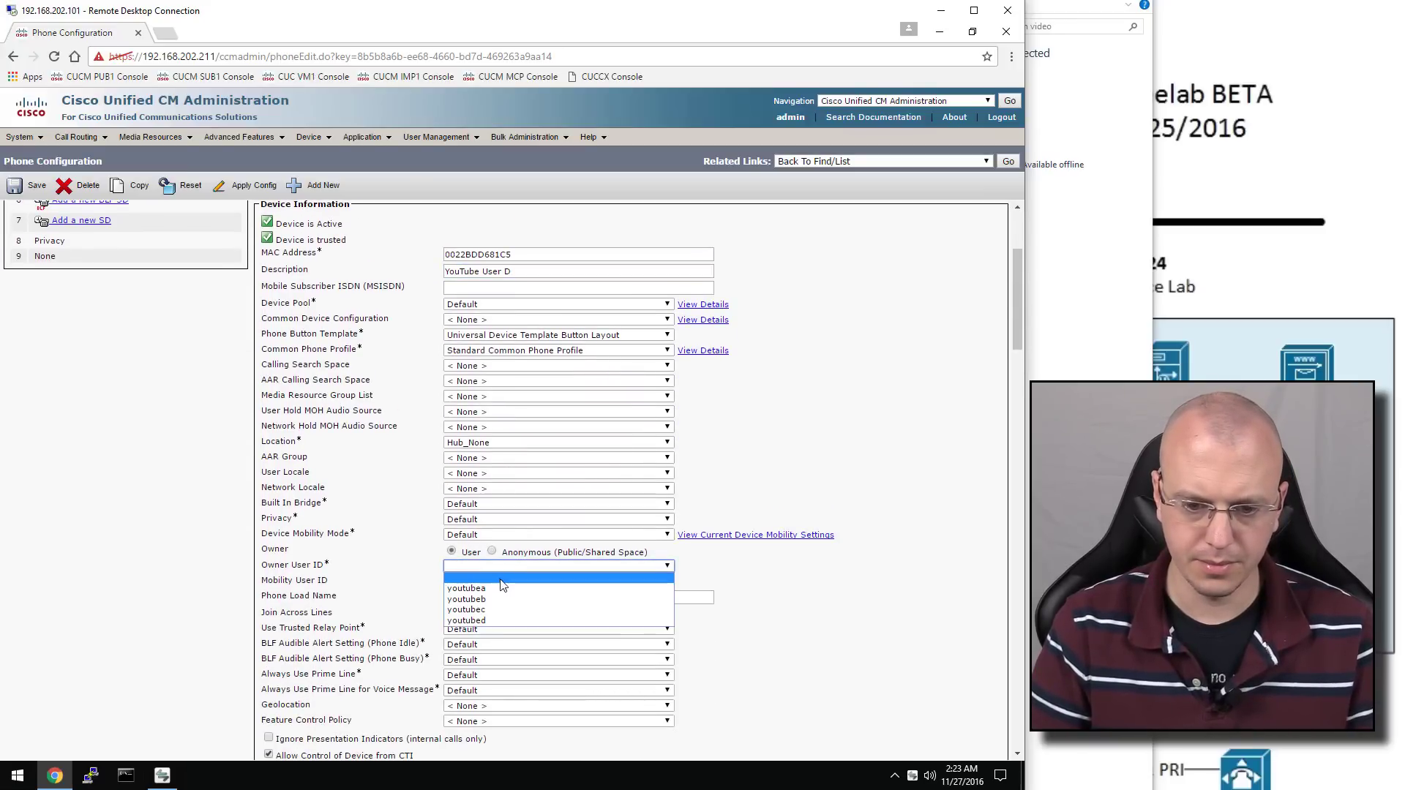
{"action": "left_click", "coordinate": [512, 621]}
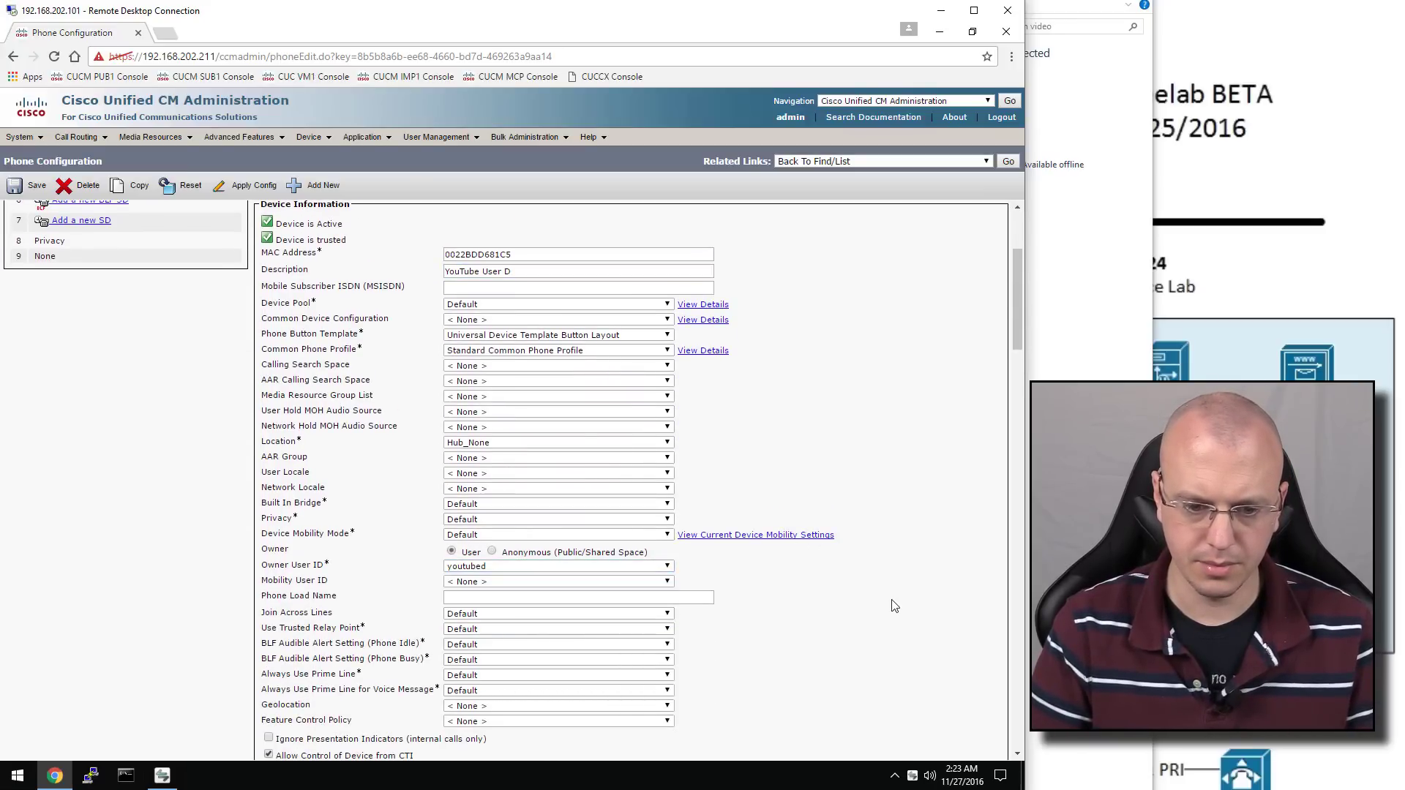
Give the Cius the Cisco Cius Standard SIP Non-Secure Profile and save the phone
{"action": "scroll", "coordinate": [886, 604], "scroll_direction": "down", "scroll_amount": 8}
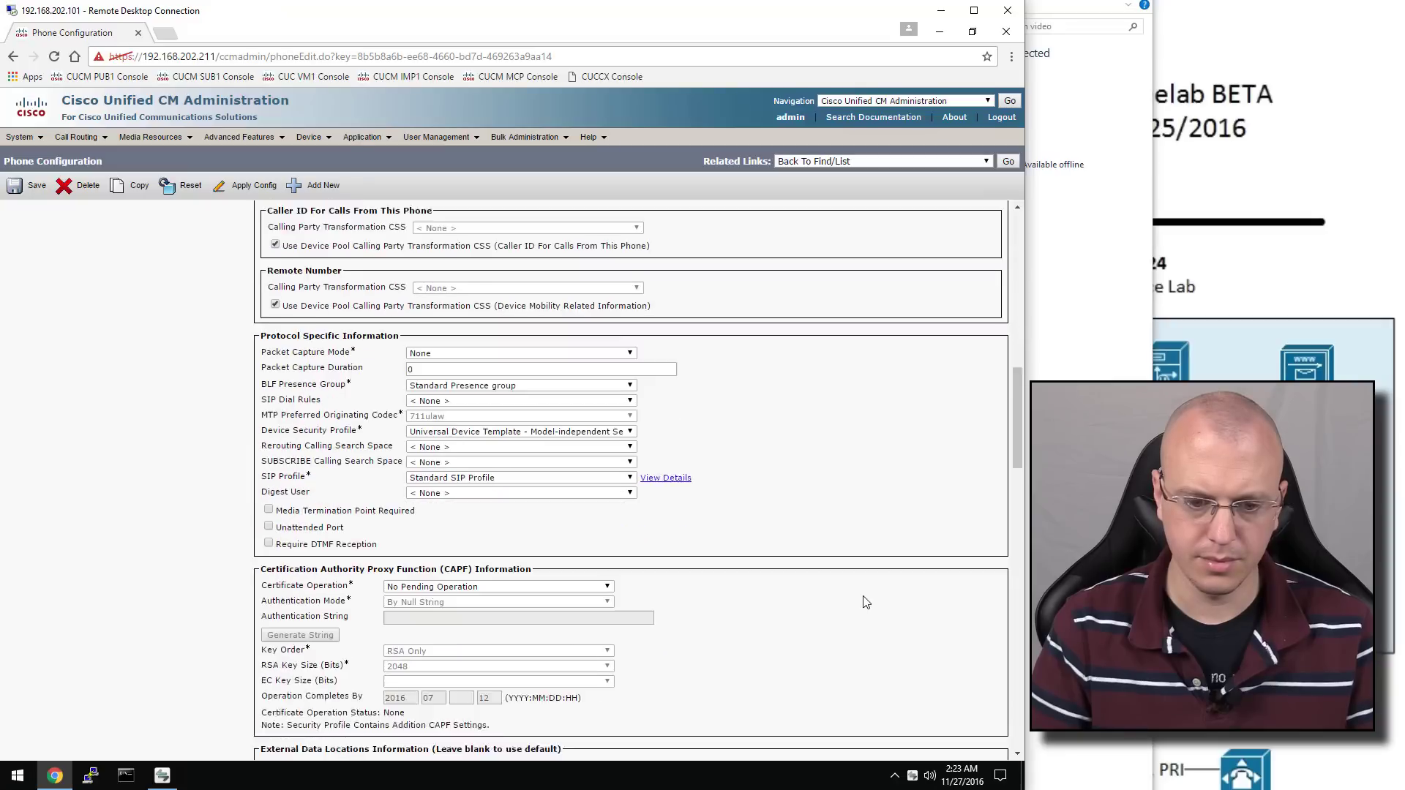
{"action": "scroll", "coordinate": [865, 603], "scroll_direction": "down", "scroll_amount": 12}
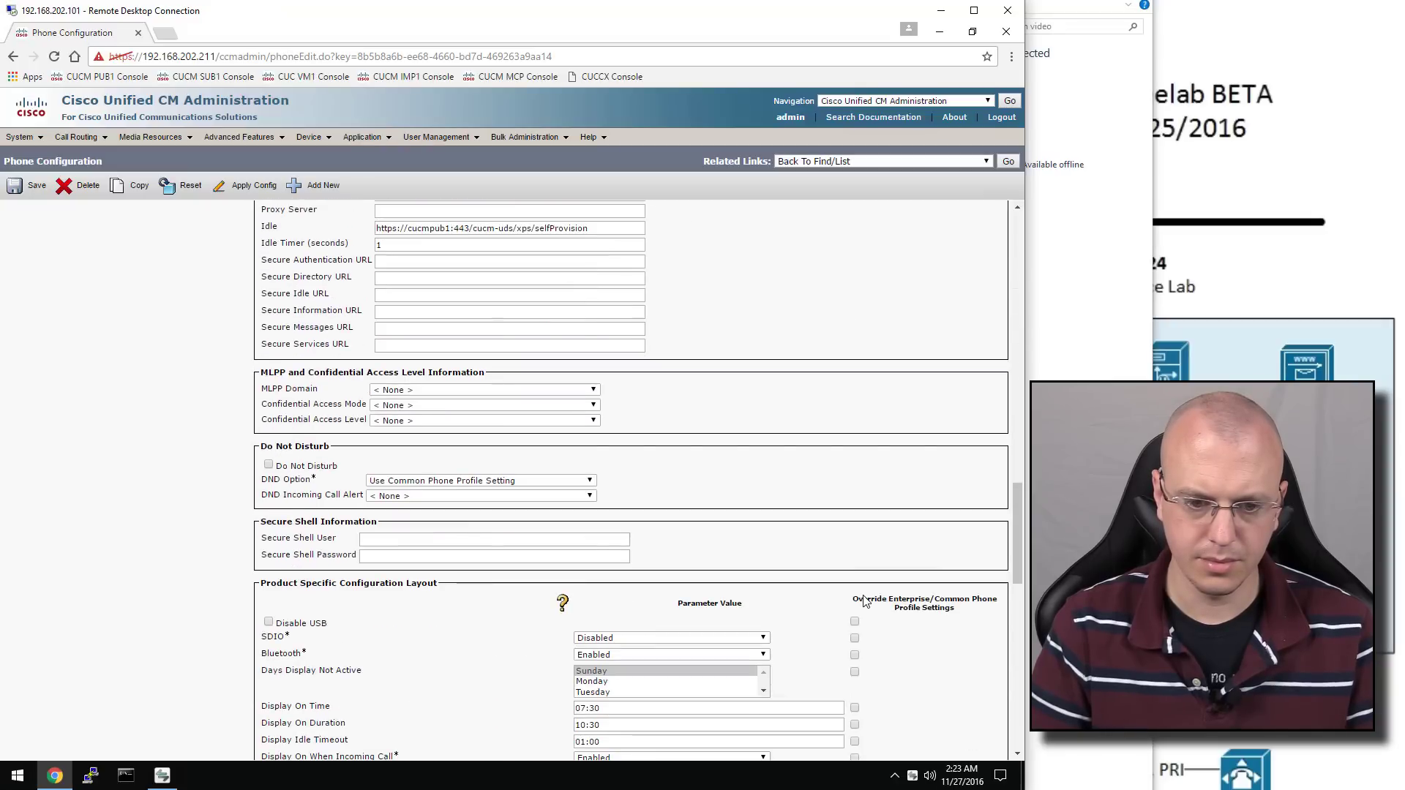
{"action": "scroll", "coordinate": [864, 595], "scroll_direction": "up", "scroll_amount": 8}
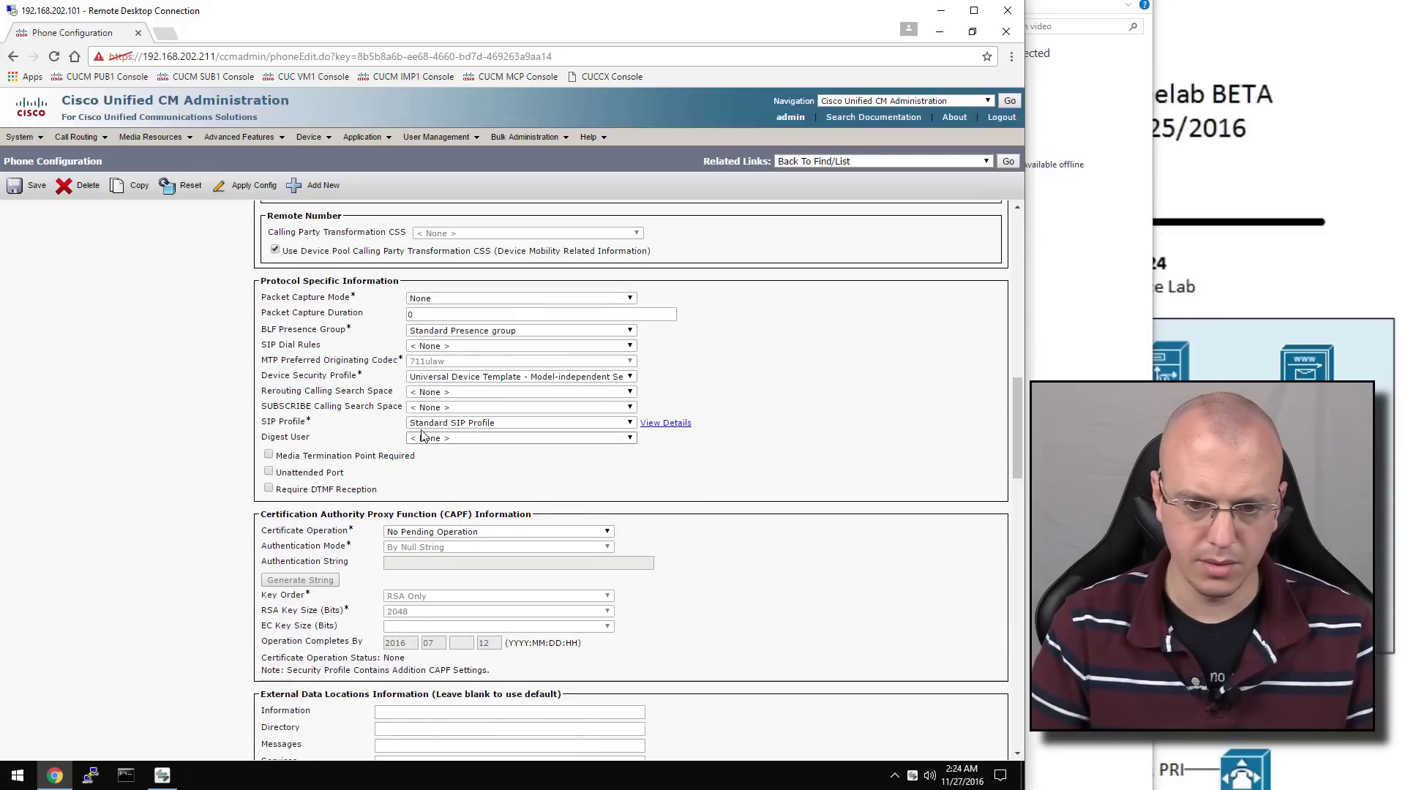
{"action": "left_click", "coordinate": [454, 377]}
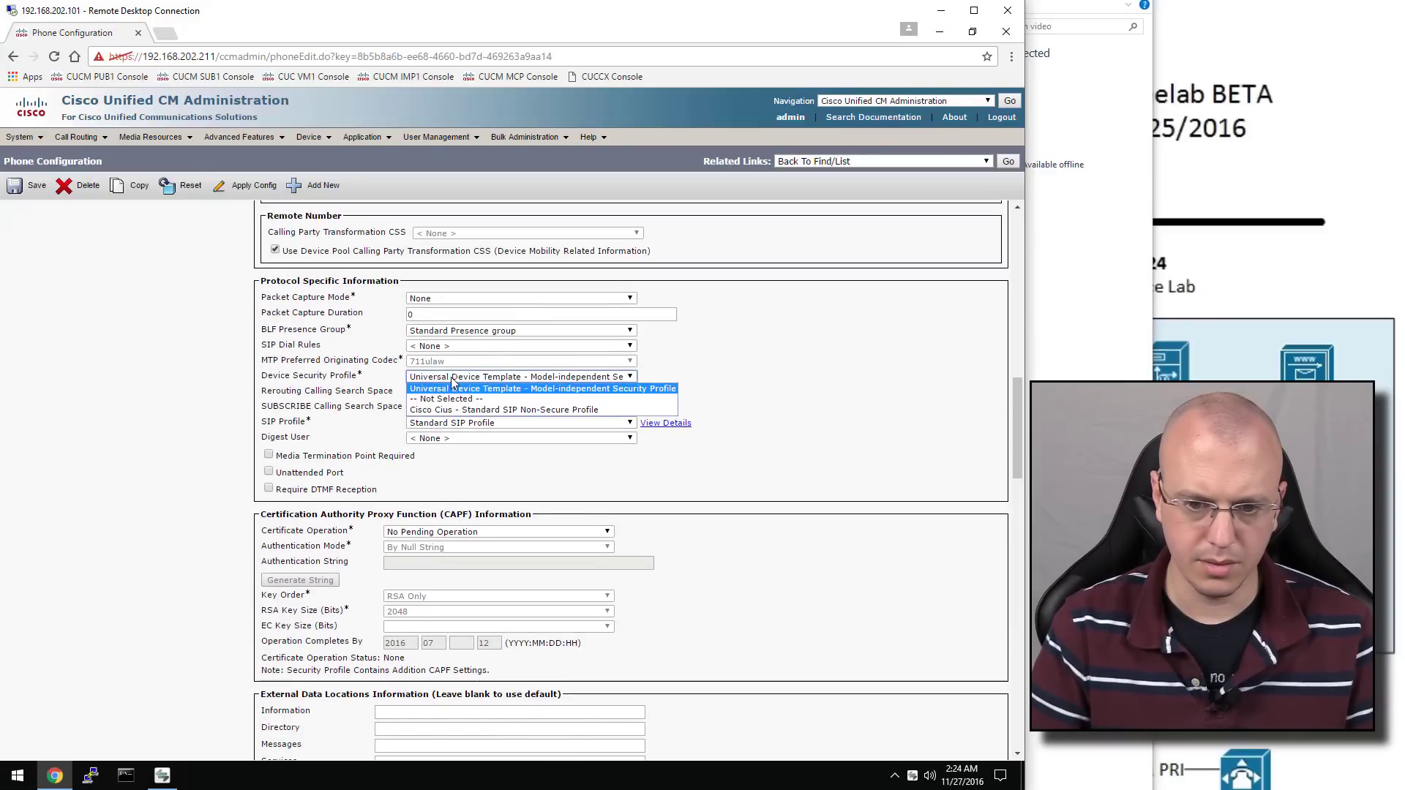
{"action": "left_click", "coordinate": [487, 412]}
{"action": "scroll", "coordinate": [728, 391], "scroll_direction": "down", "scroll_amount": 5}
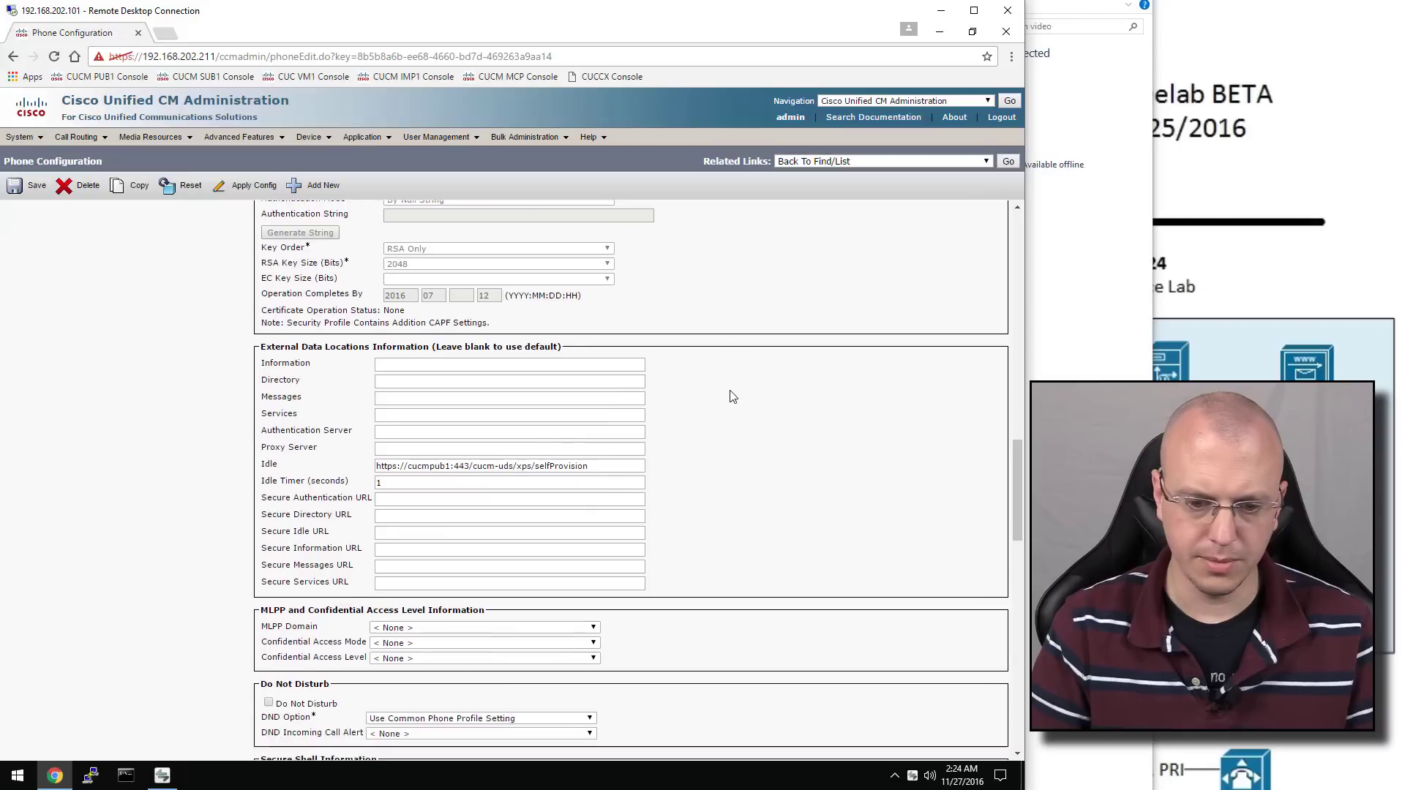
{"action": "scroll", "coordinate": [733, 397], "scroll_direction": "down", "scroll_amount": 10}
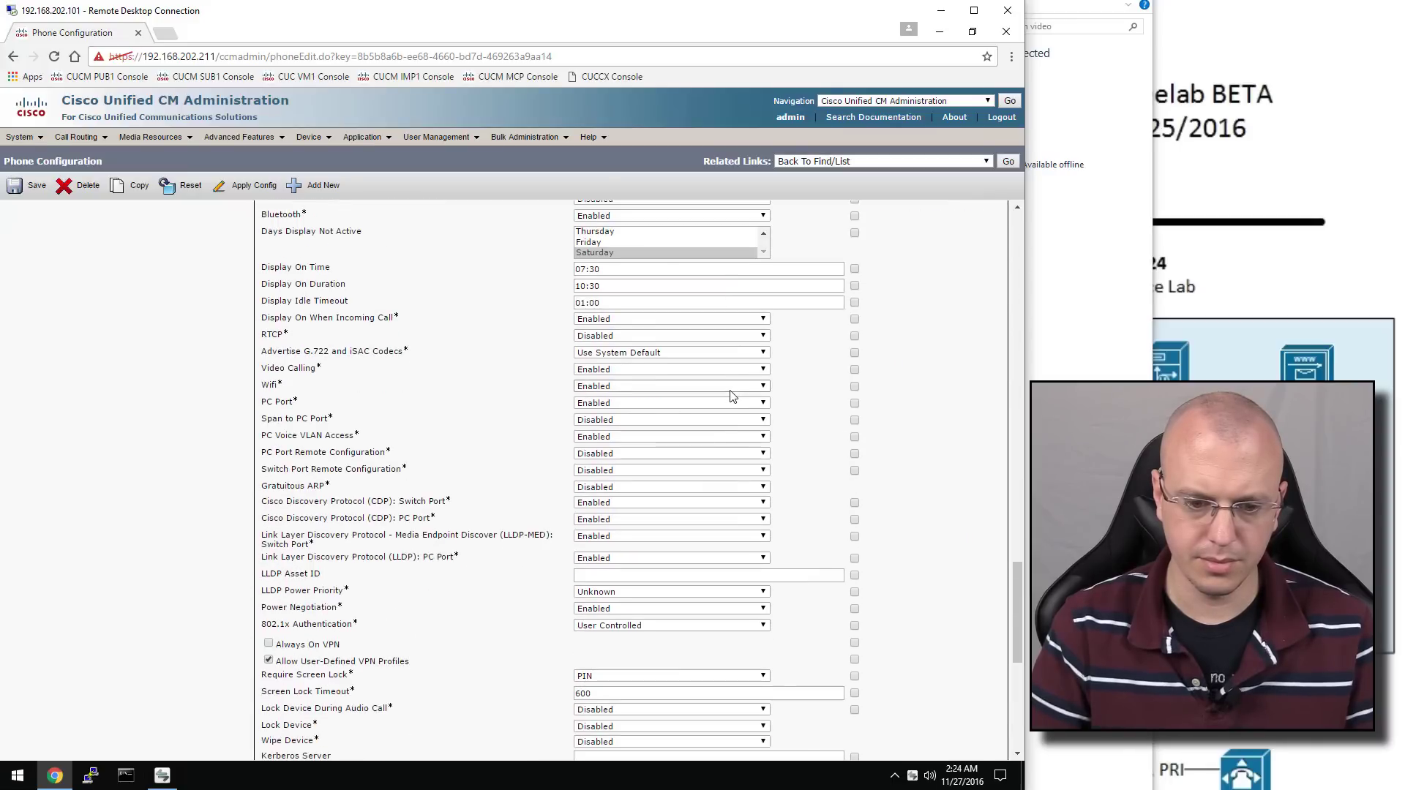
{"action": "scroll", "coordinate": [733, 397], "scroll_direction": "down", "scroll_amount": 4}
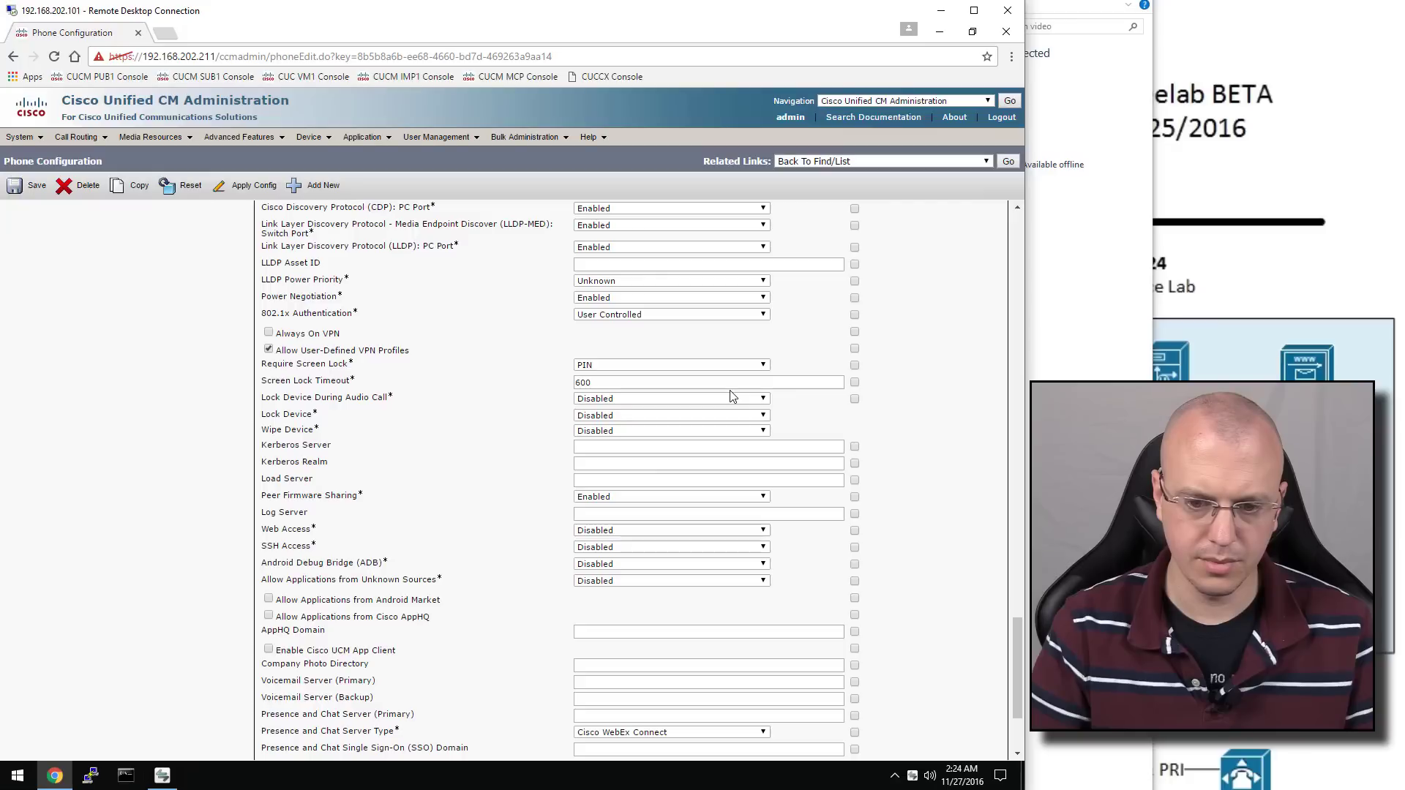
{"action": "scroll", "coordinate": [733, 396], "scroll_direction": "down", "scroll_amount": 2}
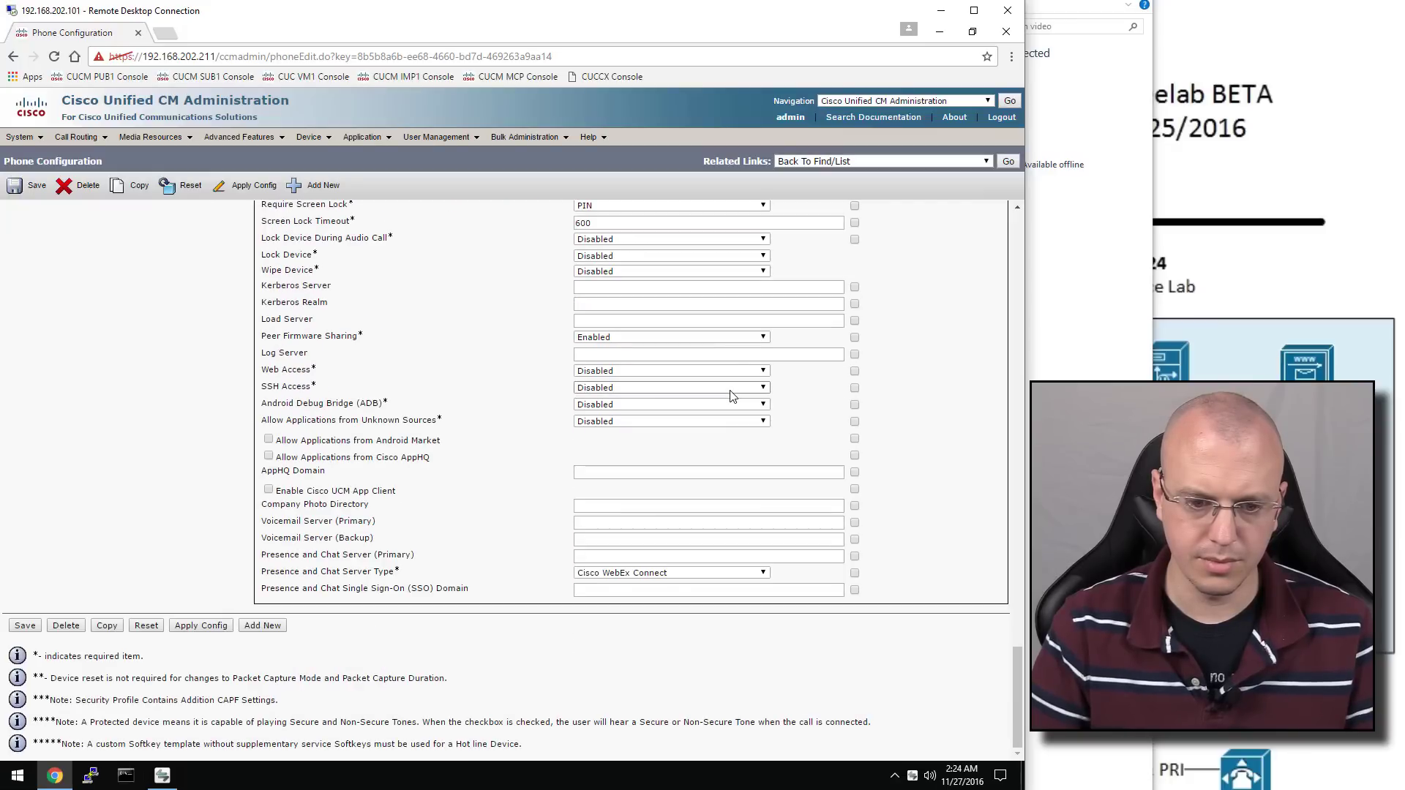
{"action": "scroll", "coordinate": [732, 395], "scroll_direction": "up", "scroll_amount": 10}
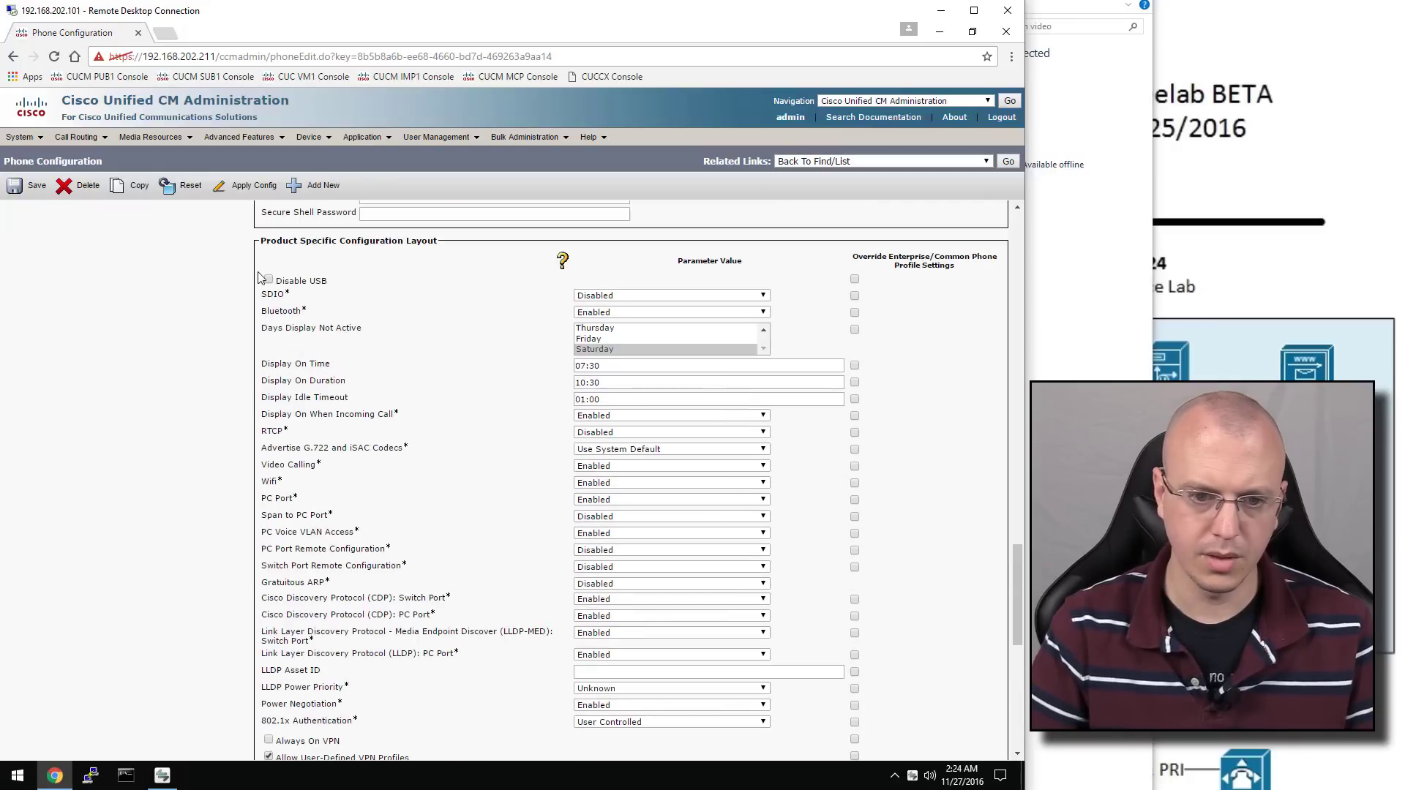
{"action": "scroll", "coordinate": [208, 350], "scroll_direction": "up", "scroll_amount": 15}
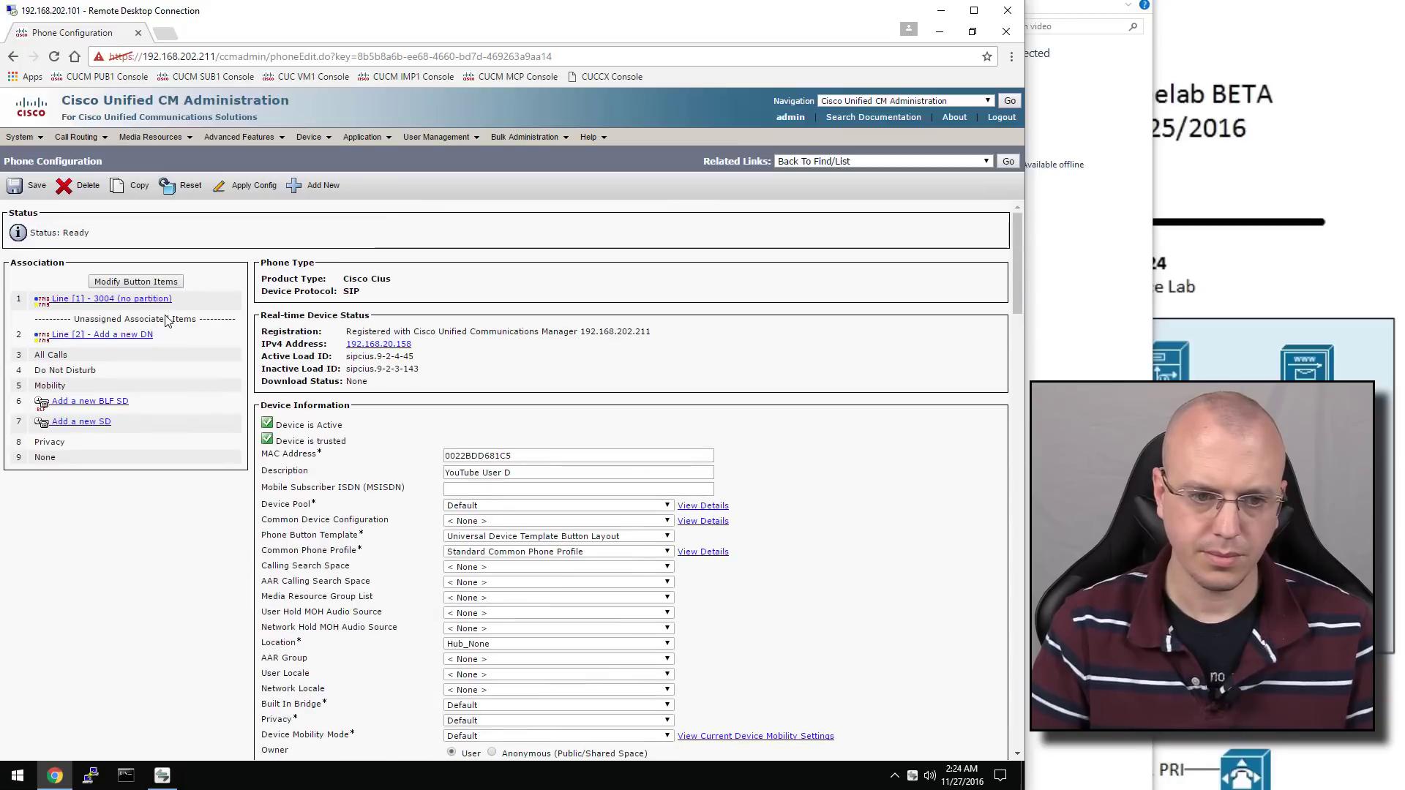
{"action": "left_click", "coordinate": [30, 185]}
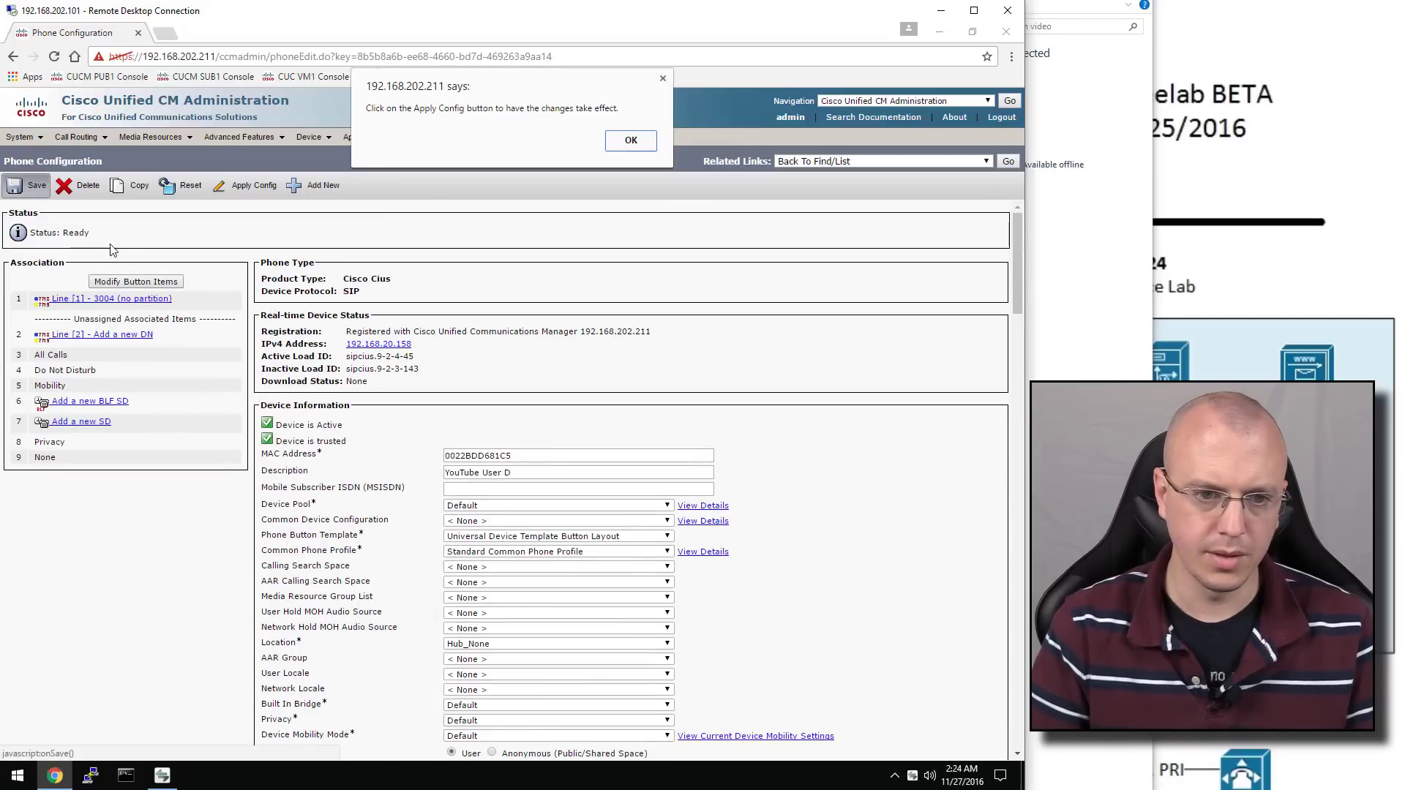
{"action": "left_click", "coordinate": [642, 146]}
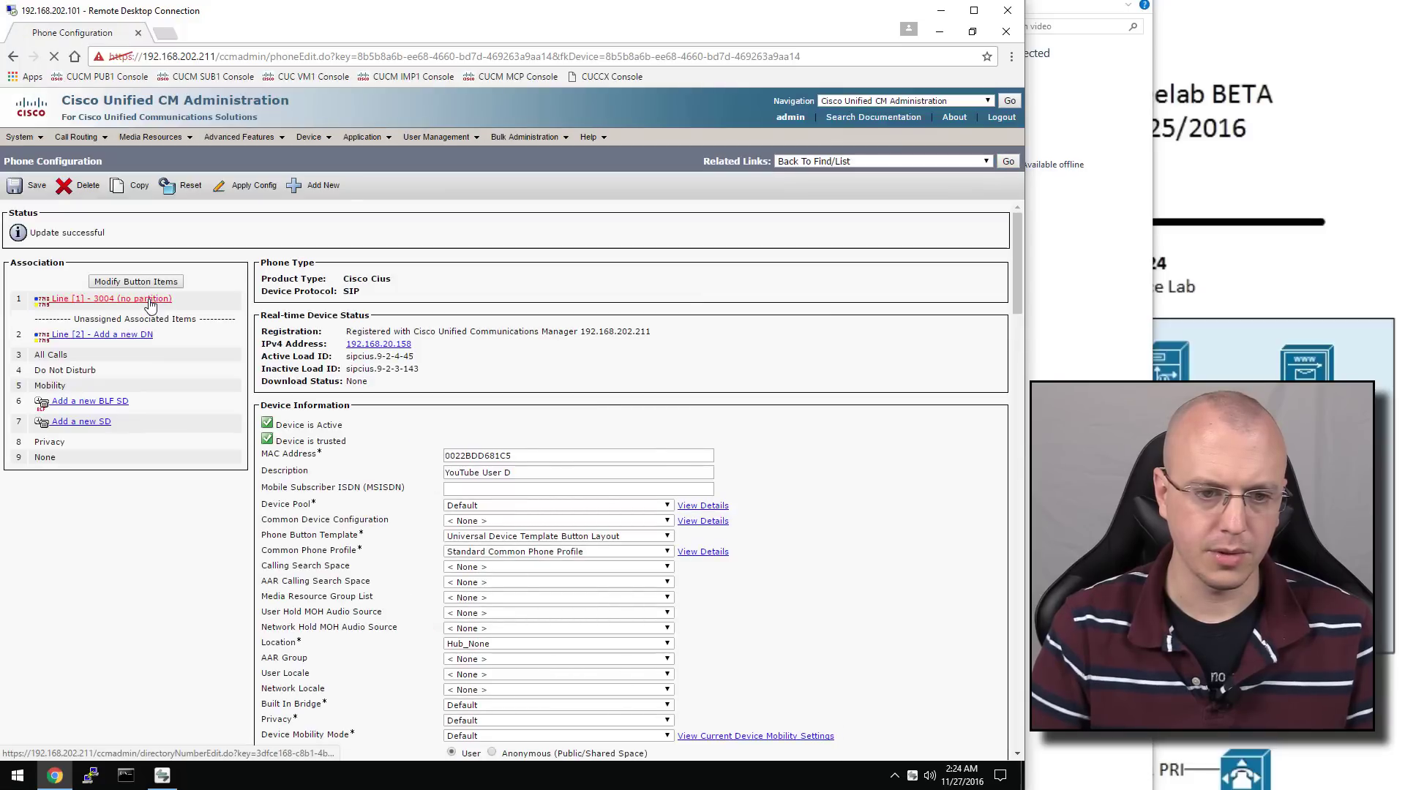
Set line 1 to directory number 2004 with alerting and display name 'YouTube User D', and save
{"action": "left_click", "coordinate": [150, 301]}
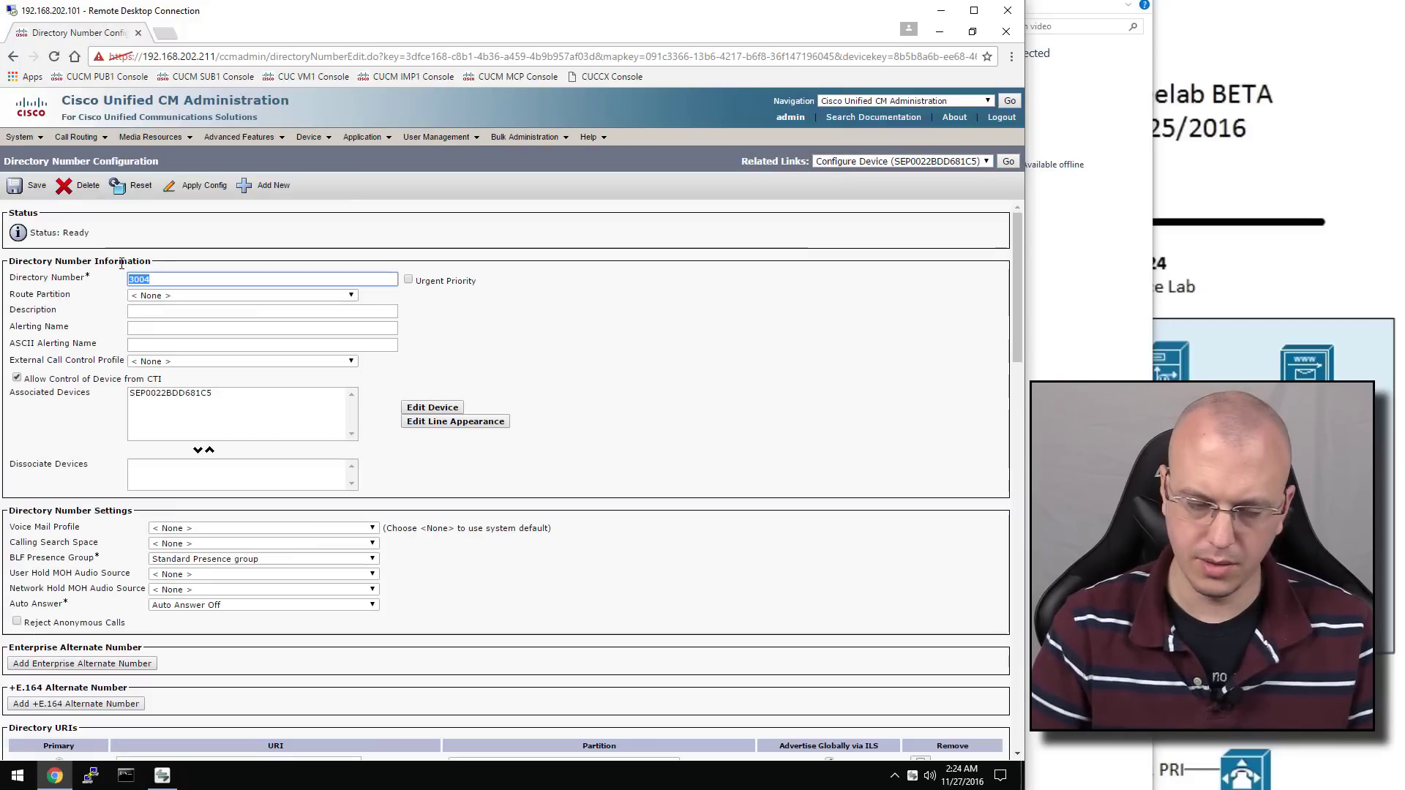
{"action": "type", "text": "2004"}
{"action": "left_click", "coordinate": [121, 264]}
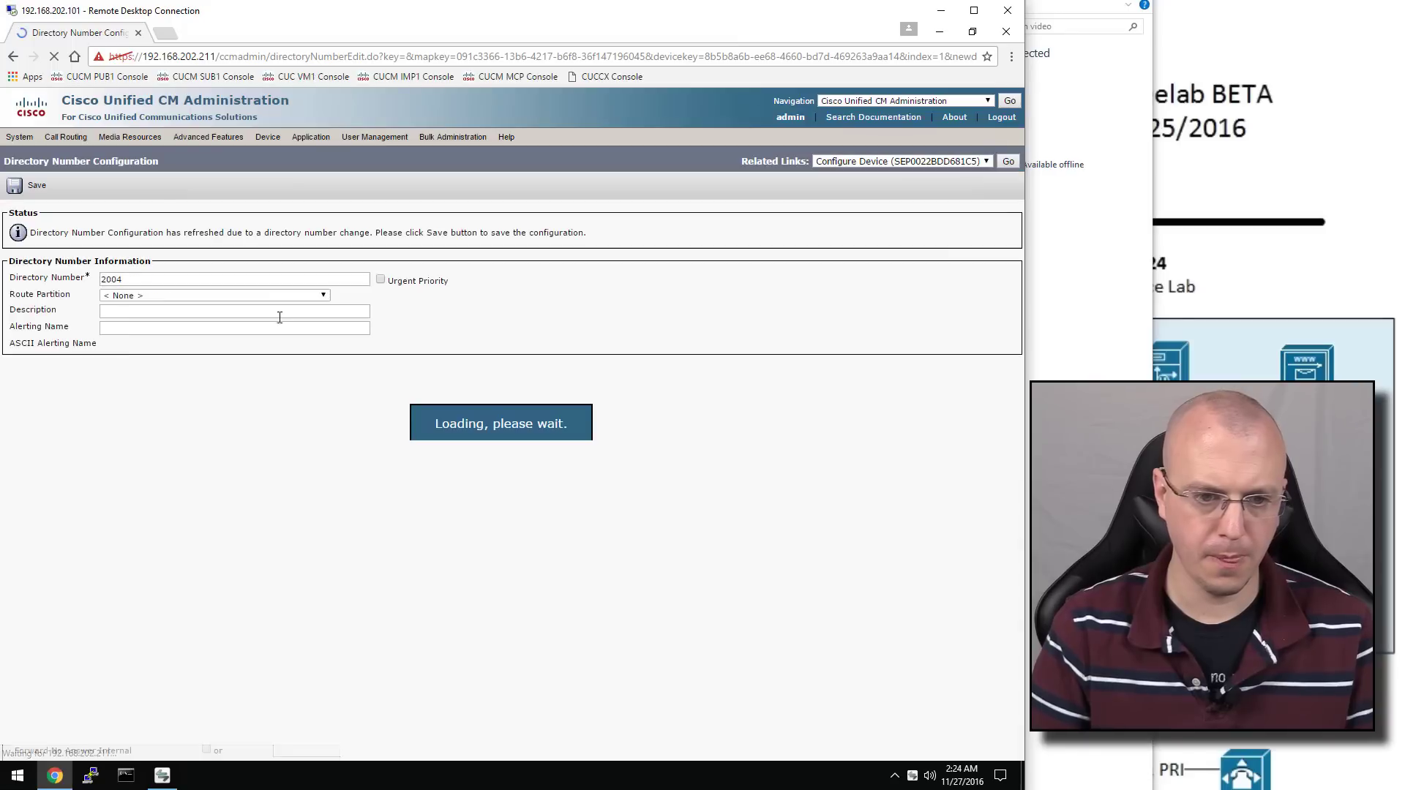
{"action": "left_click", "coordinate": [161, 328]}
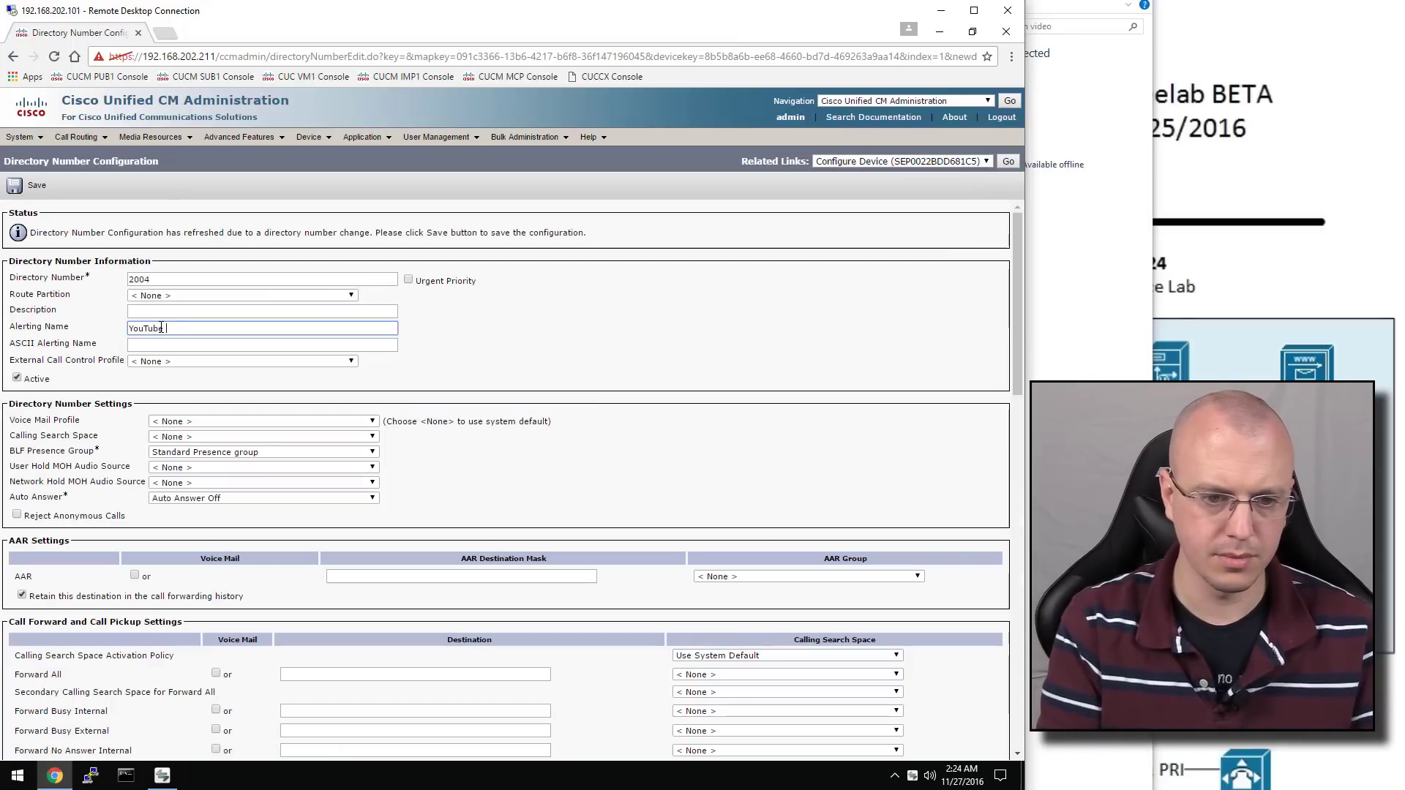
{"action": "type", "text": "YouTube User D"}
{"action": "key", "text": "Tab"}
{"action": "scroll", "coordinate": [300, 347], "scroll_direction": "down", "scroll_amount": 10}
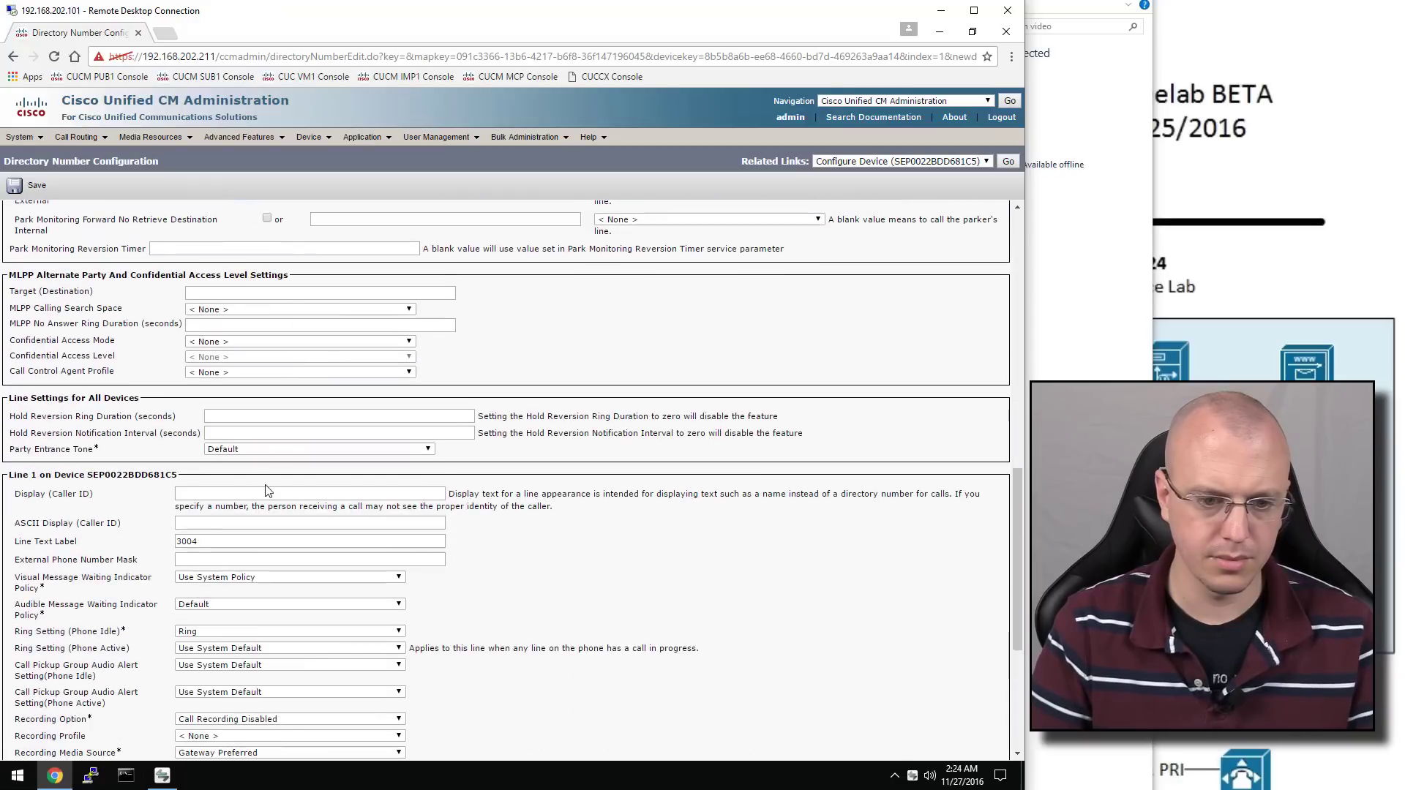
{"action": "left_click", "coordinate": [255, 489]}
{"action": "type", "text": "YouTU"}
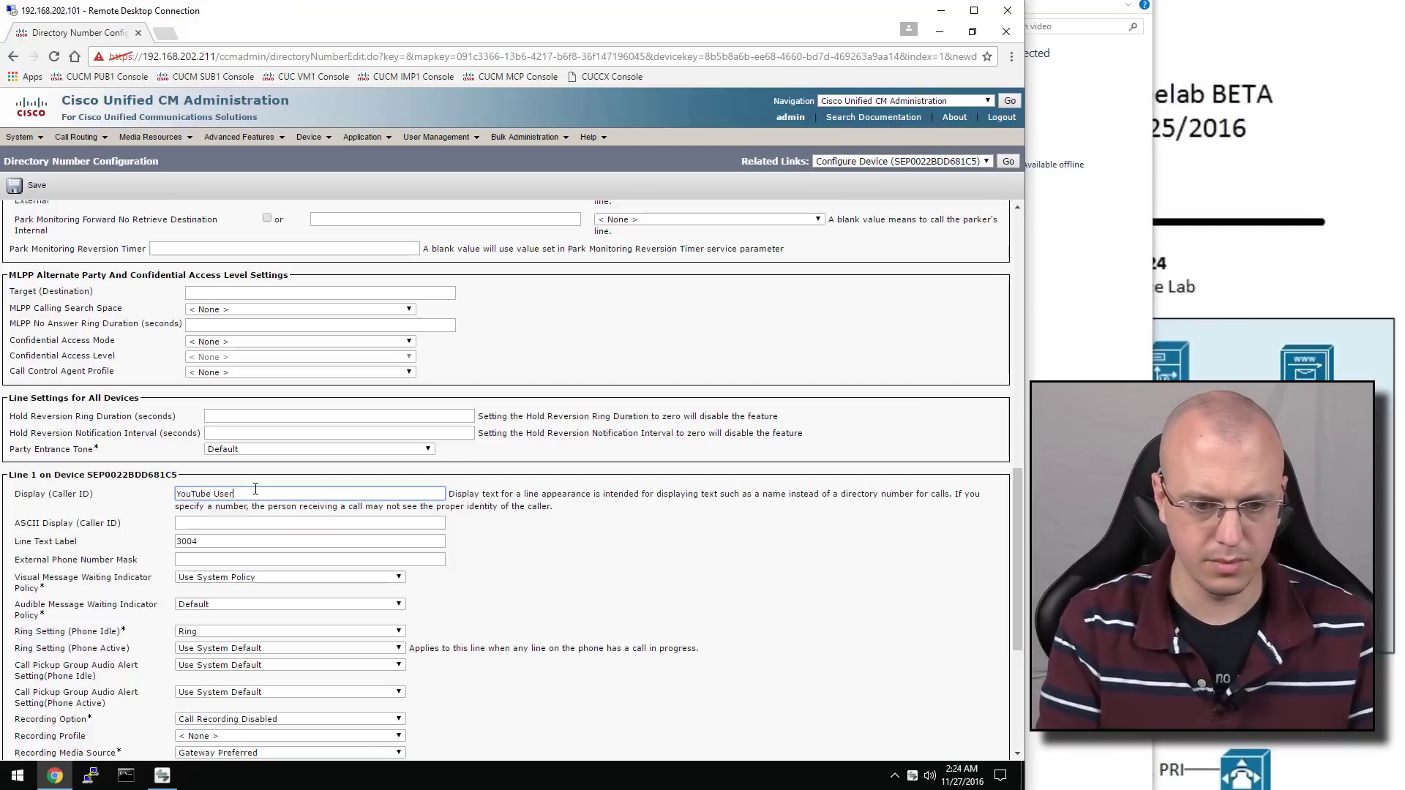
{"action": "type", "text": "be User D"}
{"action": "left_click", "coordinate": [141, 538]}
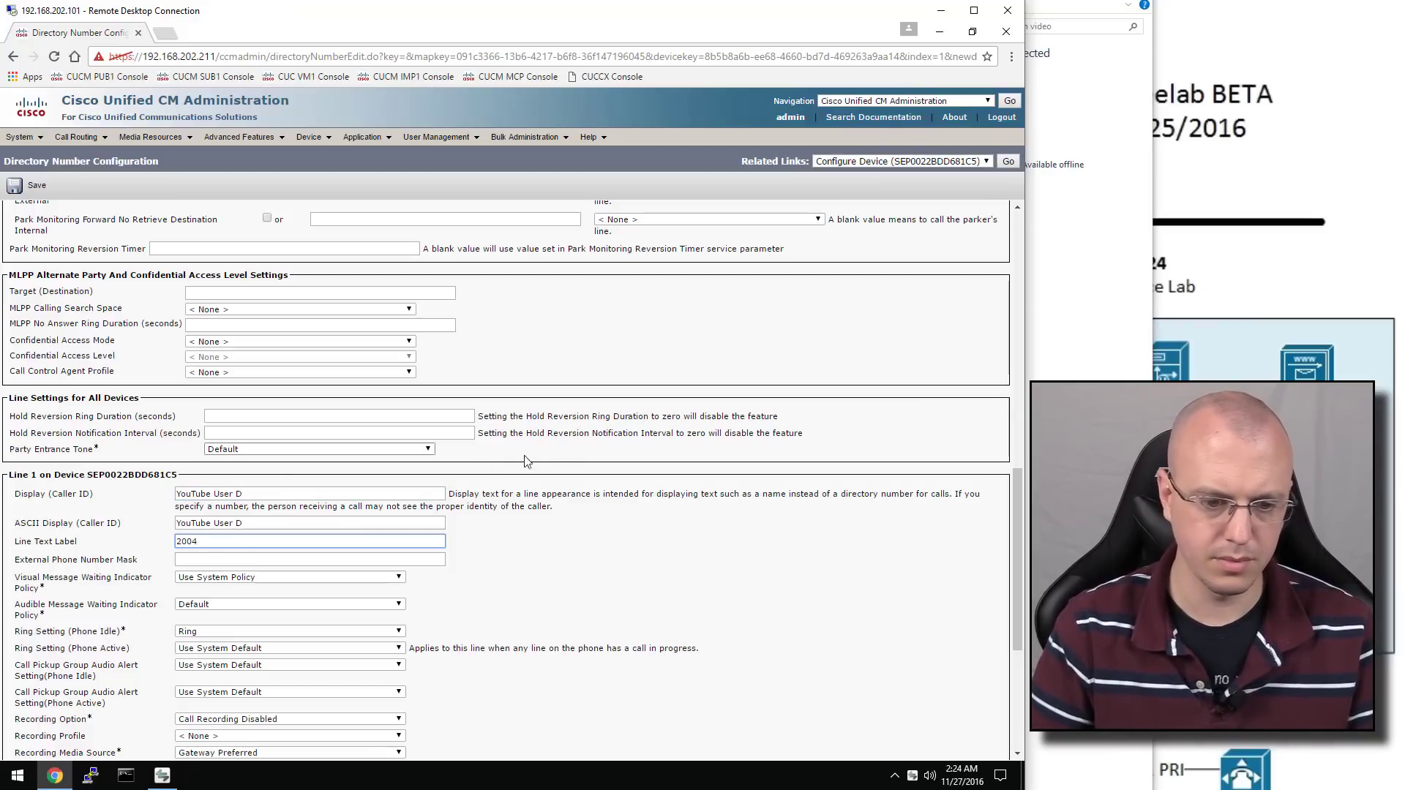
{"action": "scroll", "coordinate": [557, 454], "scroll_direction": "down", "scroll_amount": 5}
{"action": "left_click", "coordinate": [25, 693]}
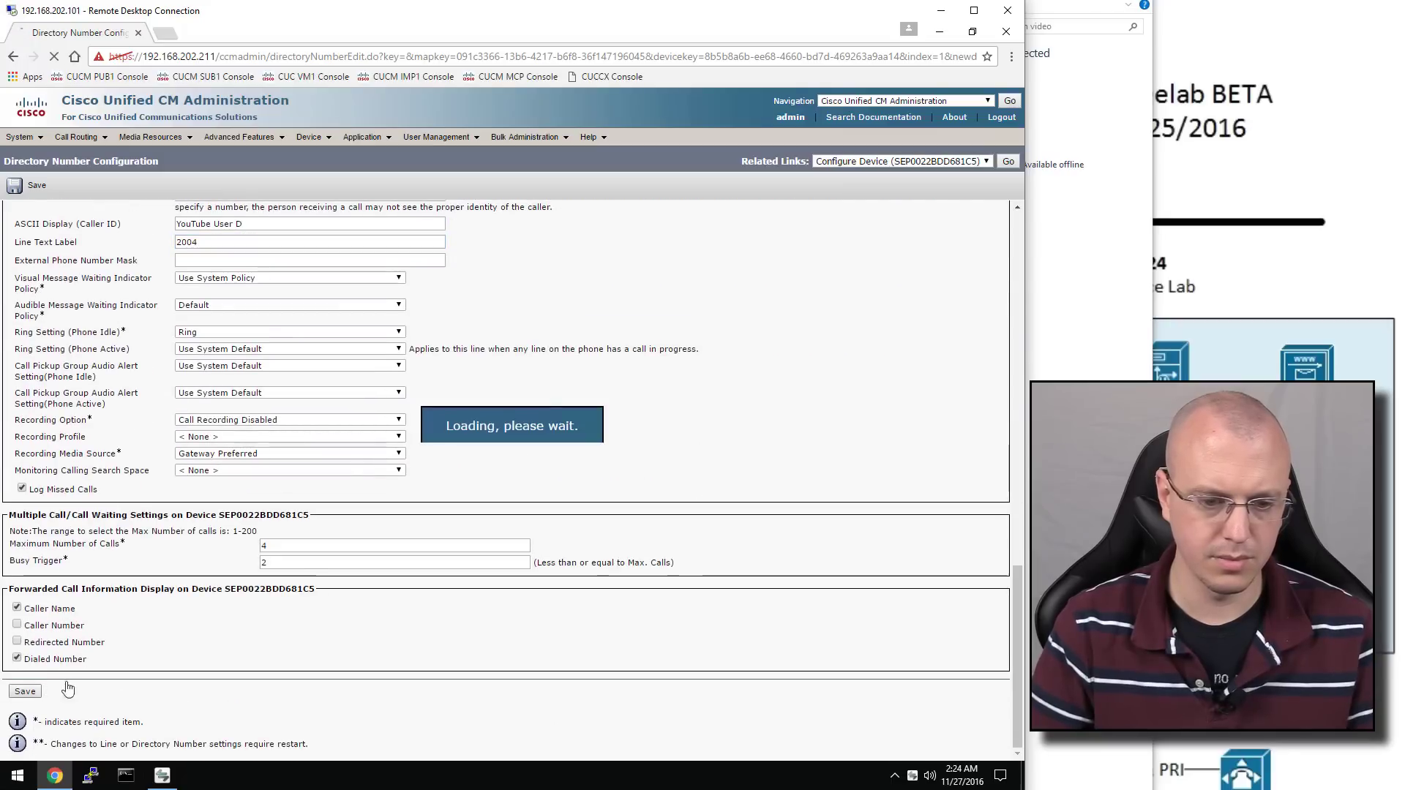
Associate YouTube User D with line 2004, then return to the phone list
{"action": "scroll", "coordinate": [296, 548], "scroll_direction": "down", "scroll_amount": 15}
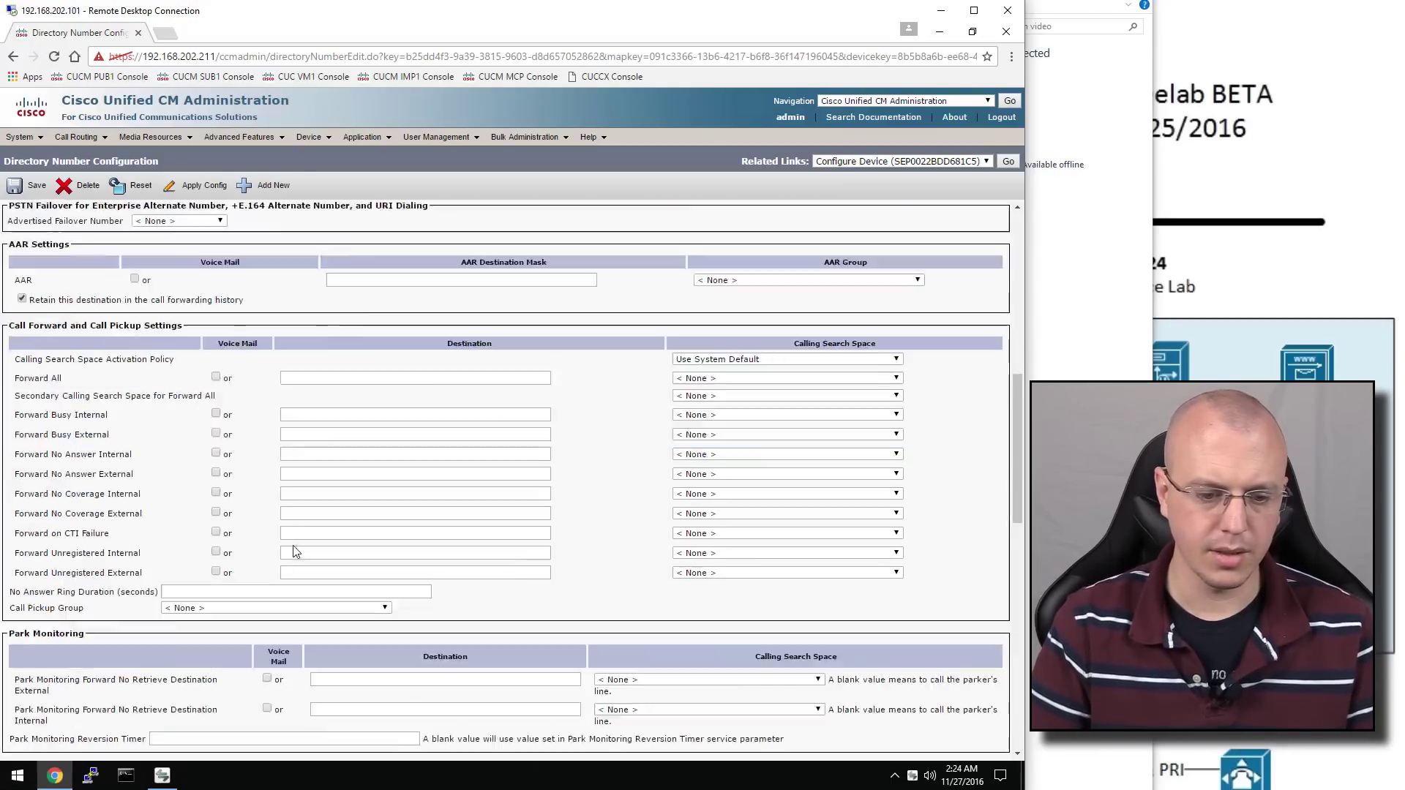
{"action": "left_click", "coordinate": [218, 654]}
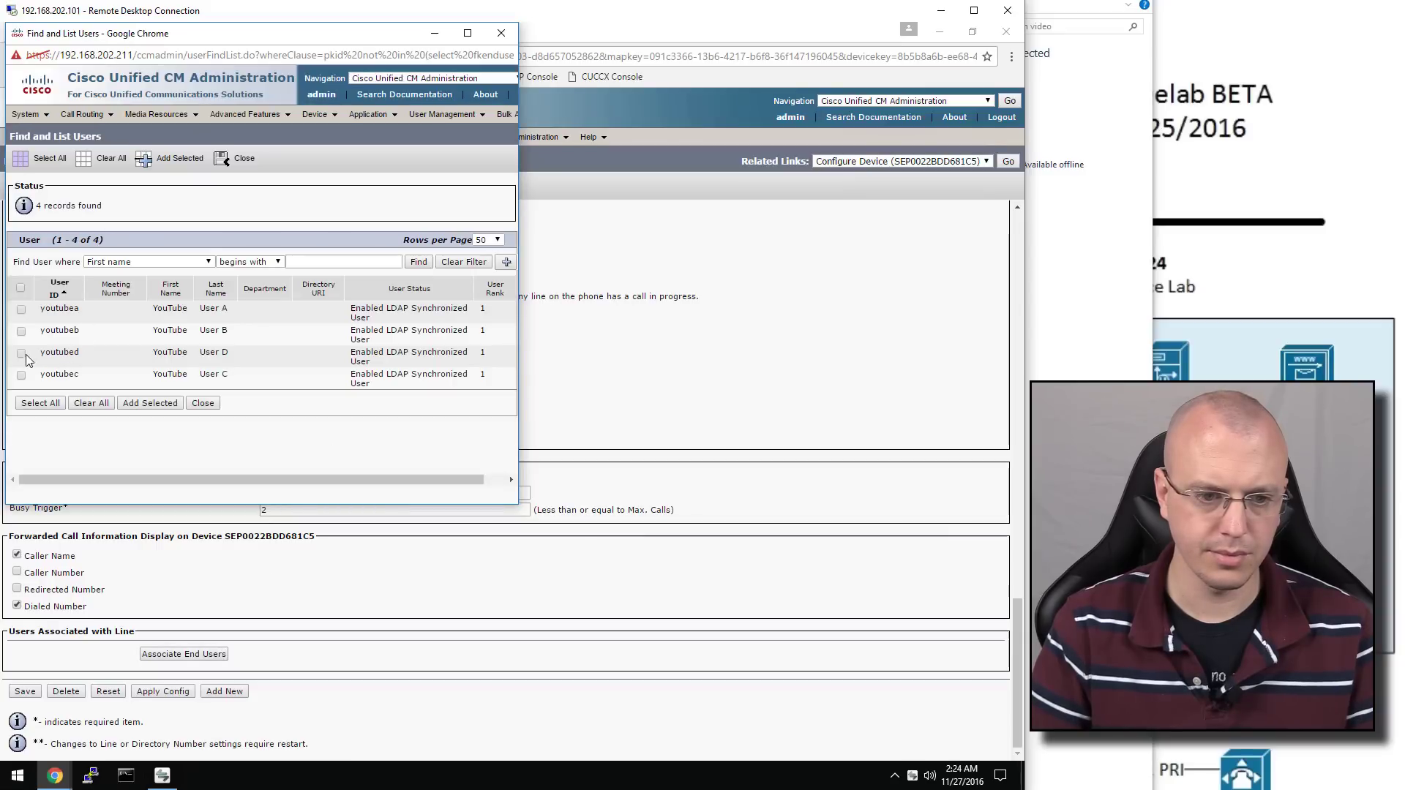
{"action": "left_click", "coordinate": [150, 403]}
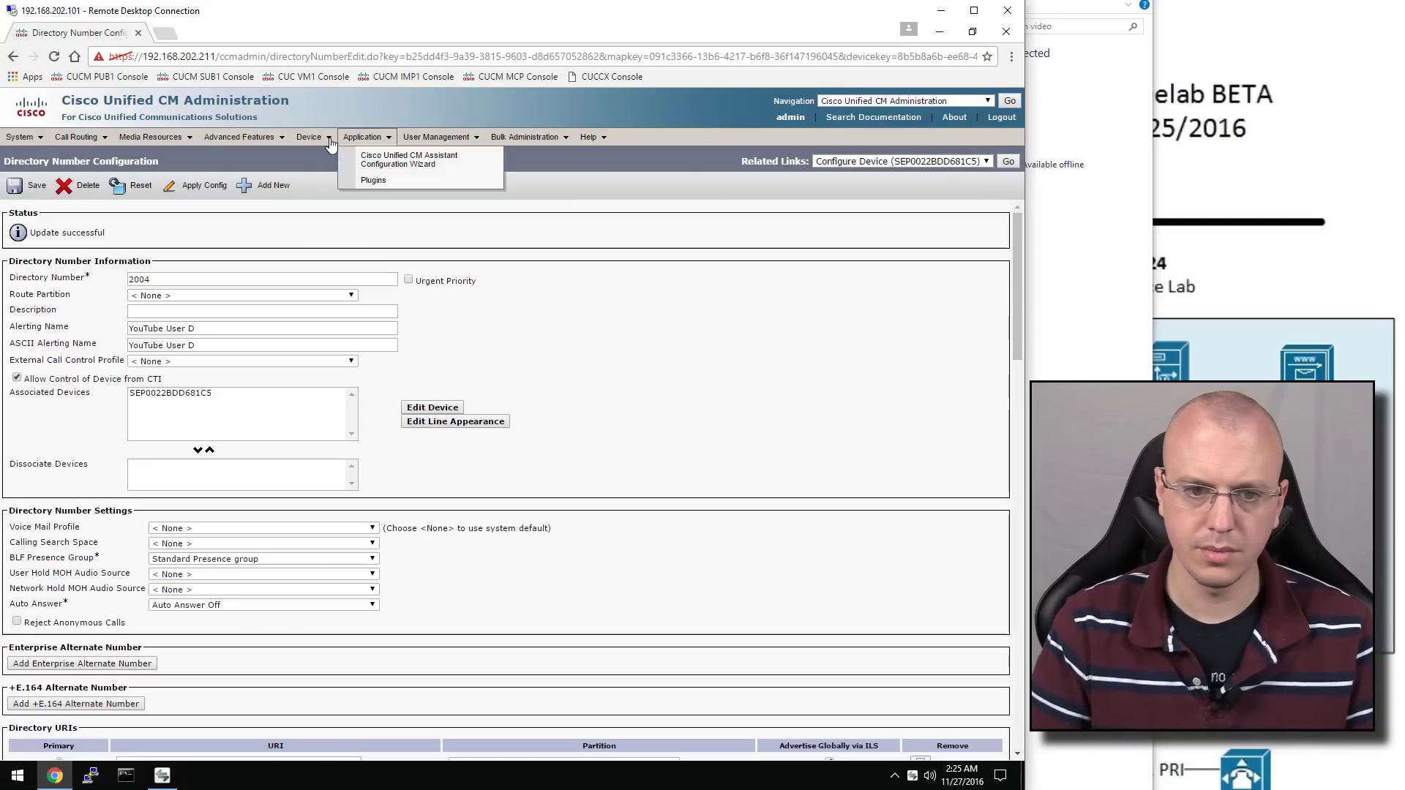
{"action": "mouse_move", "coordinate": [309, 137]}
{"action": "left_click", "coordinate": [333, 205]}
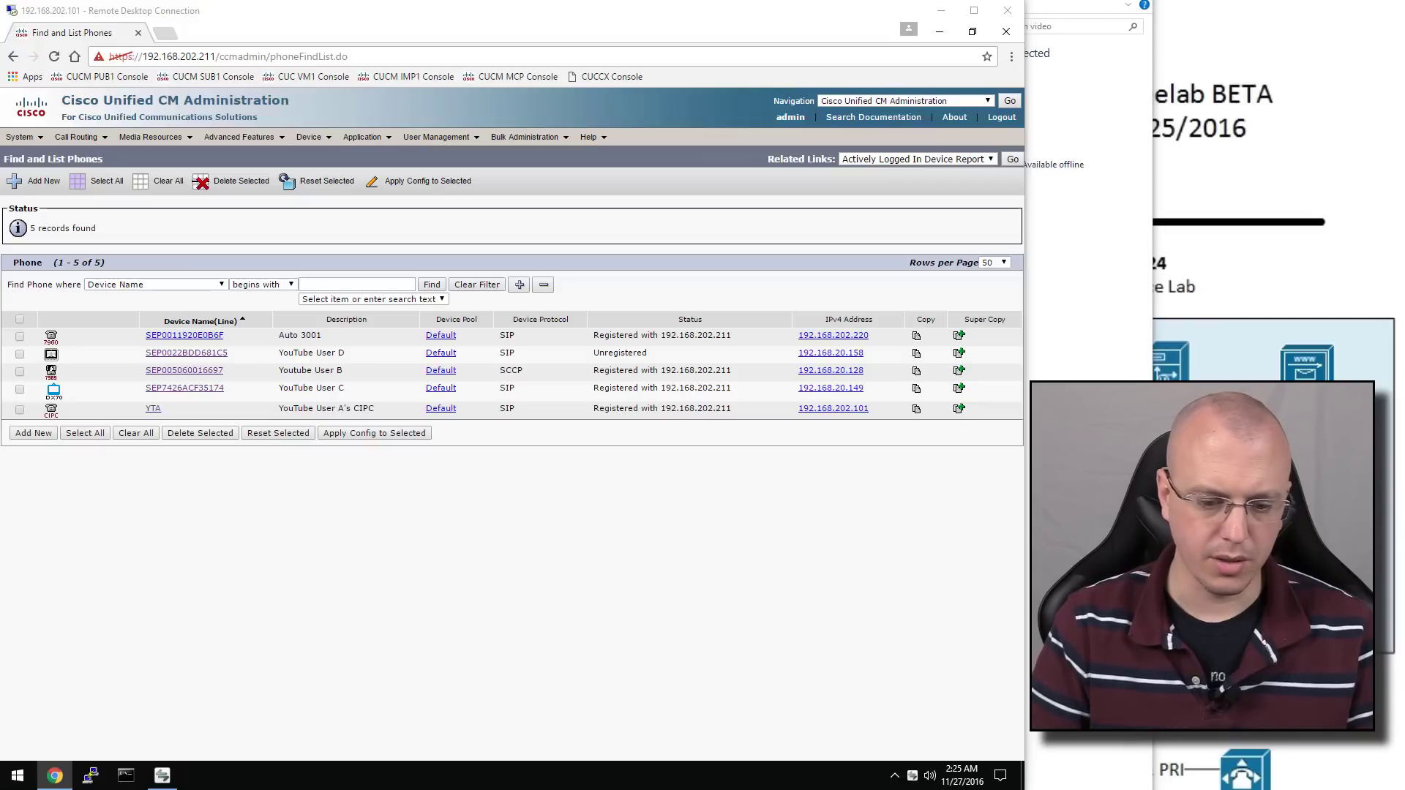
Close the CUC VM01 console, minimize IMP01, and load the CUC VM1 console address in a new tab
{"action": "left_click", "coordinate": [260, 292]}
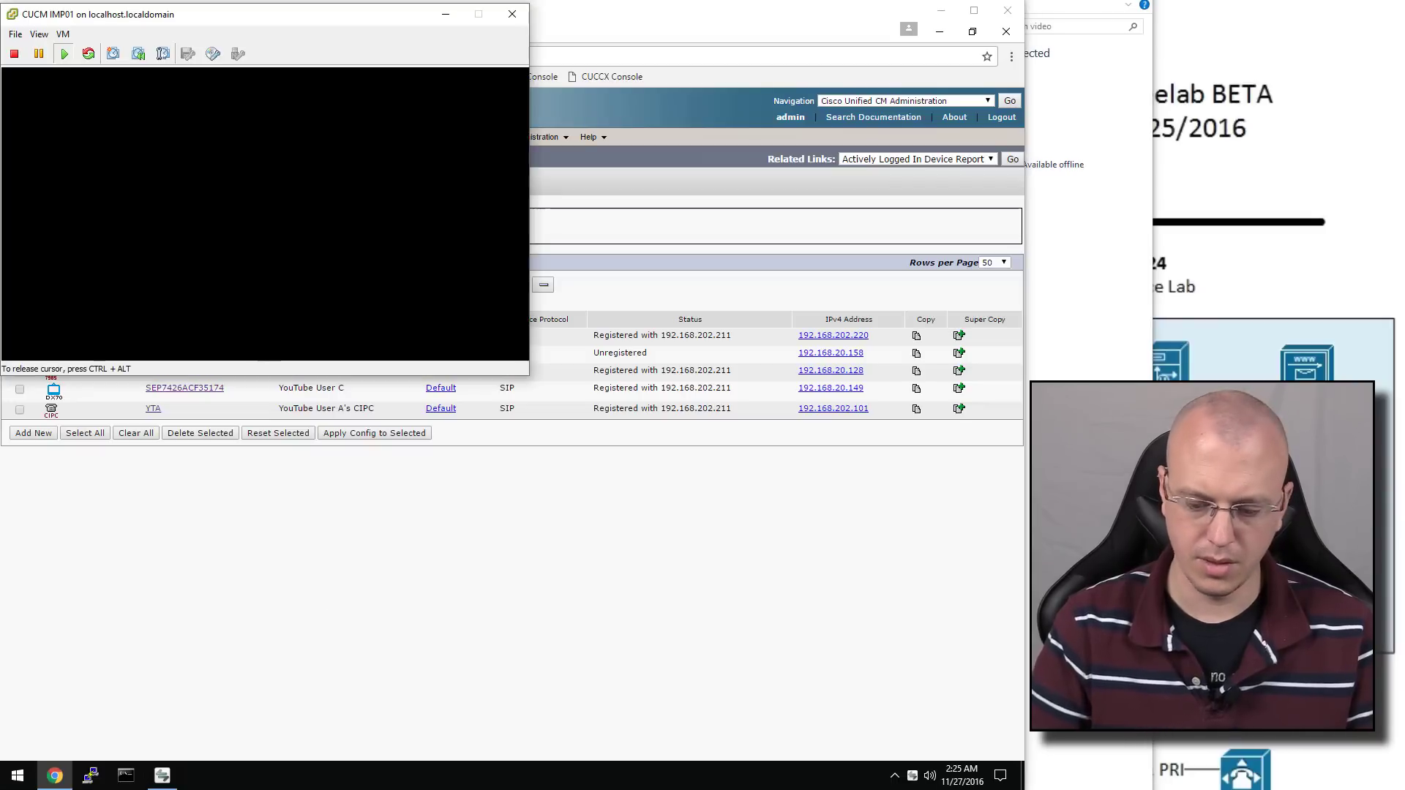
{"action": "key", "text": "ctrl+alt"}
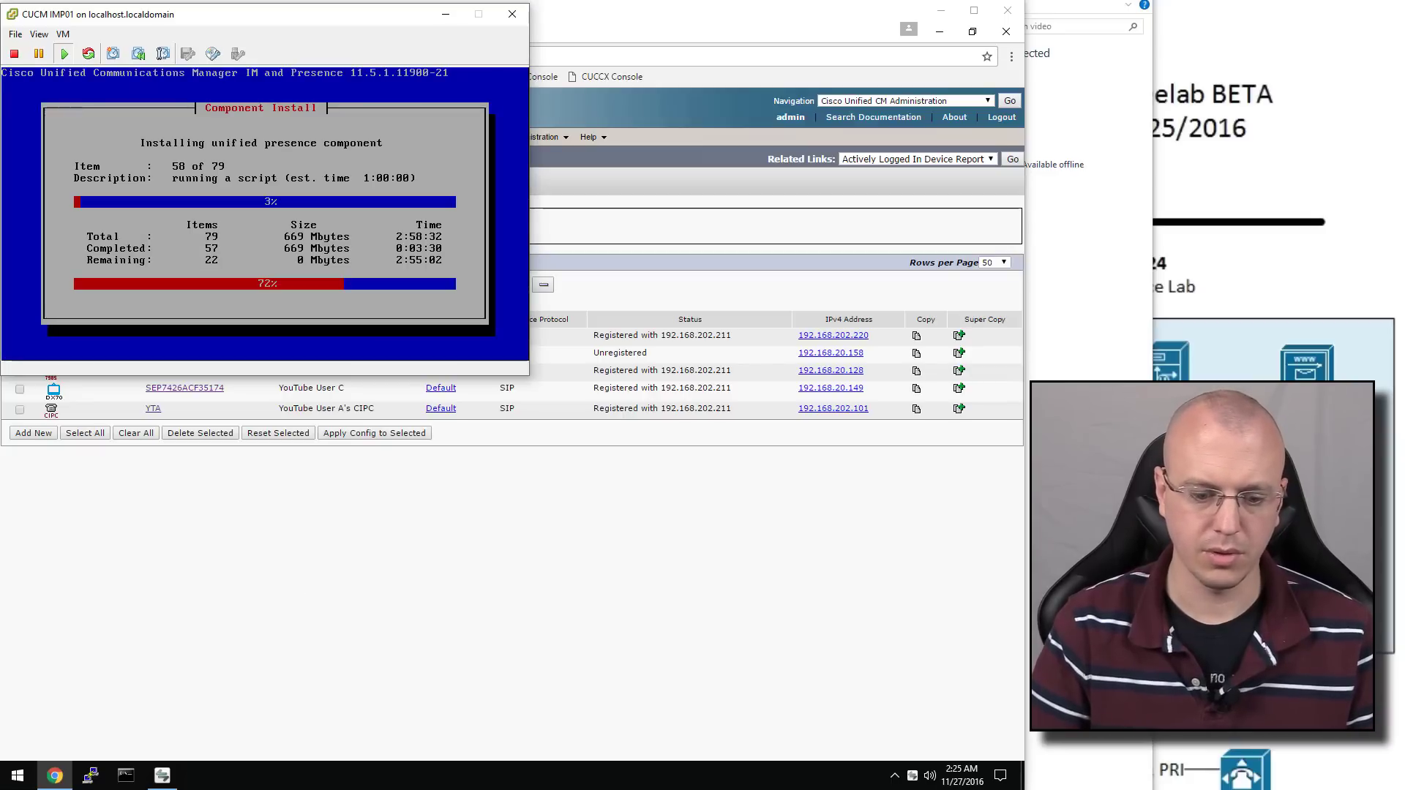
{"action": "key", "text": "alt+Tab"}
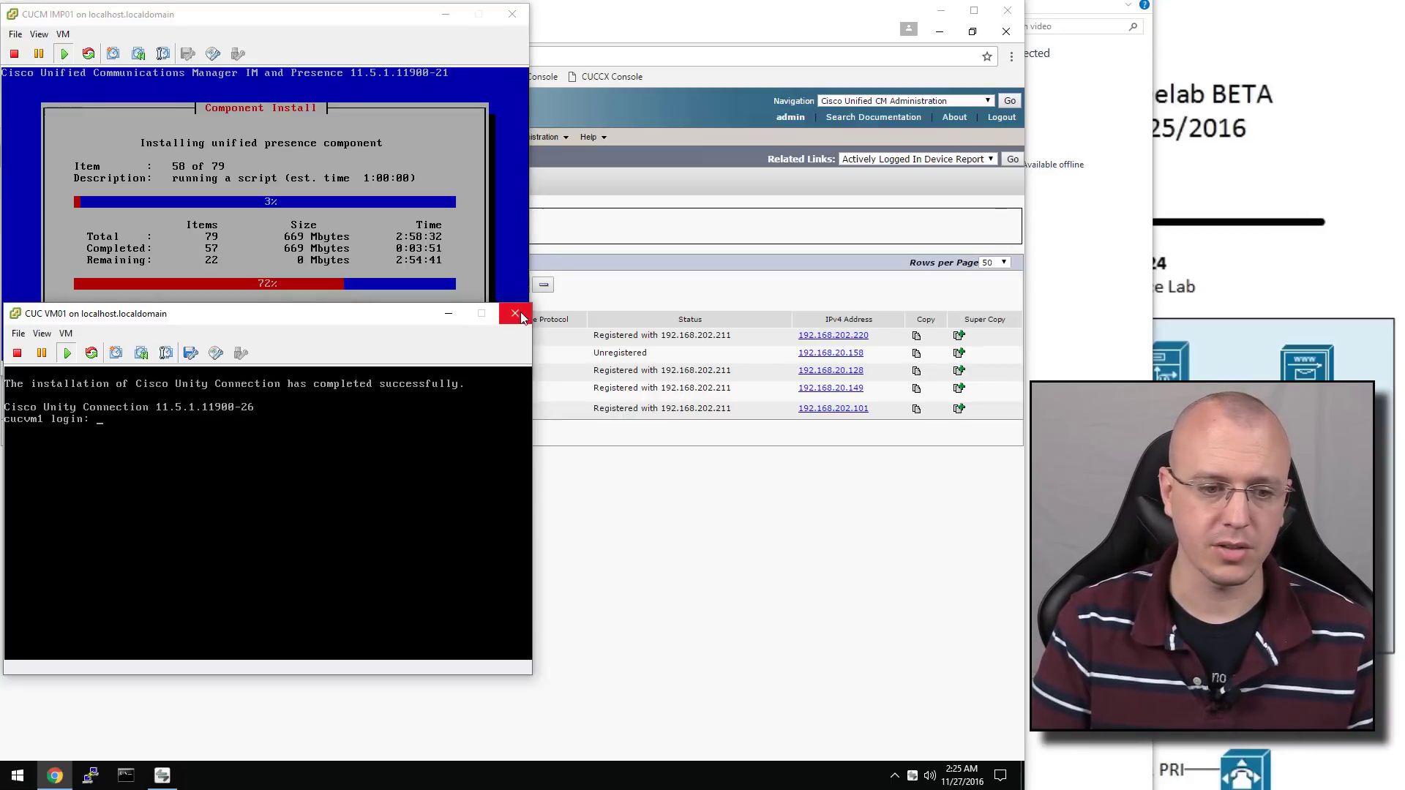
{"action": "left_click", "coordinate": [520, 313]}
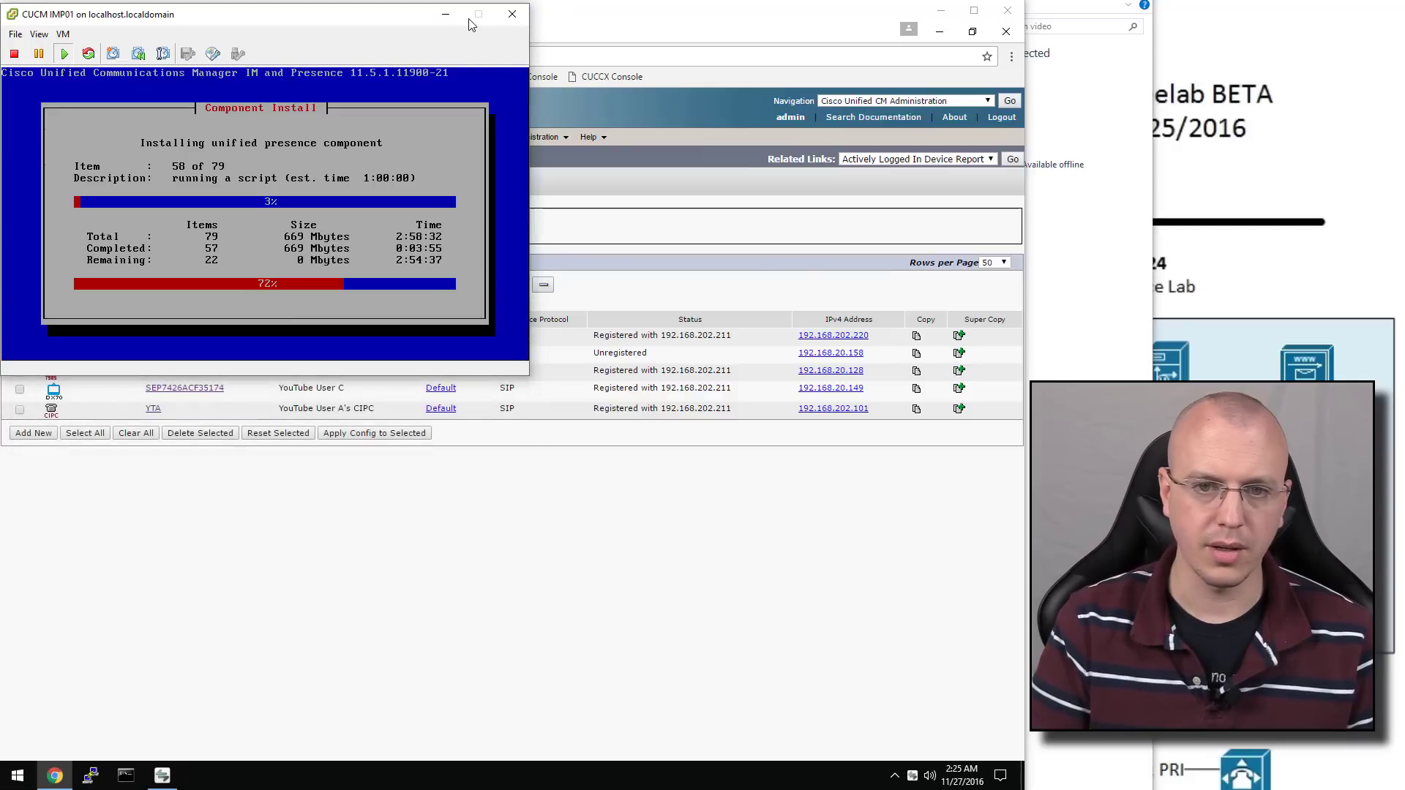
{"action": "left_click", "coordinate": [446, 13]}
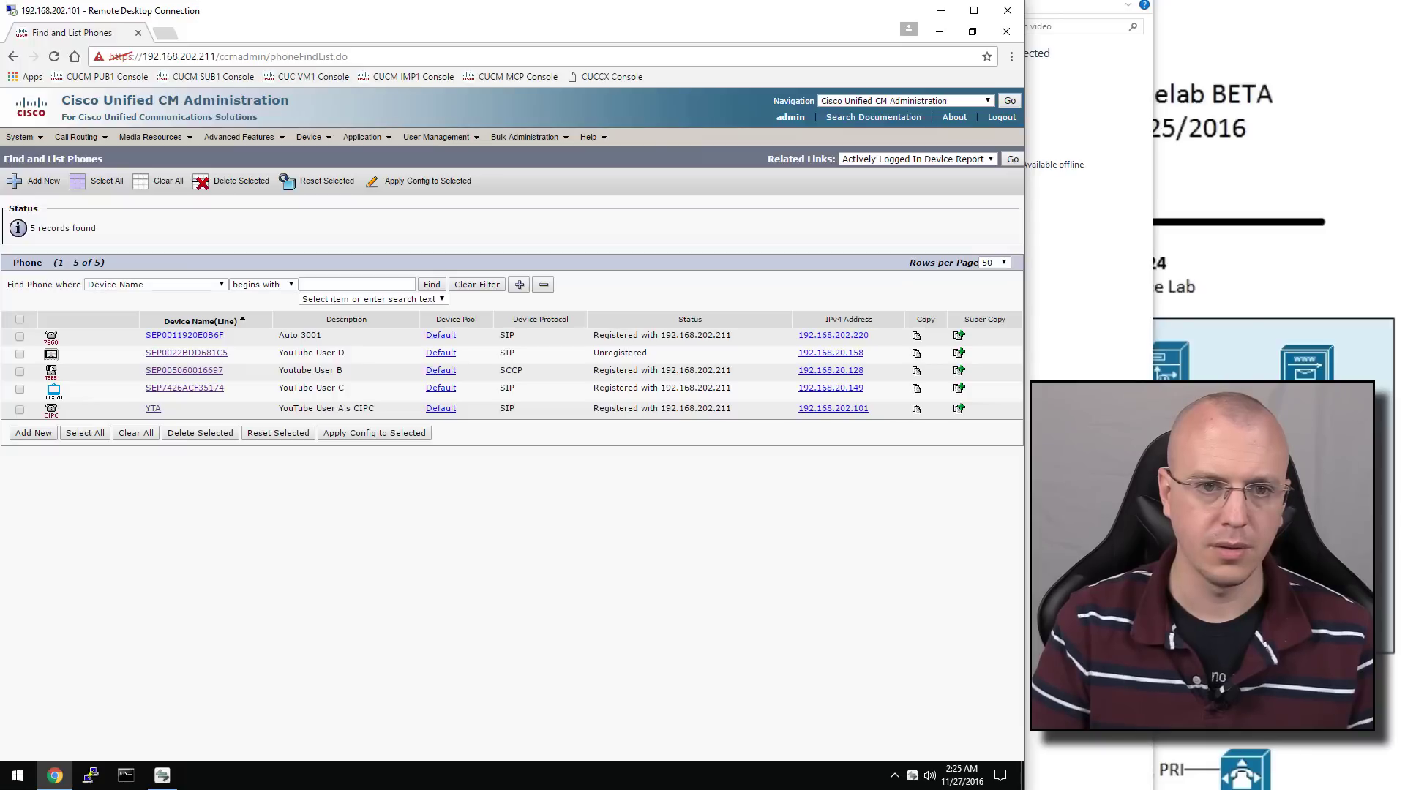
{"action": "left_click", "coordinate": [166, 33]}
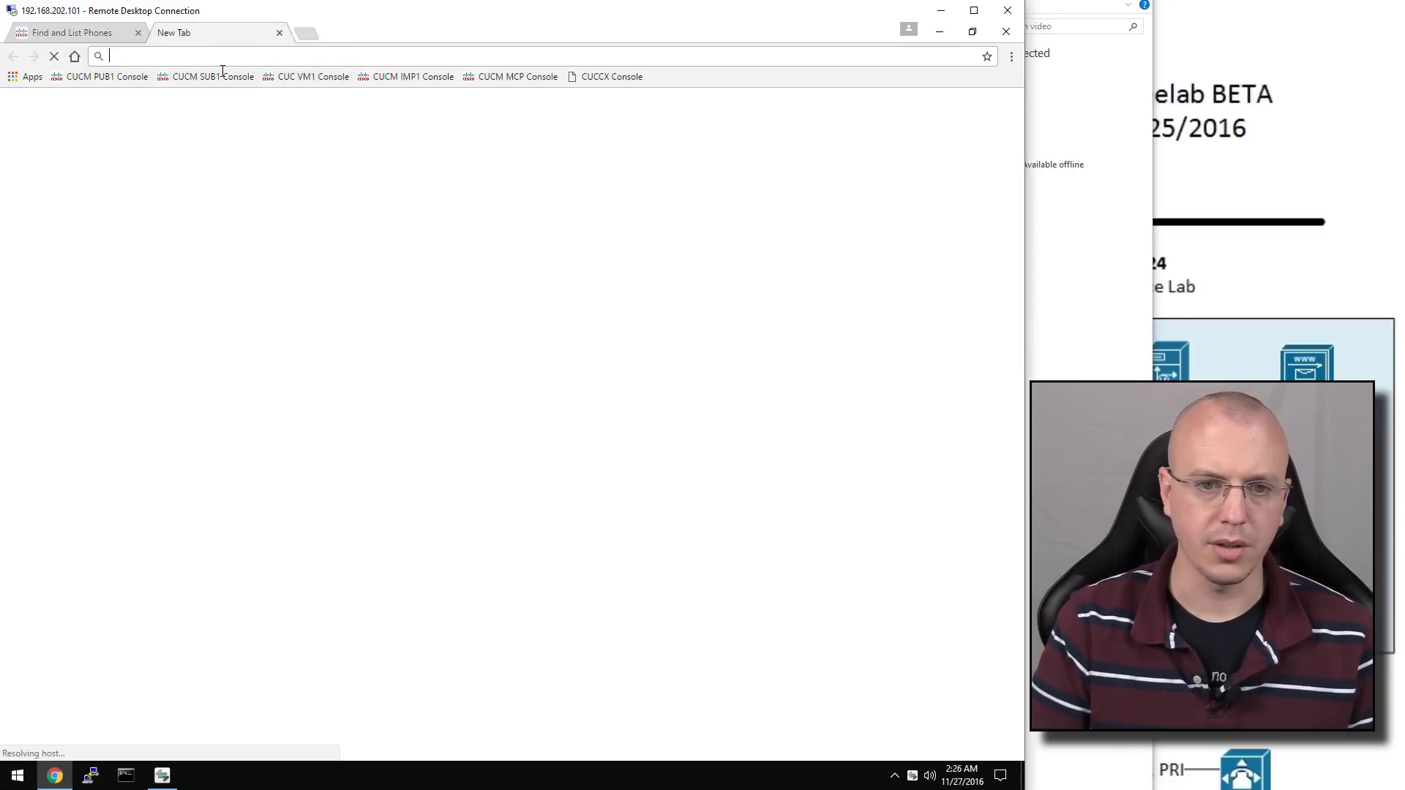
{"action": "left_click", "coordinate": [333, 84]}
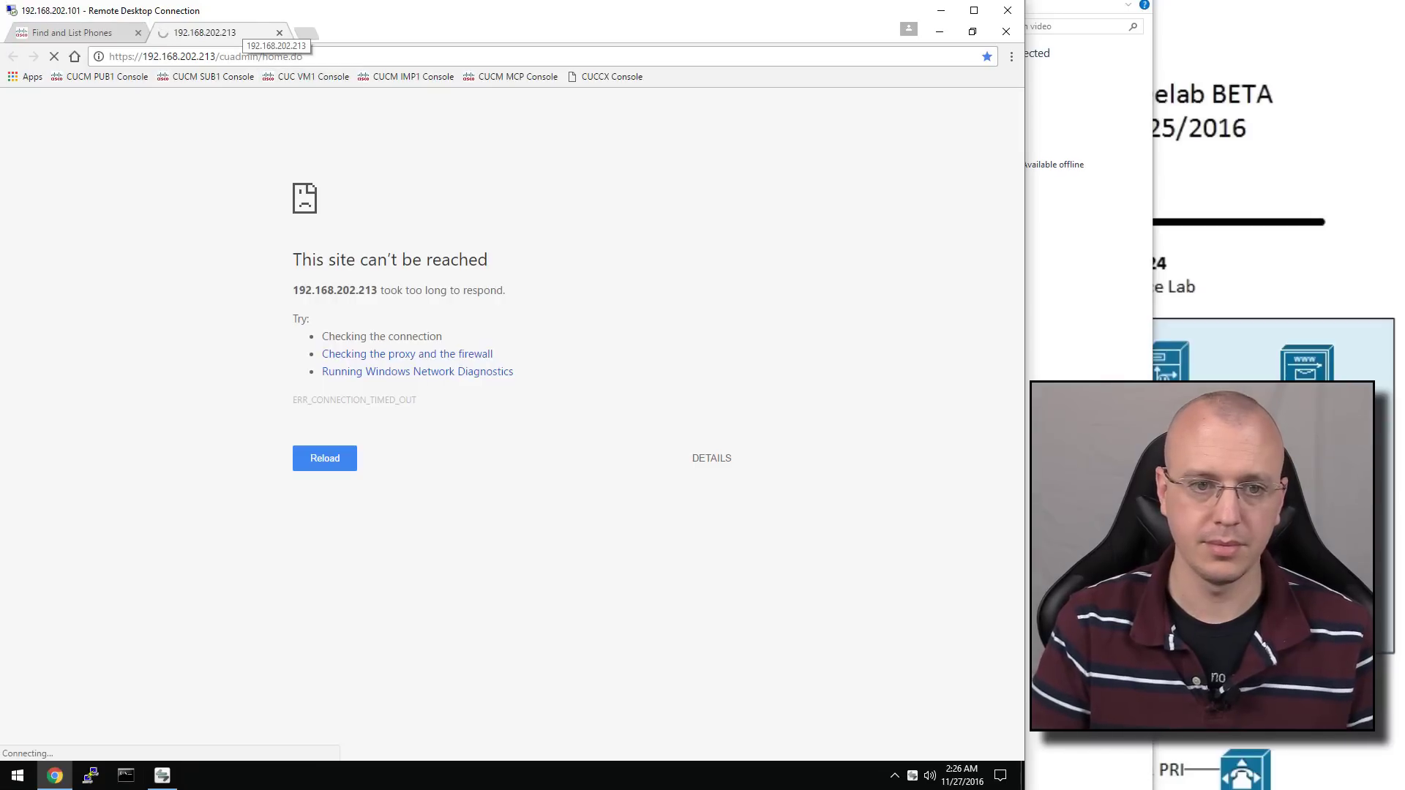
View the ESXi host's summary in vSphere Client, then return to the Unified CM phone list
{"action": "key", "text": "alt+Tab"}
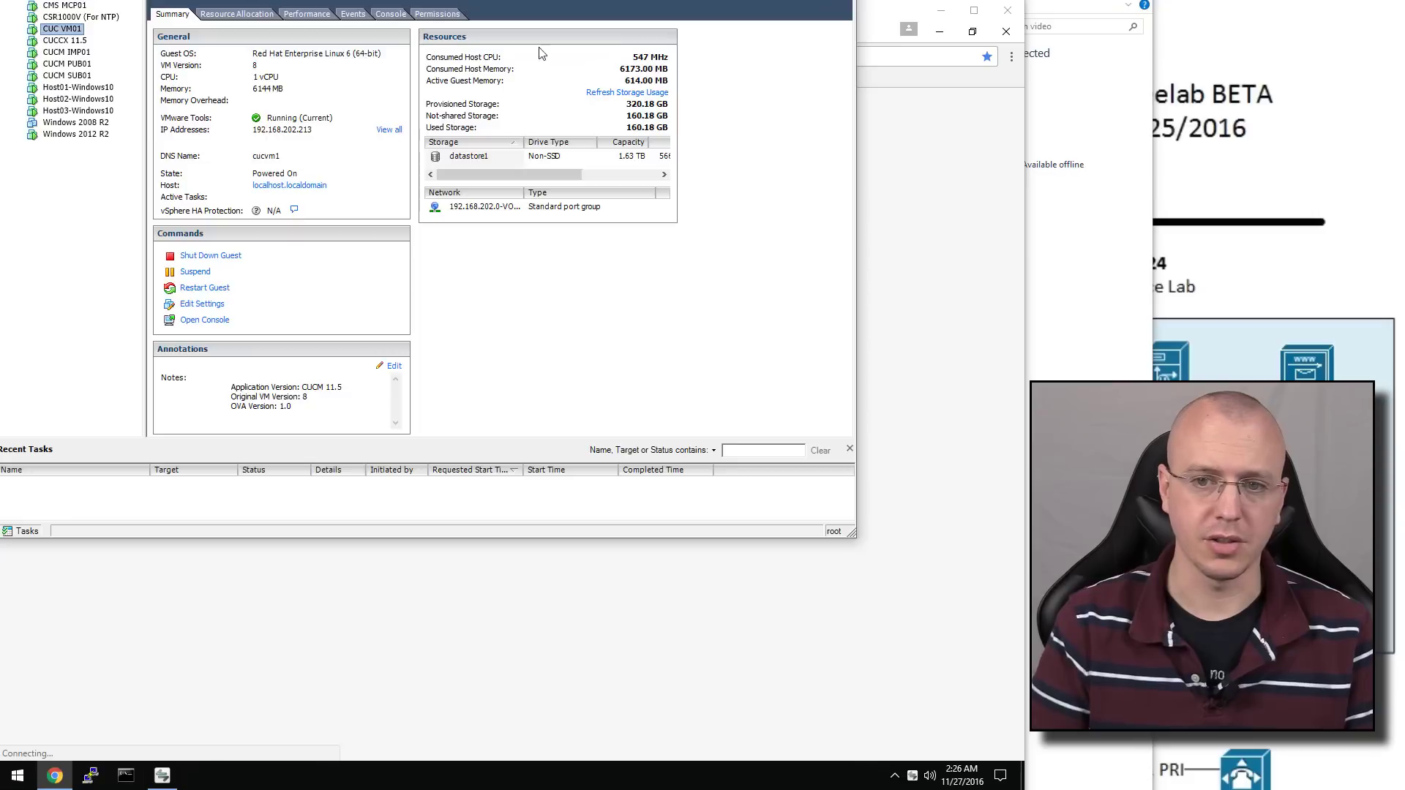
{"action": "left_click", "coordinate": [67, 2]}
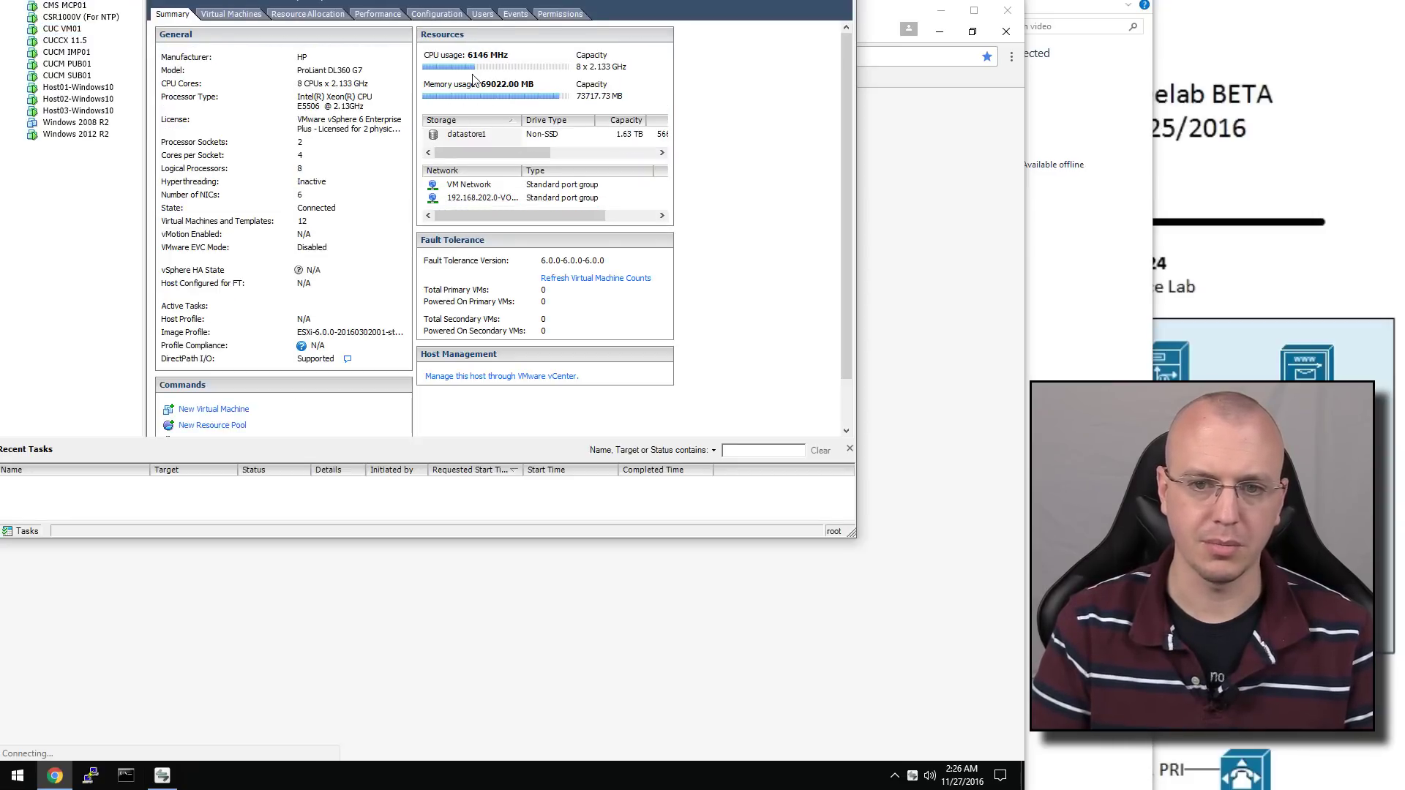
{"action": "key", "text": "alt+Tab"}
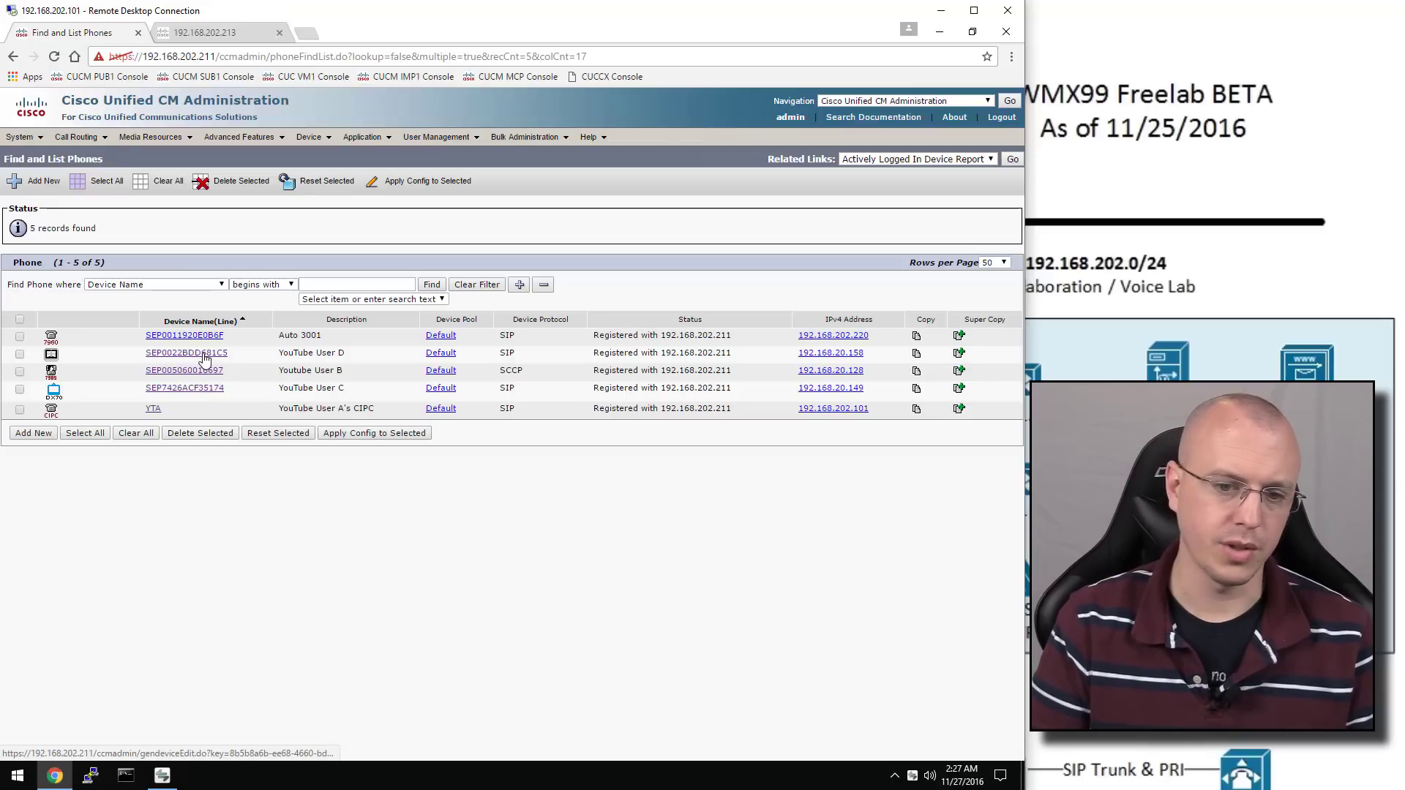
On the Cius line 2004, send busy, no-answer, no-coverage and CTI-failure calls to voicemail
{"action": "left_click", "coordinate": [205, 359]}
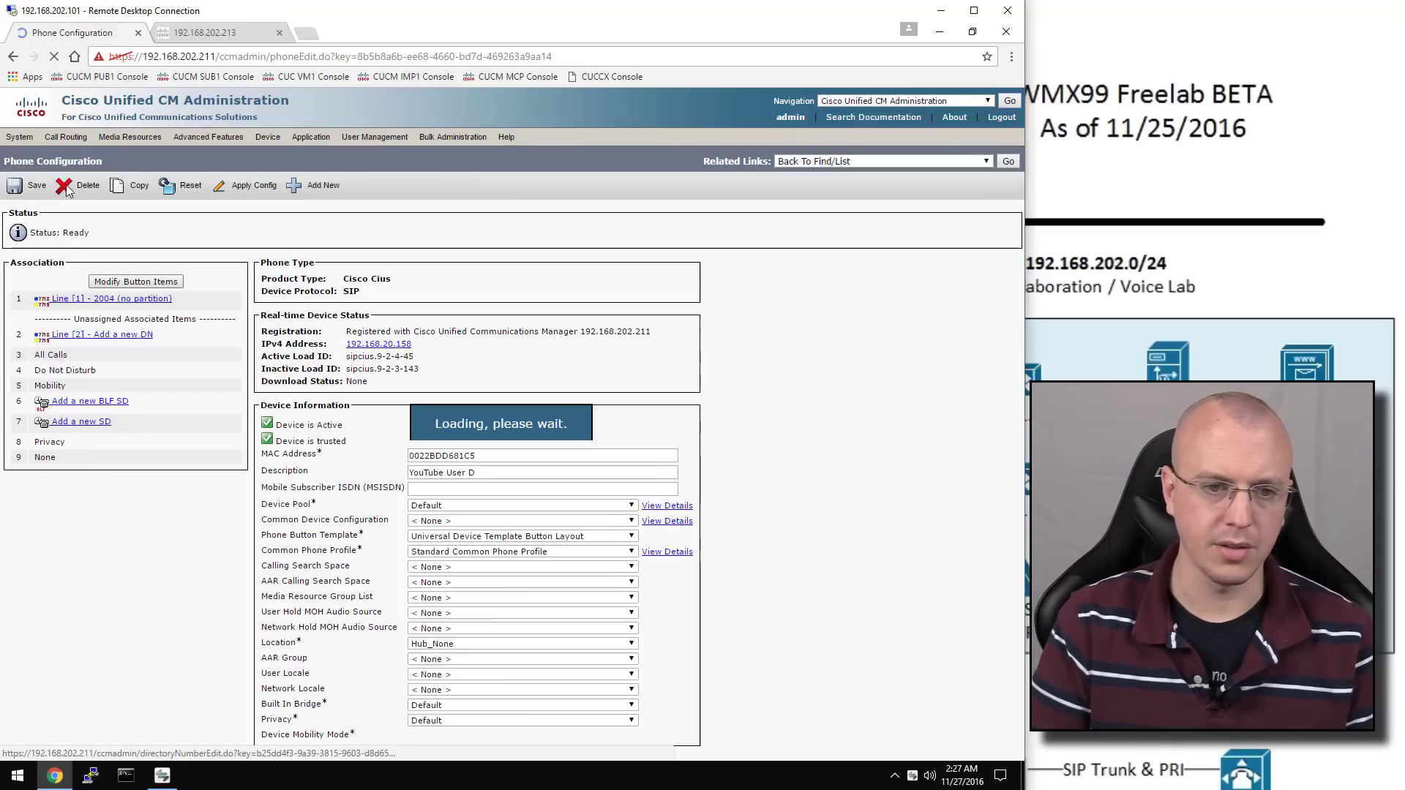
{"action": "left_click", "coordinate": [117, 302]}
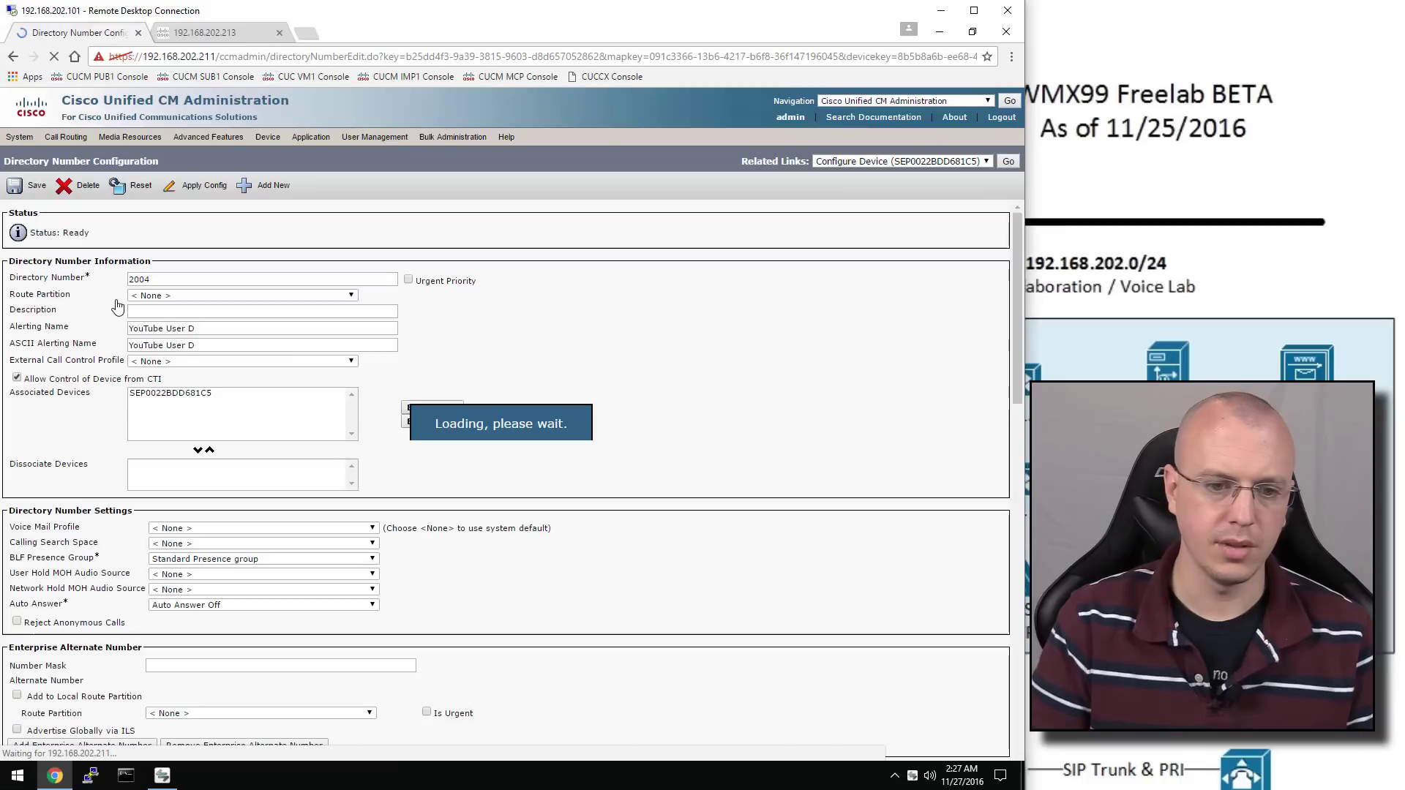
{"action": "scroll", "coordinate": [188, 361], "scroll_direction": "down", "scroll_amount": 2}
{"action": "scroll", "coordinate": [188, 362], "scroll_direction": "down", "scroll_amount": 7}
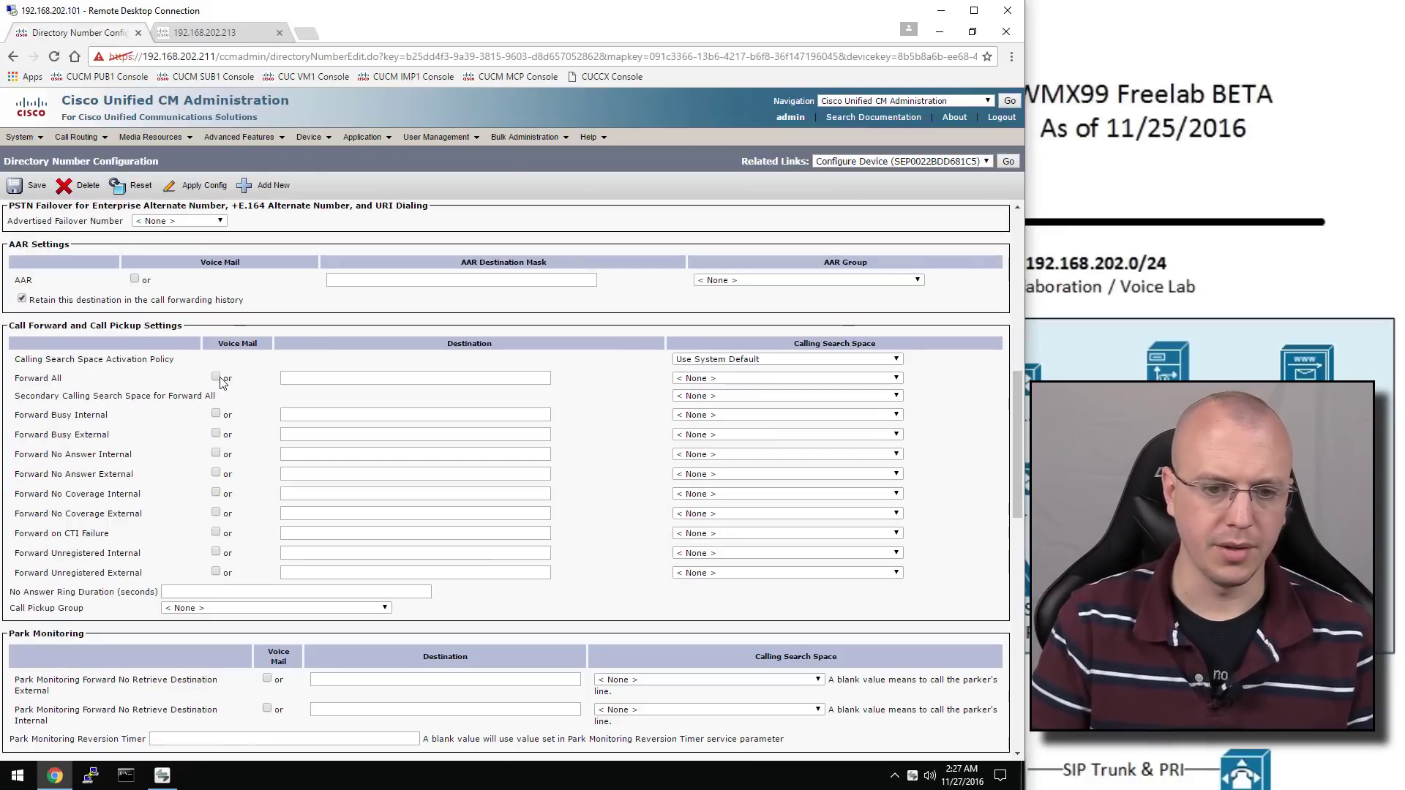
{"action": "left_click", "coordinate": [216, 414]}
{"action": "left_click", "coordinate": [216, 434]}
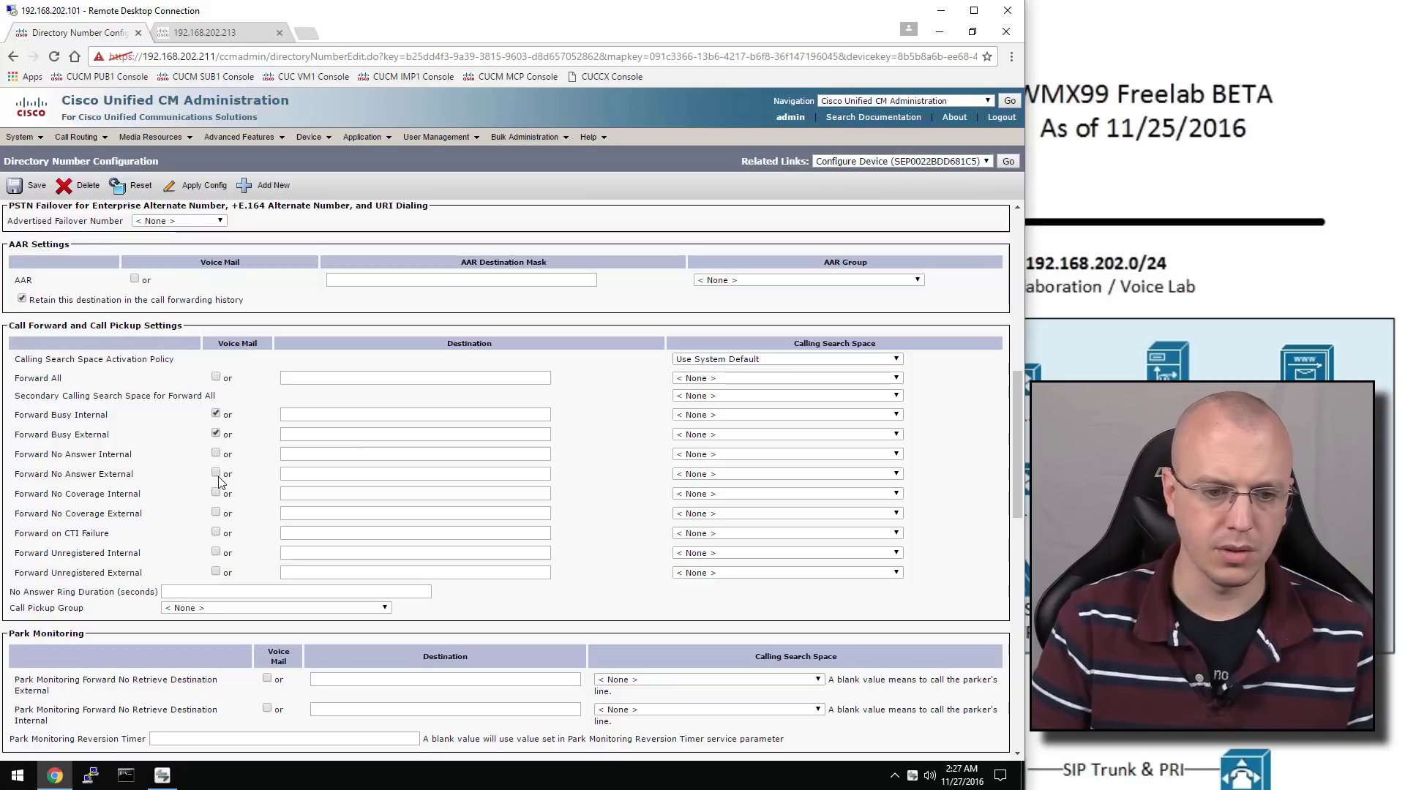
{"action": "left_click", "coordinate": [216, 454]}
{"action": "left_click", "coordinate": [216, 474]}
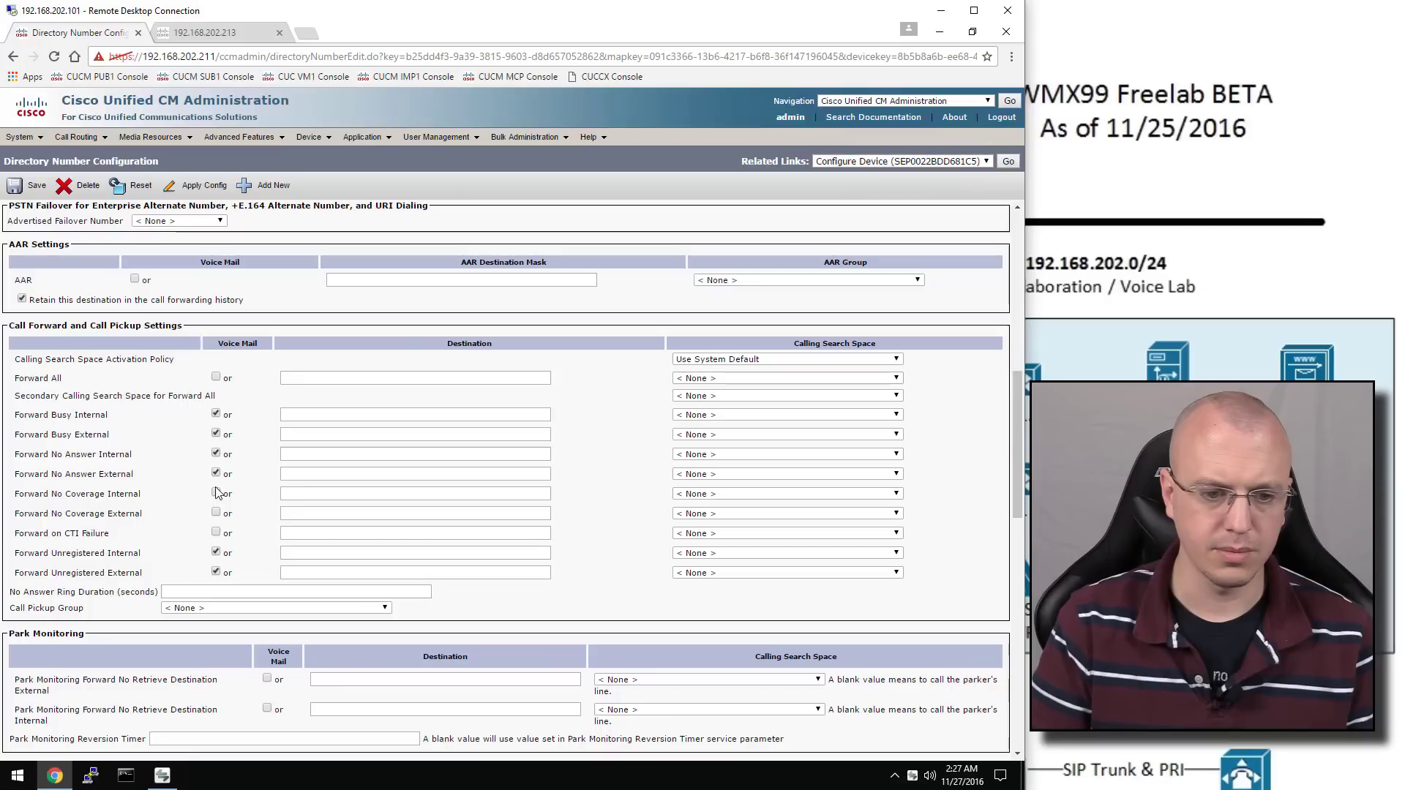
{"action": "left_click", "coordinate": [216, 533]}
{"action": "left_click", "coordinate": [216, 513]}
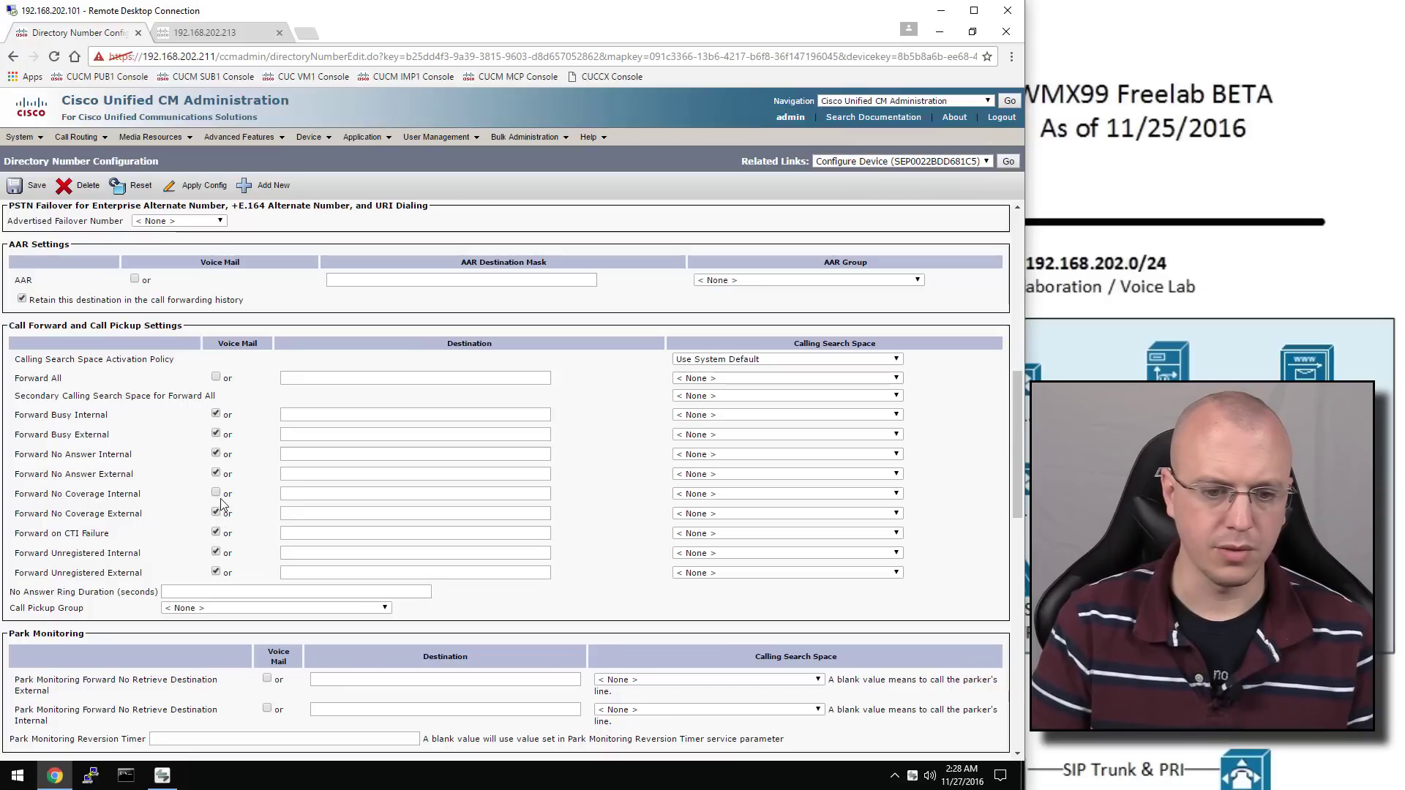
{"action": "left_click", "coordinate": [216, 493]}
Set the line's Busy Trigger to 1, save, and return to the phone list
{"action": "scroll", "coordinate": [370, 351], "scroll_direction": "down", "scroll_amount": 6}
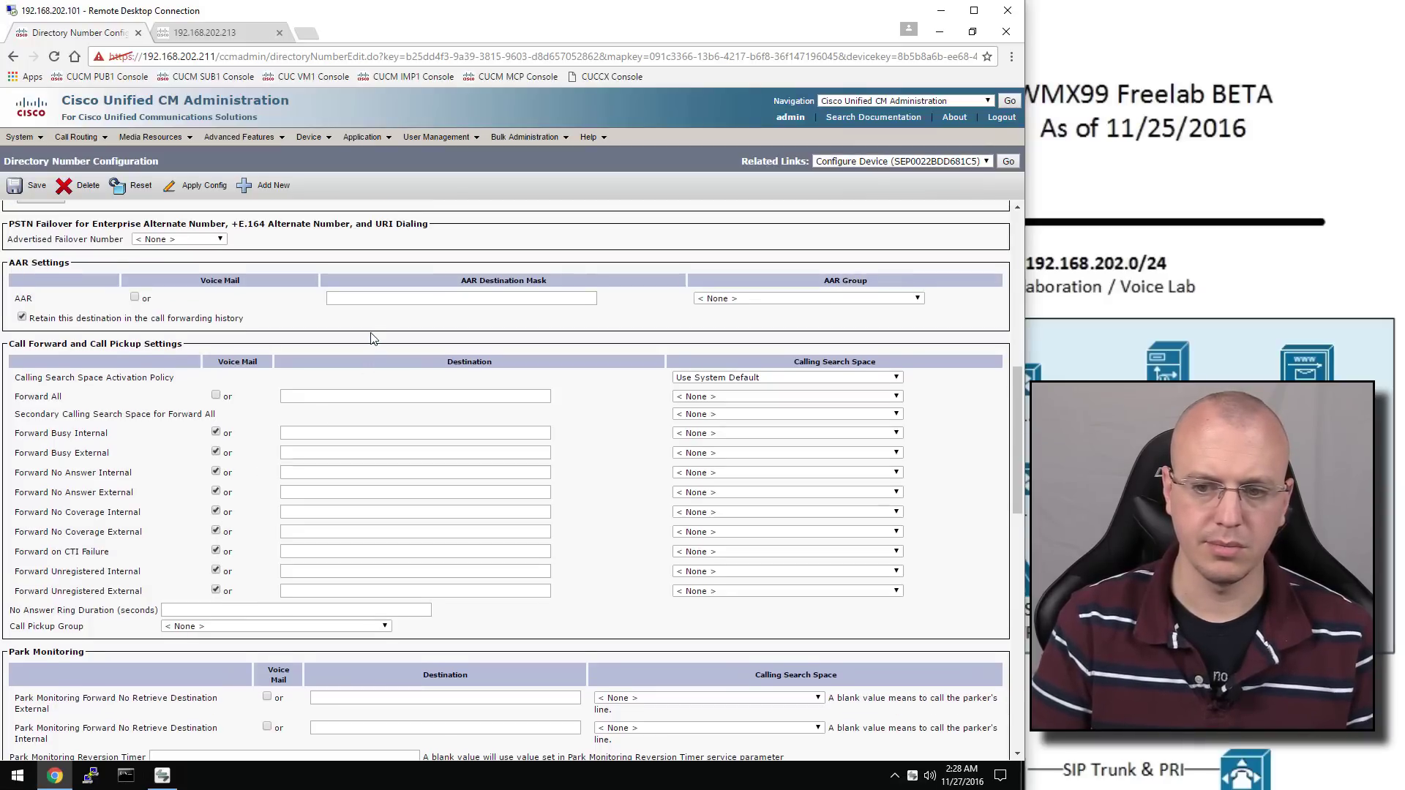
{"action": "scroll", "coordinate": [379, 342], "scroll_direction": "down", "scroll_amount": 4}
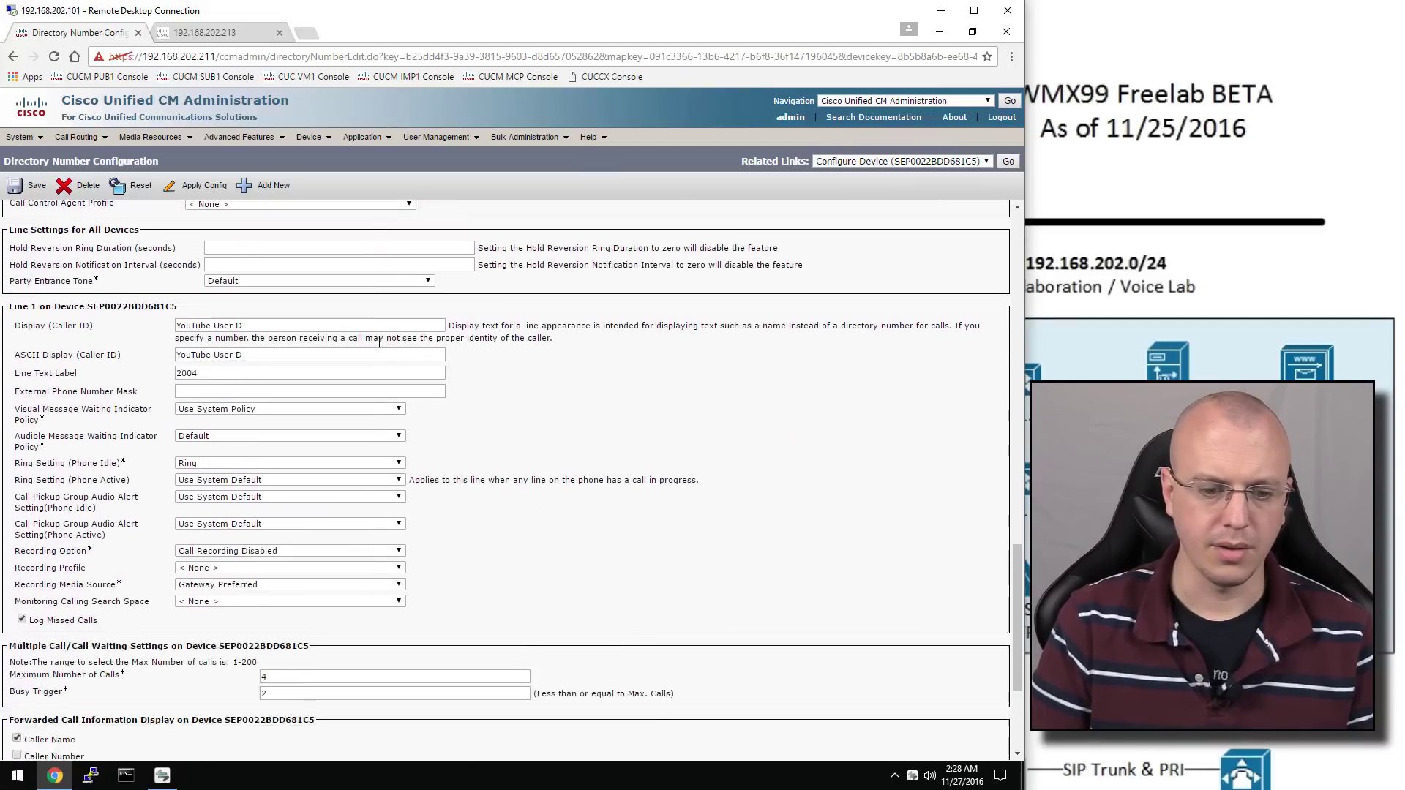
{"action": "left_click", "coordinate": [285, 602]}
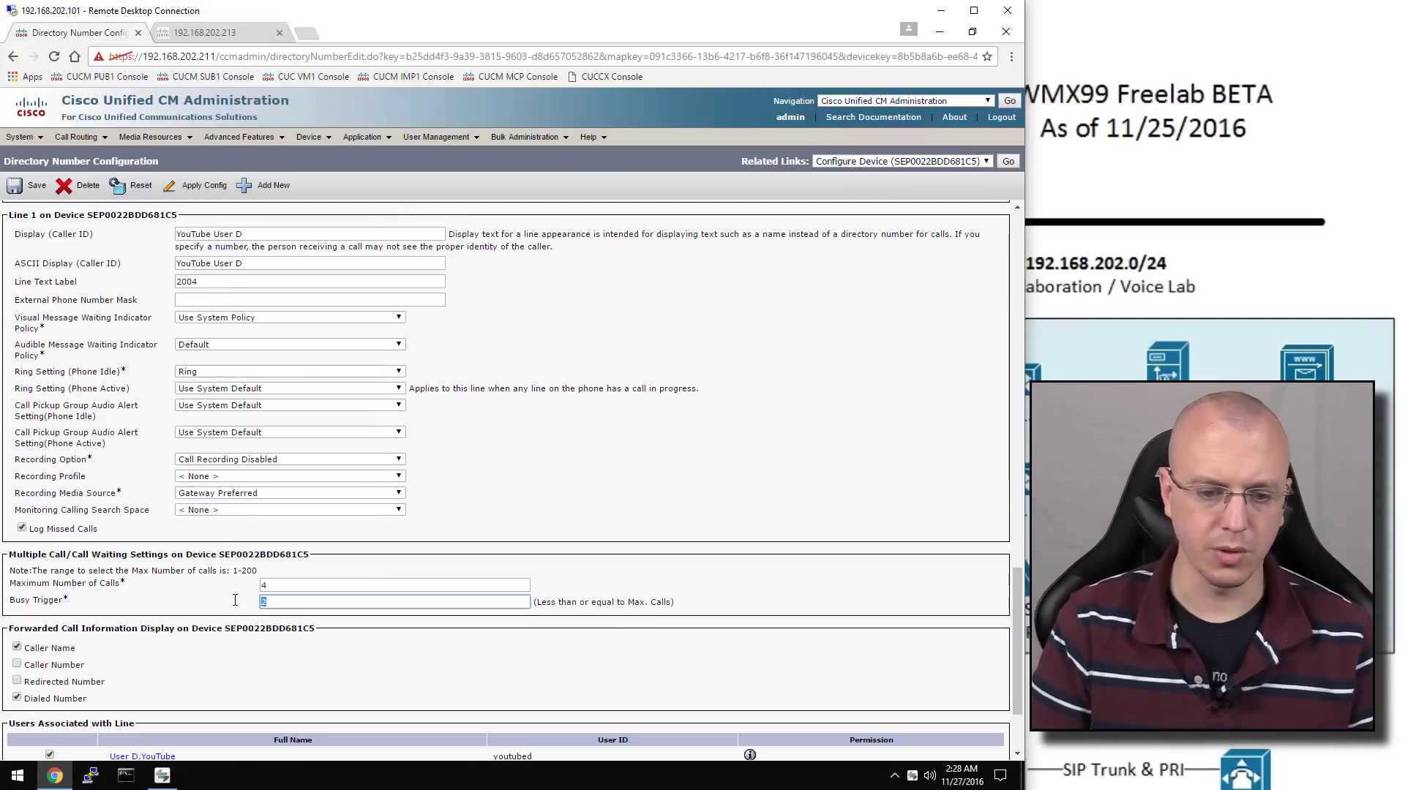
{"action": "key", "text": "BackSpace"}
{"action": "type", "text": "1"}
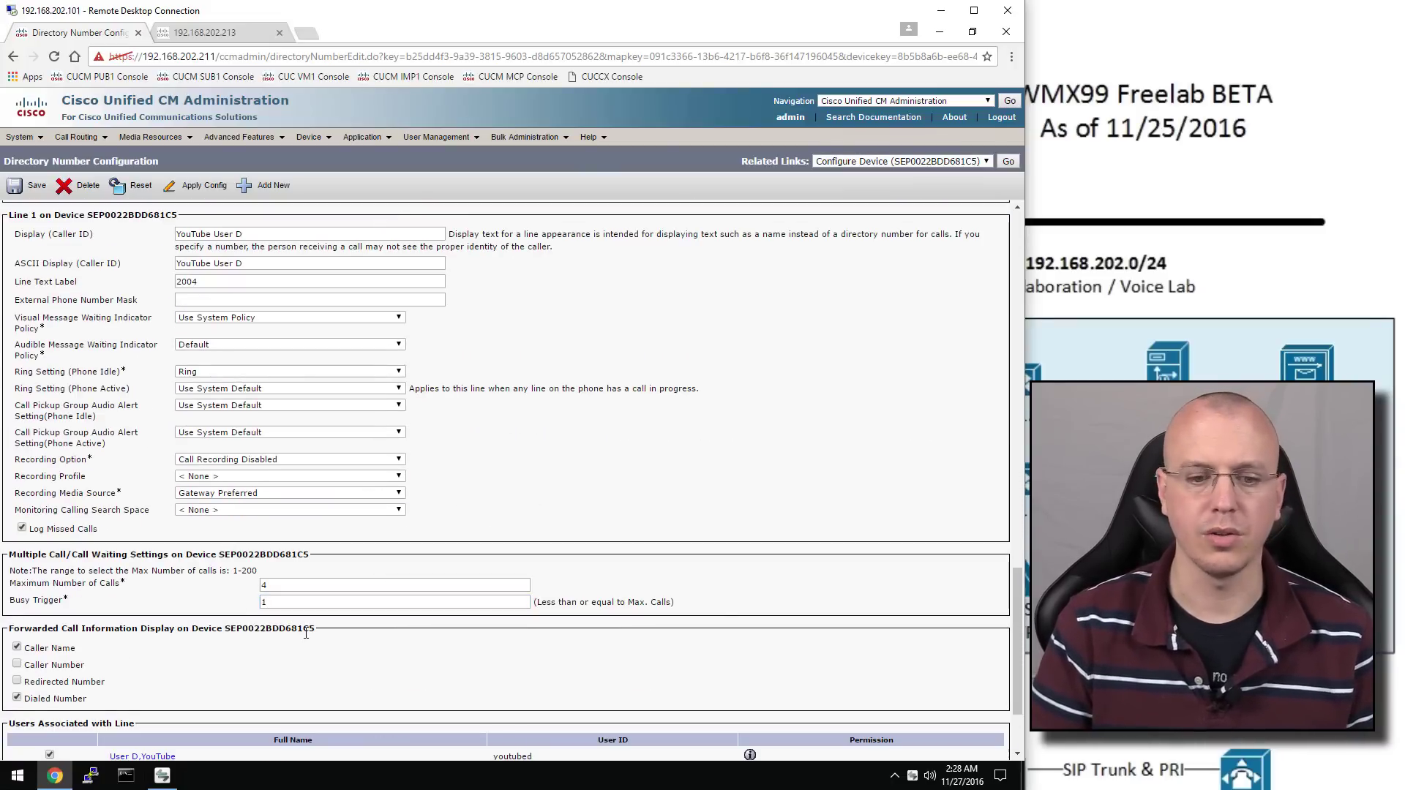
{"action": "scroll", "coordinate": [314, 501], "scroll_direction": "down", "scroll_amount": 2}
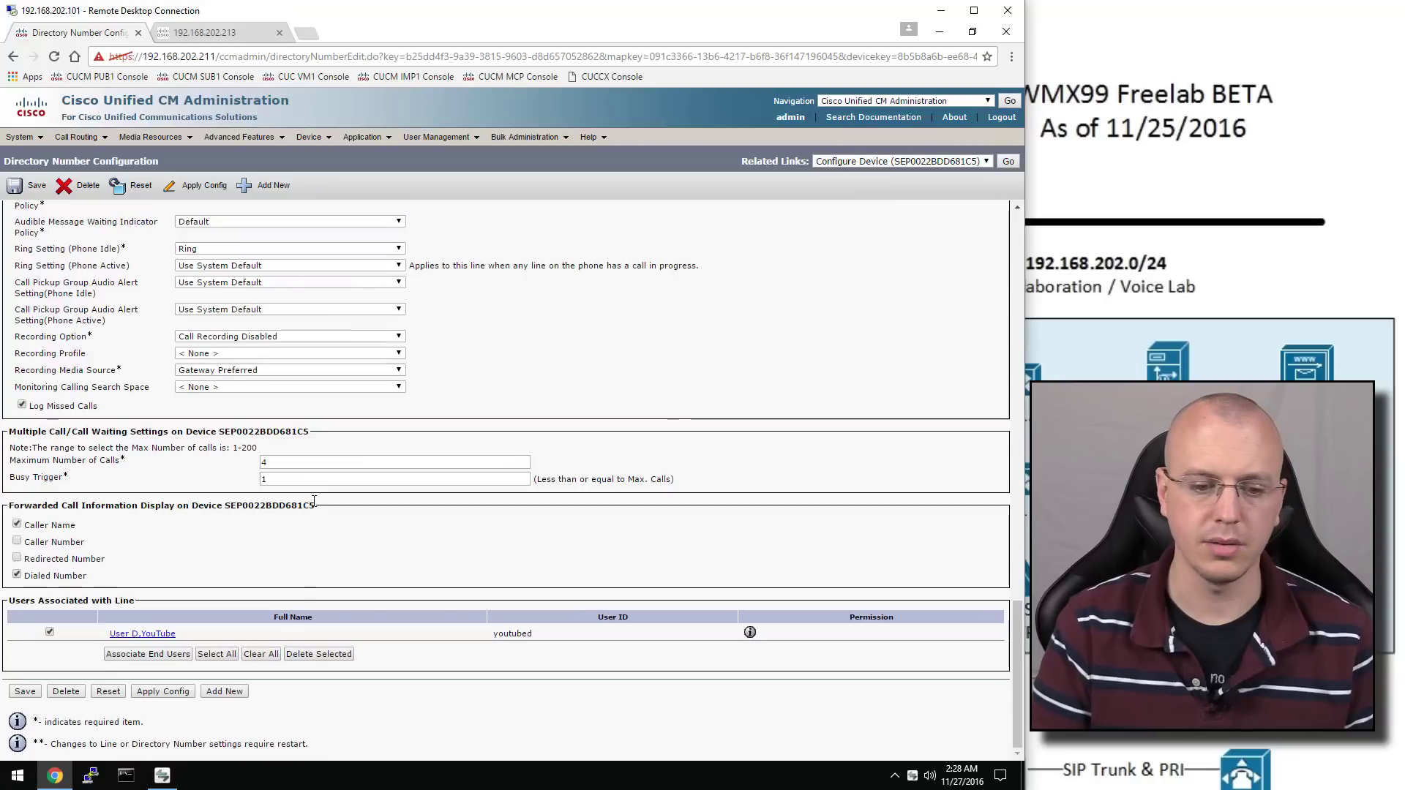
{"action": "left_click", "coordinate": [33, 691]}
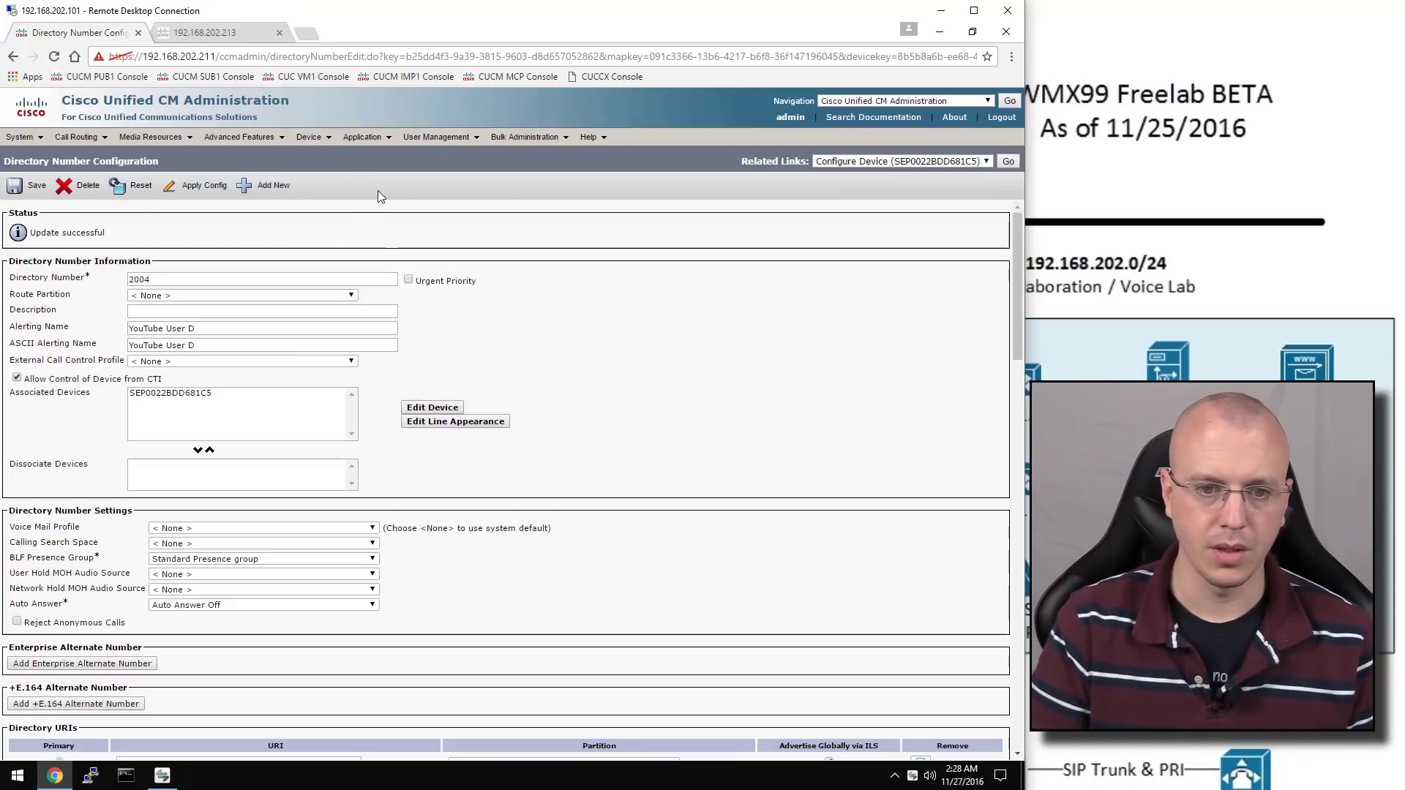
{"action": "mouse_move", "coordinate": [302, 143]}
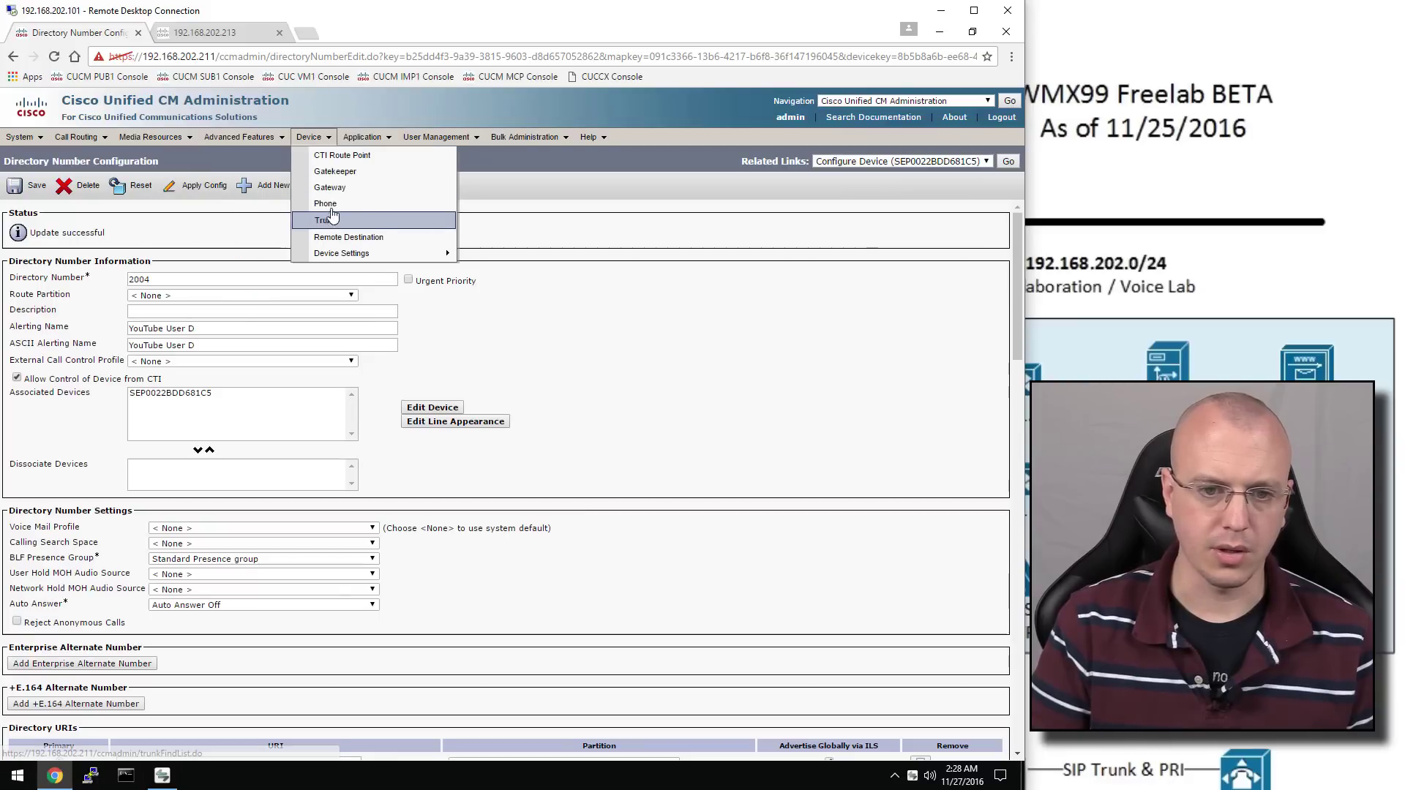
{"action": "left_click", "coordinate": [311, 205]}
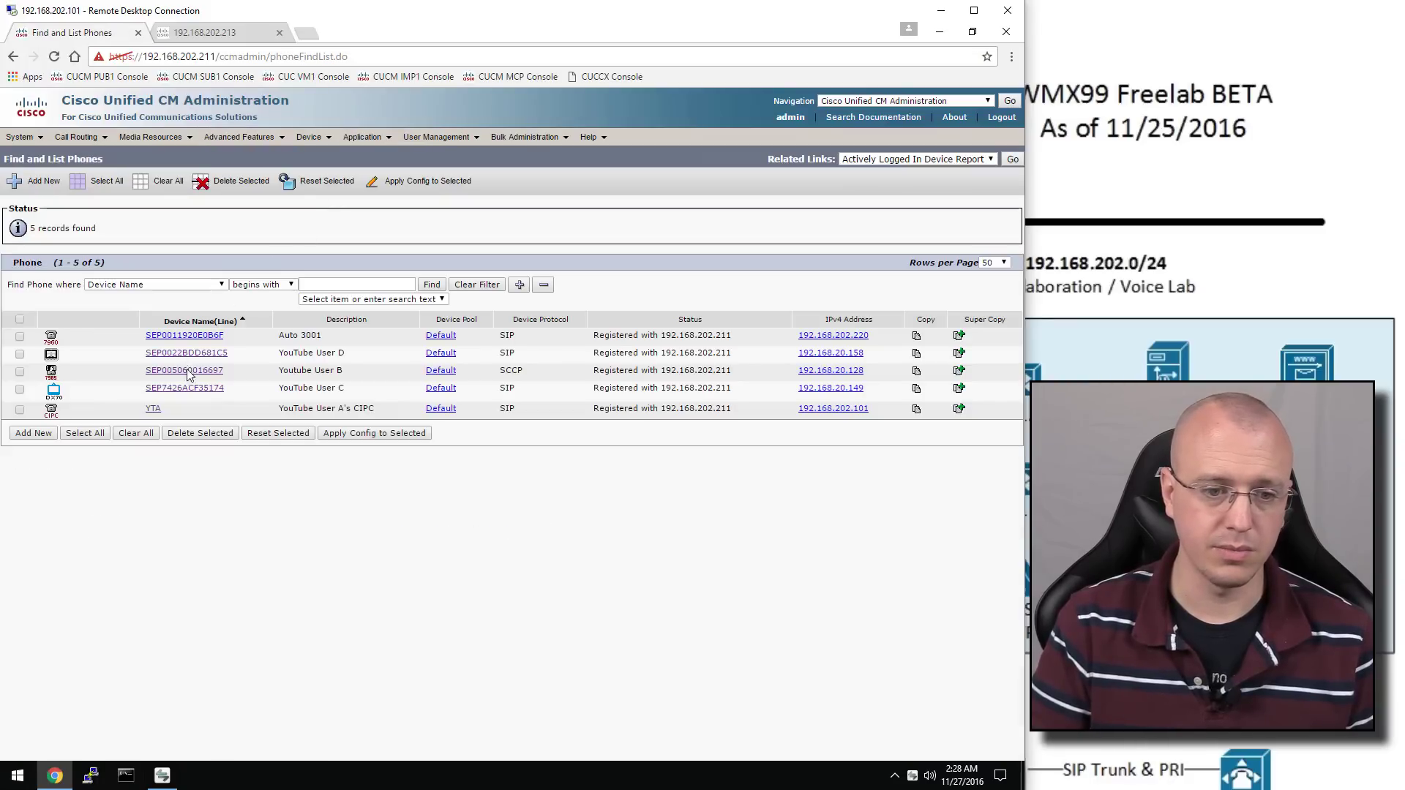
On the 7985's line 2002, send forward-all, busy, no-answer, unregistered and no-coverage internal calls to voicemail
{"action": "left_click", "coordinate": [189, 373]}
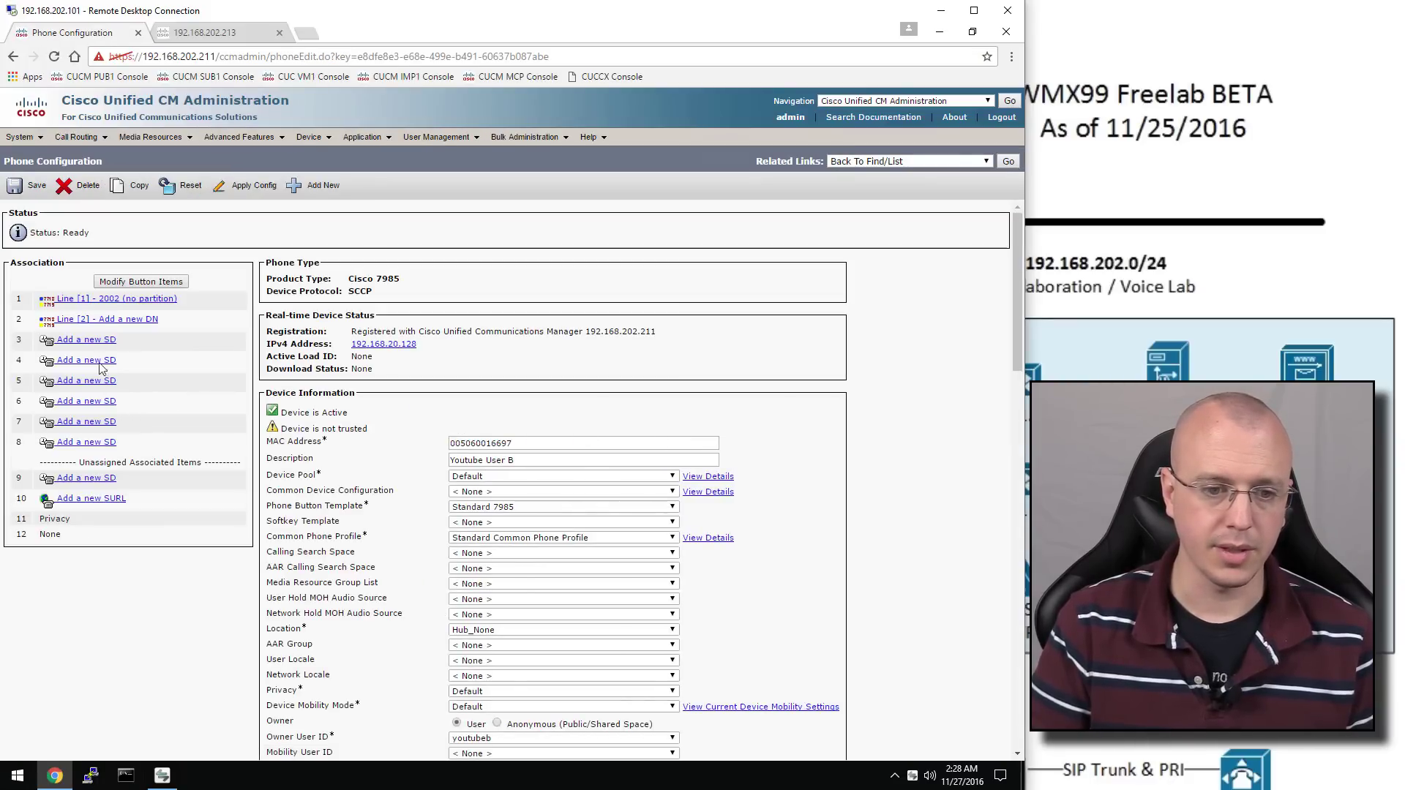
{"action": "left_click", "coordinate": [114, 300]}
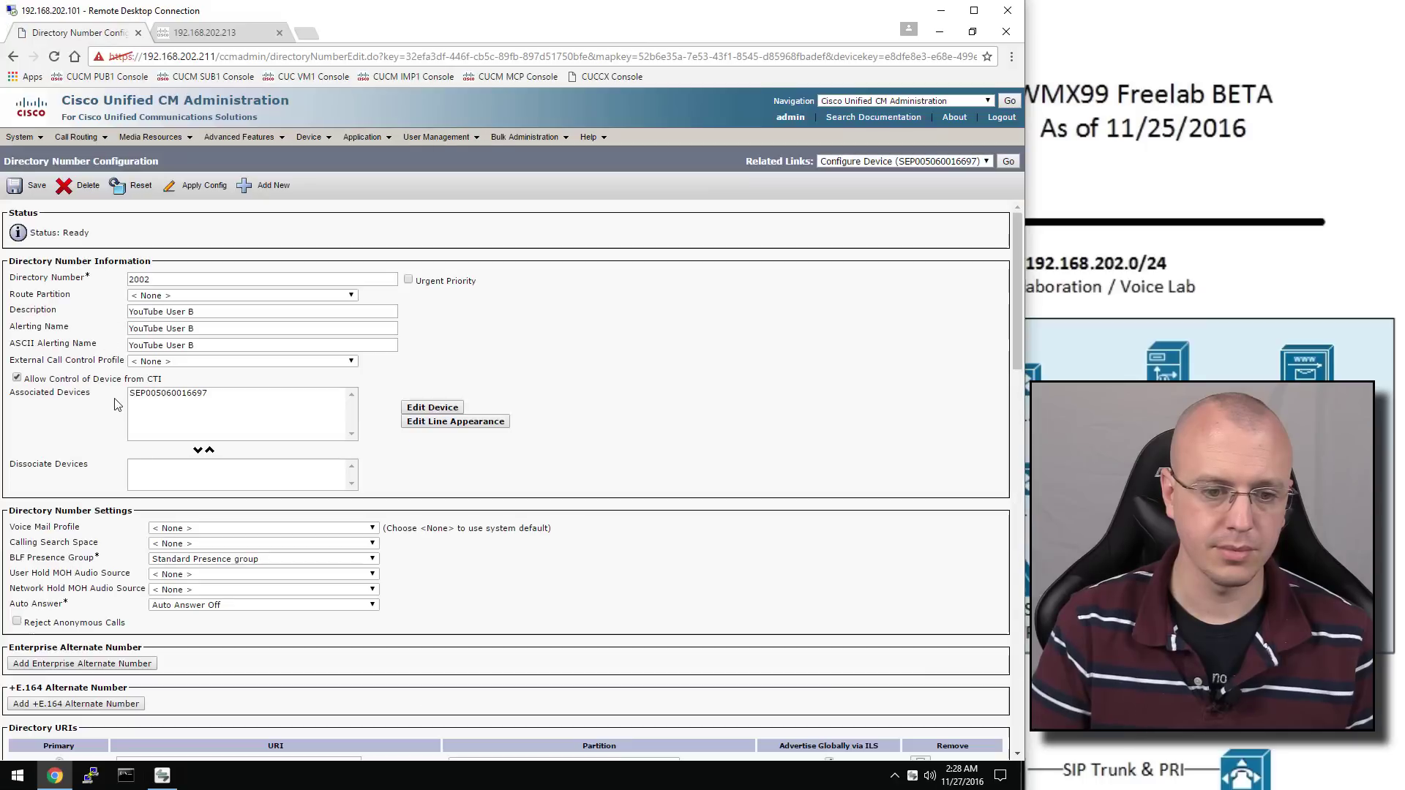
{"action": "scroll", "coordinate": [123, 412], "scroll_direction": "down", "scroll_amount": 3}
{"action": "scroll", "coordinate": [123, 412], "scroll_direction": "down", "scroll_amount": 3}
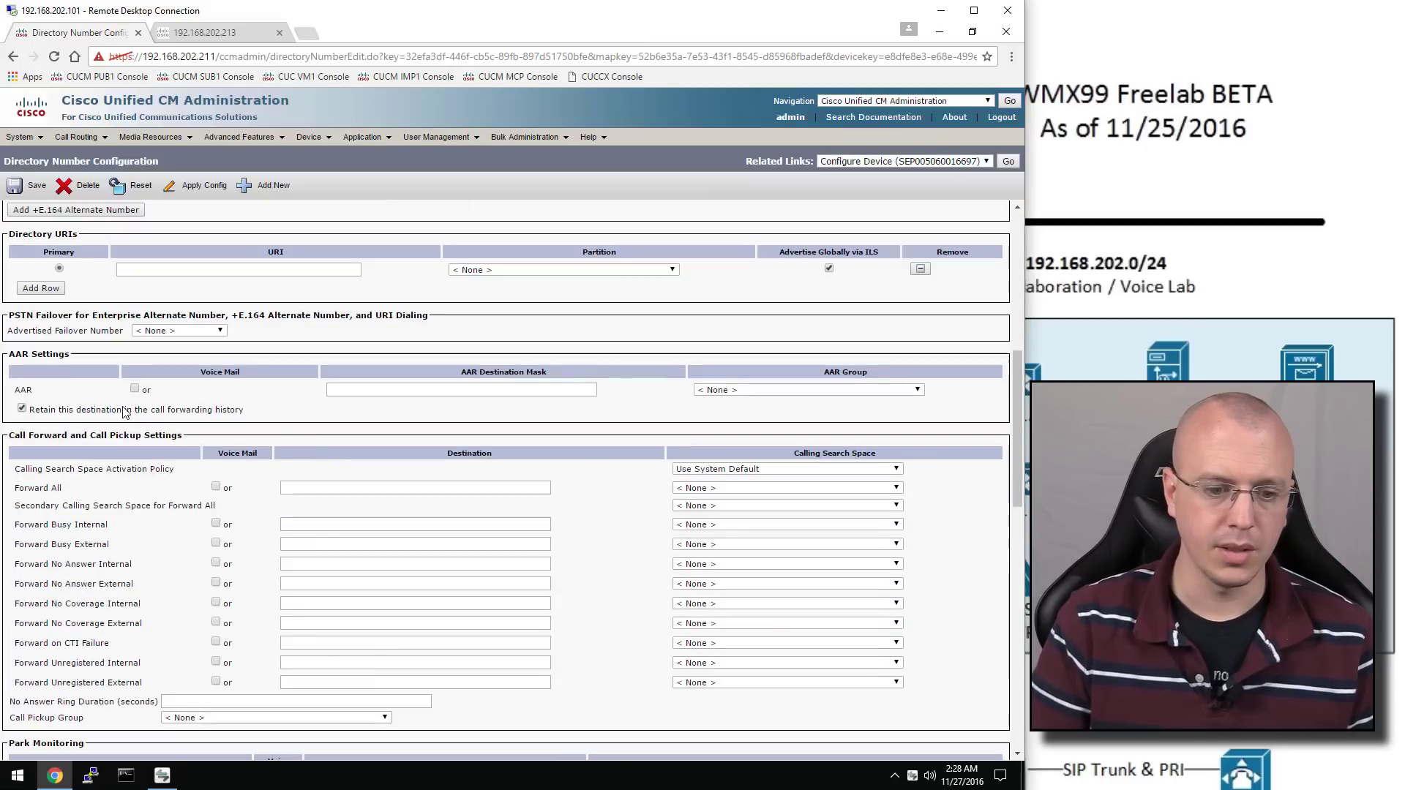
{"action": "left_click", "coordinate": [215, 486]}
{"action": "left_click", "coordinate": [216, 524]}
{"action": "left_click", "coordinate": [215, 543]}
{"action": "left_click", "coordinate": [216, 563]}
{"action": "left_click", "coordinate": [216, 583]}
{"action": "left_click", "coordinate": [215, 662]}
{"action": "left_click", "coordinate": [215, 682]}
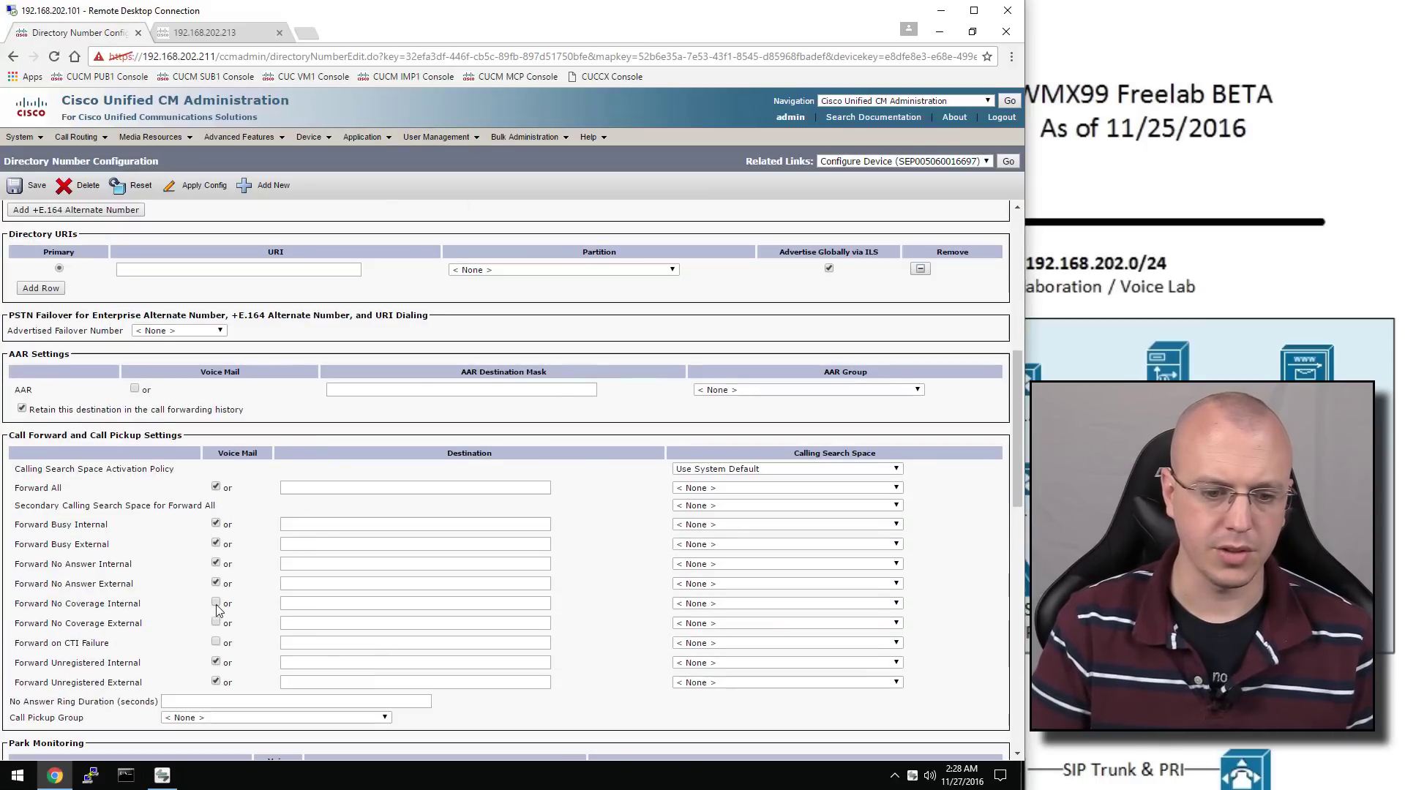
{"action": "left_click", "coordinate": [216, 603]}
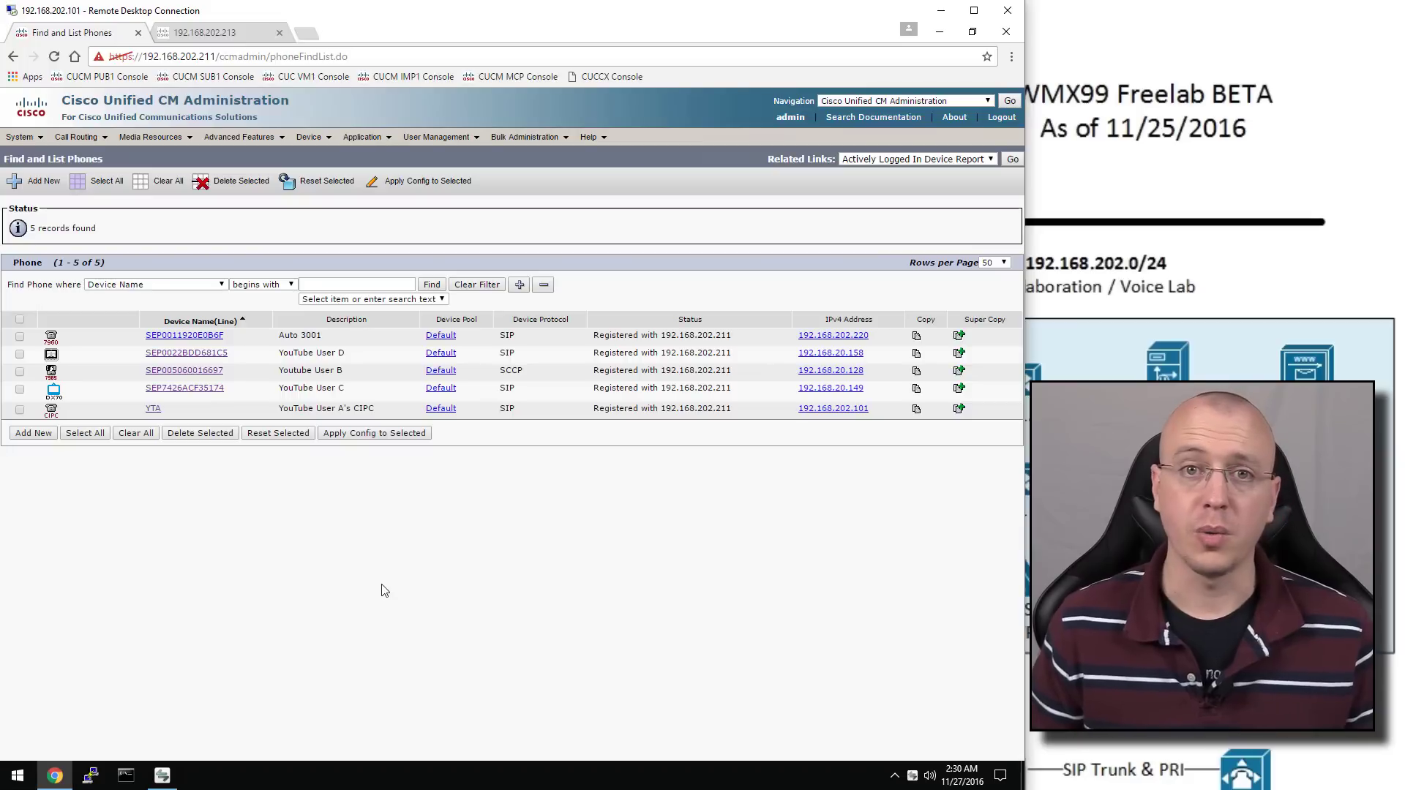
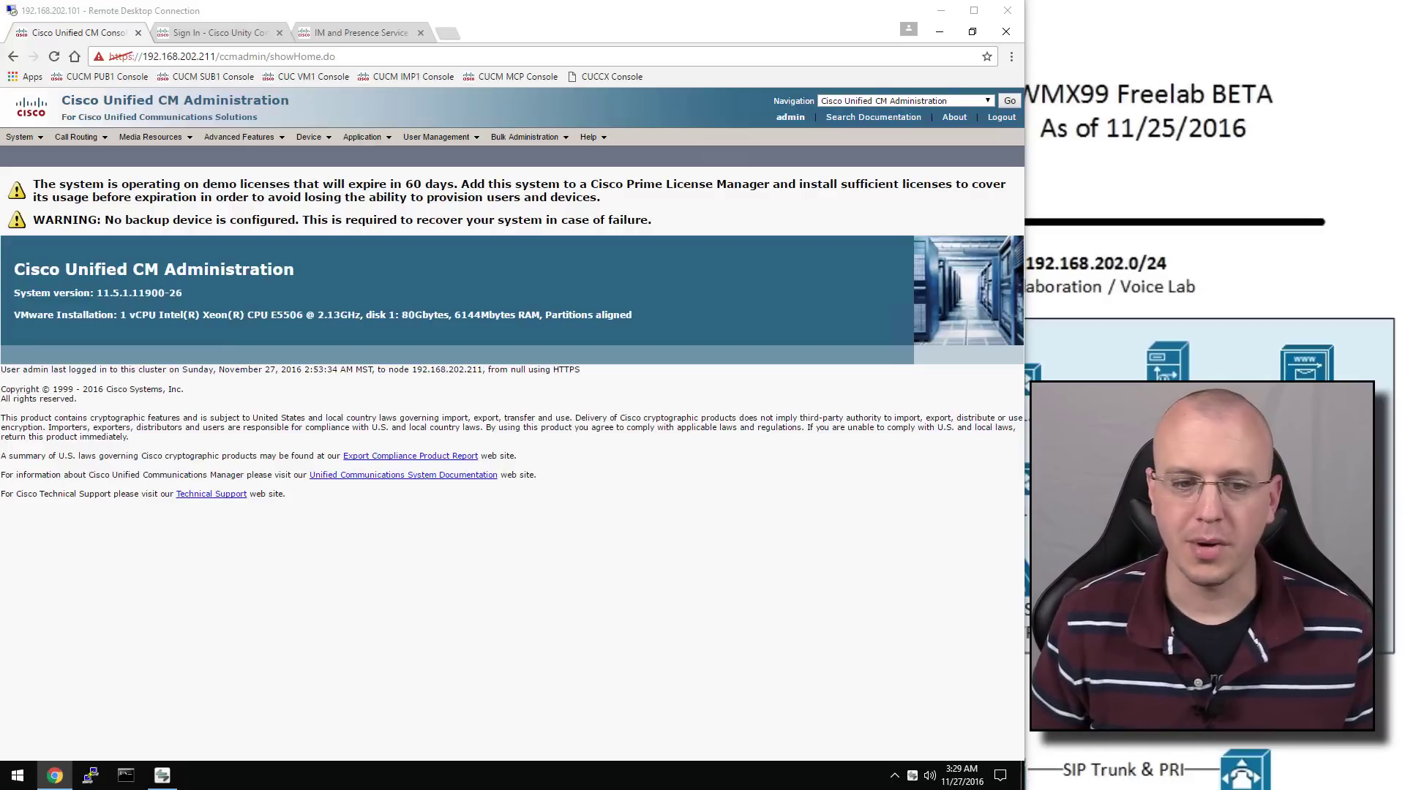
Check the Unity Connection and IM and Presence tabs, then switch CUCM to Cisco Unified Serviceability
{"action": "left_click", "coordinate": [245, 32]}
{"action": "left_click", "coordinate": [340, 33]}
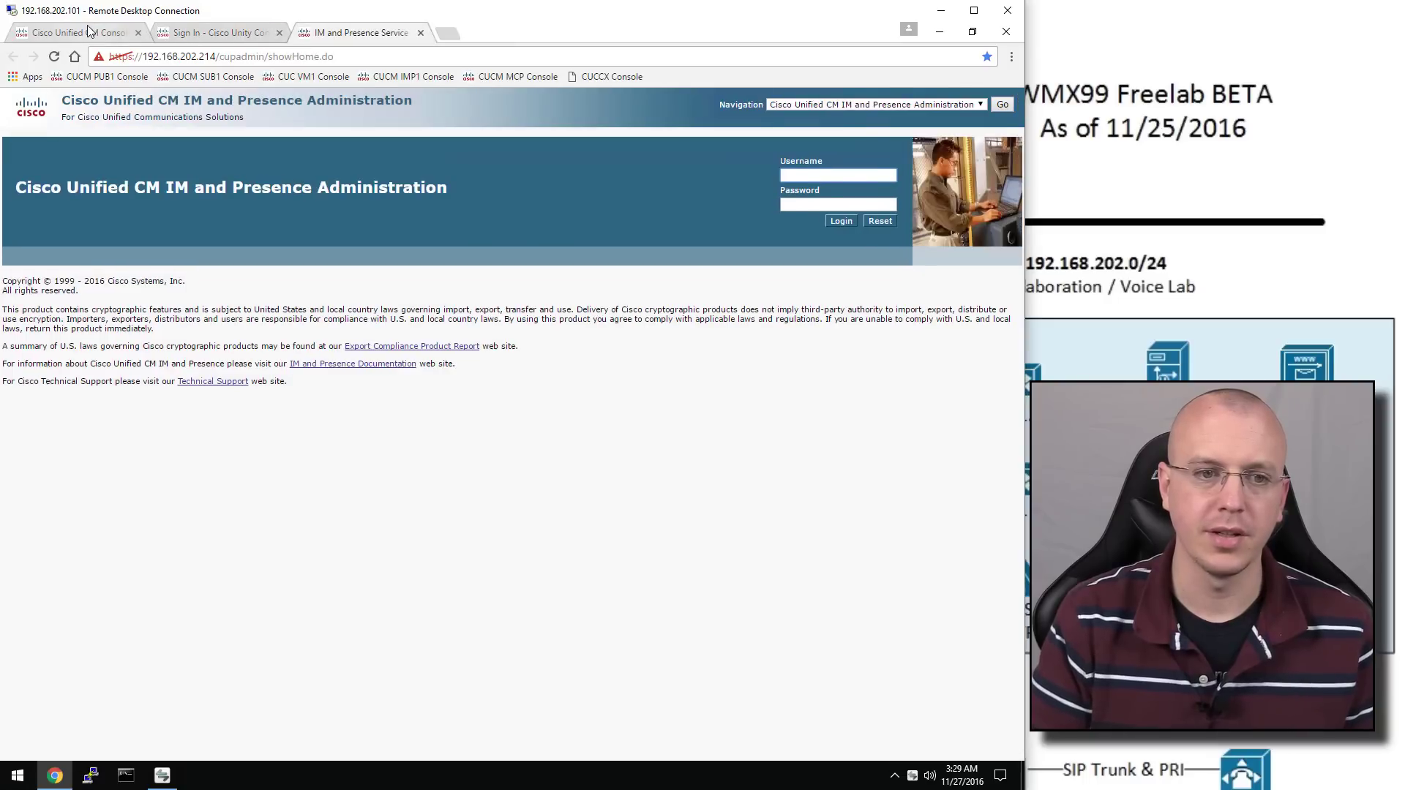
{"action": "left_click", "coordinate": [88, 31]}
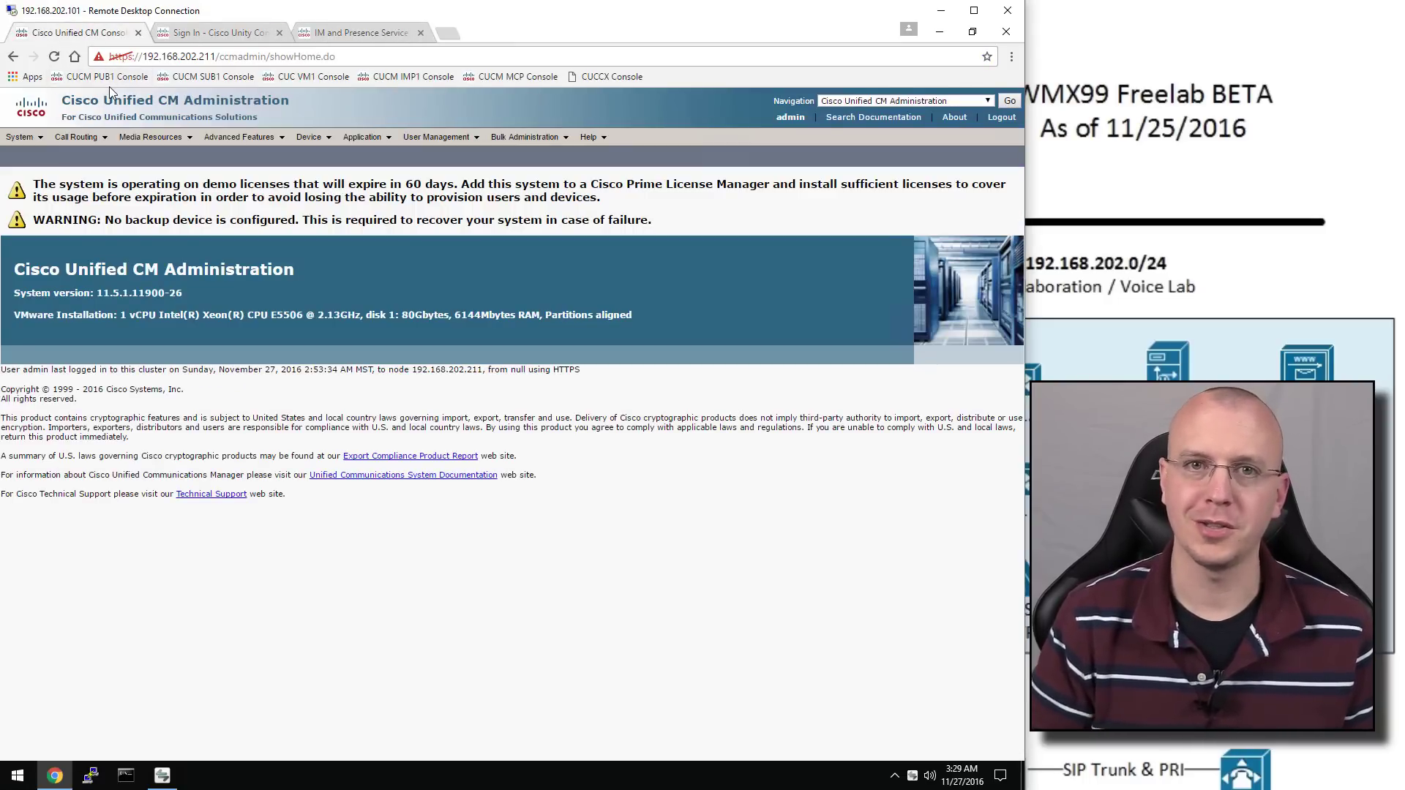
{"action": "left_click", "coordinate": [918, 103]}
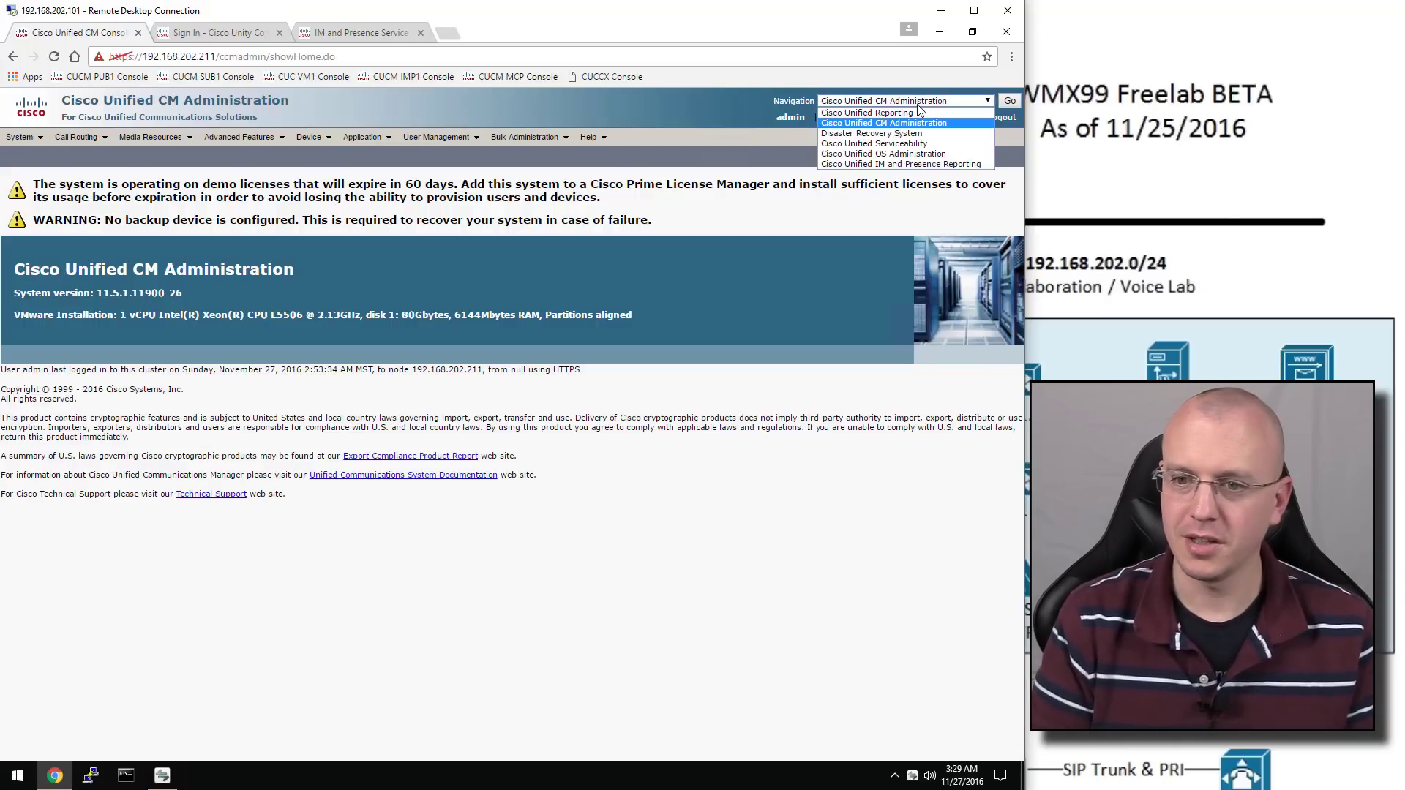
{"action": "left_click", "coordinate": [941, 144]}
{"action": "left_click", "coordinate": [1009, 101]}
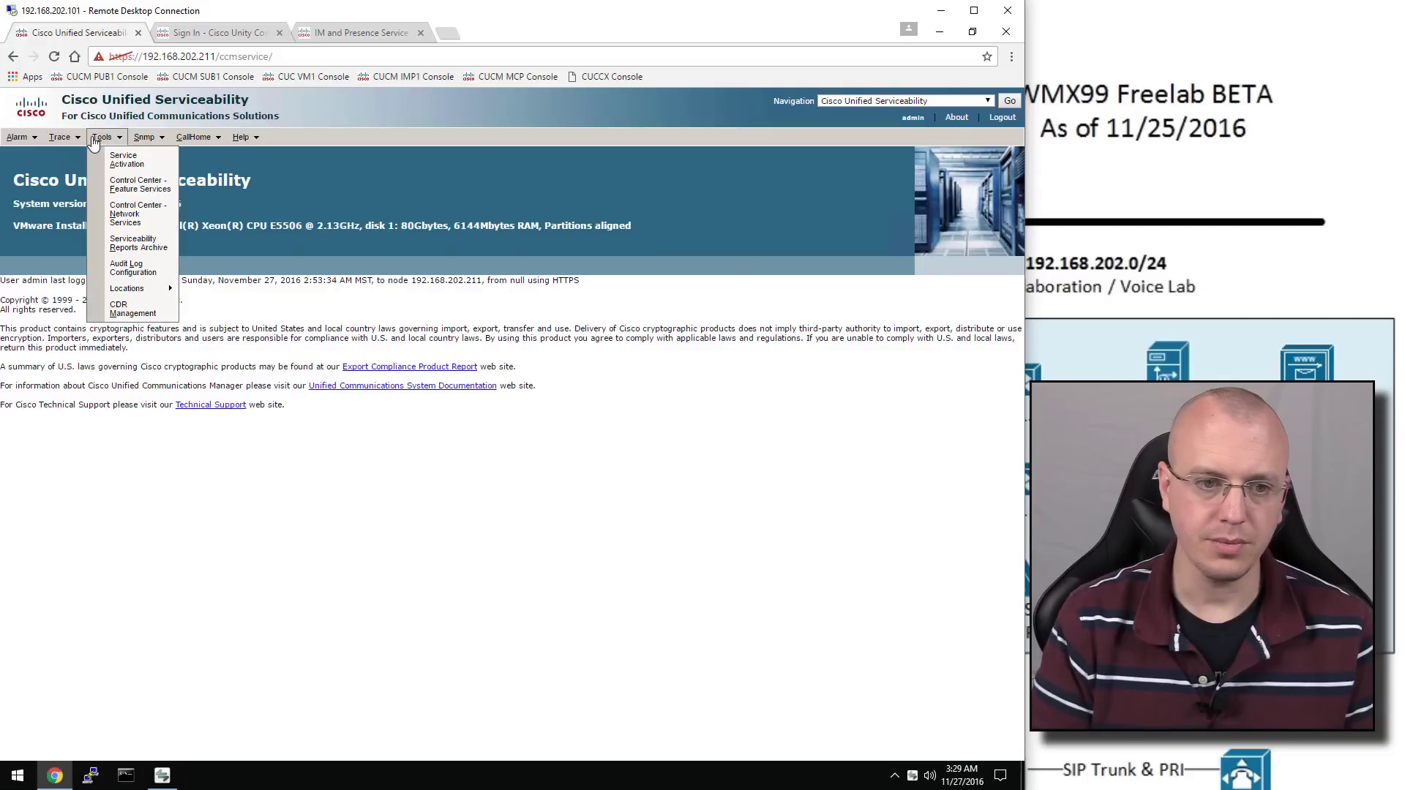
Load Service Activation for server 192.168.202.212 CUCM Voice/Video
{"action": "left_click", "coordinate": [126, 160]}
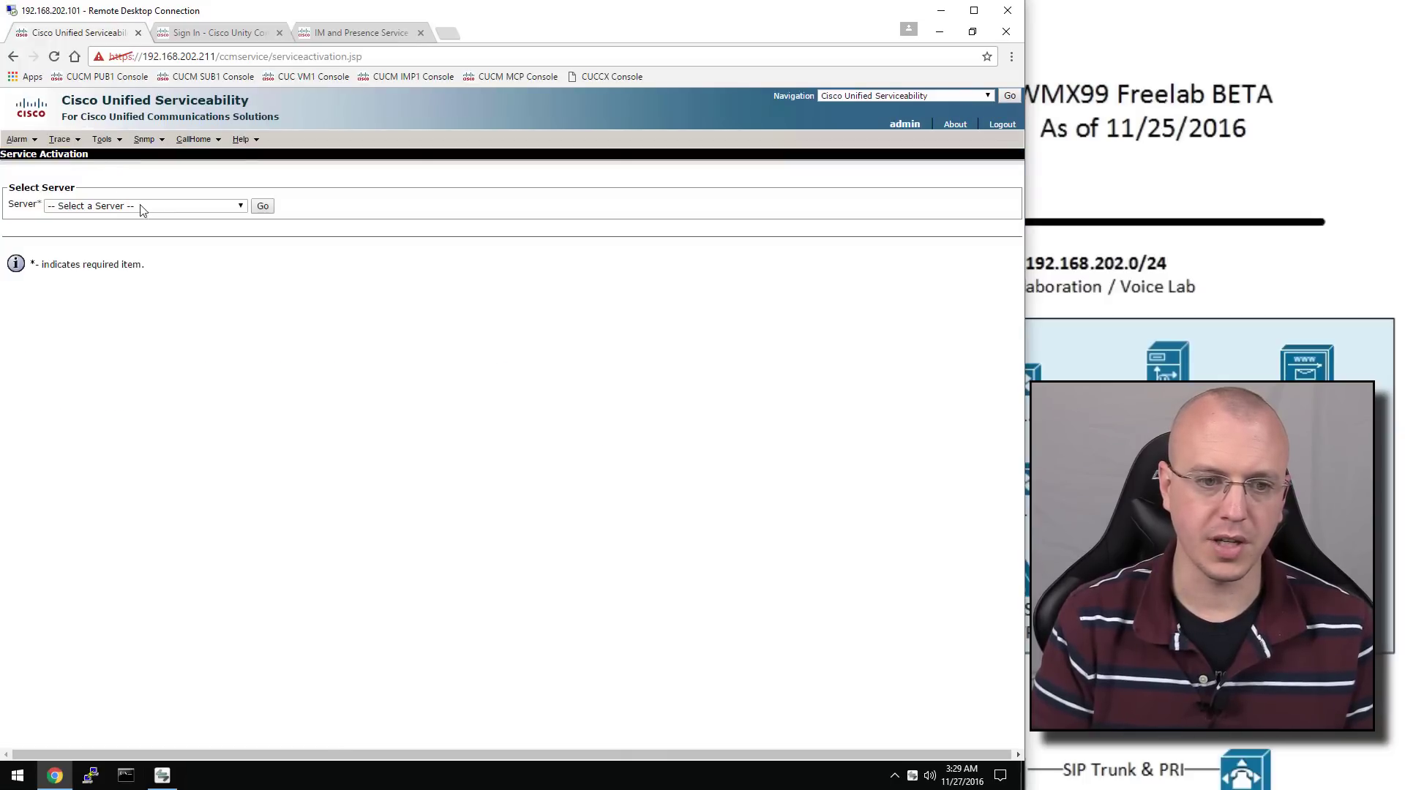
{"action": "left_click", "coordinate": [159, 207]}
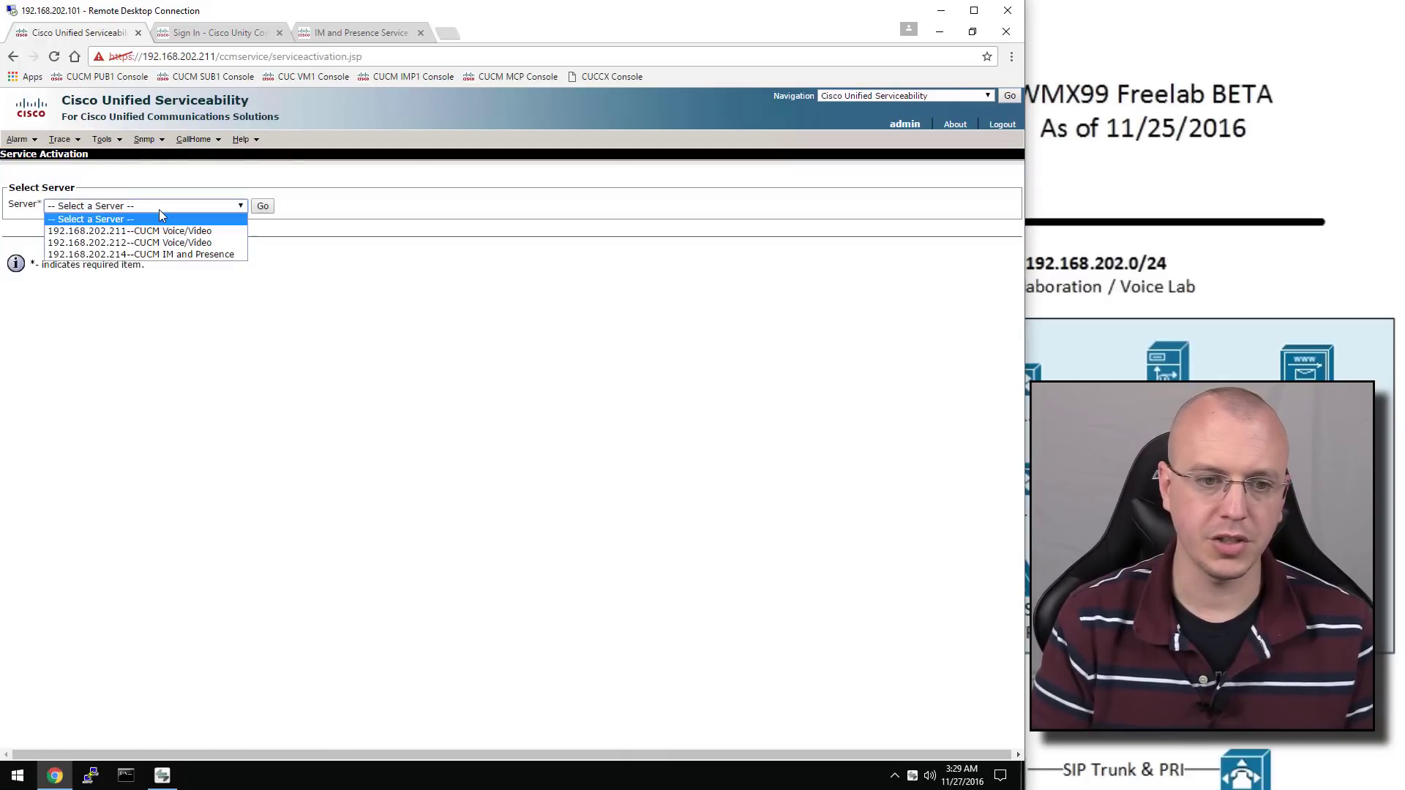
{"action": "left_click", "coordinate": [200, 244]}
{"action": "left_click", "coordinate": [262, 207]}
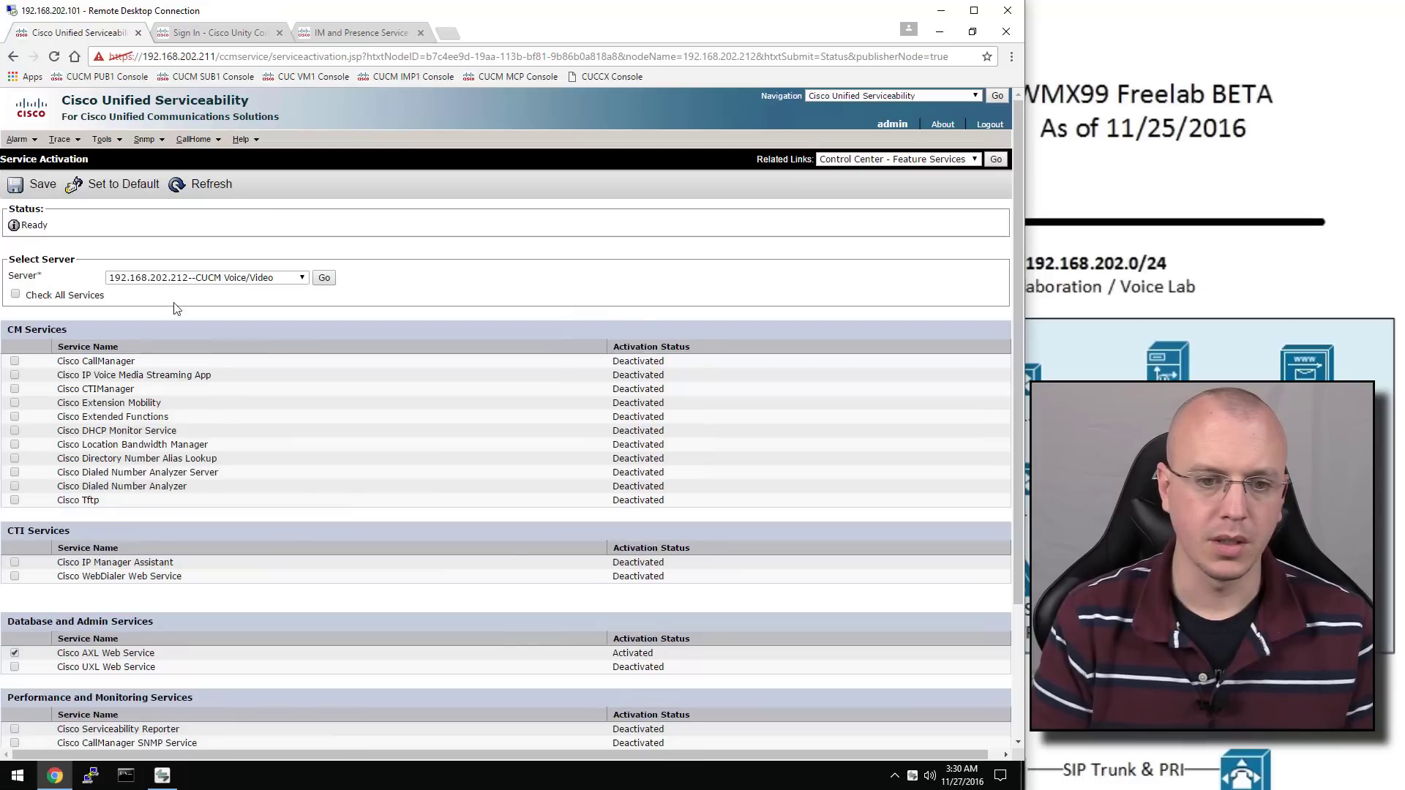
Activate Cisco CallManager (with CTIManager and Dialed Number Analyzer Server) and Cisco Tftp, and save
{"action": "left_click", "coordinate": [15, 361]}
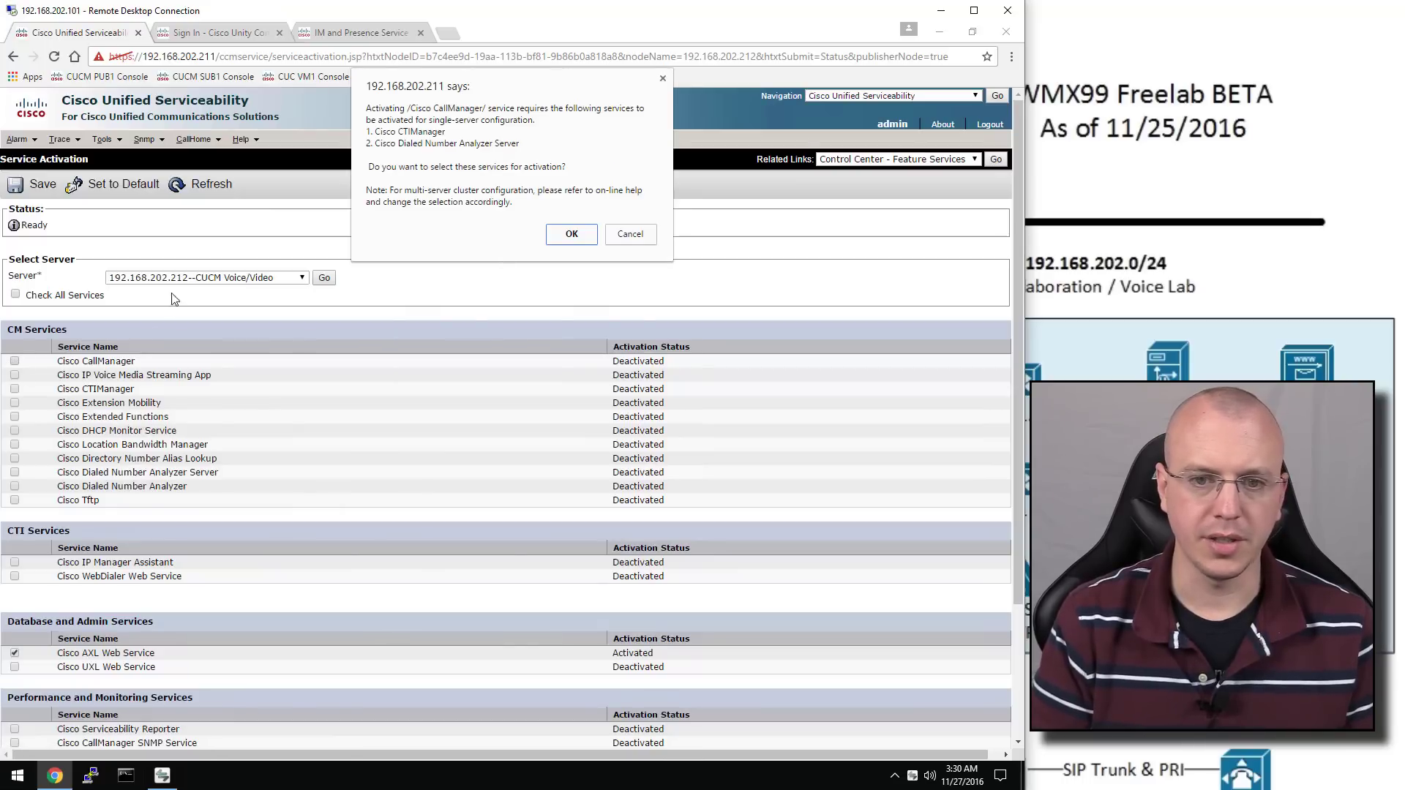
{"action": "left_click", "coordinate": [563, 234]}
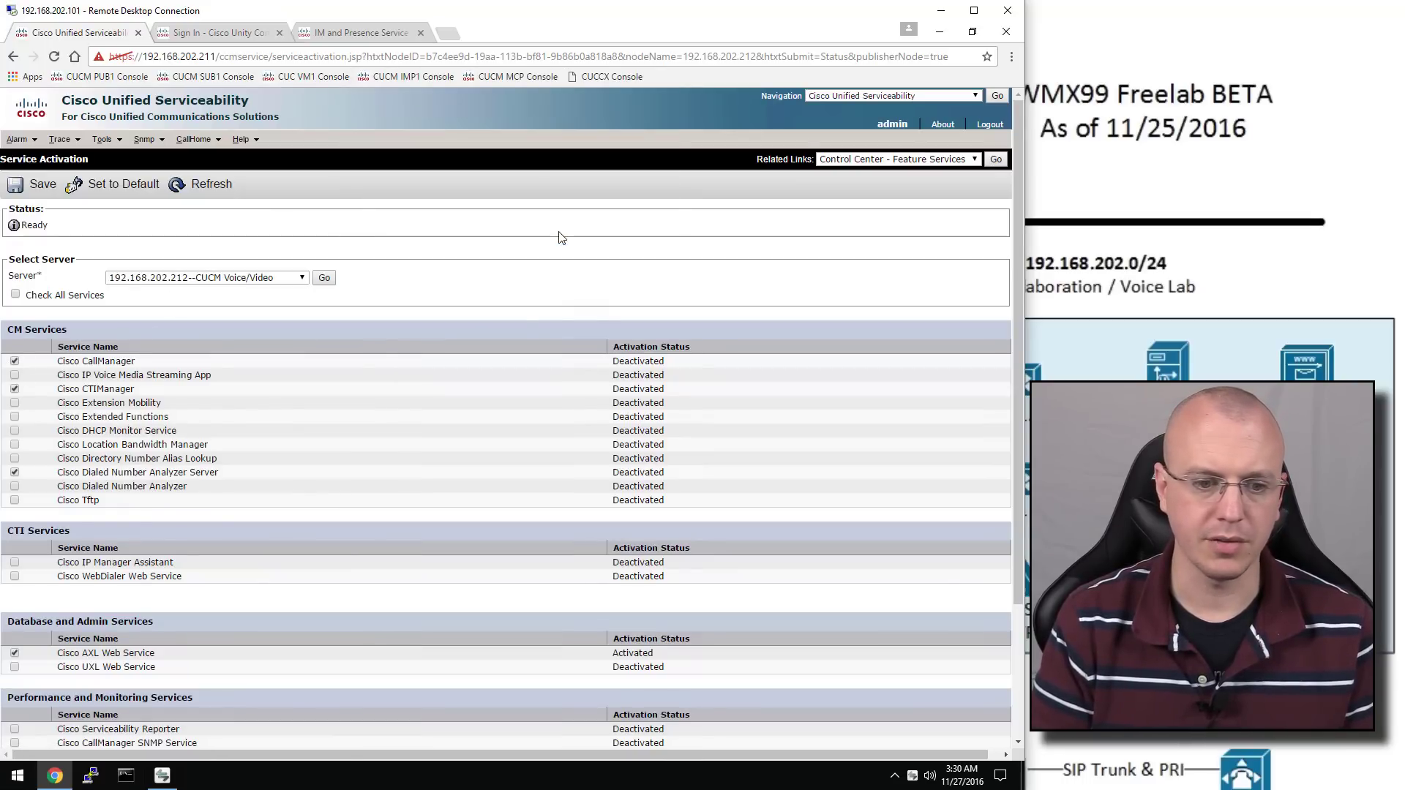
{"action": "left_click", "coordinate": [14, 502]}
{"action": "scroll", "coordinate": [91, 422], "scroll_direction": "down", "scroll_amount": 1}
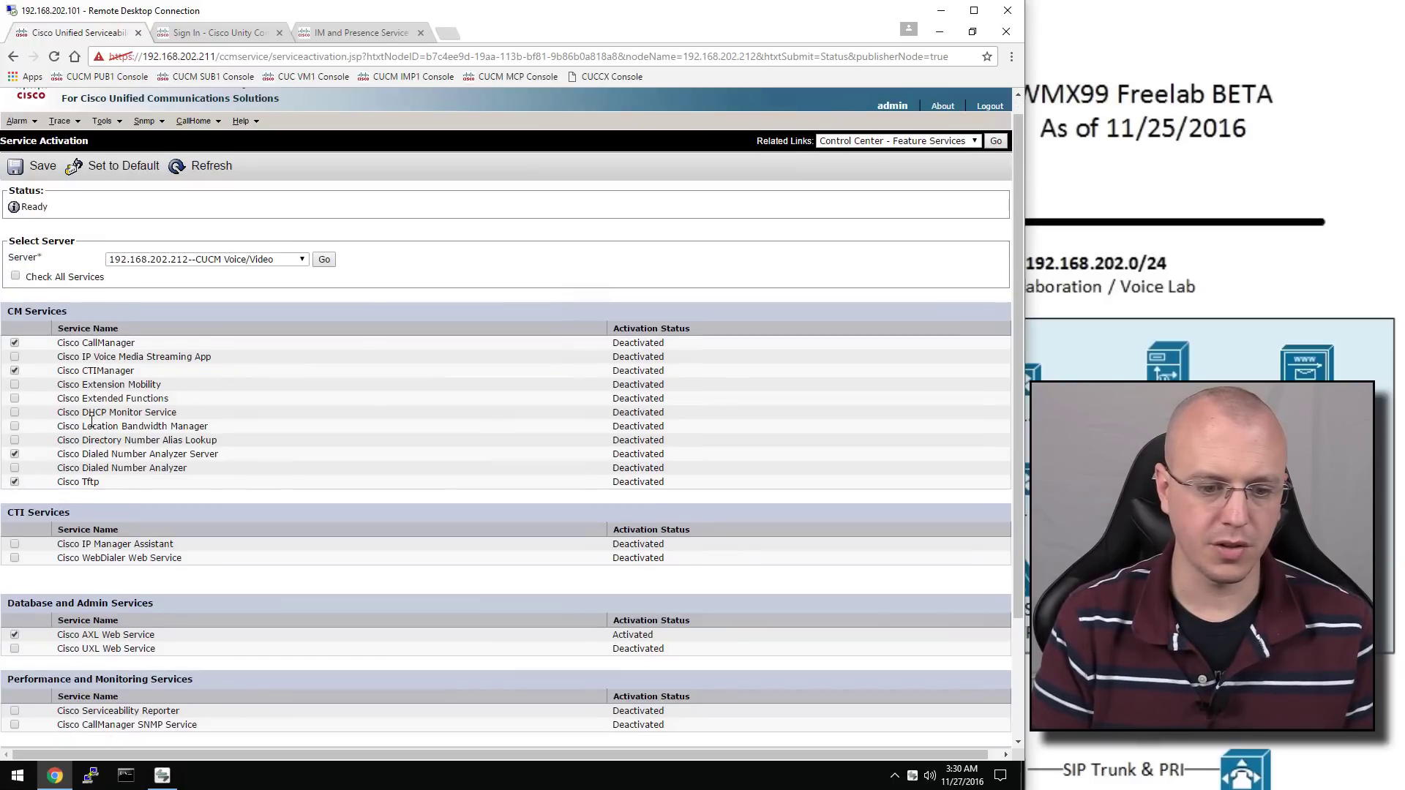
{"action": "scroll", "coordinate": [91, 423], "scroll_direction": "down", "scroll_amount": 2}
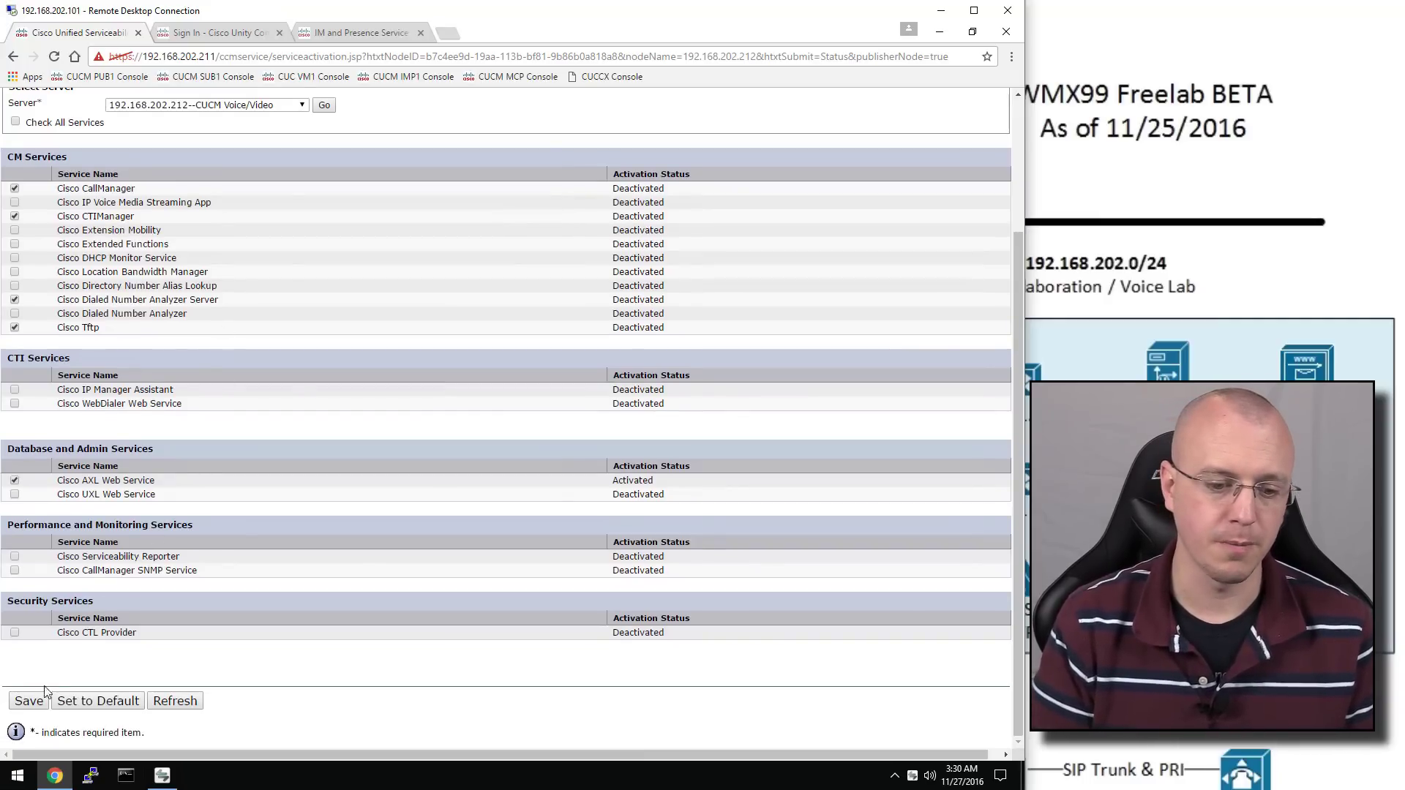
{"action": "left_click", "coordinate": [30, 703]}
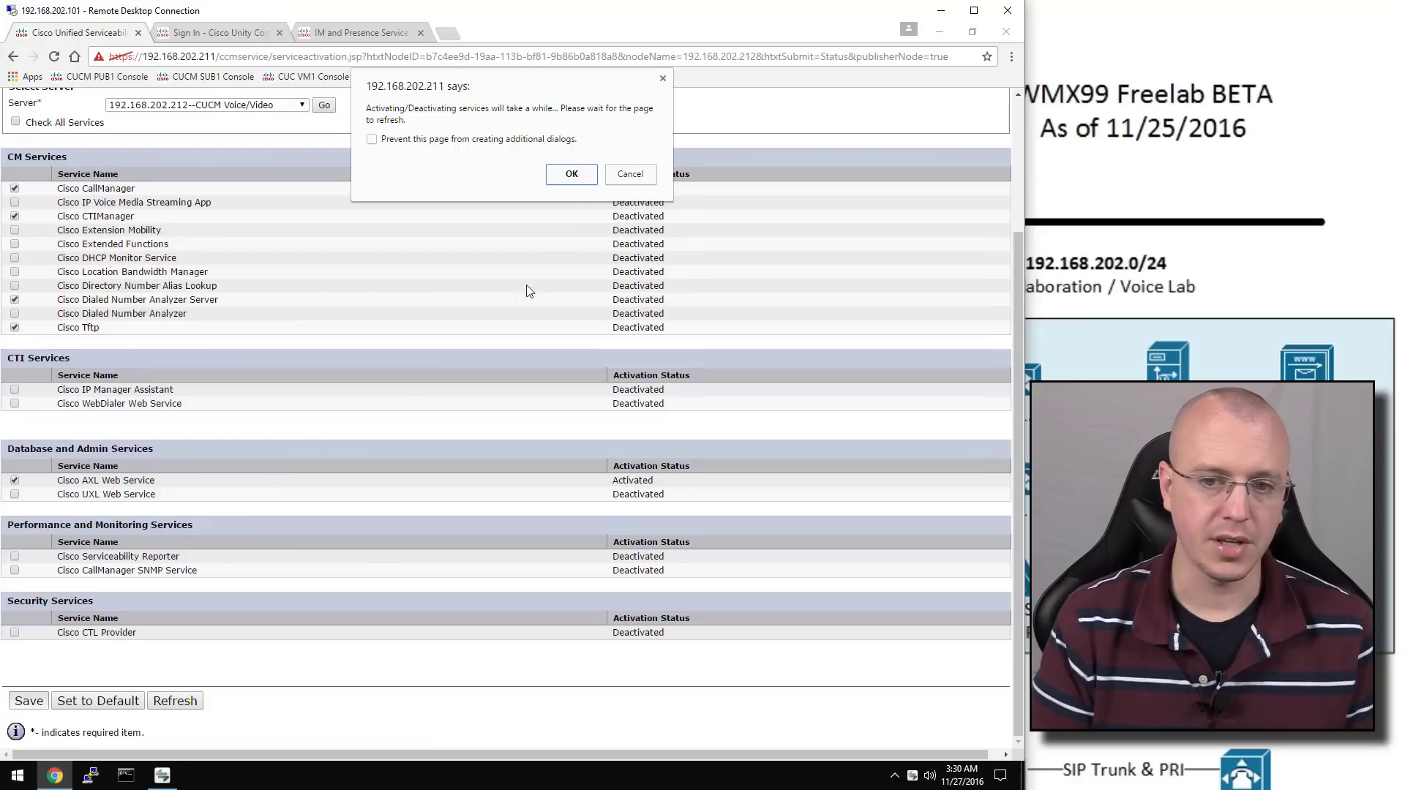
{"action": "left_click", "coordinate": [568, 172]}
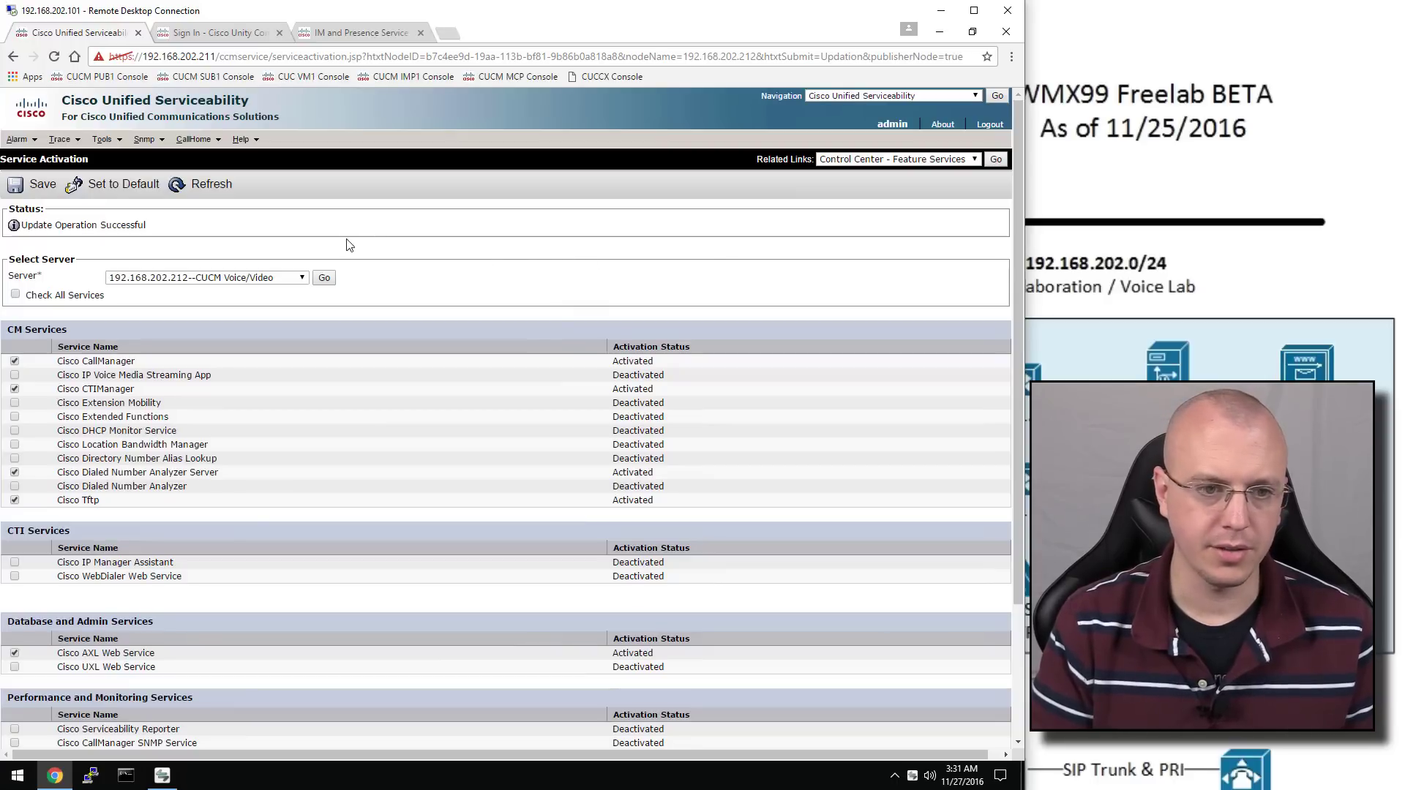
{"action": "left_click", "coordinate": [867, 95]}
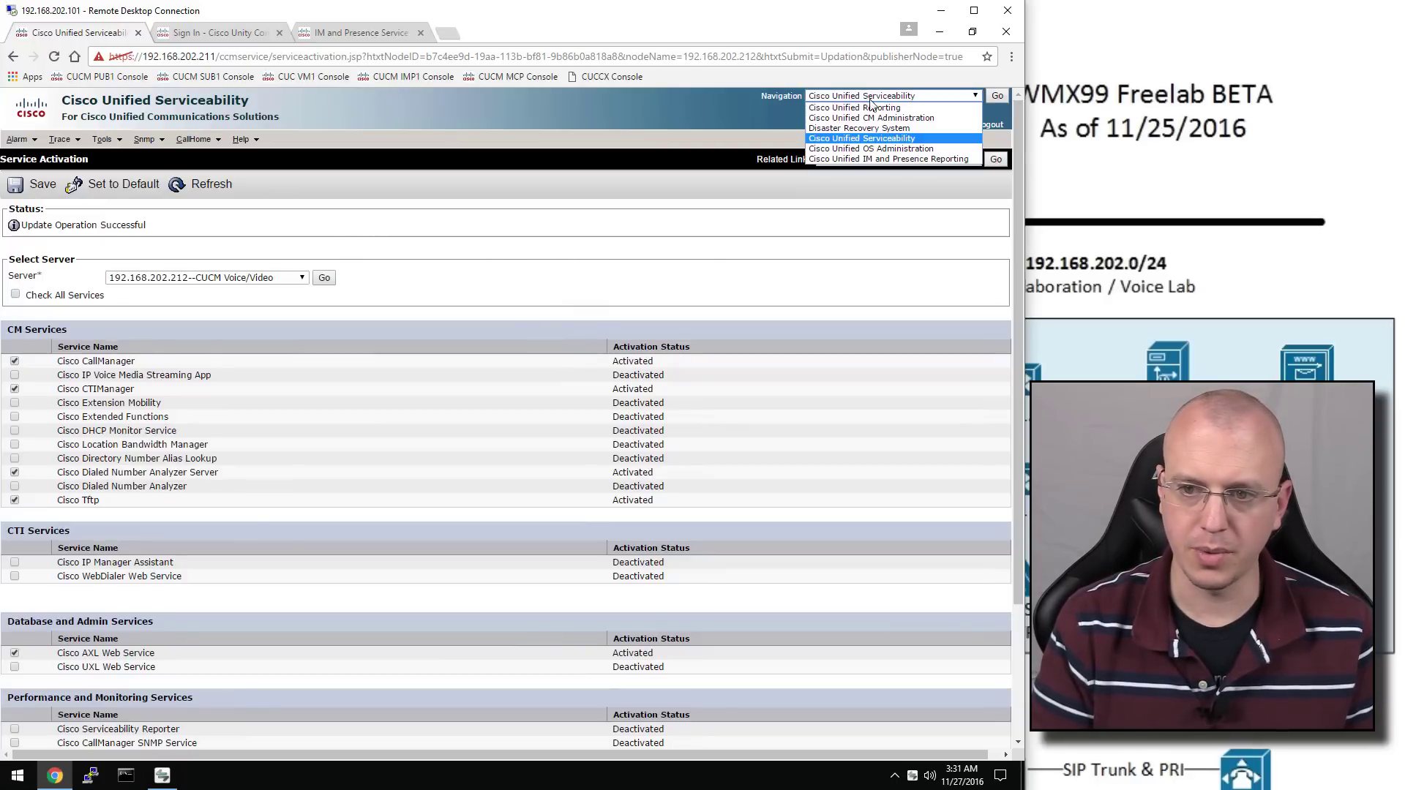
Return to CM Administration and open the Default Cisco Unified CM group
{"action": "left_click", "coordinate": [925, 120]}
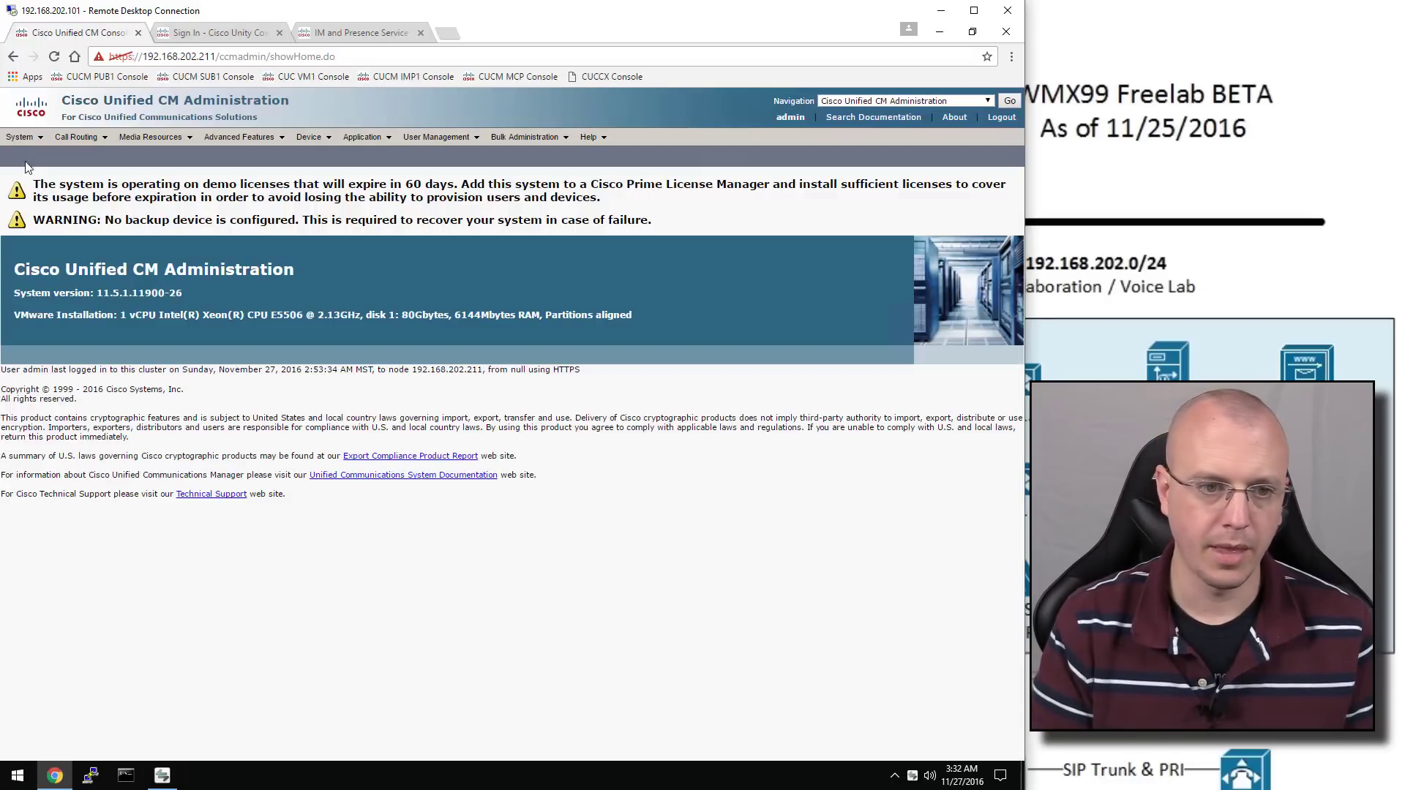
{"action": "mouse_move", "coordinate": [22, 137]}
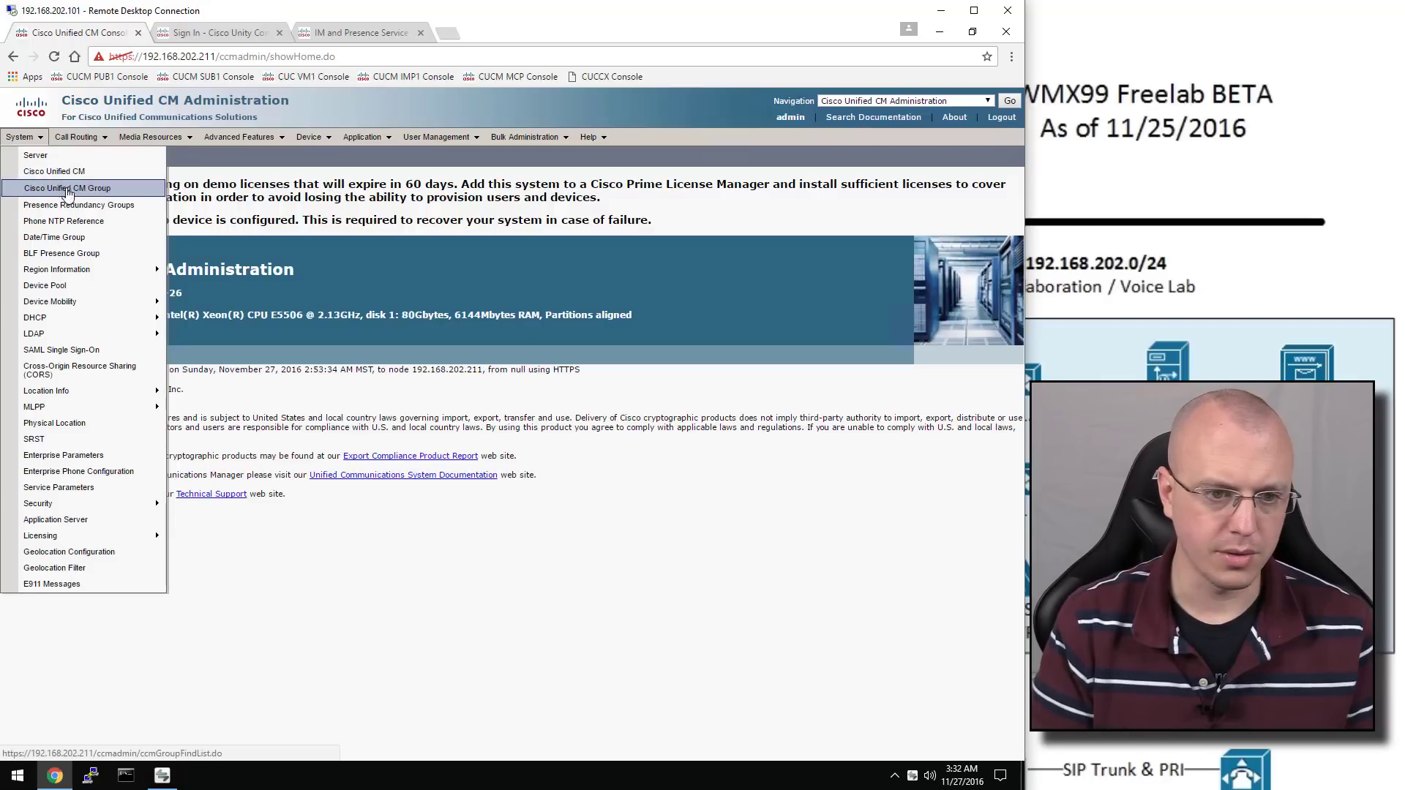
{"action": "left_click", "coordinate": [123, 191]}
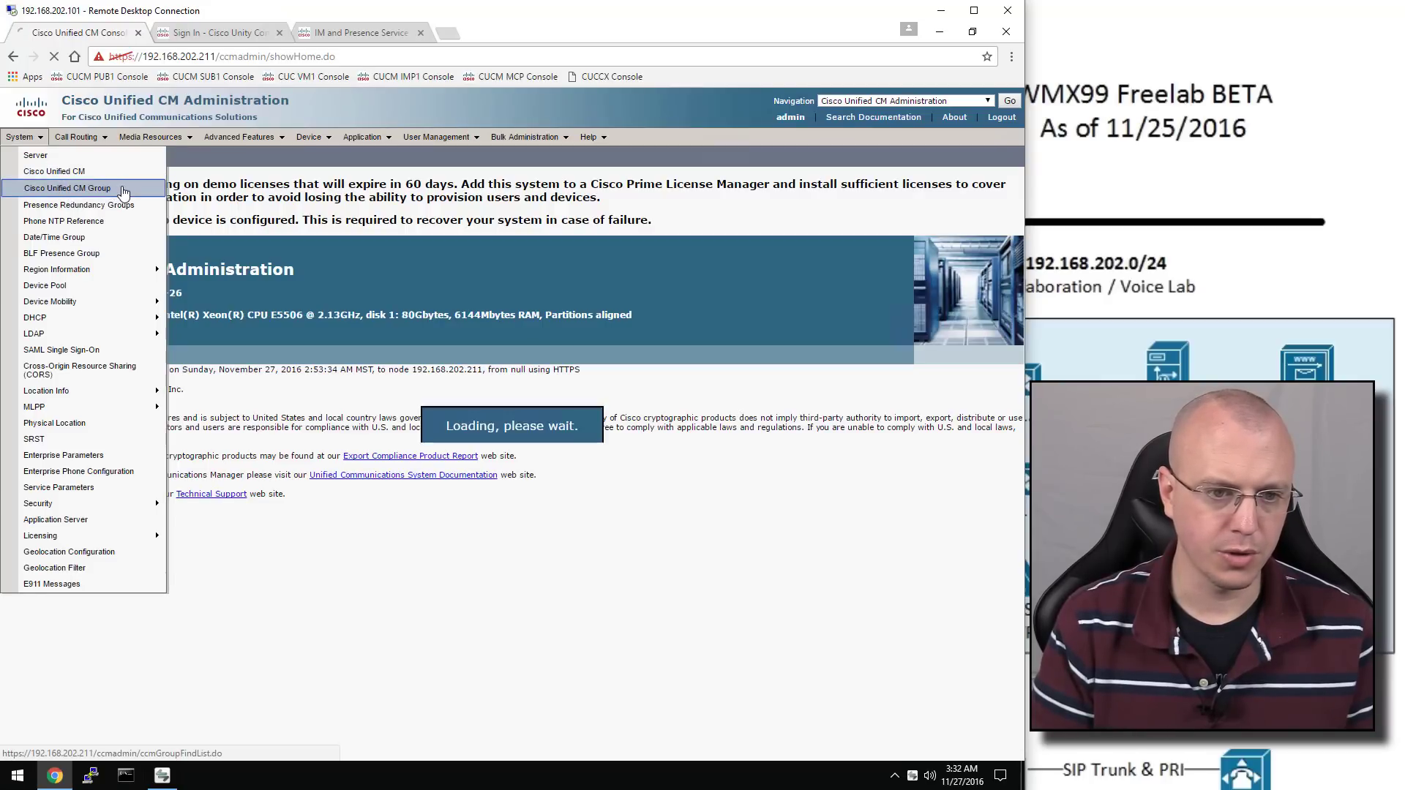
{"action": "left_click", "coordinate": [478, 231]}
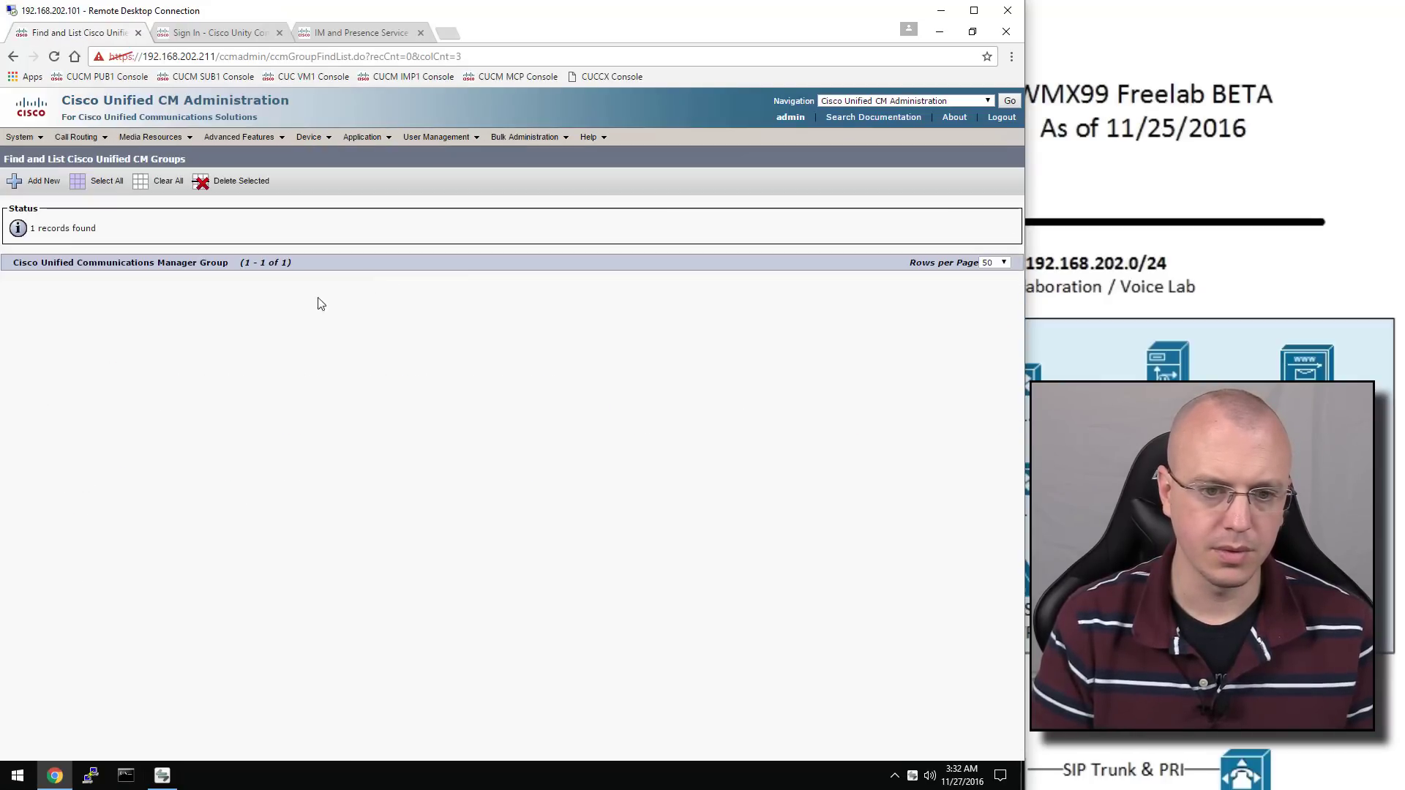
{"action": "left_click", "coordinate": [124, 323]}
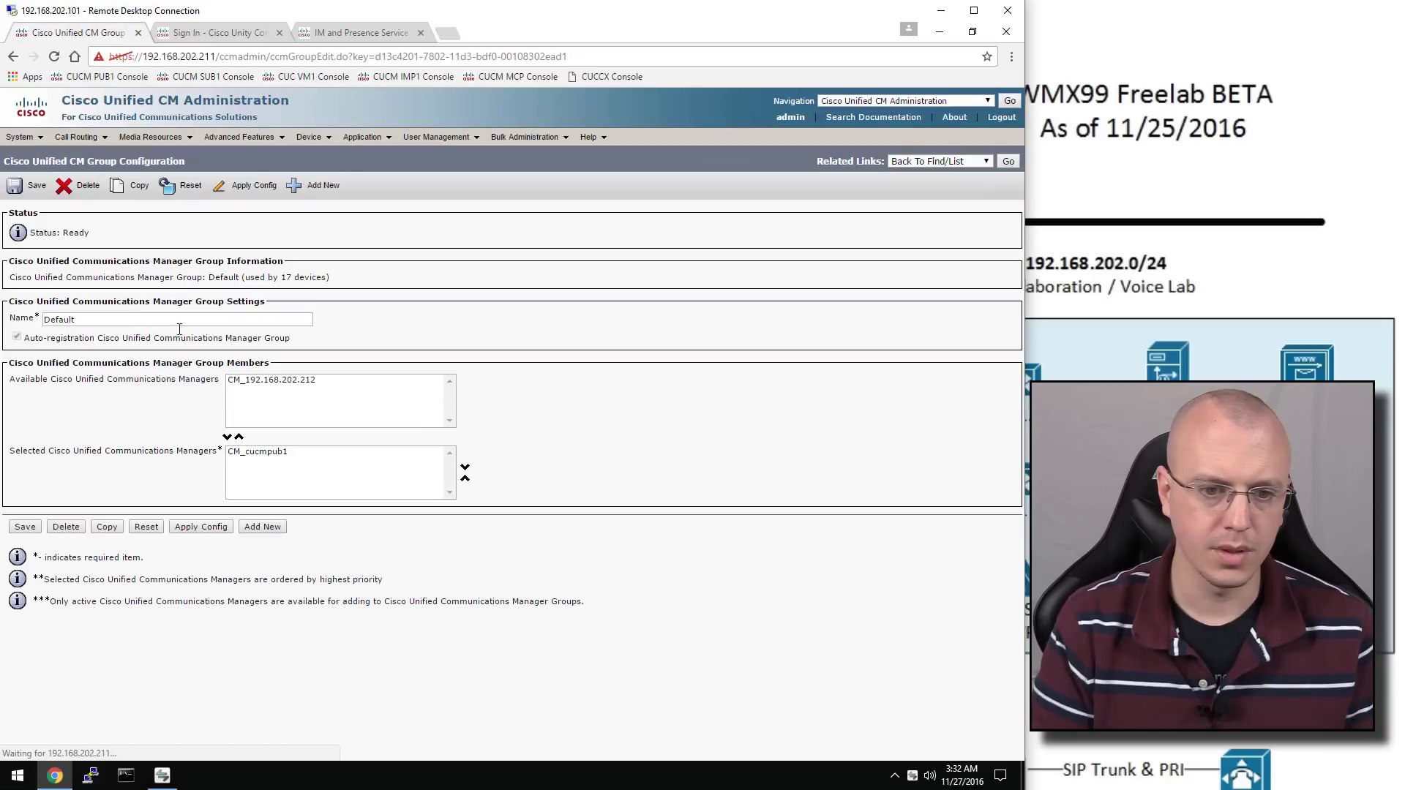
Add CM_192.168.202.212 to the Default group's selected managers and save
{"action": "left_click", "coordinate": [260, 380]}
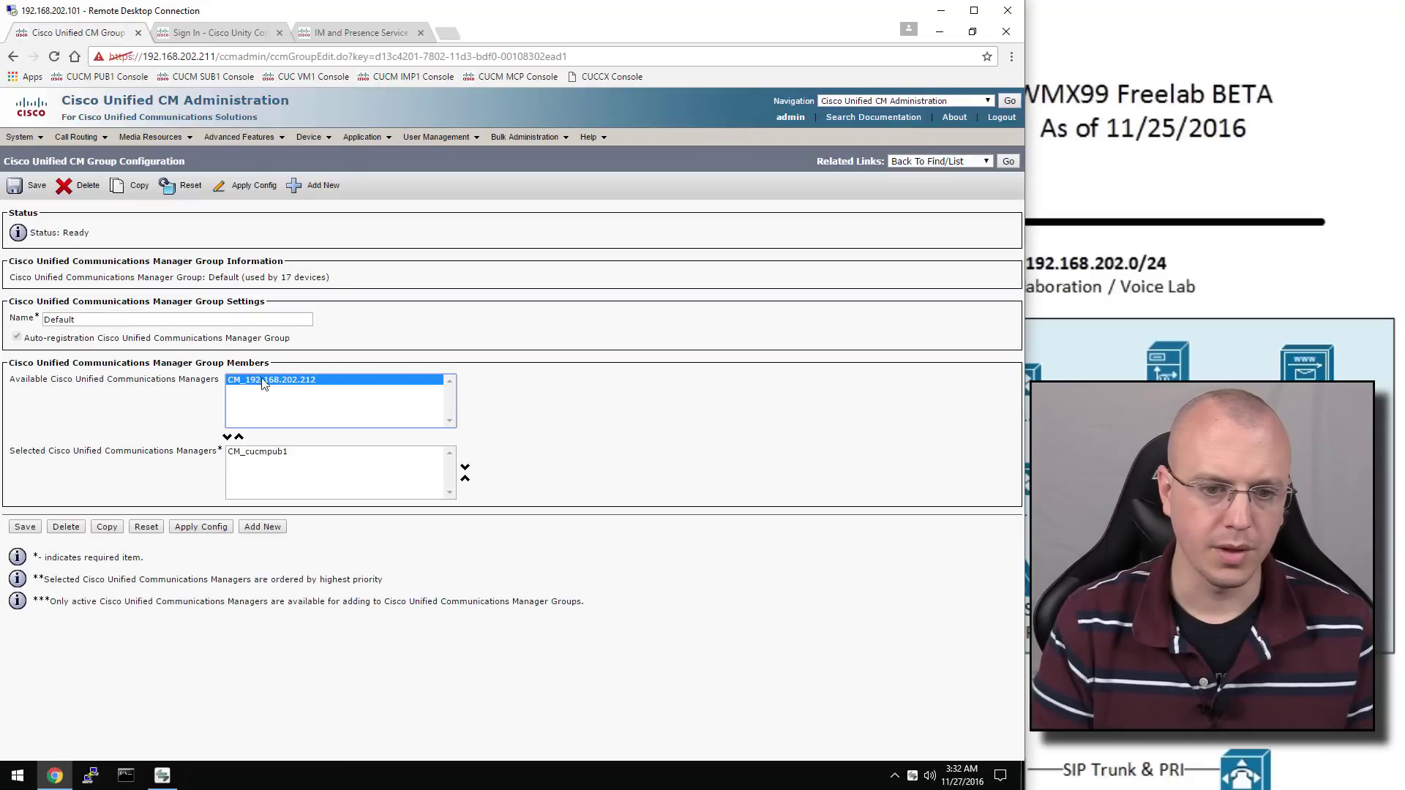
{"action": "left_click", "coordinate": [227, 438]}
{"action": "left_click", "coordinate": [34, 528]}
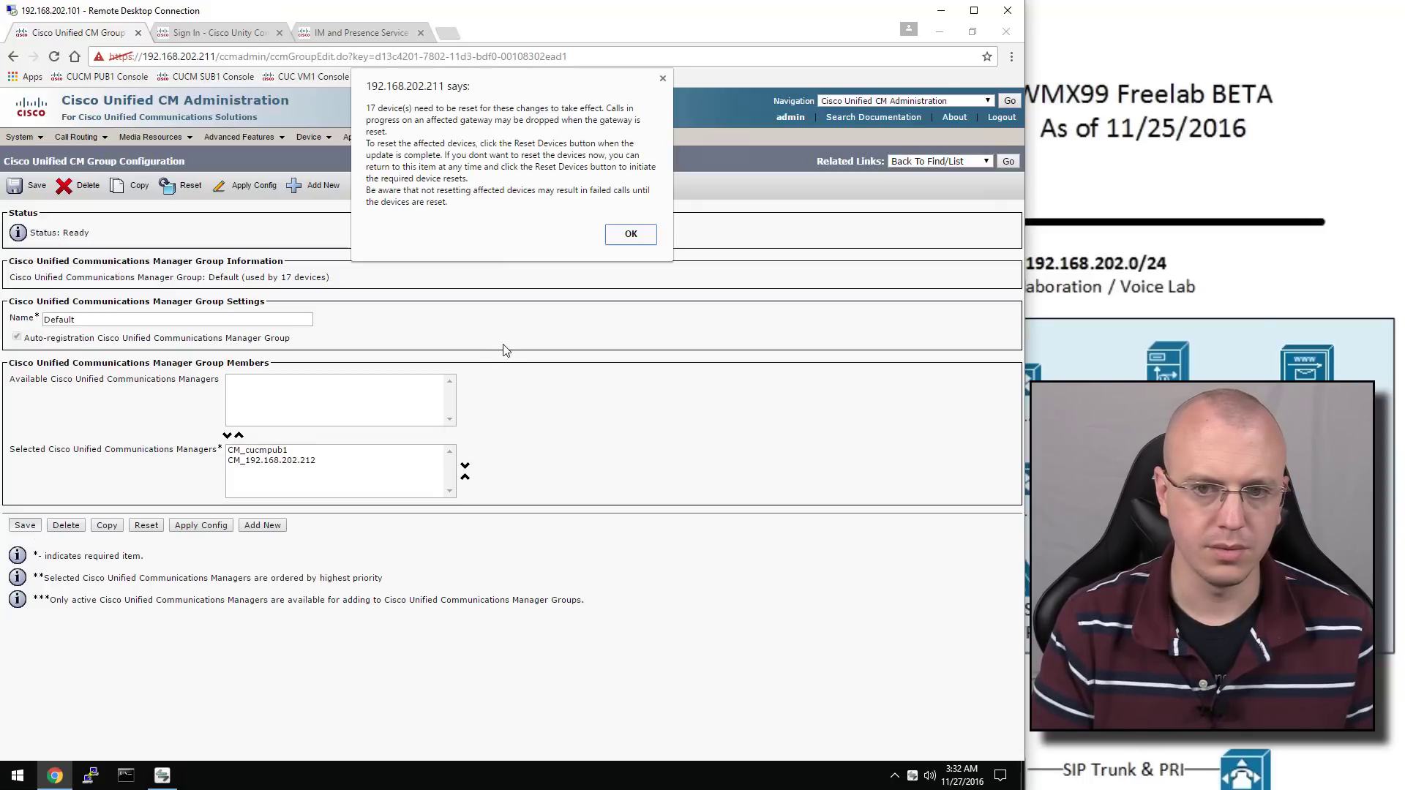
{"action": "left_click", "coordinate": [631, 235]}
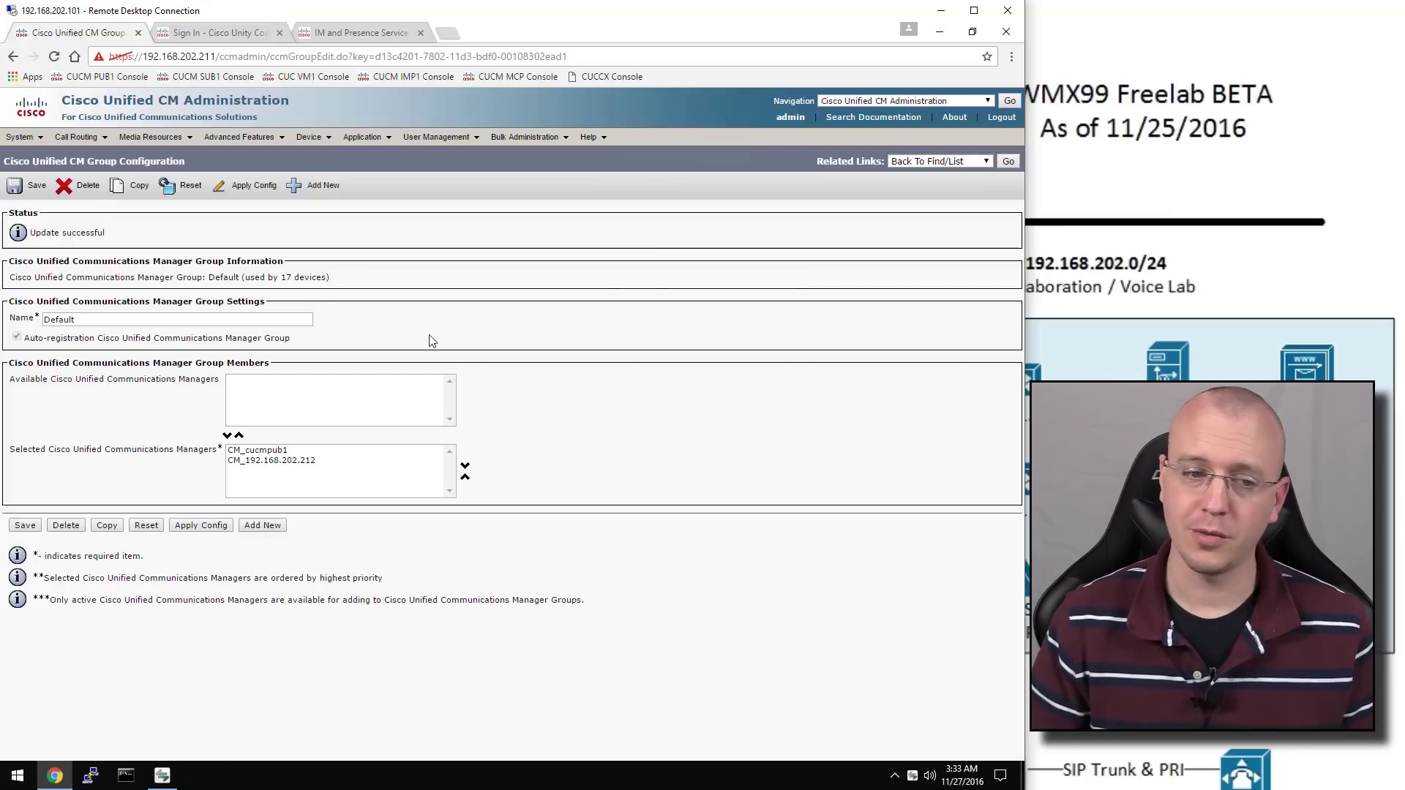
{"action": "mouse_move", "coordinate": [37, 144]}
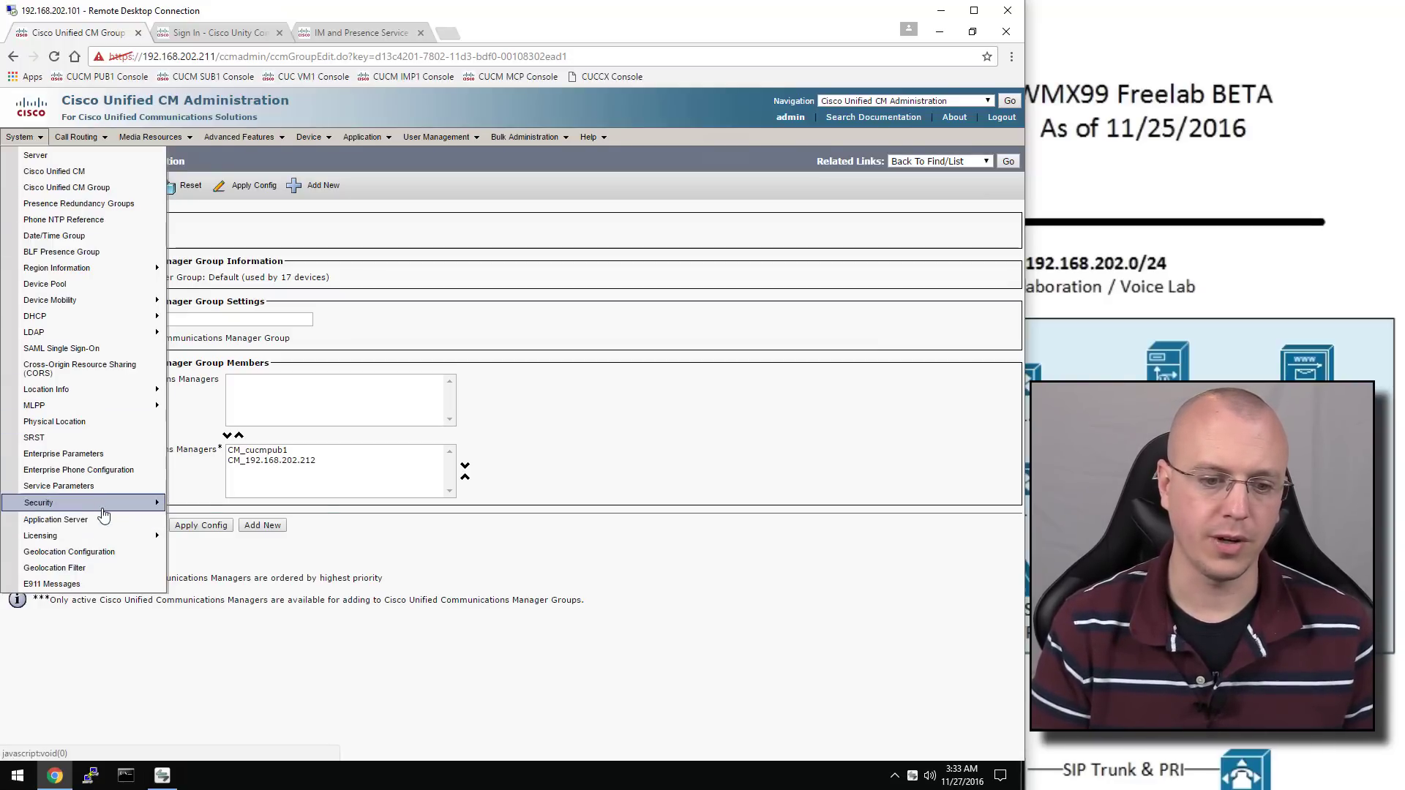
Copy the Non Secure SIP Trunk Profile as the basis for a new security profile
{"action": "mouse_move", "coordinate": [106, 505]}
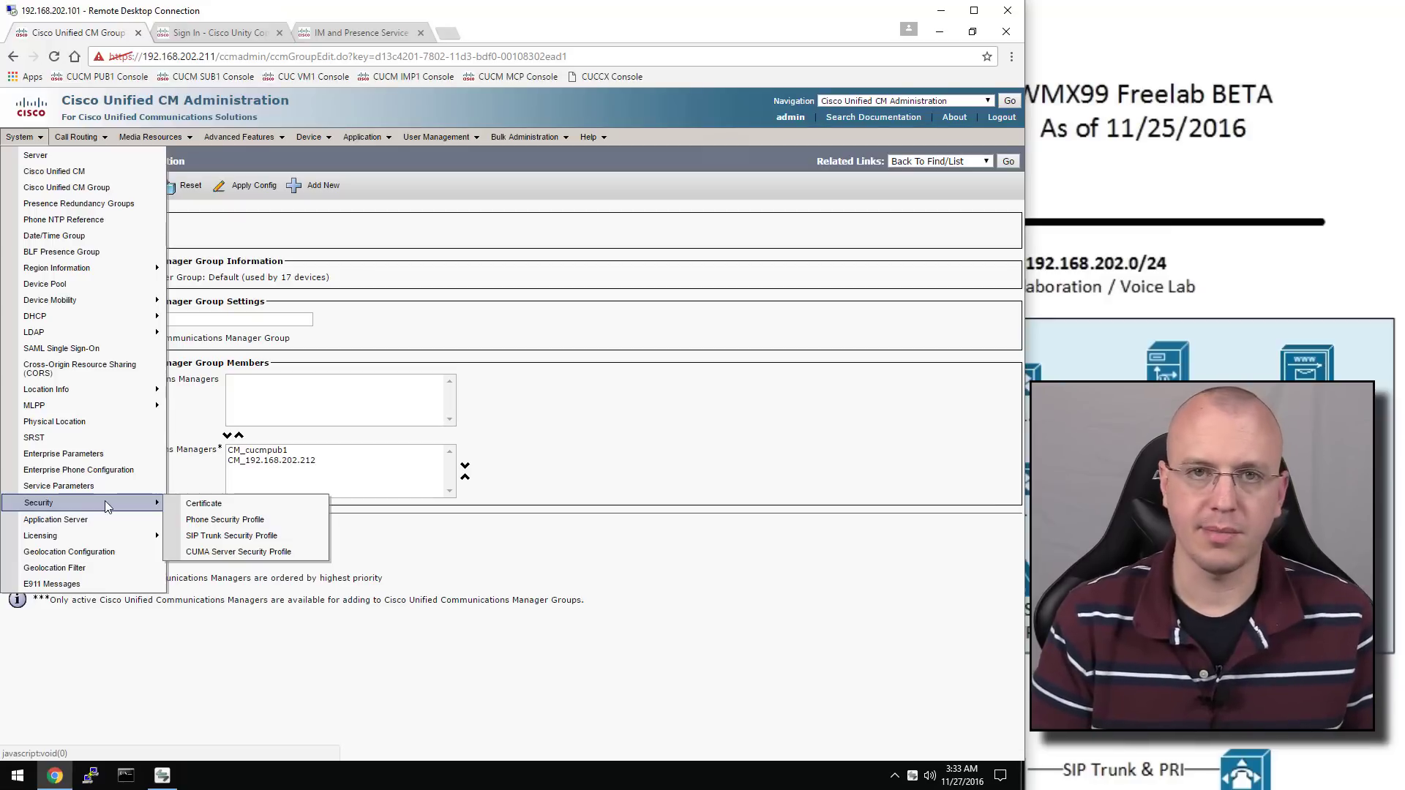
{"action": "left_click", "coordinate": [261, 539]}
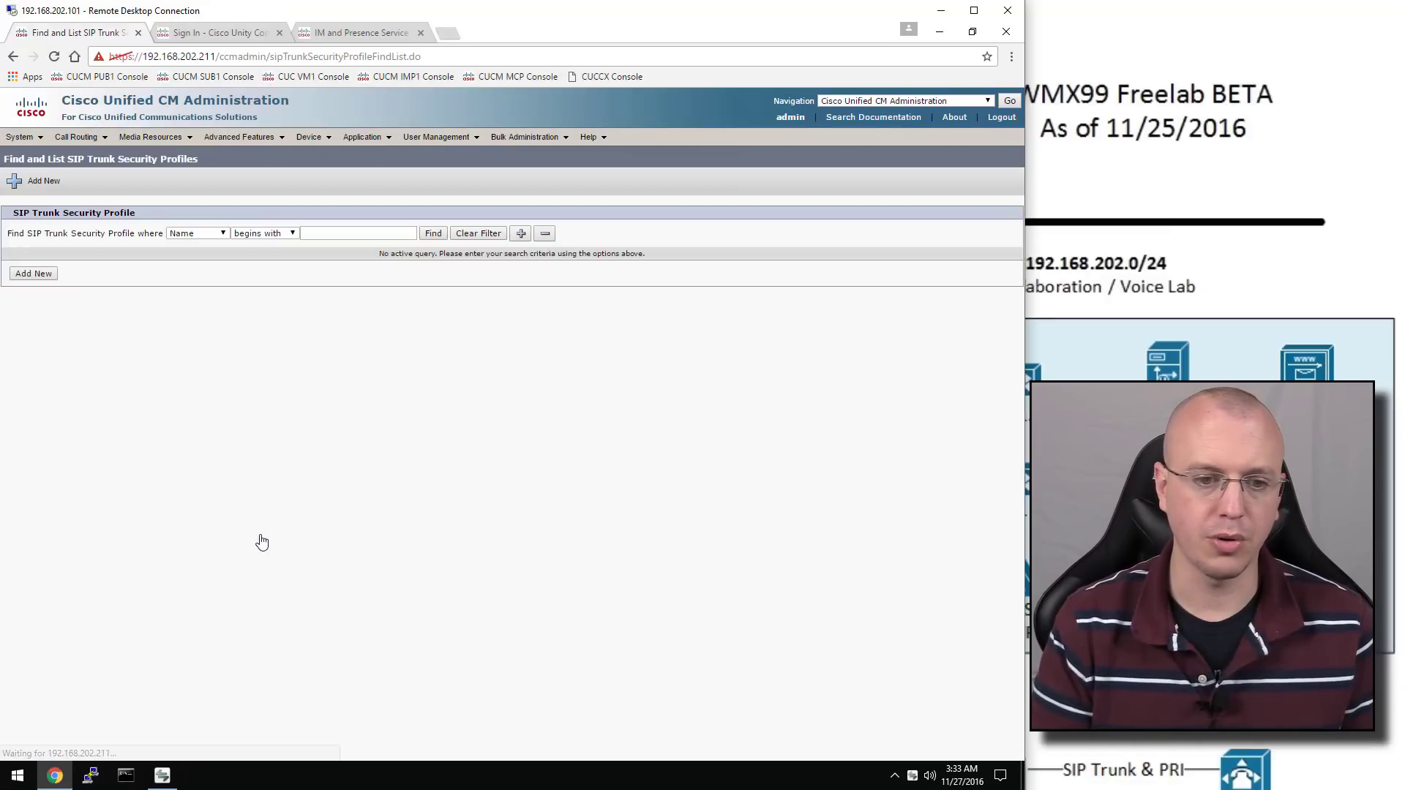
{"action": "left_click", "coordinate": [428, 234]}
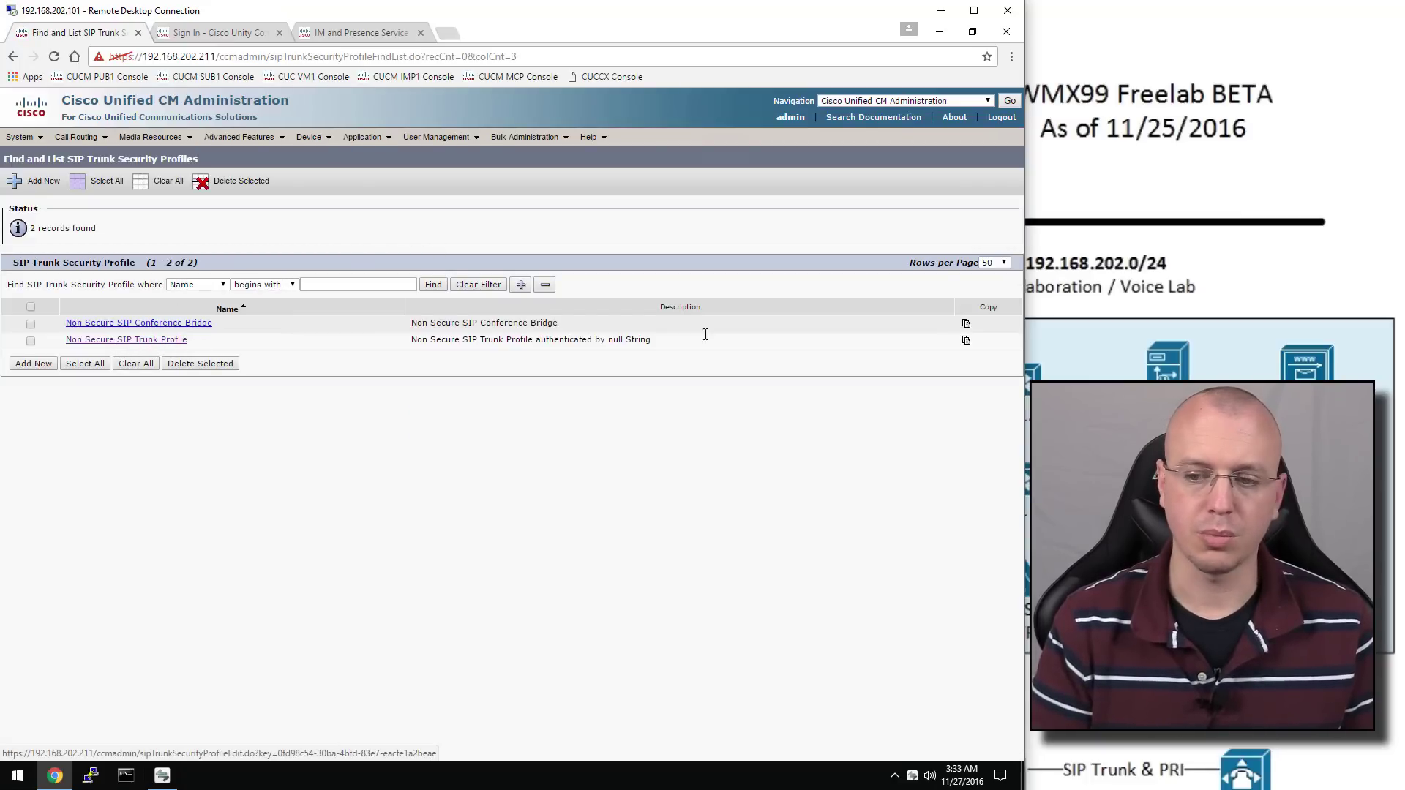
{"action": "left_click", "coordinate": [966, 341]}
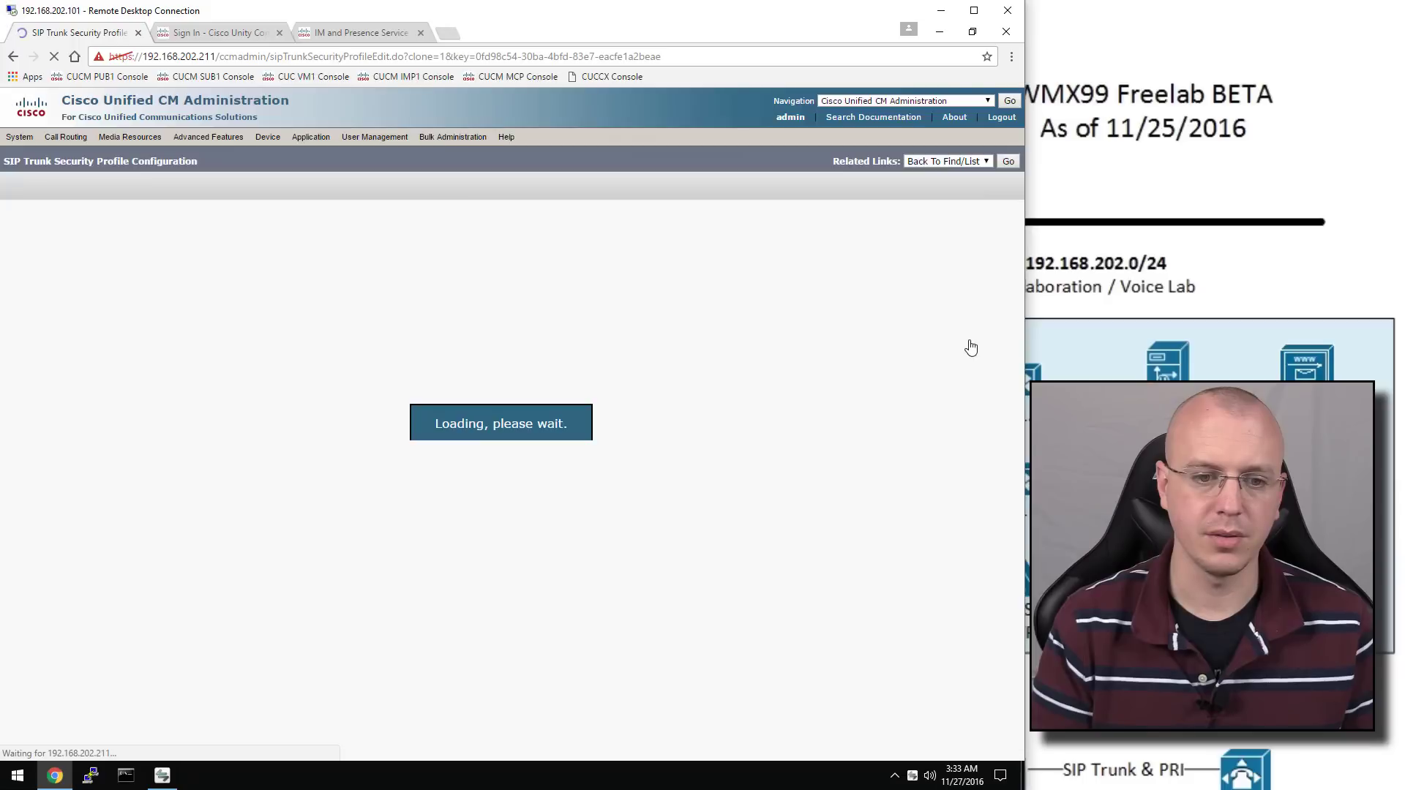
Name the copy PresenceNvoicemail, allow presence subscriptions and out-of-dialog refer, and save
{"action": "left_click_drag", "start_coordinate": [349, 280], "coordinate": [122, 287]}
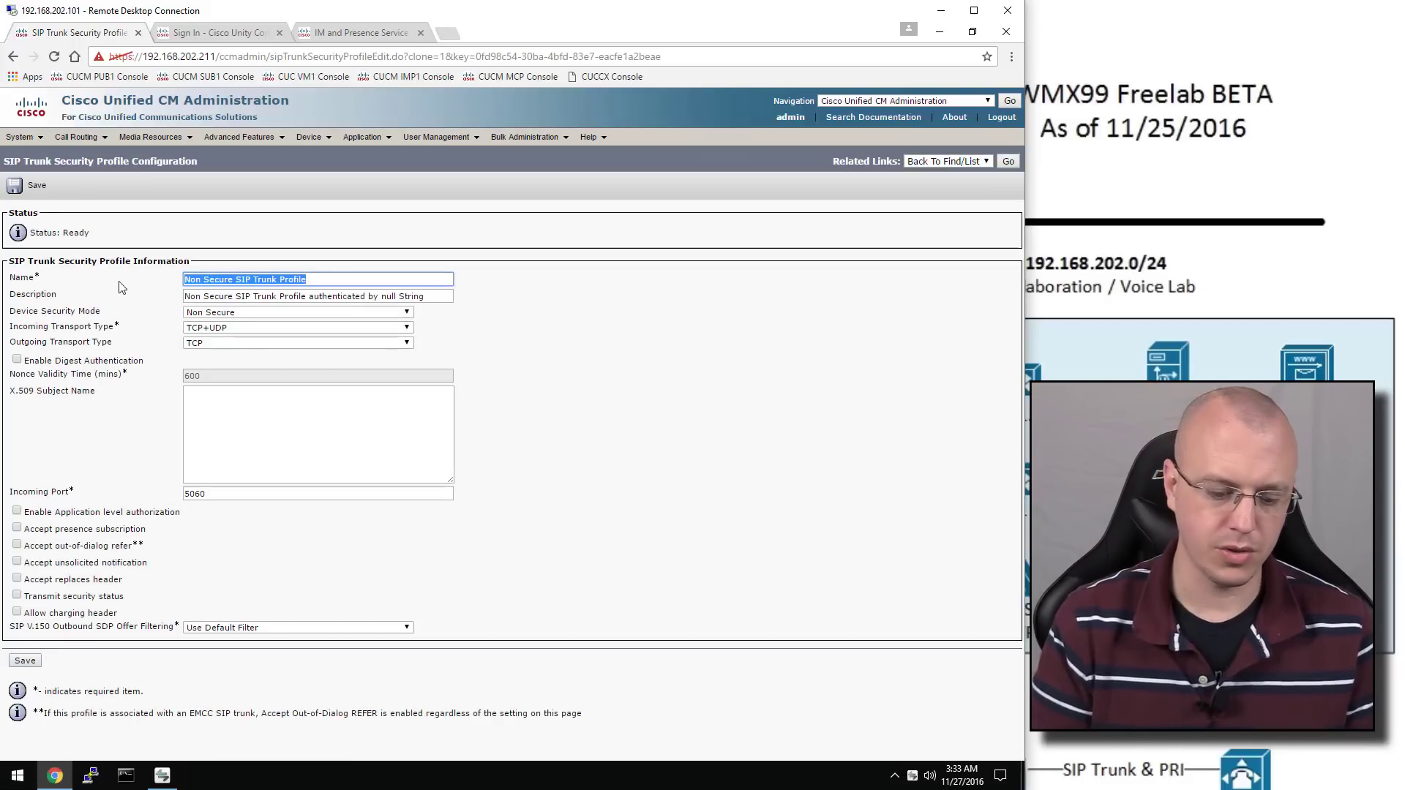
{"action": "type", "text": "PresenceN"}
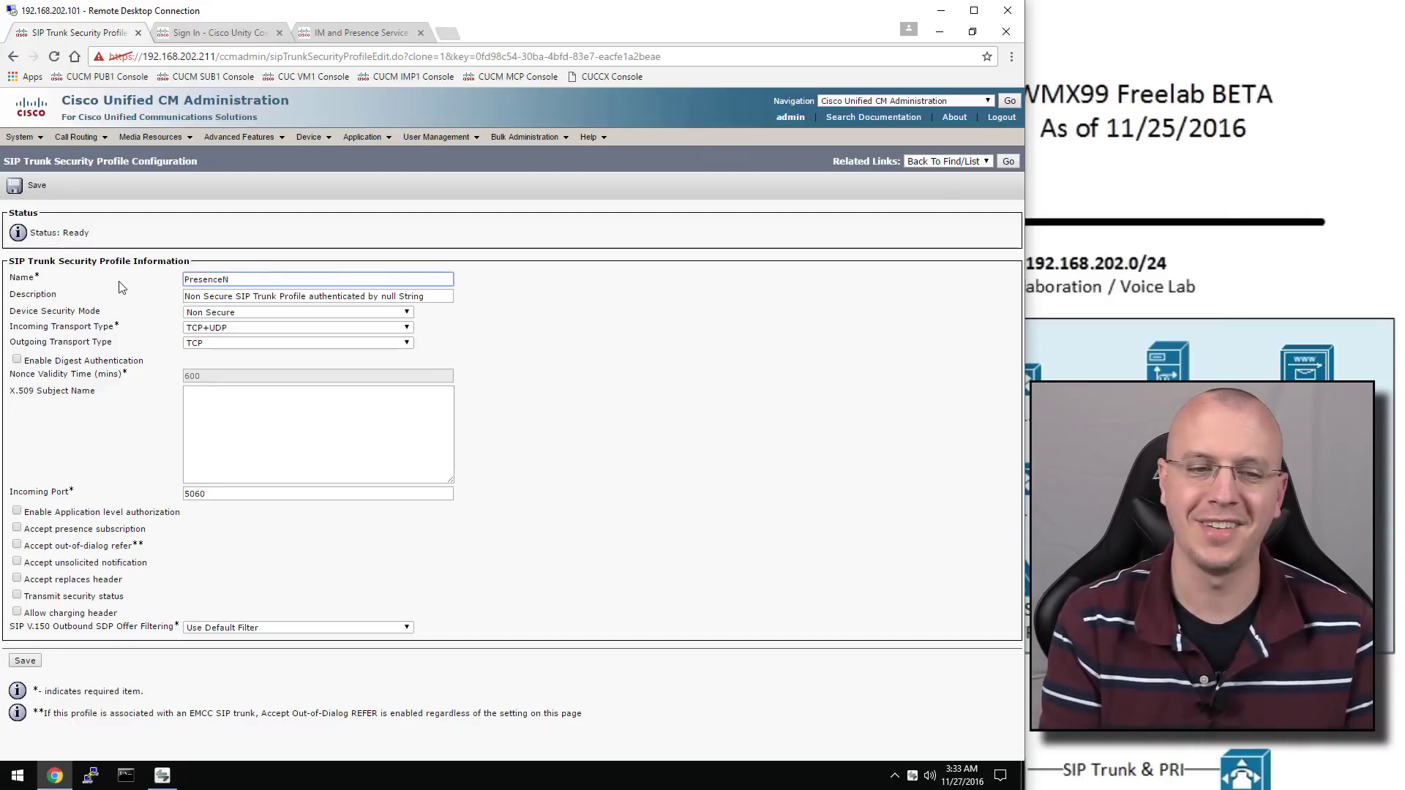
{"action": "type", "text": "mail"}
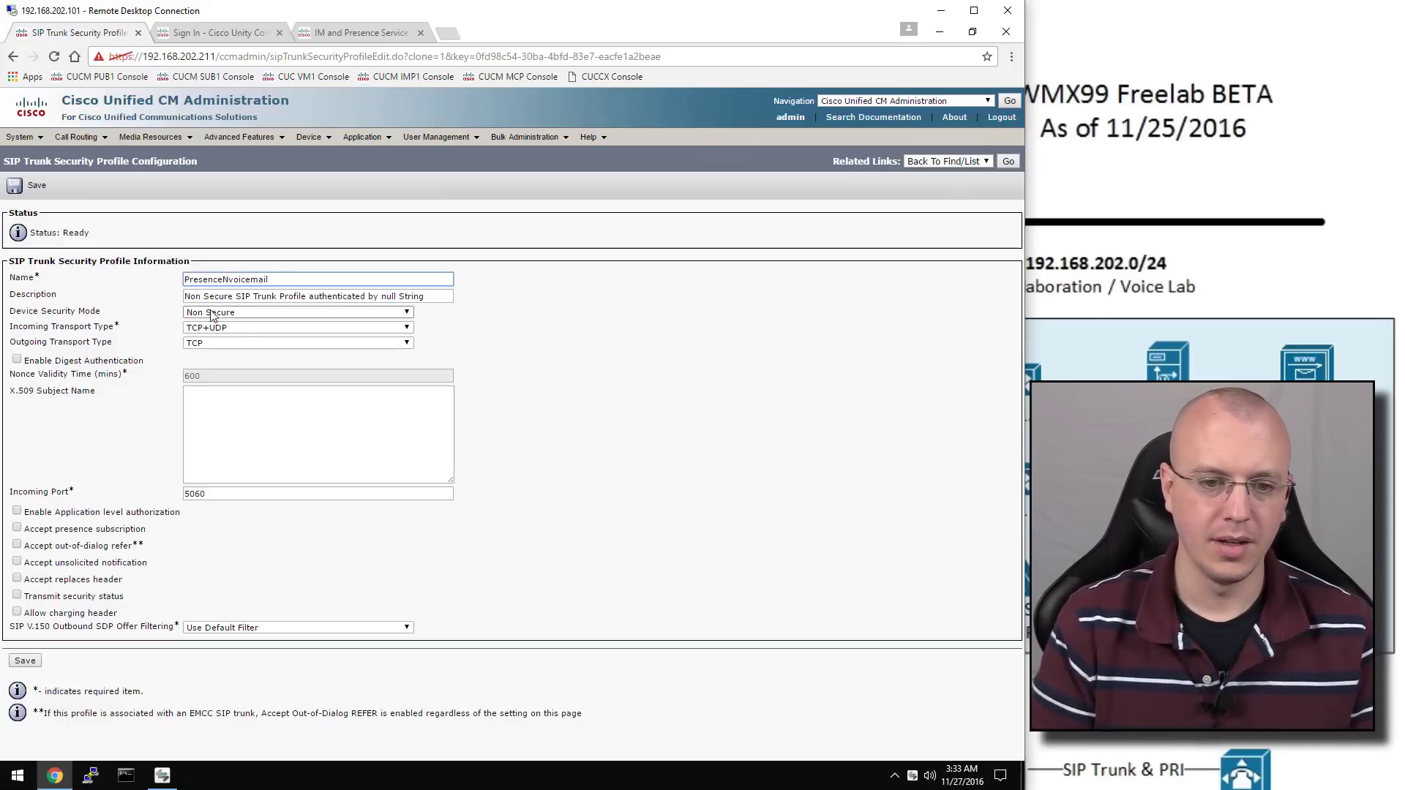
{"action": "left_click", "coordinate": [16, 528]}
{"action": "left_click", "coordinate": [16, 545]}
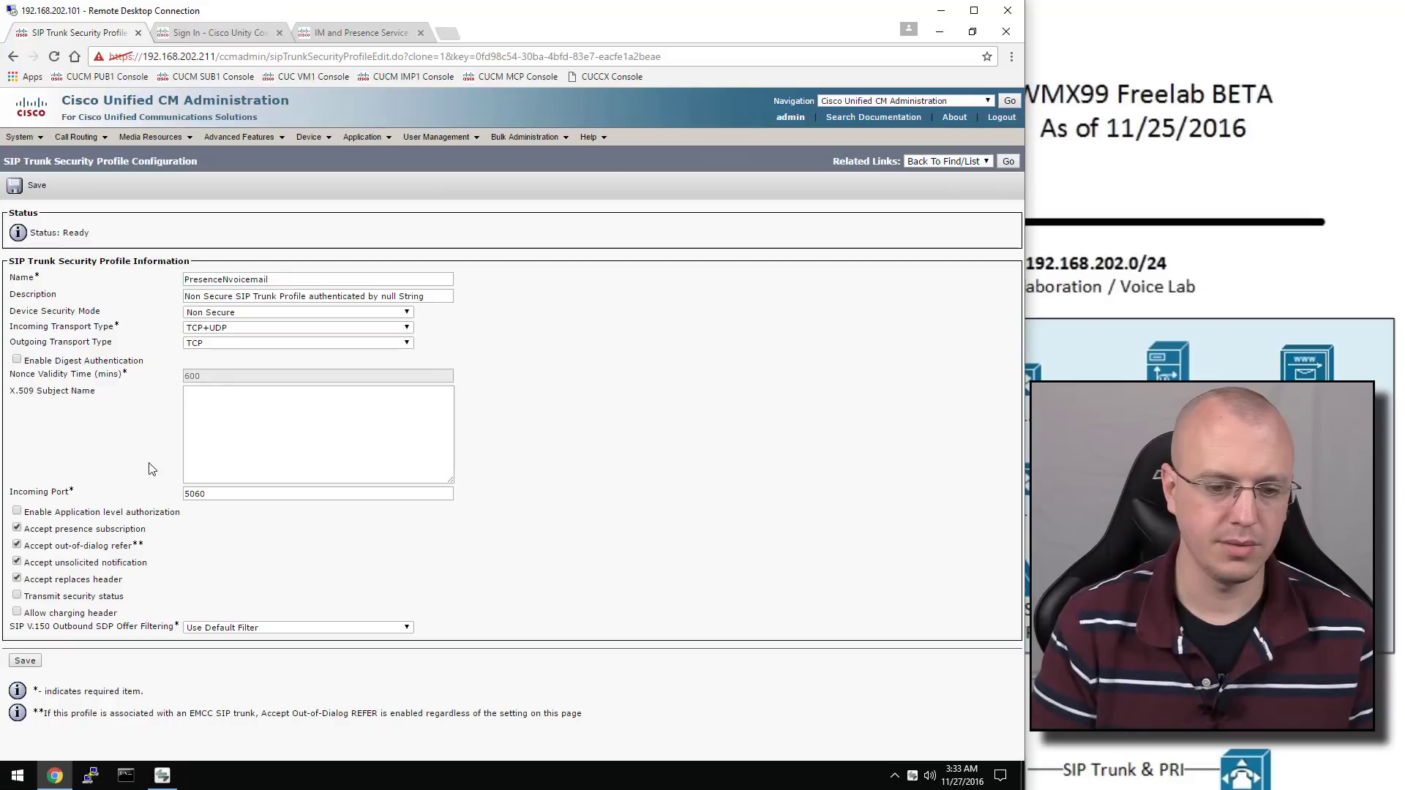
{"action": "left_click", "coordinate": [27, 664]}
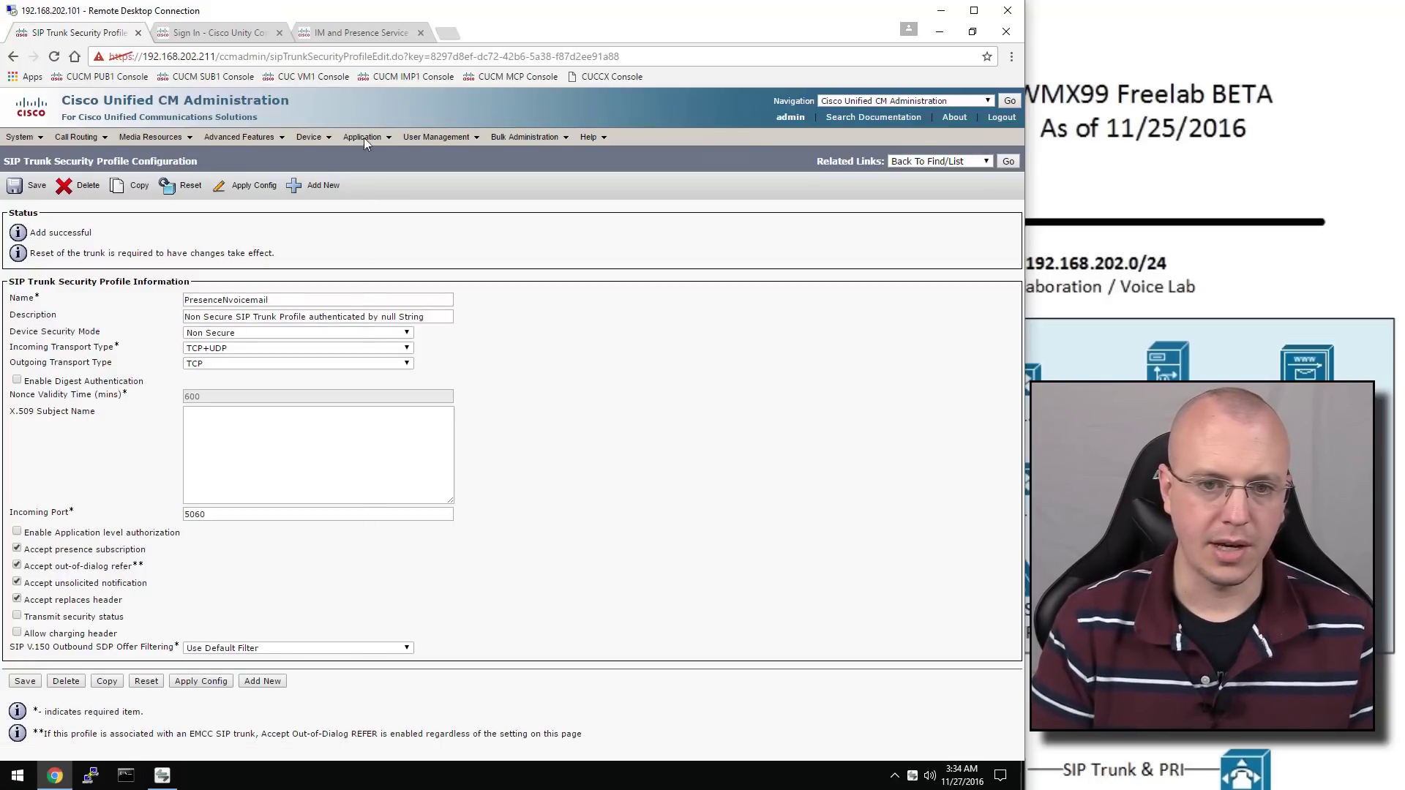
Start adding a new trunk of type SIP Trunk
{"action": "mouse_move", "coordinate": [322, 142]}
{"action": "left_click", "coordinate": [360, 221]}
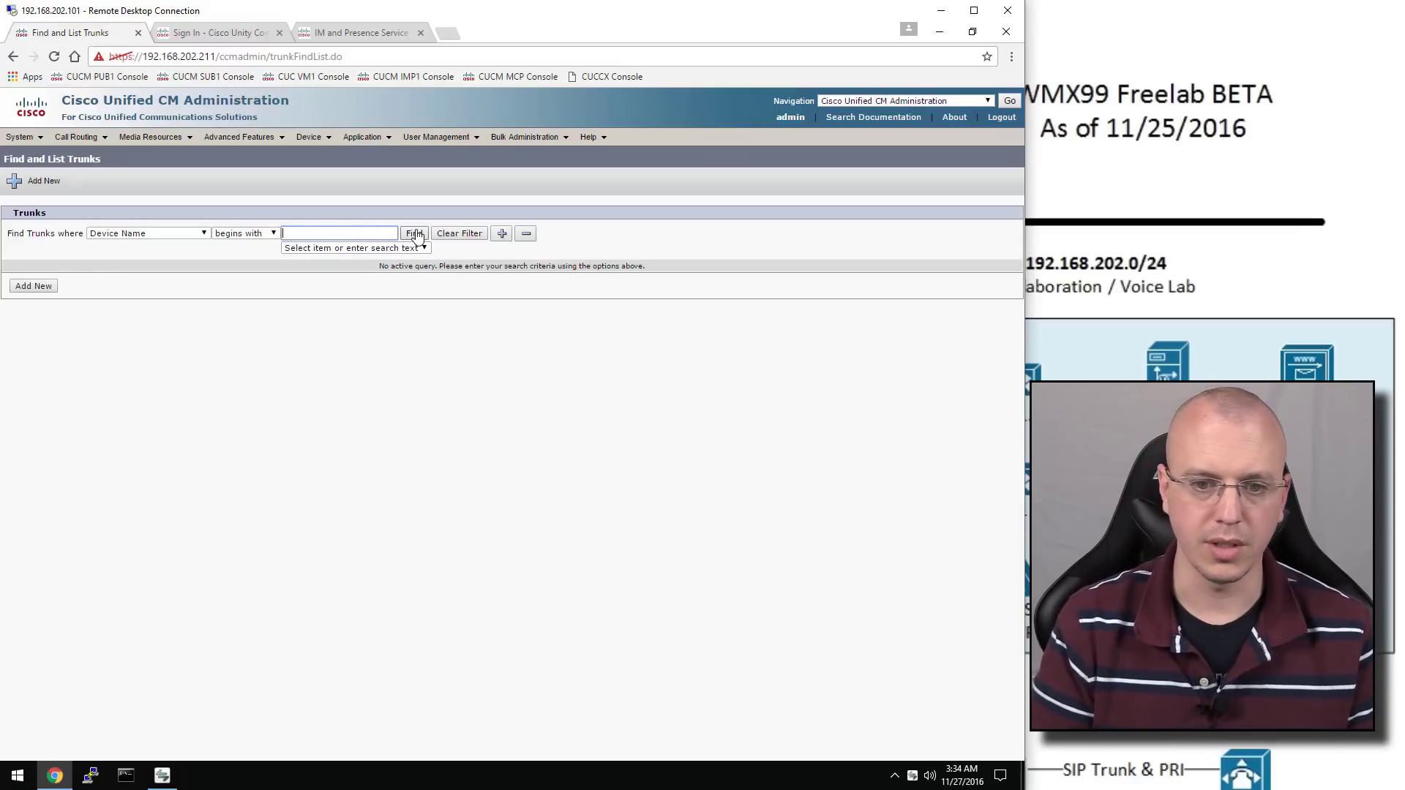
{"action": "left_click", "coordinate": [415, 234]}
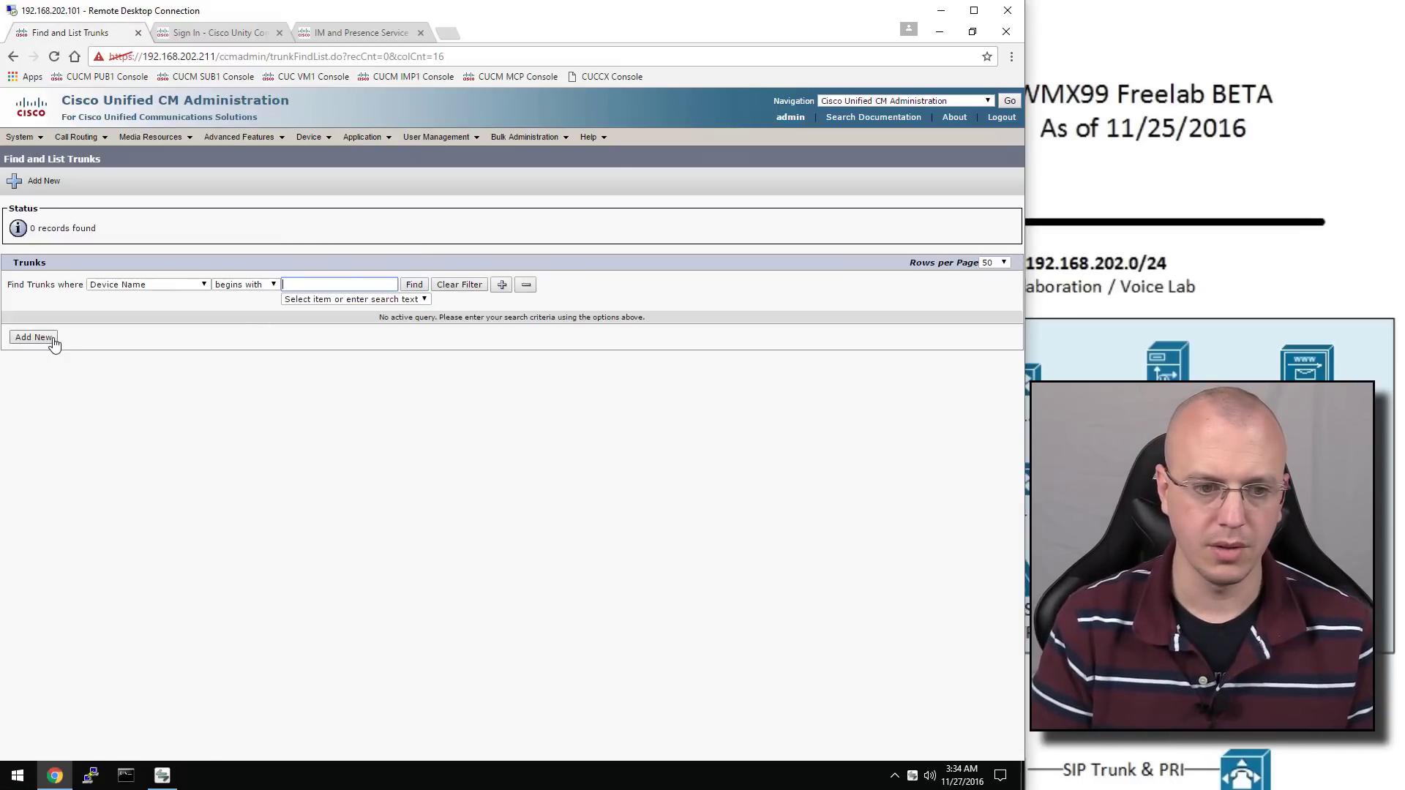
{"action": "left_click", "coordinate": [51, 339]}
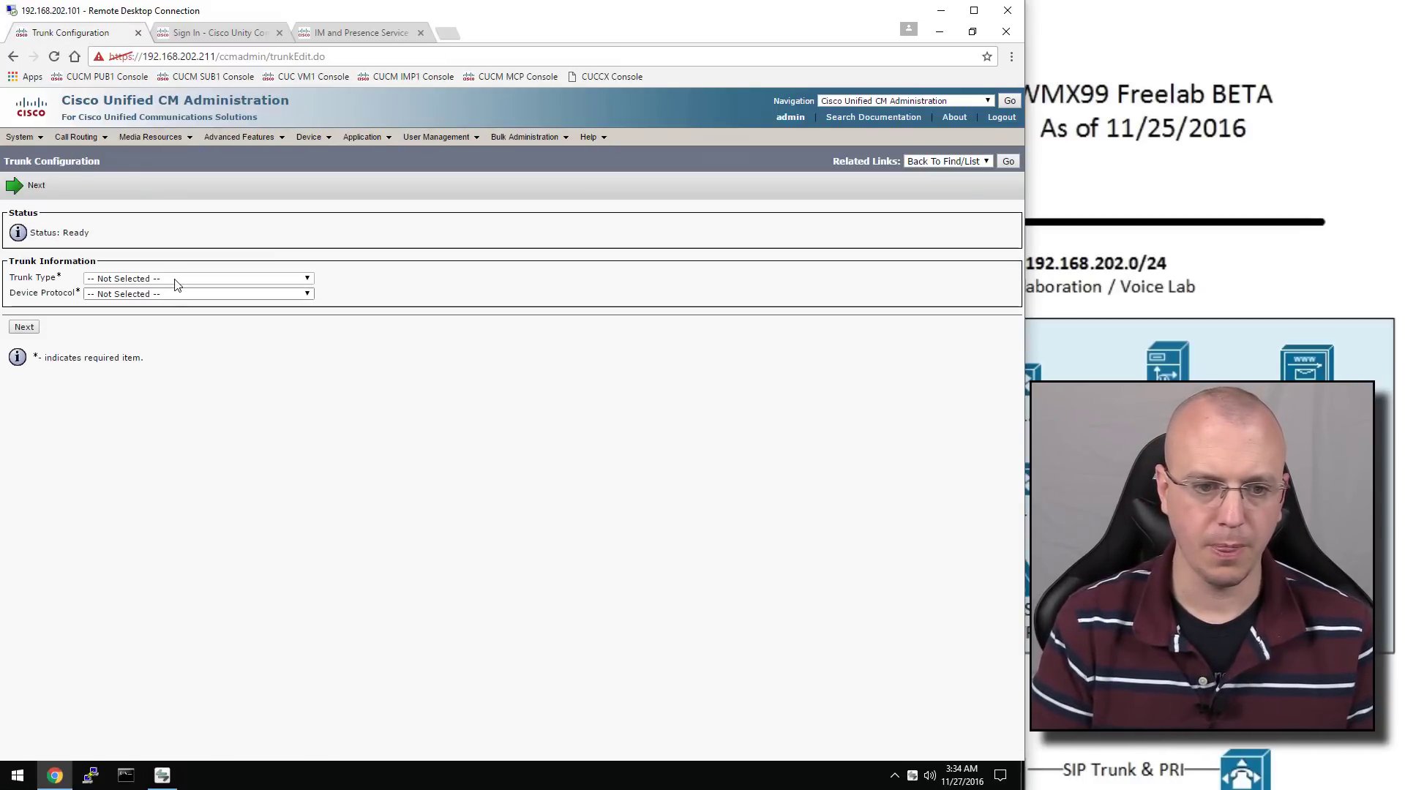
{"action": "left_click", "coordinate": [176, 284]}
{"action": "left_click", "coordinate": [174, 328]}
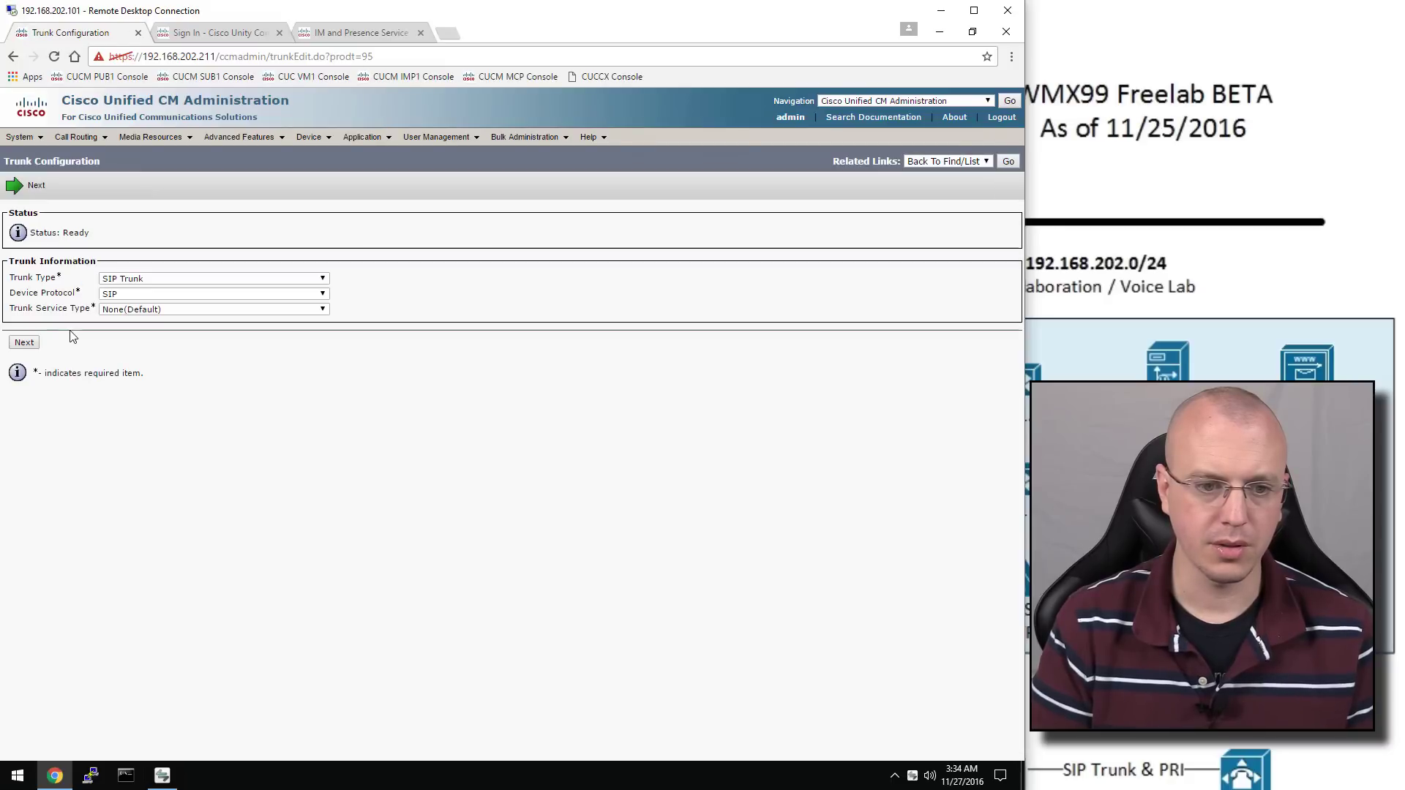
{"action": "left_click", "coordinate": [27, 343]}
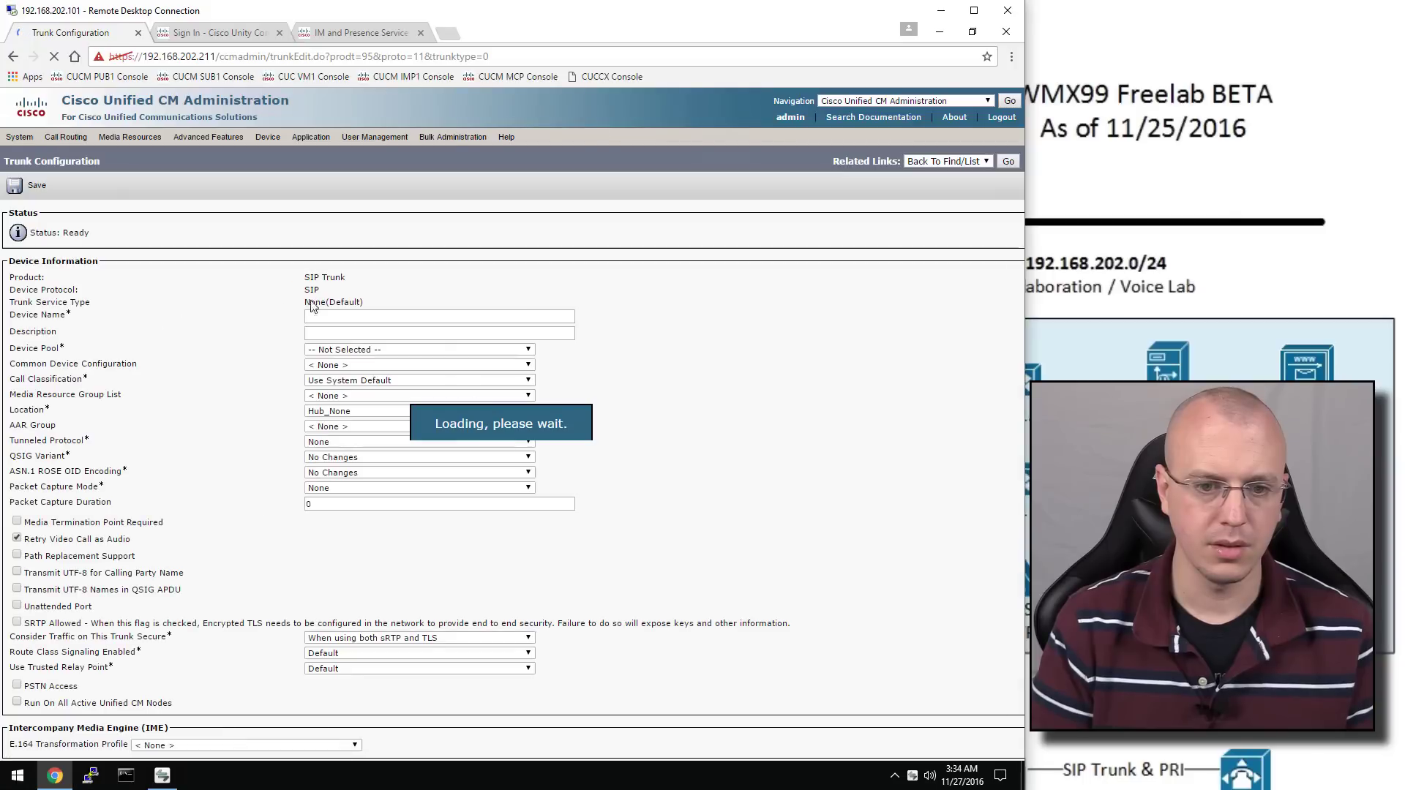
Name the trunk VoiceMail, describe it as 'SIP Trunk to Unity Connection', and use the Default device pool
{"action": "left_click", "coordinate": [319, 315]}
{"action": "type", "text": "Voi"}
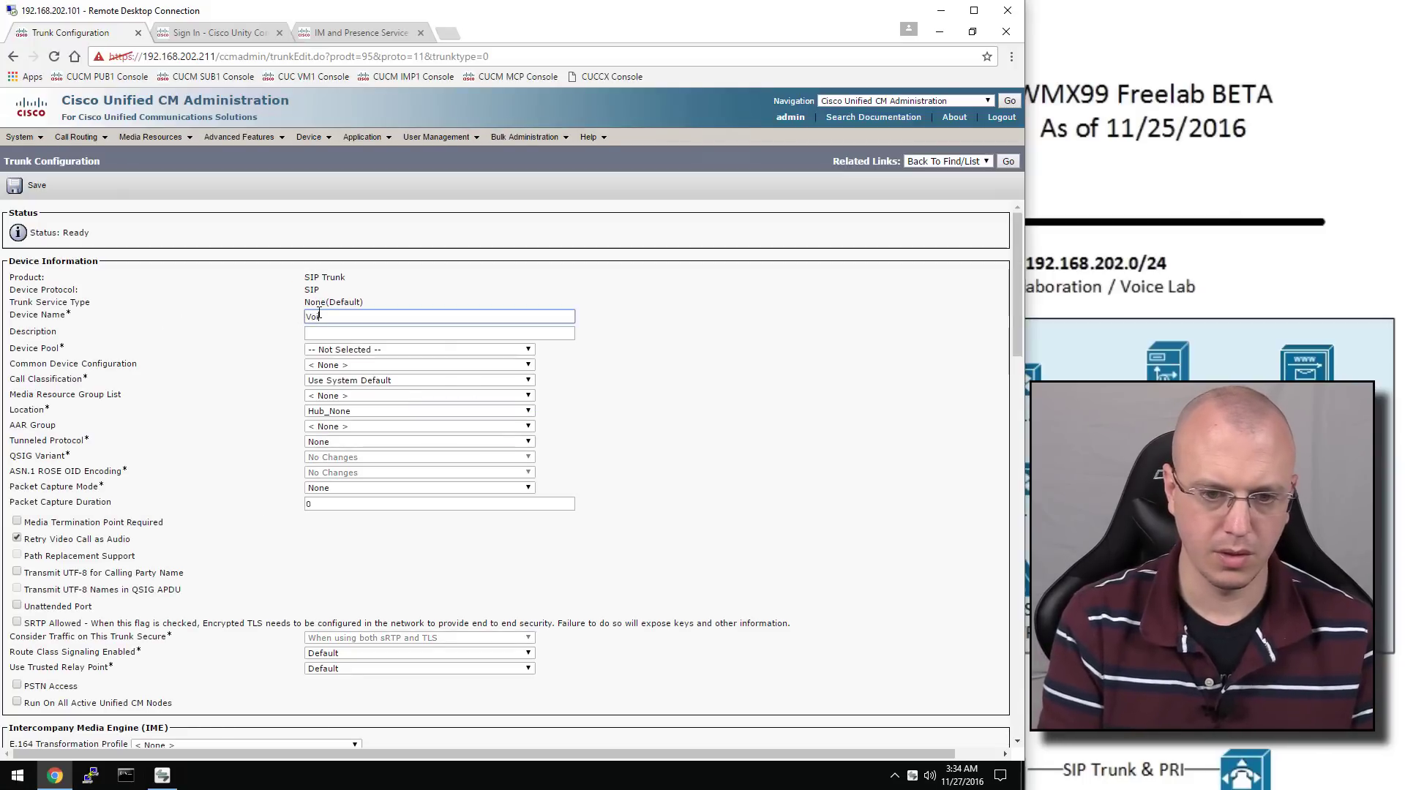
{"action": "type", "text": "ceMail"}
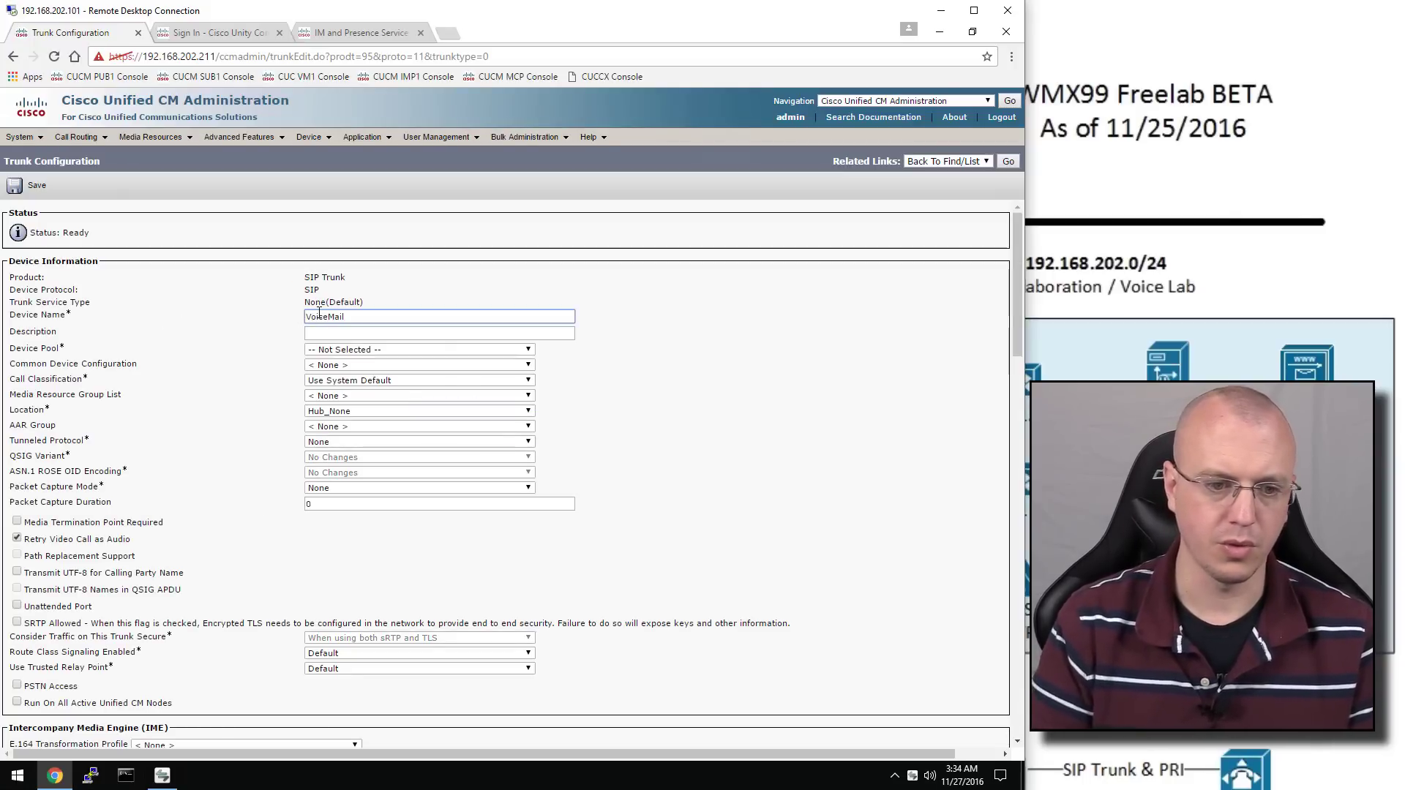
{"action": "left_click", "coordinate": [370, 335]}
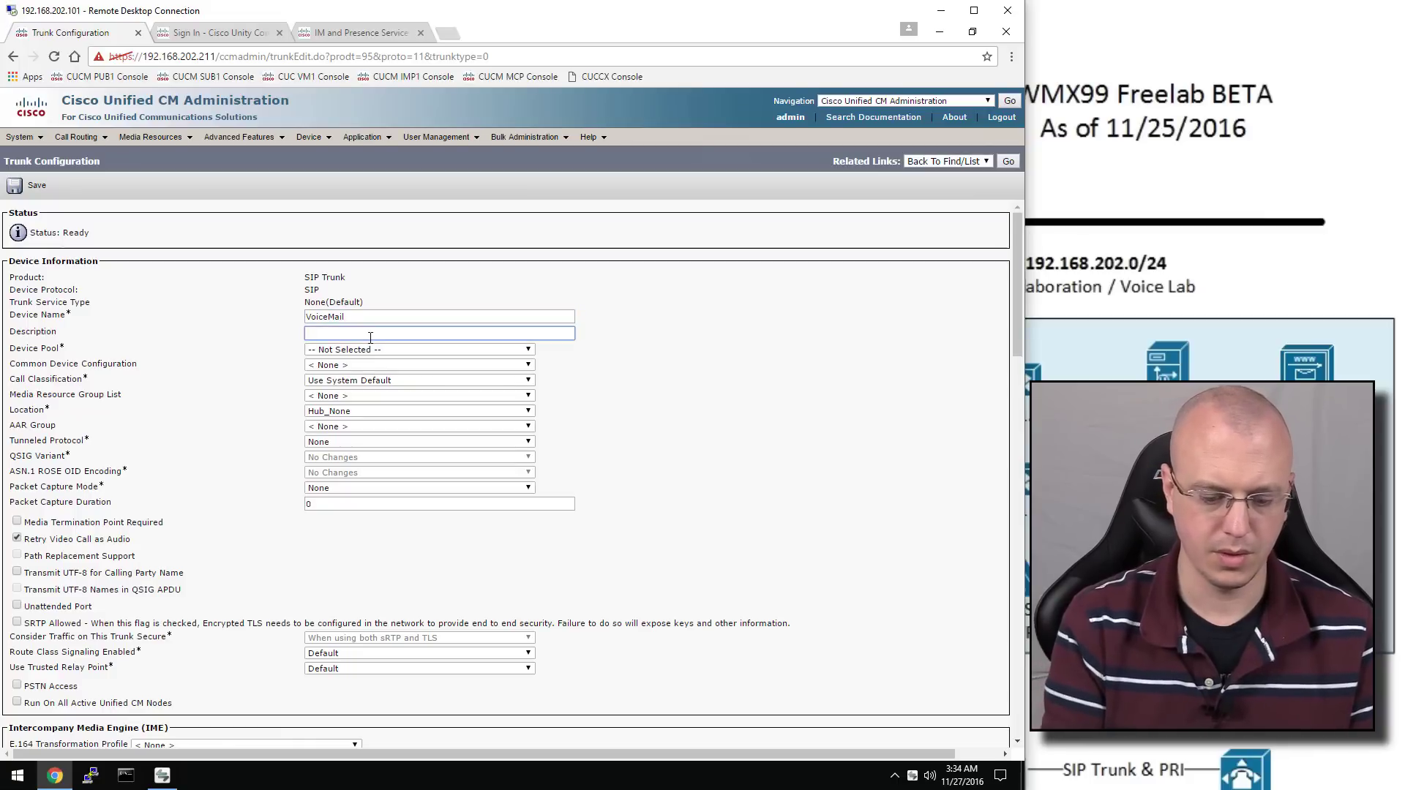
{"action": "type", "text": "SIP Trunk"}
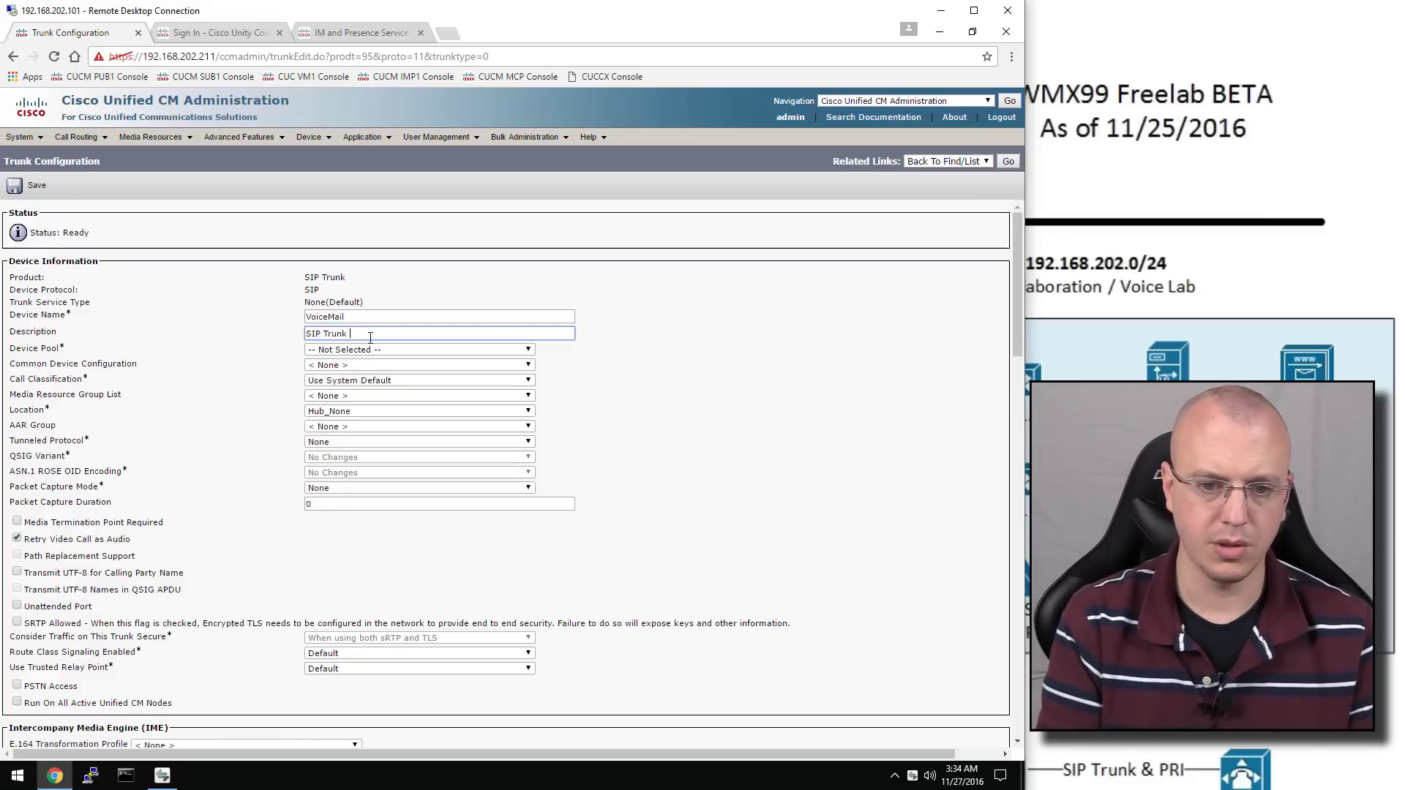
{"action": "type", "text": " to Unity Co"}
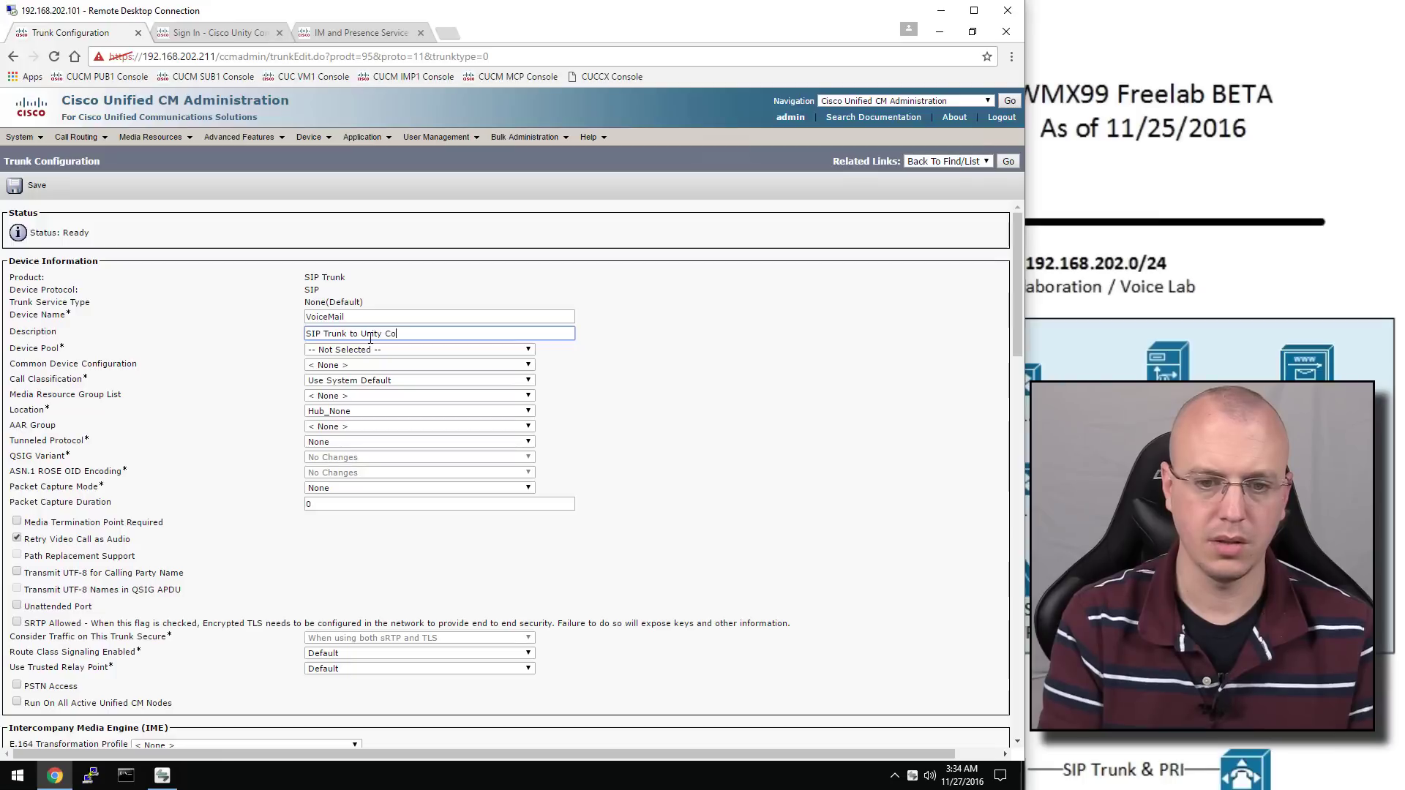
{"action": "type", "text": "nnection"}
{"action": "left_click", "coordinate": [370, 349]}
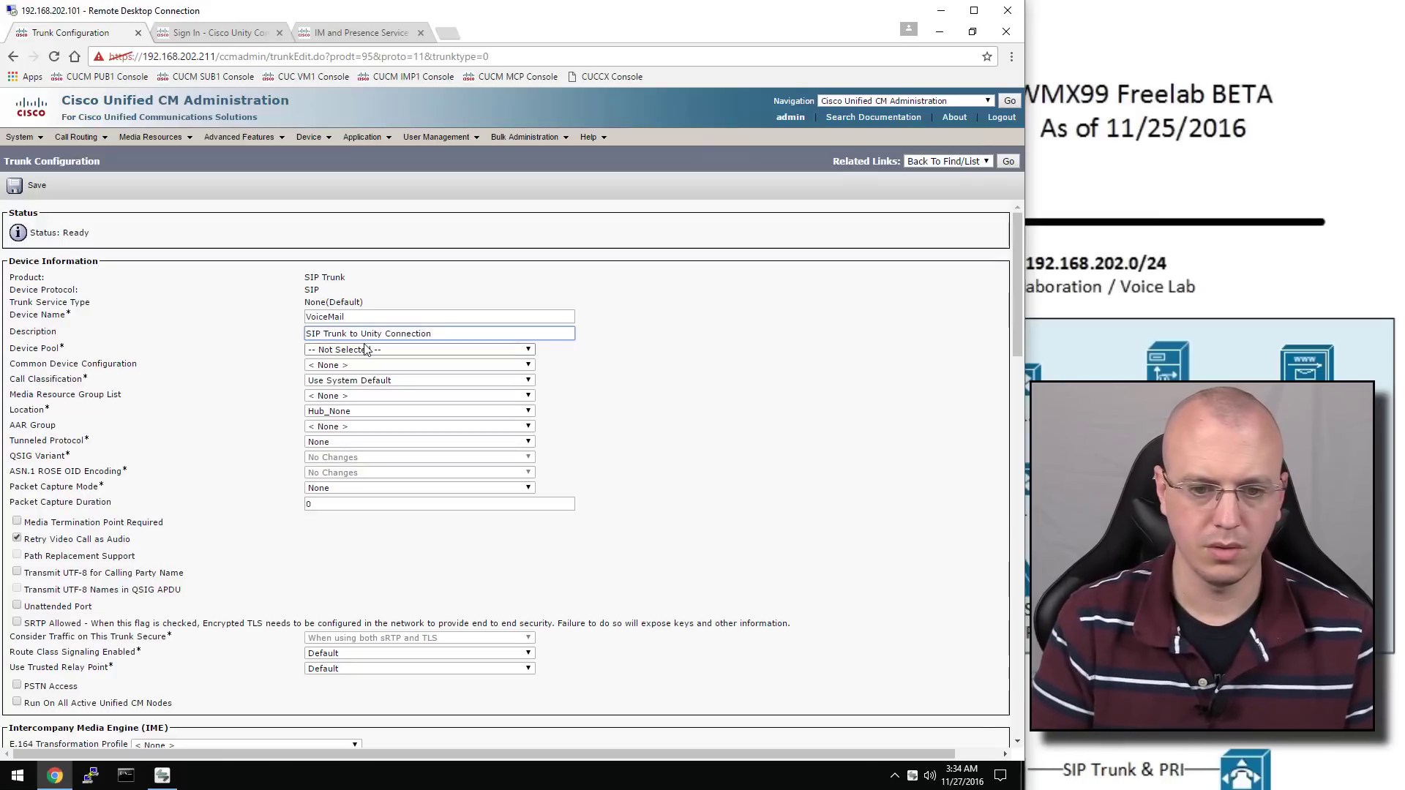
{"action": "left_click", "coordinate": [369, 374]}
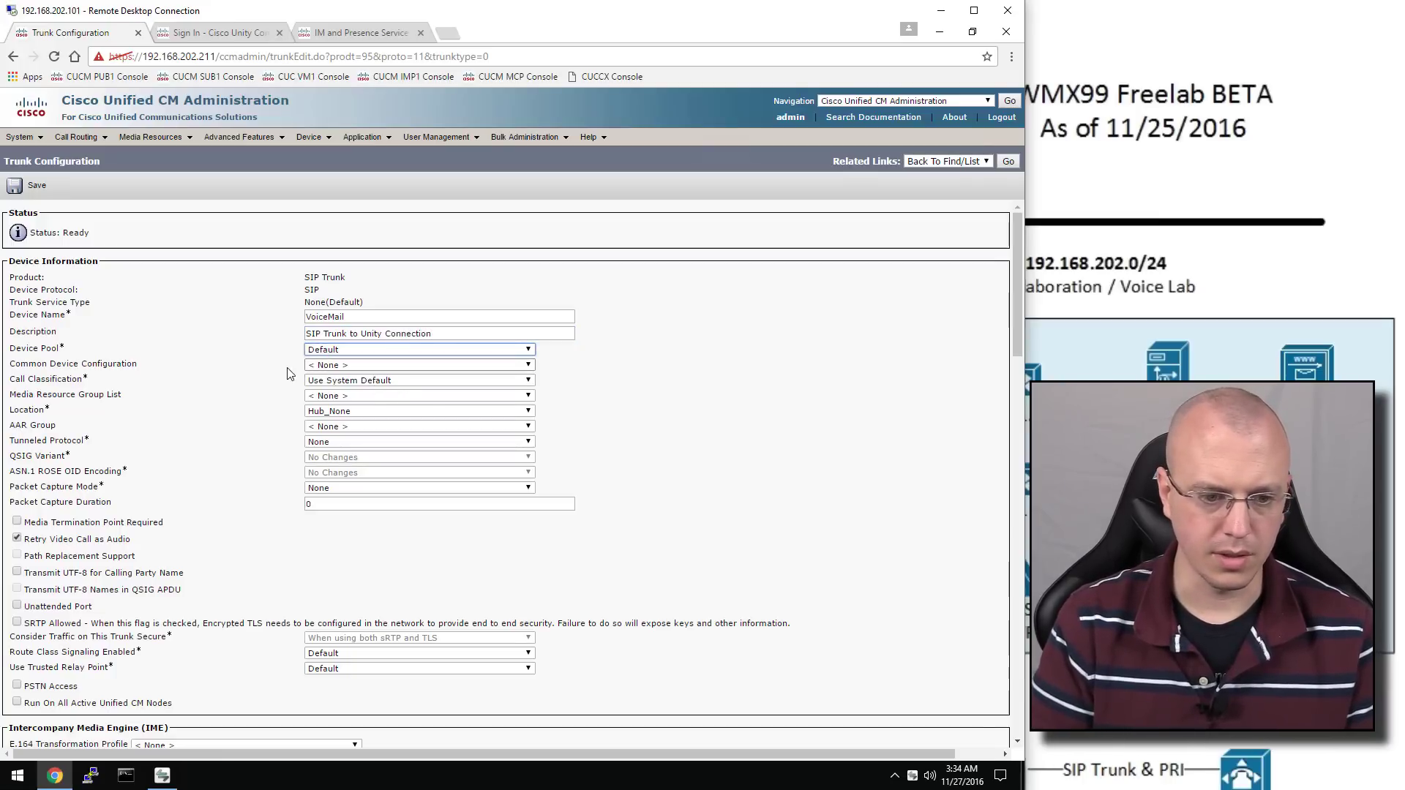
Set the trunk's inbound significant digits to 4
{"action": "scroll", "coordinate": [281, 413], "scroll_direction": "down", "scroll_amount": 3}
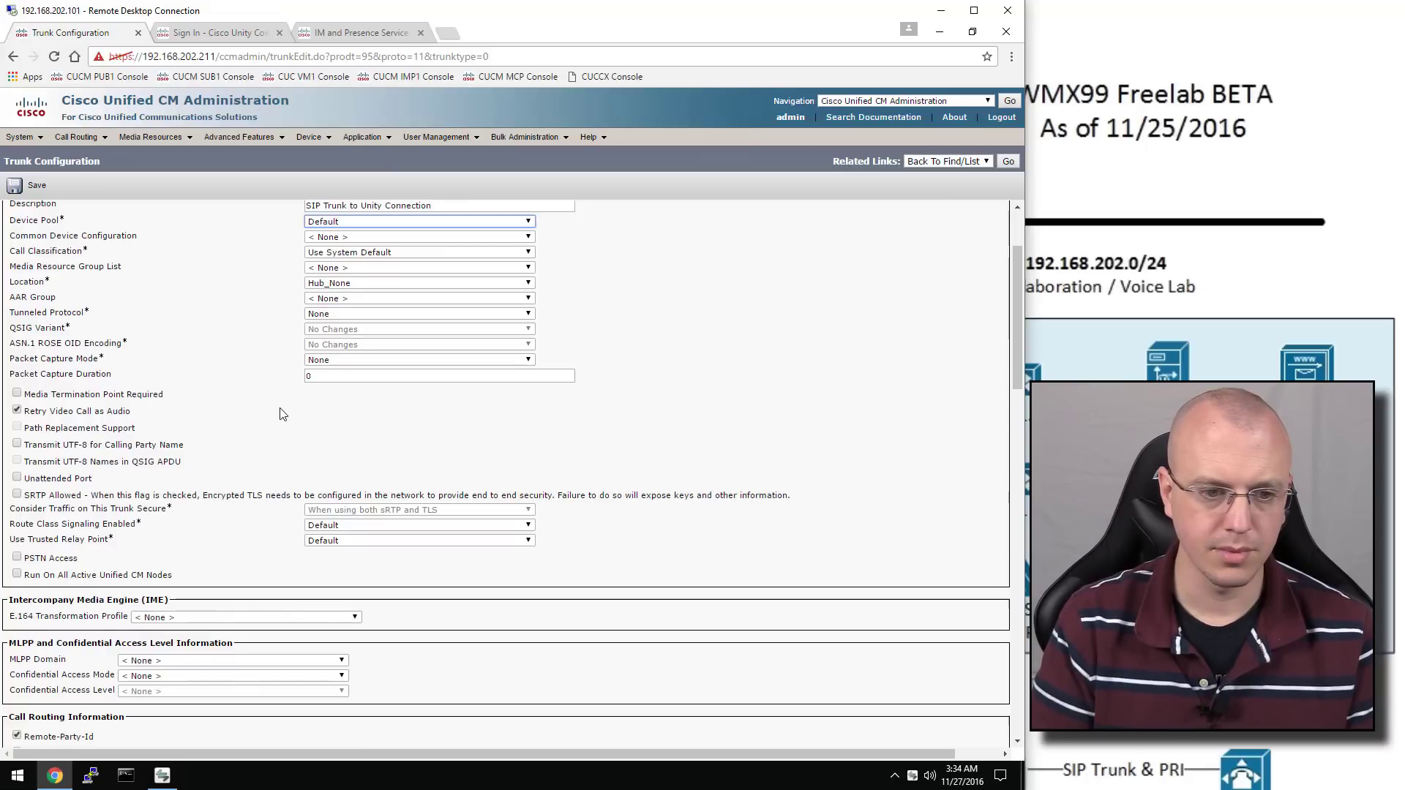
{"action": "scroll", "coordinate": [281, 413], "scroll_direction": "down", "scroll_amount": 5}
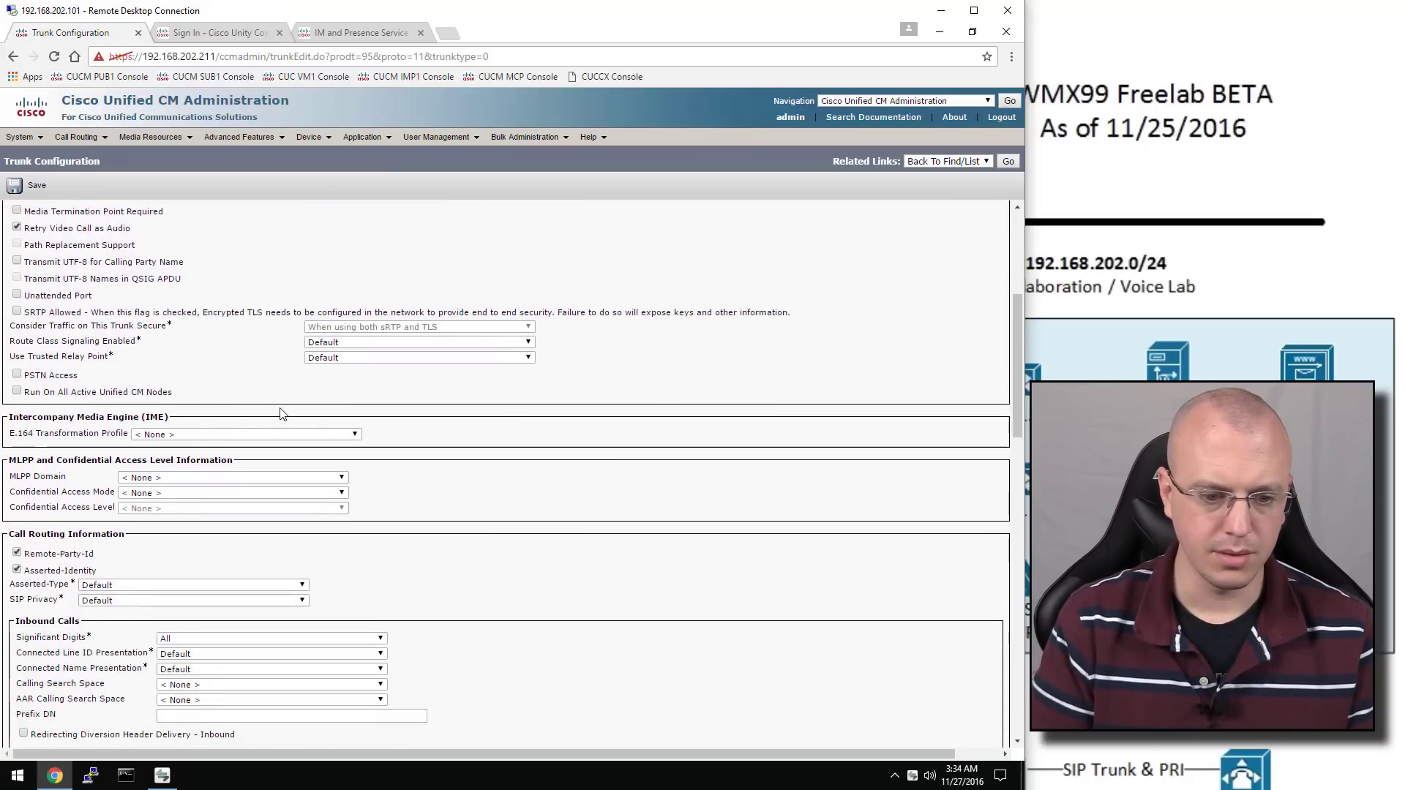
{"action": "scroll", "coordinate": [282, 414], "scroll_direction": "down", "scroll_amount": 1}
{"action": "scroll", "coordinate": [282, 414], "scroll_direction": "down", "scroll_amount": 4}
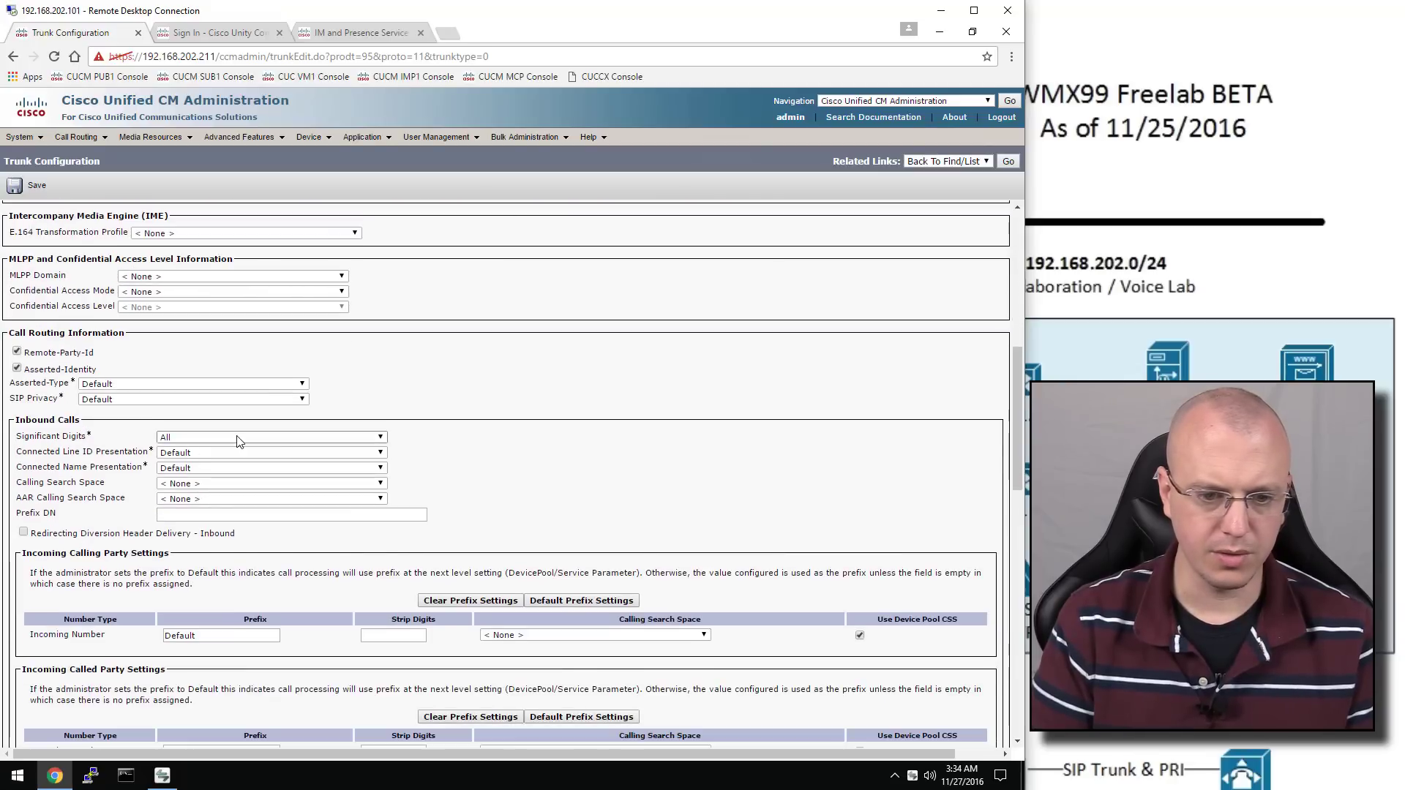
{"action": "left_click", "coordinate": [235, 437]}
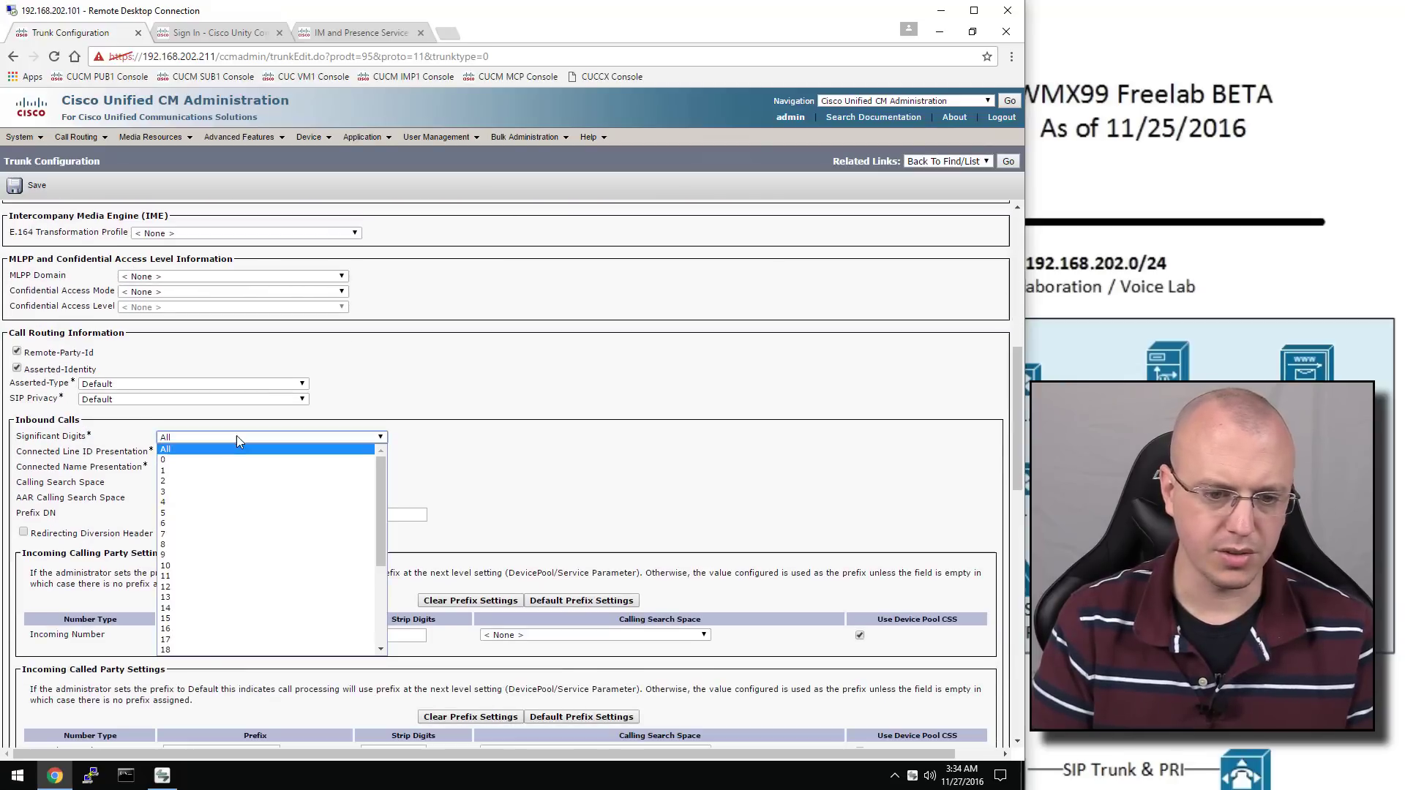
{"action": "left_click", "coordinate": [246, 502]}
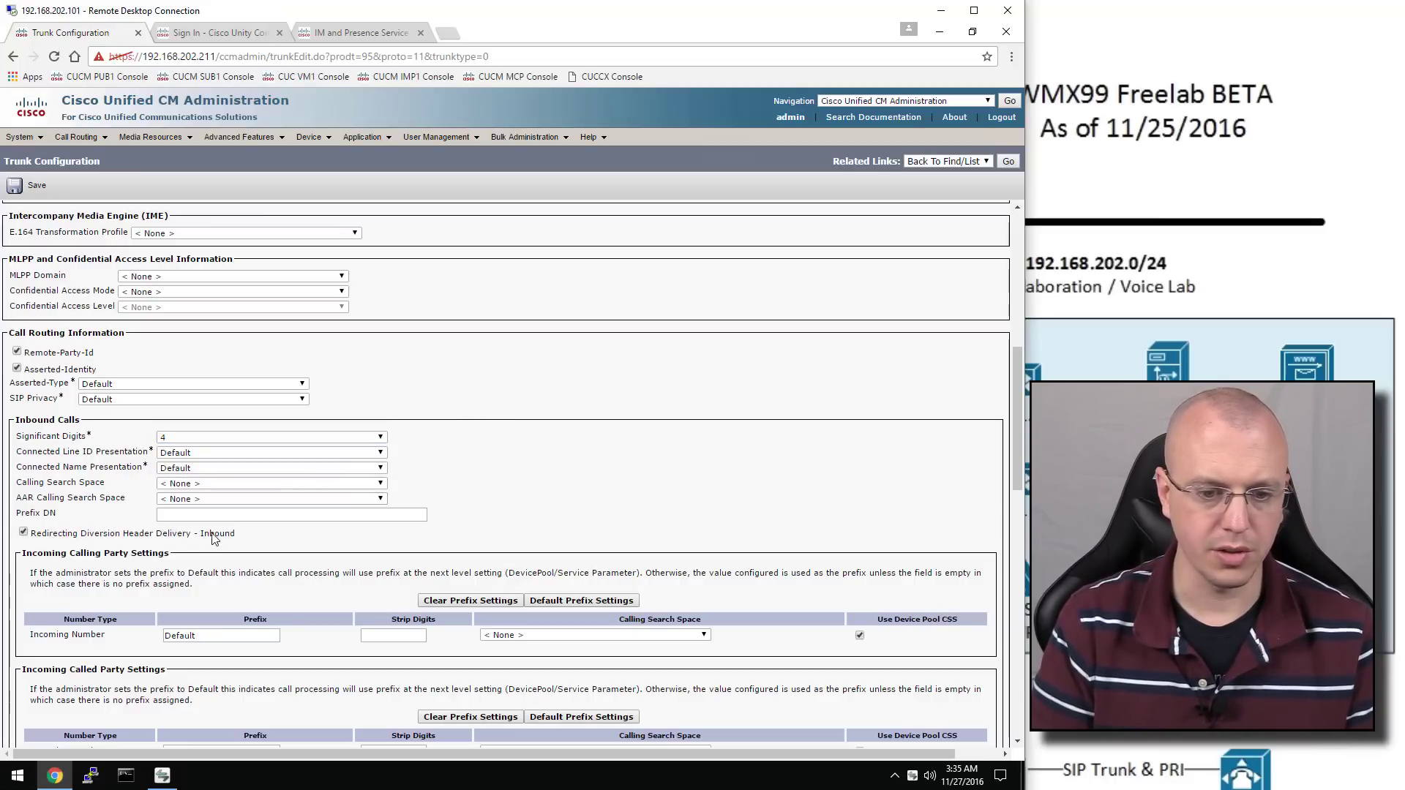
Apply PresenceNvoicemail security profile and Standard SIP Profile, and set destination 192.168.202.213
{"action": "scroll", "coordinate": [215, 539], "scroll_direction": "down", "scroll_amount": 3}
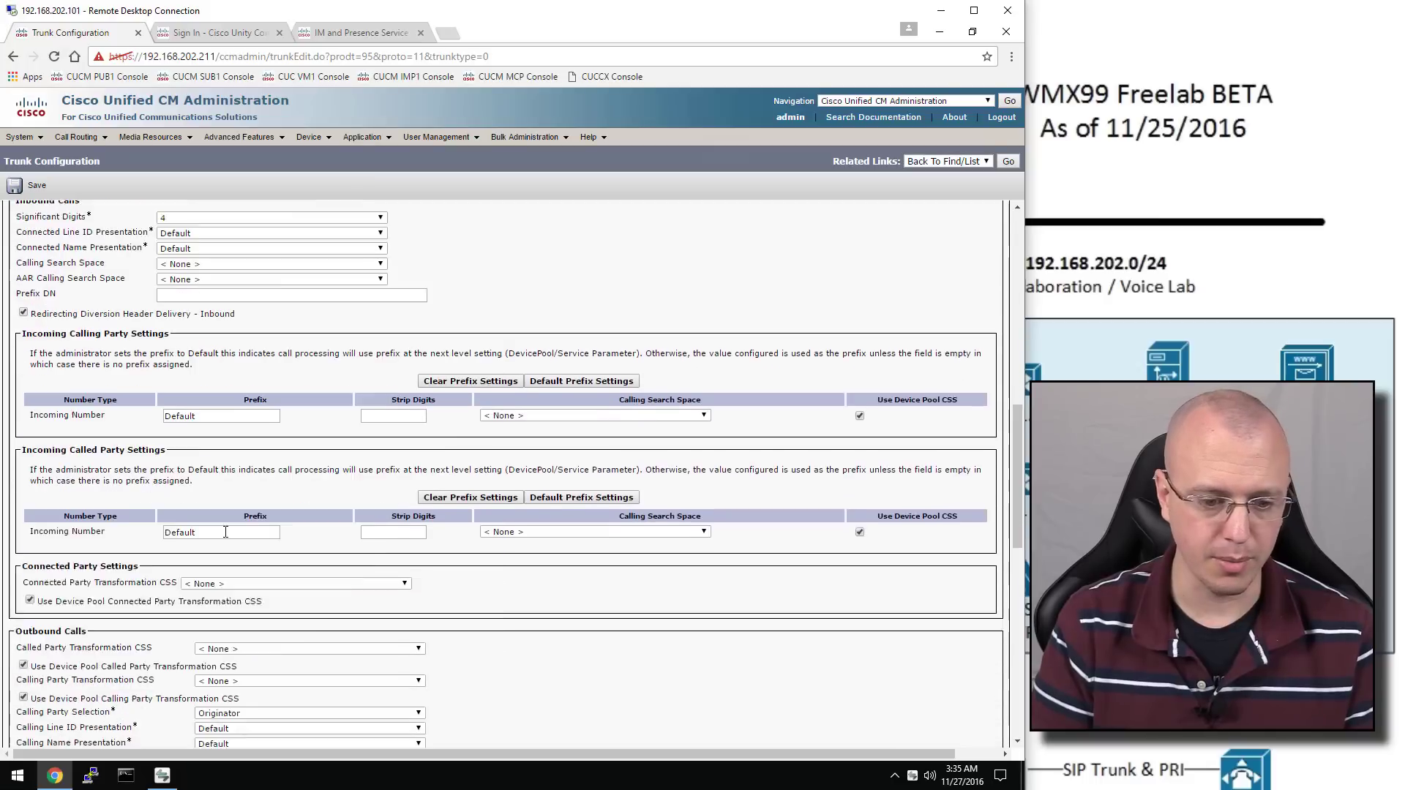
{"action": "scroll", "coordinate": [225, 532], "scroll_direction": "down", "scroll_amount": 1}
{"action": "scroll", "coordinate": [104, 554], "scroll_direction": "down", "scroll_amount": 1}
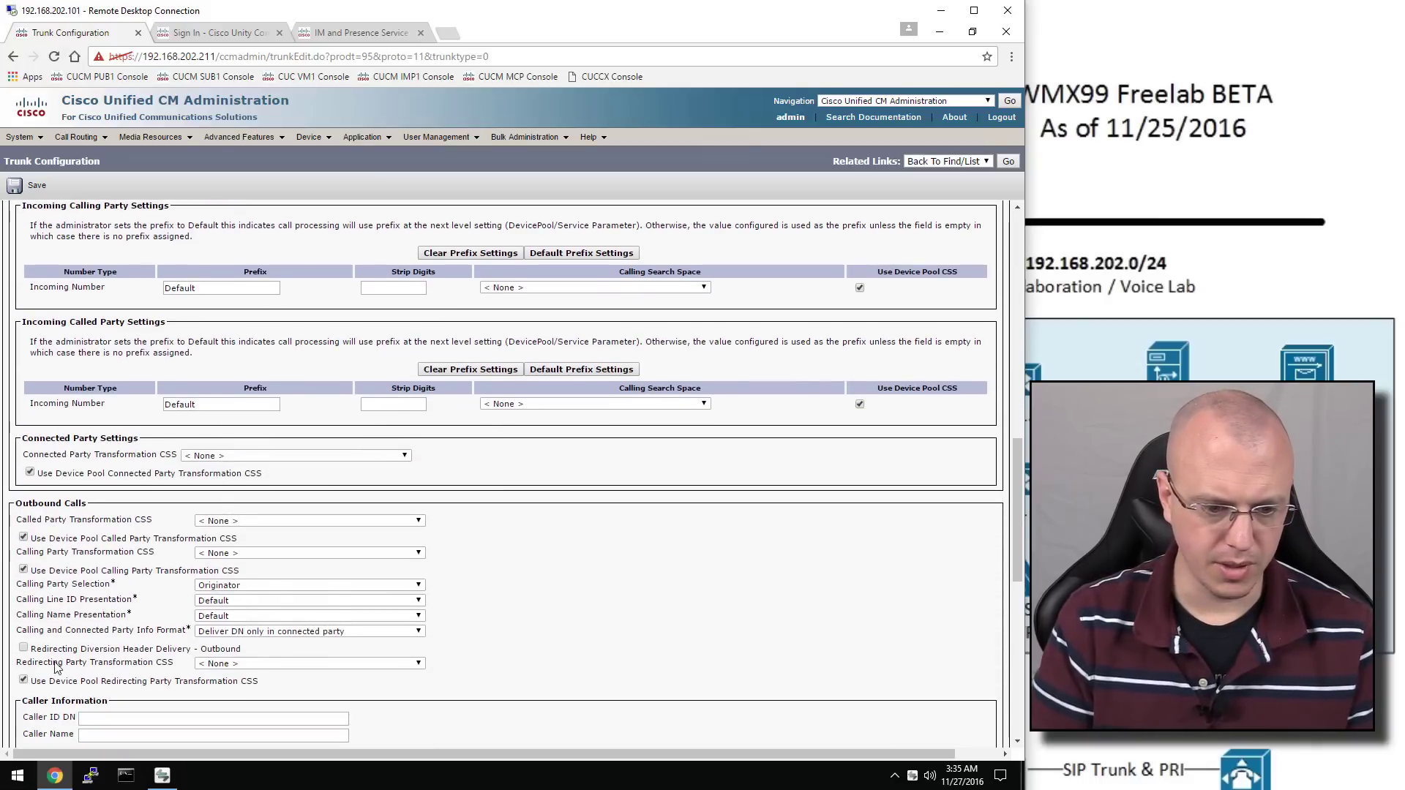
{"action": "scroll", "coordinate": [56, 656], "scroll_direction": "down", "scroll_amount": 1}
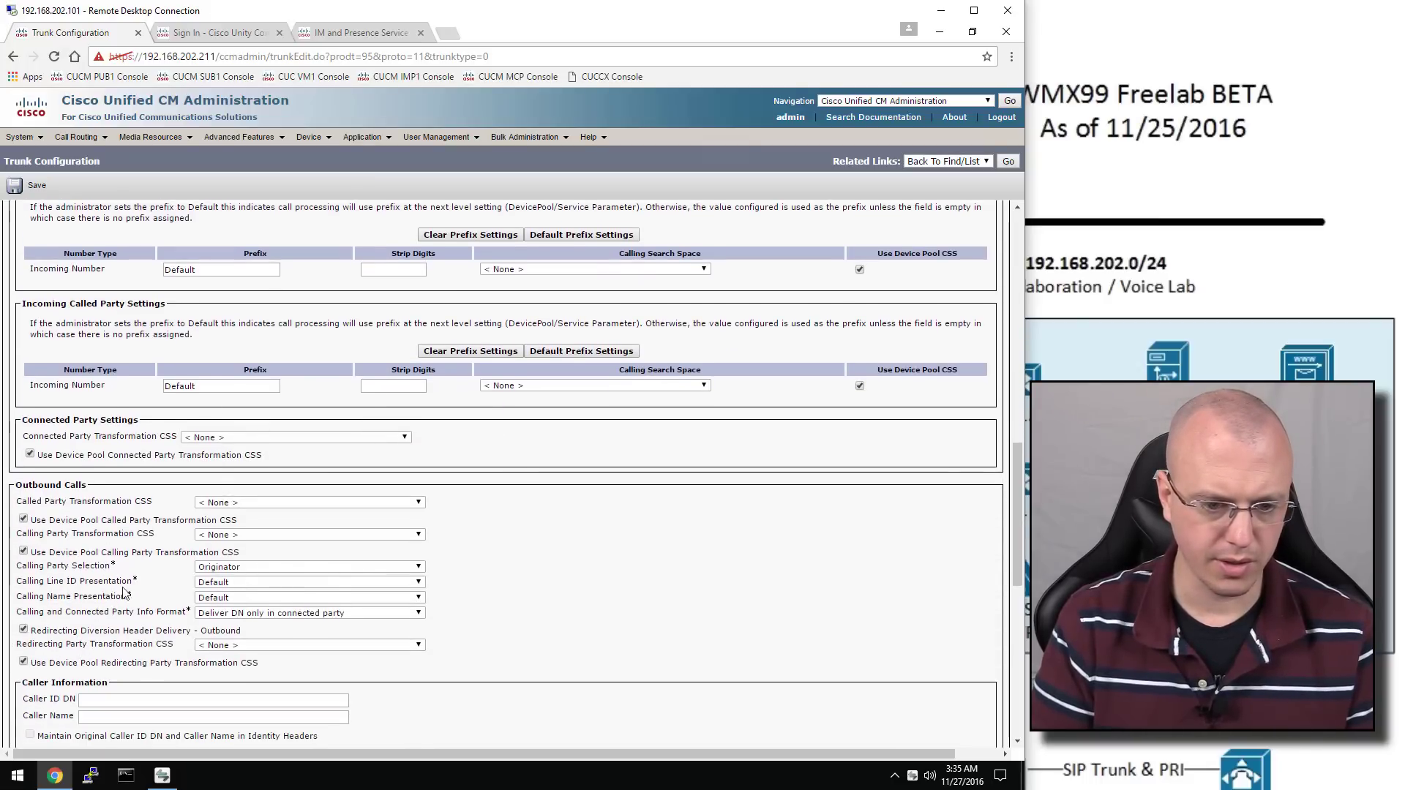
{"action": "scroll", "coordinate": [134, 584], "scroll_direction": "down", "scroll_amount": 4}
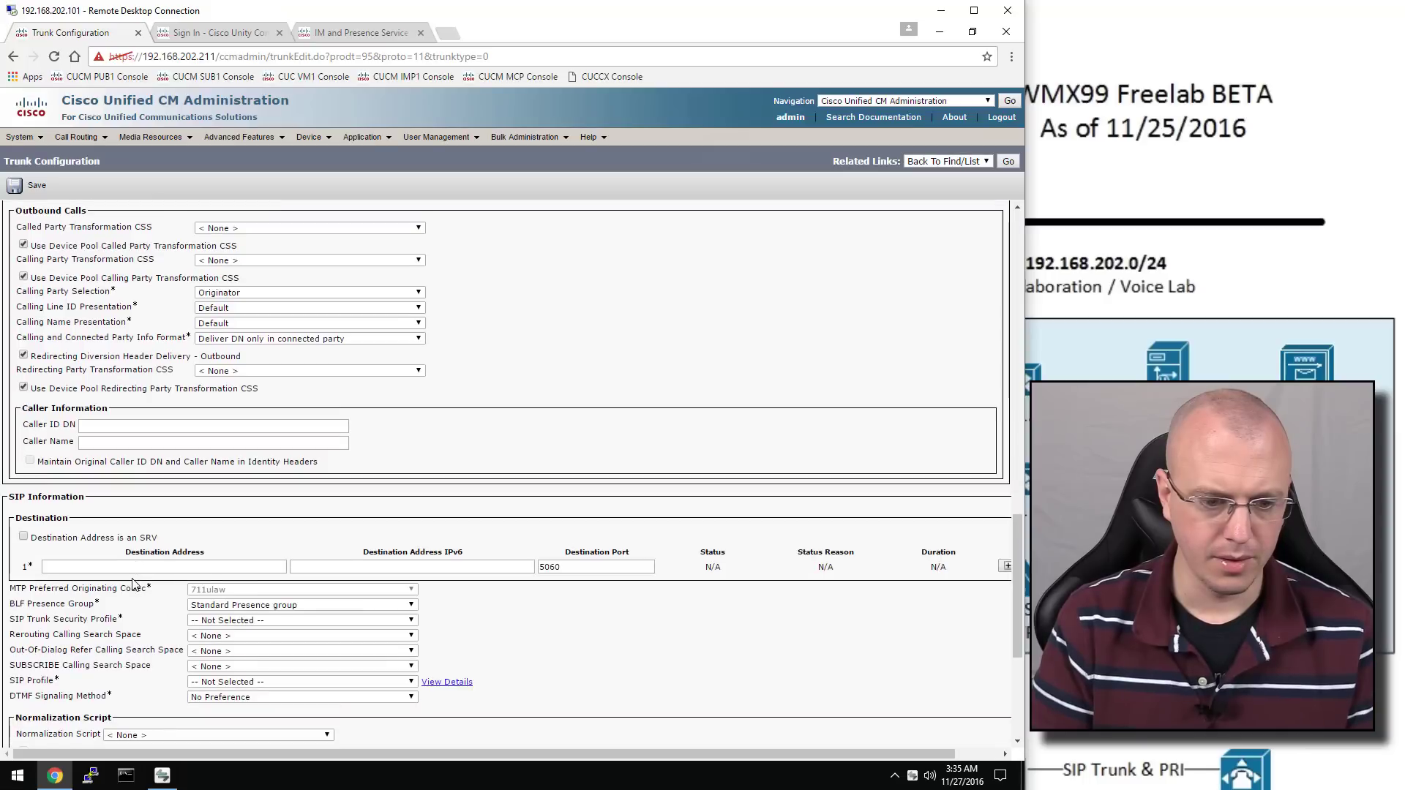
{"action": "left_click", "coordinate": [233, 622]}
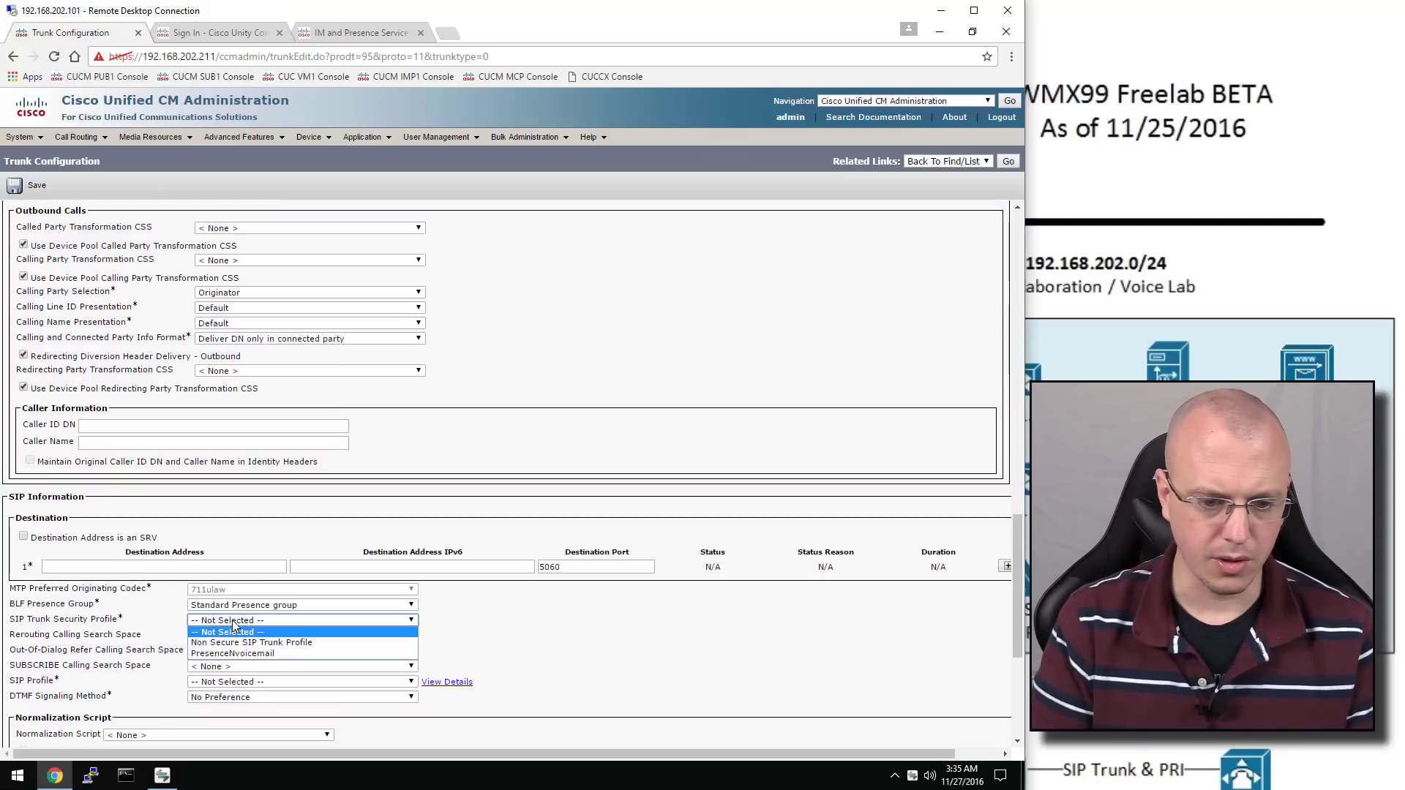
{"action": "left_click", "coordinate": [259, 656]}
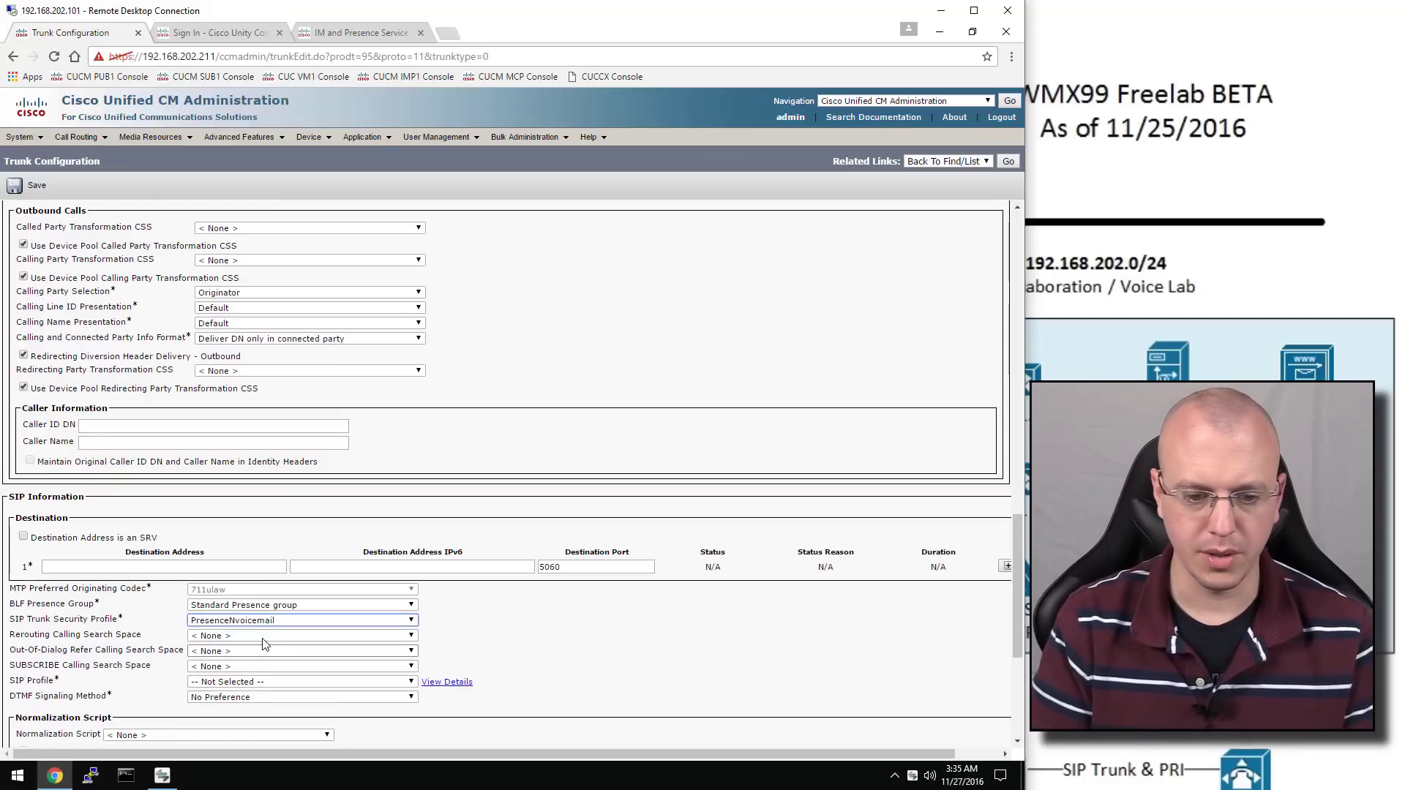
{"action": "left_click", "coordinate": [270, 685]}
{"action": "left_click", "coordinate": [279, 700]}
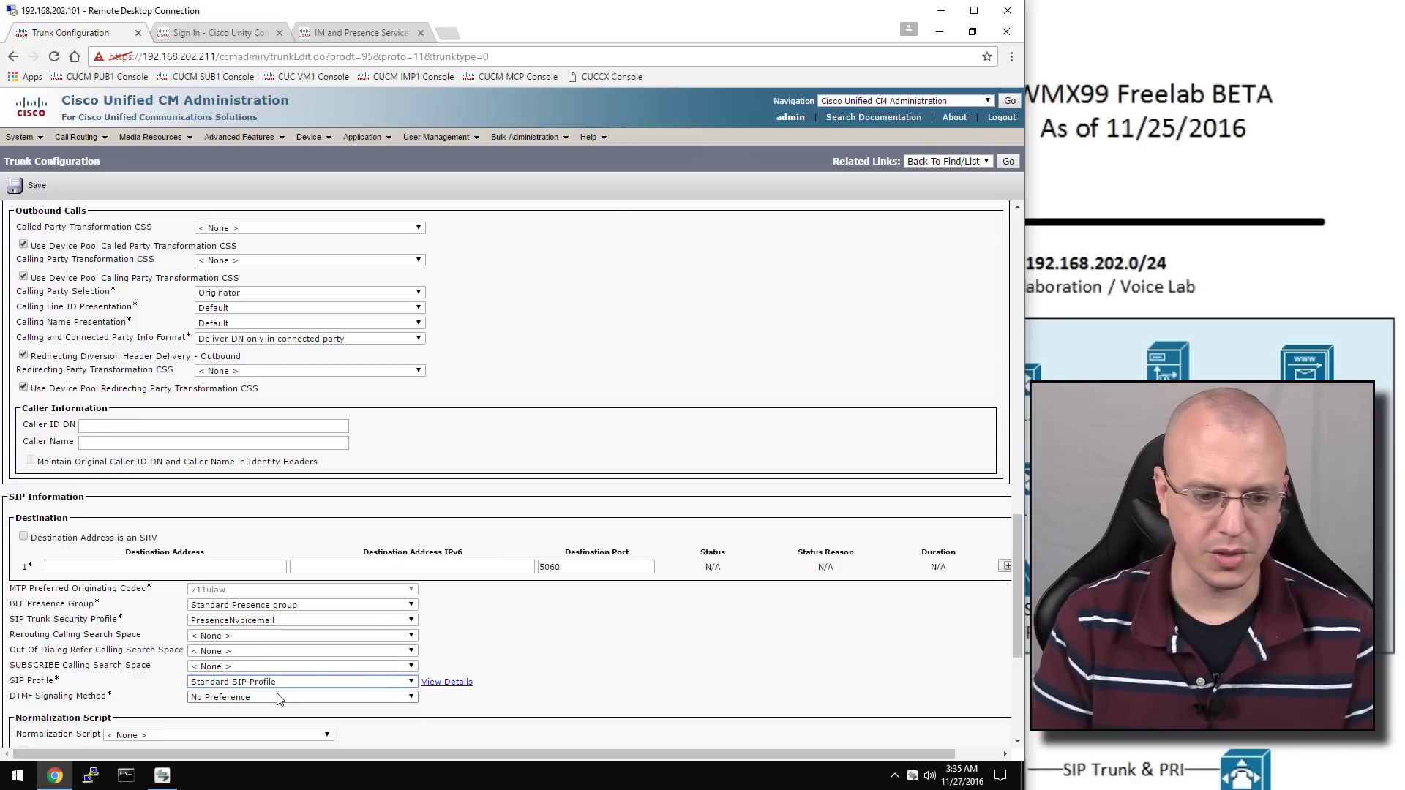
{"action": "left_click", "coordinate": [147, 568]}
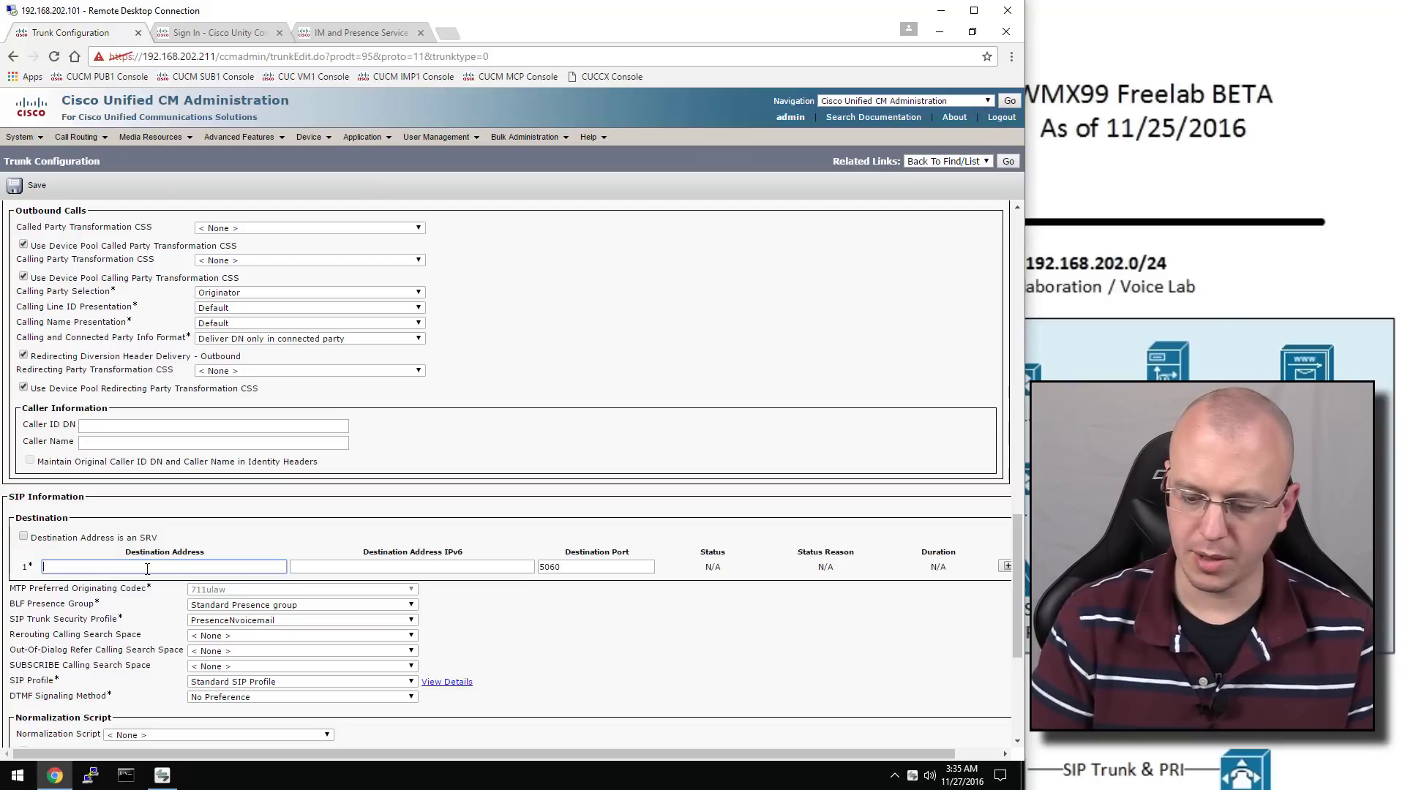
{"action": "type", "text": "192.168.202.213"}
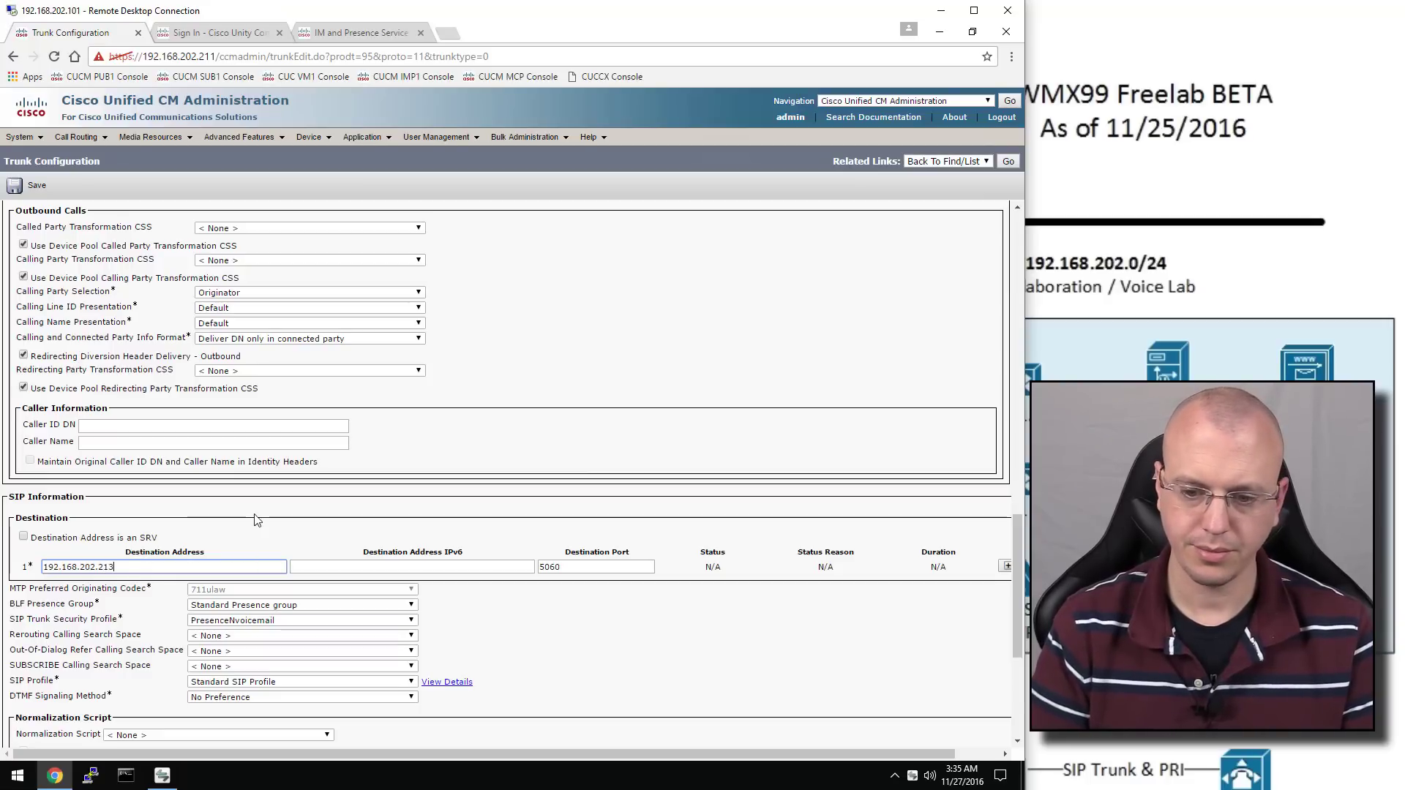
{"action": "scroll", "coordinate": [256, 520], "scroll_direction": "down", "scroll_amount": 4}
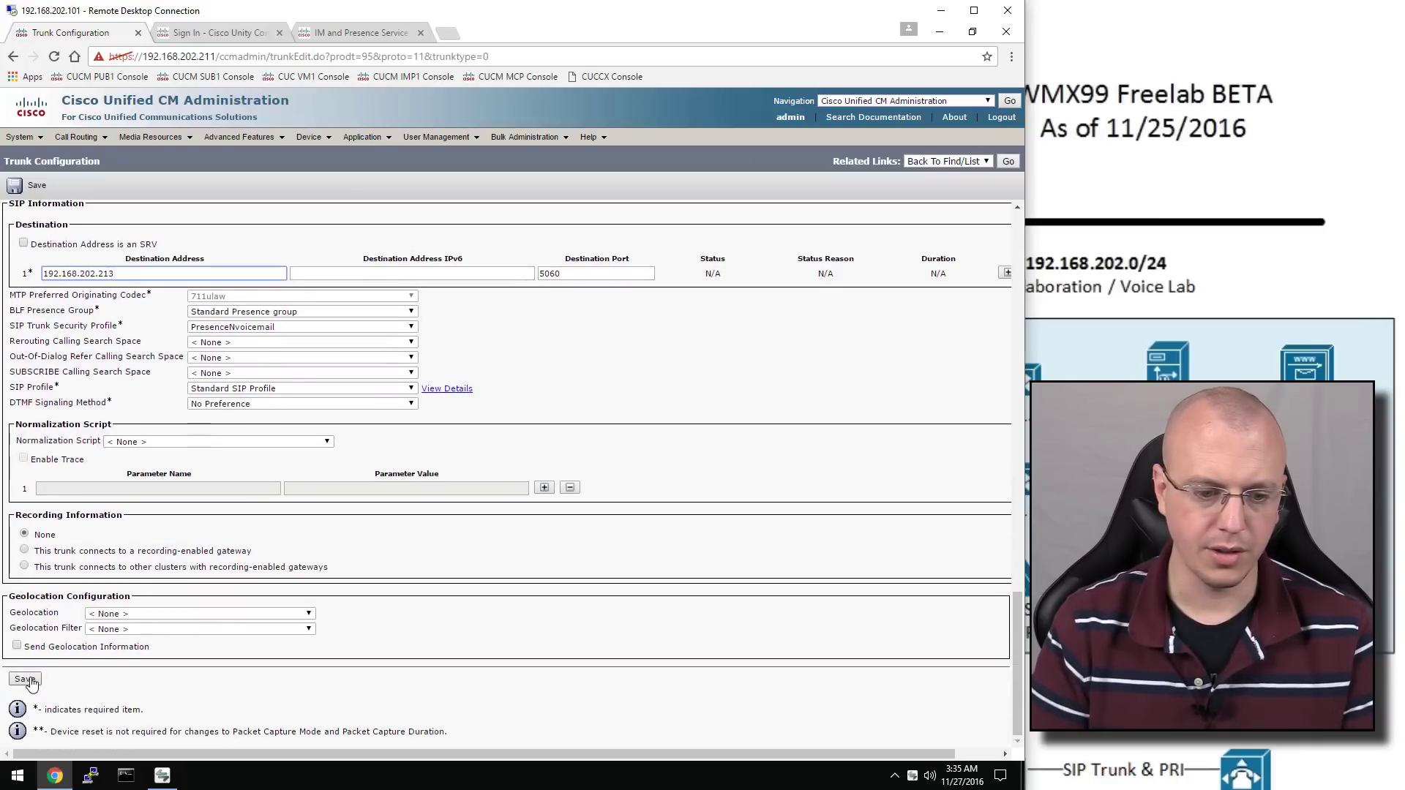
Save the VoiceMail trunk, then reset it and close the reset window
{"action": "left_click", "coordinate": [26, 679]}
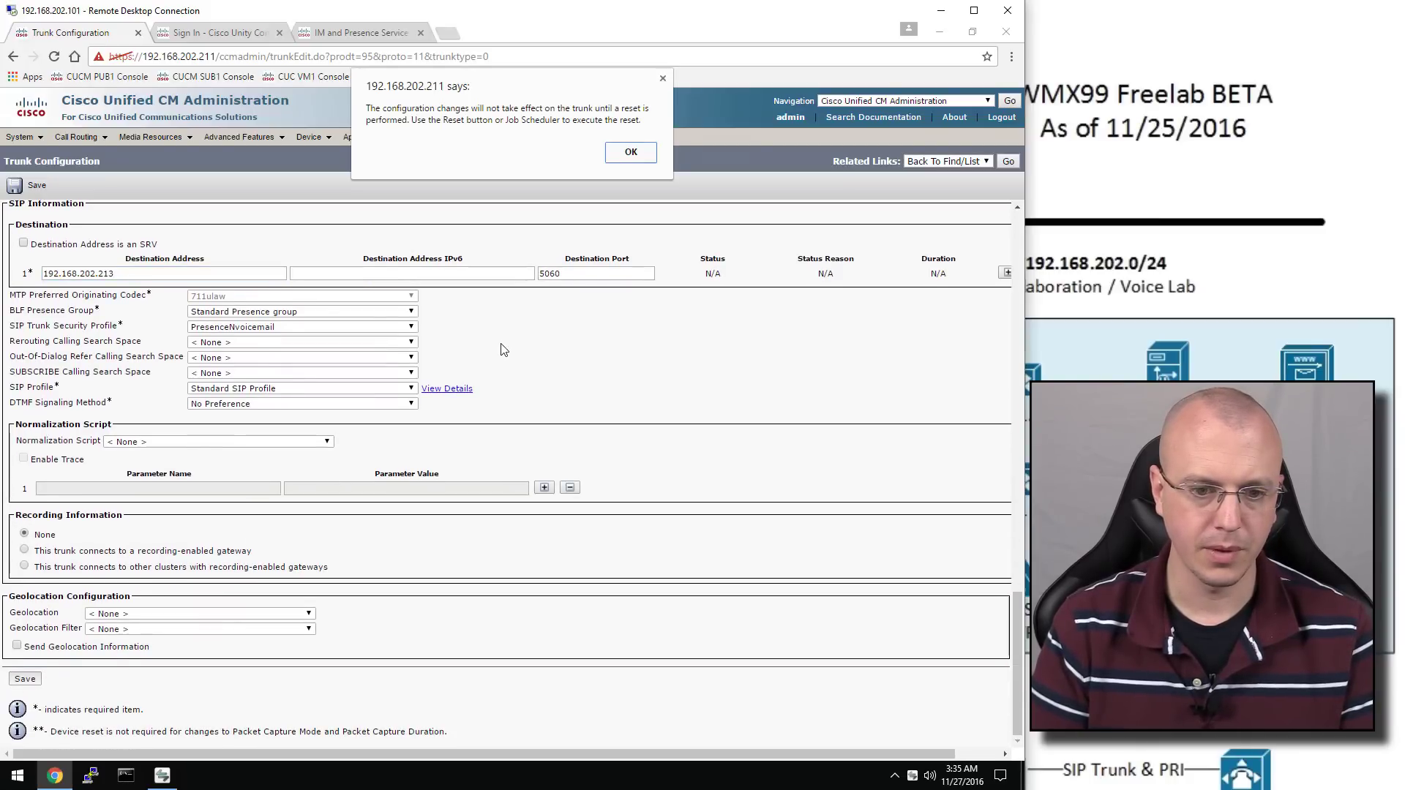
{"action": "left_click", "coordinate": [640, 158]}
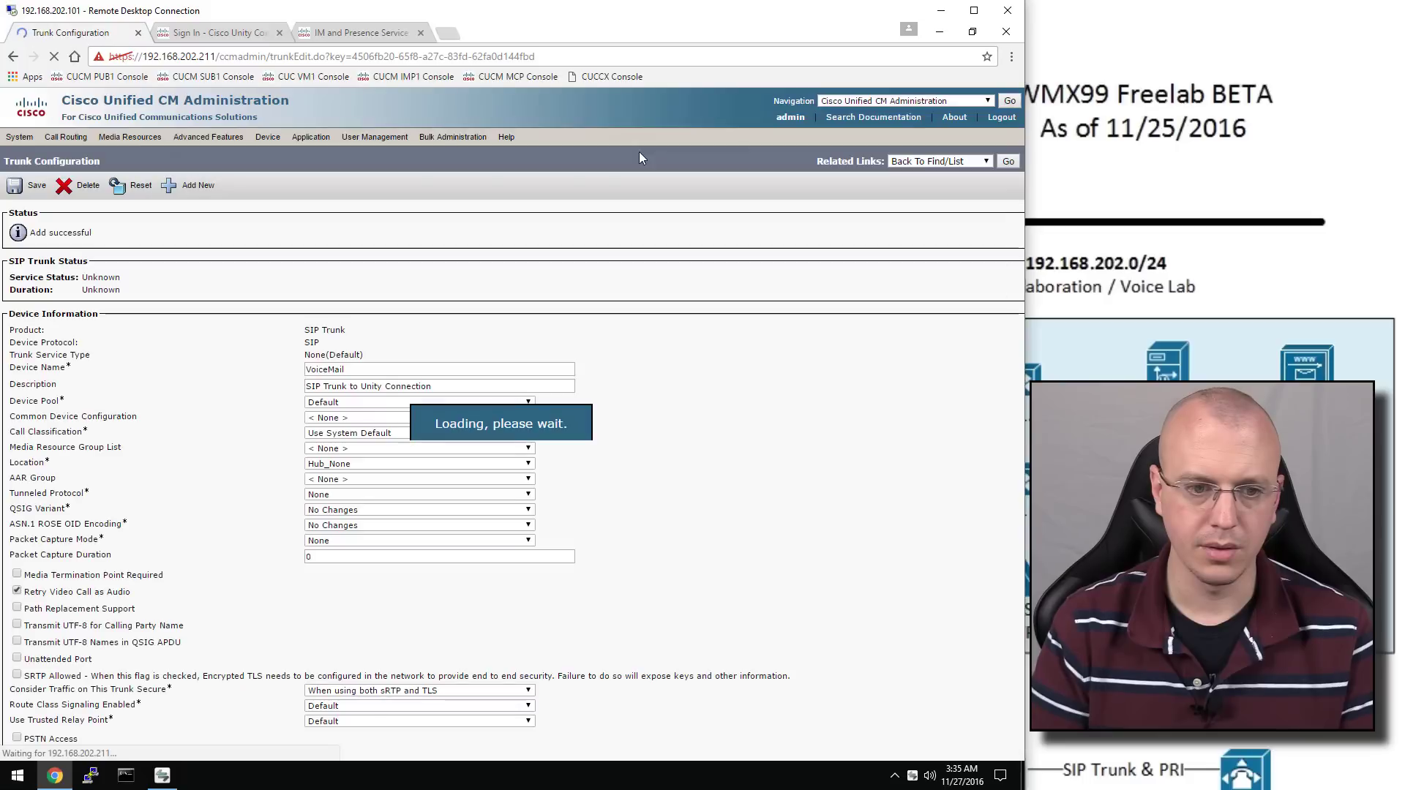
{"action": "left_click", "coordinate": [123, 189]}
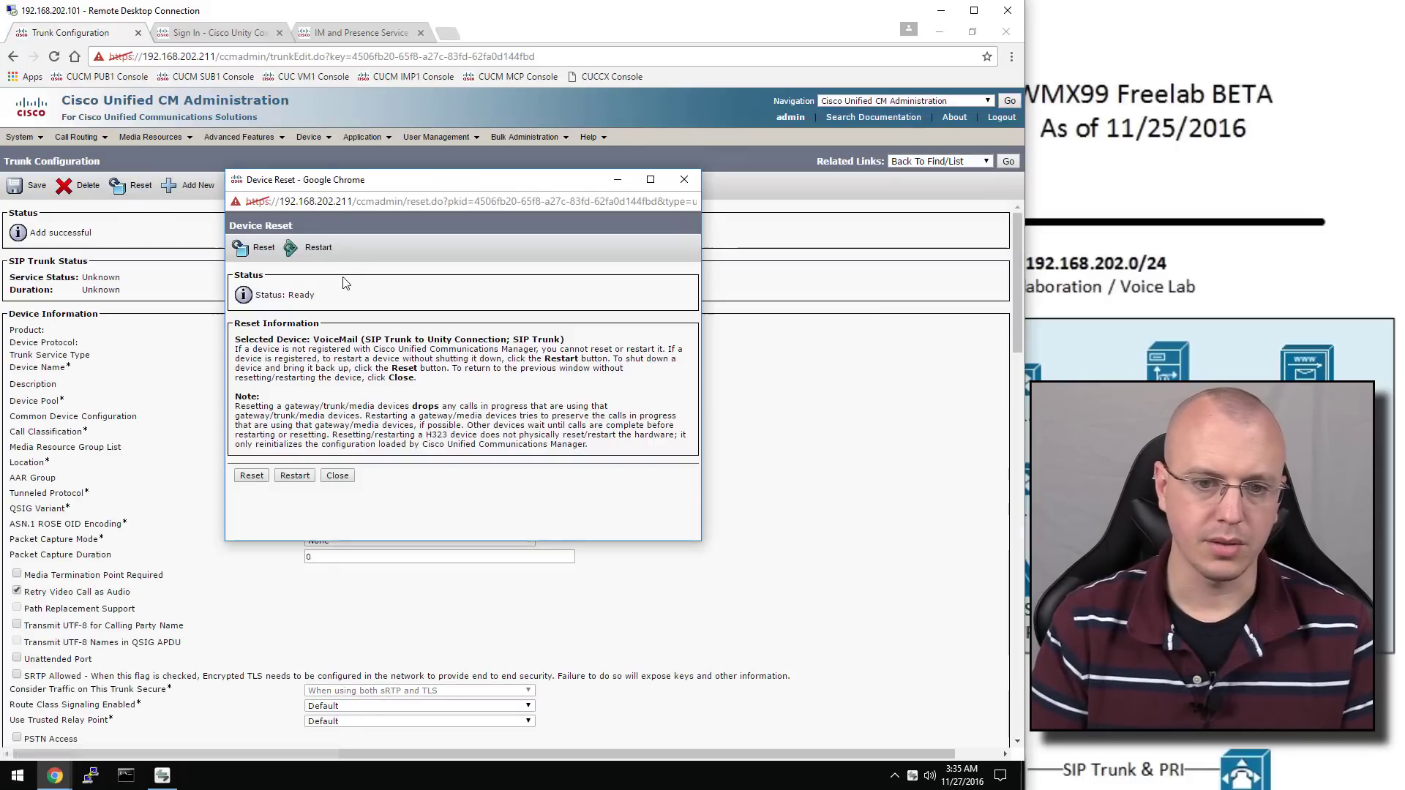
{"action": "left_click", "coordinate": [260, 253]}
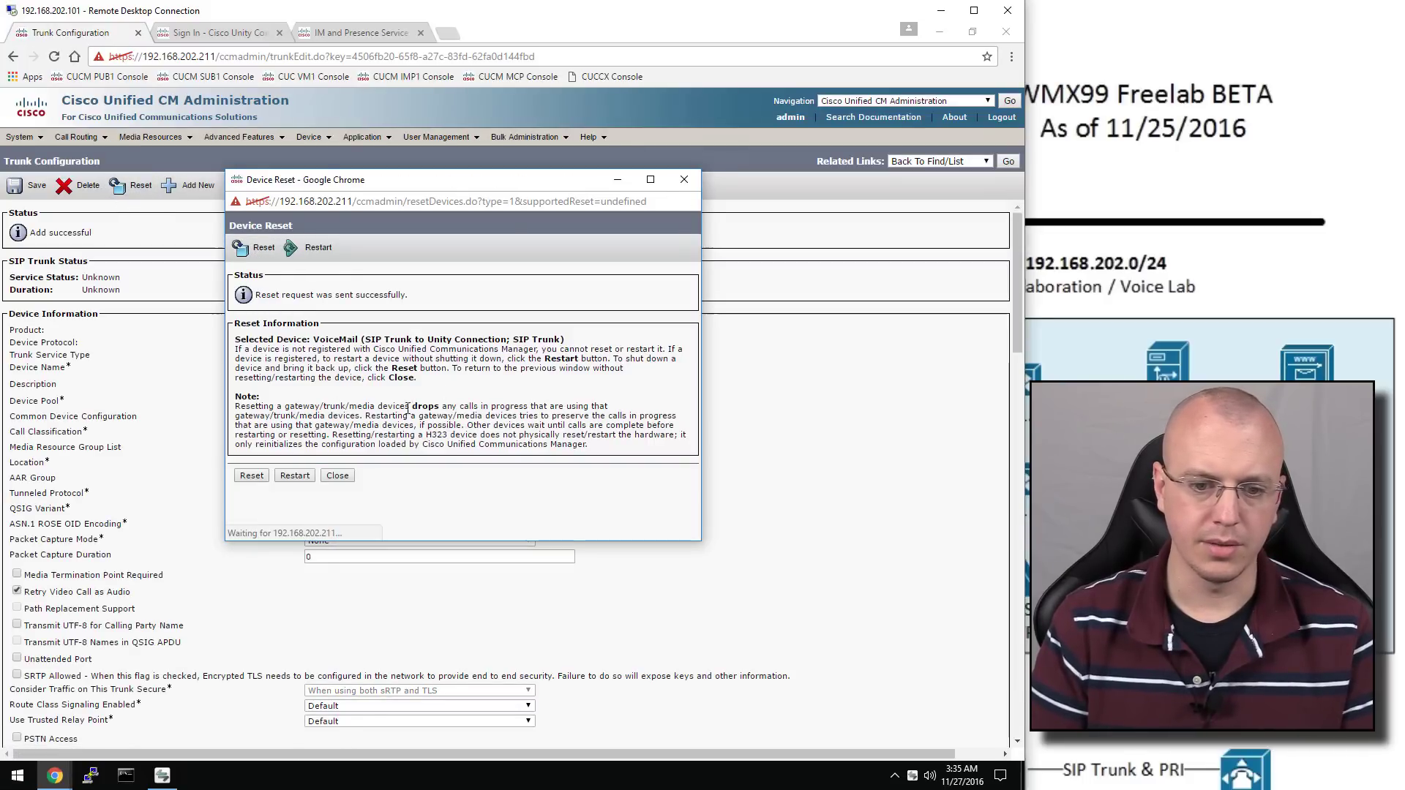
{"action": "left_click", "coordinate": [338, 477]}
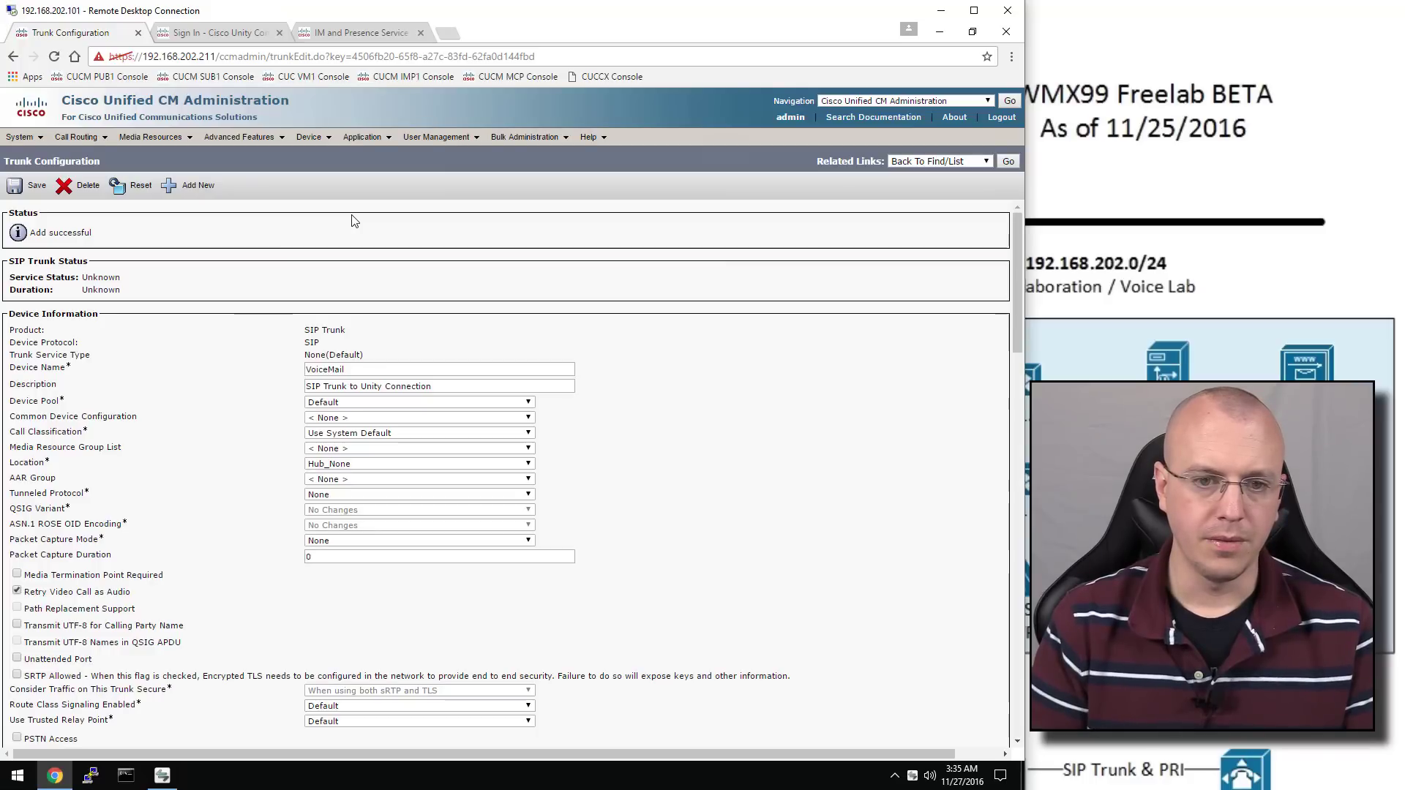
Add a new route pattern 7000 with description 'VM Pilot'
{"action": "mouse_move", "coordinate": [77, 136]}
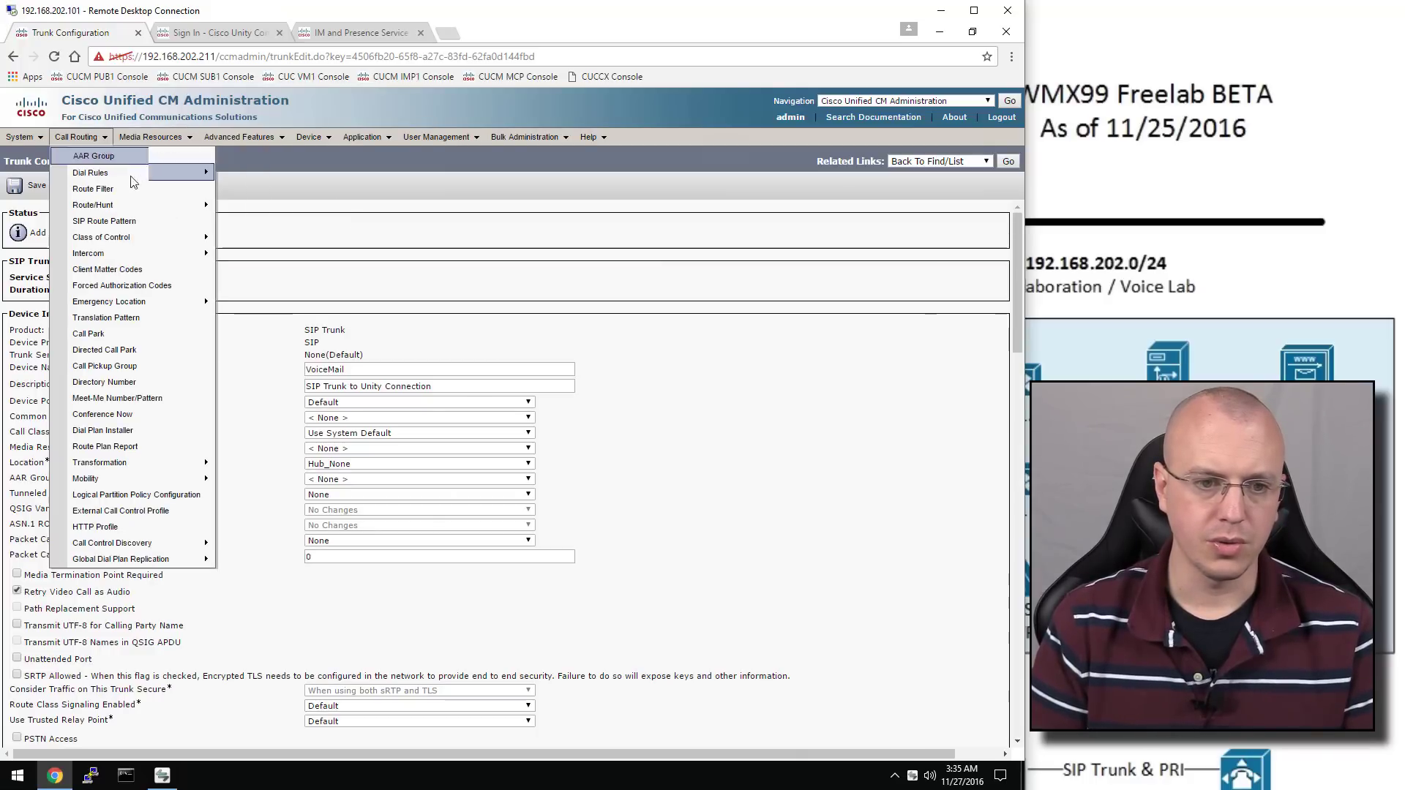
{"action": "mouse_move", "coordinate": [179, 205]}
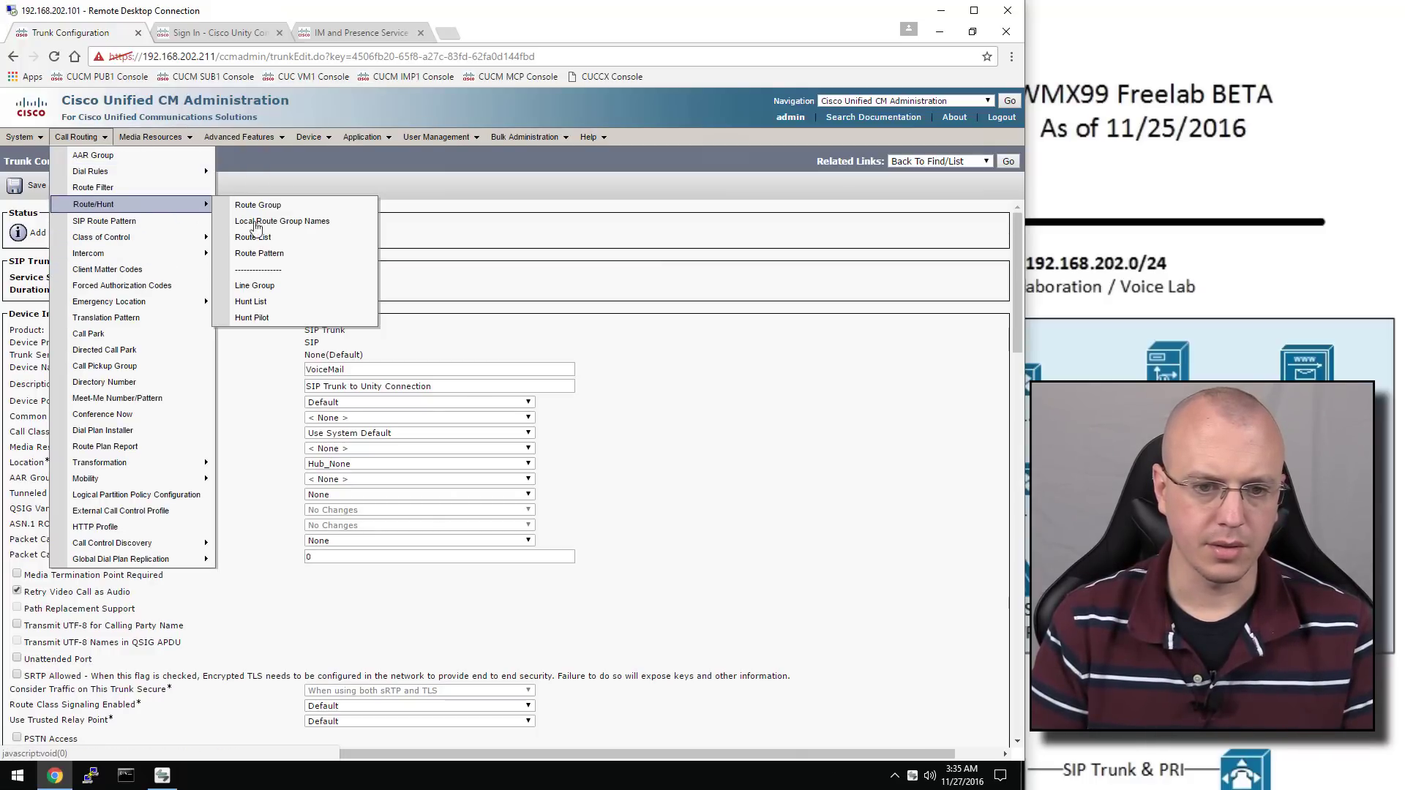
{"action": "left_click", "coordinate": [282, 261]}
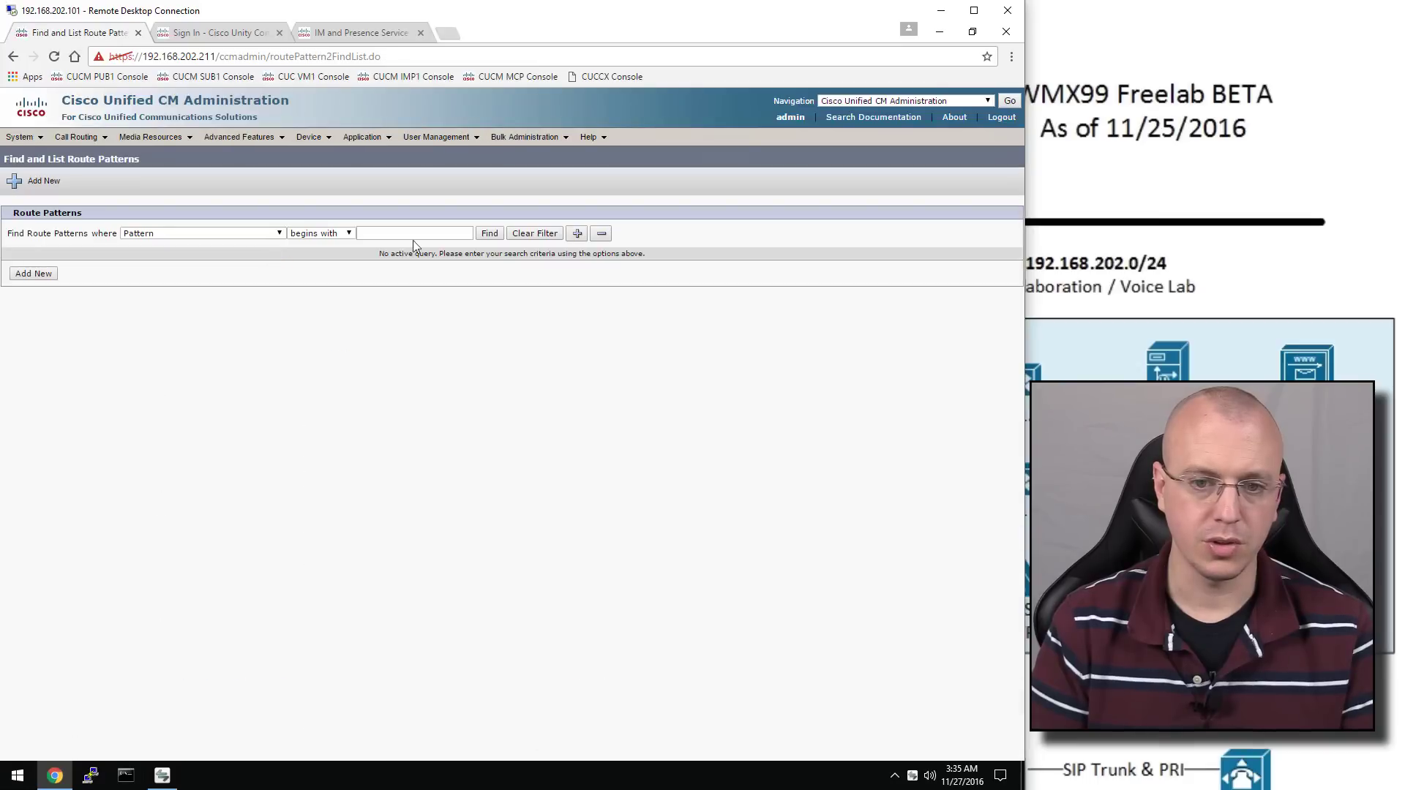
{"action": "left_click", "coordinate": [34, 274]}
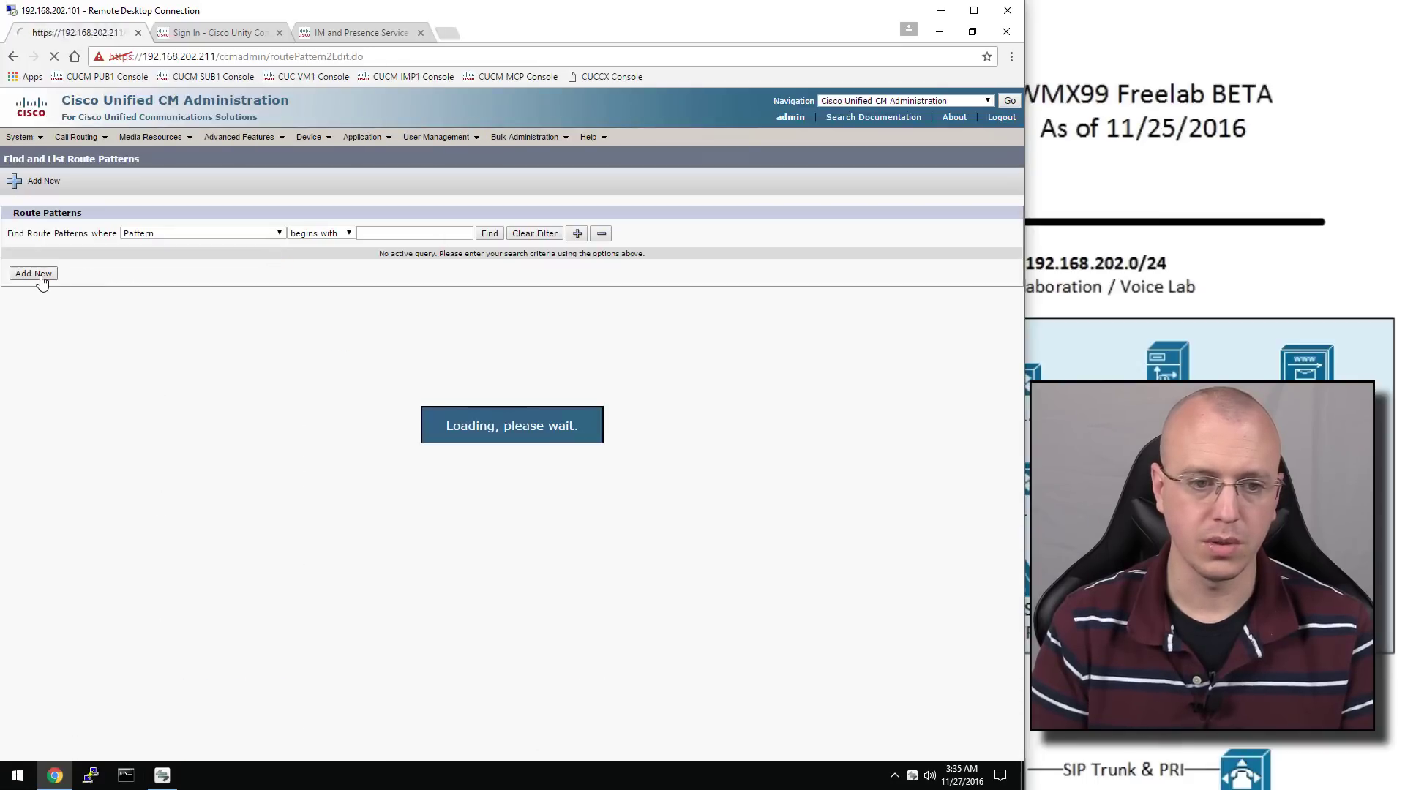
{"action": "left_click", "coordinate": [242, 279]}
{"action": "type", "text": "7000"}
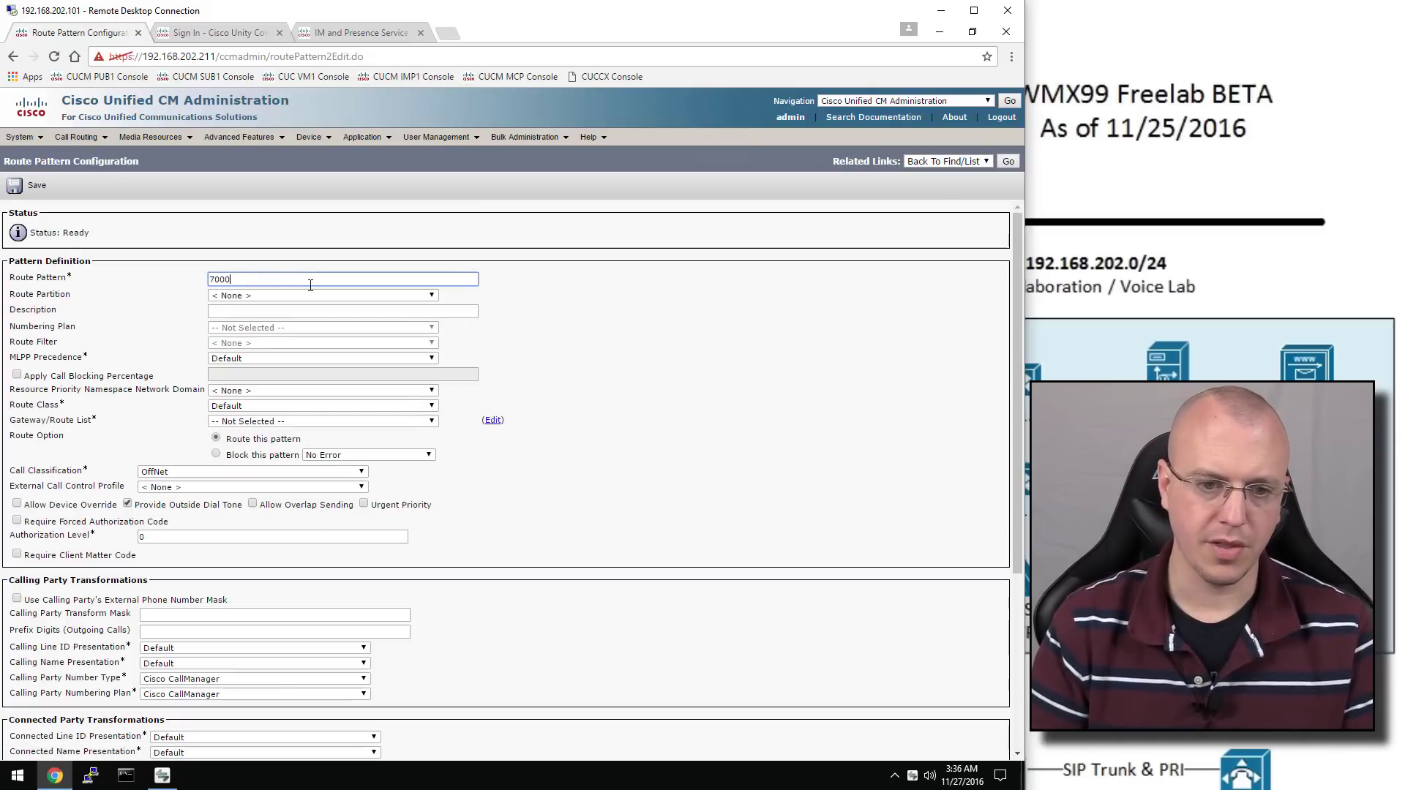
{"action": "left_click", "coordinate": [303, 313]}
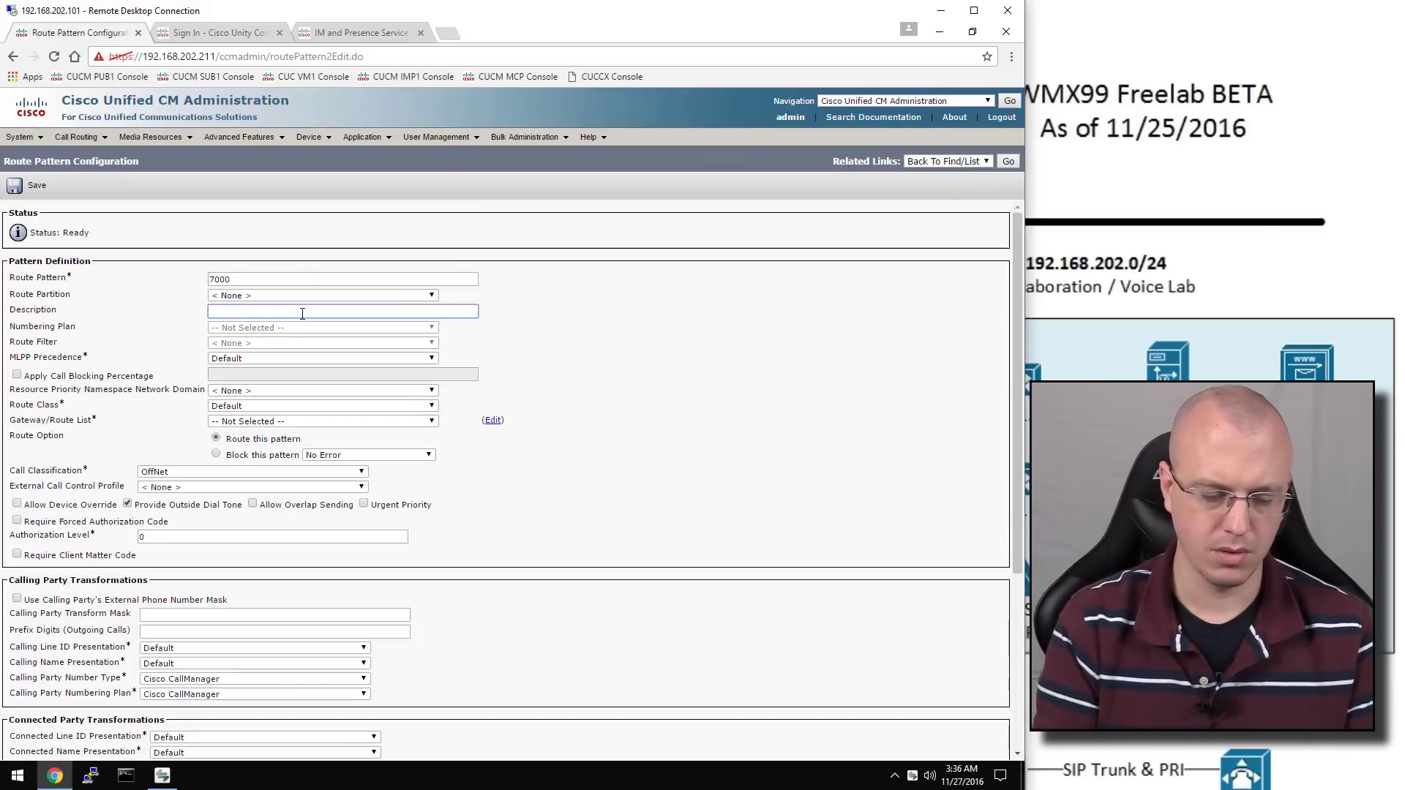
{"action": "type", "text": "VM Pilot"}
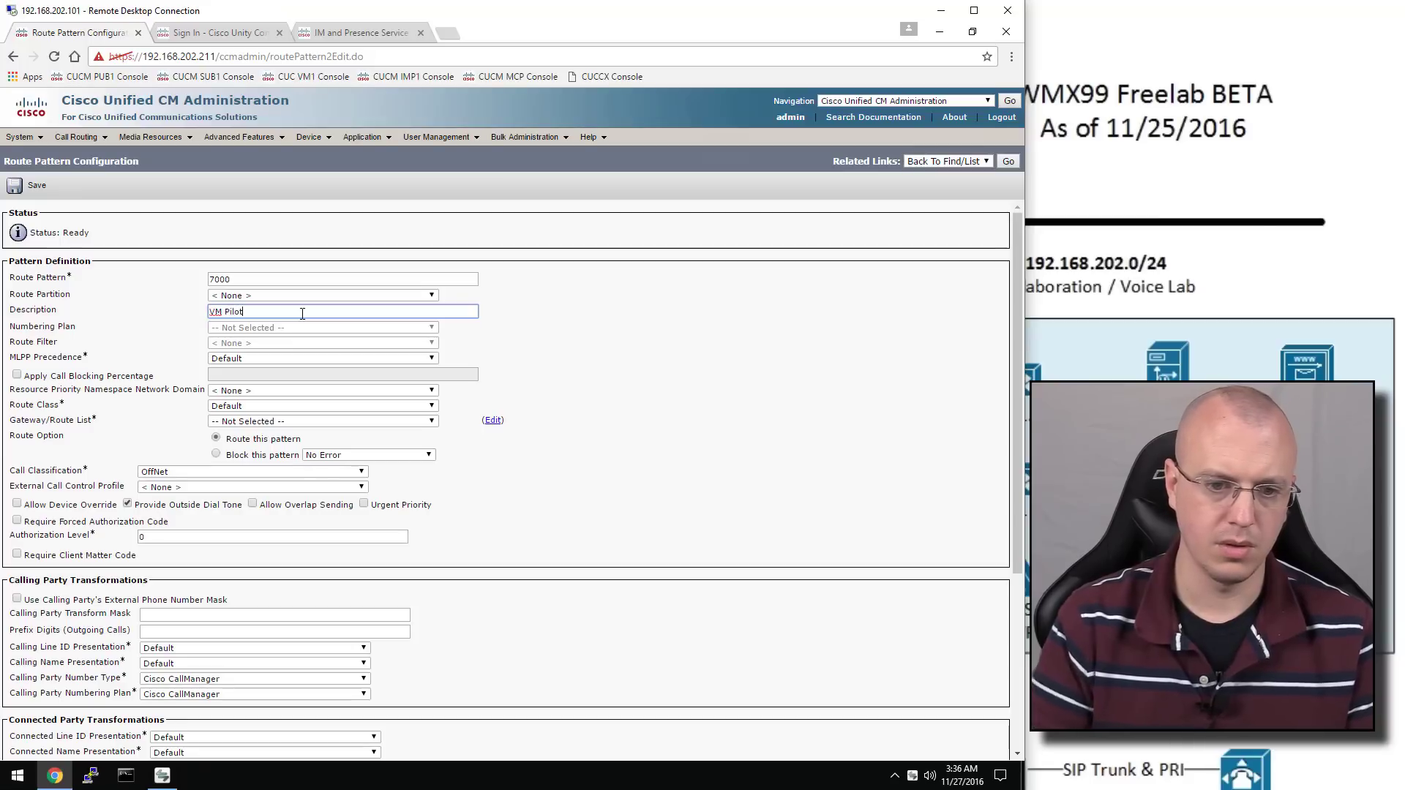
Route the pattern to the VoiceMail trunk as OnNet, save, and accept both warnings
{"action": "left_click", "coordinate": [272, 425]}
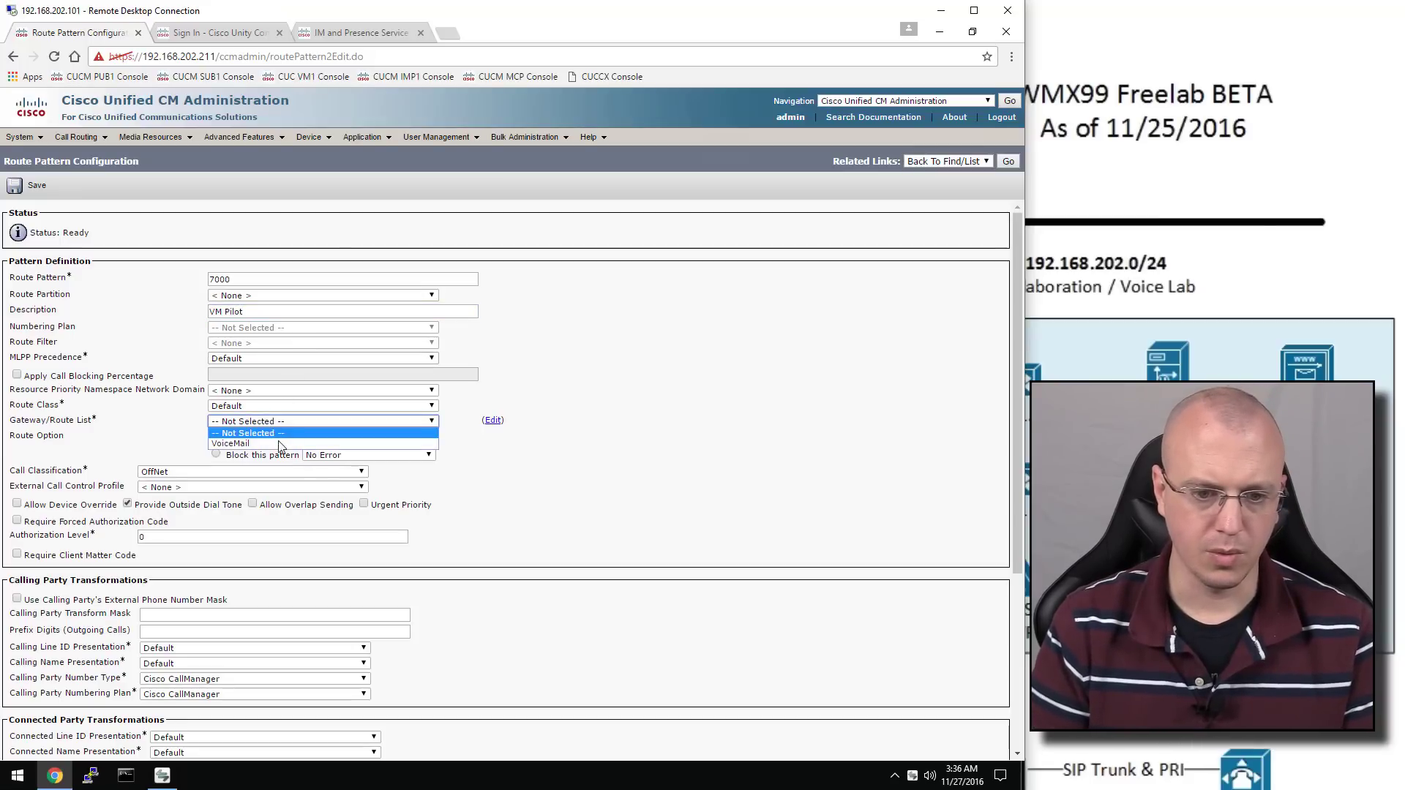
{"action": "left_click", "coordinate": [278, 448]}
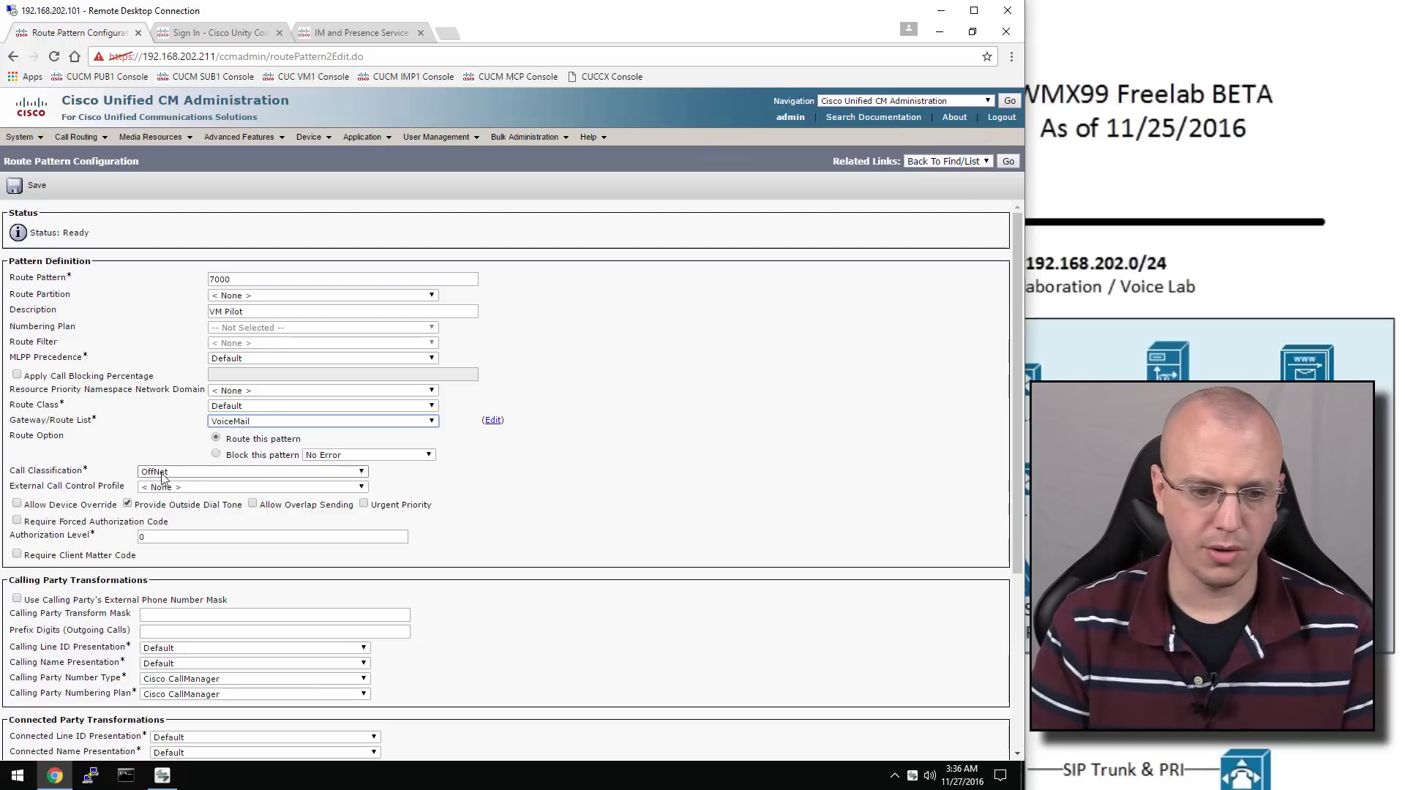
{"action": "left_click", "coordinate": [194, 477]}
{"action": "left_click", "coordinate": [168, 488]}
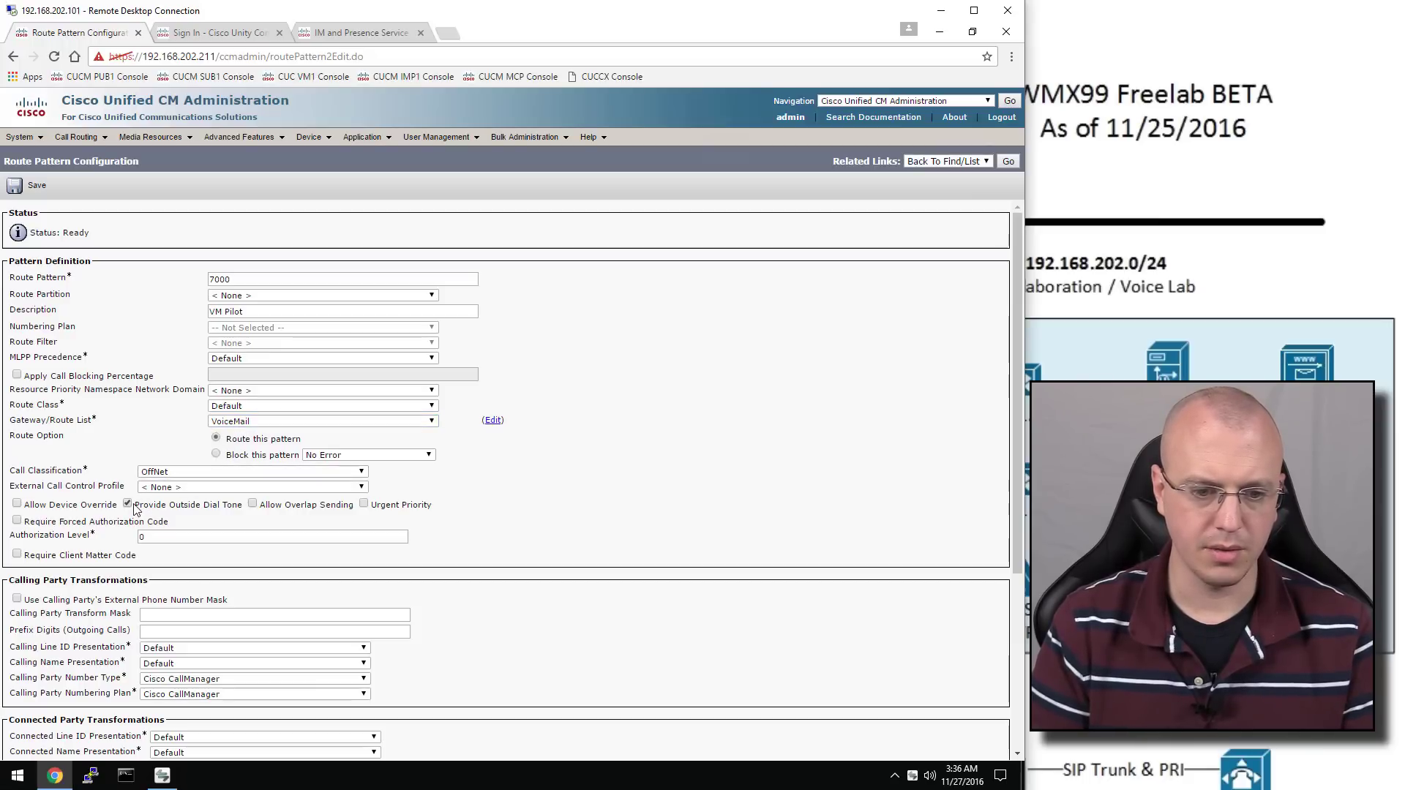
{"action": "scroll", "coordinate": [174, 519], "scroll_direction": "down", "scroll_amount": 1}
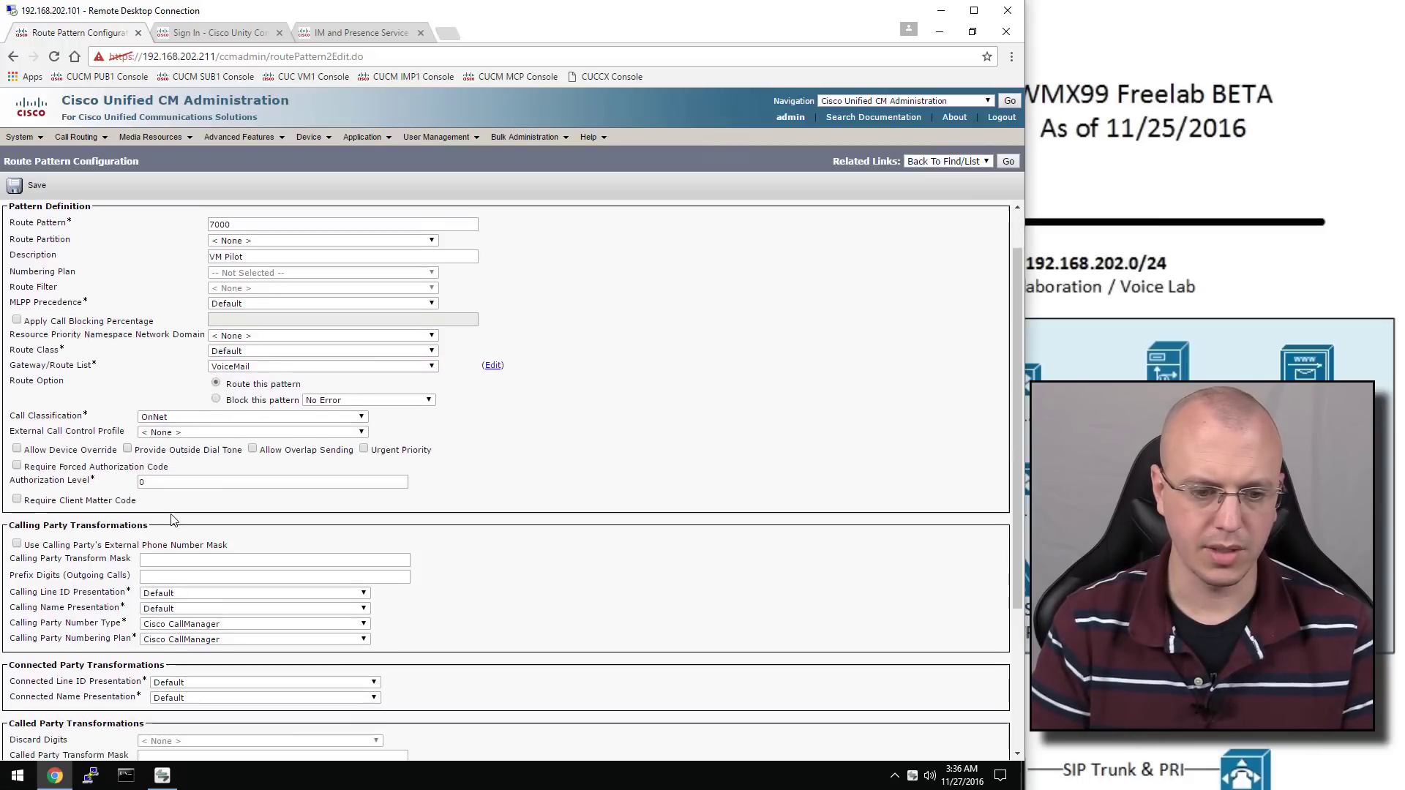
{"action": "scroll", "coordinate": [173, 520], "scroll_direction": "down", "scroll_amount": 2}
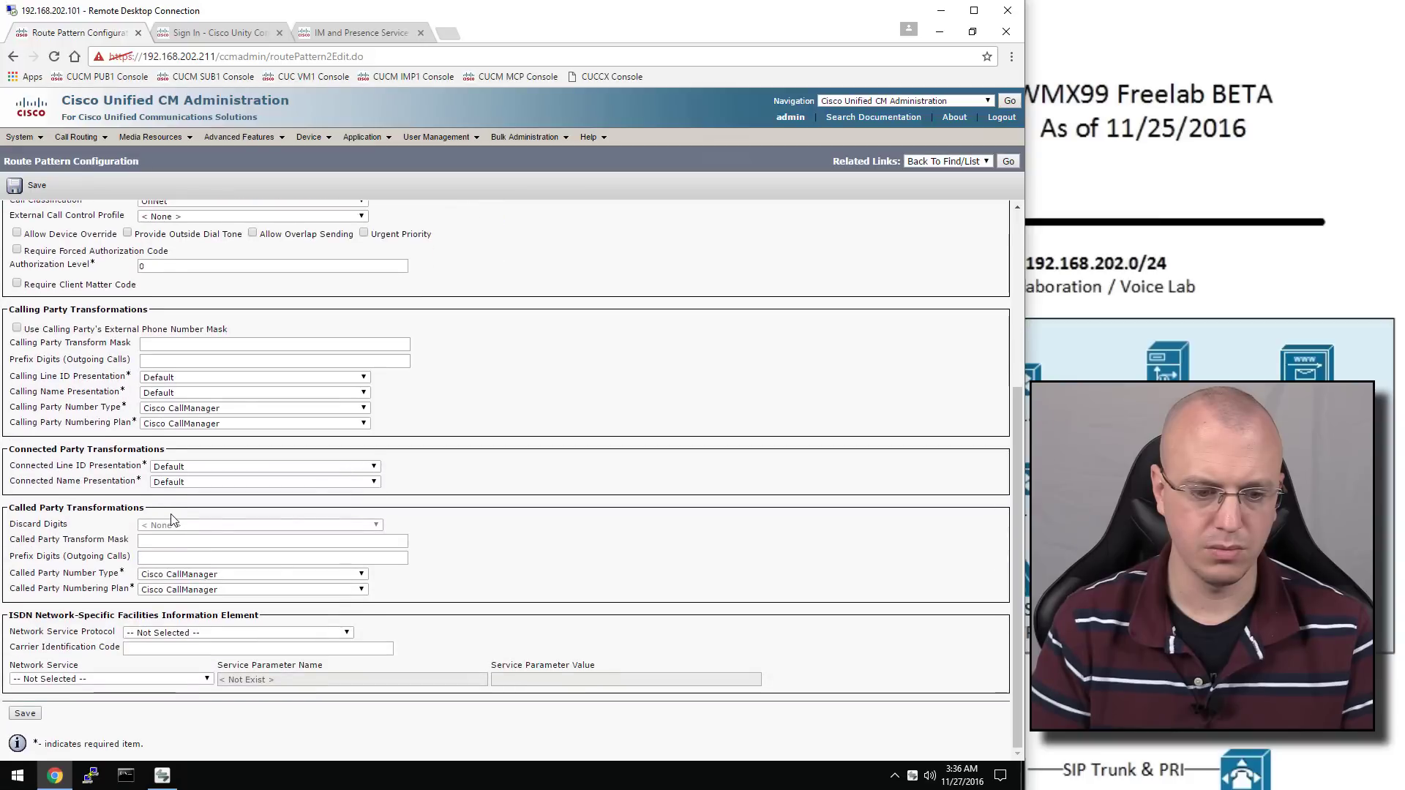
{"action": "left_click", "coordinate": [25, 714]}
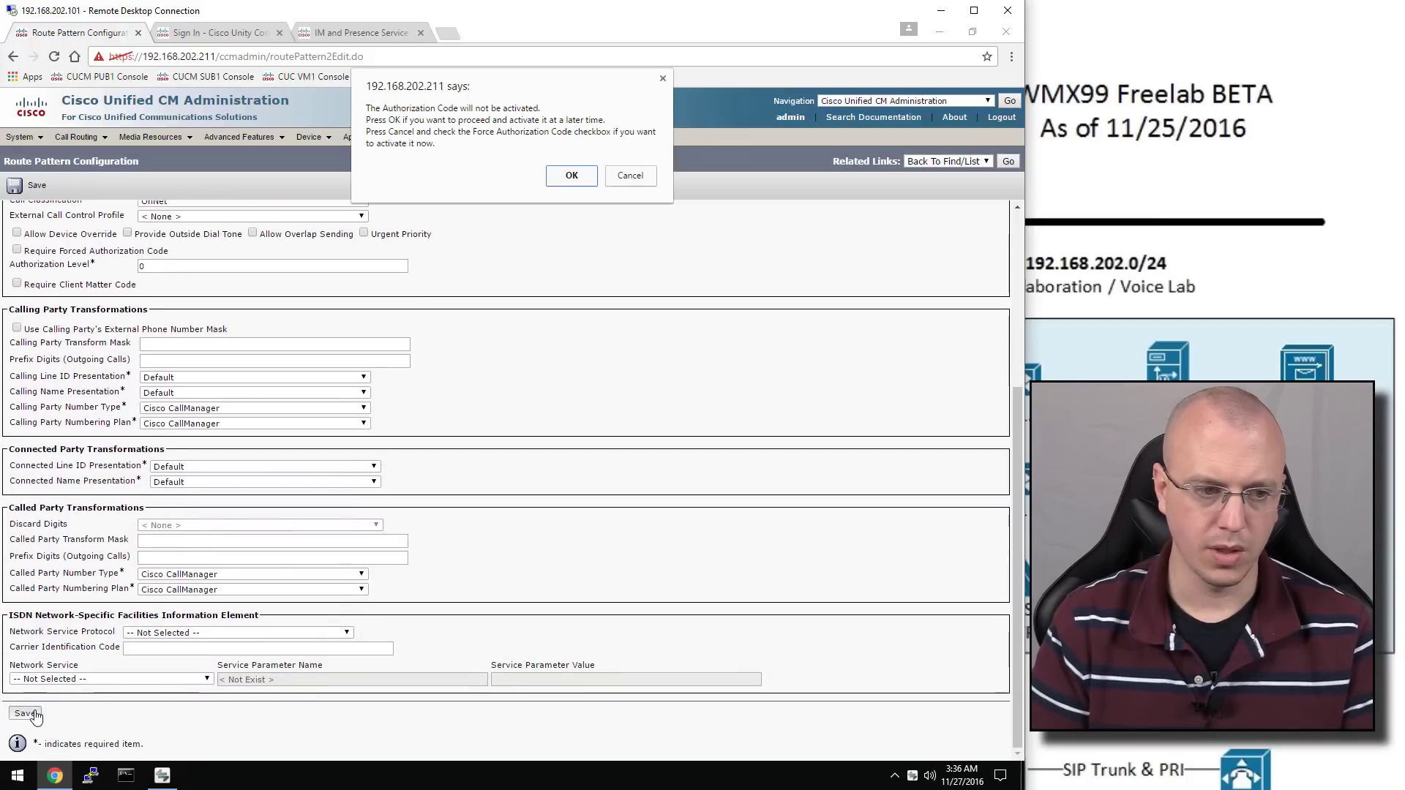
{"action": "left_click", "coordinate": [561, 179]}
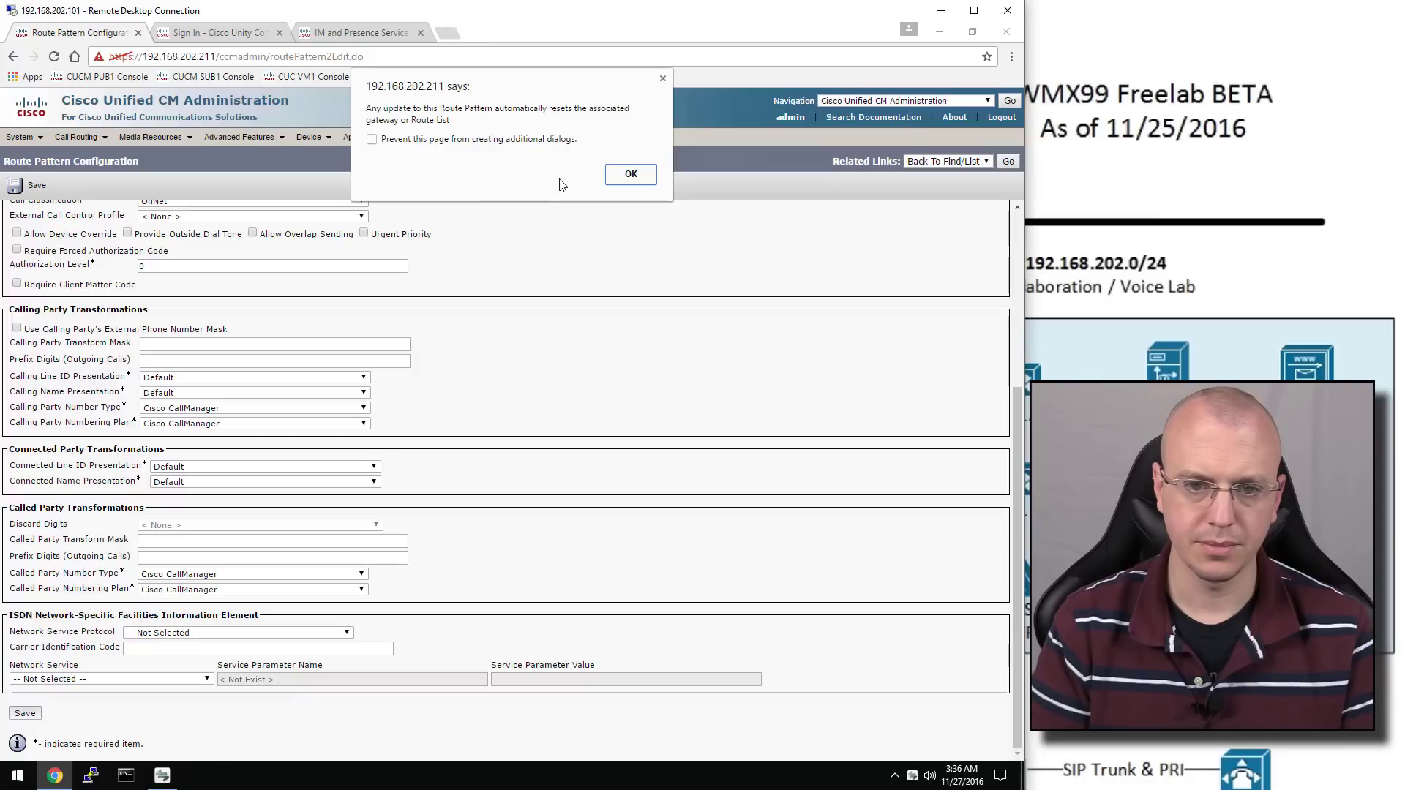
{"action": "left_click", "coordinate": [631, 175]}
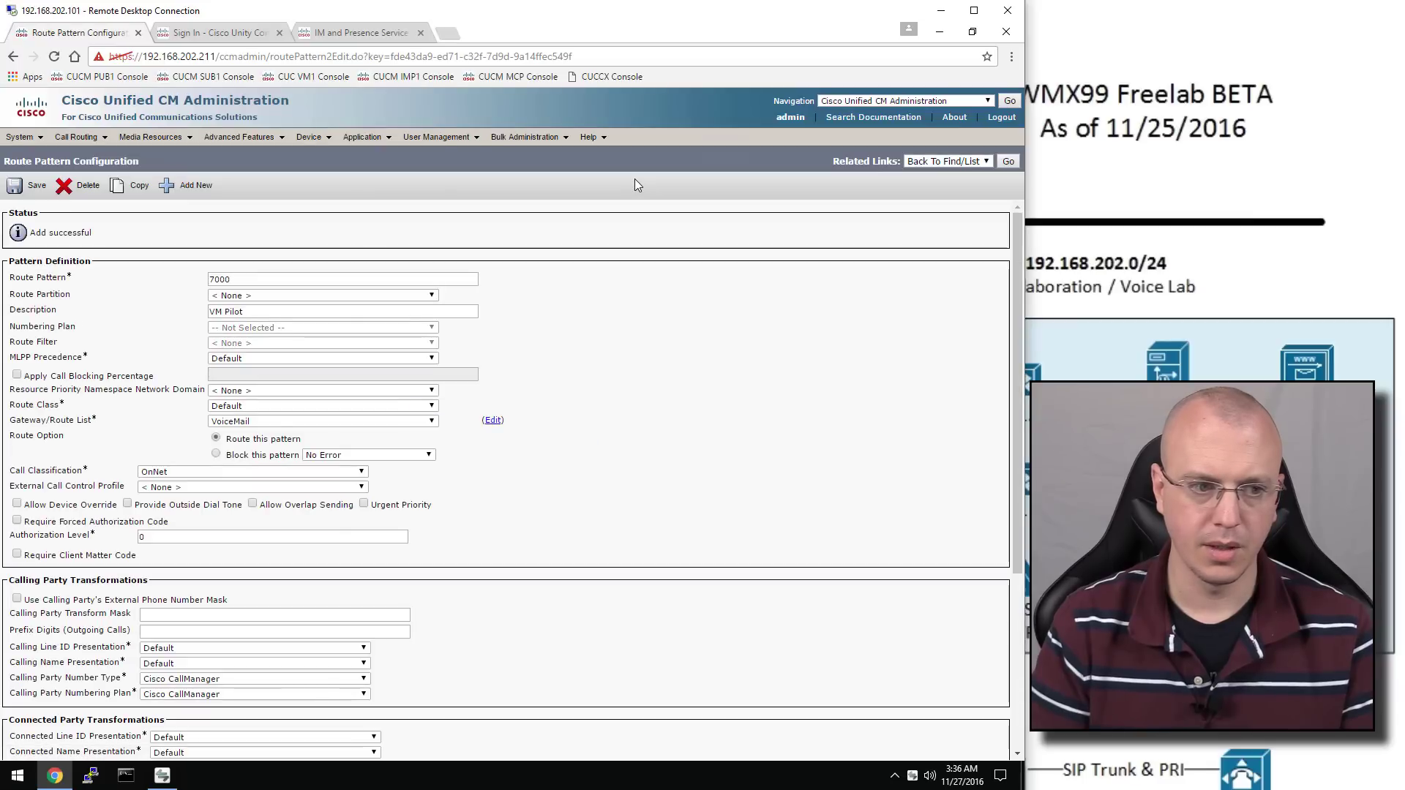
Open the Default voice mail pilot, enter number 7000, and save
{"action": "mouse_move", "coordinate": [241, 137]}
{"action": "mouse_move", "coordinate": [287, 154]}
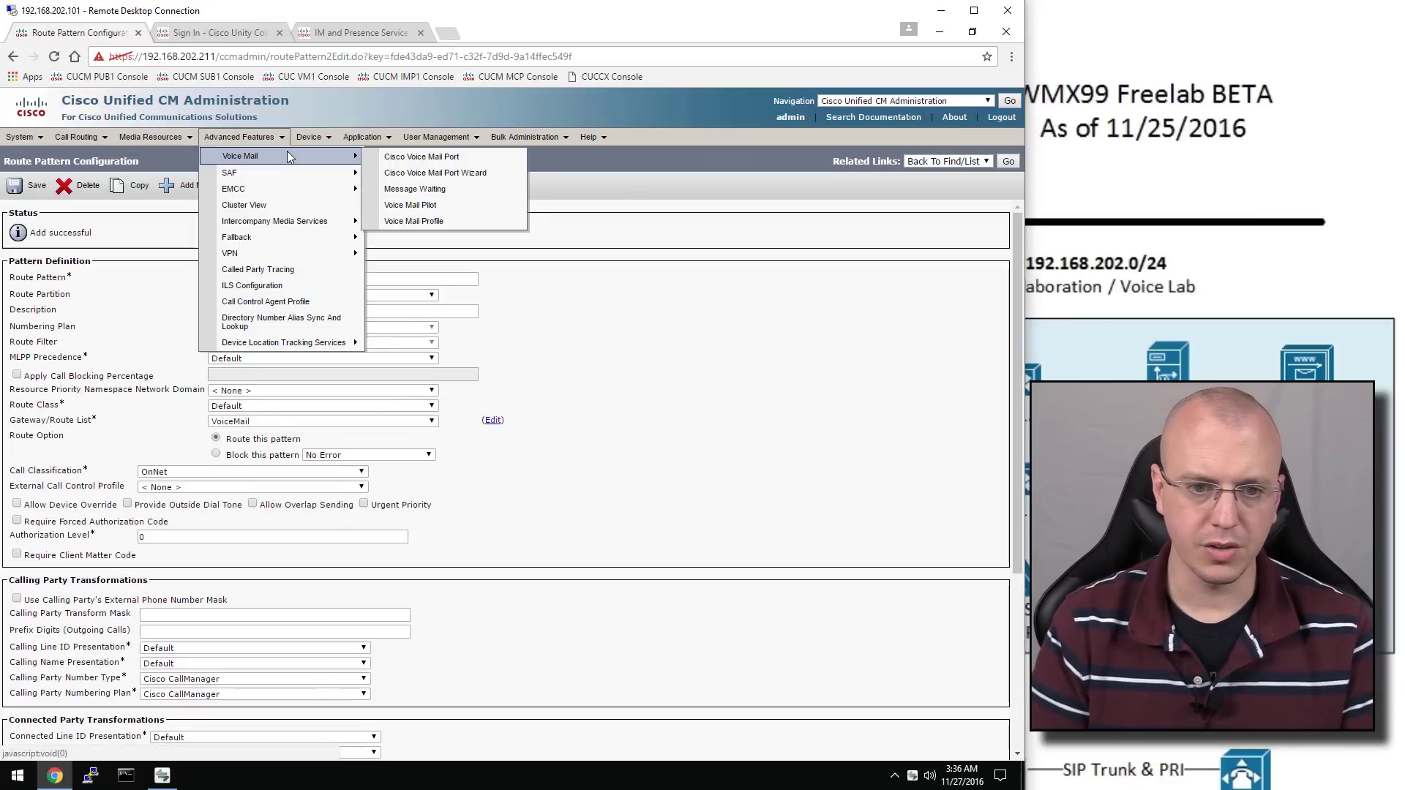
{"action": "left_click", "coordinate": [439, 205]}
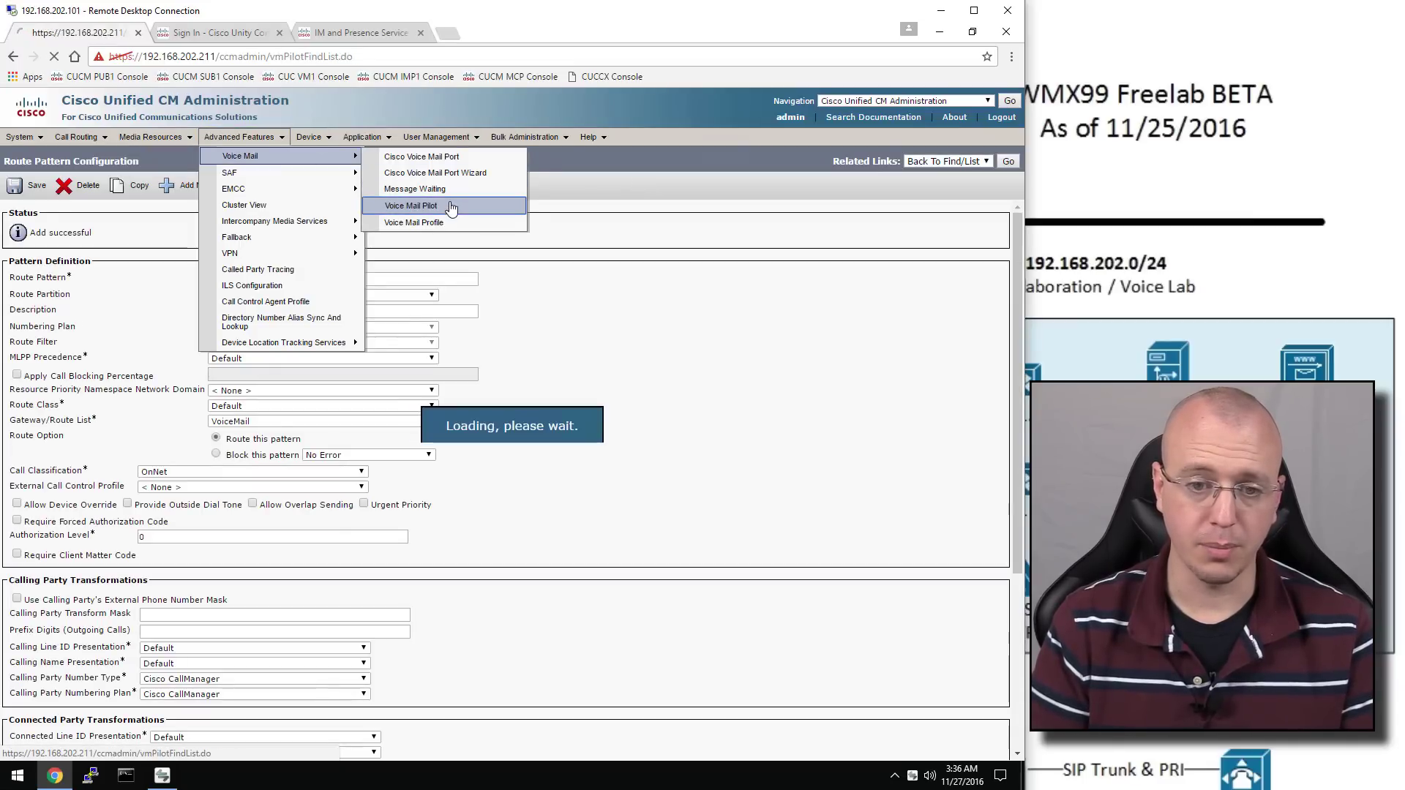
{"action": "left_click", "coordinate": [451, 233]}
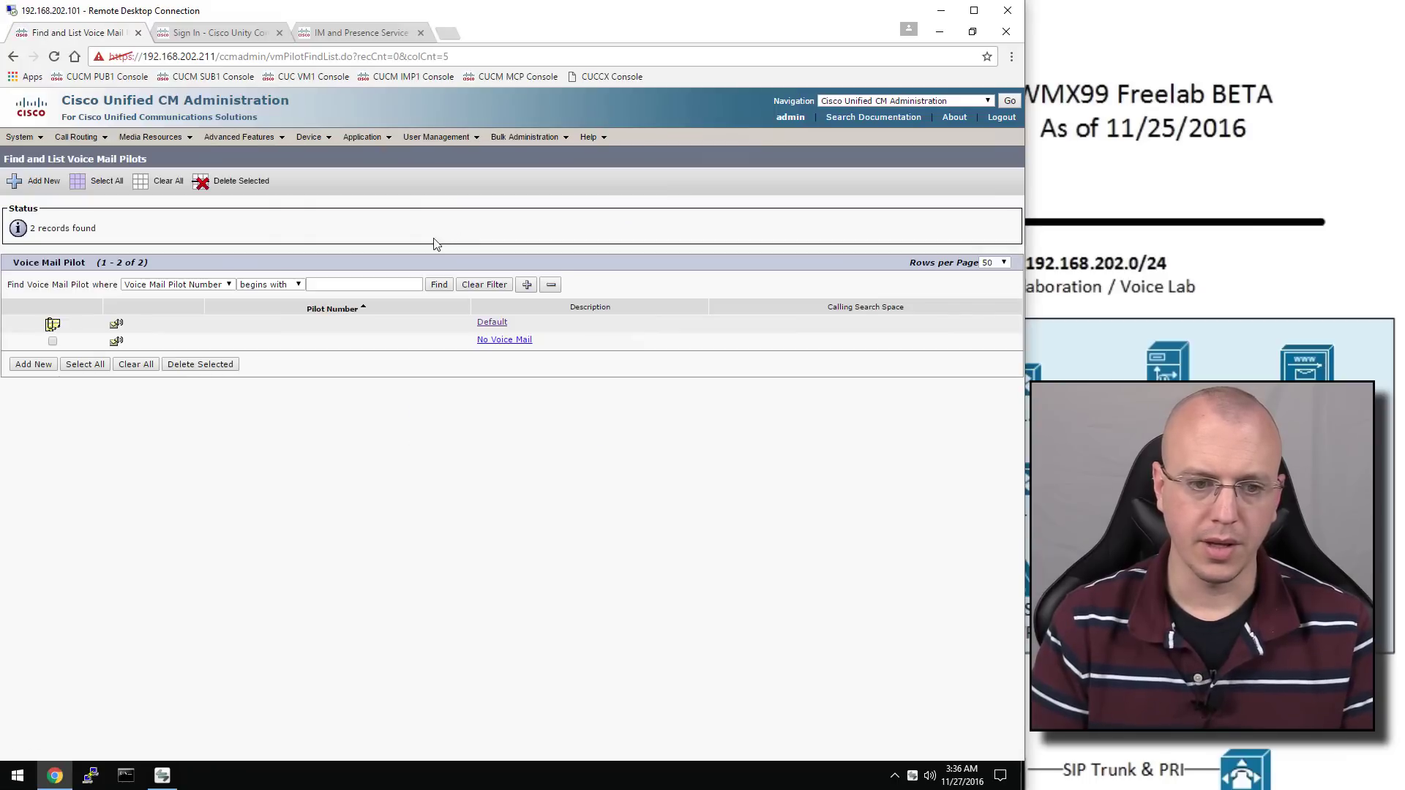
{"action": "left_click", "coordinate": [492, 323]}
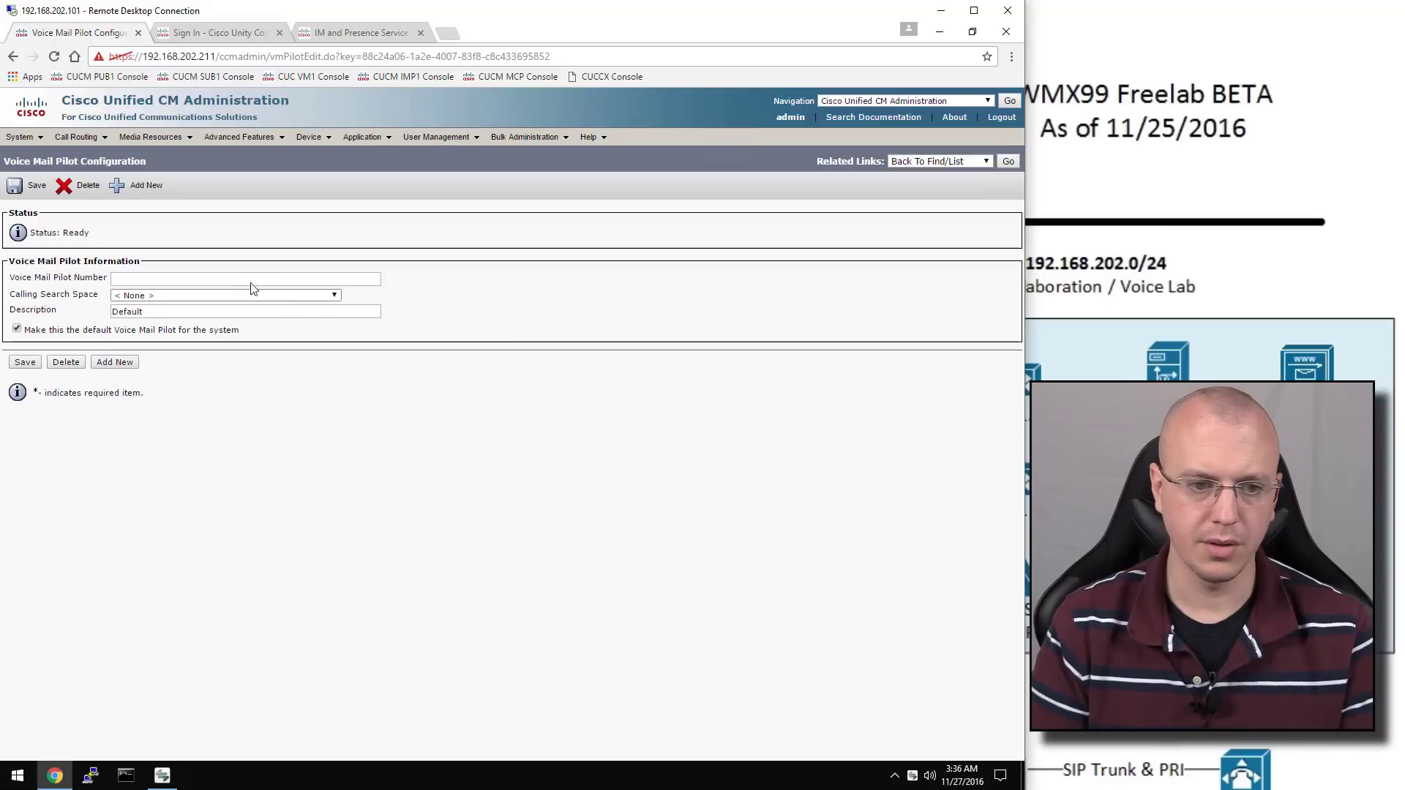
{"action": "left_click", "coordinate": [242, 277]}
{"action": "type", "text": "7000"}
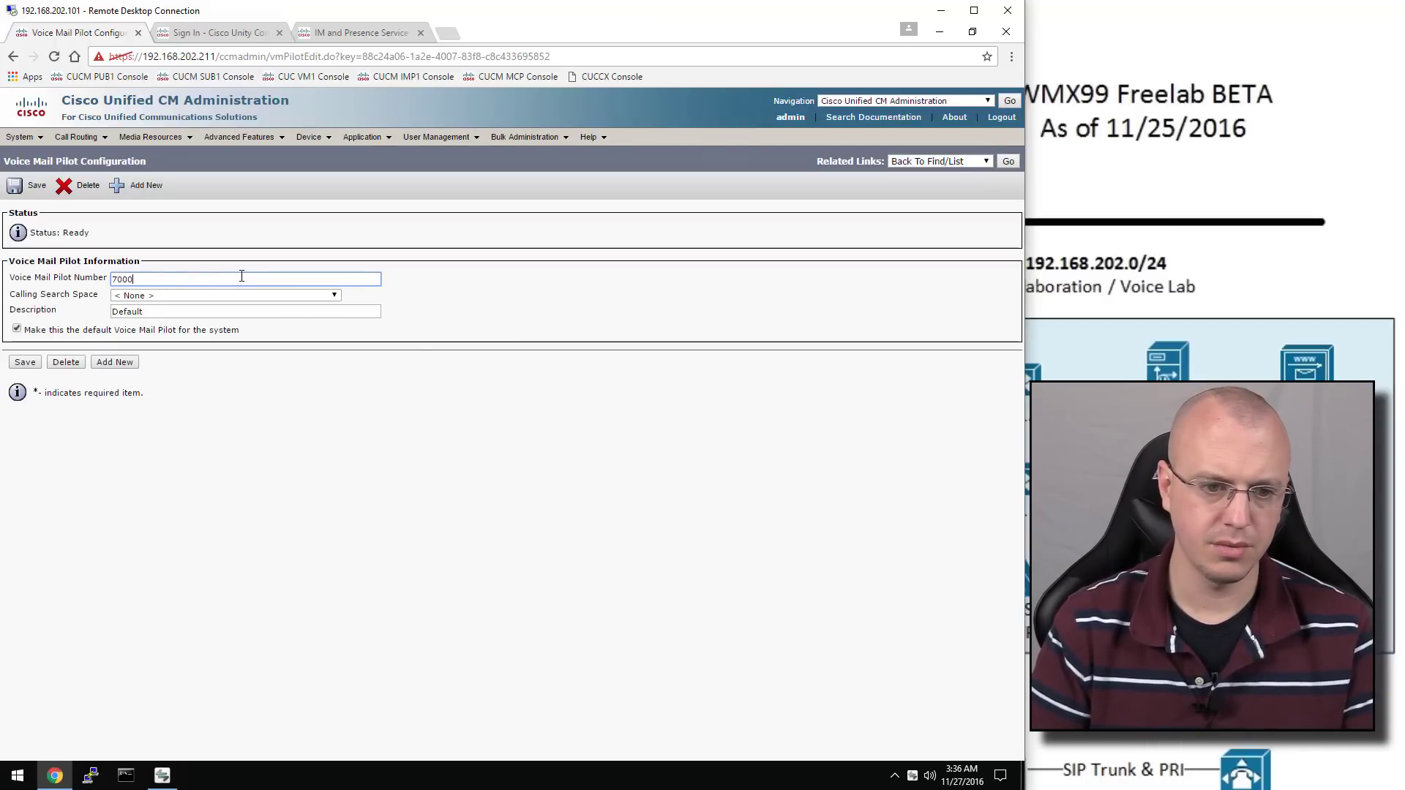
{"action": "left_click", "coordinate": [303, 366]}
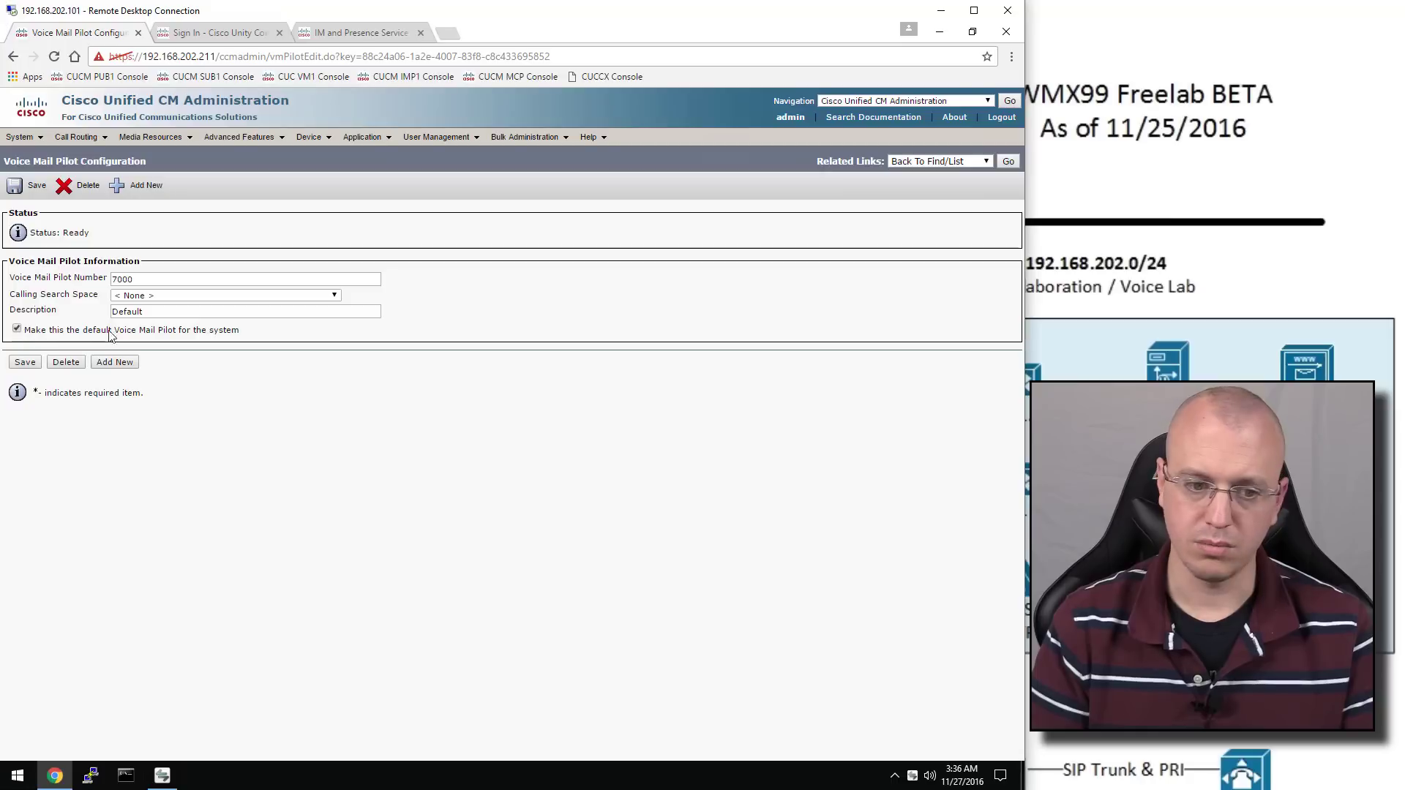
{"action": "left_click", "coordinate": [27, 362]}
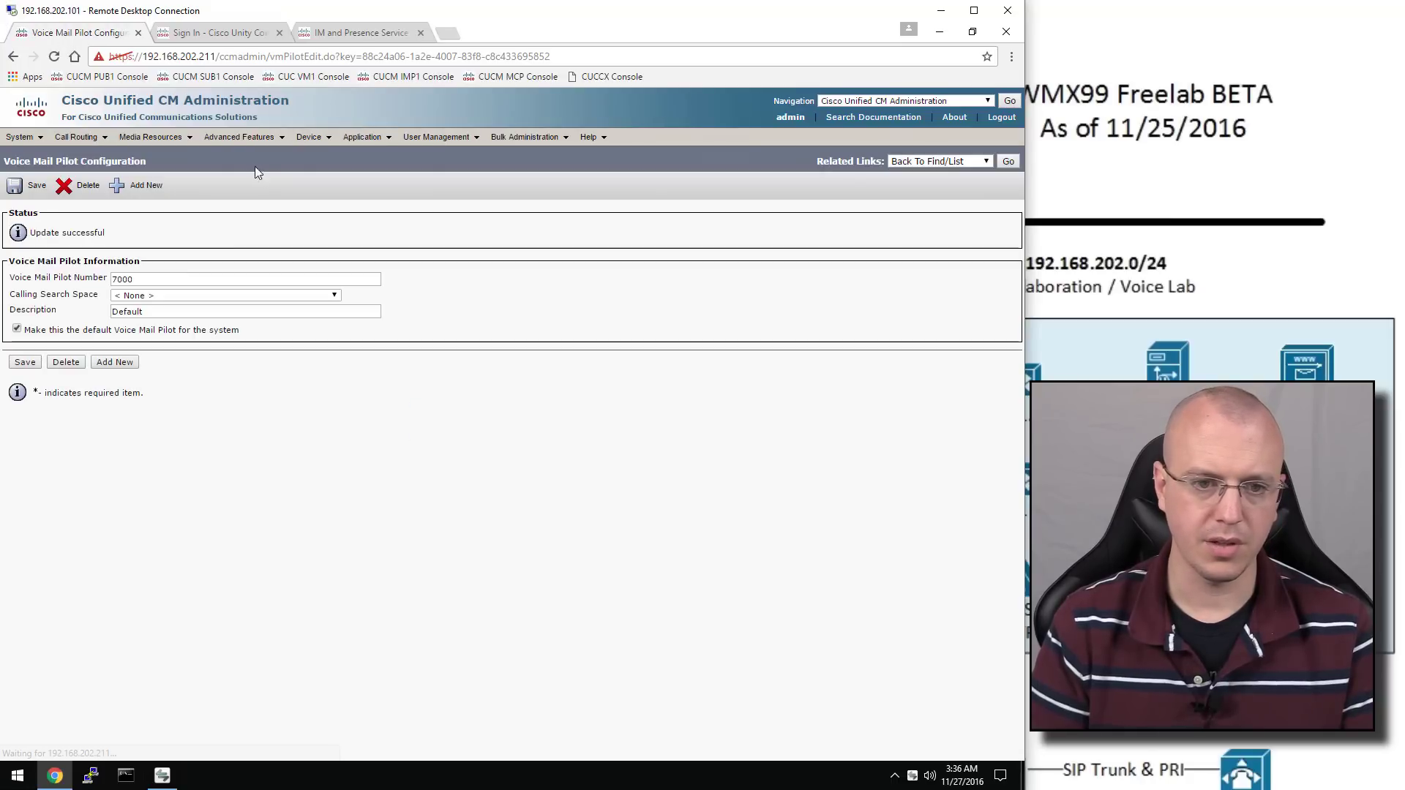
Keep pilot 7000 on the Default voice mail profile, save it, and return to the profiles list
{"action": "mouse_move", "coordinate": [229, 141]}
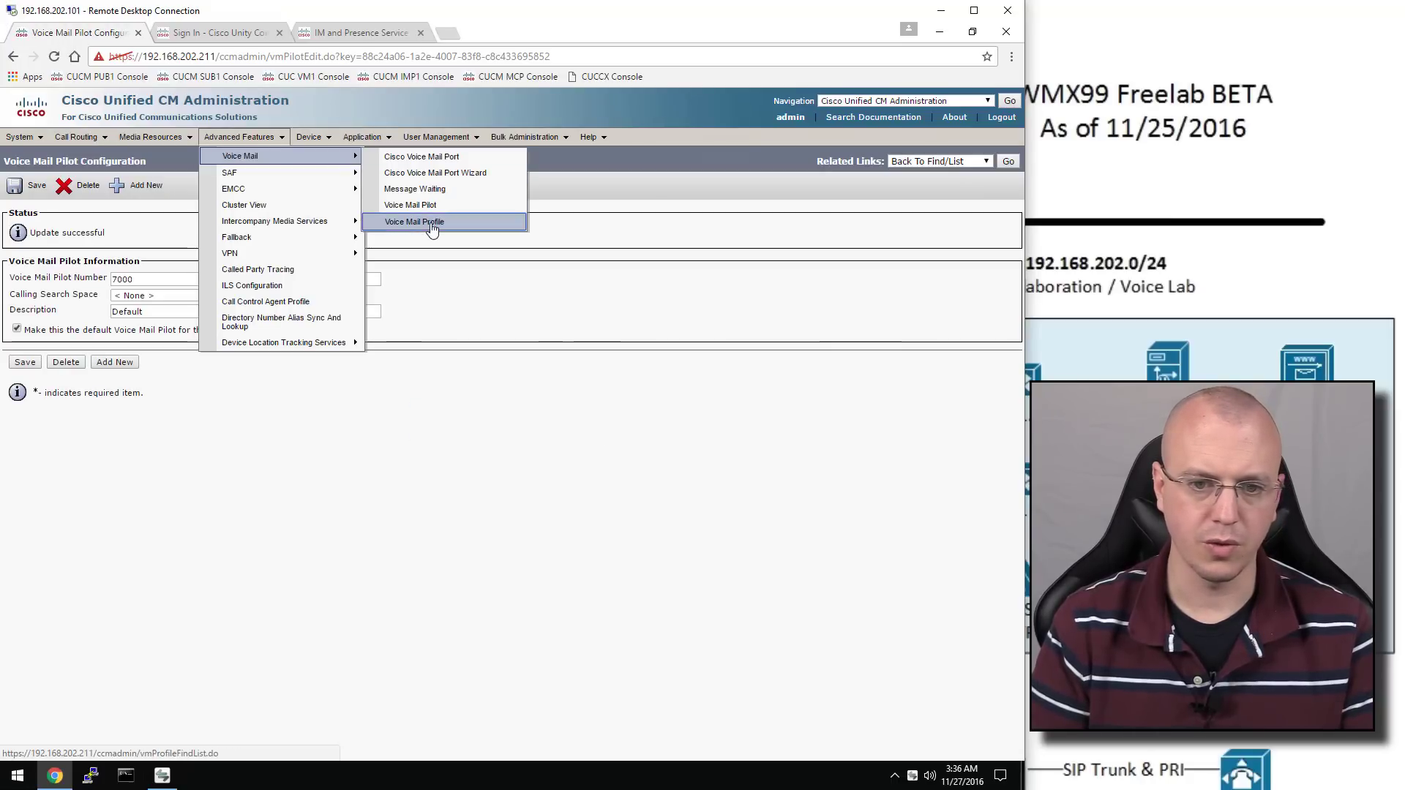
{"action": "left_click", "coordinate": [433, 231]}
{"action": "left_click", "coordinate": [435, 232]}
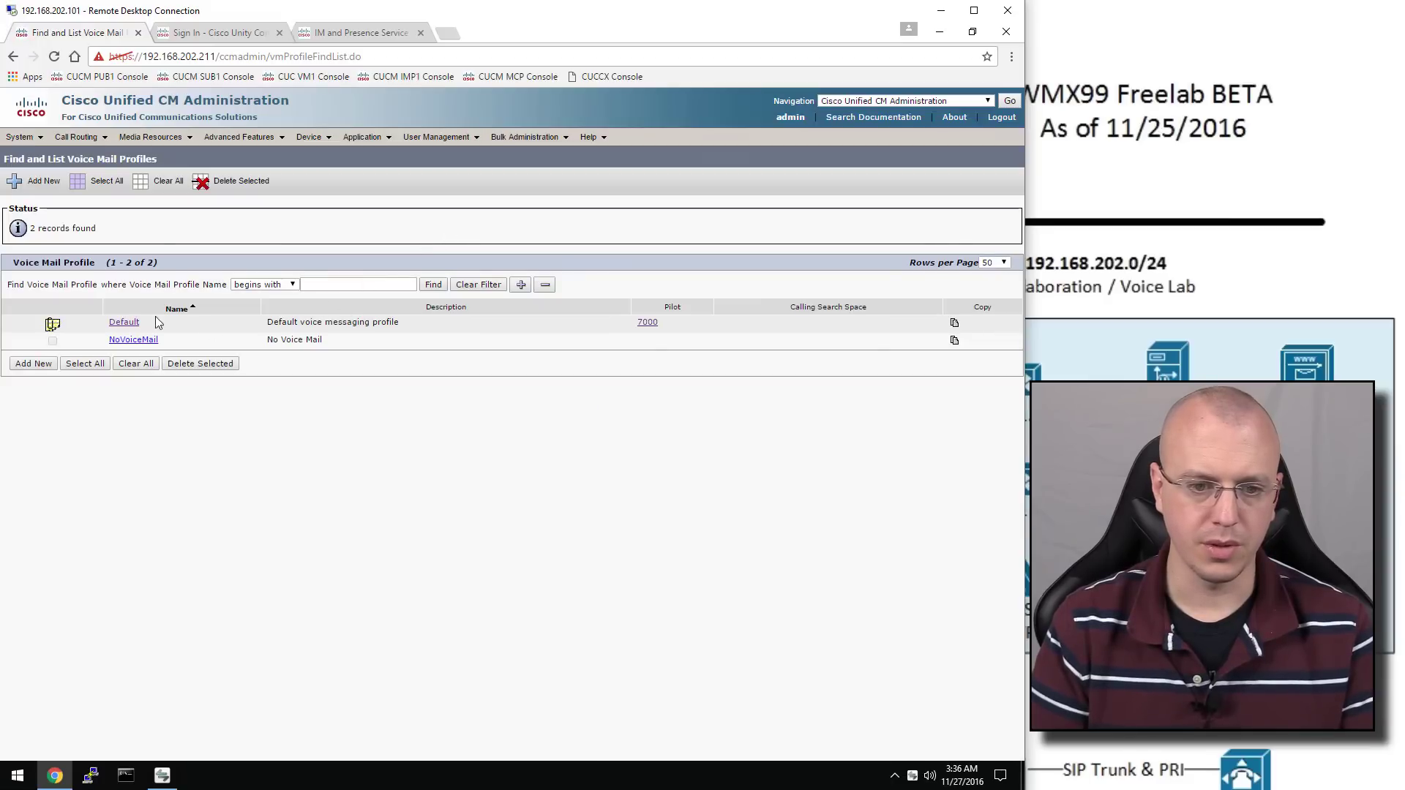
{"action": "left_click", "coordinate": [129, 323]}
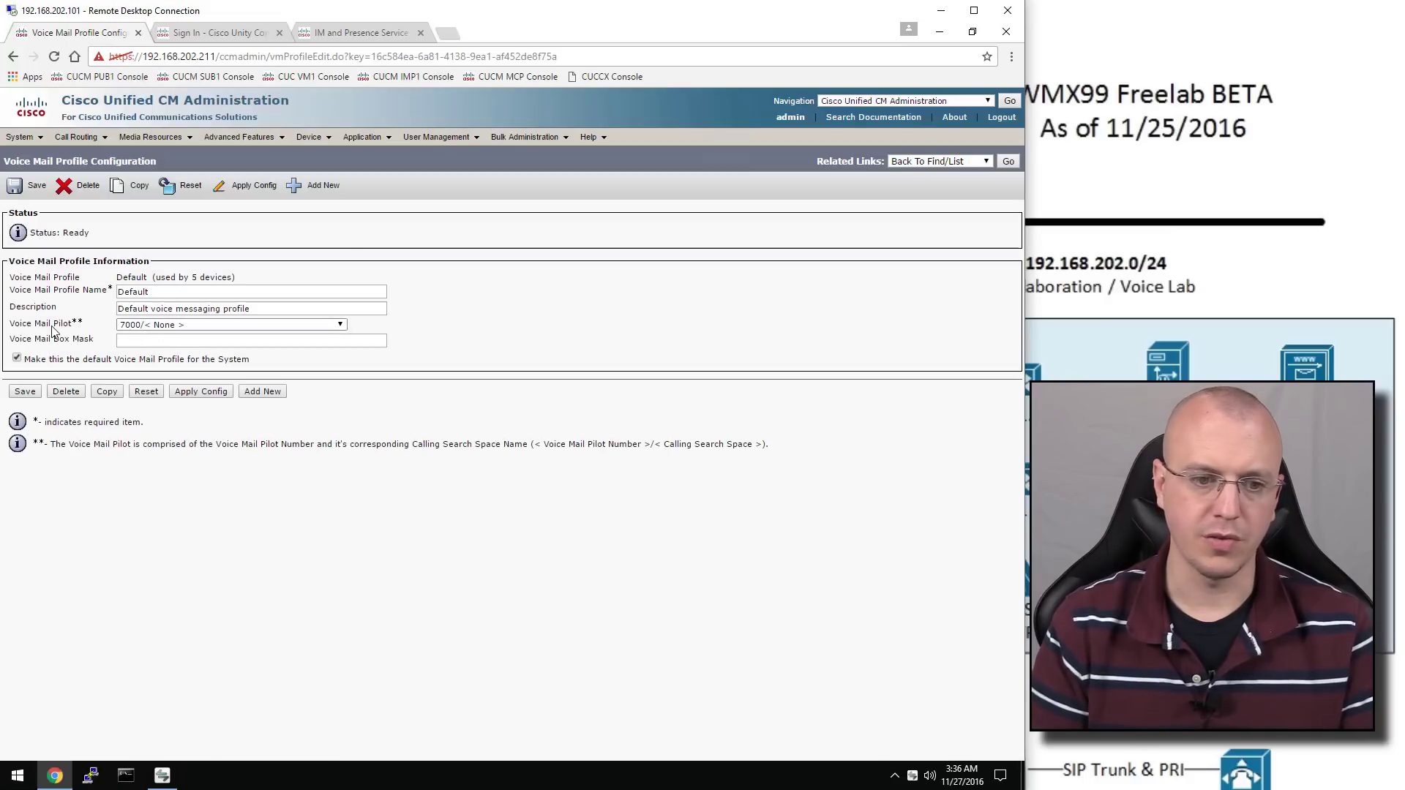
{"action": "left_click", "coordinate": [167, 327]}
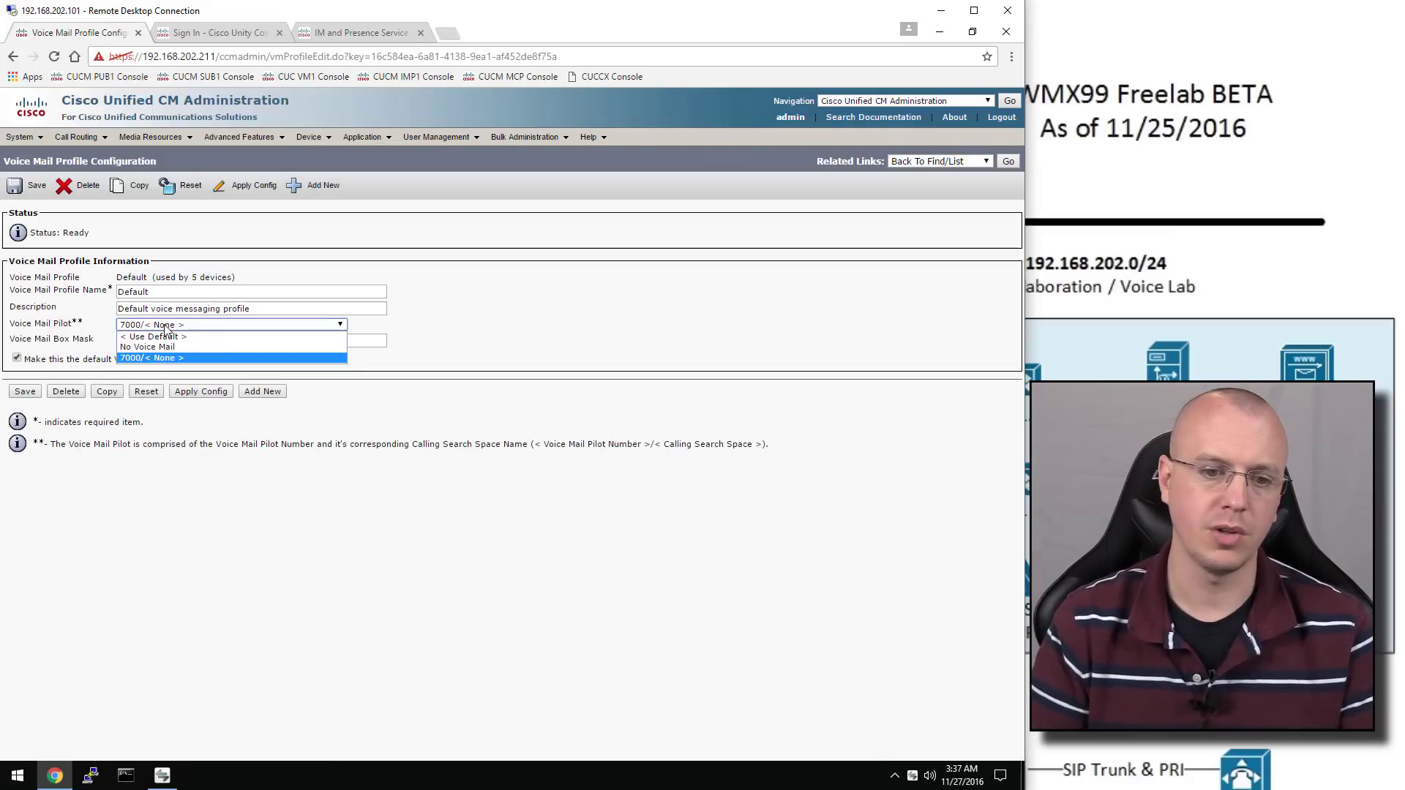
{"action": "left_click", "coordinate": [166, 326]}
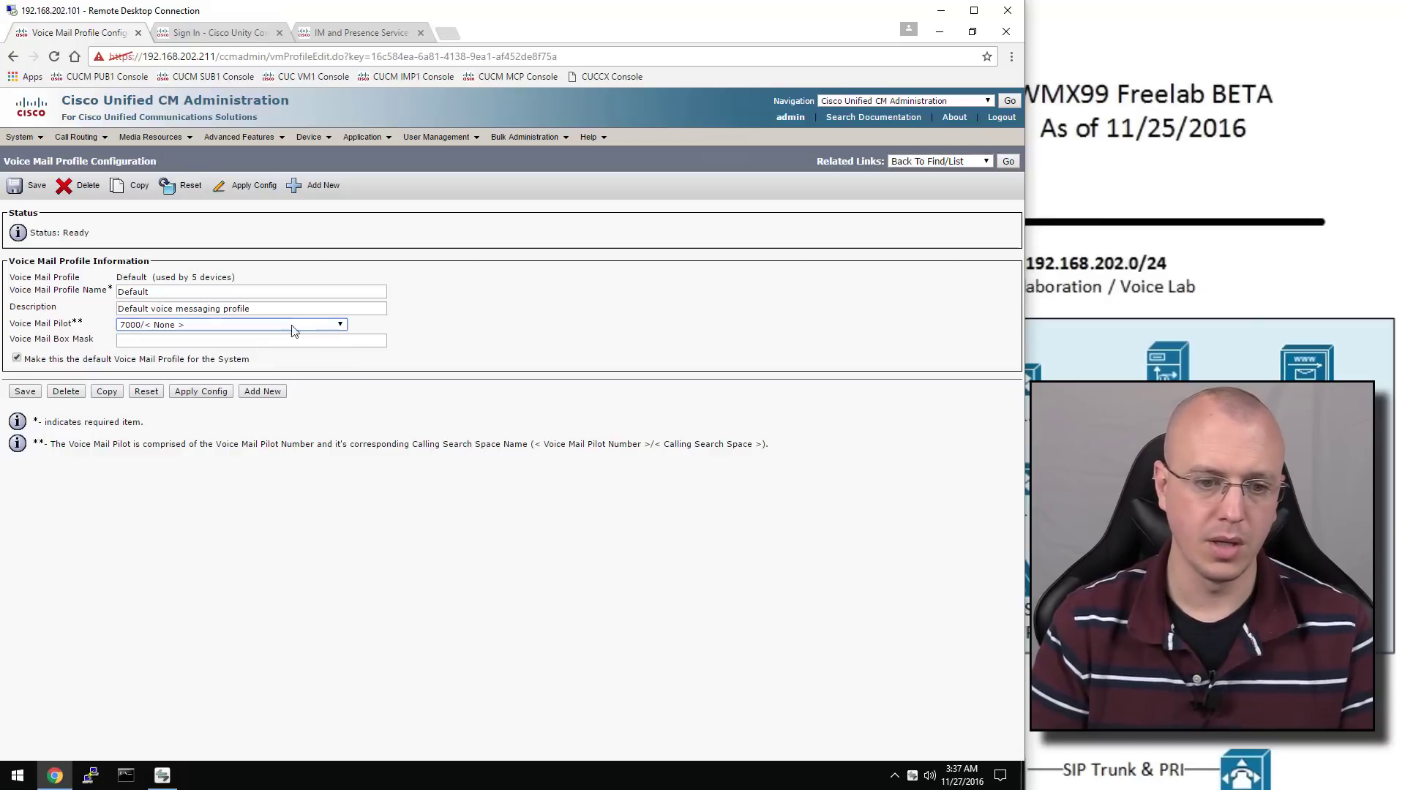
{"action": "left_click", "coordinate": [32, 396]}
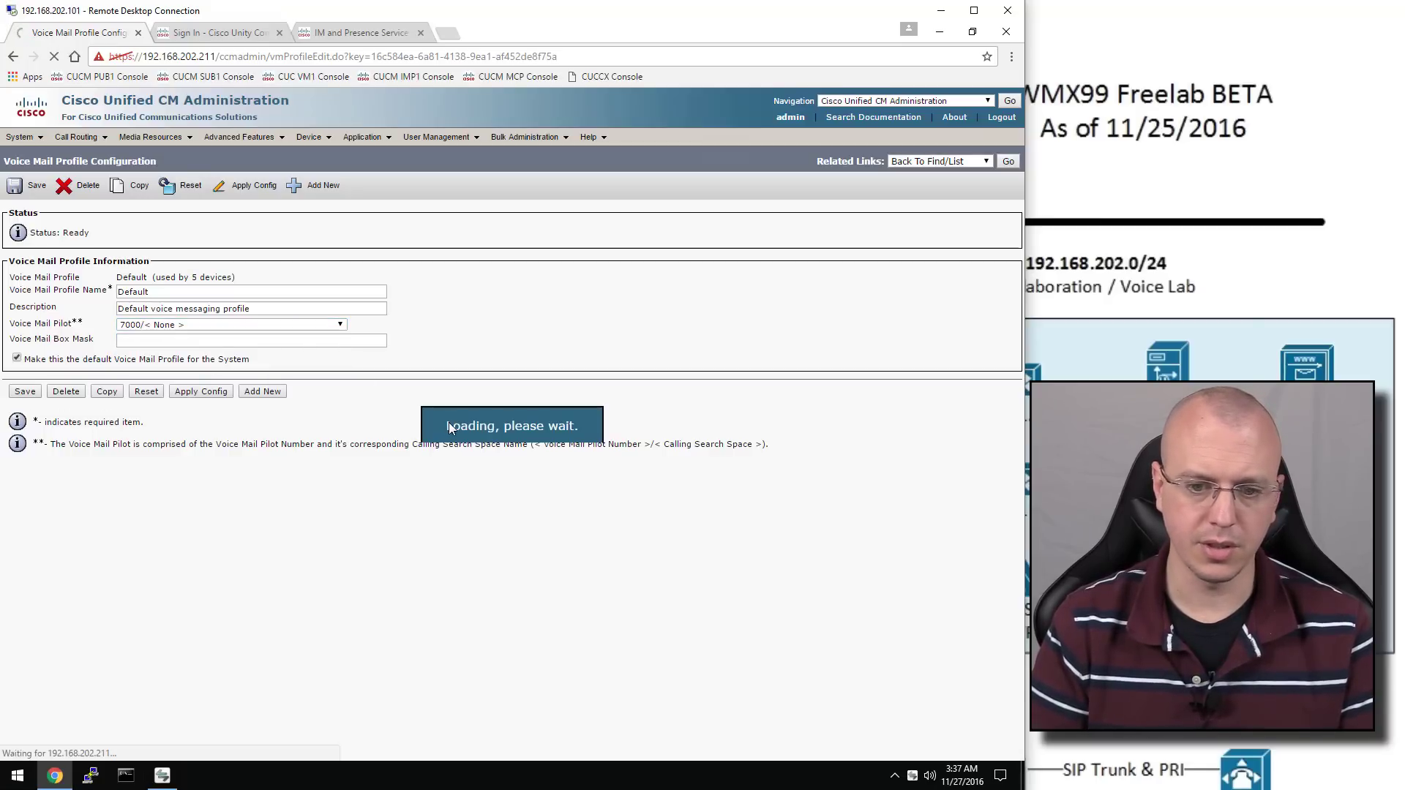
{"action": "left_click", "coordinate": [1010, 161]}
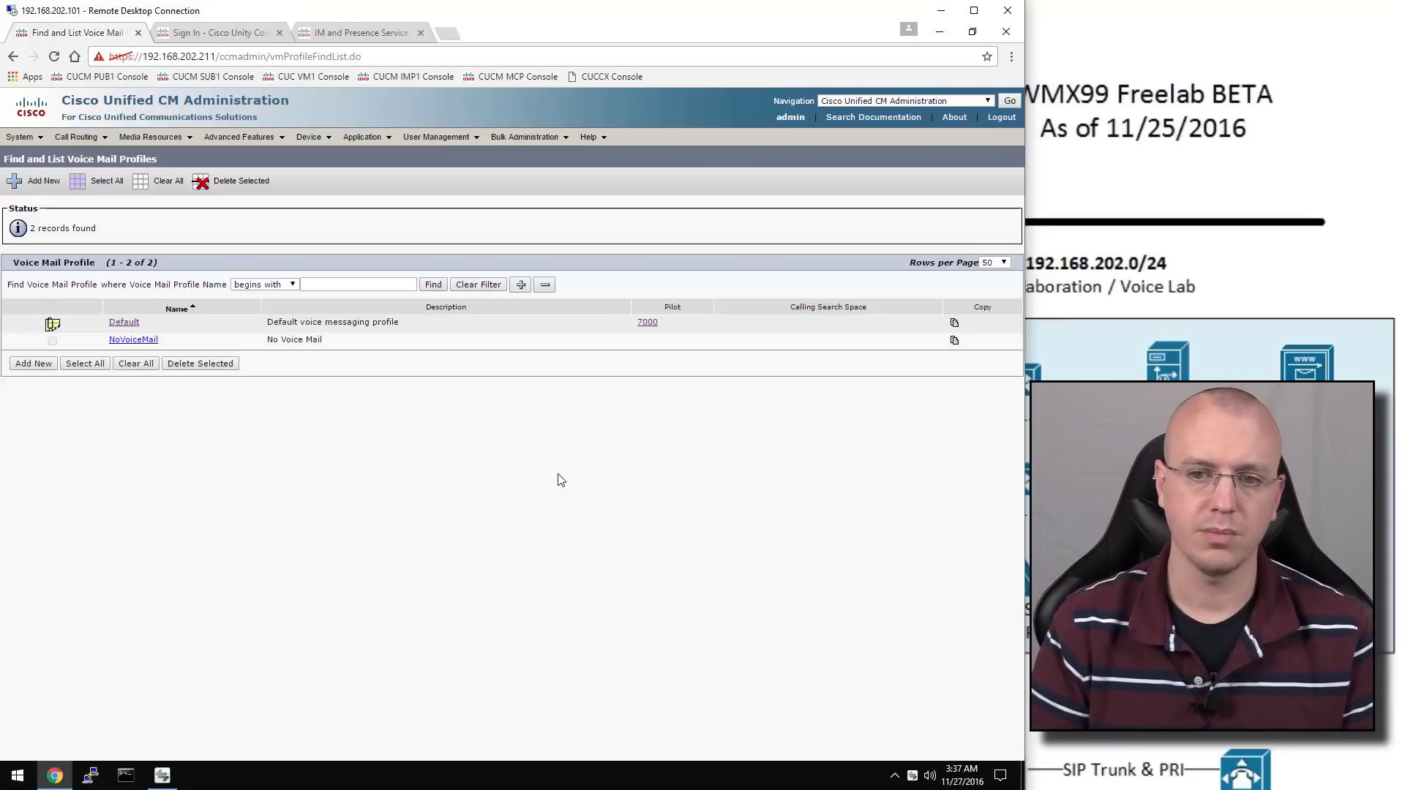
Sign in to Unity Connection as administrator and open Telephony Integrations > Phone System
{"action": "left_click", "coordinate": [212, 38]}
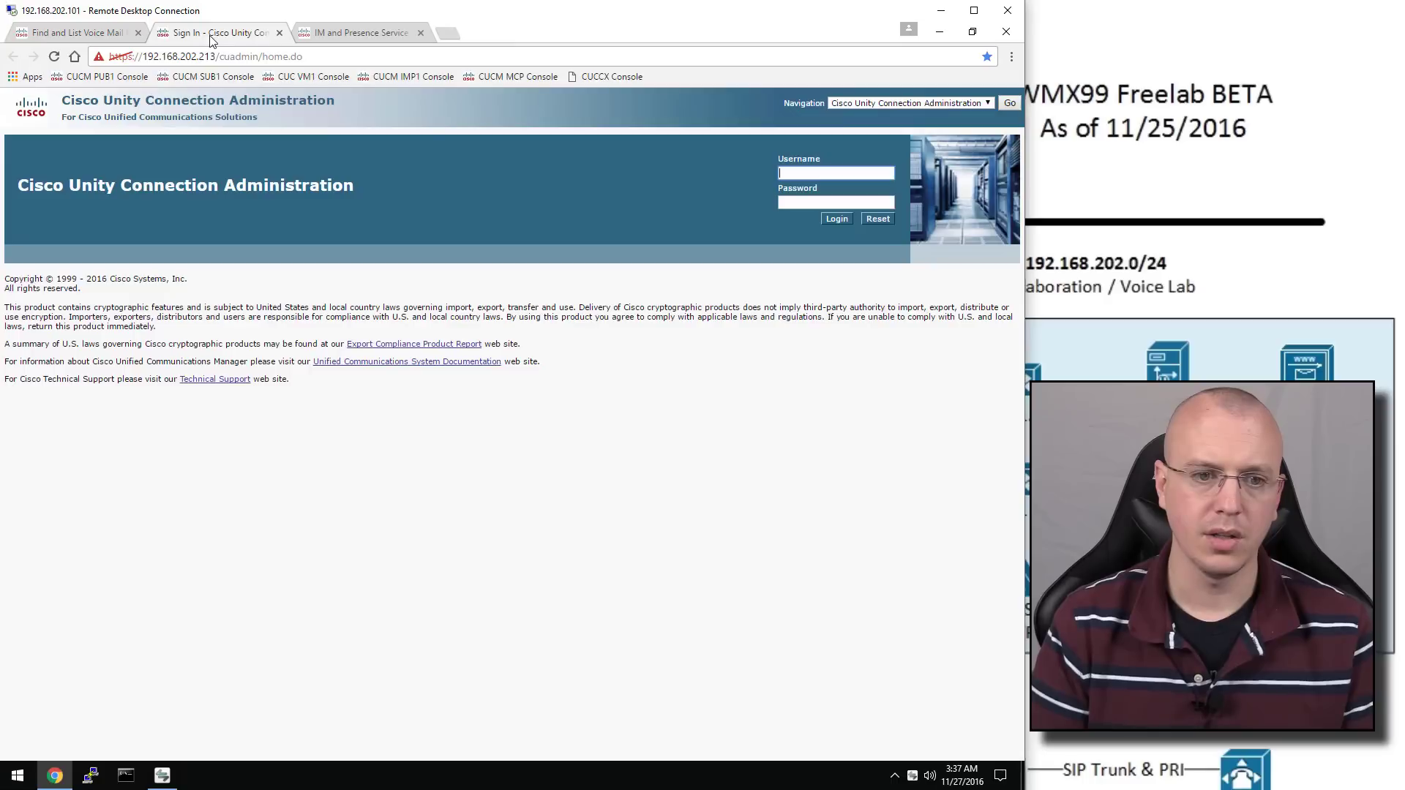
{"action": "left_click", "coordinate": [797, 171]}
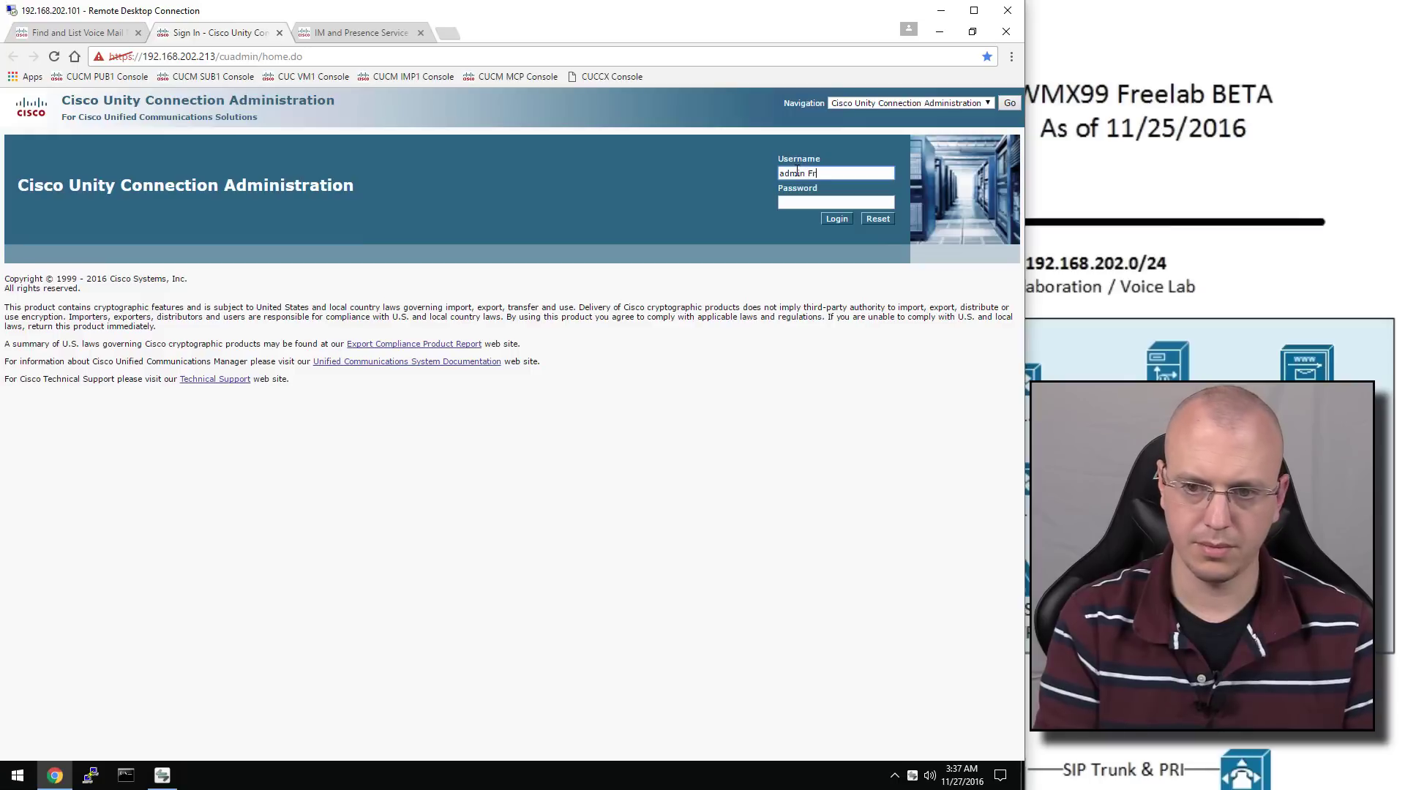
{"action": "key", "text": "Tab"}
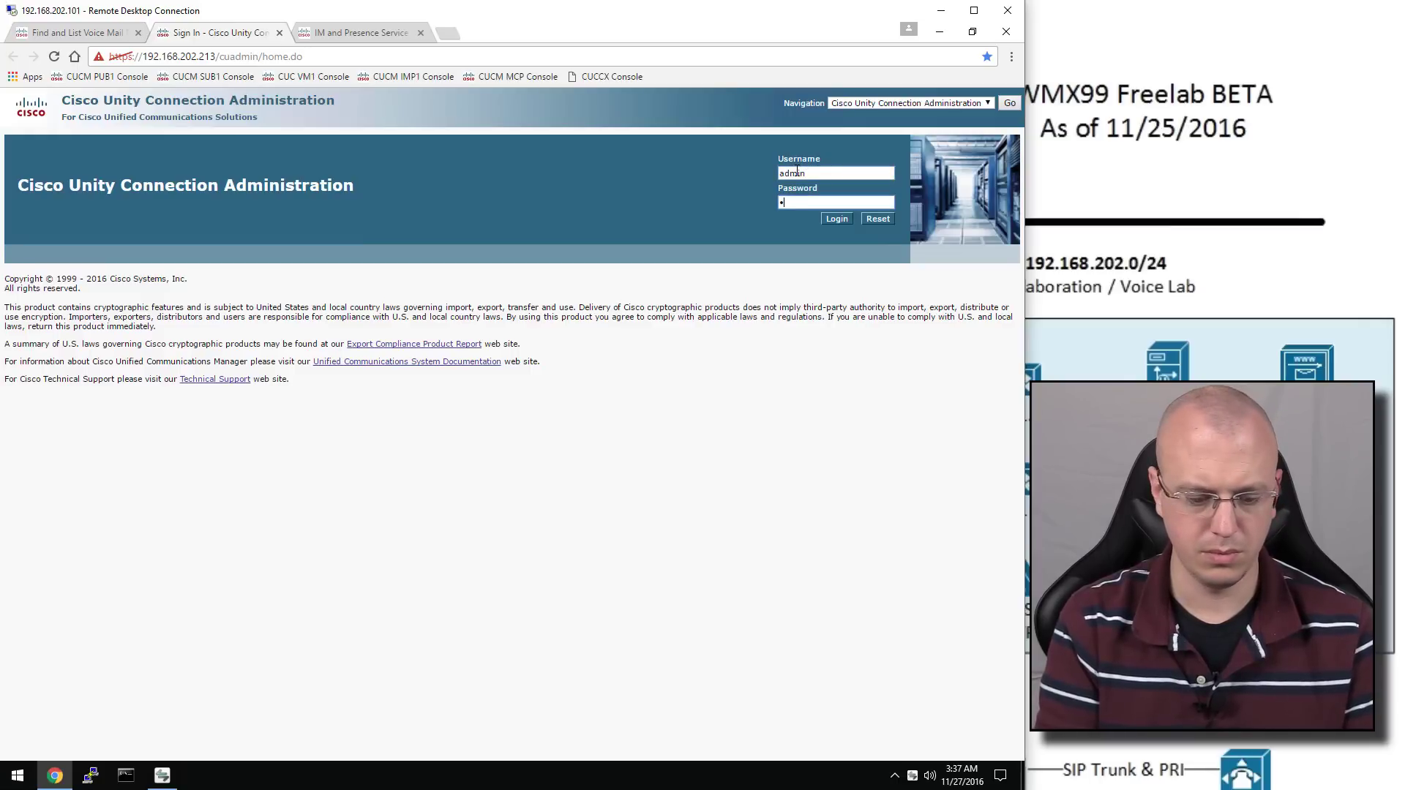
{"action": "key", "text": "Return"}
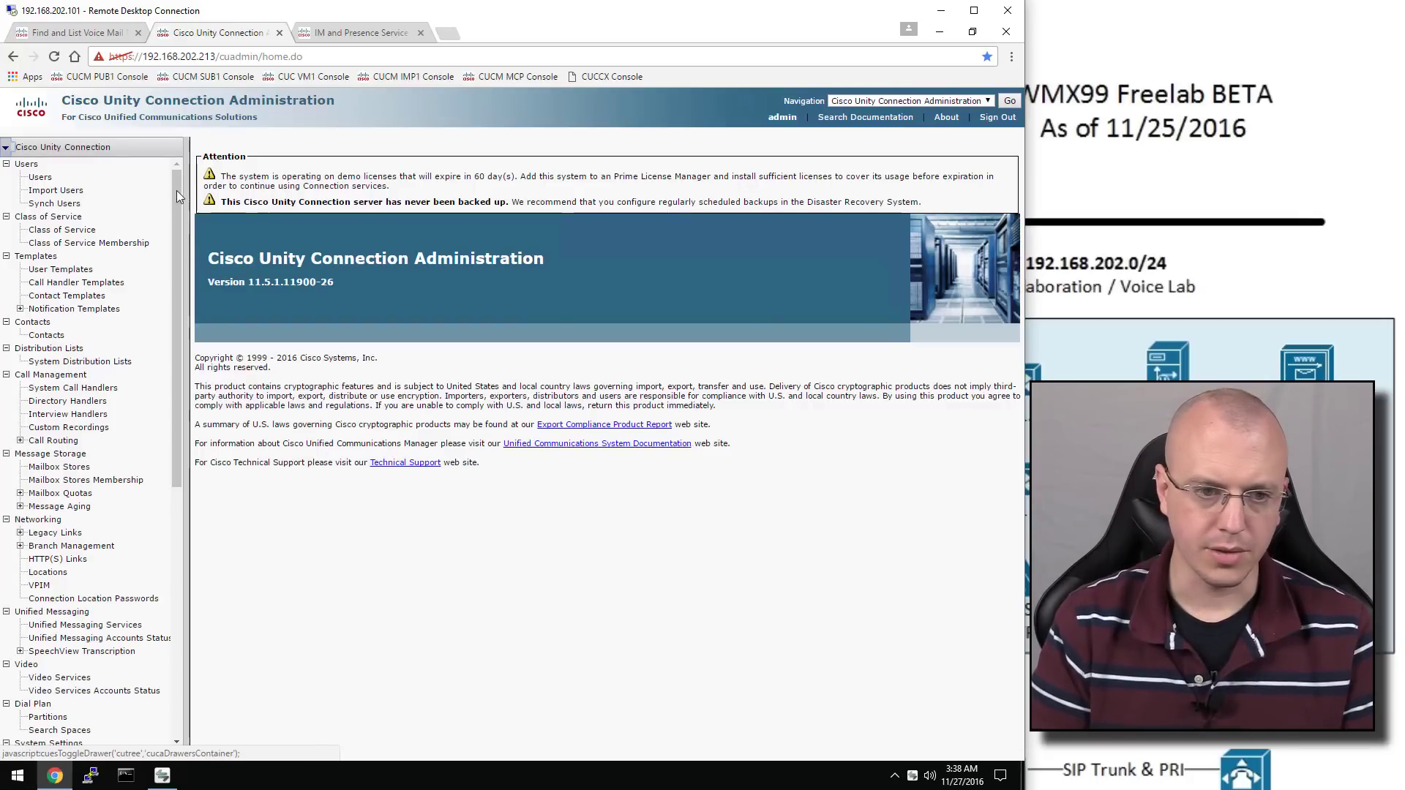
{"action": "left_click_drag", "start_coordinate": [178, 191], "coordinate": [213, 491]}
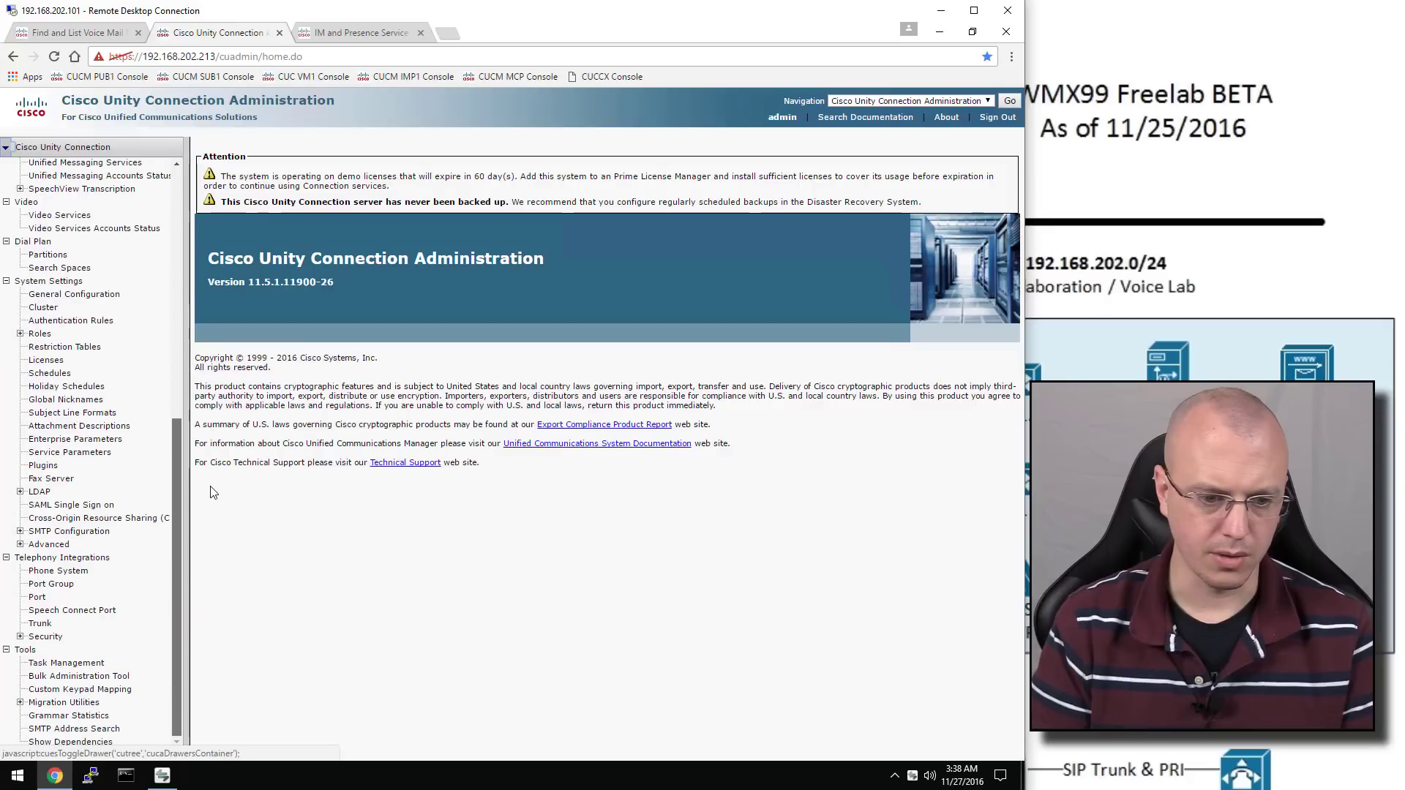
{"action": "left_click", "coordinate": [71, 573]}
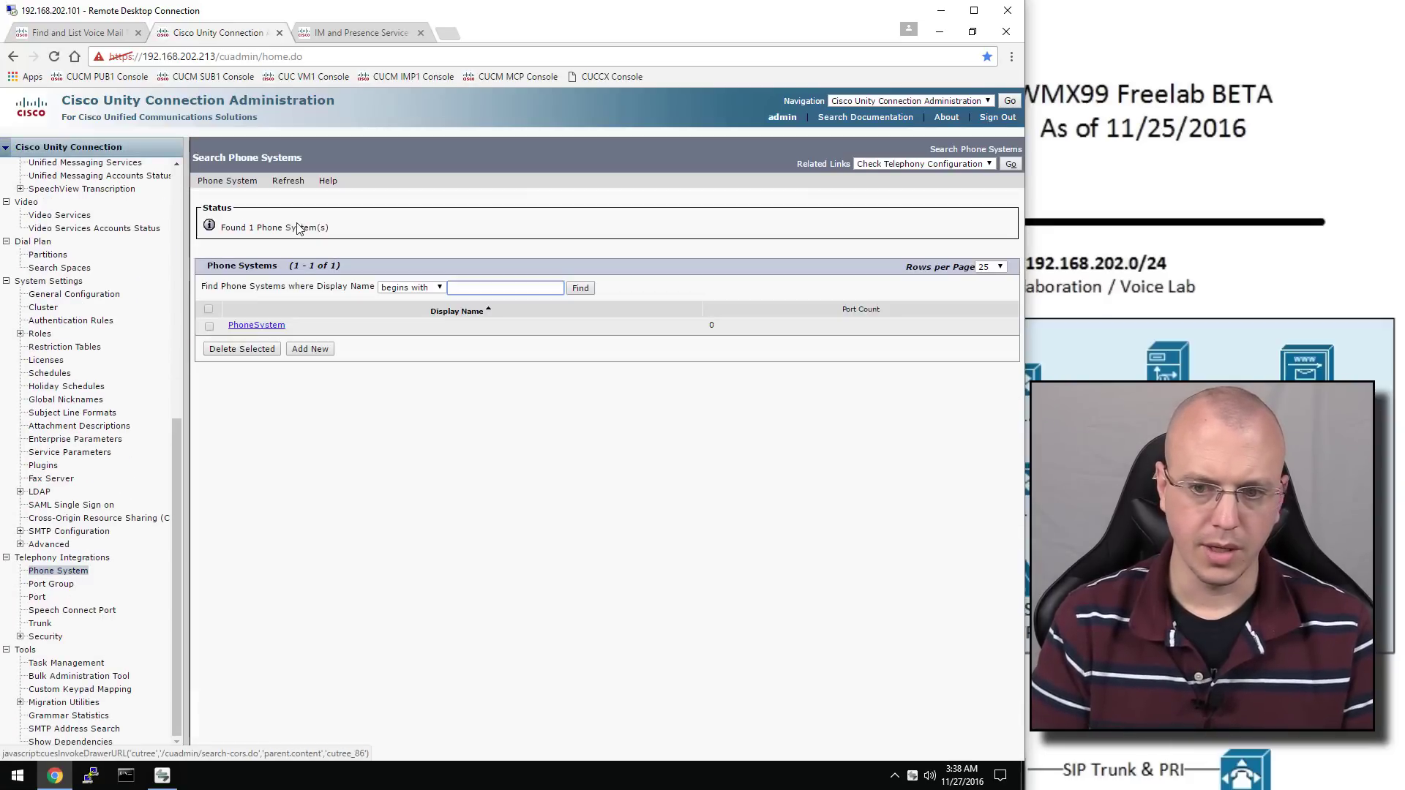
Add SIP port group PhoneSystem-1 at 192.168.202.211 with Register with SIP Server enabled
{"action": "left_click", "coordinate": [269, 329]}
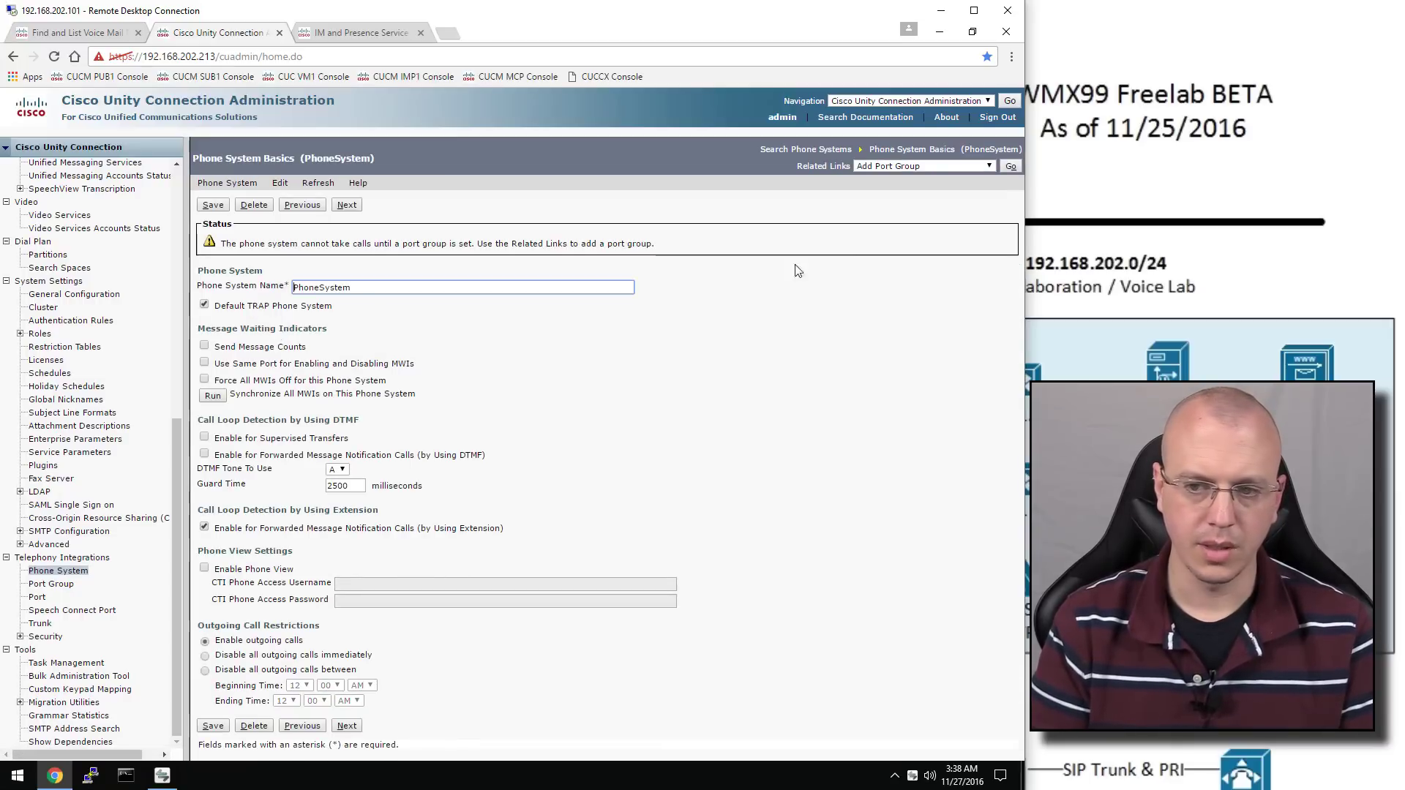
{"action": "left_click", "coordinate": [1010, 166]}
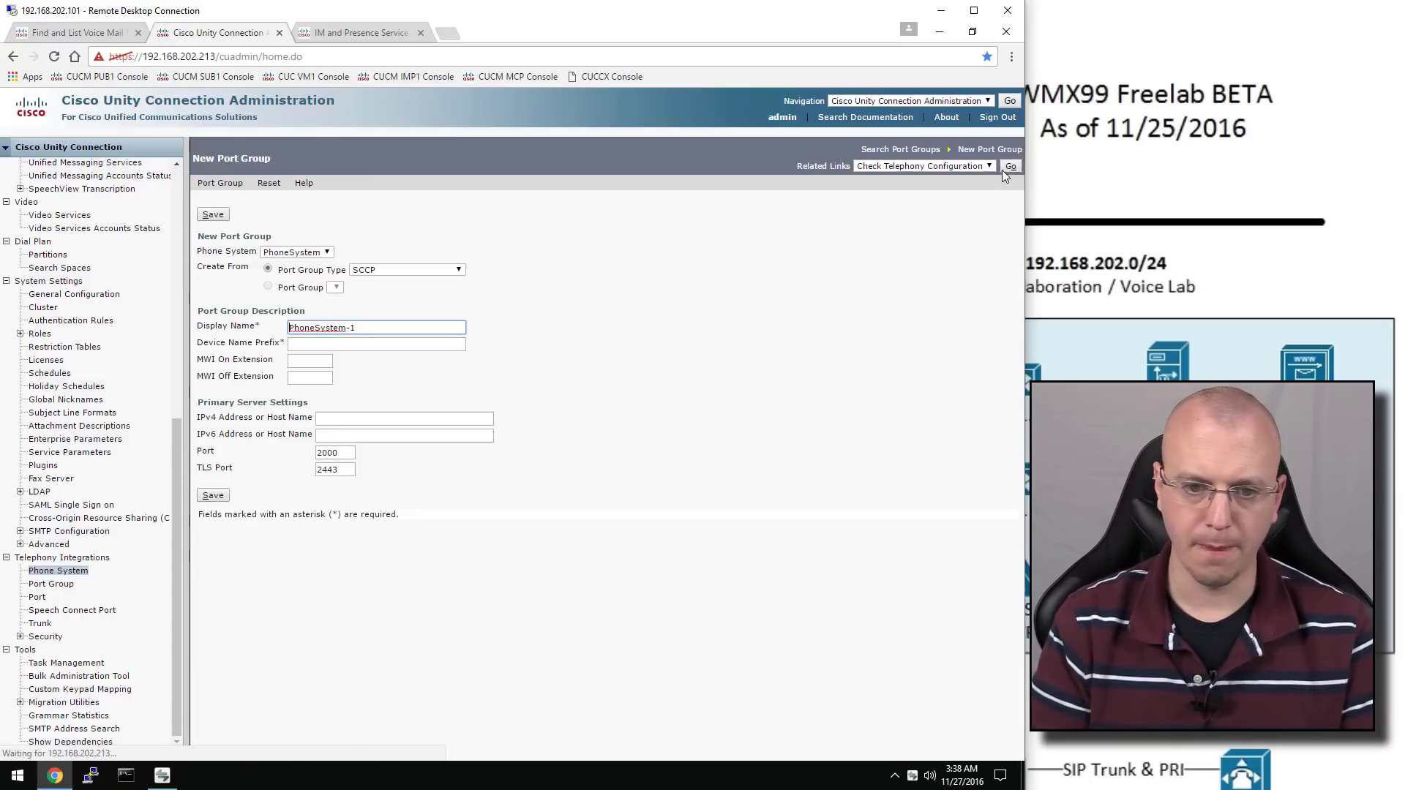
{"action": "left_click", "coordinate": [399, 270]}
{"action": "left_click", "coordinate": [409, 294]}
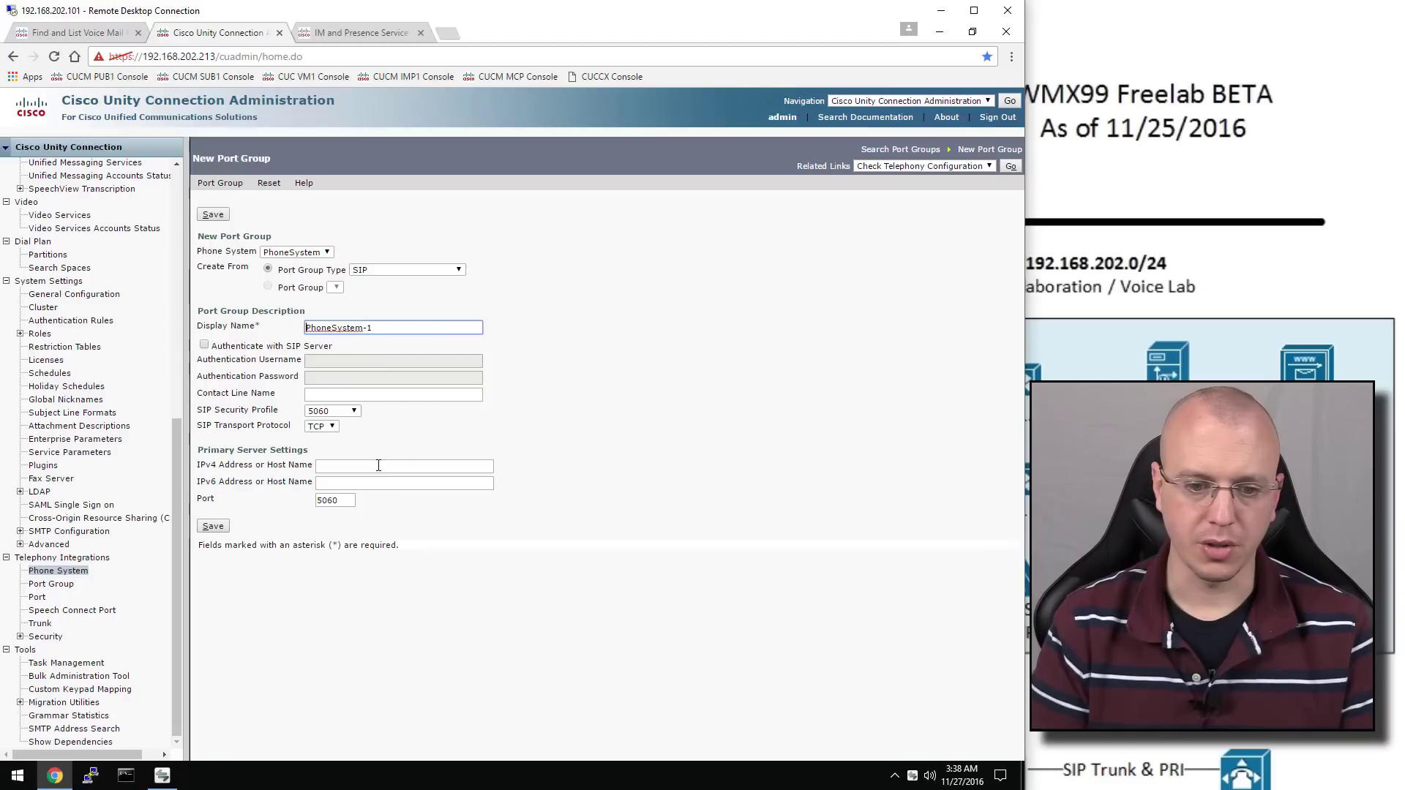
{"action": "left_click", "coordinate": [406, 467]}
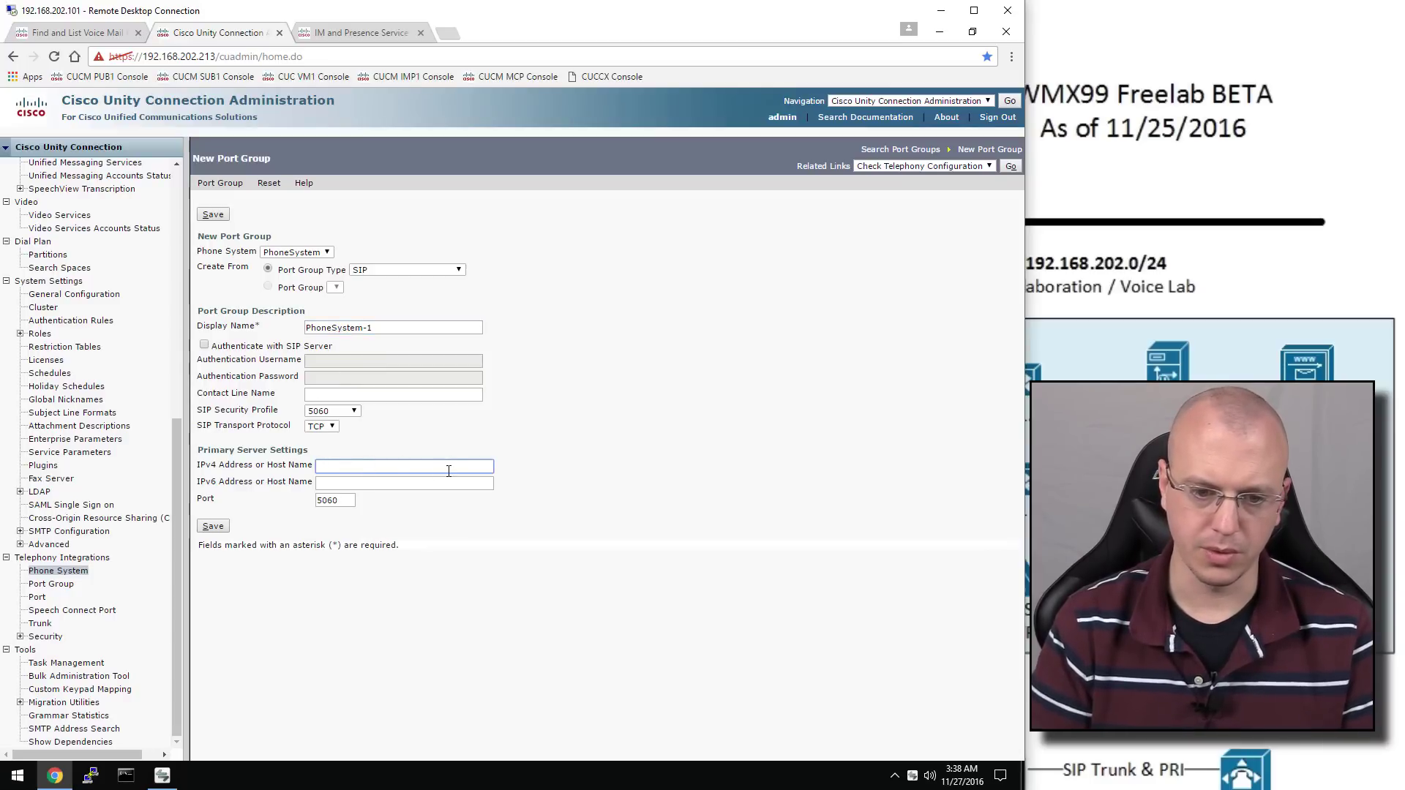
{"action": "type", "text": "19"}
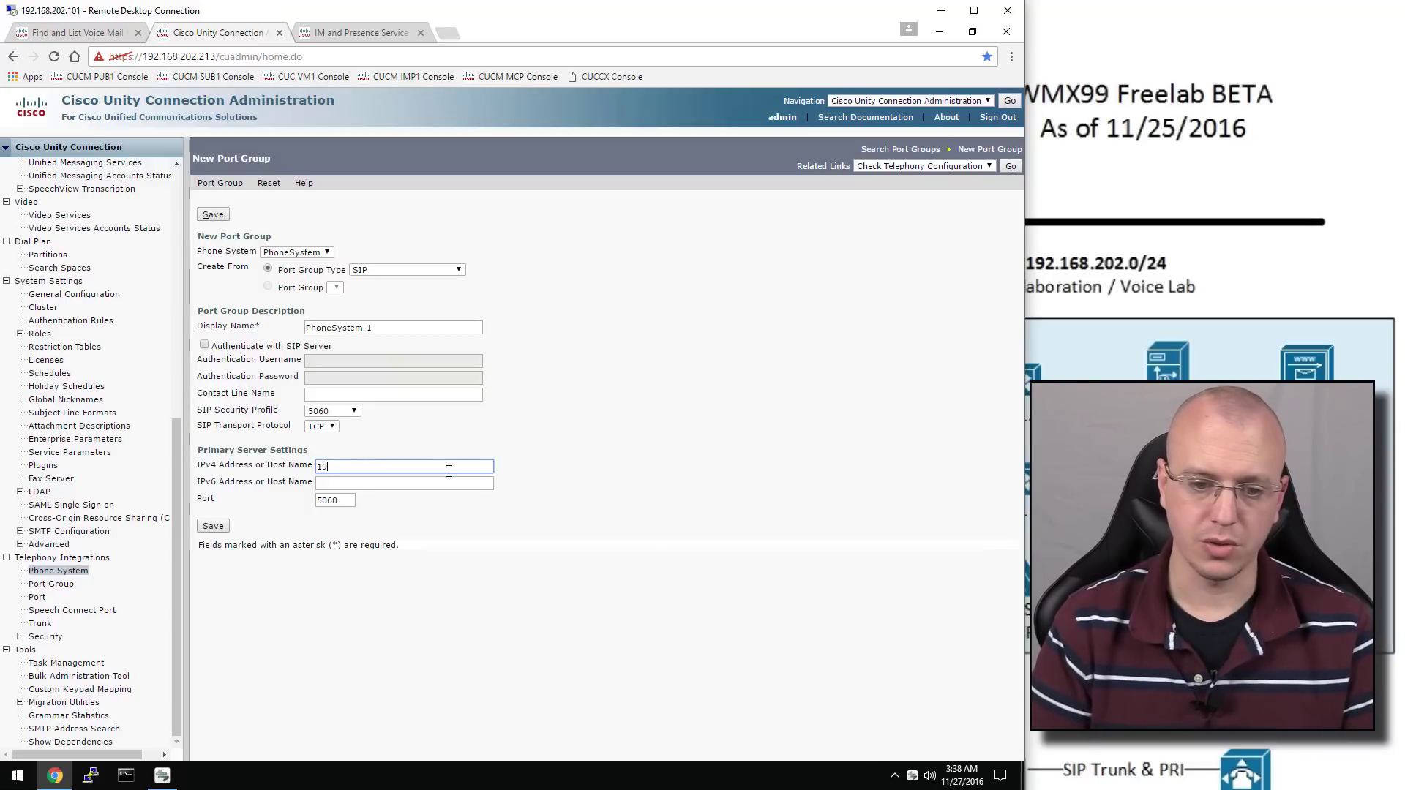
{"action": "type", "text": "2.168"}
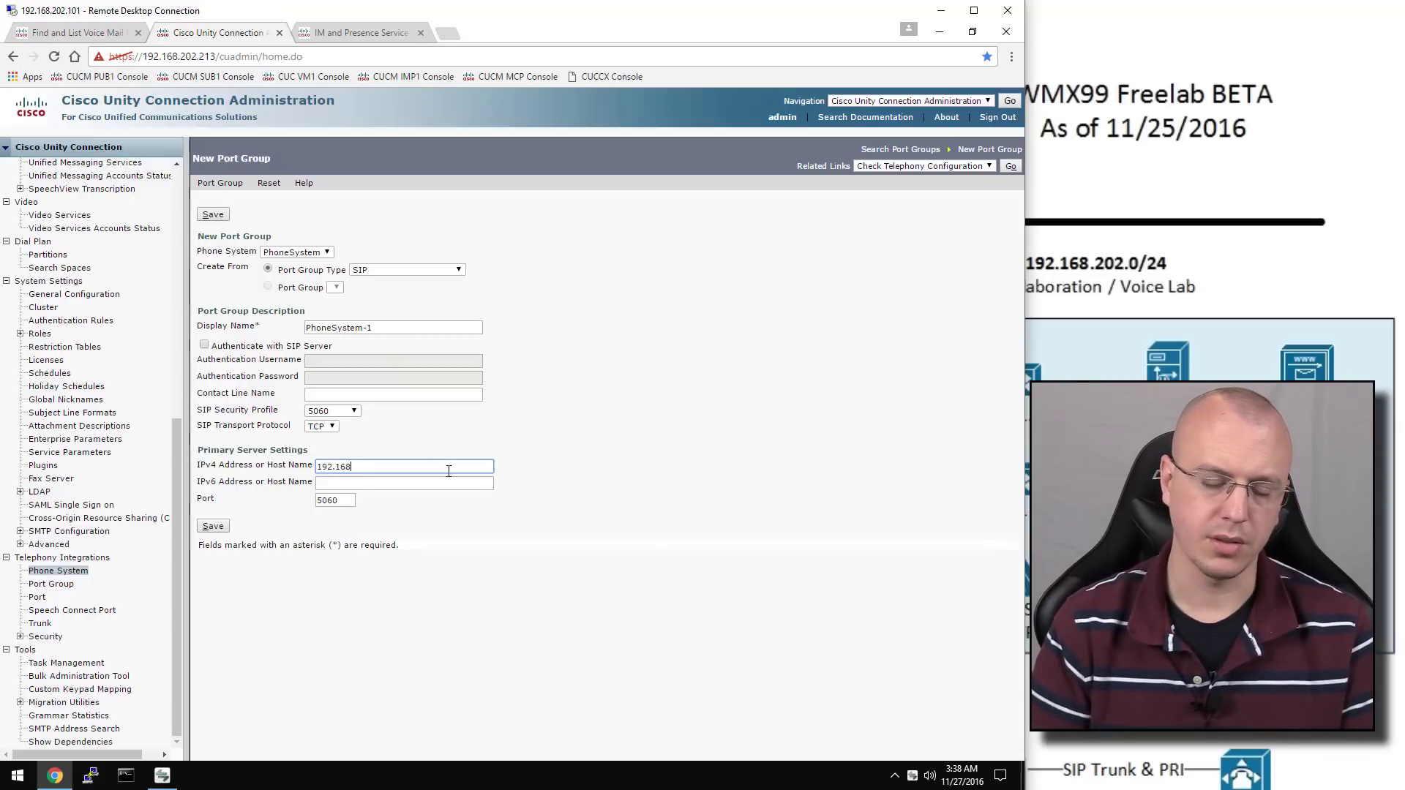
{"action": "type", "text": ".202.211"}
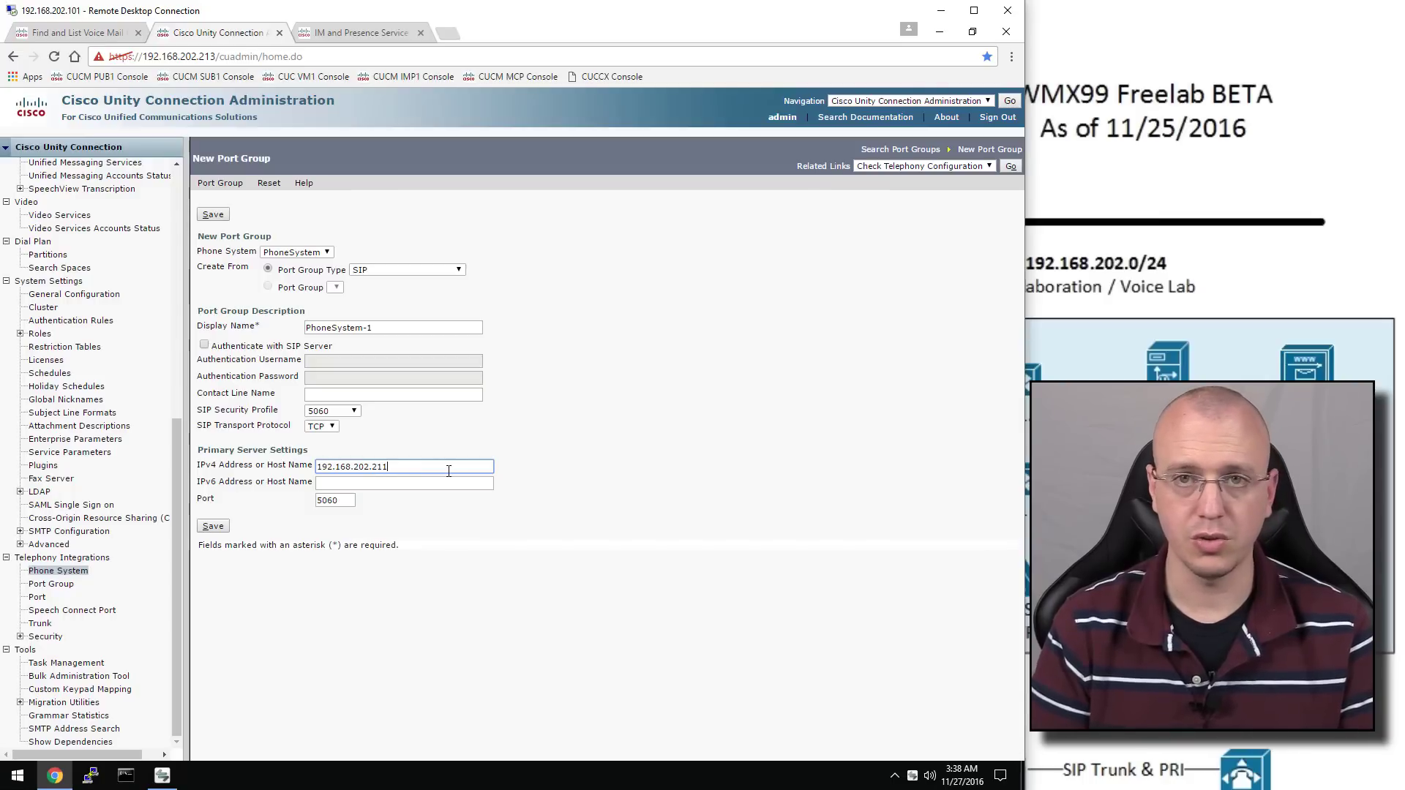
{"action": "left_click", "coordinate": [221, 528]}
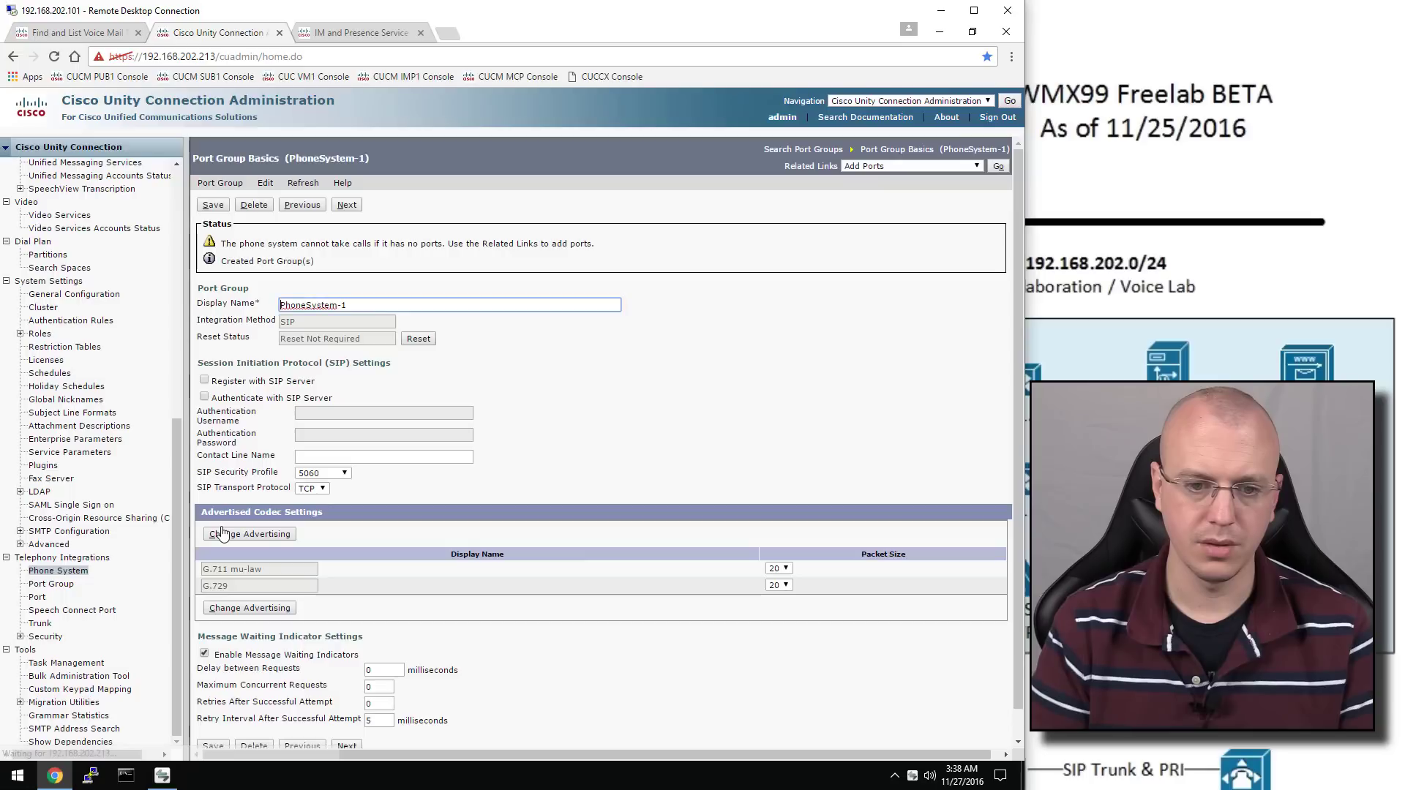
{"action": "left_click", "coordinate": [205, 380]}
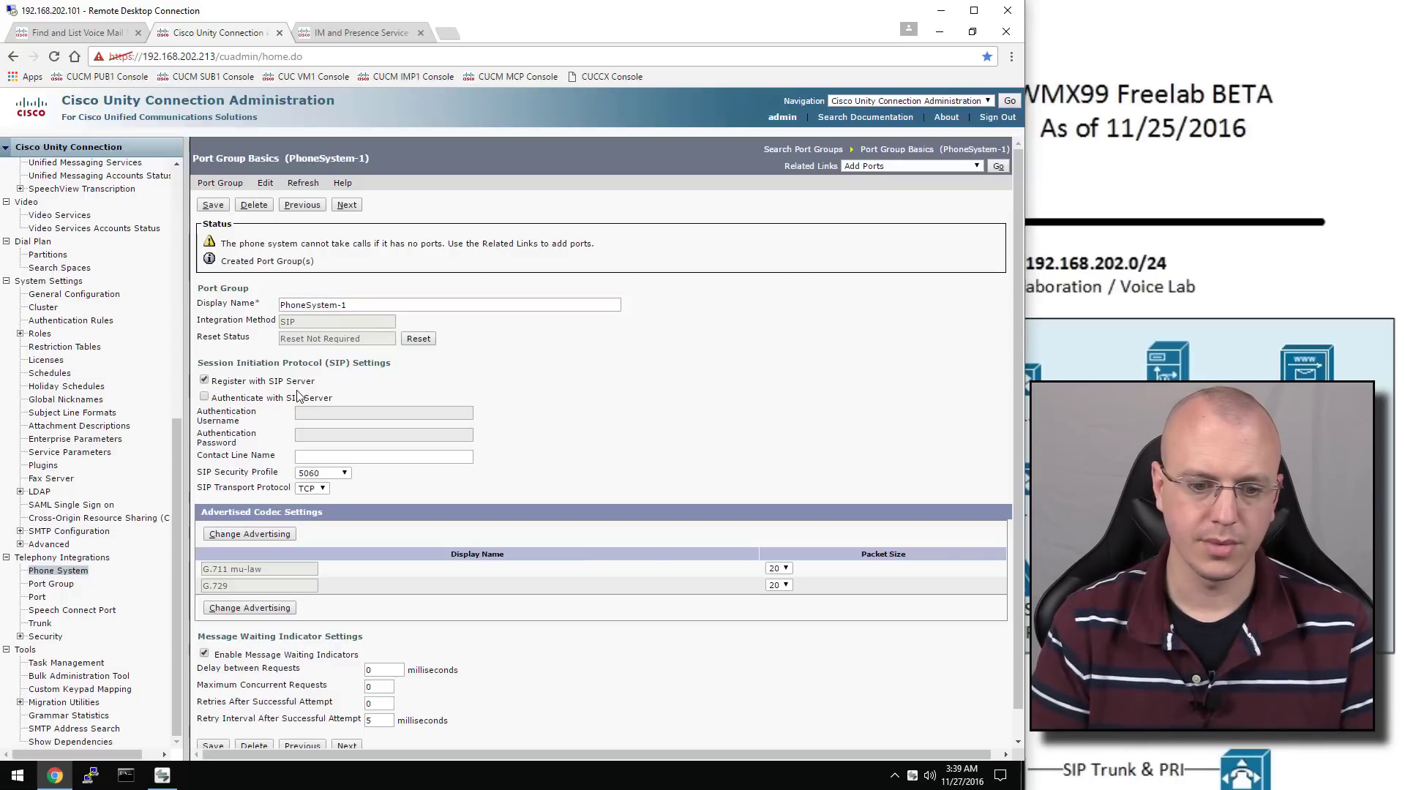
{"action": "left_click", "coordinate": [213, 205]}
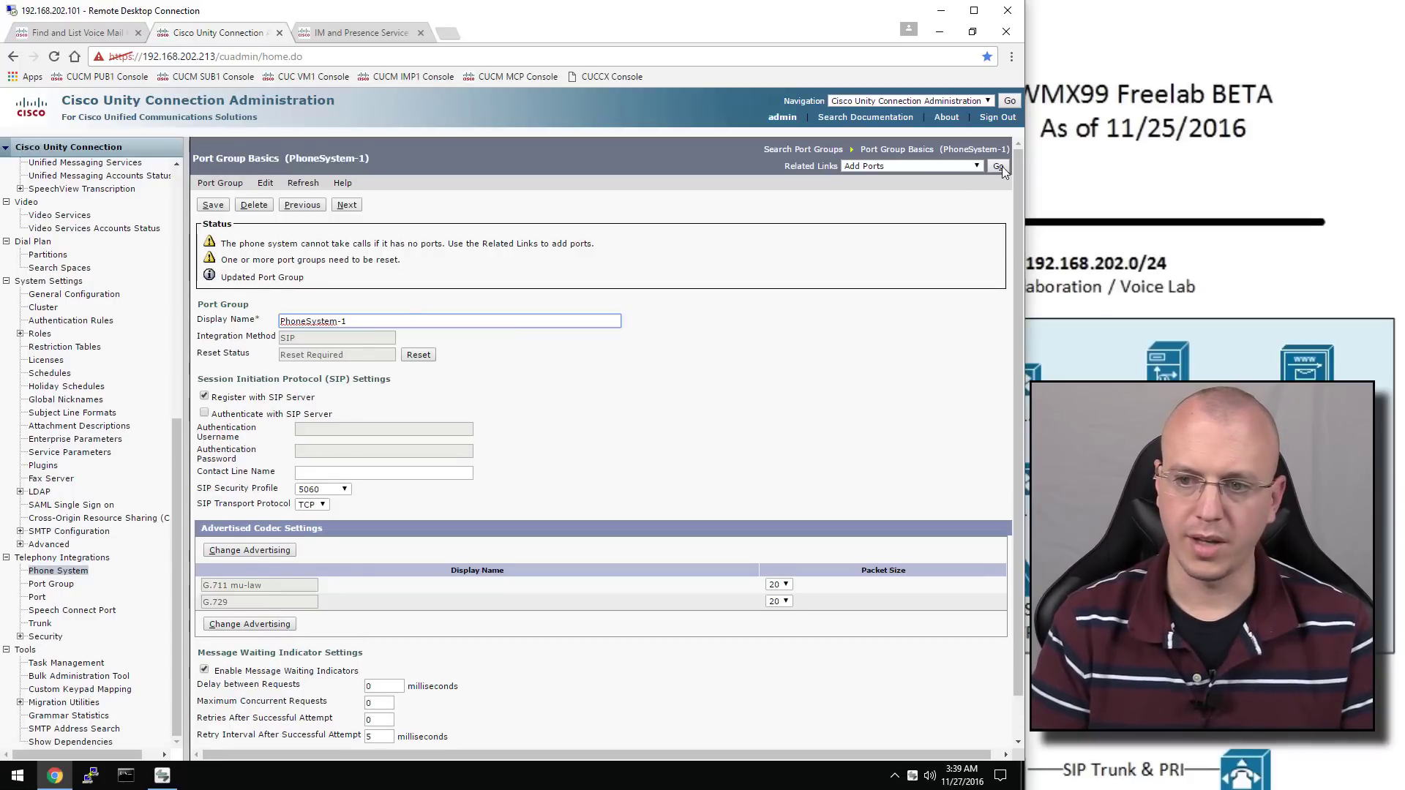
Add 2 ports to the PhoneSystem-1 port group and acknowledge the reset warning
{"action": "left_click", "coordinate": [998, 166]}
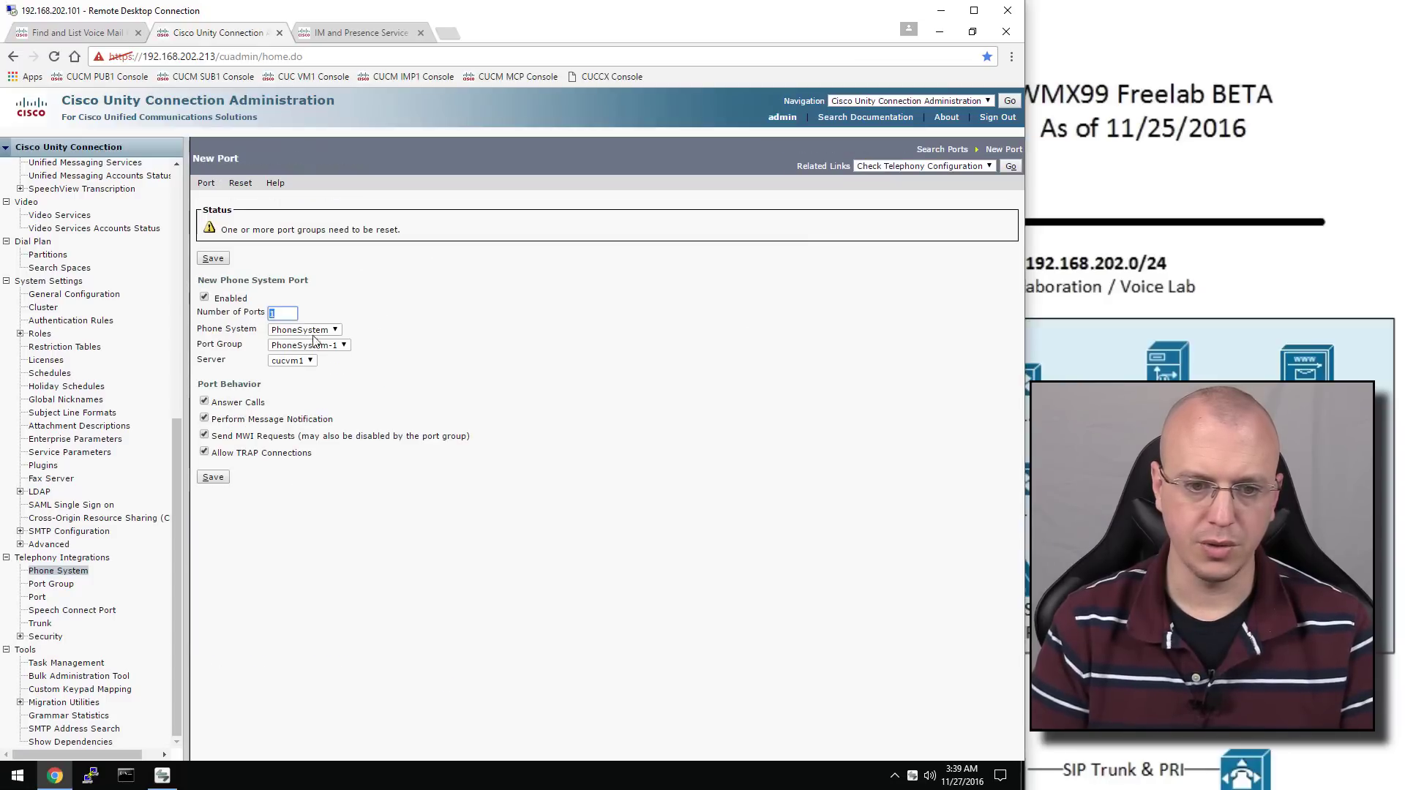
{"action": "type", "text": "2"}
{"action": "left_click", "coordinate": [224, 480]}
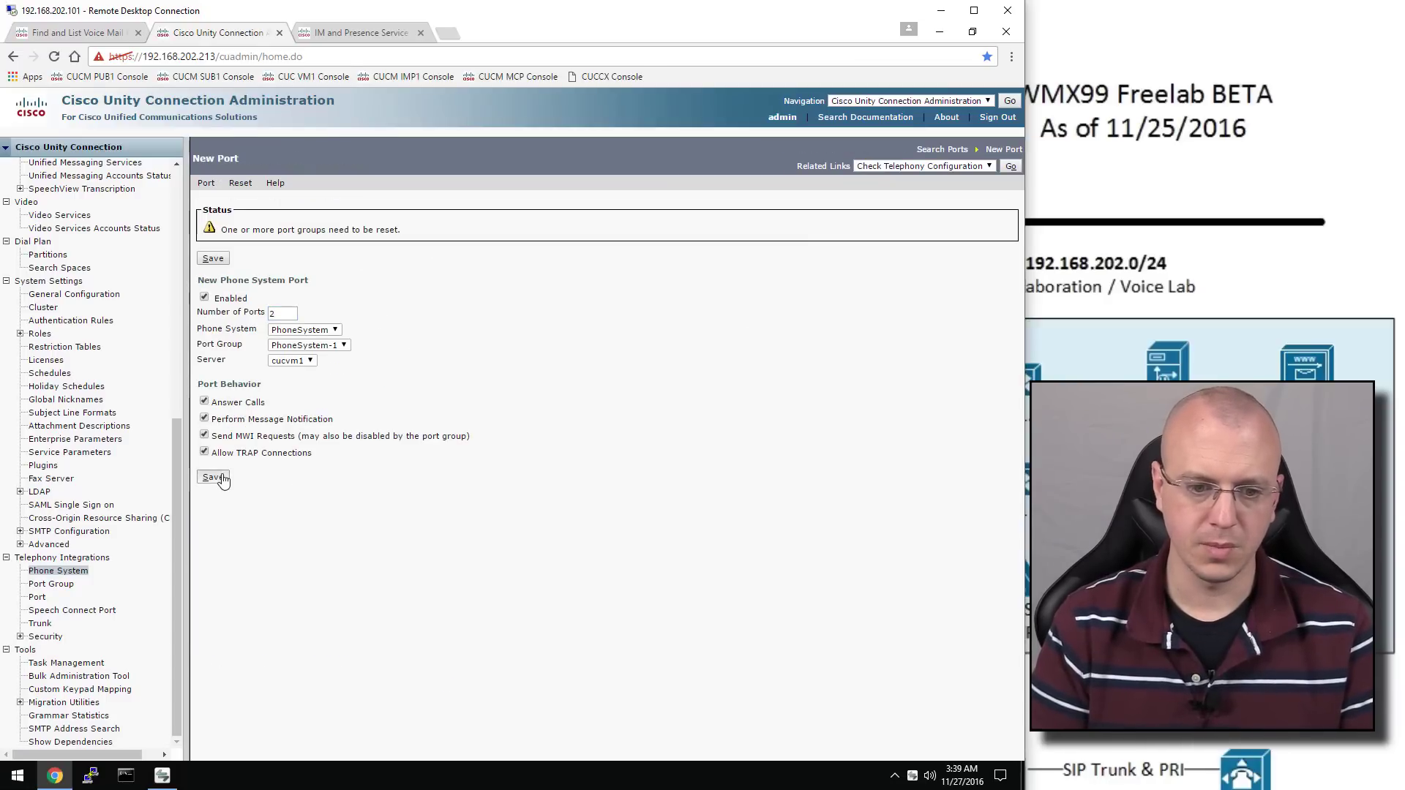
{"action": "left_click", "coordinate": [563, 149]}
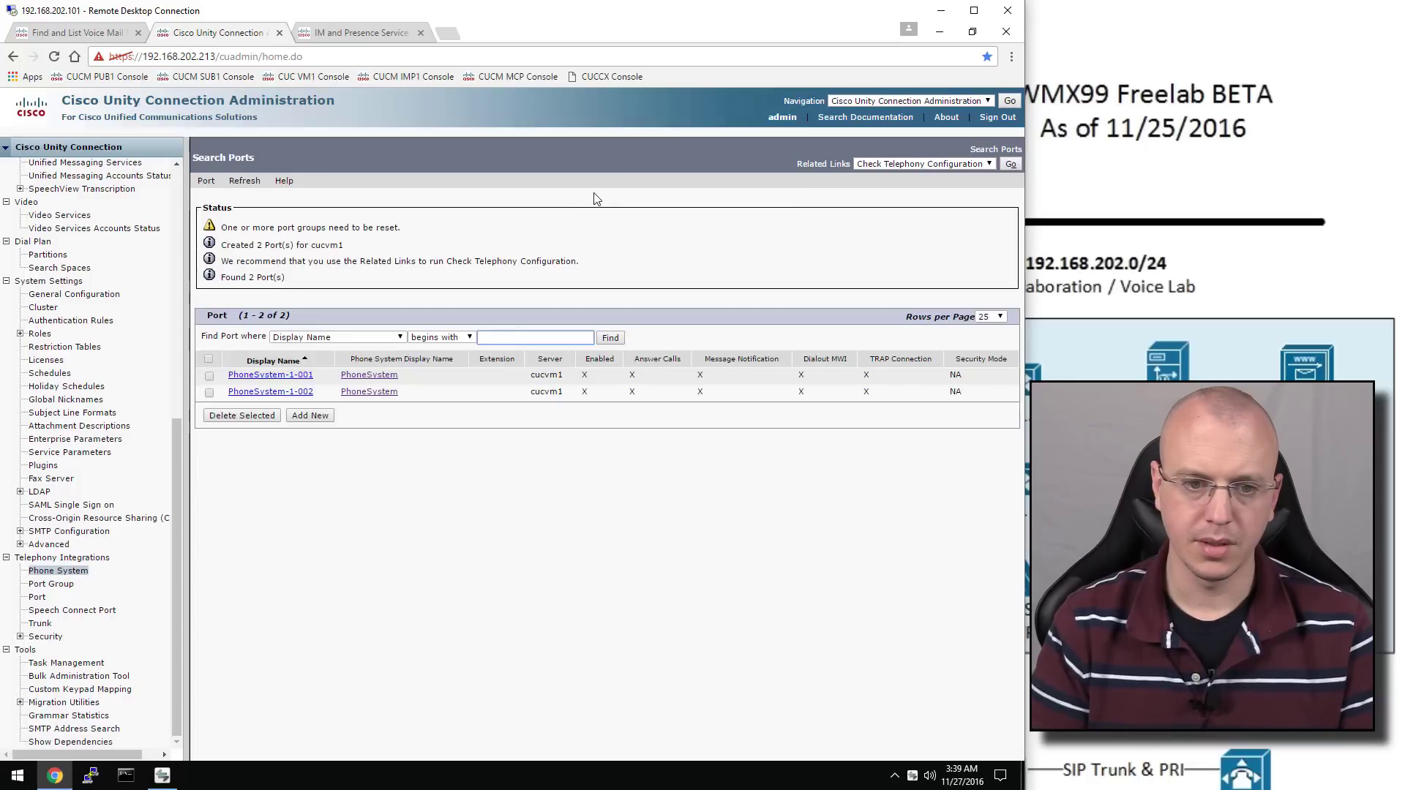
Reset the PhoneSystem-1 port group and bring up the port list
{"action": "left_click", "coordinate": [63, 584]}
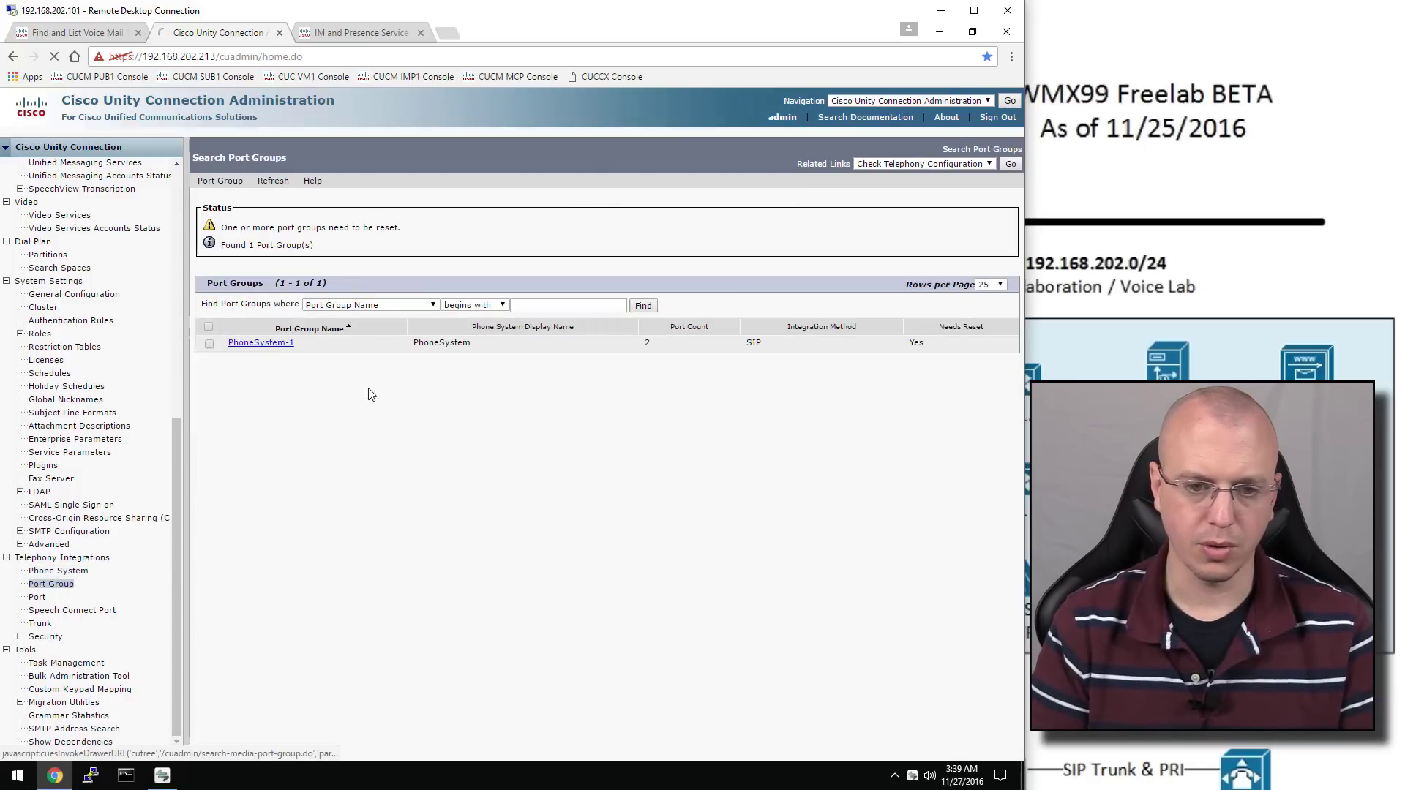
{"action": "left_click", "coordinate": [286, 345]}
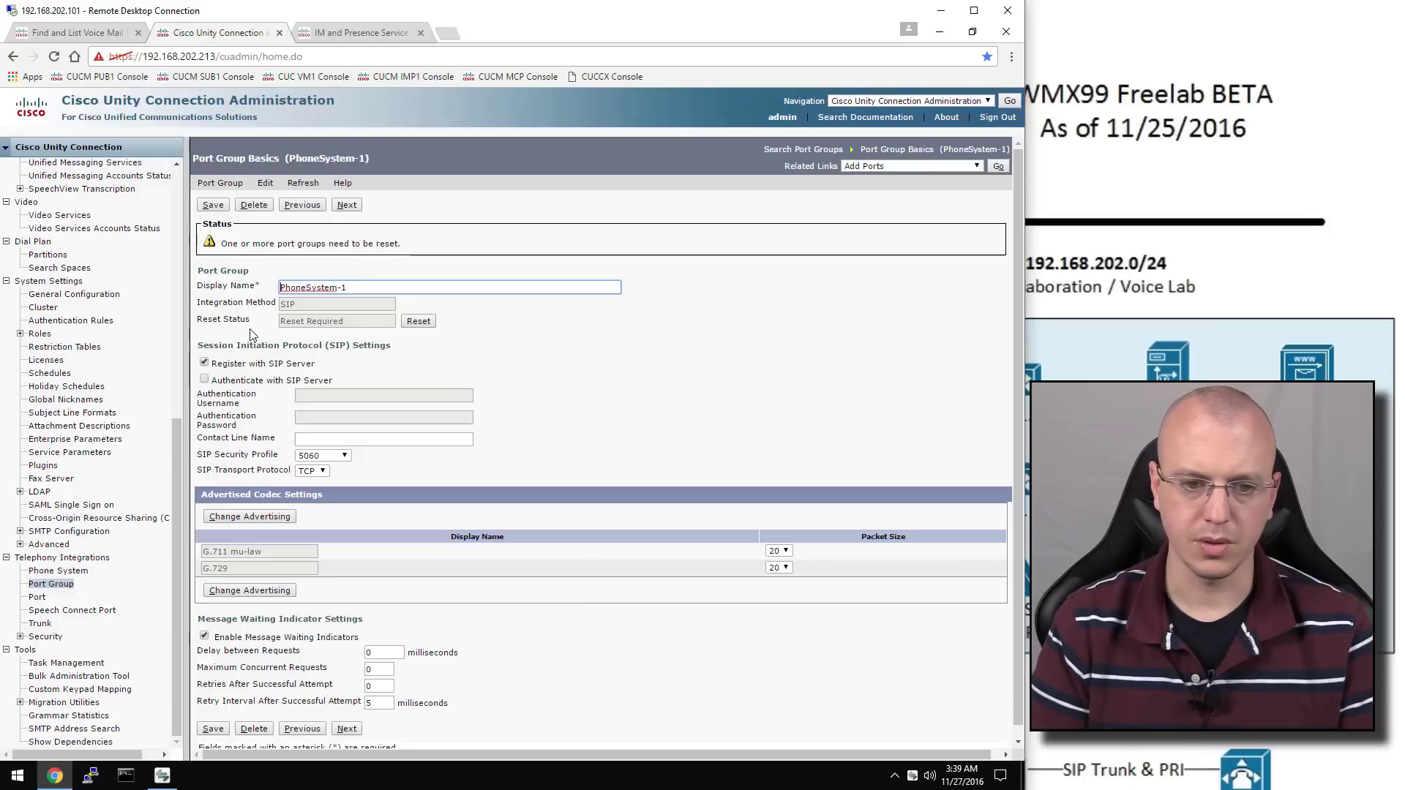
{"action": "left_click", "coordinate": [419, 321]}
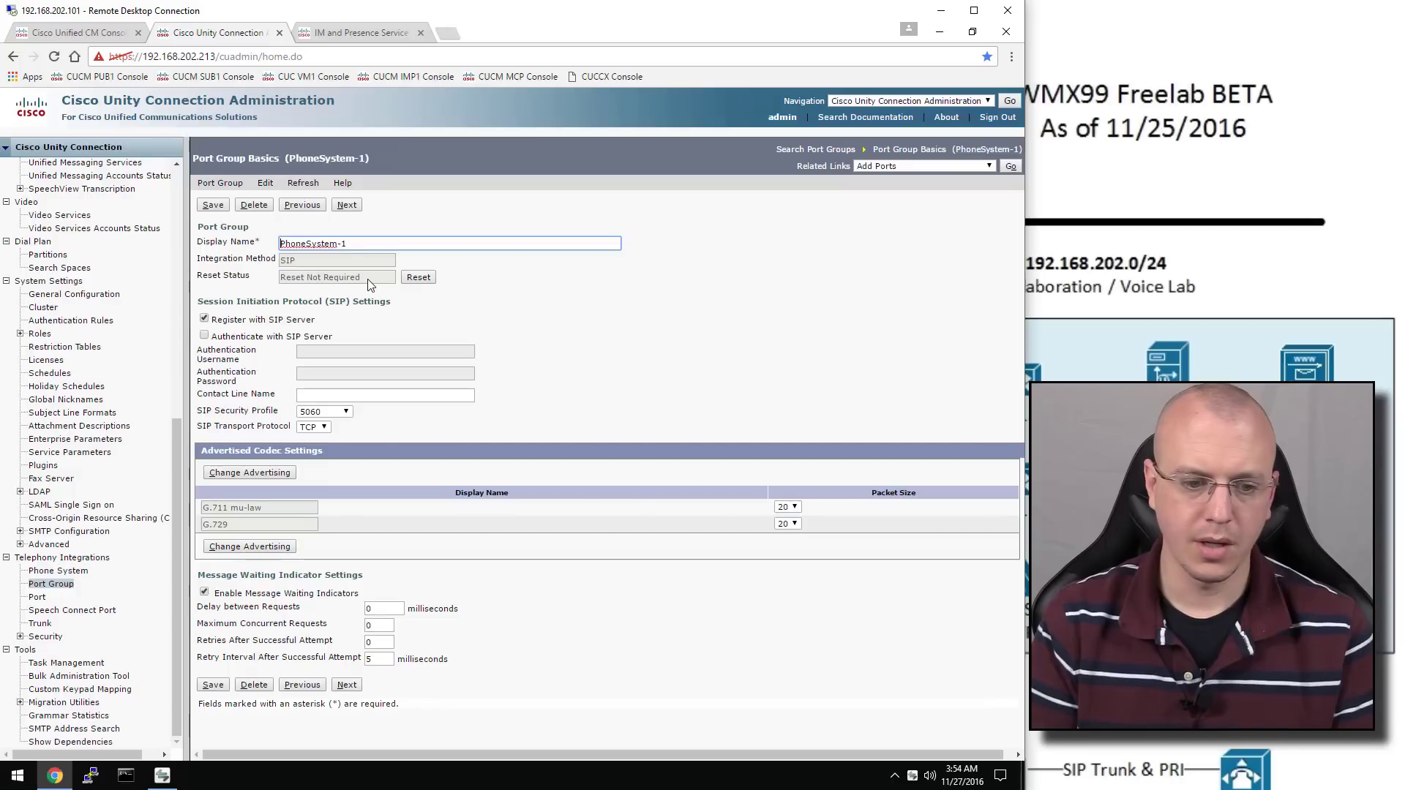
{"action": "left_click", "coordinate": [35, 599]}
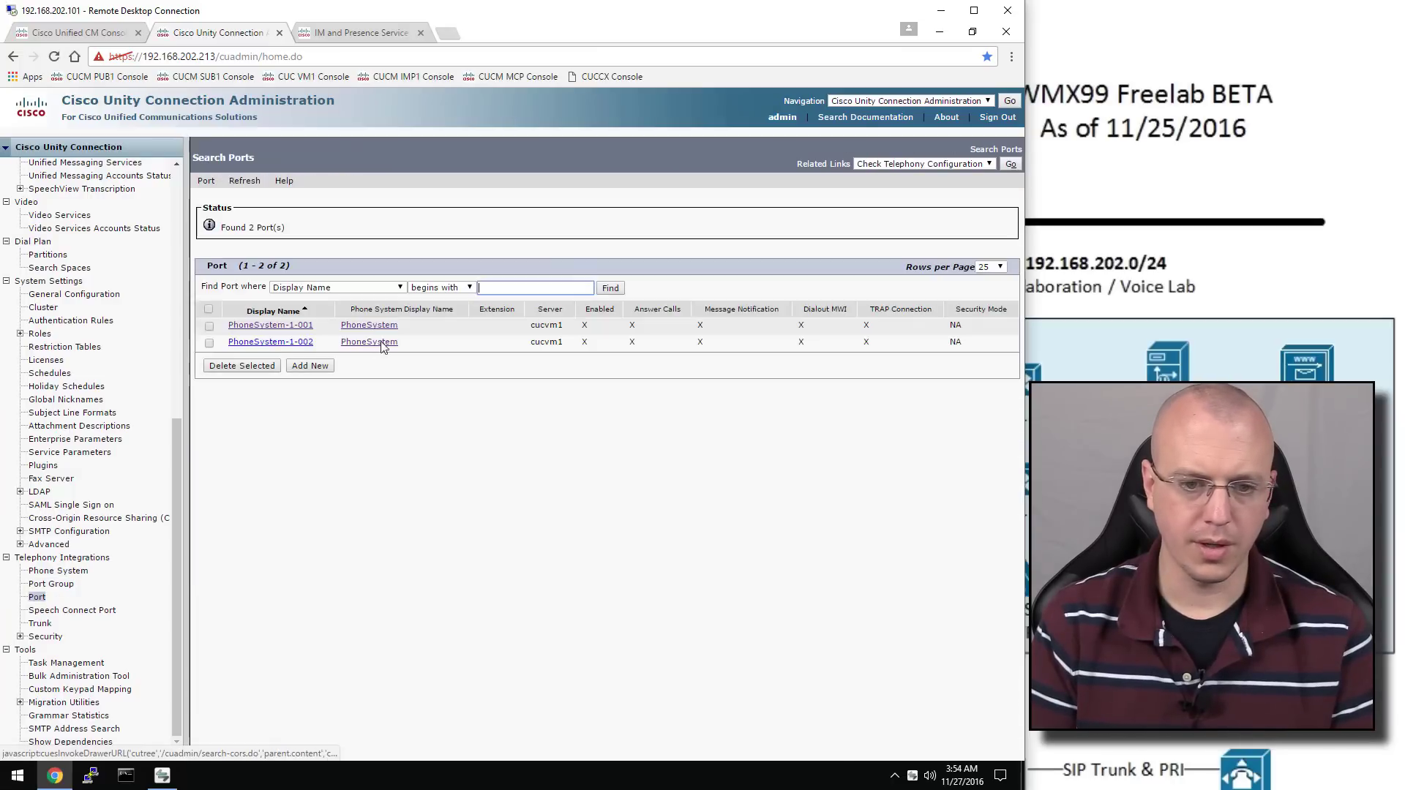
Enter and save the AXL username and password for PhoneSystem
{"action": "left_click", "coordinate": [380, 331]}
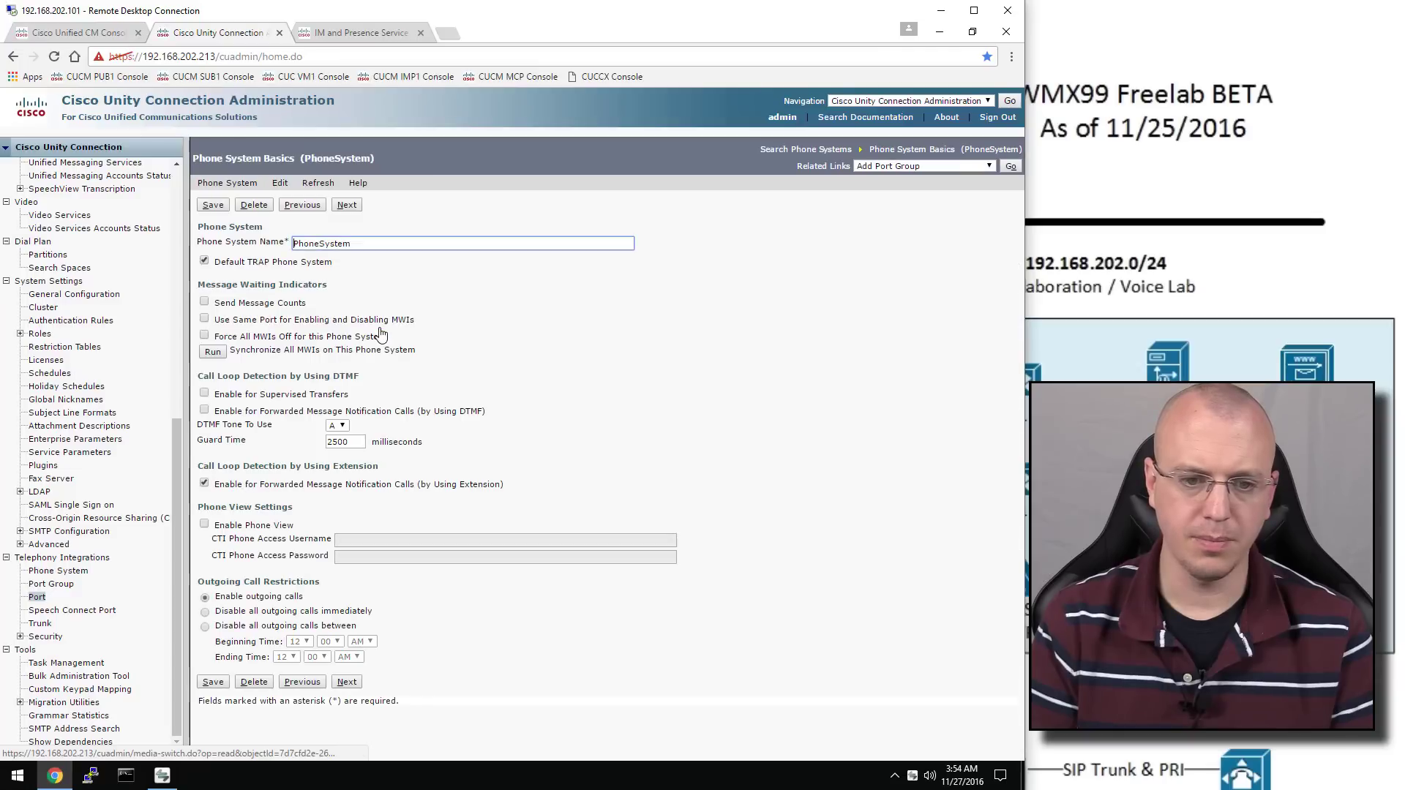
{"action": "mouse_move", "coordinate": [286, 193]}
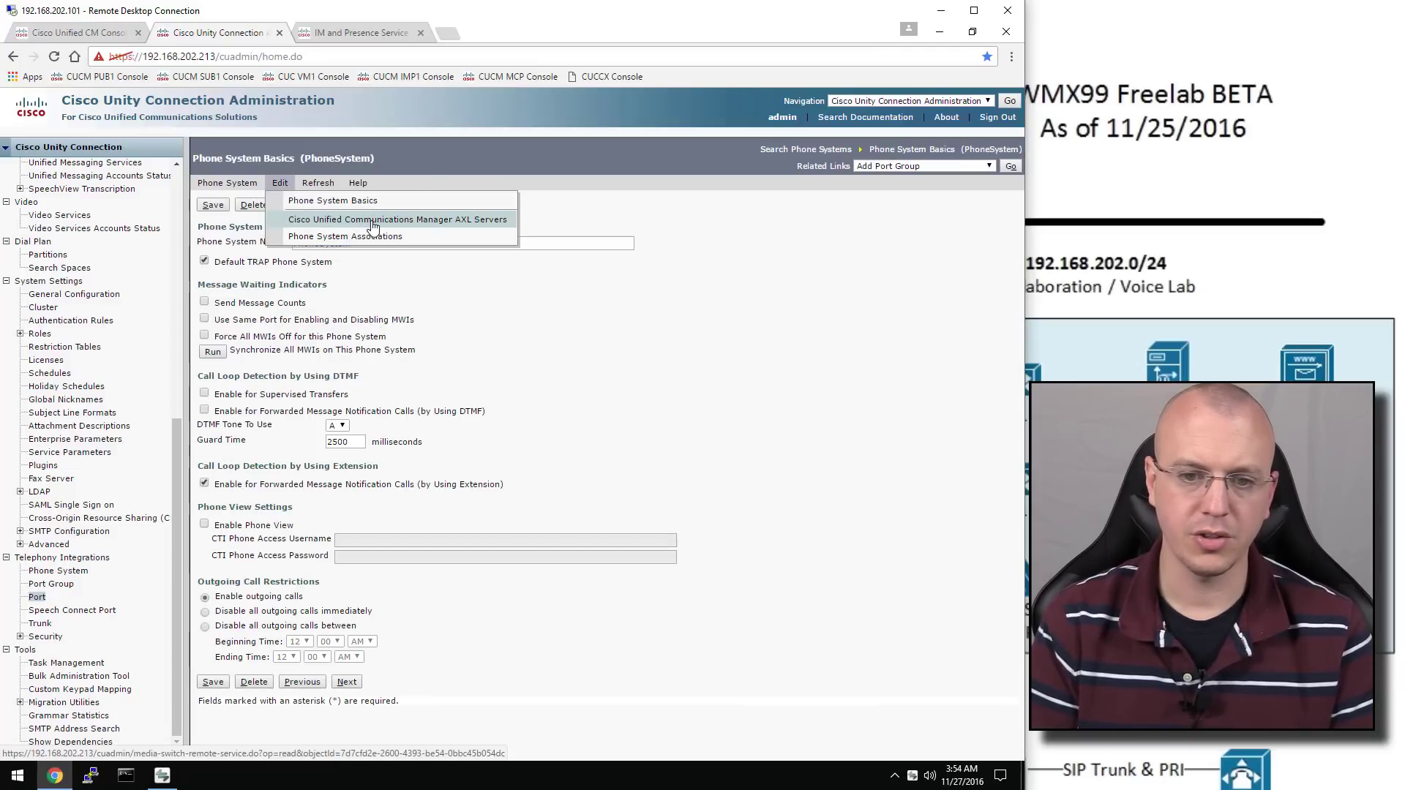
{"action": "left_click", "coordinate": [374, 220]}
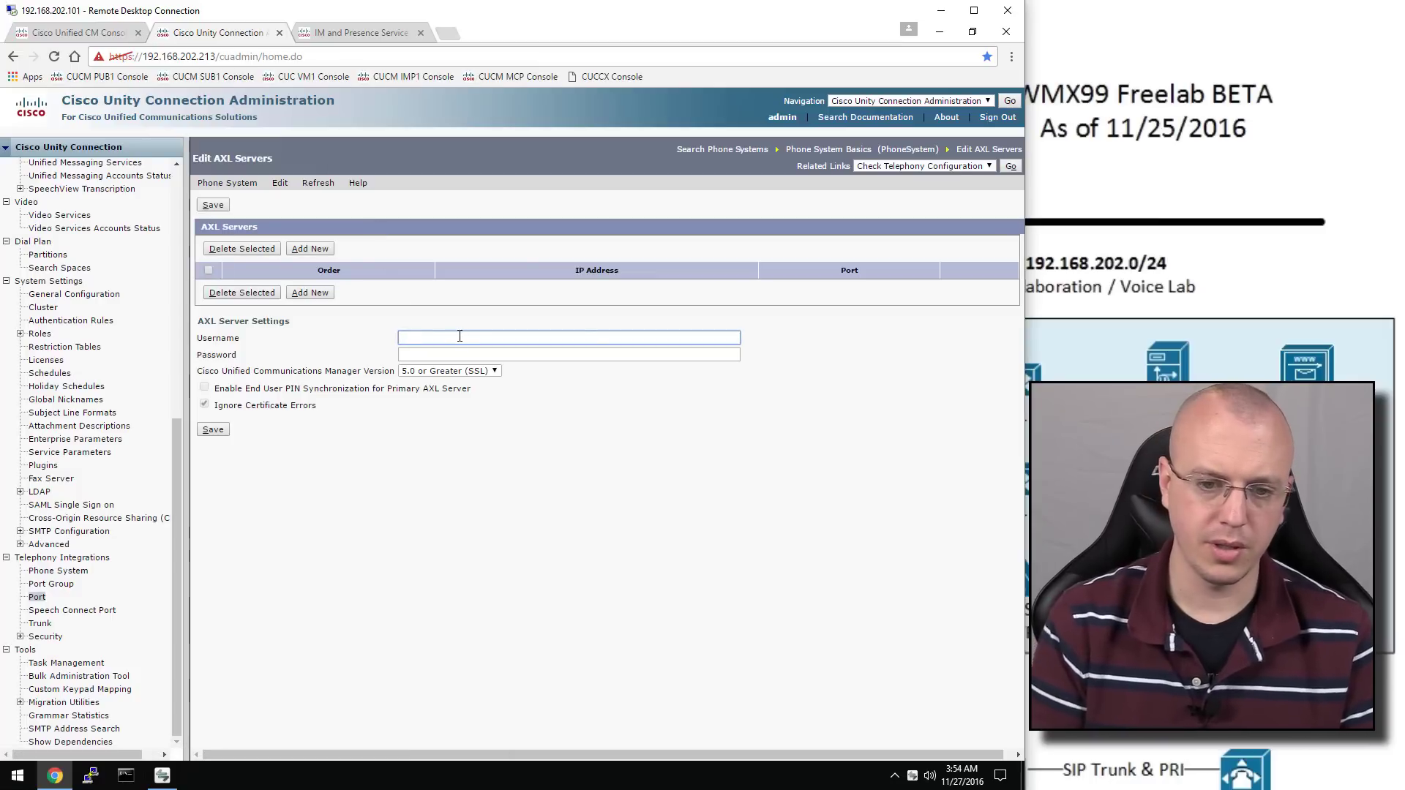
{"action": "type", "text": "admin"}
{"action": "key", "text": "Tab"}
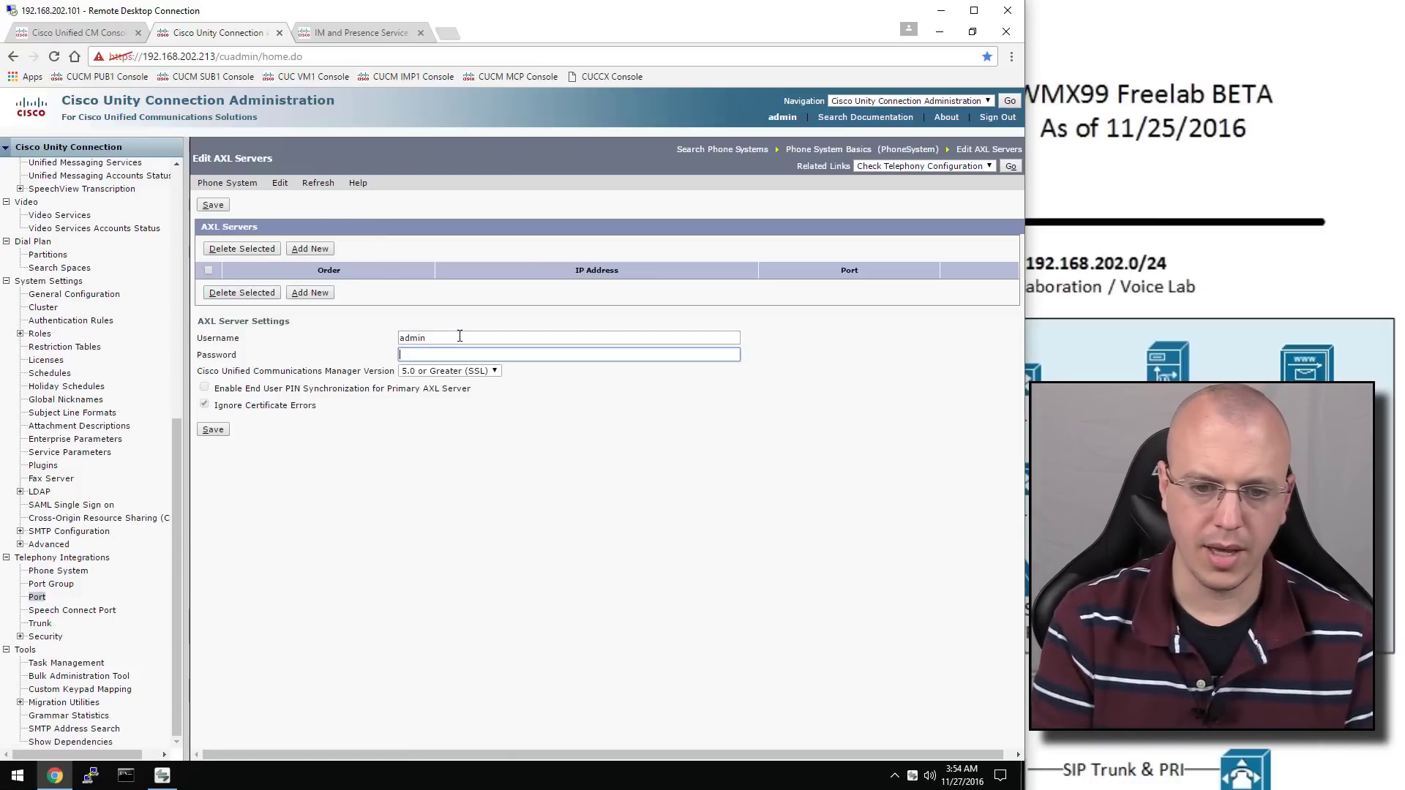
{"action": "type", "text": "c"}
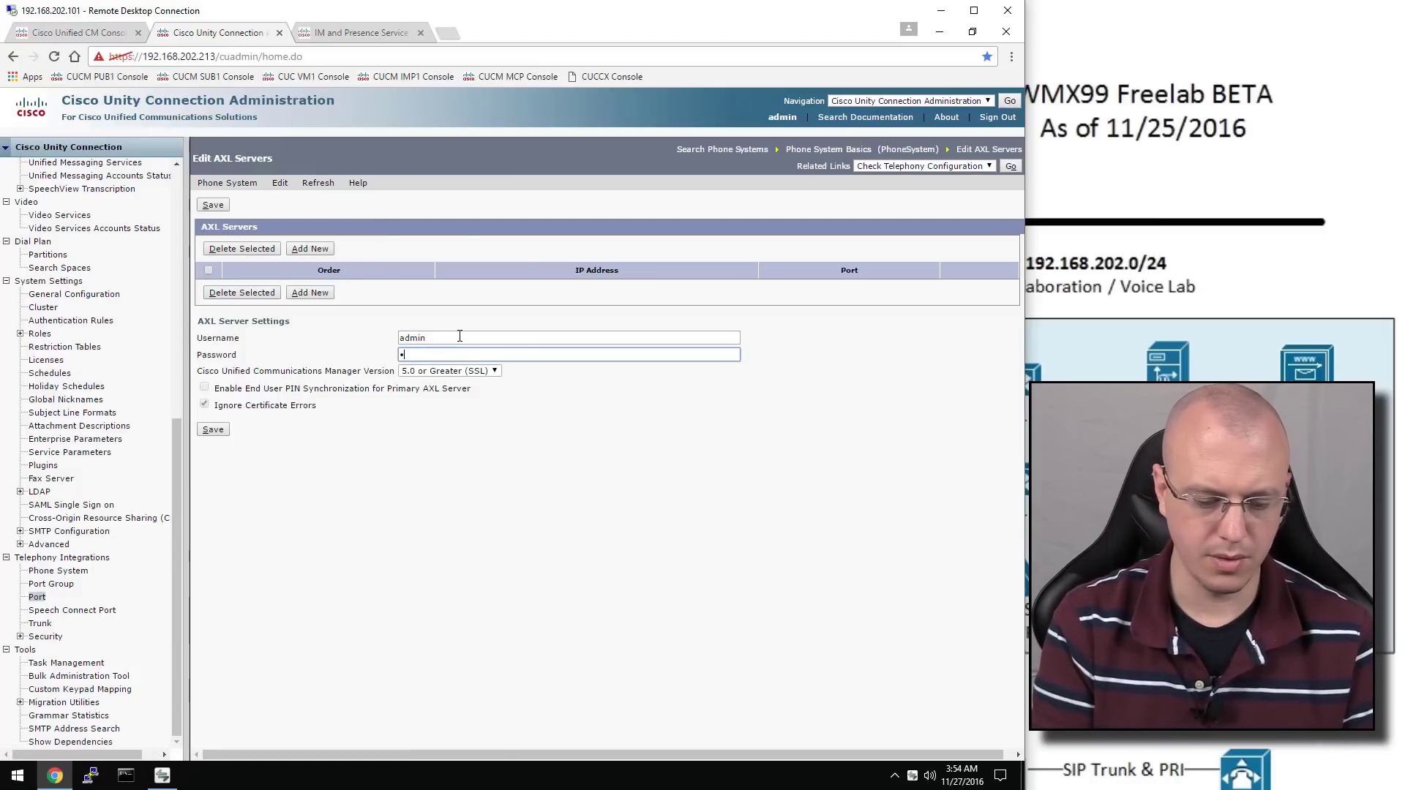
{"action": "type", "text": "isco"}
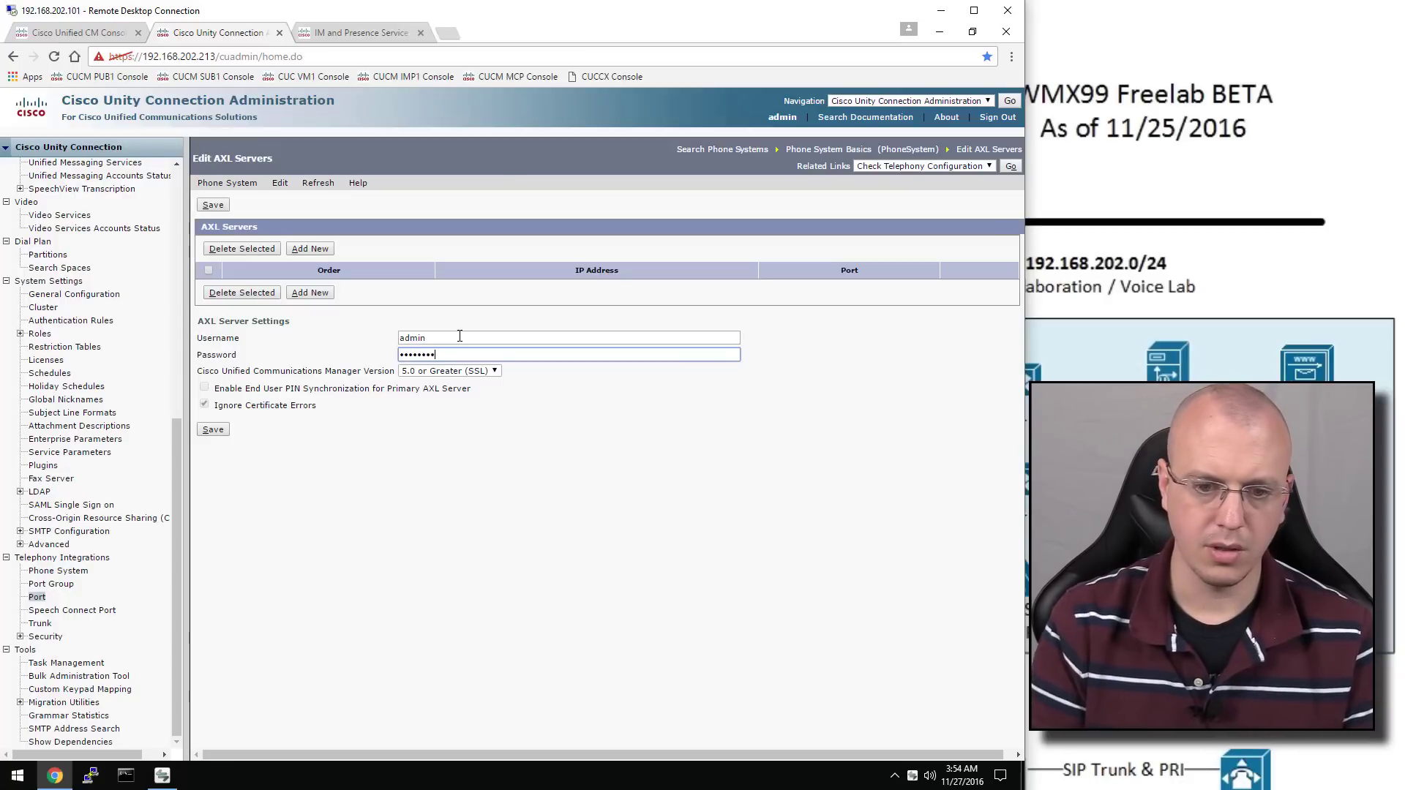
{"action": "left_click", "coordinate": [220, 431]}
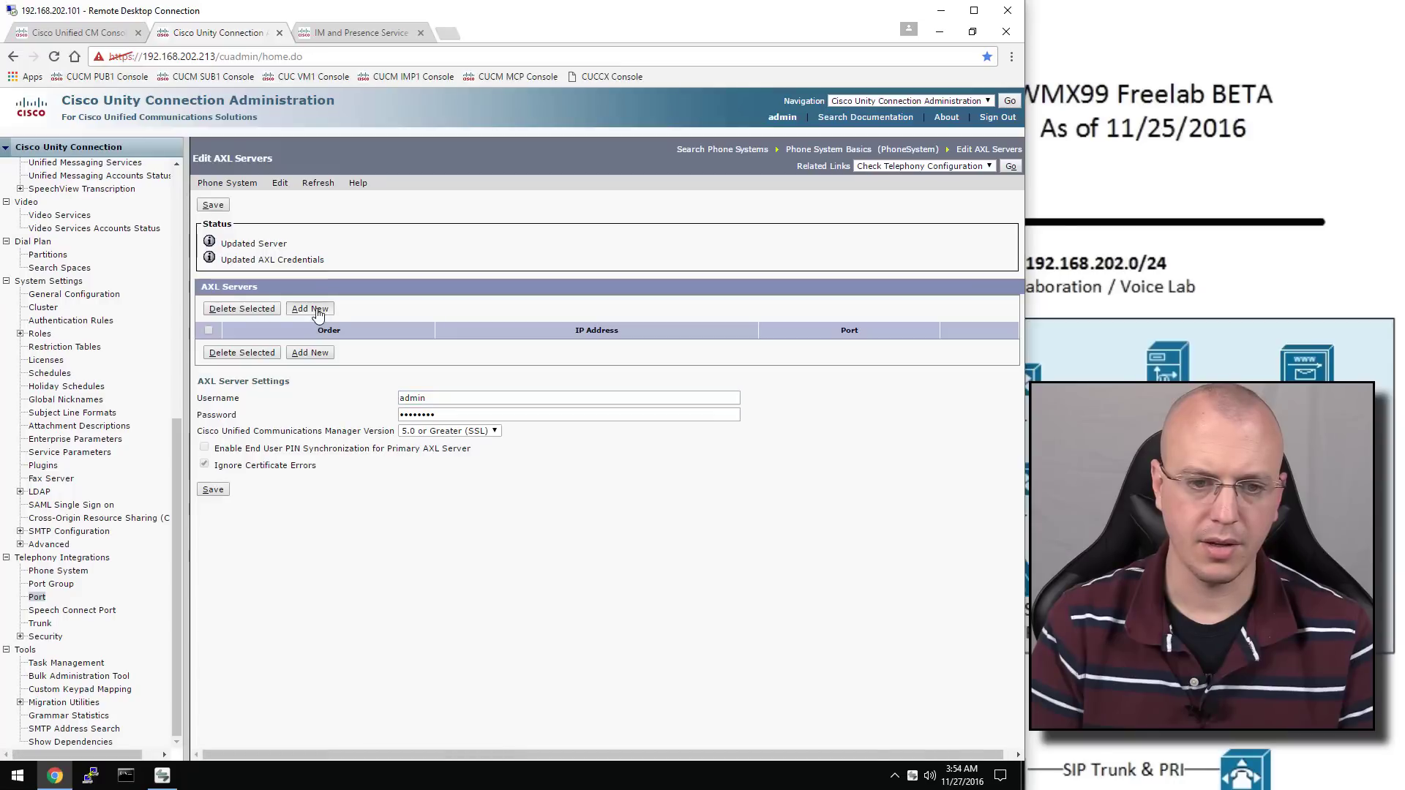
Add AXL servers 192.168.202.211 and 192.168.202.212 on port 443 and save
{"action": "left_click", "coordinate": [311, 308]}
{"action": "type", "text": "19"}
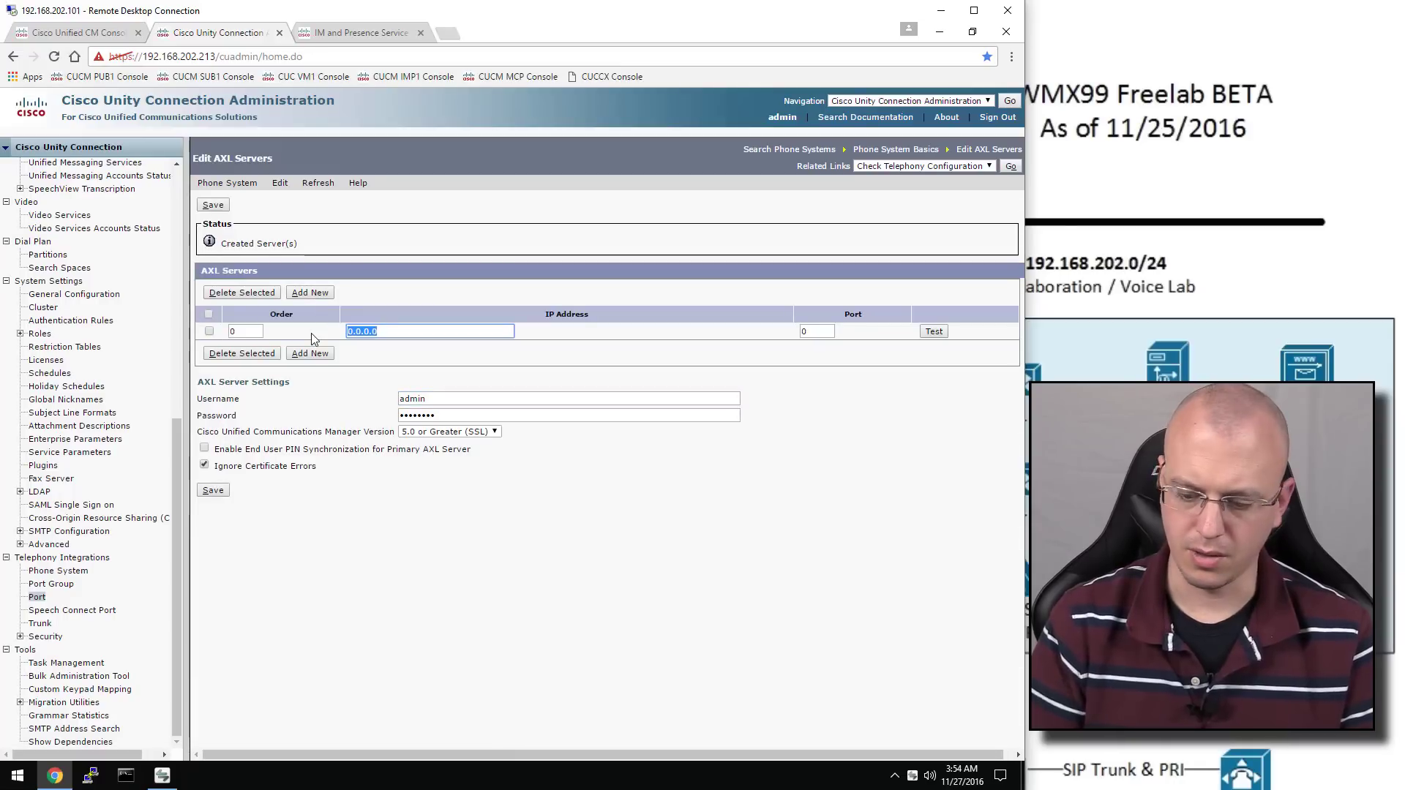
{"action": "type", "text": "2.168.20"}
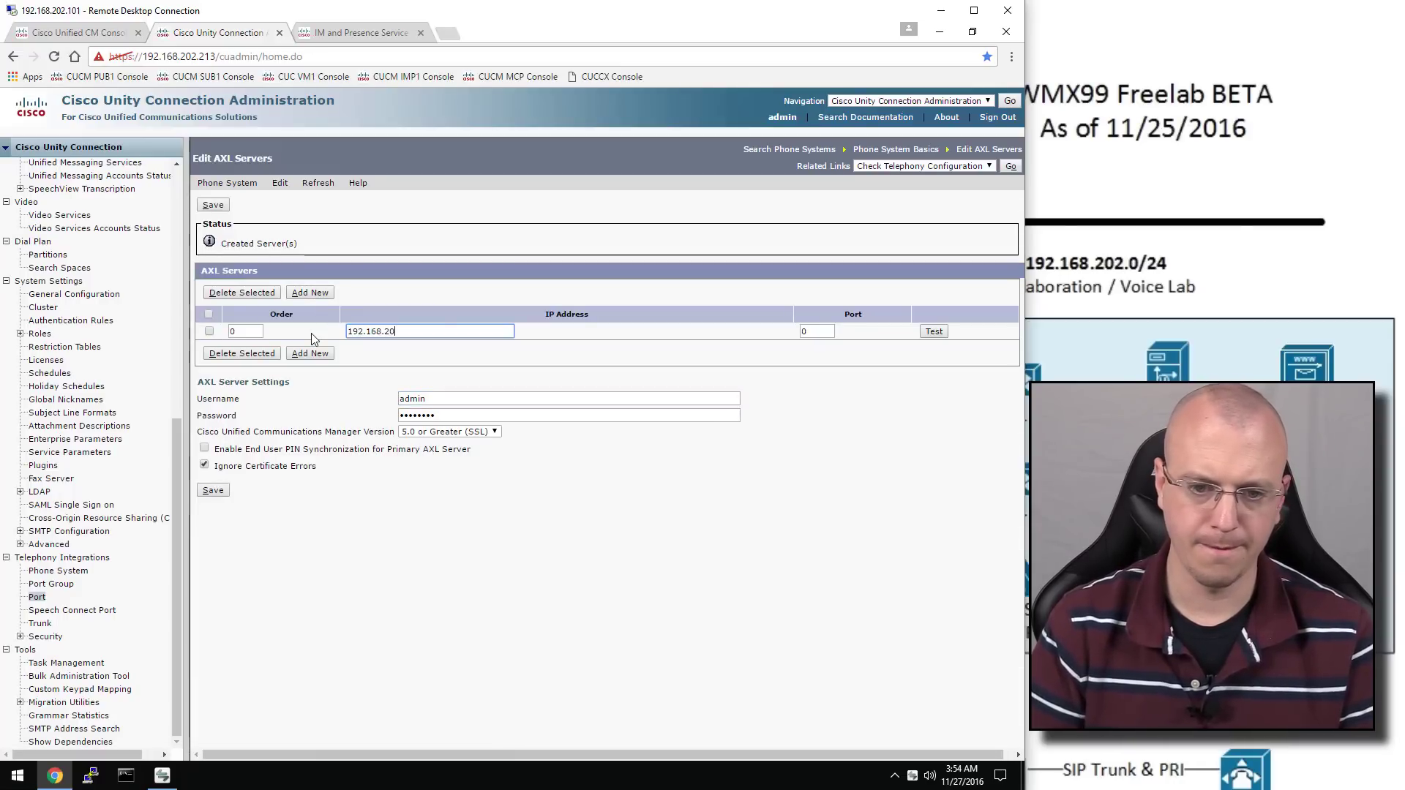
{"action": "type", "text": "2.211"}
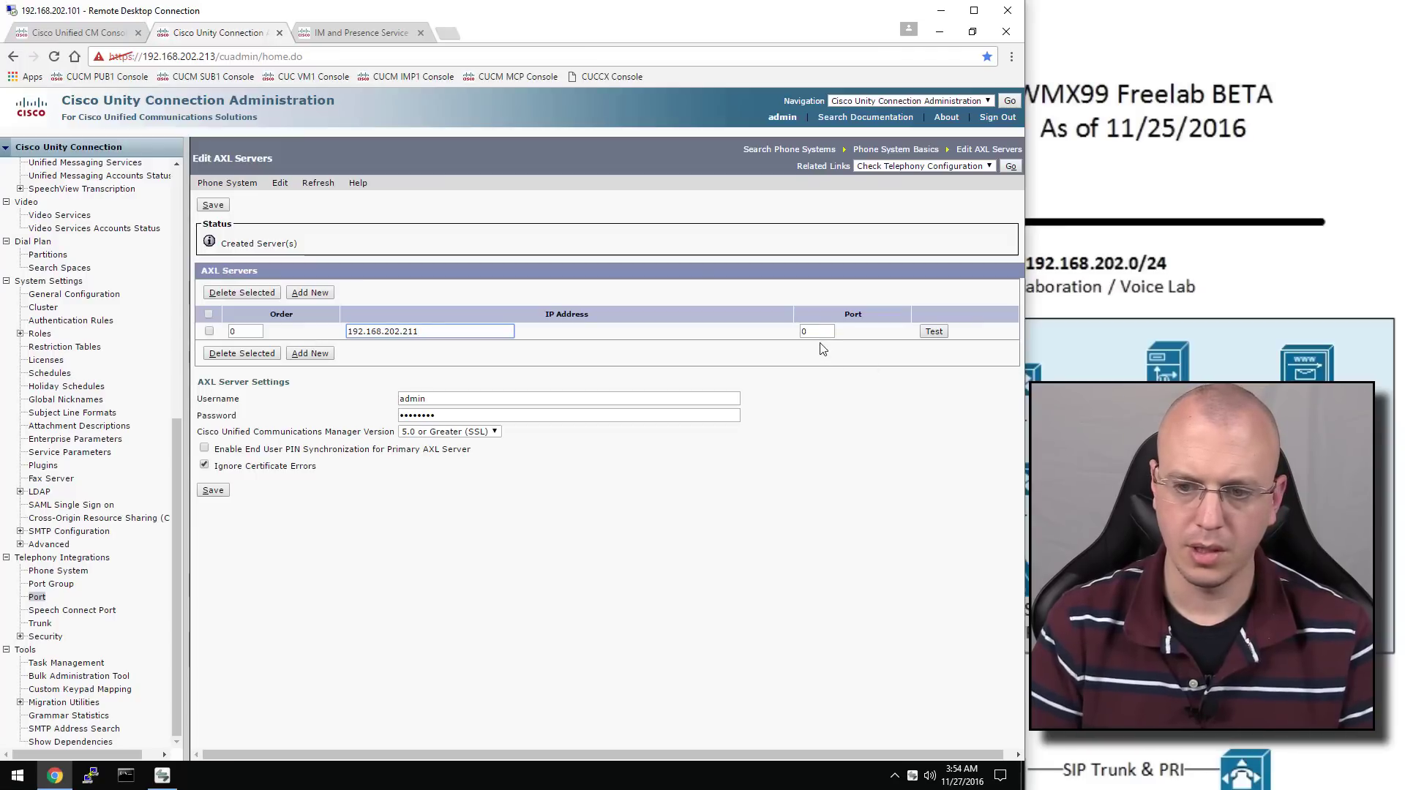
{"action": "key", "text": "Tab"}
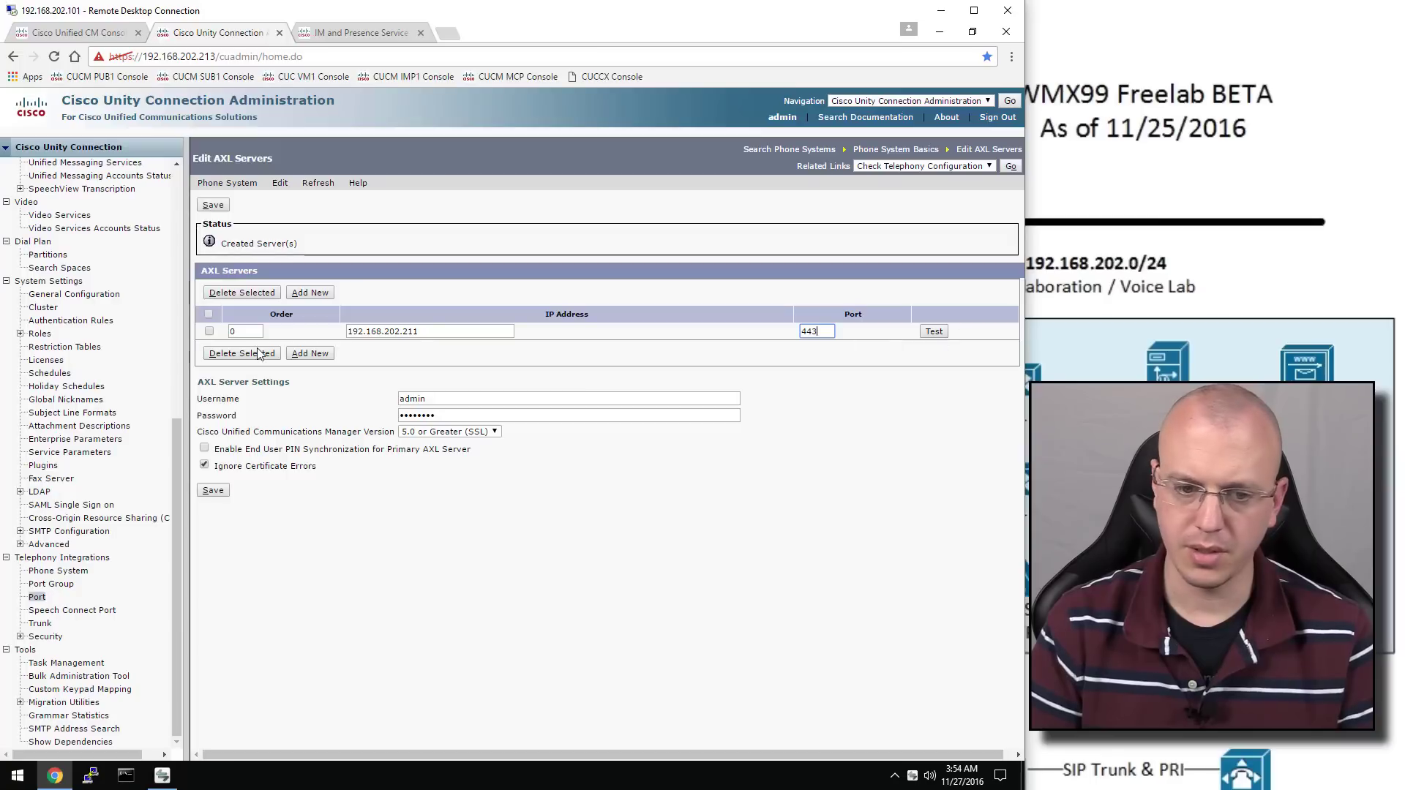
{"action": "left_click", "coordinate": [311, 353]}
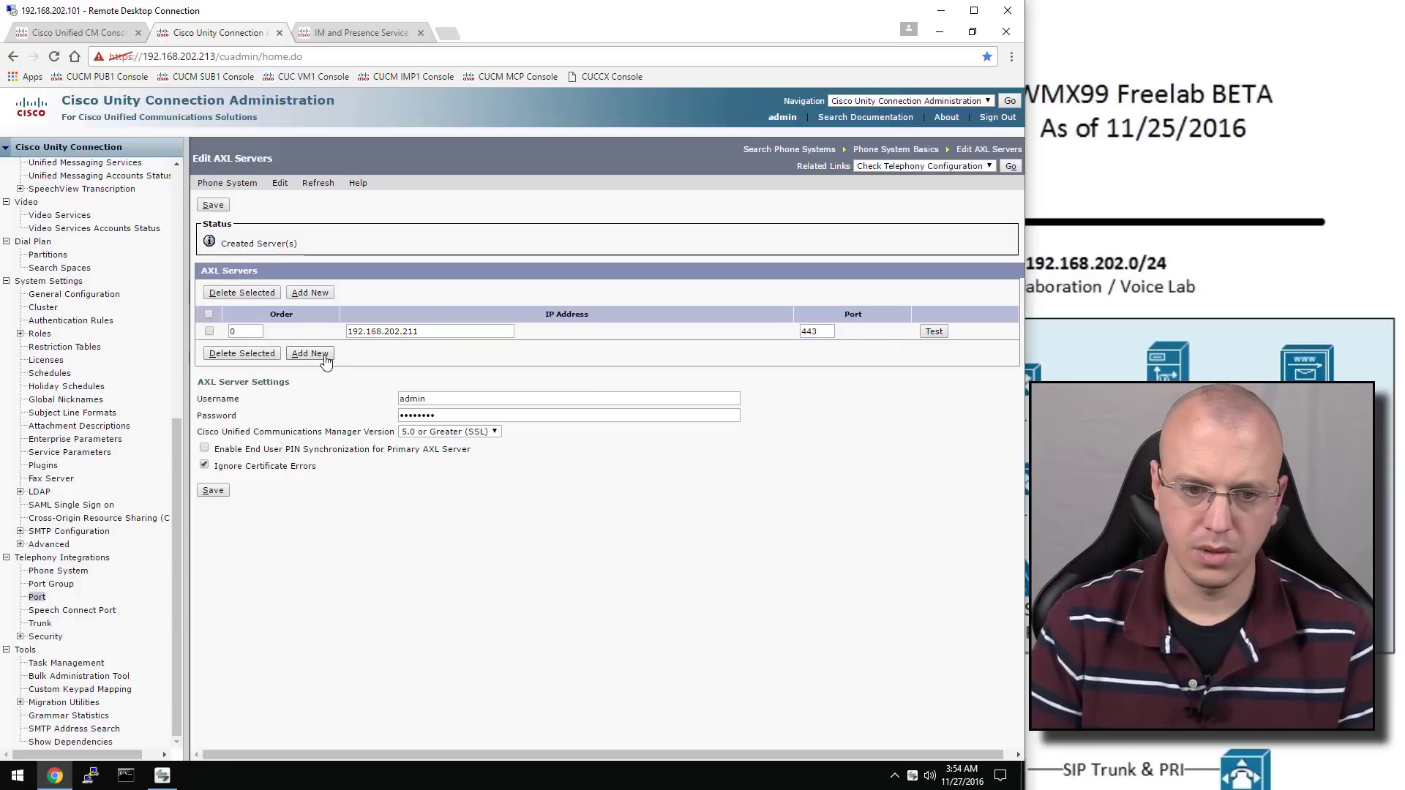
{"action": "left_click_drag", "start_coordinate": [390, 345], "coordinate": [291, 342]}
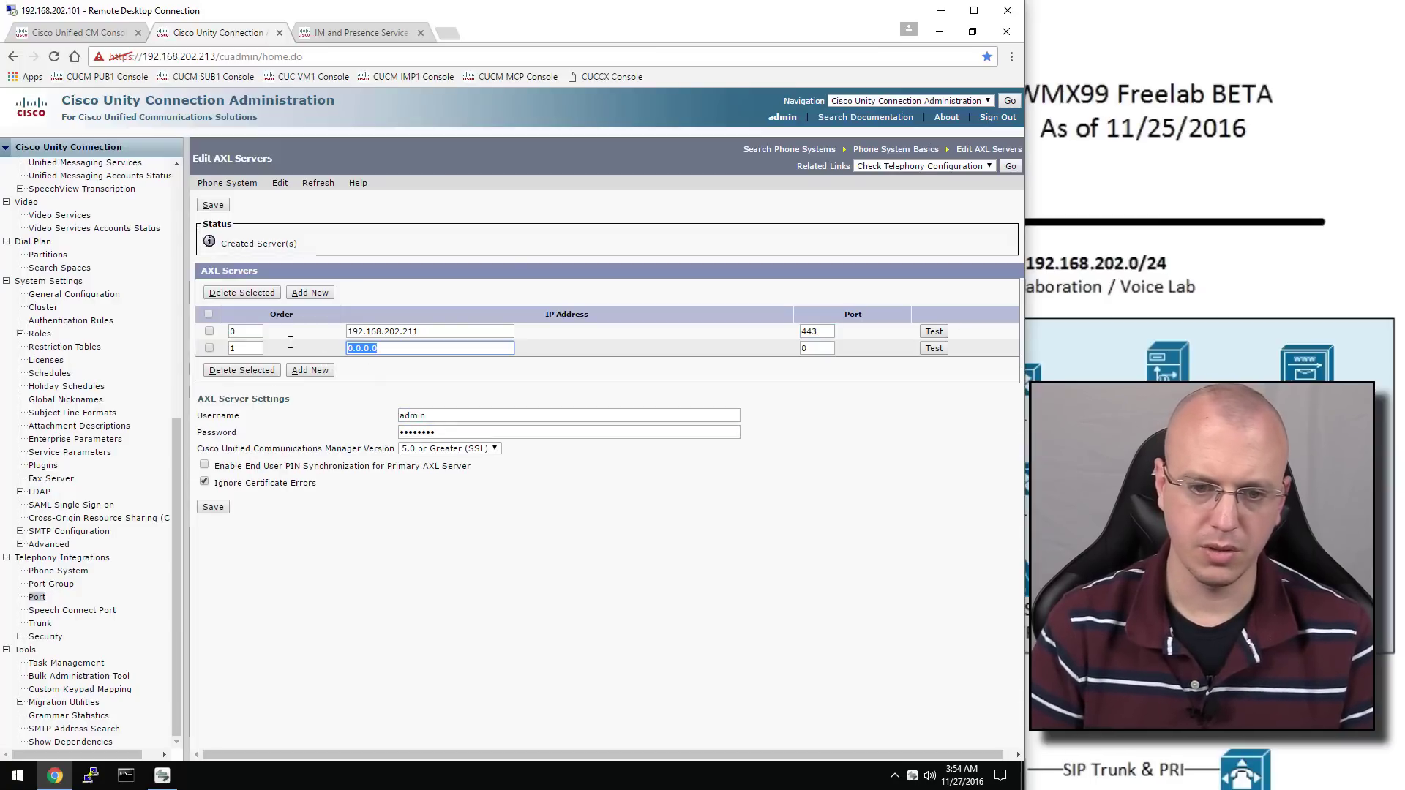
{"action": "type", "text": "192.1"}
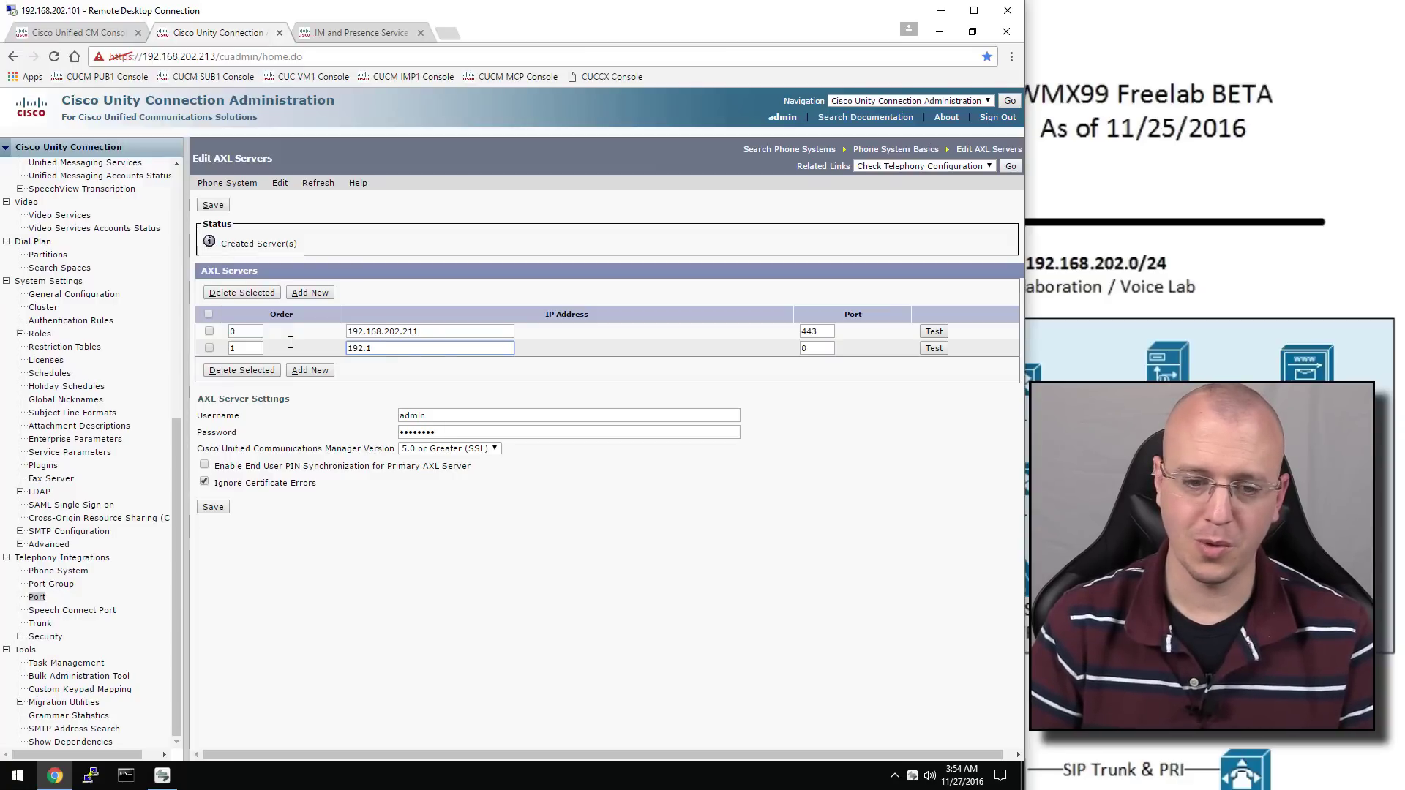
{"action": "type", "text": "68.202.212"}
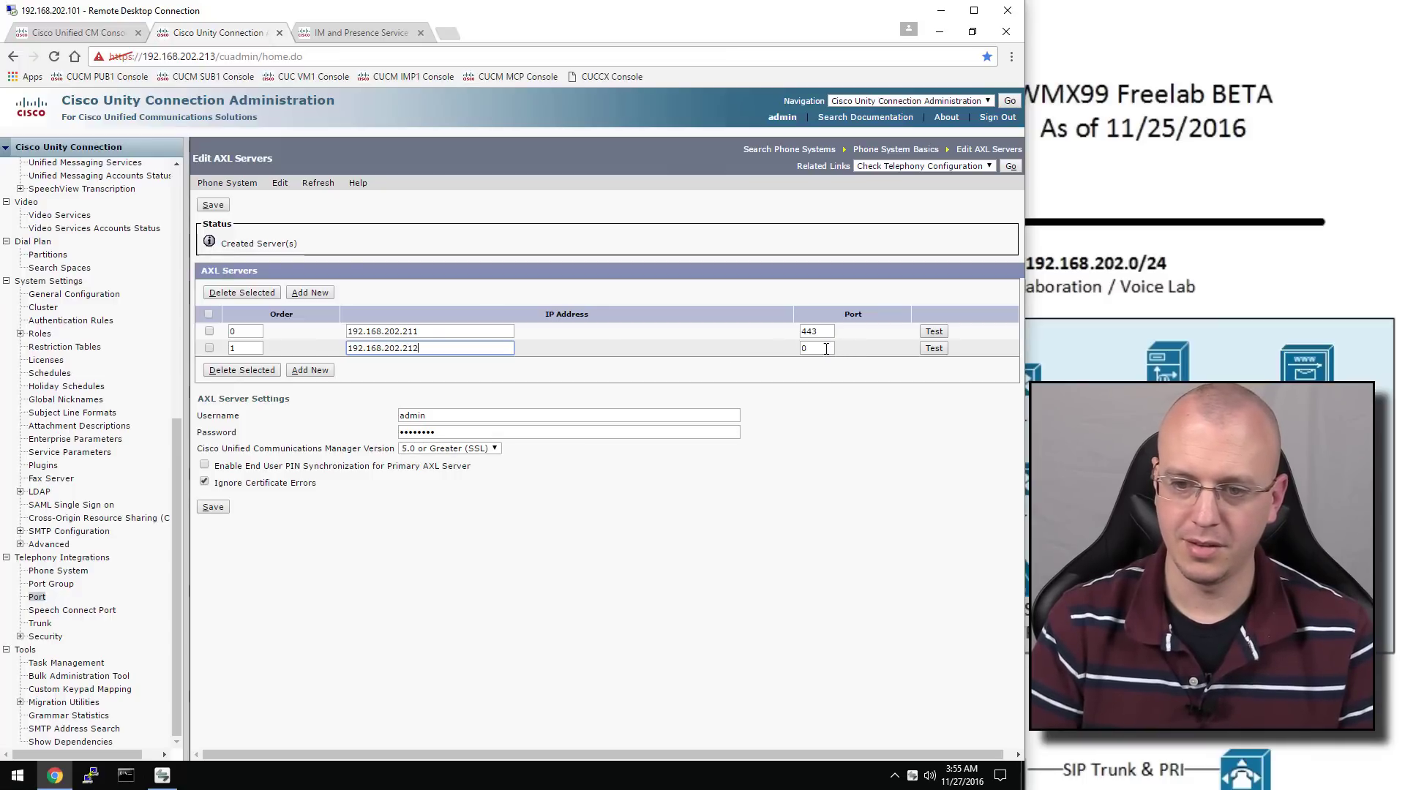
{"action": "key", "text": "Tab"}
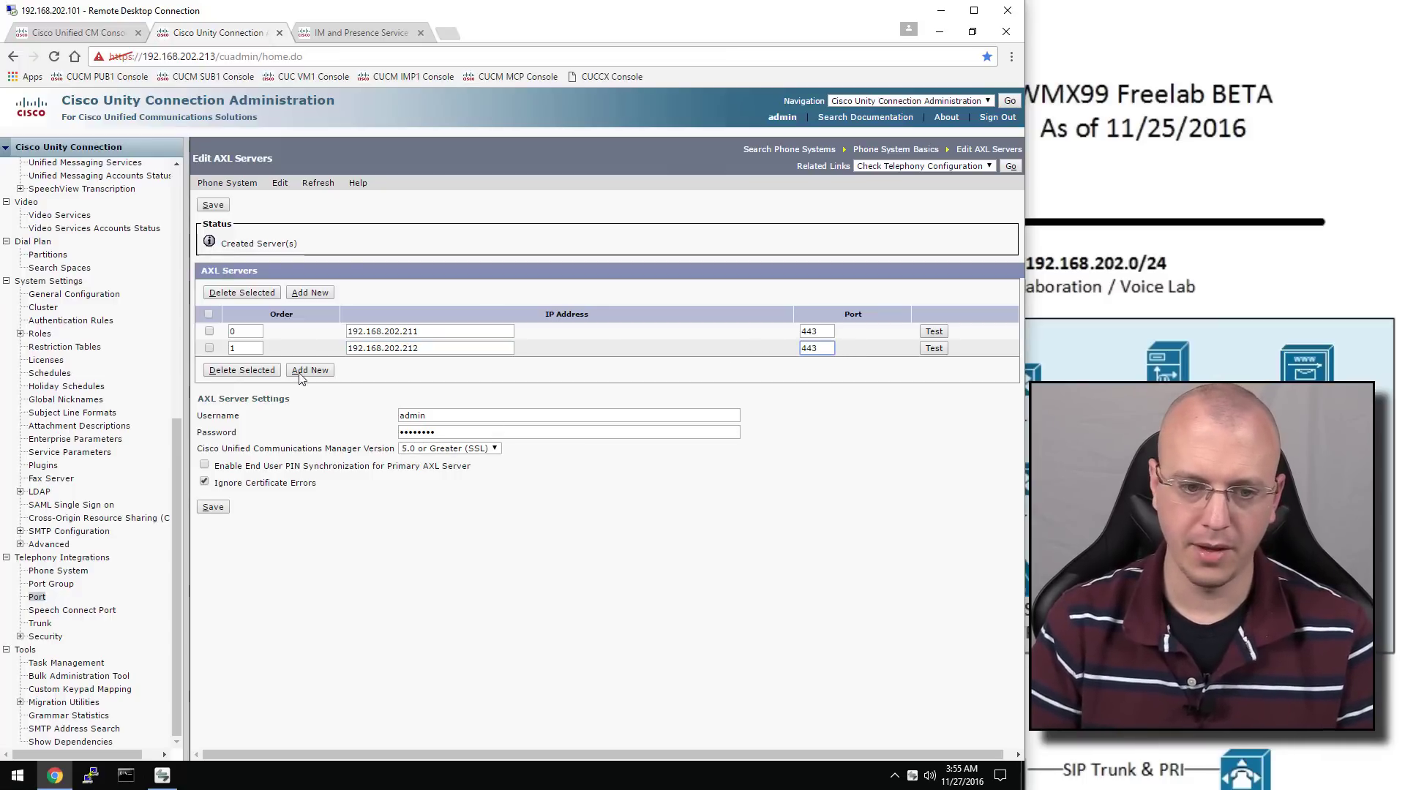
{"action": "left_click", "coordinate": [216, 510]}
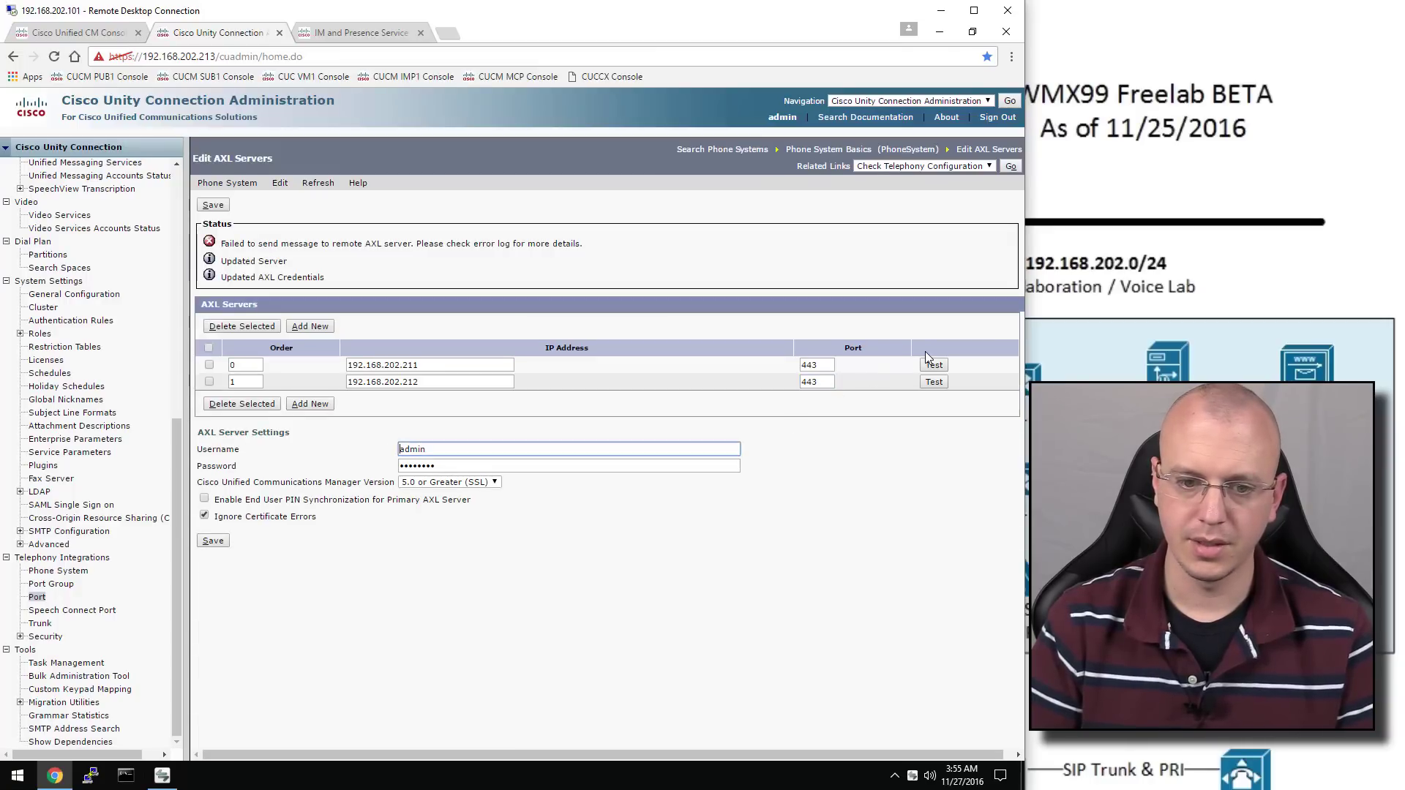
Test both AXL servers, then re-enter the AXL password and save
{"action": "left_click", "coordinate": [929, 364]}
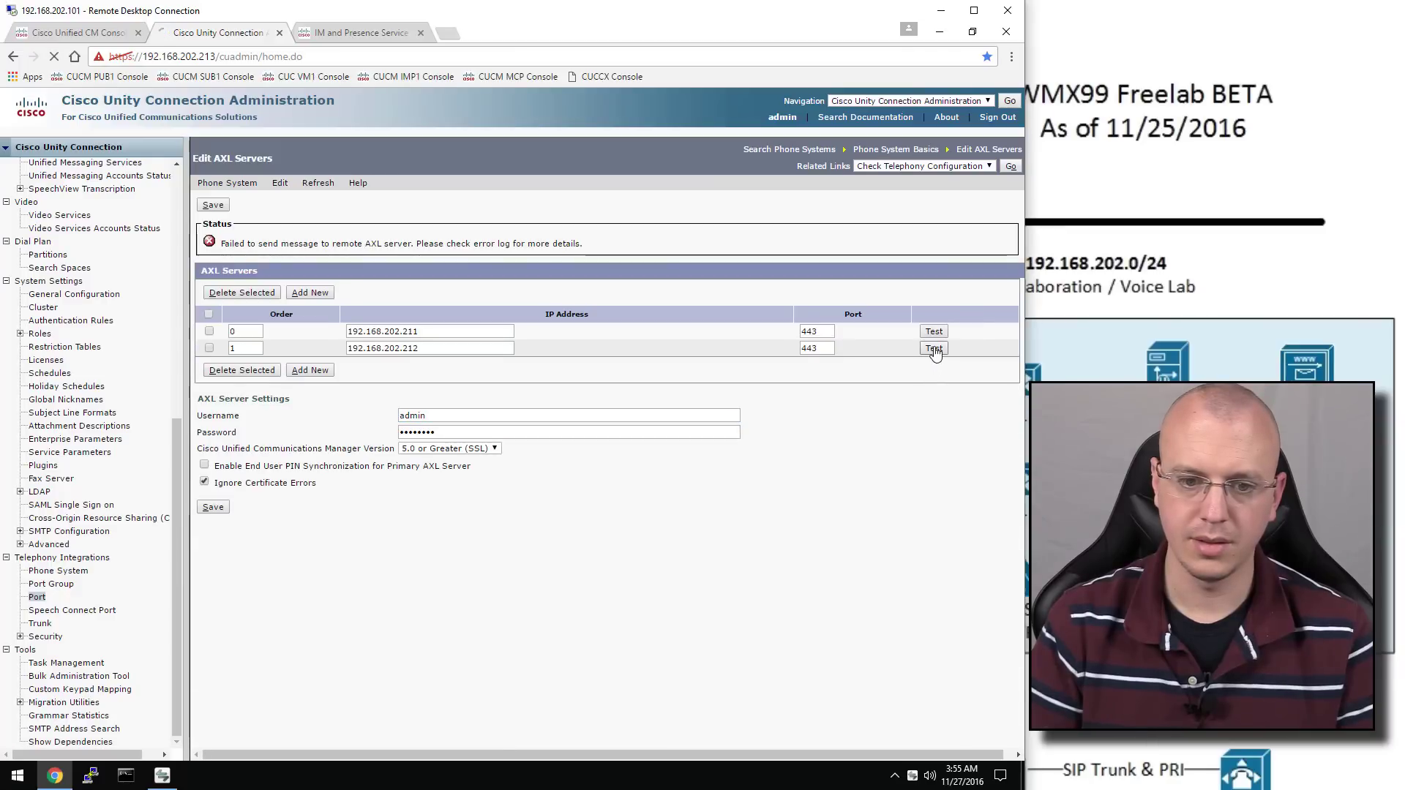
{"action": "left_click", "coordinate": [935, 350]}
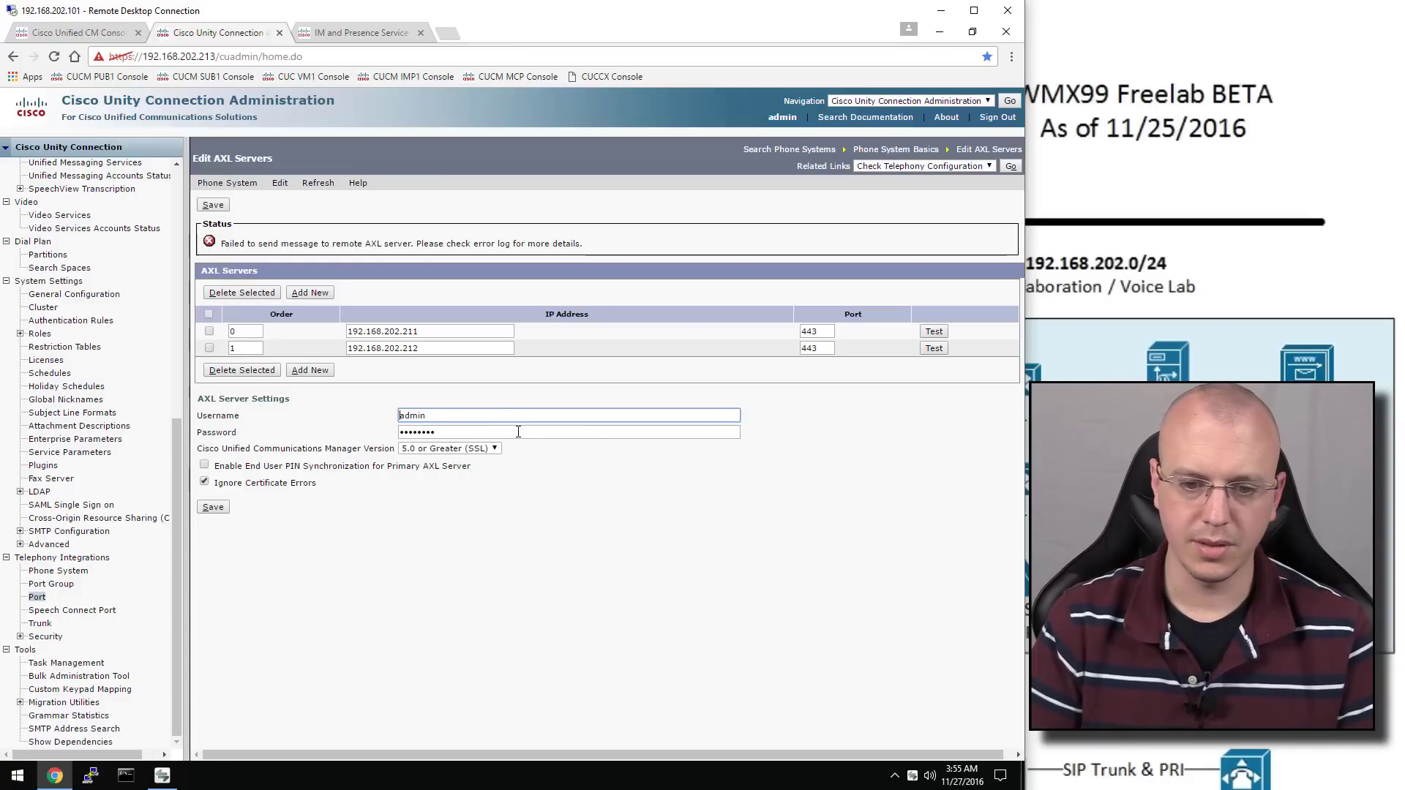
{"action": "key", "text": "Tab"}
{"action": "type", "text": "*******"}
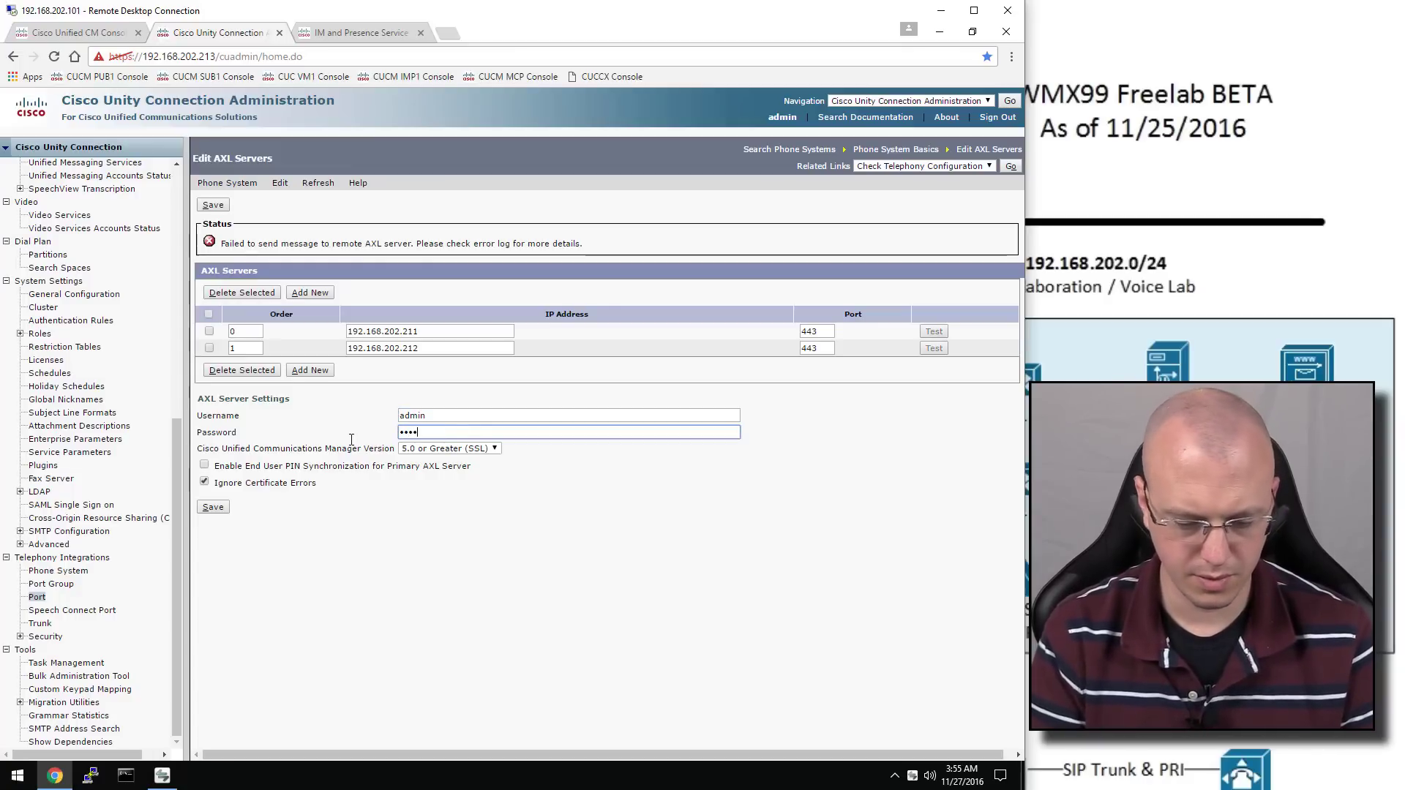
{"action": "type", "text": "*"}
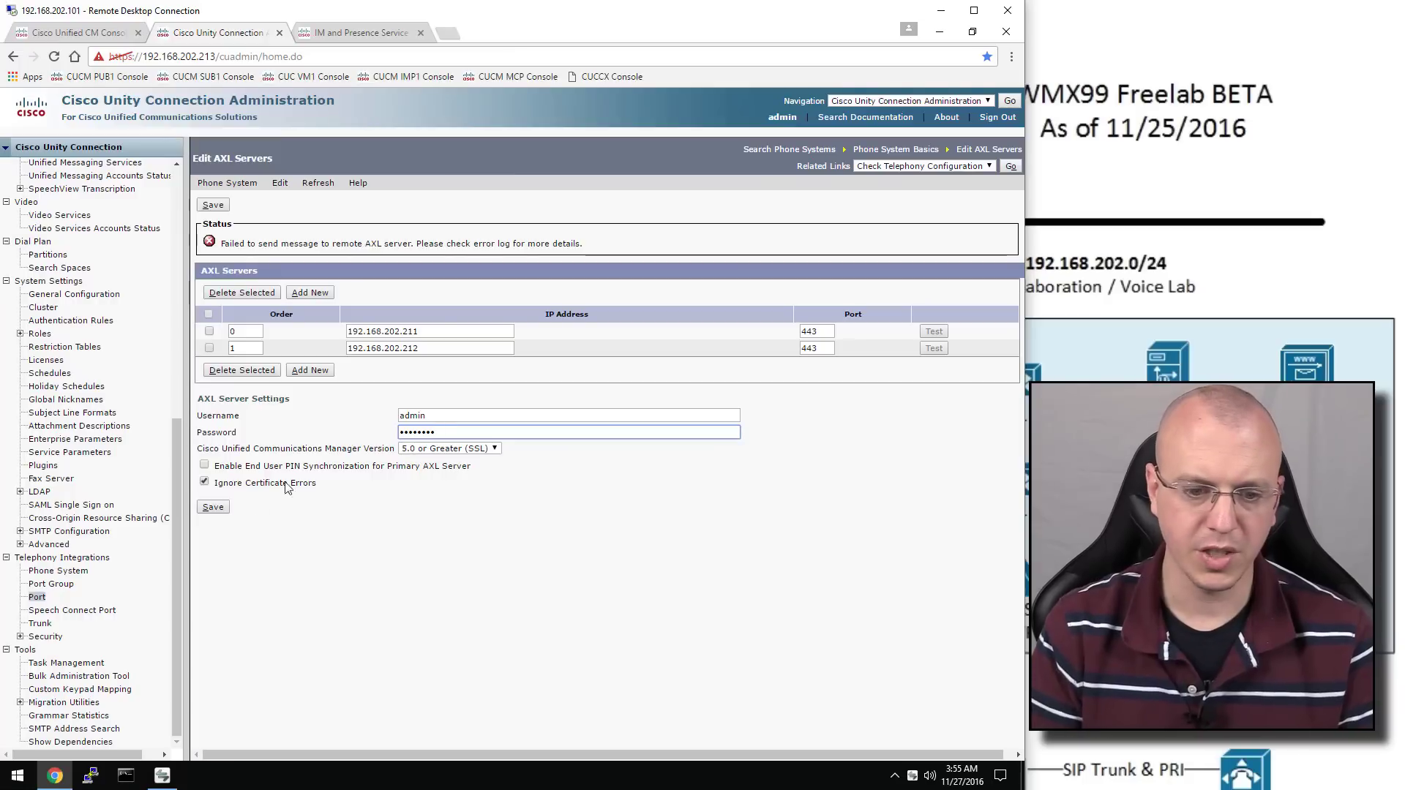
{"action": "left_click", "coordinate": [211, 509]}
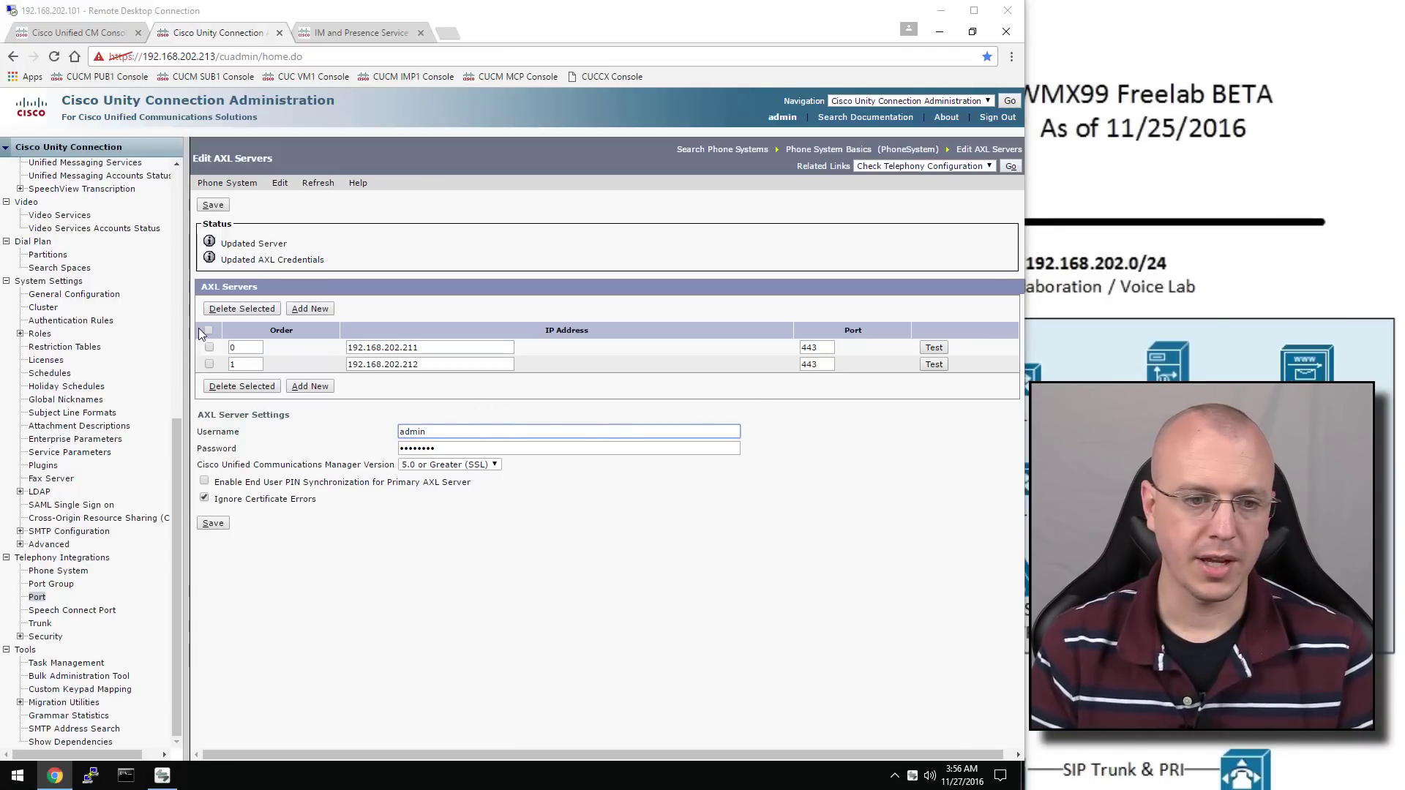
{"action": "scroll", "coordinate": [174, 293], "scroll_direction": "up", "scroll_amount": 5}
{"action": "scroll", "coordinate": [174, 293], "scroll_direction": "down", "scroll_amount": 5}
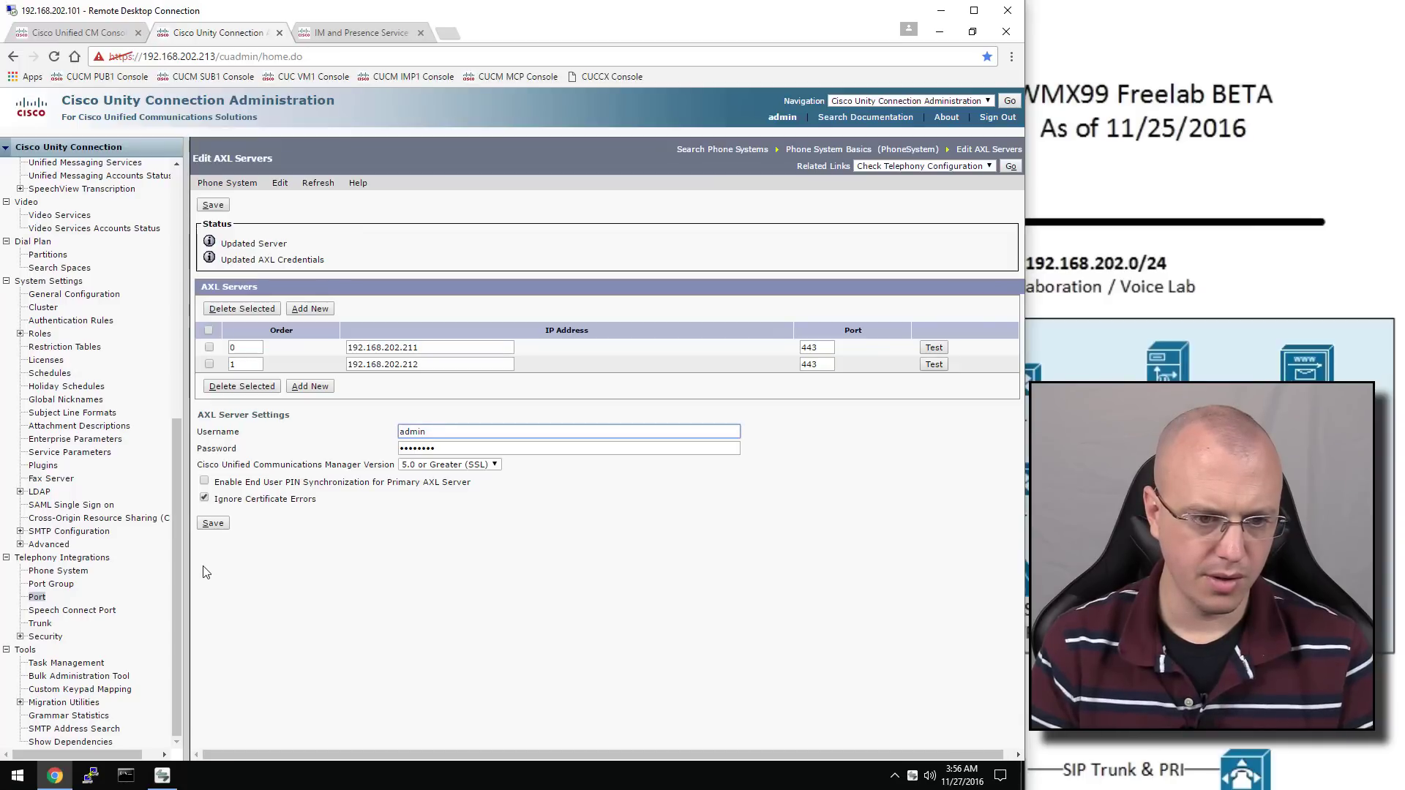
Set Recommended Voice Mail rule: trivial check off, history 0, minimum length 3, never expires
{"action": "left_click", "coordinate": [88, 327]}
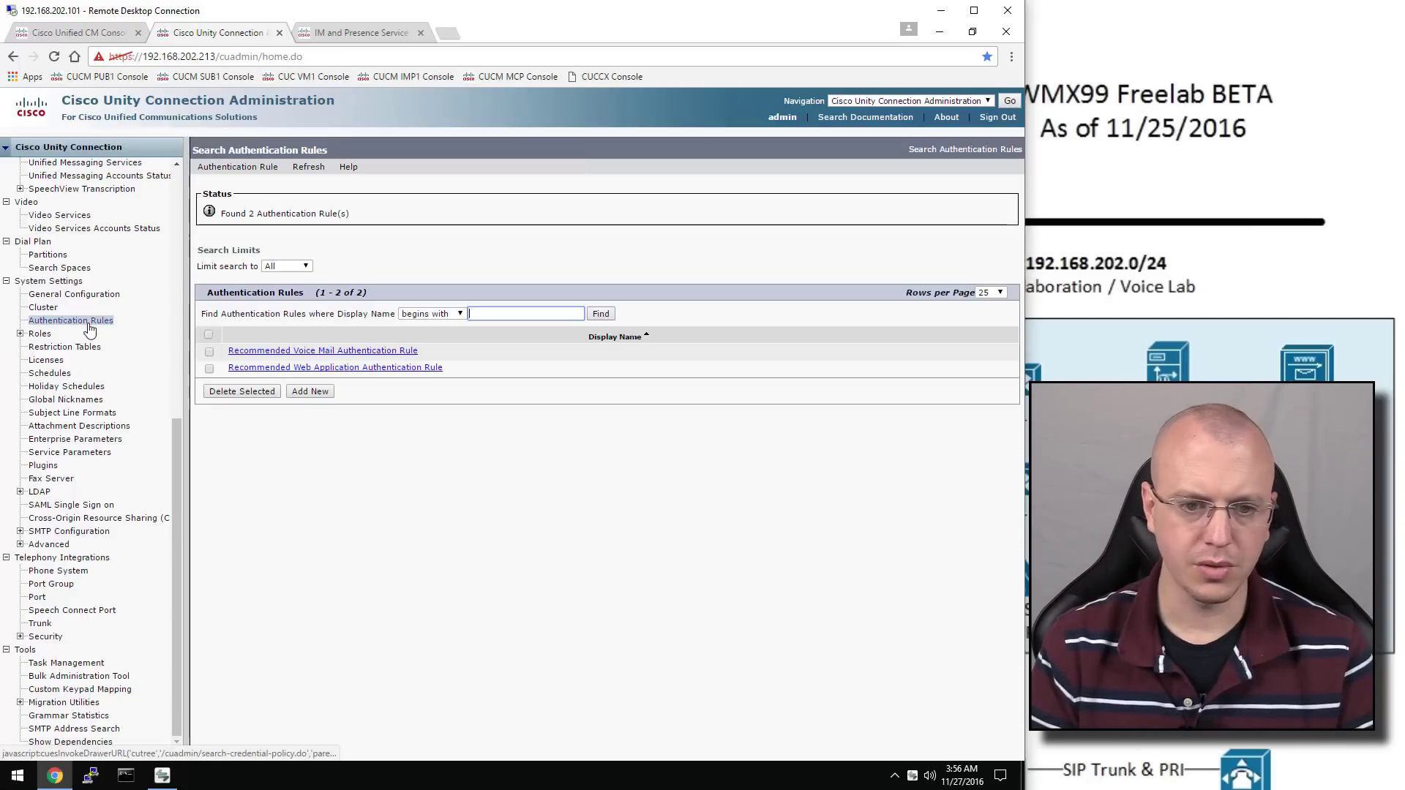
{"action": "left_click", "coordinate": [318, 353]}
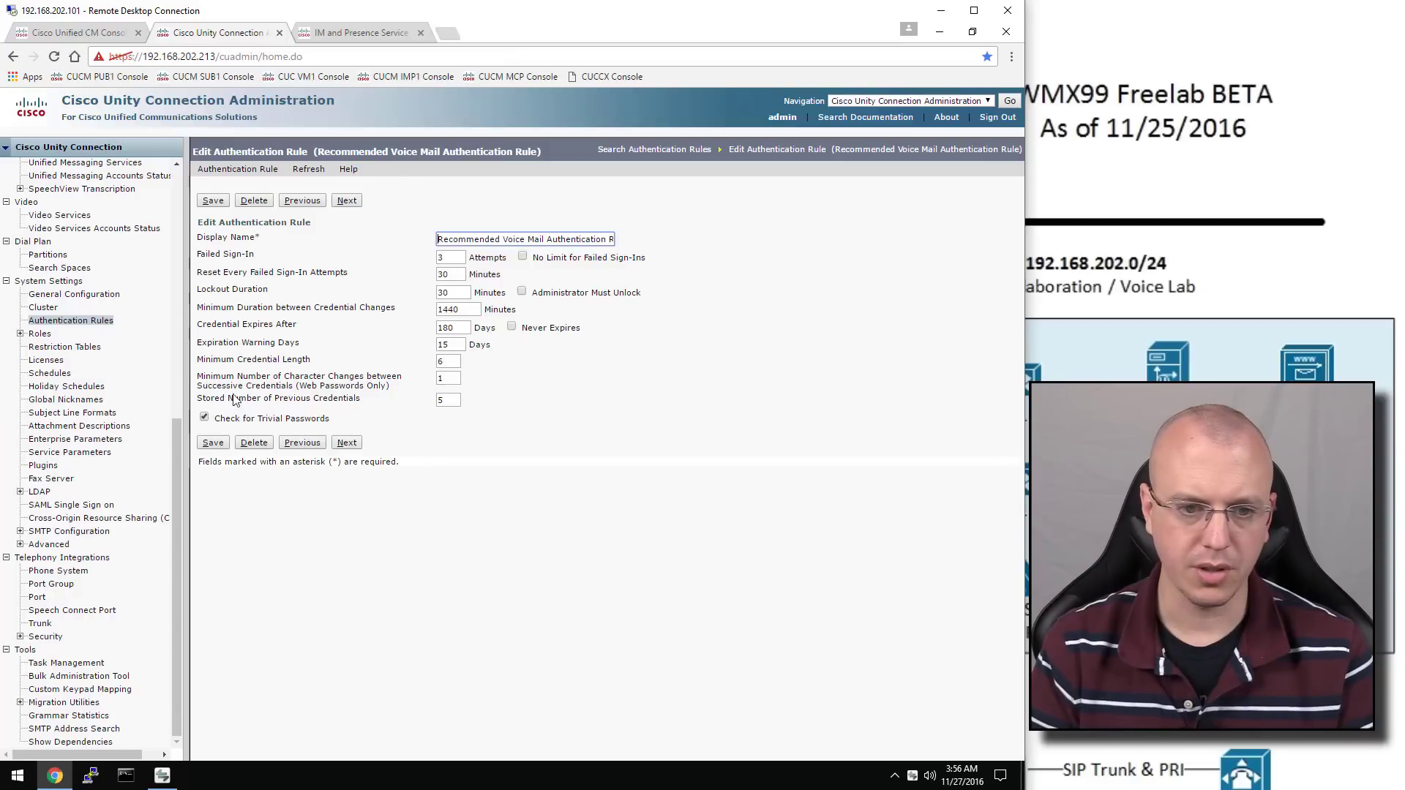
{"action": "left_click", "coordinate": [204, 417]}
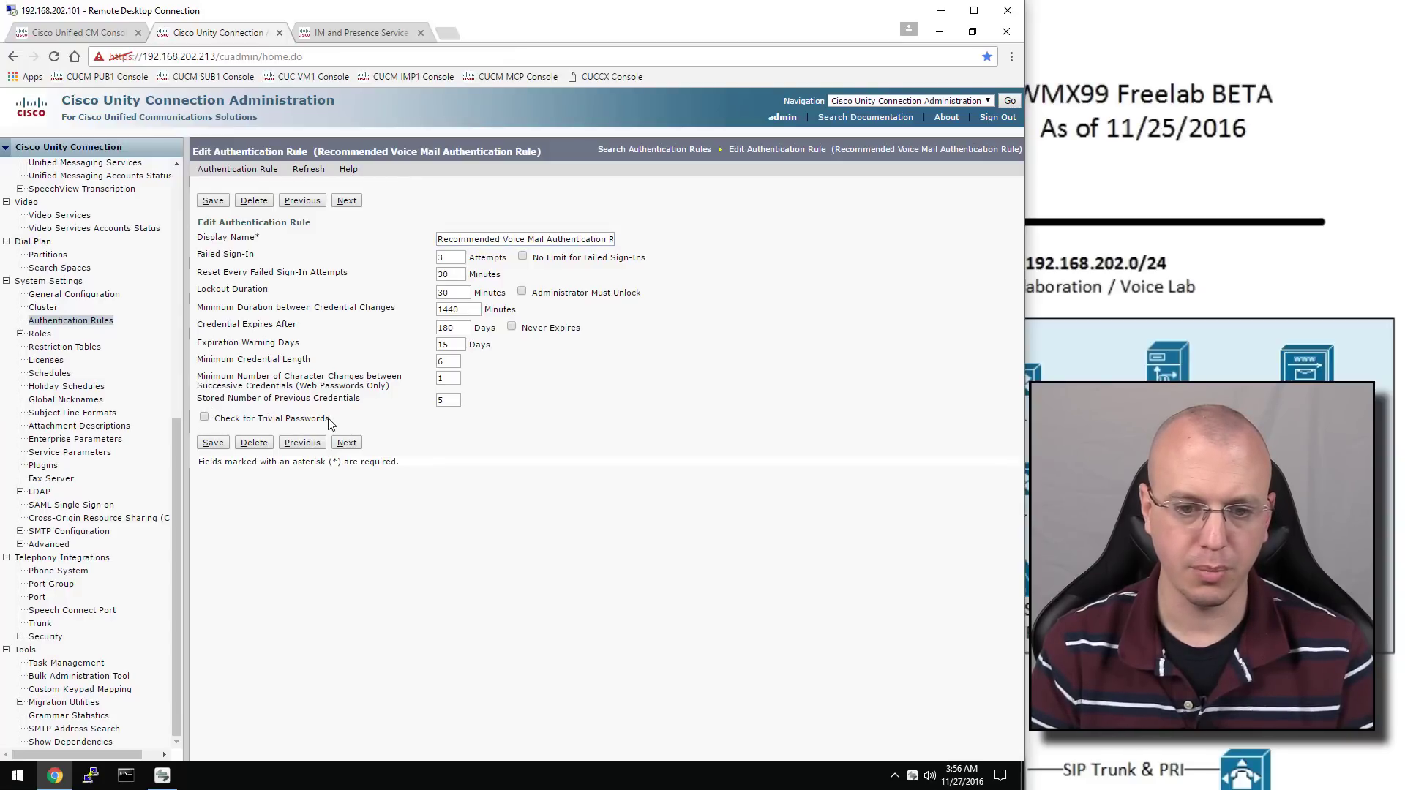
{"action": "left_click", "coordinate": [450, 399]}
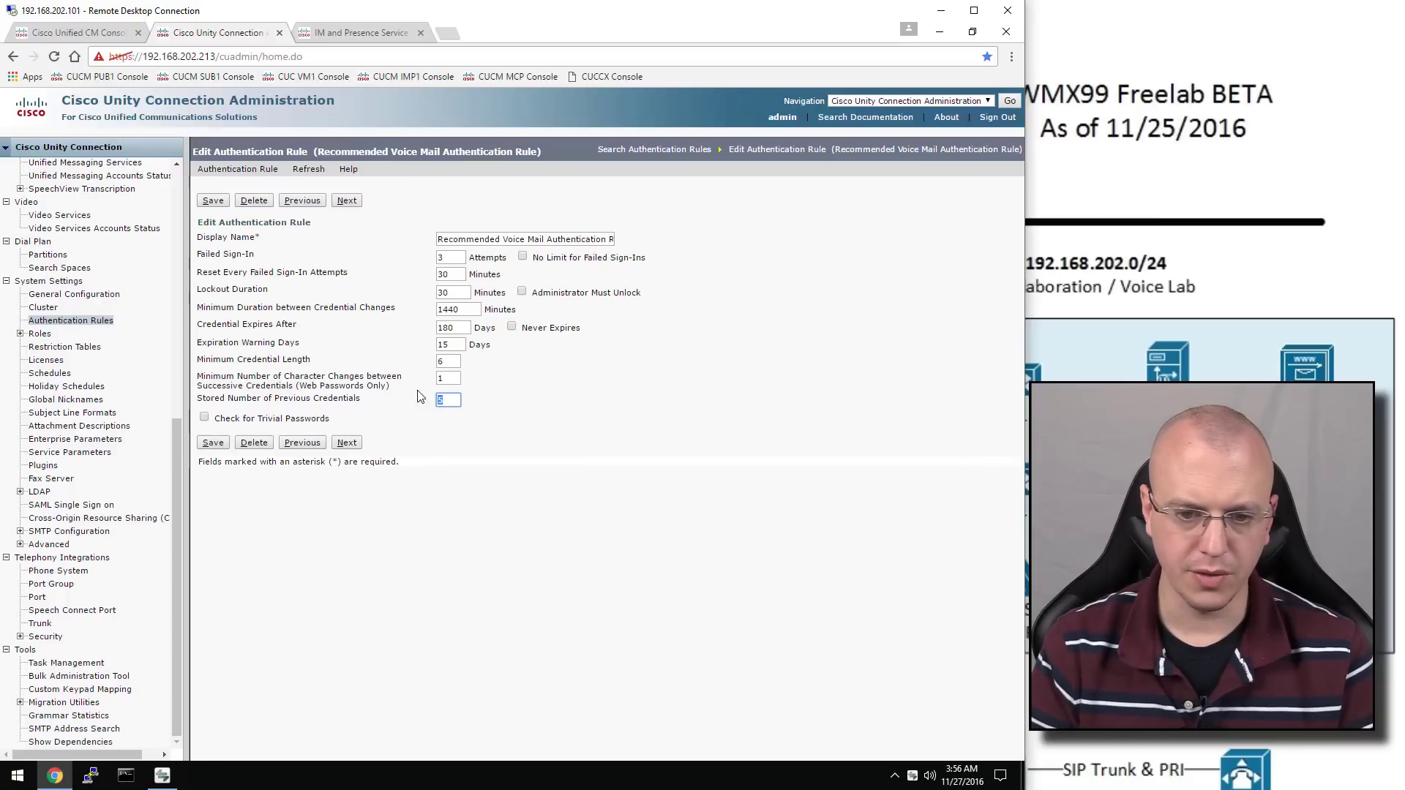
{"action": "double_click", "coordinate": [459, 378]}
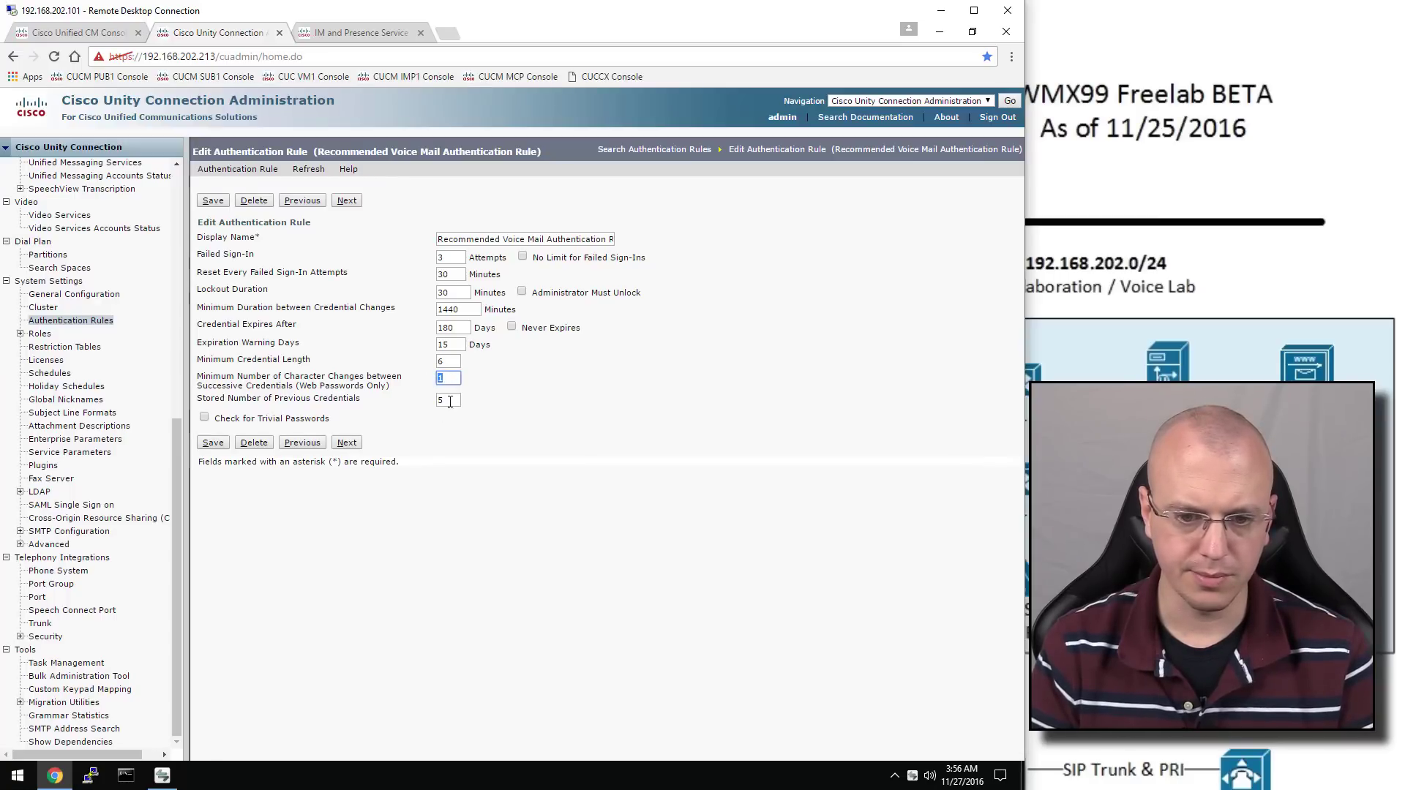
{"action": "double_click", "coordinate": [450, 400]}
{"action": "type", "text": "0"}
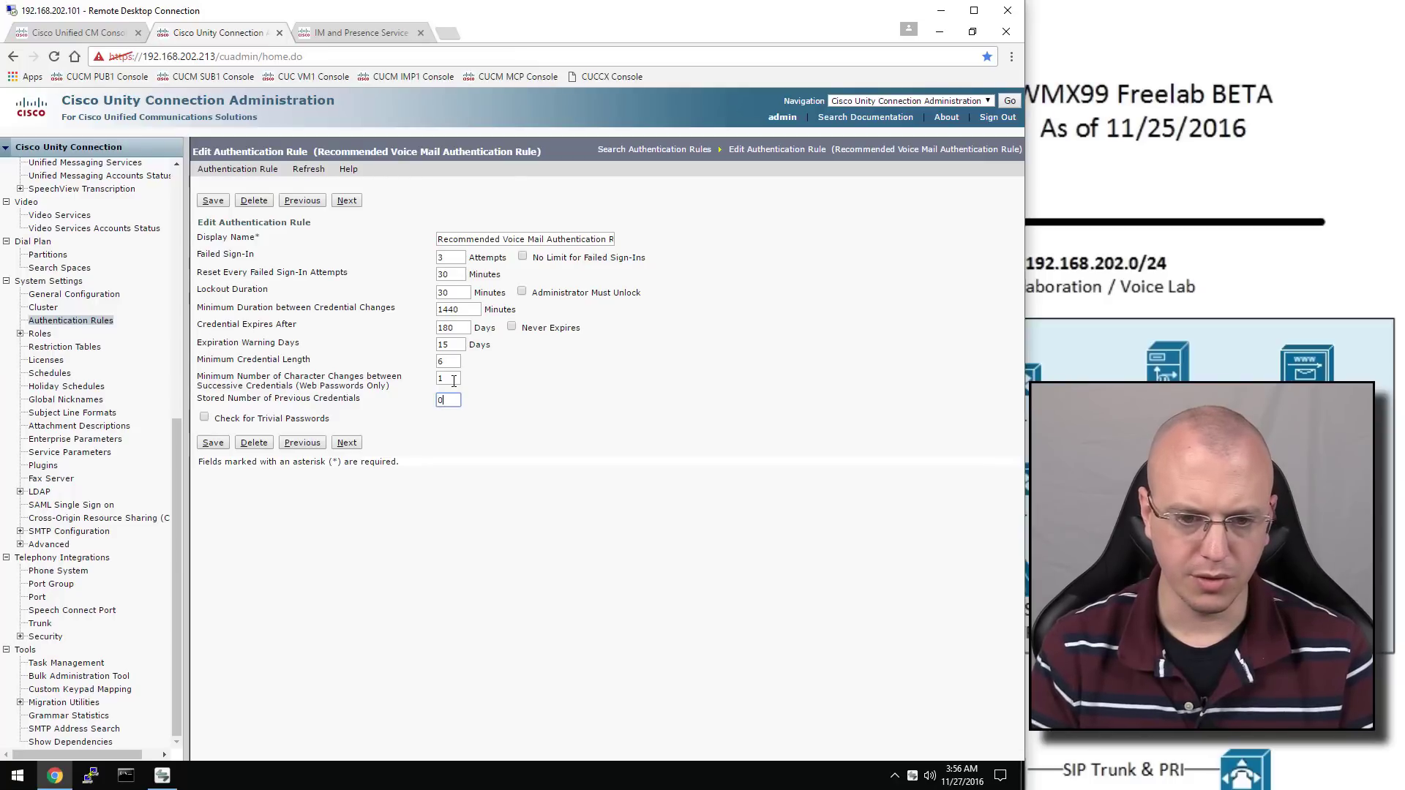
{"action": "double_click", "coordinate": [450, 379]}
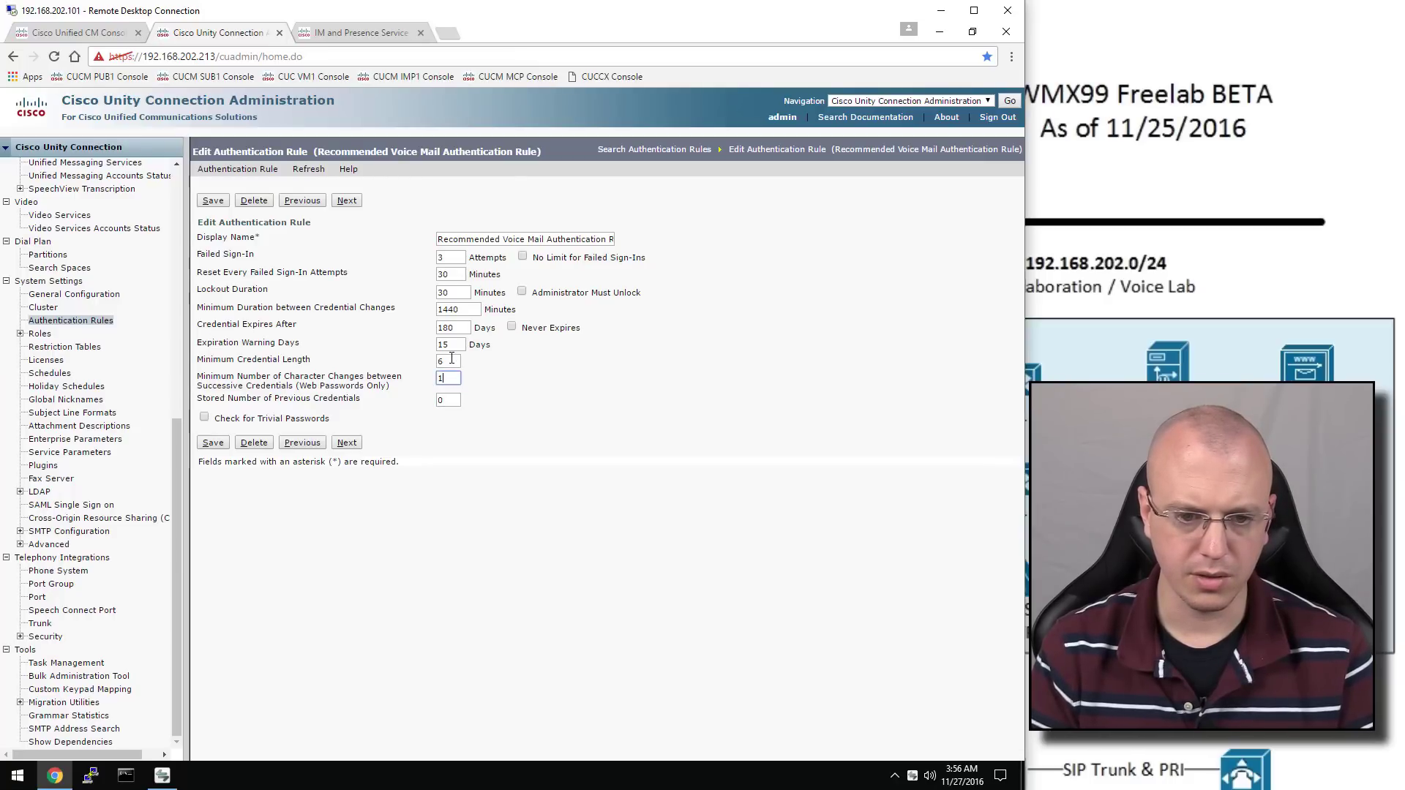
{"action": "double_click", "coordinate": [451, 360]}
{"action": "type", "text": "3"}
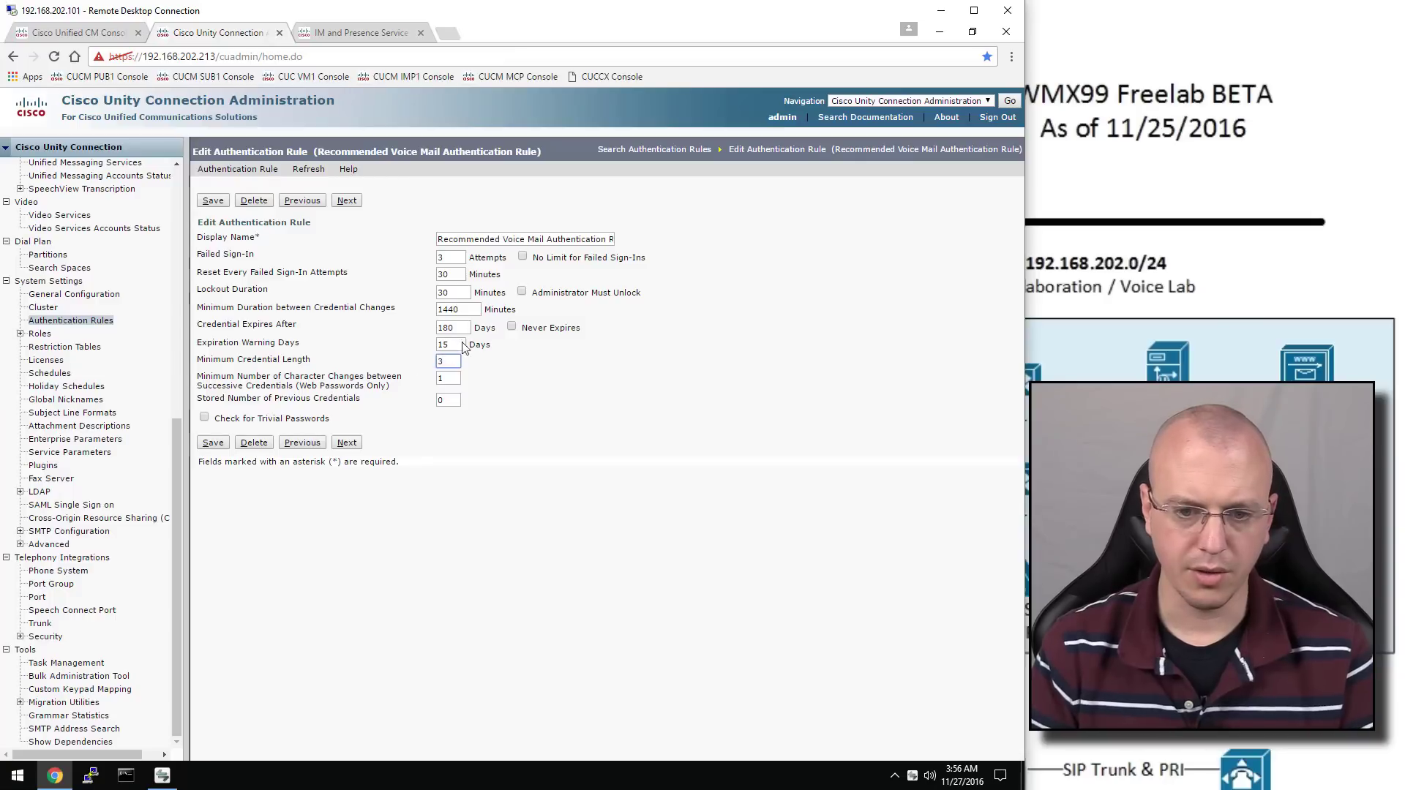
{"action": "left_click", "coordinate": [511, 327]}
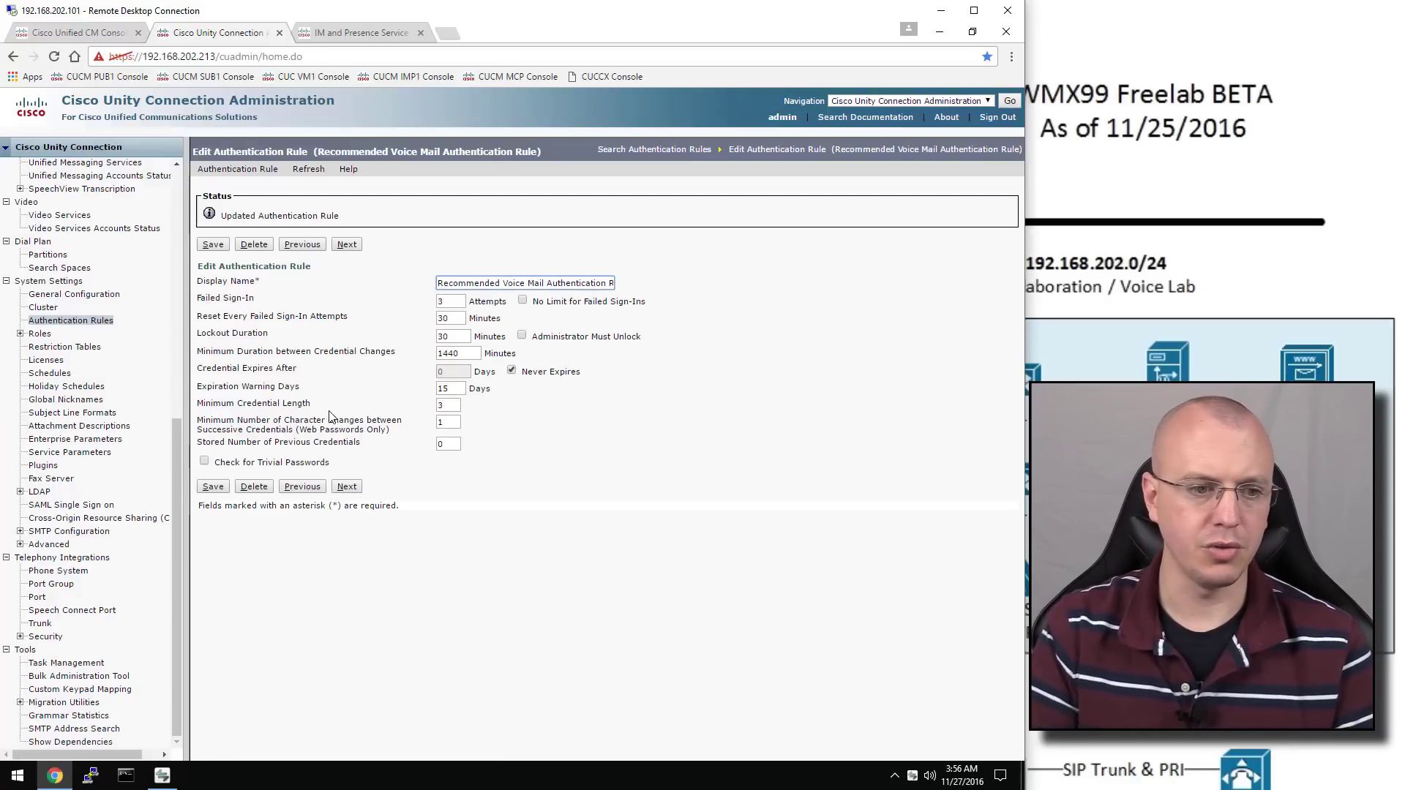
{"action": "scroll", "coordinate": [158, 316], "scroll_direction": "up", "scroll_amount": 6}
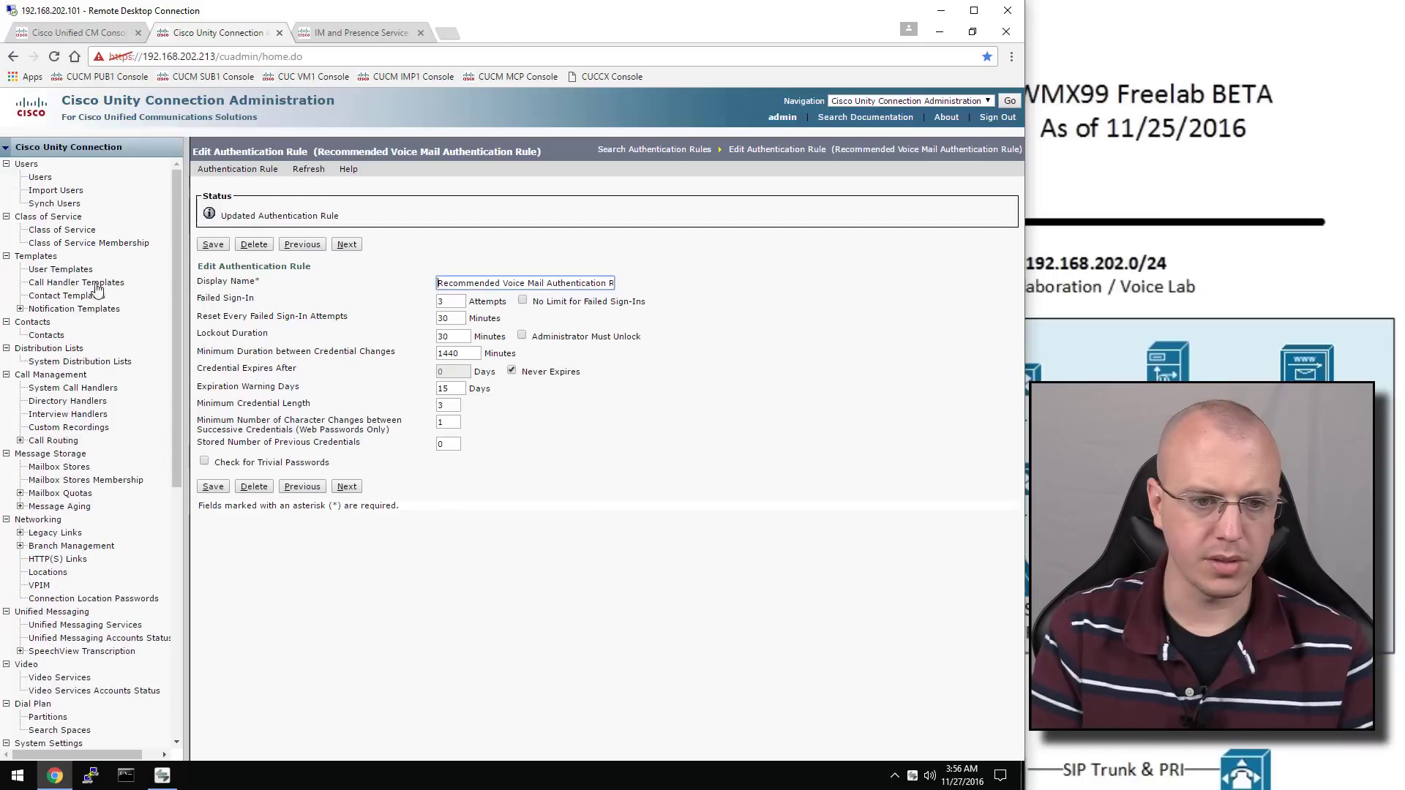
Make voicemailusertemplate's voicemail PIN never expire, with no forced change at sign-in
{"action": "left_click", "coordinate": [62, 270]}
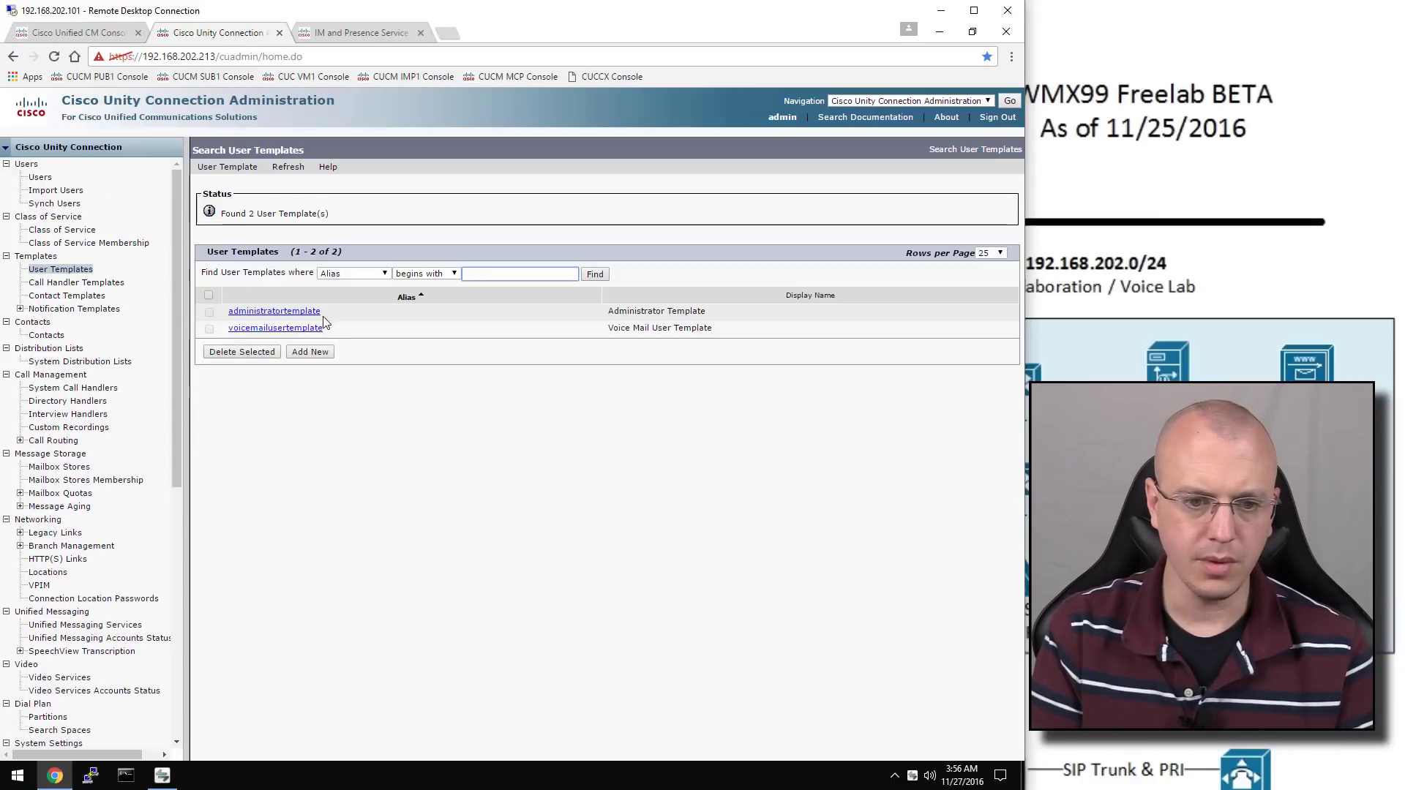
{"action": "left_click", "coordinate": [287, 330]}
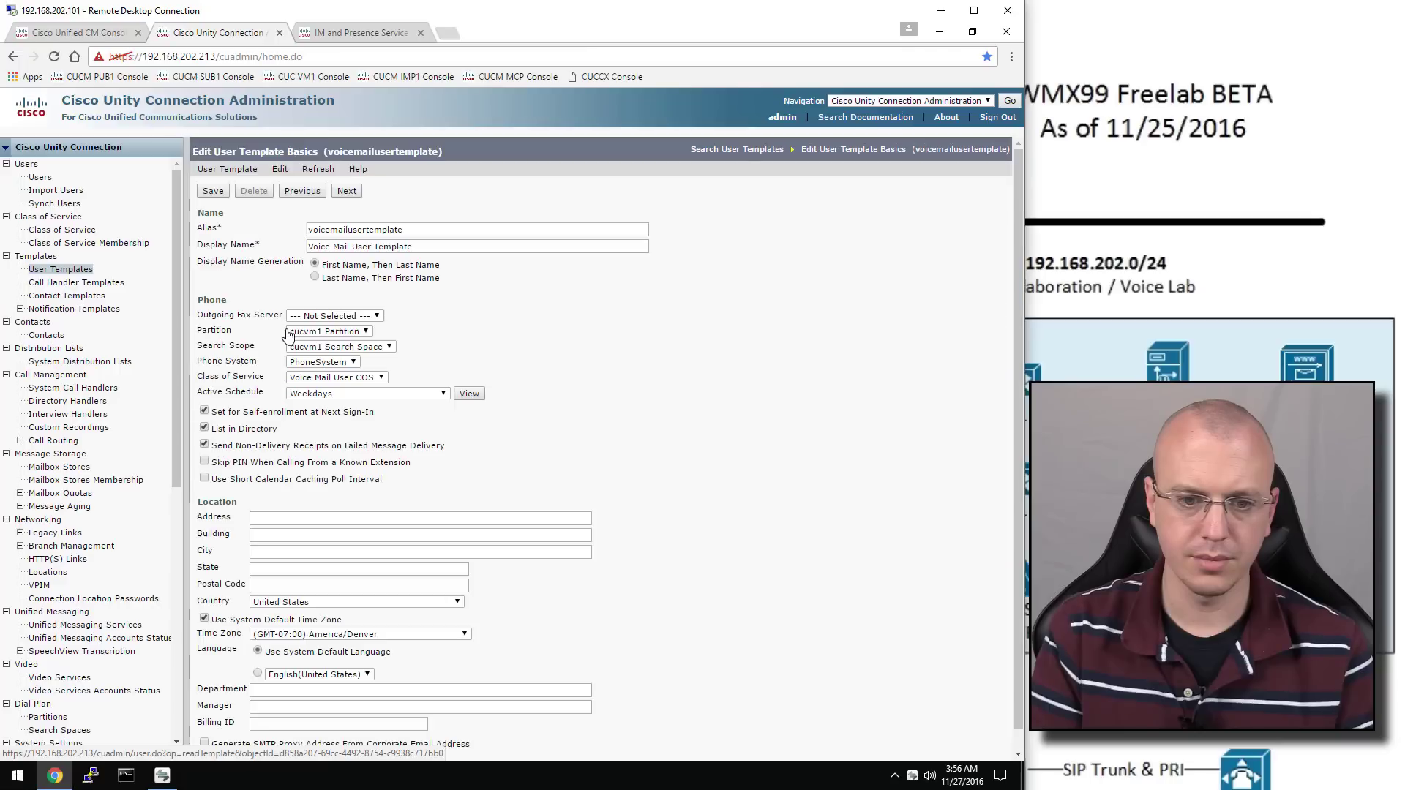
{"action": "left_click", "coordinate": [208, 416]}
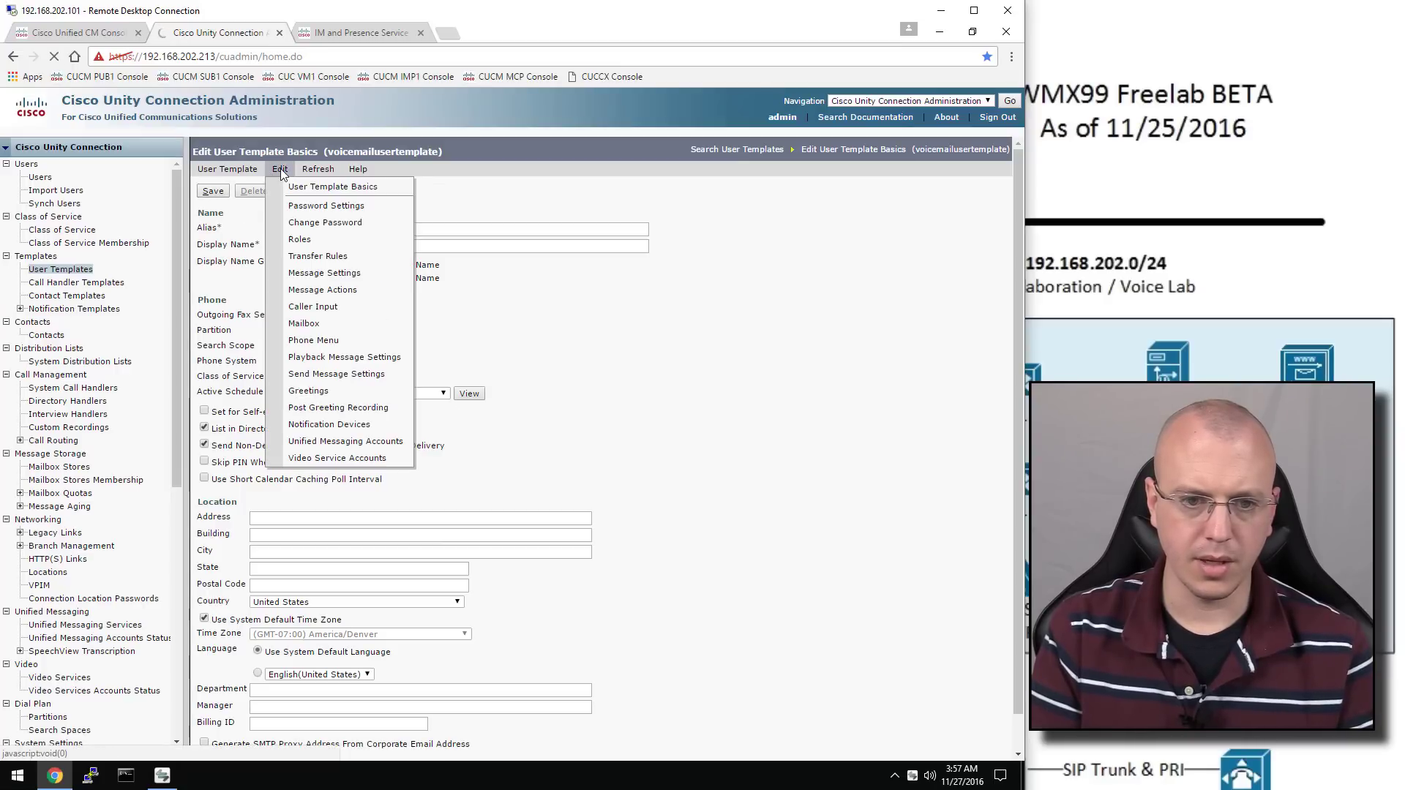
{"action": "mouse_move", "coordinate": [278, 167]}
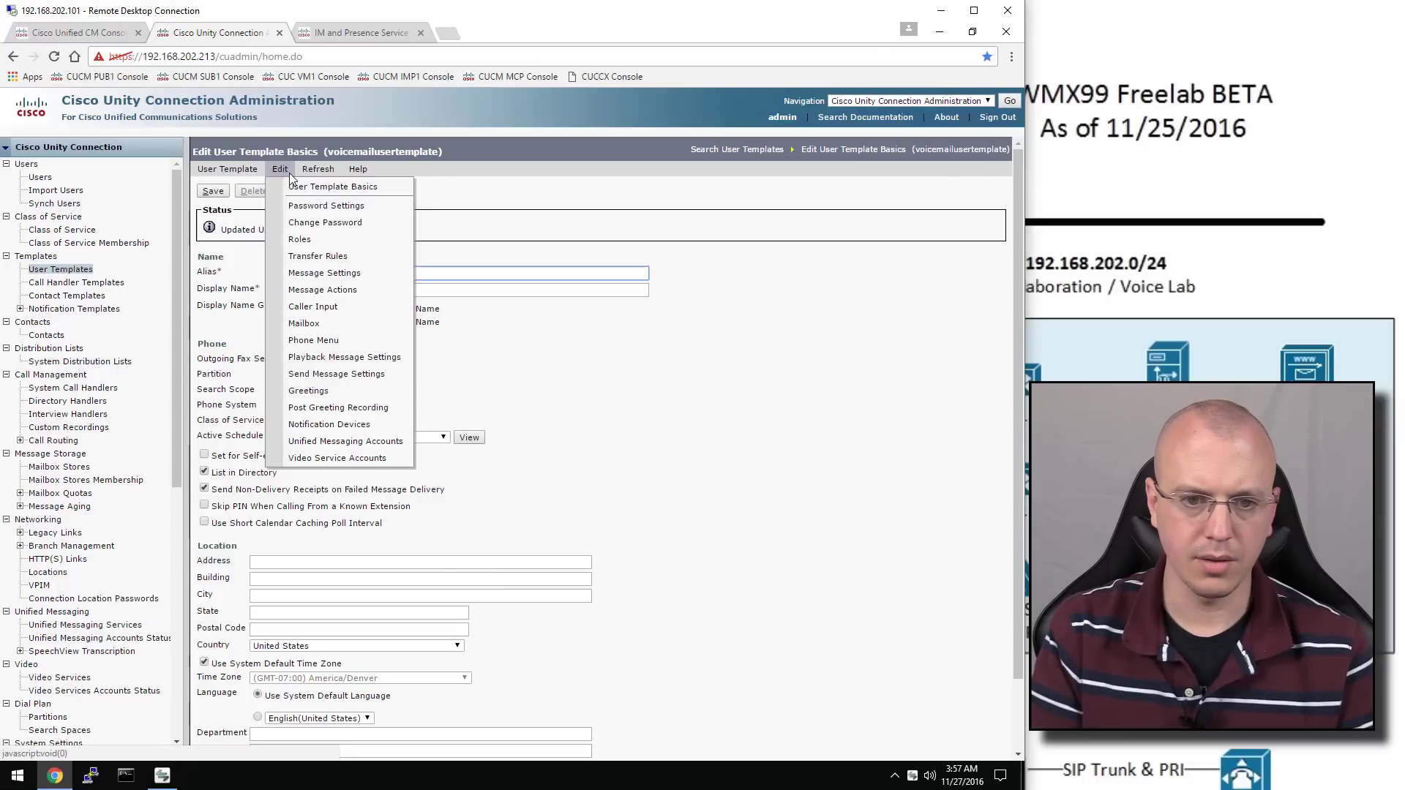
{"action": "left_click", "coordinate": [338, 208]}
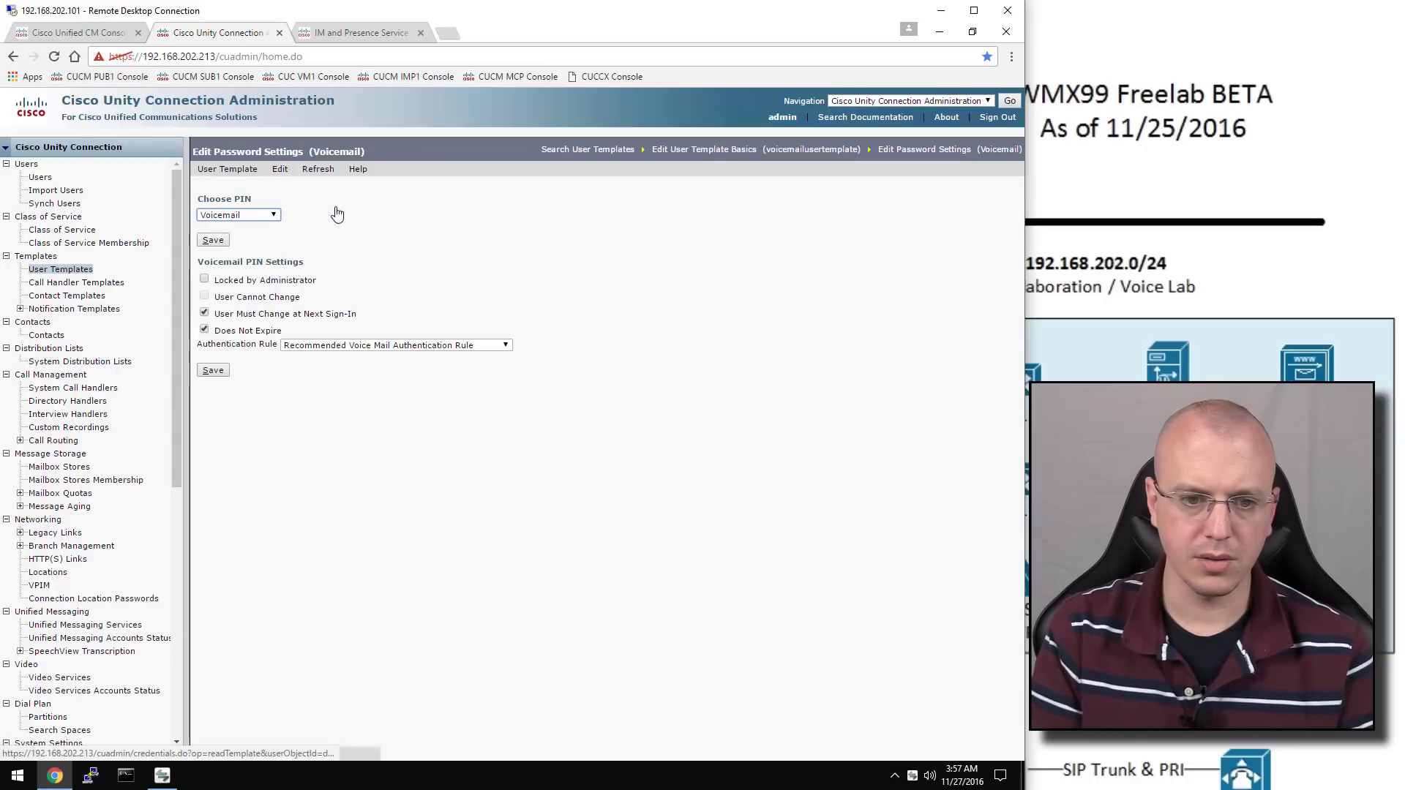
{"action": "left_click", "coordinate": [205, 314]}
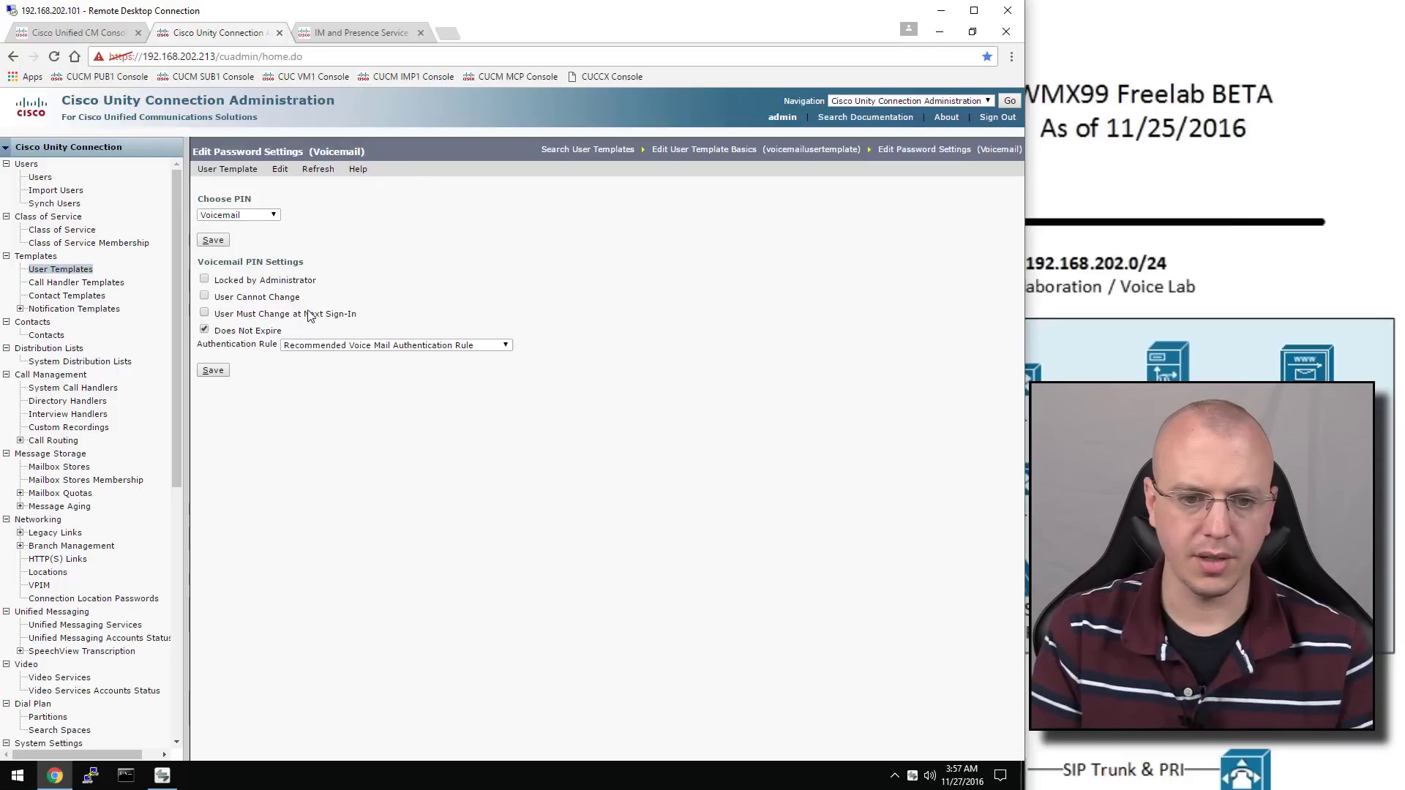
{"action": "left_click", "coordinate": [215, 372]}
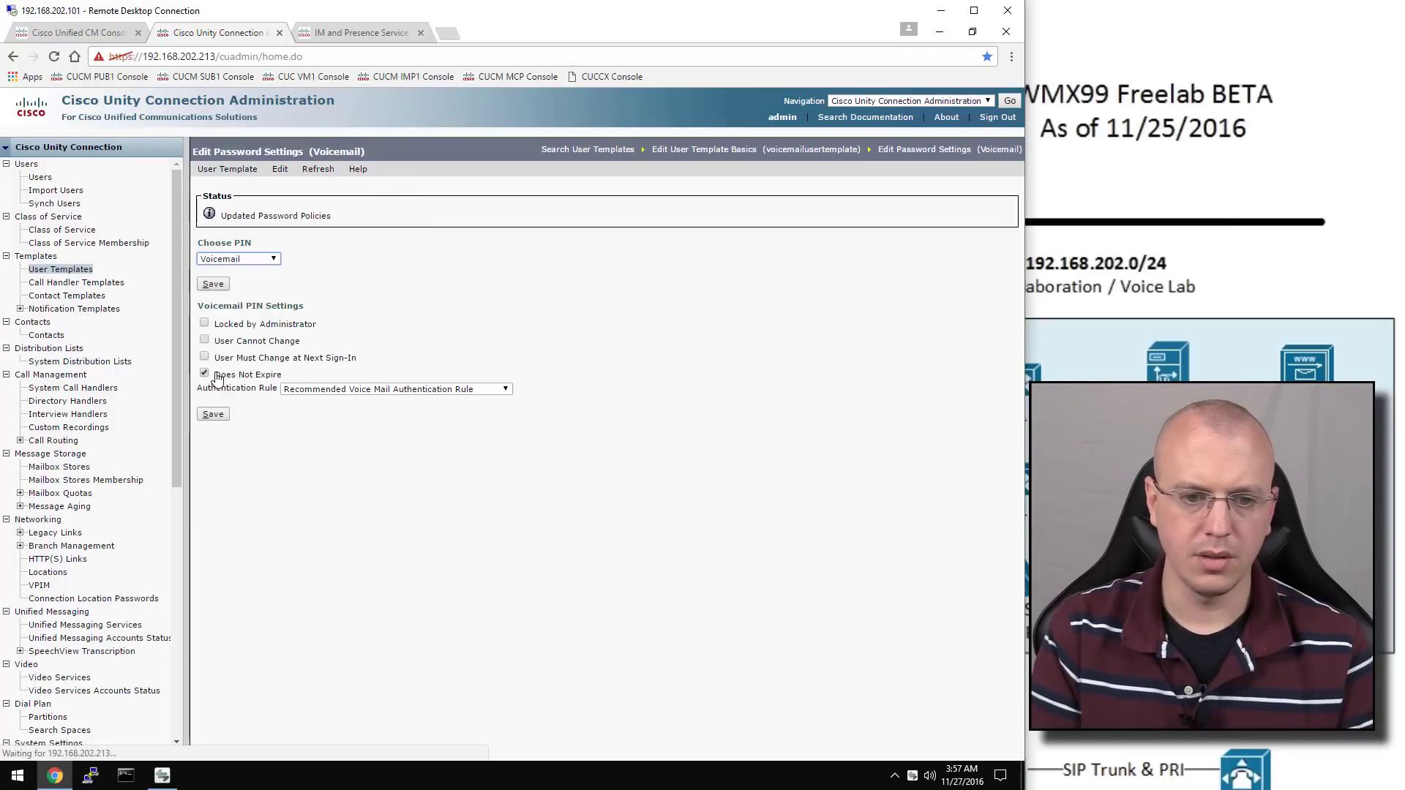
Enter and confirm a new default voicemail PIN for the template and save it
{"action": "left_click", "coordinate": [280, 169]}
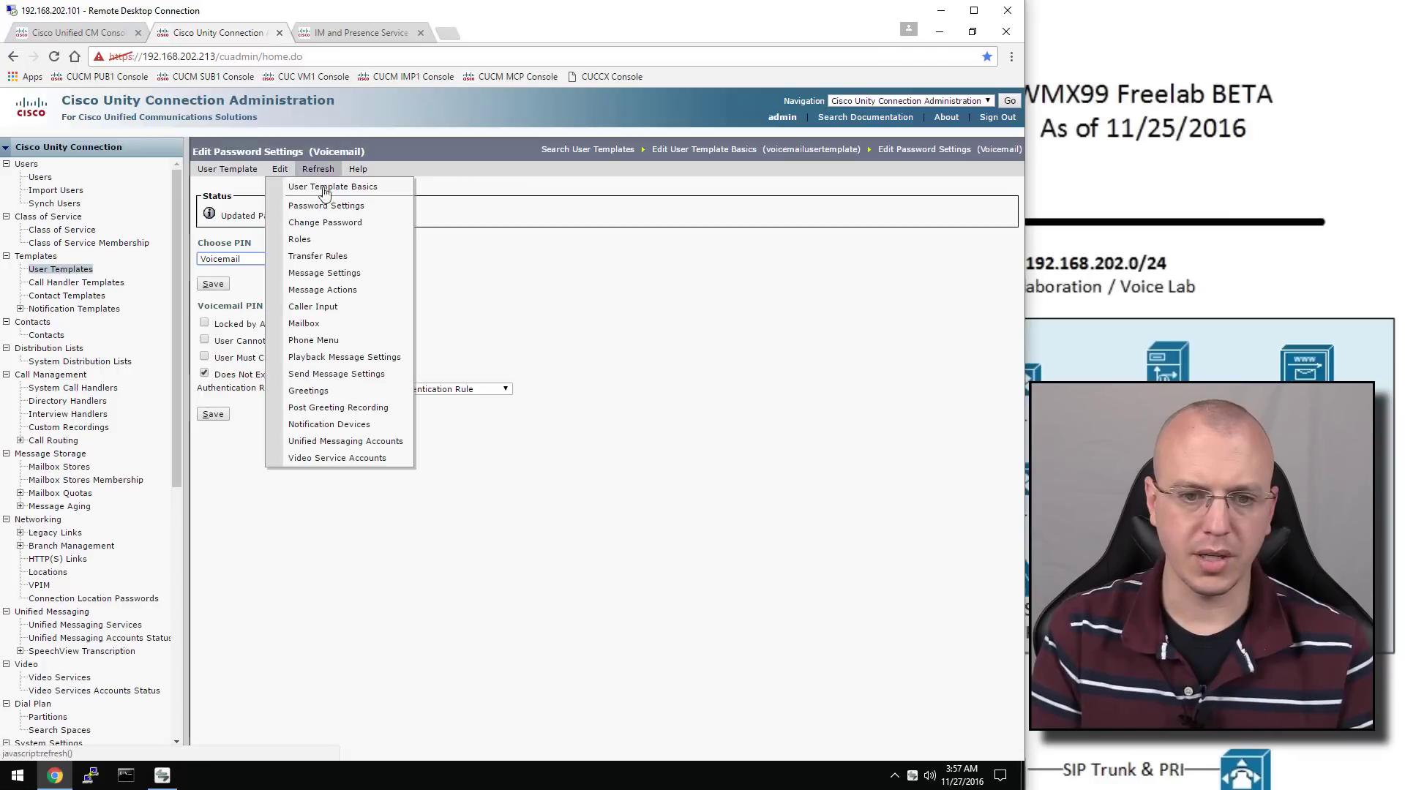
{"action": "left_click", "coordinate": [370, 224]}
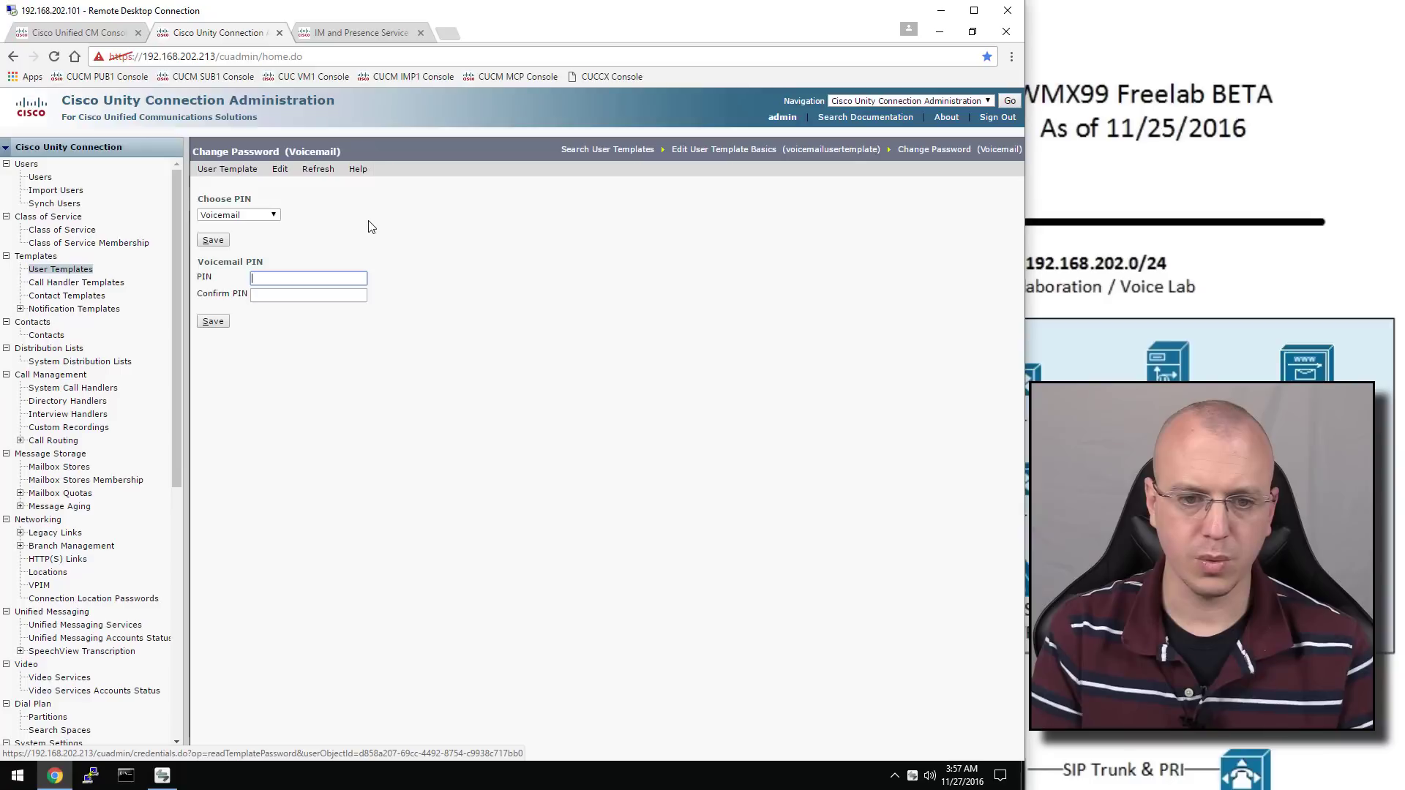
{"action": "left_click", "coordinate": [319, 296]}
{"action": "type", "text": "123"}
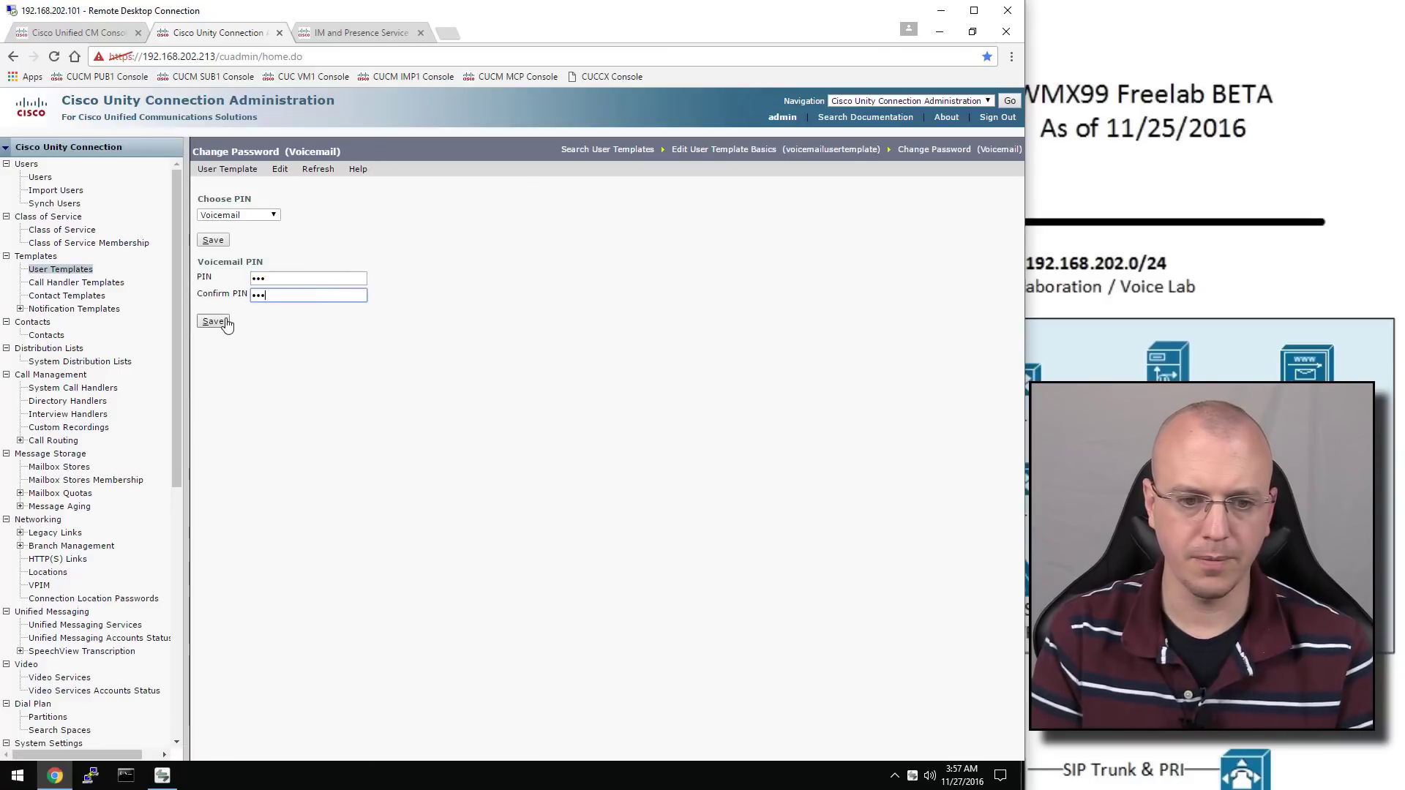
{"action": "left_click", "coordinate": [224, 322]}
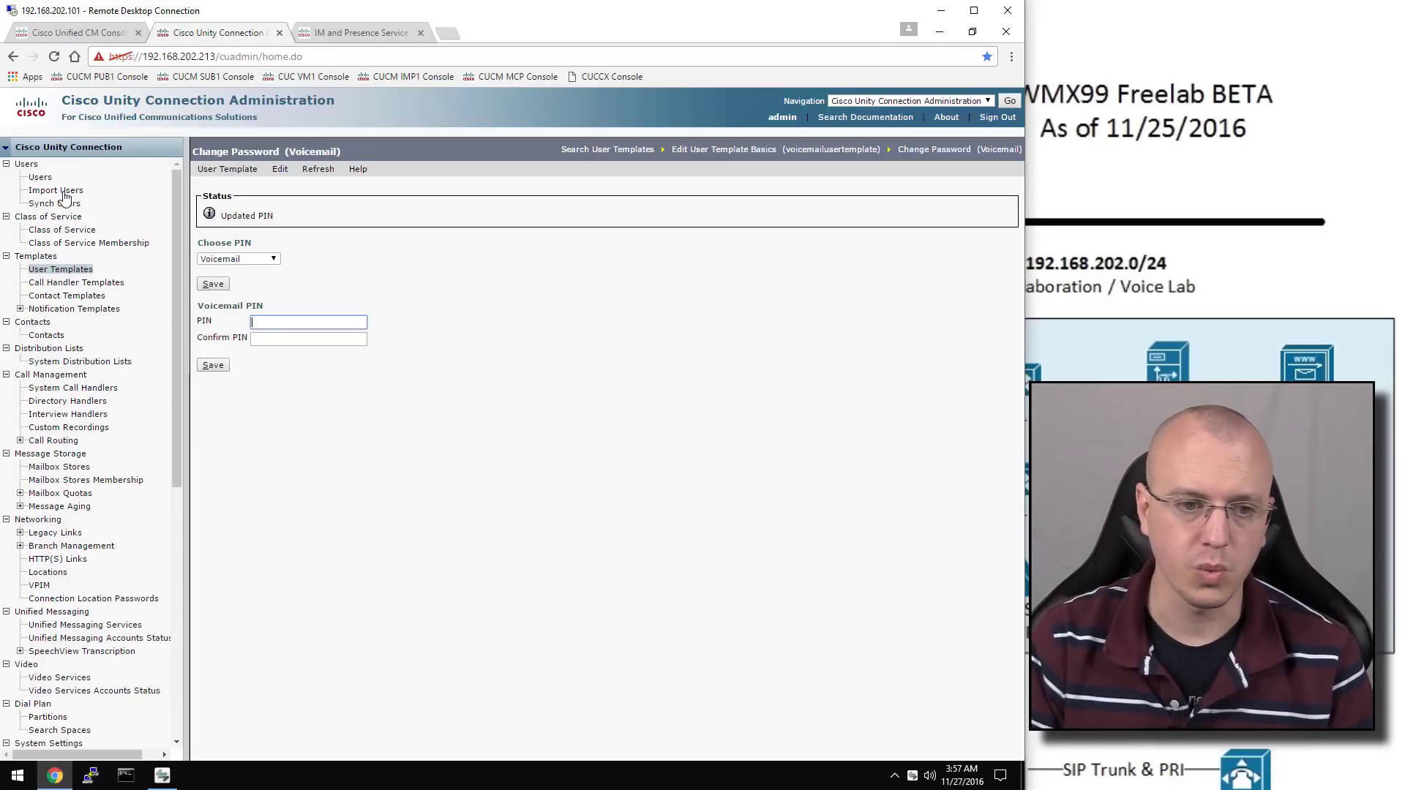
Search PhoneSystem for importable end users (0 found), then go to the Unified CM console
{"action": "left_click", "coordinate": [41, 180]}
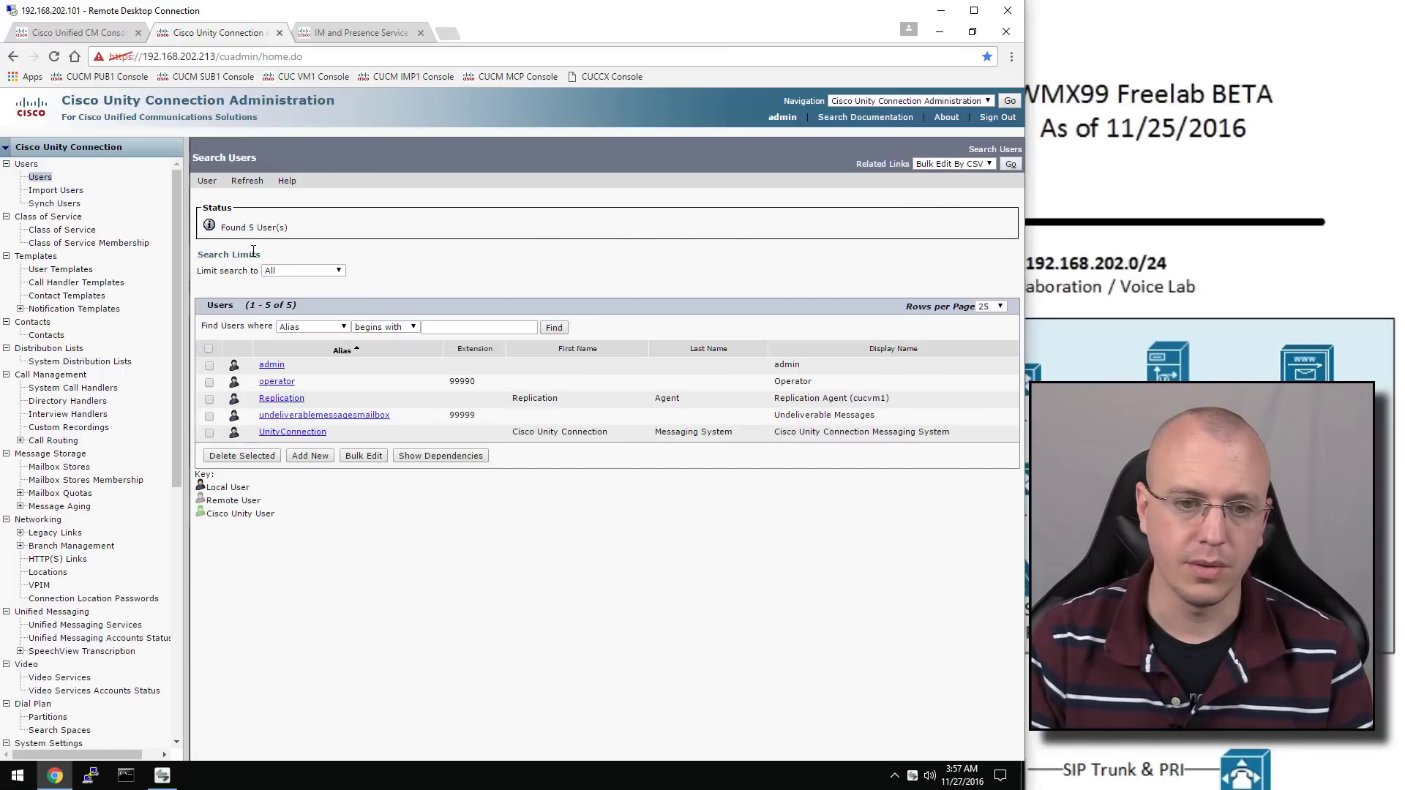
{"action": "left_click", "coordinate": [56, 190]}
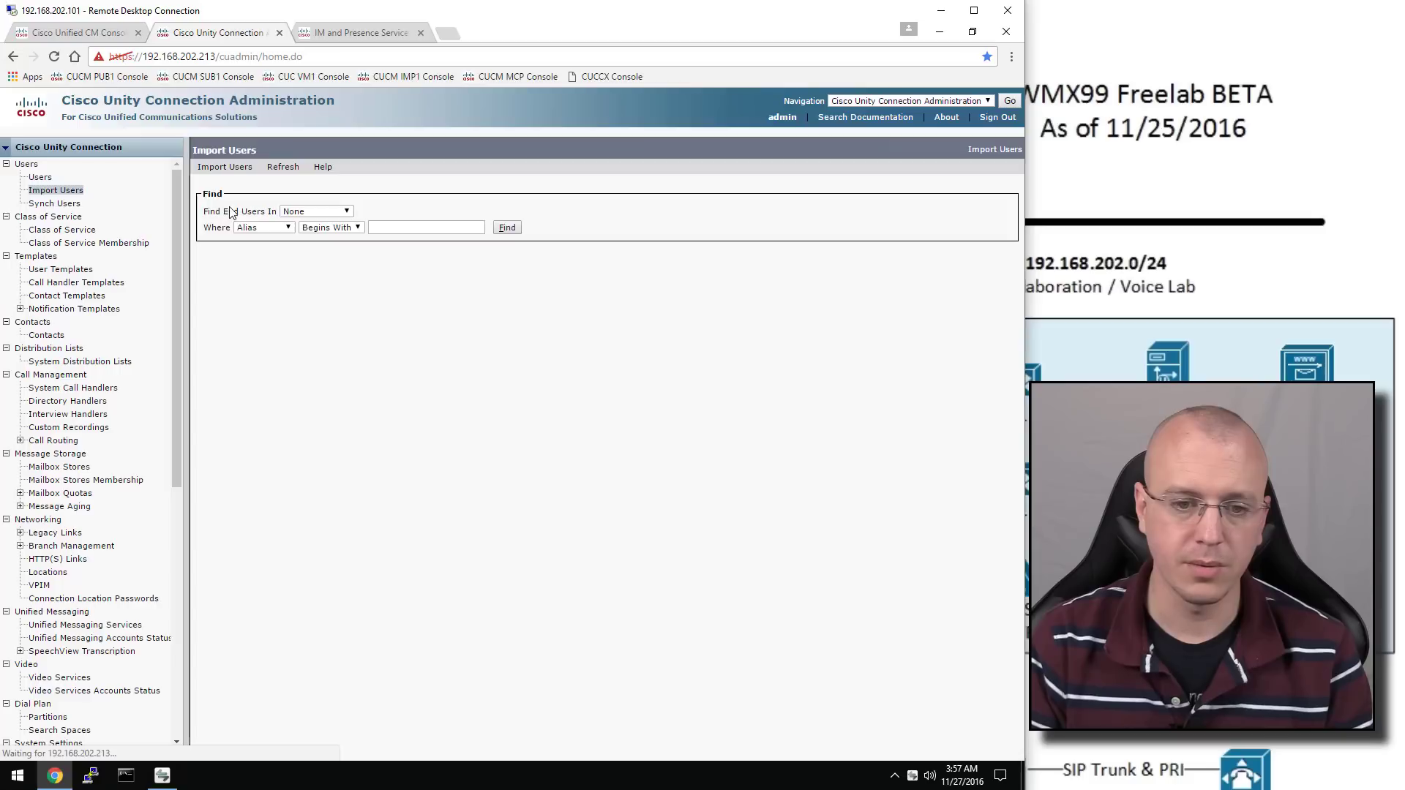
{"action": "left_click", "coordinate": [319, 212]}
{"action": "left_click", "coordinate": [330, 234]}
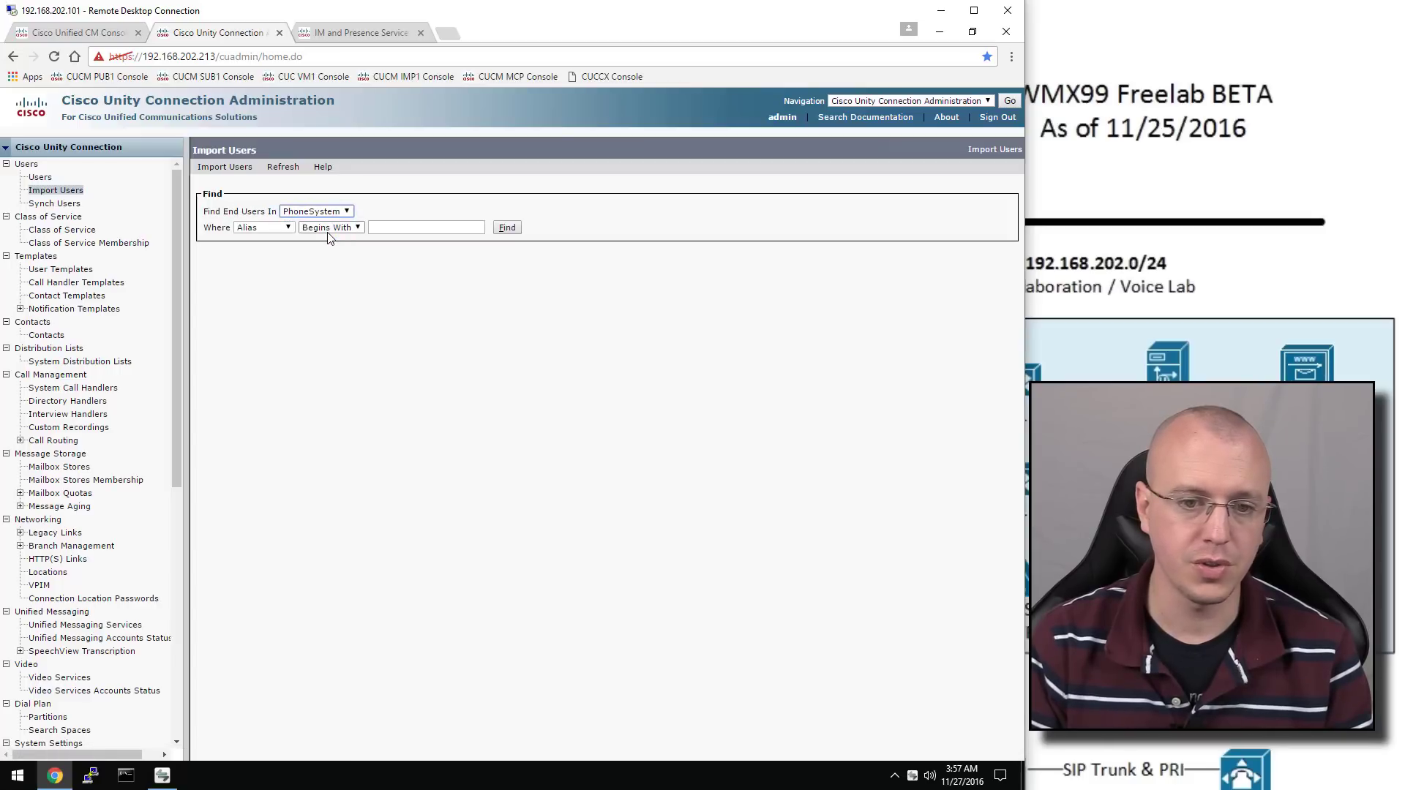
{"action": "left_click", "coordinate": [508, 228]}
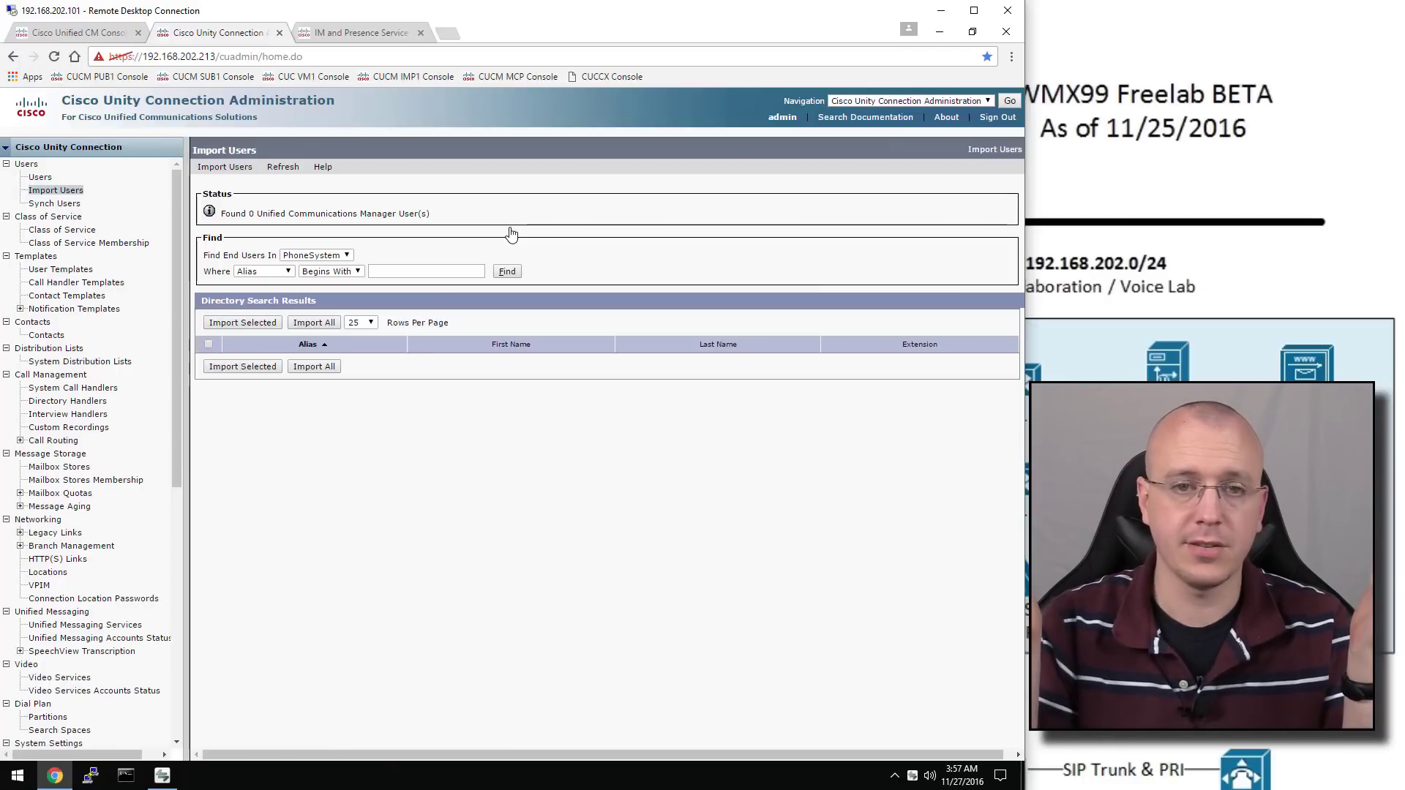
{"action": "left_click", "coordinate": [95, 36]}
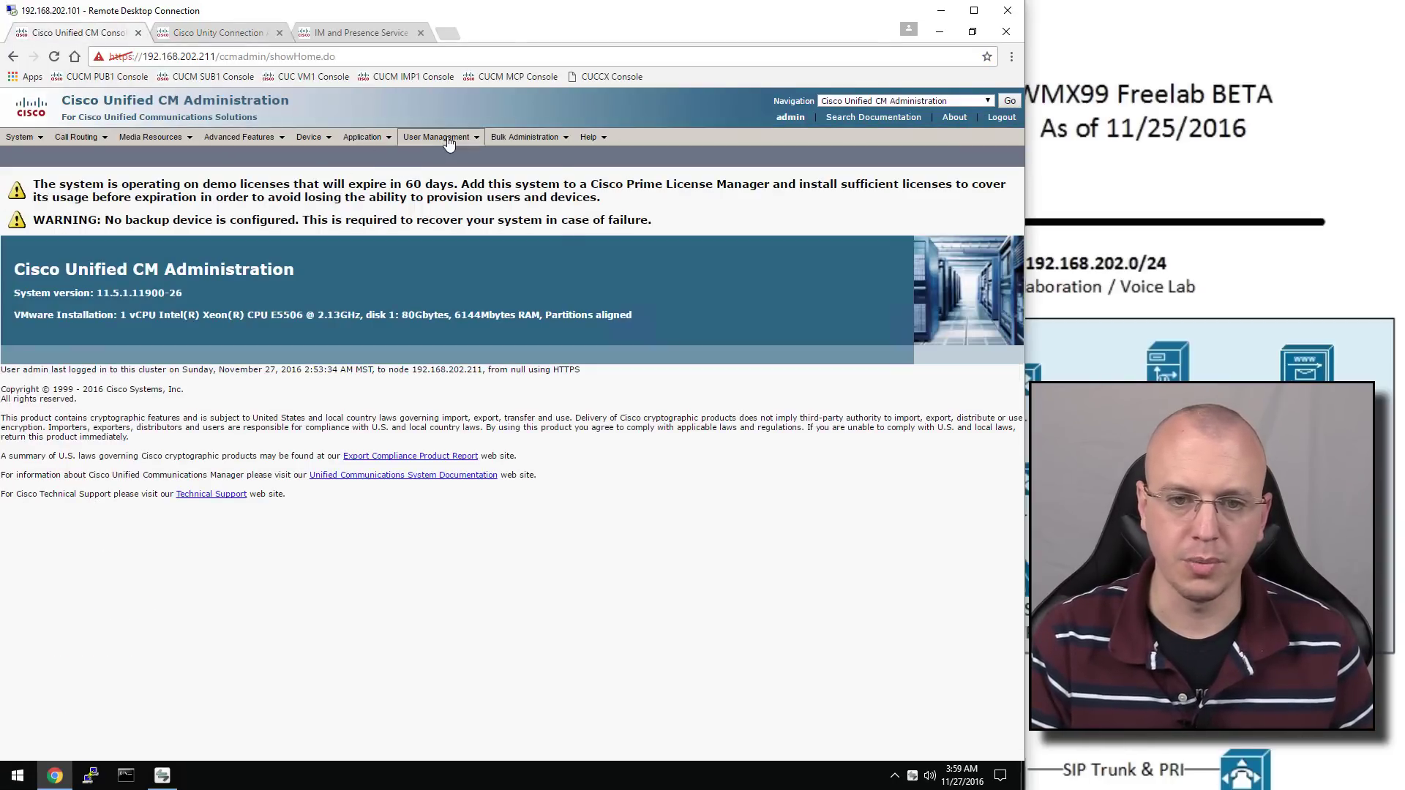
Associate phone YTA (directory number 2001) with User A's end-user account
{"action": "mouse_move", "coordinate": [446, 138]}
{"action": "left_click", "coordinate": [473, 182]}
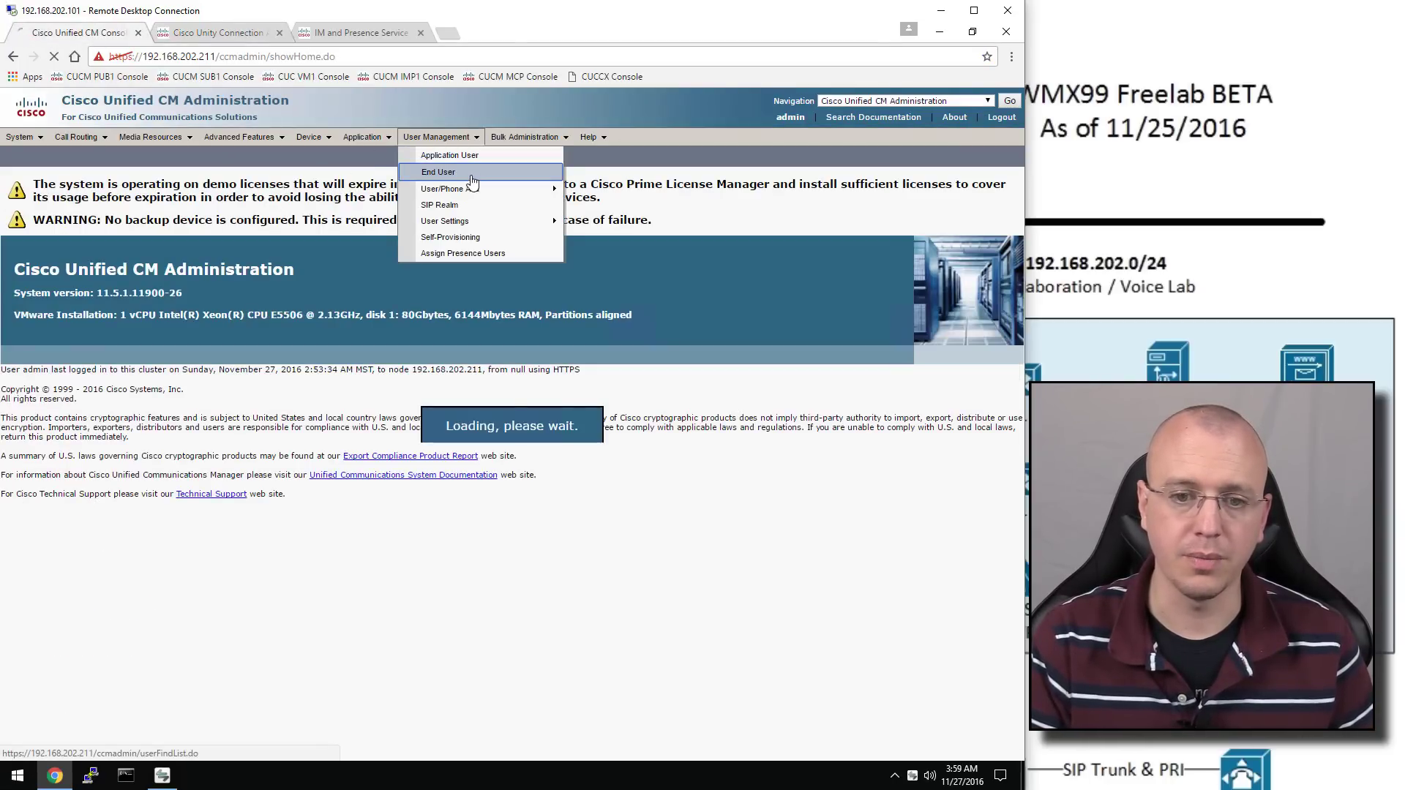
{"action": "left_click", "coordinate": [84, 326]}
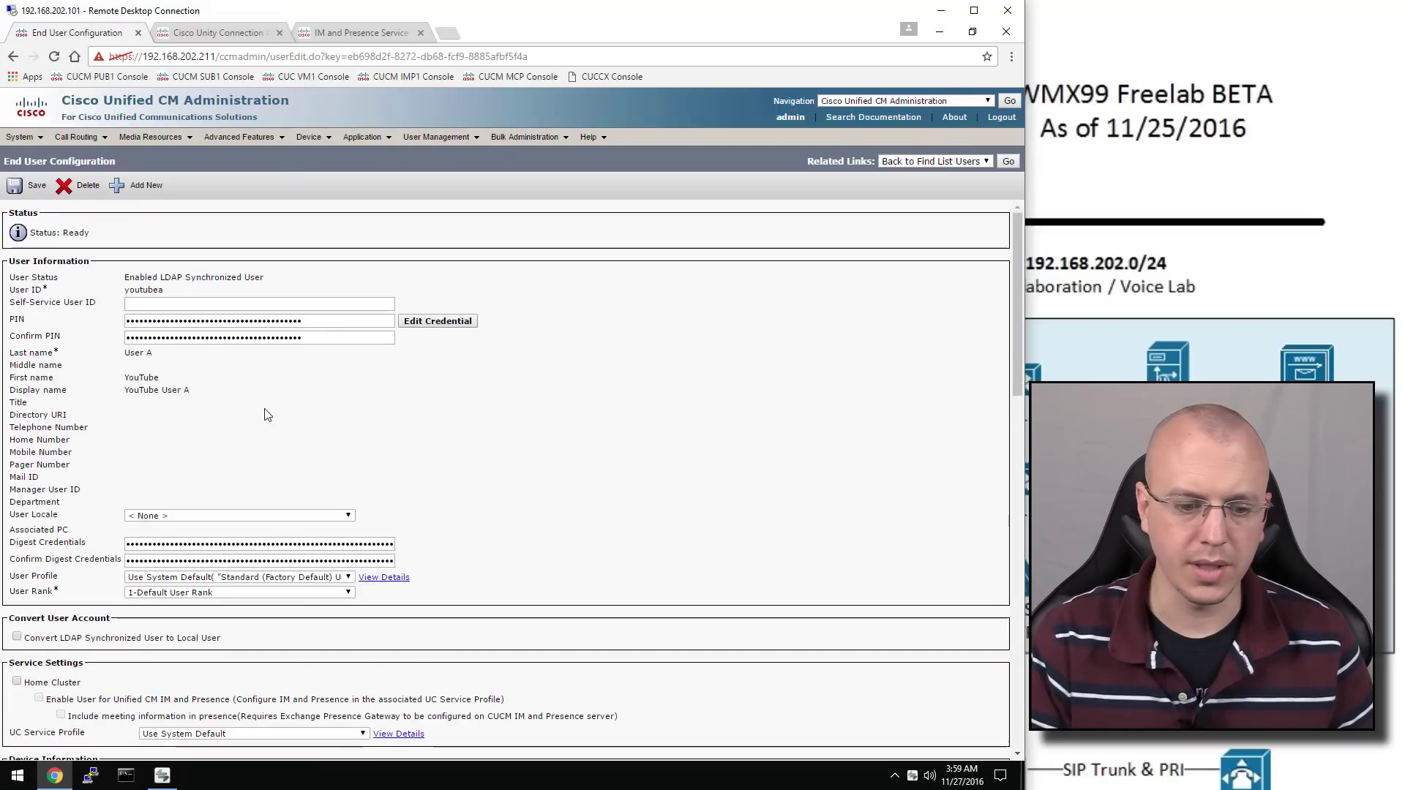
{"action": "scroll", "coordinate": [267, 415], "scroll_direction": "down", "scroll_amount": 8}
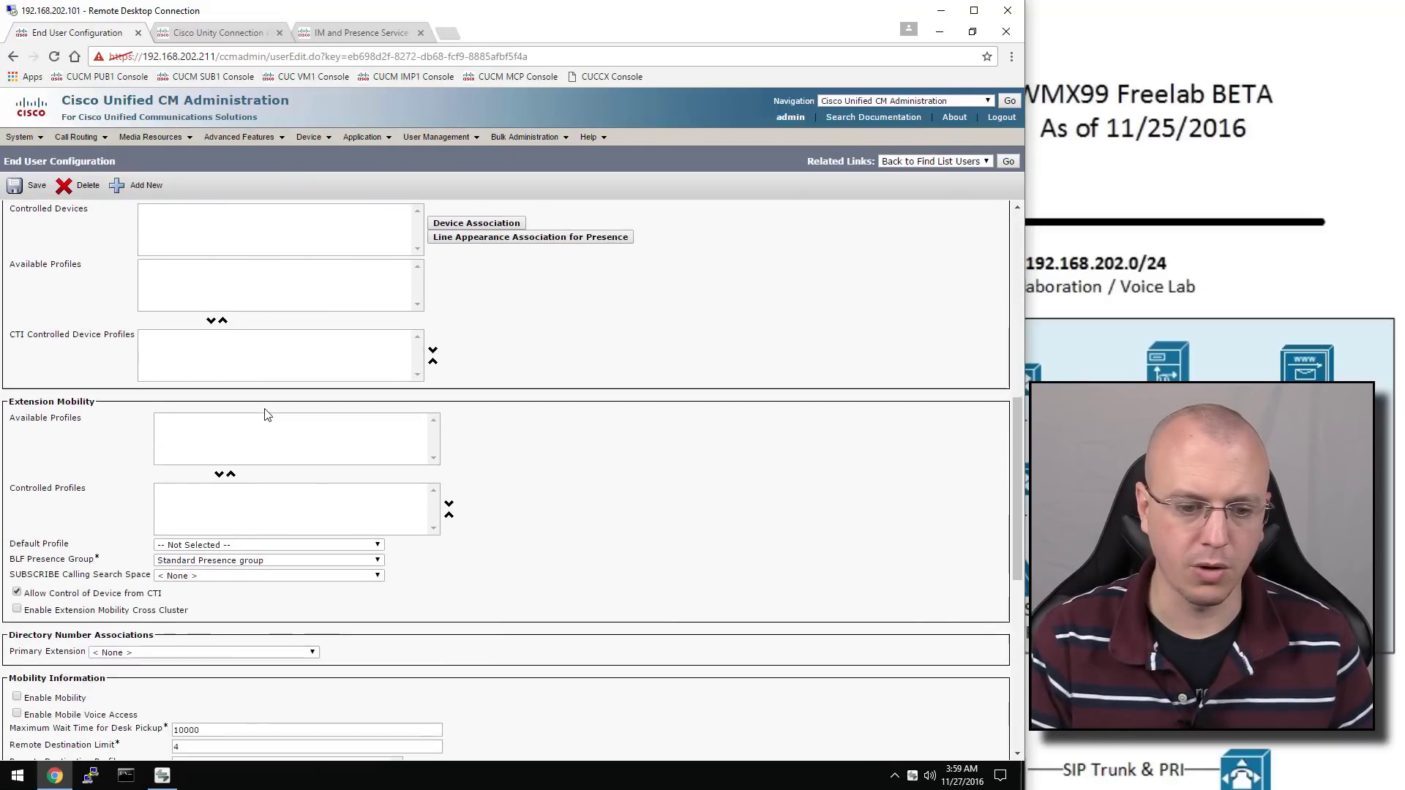
{"action": "left_click", "coordinate": [170, 652]}
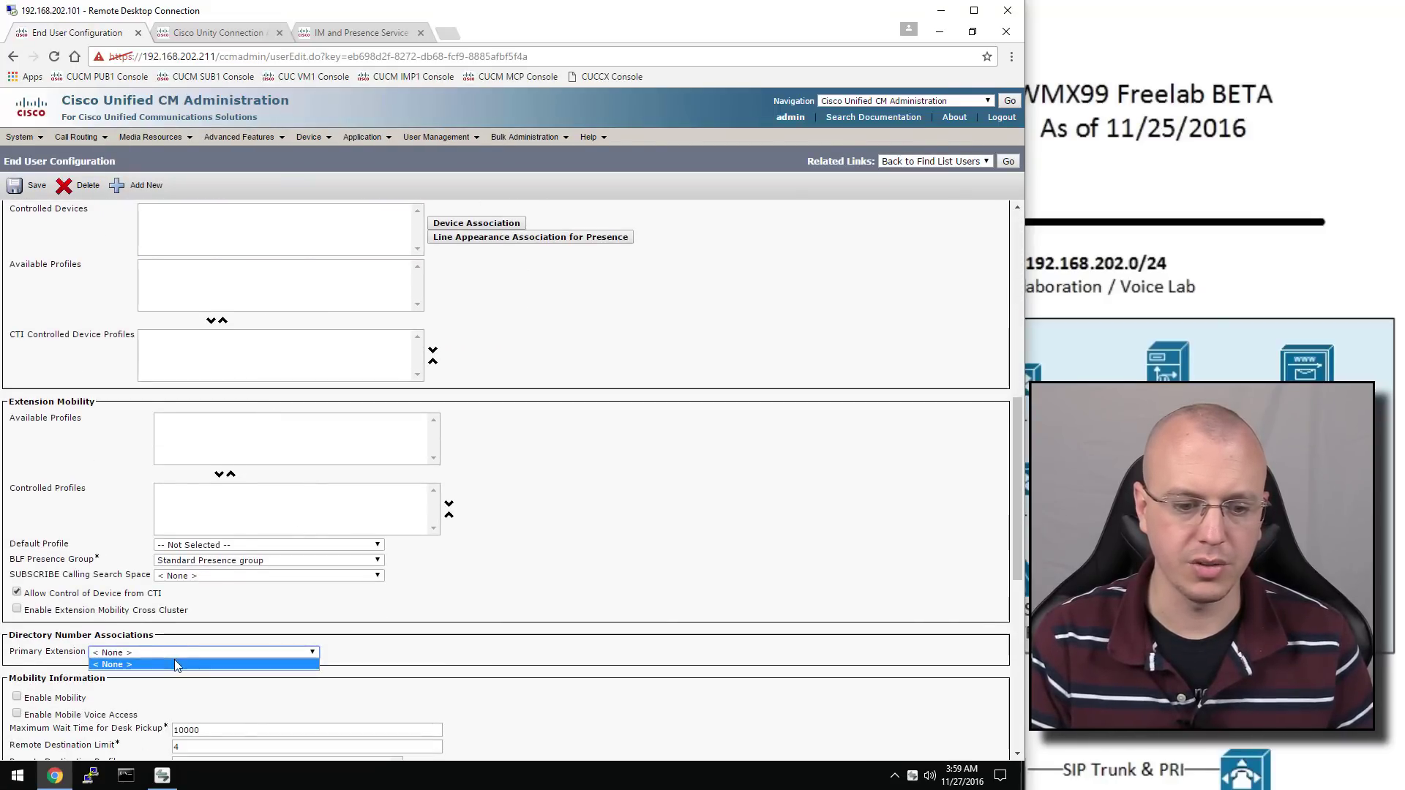
{"action": "left_click", "coordinate": [176, 665]}
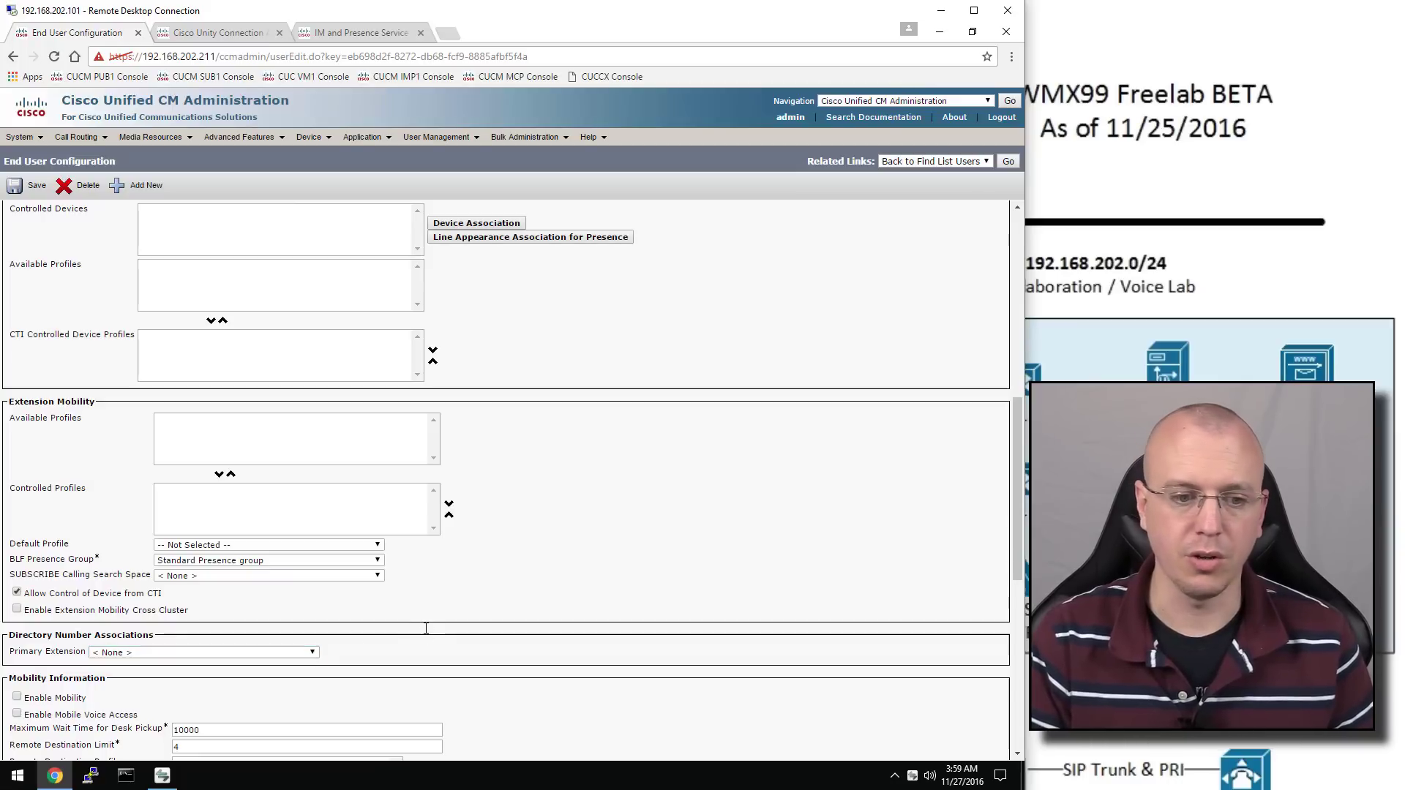
{"action": "scroll", "coordinate": [426, 628], "scroll_direction": "up", "scroll_amount": 3}
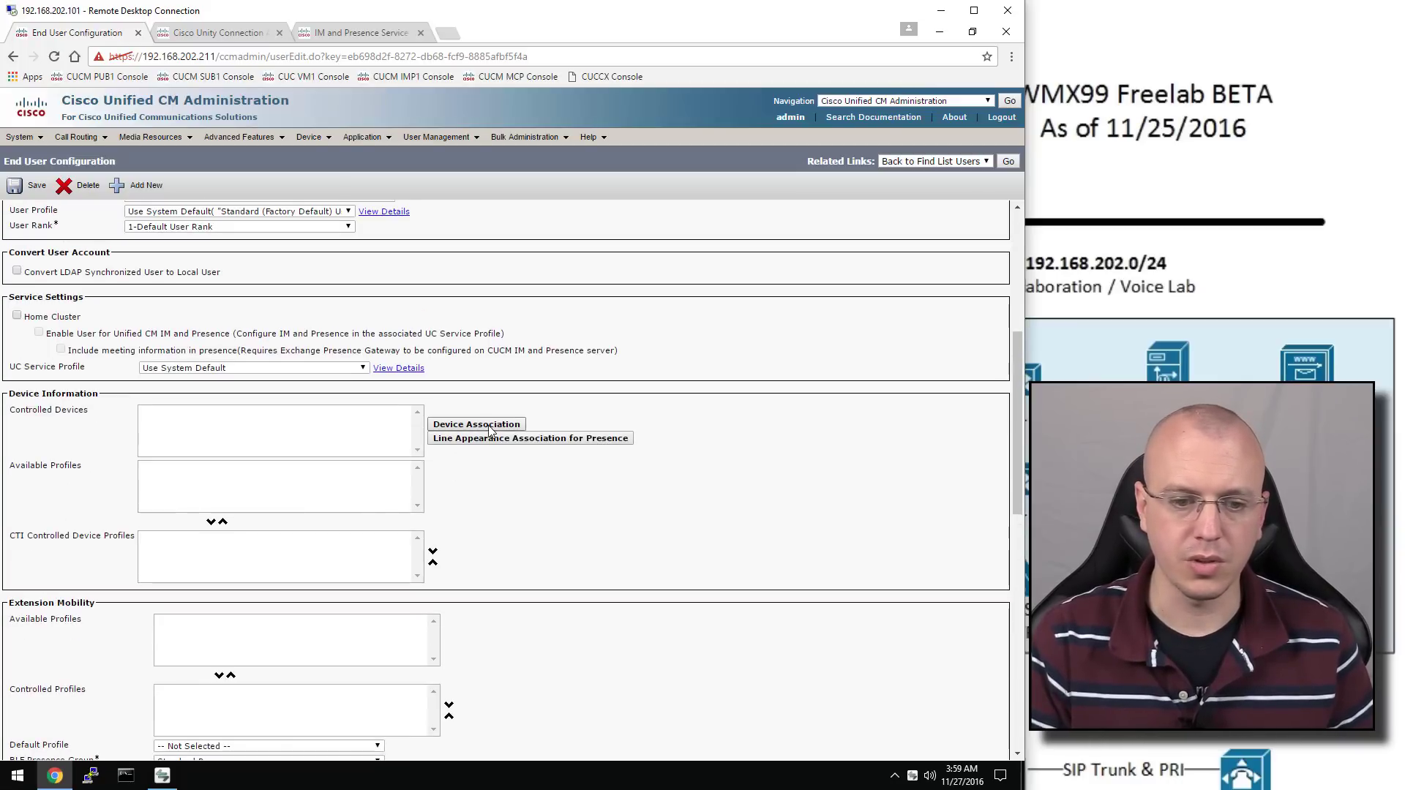
{"action": "left_click", "coordinate": [483, 425]}
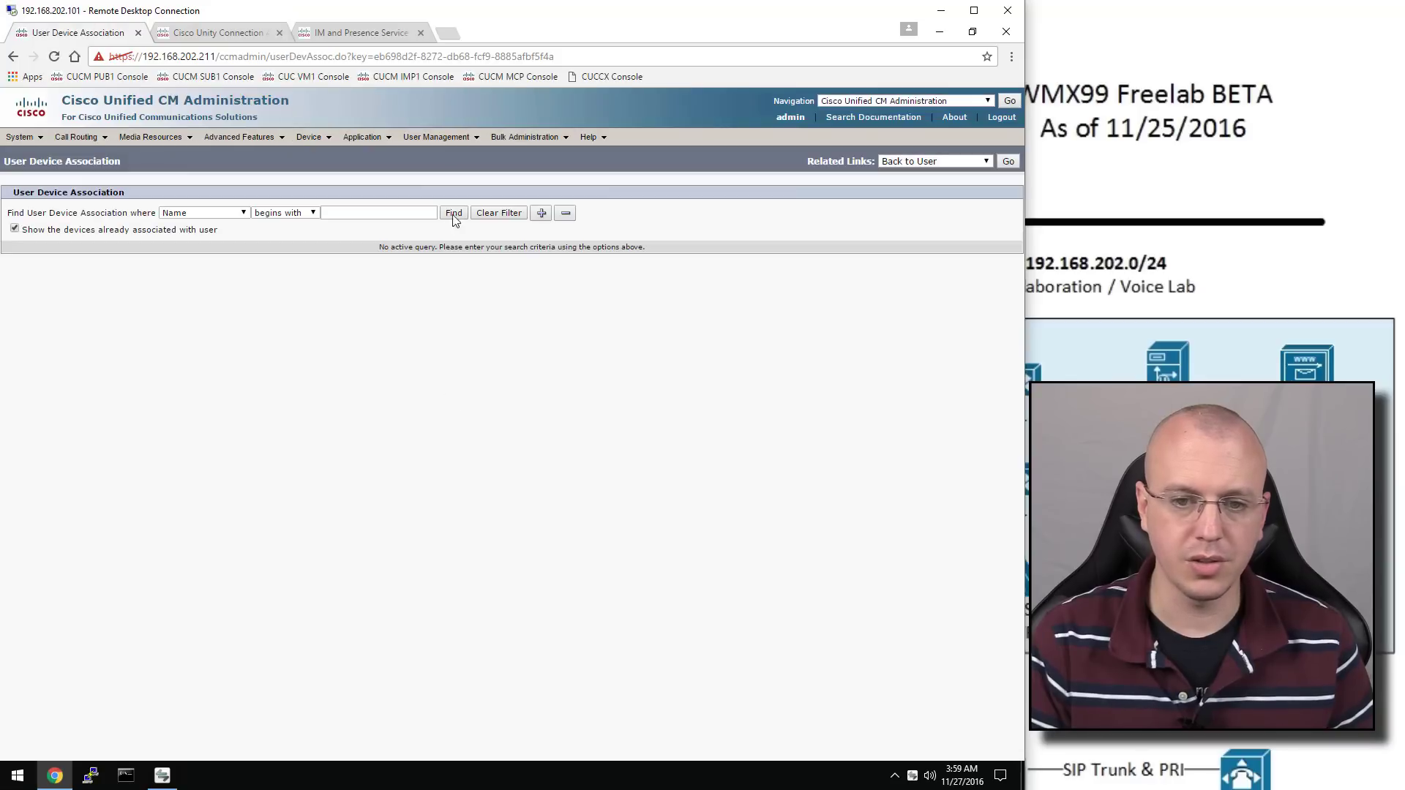
{"action": "left_click", "coordinate": [454, 213]}
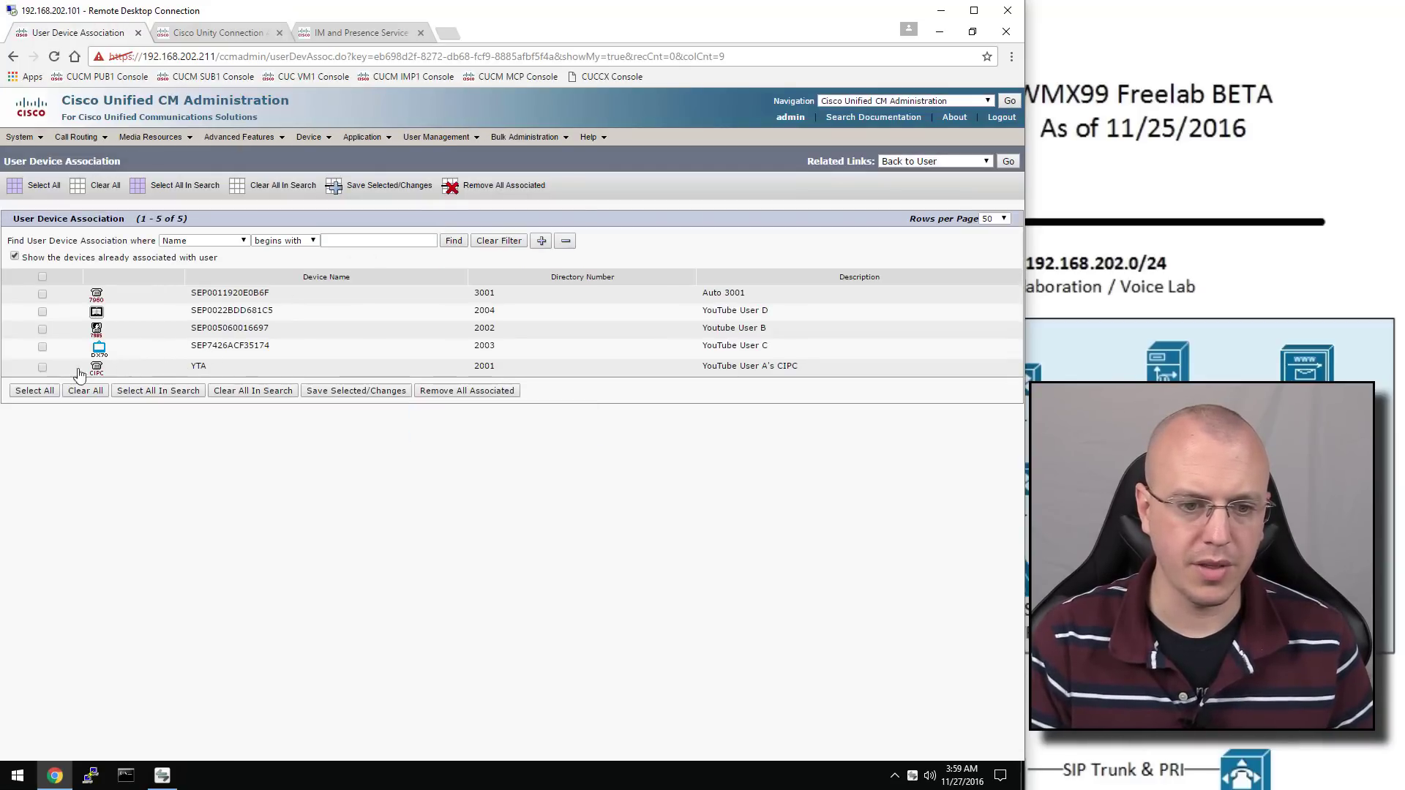
{"action": "left_click", "coordinate": [42, 368]}
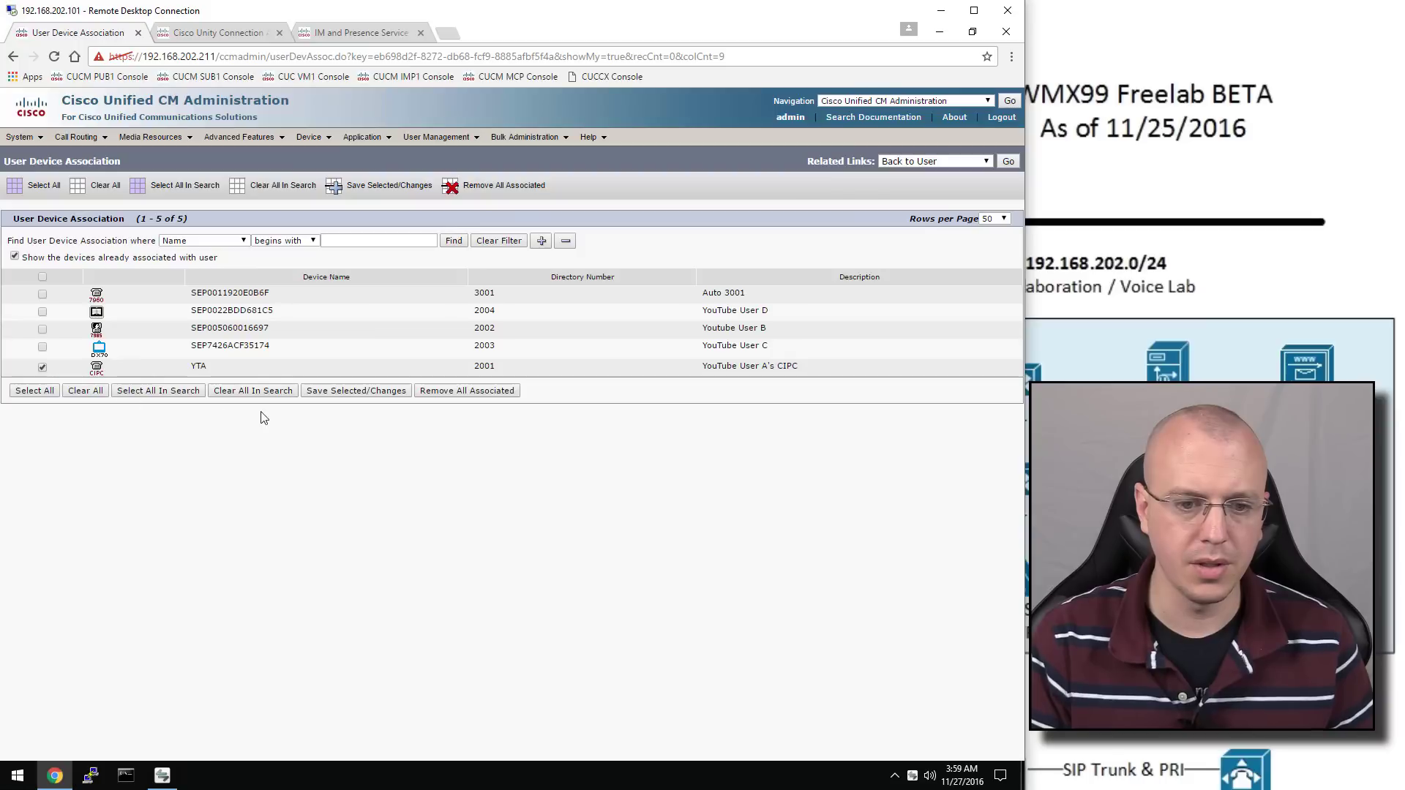
{"action": "left_click", "coordinate": [349, 393]}
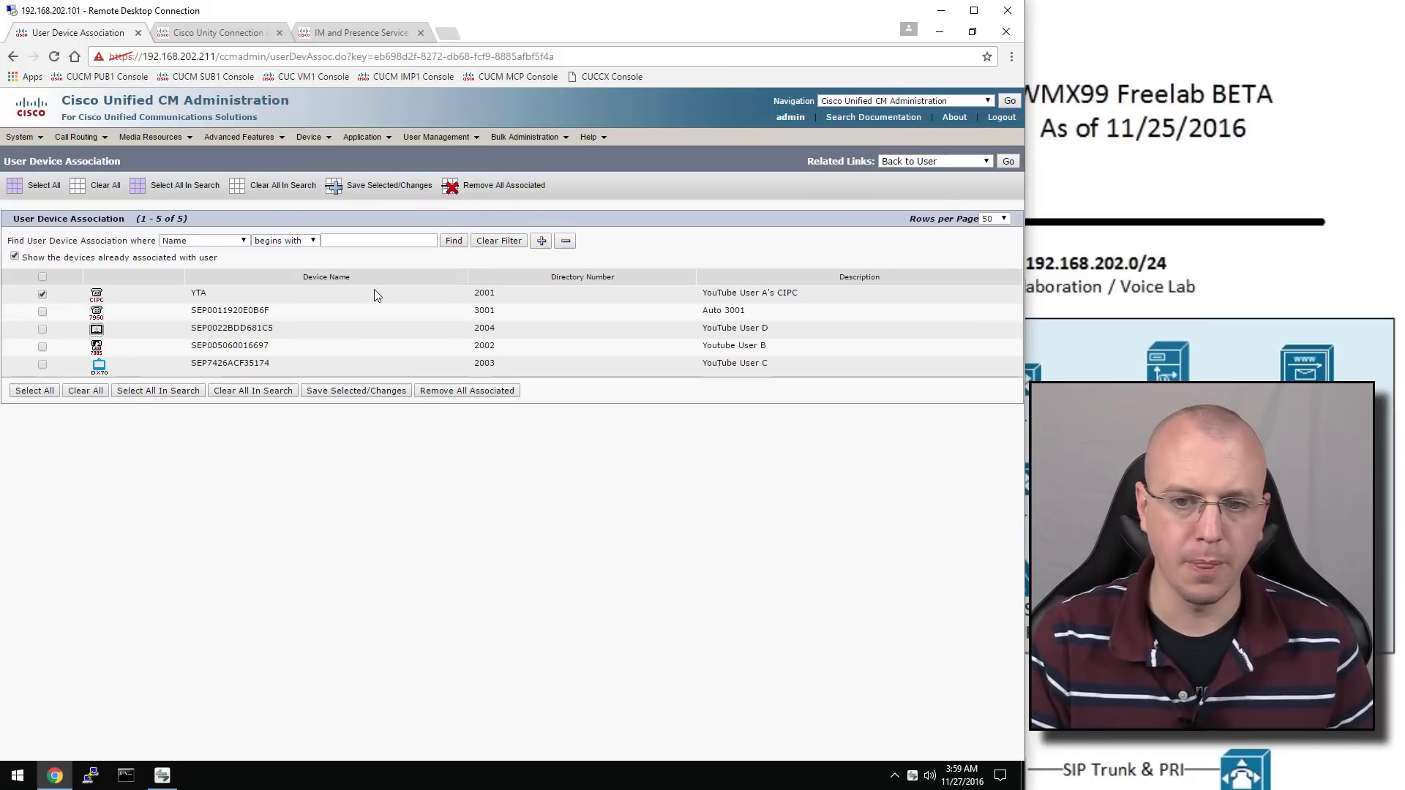
{"action": "left_click", "coordinate": [1009, 163]}
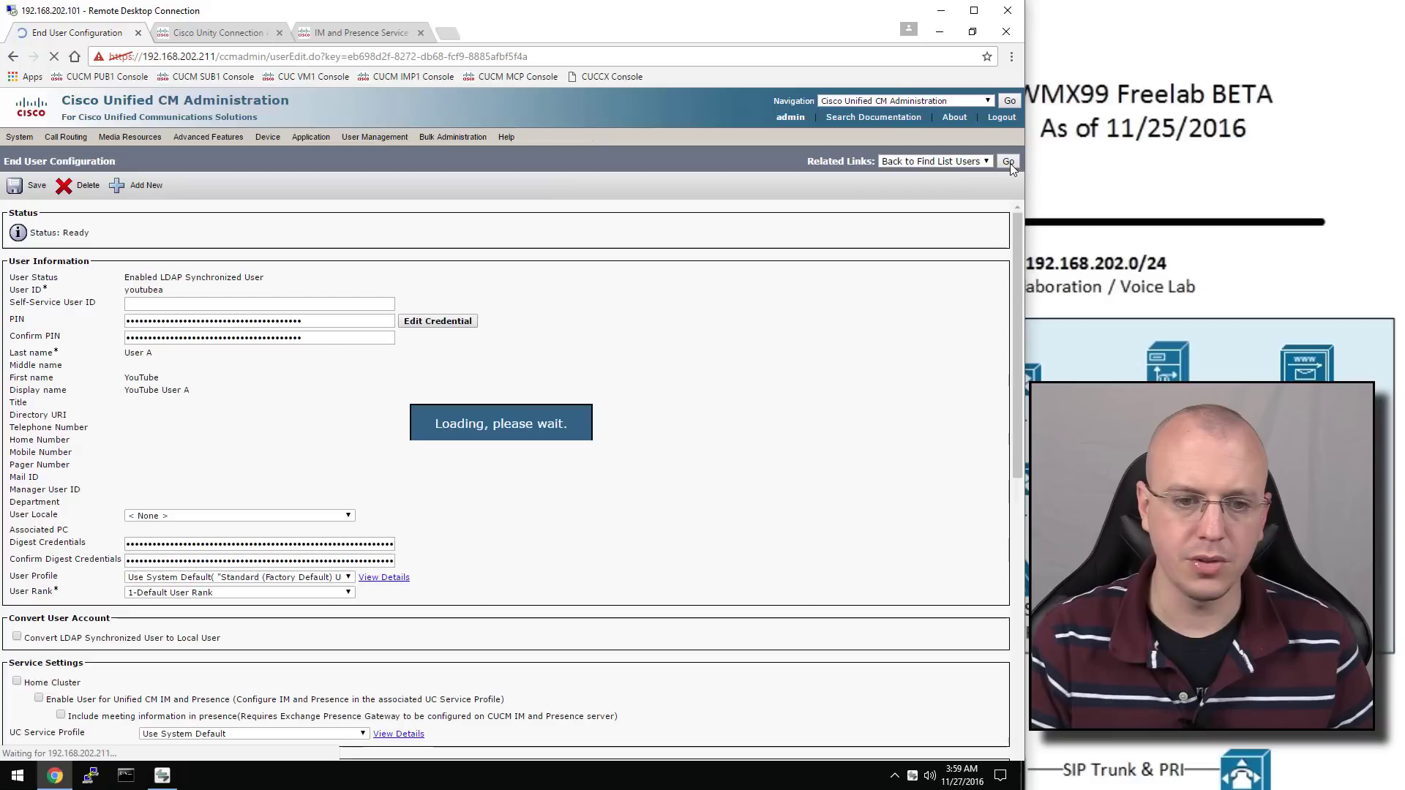
Save User A's account with YTA as its controlled device
{"action": "scroll", "coordinate": [492, 518], "scroll_direction": "down", "scroll_amount": 5}
{"action": "scroll", "coordinate": [492, 519], "scroll_direction": "down", "scroll_amount": 3}
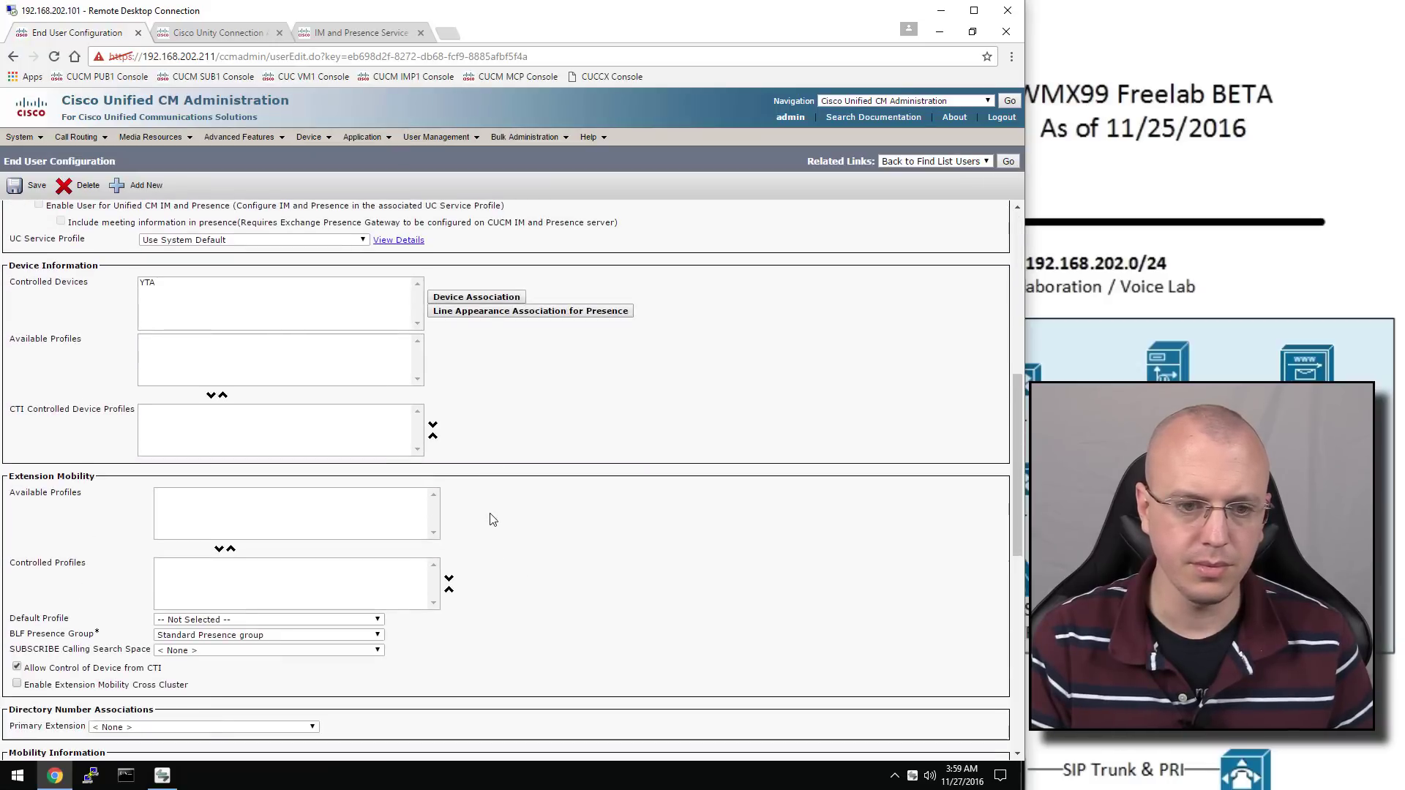
{"action": "scroll", "coordinate": [492, 518], "scroll_direction": "up", "scroll_amount": 2}
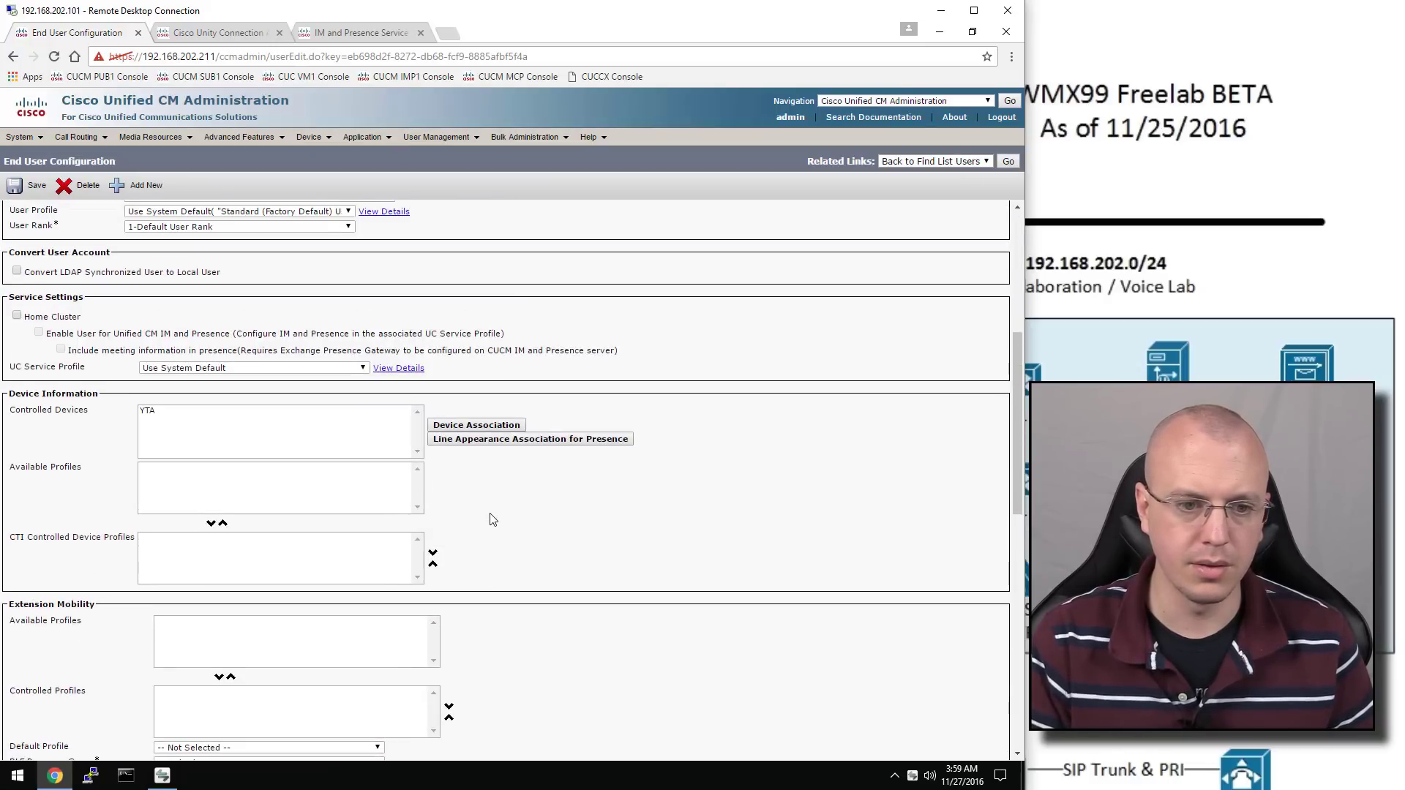
{"action": "left_click", "coordinate": [28, 186]}
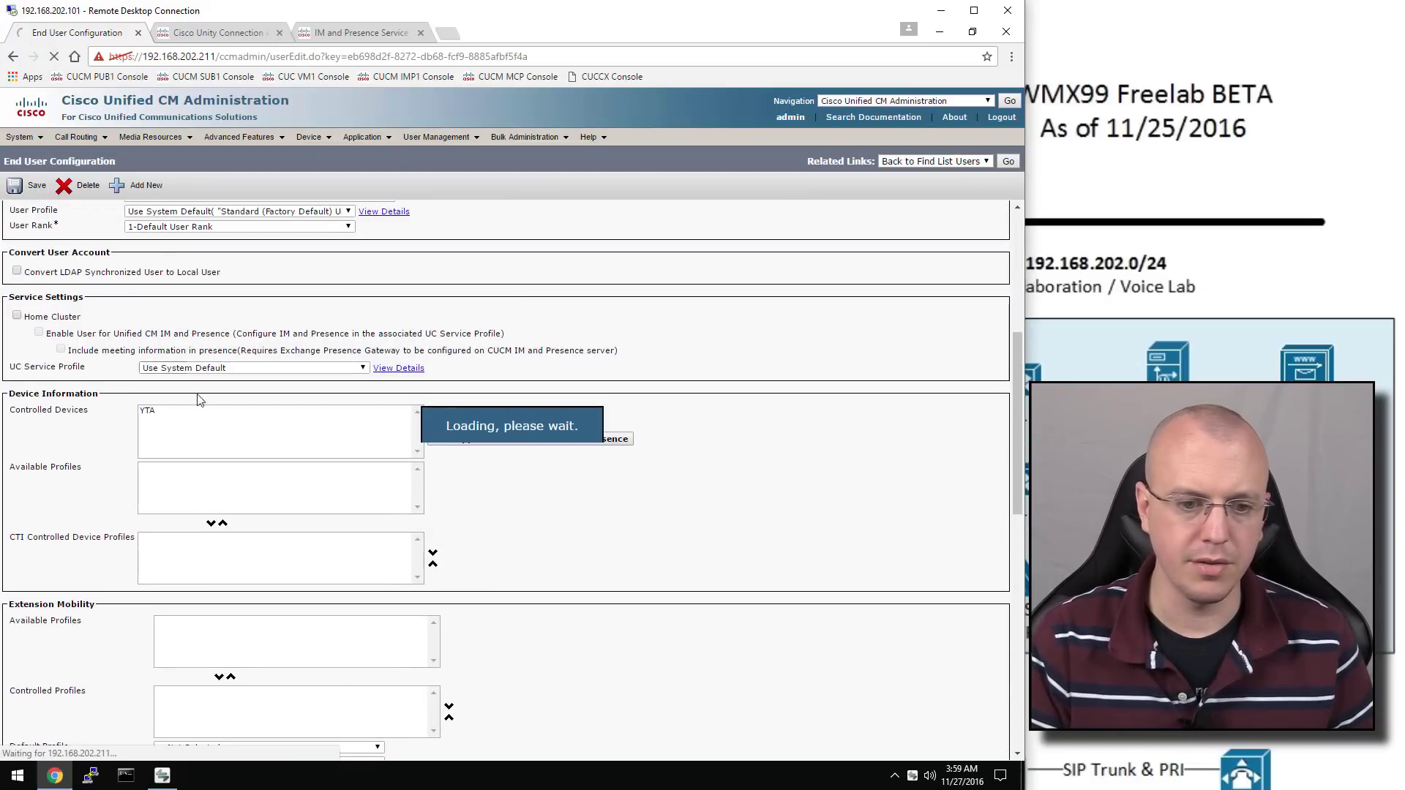
Re-save User A's settings, then open User B's end-user configuration
{"action": "scroll", "coordinate": [208, 406], "scroll_direction": "down", "scroll_amount": 8}
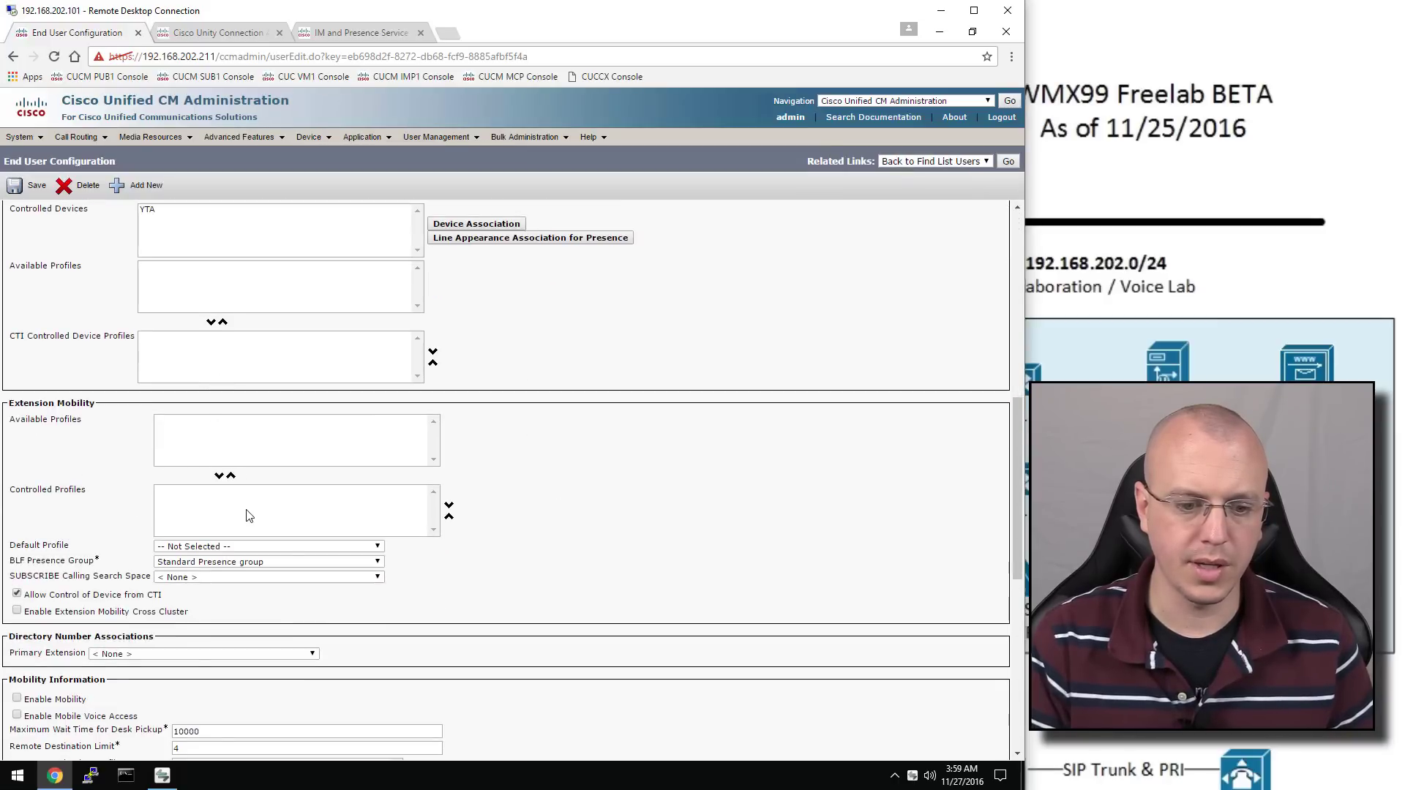
{"action": "left_click", "coordinate": [194, 655]}
{"action": "left_click", "coordinate": [203, 682]}
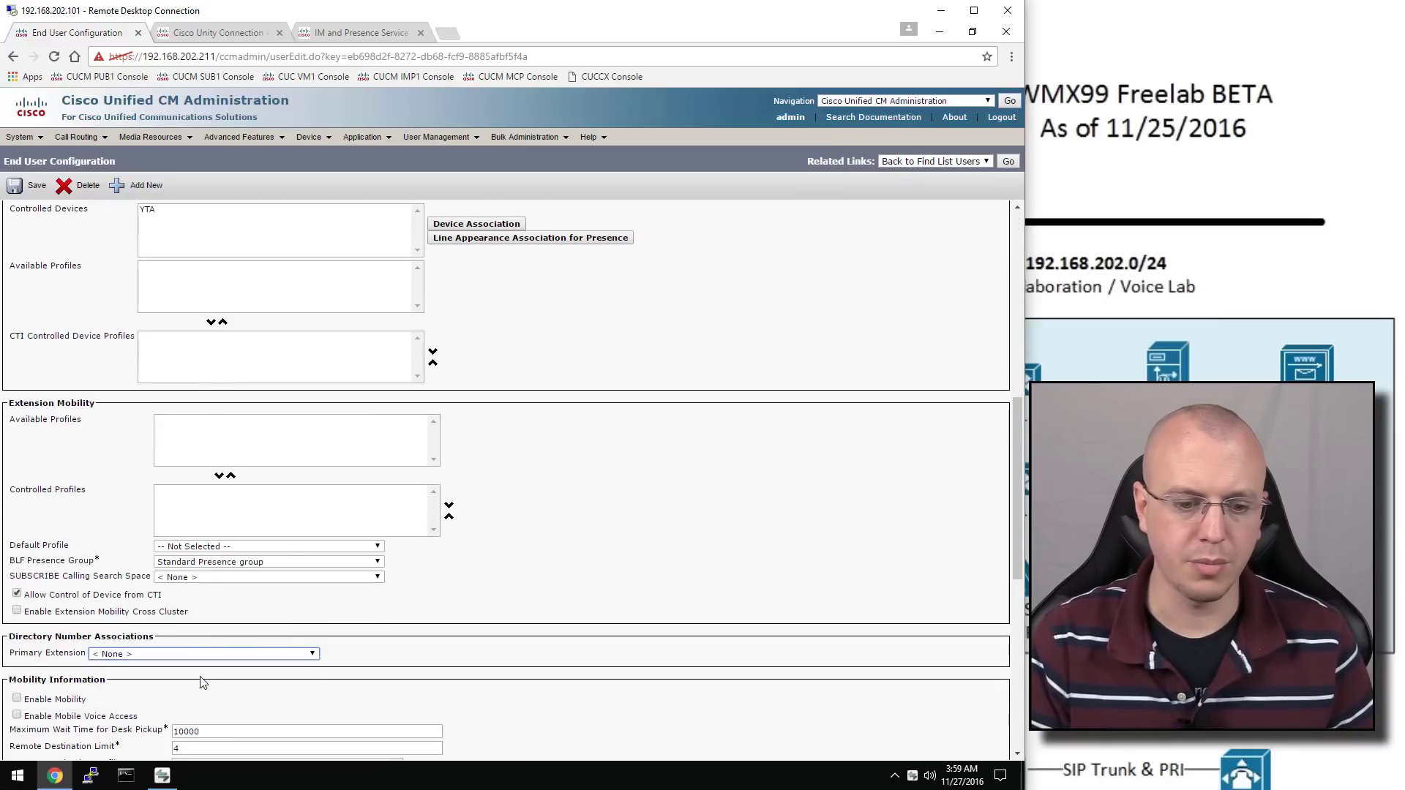
{"action": "left_click", "coordinate": [38, 188]}
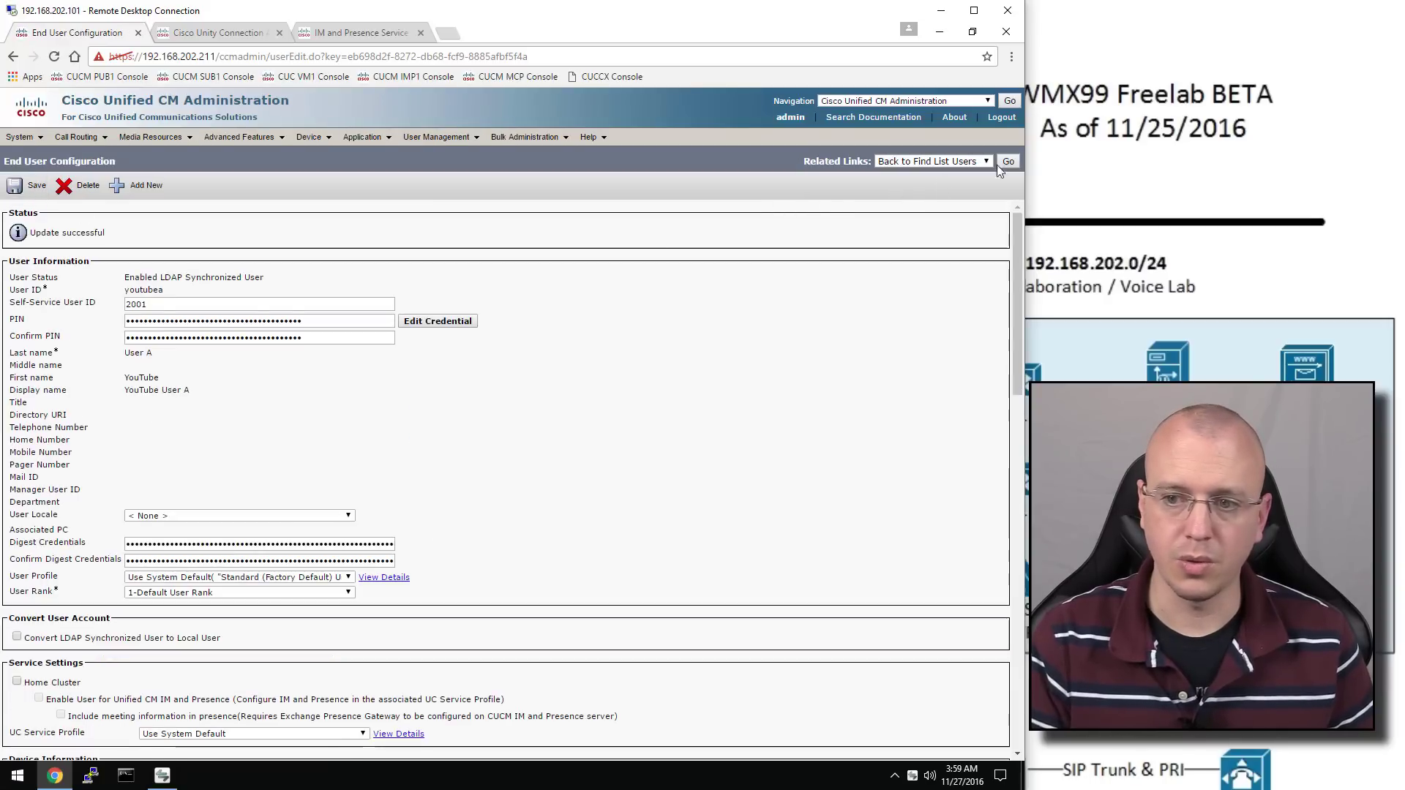
{"action": "left_click", "coordinate": [1000, 164]}
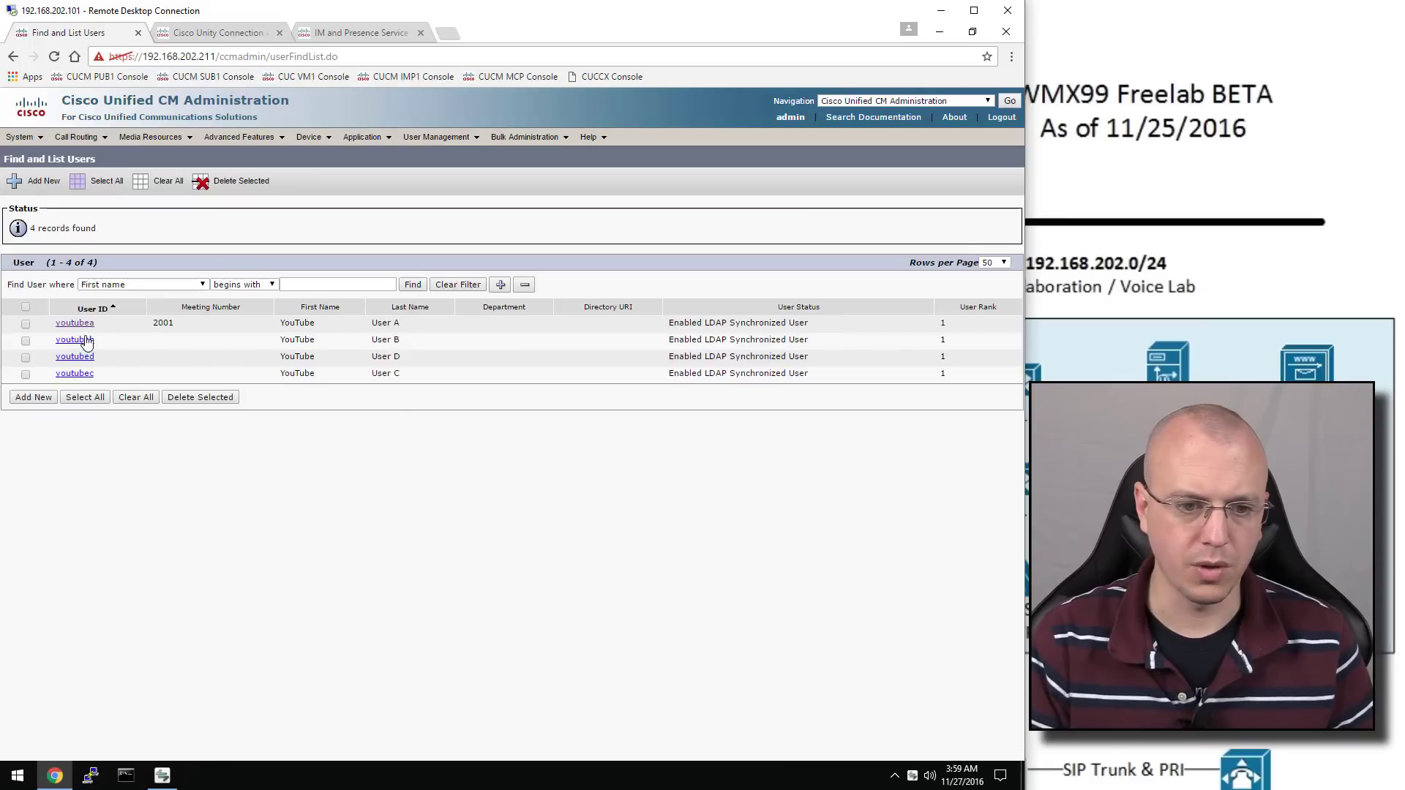
{"action": "left_click", "coordinate": [84, 342]}
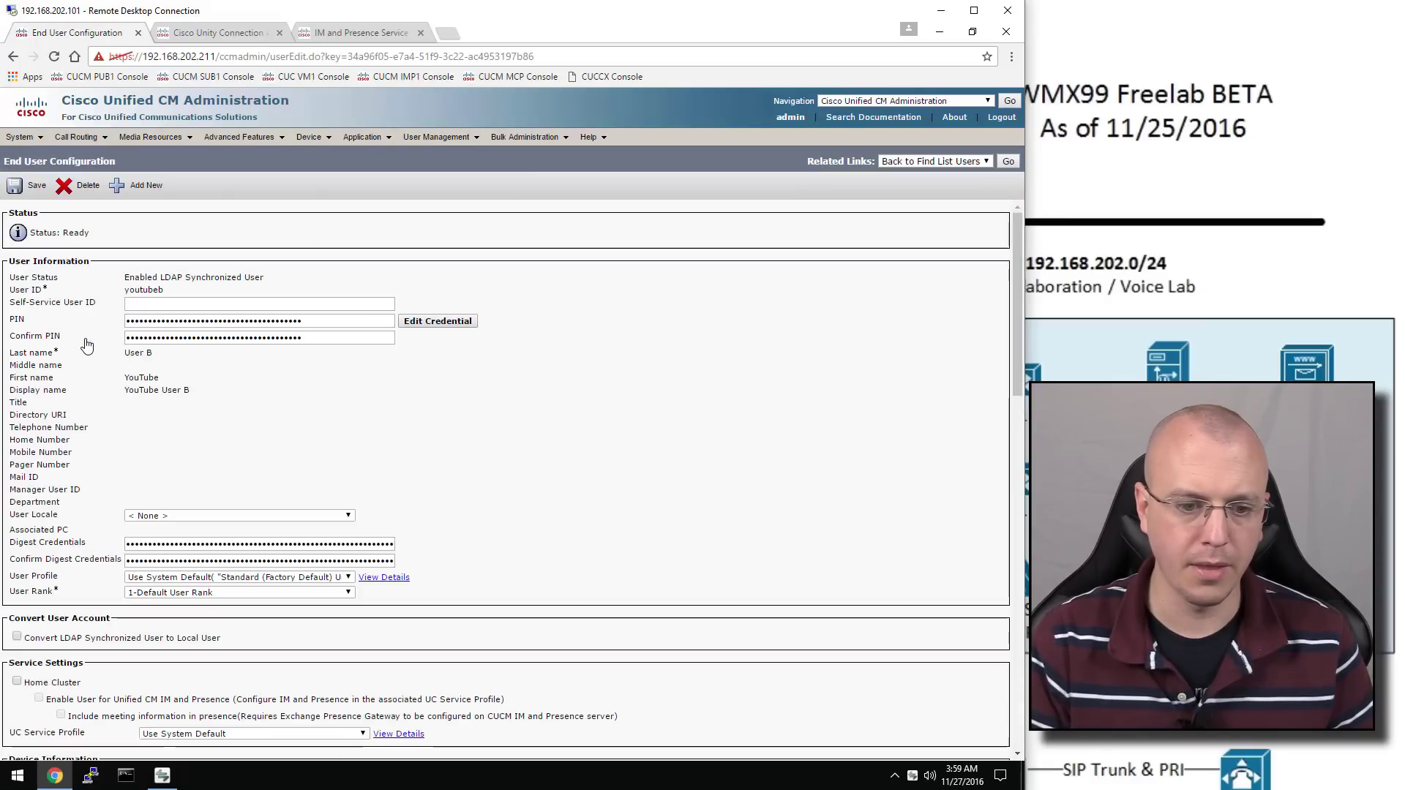
Associate User B's phone with their account and save the user configuration
{"action": "scroll", "coordinate": [345, 449], "scroll_direction": "down", "scroll_amount": 3}
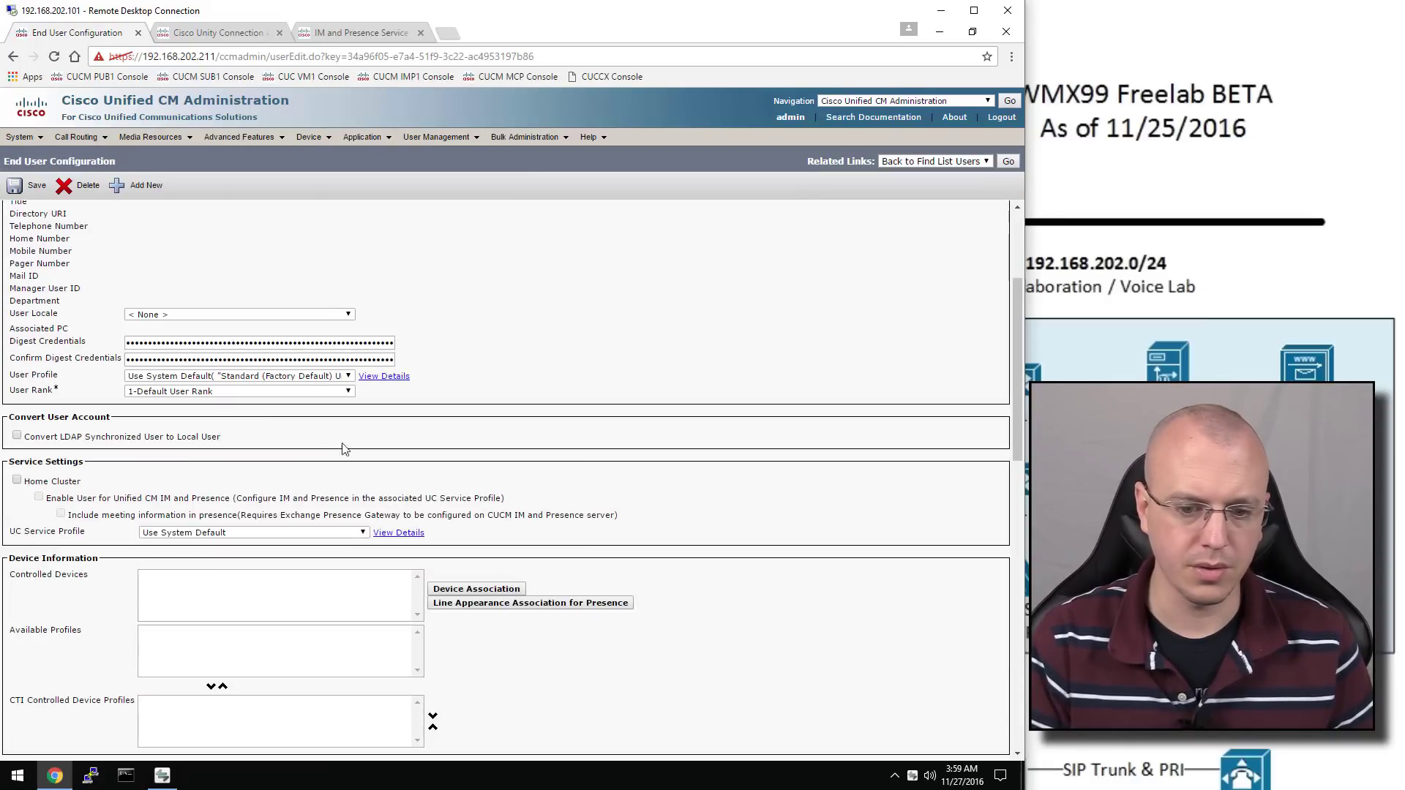
{"action": "left_click", "coordinate": [476, 588]}
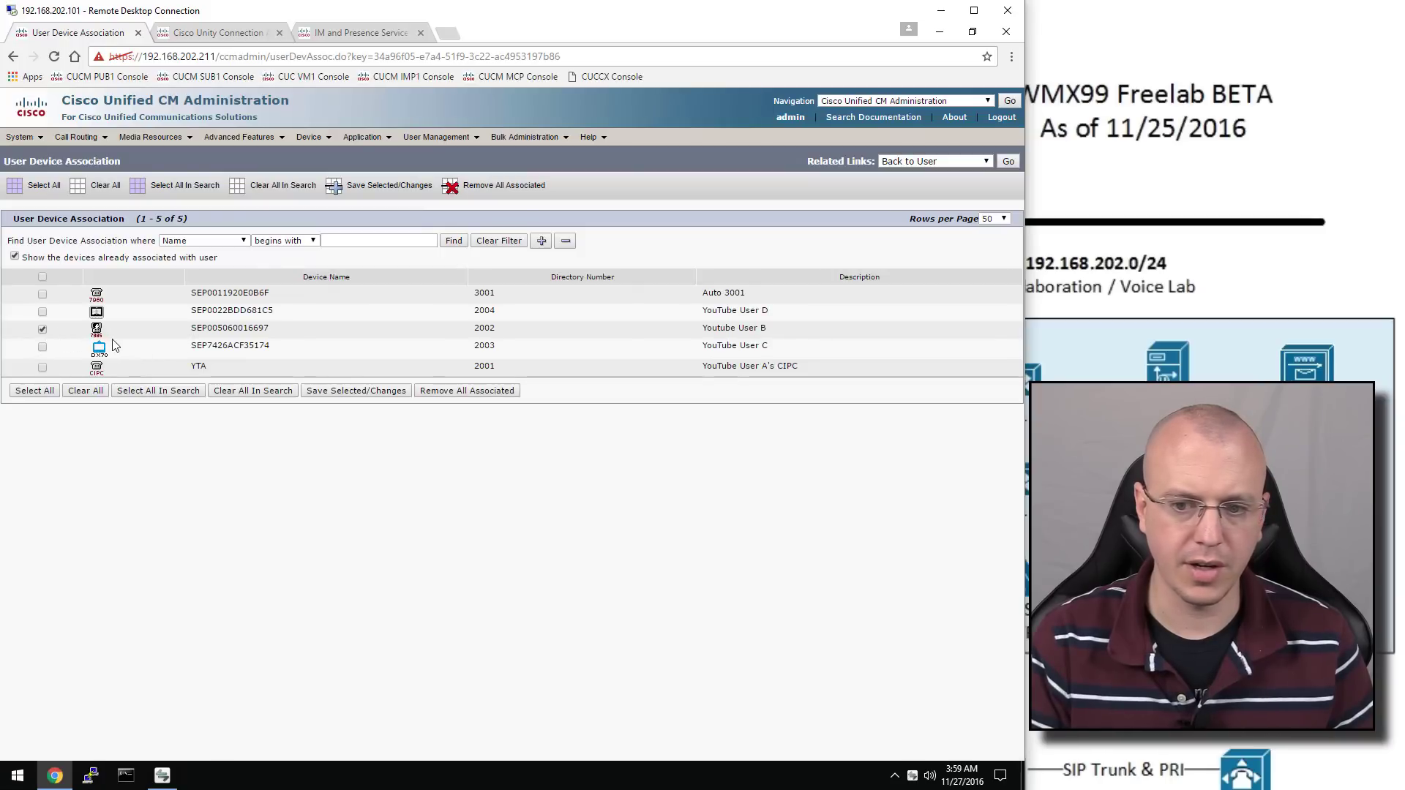
{"action": "left_click", "coordinate": [327, 391]}
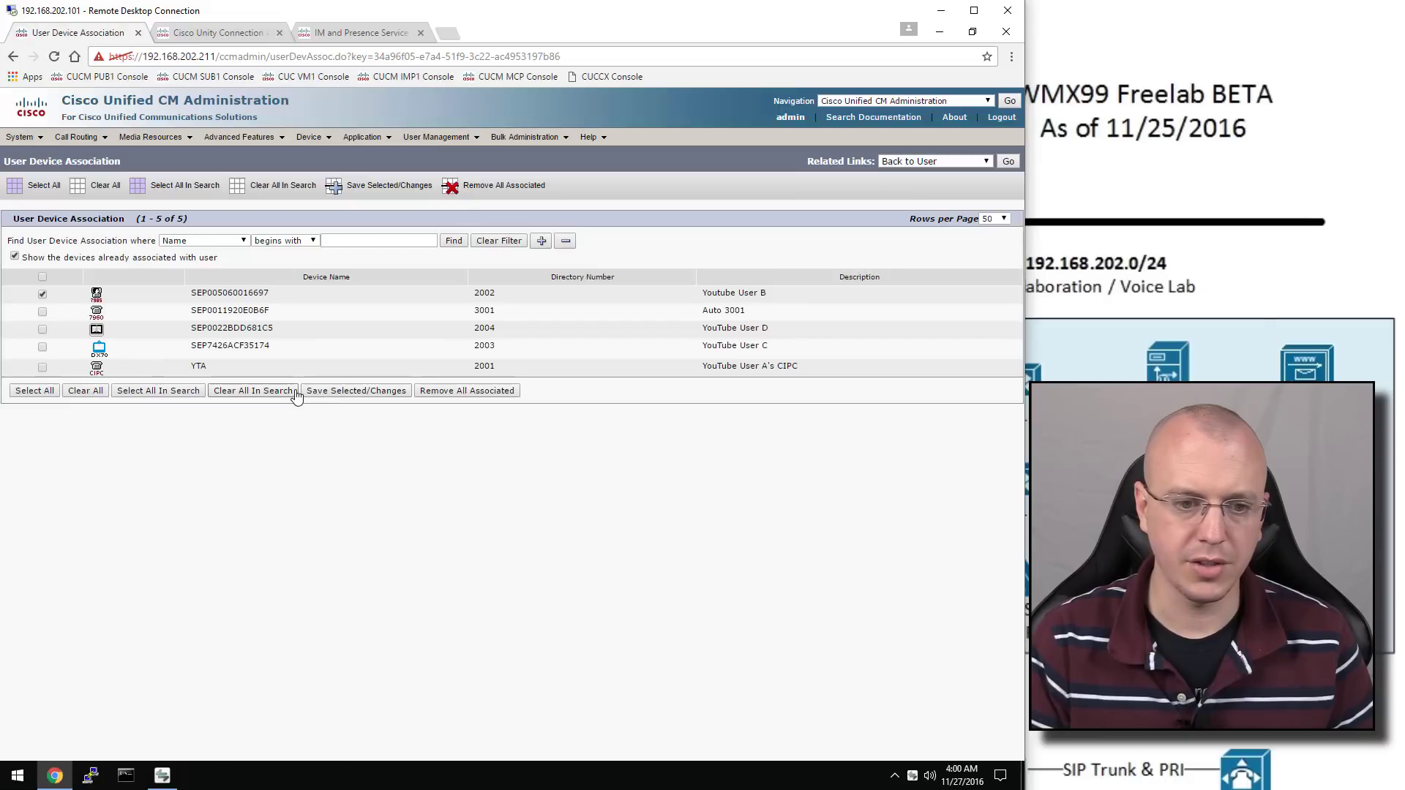
{"action": "left_click", "coordinate": [1013, 161]}
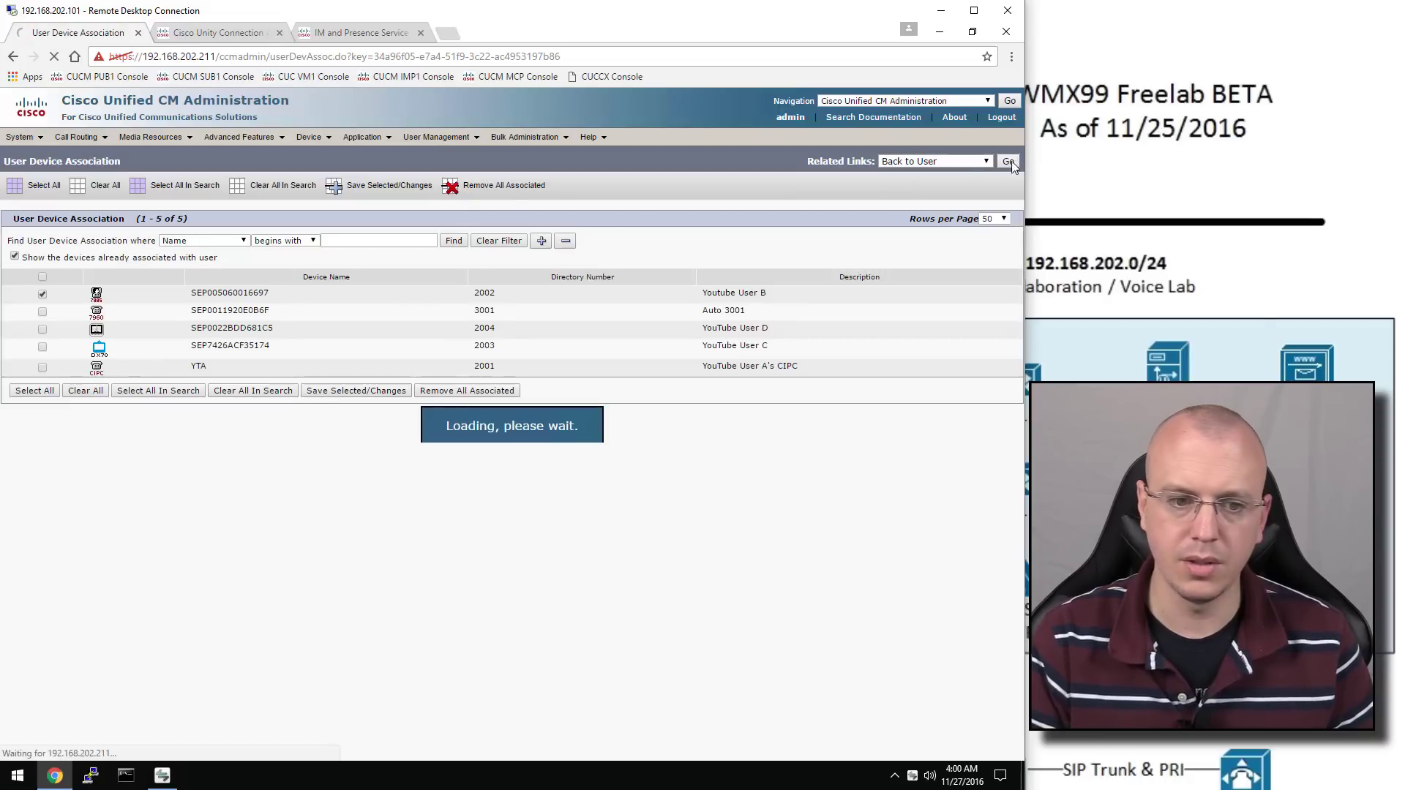
{"action": "left_click", "coordinate": [26, 185]}
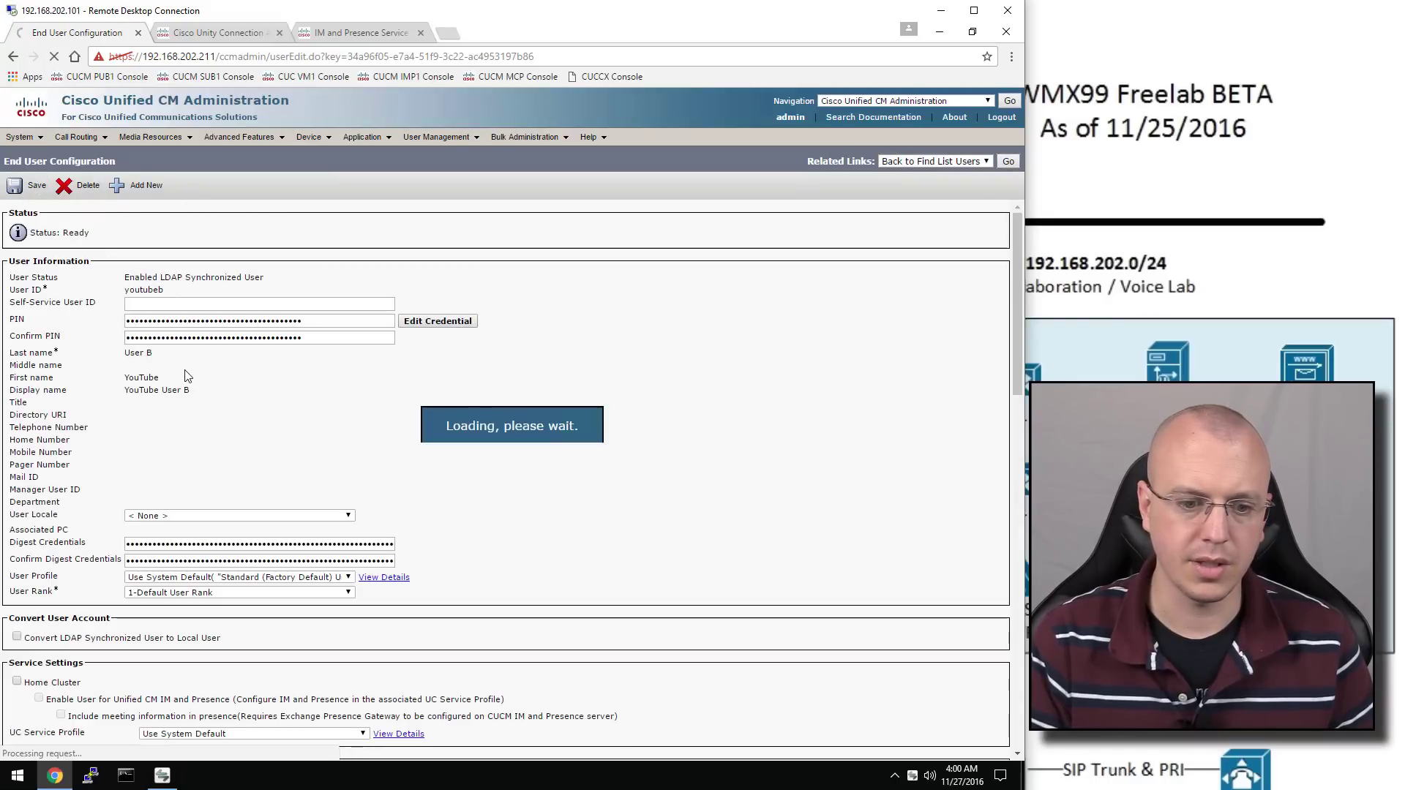
Make 2002 User B's primary extension and return to the end-user list
{"action": "scroll", "coordinate": [197, 380], "scroll_direction": "down", "scroll_amount": 5}
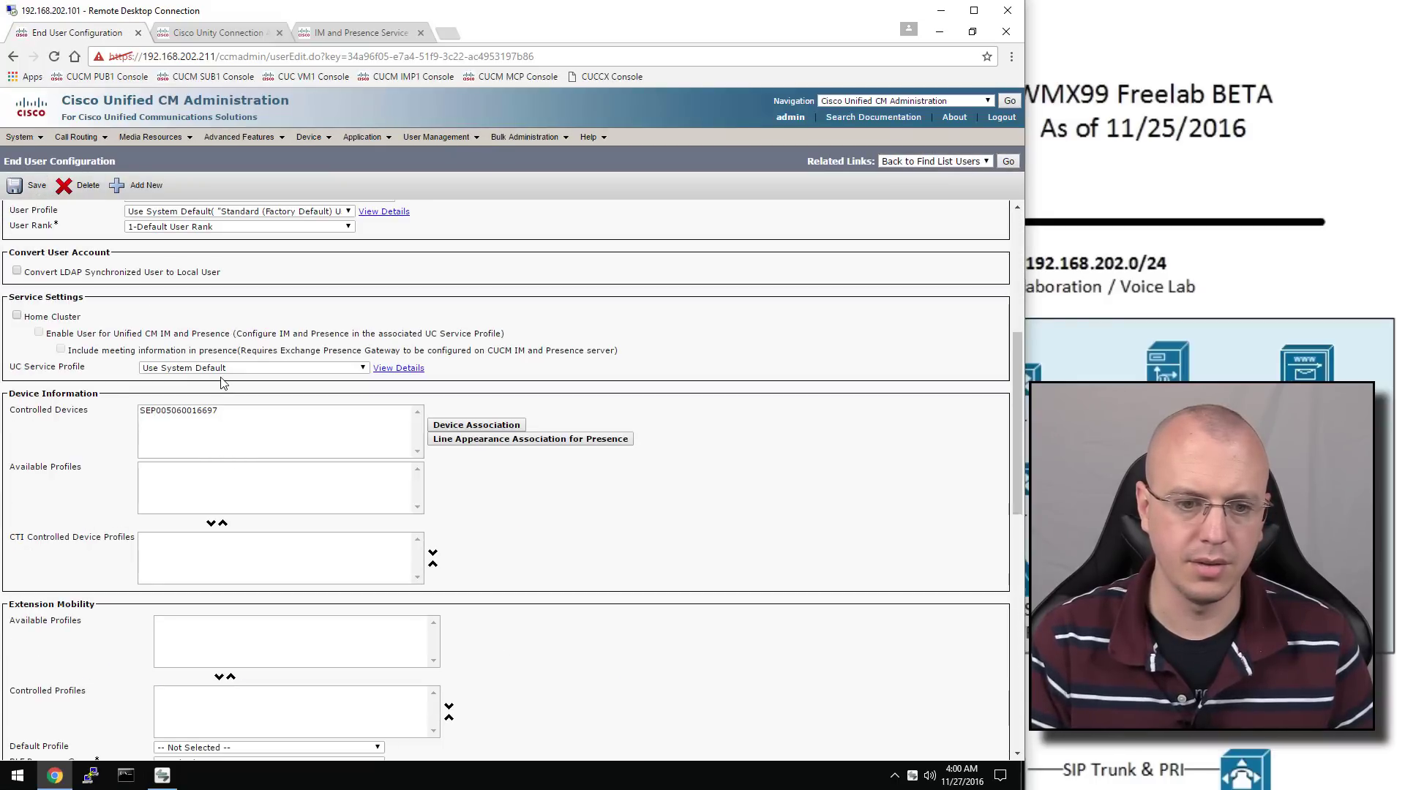
{"action": "scroll", "coordinate": [224, 379], "scroll_direction": "down", "scroll_amount": 4}
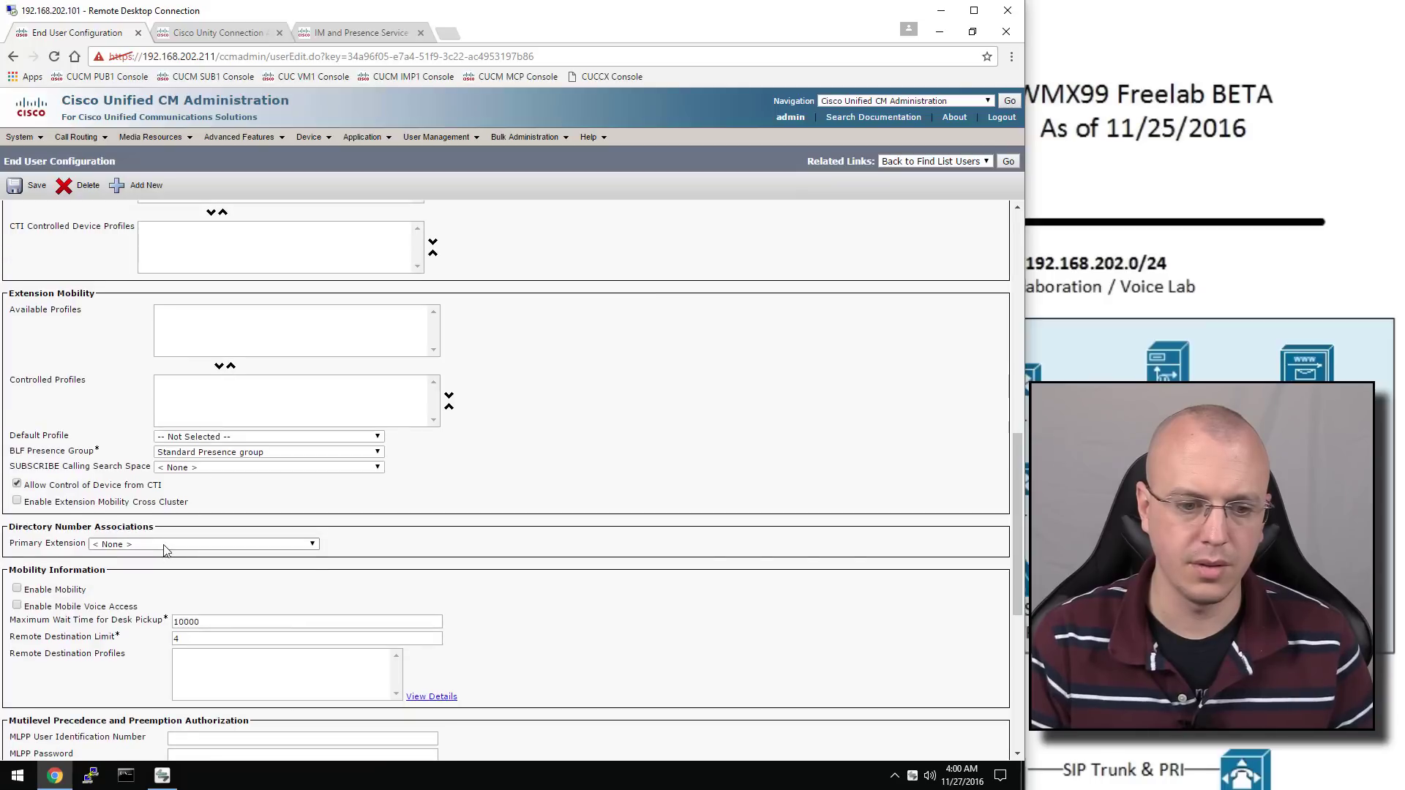
{"action": "left_click", "coordinate": [164, 545]}
{"action": "left_click", "coordinate": [165, 565]}
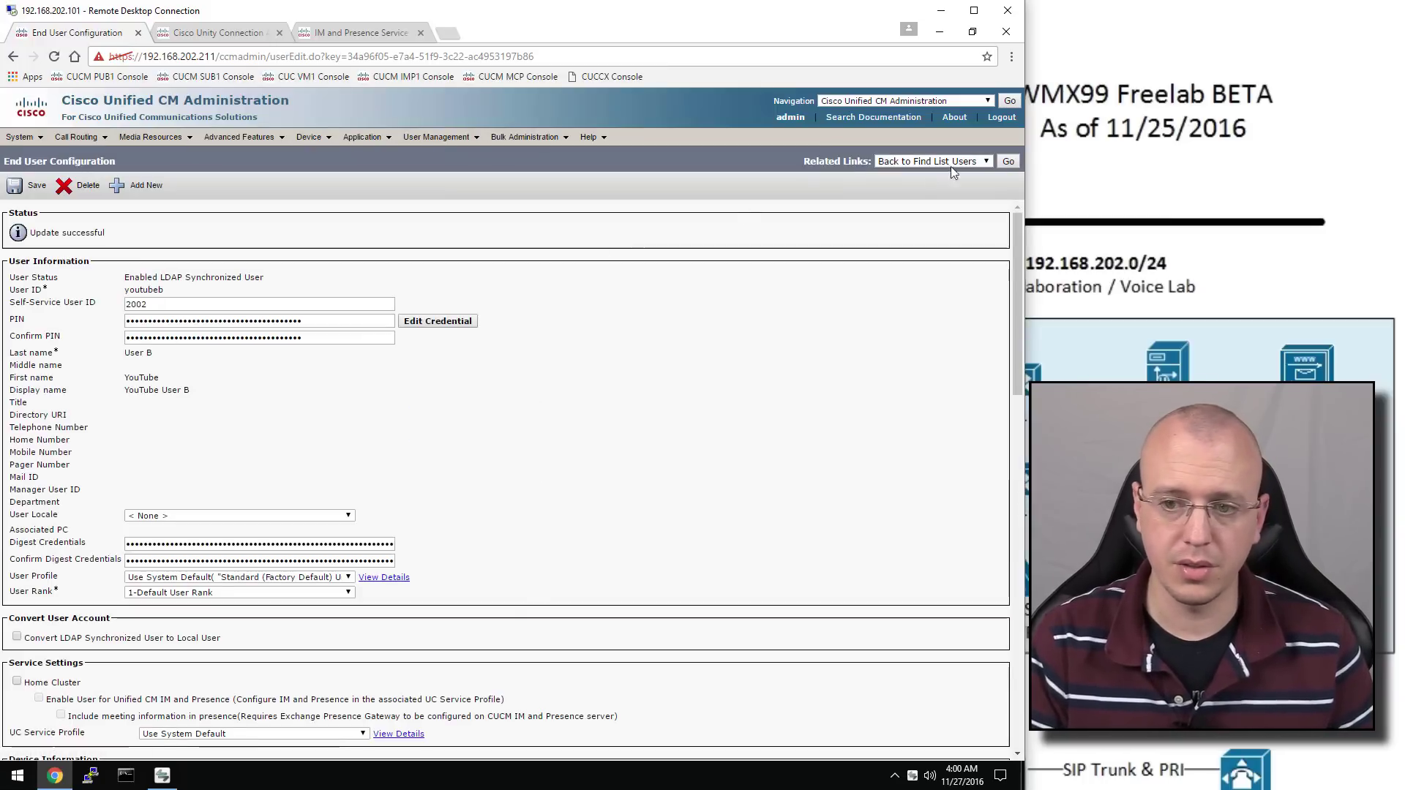
{"action": "left_click", "coordinate": [1010, 162]}
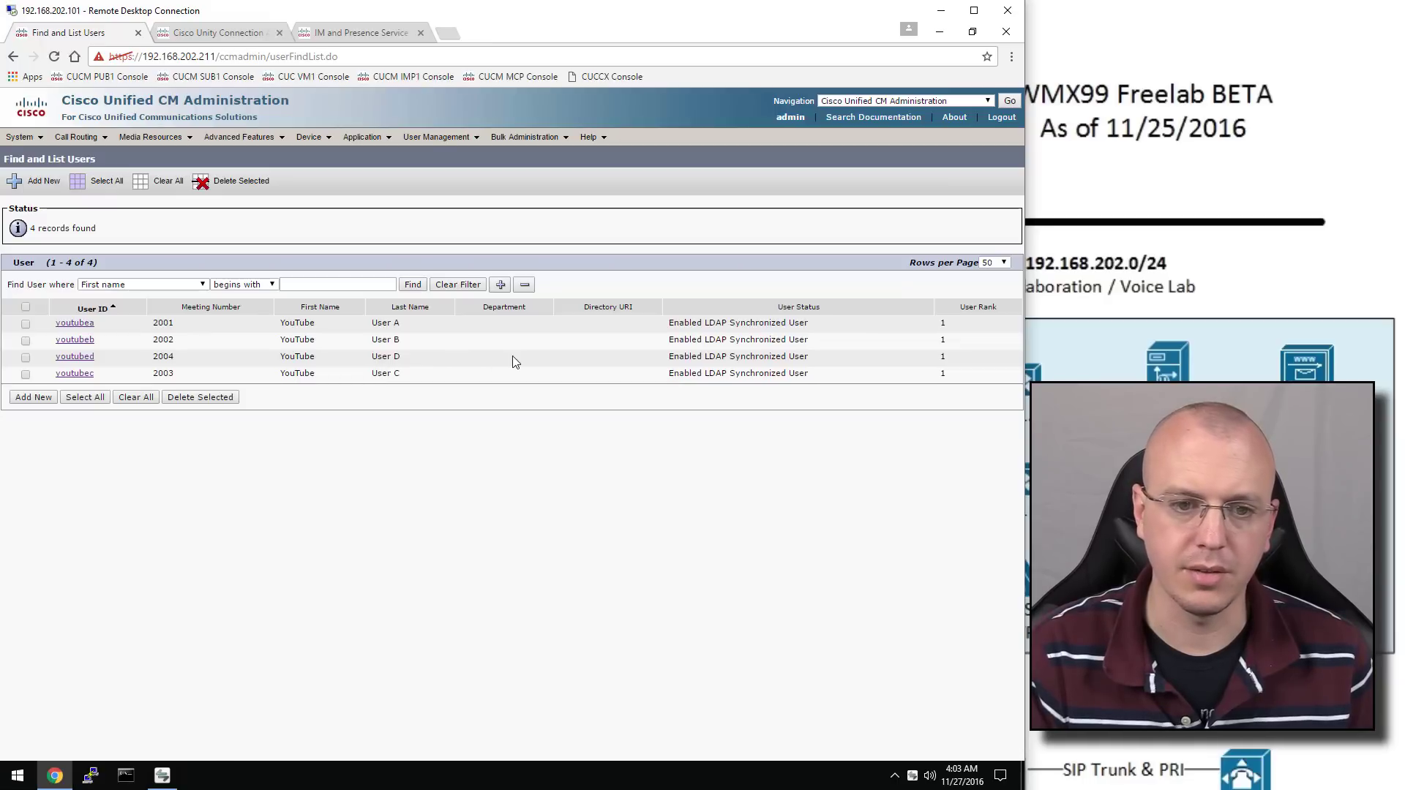
Find and import all four Unified CM users into Unity Connection, then minimise Chrome
{"action": "left_click", "coordinate": [242, 33]}
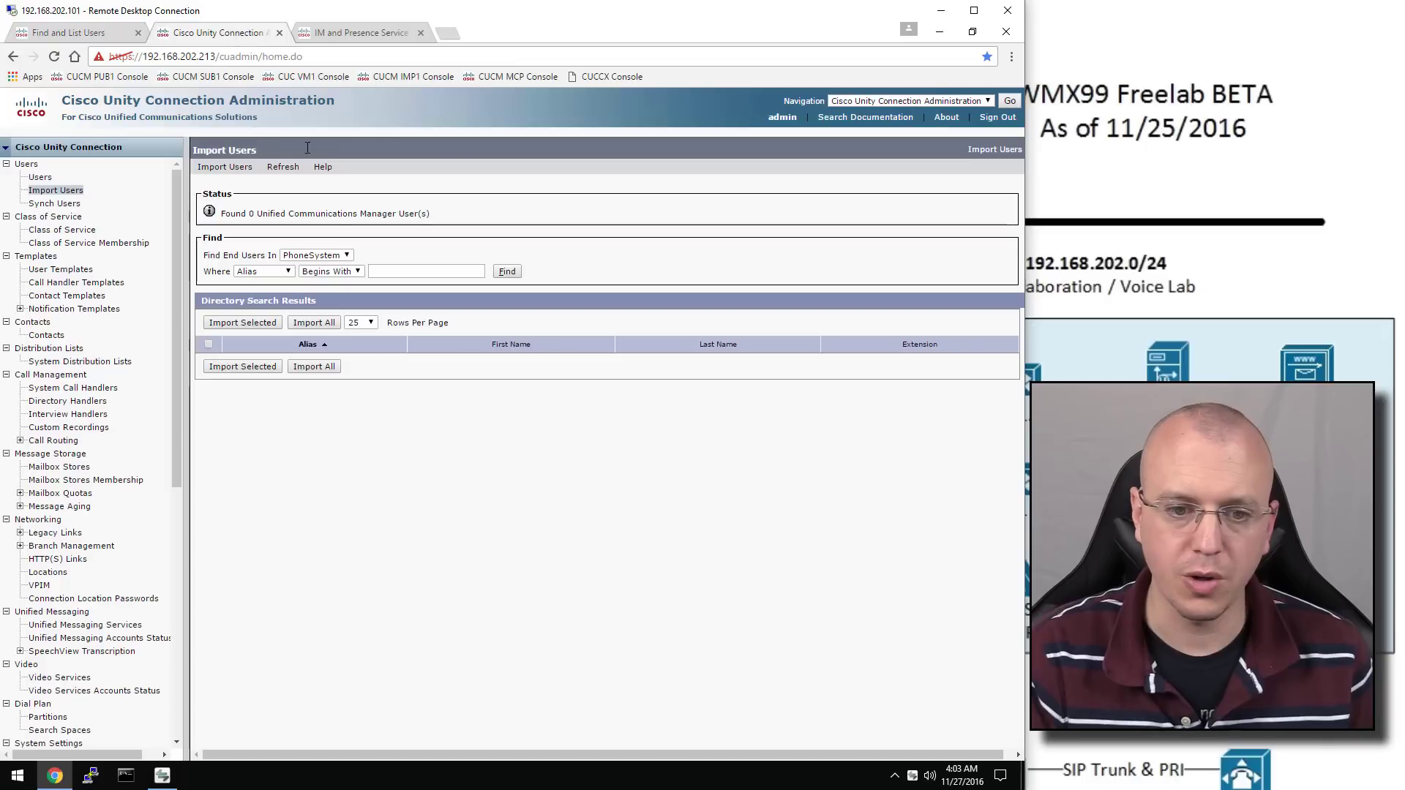
{"action": "left_click", "coordinate": [507, 273]}
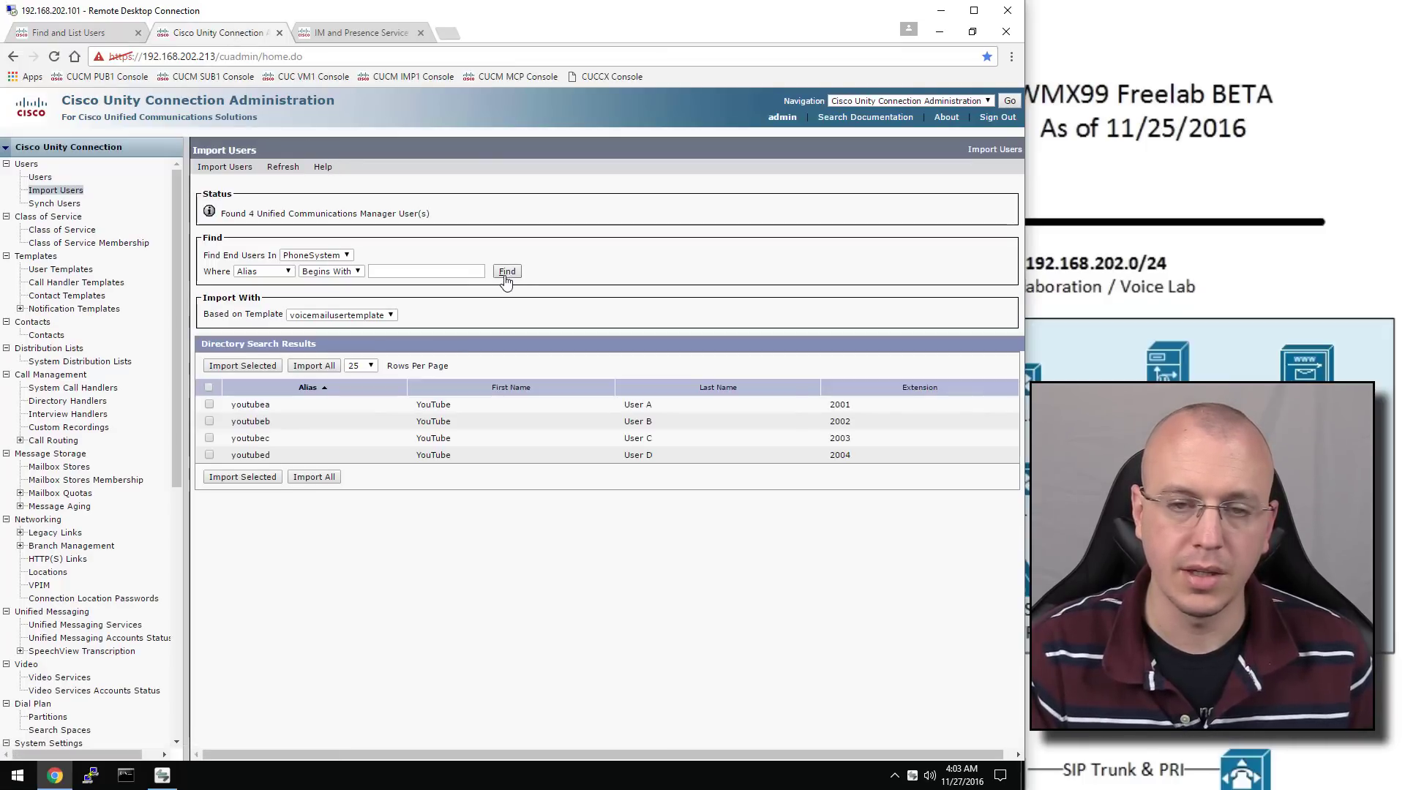
{"action": "left_click", "coordinate": [209, 388]}
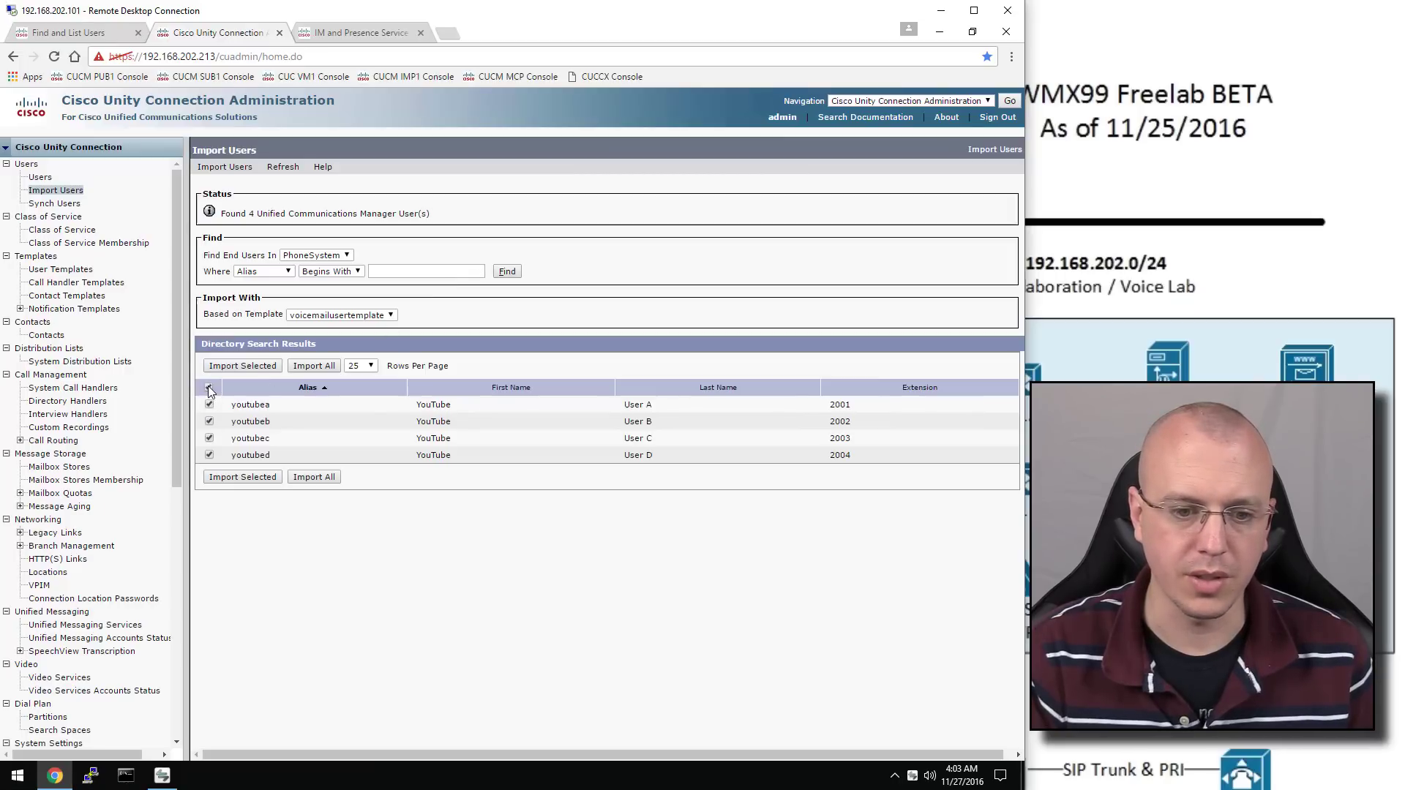
{"action": "left_click", "coordinate": [253, 479]}
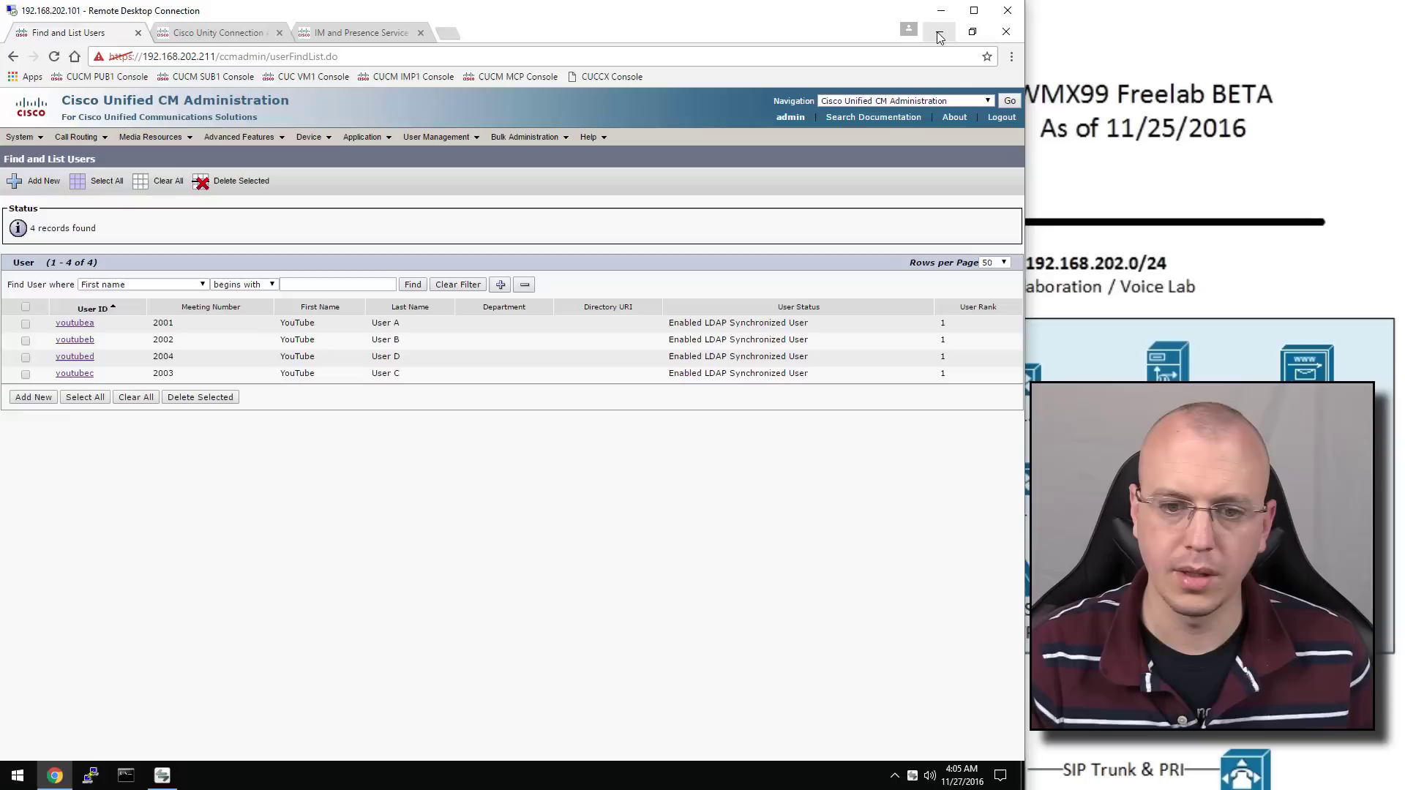
{"action": "left_click", "coordinate": [937, 37]}
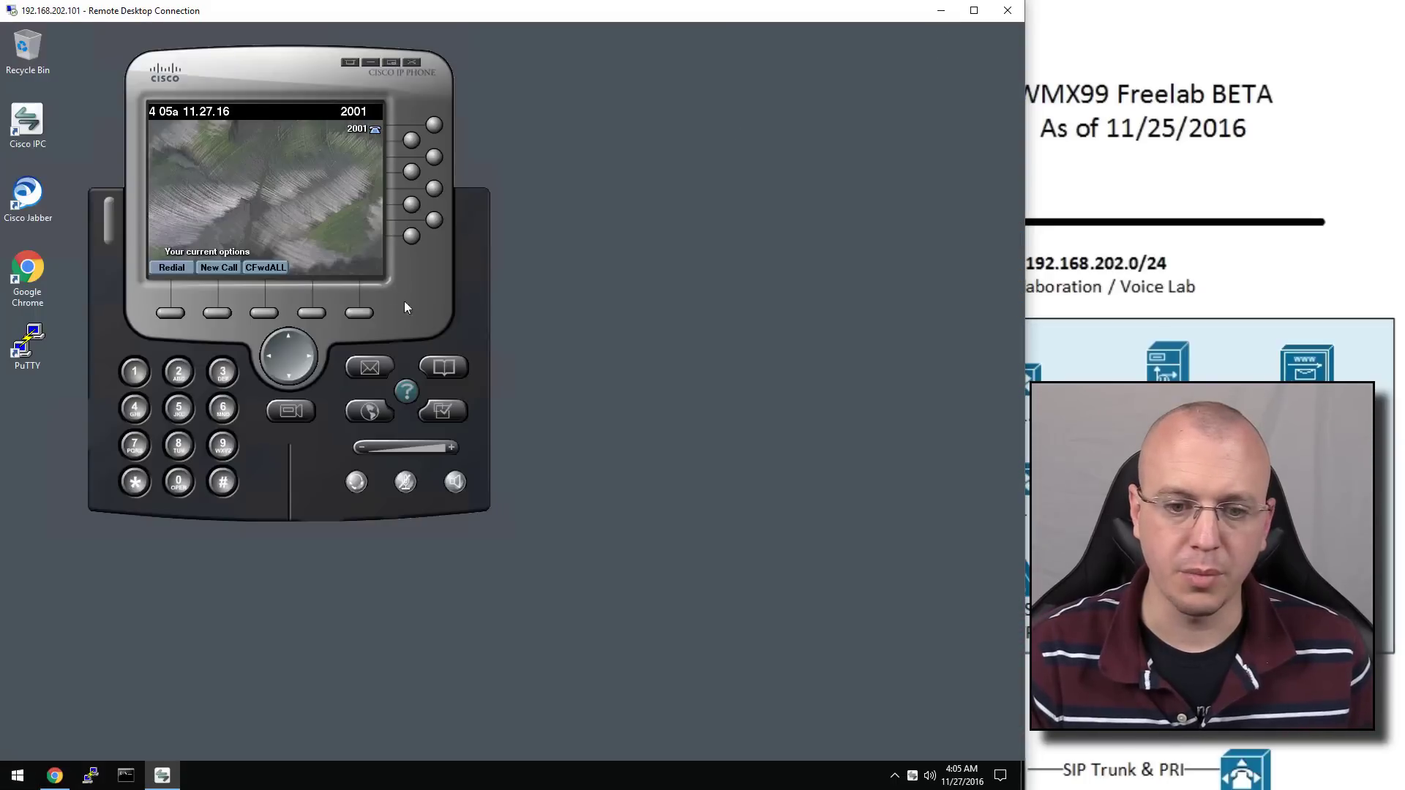
From extension 2001, dial voicemail 7000 with the Messages button, listen, then end the call
{"action": "left_click", "coordinate": [366, 371]}
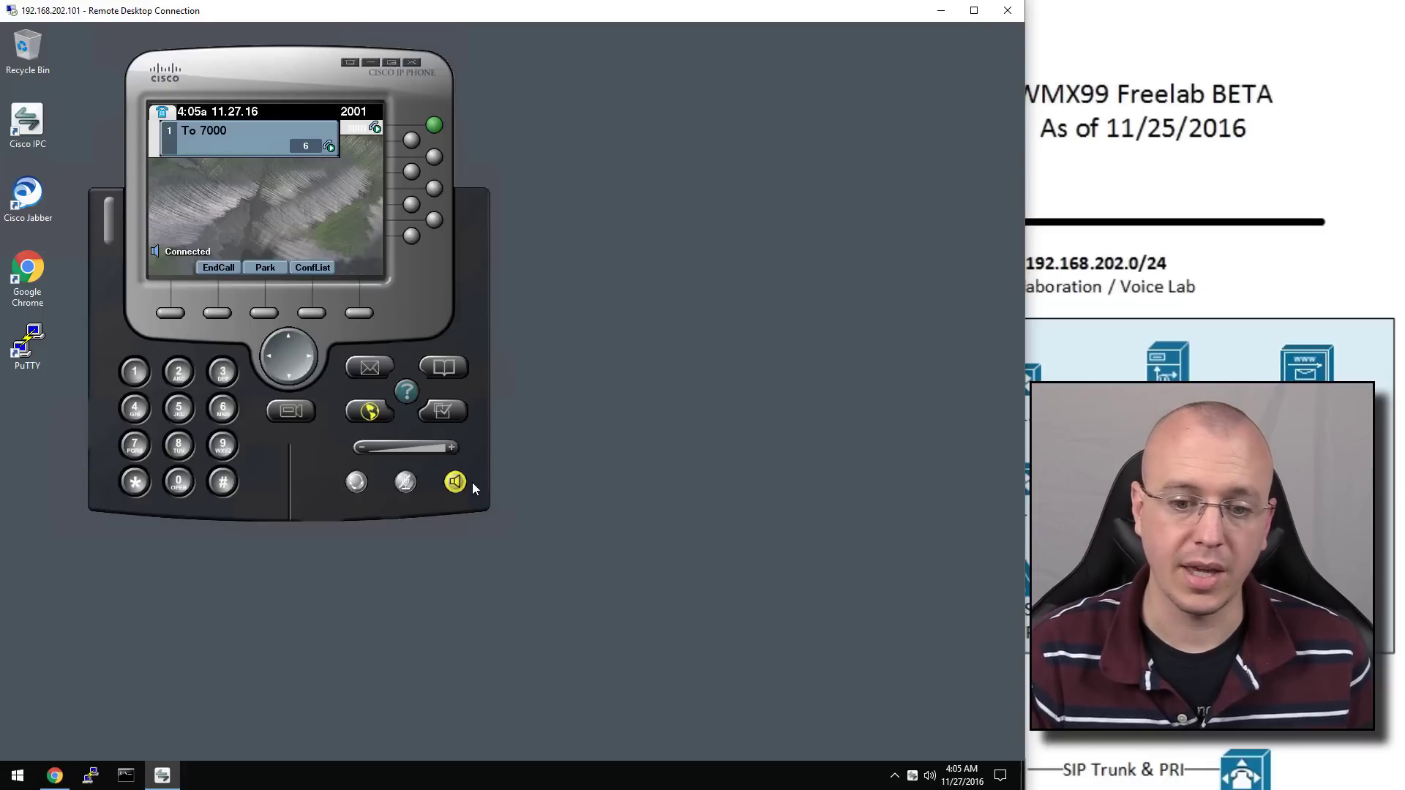
{"action": "left_click", "coordinate": [223, 314]}
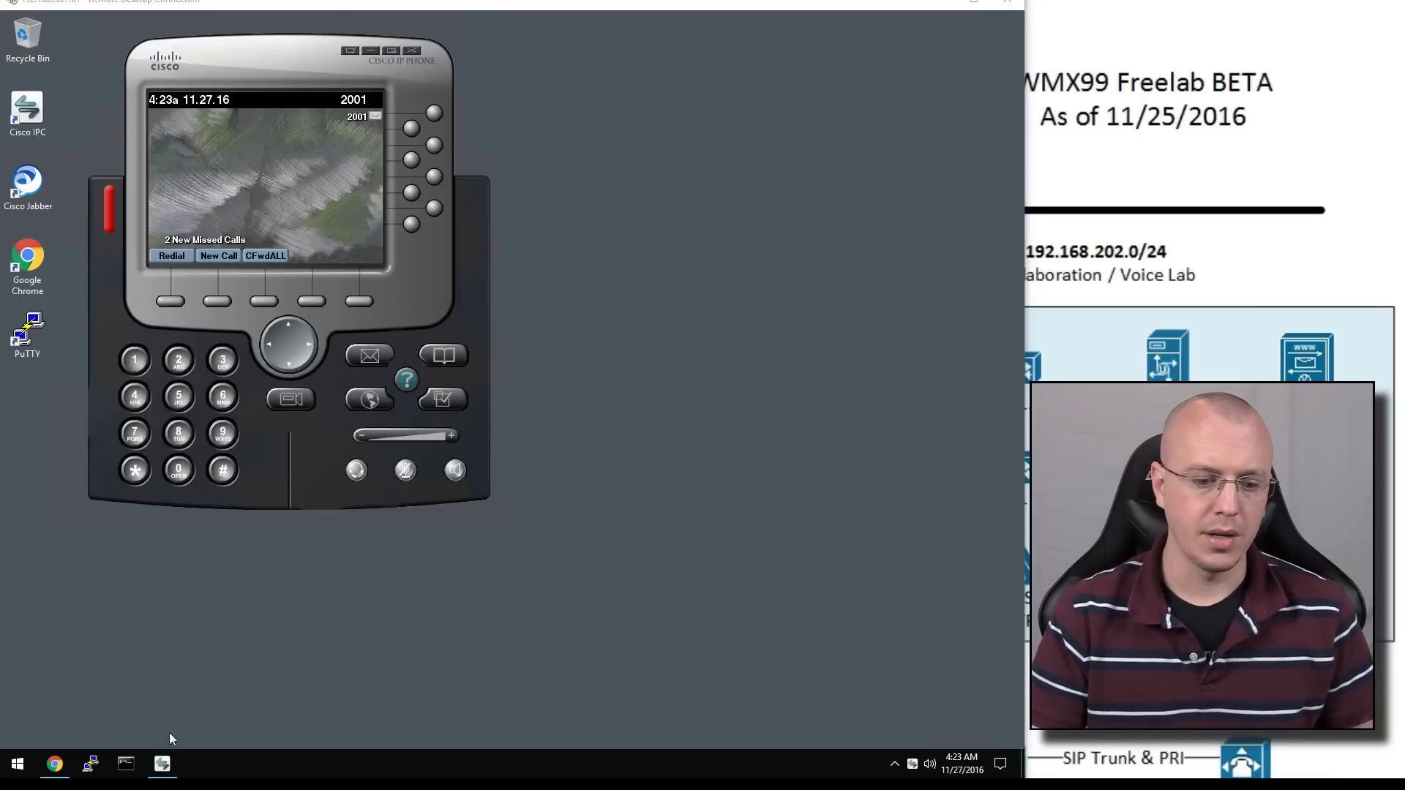
Back in the browser, add a new trunk under Device > Trunk with type SIP Trunk and continue
{"action": "left_click", "coordinate": [56, 764]}
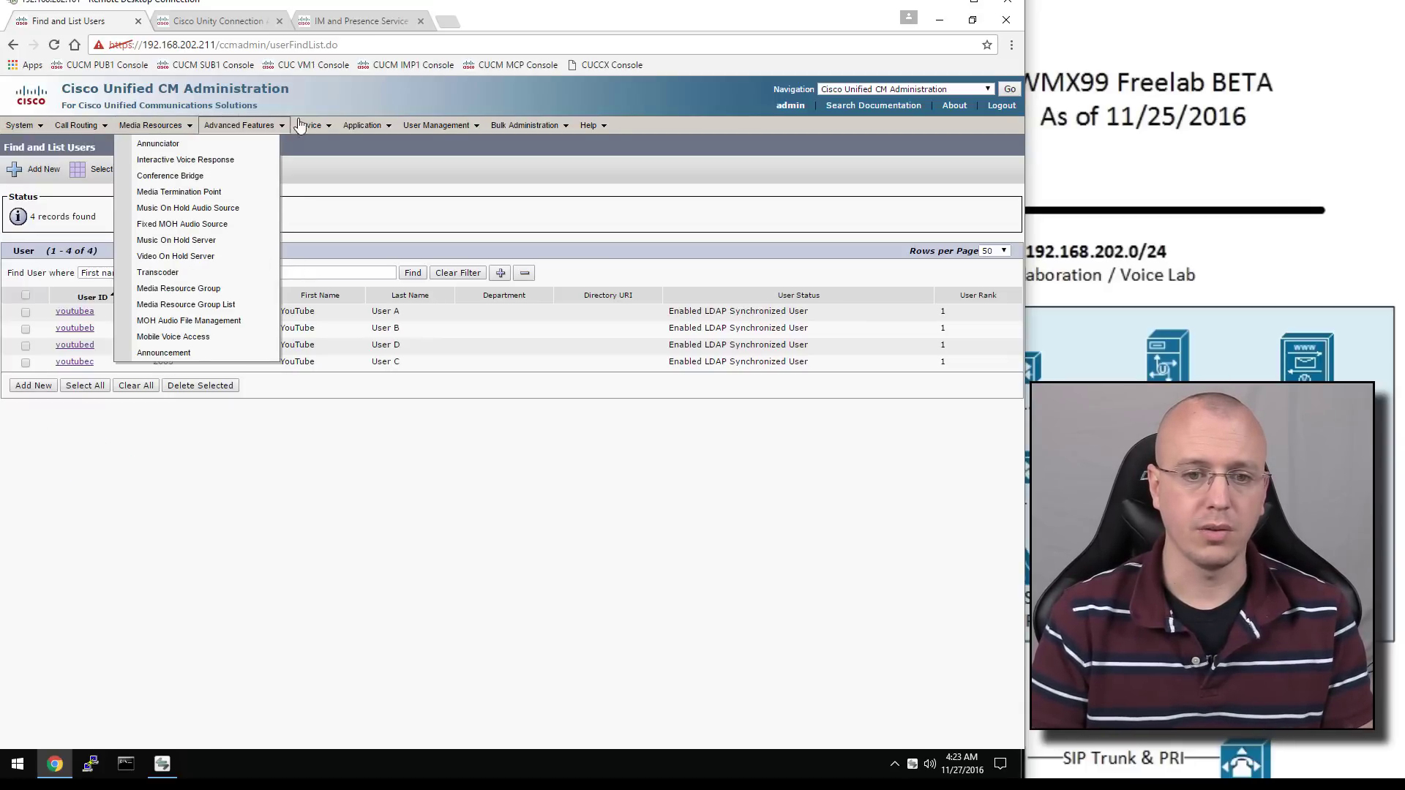
{"action": "mouse_move", "coordinate": [303, 126]}
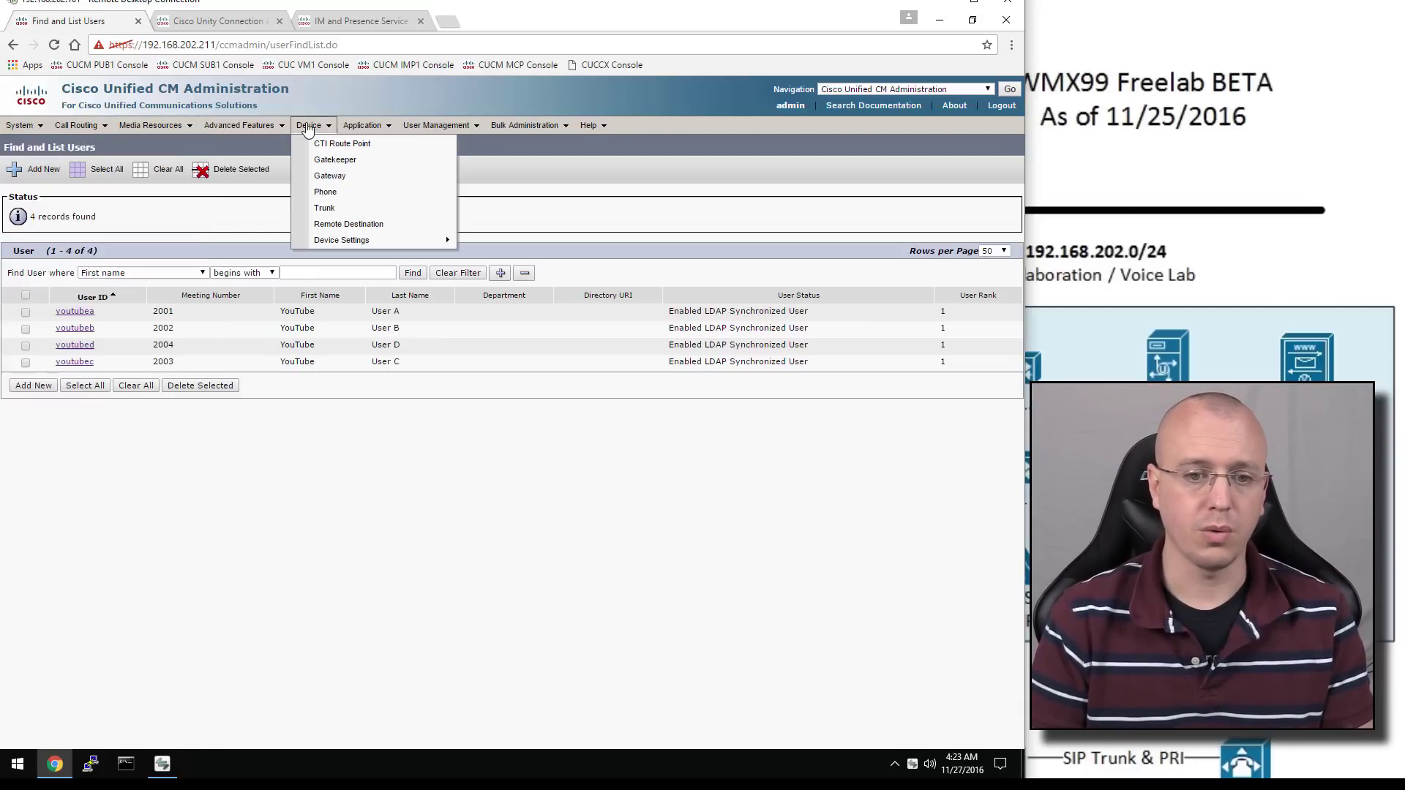
{"action": "left_click", "coordinate": [346, 213]}
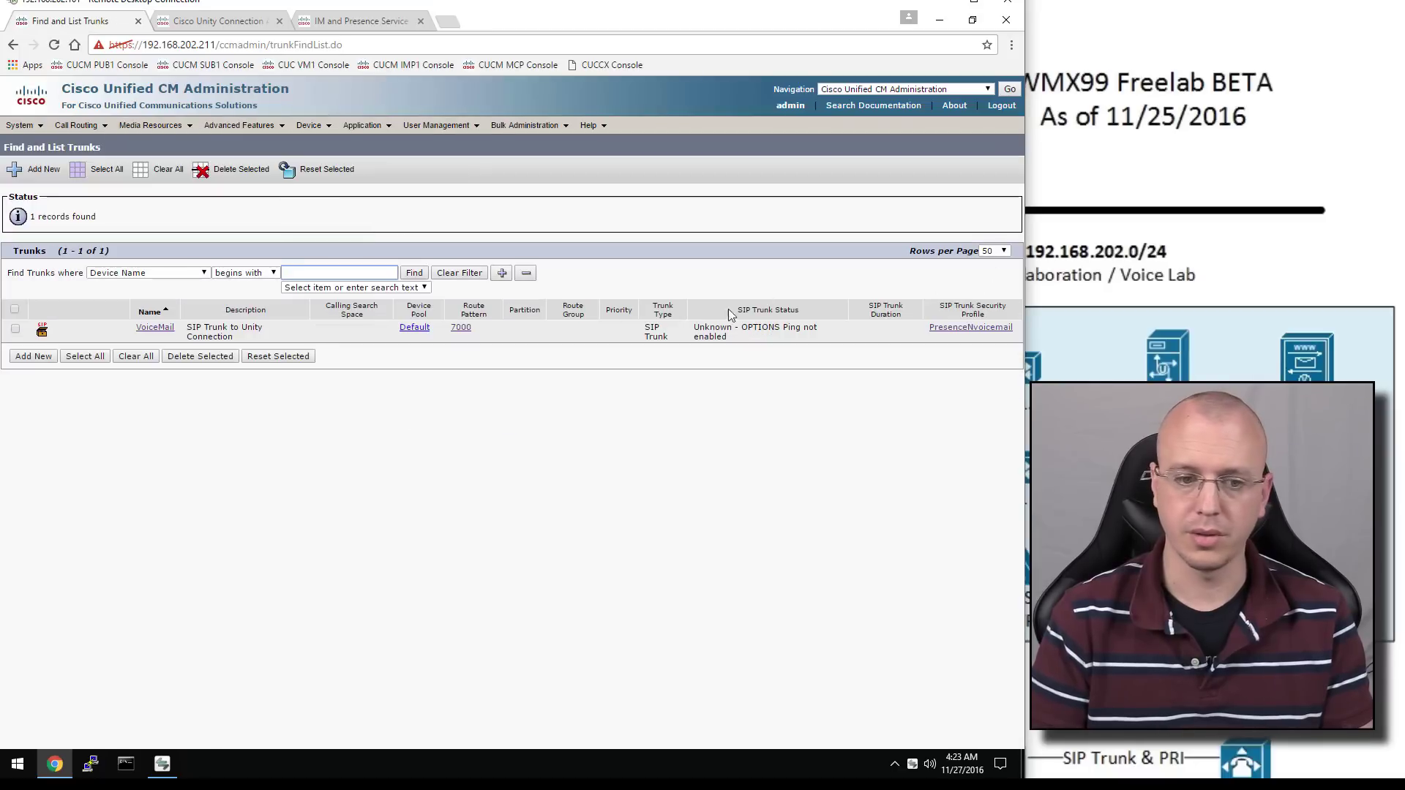
{"action": "left_click", "coordinate": [46, 359]}
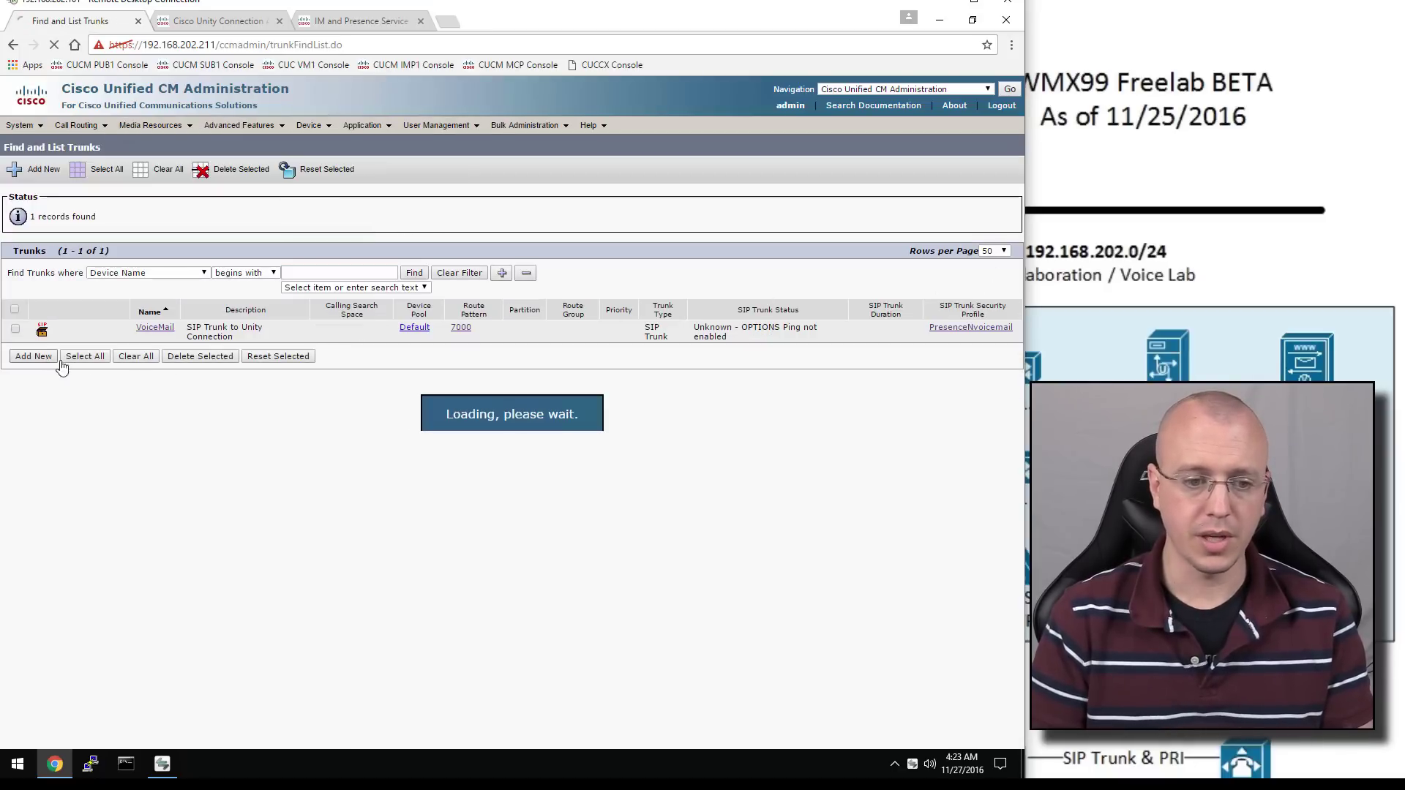
{"action": "key", "text": "alt+Down"}
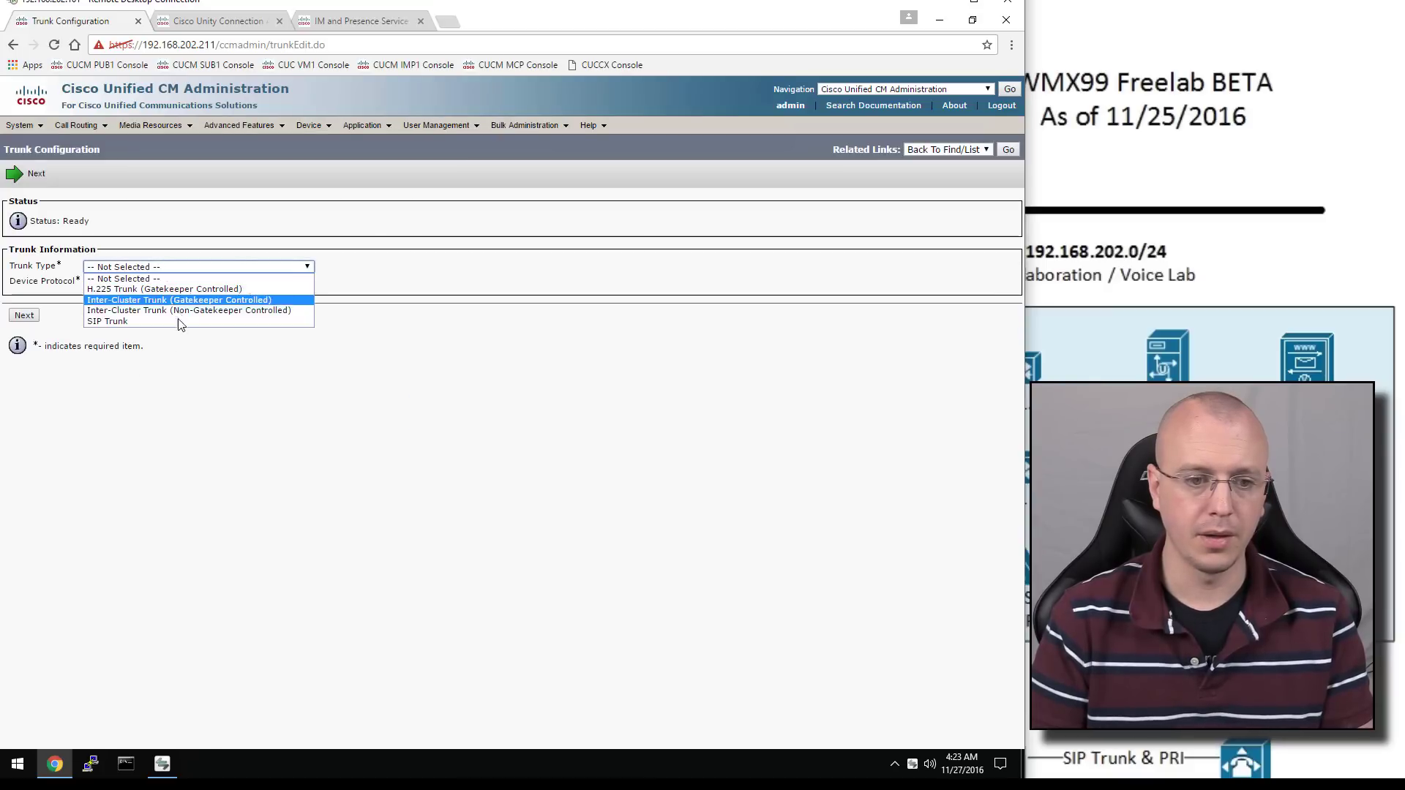
{"action": "left_click", "coordinate": [180, 325]}
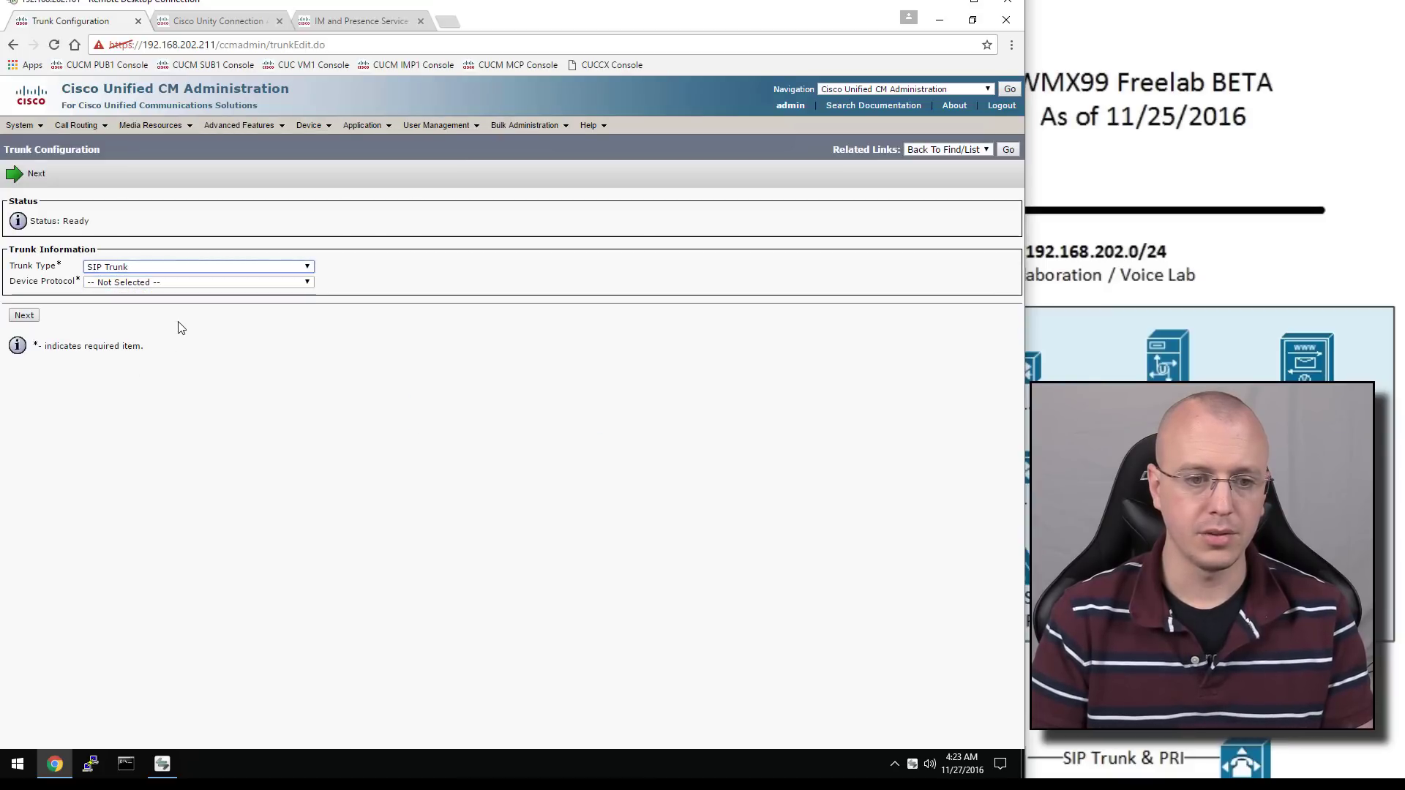
{"action": "left_click", "coordinate": [29, 333]}
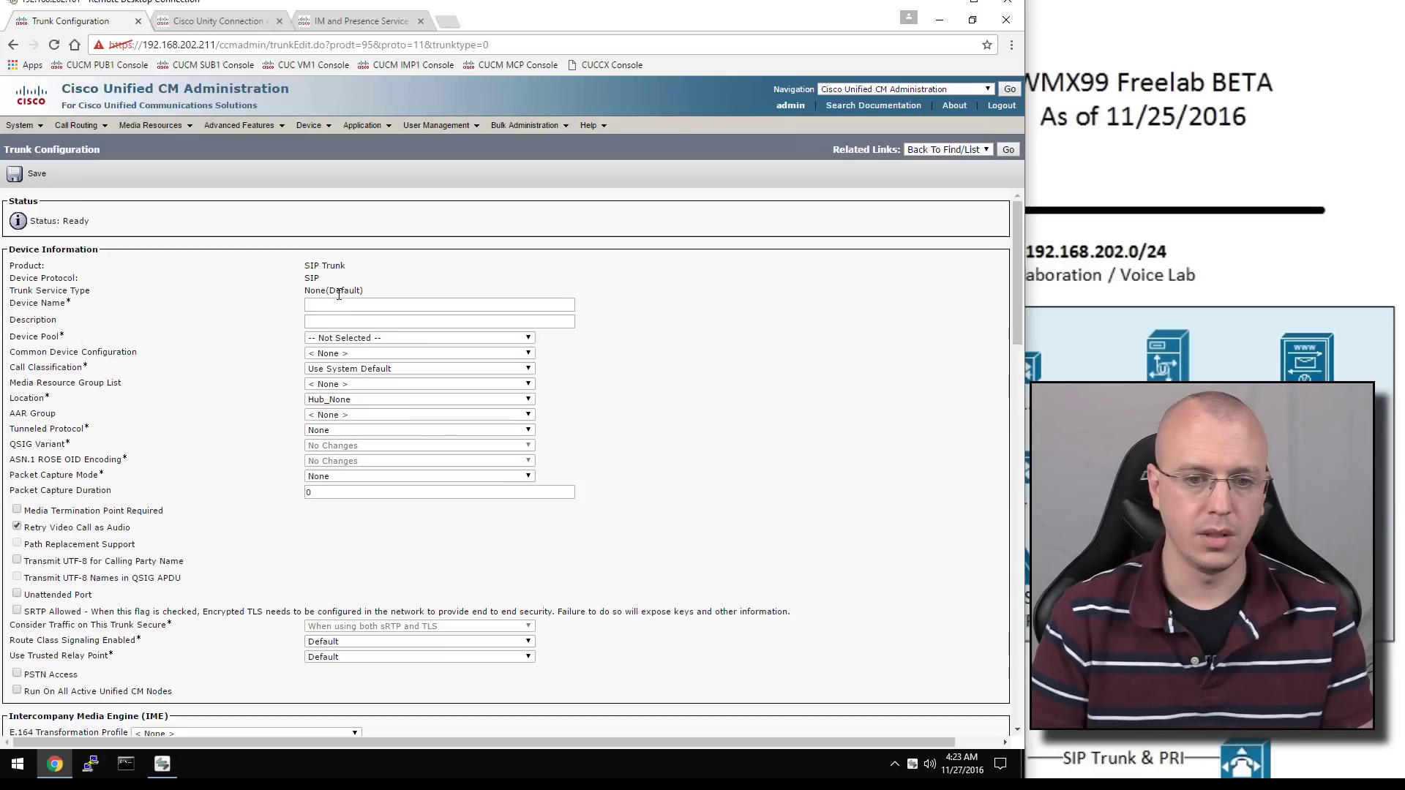
Name the trunk 'Presence', describe it as 'Trunk for CIMP', and assign the Default device pool
{"action": "left_click", "coordinate": [342, 303]}
{"action": "type", "text": "Prese"}
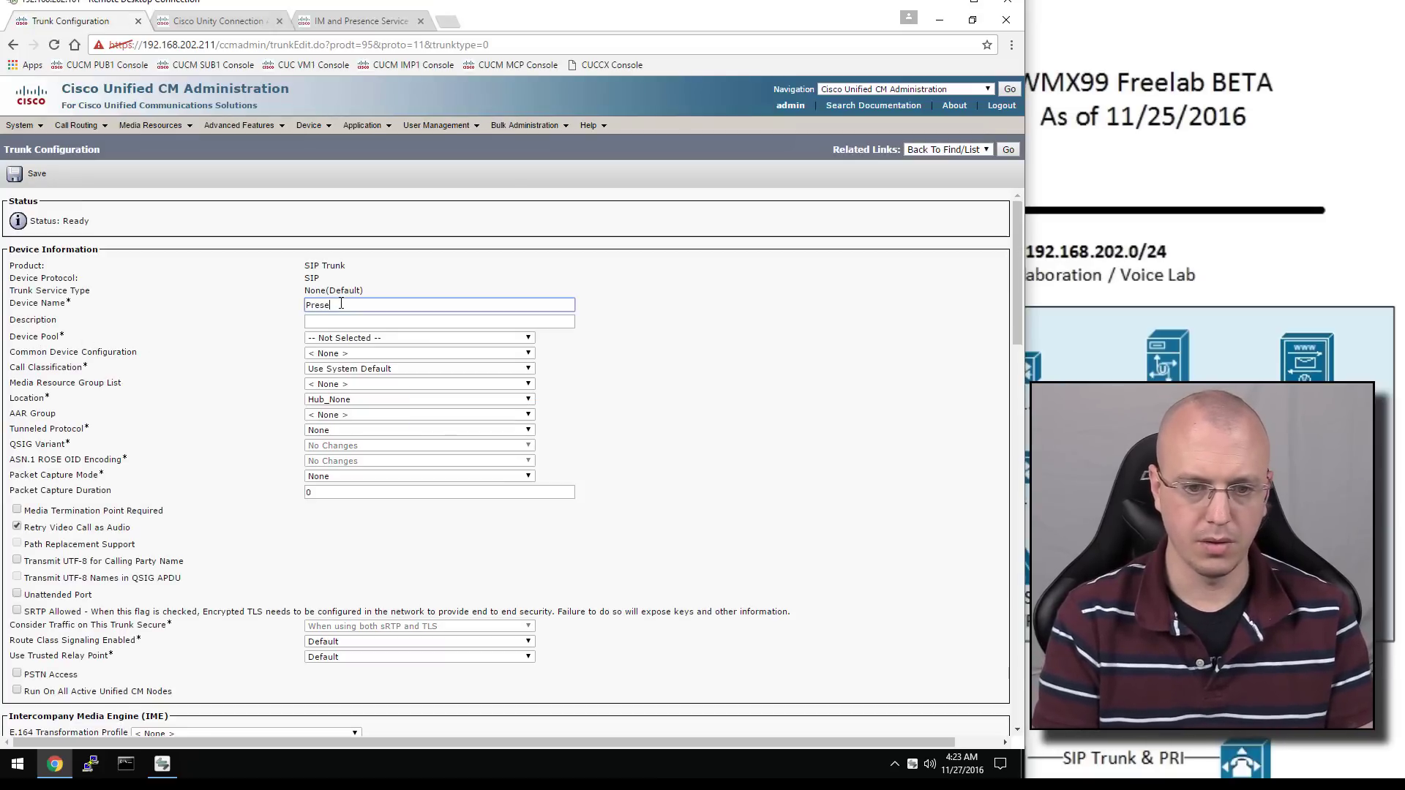
{"action": "type", "text": "nce"}
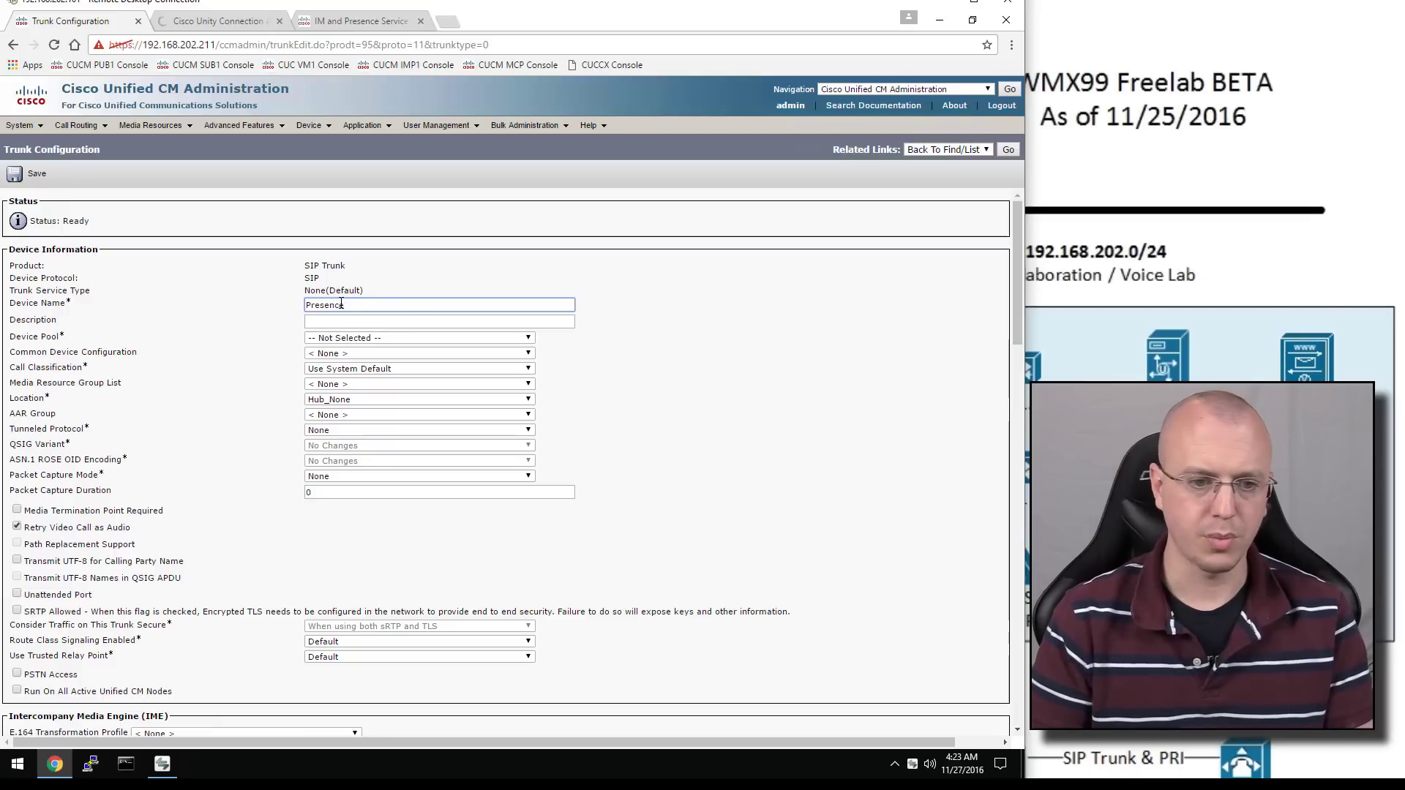
{"action": "left_click", "coordinate": [402, 320]}
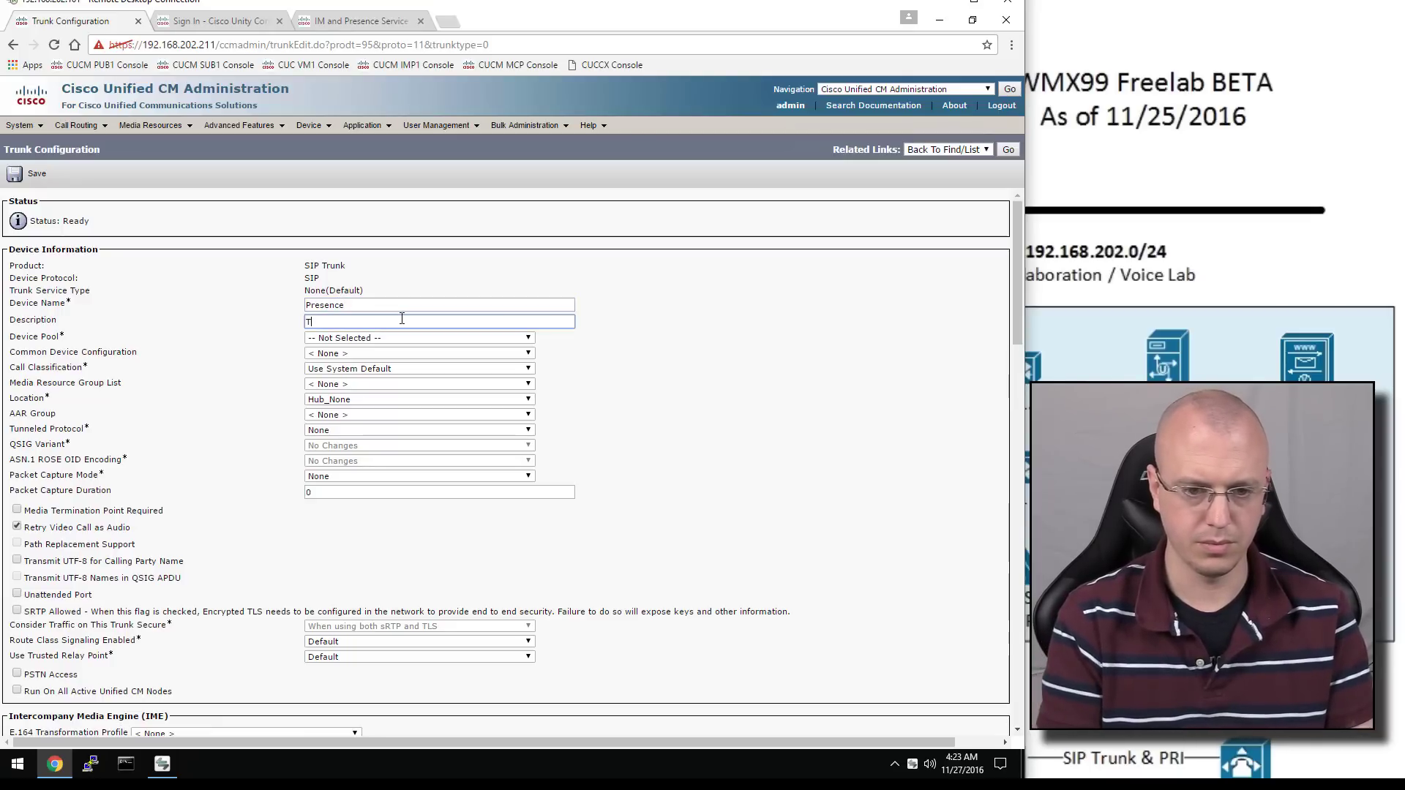
{"action": "type", "text": "Trunk for CI"}
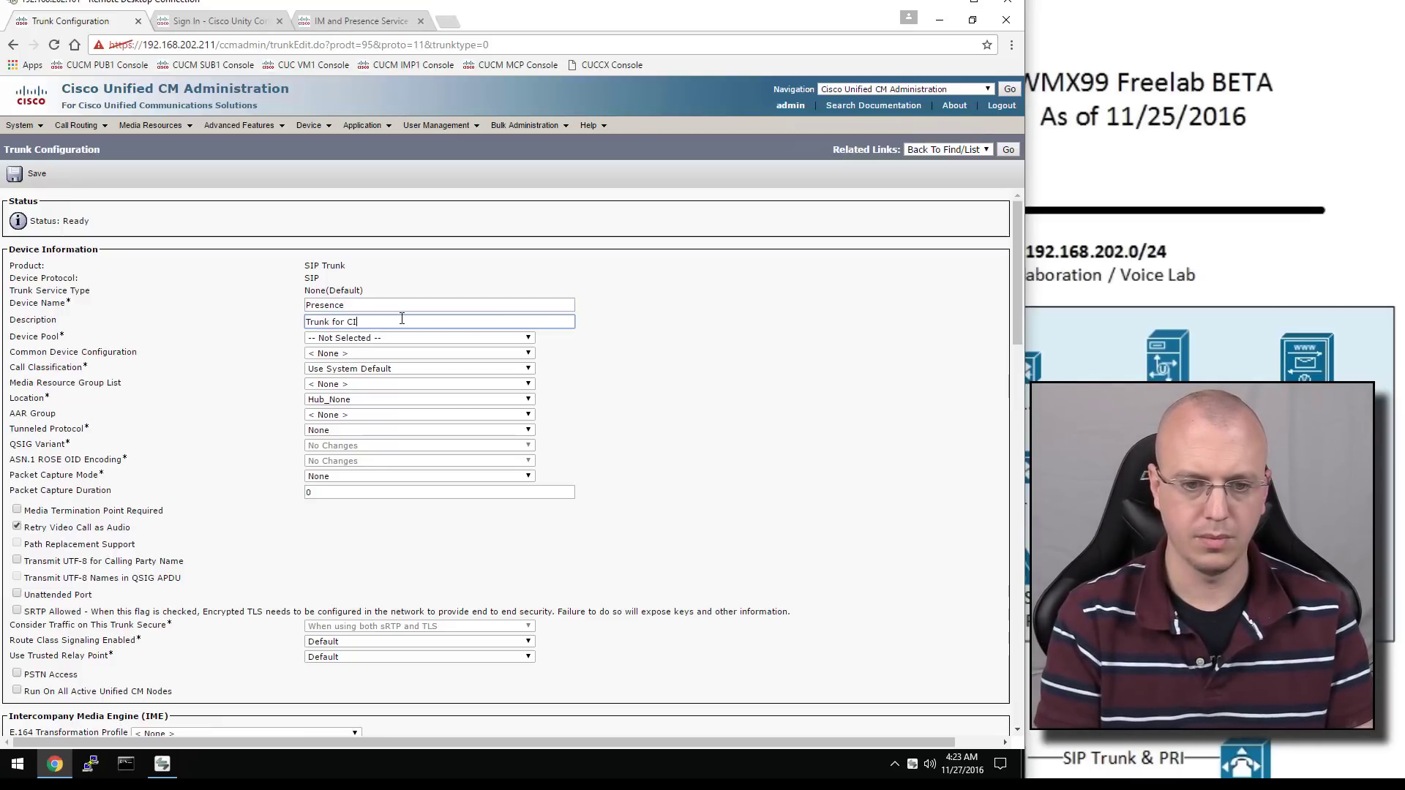
{"action": "type", "text": "MP"}
{"action": "left_click", "coordinate": [390, 339]}
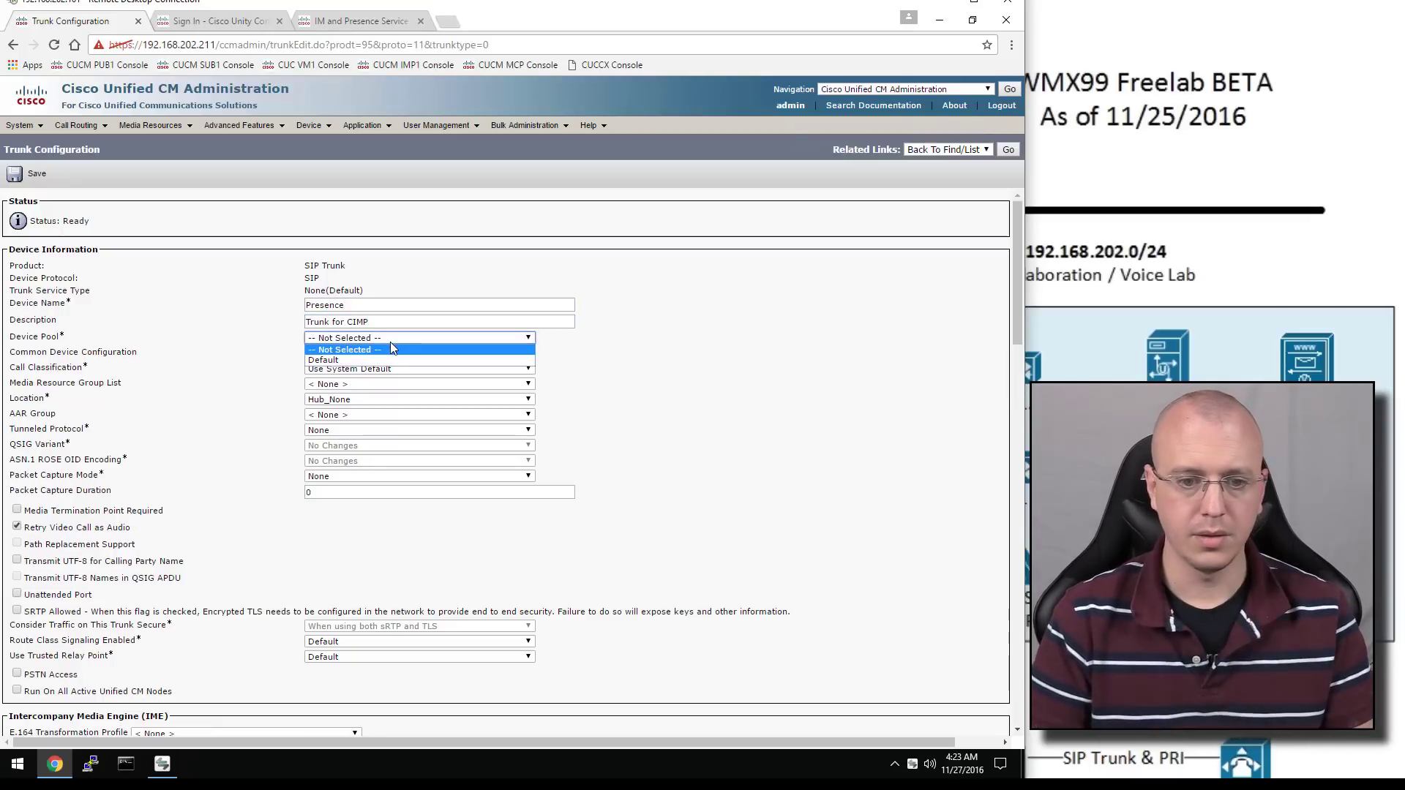
{"action": "left_click", "coordinate": [384, 360]}
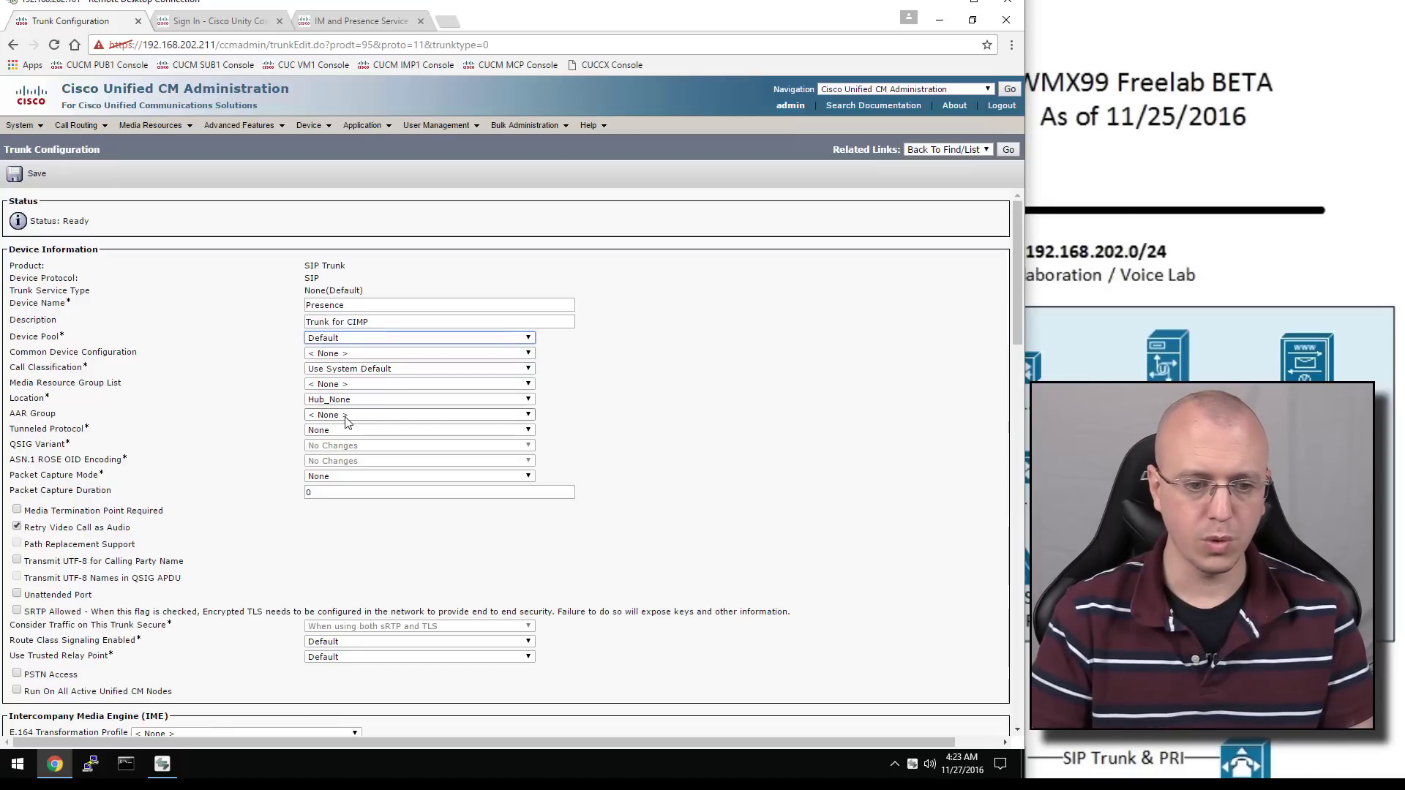
Set the SIP Trunk Security Profile to PresenceNvoicemail and the SIP Profile to Standard SIP Profile
{"action": "scroll", "coordinate": [347, 423], "scroll_direction": "down", "scroll_amount": 3}
{"action": "scroll", "coordinate": [349, 427], "scroll_direction": "down", "scroll_amount": 3}
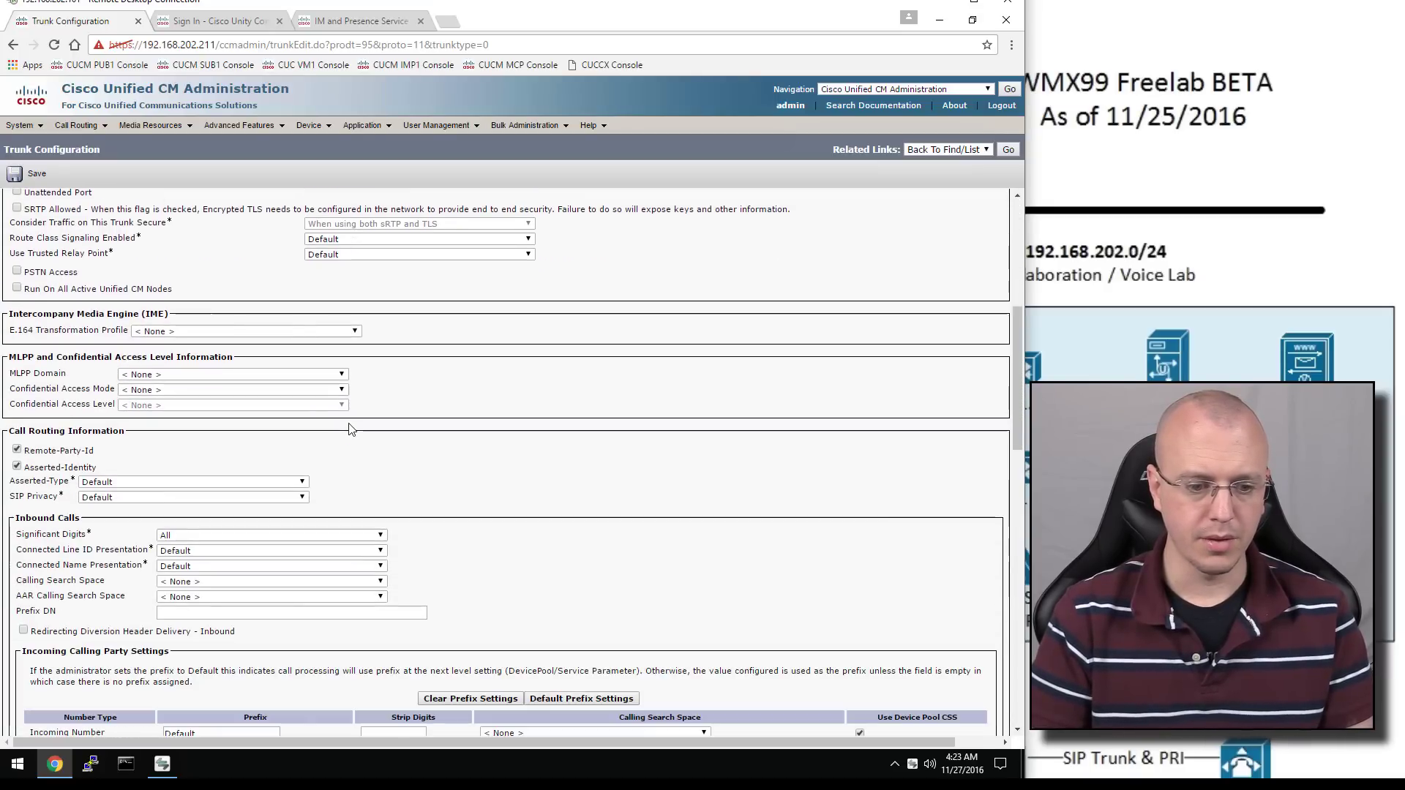
{"action": "scroll", "coordinate": [350, 430], "scroll_direction": "down", "scroll_amount": 3}
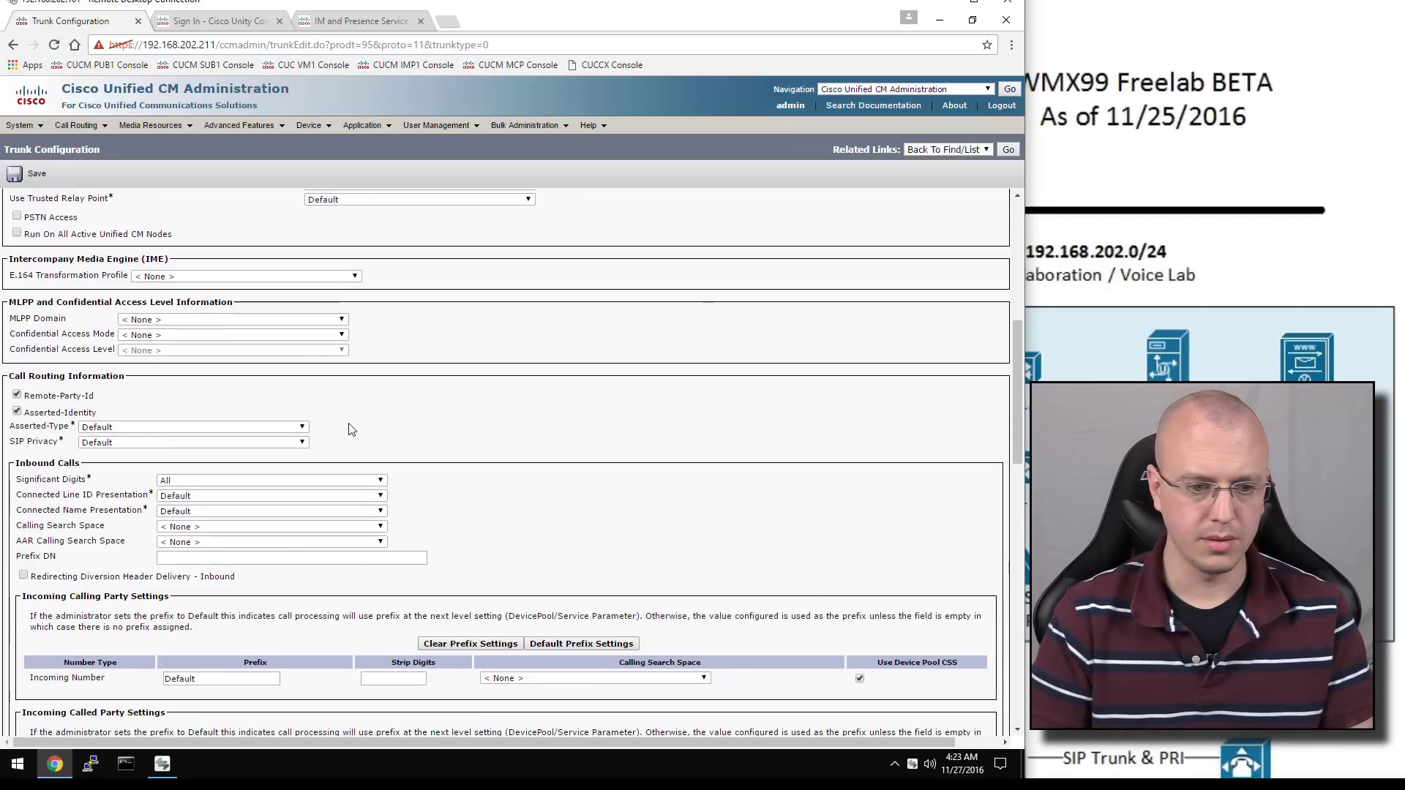
{"action": "scroll", "coordinate": [349, 429], "scroll_direction": "down", "scroll_amount": 3}
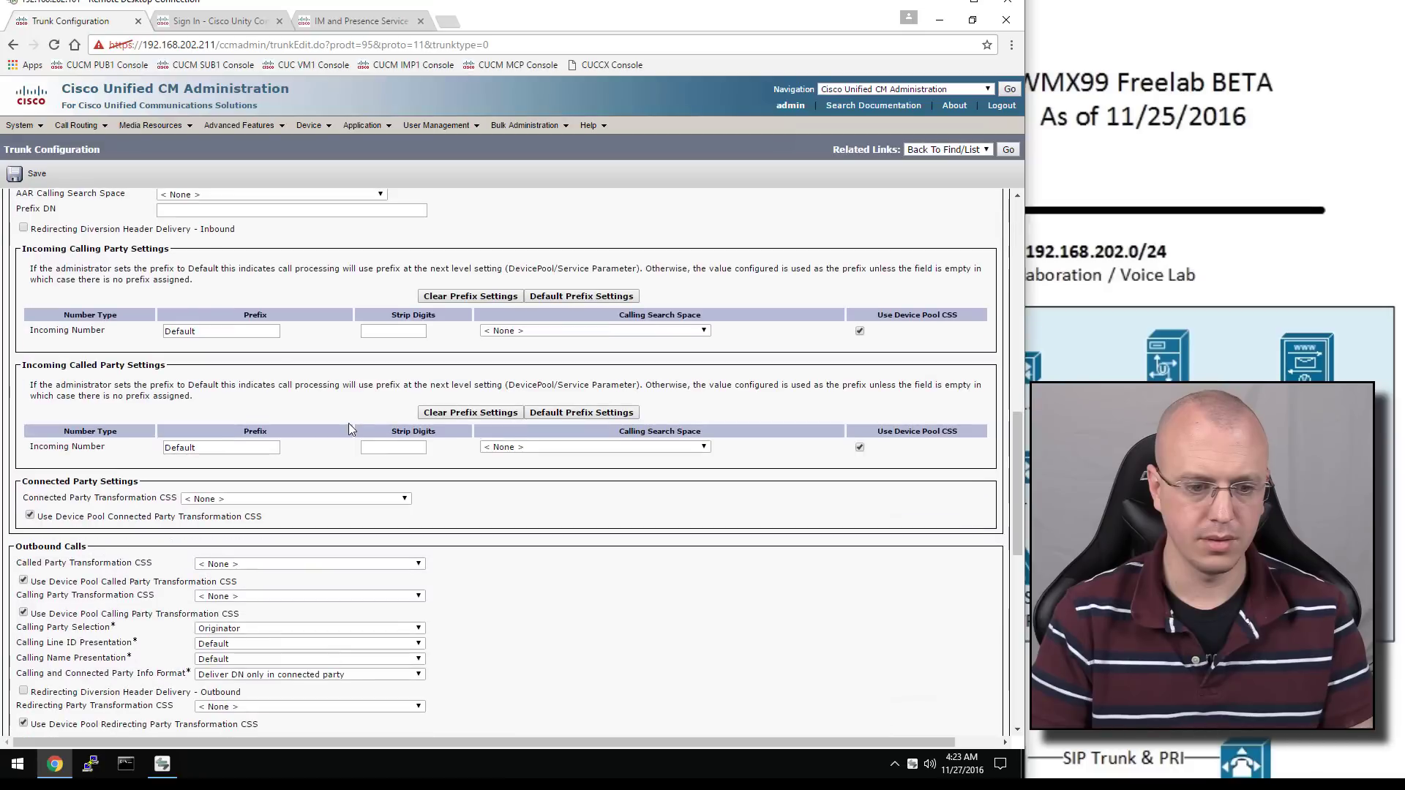
{"action": "scroll", "coordinate": [349, 430], "scroll_direction": "down", "scroll_amount": 3}
{"action": "scroll", "coordinate": [349, 430], "scroll_direction": "down", "scroll_amount": 4}
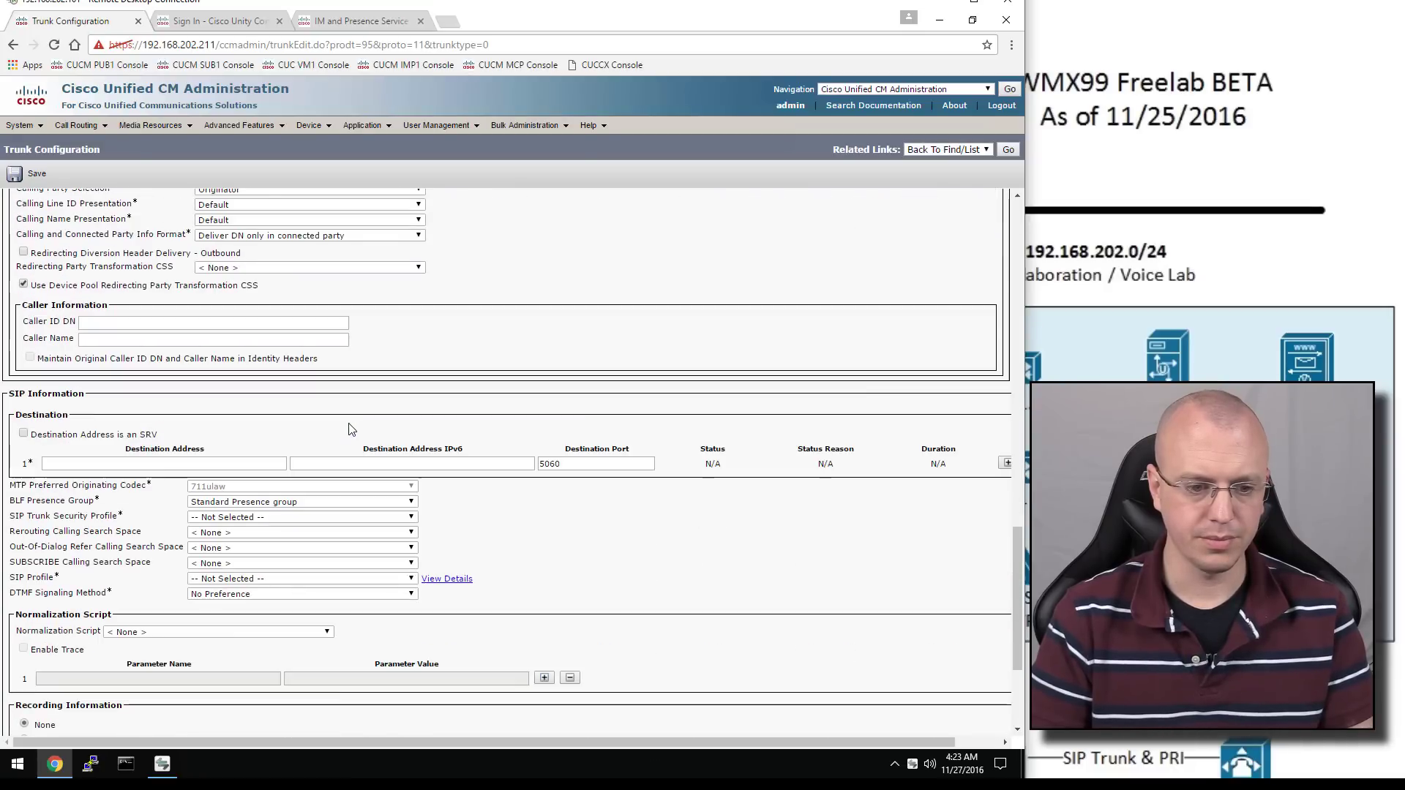
{"action": "left_click", "coordinate": [239, 517]}
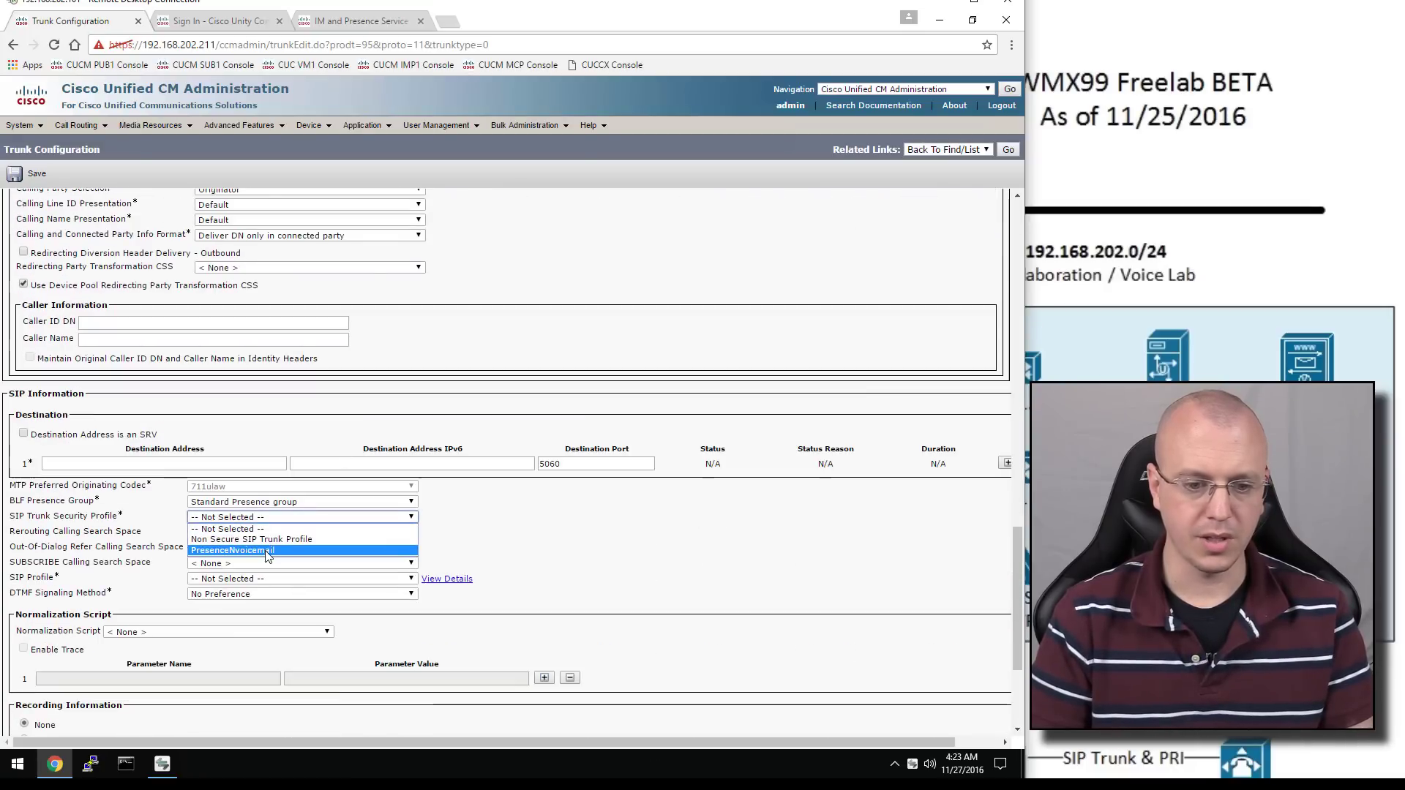
{"action": "left_click", "coordinate": [265, 550]}
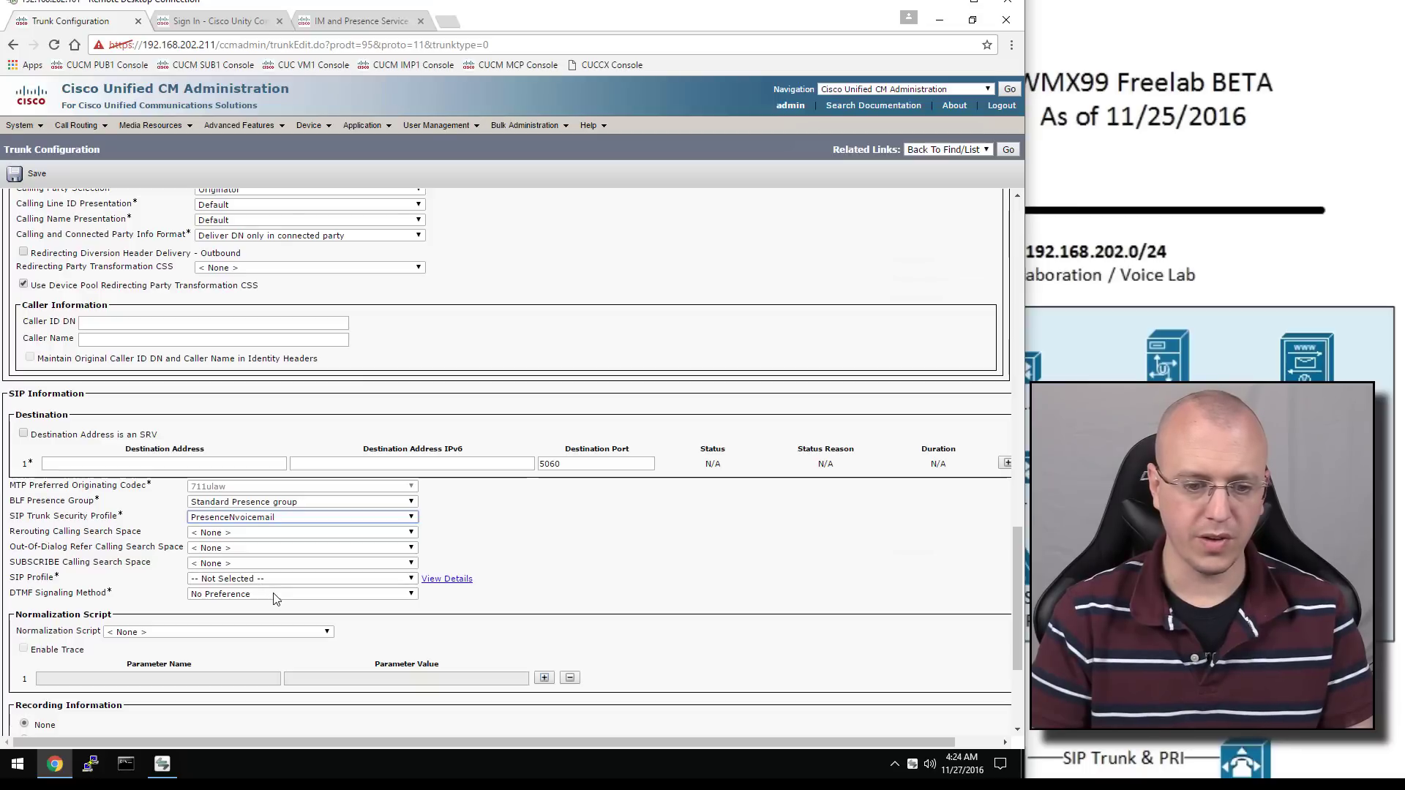
{"action": "left_click", "coordinate": [278, 582]}
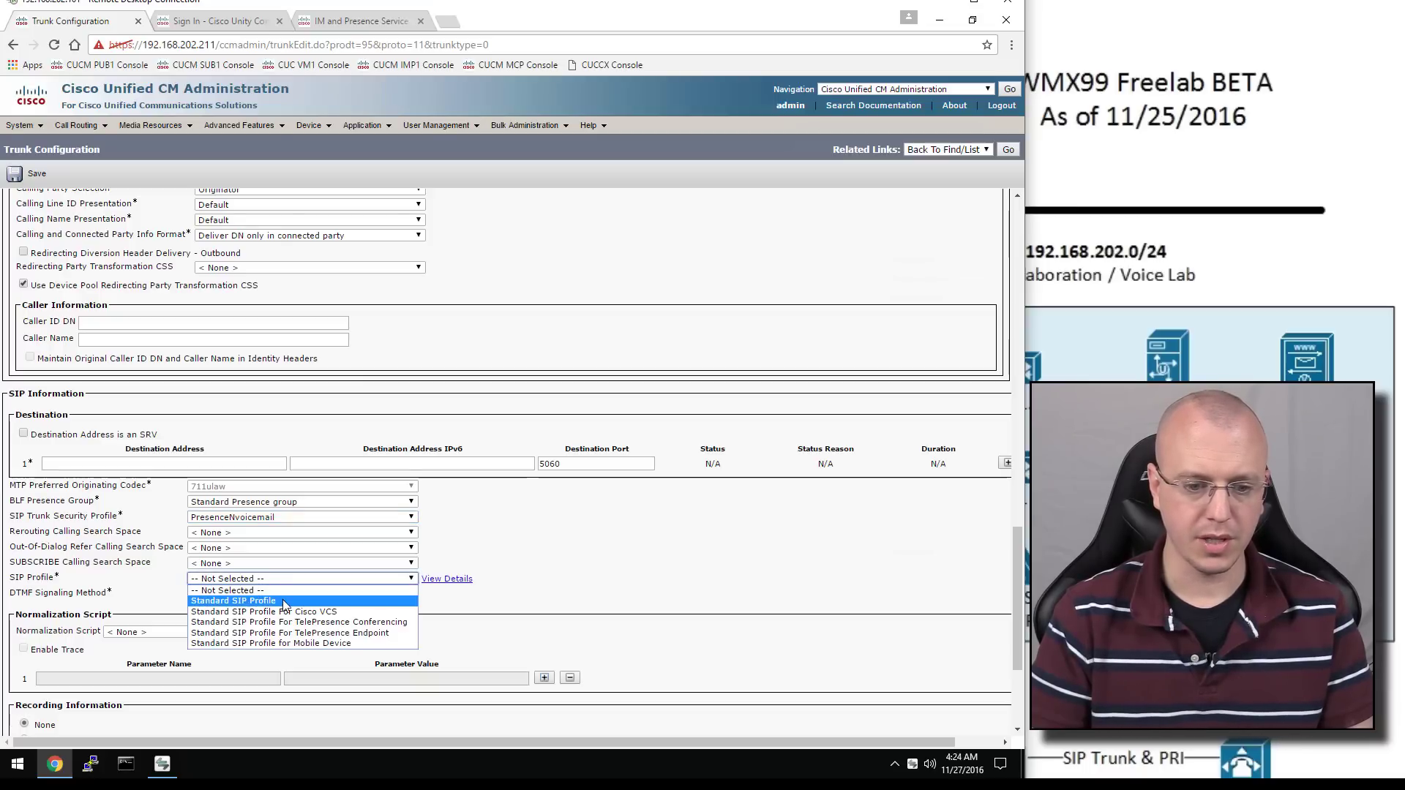
{"action": "left_click", "coordinate": [278, 601]}
Enter destination address 192.168.202.214 and save the trunk
{"action": "left_click", "coordinate": [185, 463]}
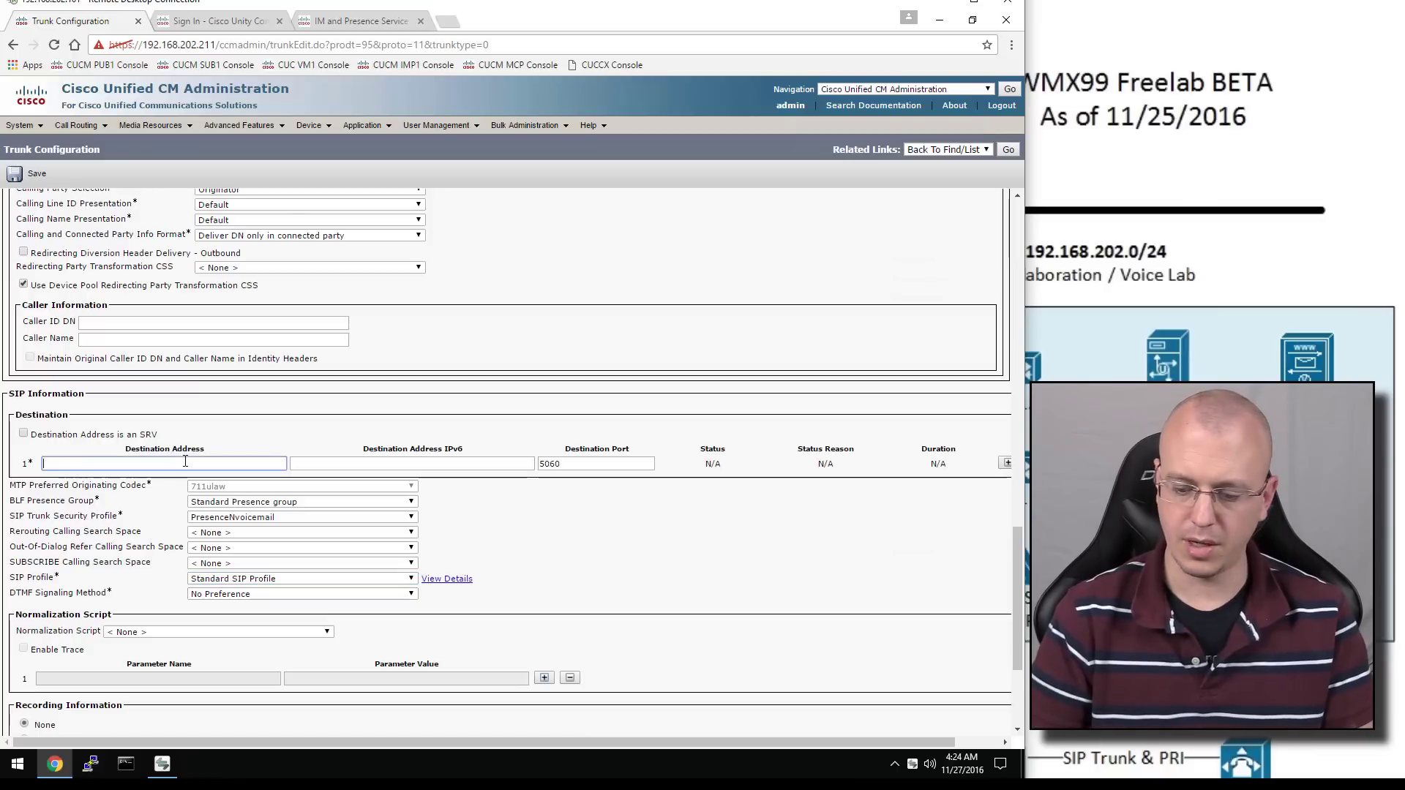
{"action": "type", "text": "192.168"}
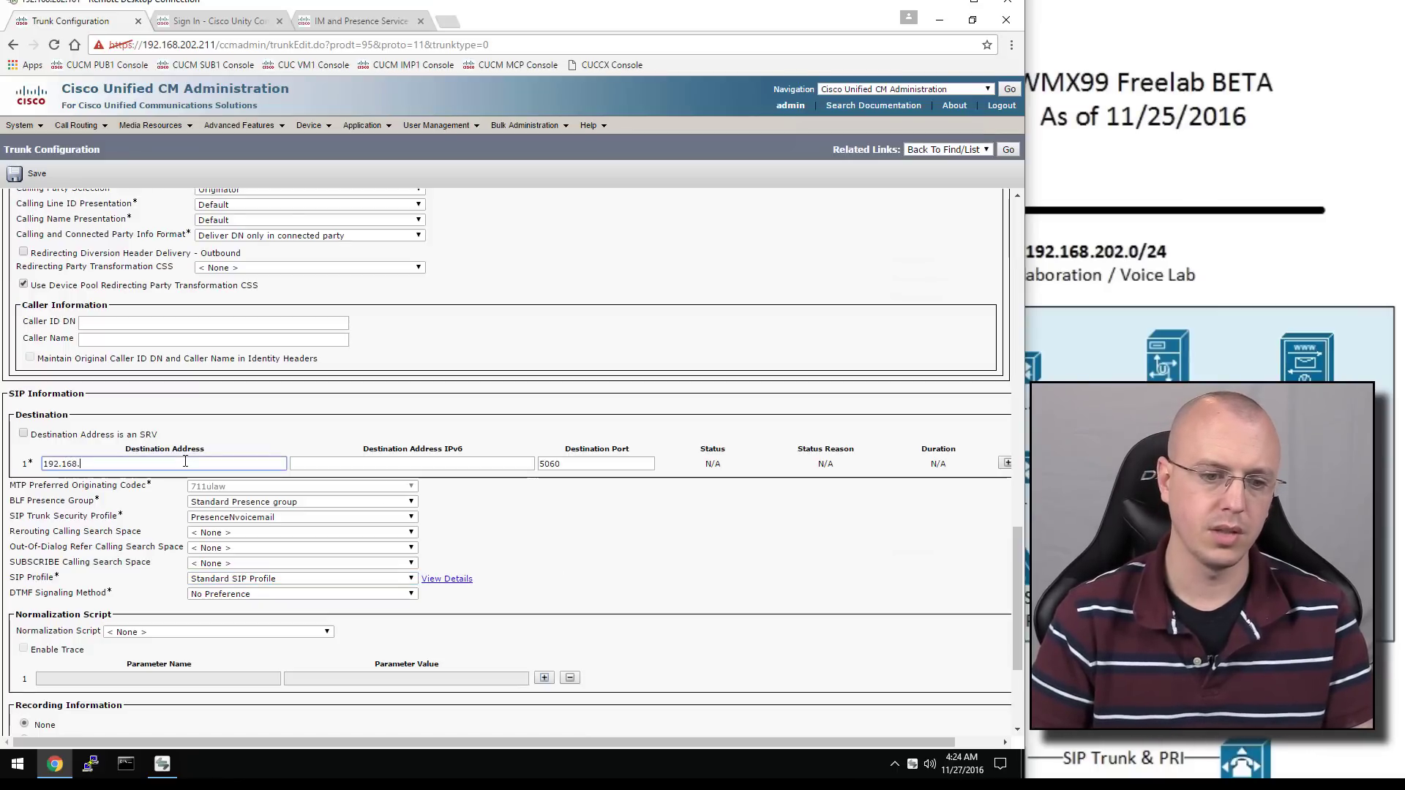
{"action": "type", "text": ".202.214"}
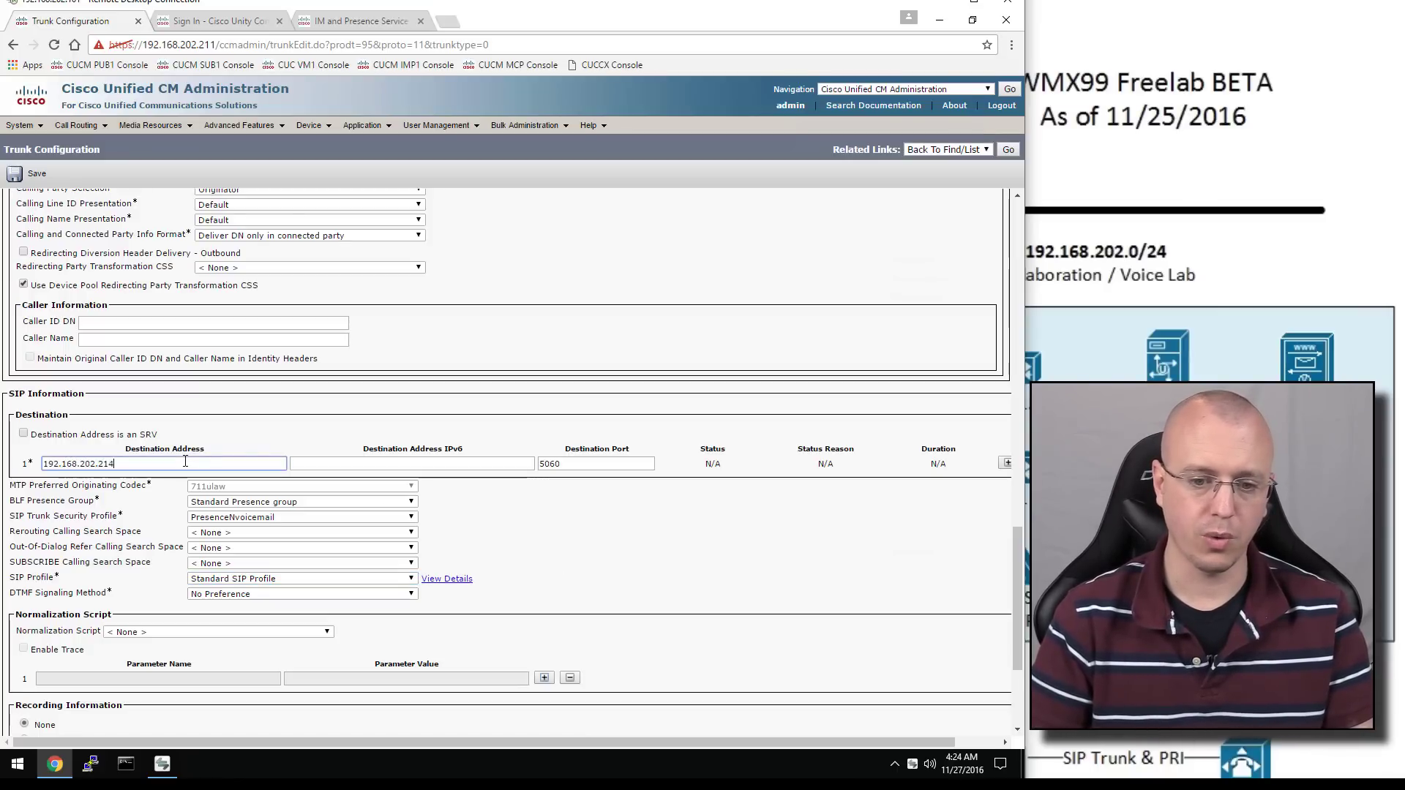
{"action": "scroll", "coordinate": [263, 505], "scroll_direction": "down", "scroll_amount": 3}
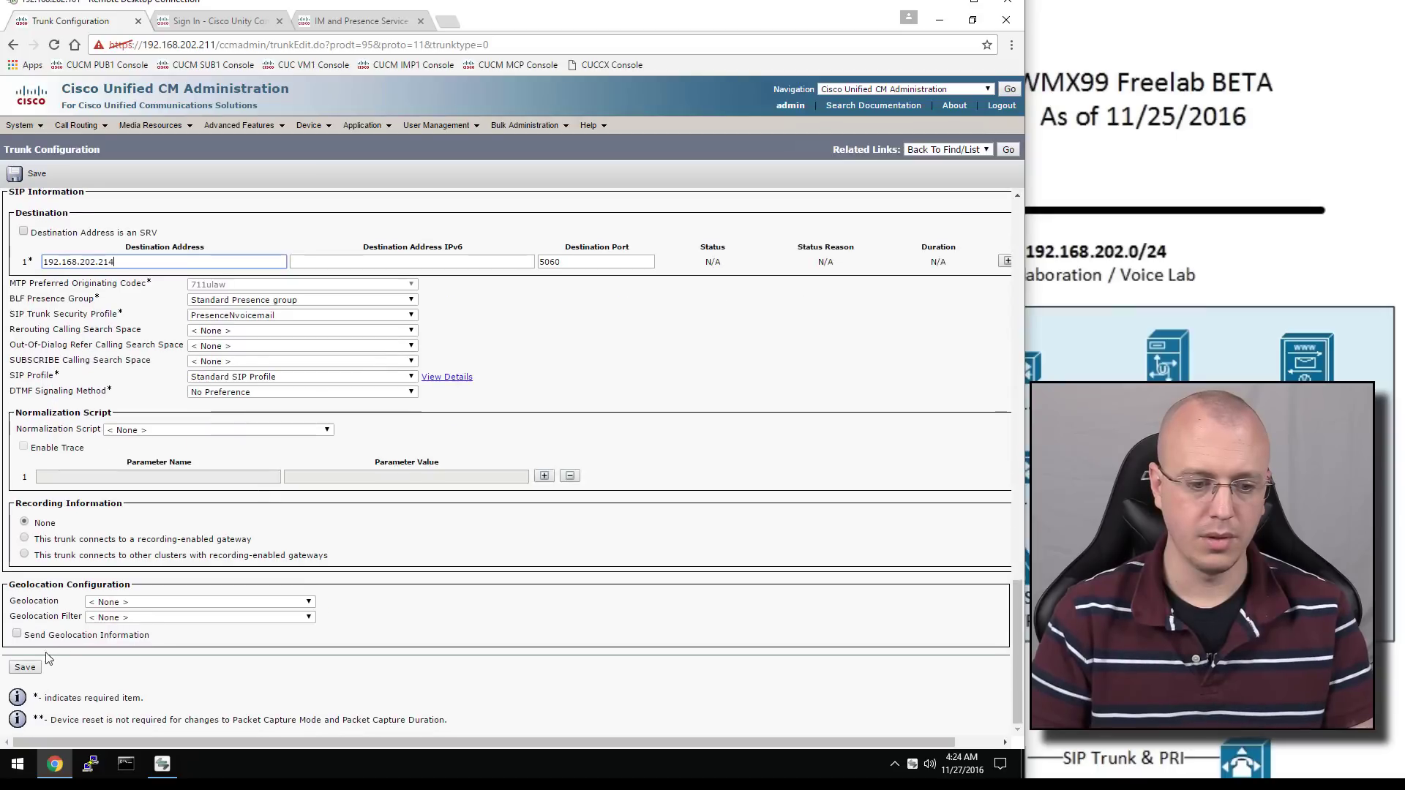
{"action": "left_click", "coordinate": [29, 668]}
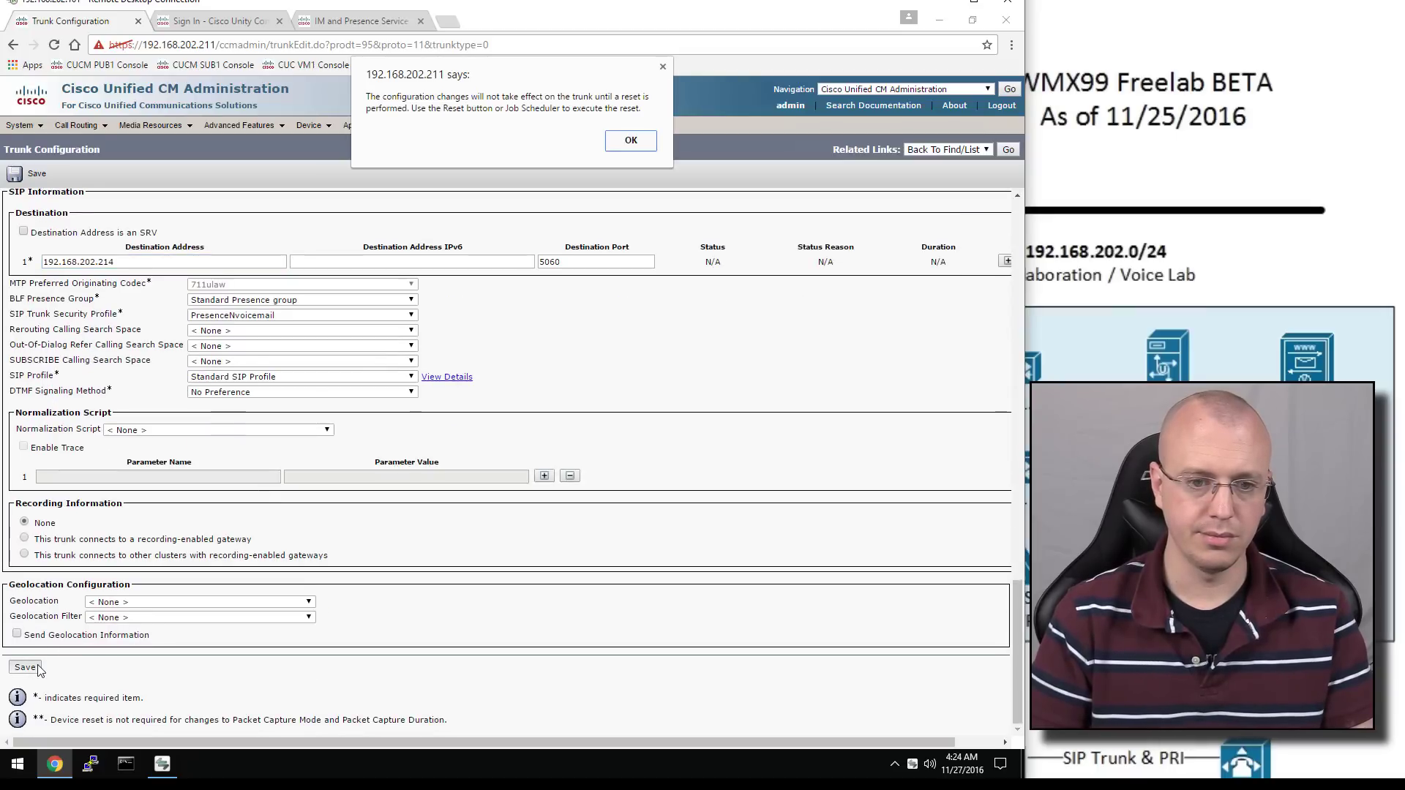
Acknowledge the reset notice, reset the Presence trunk, and return to the Presence/VoiceMail trunk list
{"action": "left_click", "coordinate": [629, 141]}
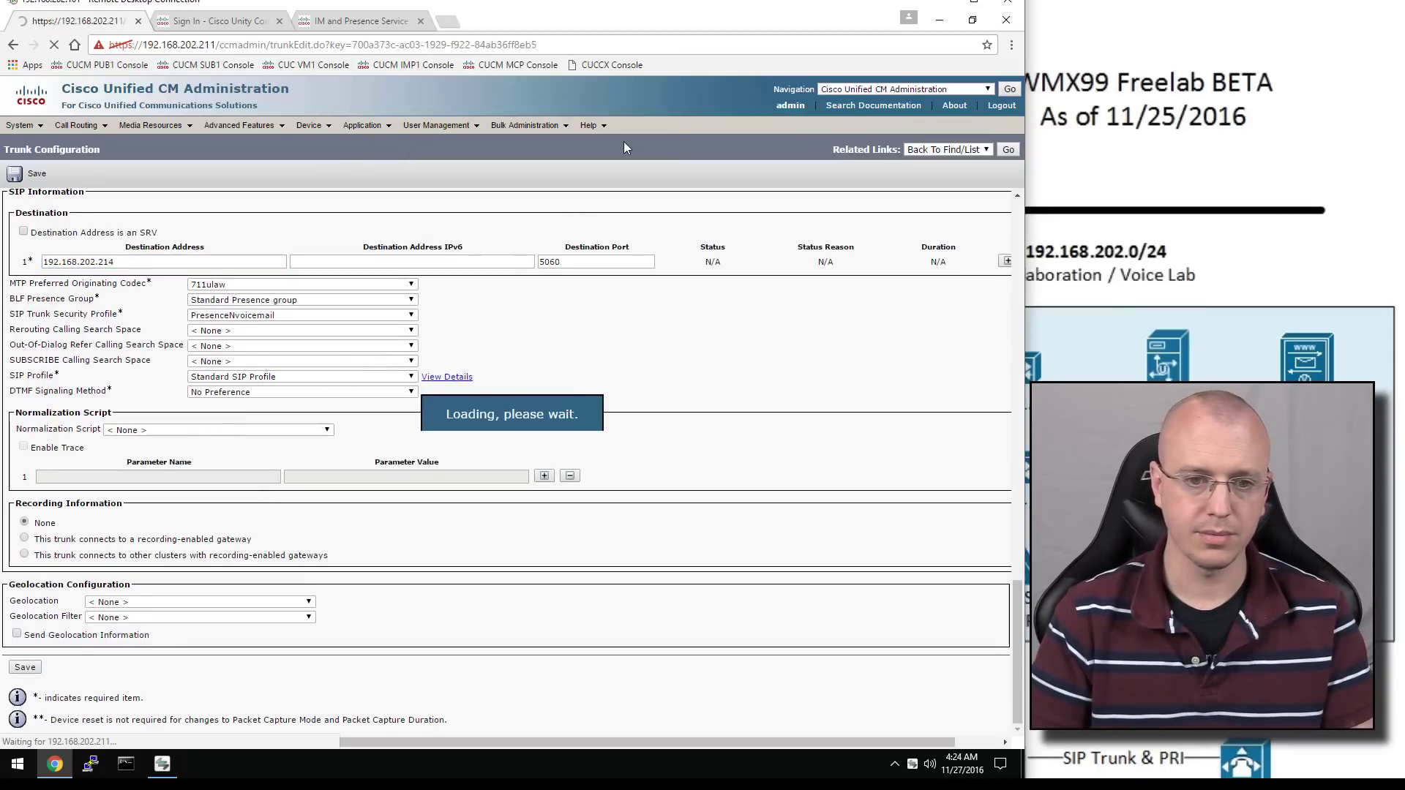
{"action": "left_click", "coordinate": [132, 182]}
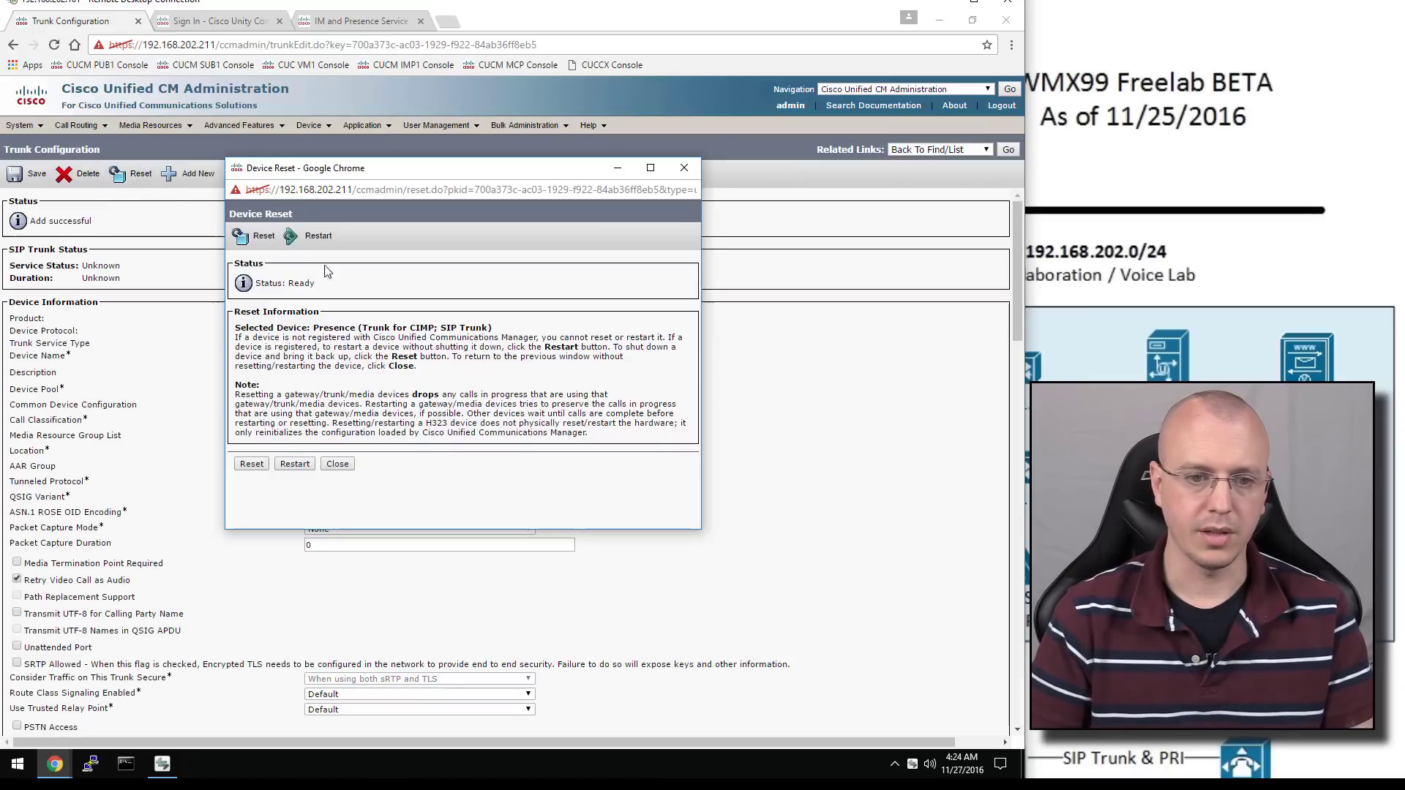
{"action": "left_click", "coordinate": [252, 467]}
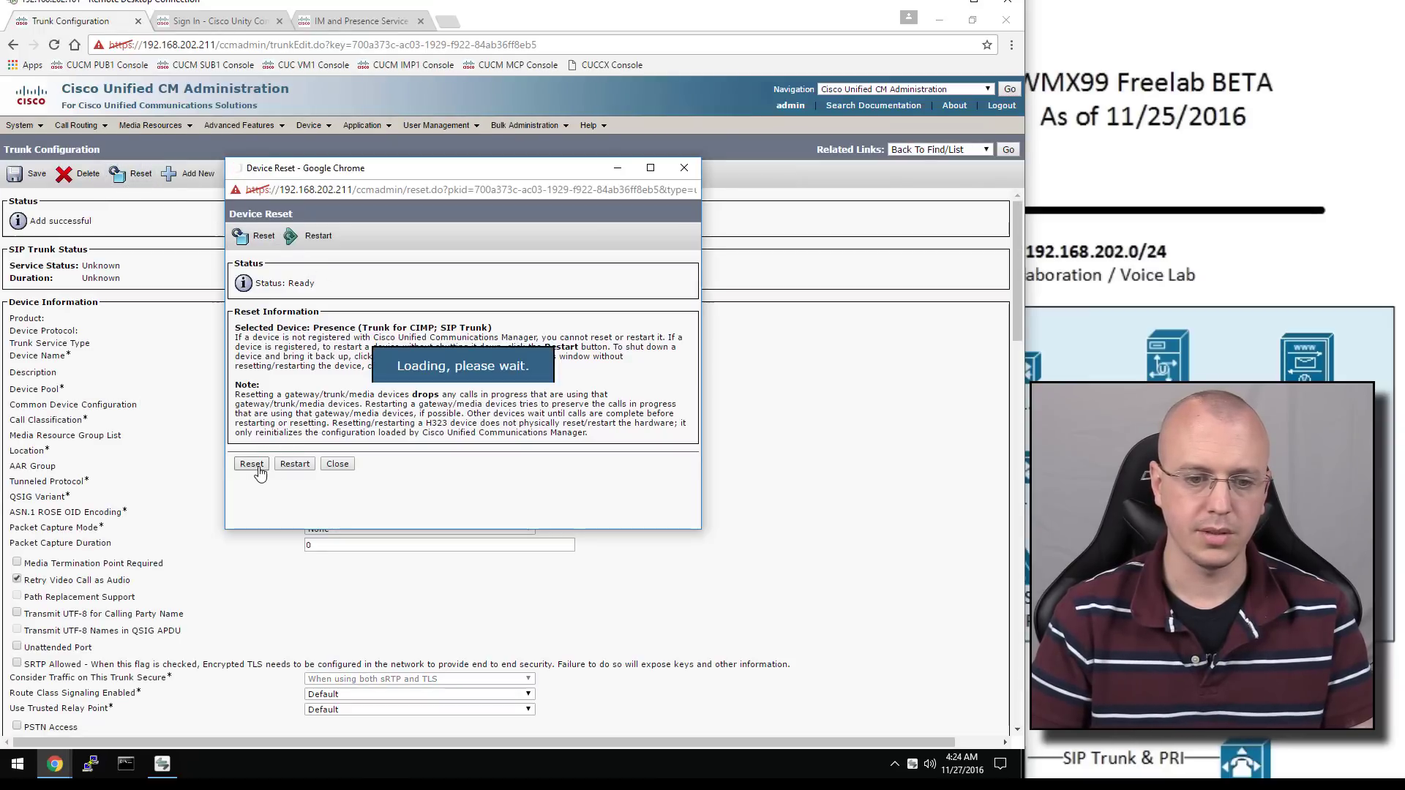
{"action": "left_click", "coordinate": [338, 464]}
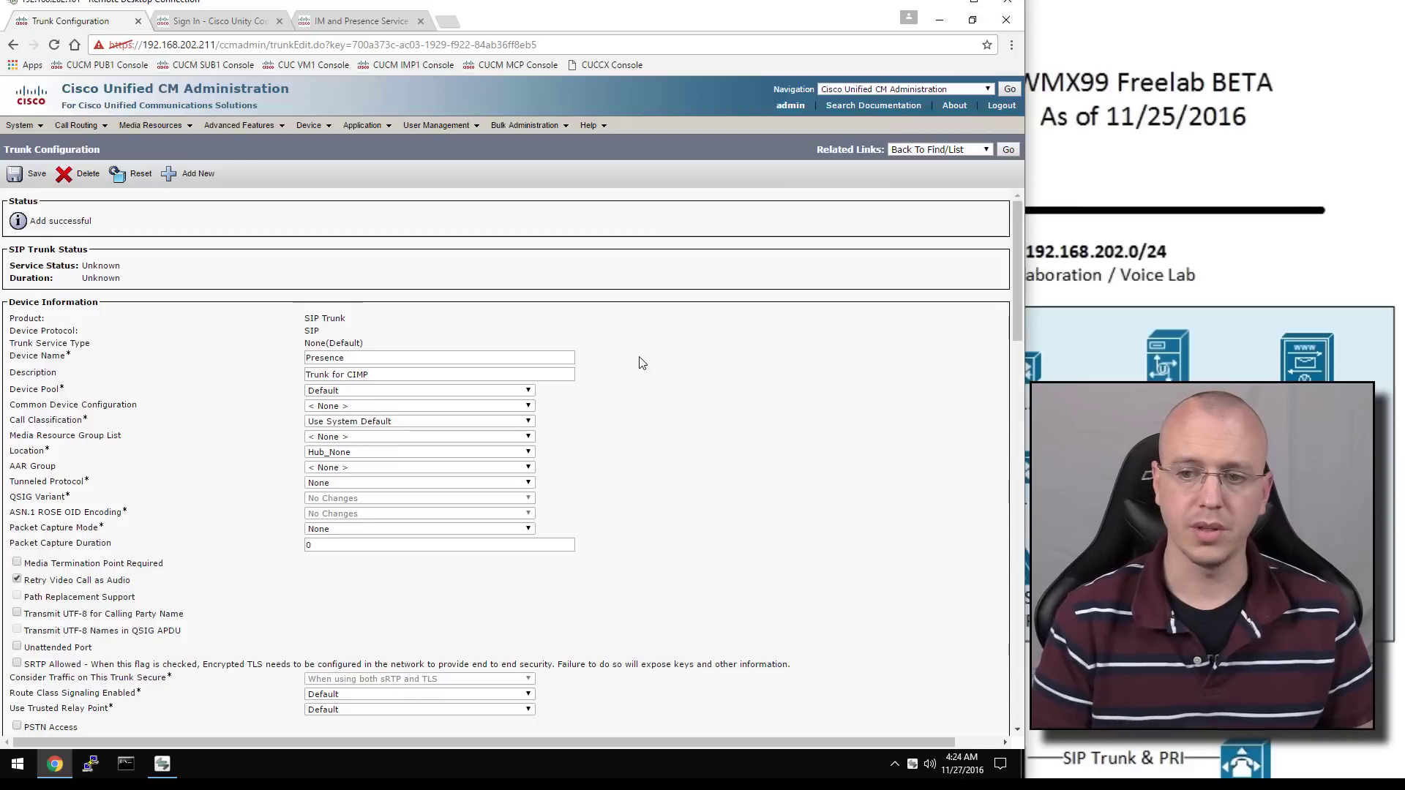
{"action": "left_click", "coordinate": [1009, 150]}
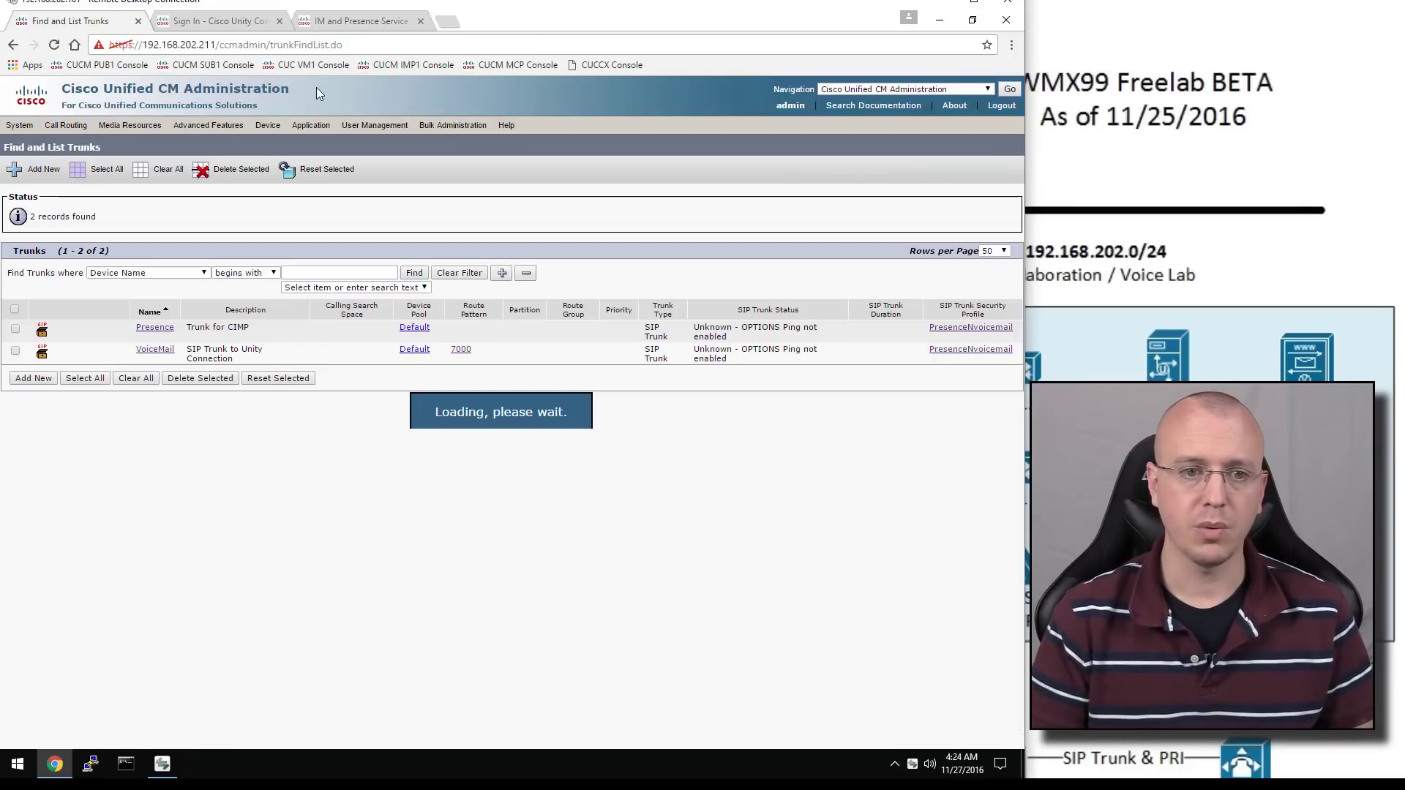
Log in on the IM and Presence tab, then navigate to Cisco Unified IM and Presence Serviceability
{"action": "left_click", "coordinate": [335, 22]}
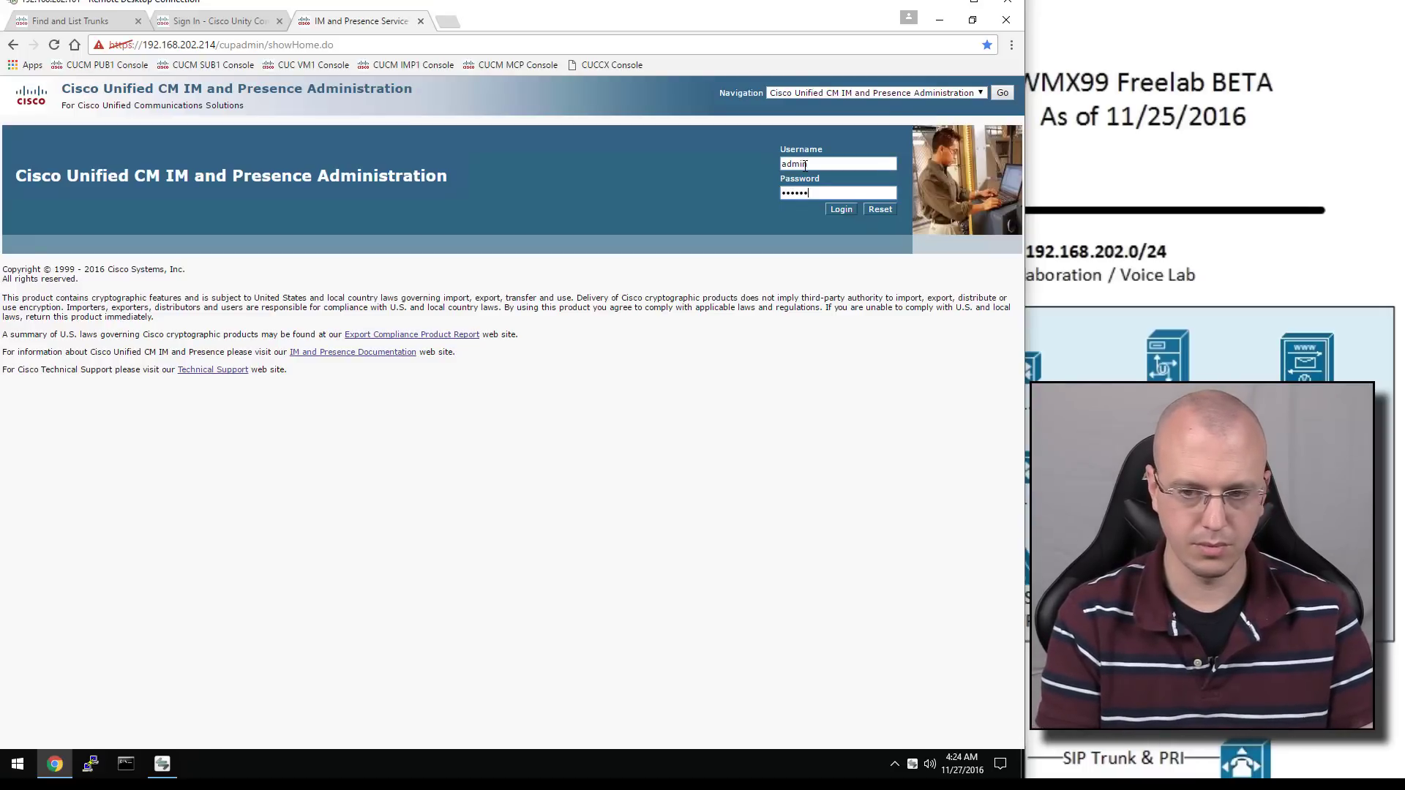
{"action": "key", "text": "Return"}
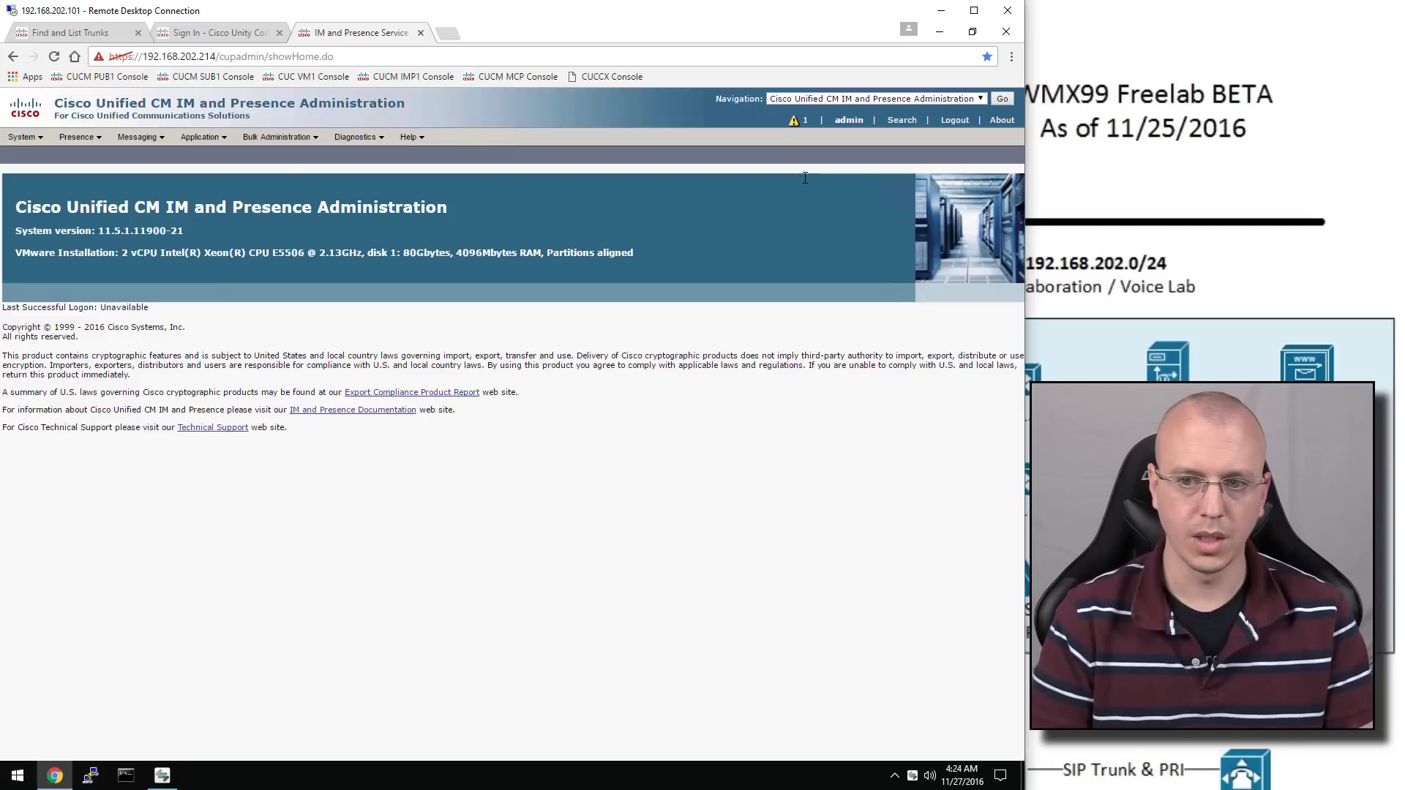
{"action": "left_click", "coordinate": [911, 97]}
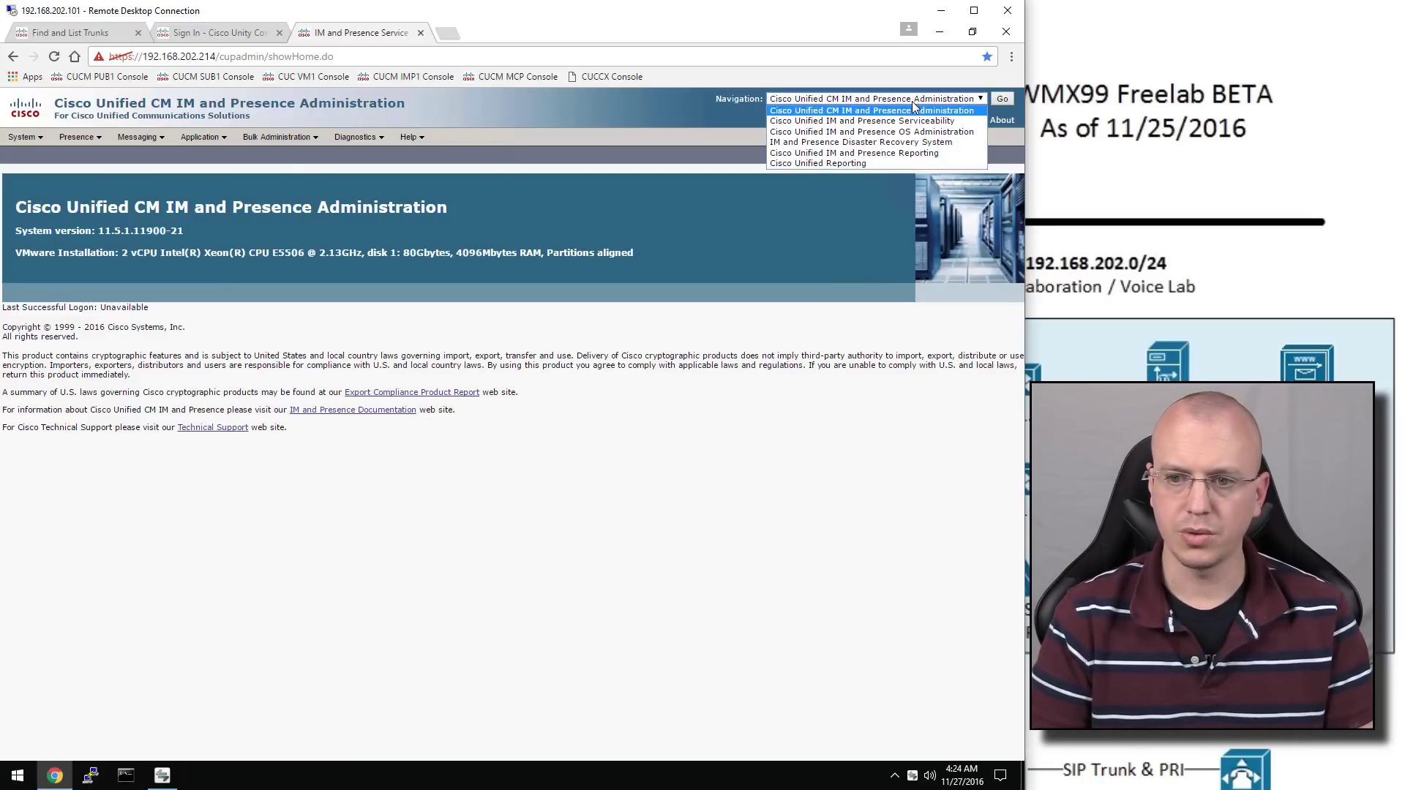
{"action": "left_click", "coordinate": [945, 121]}
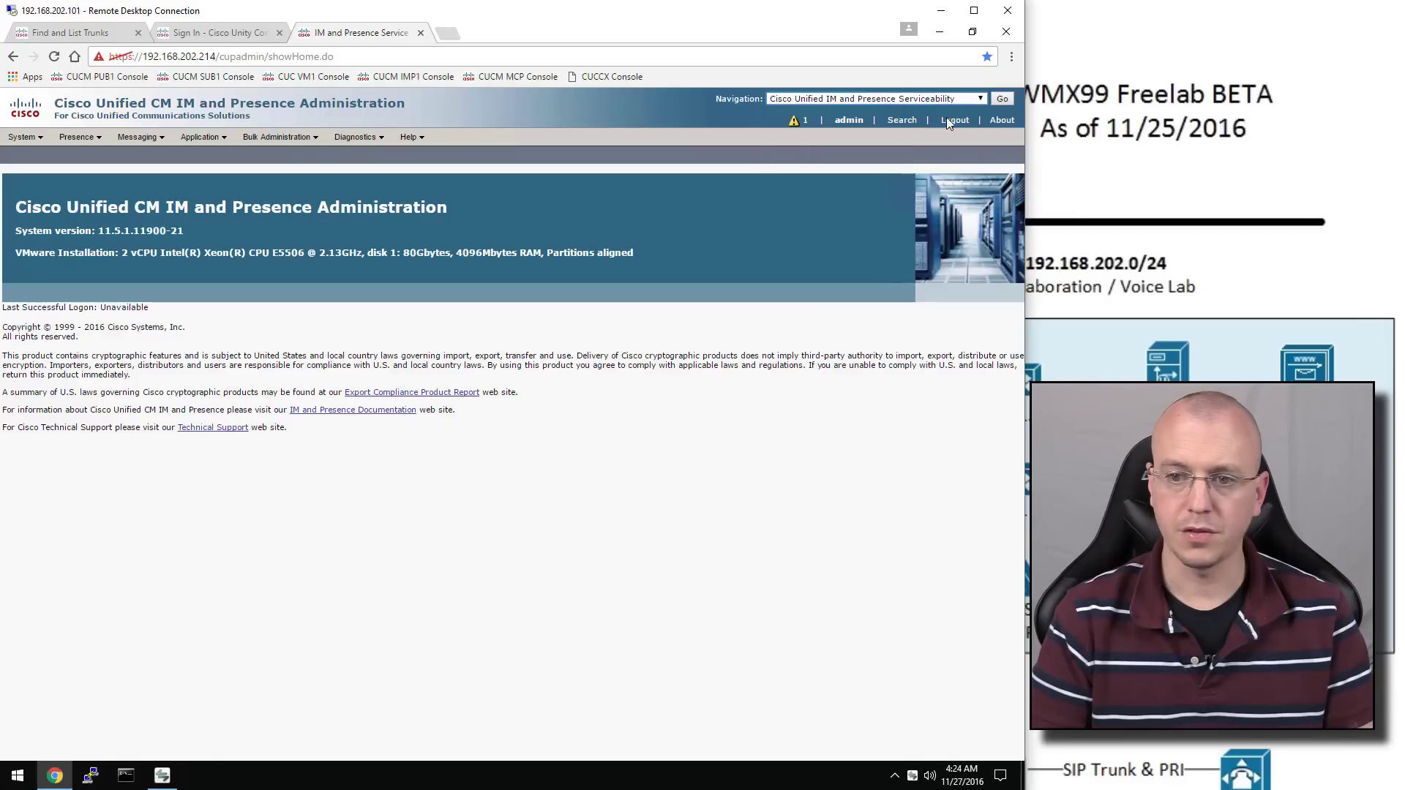
{"action": "left_click", "coordinate": [1000, 99]}
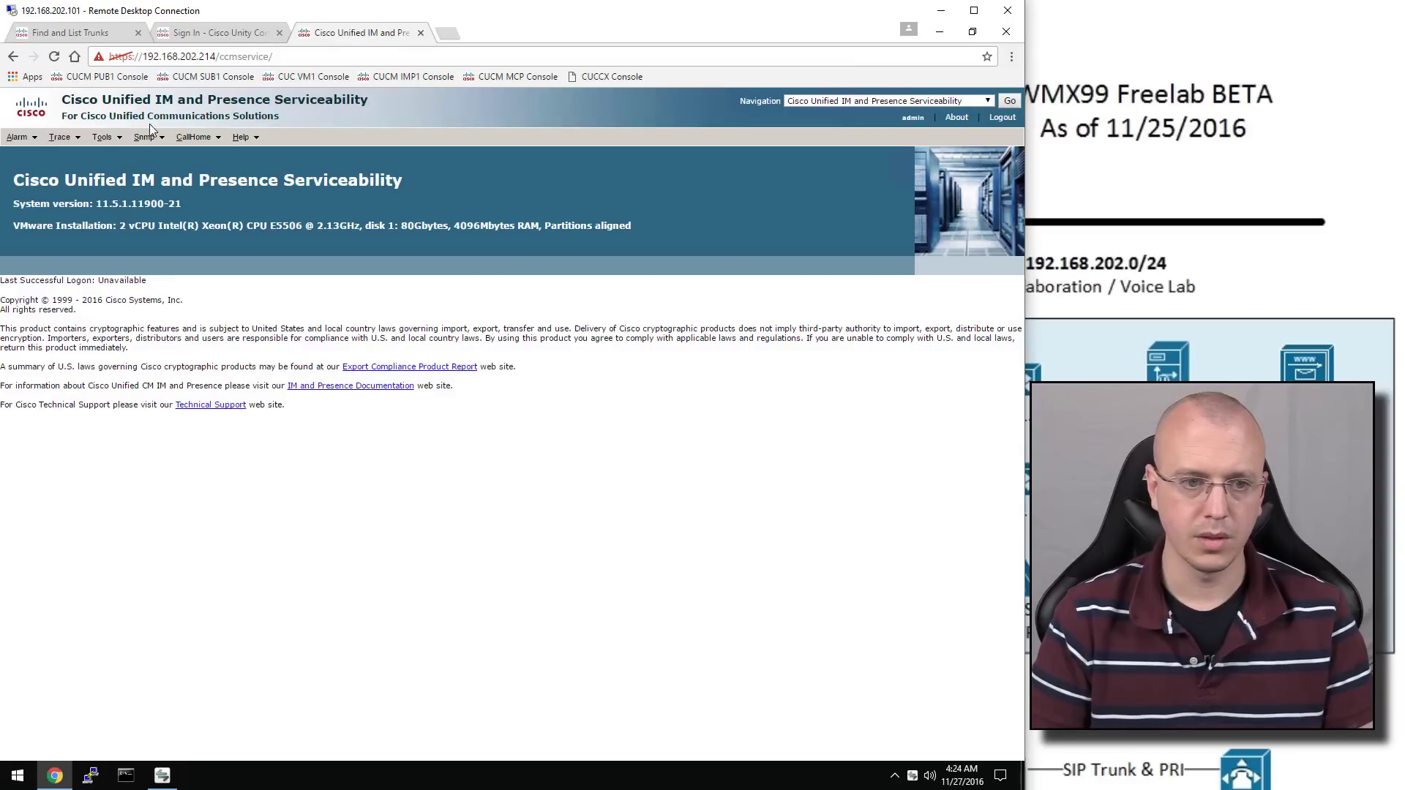
On the Service Activation page, load the services for server 192.168.202.214
{"action": "left_click", "coordinate": [117, 157]}
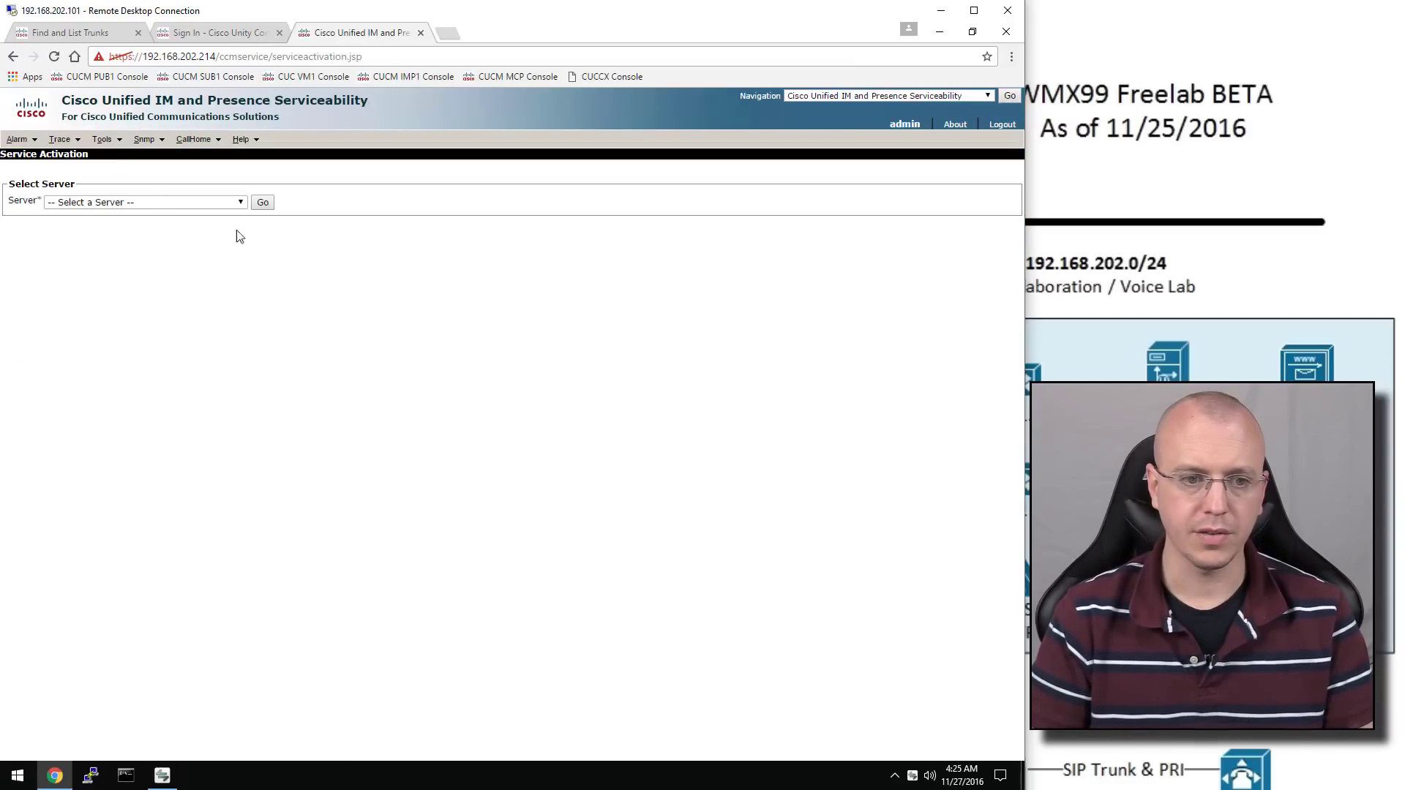
{"action": "left_click", "coordinate": [189, 202]}
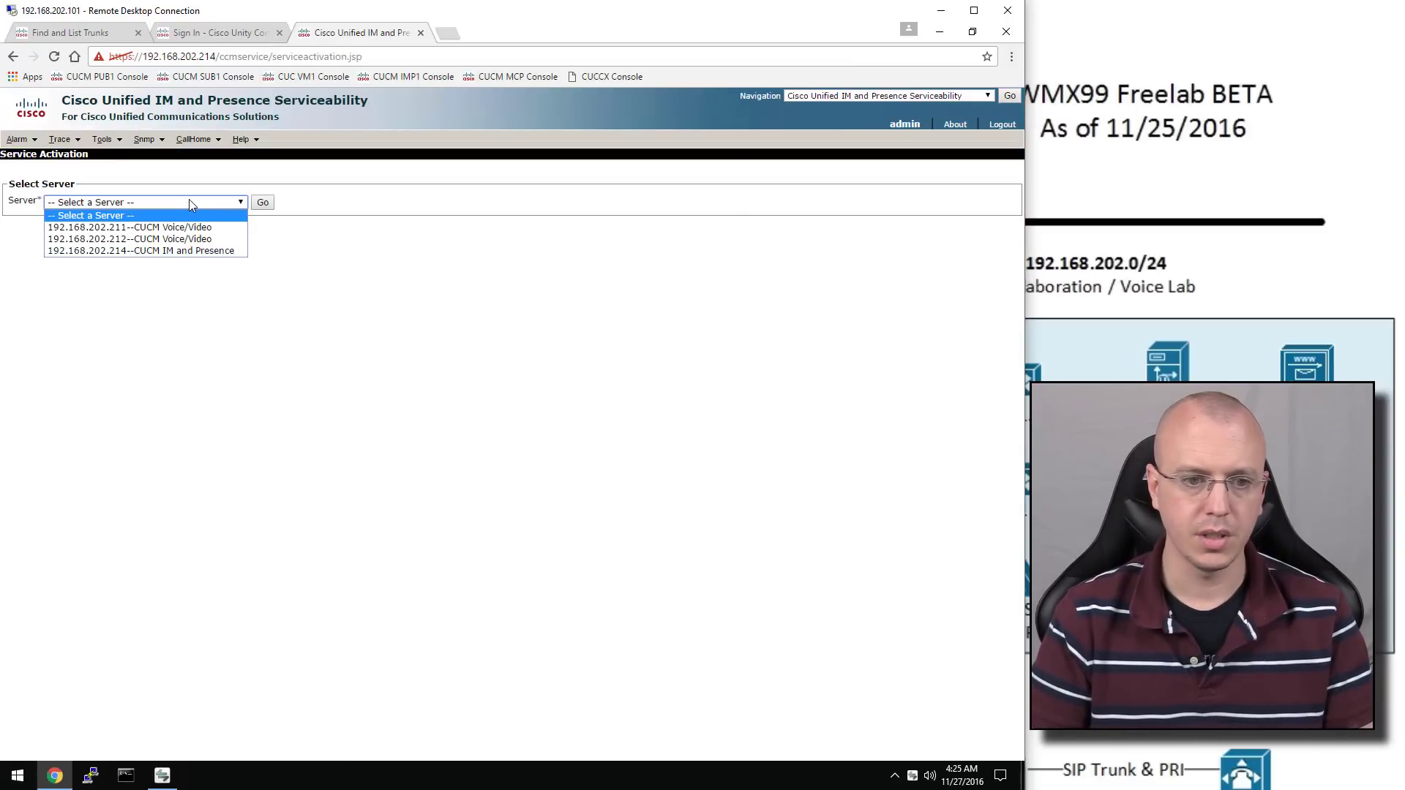
{"action": "left_click", "coordinate": [207, 251]}
{"action": "left_click", "coordinate": [262, 204]}
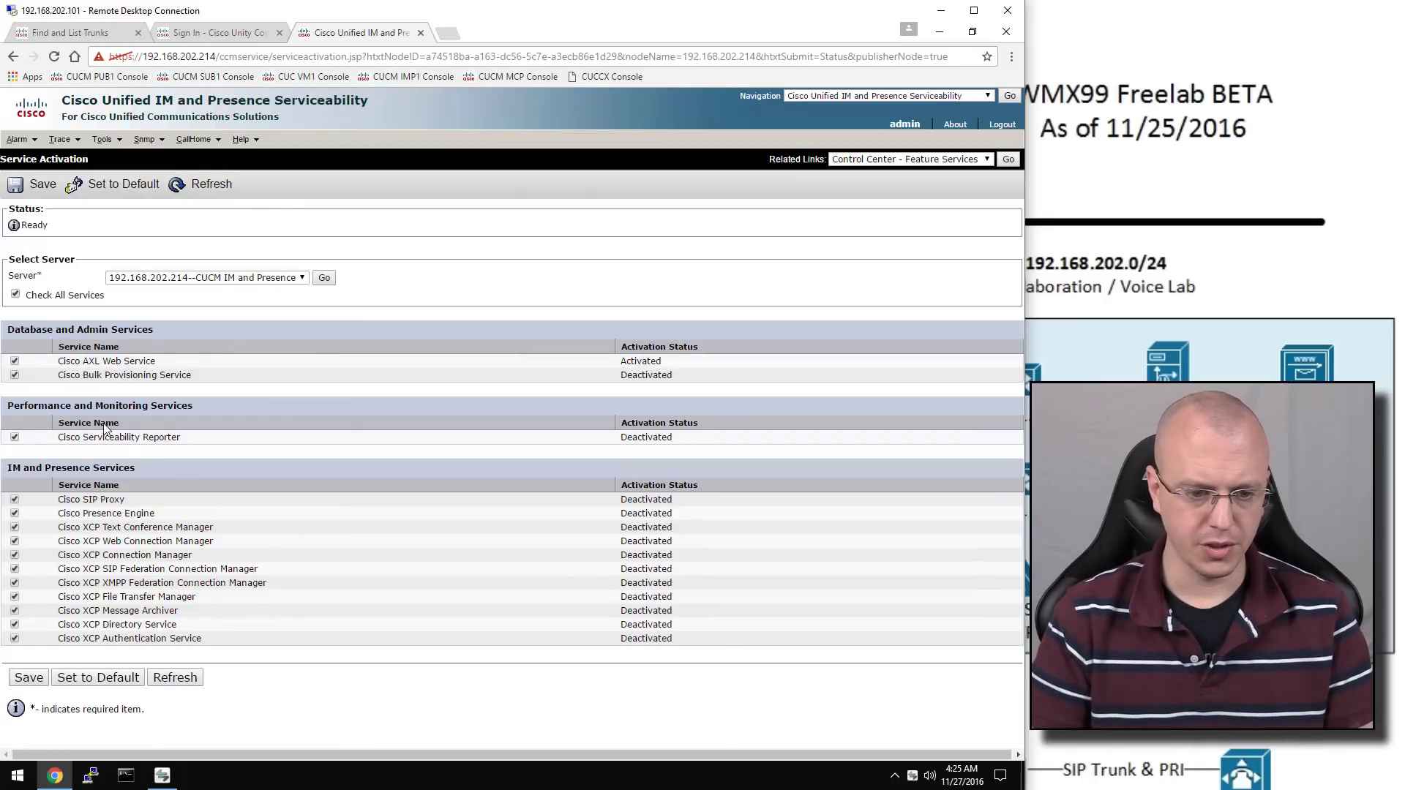
Activate the services with Cisco XCP Connection Manager left unchecked, and confirm
{"action": "left_click", "coordinate": [15, 555]}
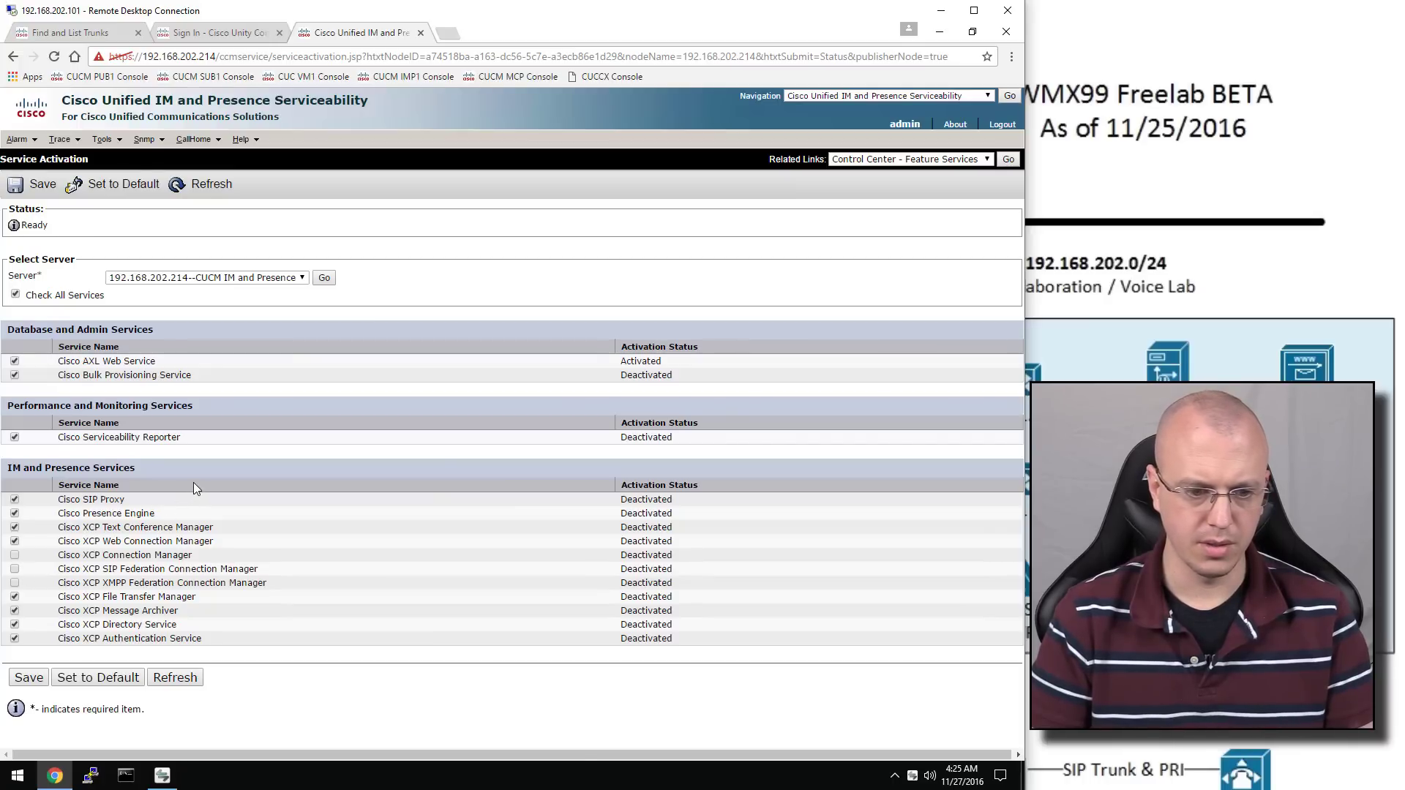
{"action": "left_click", "coordinate": [29, 677]}
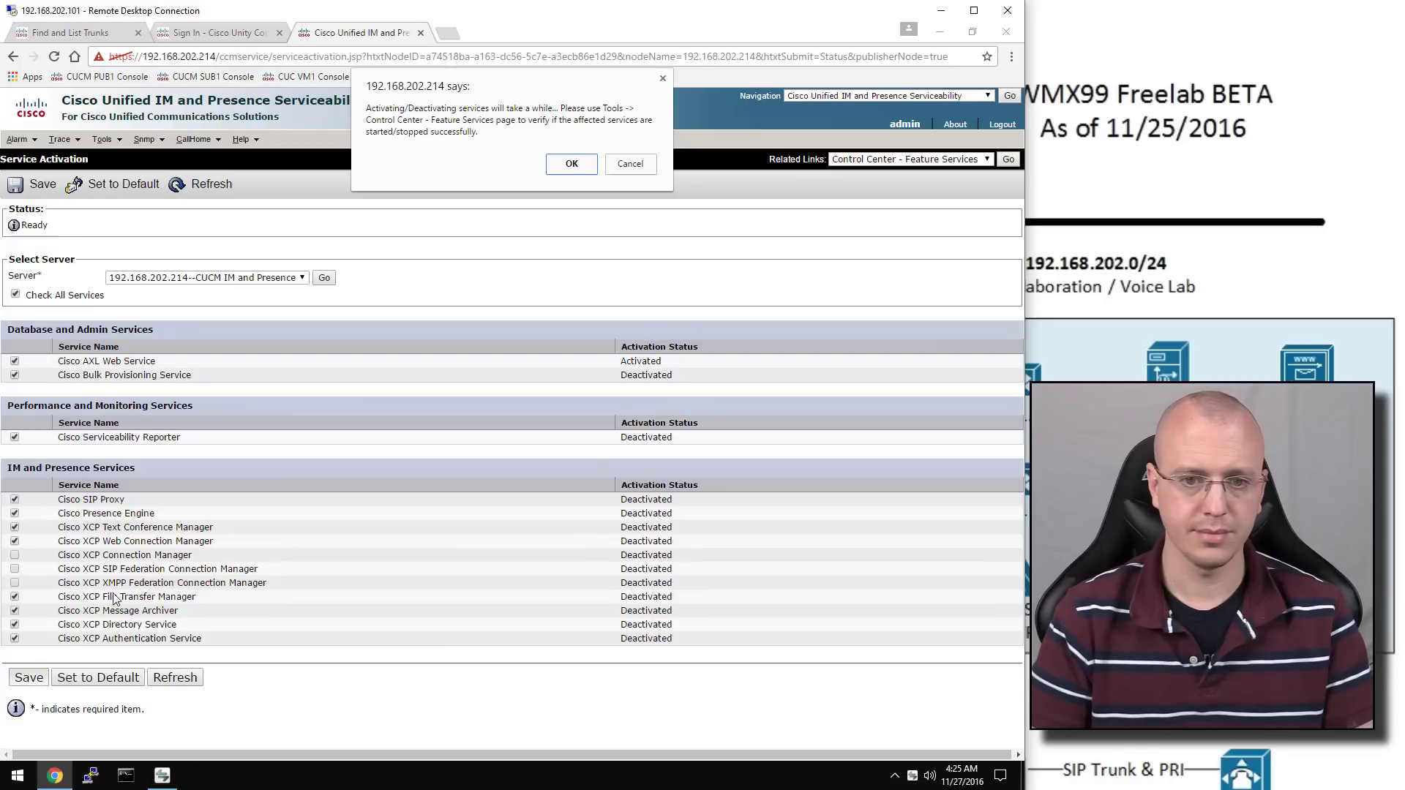
{"action": "left_click", "coordinate": [573, 164]}
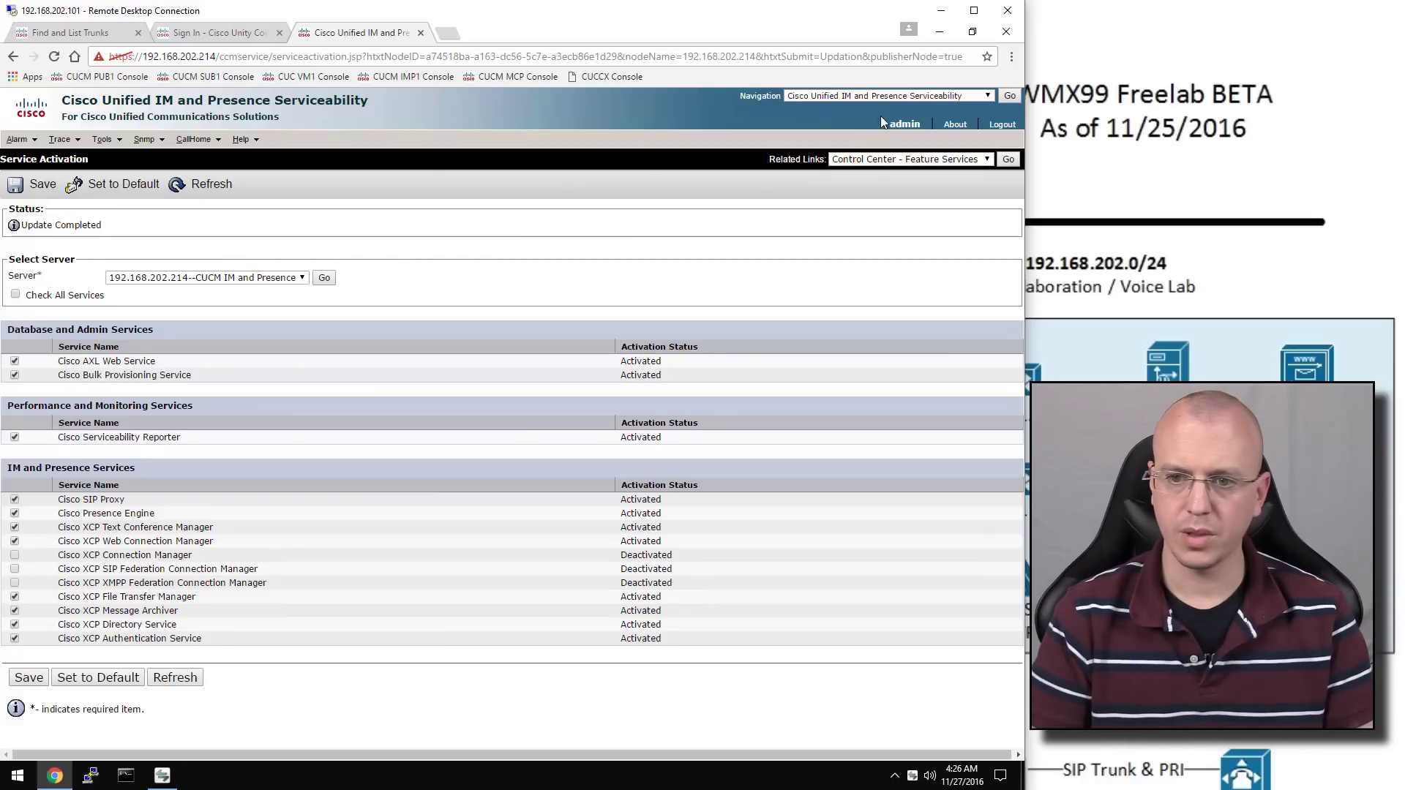
{"action": "left_click", "coordinate": [889, 96]}
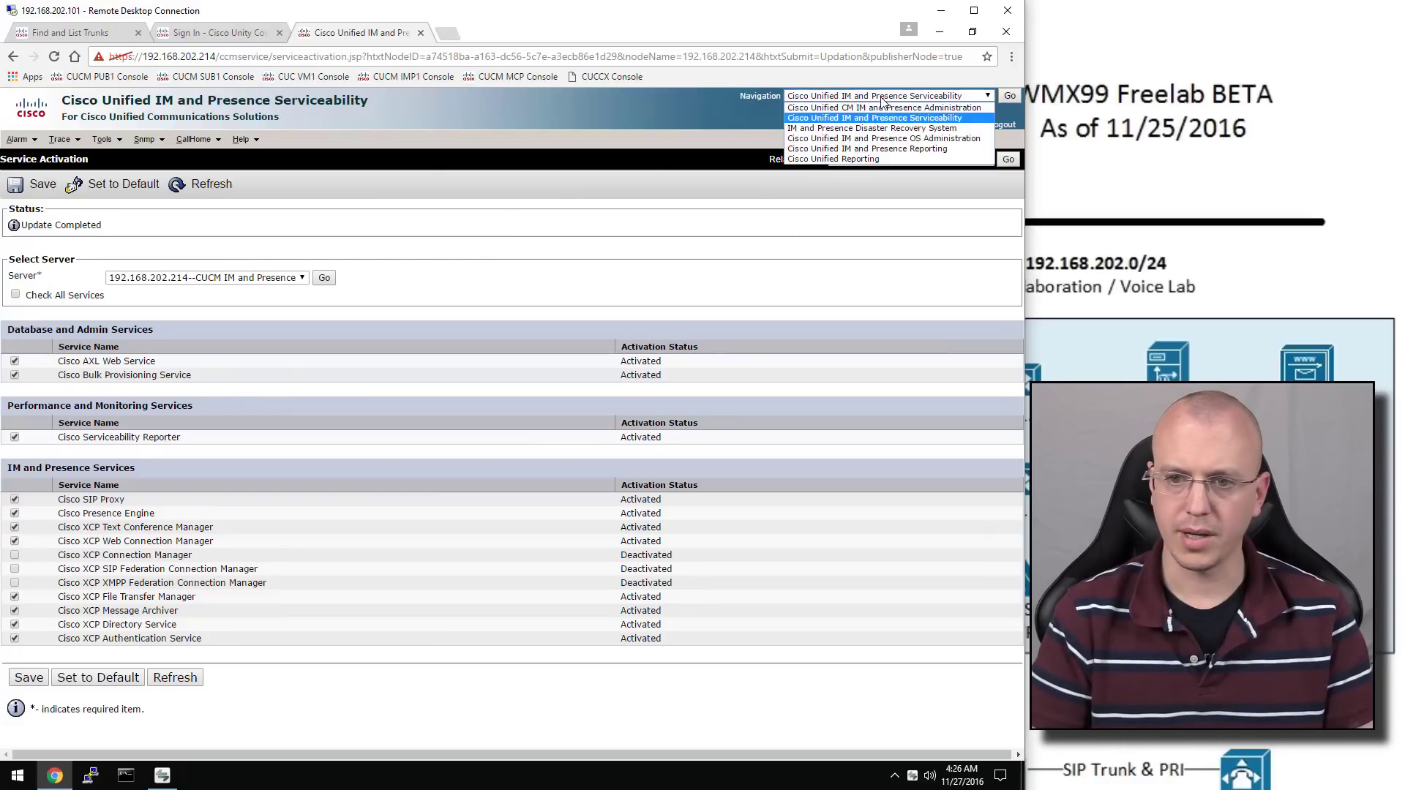
Go to Cisco Unified CM IM and Presence Administration and open Presence > Gateways
{"action": "left_click", "coordinate": [926, 107]}
{"action": "left_click", "coordinate": [1008, 98]}
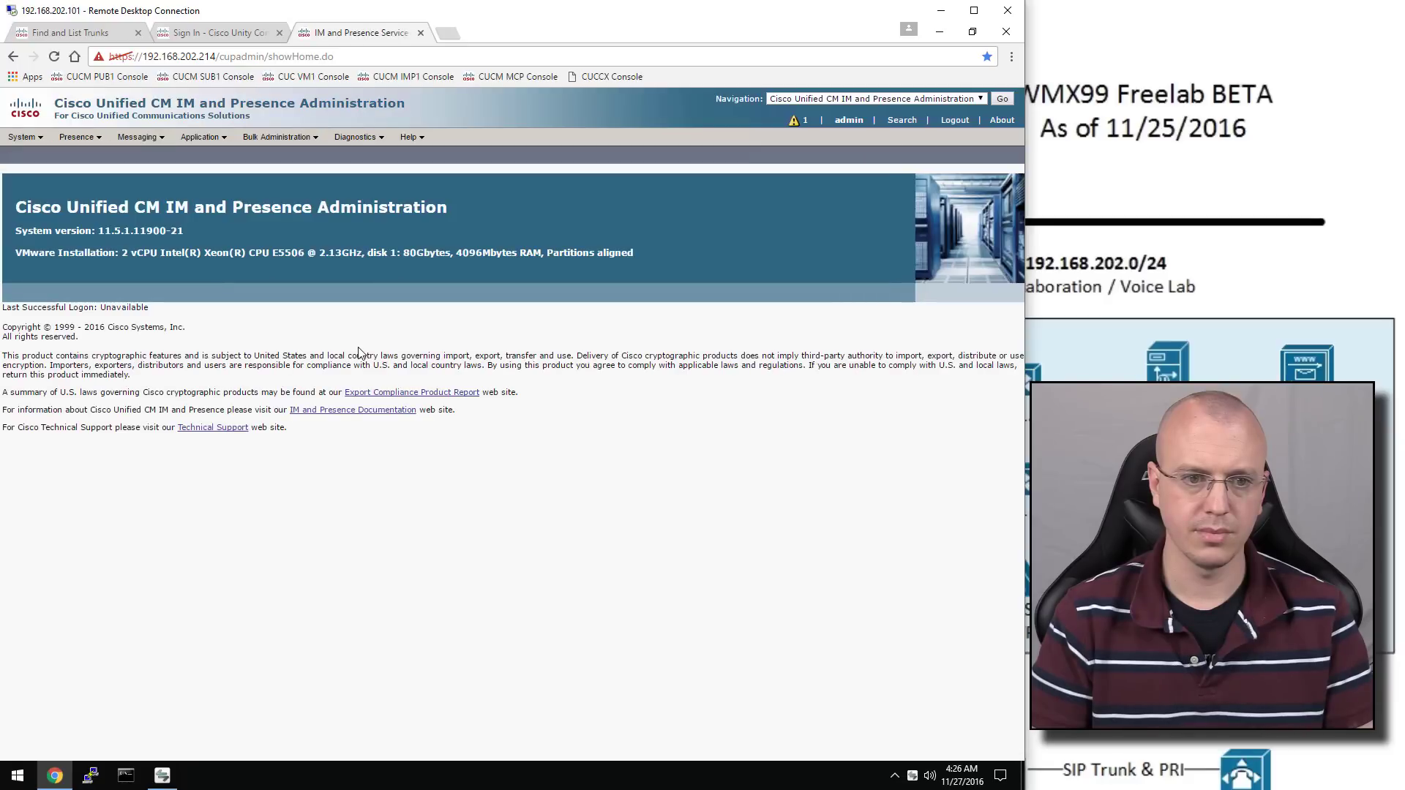
{"action": "left_click", "coordinate": [99, 139]}
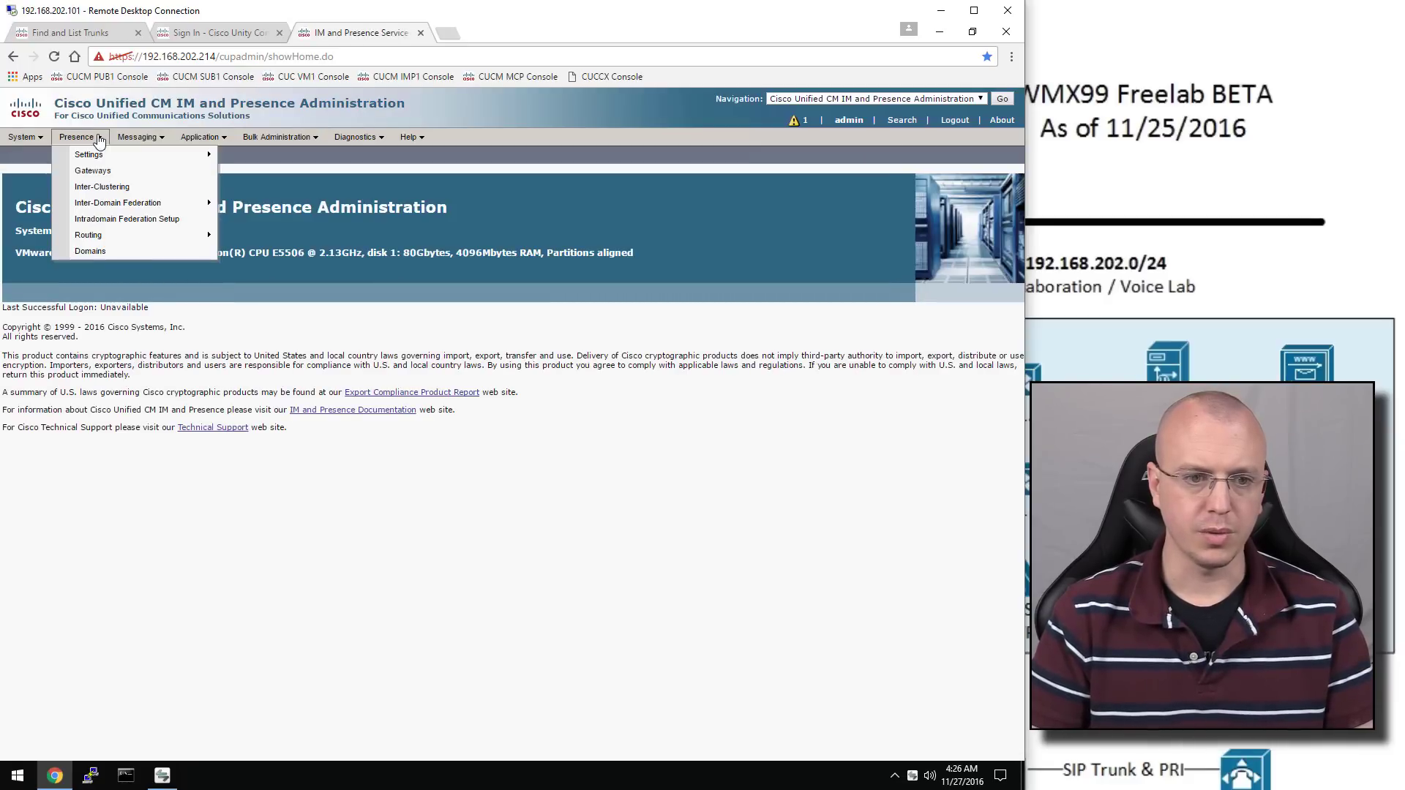
{"action": "left_click", "coordinate": [107, 174]}
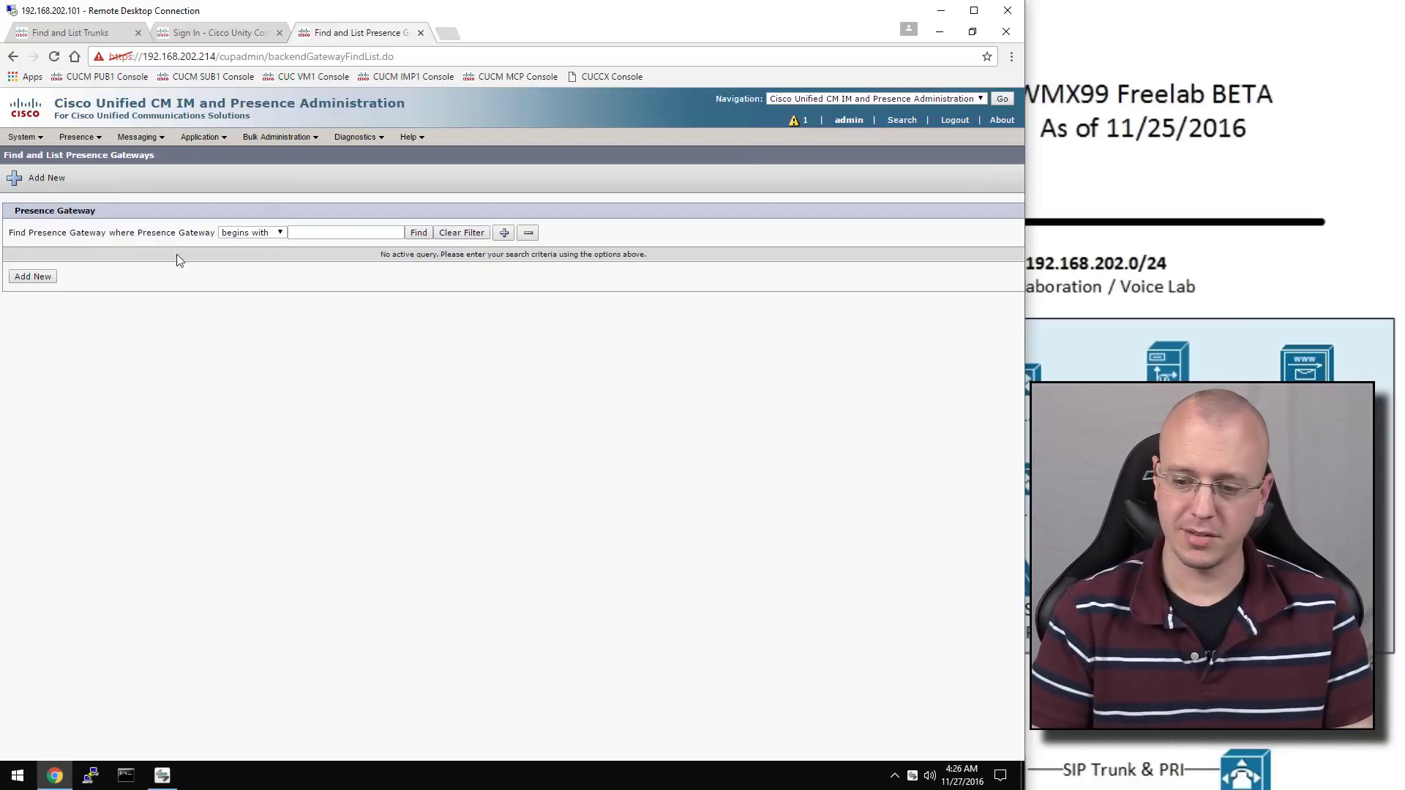
Add and save presence gateway 'GW to CUCM' with address 192.168.202.211
{"action": "left_click", "coordinate": [25, 137]}
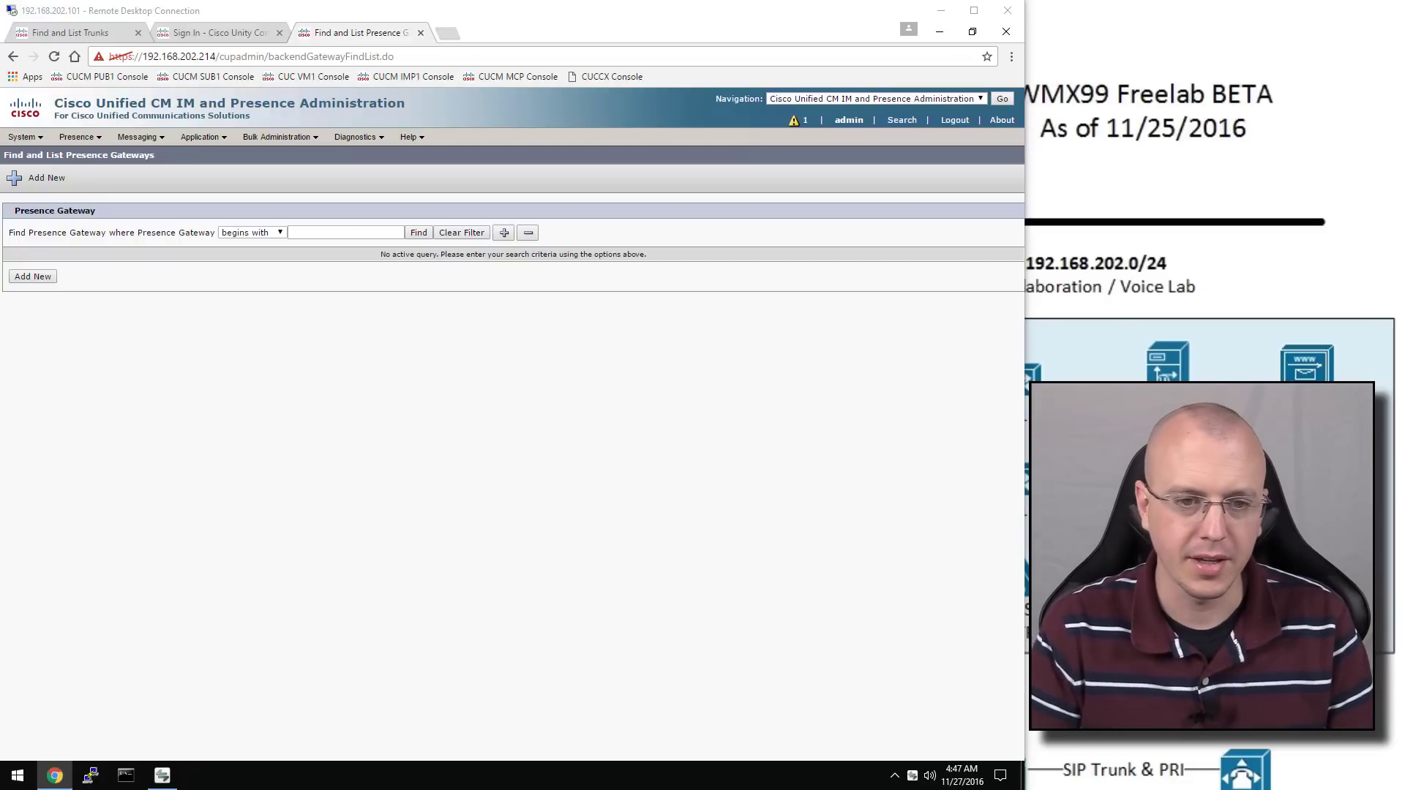
{"action": "left_click", "coordinate": [420, 233]}
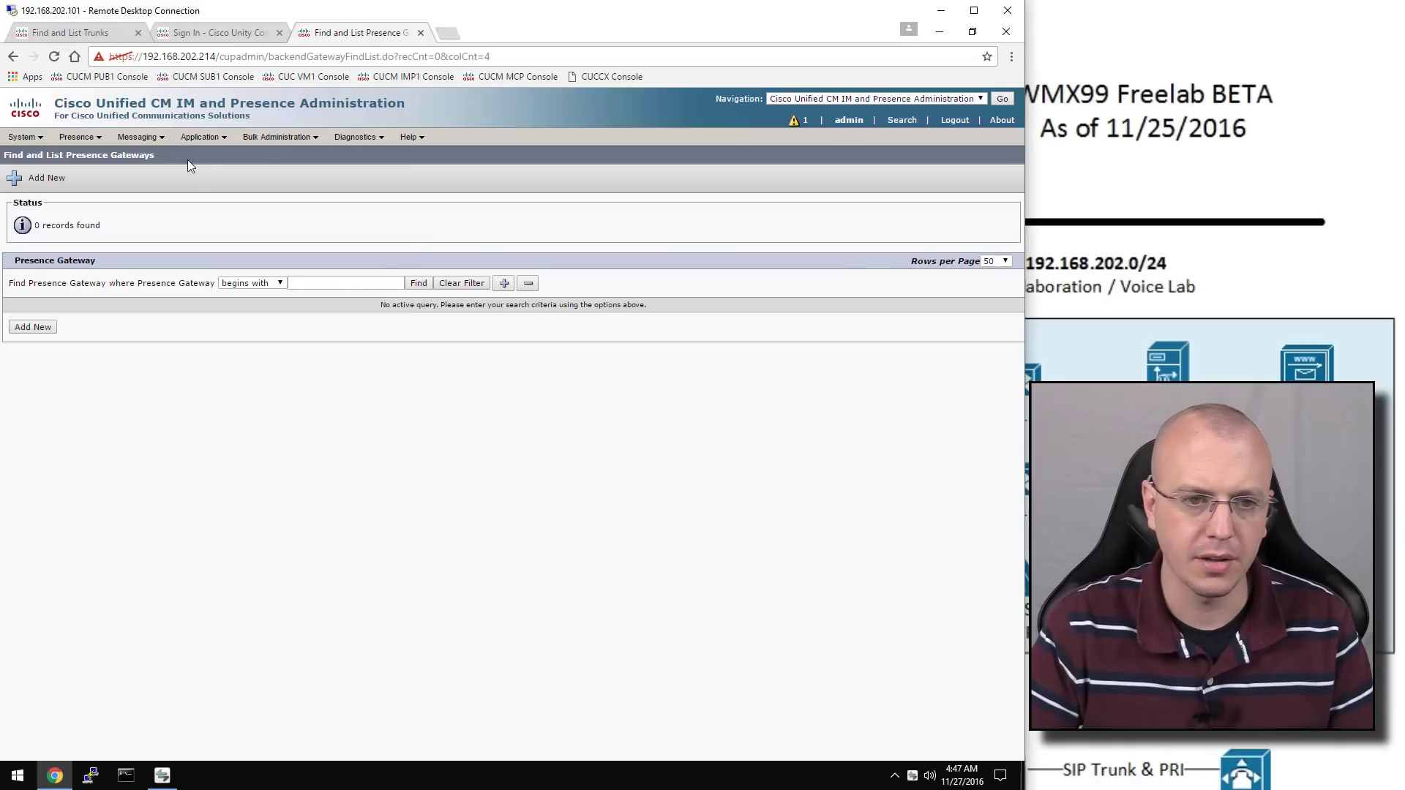
{"action": "left_click", "coordinate": [35, 327]}
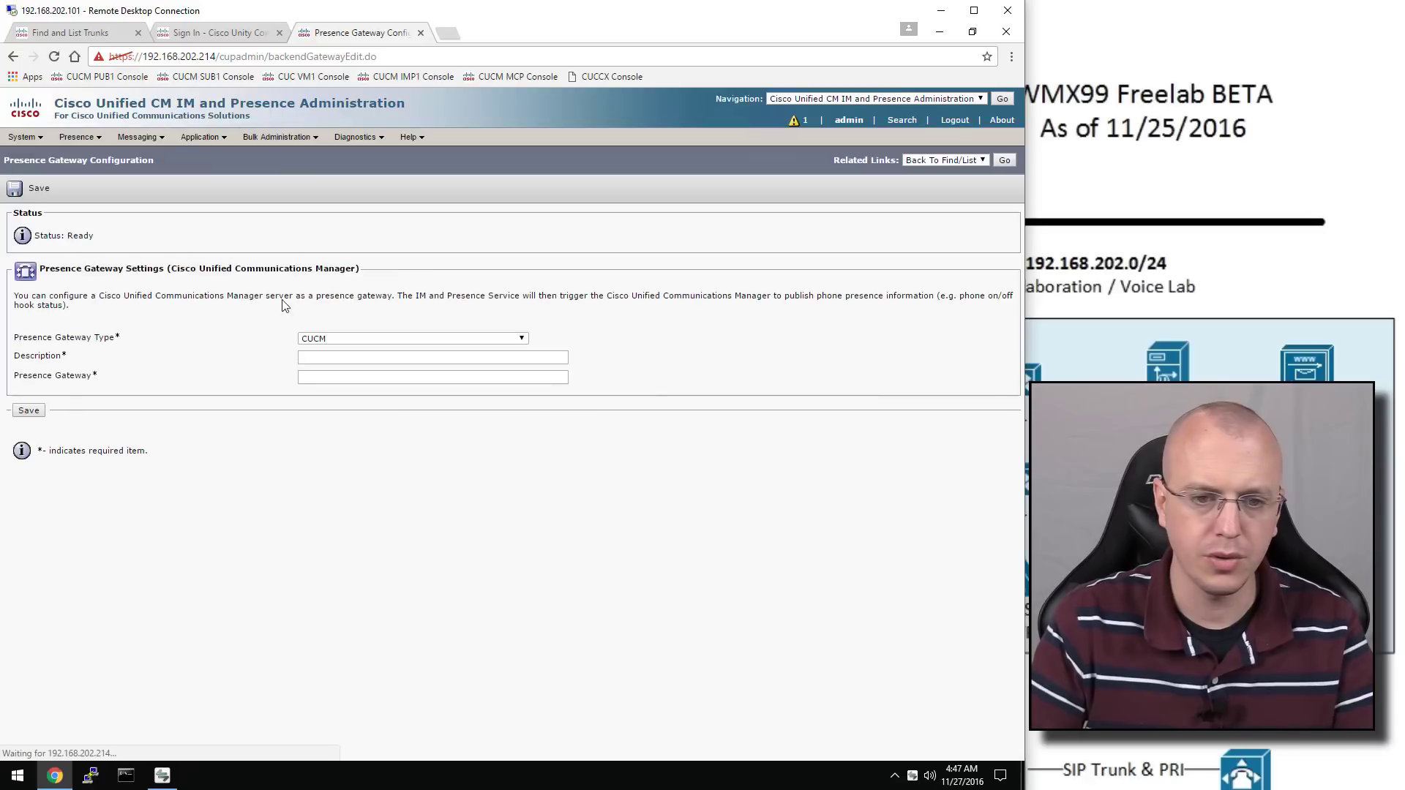
{"action": "left_click", "coordinate": [370, 357]}
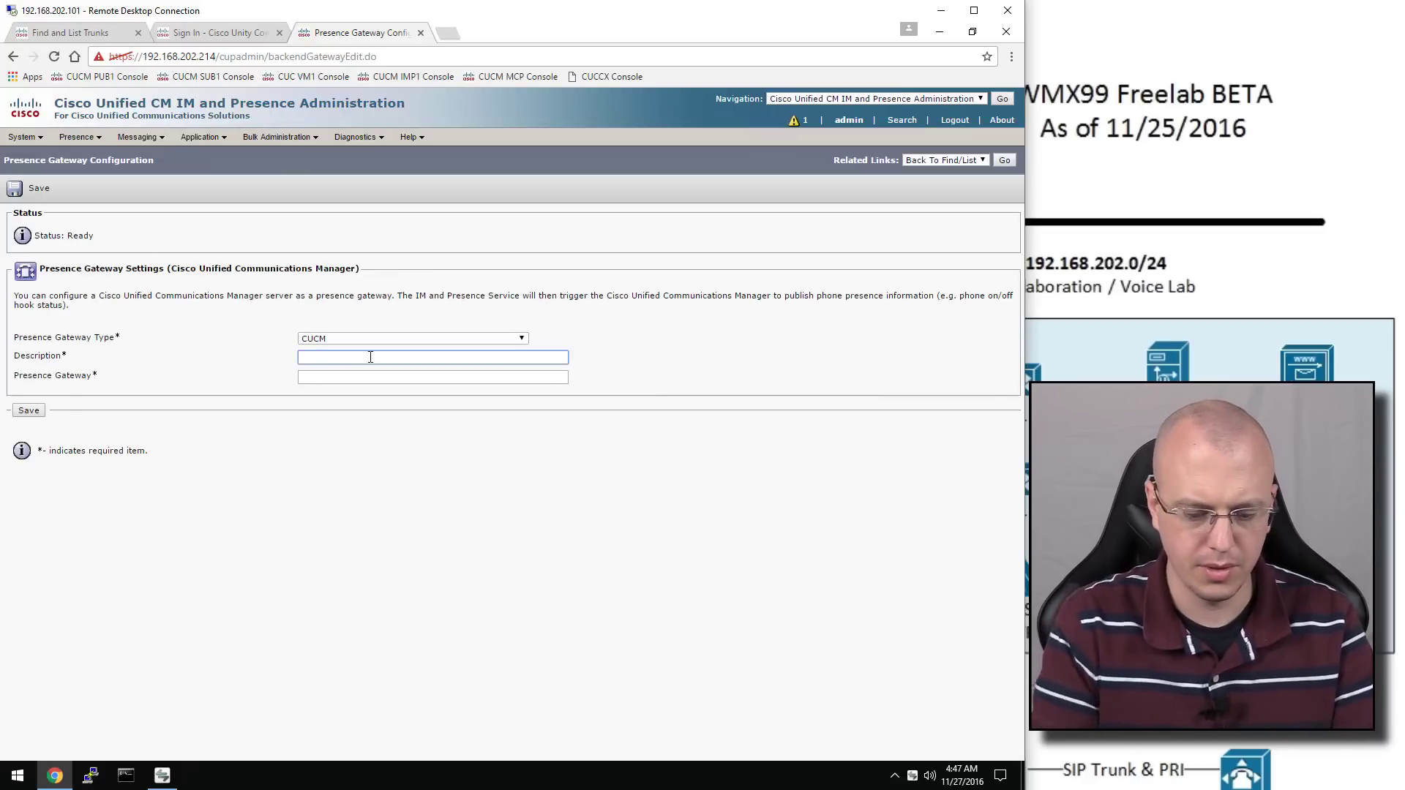
{"action": "type", "text": "GW to CUCM"}
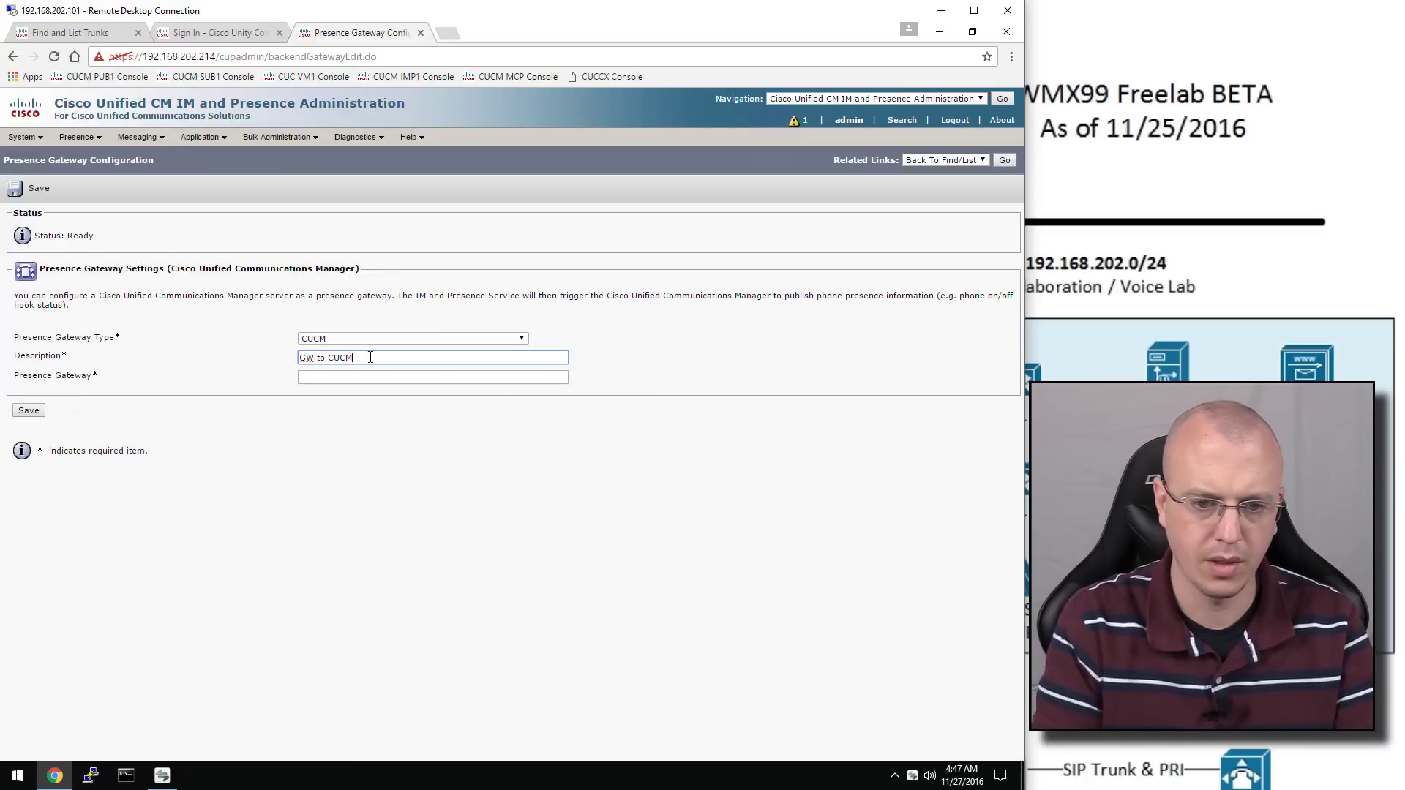
{"action": "left_click", "coordinate": [320, 378]}
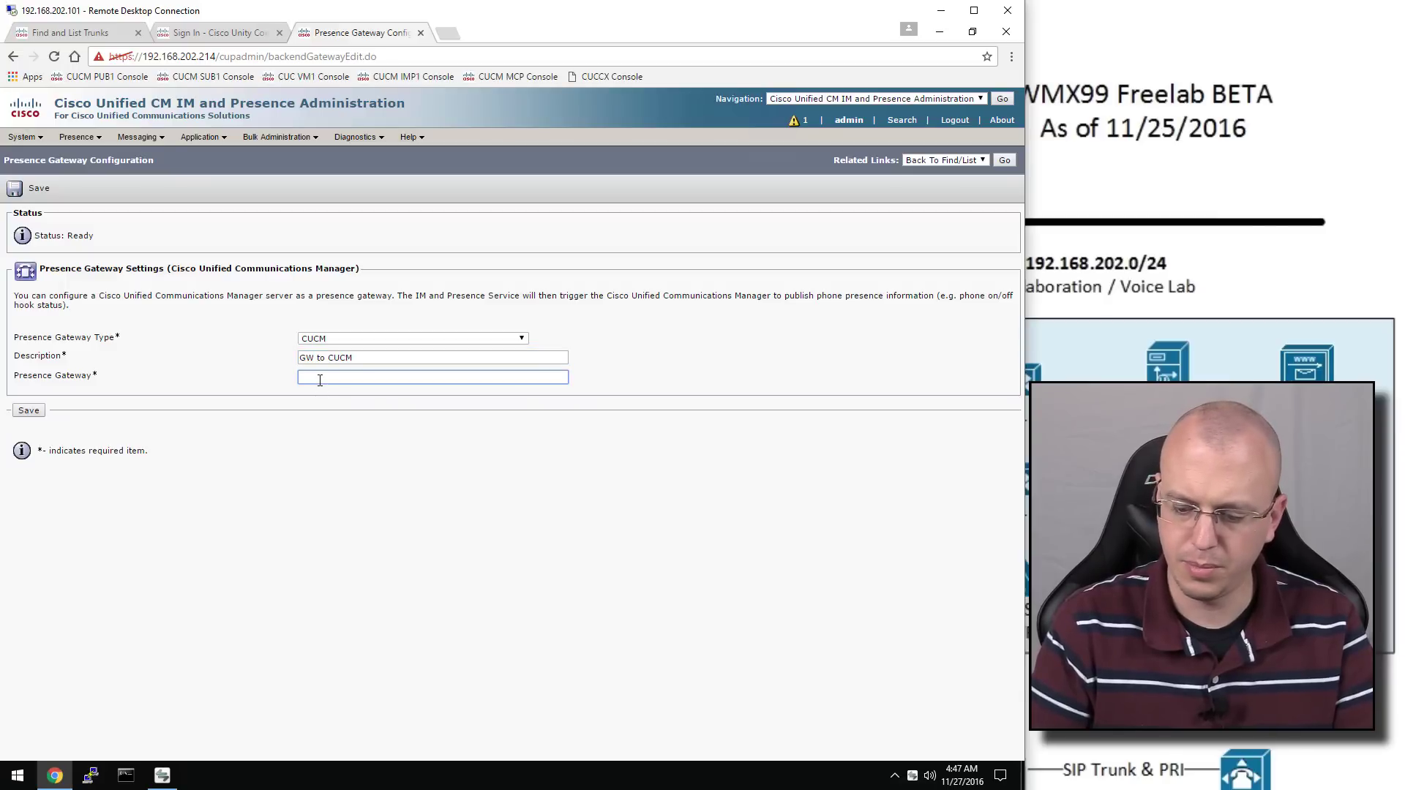
{"action": "type", "text": "192.168."}
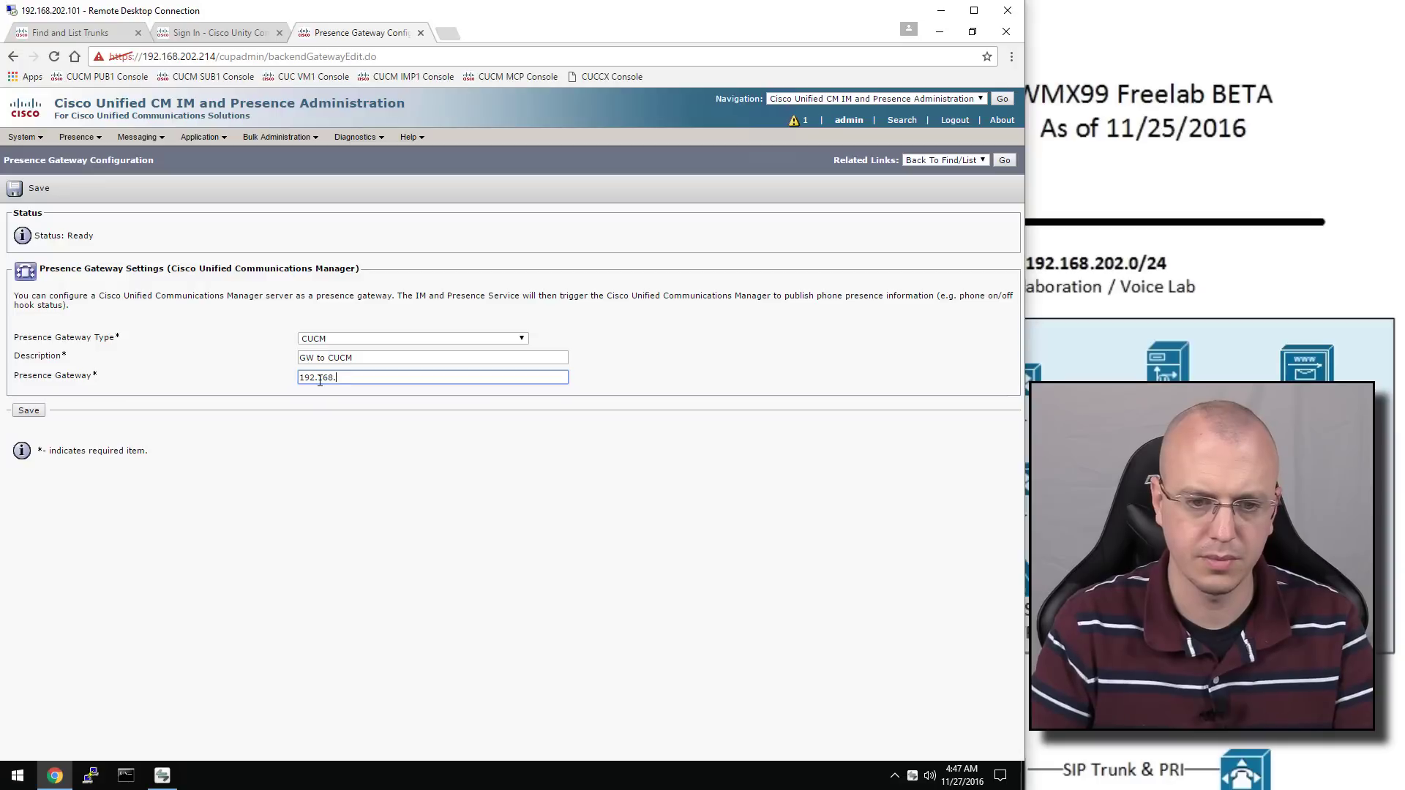
{"action": "type", "text": "202.211"}
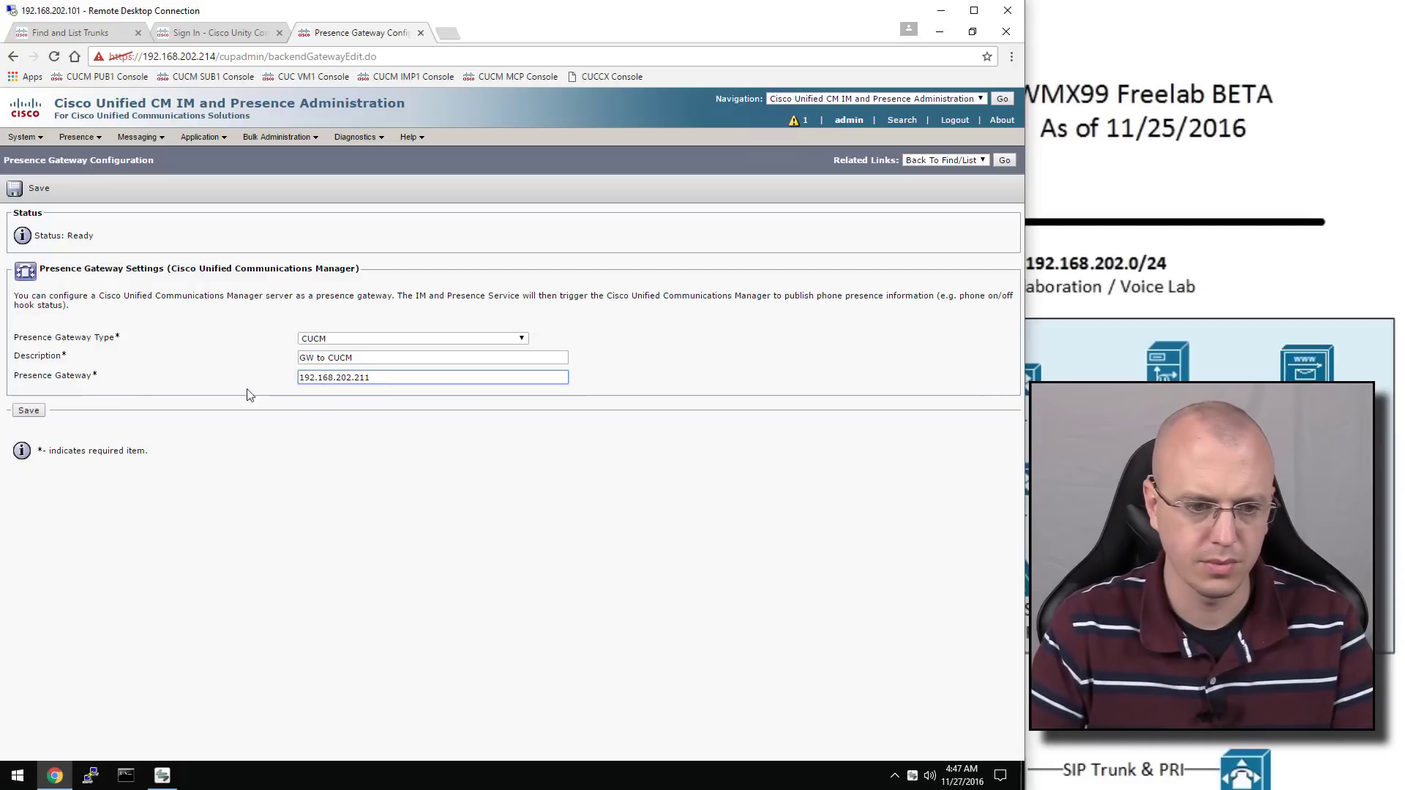
{"action": "left_click", "coordinate": [28, 412]}
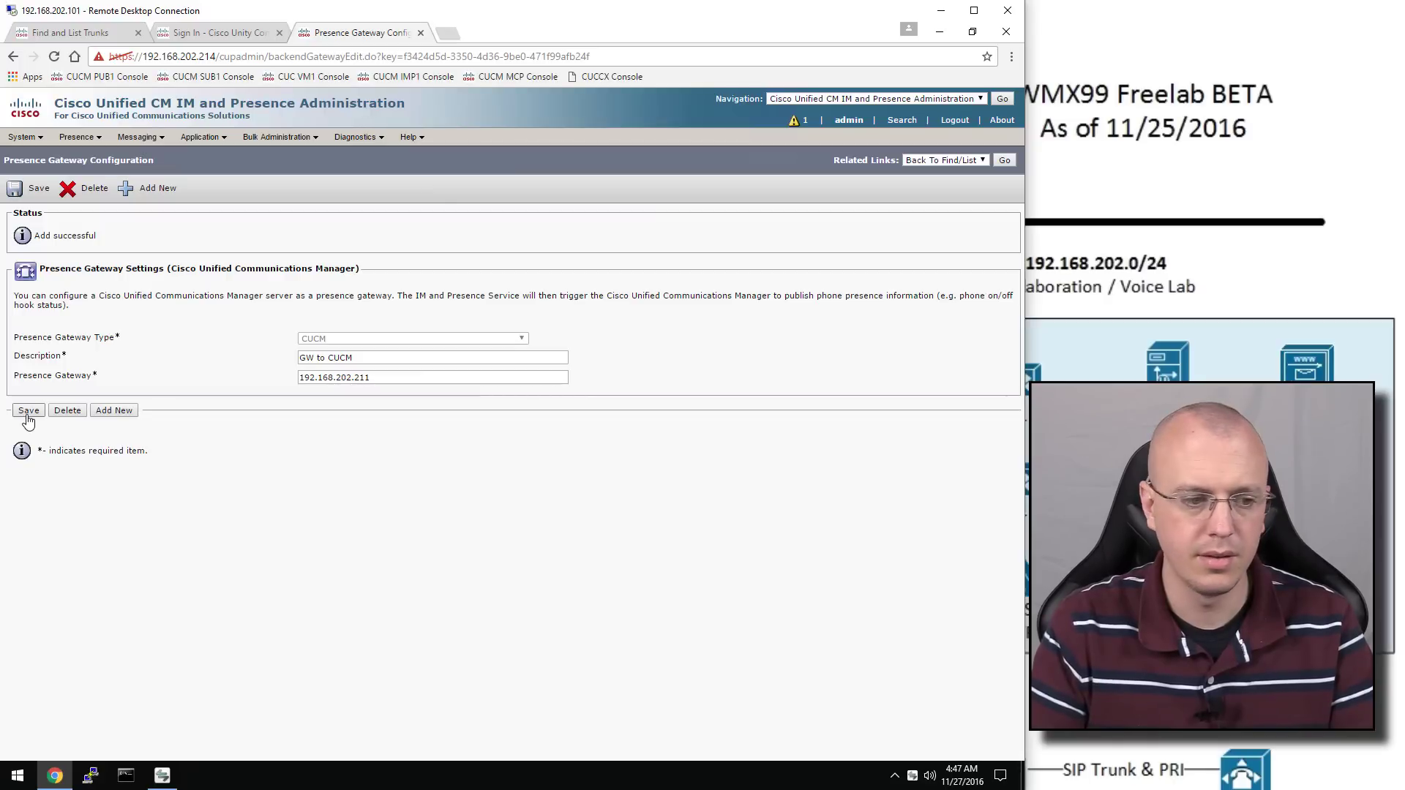
{"action": "left_click", "coordinate": [76, 138]}
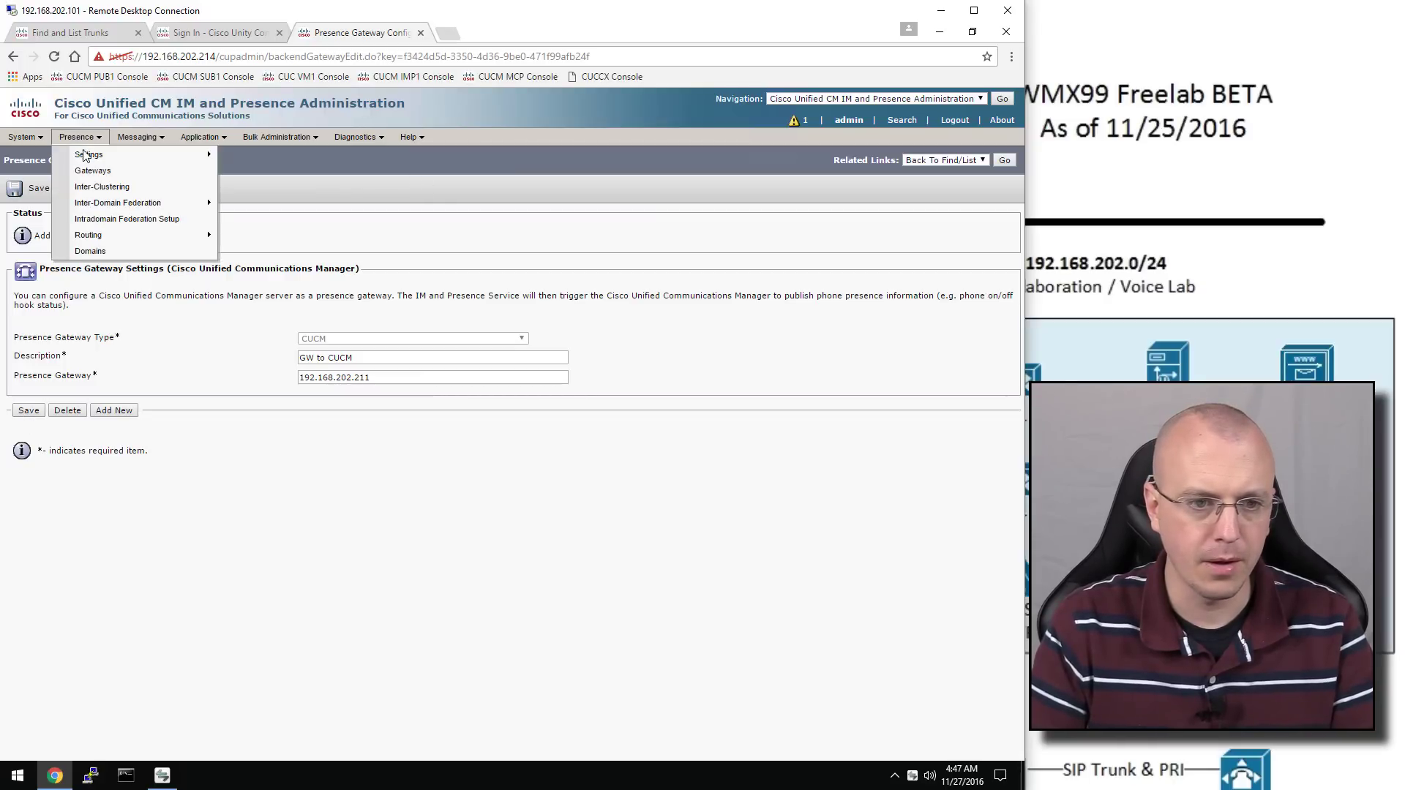
In Presence > Settings > Standard Configuration, set the publish trunk to Presence and save
{"action": "mouse_move", "coordinate": [147, 155]}
{"action": "left_click", "coordinate": [300, 157]}
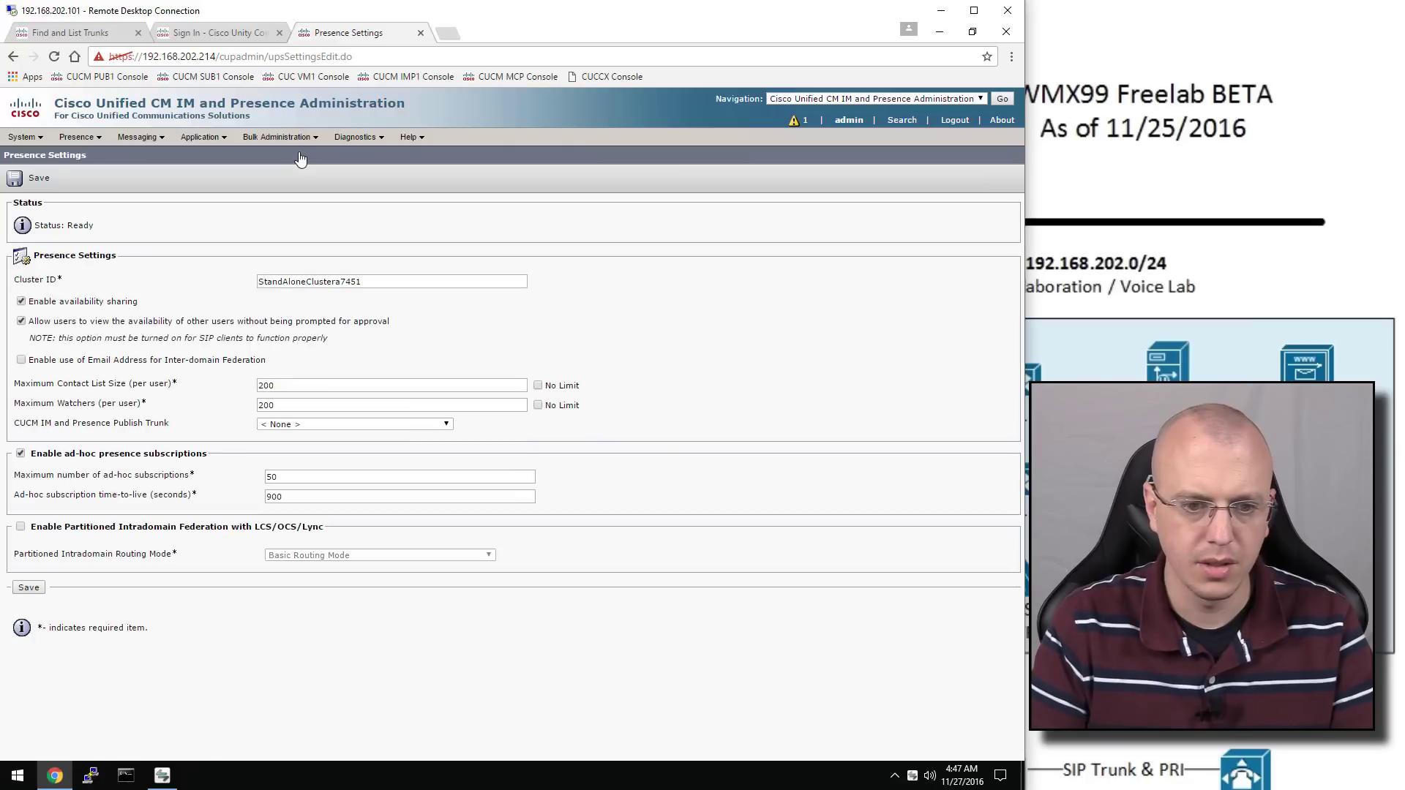
{"action": "left_click", "coordinate": [322, 424]}
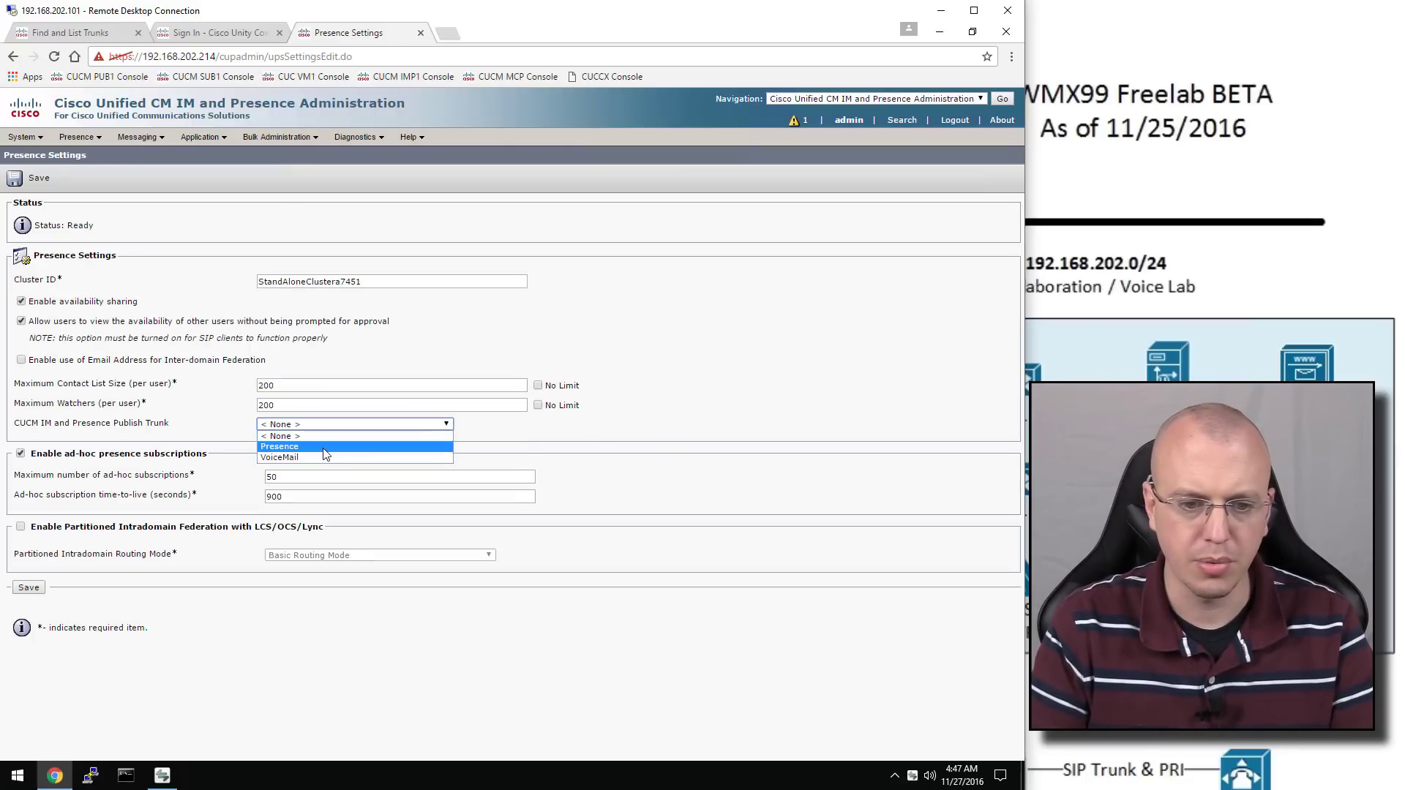
{"action": "left_click", "coordinate": [324, 447]}
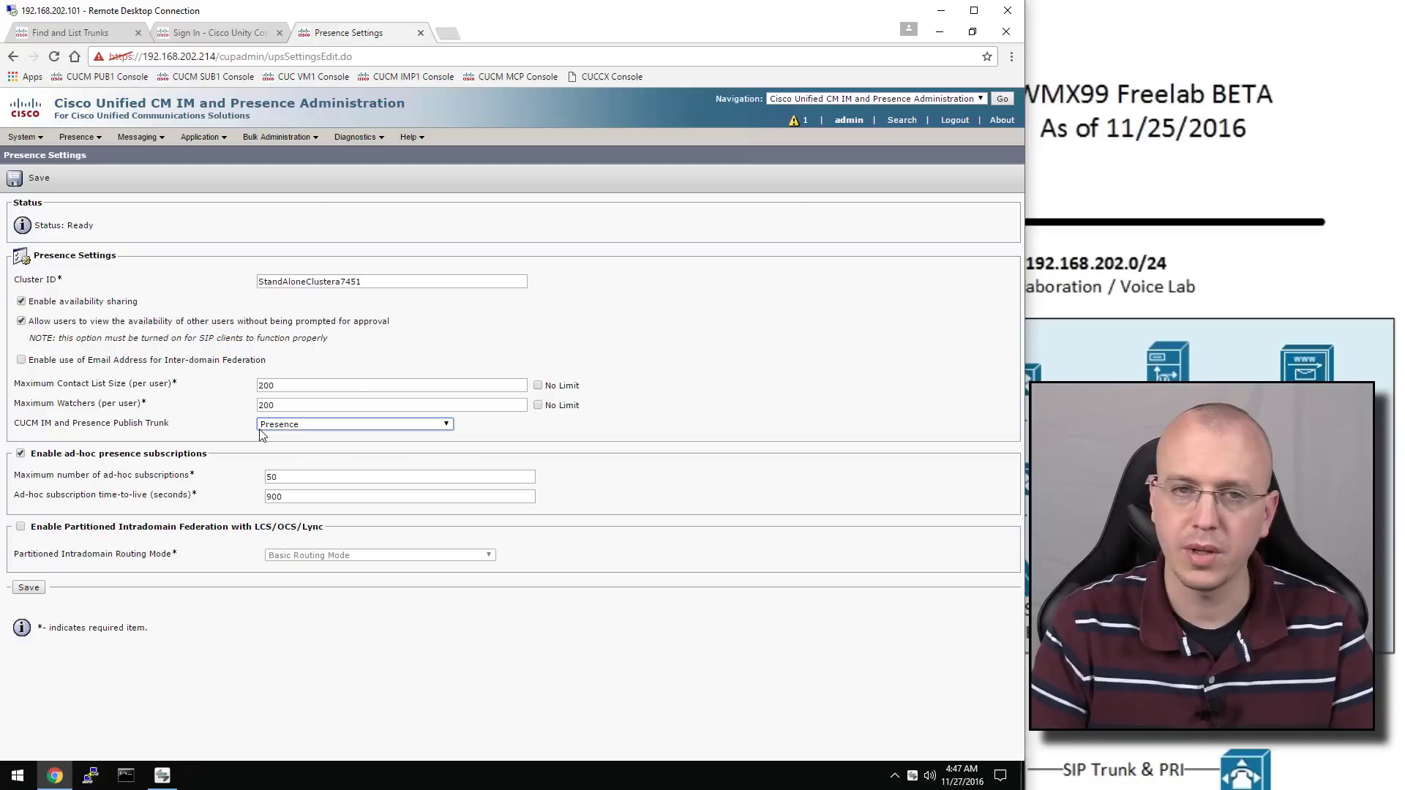
{"action": "left_click", "coordinate": [31, 589]}
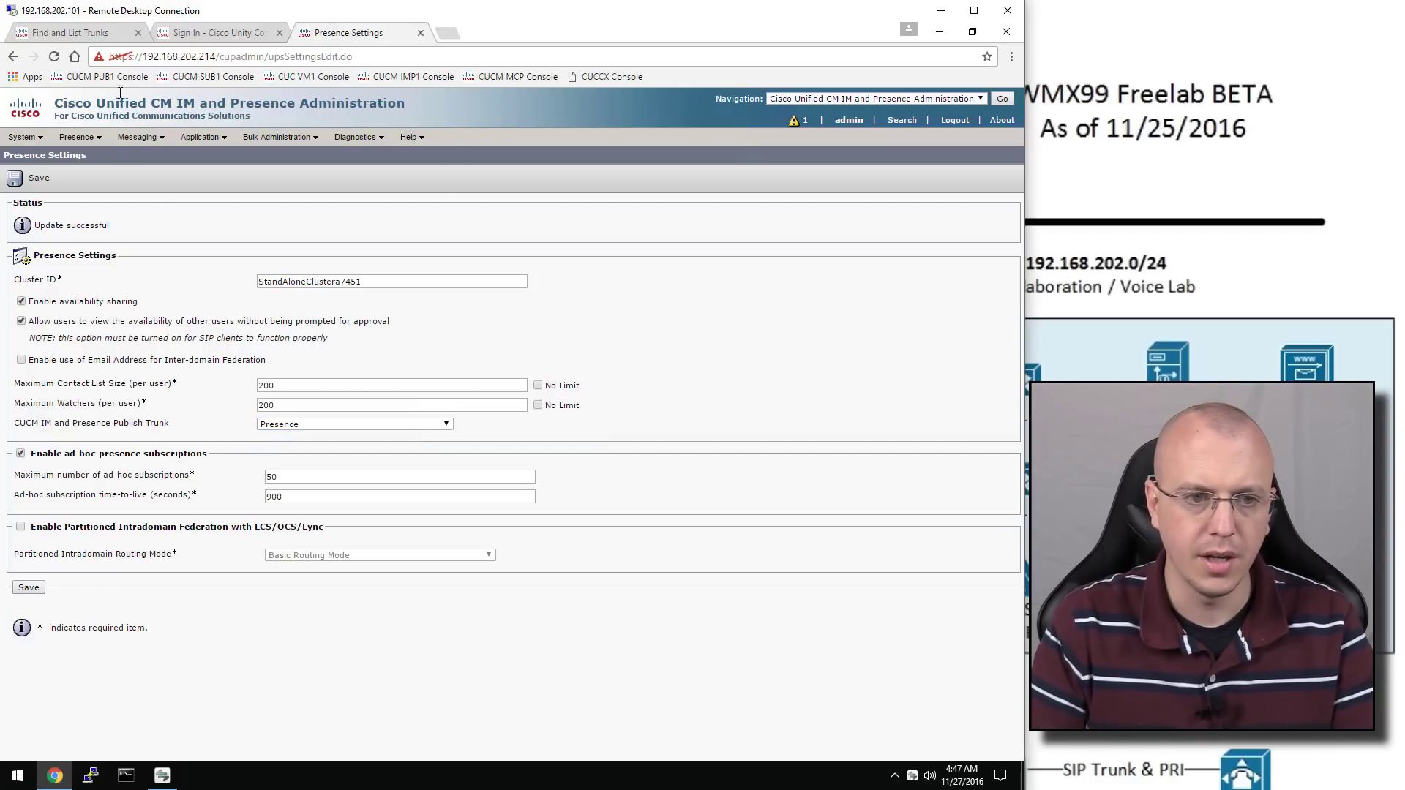
{"action": "left_click", "coordinate": [100, 138]}
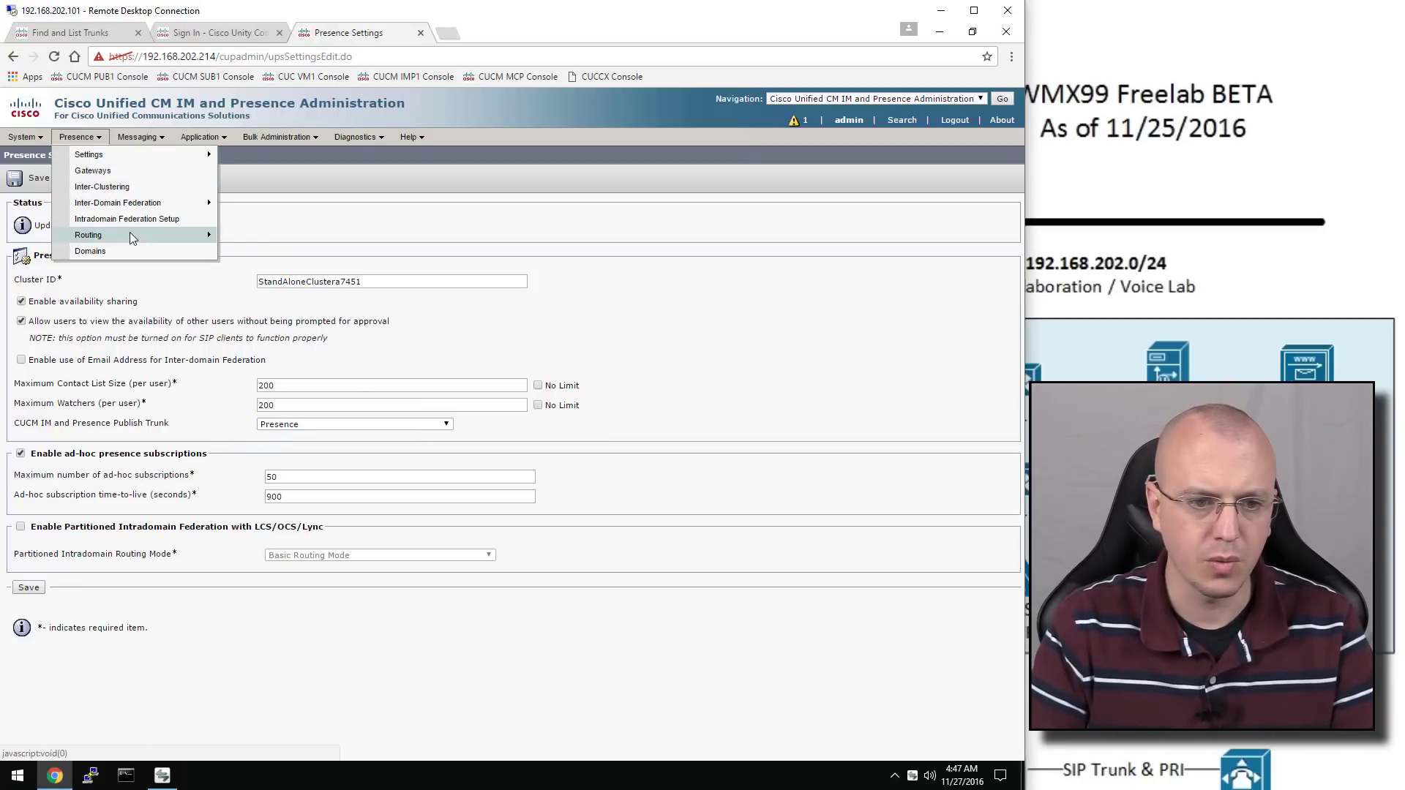
In Presence > Routing > Settings, choose Default Cisco SIP Proxy TCP Listener, save, and accept the warning
{"action": "mouse_move", "coordinate": [139, 231]}
{"action": "left_click", "coordinate": [246, 235]}
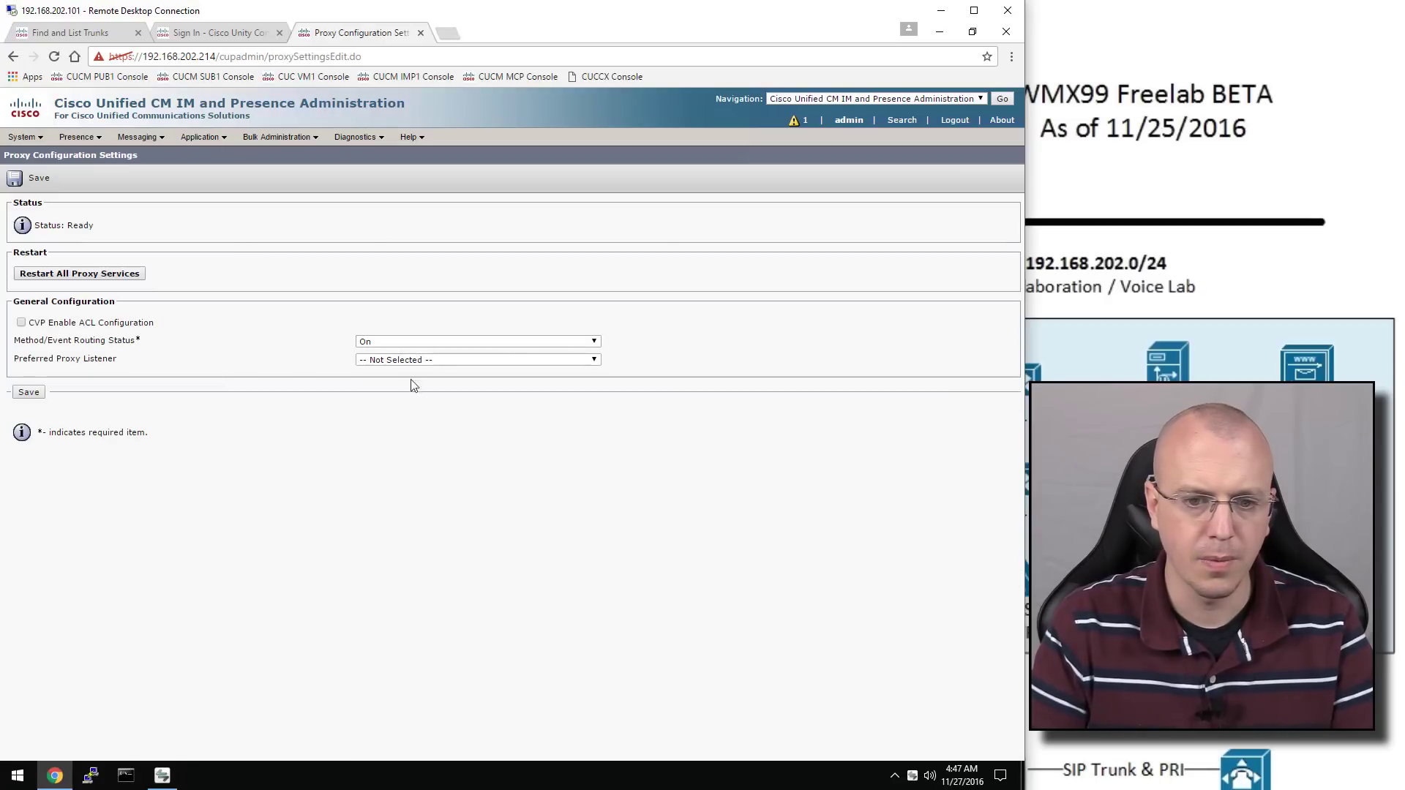
{"action": "left_click", "coordinate": [429, 366]}
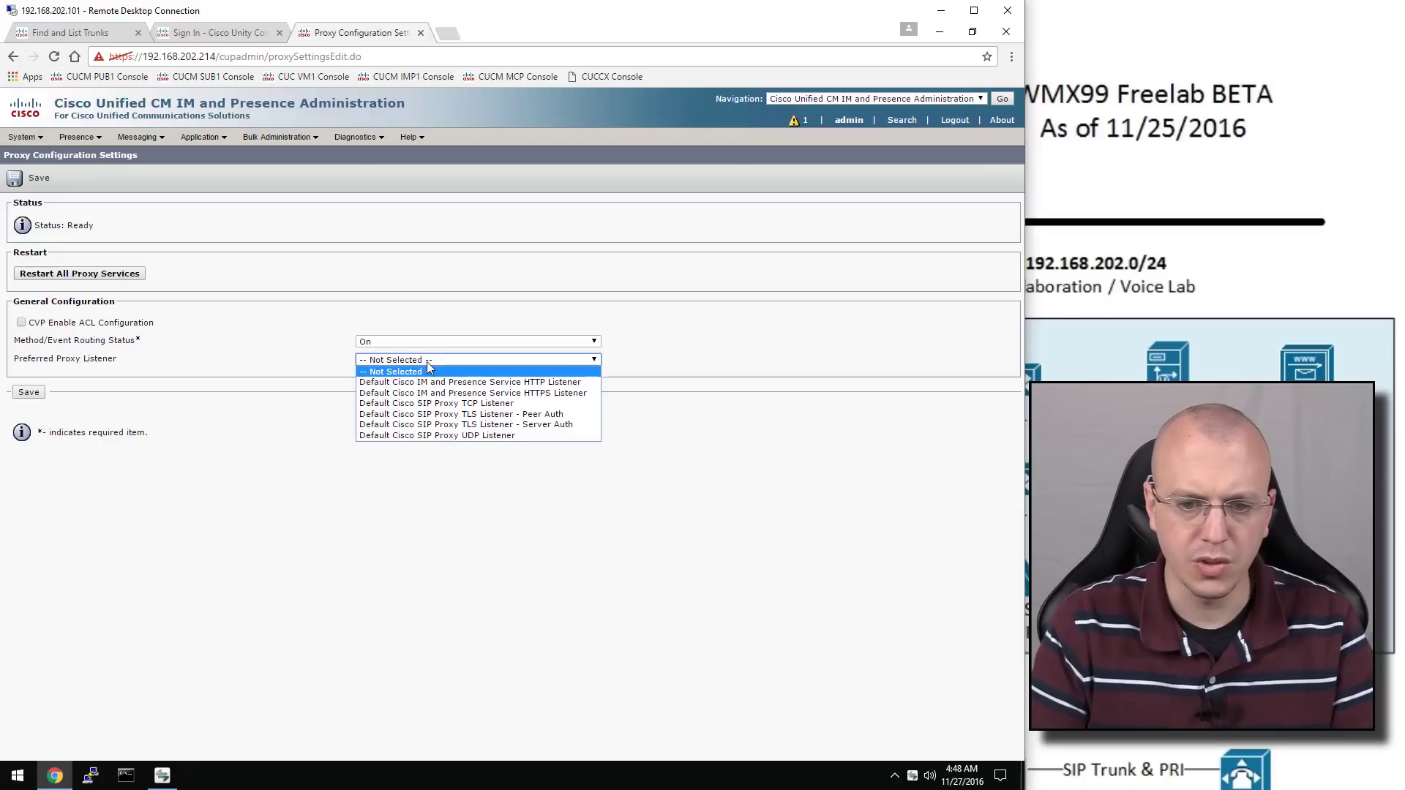
{"action": "left_click", "coordinate": [476, 405]}
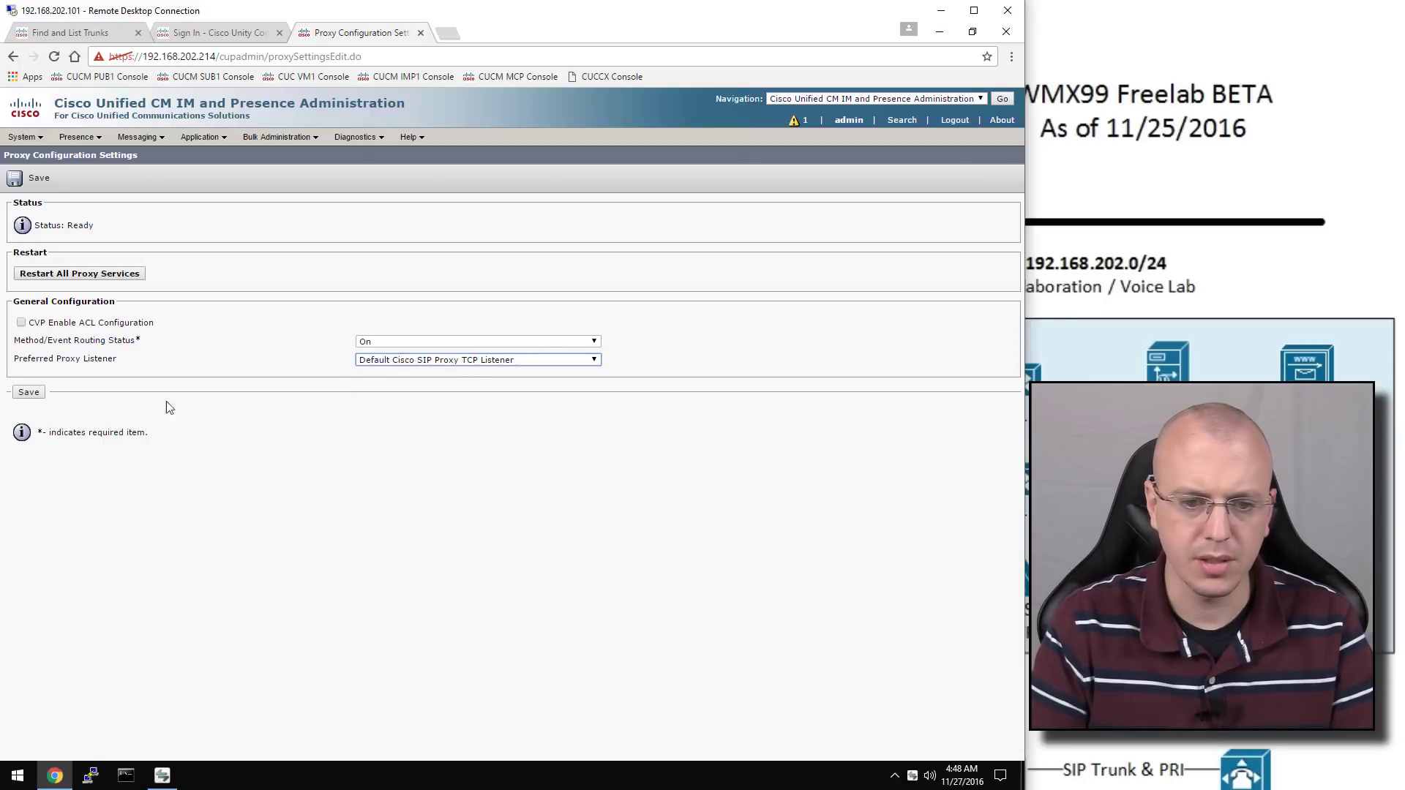
{"action": "left_click", "coordinate": [37, 395]}
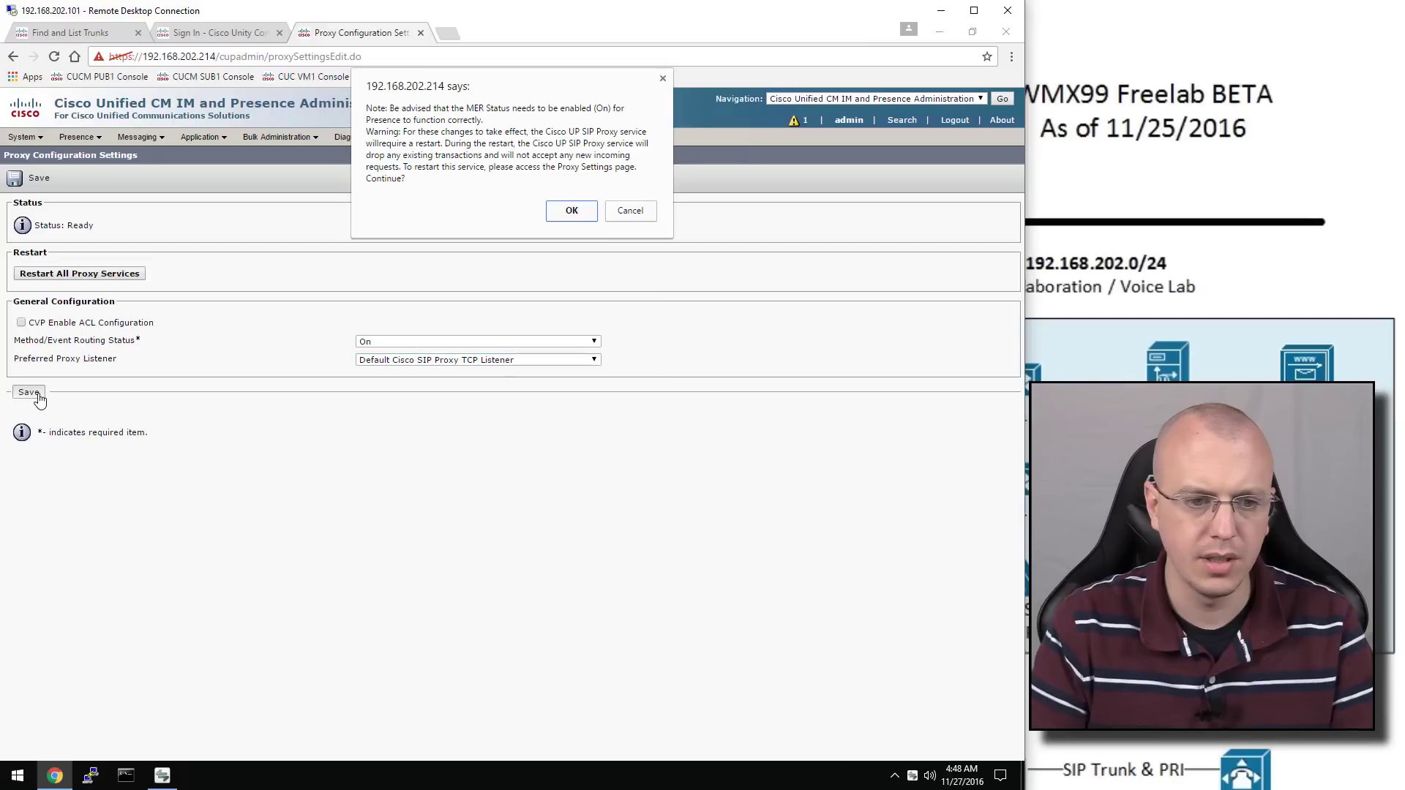
{"action": "left_click", "coordinate": [582, 210]}
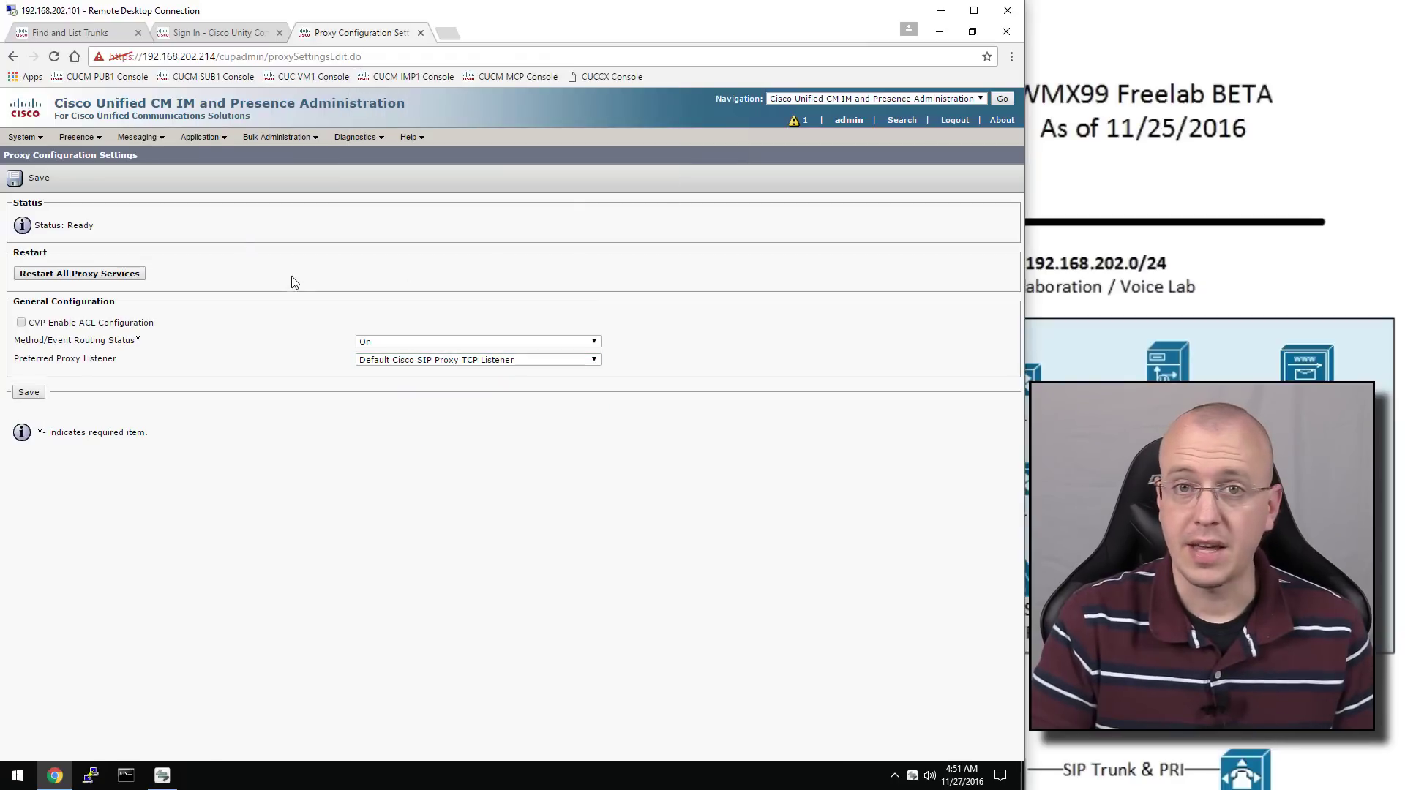
{"action": "mouse_move", "coordinate": [372, 141]}
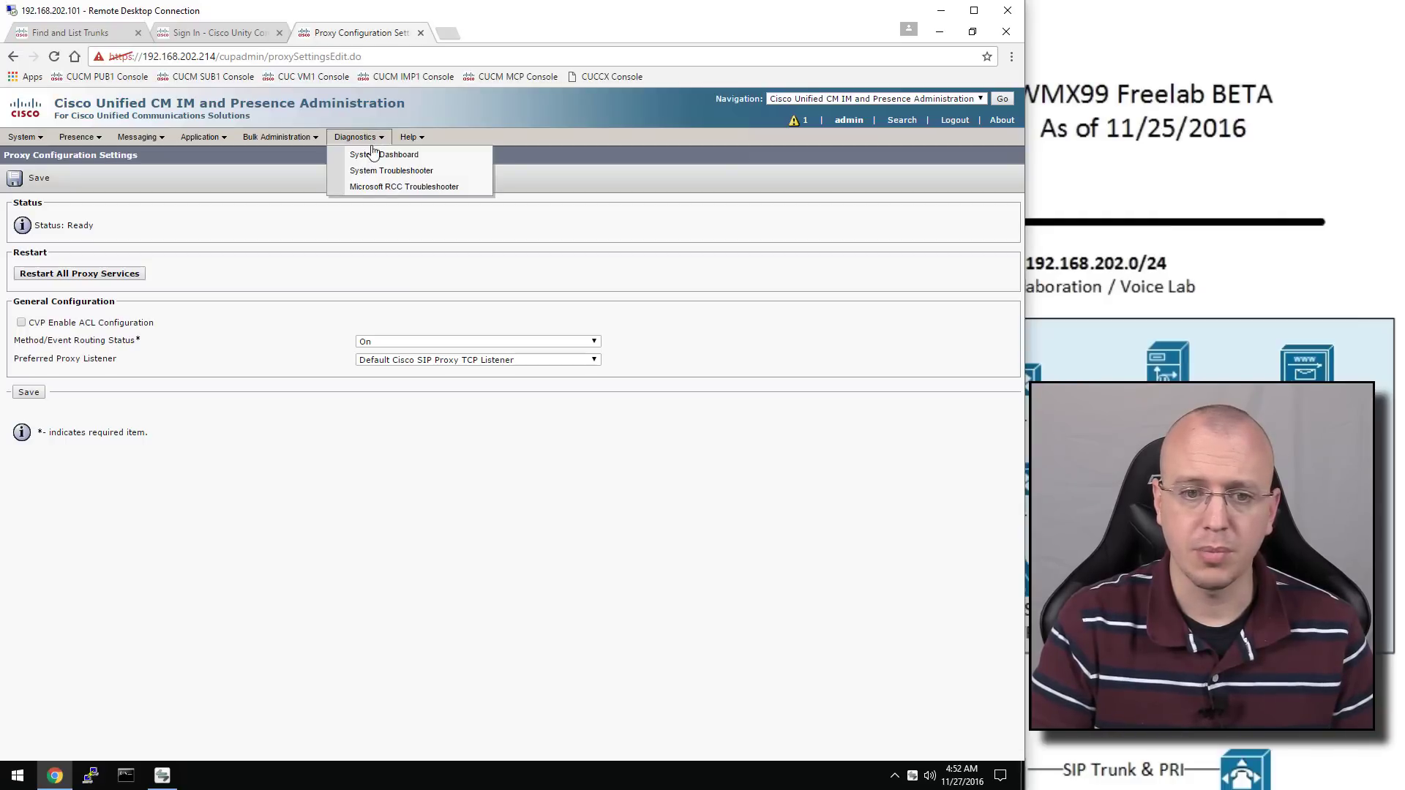
Run the System Configuration Troubleshooter and review its results: most tests passing, several warnings
{"action": "left_click", "coordinate": [396, 171]}
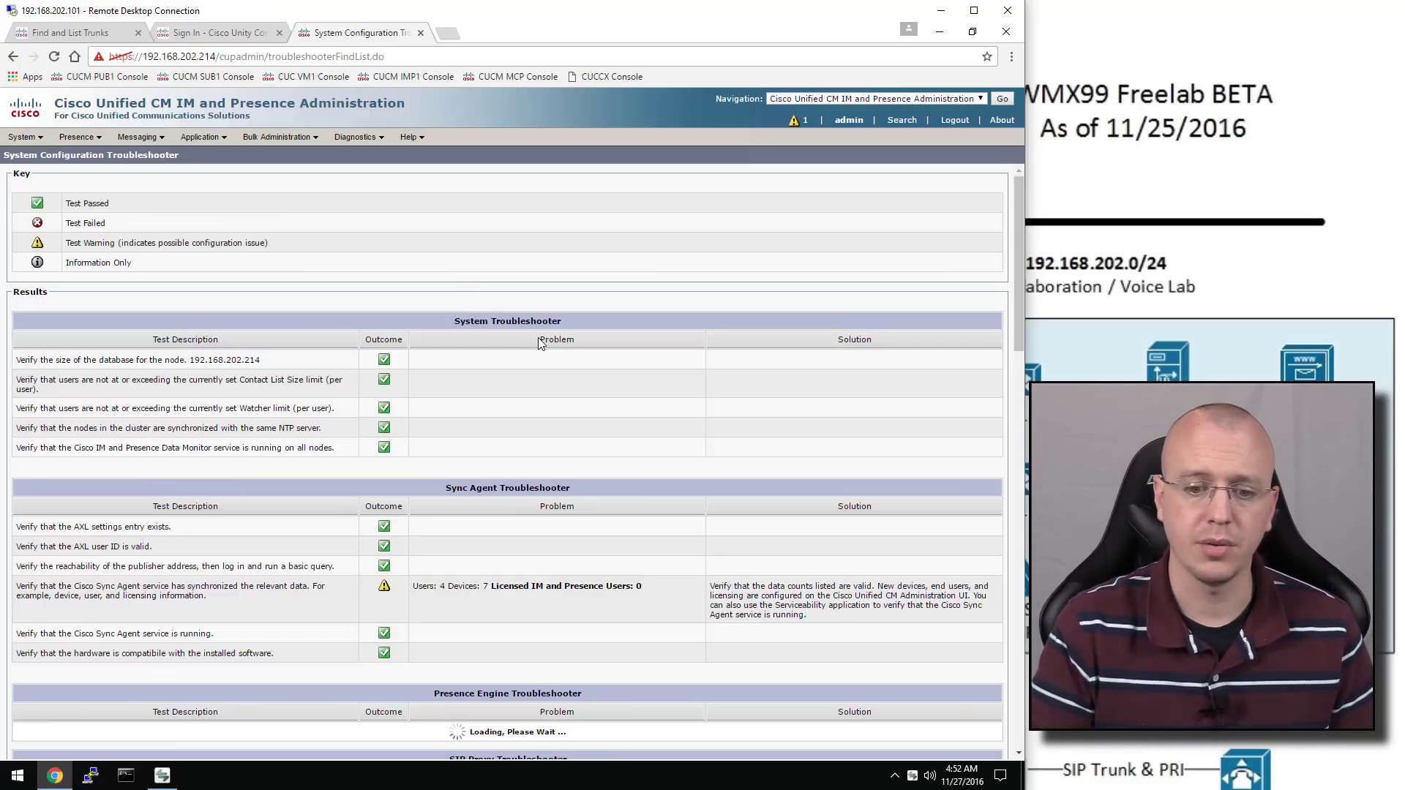
{"action": "scroll", "coordinate": [540, 344], "scroll_direction": "down", "scroll_amount": 1}
{"action": "scroll", "coordinate": [377, 399], "scroll_direction": "down", "scroll_amount": 2}
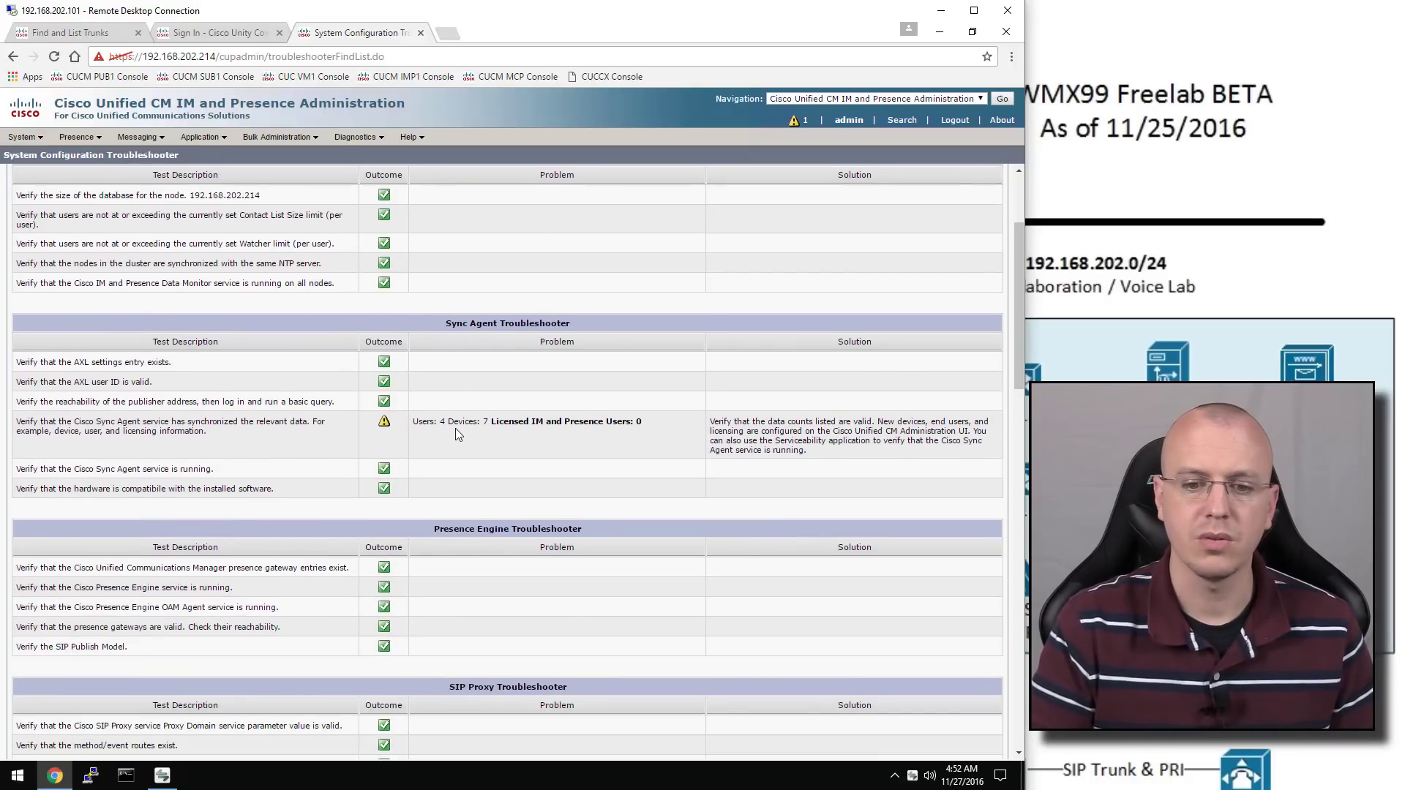
{"action": "scroll", "coordinate": [489, 416], "scroll_direction": "down", "scroll_amount": 2}
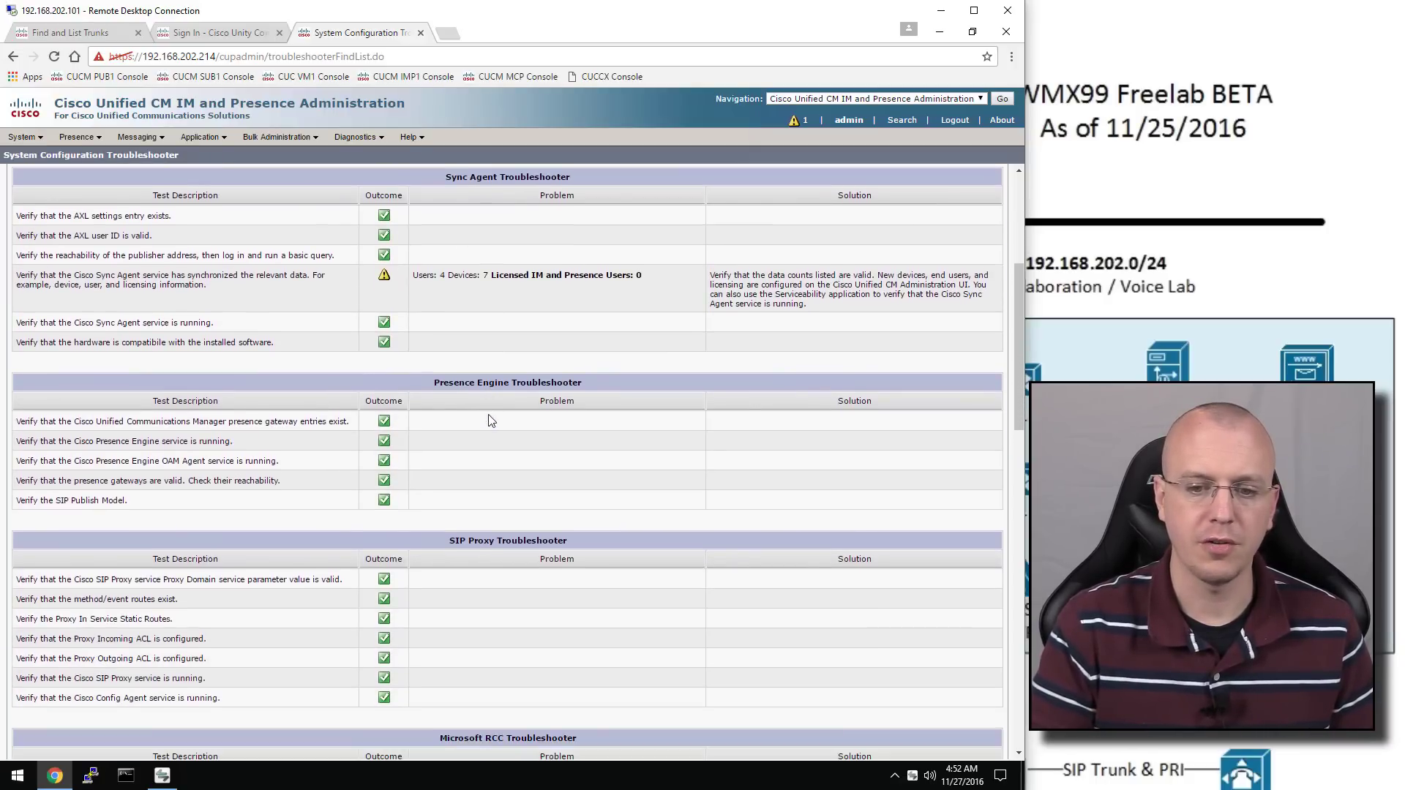
{"action": "scroll", "coordinate": [400, 467], "scroll_direction": "down", "scroll_amount": 1}
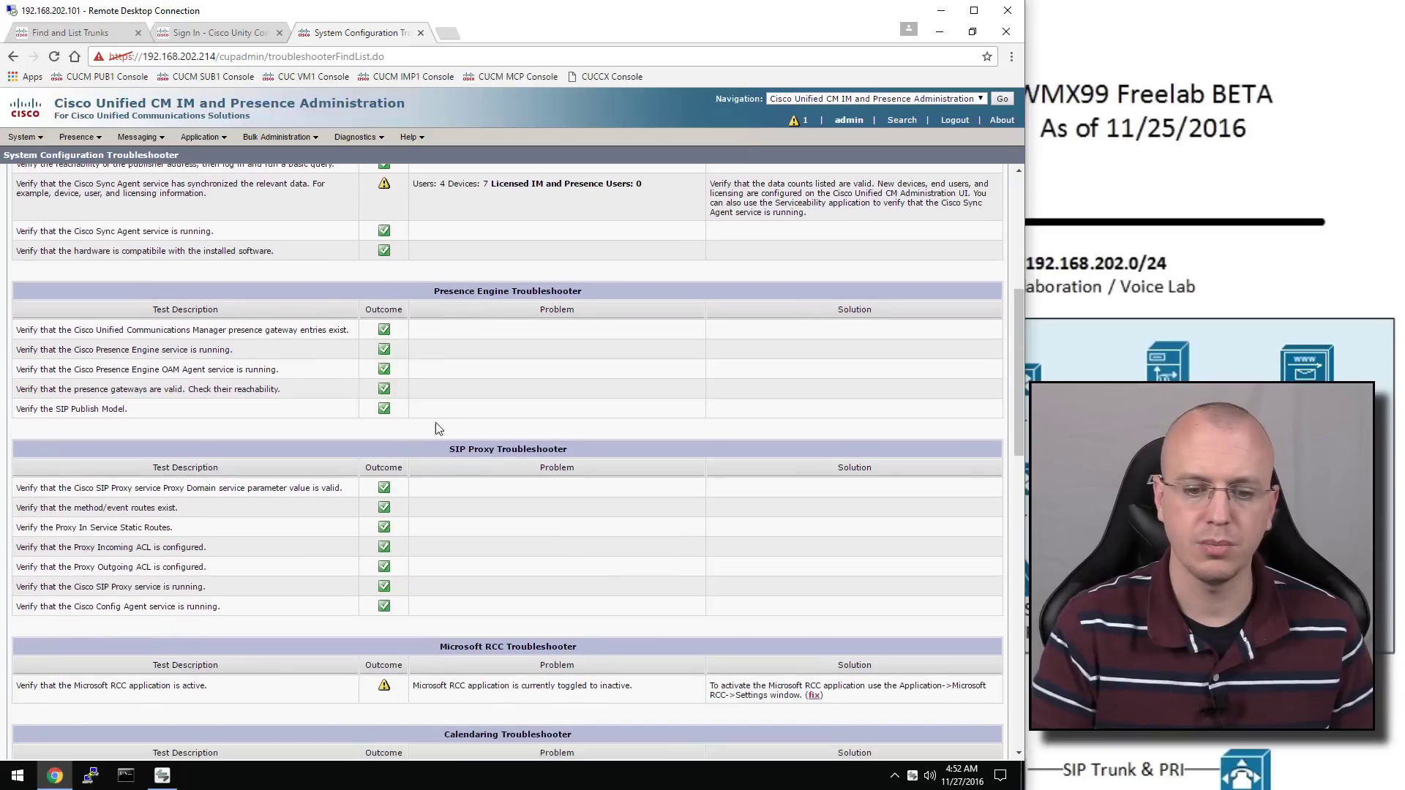
{"action": "scroll", "coordinate": [396, 507], "scroll_direction": "down", "scroll_amount": 1}
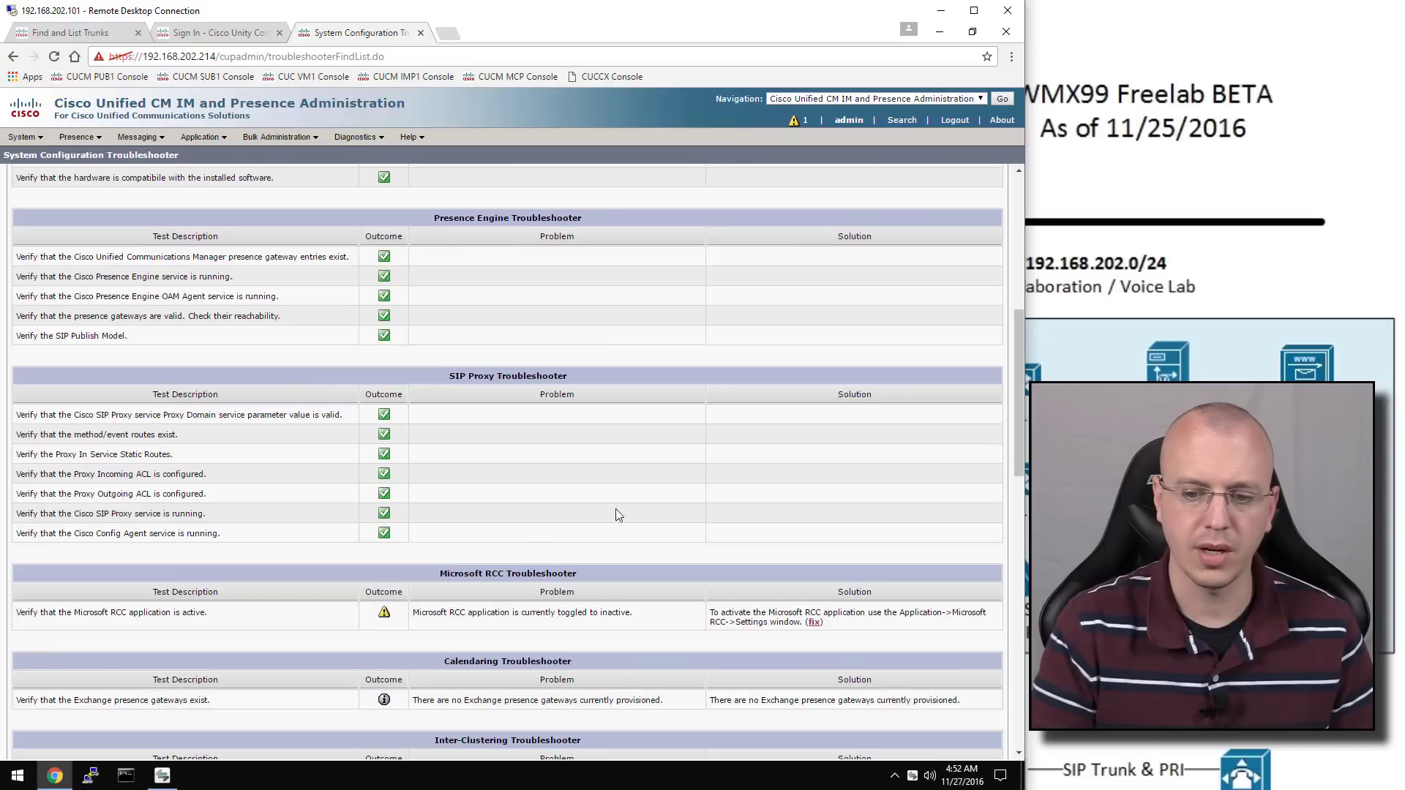
{"action": "scroll", "coordinate": [482, 534], "scroll_direction": "down", "scroll_amount": 5}
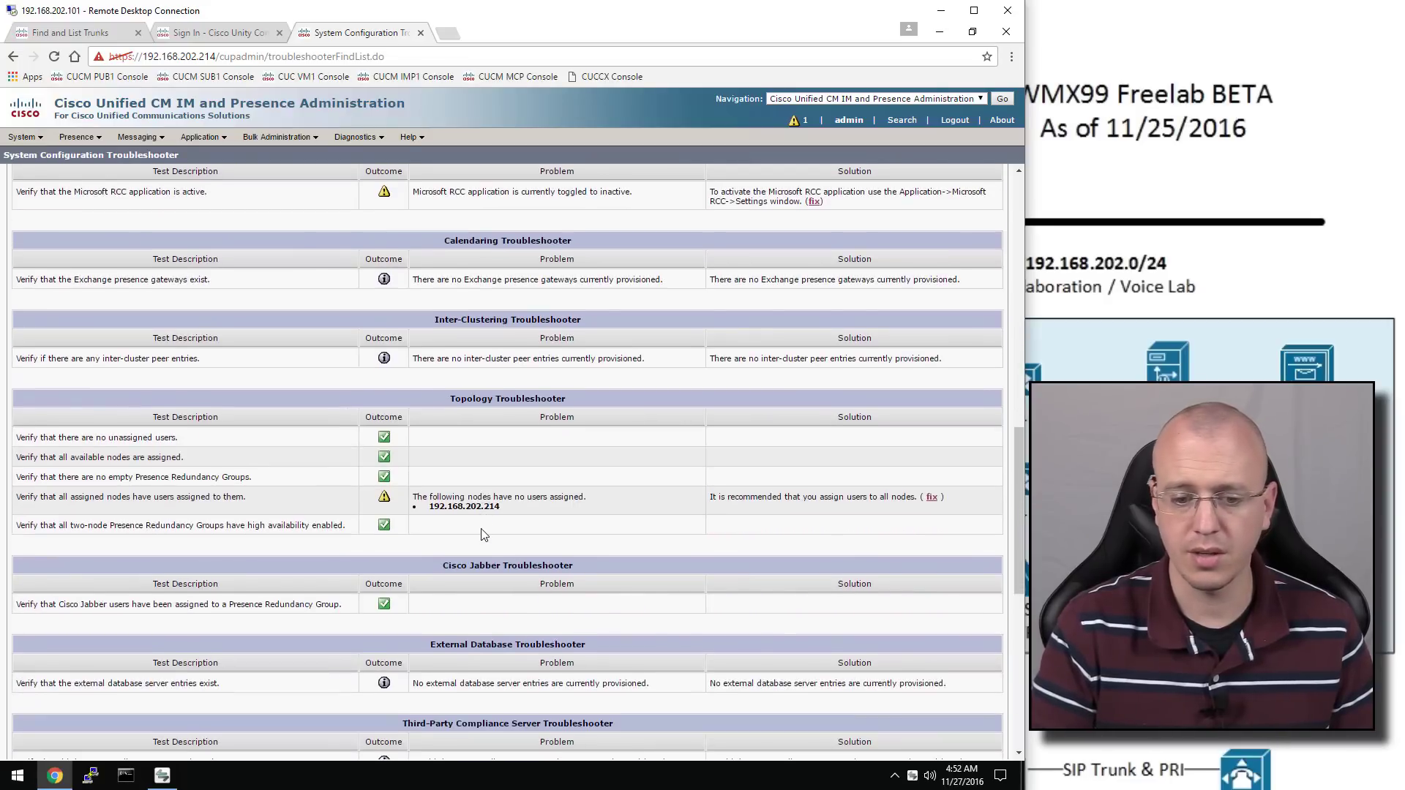
{"action": "scroll", "coordinate": [482, 535], "scroll_direction": "down", "scroll_amount": 5}
{"action": "scroll", "coordinate": [501, 526], "scroll_direction": "up", "scroll_amount": 6}
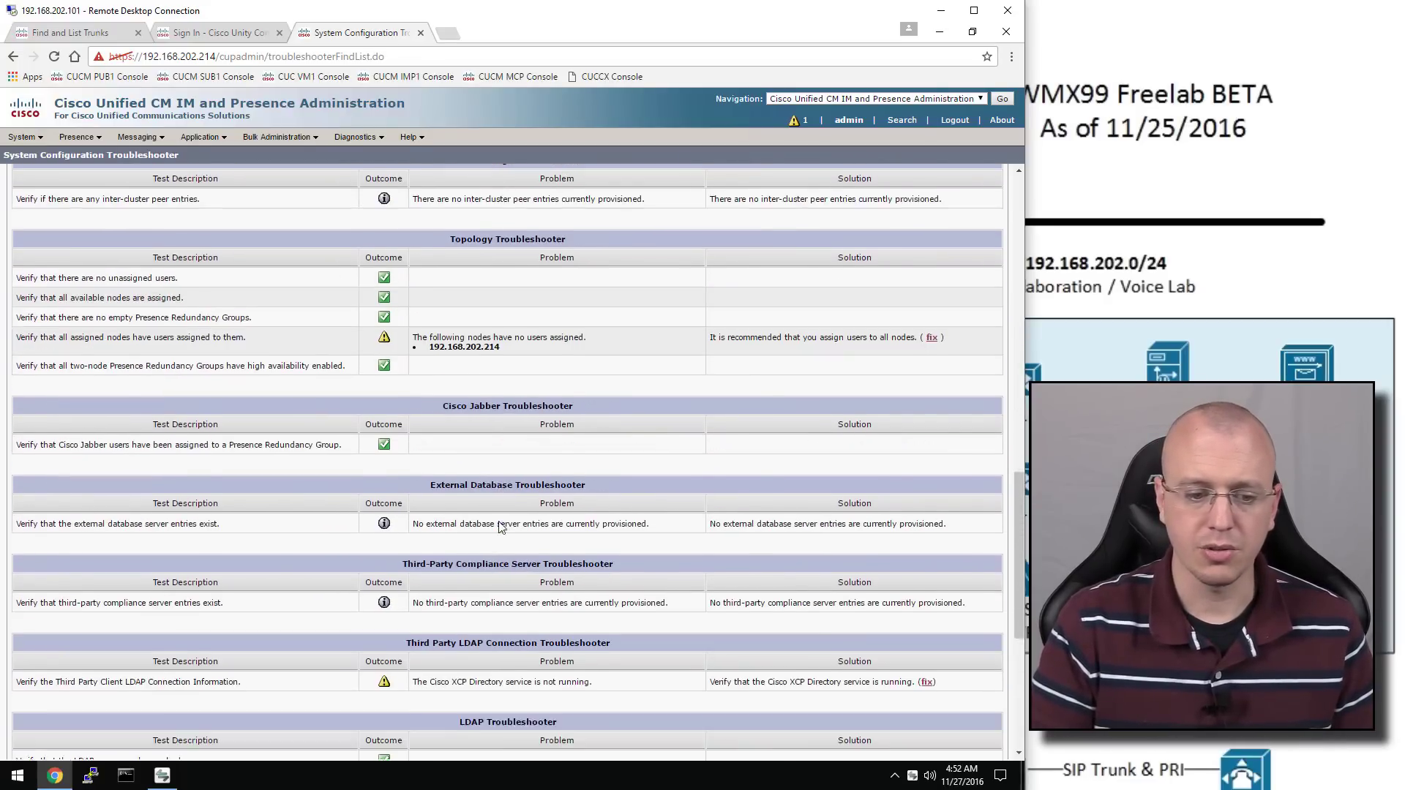
{"action": "scroll", "coordinate": [501, 525], "scroll_direction": "down", "scroll_amount": 6}
{"action": "scroll", "coordinate": [503, 524], "scroll_direction": "up", "scroll_amount": 13}
{"action": "scroll", "coordinate": [503, 521], "scroll_direction": "up", "scroll_amount": 10}
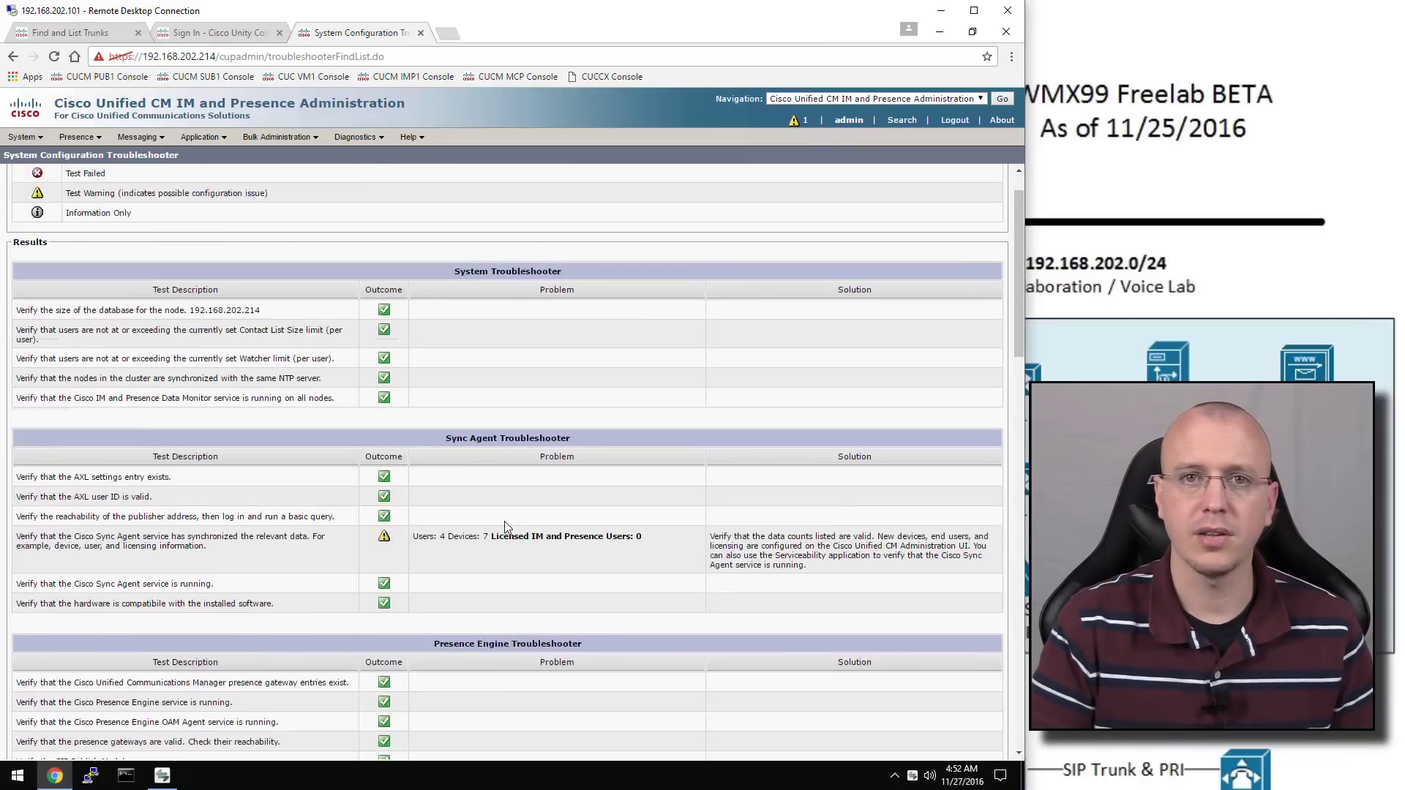